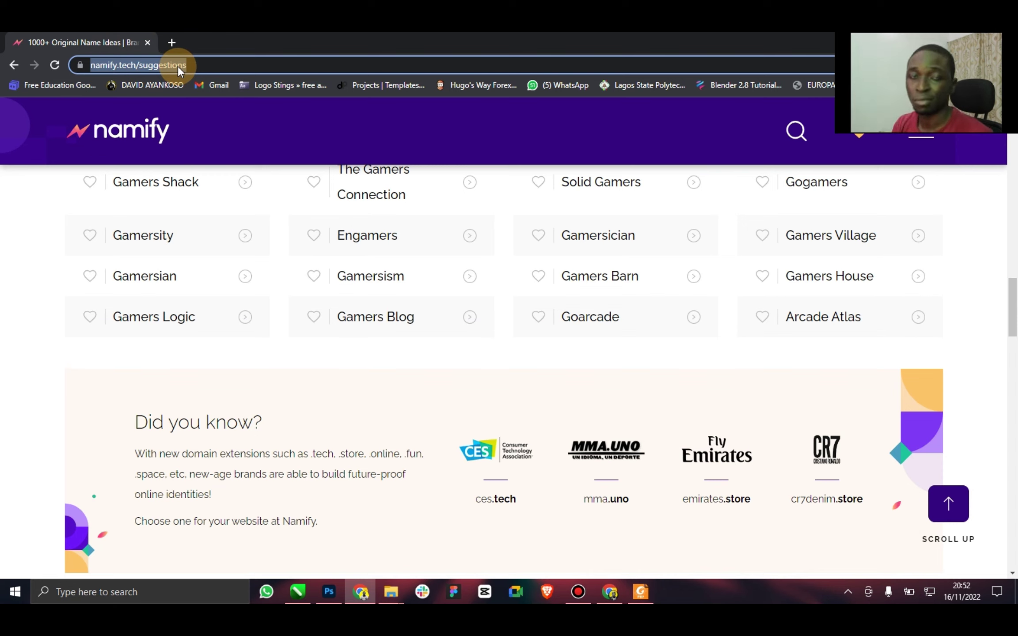
Search the web for "tagline generator".
type("tag")
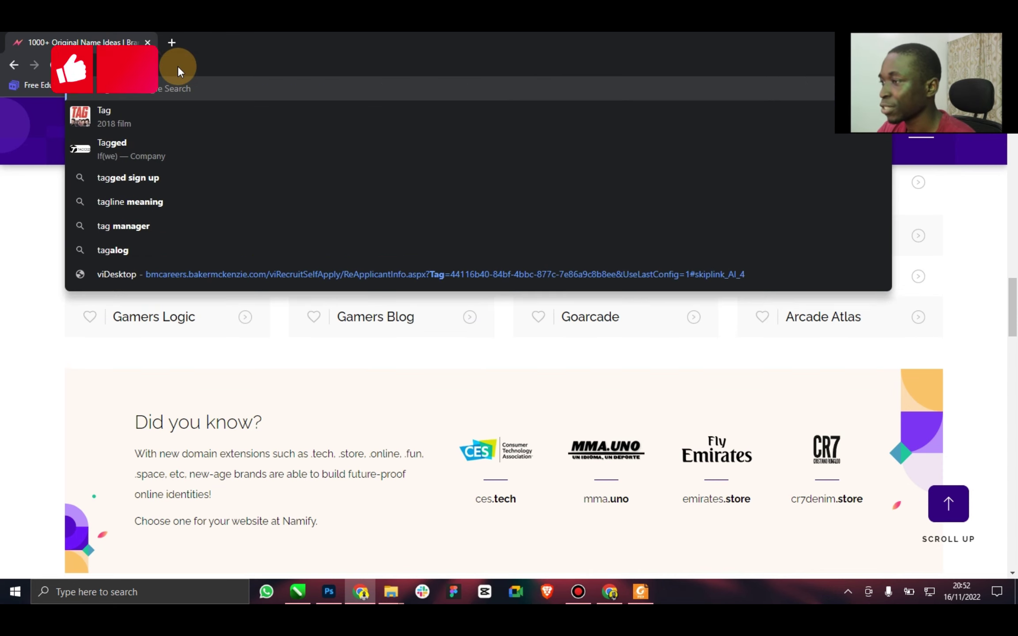
type("line gener")
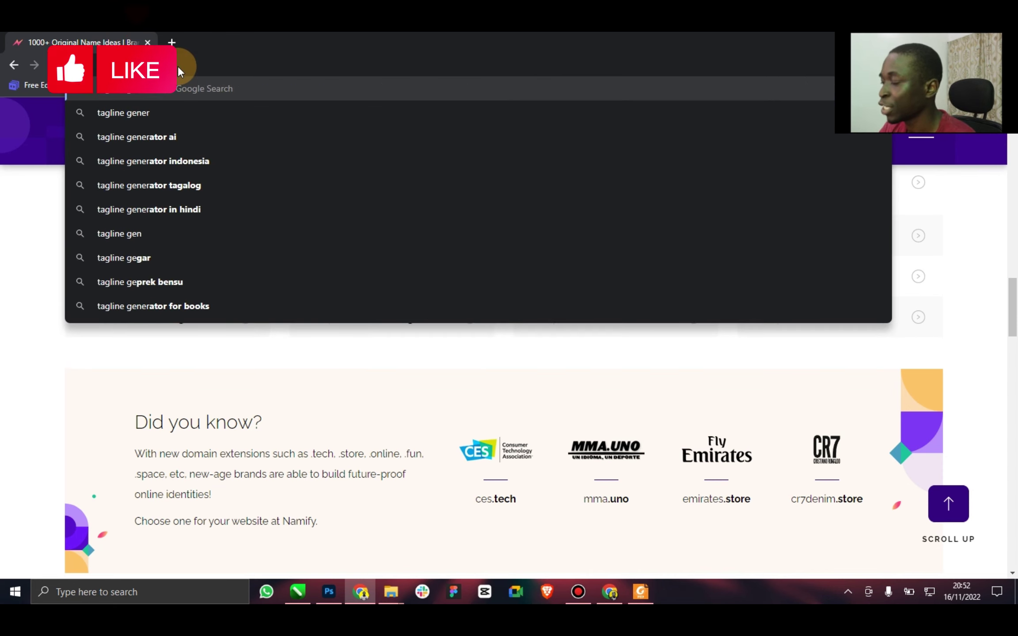
key("Return")
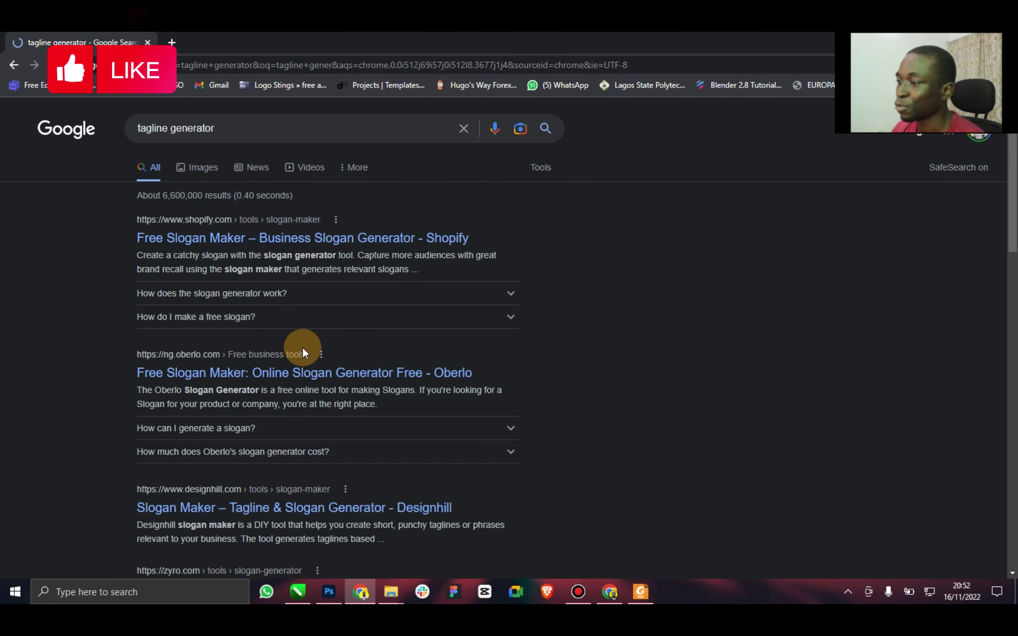
Look through the search results and open Oberlo's Free Slogan Maker result in a new browser tab, bringing it into view.
scroll(302, 347, "down", 3)
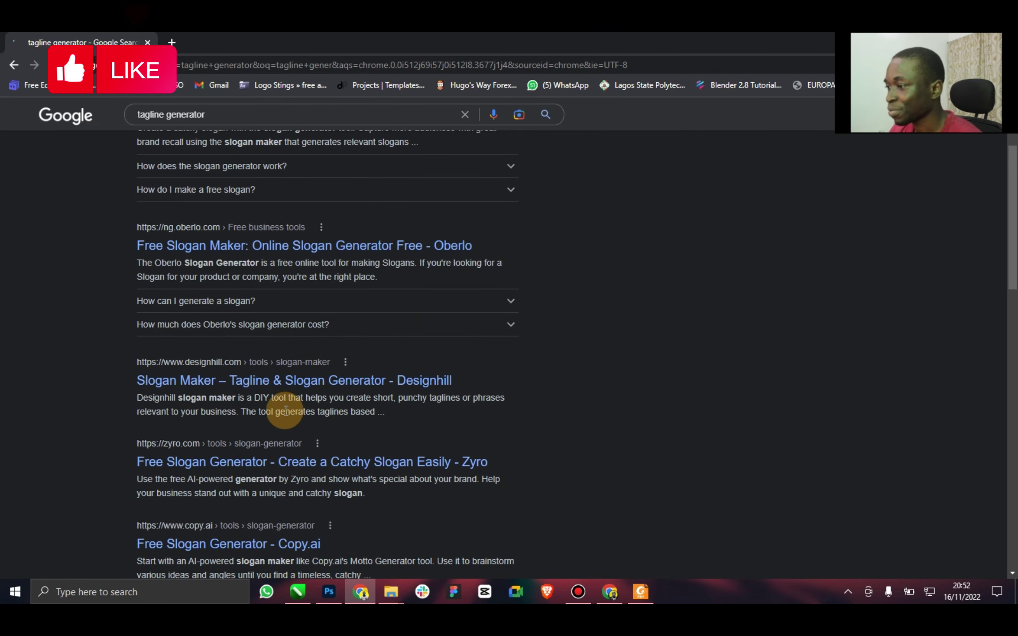
scroll(282, 411, "down", 3)
scroll(273, 439, "down", 3)
scroll(273, 439, "down", 6)
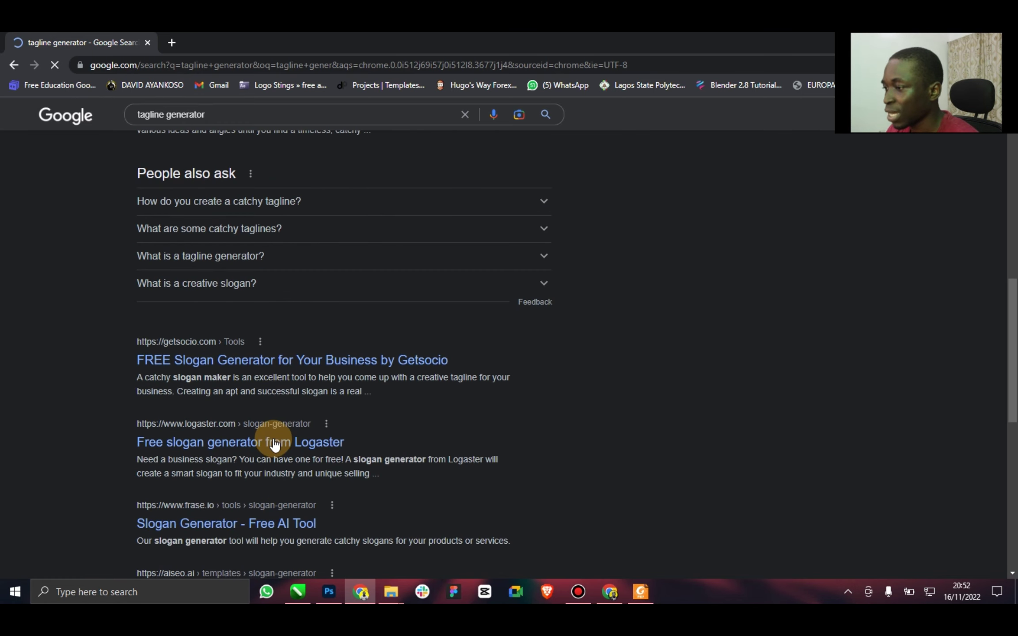
scroll(219, 327, "up", 13)
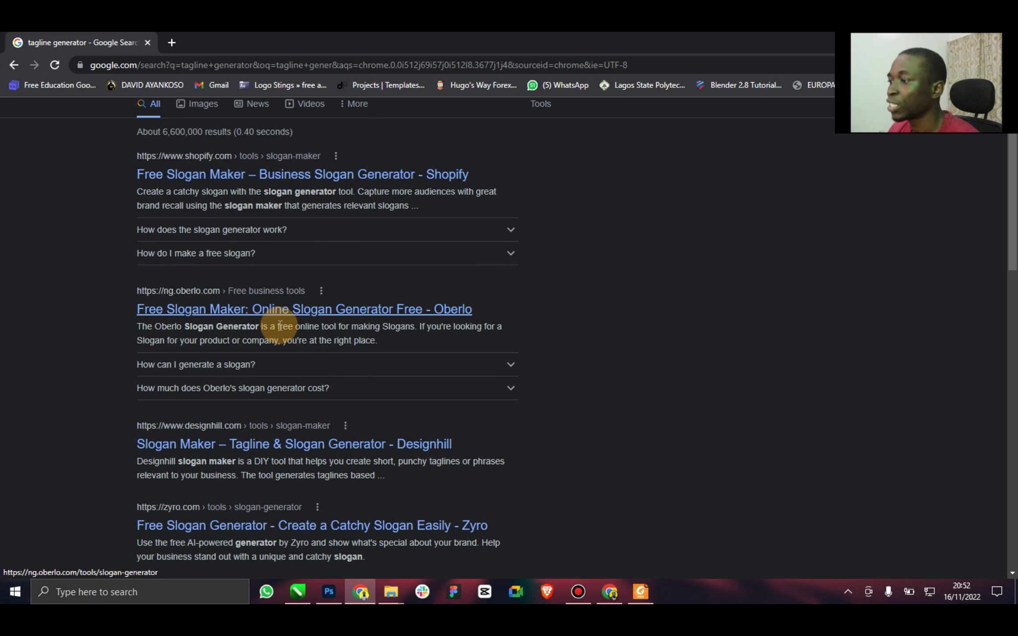
middle_click(208, 311)
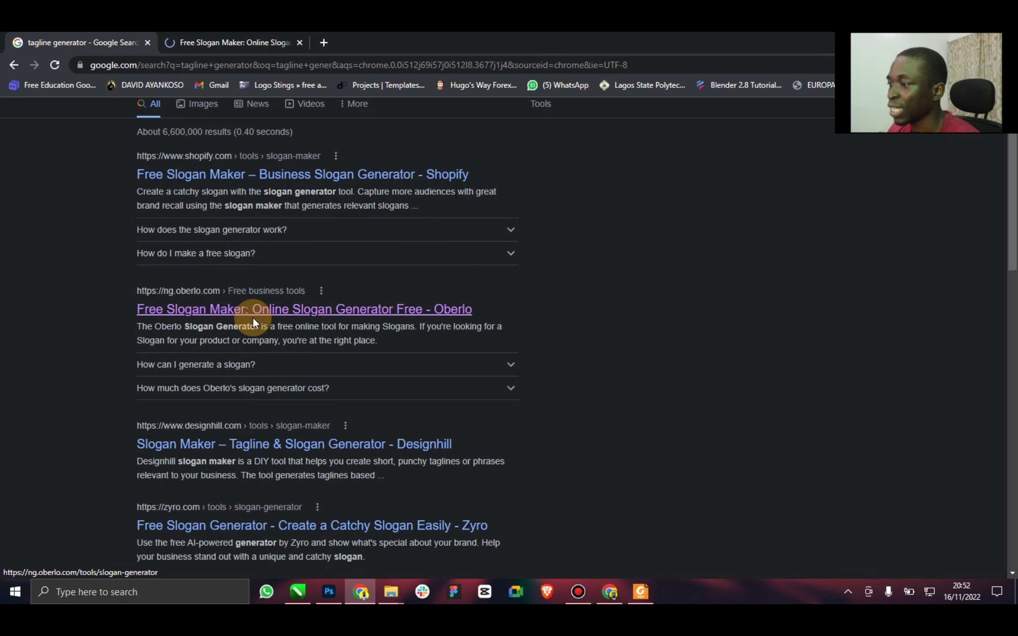
left_click(225, 41)
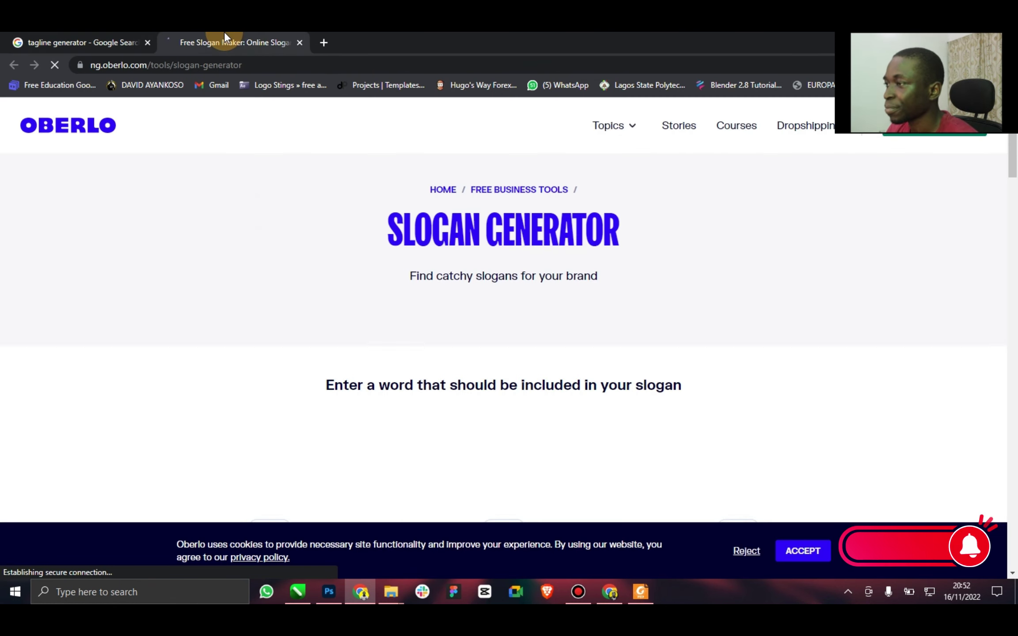
Generate slogans that include the word "Contest" with the Oberlo slogan generator.
scroll(371, 349, "down", 4)
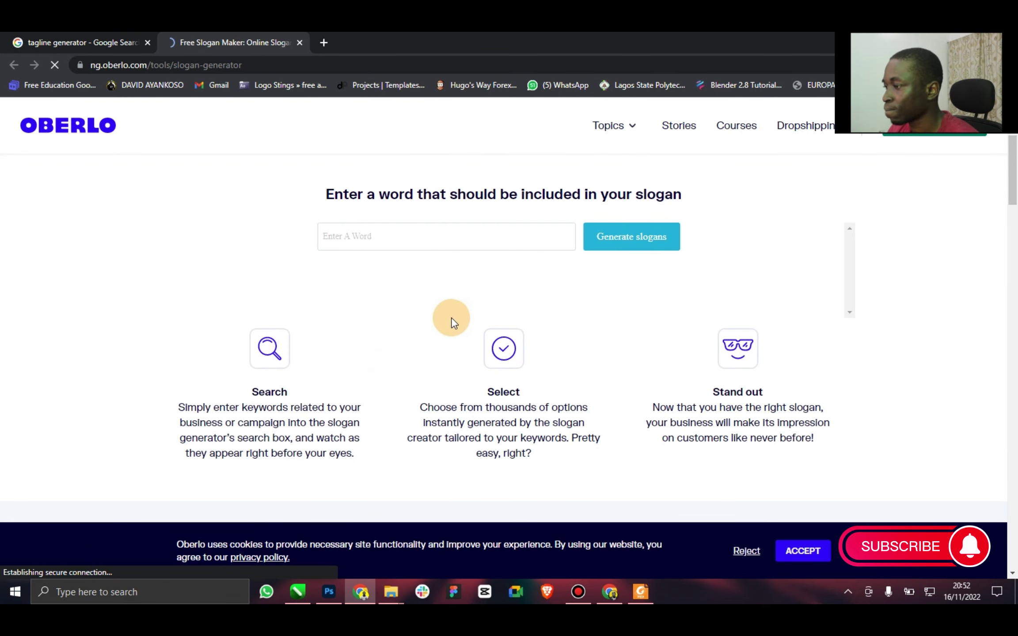
left_click(470, 238)
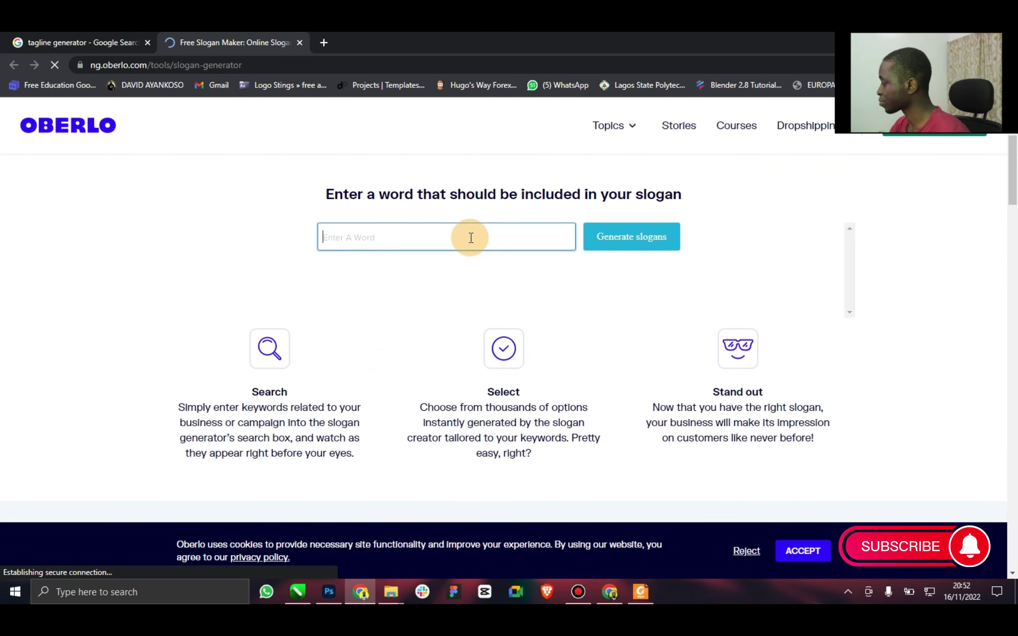
type("Contest")
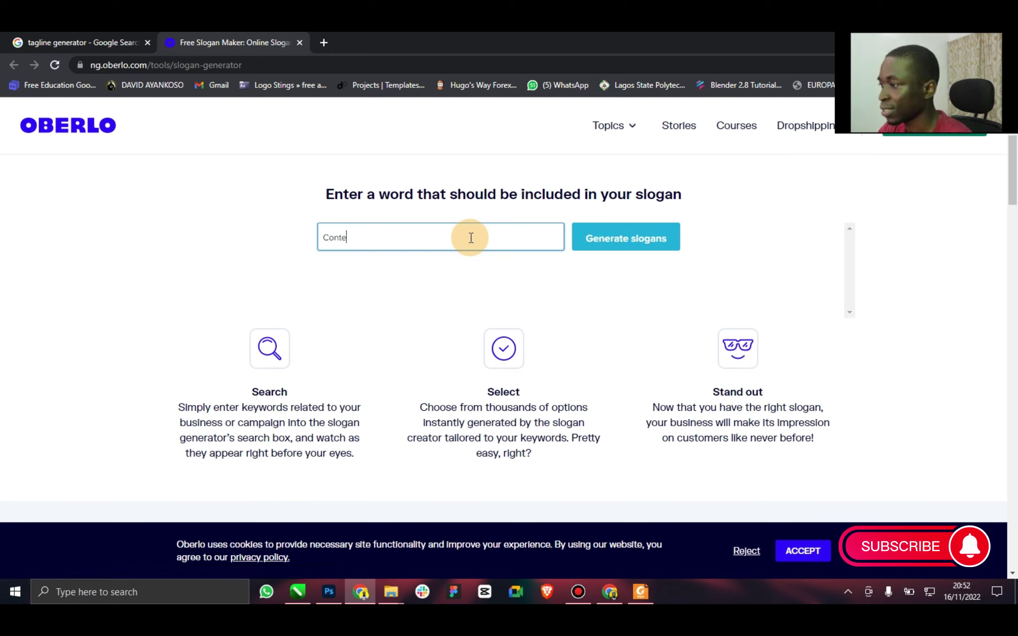
left_click(602, 255)
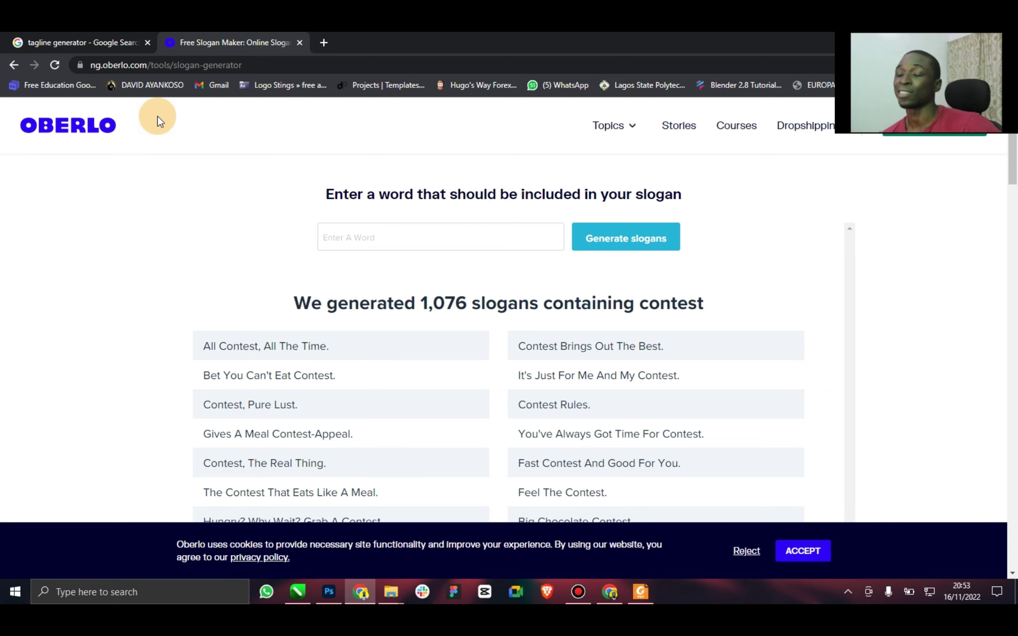
Read through the first page of generated contest slogans for a suitable tagline.
scroll(397, 386, "down", 5)
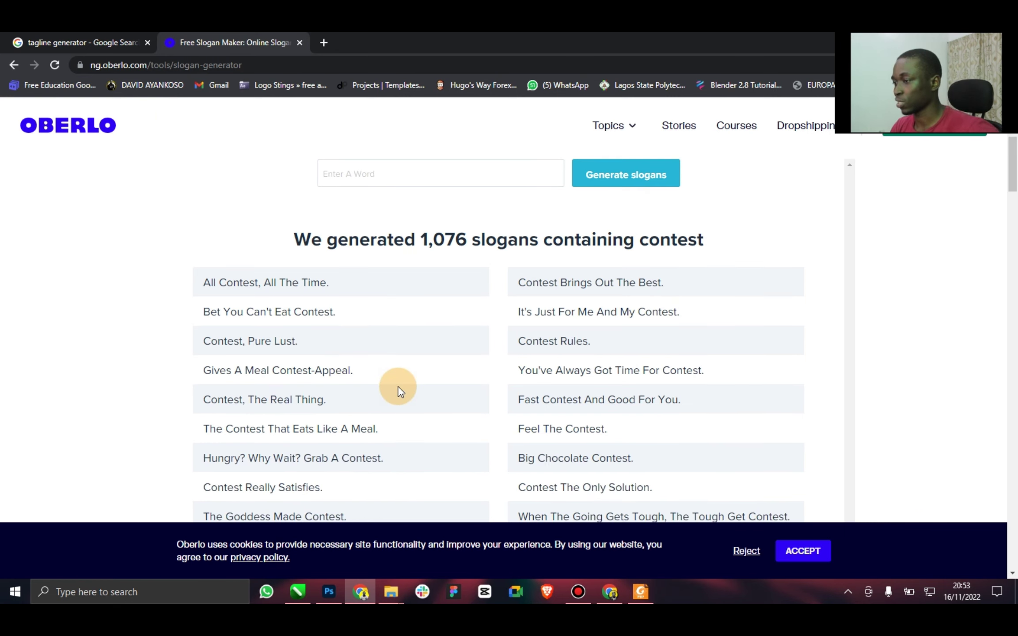
scroll(395, 386, "up", 5)
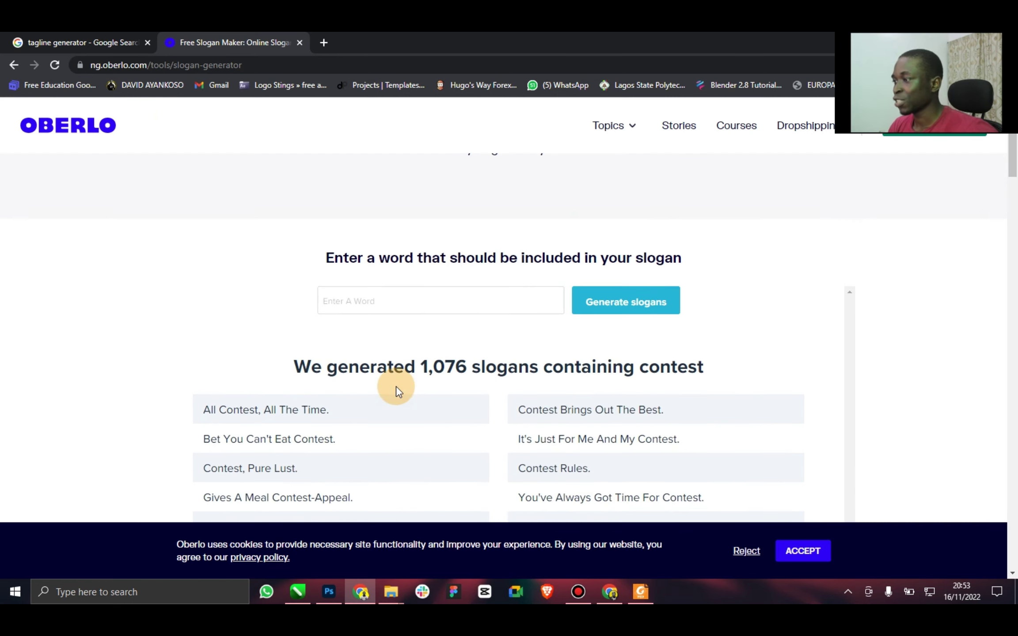
scroll(365, 388, "down", 4)
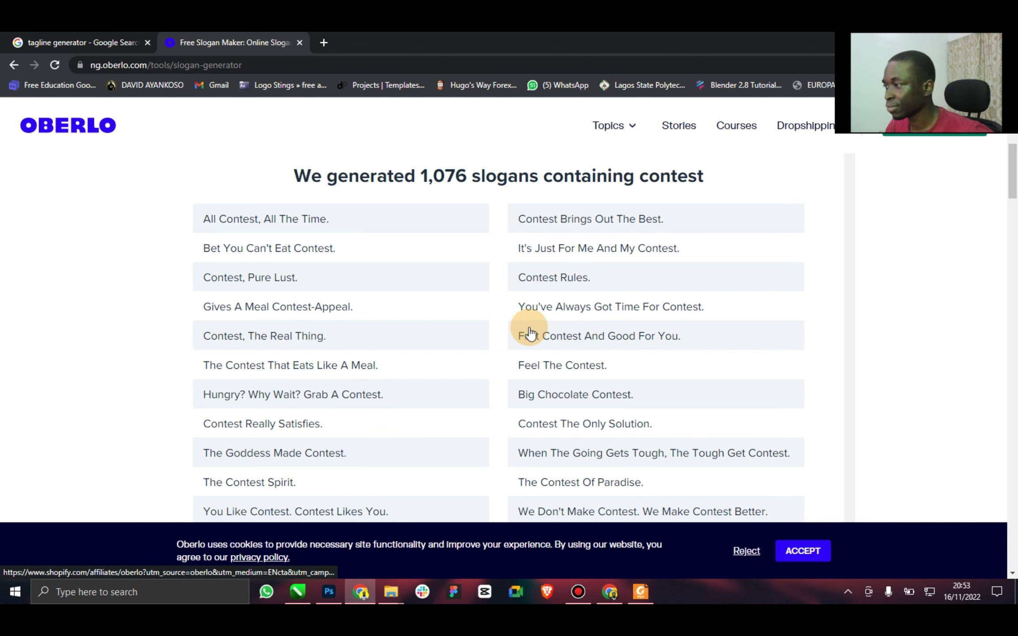
scroll(529, 329, "down", 3)
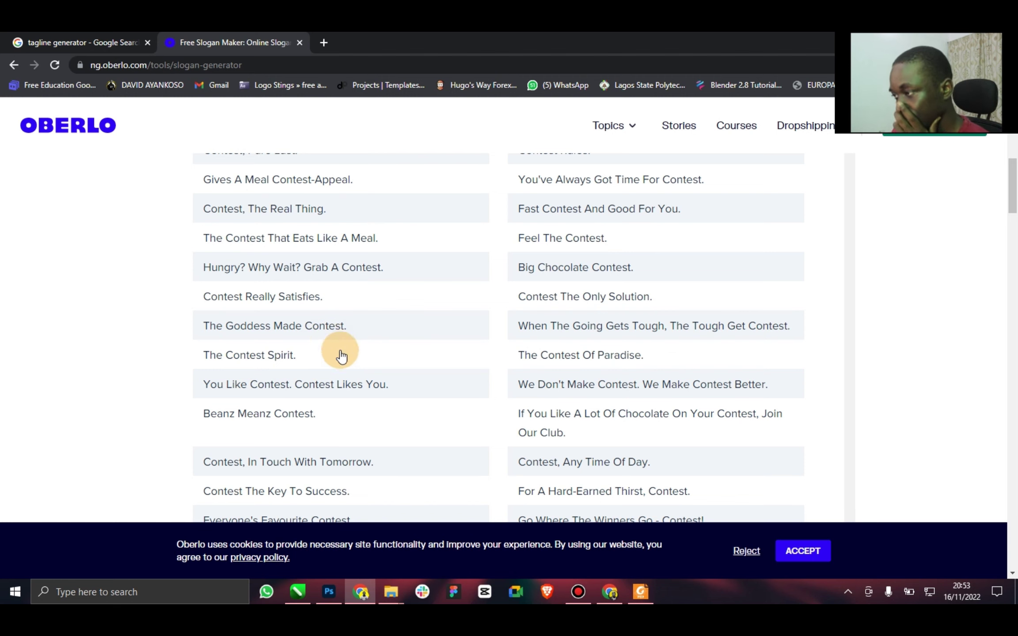
scroll(445, 394, "down", 1)
scroll(445, 395, "down", 4)
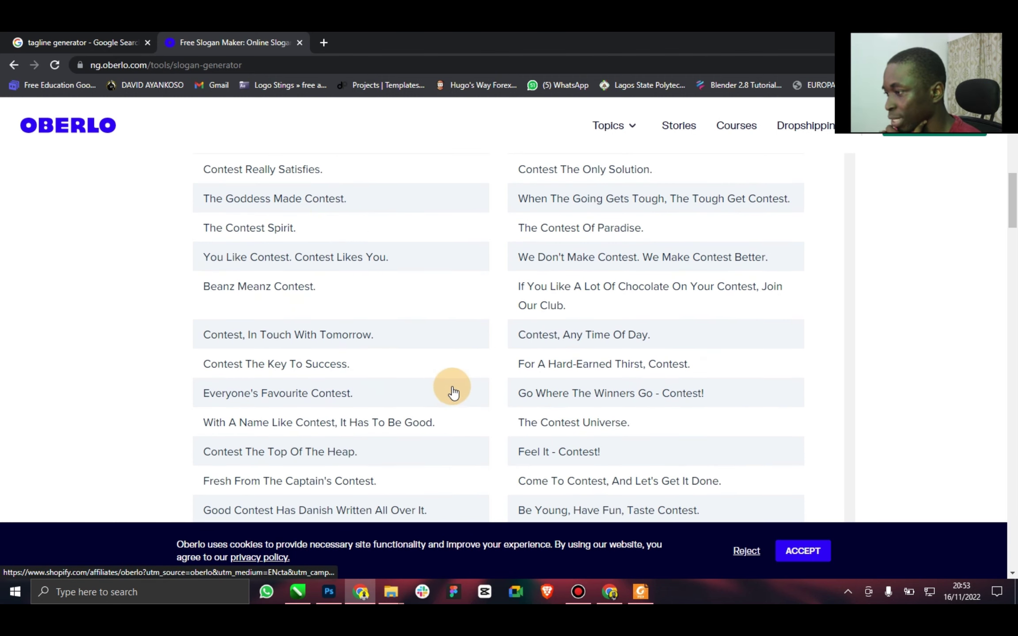
scroll(452, 390, "down", 1)
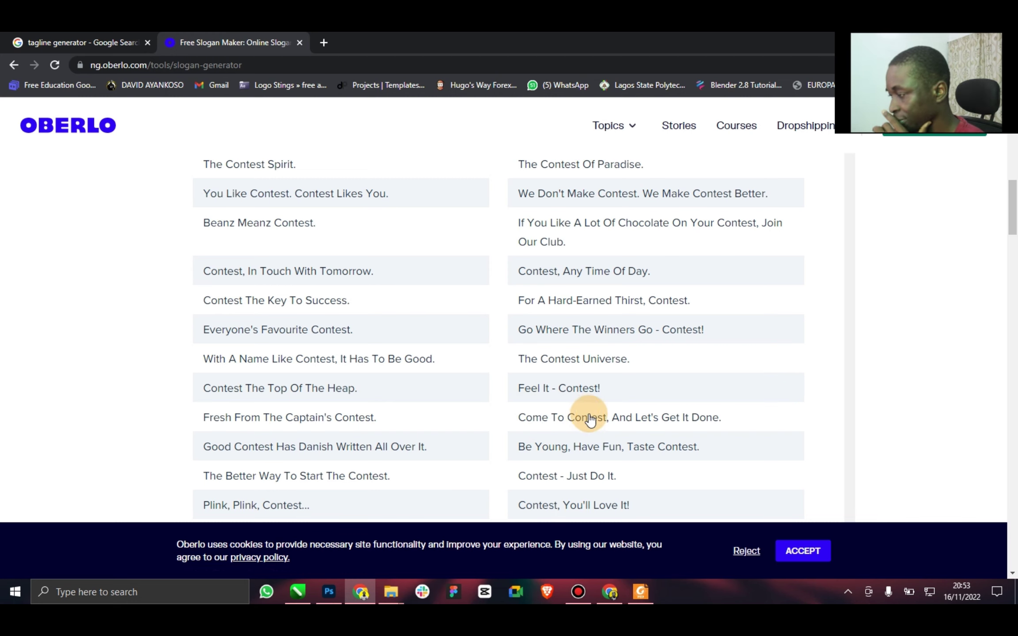
scroll(592, 417, "down", 2)
scroll(595, 421, "down", 3)
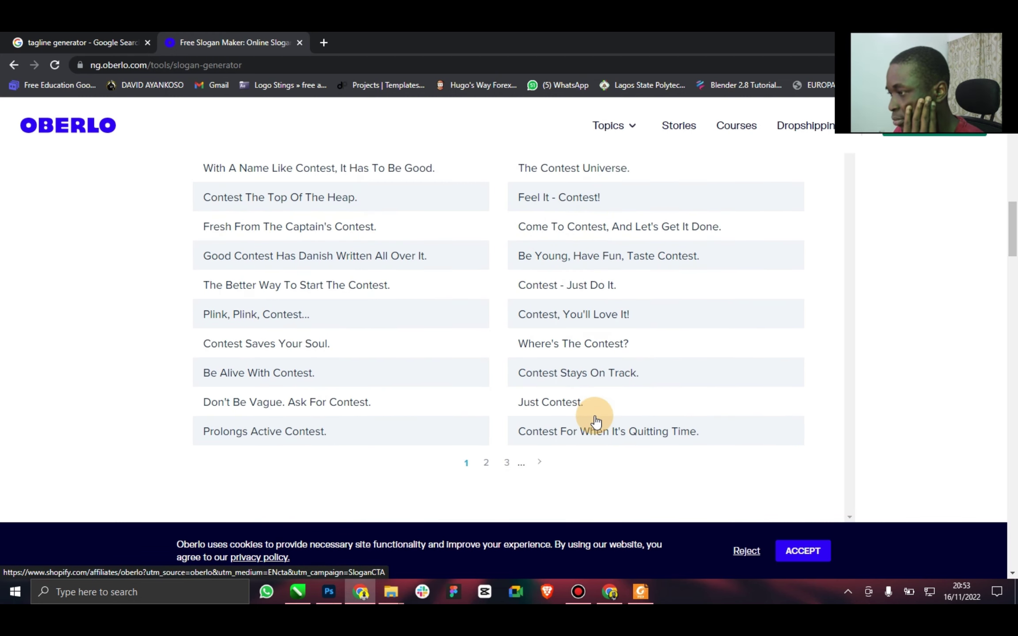
scroll(595, 422, "down", 4)
scroll(595, 422, "down", 3)
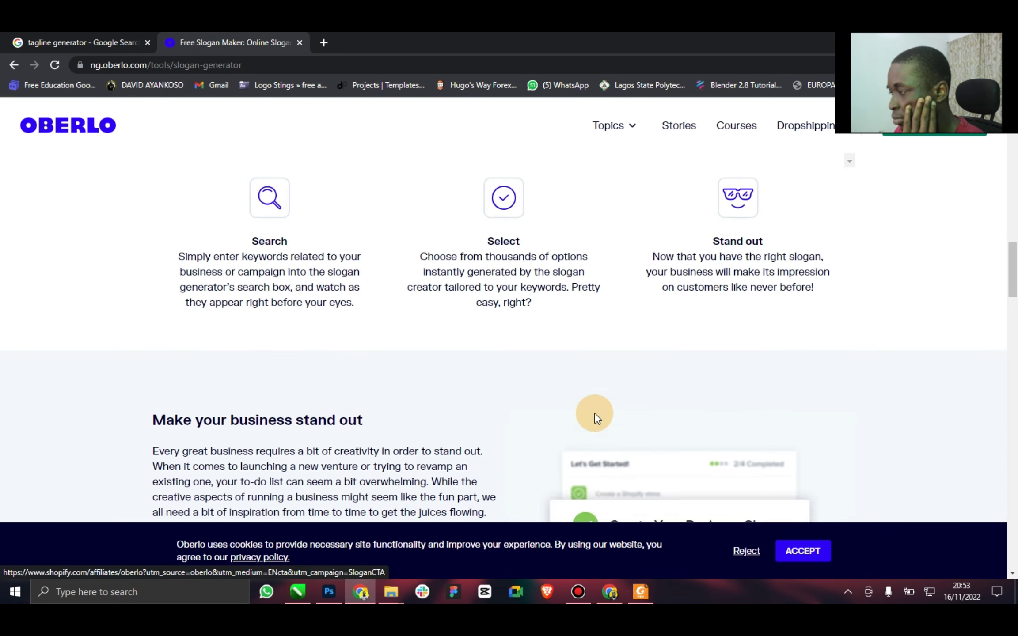
scroll(593, 417, "up", 11)
scroll(521, 368, "up", 8)
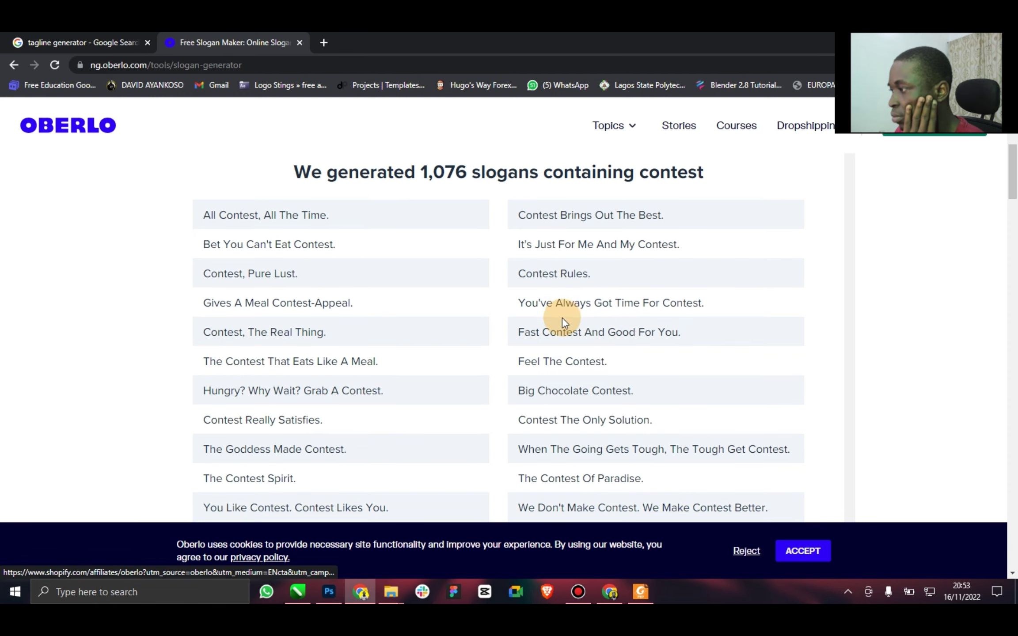
scroll(559, 318, "down", 1)
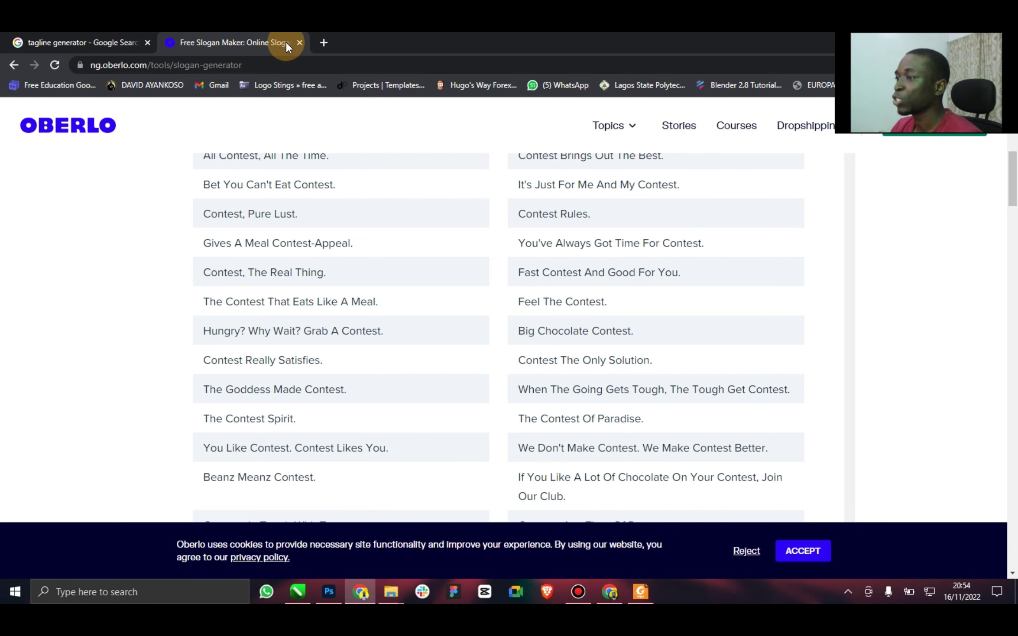
Close the Oberlo slogan generator page and minimize the browser window.
left_click(300, 42)
double_click(475, 44)
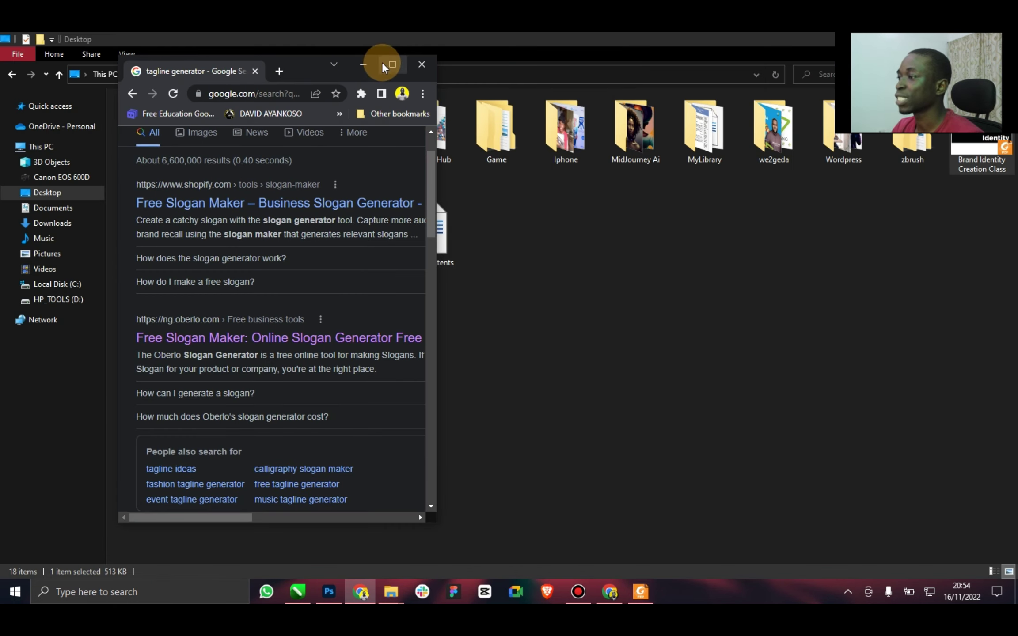
left_click(383, 65)
left_click_drag(727, 53, 564, 55)
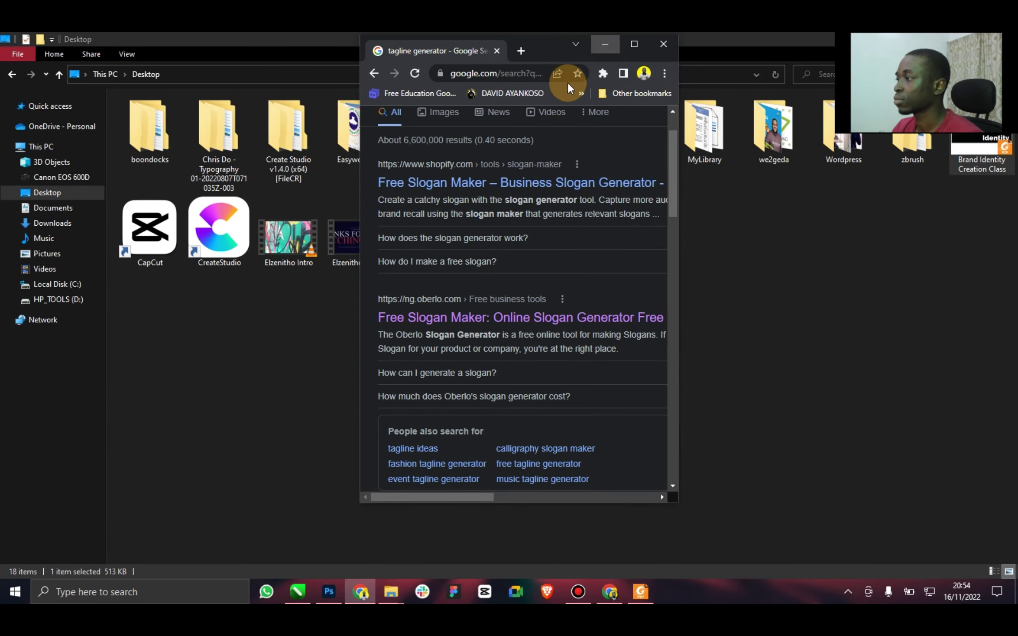
left_click(604, 43)
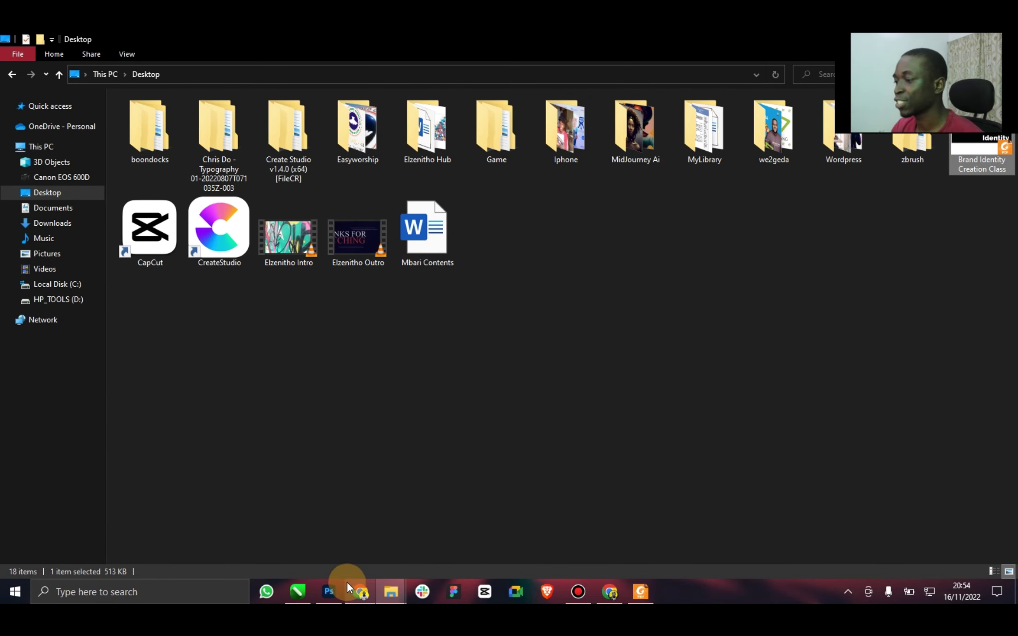
Switch to CorelDRAW, start a new document and name it "The Battle Cry".
left_click(296, 588)
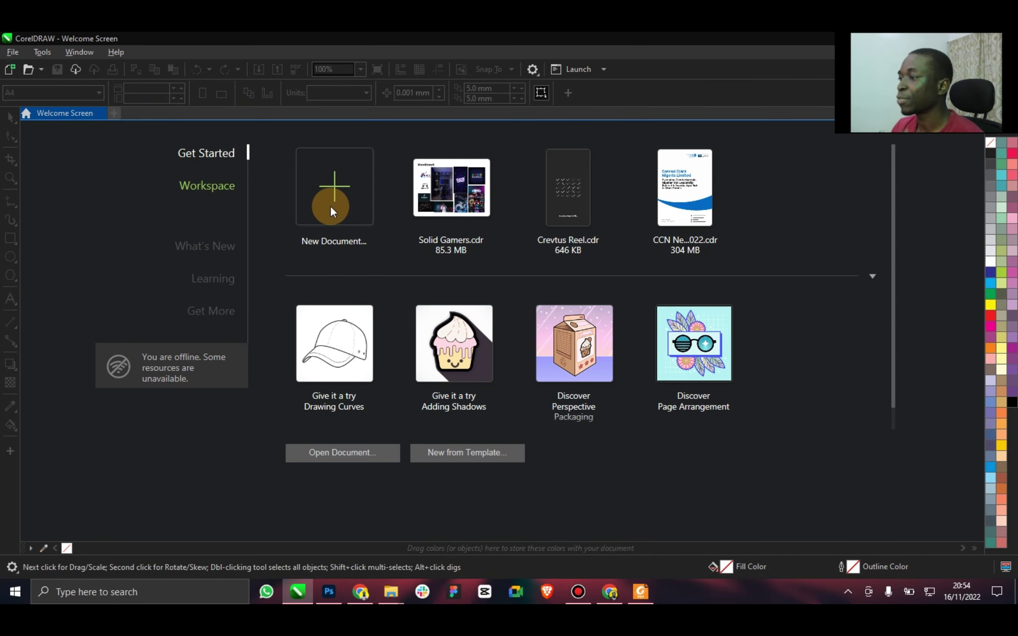
left_click(330, 205)
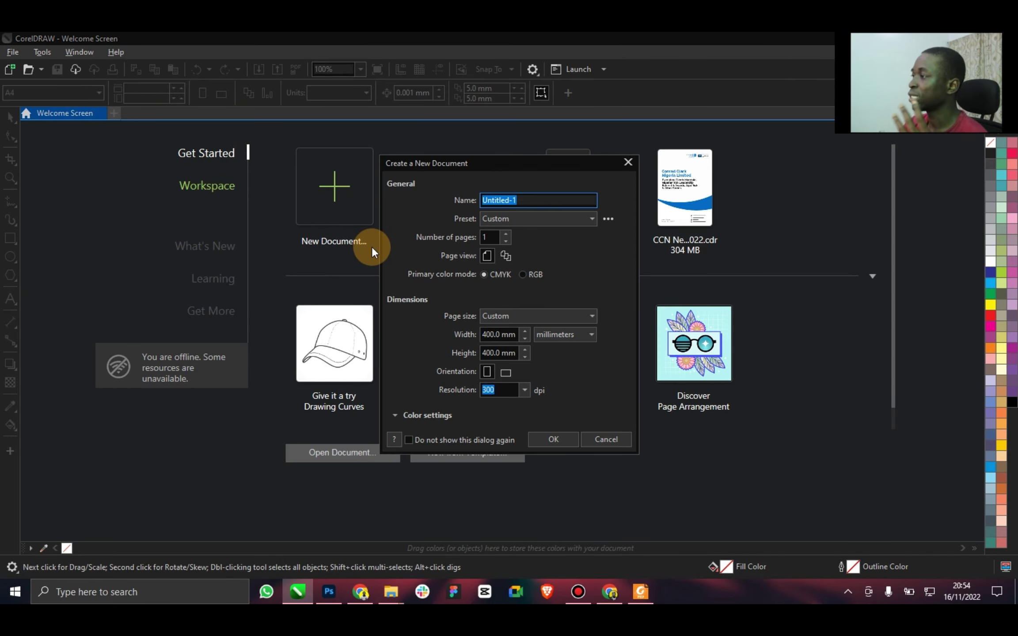
left_click(527, 202)
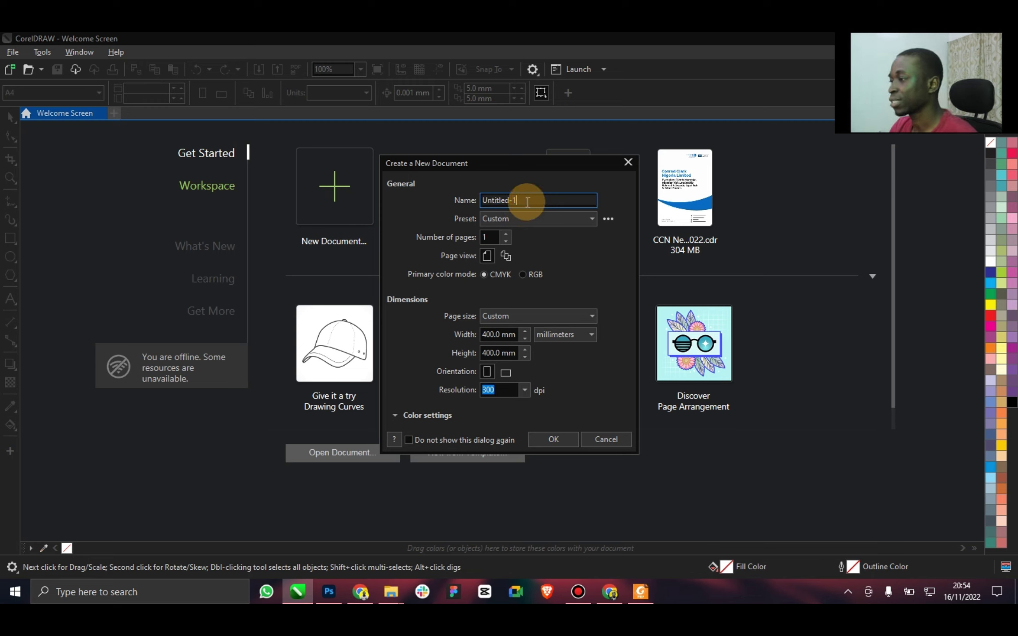
left_click_drag(527, 202, 440, 206)
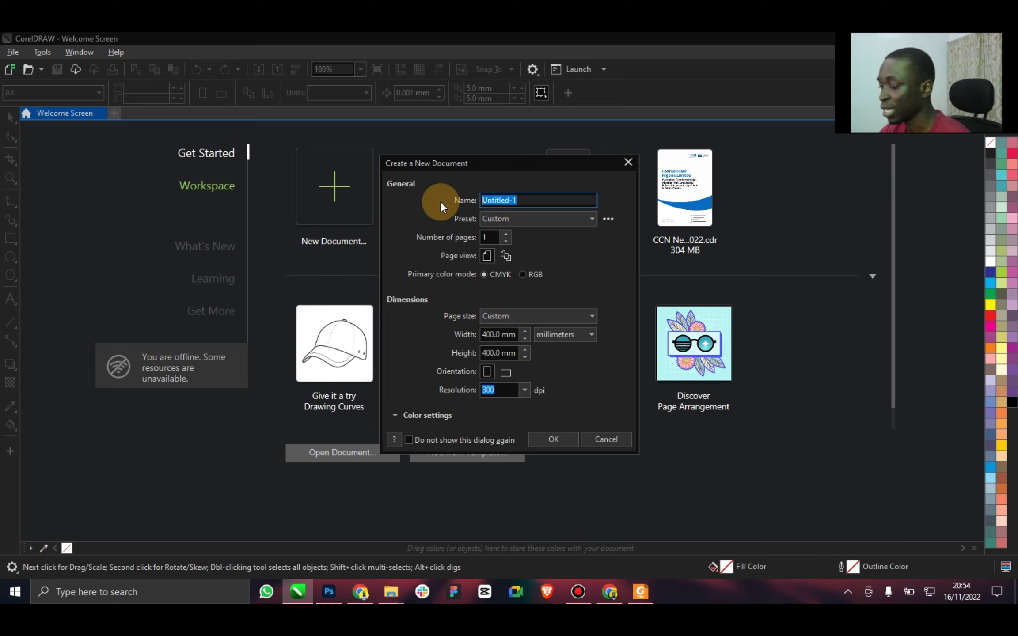
type("The Battle Cry")
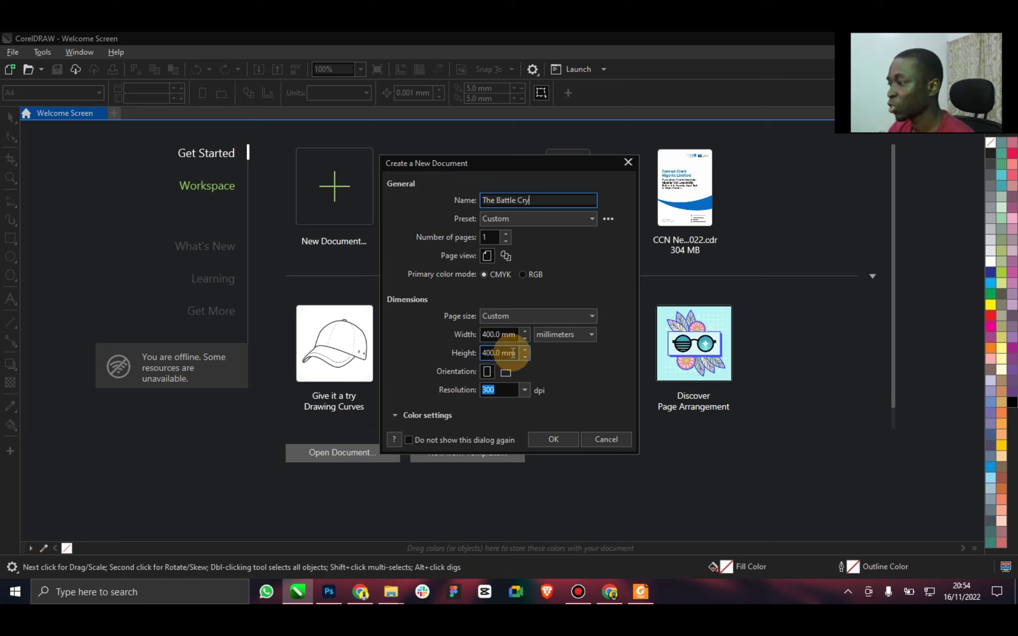
Set the new document's width to 500 mm and create it.
left_click(489, 334)
key("ctrl+a")
type("500")
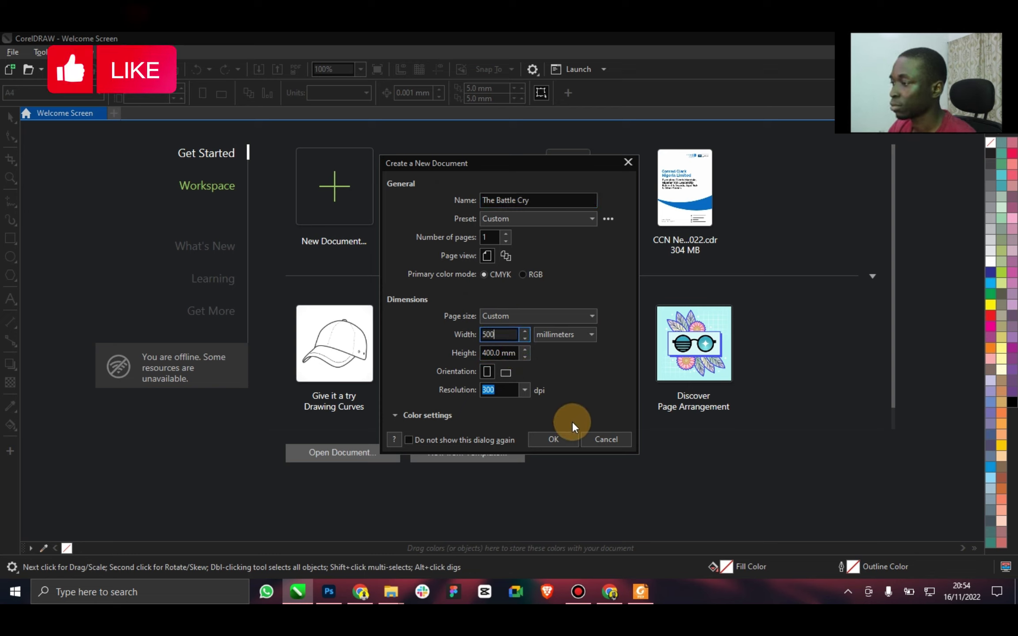
left_click(553, 440)
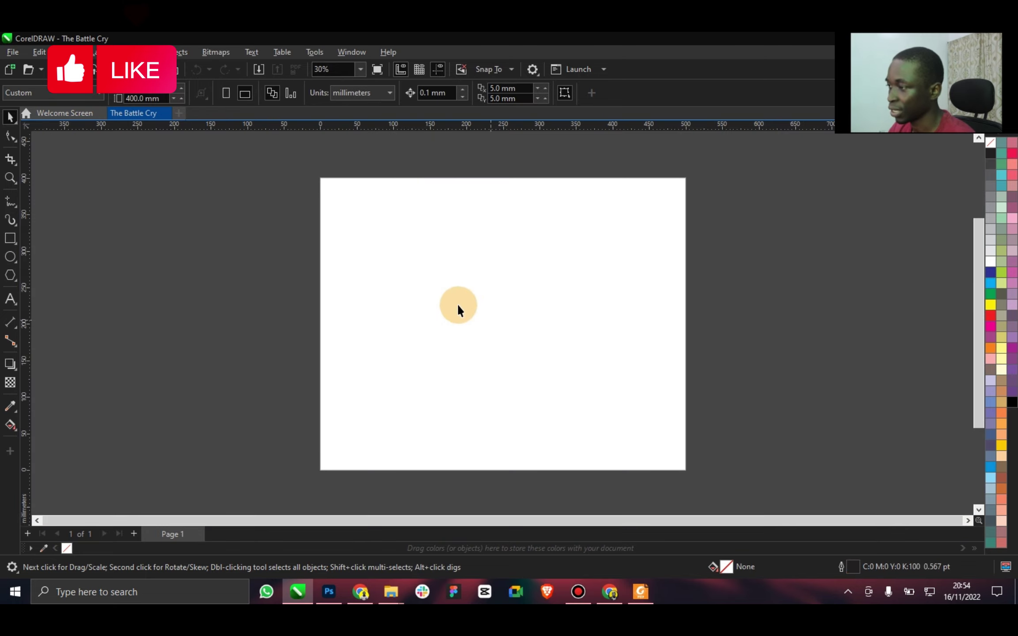
Change the page width of the document to 600 mm.
left_click(164, 98)
left_click(103, 92)
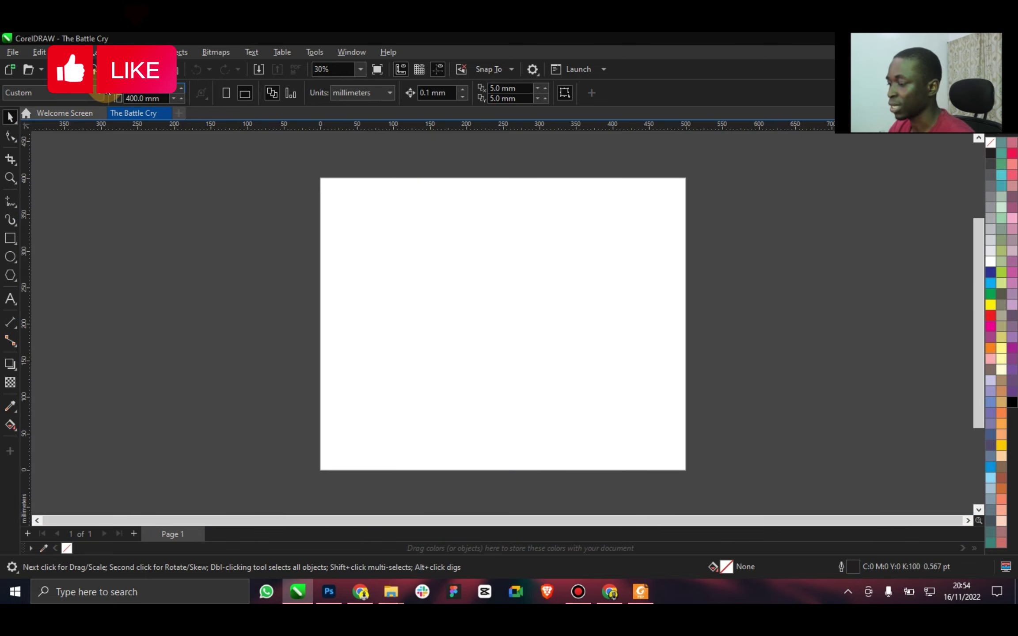
key("Return")
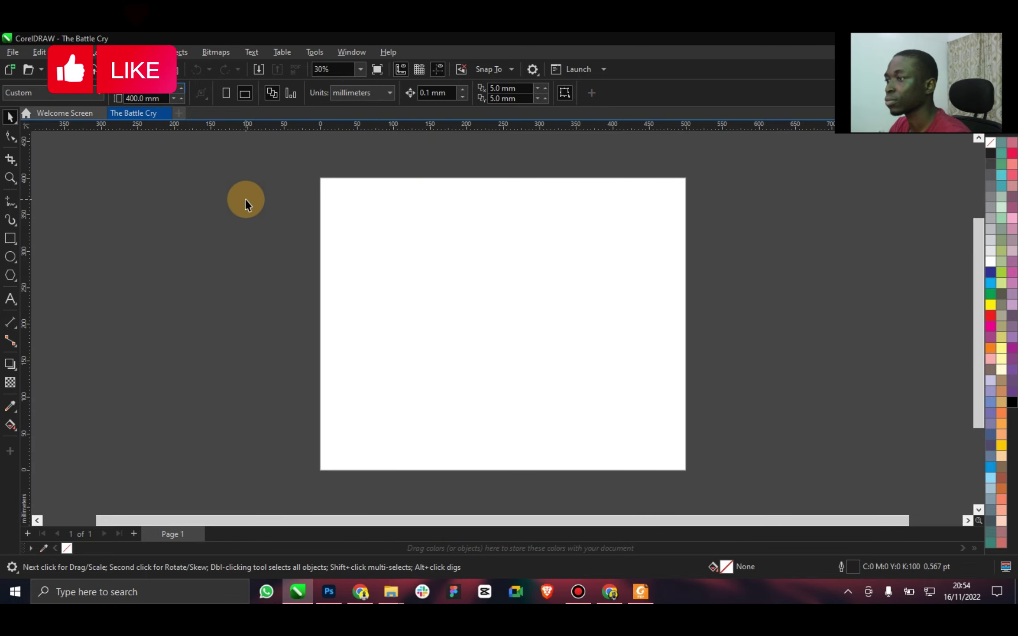
left_click(66, 185)
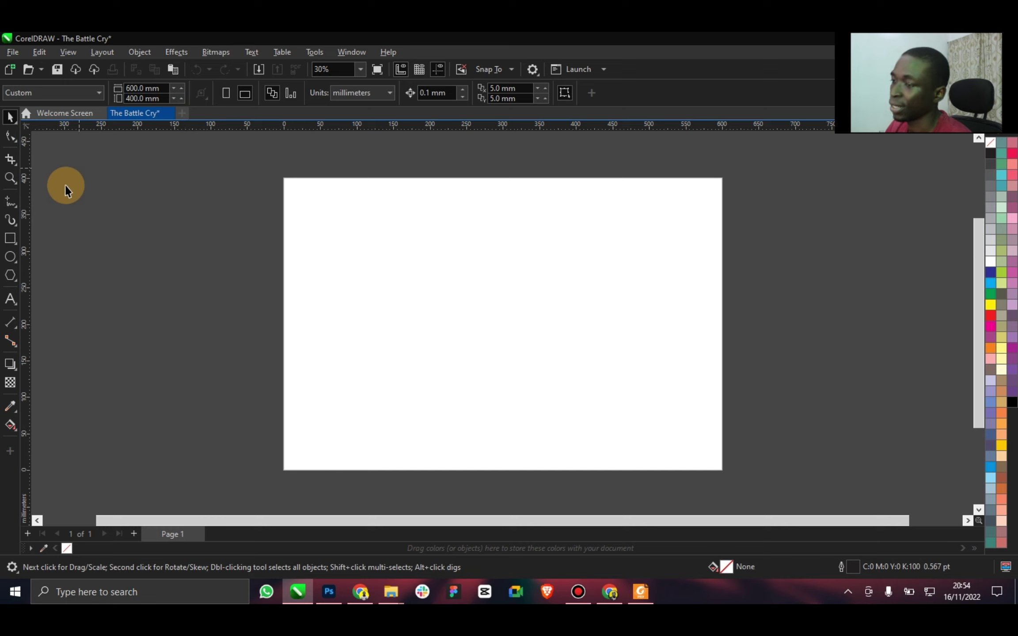
Add a page-sized rectangle and remove its outline.
double_click(10, 238)
right_click(66, 548)
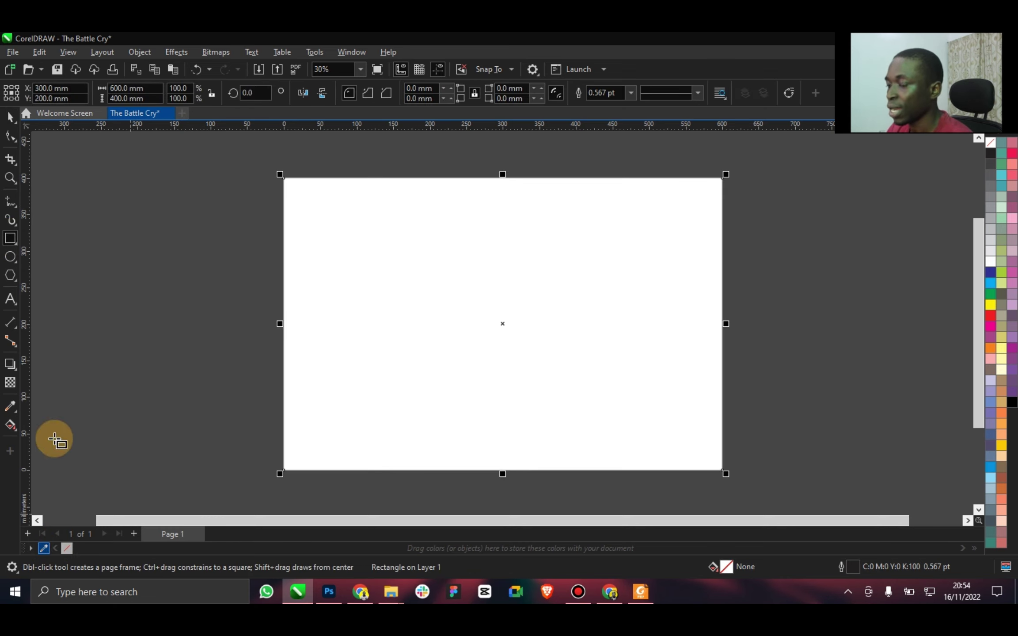
left_click(10, 117)
Place margin guidelines inside all four page edges, with the vertical ones at about 30 mm and 567 mm.
left_click_drag(518, 126, 552, 193)
left_click_drag(560, 123, 603, 455)
left_click_drag(30, 316, 305, 357)
left_click_drag(27, 236, 697, 248)
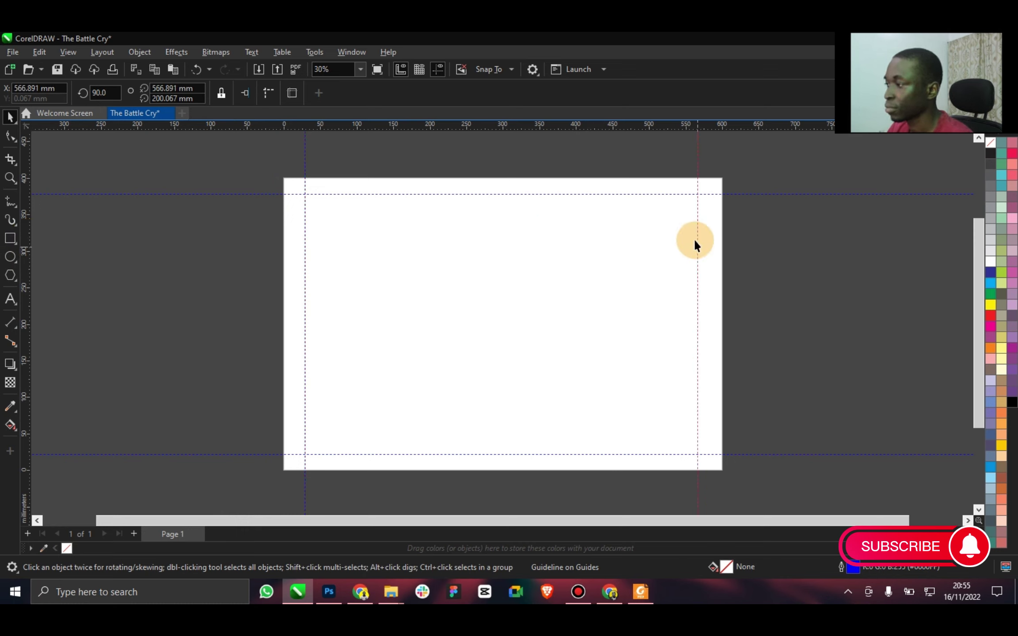
left_click(563, 264)
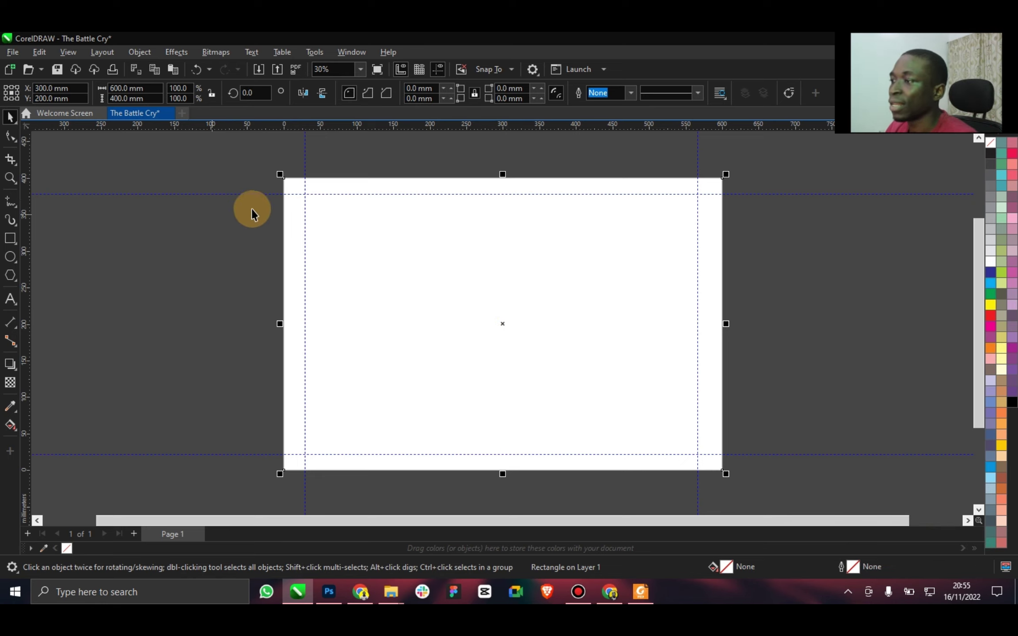
Set the workspace desktop color to dark grey #141414 in the appearance options.
left_click(264, 52)
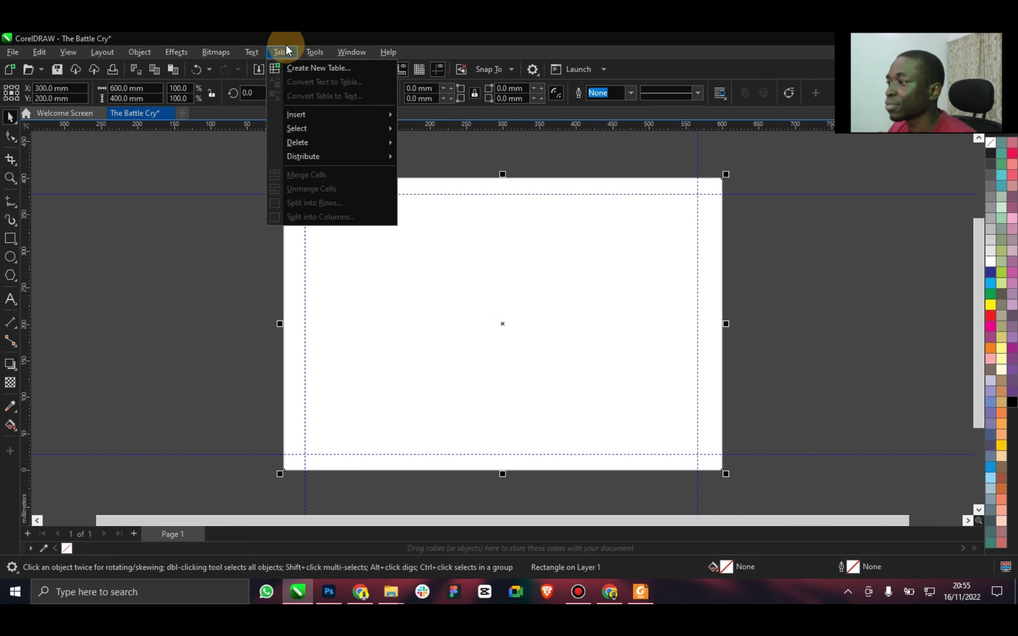
mouse_move(314, 51)
mouse_move(405, 72)
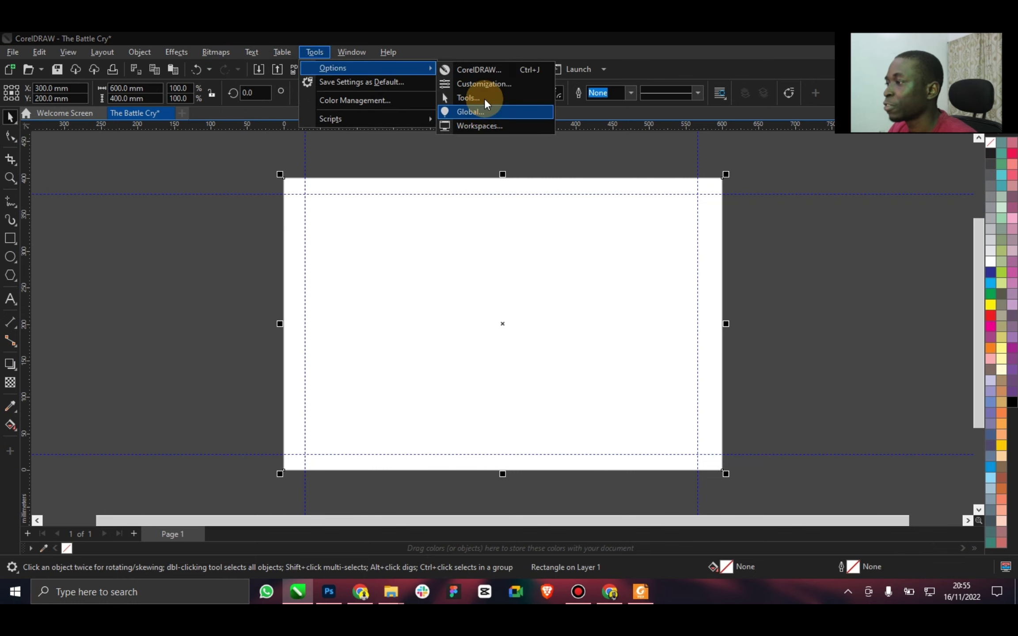
left_click(488, 81)
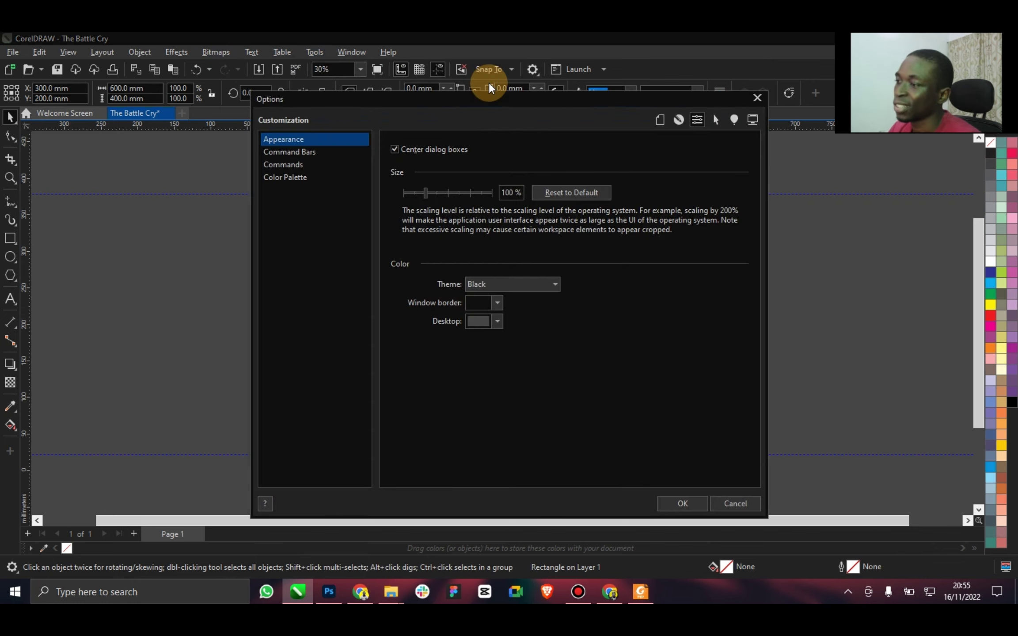
left_click(497, 322)
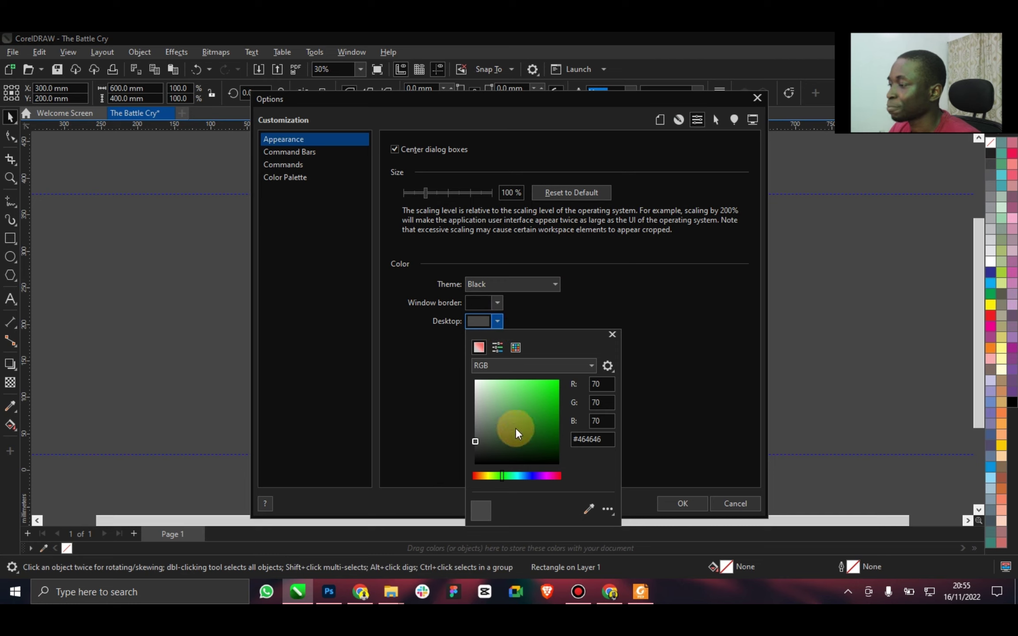
left_click_drag(482, 460, 476, 458)
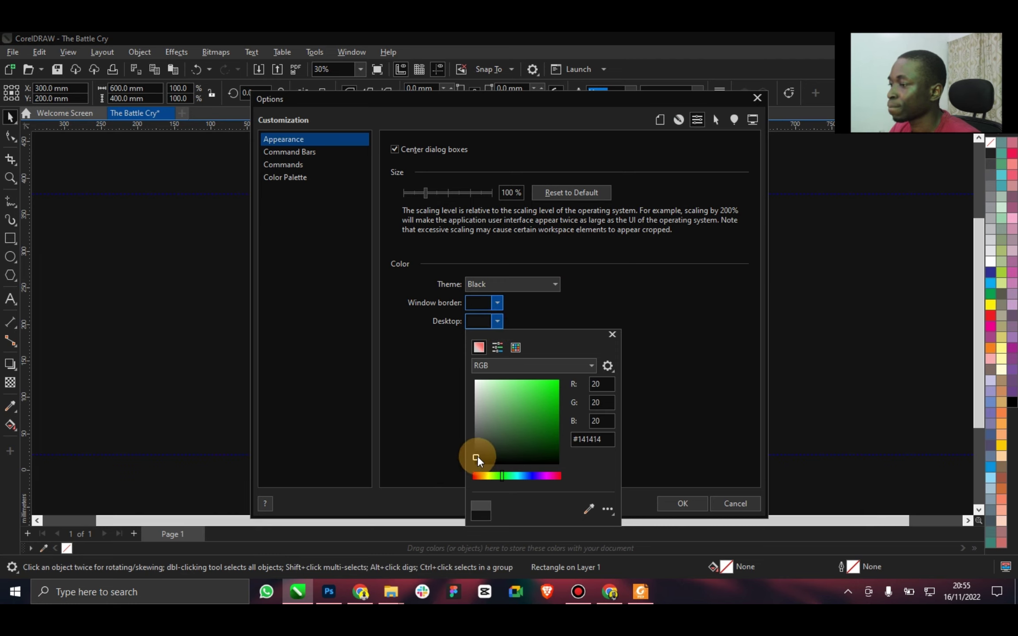
left_click(673, 510)
left_click(682, 503)
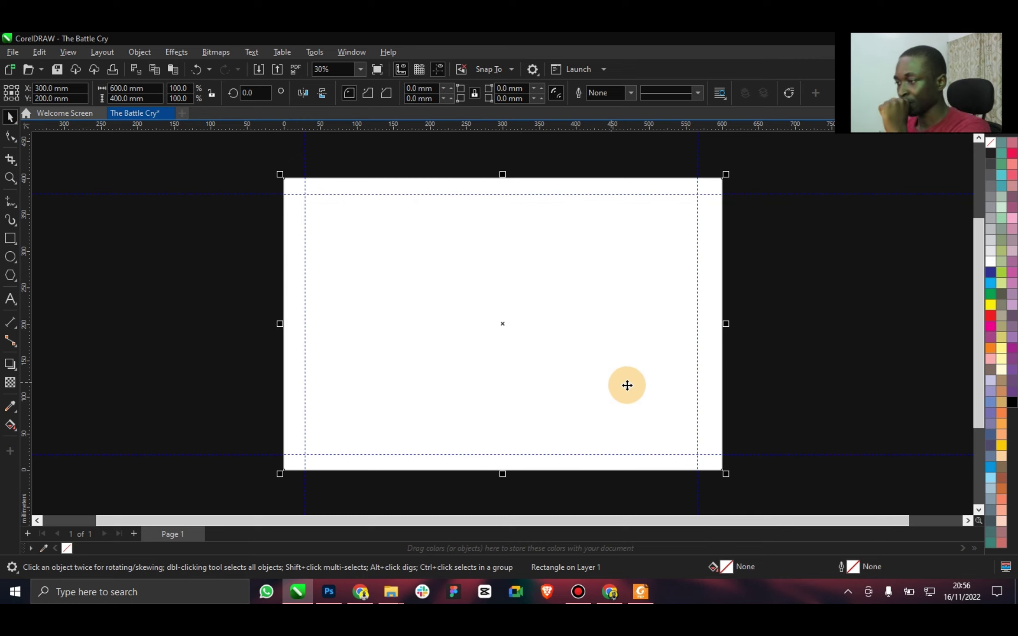
Add the text "Moodboard" at the page's lower-left margin and scale it to about 89 mm wide.
left_click(10, 300)
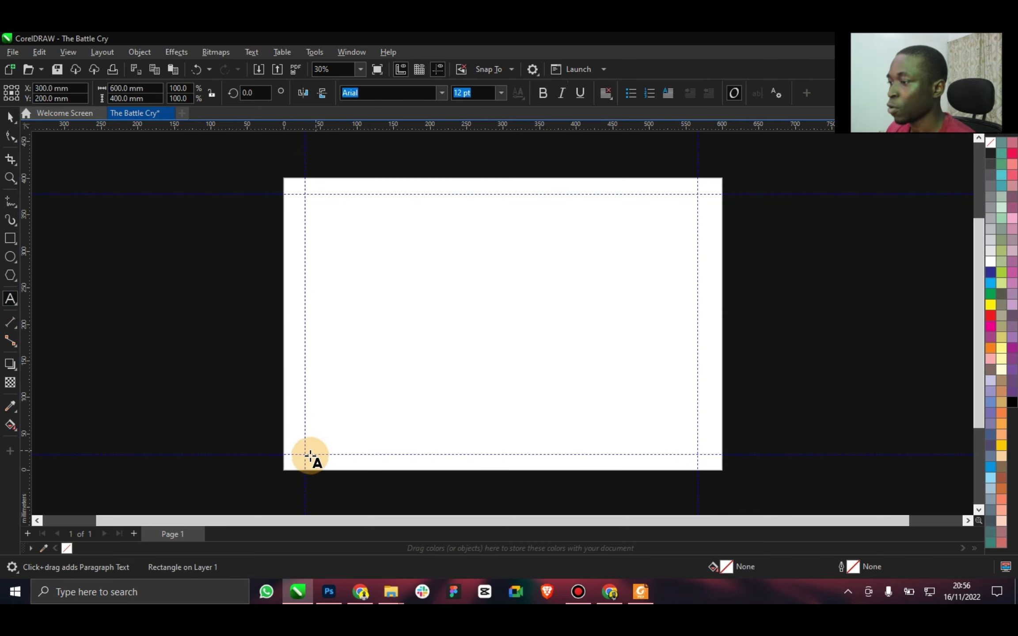
left_click(306, 447)
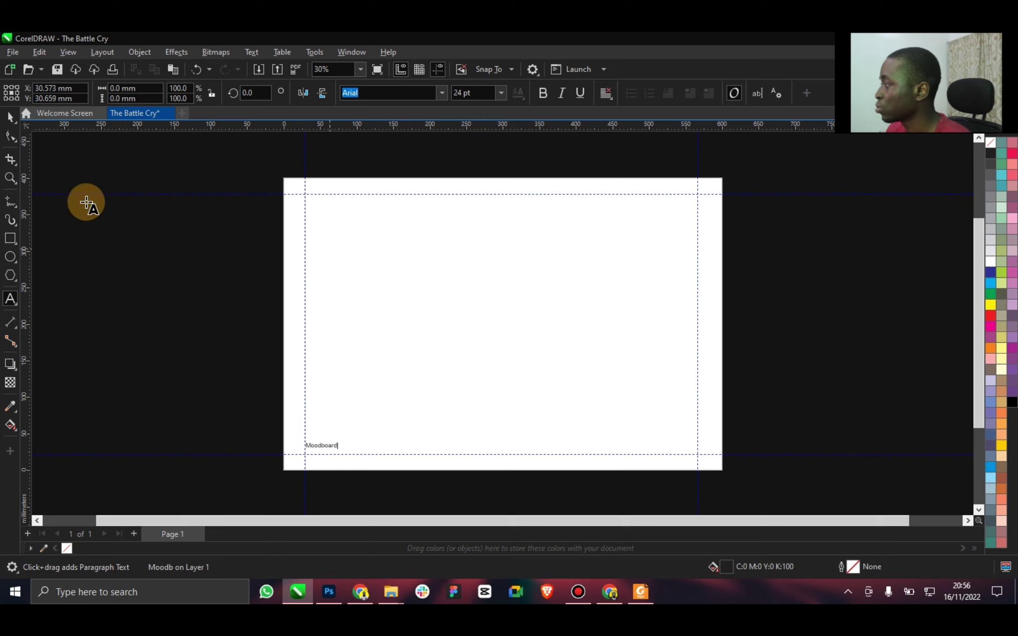
left_click_drag(337, 450, 371, 459)
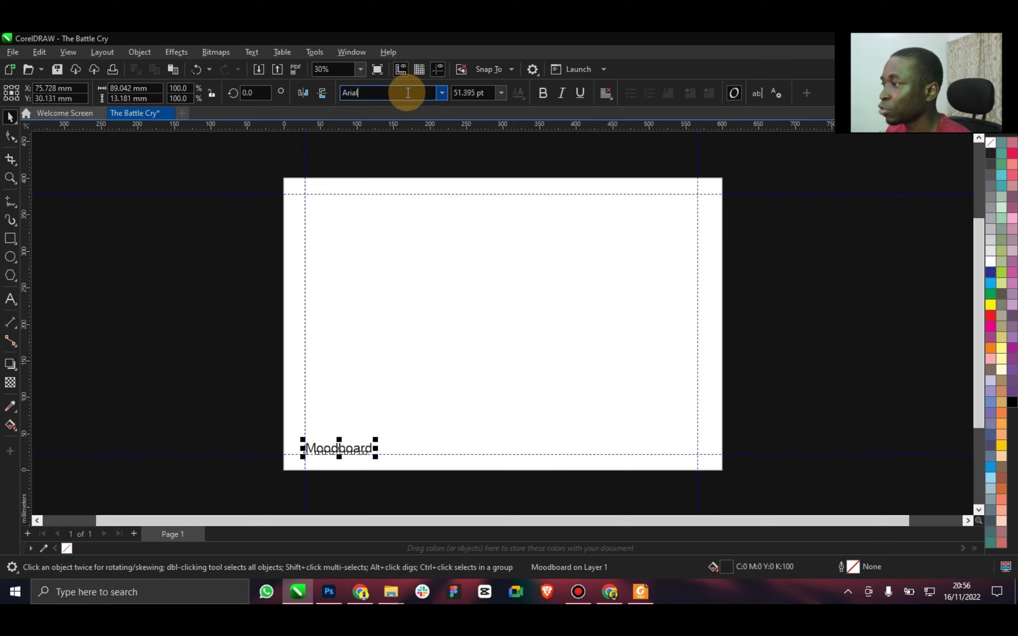
Change the Moodboard text's font to Raleway SemiBold and scale the text down slightly.
type("ra")
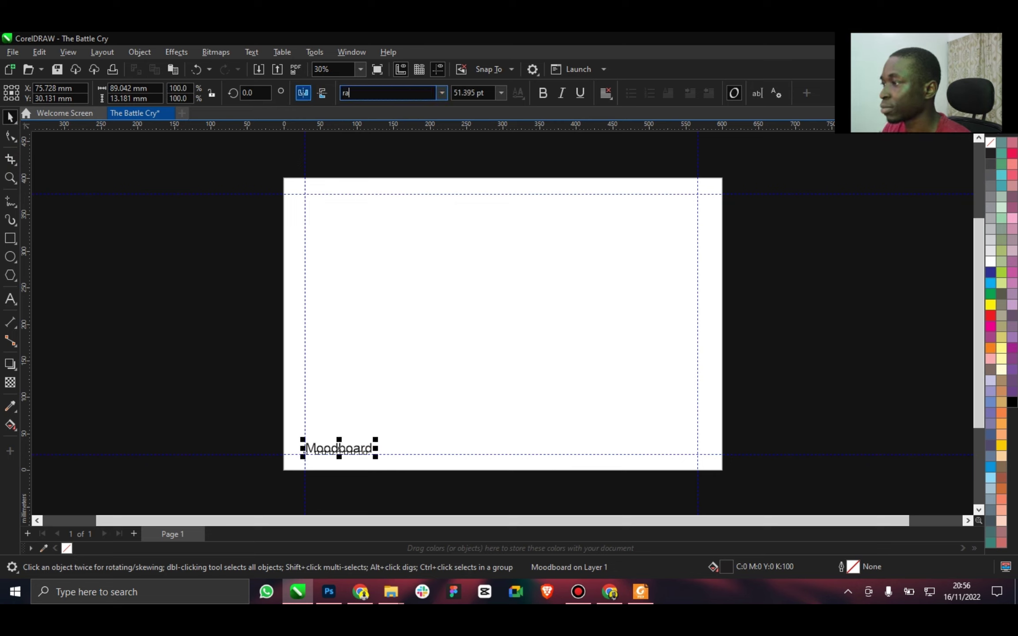
type("leway")
key("Return")
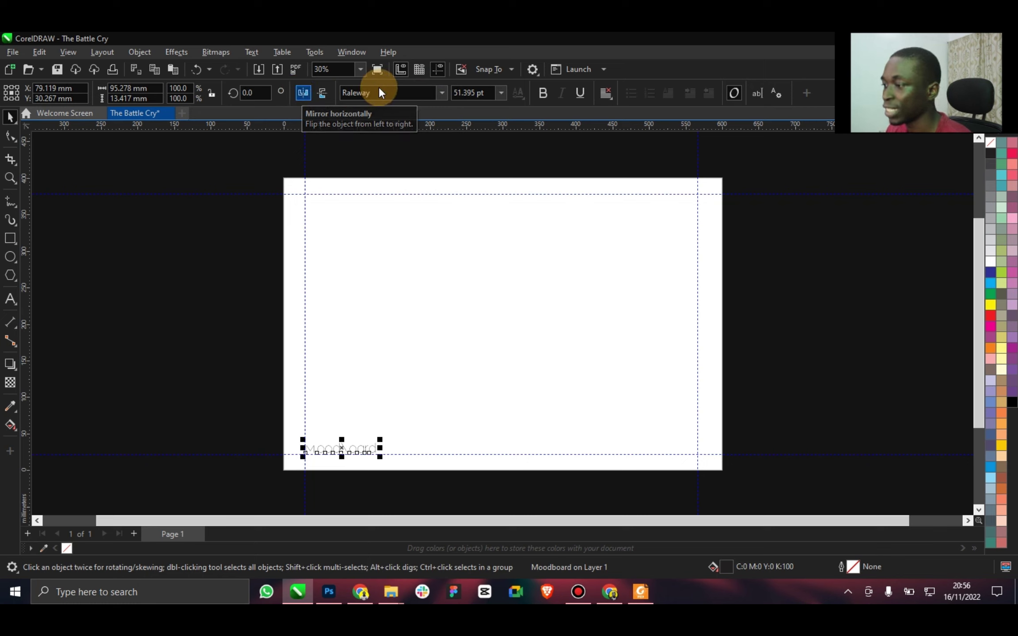
left_click(441, 92)
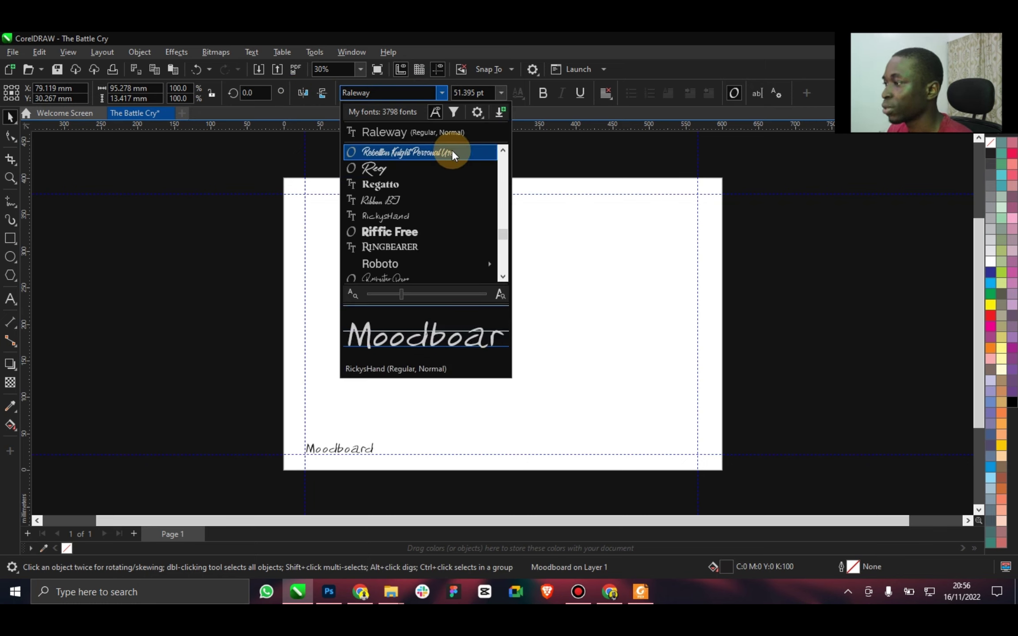
left_click(436, 132)
left_click(439, 94)
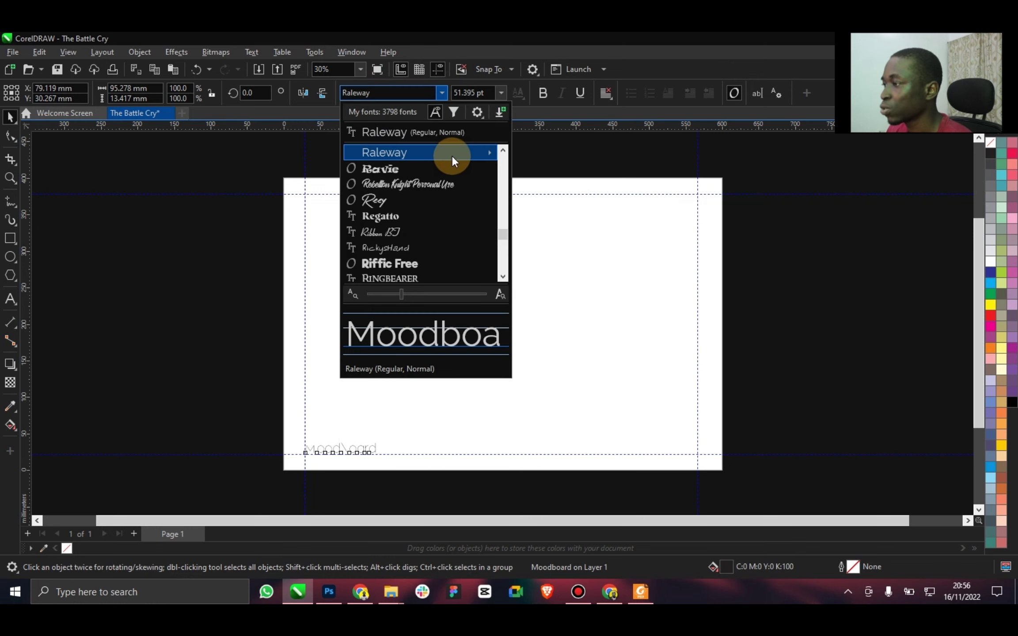
mouse_move(452, 156)
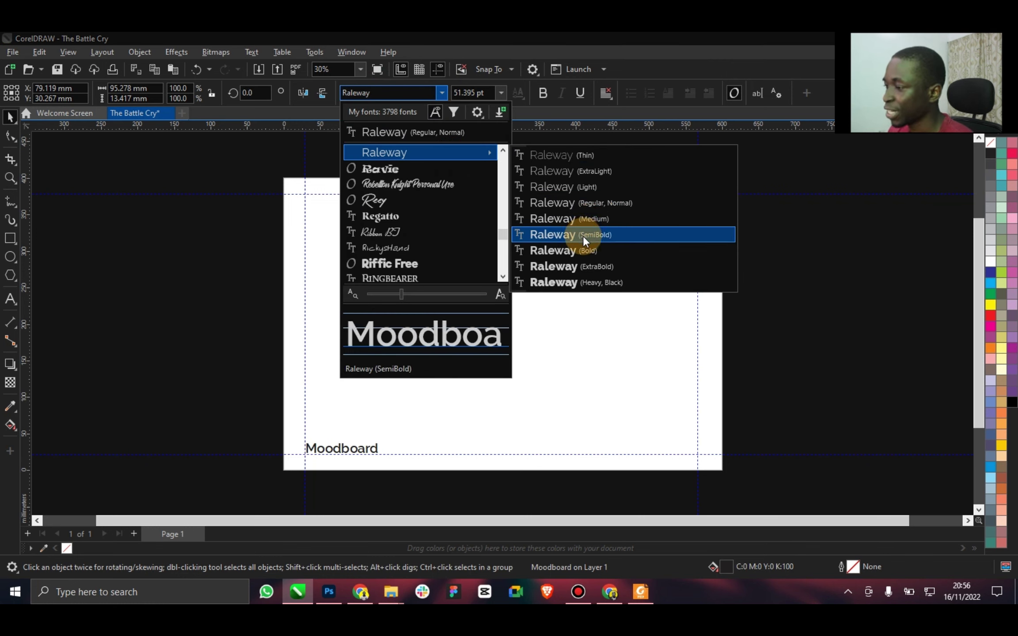
left_click(582, 236)
left_click_drag(382, 438, 377, 438)
left_click(295, 420)
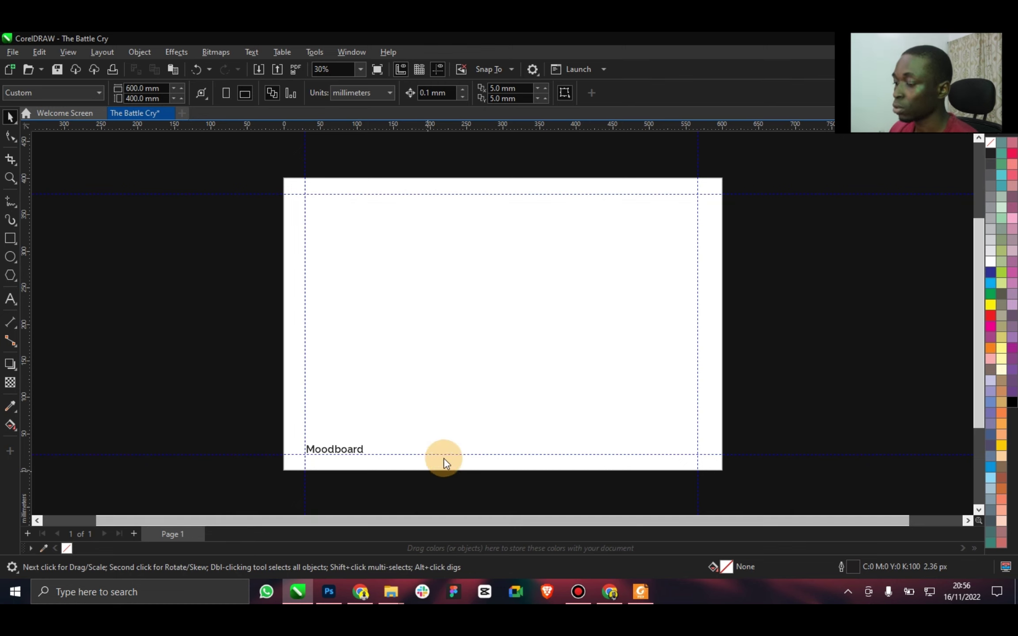
Save the drawing as a CDR file named The Battle Cry in the desktop's Elzenitho Hub > TheNewMbari folder.
key("ctrl+s")
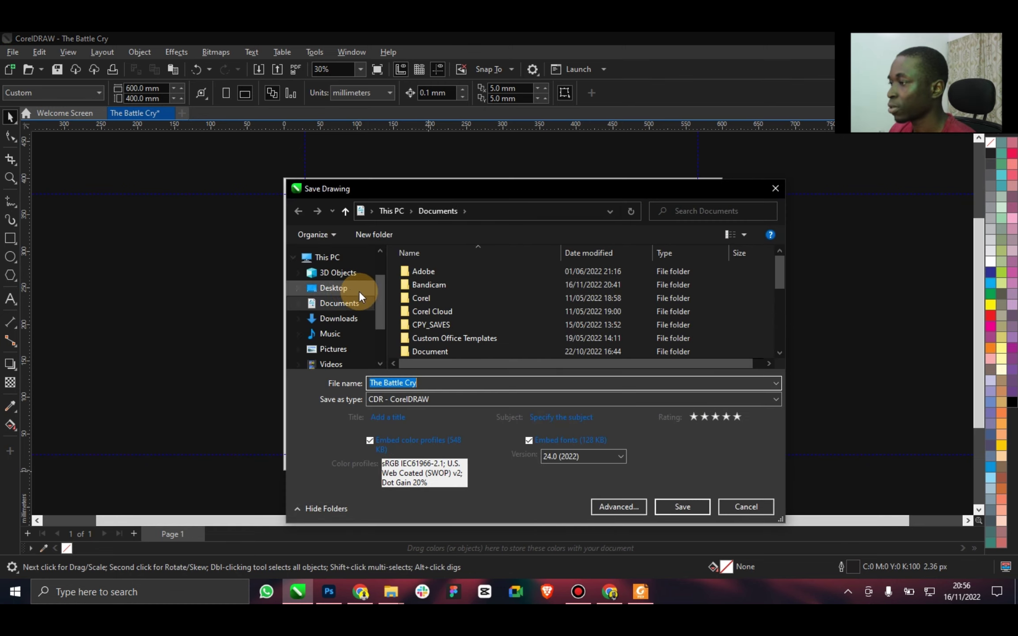
double_click(746, 257)
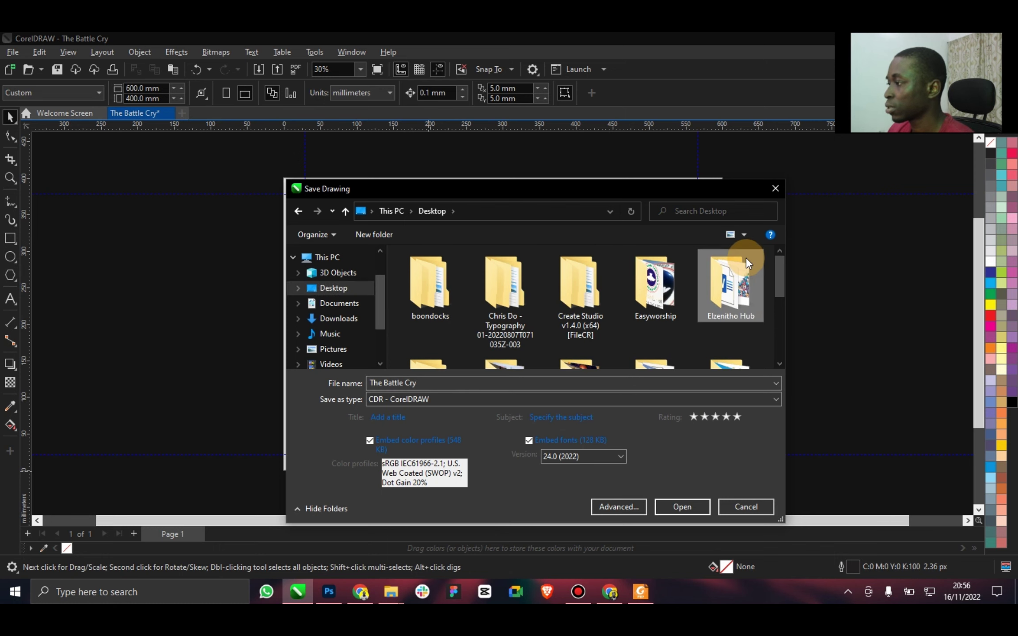
scroll(702, 361, "down", 5)
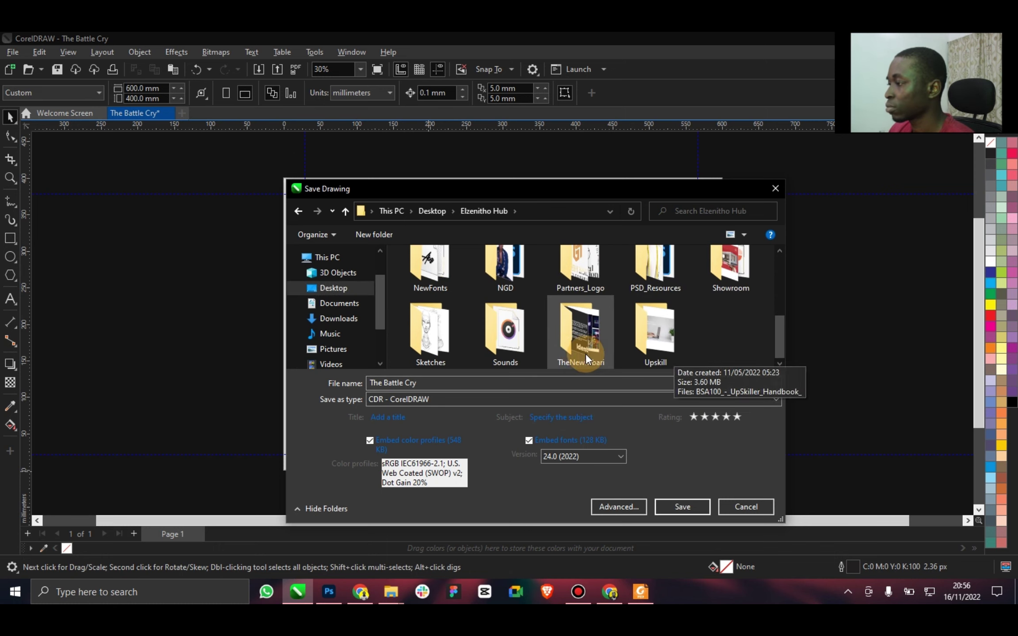
left_click(582, 352)
left_click(582, 352)
left_click(672, 508)
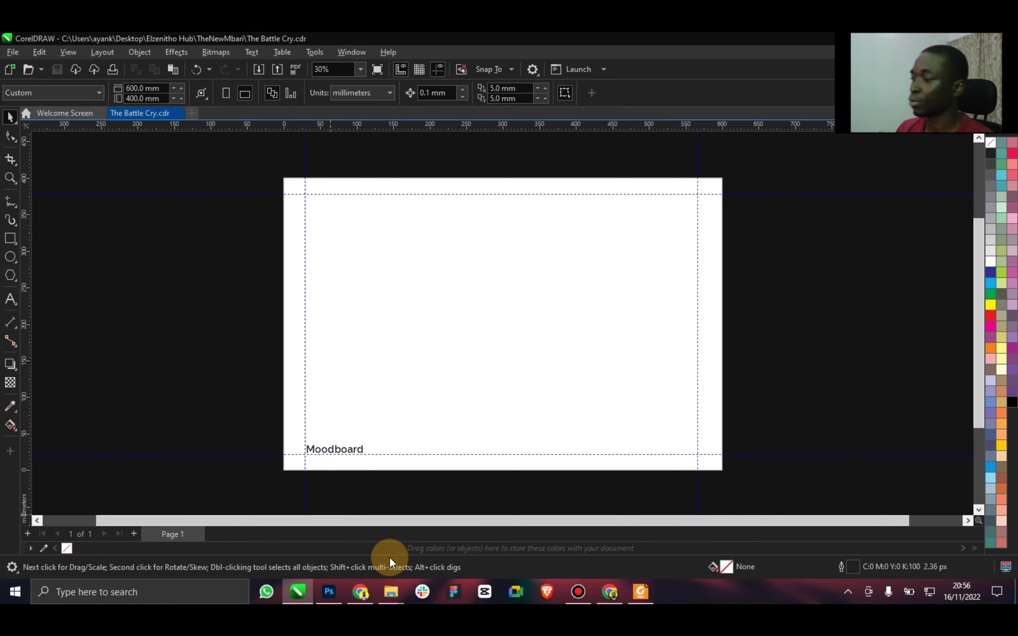
Switch to Chrome, maximize the tagline generator window and search for "gaming contest".
mouse_move(359, 592)
left_click(286, 483)
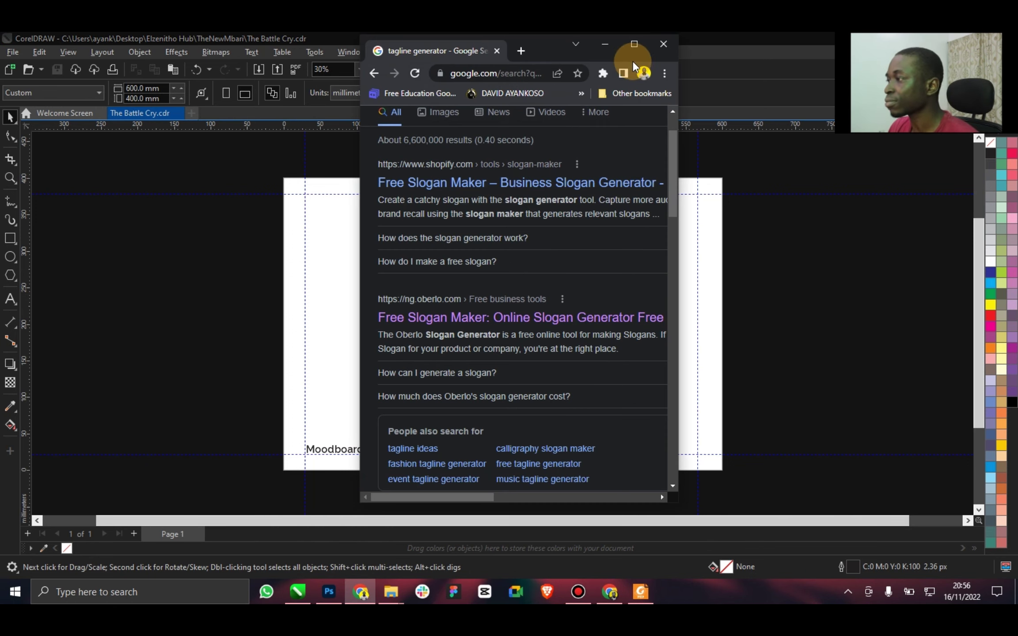
left_click(633, 44)
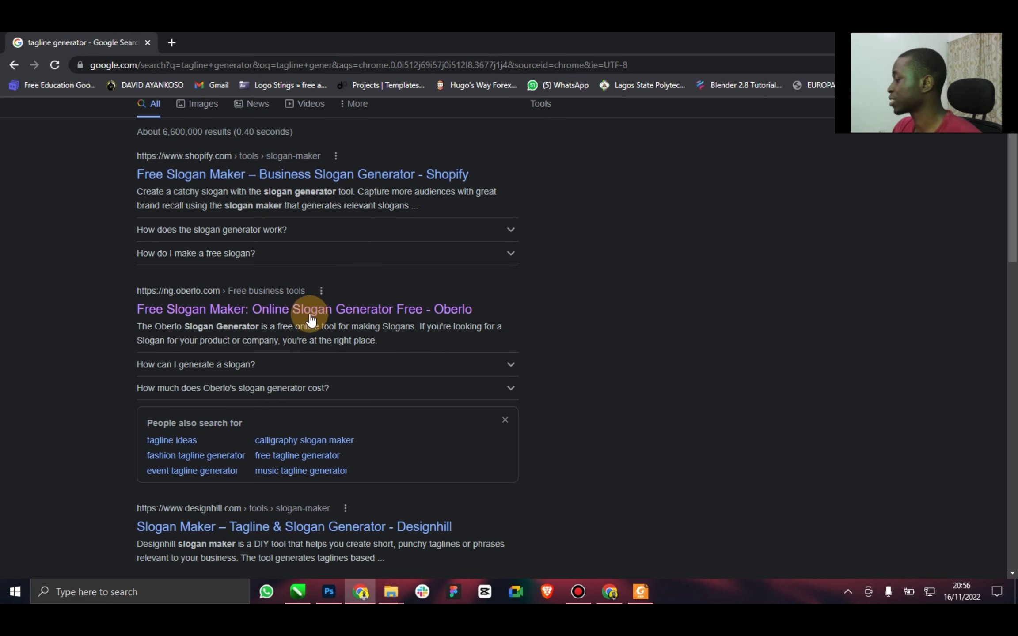
left_click(142, 66)
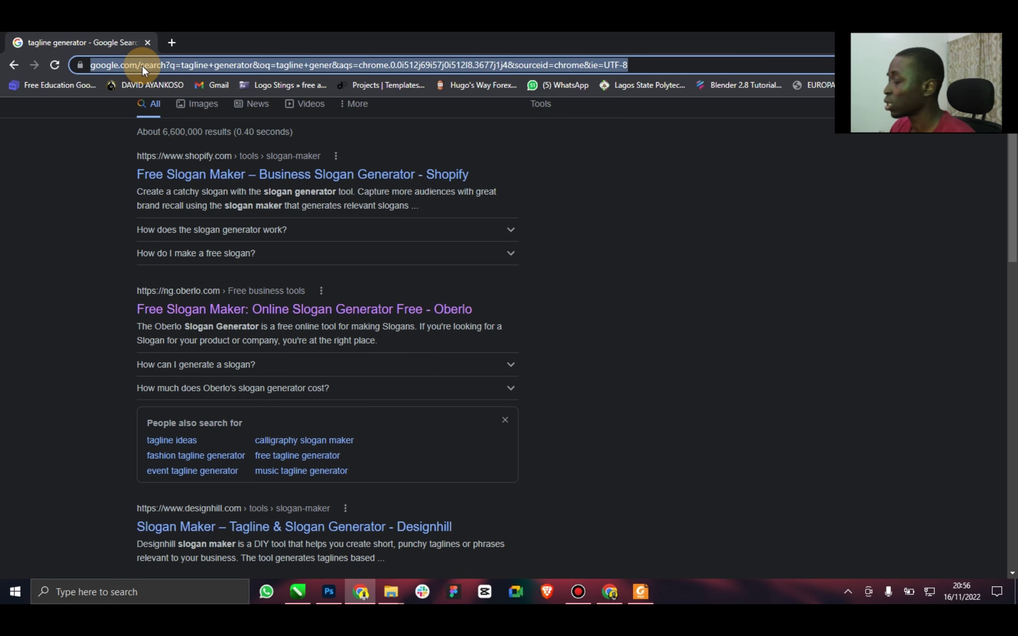
type("gami")
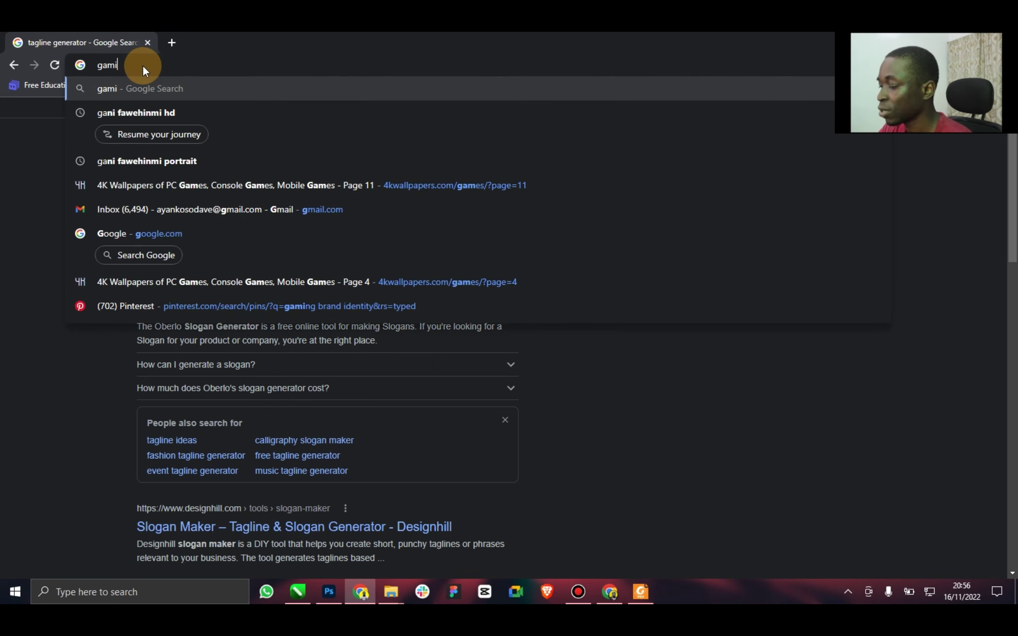
type("ng contest")
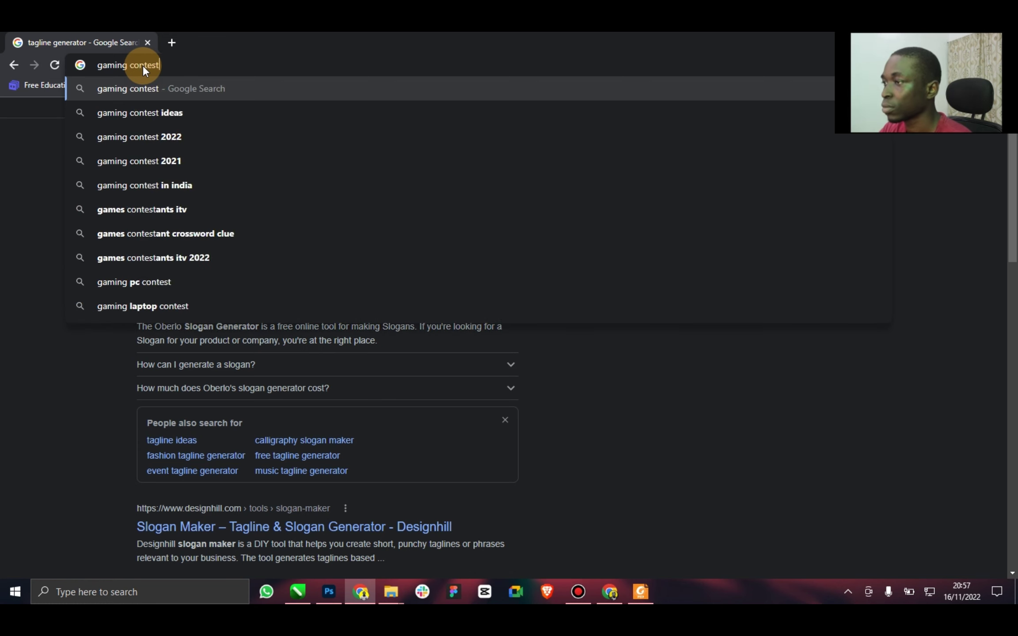
key("Return")
Open pexels.com and unsplash.com, each in its own new browser tab.
left_click(171, 44)
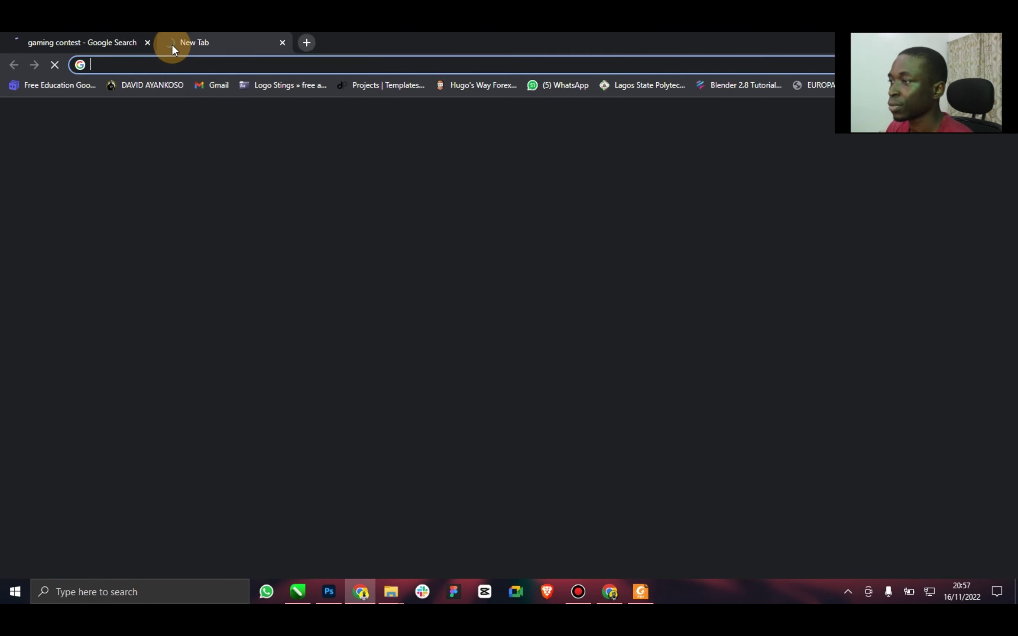
type("pexels.com")
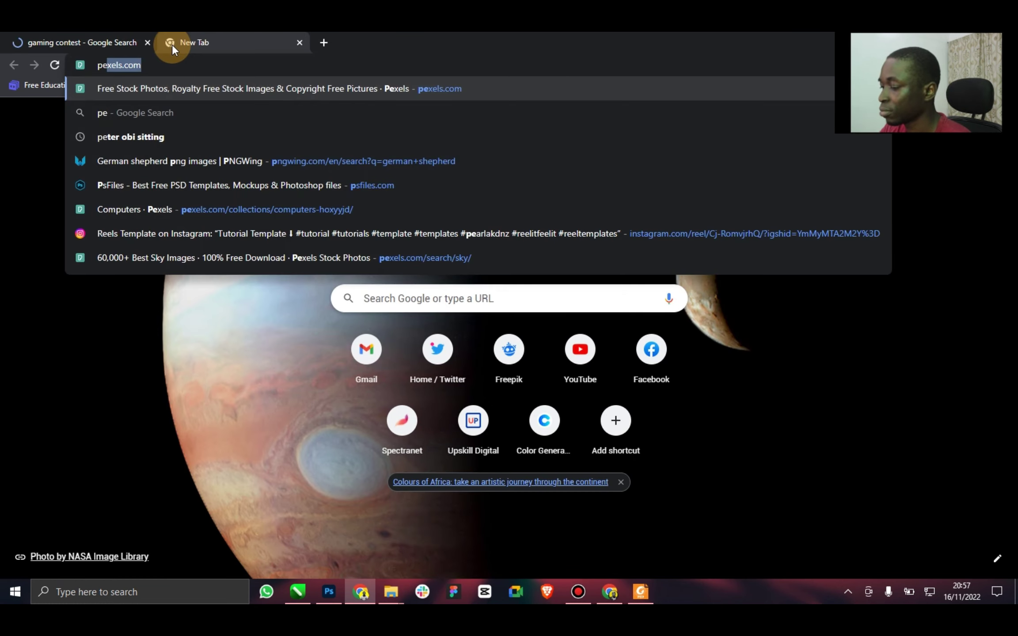
key("Return")
left_click(321, 41)
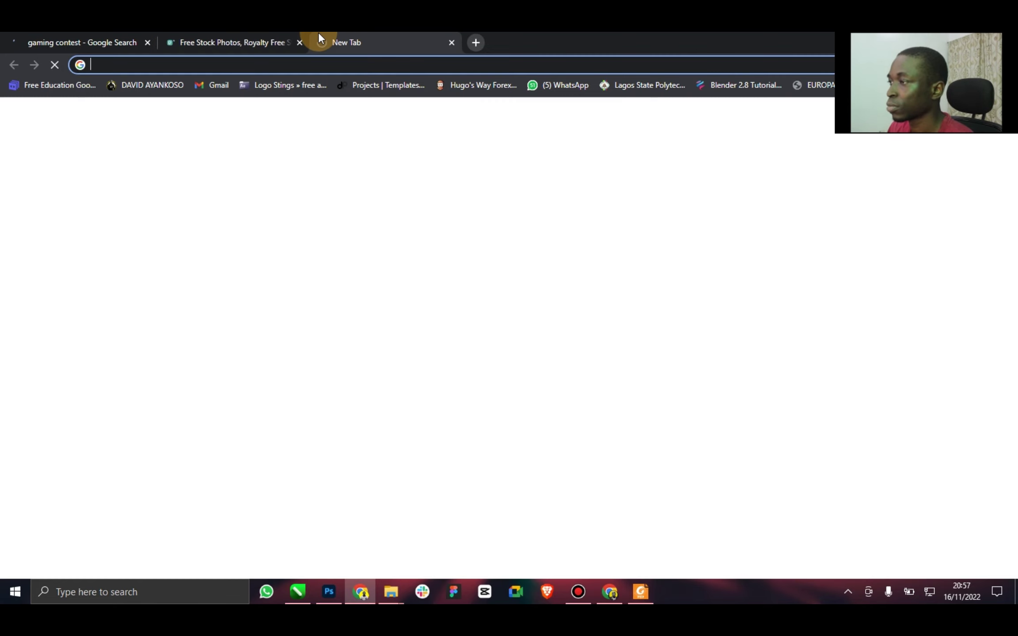
type("un")
key("Return")
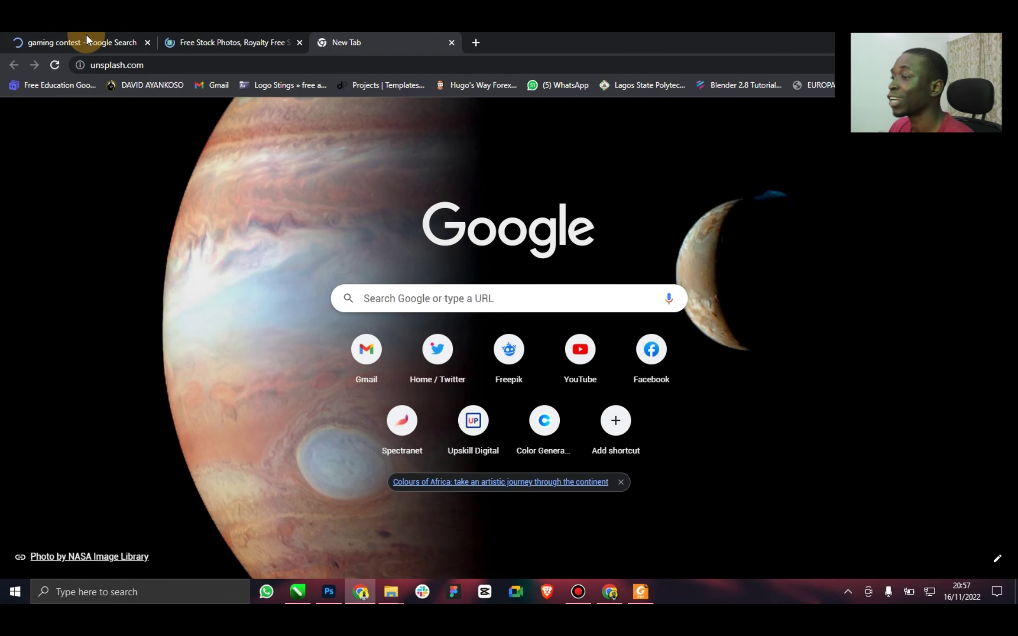
Browse the gaming contest image results and open the Reddit picture of a gamer in a white hoodie in a new tab.
left_click(80, 42)
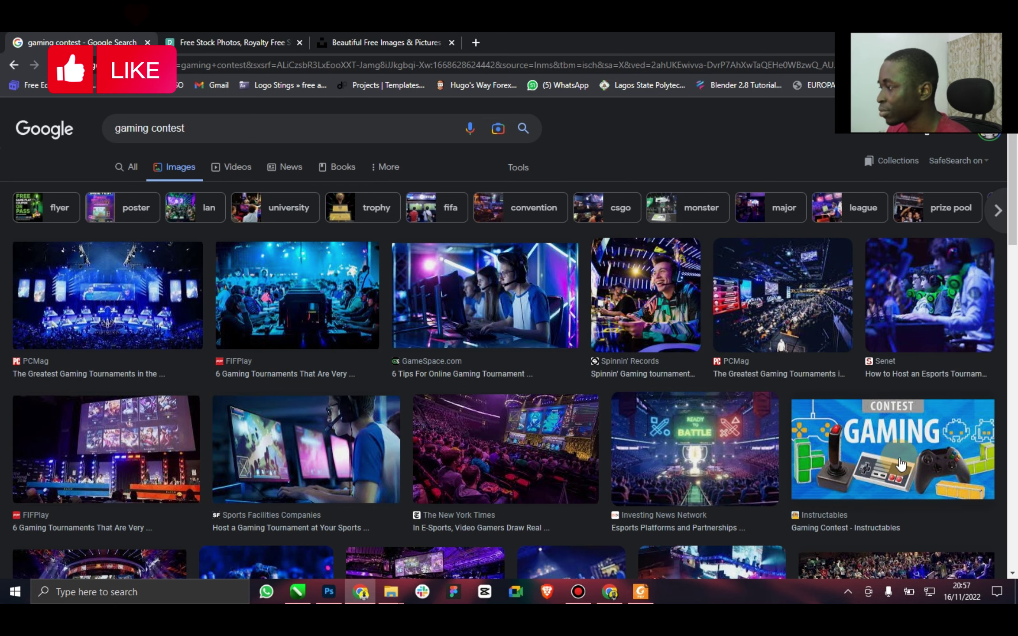
scroll(747, 455, "down", 4)
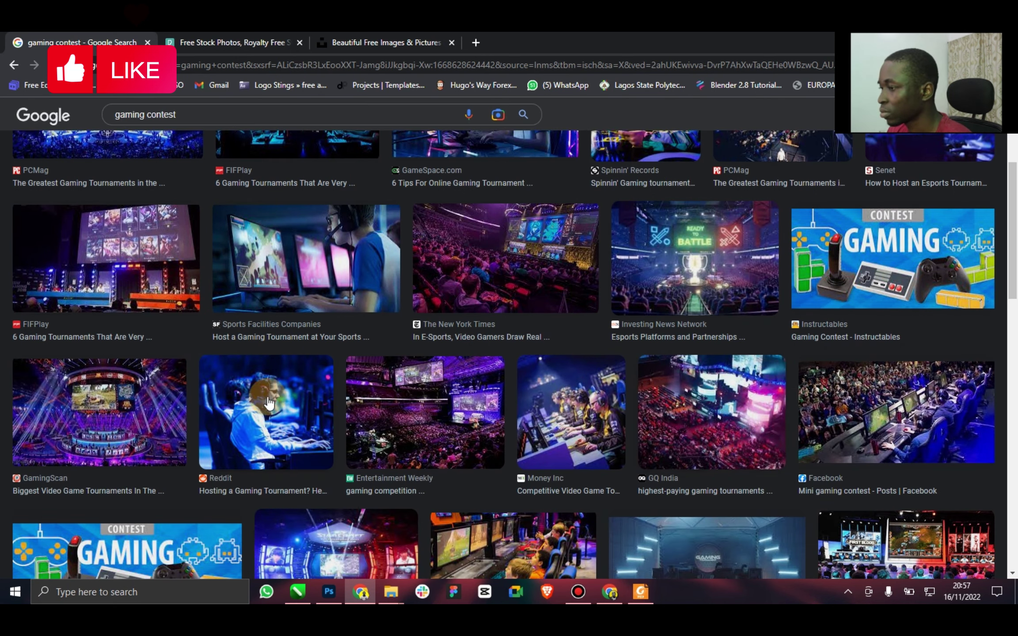
left_click(295, 414)
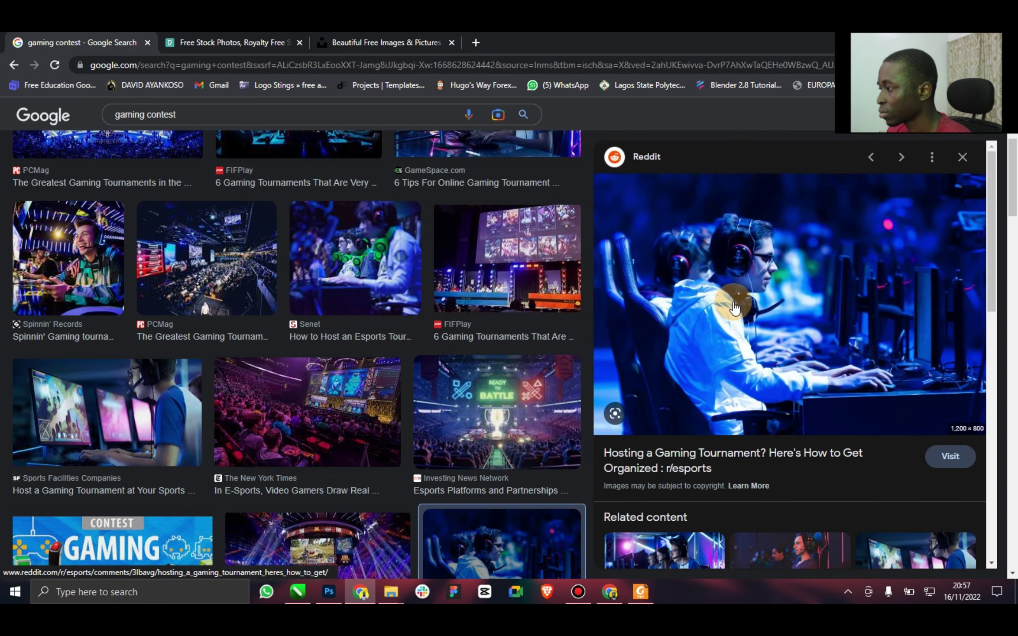
right_click(762, 283)
left_click(825, 411)
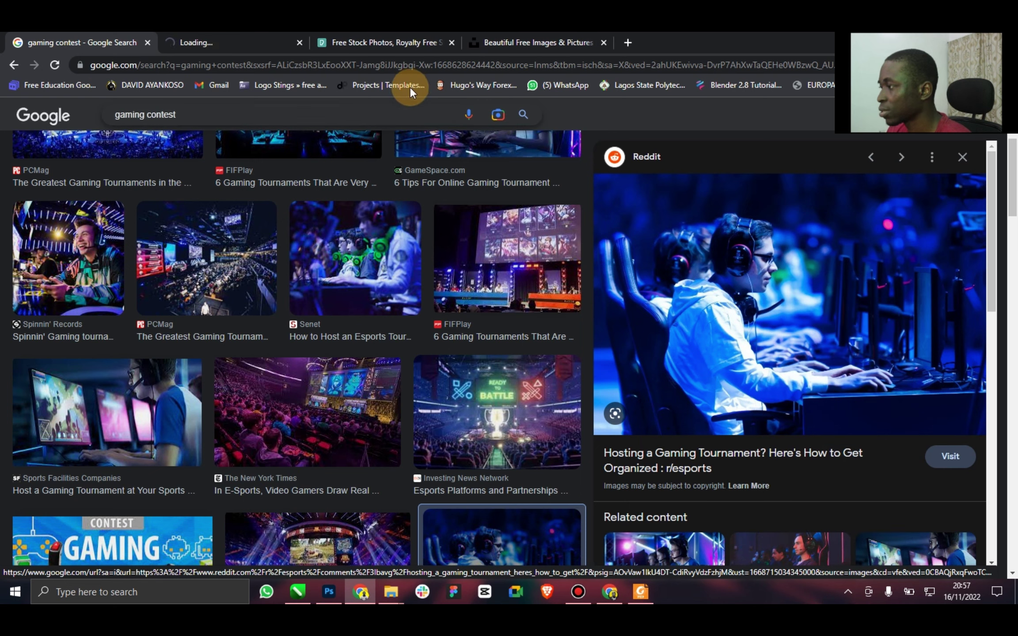
Save the Reddit picture of the gamer in the white hoodie to Downloads as a WEBP file and close its tab.
left_click(190, 42)
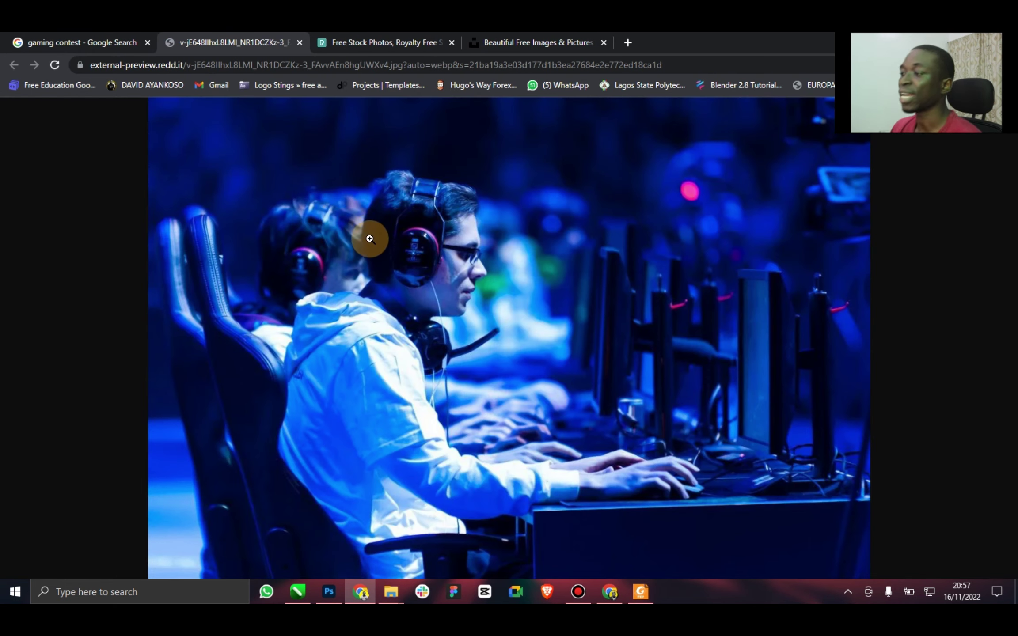
right_click(374, 241)
left_click(421, 269)
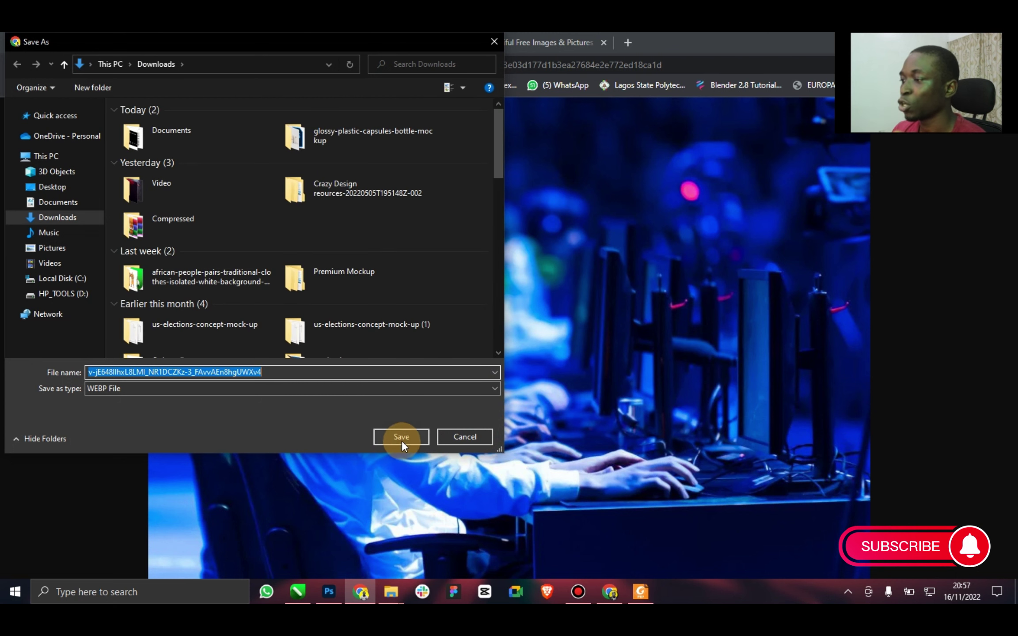
left_click(400, 437)
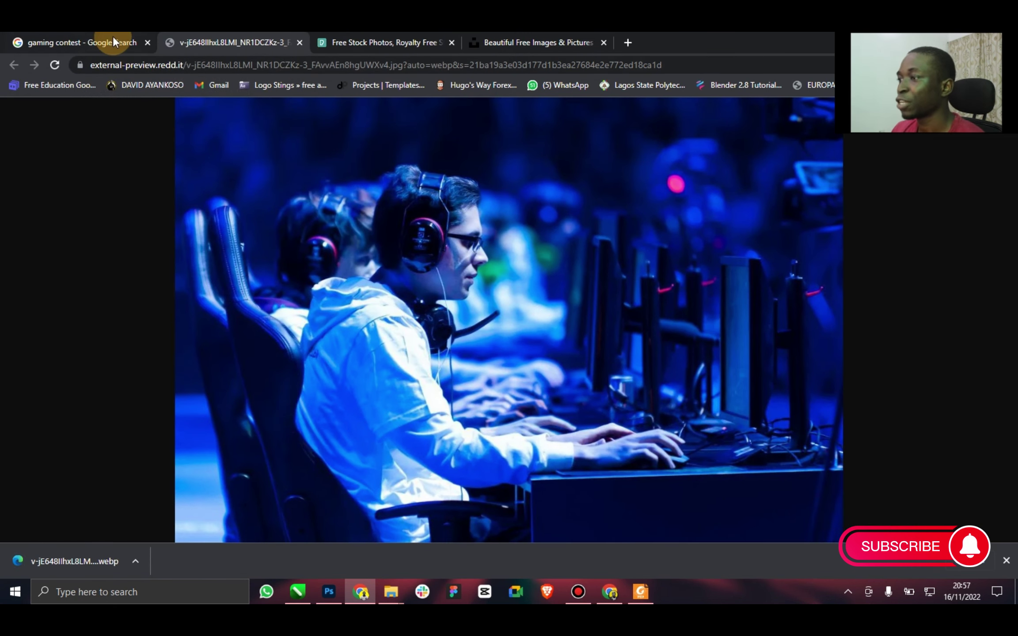
left_click(299, 43)
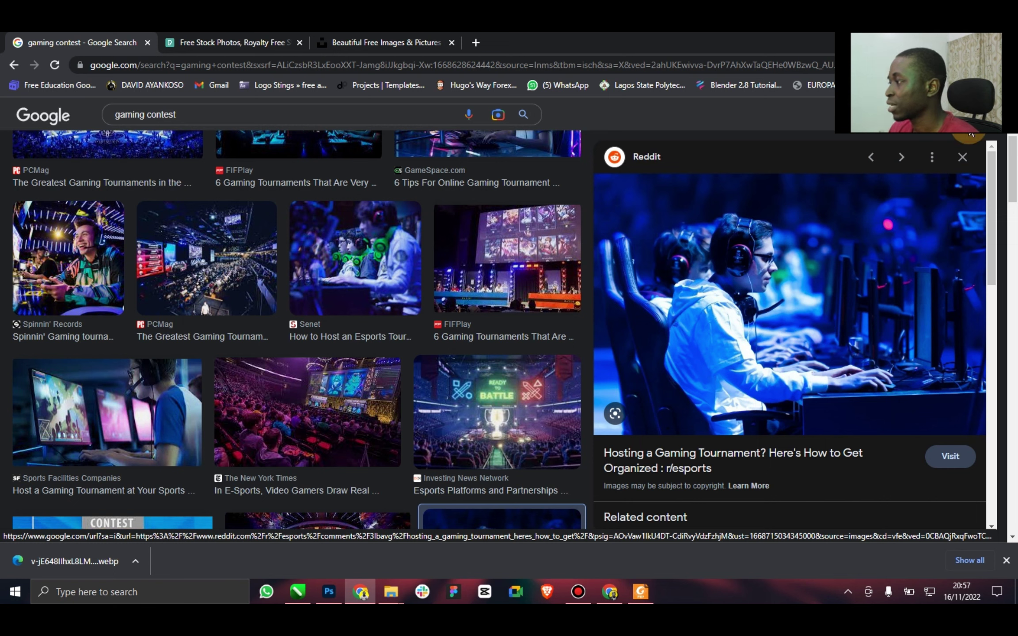
Browse further through the gaming contest image results and open HP's Esports controller graphic in a new tab.
left_click(962, 157)
scroll(635, 348, "down", 2)
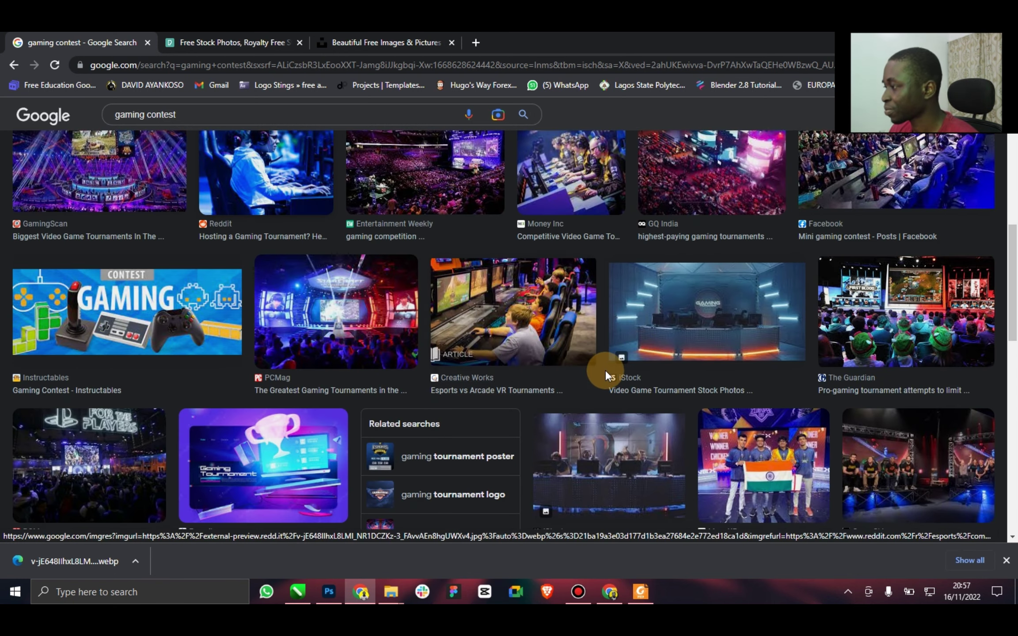
scroll(605, 370, "down", 6)
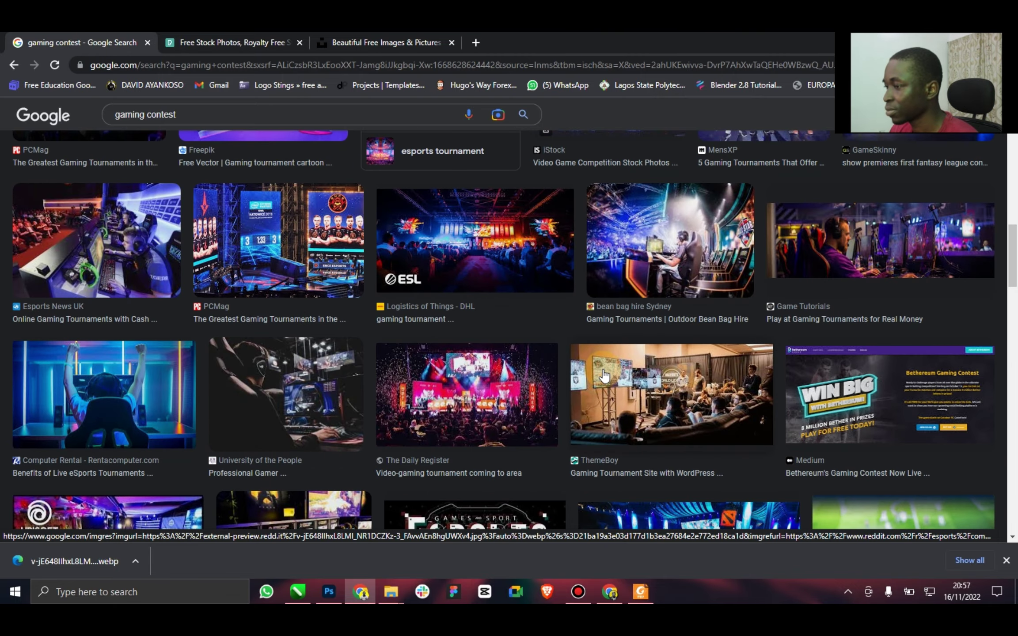
scroll(826, 421, "down", 3)
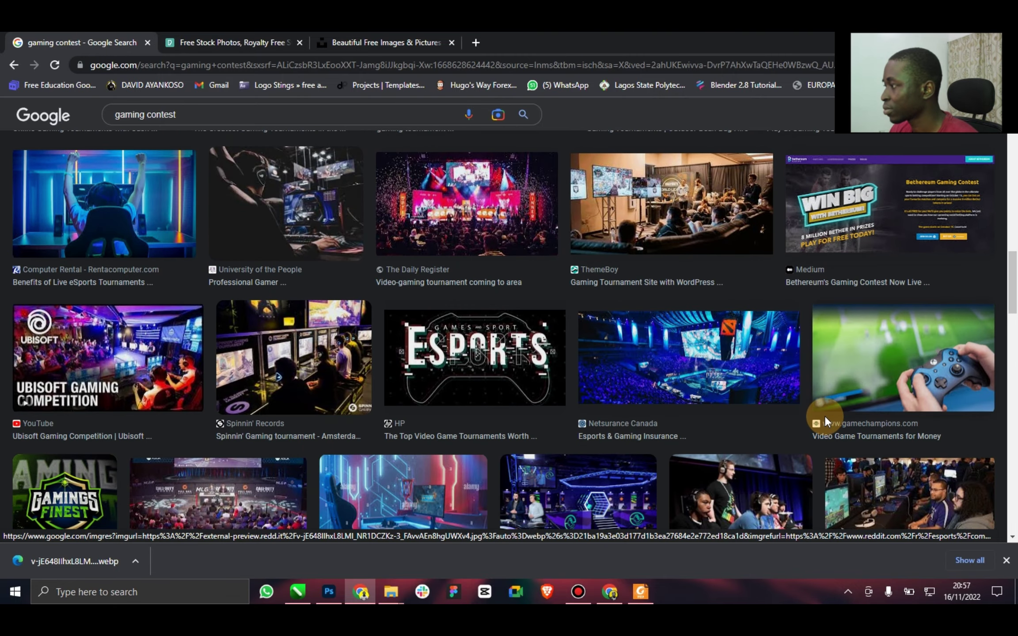
left_click(480, 371)
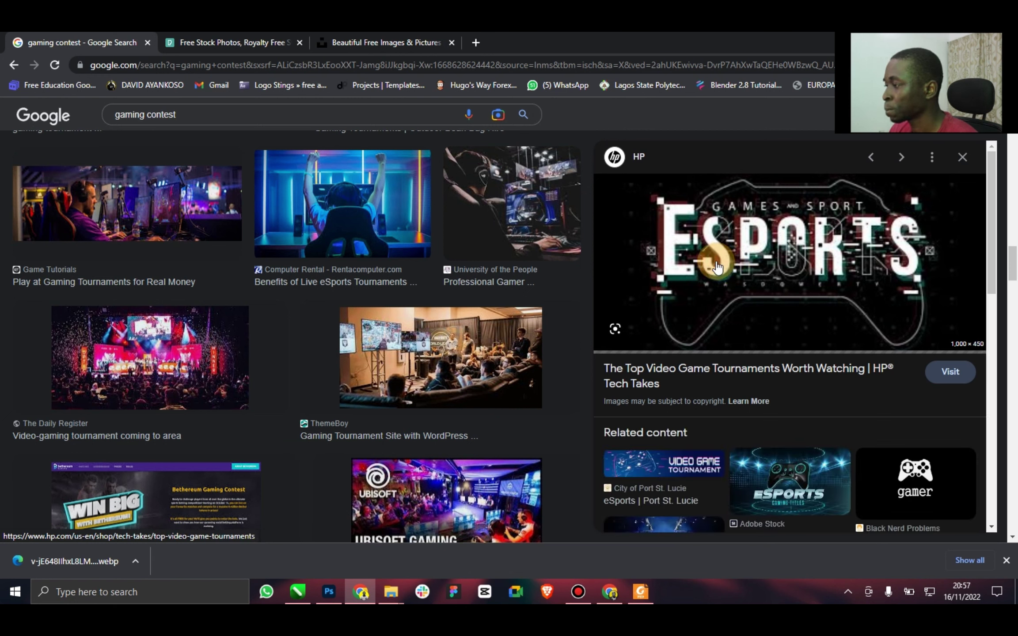
right_click(716, 270)
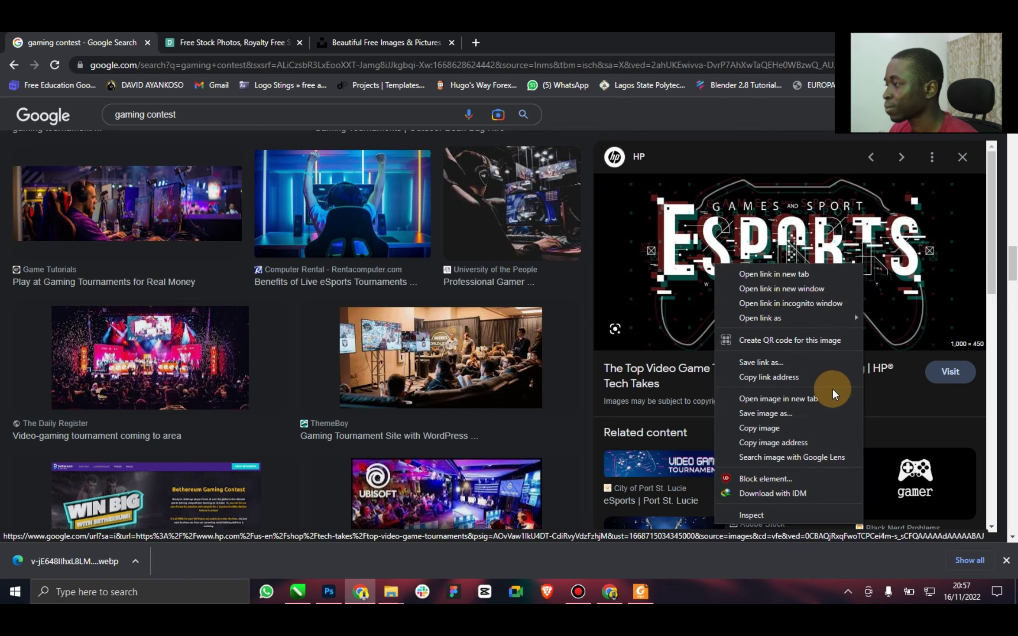
left_click(833, 395)
left_click(190, 40)
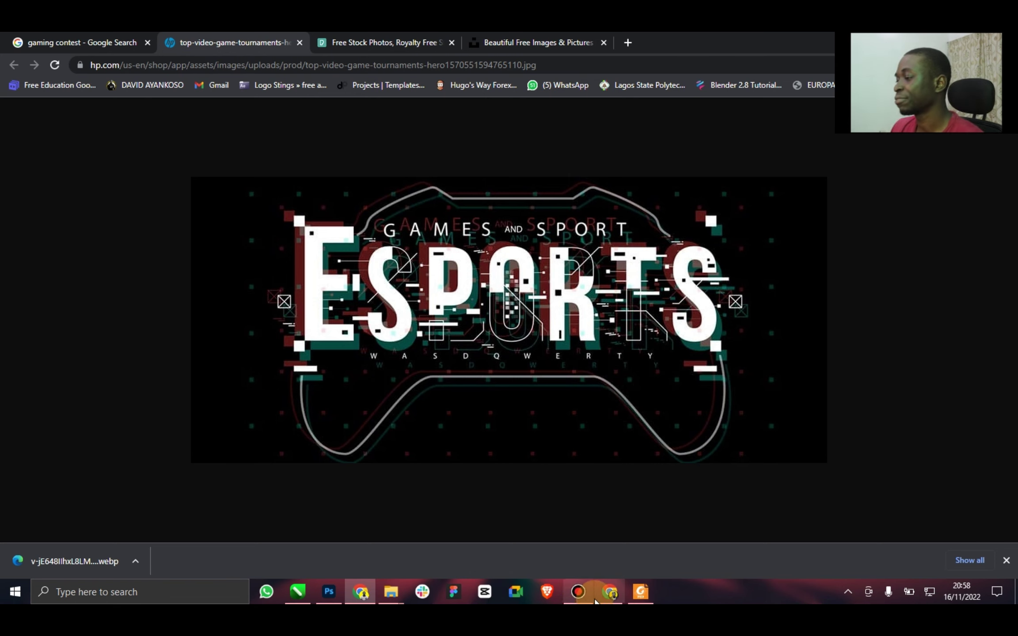
left_click(577, 592)
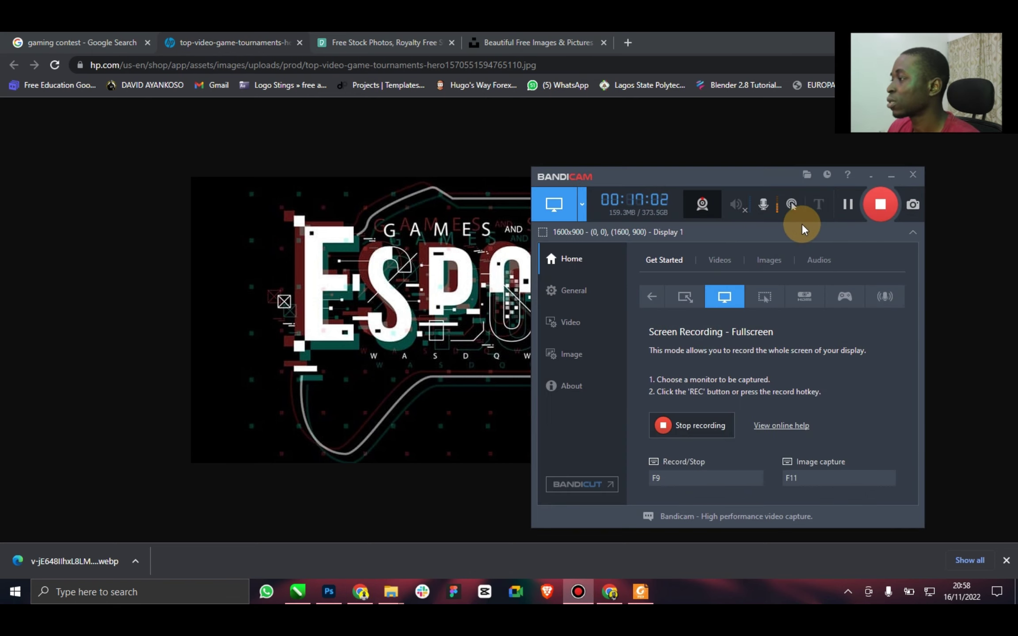
left_click(877, 182)
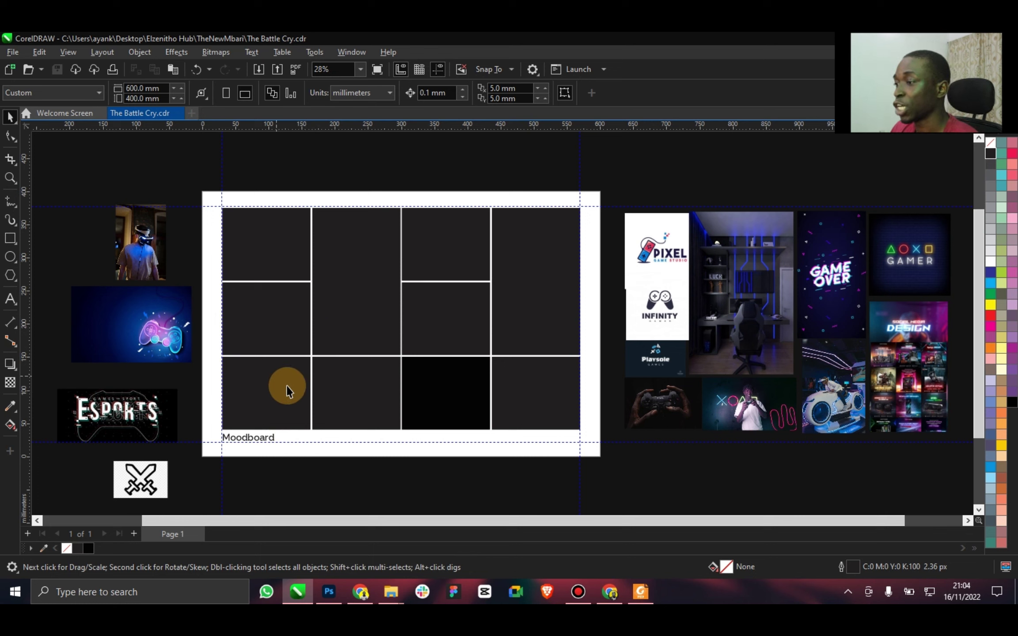
PowerClip the gaming room picture into the tall cell in the moodboard's second column.
left_click(143, 257)
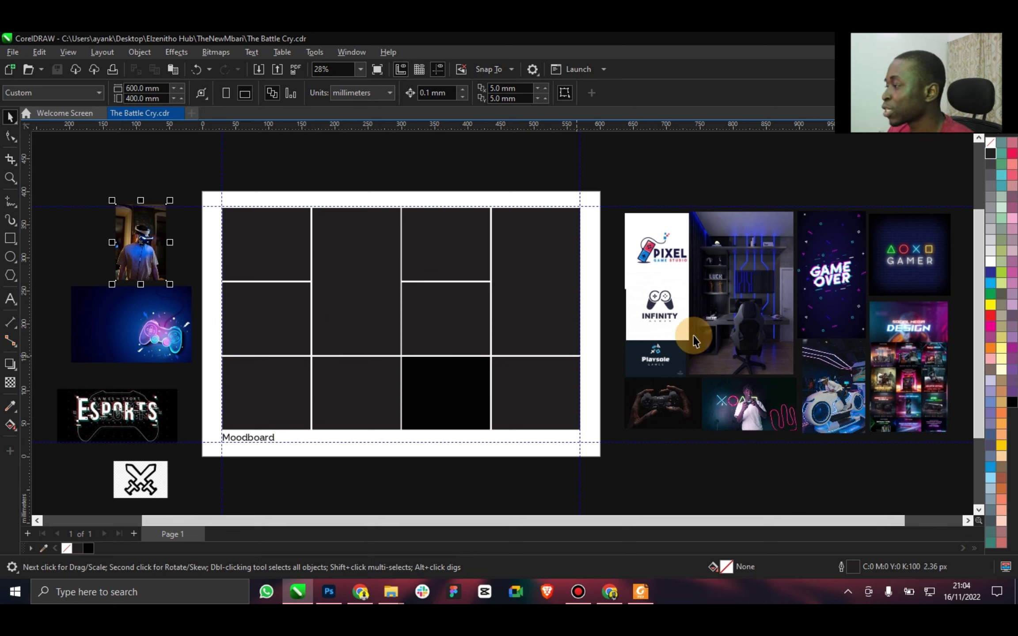
left_click(756, 306)
left_click_drag(752, 263, 357, 258)
left_click(402, 298)
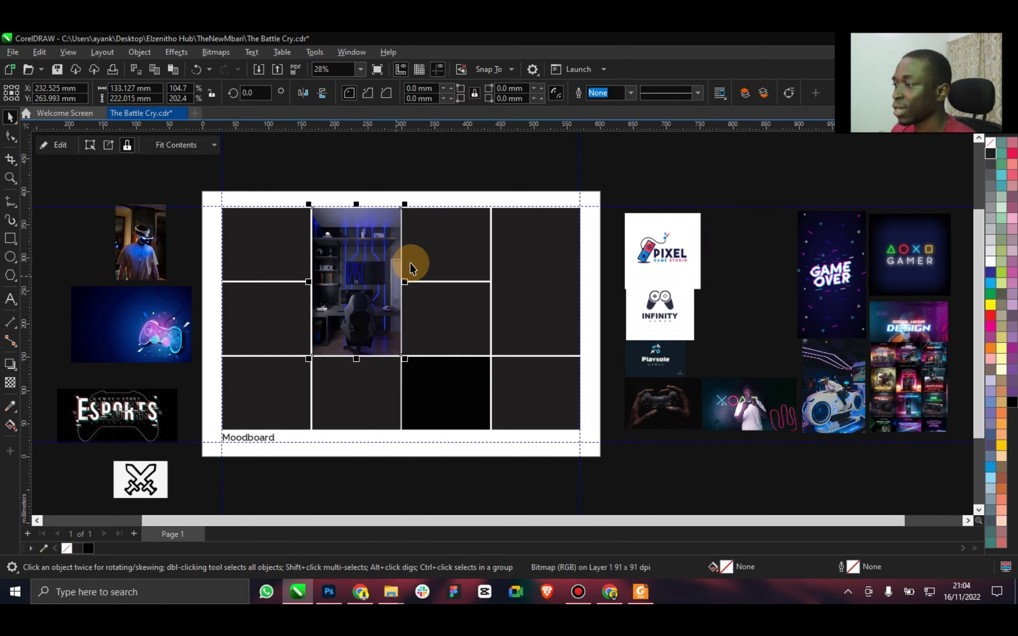
Enlarge the neon GAMER image to about 151 mm wide and PowerClip it into the third column's top cell.
left_click(850, 293)
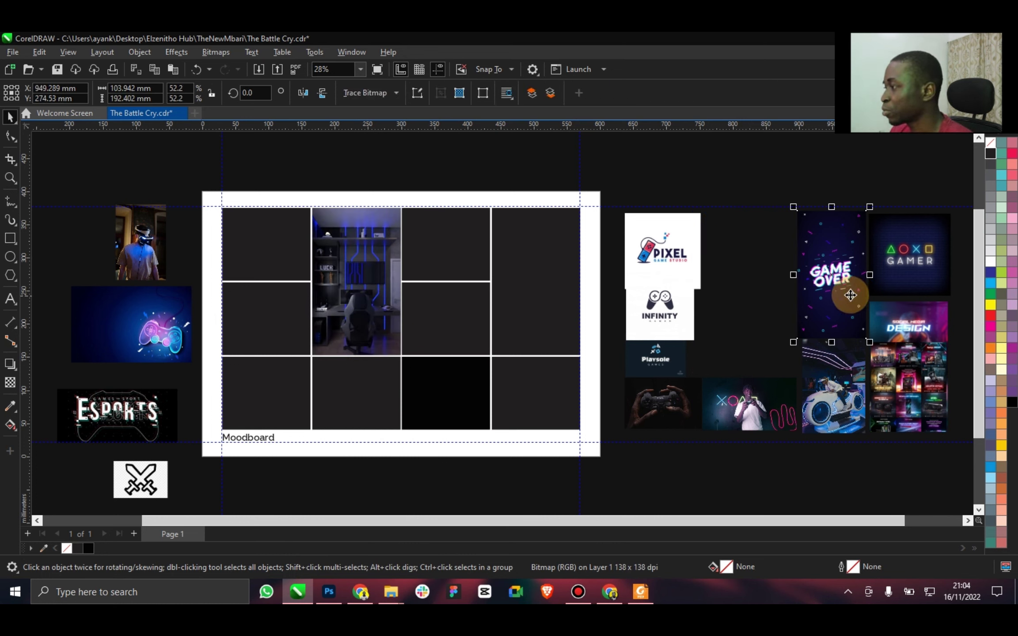
left_click(906, 272)
left_click_drag(906, 251, 447, 246)
left_click(564, 205)
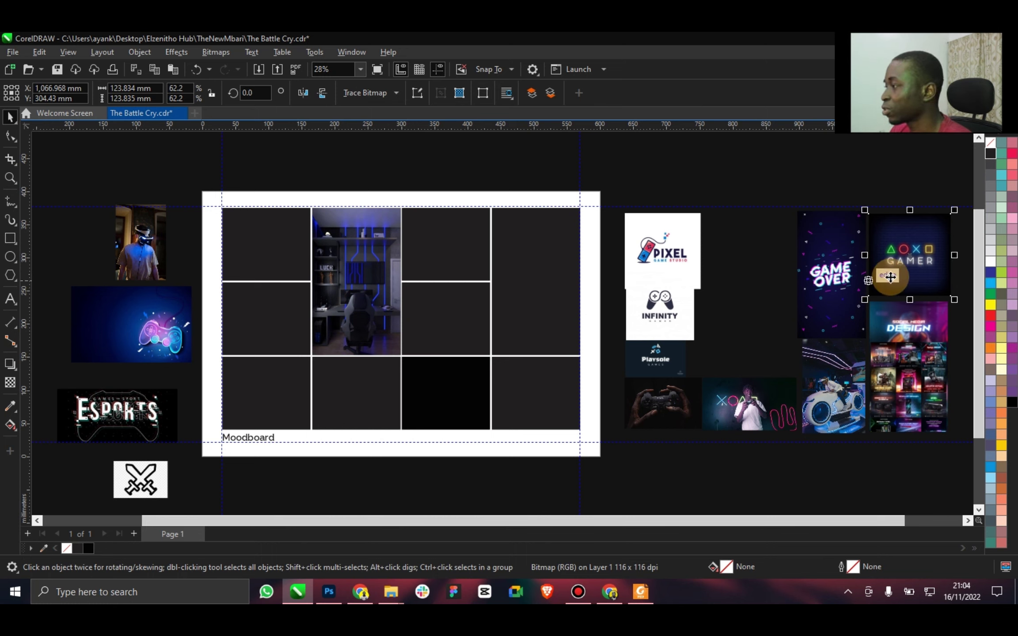
key("ctrl+z")
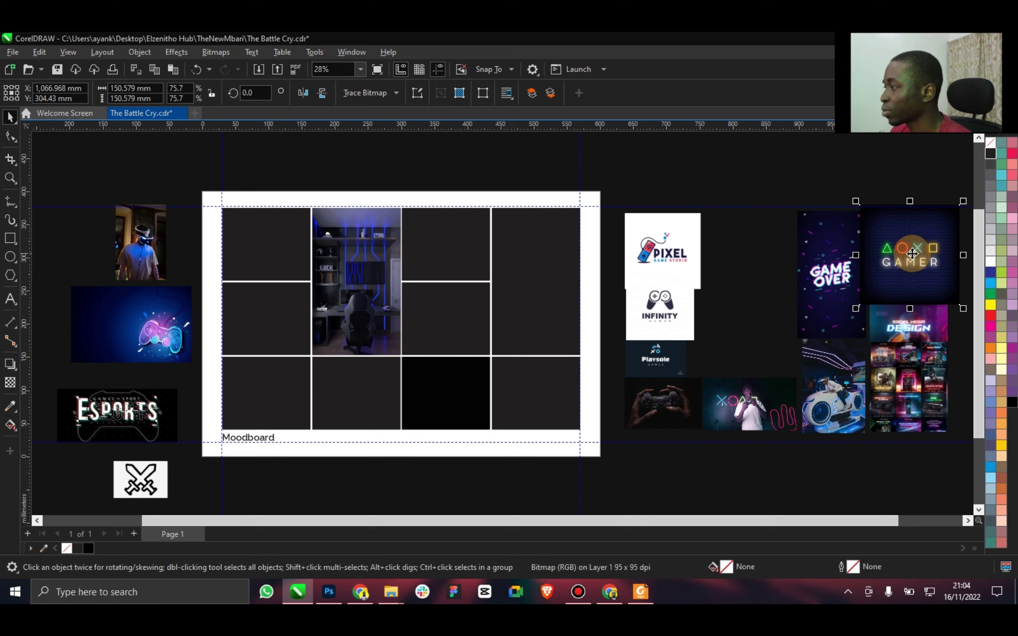
left_click_drag(911, 254, 447, 246)
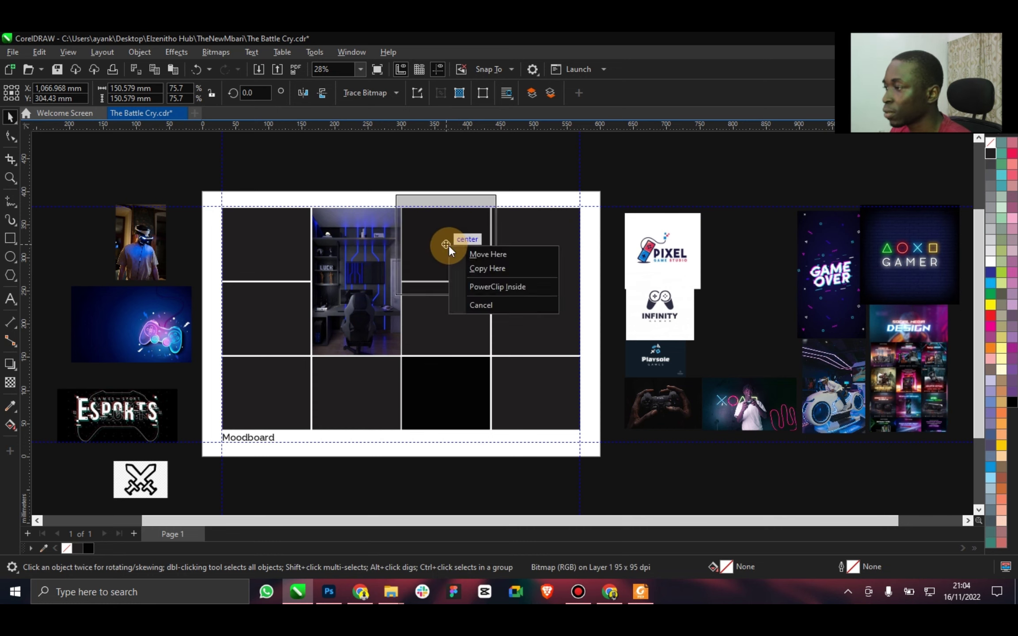
left_click(502, 287)
PowerClip the Social Media Design collage into the fourth column's tall cell and enlarge it to about 151 mm wide to fill the frame.
left_click(903, 391)
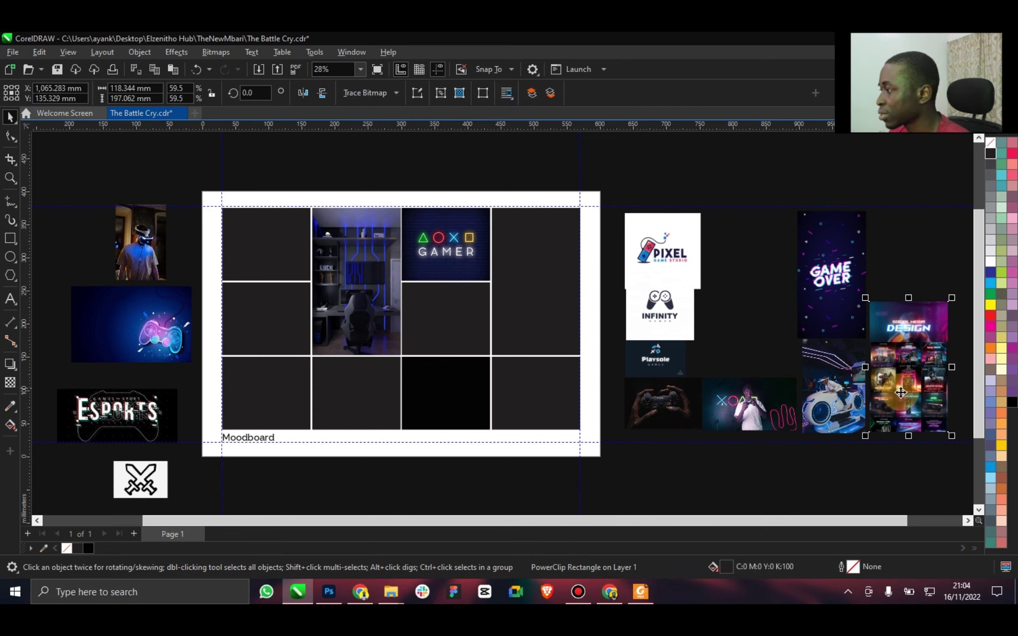
left_click_drag(913, 378, 538, 272)
left_click(573, 313)
double_click(552, 278)
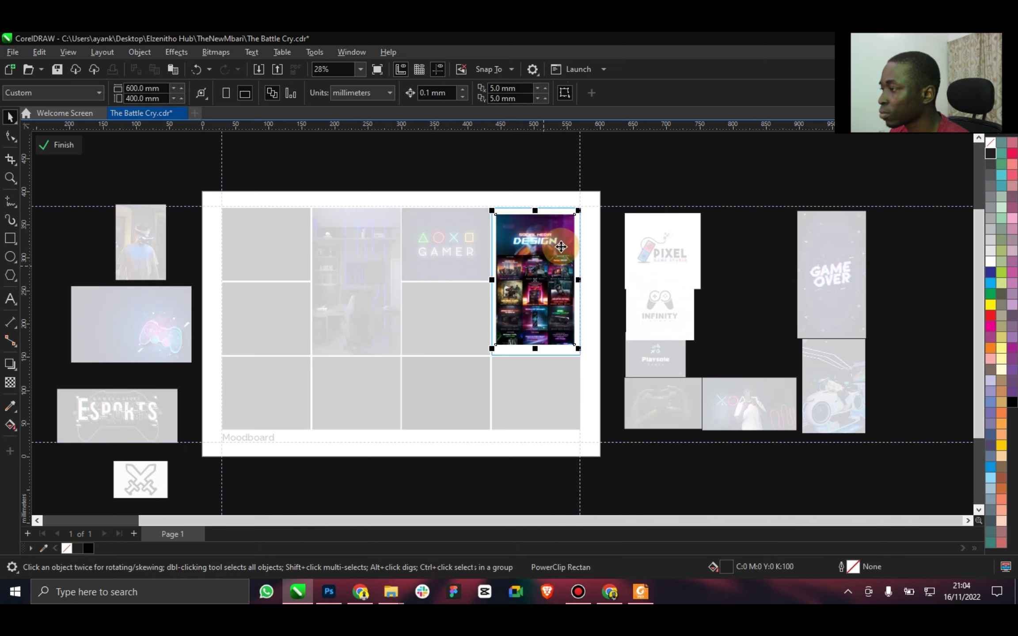
left_click_drag(575, 208, 598, 195)
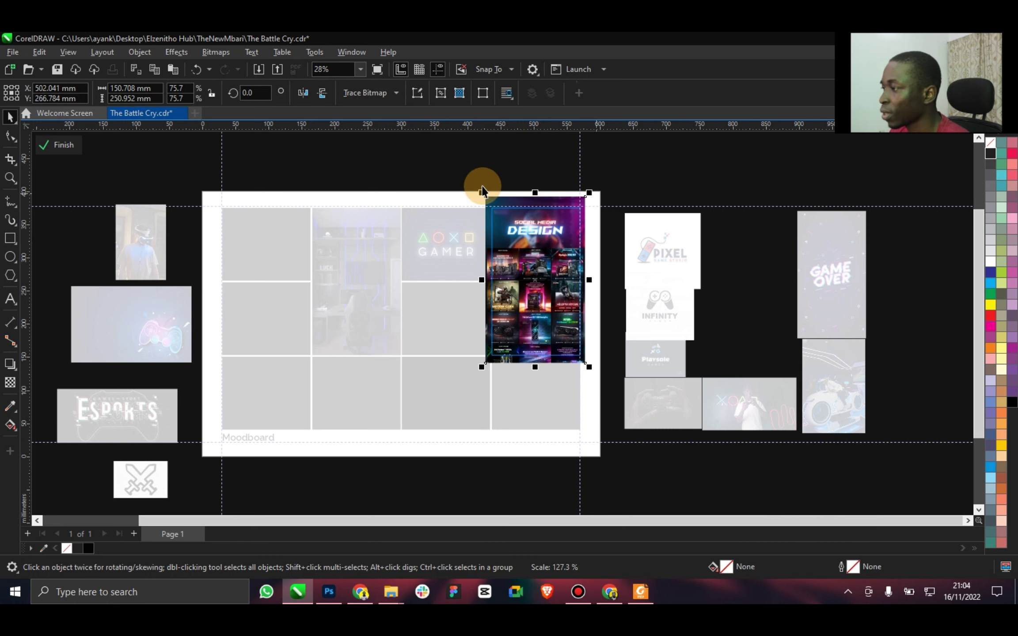
left_click(52, 144)
Delete the VR headset picture lying beside the moodboard page.
left_click(152, 252)
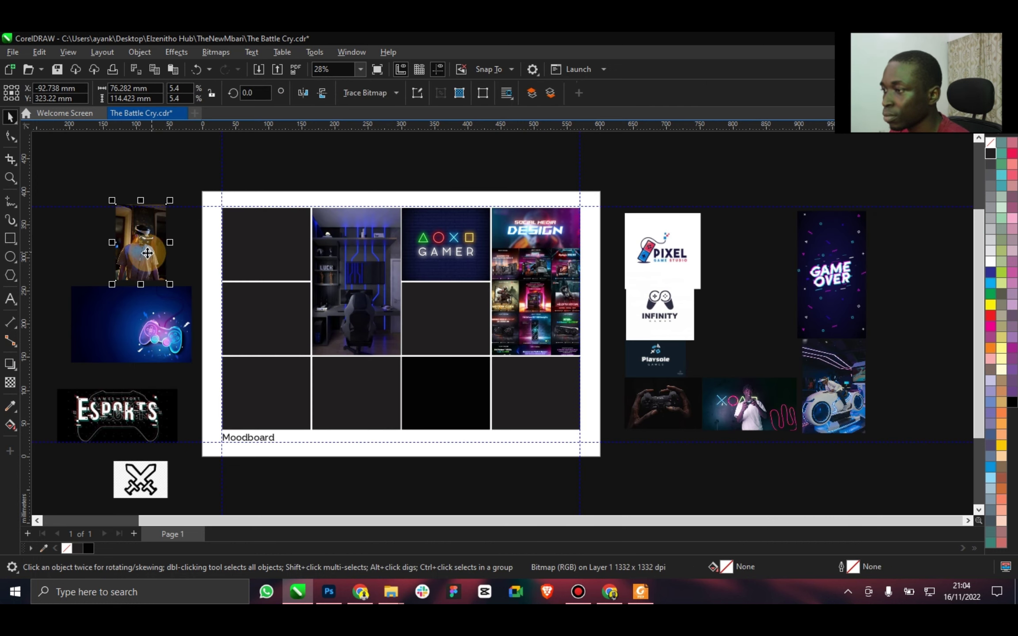
left_click_drag(148, 246, 436, 332)
left_click_drag(552, 391, 49, 305)
key("Escape")
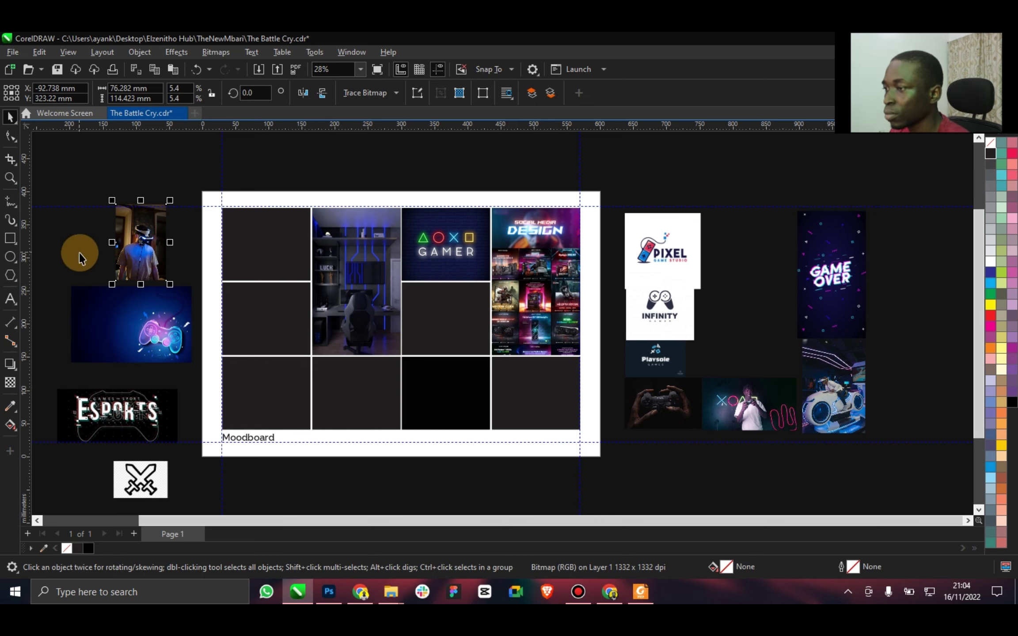
key("Delete")
PowerClip the blue neon controller image into the bottom cell of the moodboard's first column.
left_click(102, 324)
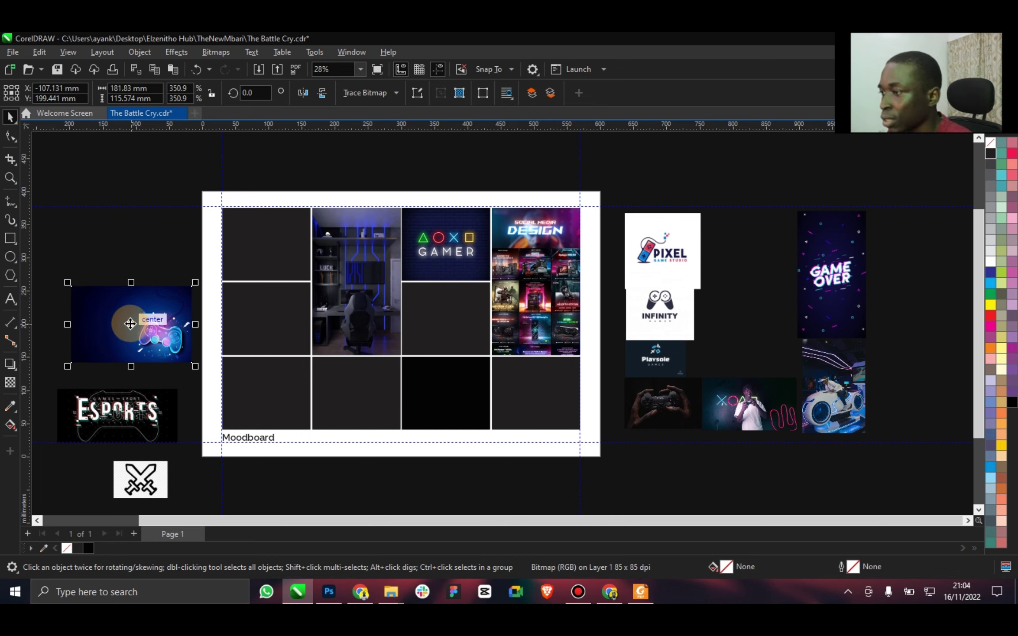
left_click_drag(129, 323, 252, 394)
left_click(298, 432)
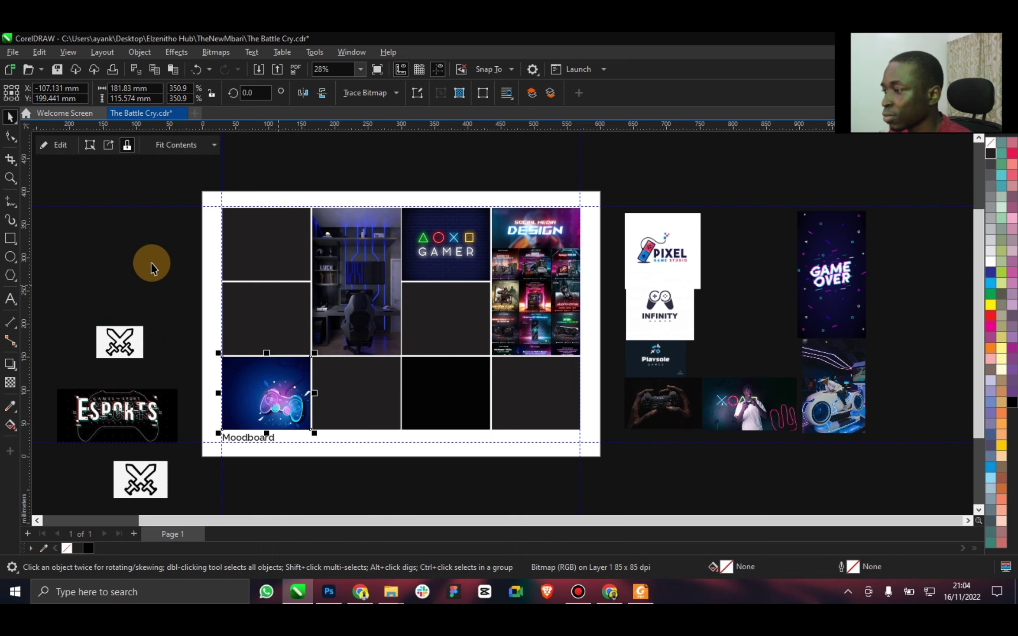
Enlarge the upper crossed-swords icon to about 174 mm wide and PowerClip it into the cell below the GAMER image.
left_click(121, 328)
left_click_drag(146, 324, 181, 299)
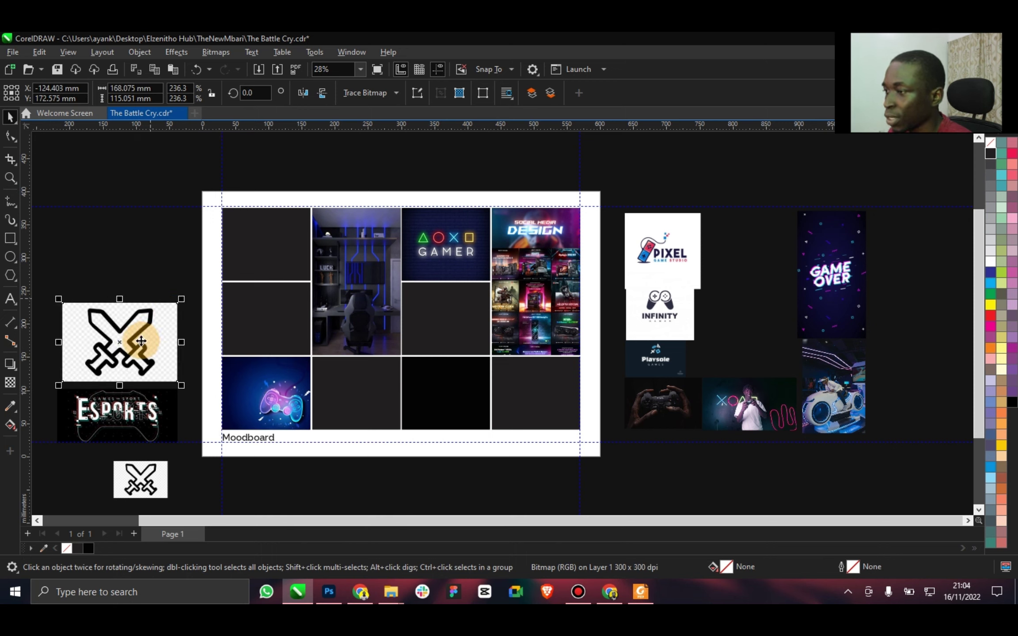
left_click_drag(119, 343, 448, 327)
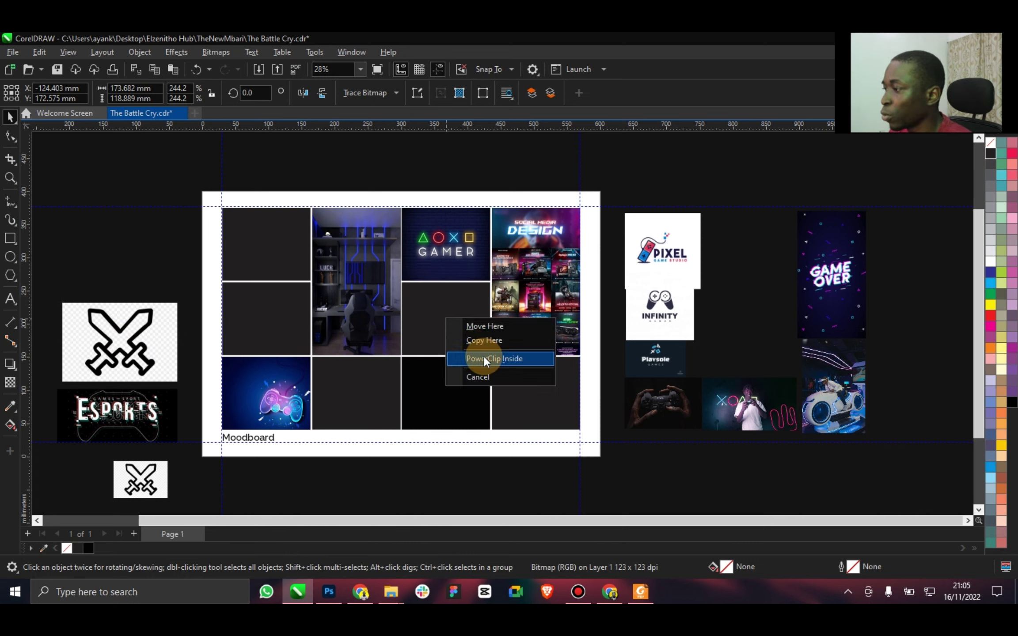
left_click(454, 349)
Enlarge the Esports graphic to about 256 mm wide and PowerClip it into the first column's top cell.
left_click(108, 420)
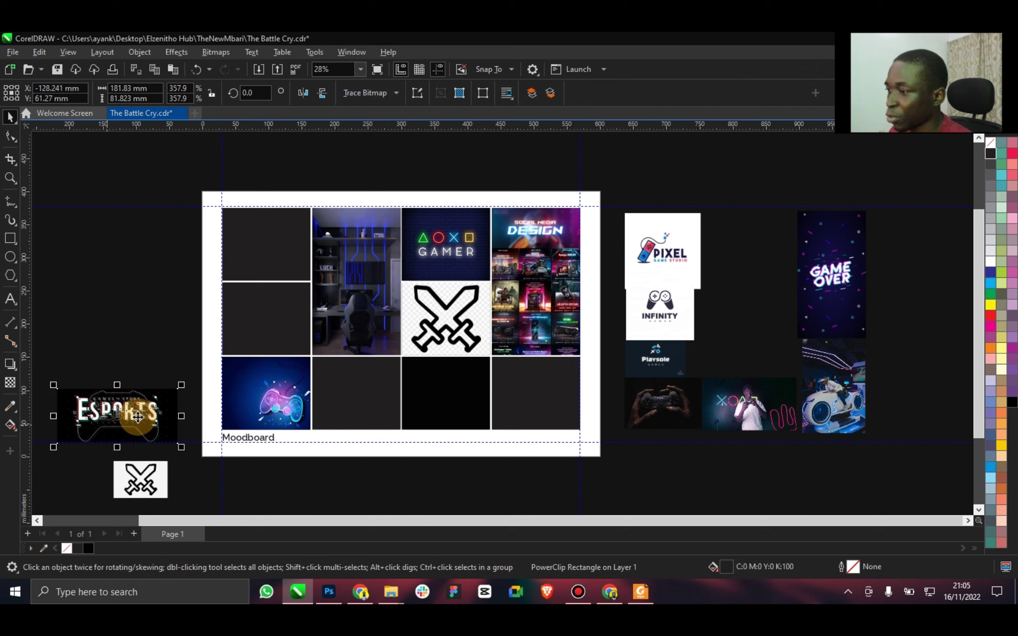
left_click_drag(182, 391, 203, 378)
left_click_drag(118, 407, 261, 242)
left_click(318, 279)
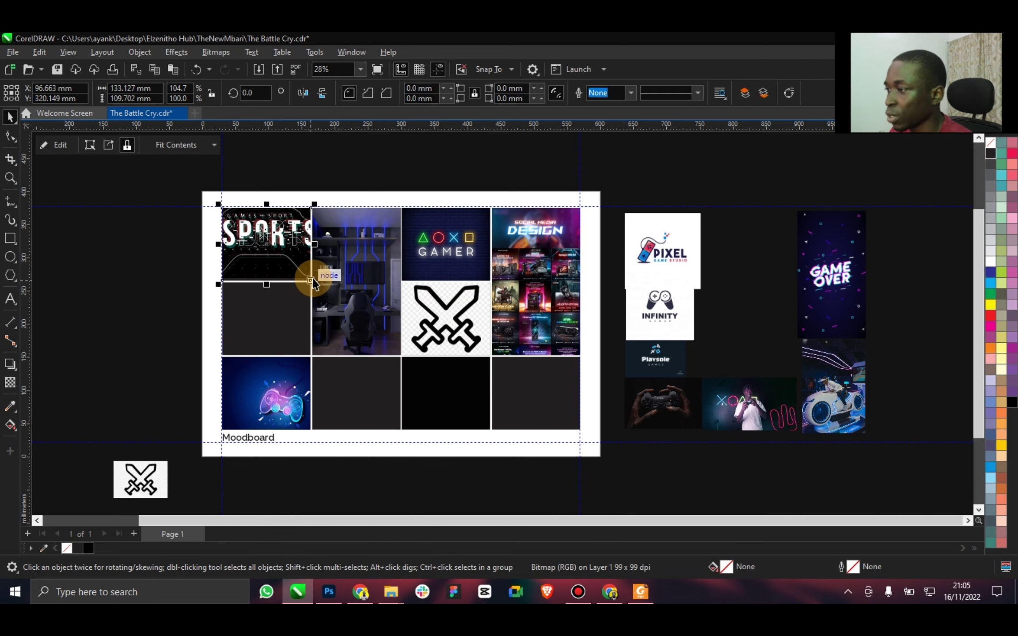
Move and shrink the Esports graphic inside its frame to fit the whole wordmark, and fill the cell with black C75 M68 Y65 K90.
double_click(276, 243)
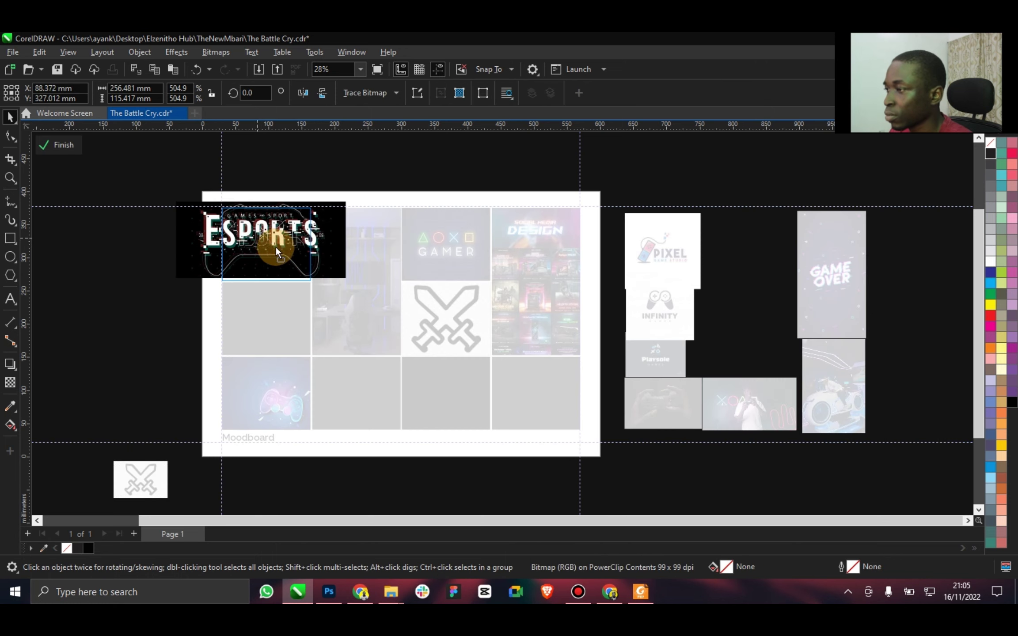
left_click_drag(281, 244, 293, 234)
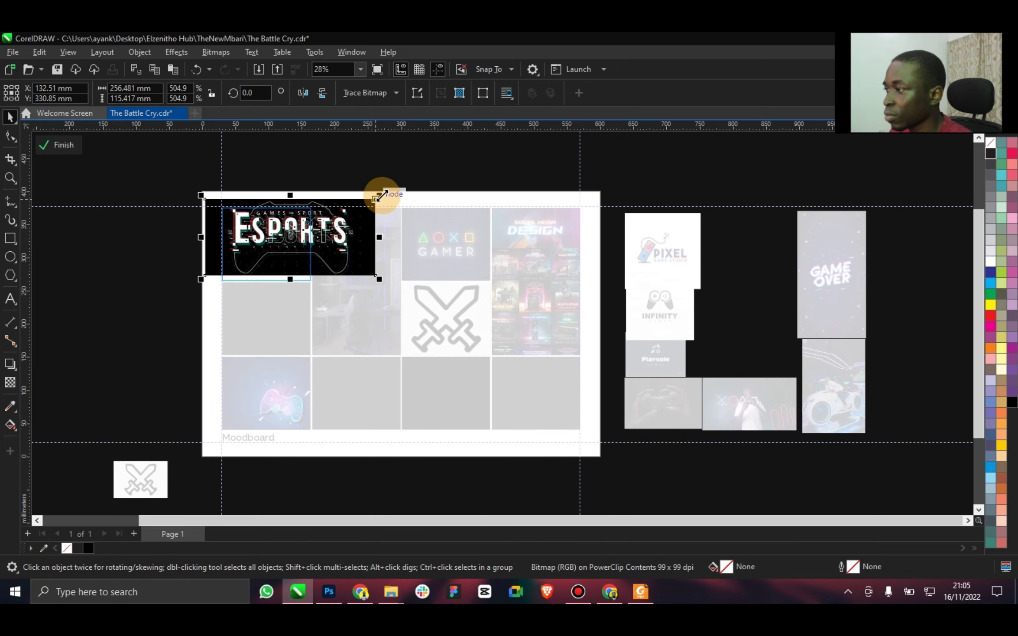
left_click_drag(380, 194, 273, 229)
left_click(66, 146)
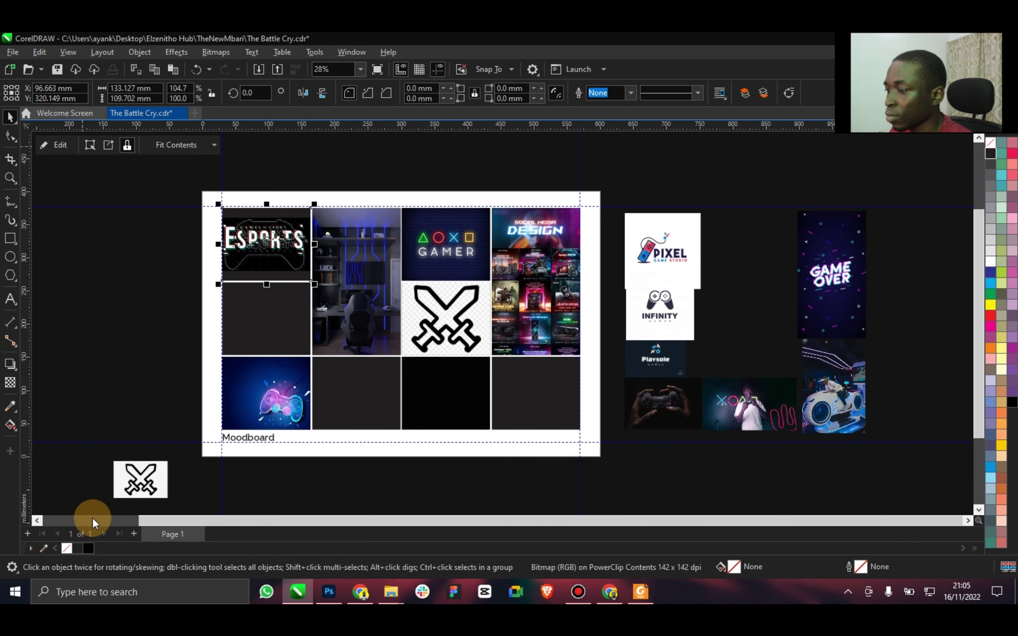
left_click(89, 548)
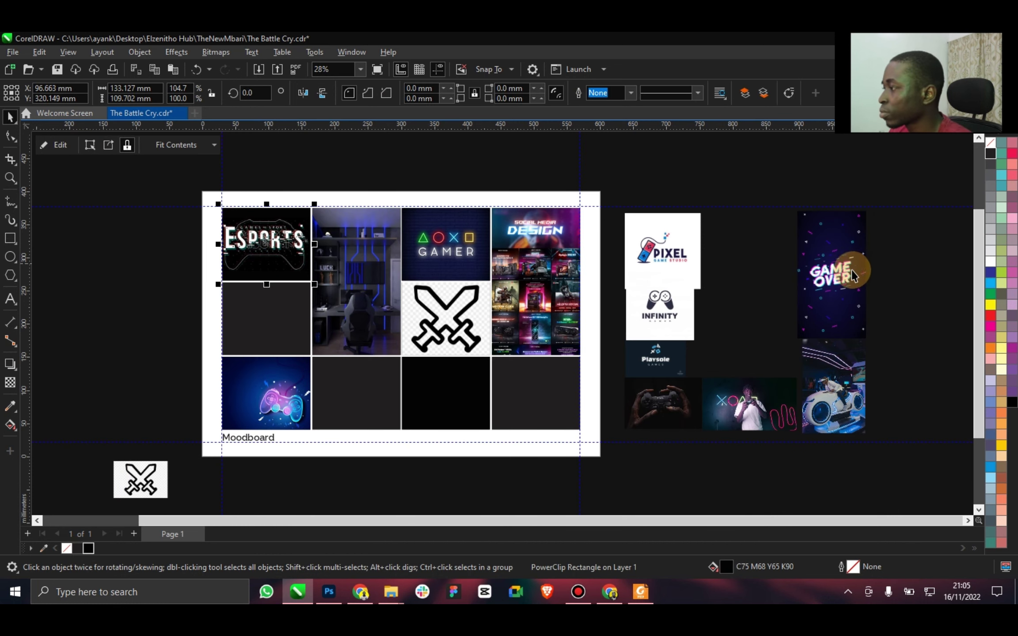
PowerClip the Pixel Game Studio logo into the first column's middle cell and enlarge it inside the frame to about 139 mm wide.
left_click_drag(662, 251, 264, 318)
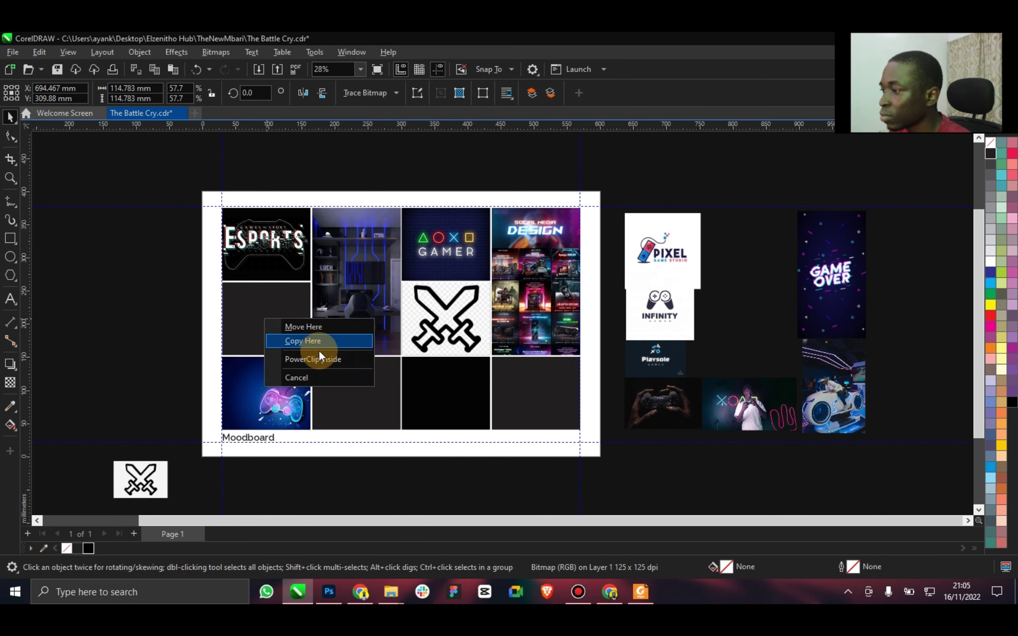
left_click(319, 352)
double_click(274, 319)
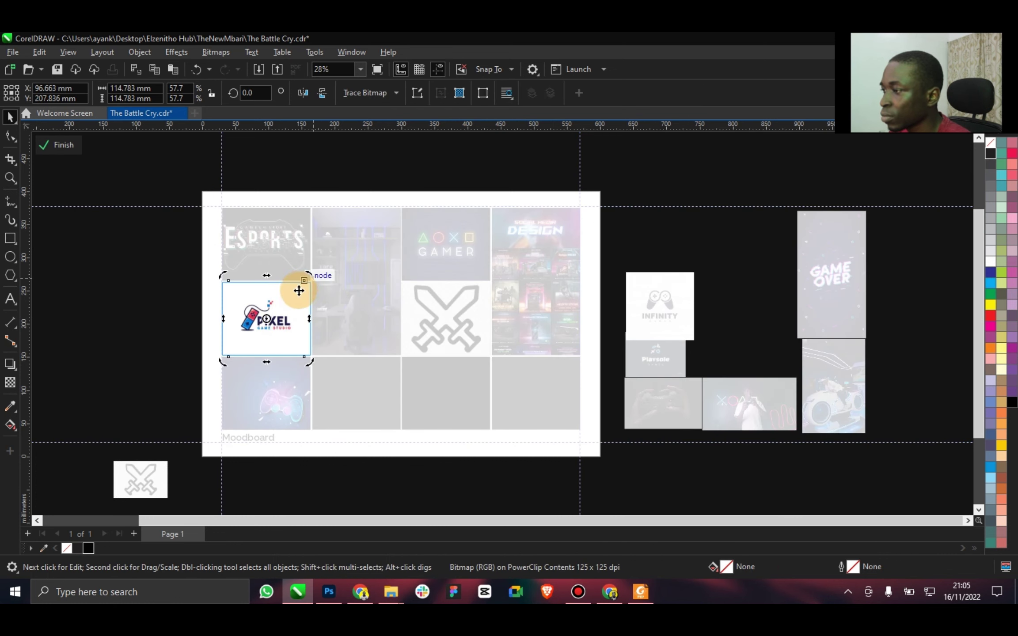
left_click_drag(311, 274, 311, 256)
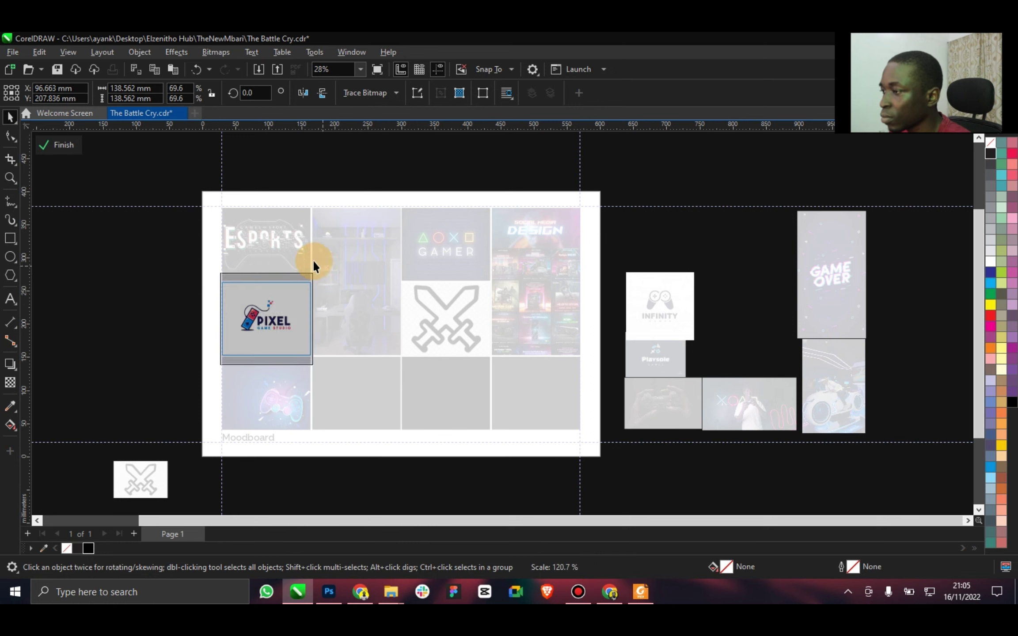
left_click(60, 145)
Enlarge the Playsole Games logo to about 203 mm wide, PowerClip it into the last column's bottom cell, and save the document.
left_click(675, 356)
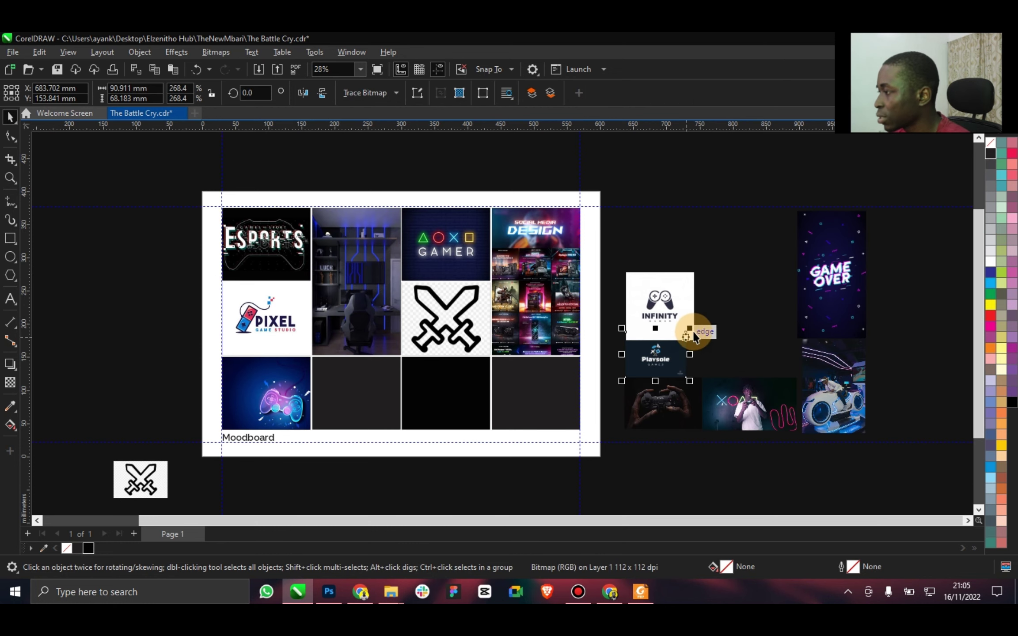
left_click_drag(689, 328, 722, 304)
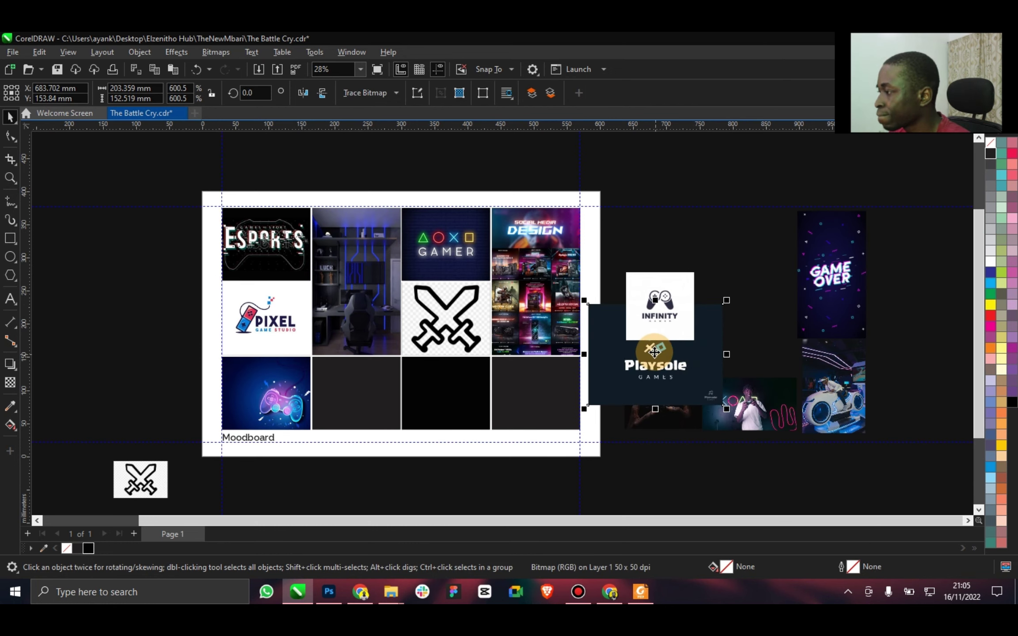
left_click_drag(652, 353, 542, 395)
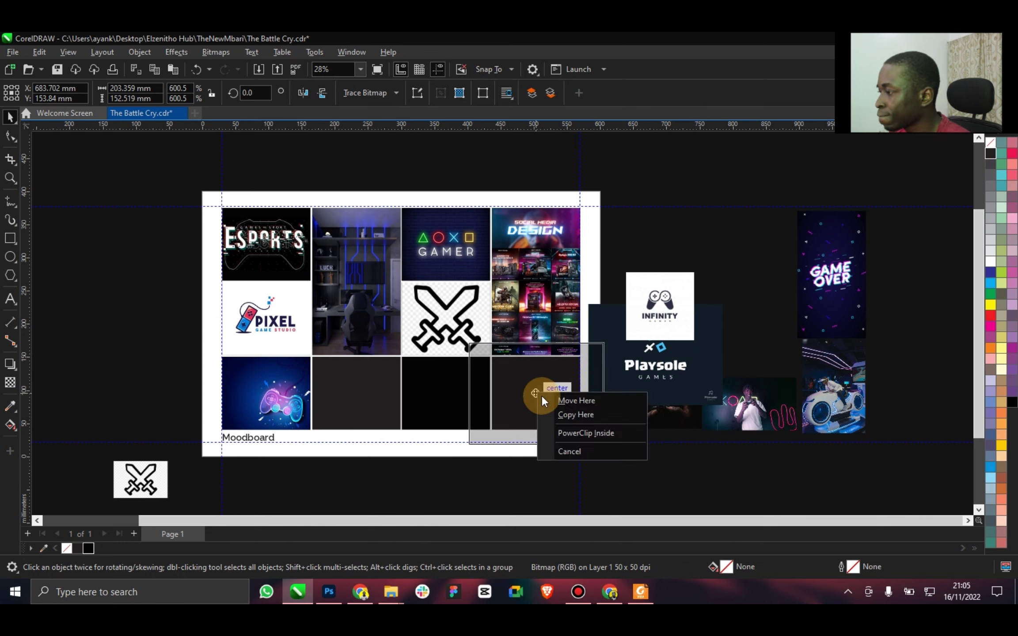
left_click(575, 427)
left_click(692, 476)
key("ctrl+s")
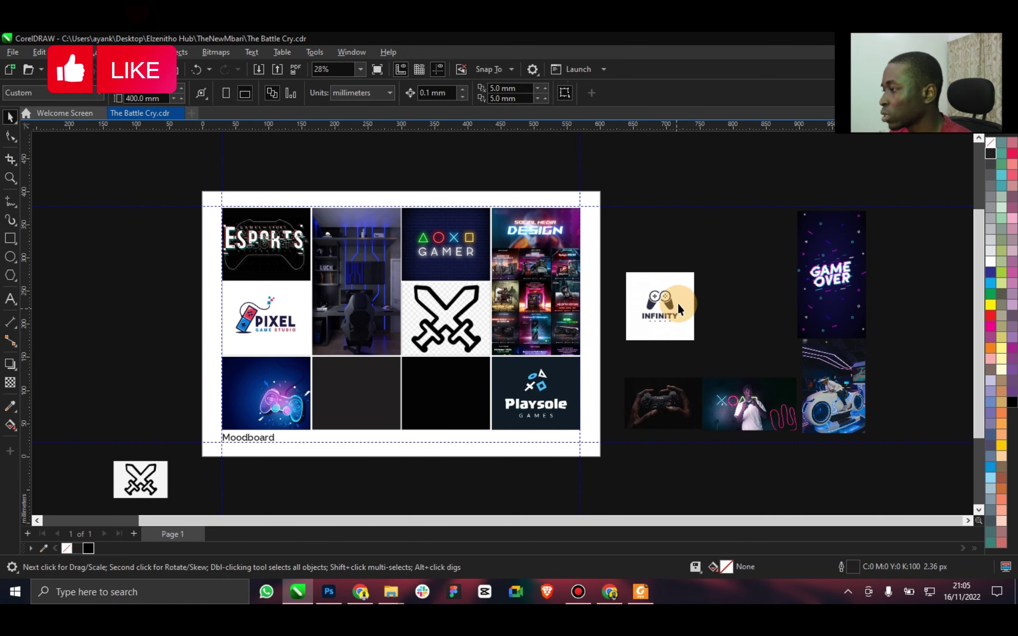
Enlarge the photo of hands holding a black controller to about 186 mm high and PowerClip it into the third column's bottom cell.
left_click(680, 411)
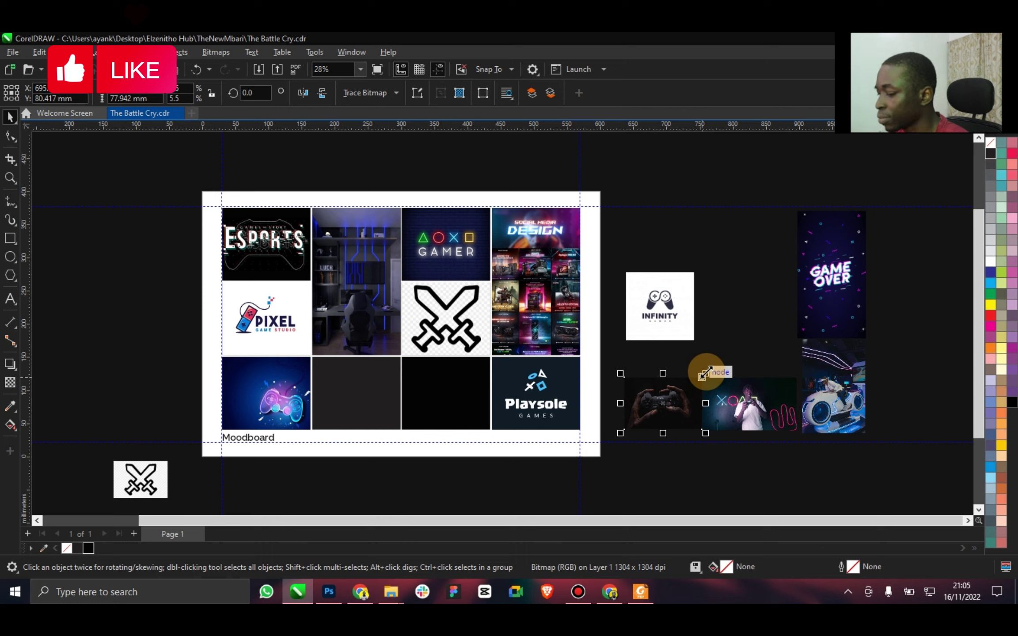
left_click_drag(706, 373, 759, 337)
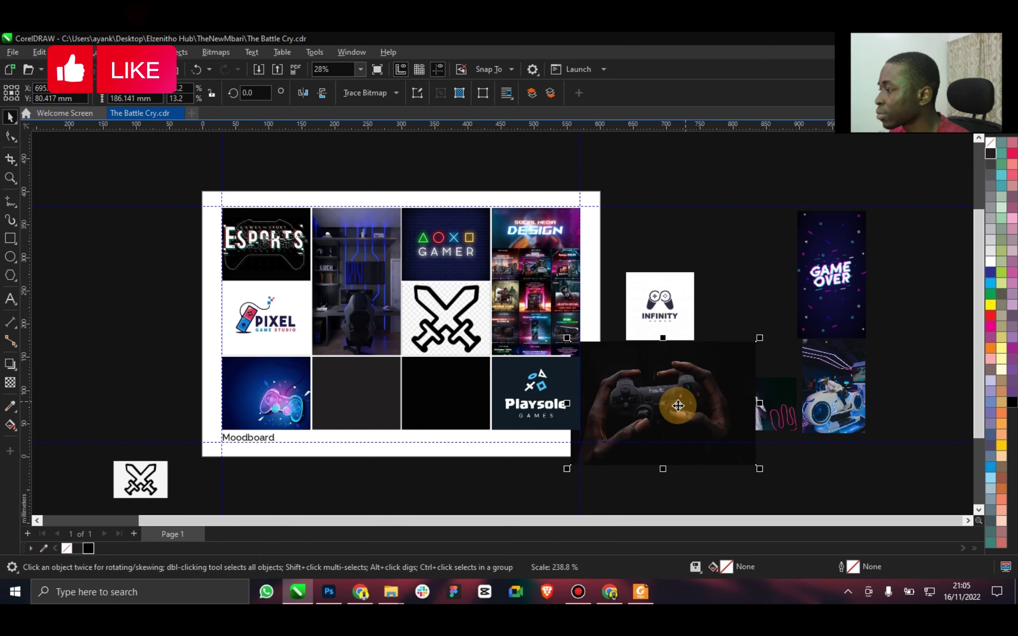
left_click_drag(678, 405, 450, 392)
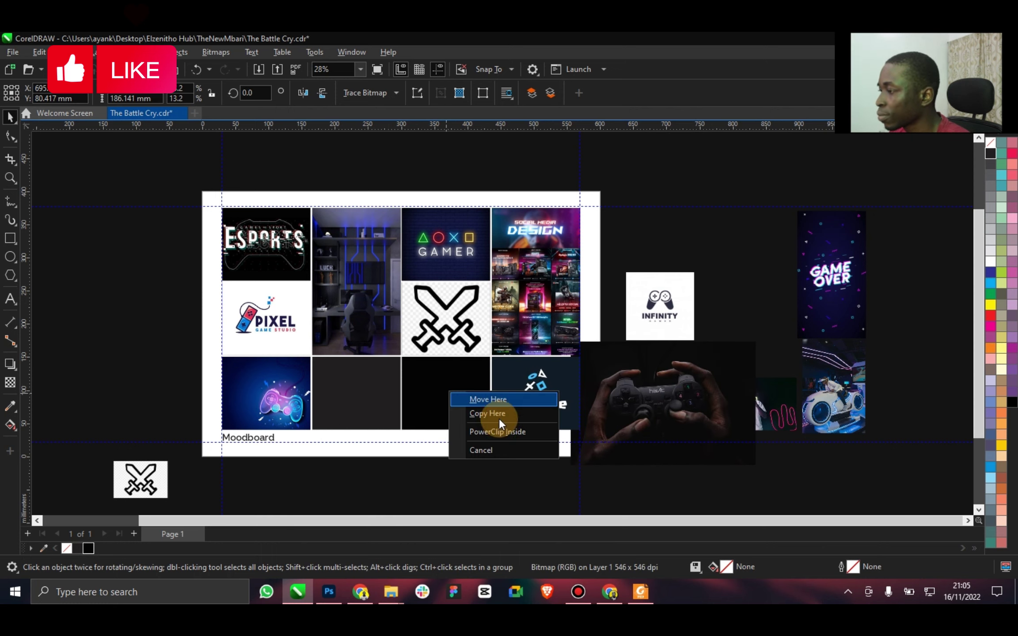
left_click(480, 435)
Enlarge the photo of the gamer before neon symbols to about 349 mm wide and PowerClip it into the second column's bottom cell.
left_click(765, 411)
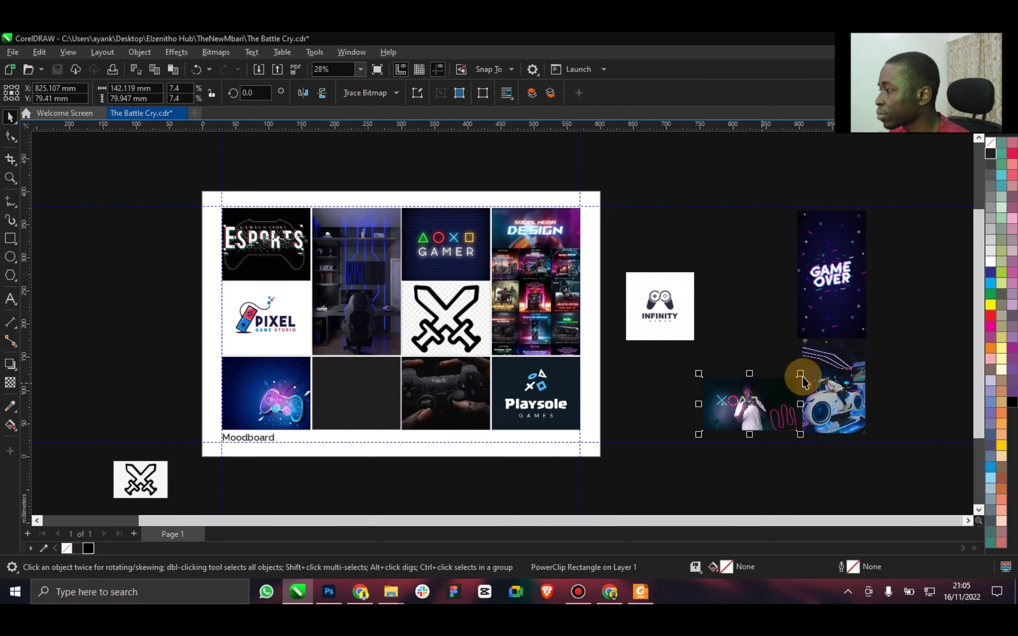
left_click_drag(800, 373, 864, 341)
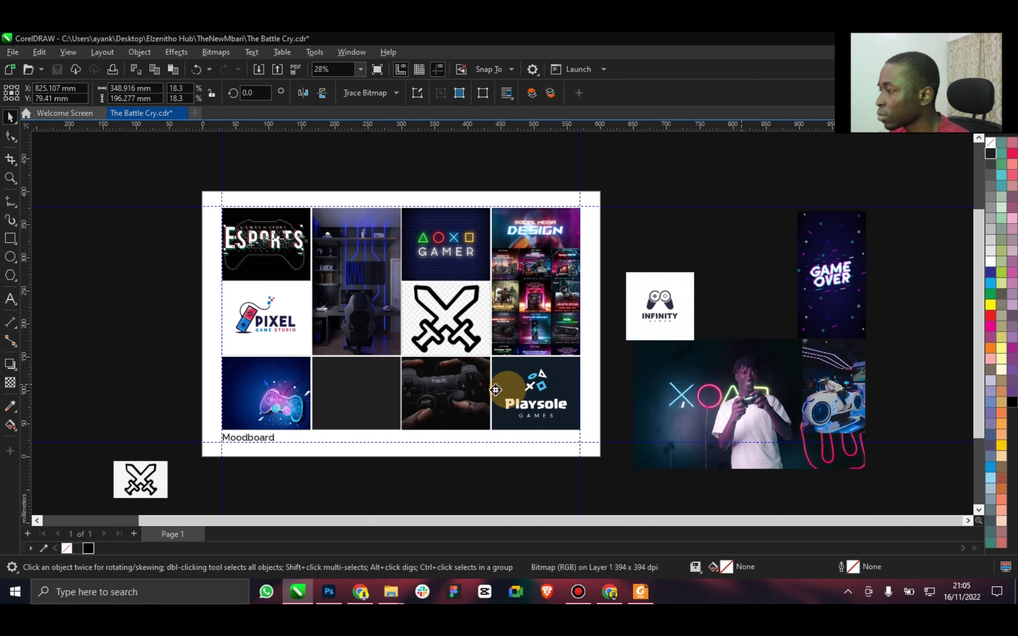
left_click_drag(495, 389, 354, 383)
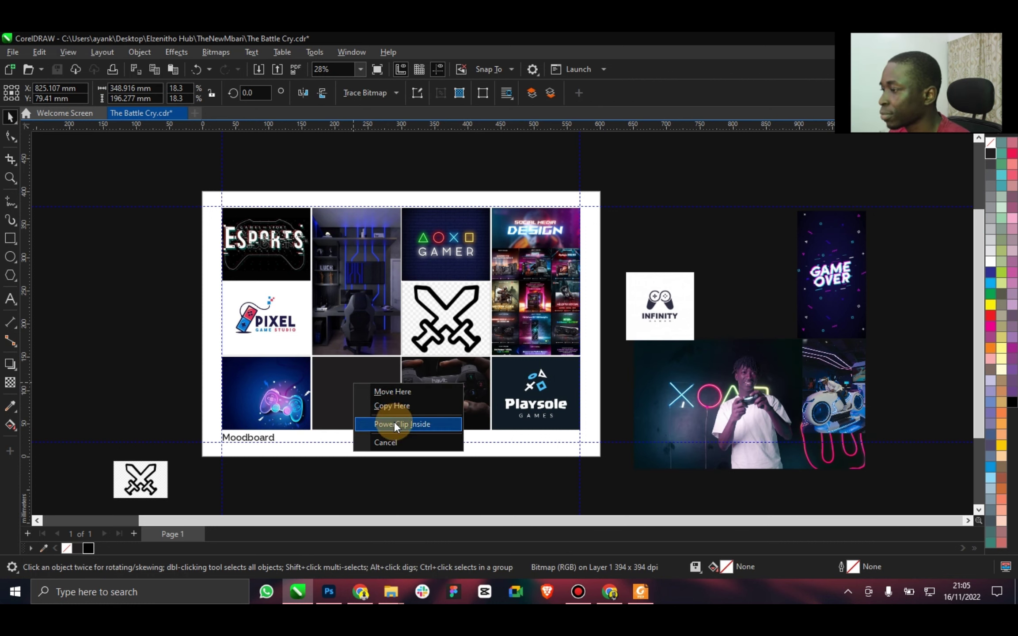
left_click(394, 424)
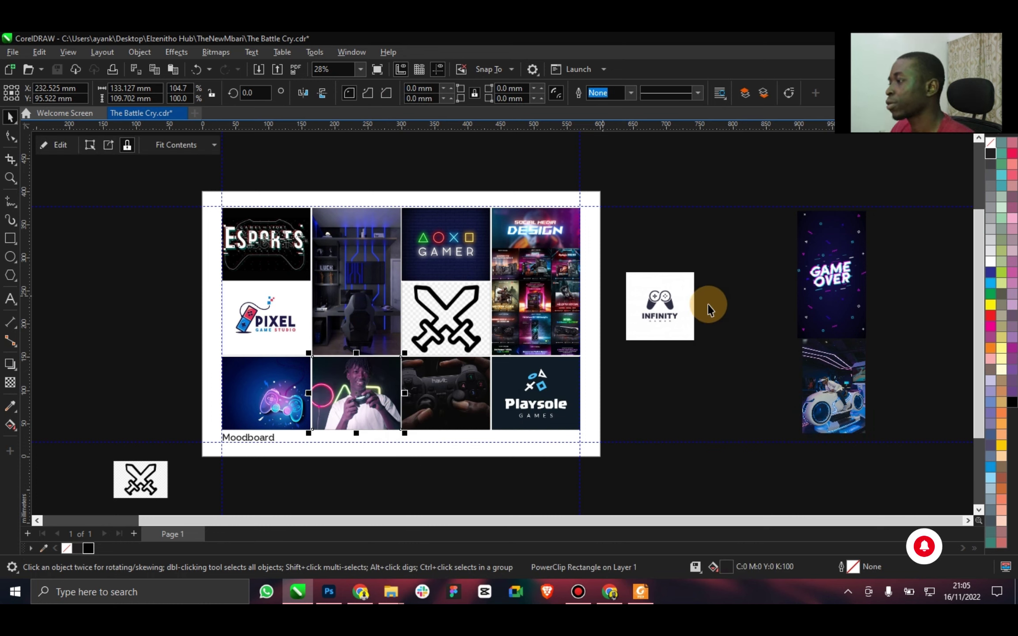
Delete the unused Infinity logo, Game Over, motorbike and spare crossed-swords images lying outside the page.
left_click(679, 312)
key("Delete")
left_click(817, 309)
key("Delete")
left_click(817, 395)
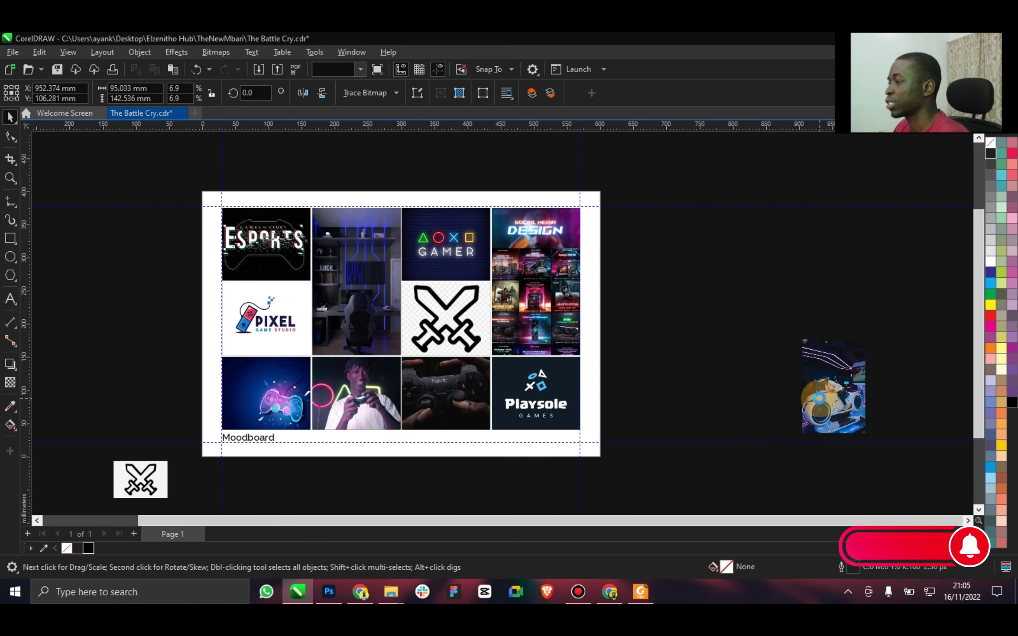
key("Delete")
left_click(361, 69)
left_click(376, 70)
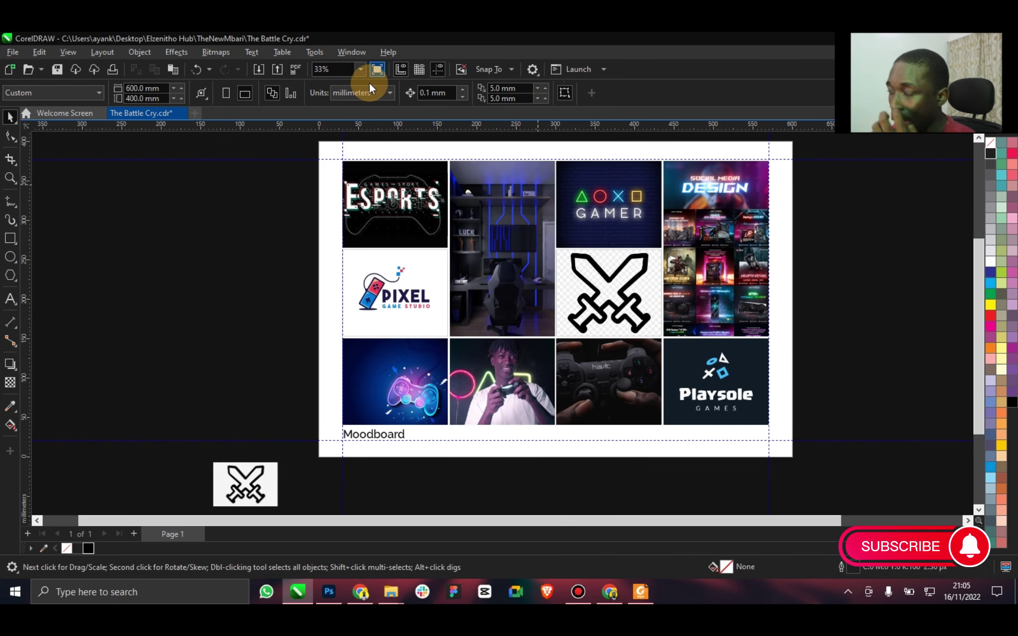
left_click(245, 491)
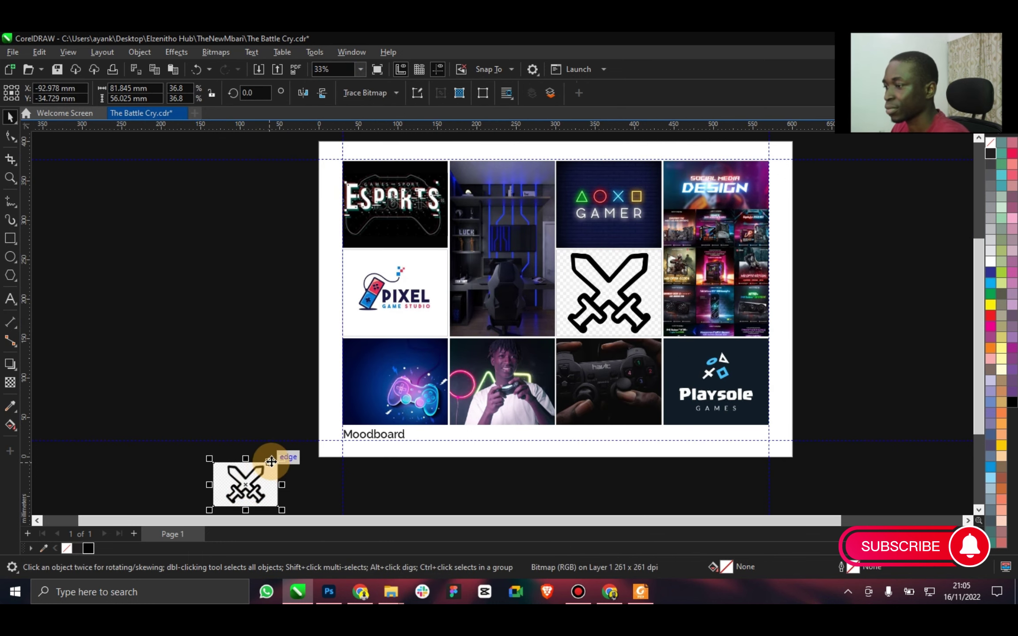
left_click_drag(271, 461, 336, 415)
key("Delete")
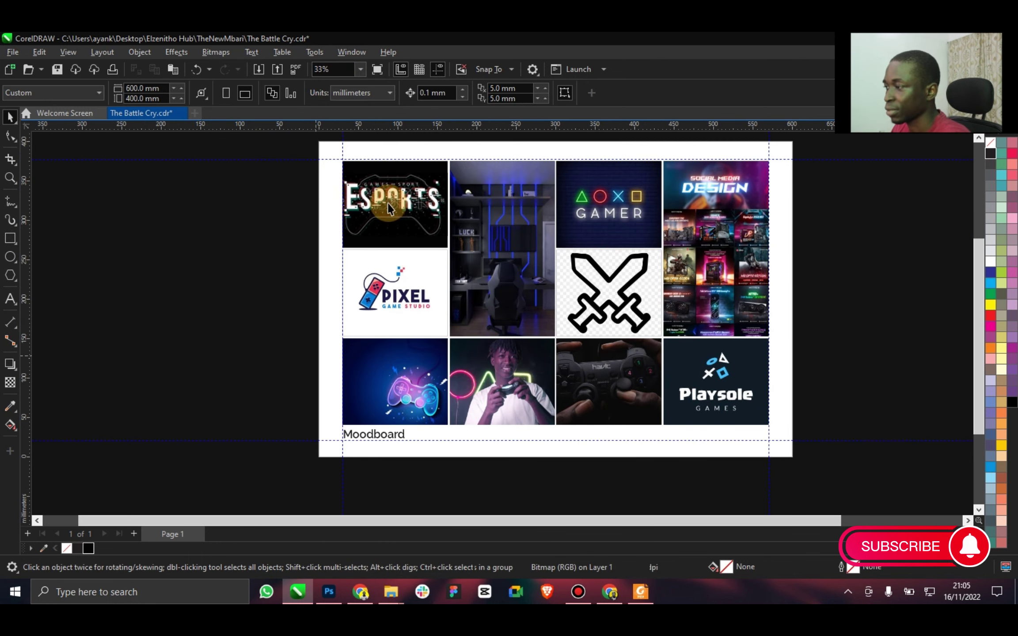
Fit the page in the window and review the completed moodboard in full-screen preview.
left_click(361, 69)
left_click(362, 72)
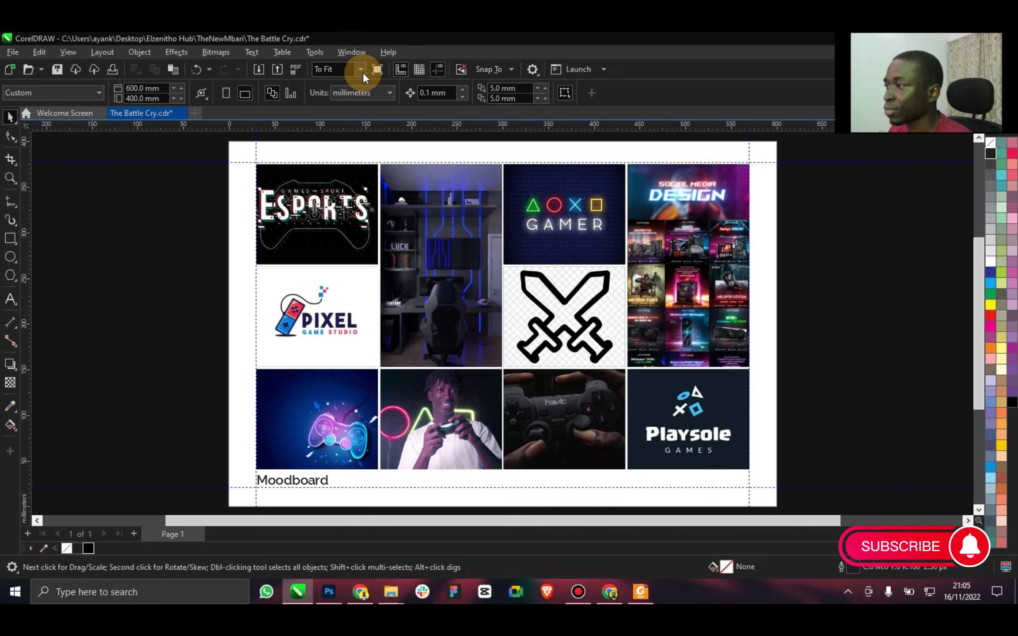
key("F9")
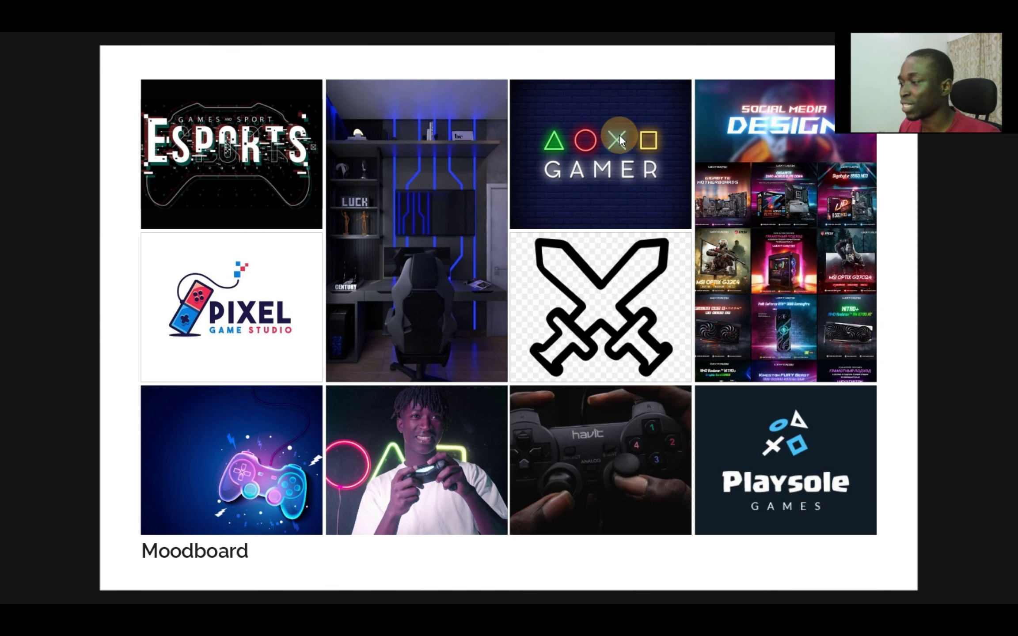
left_click(554, 256)
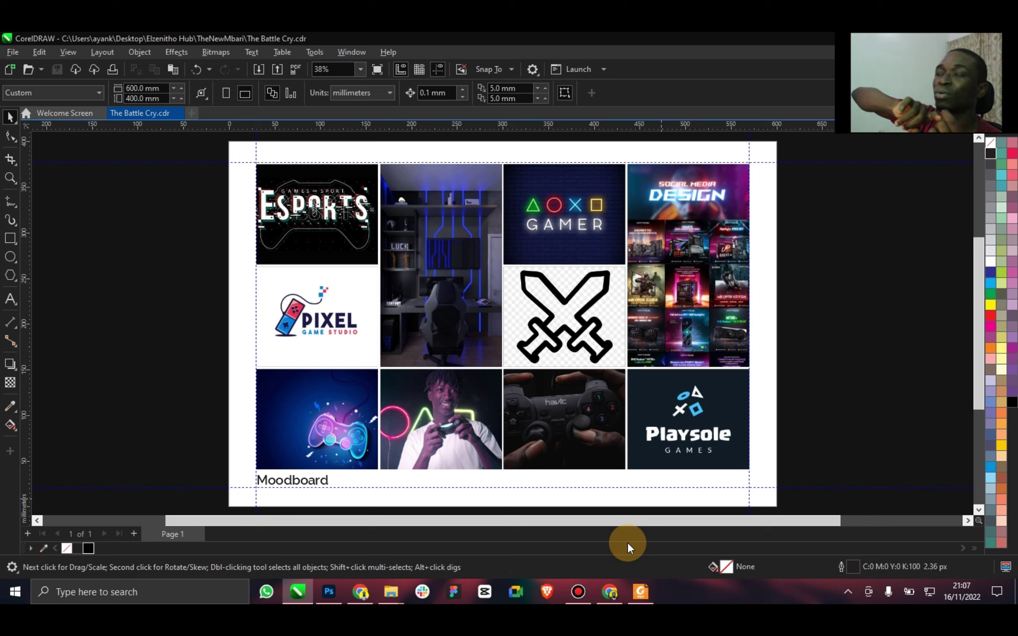
Check the What To Include list in the Brand Identity Creation Class PDF in Foxit PDF Reader and return to CorelDRAW.
mouse_move(586, 599)
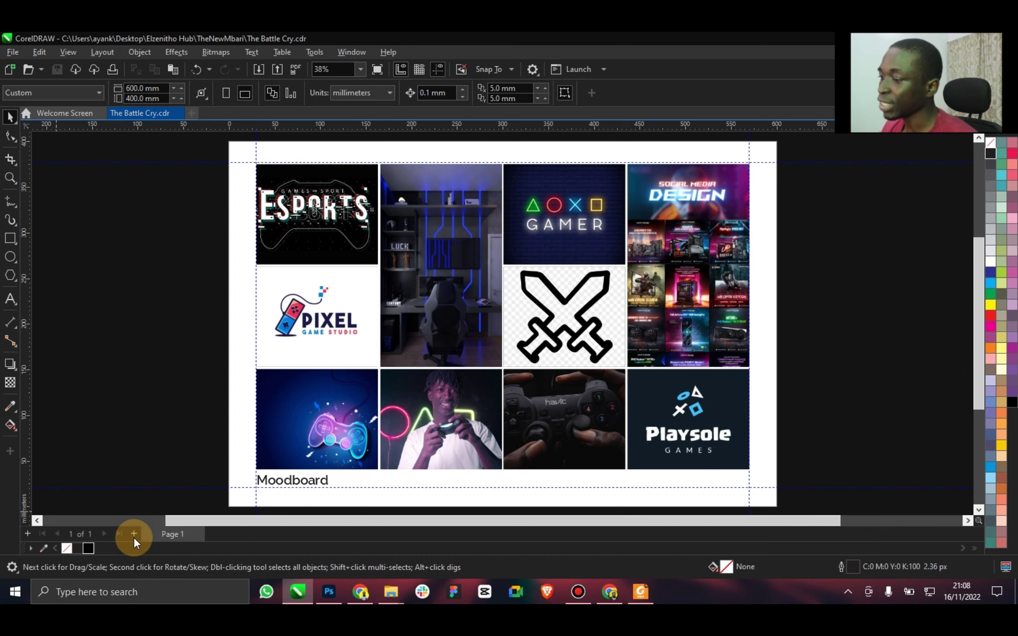
left_click(638, 590)
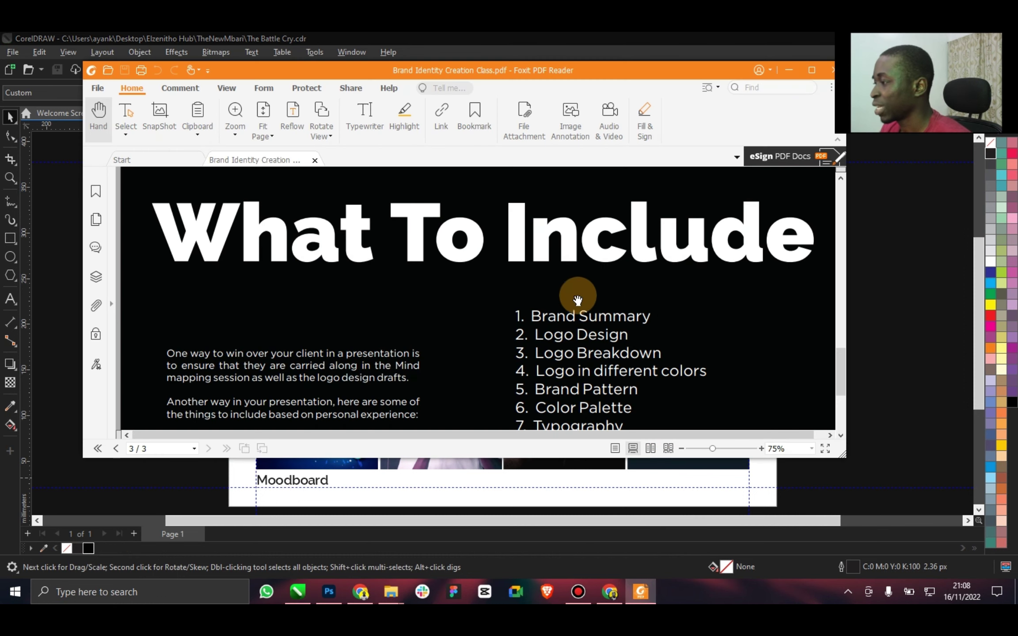
left_click(174, 519)
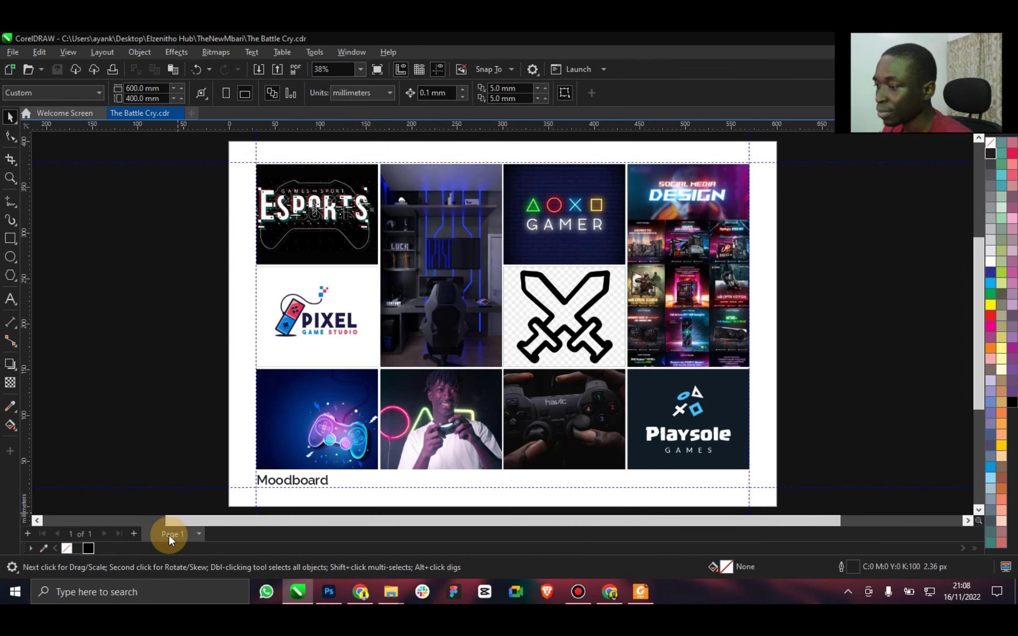
Duplicate Page 1 after itself with its layers and contents, and delete the whole image grid from the copy.
right_click(170, 535)
left_click(254, 495)
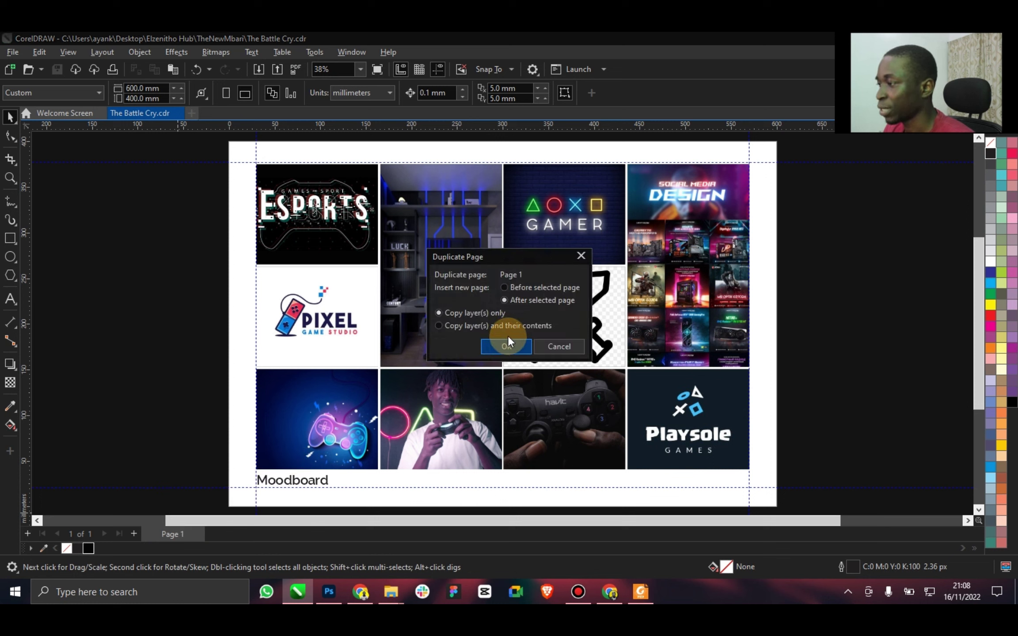
left_click(506, 346)
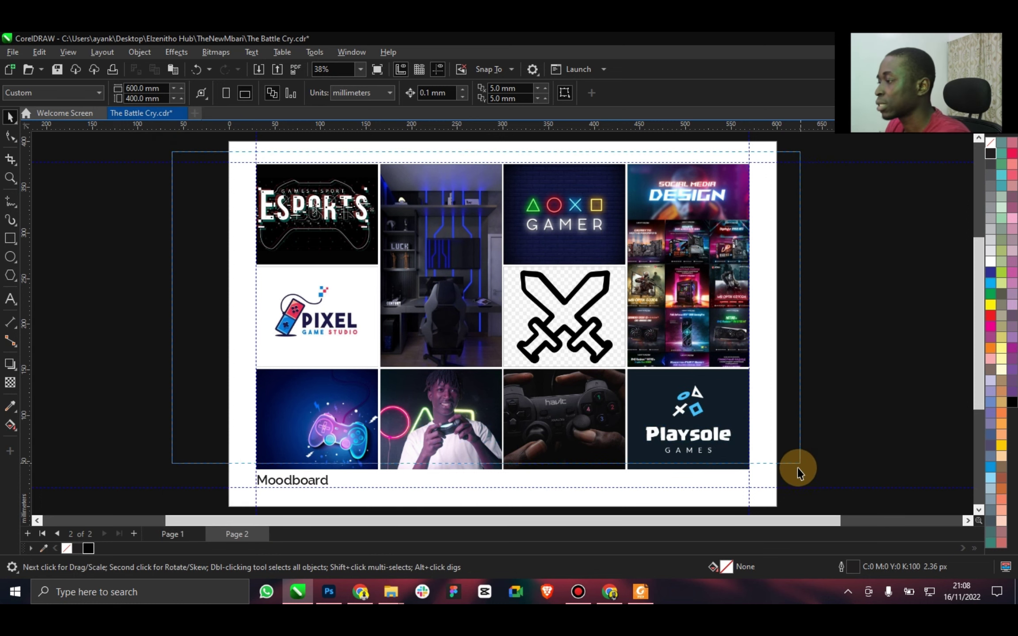
left_click_drag(799, 470, 148, 159)
key("Delete")
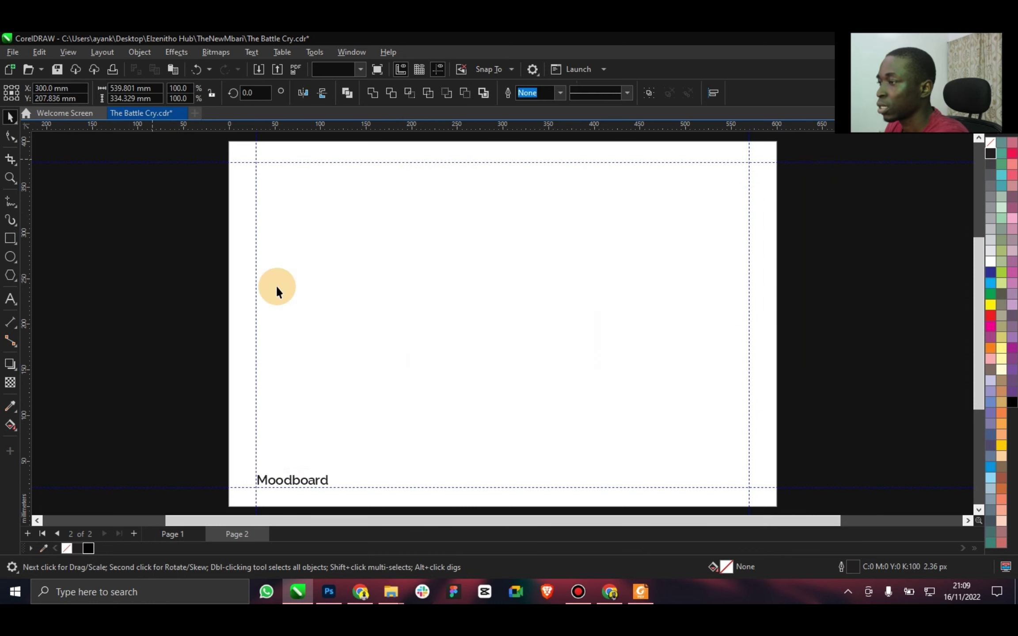
Replace the Moodboard caption on Page 2 with "Brand Summary".
left_click(303, 484)
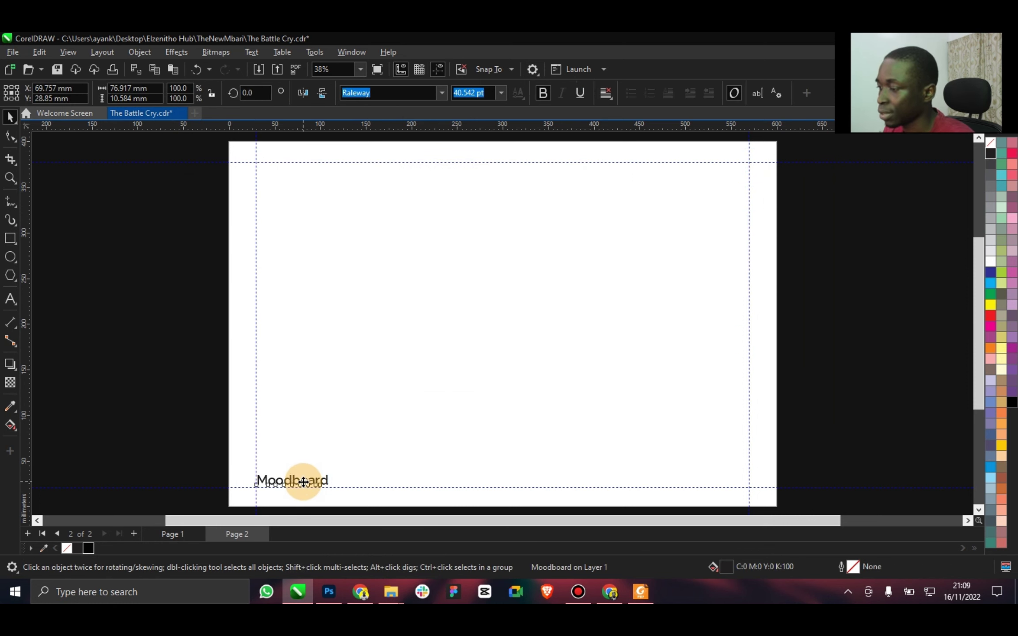
double_click(310, 477)
type("B")
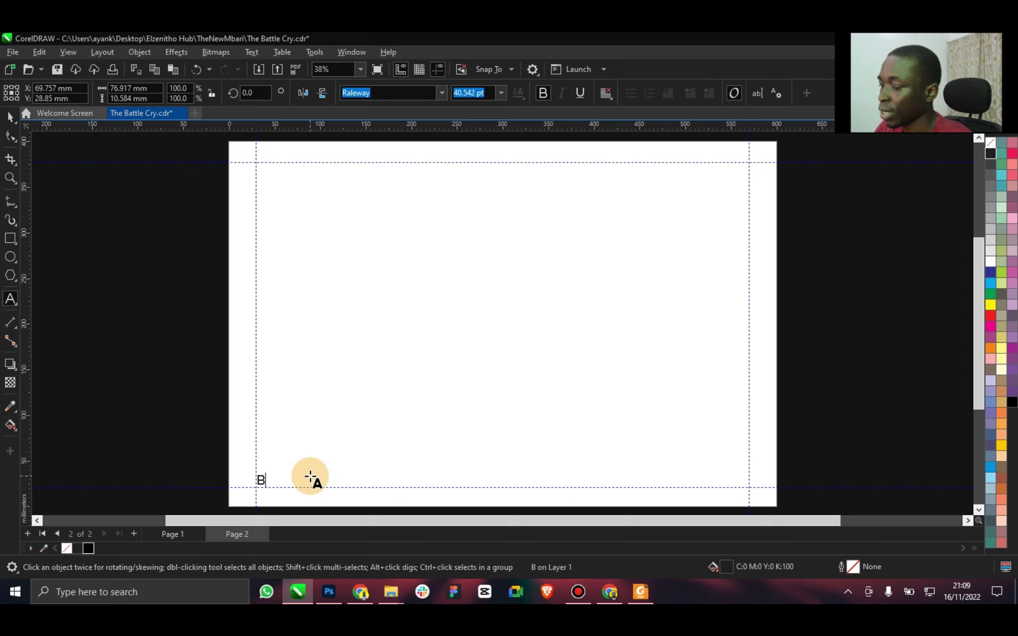
type("rand Summary")
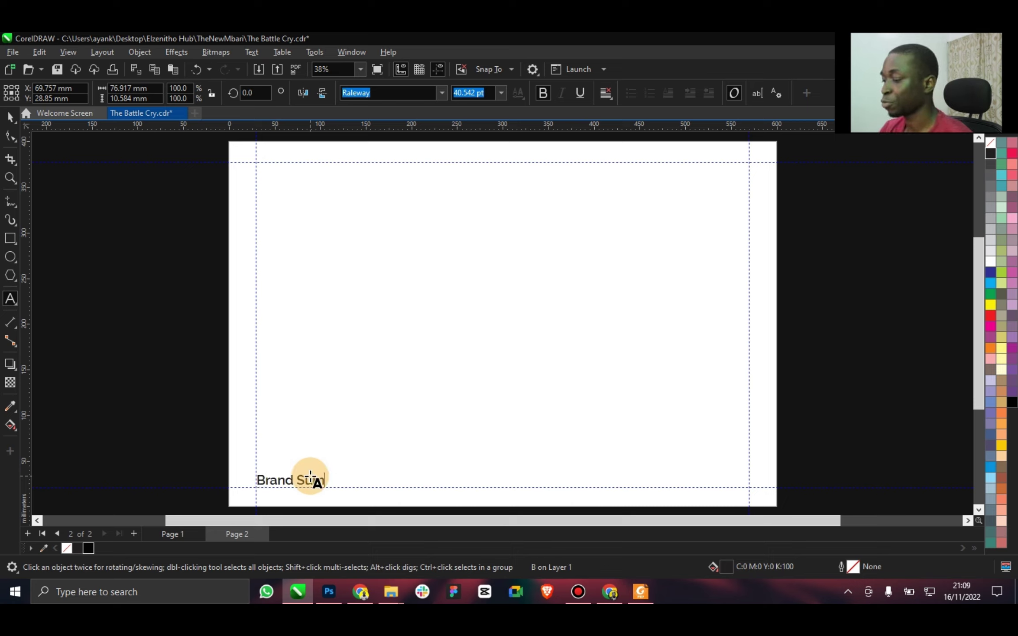
Create a paragraph text frame about 324 by 101 mm above the Brand Summary caption and enter "The Battle Cry".
left_click(10, 299)
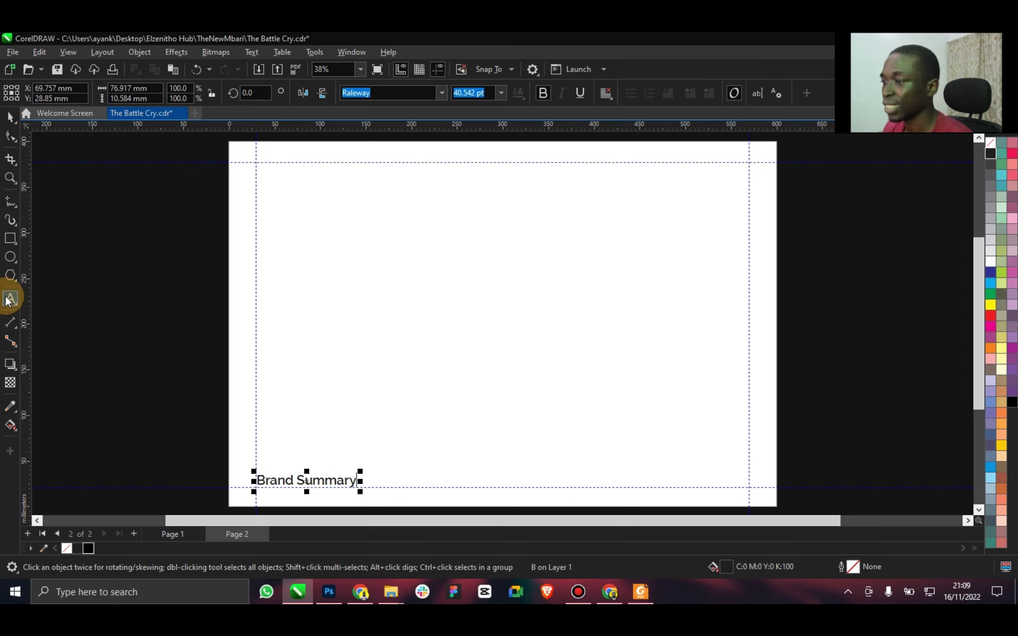
left_click_drag(256, 356, 553, 447)
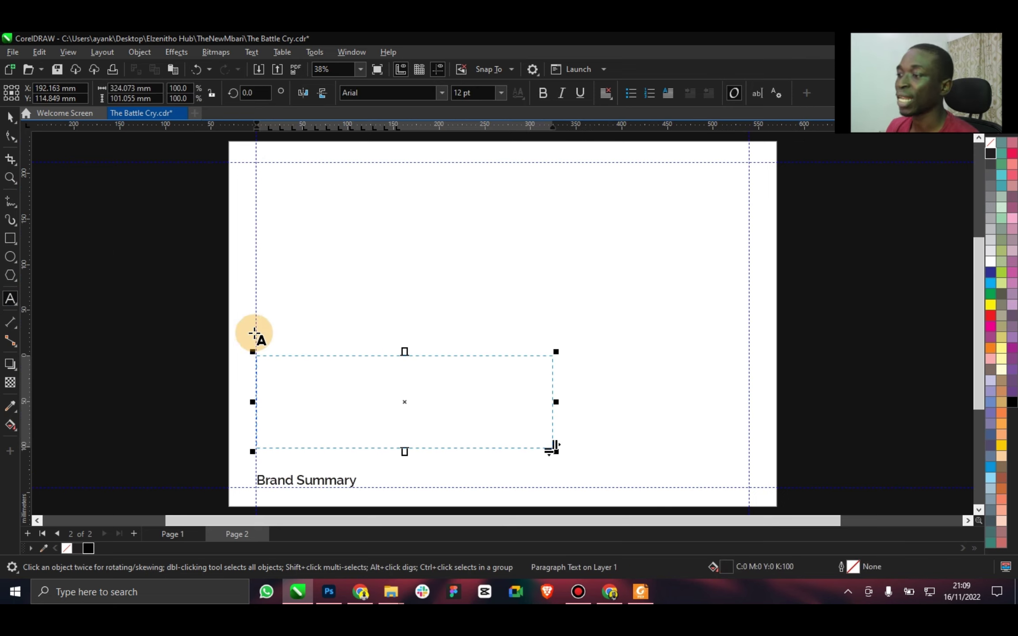
scroll(305, 393, "up", 1)
scroll(305, 393, "up", 1)
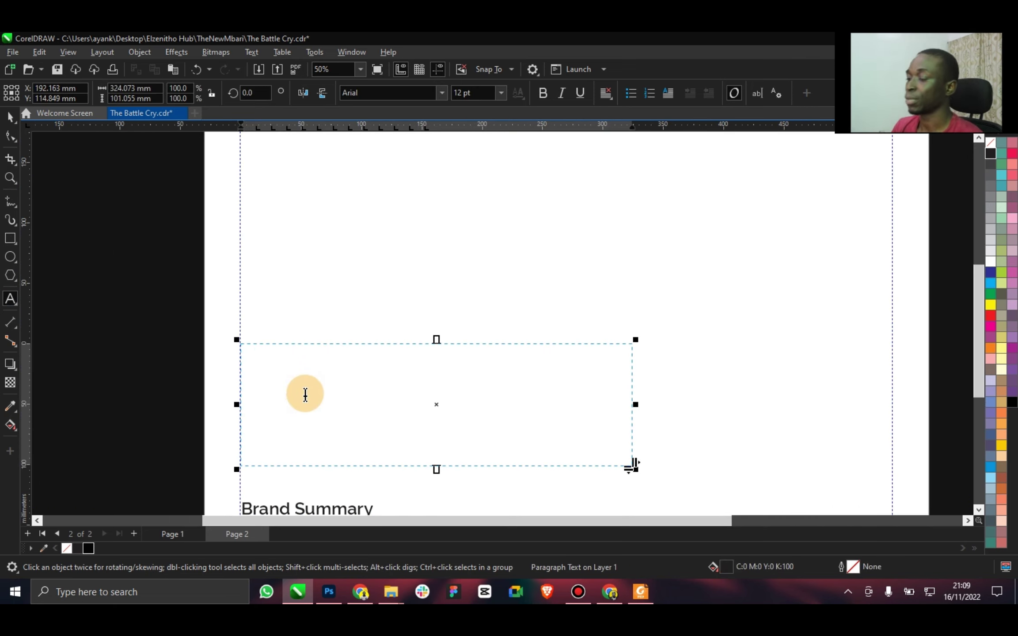
left_click(305, 393)
type("The ")
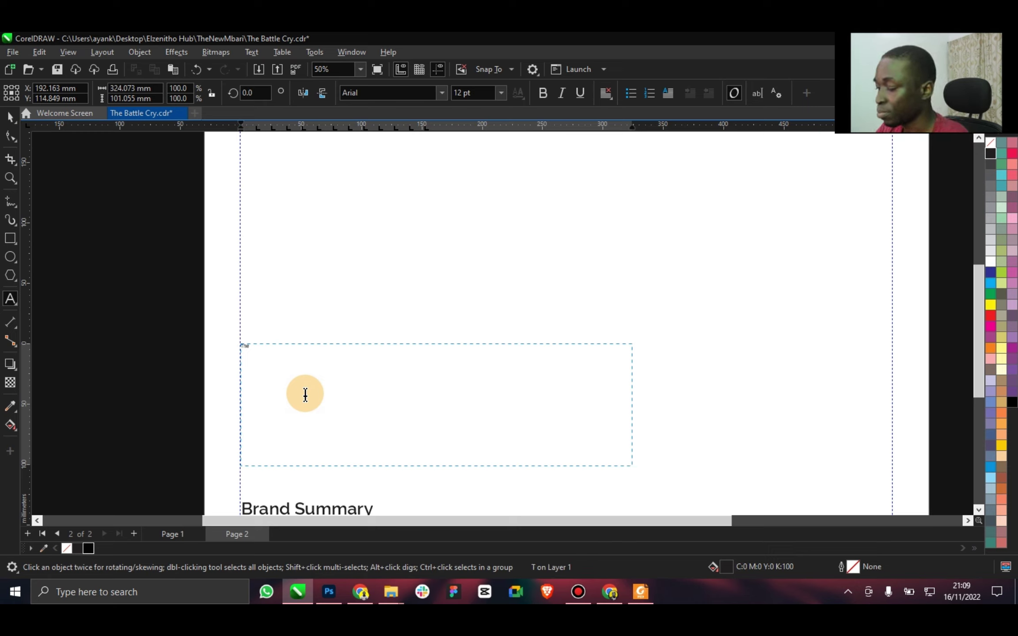
type("Battle Cry")
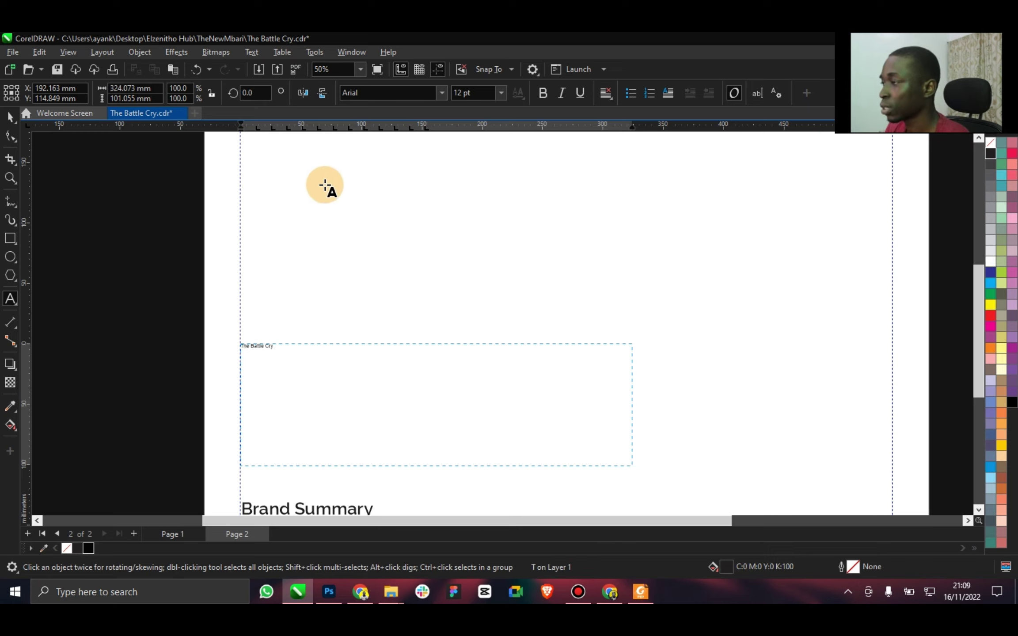
Set the "The Battle Cry" paragraph text to Raleway SemiBold at 24 pt.
key("Escape")
left_click(442, 94)
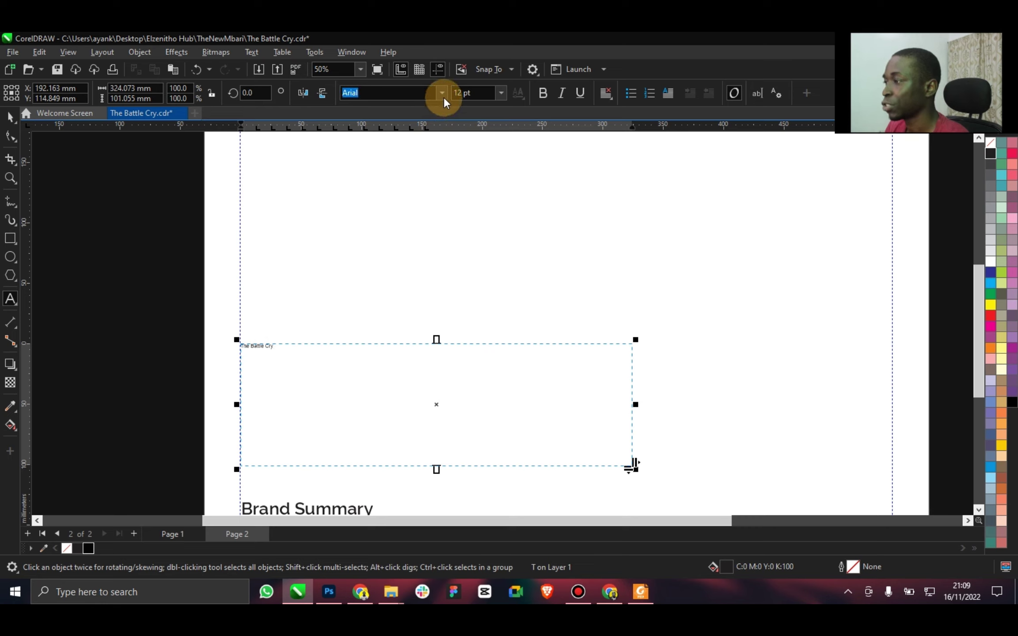
left_click(441, 95)
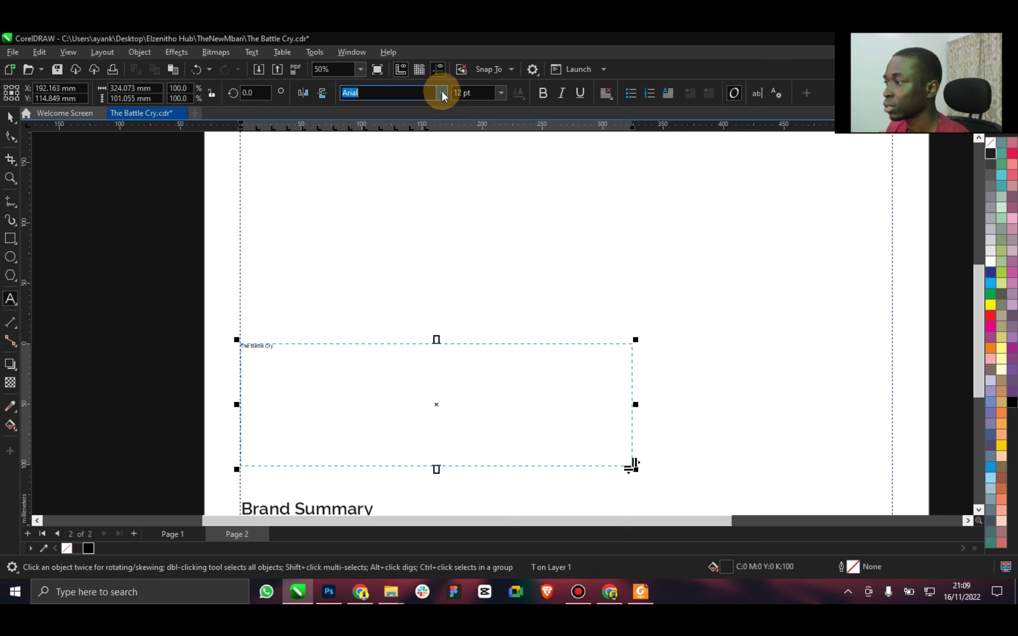
left_click(441, 94)
left_click(435, 127)
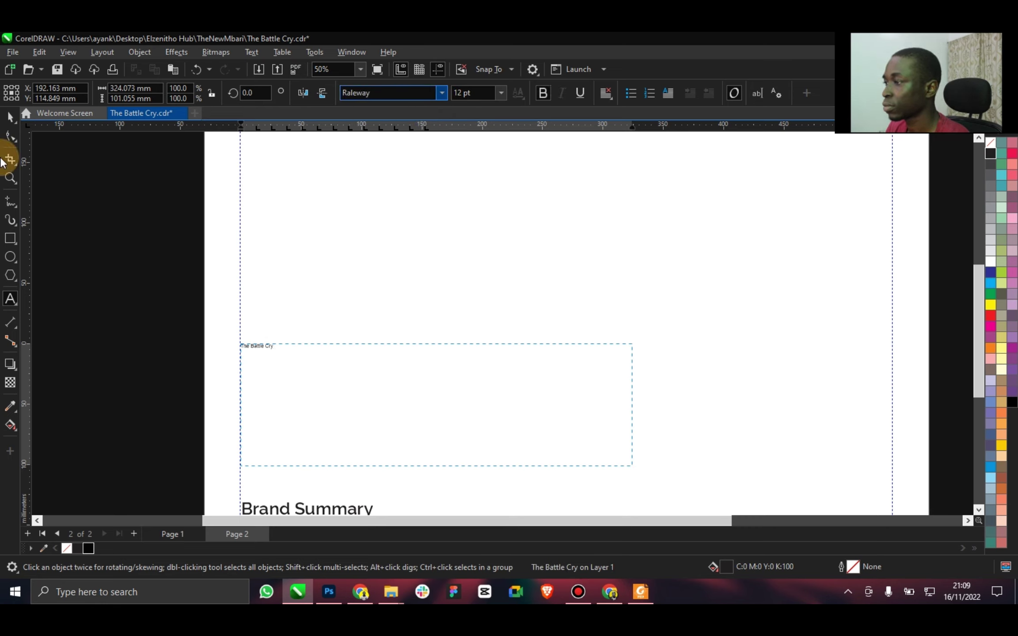
left_click(10, 116)
left_click(442, 92)
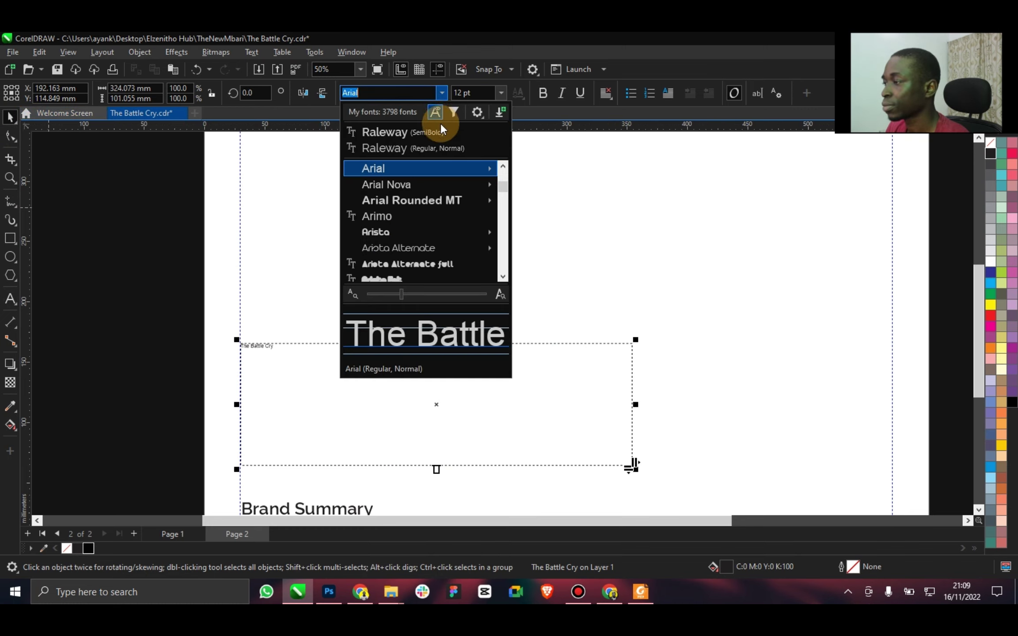
left_click(441, 128)
left_click(501, 94)
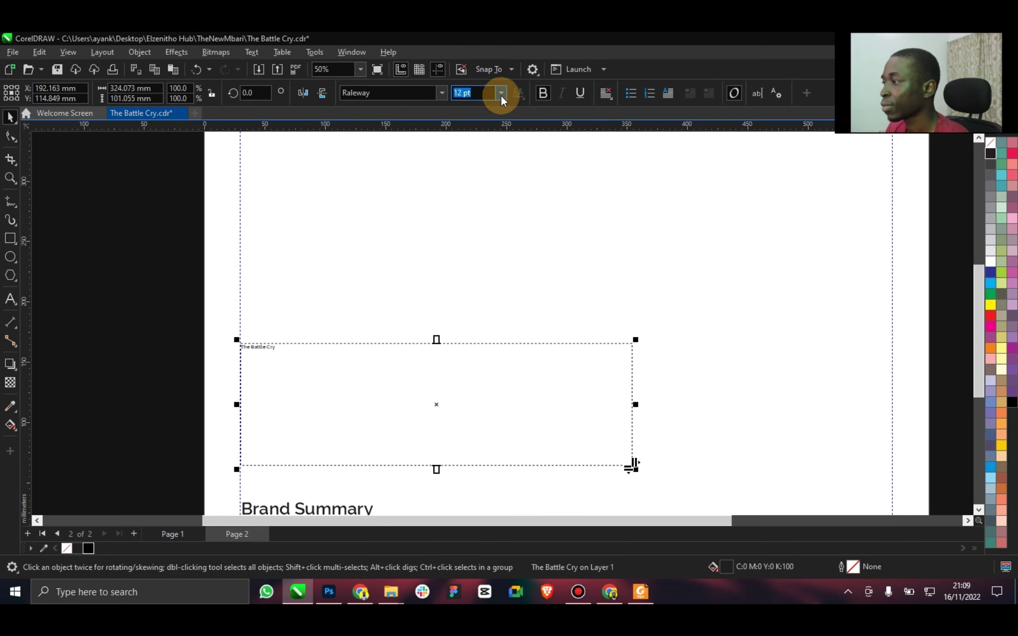
left_click(501, 94)
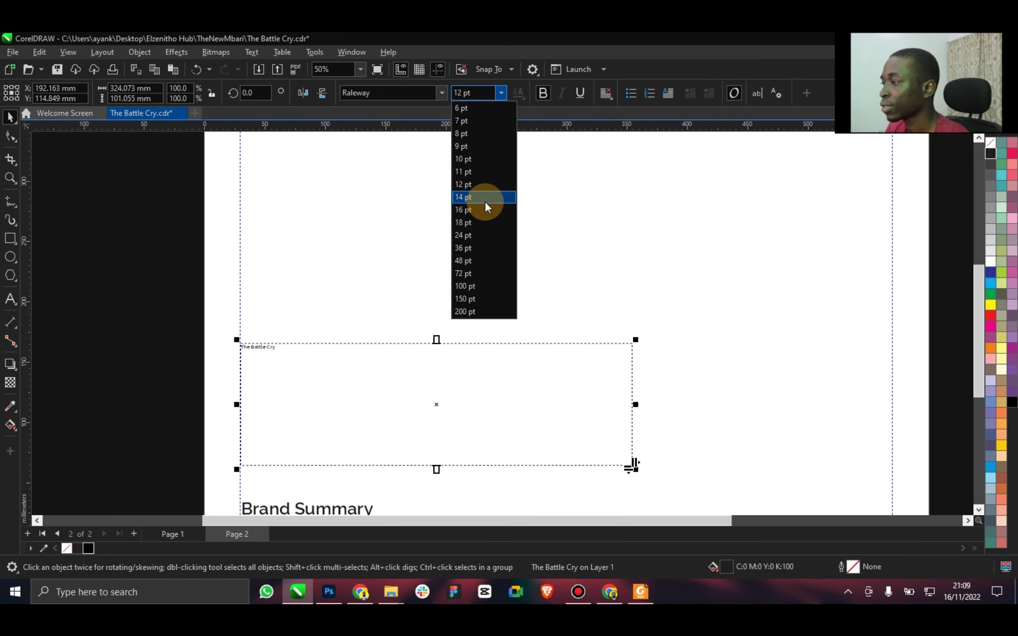
left_click(470, 234)
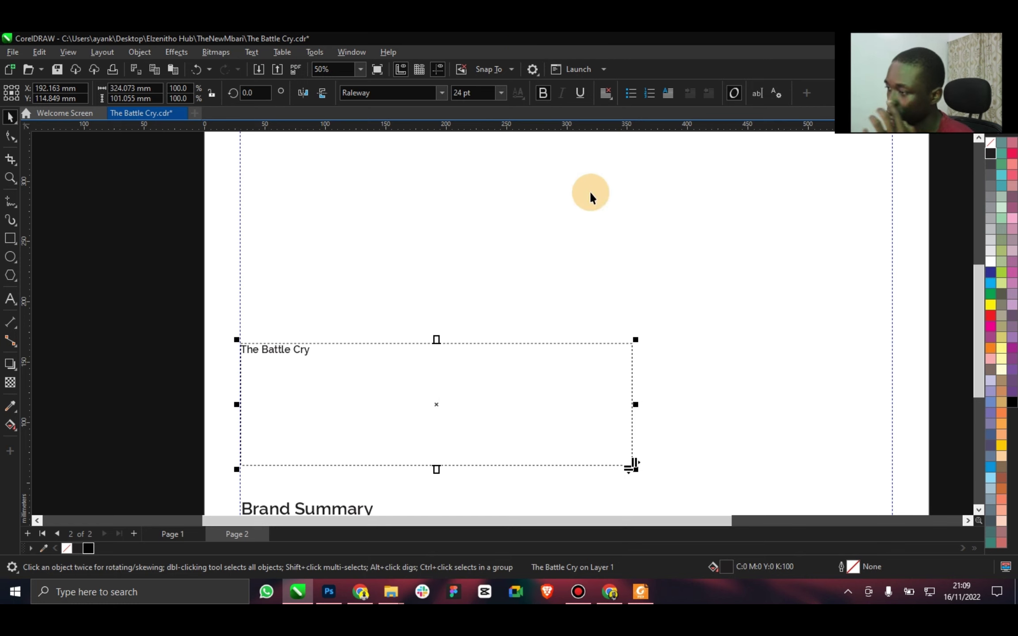
left_click(577, 592)
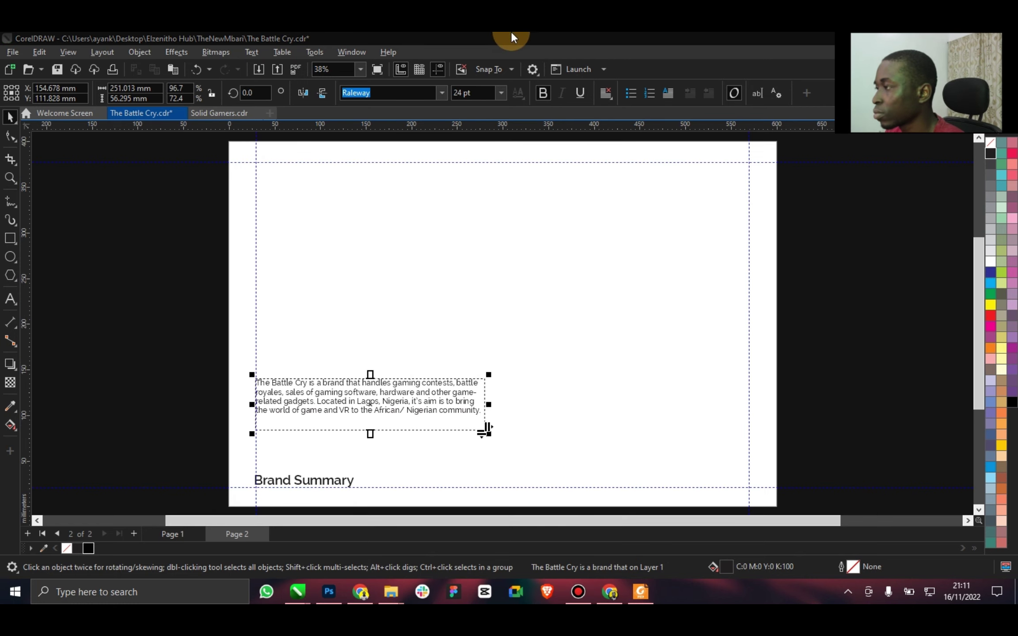
left_click(579, 595)
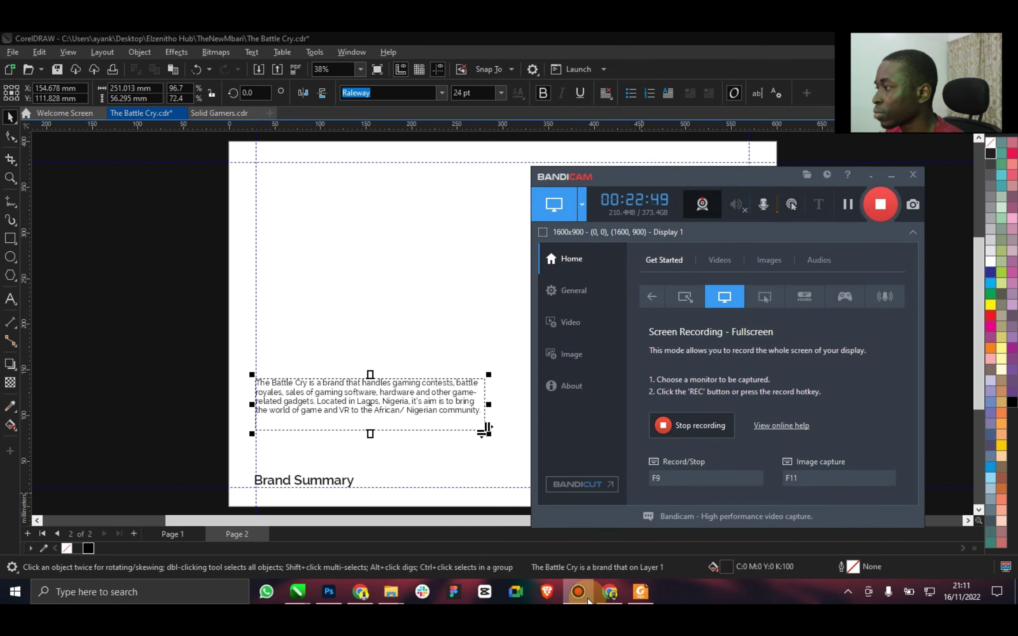
left_click(587, 600)
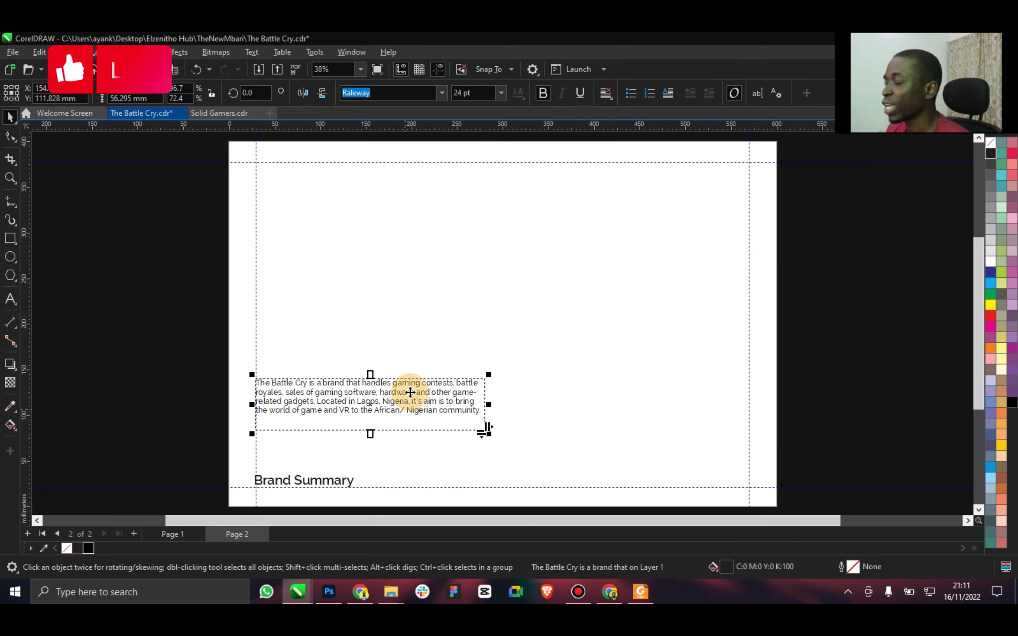
Set the brand description paragraph to 28 pt and extend its frame downward to about 73 mm high.
left_click(502, 93)
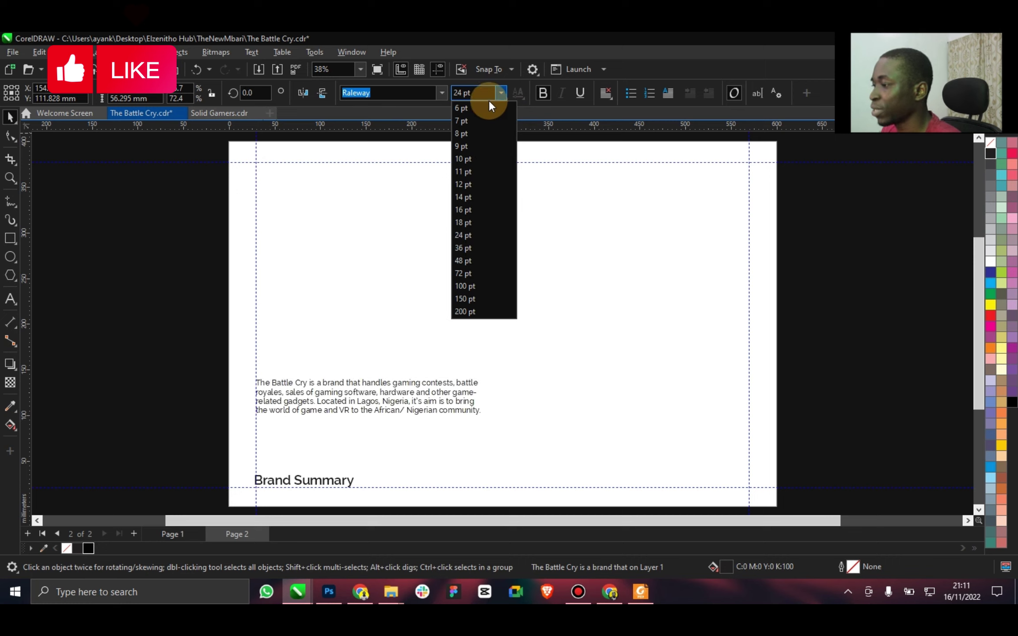
type("28")
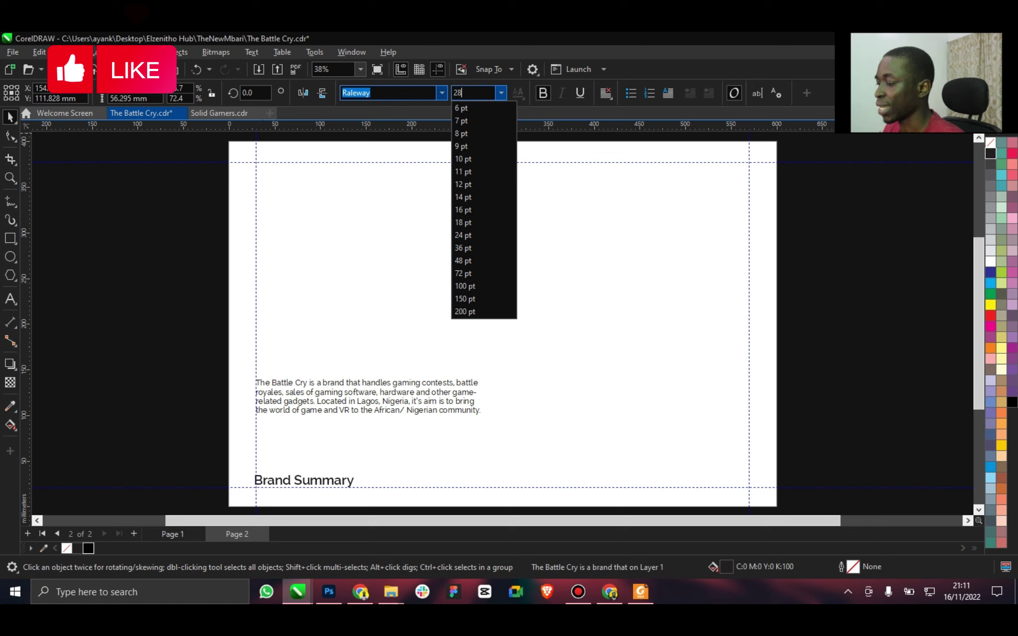
key("Return")
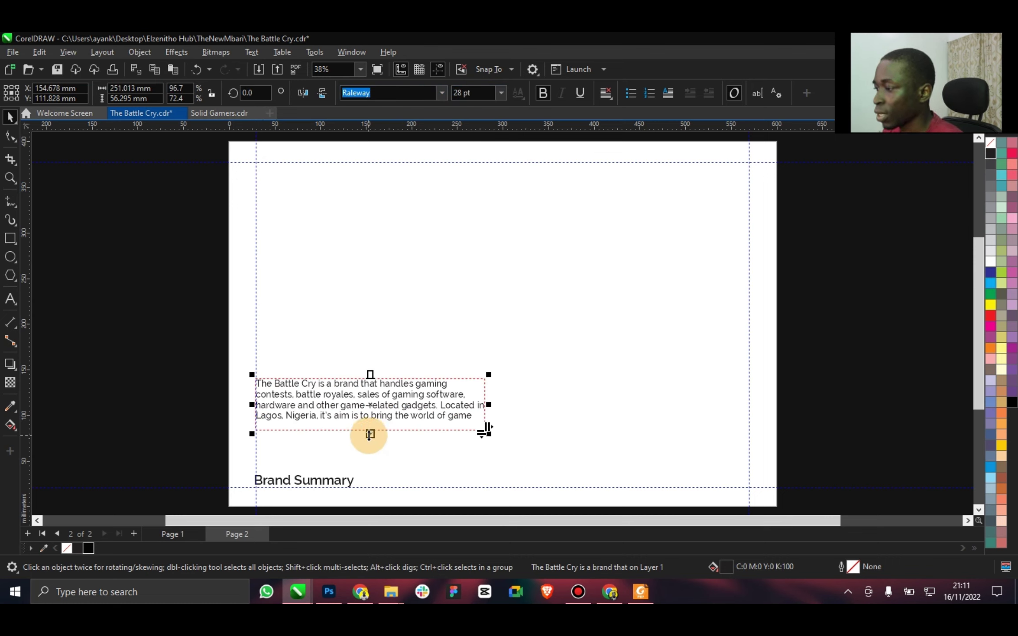
mouse_move(370, 434)
left_mouse_down()
mouse_move(371, 464)
mouse_move(376, 451)
left_mouse_up()
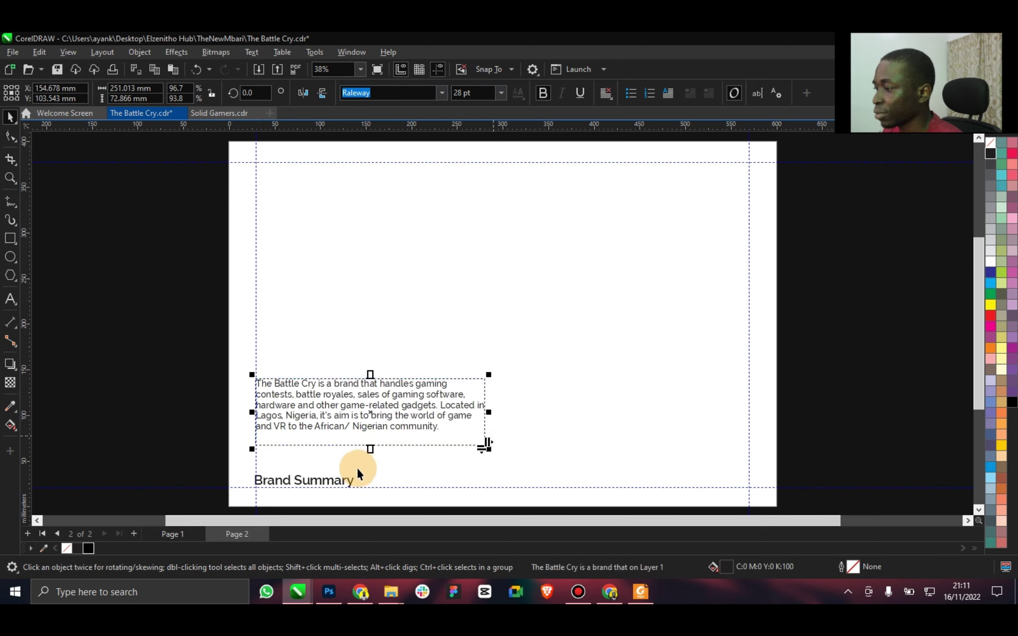
Move the Brand Summary caption above the description paragraph and place the paragraph directly beneath it as a heading and body block.
left_click(311, 482)
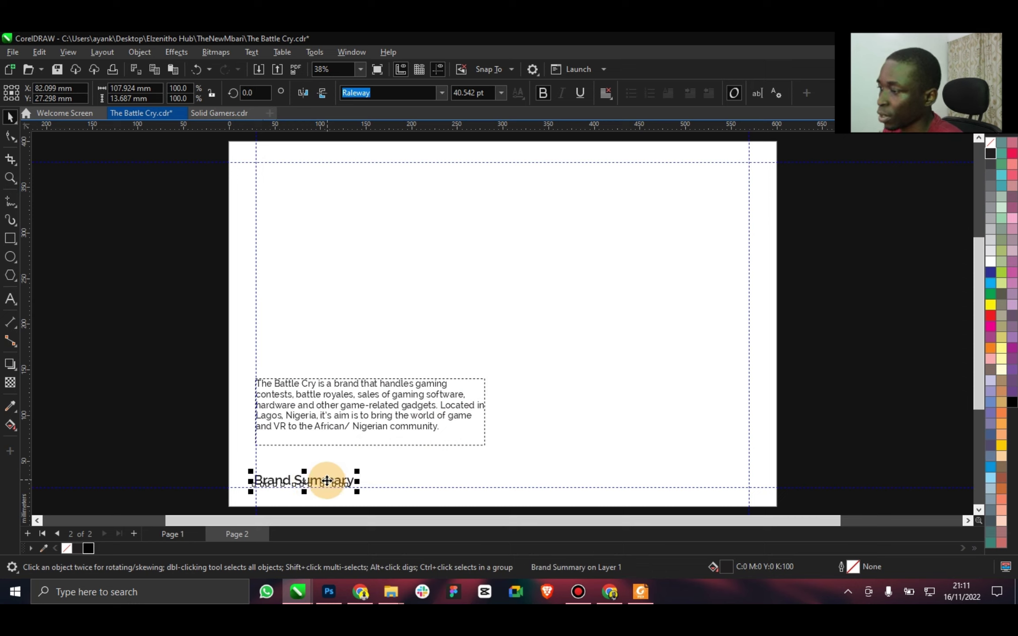
left_click_drag(331, 482, 379, 421)
left_click(368, 393, "shift")
left_click(189, 328)
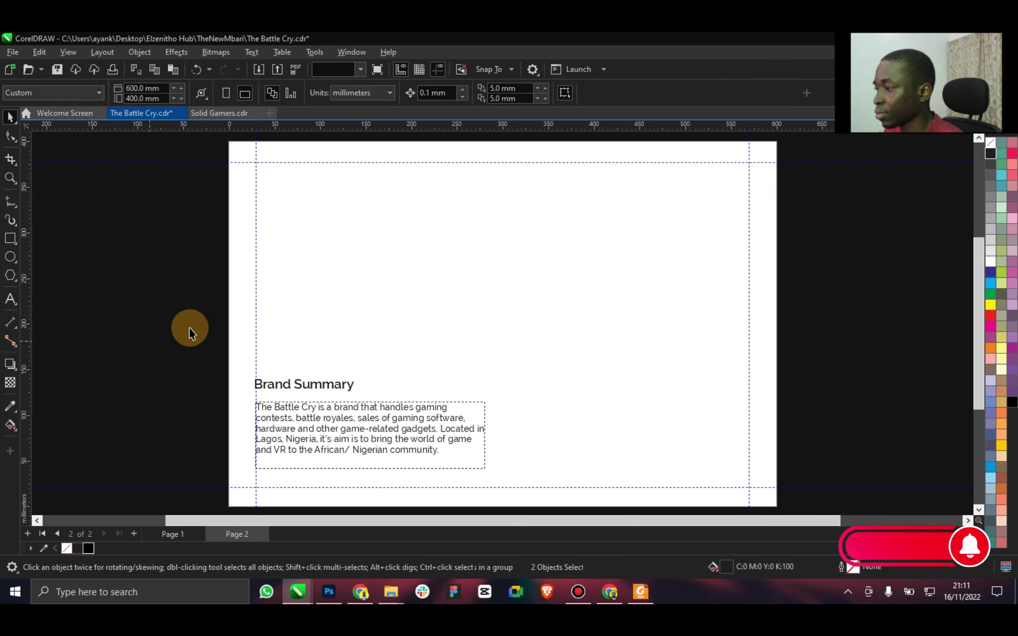
Fill Page 2's background rectangle with black and color the Brand Summary heading and its paragraph white.
left_click(451, 289)
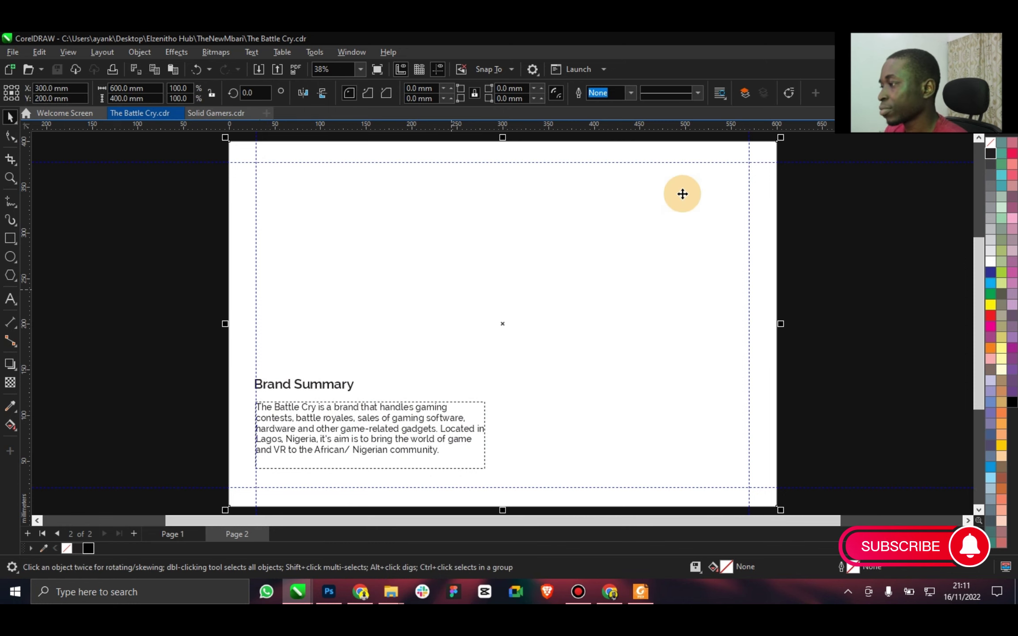
left_click(88, 548)
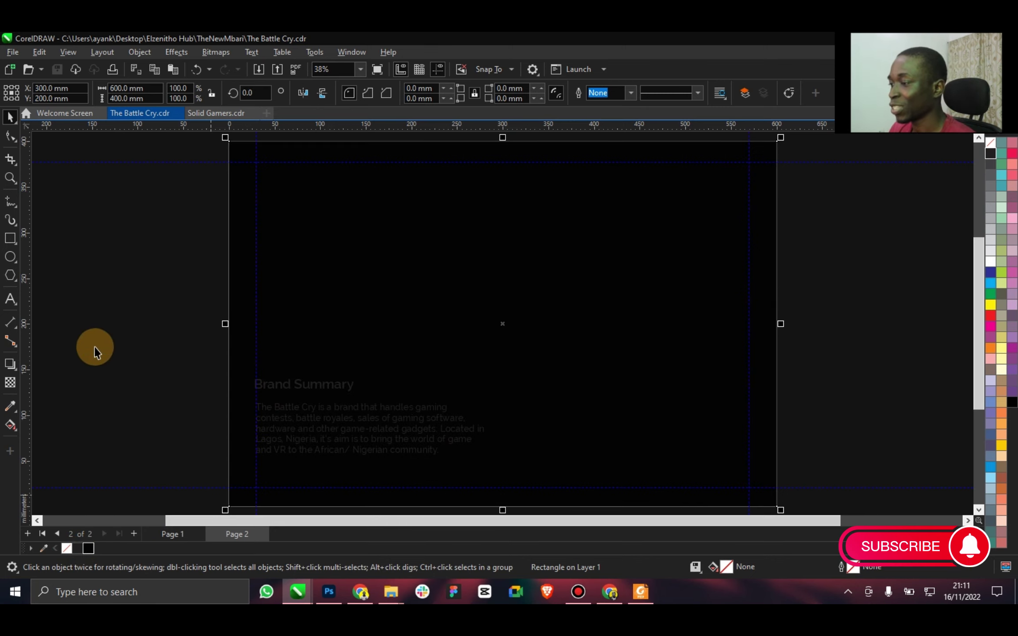
left_click_drag(96, 342, 407, 533)
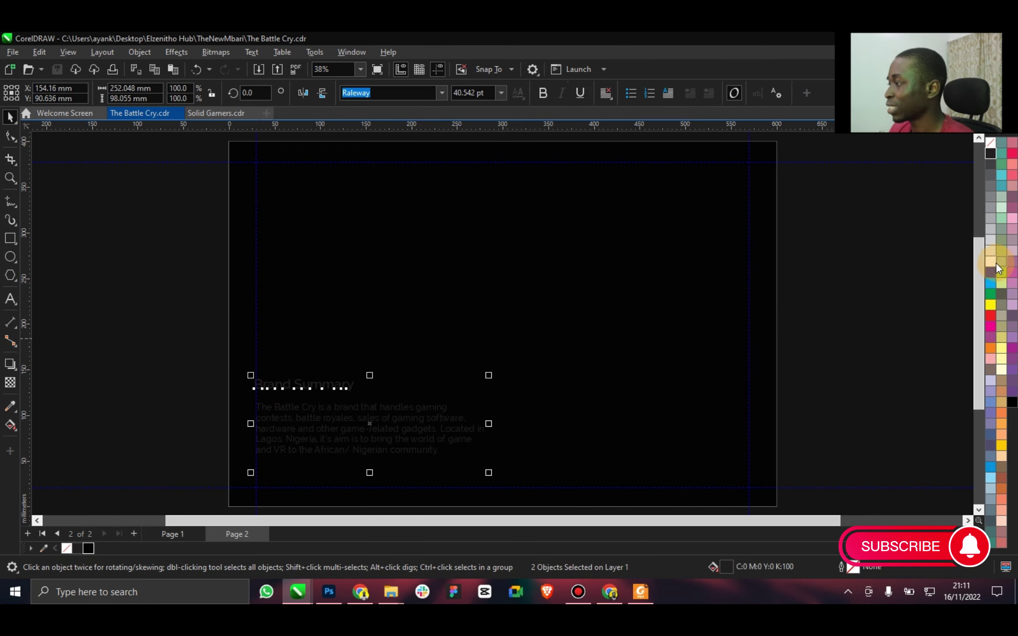
Recolor only the Brand Summary heading to 70% black gray.
left_click(307, 385)
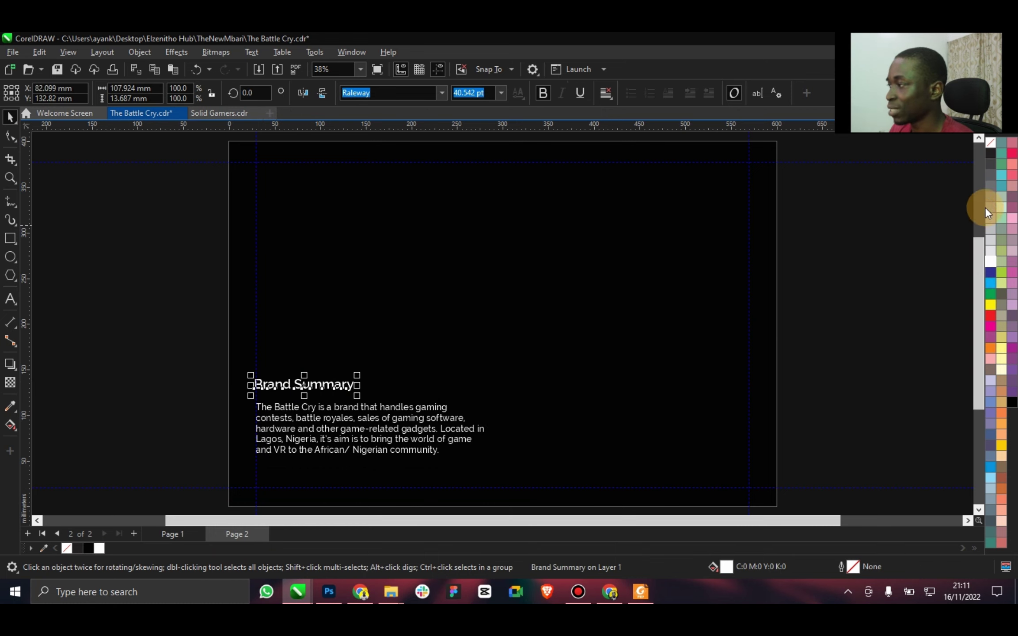
left_click(990, 174)
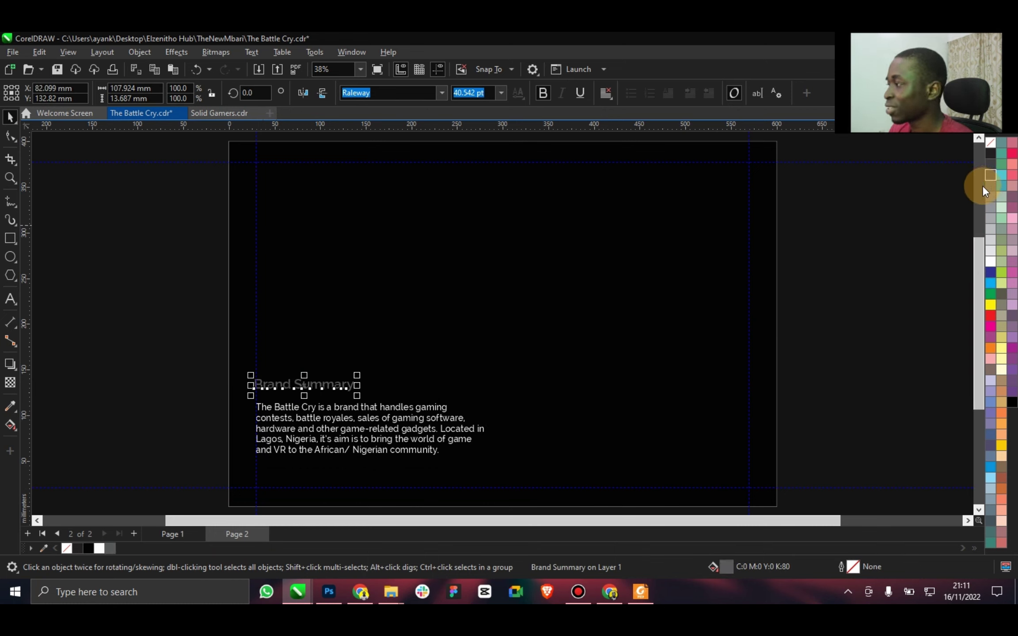
left_click(991, 186)
Apply Full Justify alignment to the brand description paragraph.
left_click(360, 69)
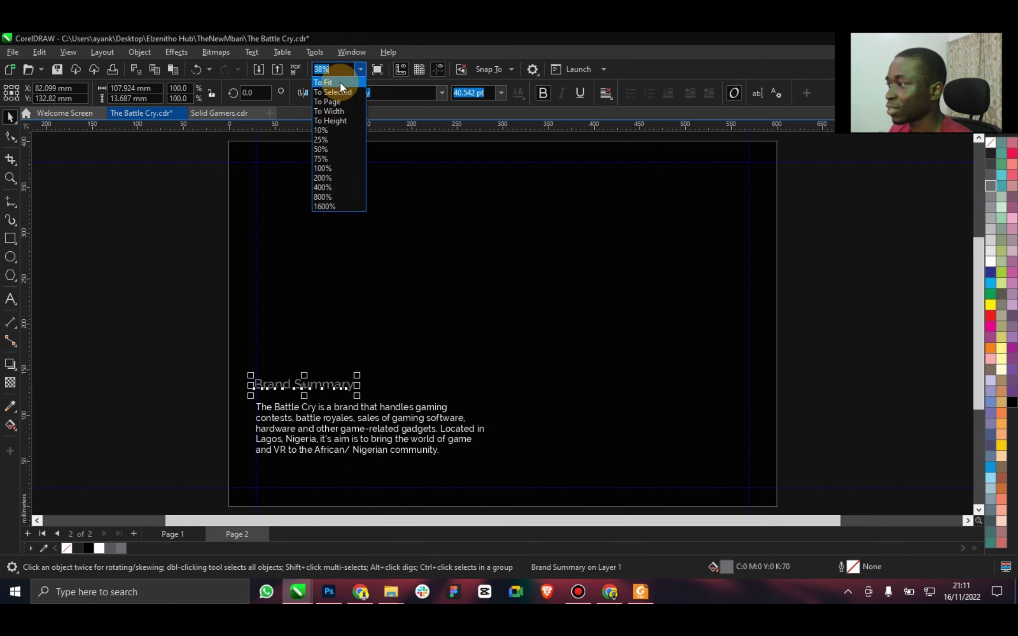
left_click(378, 69)
left_click(386, 447)
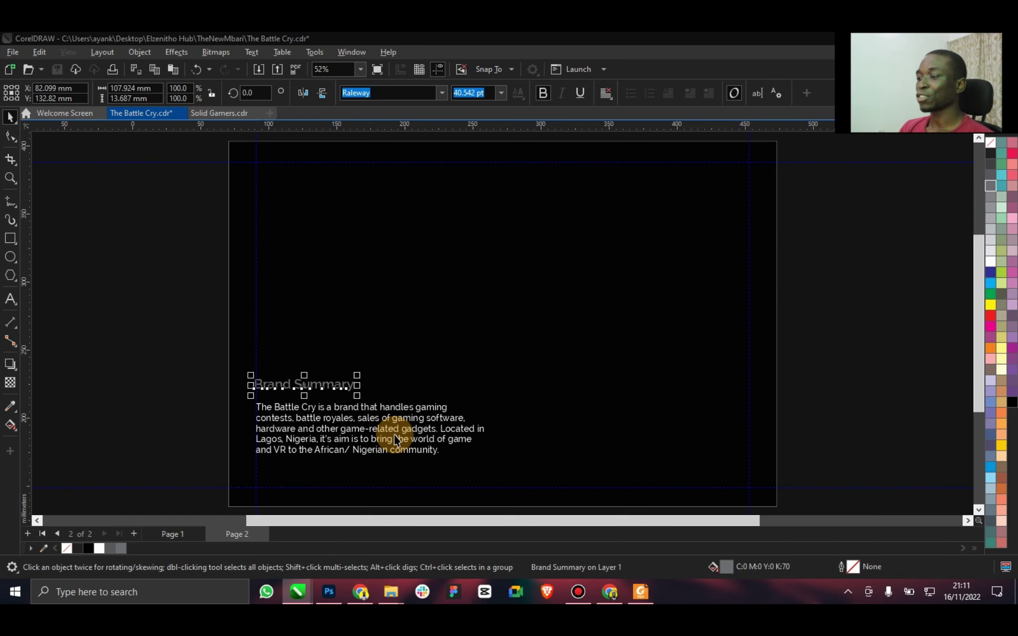
left_click(385, 447)
left_click(608, 90)
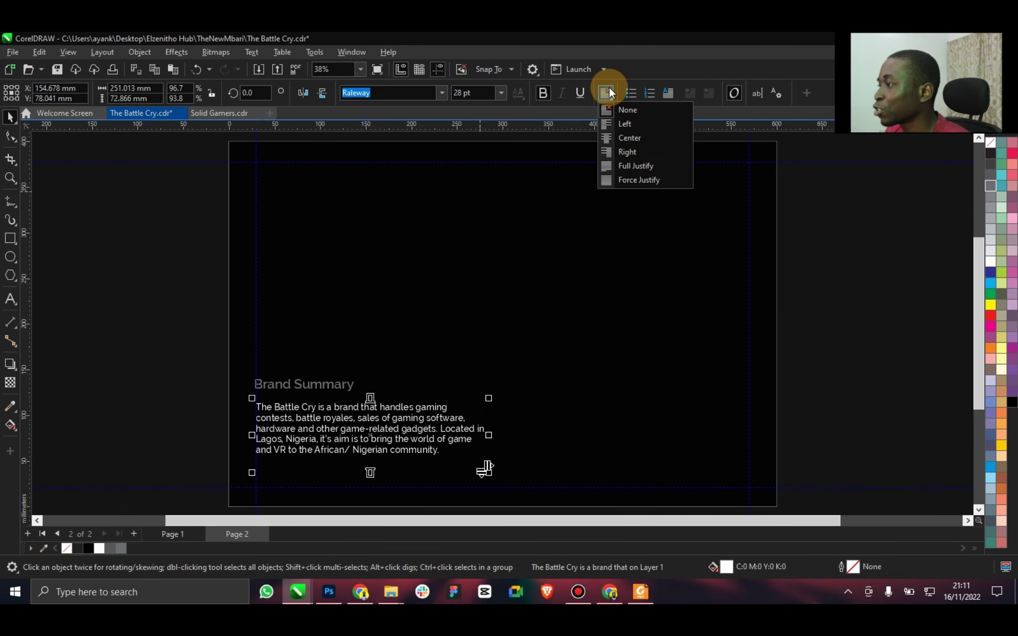
left_click(654, 166)
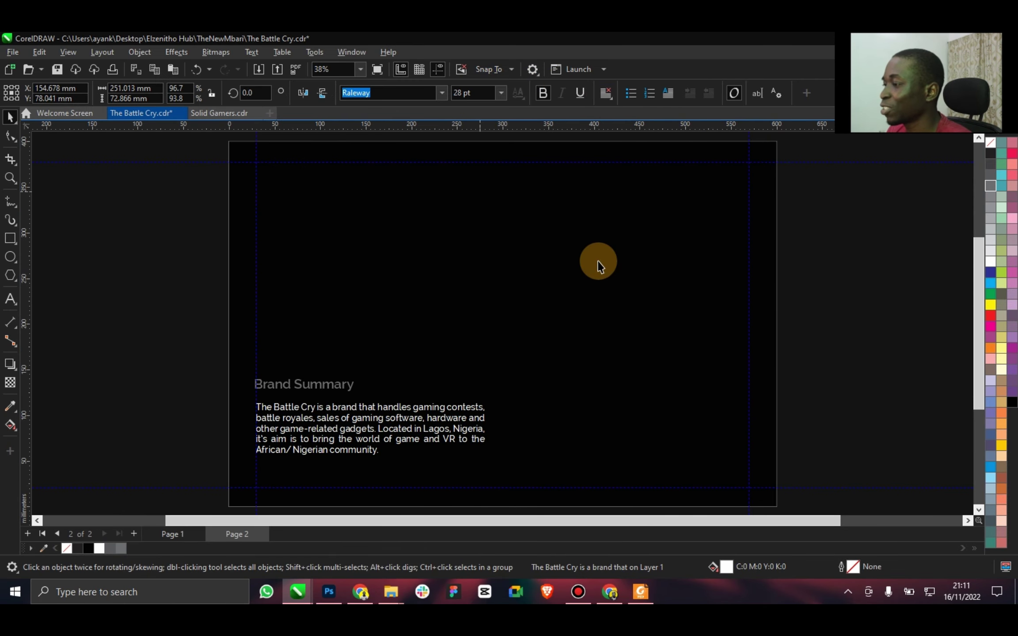
Preview the Brand Summary page and the Moodboard page full screen, and return to editing Page 2.
left_click(361, 70)
left_click(340, 83)
key("F9")
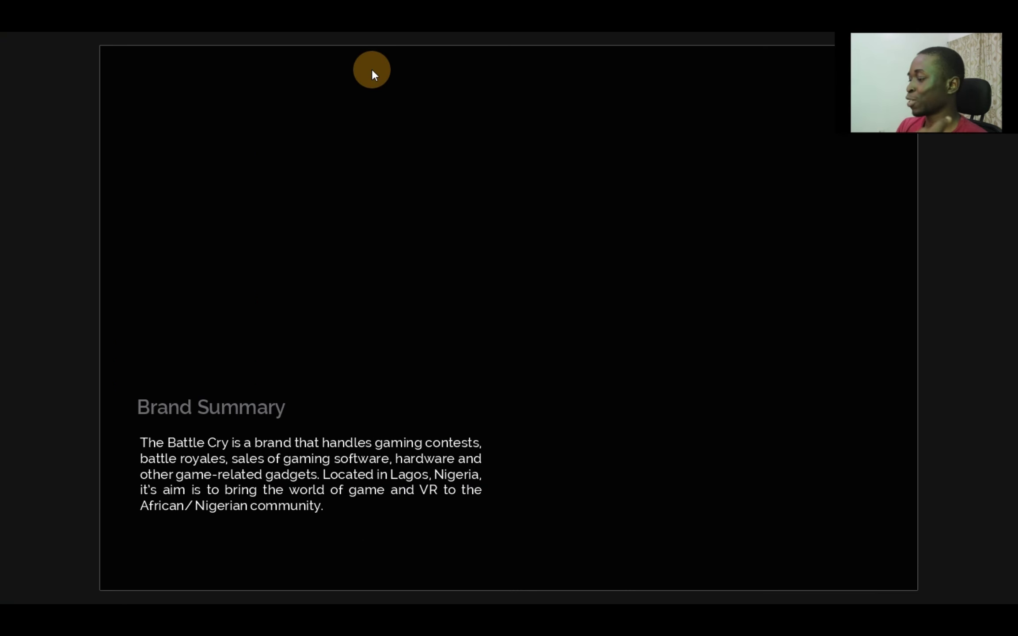
key("Page_Up")
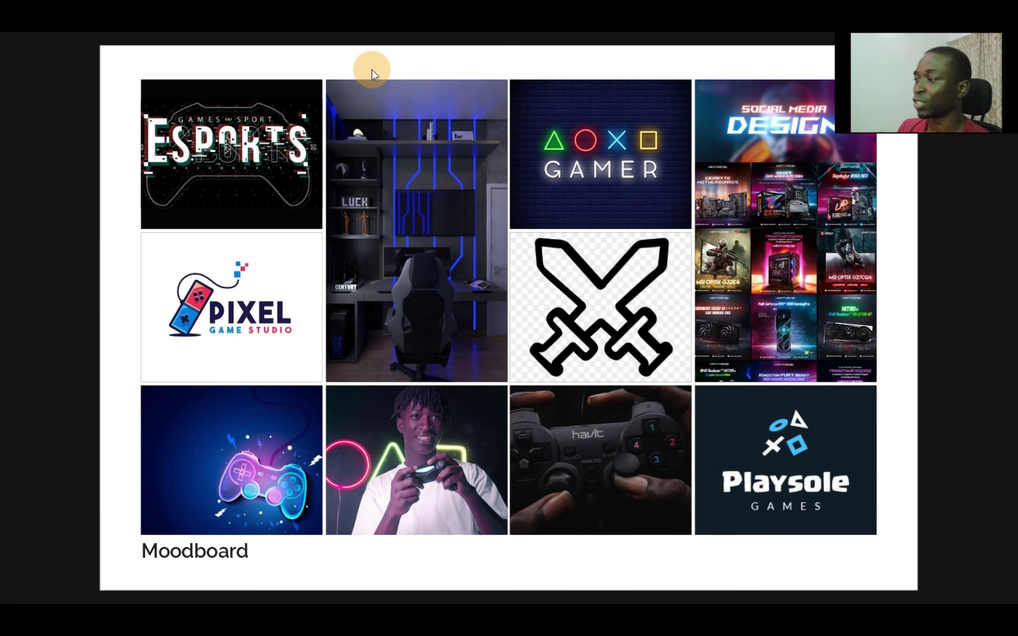
key("Page_Down")
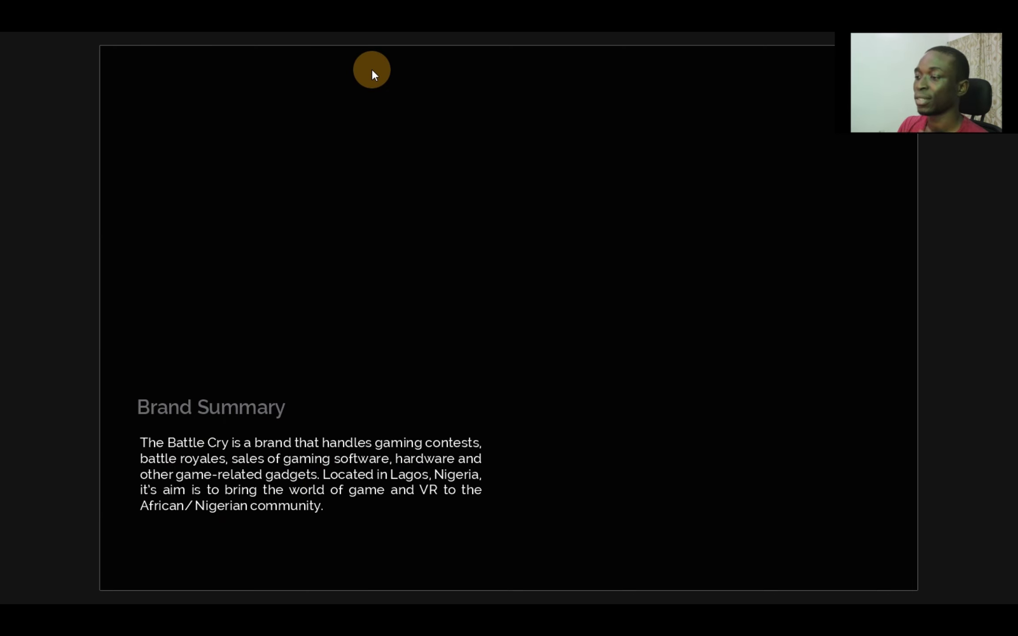
key("Escape")
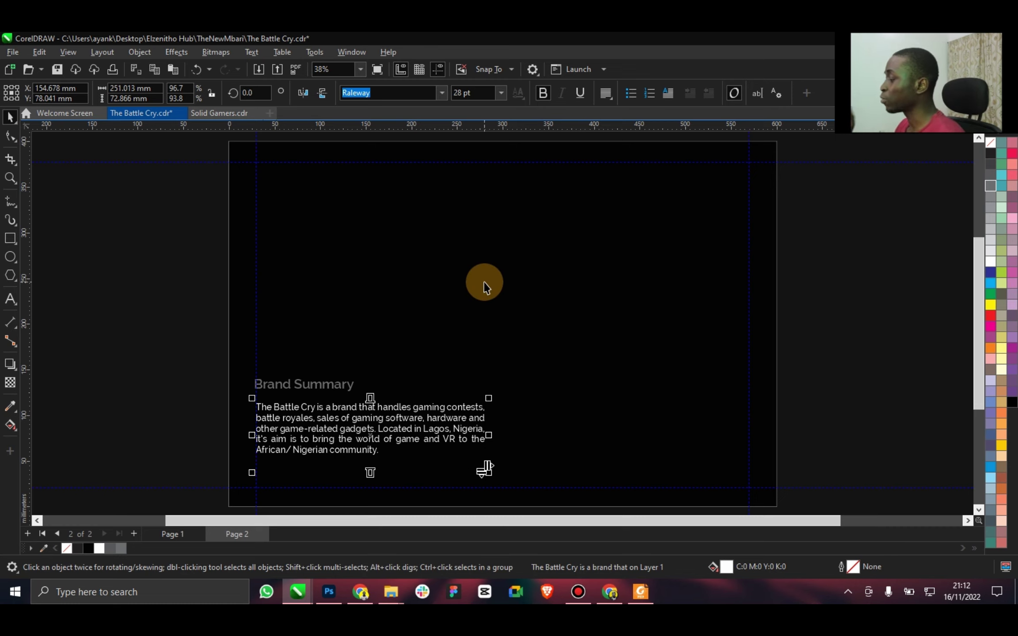
Add Page 3 after Page 2 and create a 600 by 400 mm page-frame rectangle on it without an outline.
left_click(136, 533)
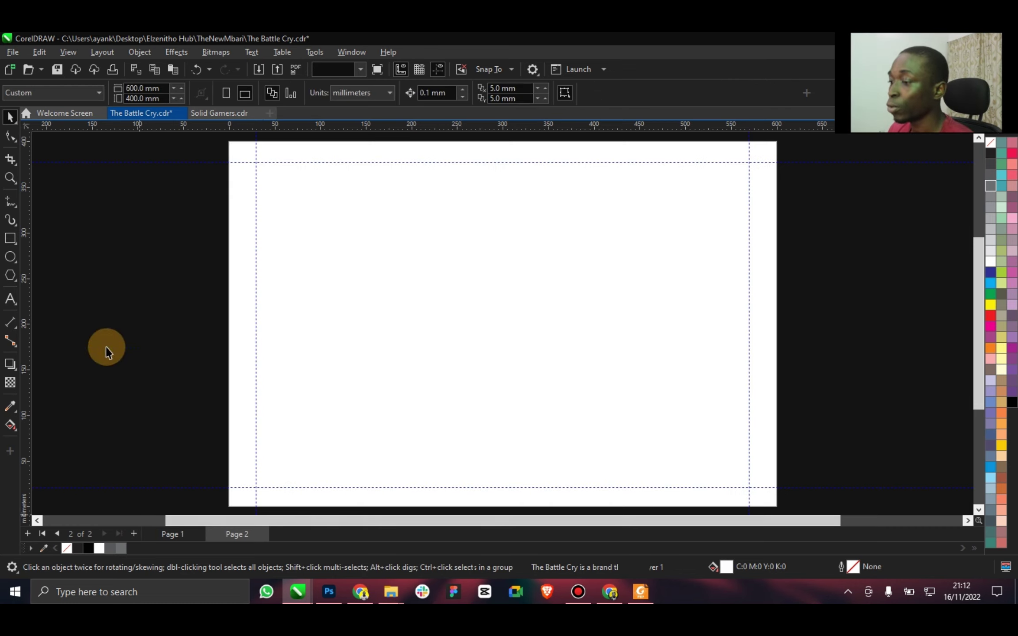
double_click(10, 238)
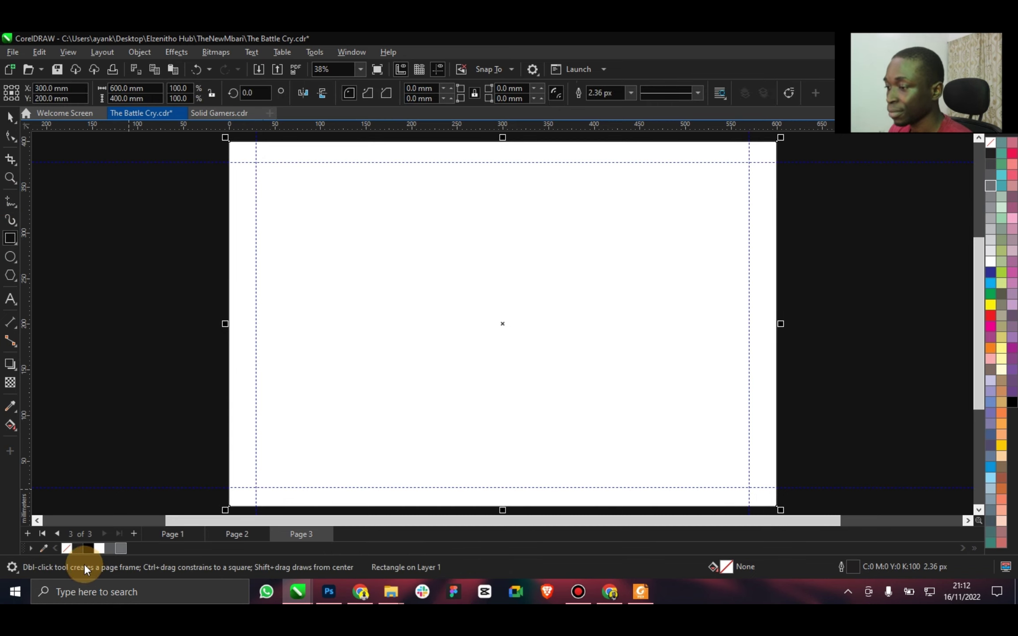
right_click(67, 548)
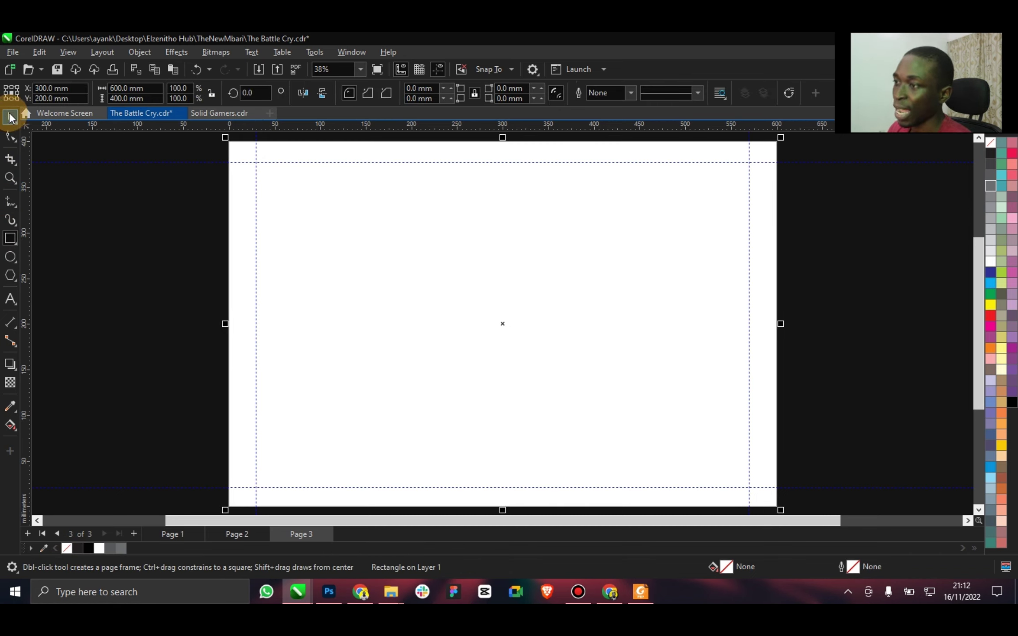
left_click(10, 117)
left_click(107, 230)
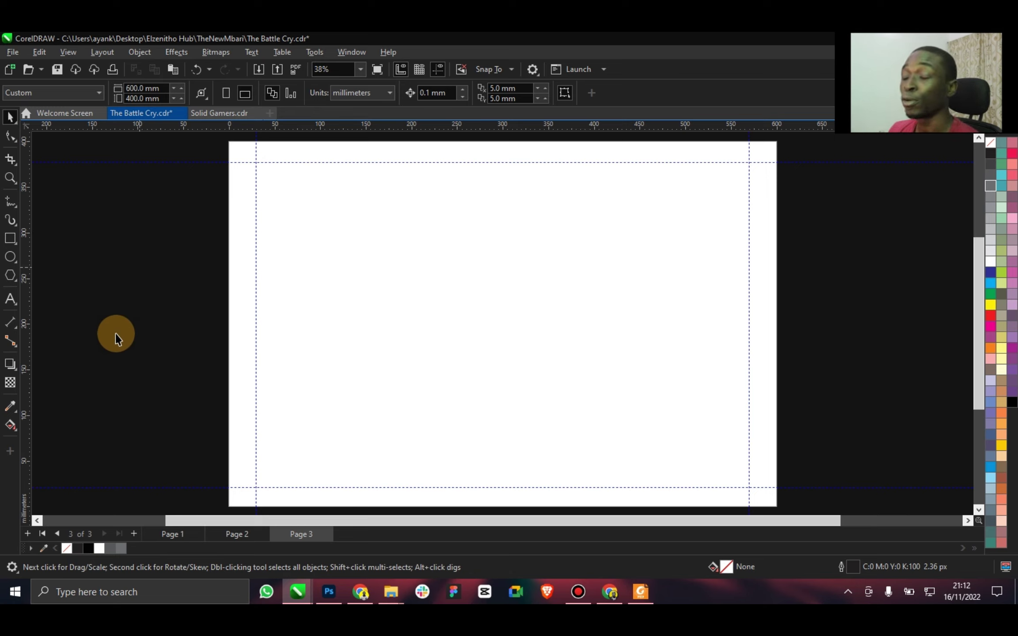
Add the text "THE BATTLE CRY" on two lines near the middle of Page 3.
left_click(10, 300)
left_click(429, 295)
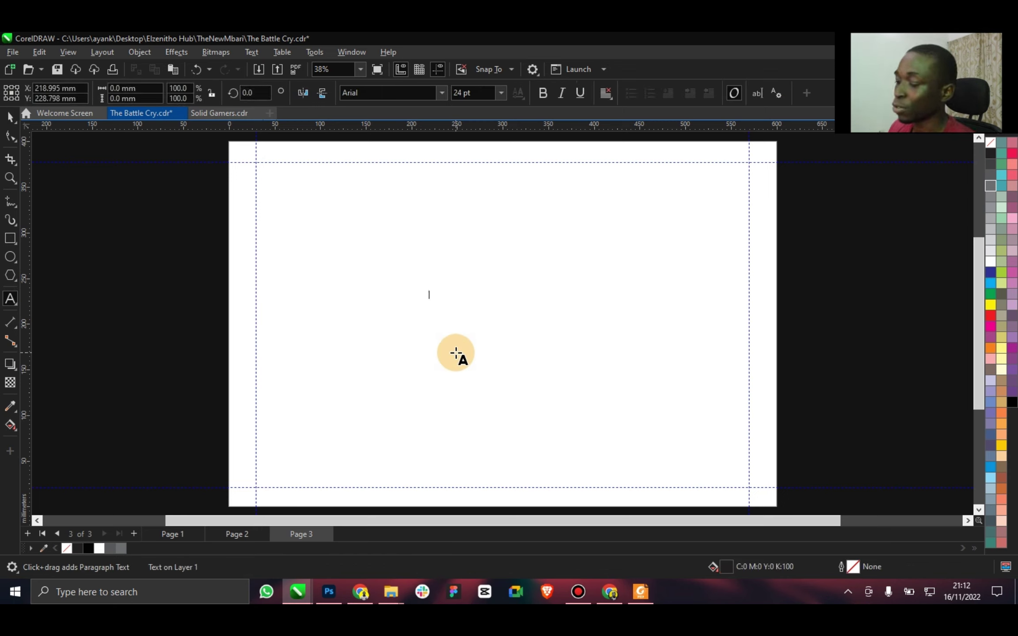
type("THE")
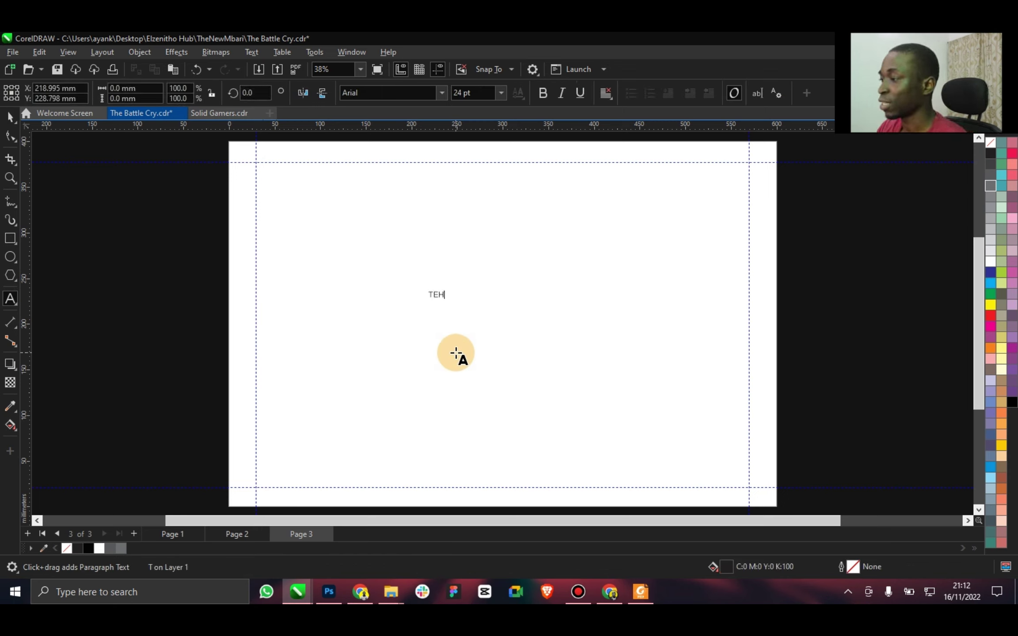
key("BackSpace")
key("BackSpace")
type("HE ")
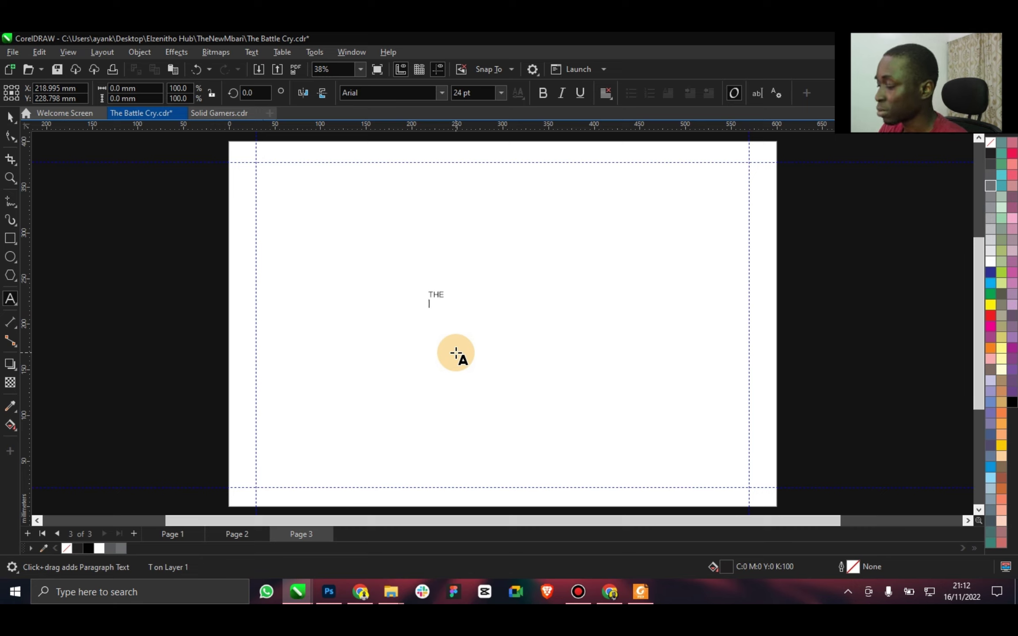
type("BRAND")
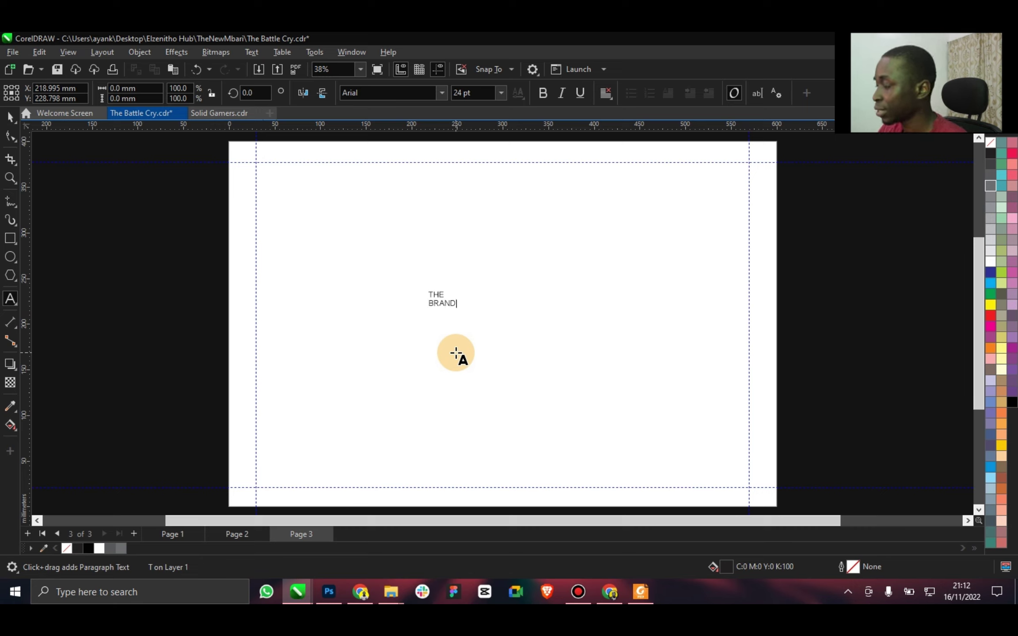
key("BackSpace")
key("BackSpace")
key("BackSpace")
key("BackSpace")
type("A")
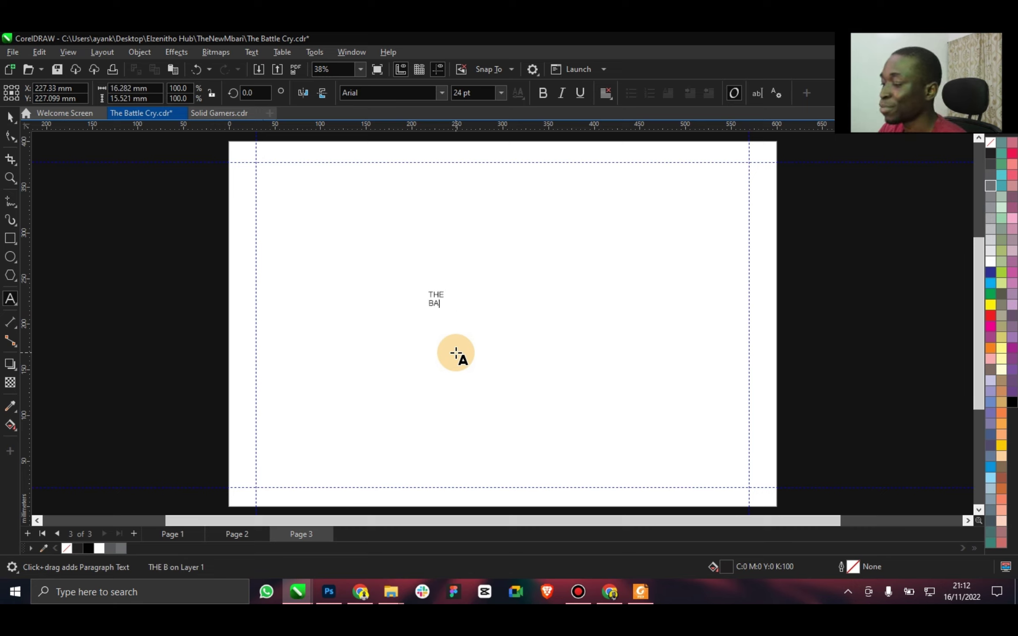
type("TTLE CRY")
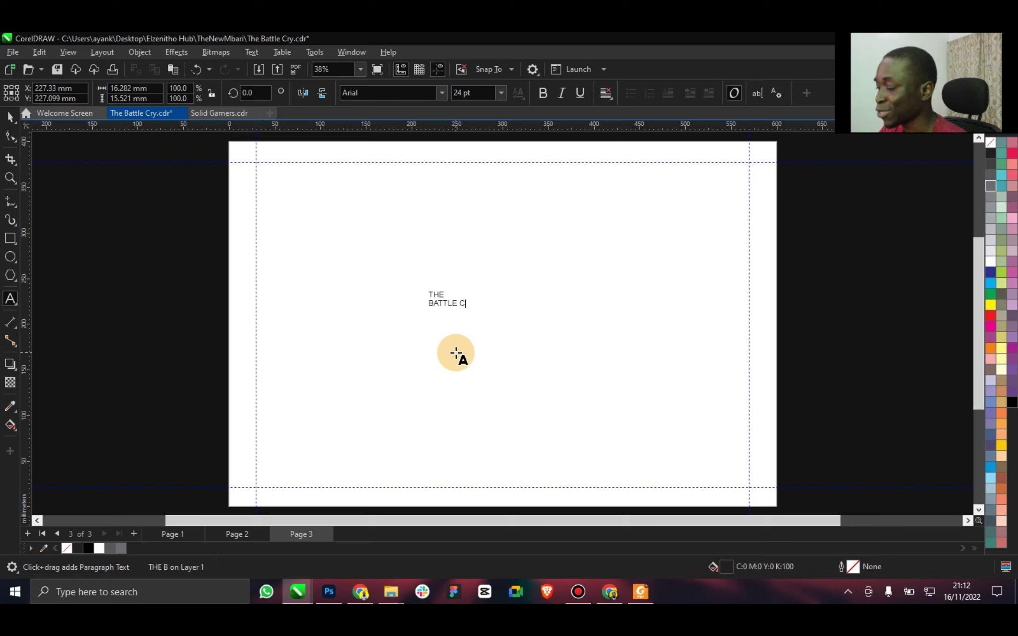
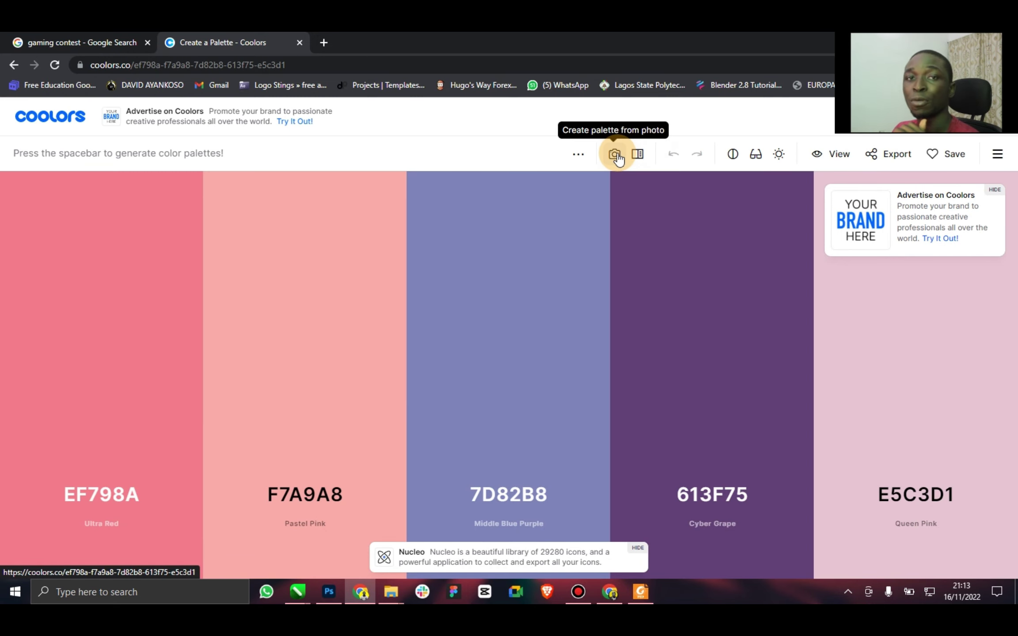
In Coolors, create a palette from a photo using the red and black Valorant characters image from Downloads.
left_click(616, 155)
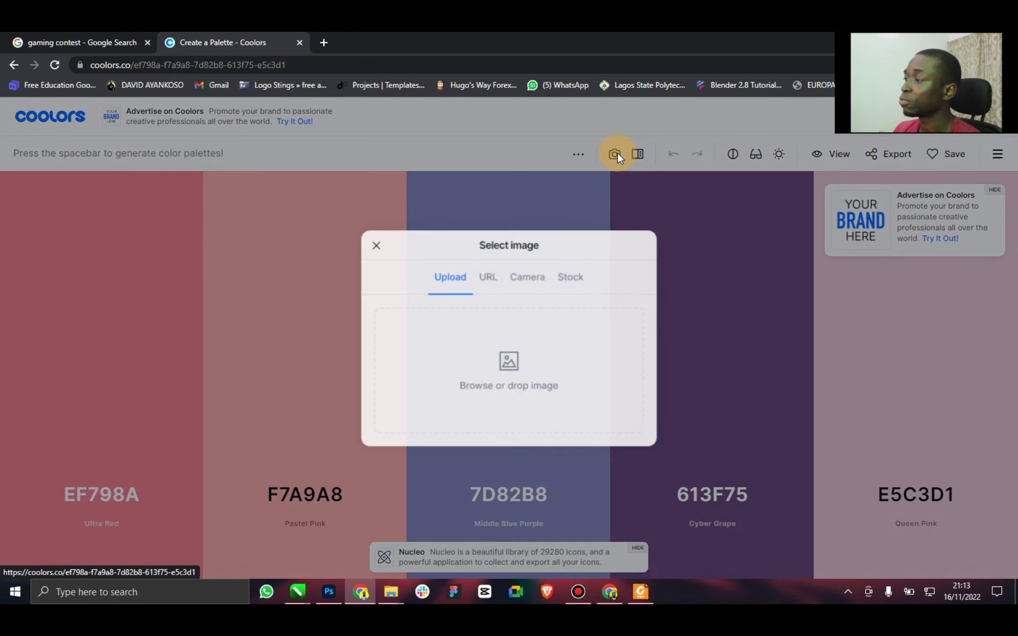
left_click(509, 364)
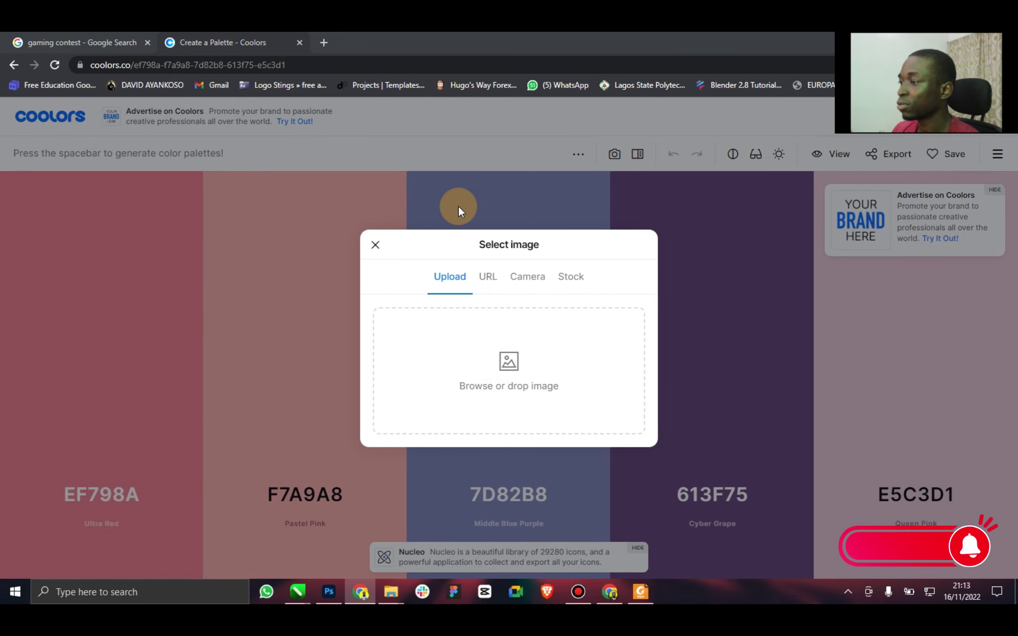
left_click(53, 233)
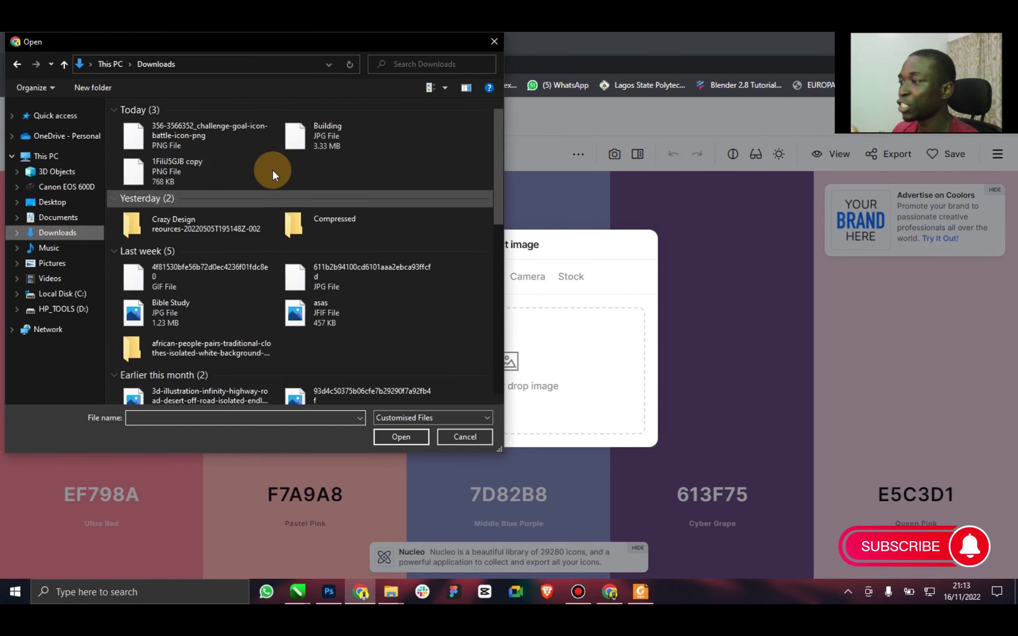
left_click(168, 201)
left_click(407, 435)
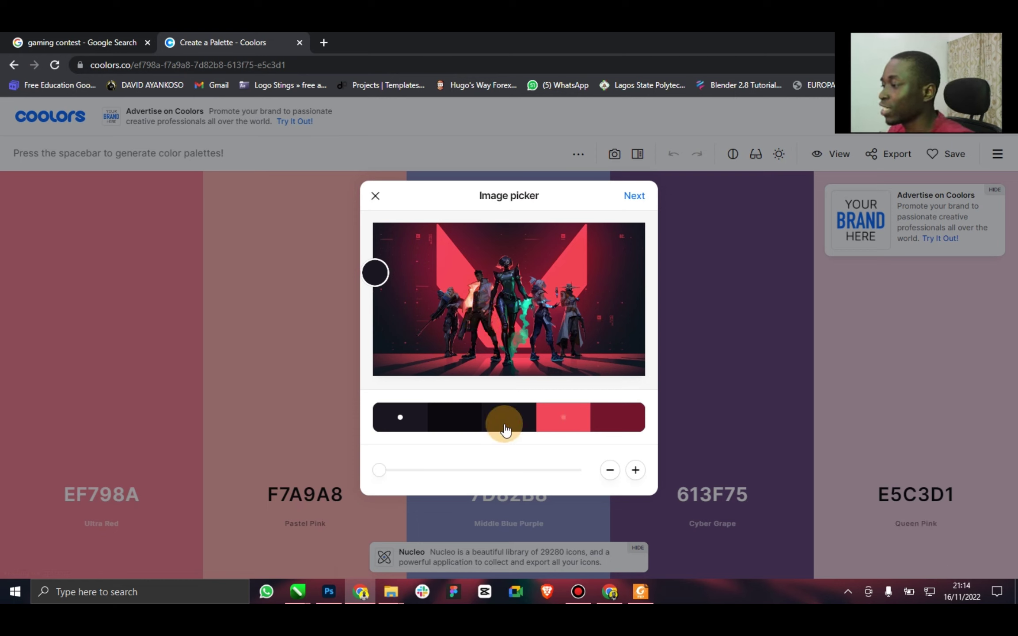
left_click(622, 472)
left_click(636, 472)
left_click(636, 474)
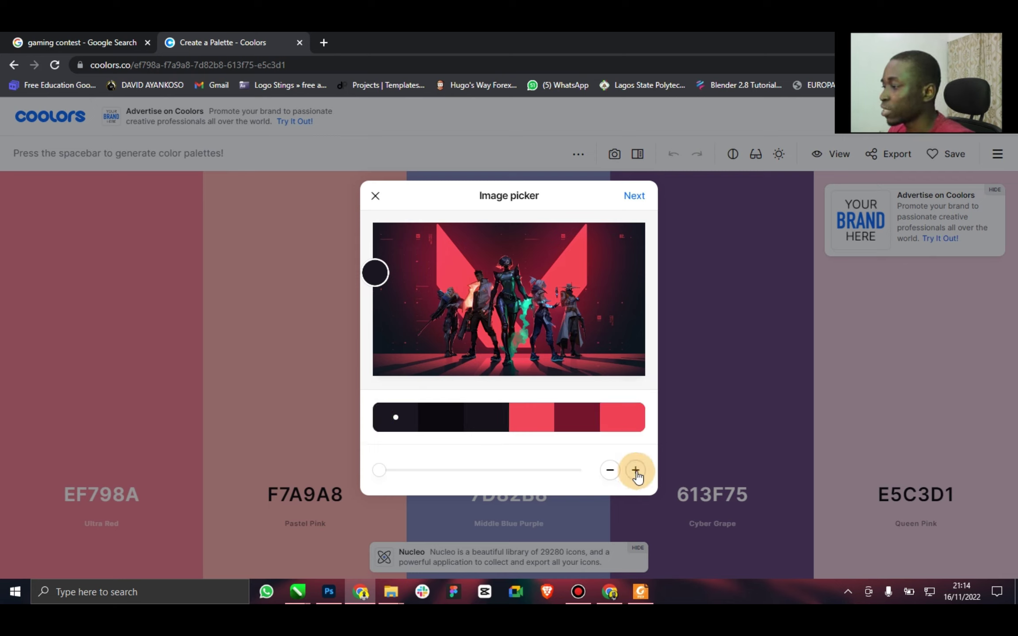
left_click(609, 470)
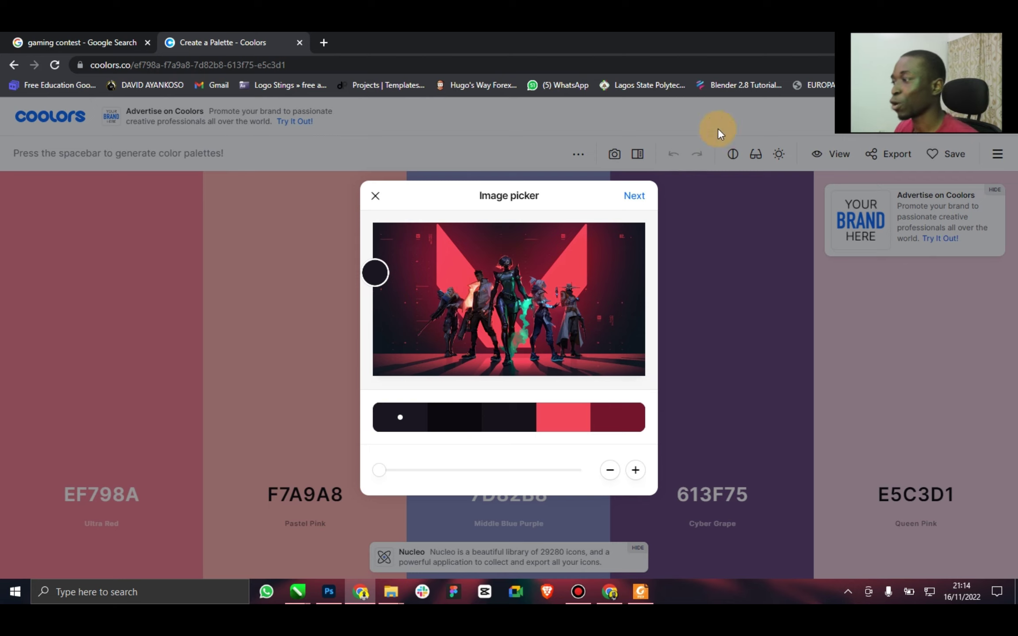
Export the five-colour image palette as a PDF titled "The Battle Cry" and close the Coolors page.
left_click(633, 196)
left_click(635, 273)
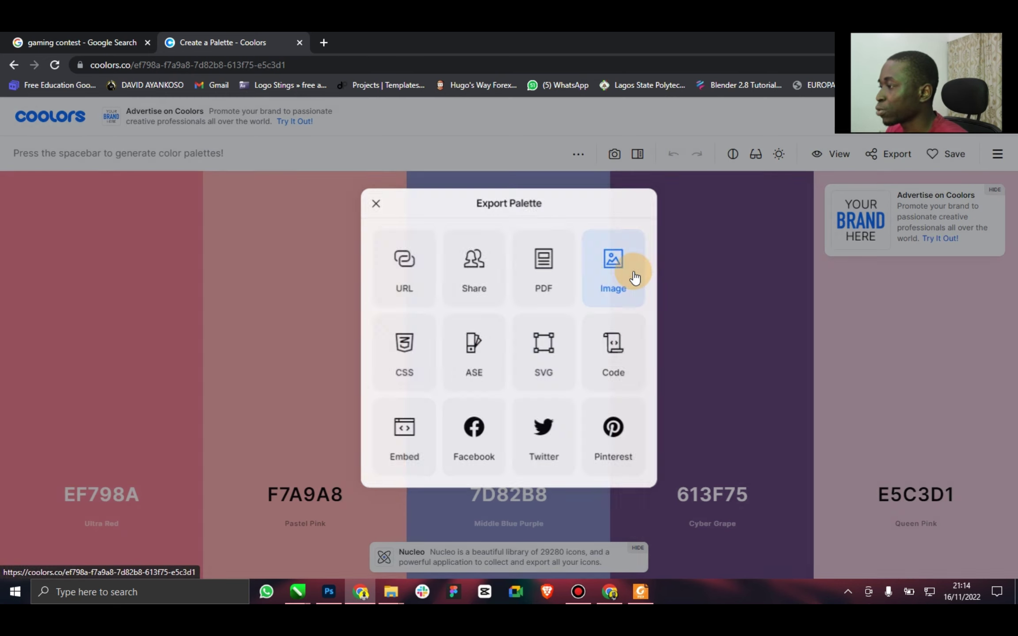
left_click(549, 302)
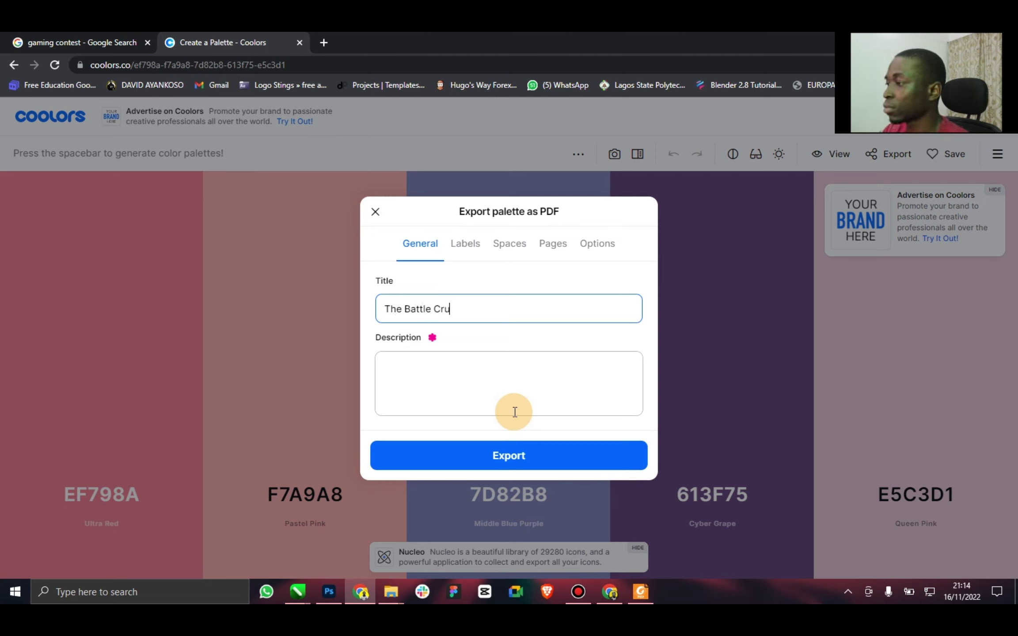
left_click(489, 455)
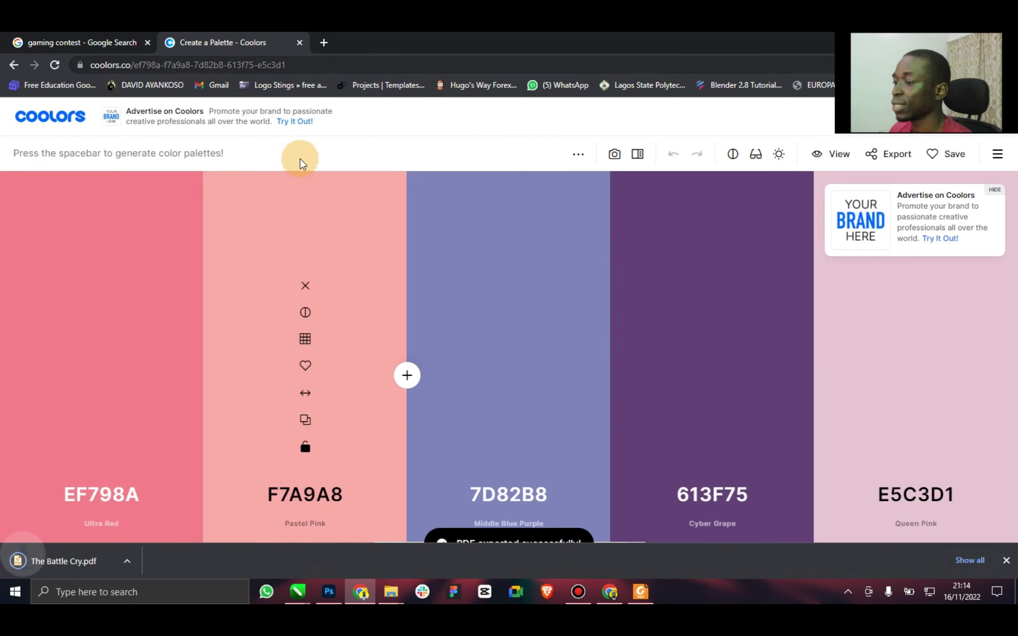
left_click(301, 42)
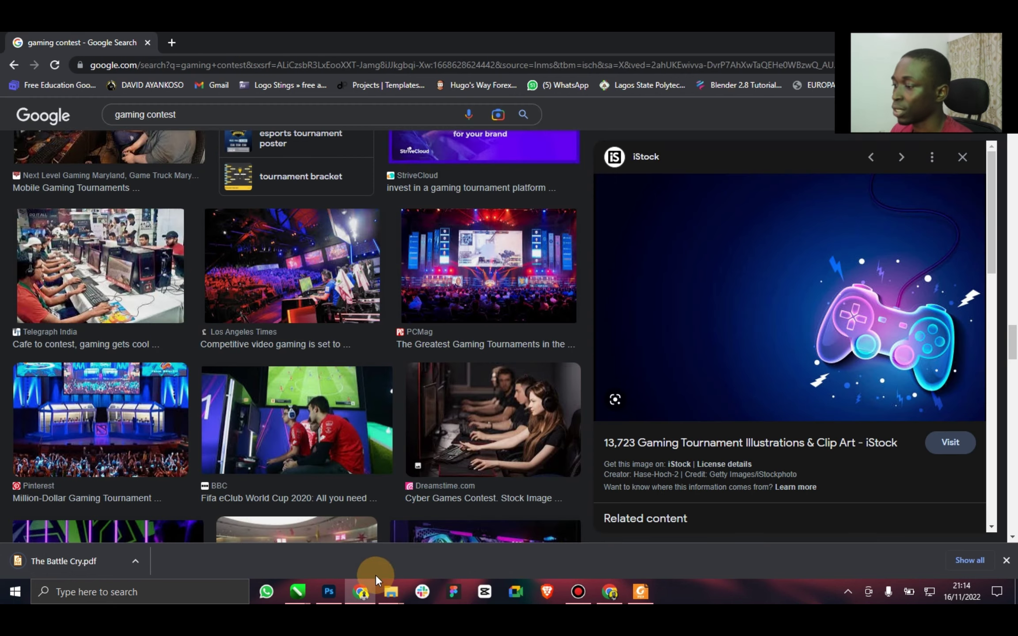
Import The Battle Cry PDF from Downloads into the CorelDRAW document with text as curves, and place it outside Page 3, beside the page.
mouse_move(391, 590)
left_click(408, 548)
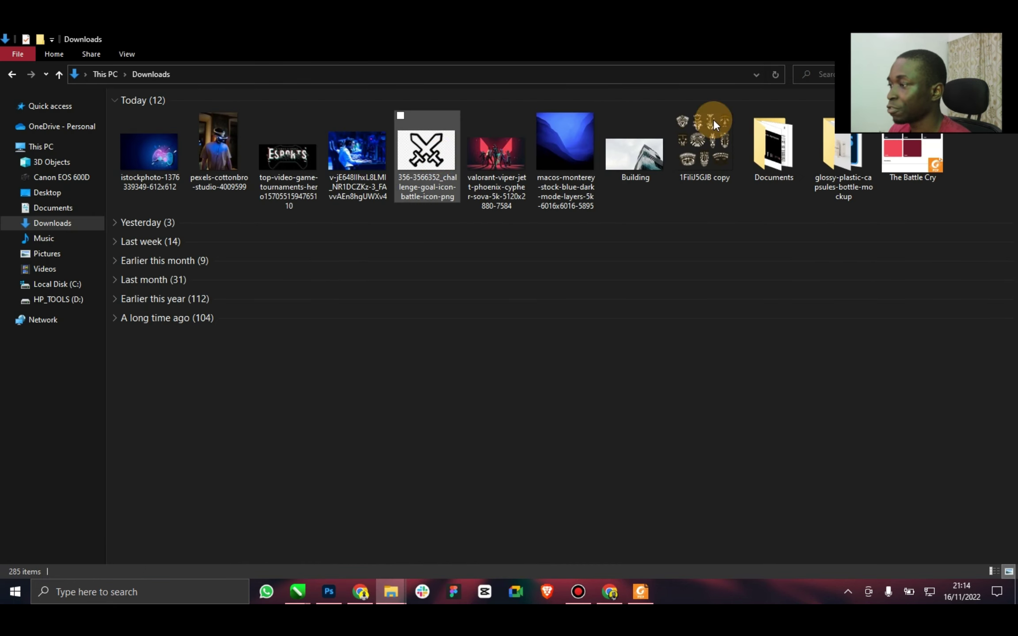
left_click(909, 172)
left_click_drag(909, 172, 194, 415)
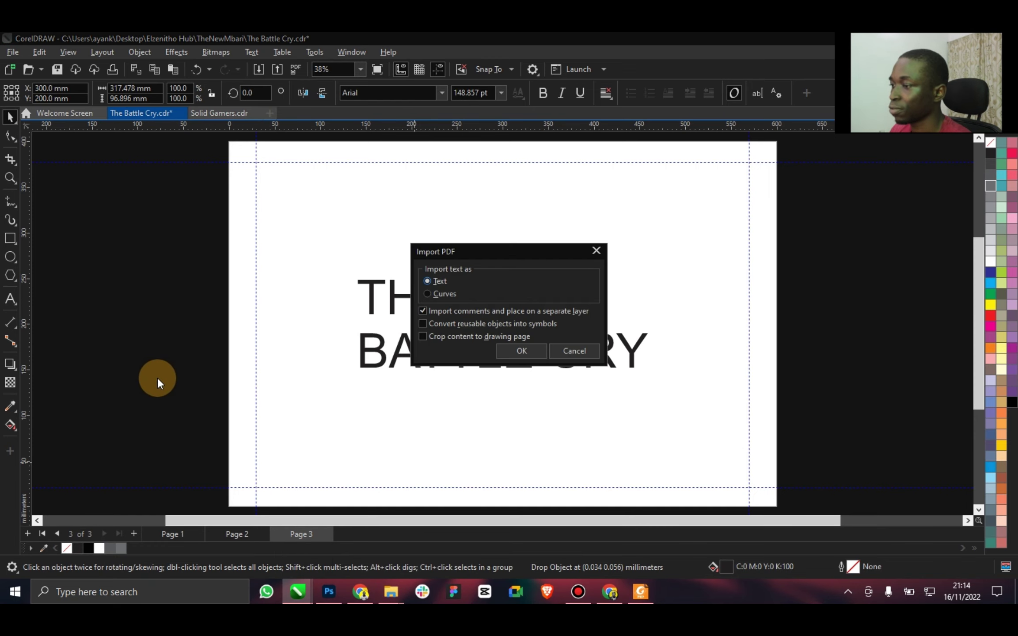
left_click(454, 293)
left_click(521, 351)
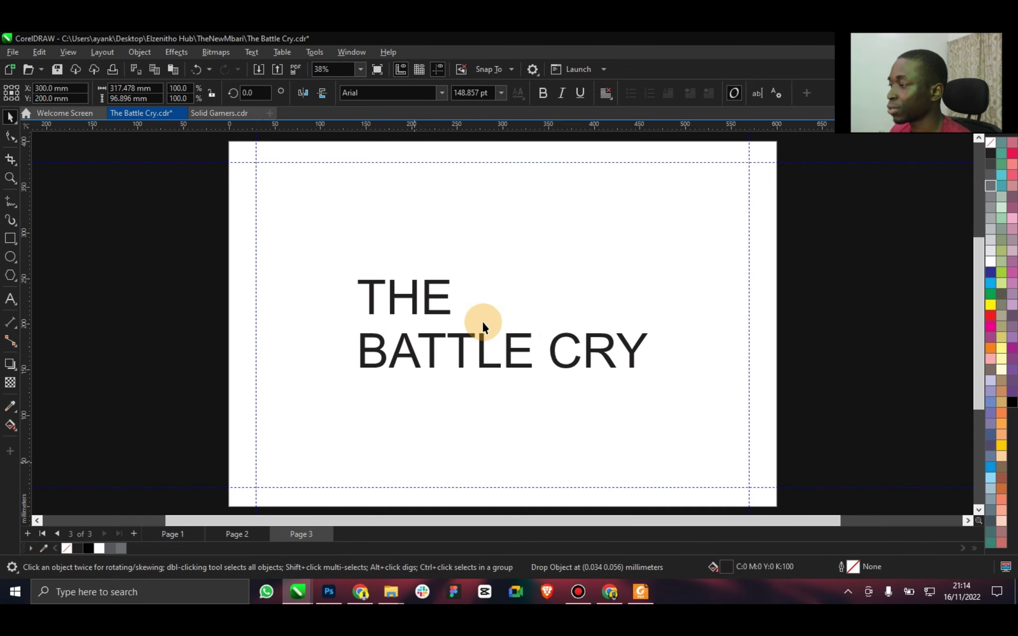
left_click_drag(172, 314, 545, 300)
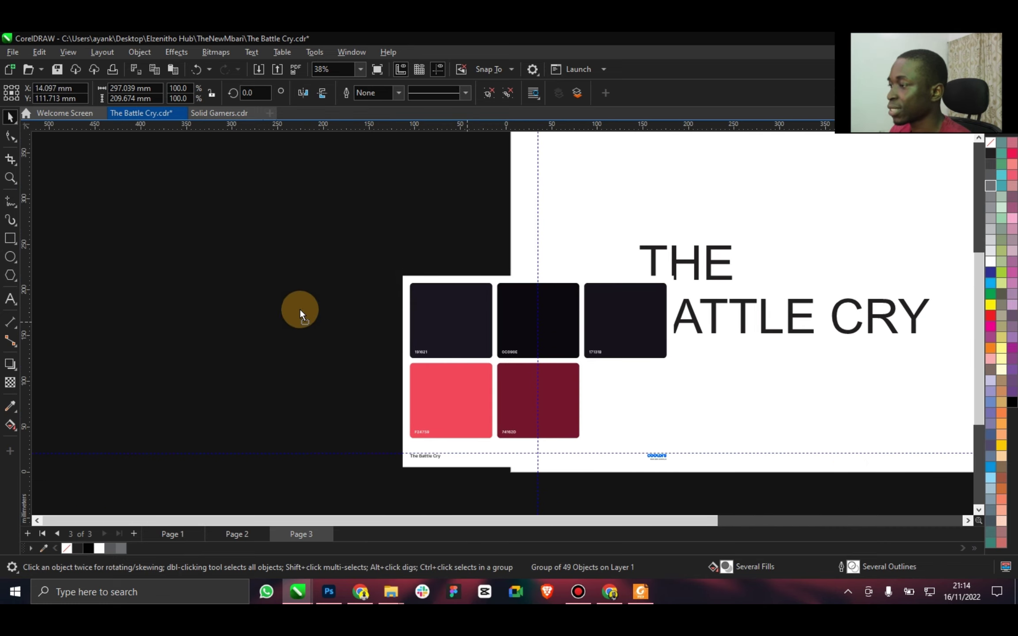
left_click_drag(459, 339, 231, 321)
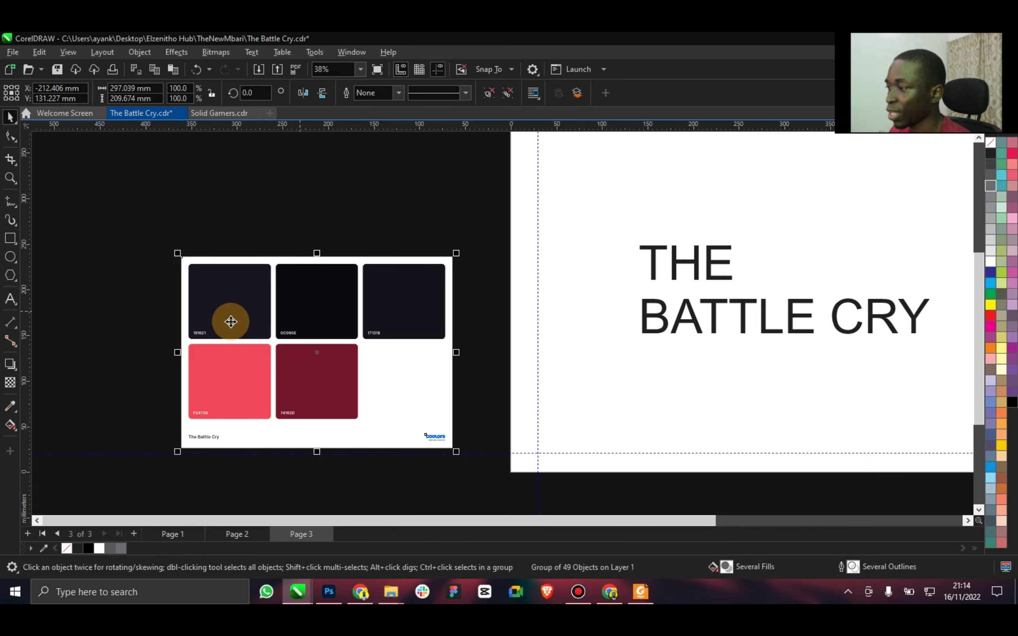
Sample the three dark swatches, the coral red and the dark maroon from the imported sheet into the document palette.
left_click(43, 548)
left_click(250, 296)
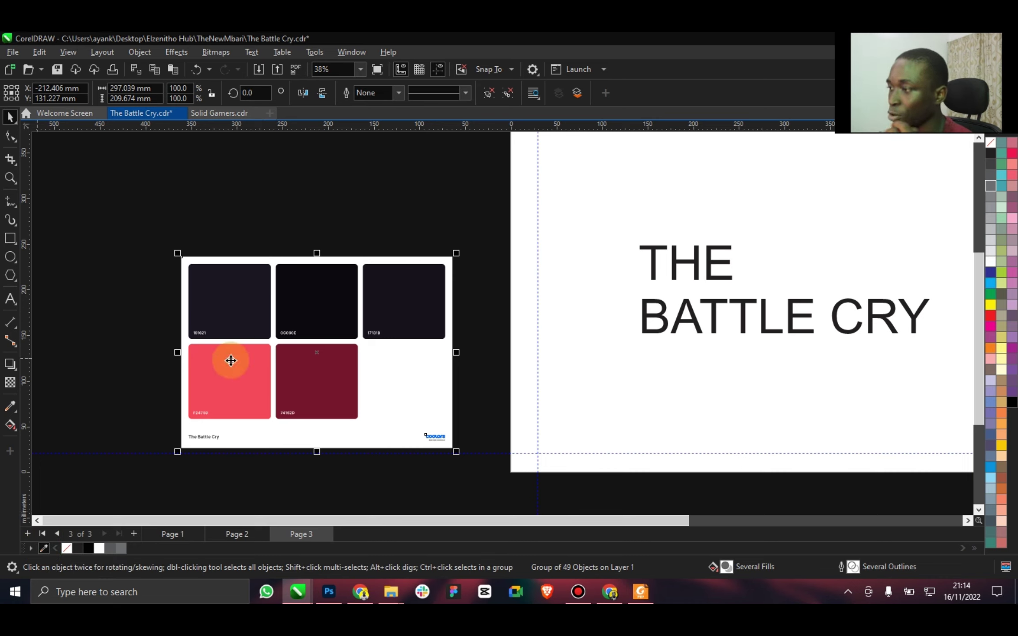
left_click(43, 548)
left_click(334, 290)
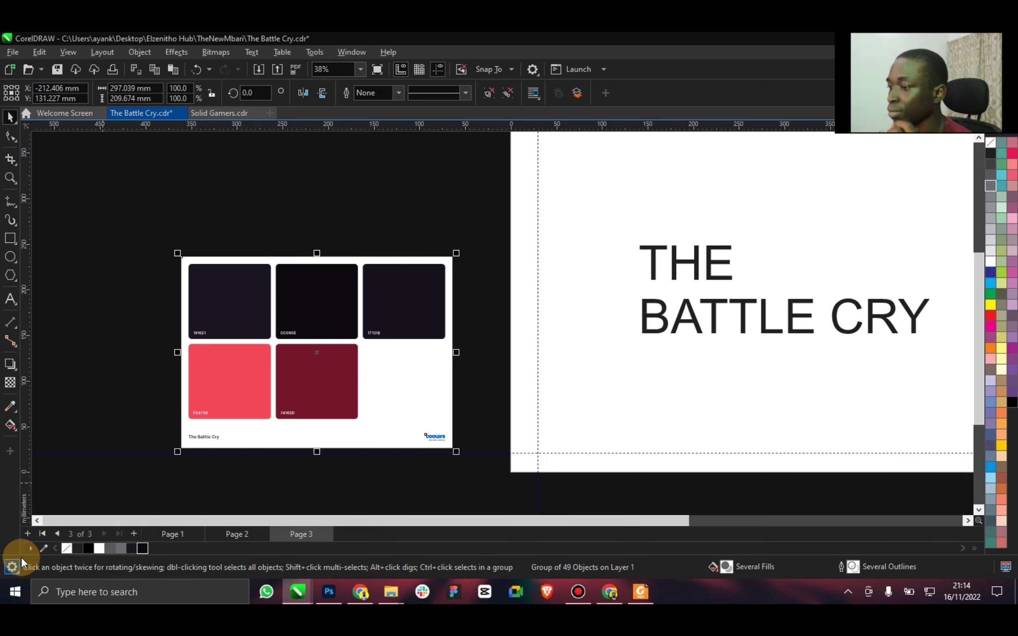
left_click(43, 548)
left_click(406, 285)
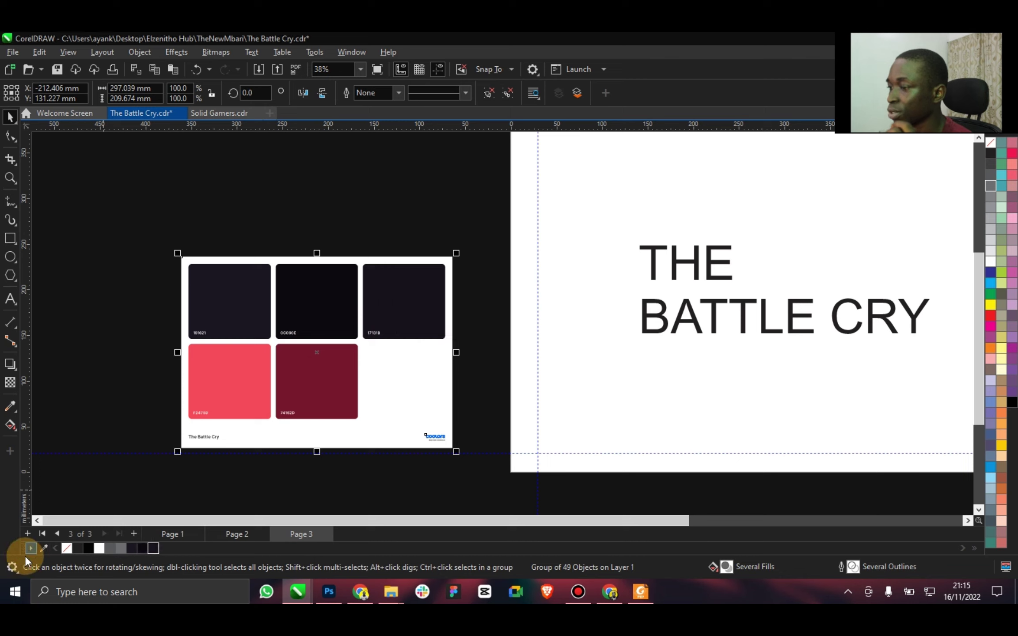
left_click(43, 548)
left_click(209, 382)
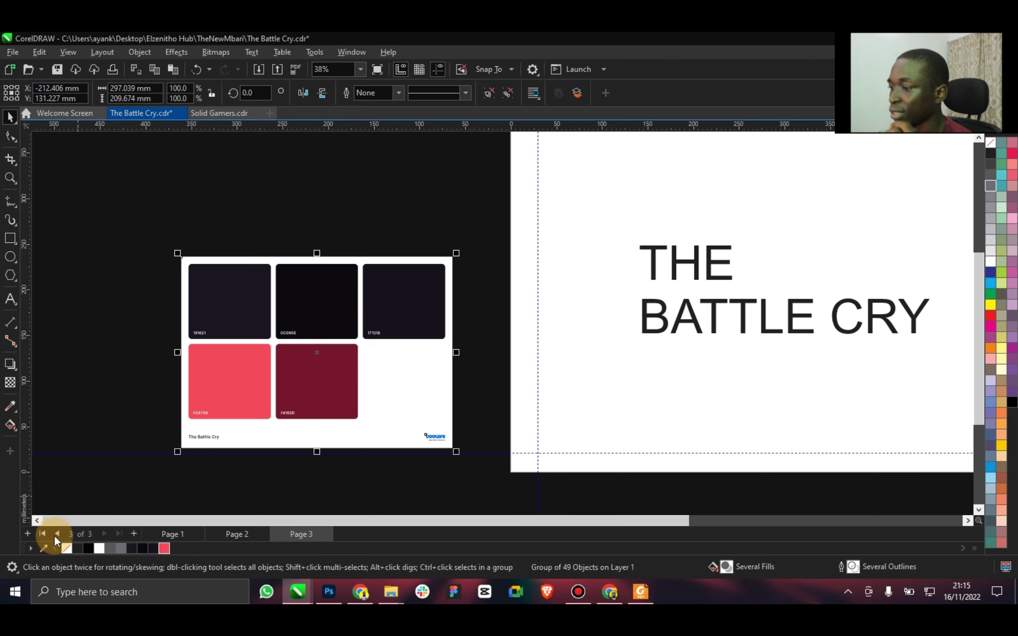
left_click(43, 548)
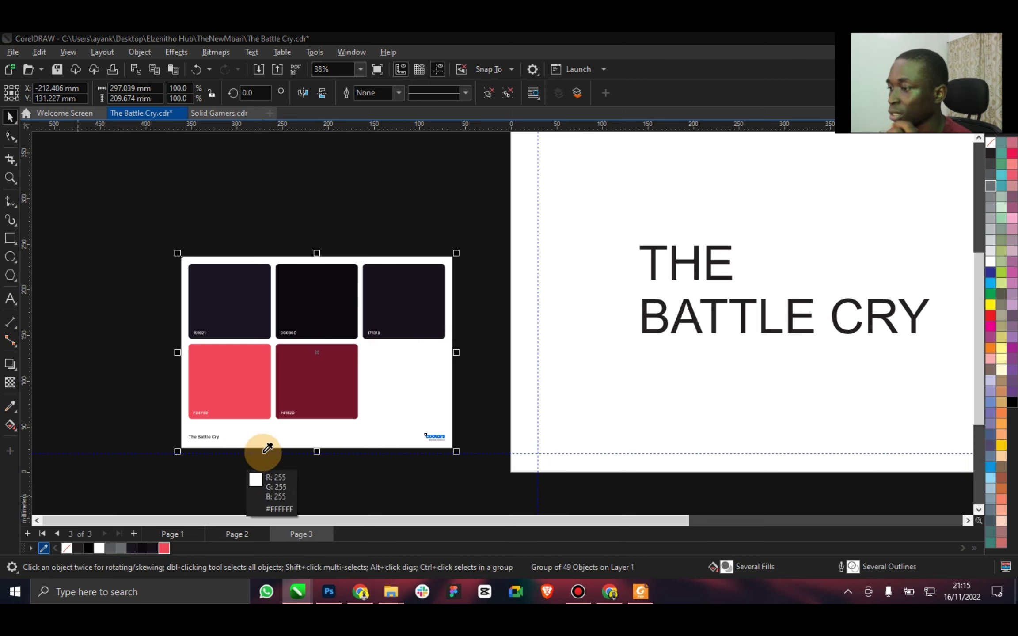
left_click(313, 393)
Delete the imported colour palette sheet beside Page 3 and fit the whole page in view.
scroll(331, 340, "right", 2)
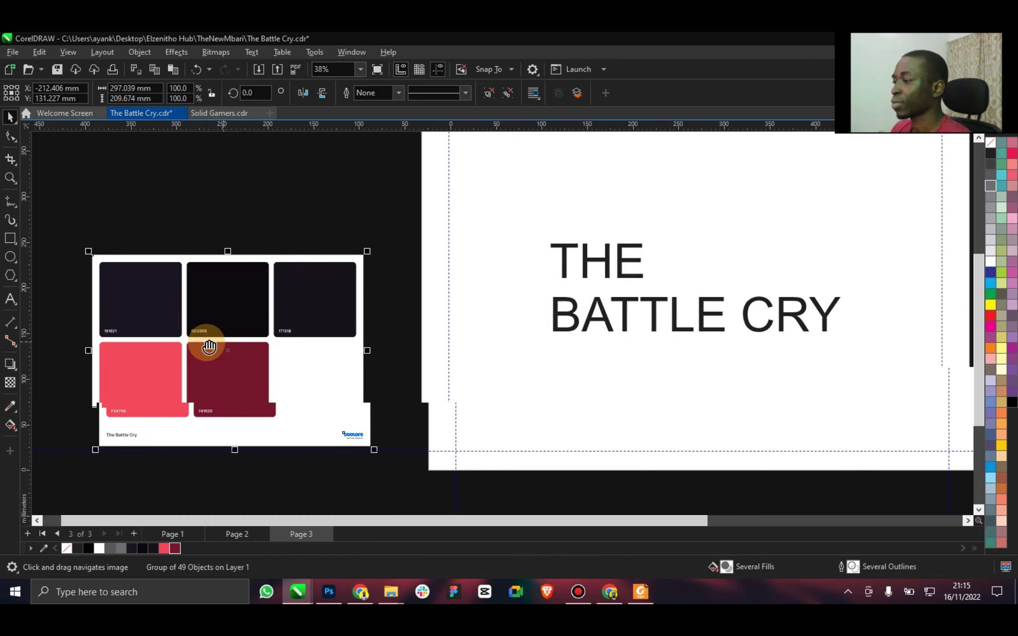
scroll(279, 331, "down", 1)
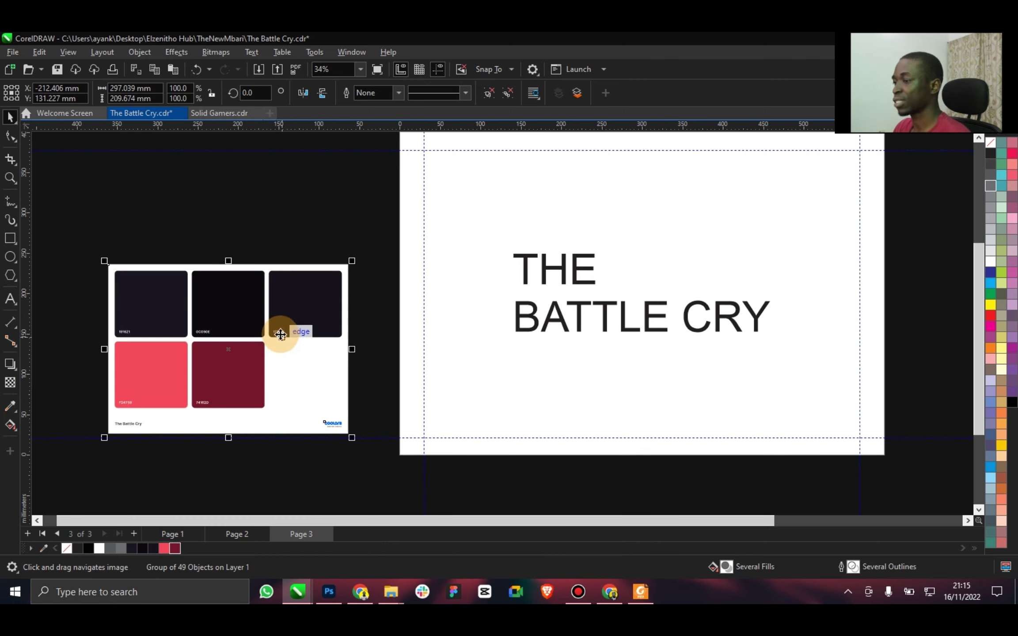
key("Delete")
left_click(351, 79)
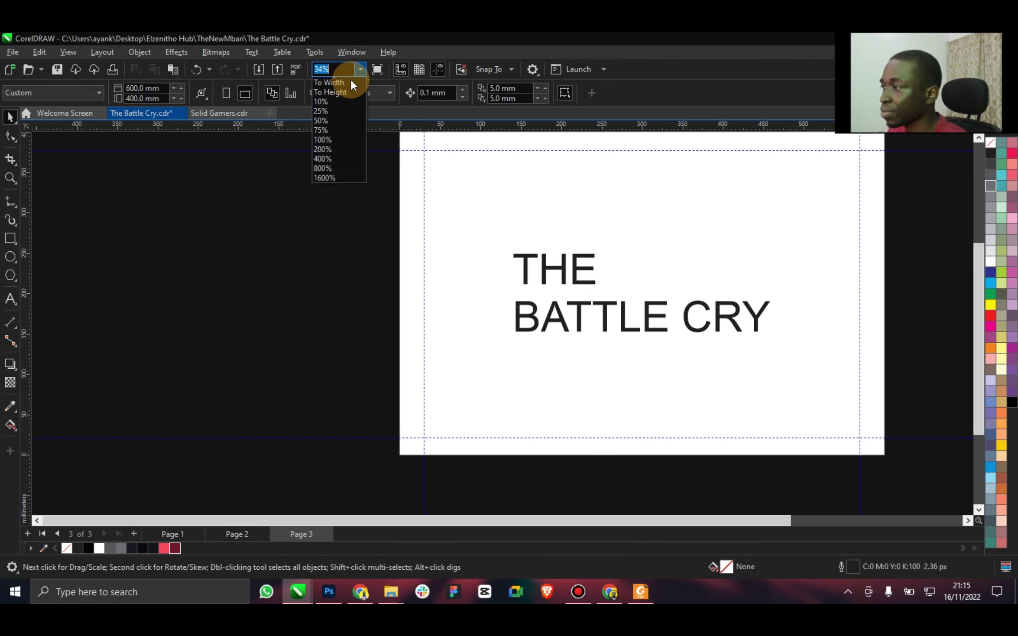
left_click(349, 83)
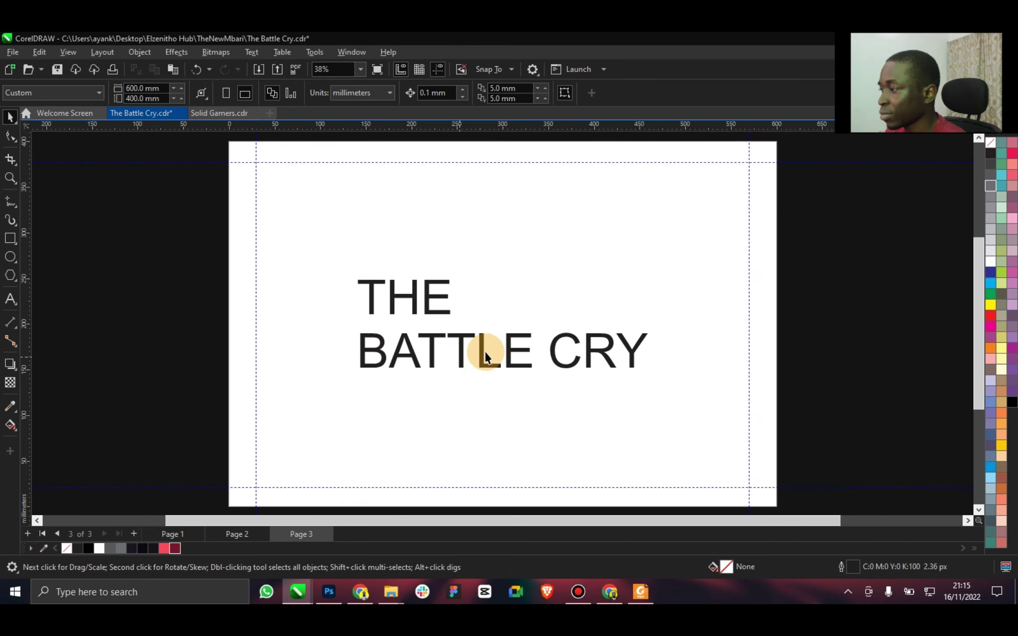
Copy the crossed-swords bitmap out of its Moodboard frame on Page 1 and paste it onto Page 3.
left_click(472, 358)
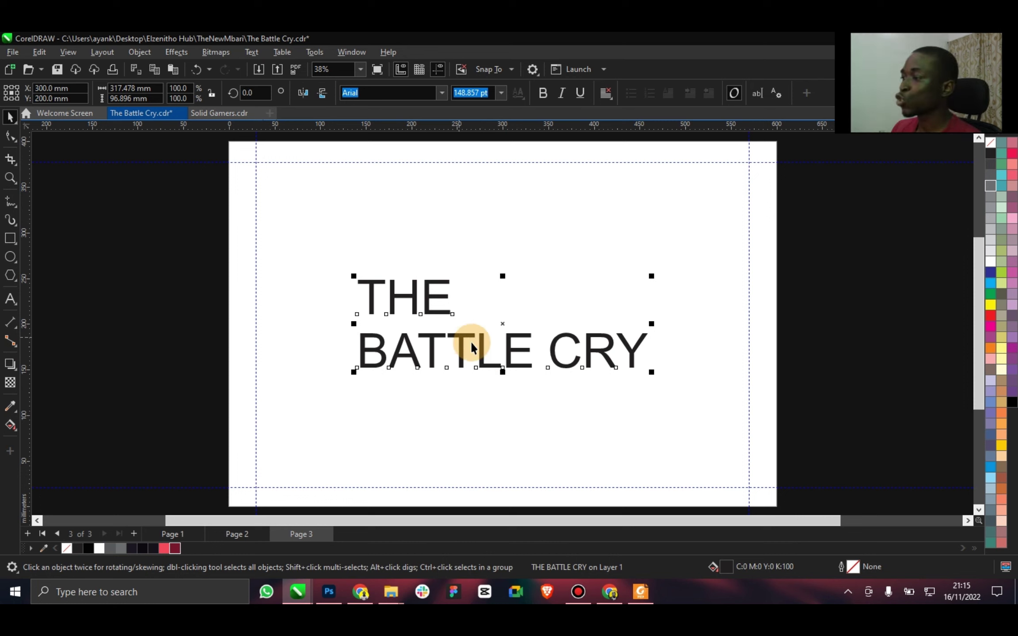
left_click(189, 533)
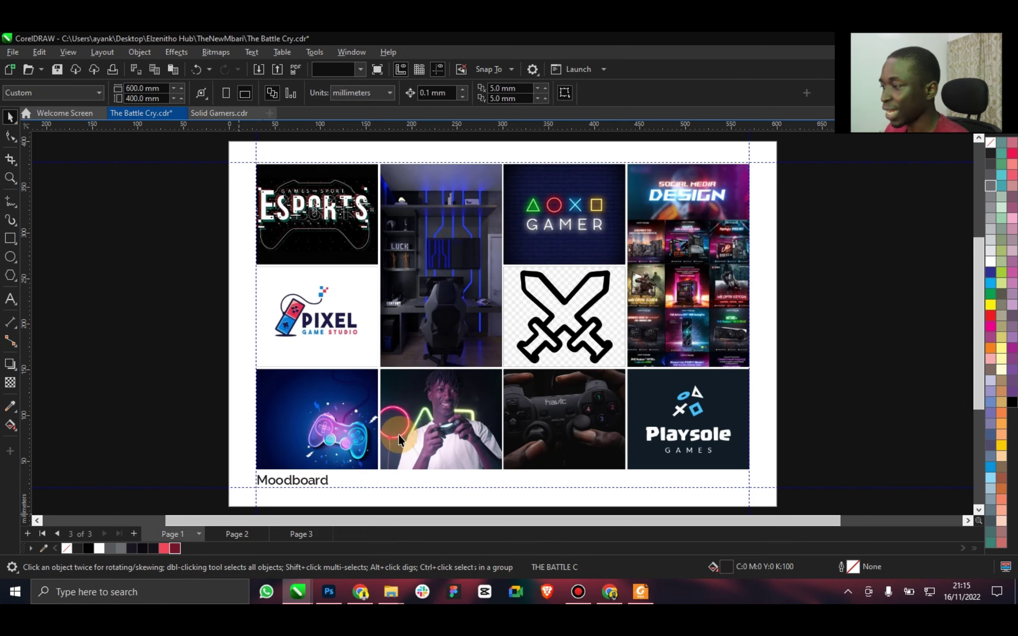
left_click(535, 349)
double_click(534, 354)
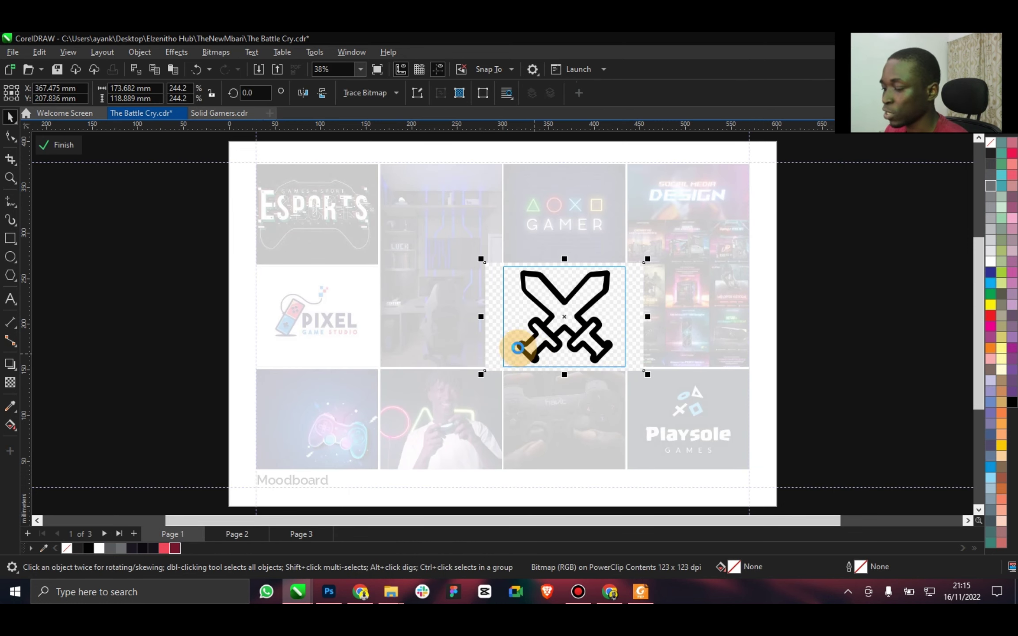
left_click(59, 144)
left_click(281, 530)
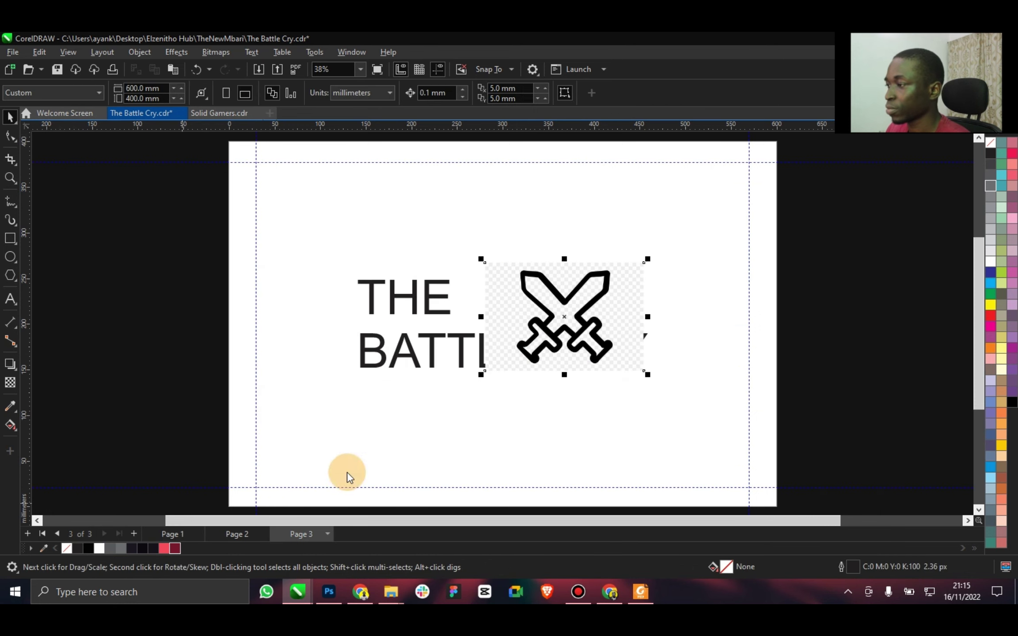
Scale down the crossed-swords bitmap and place it beside THE BATTLE CRY text.
left_click_drag(645, 256, 311, 350)
Change the font of THE BATTLE CRY text to Bebas Neue Bold.
left_click(366, 354)
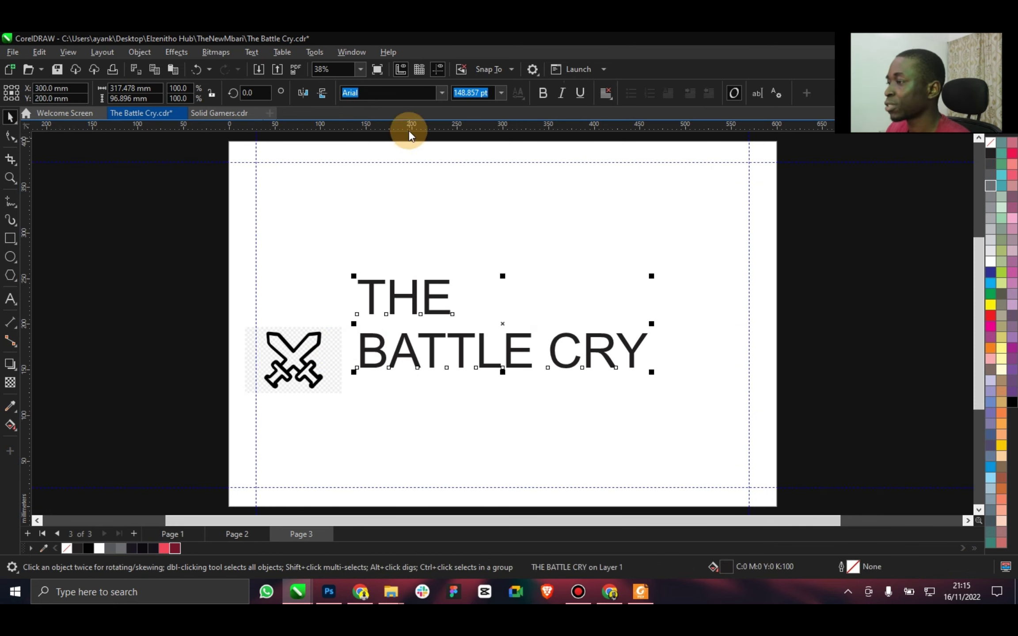
left_click(441, 93)
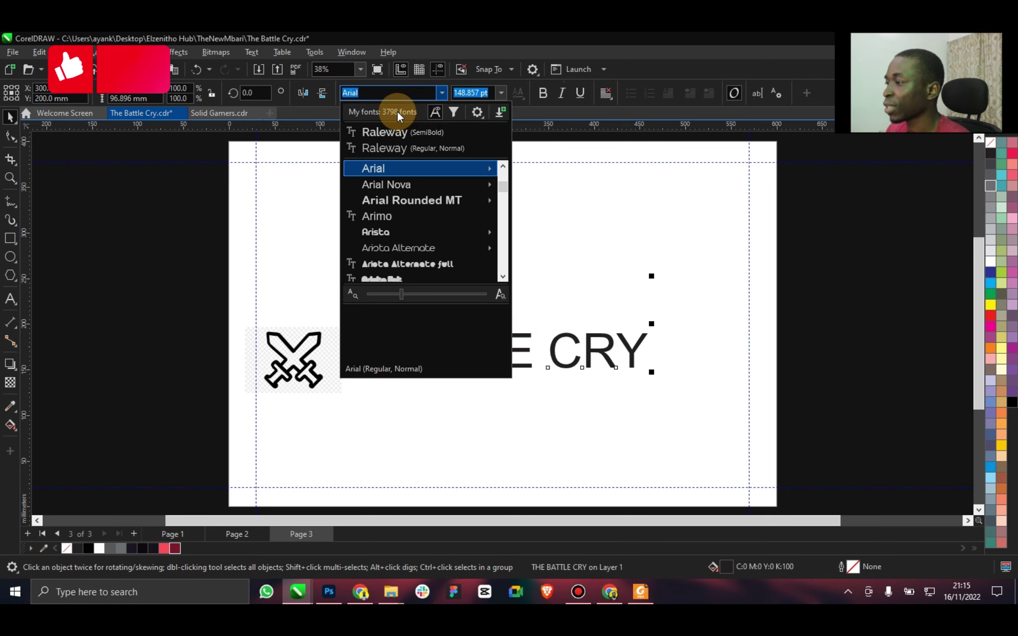
left_click(363, 92)
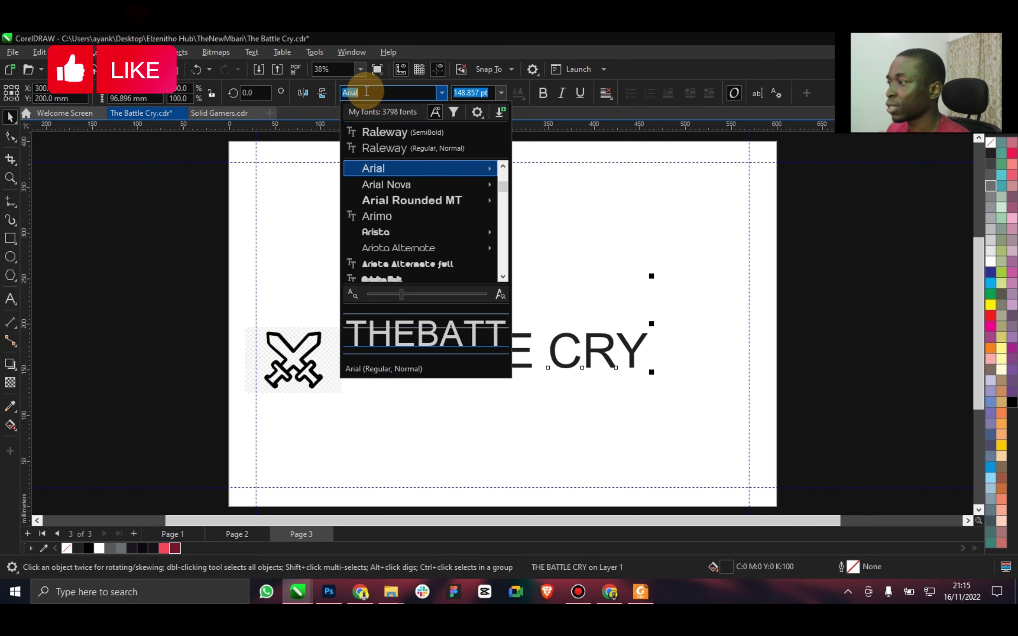
type("b")
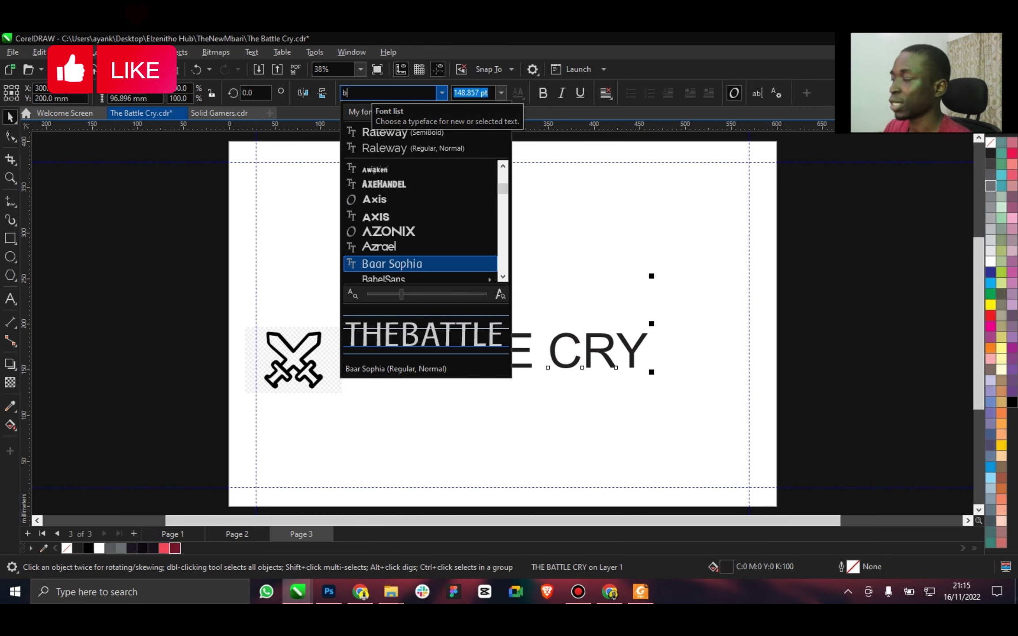
type("eba")
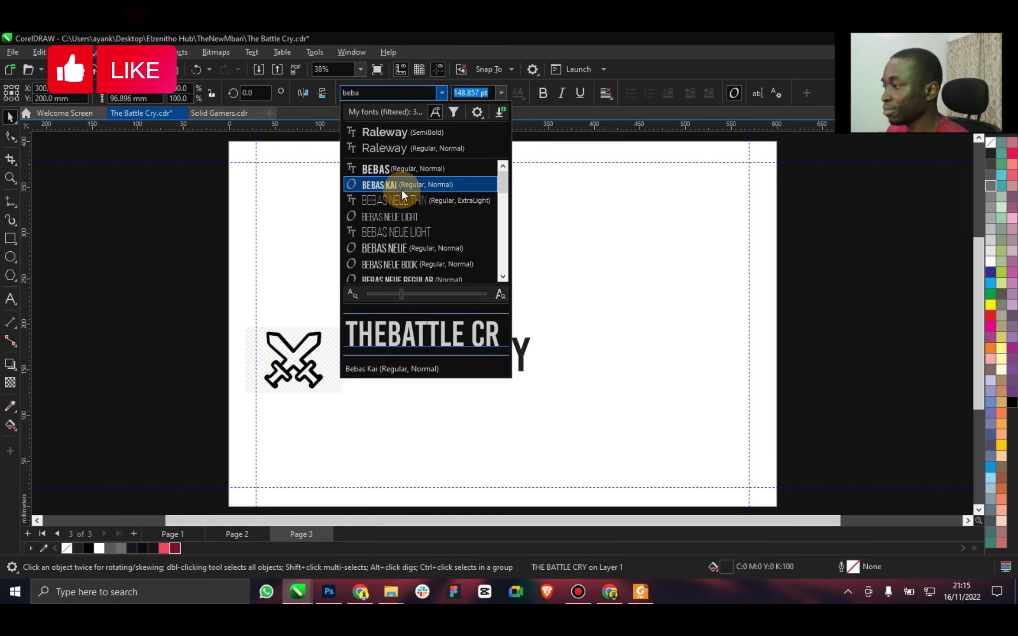
scroll(424, 246, "down", 2)
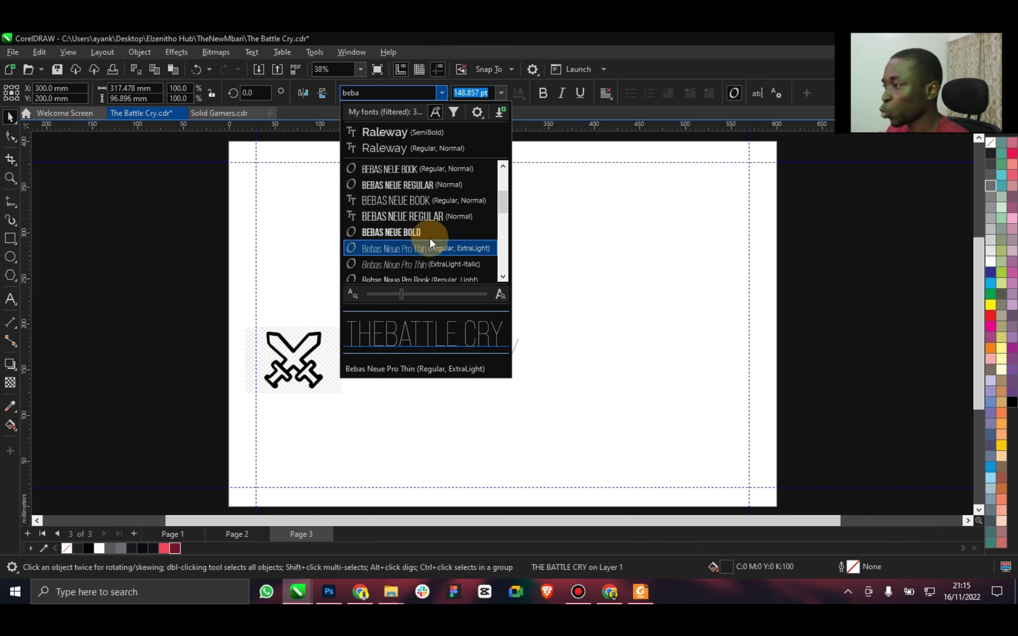
left_click(429, 235)
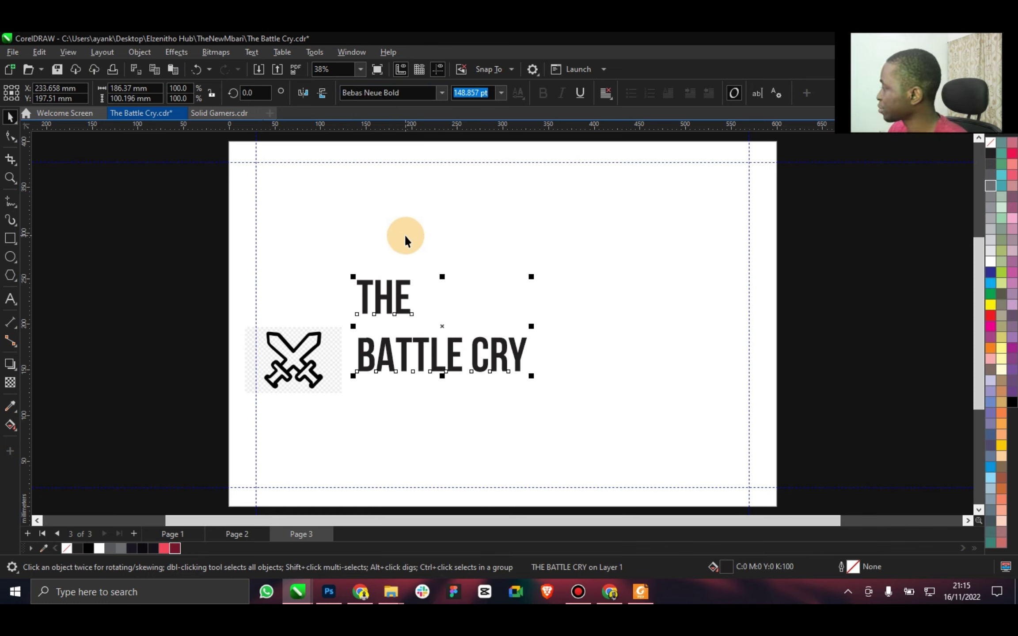
Set THE BATTLE CRY text in the Cartoonist font and move it to about X 300 mm, Y 221 mm.
left_click(443, 91)
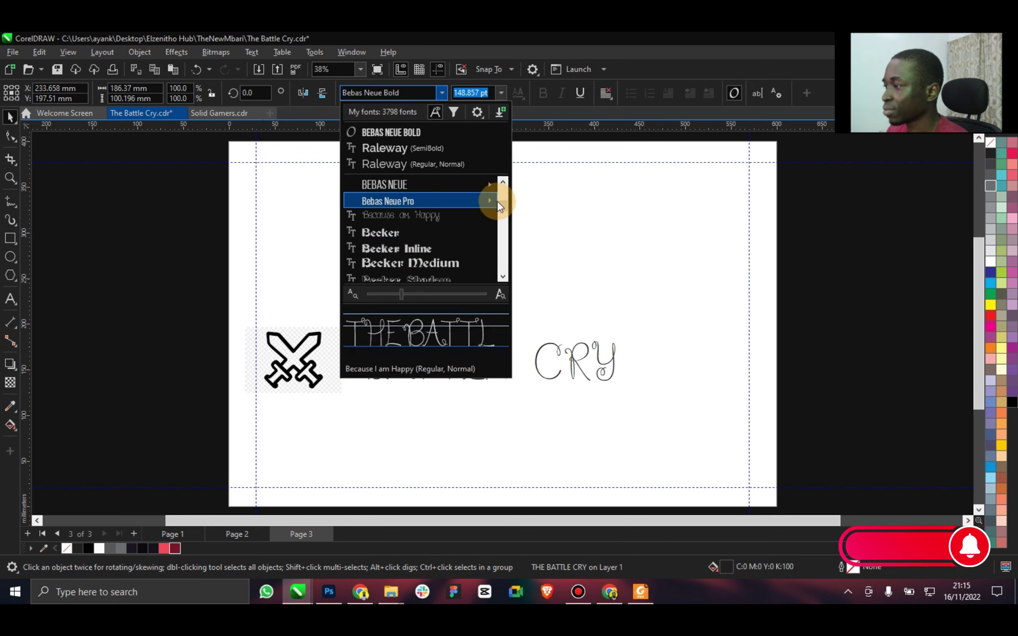
left_click_drag(502, 216, 439, 238)
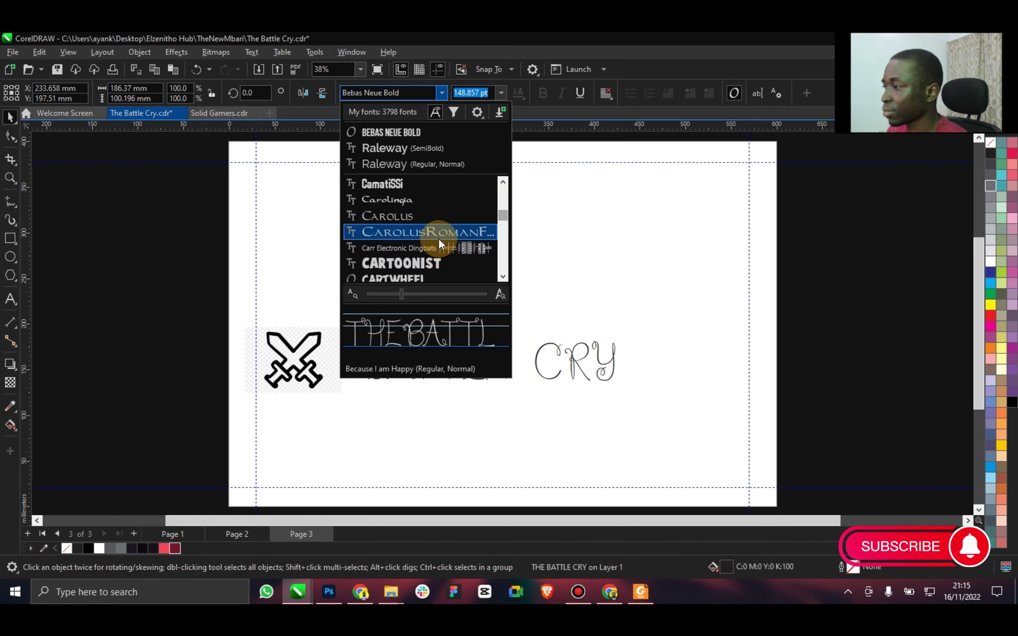
left_click(421, 264)
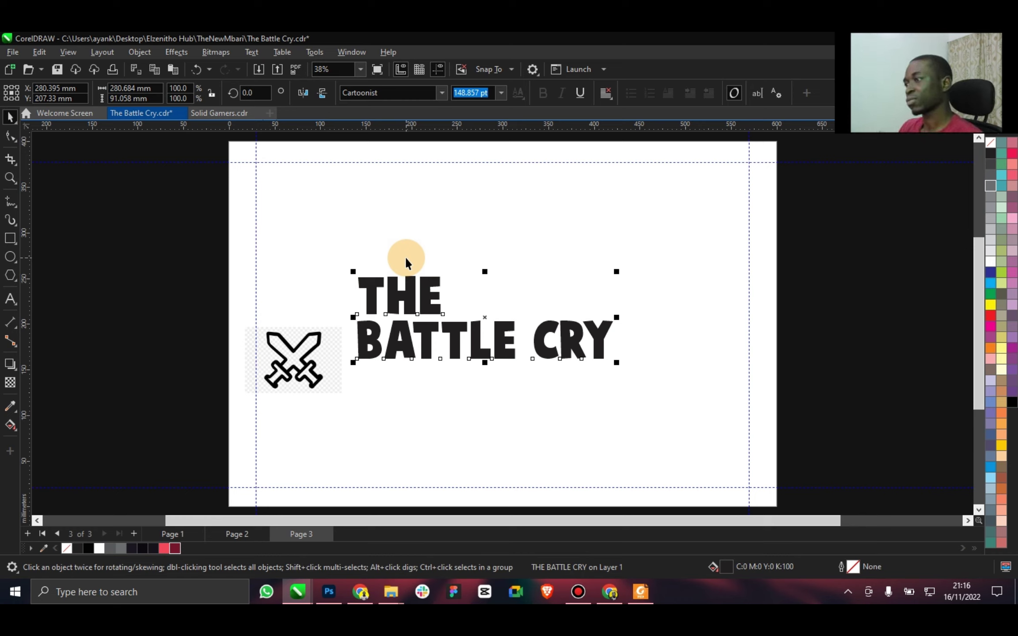
left_click_drag(512, 316, 501, 336)
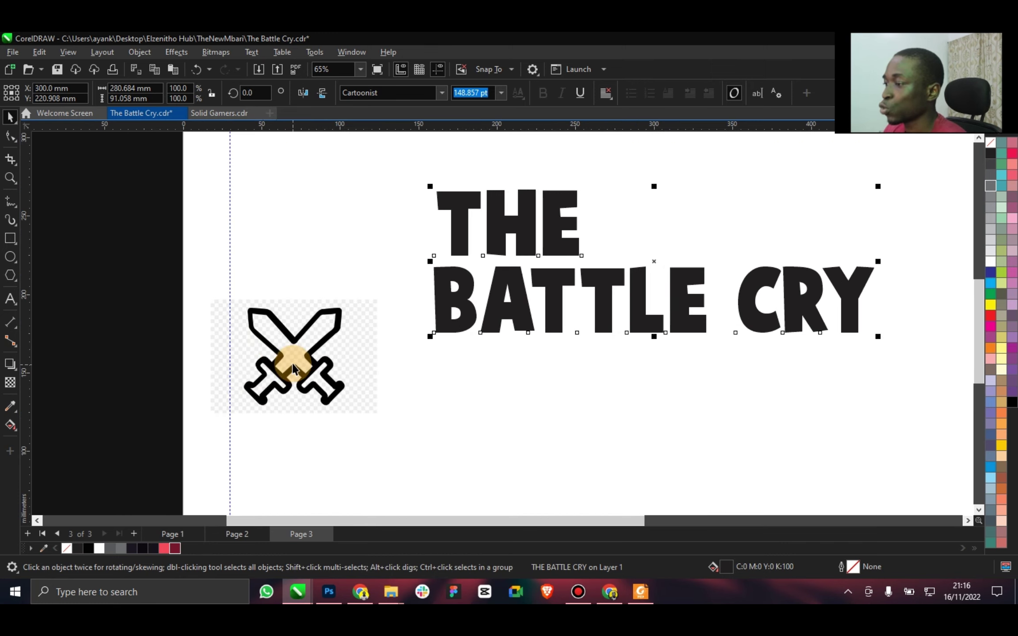
Draw an upright rectangle about 15 mm wide and 46 mm tall to the right of the crossed-swords bitmap.
scroll(288, 353, "up", 2)
scroll(292, 383, "up", 2)
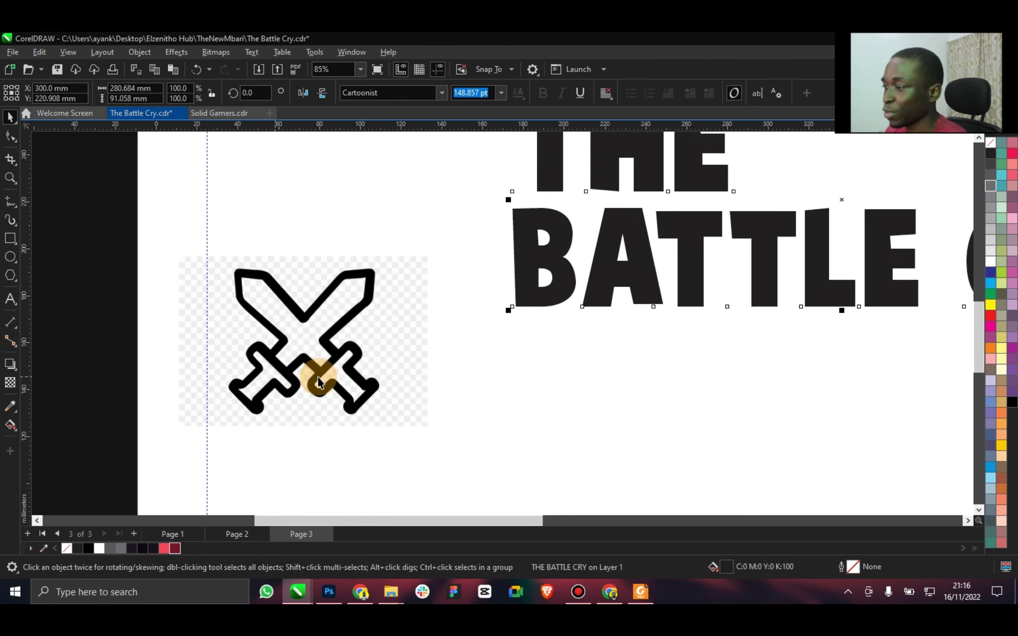
scroll(338, 380, "down", 1)
scroll(320, 291, "up", 2)
scroll(256, 295, "down", 2)
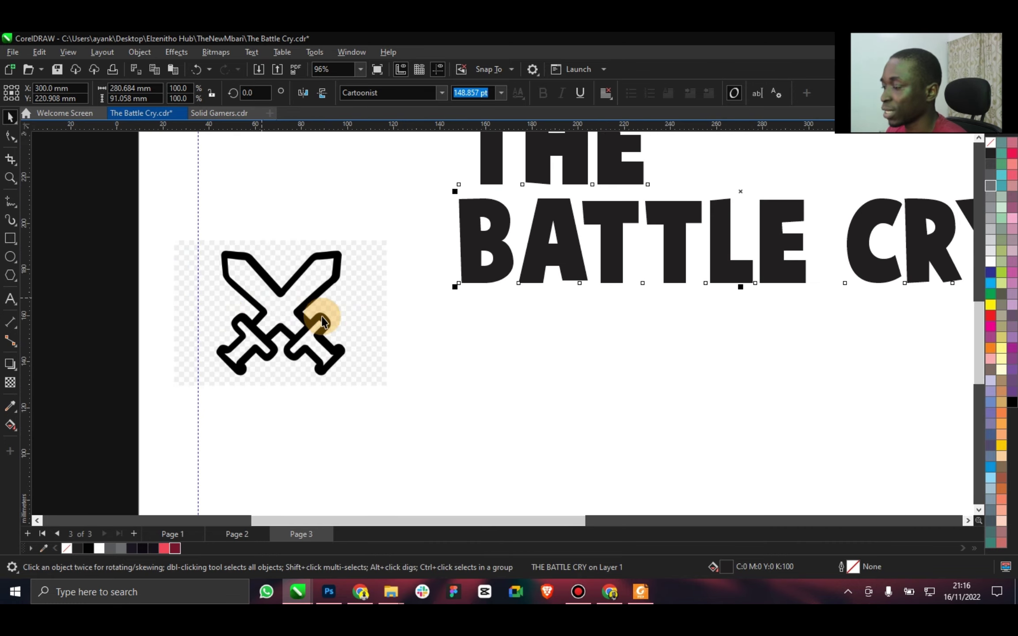
left_click(10, 238)
left_click_drag(407, 314, 438, 406)
left_click(10, 117)
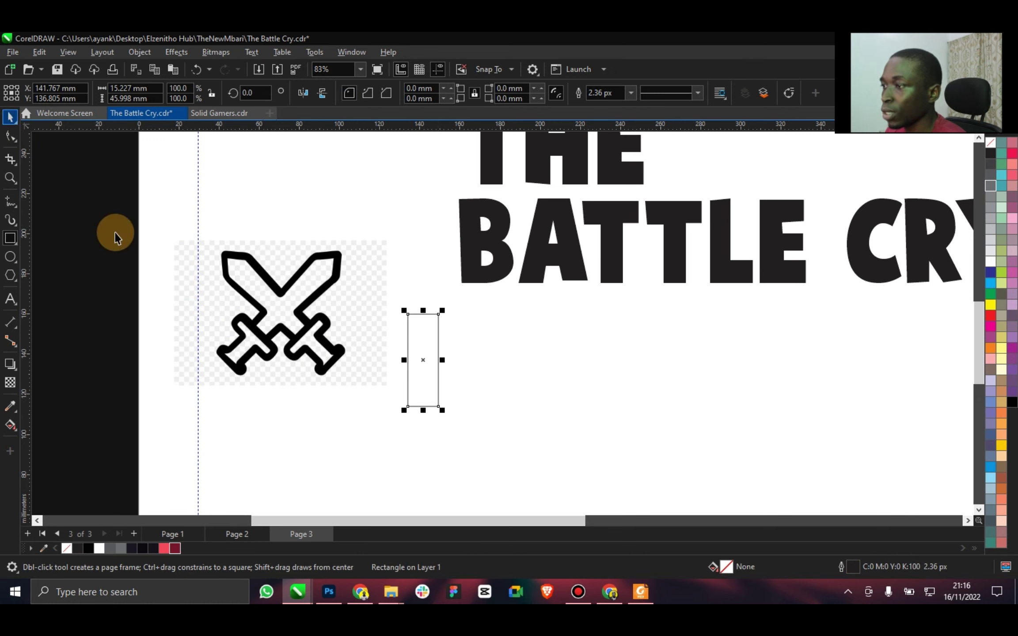
Convert the upright rectangle to curves and place a vertical guideline through its centre.
scroll(434, 390, "up", 2)
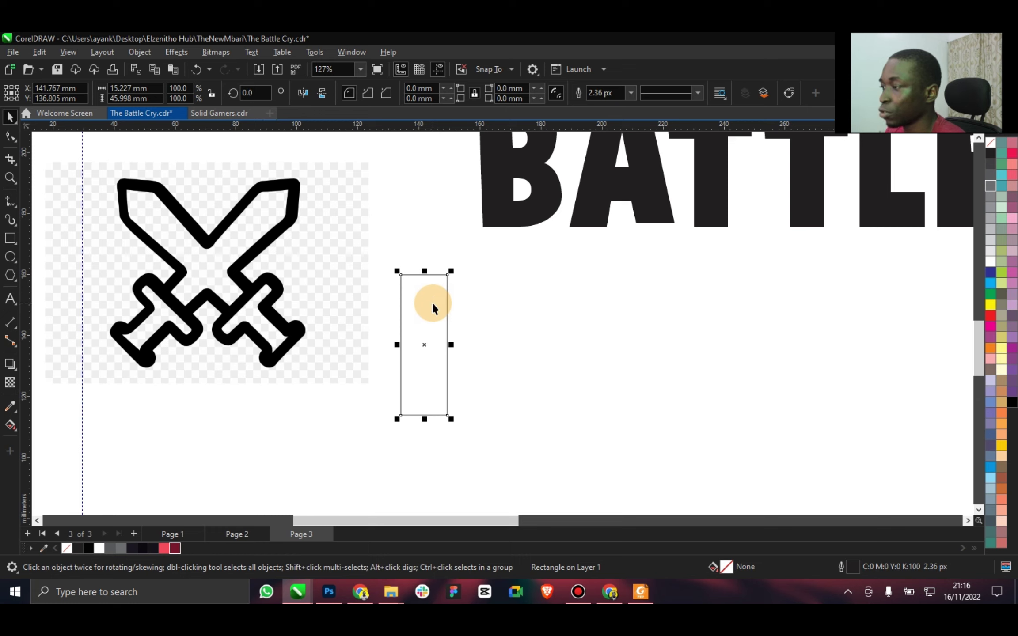
key("ctrl+q")
left_click(10, 136)
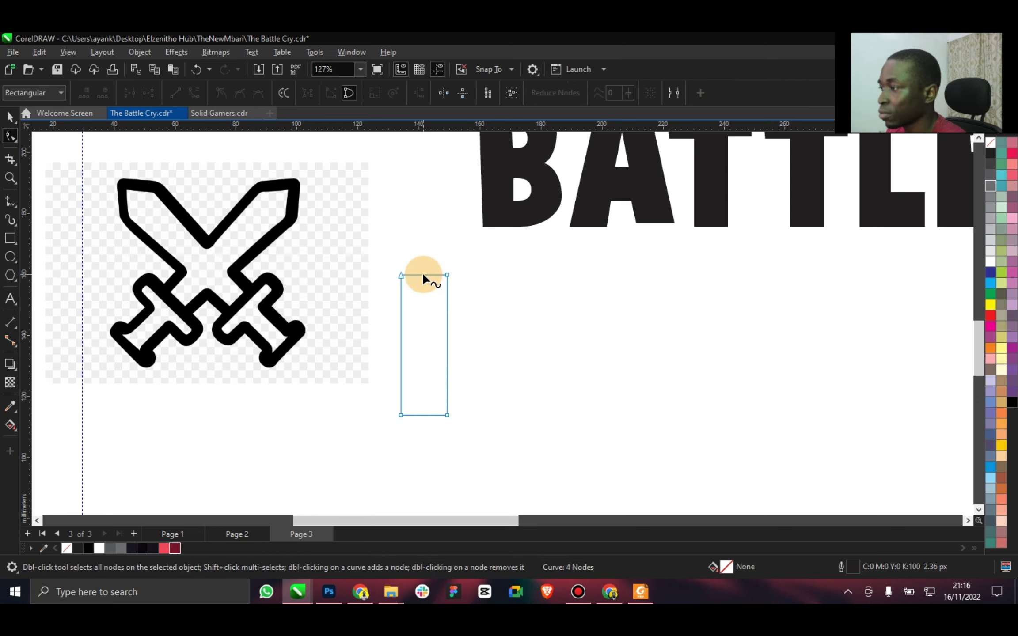
left_click(10, 117)
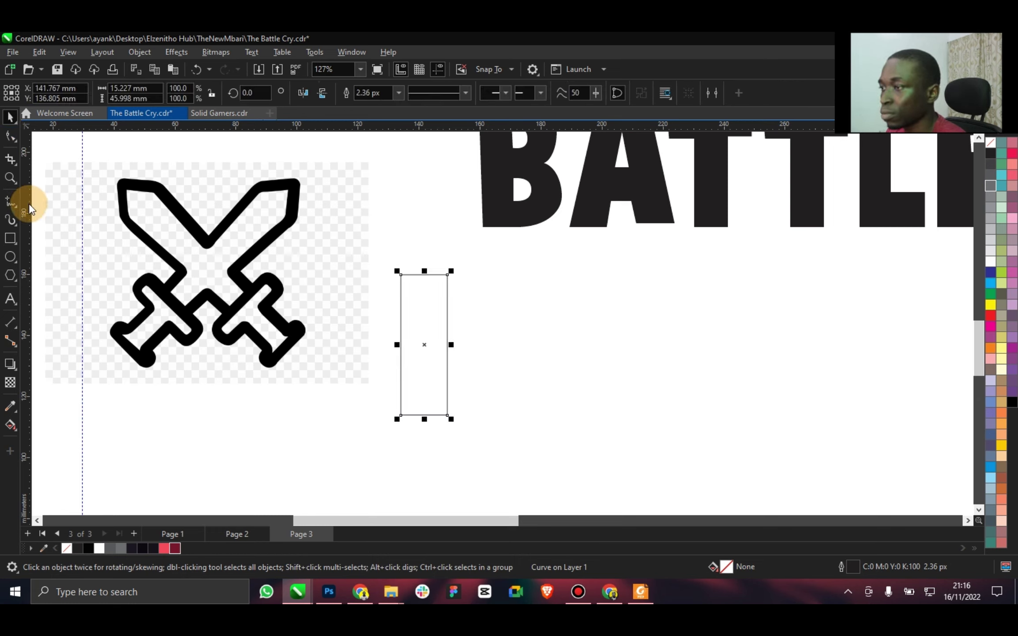
left_click(423, 348)
scroll(424, 335, "up", 2)
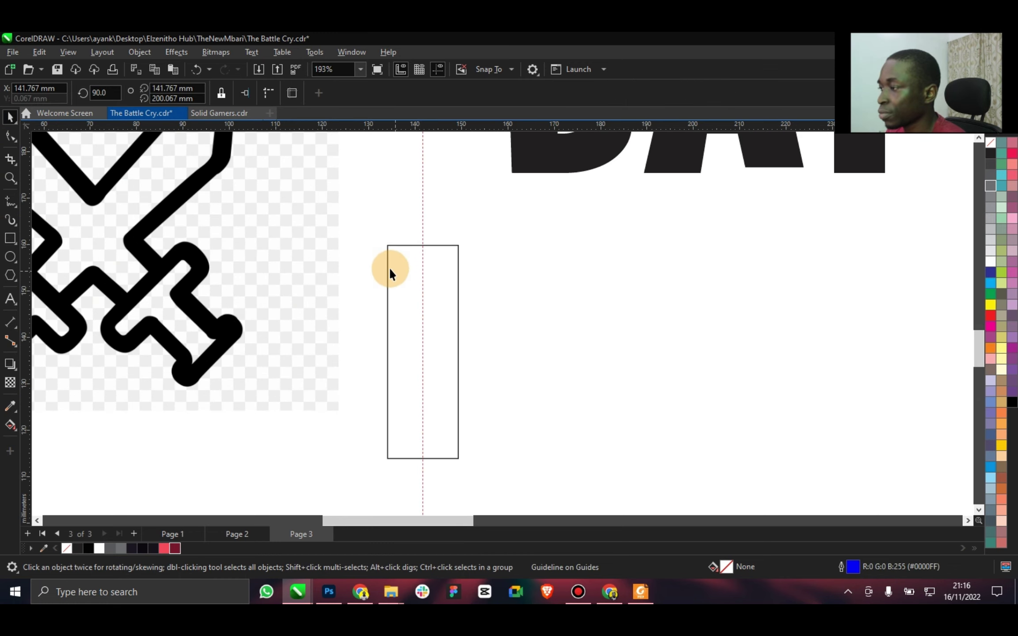
left_click(10, 136)
left_click(390, 249)
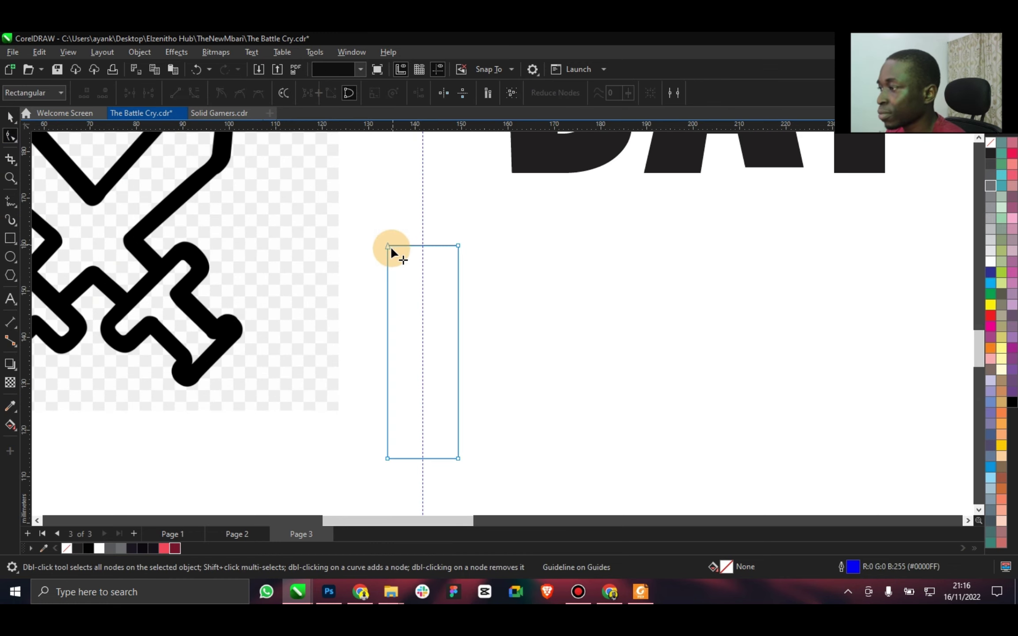
left_click_drag(389, 246, 423, 246)
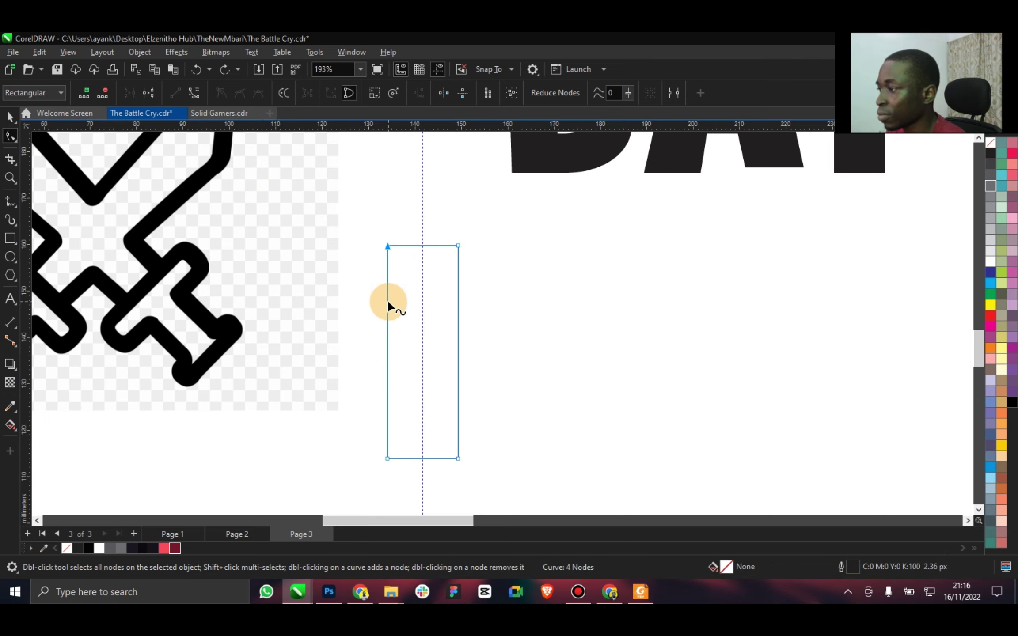
Place a horizontal guideline at about Y 146 mm and add nodes where it crosses the rectangle's two long sides.
left_click(10, 117)
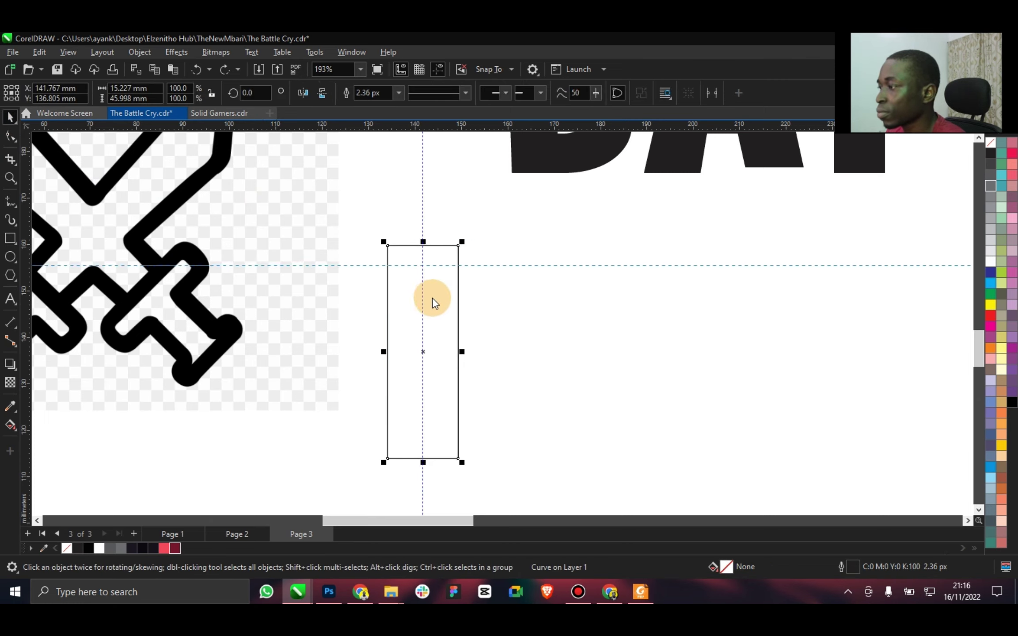
left_click_drag(433, 308, 433, 312)
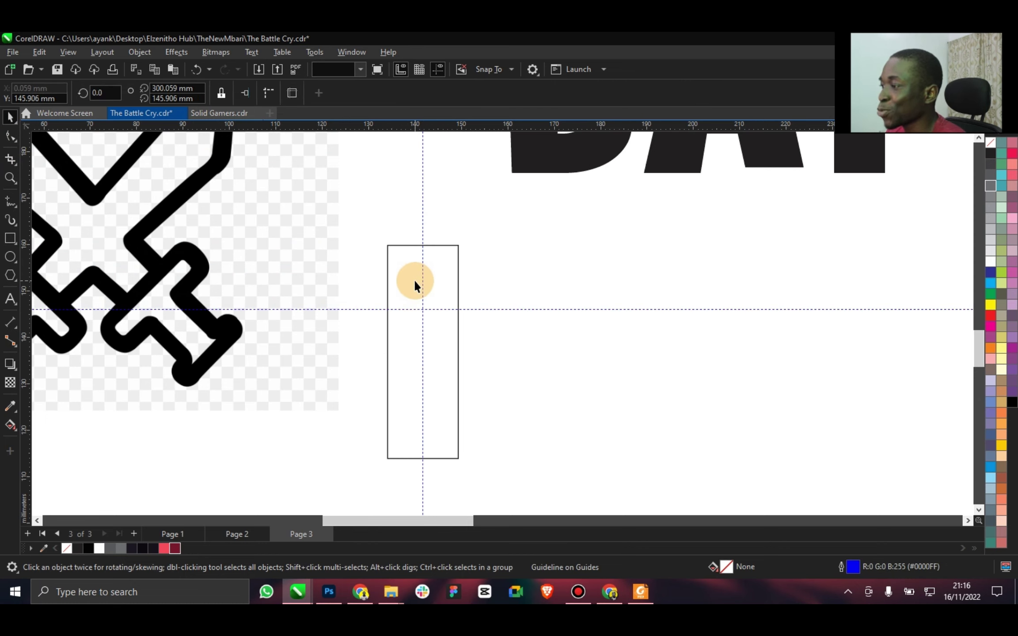
left_click(11, 137)
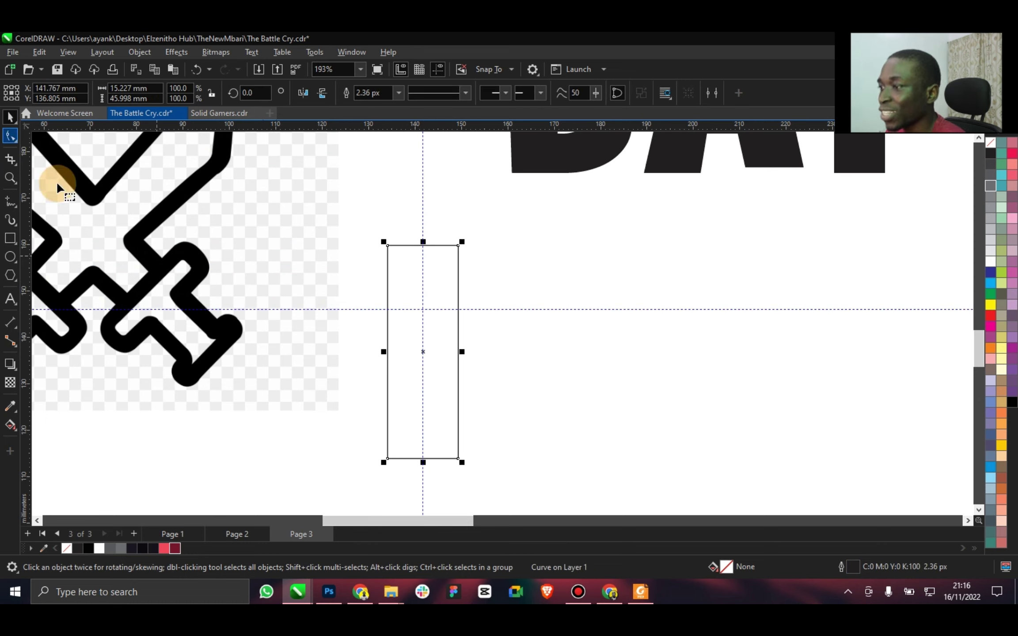
double_click(387, 309)
double_click(458, 310)
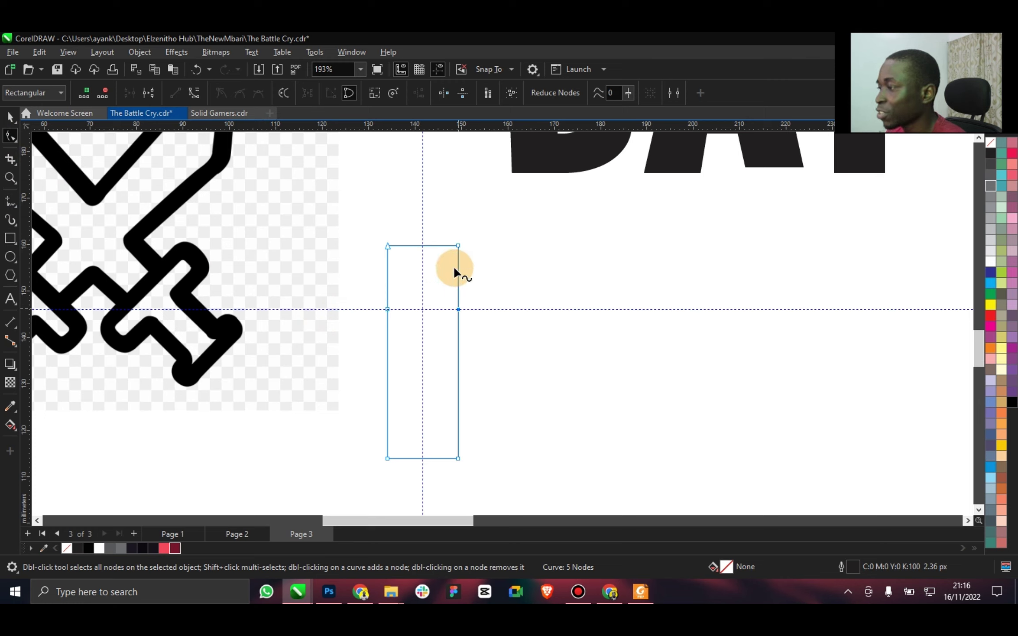
Shape the rectangle into a blade by bringing both top corners to the vertical guideline and moving the bottom corners inward.
left_click_drag(389, 246, 423, 246)
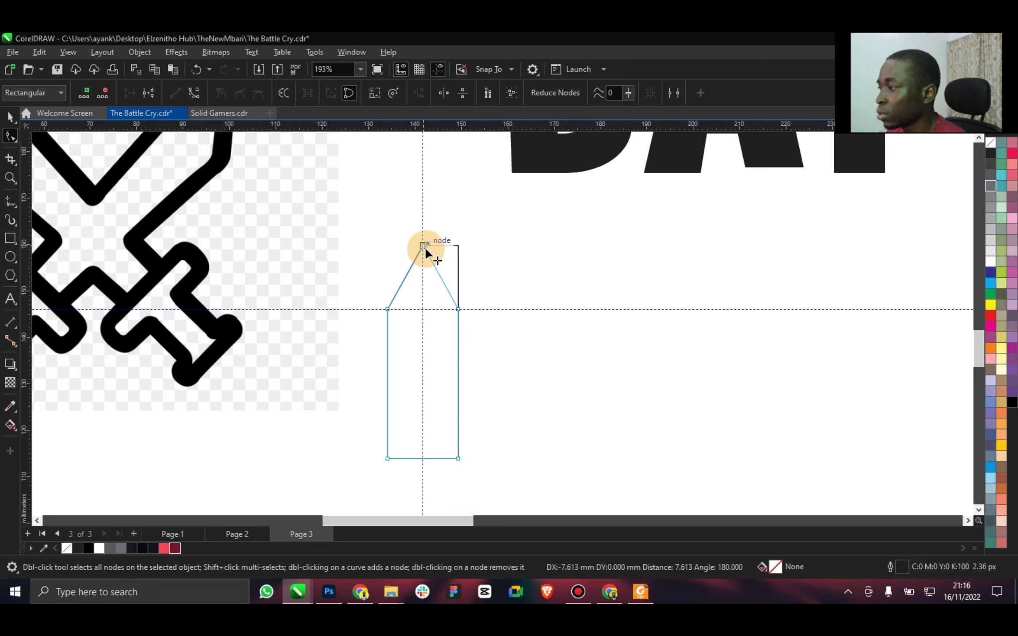
scroll(430, 300, "down", 2)
scroll(427, 305, "up", 1)
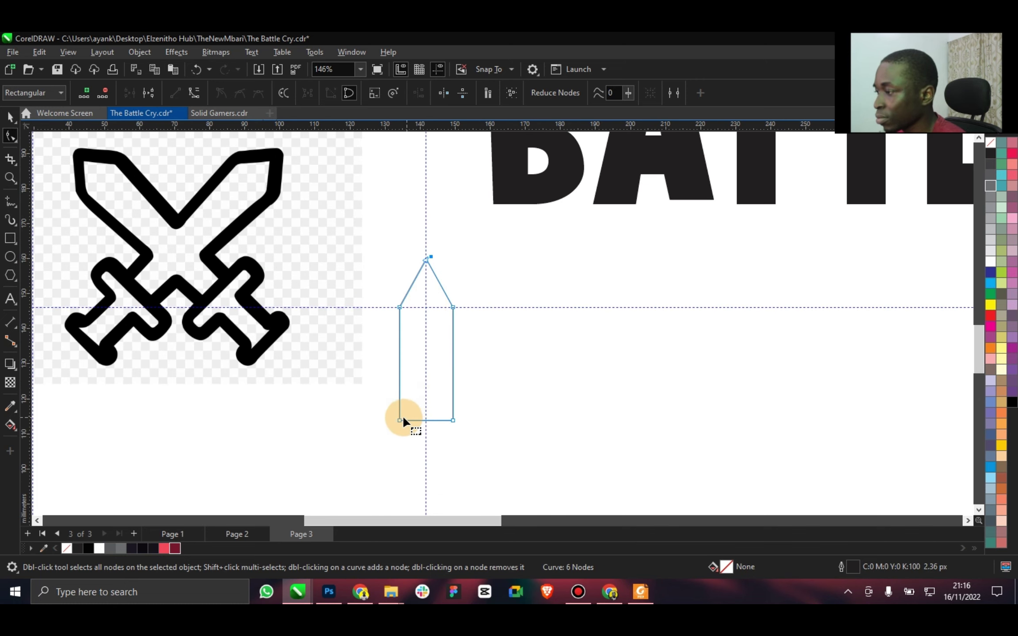
left_click_drag(400, 420, 413, 420)
left_click_drag(444, 421, 437, 419)
left_click(11, 117)
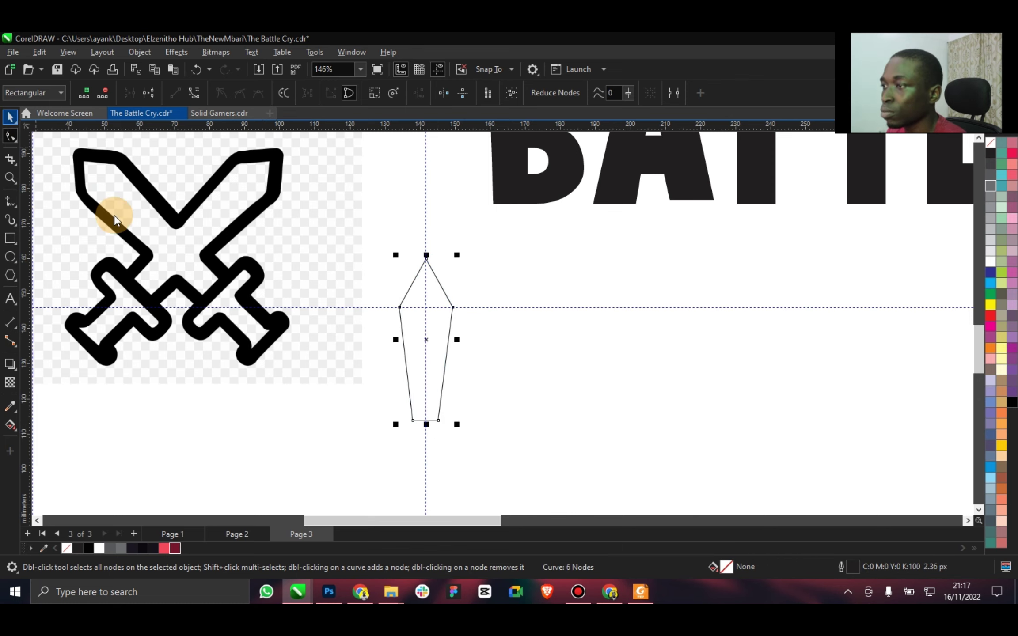
Draw a crossguard rectangle about 21 by 5 mm overlapping the blade's base and centre it on the vertical guideline.
left_click_drag(554, 450, 621, 387)
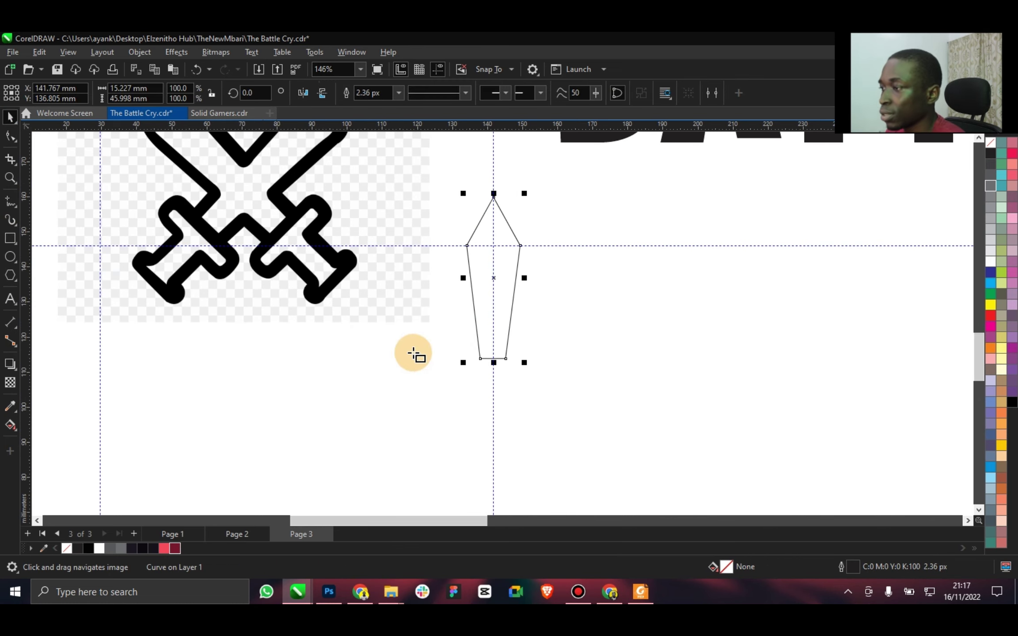
key("F6")
left_click_drag(455, 357, 528, 374)
left_click(11, 117)
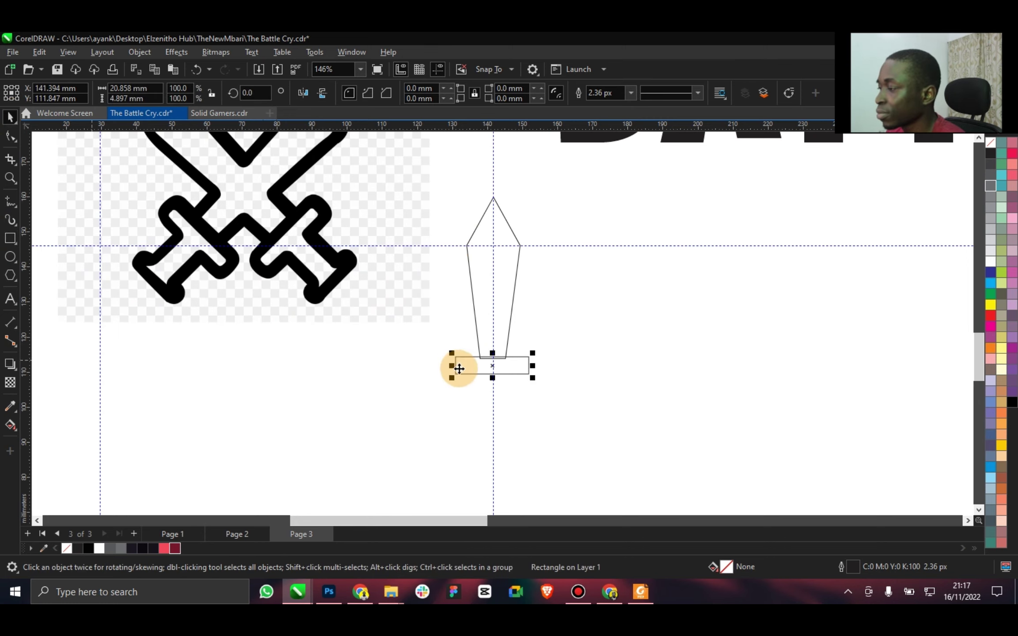
scroll(459, 369, "up", 1)
left_click(521, 365)
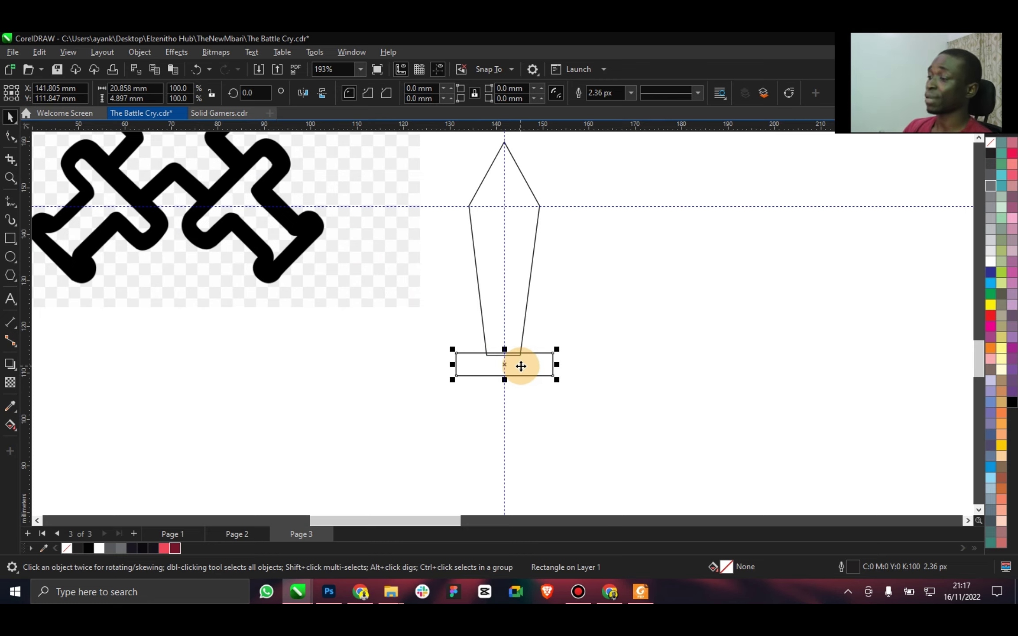
Weld the blade and the crossguard rectangle into one shape.
scroll(526, 380, "up", 1)
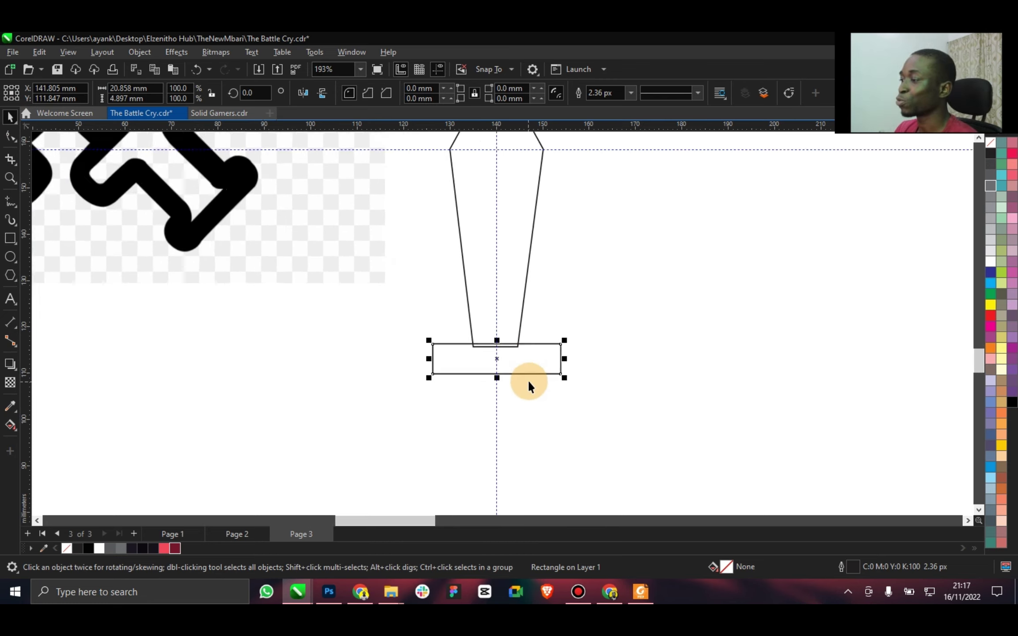
scroll(529, 386, "up", 3)
left_click_drag(479, 341, 549, 344)
left_click(503, 312)
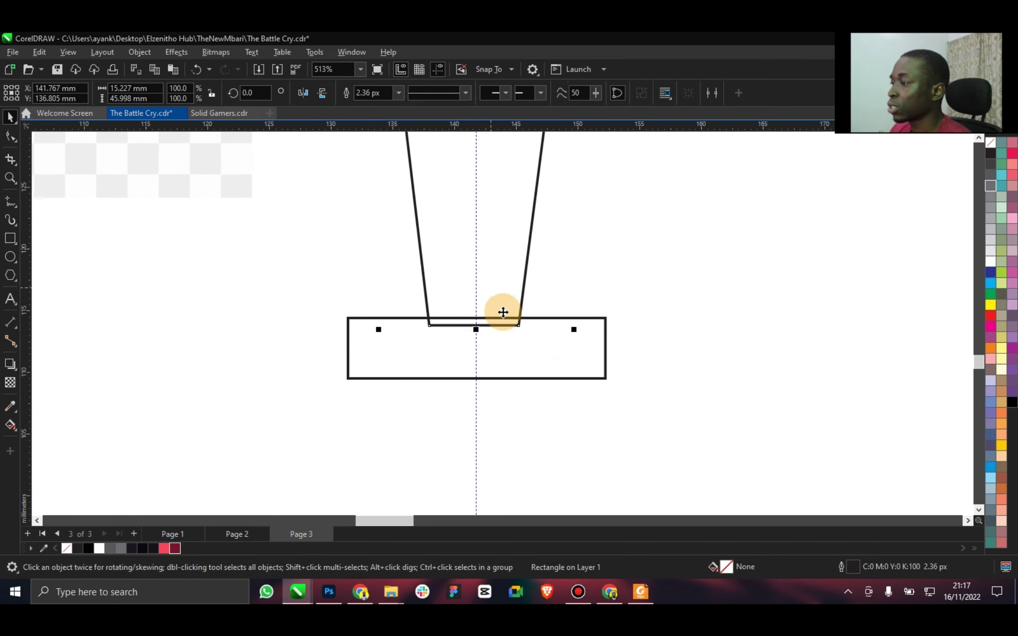
left_click(502, 314)
left_click(500, 287, "shift")
left_click(372, 93)
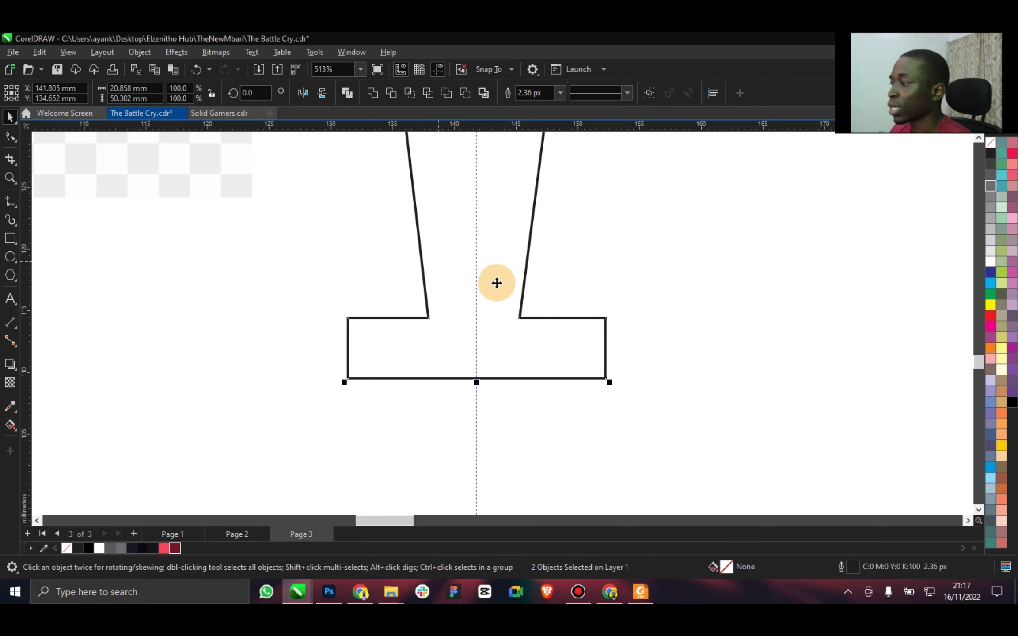
Draw a handle rectangle about 6 by 10 mm extending down from the middle of the crossguard.
scroll(496, 283, "down", 4)
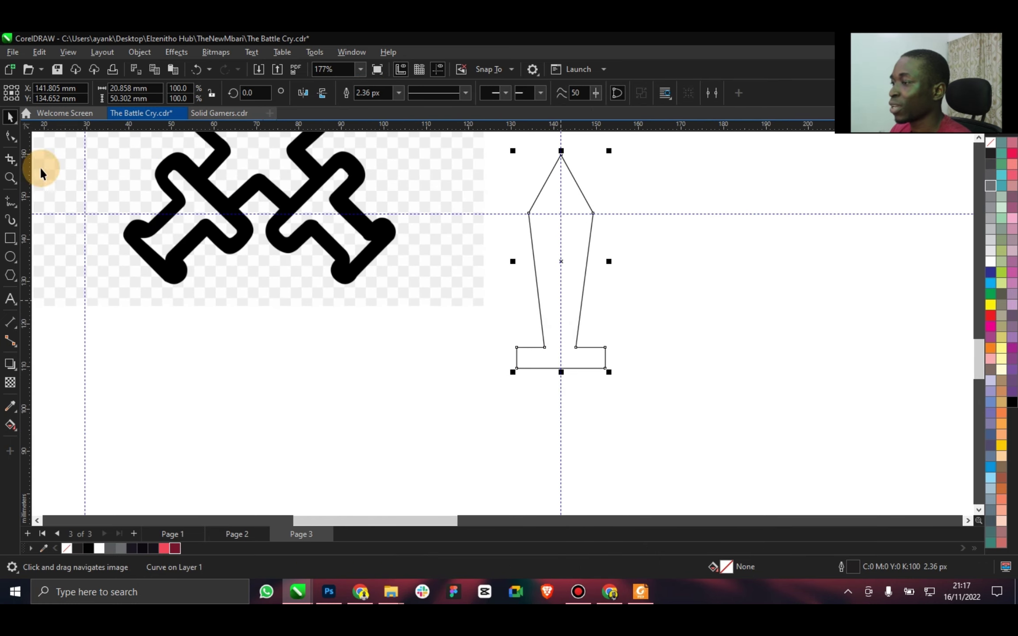
left_click(12, 240)
left_click_drag(547, 361, 575, 403)
scroll(602, 396, "down", 1)
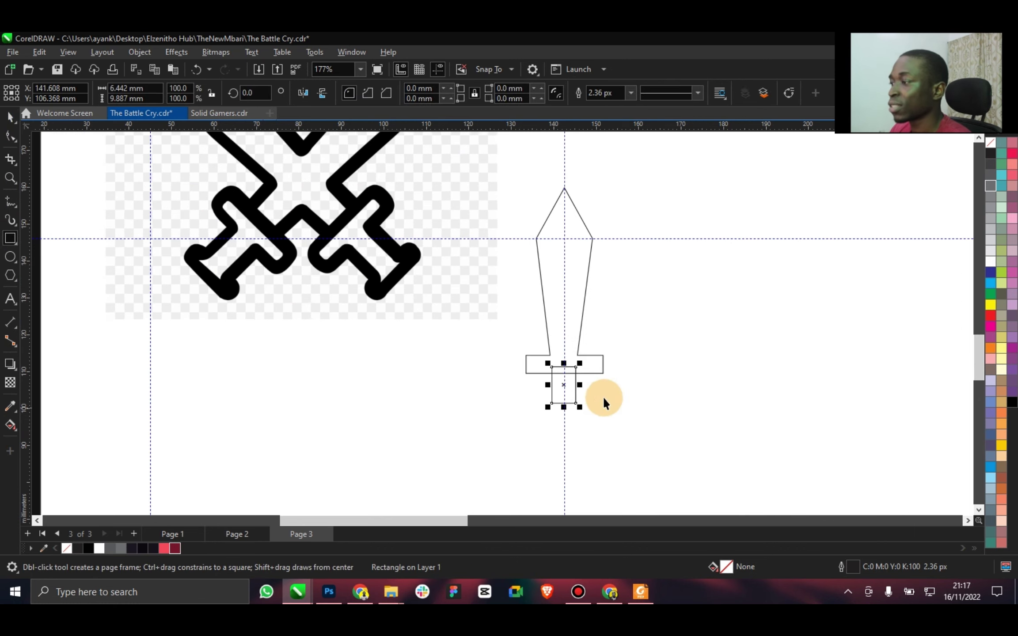
Centre the blade-and-crossguard shape on the page and move the THE BATTLE CRY lettering down below it.
scroll(397, 405, "down", 4)
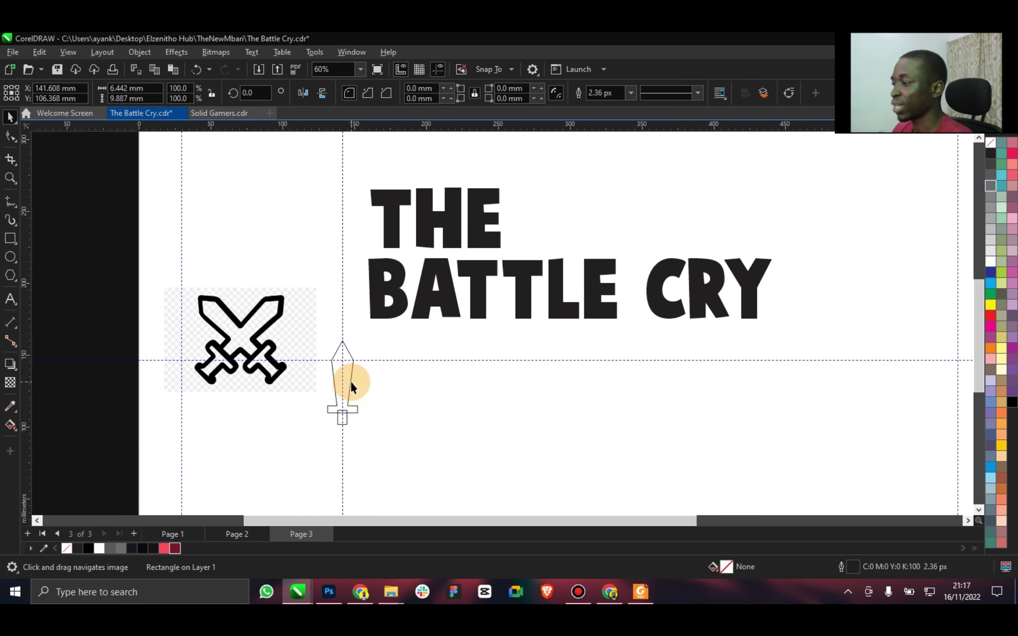
left_click(352, 384)
key("p")
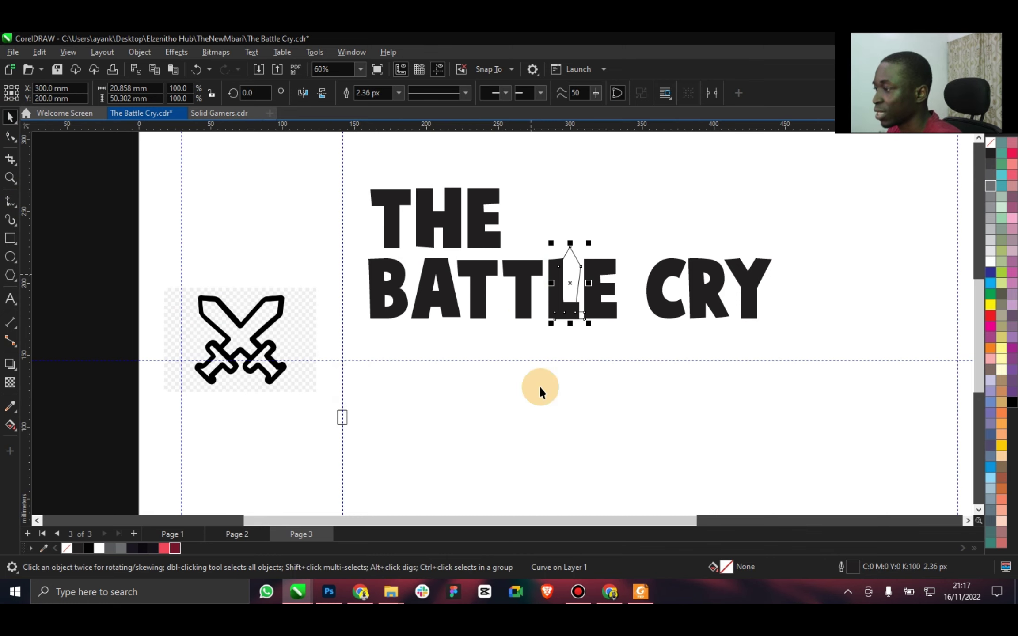
left_click_drag(423, 221, 477, 409)
Centre the handle rectangle horizontally under the blade and move it down so it overlaps the crossguard's lower edge.
left_click(344, 414)
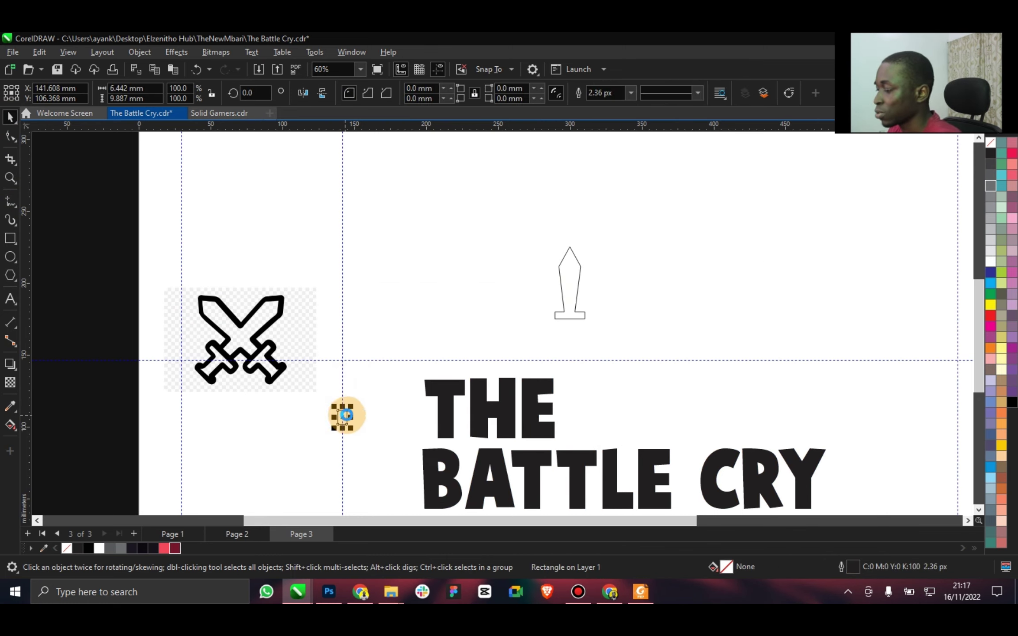
left_click_drag(343, 414, 559, 303)
scroll(559, 303, "up", 4)
left_click_drag(574, 261, 577, 348)
Round the two bottom corners of the handle rectangle to about 3.2 mm, leaving its top corners square.
scroll(577, 386, "up", 5)
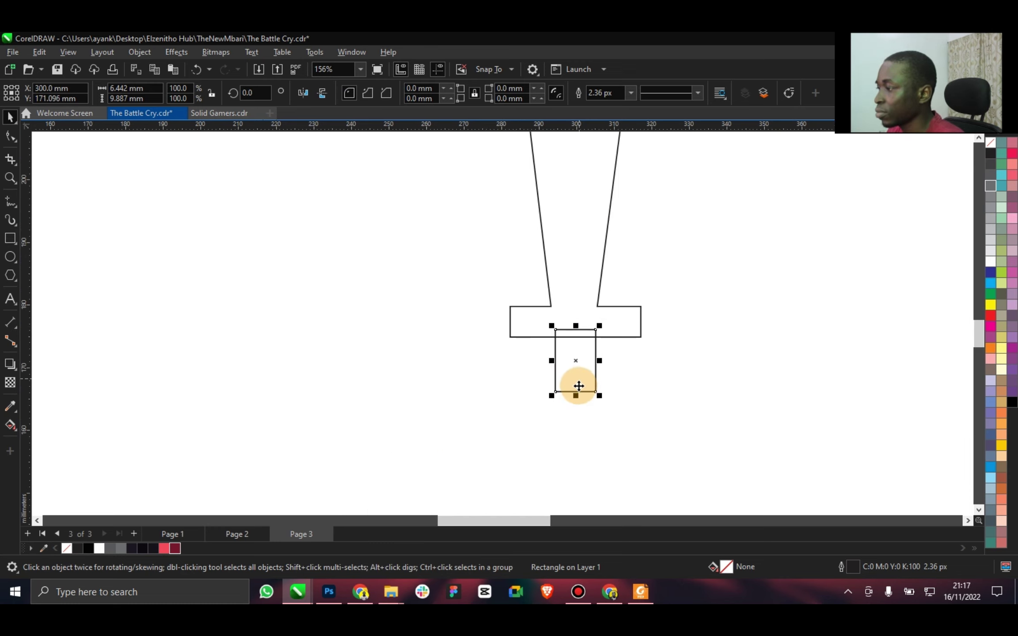
mouse_move(579, 390)
left_mouse_down()
mouse_move(604, 389)
mouse_move(560, 390)
left_mouse_up()
key("F10")
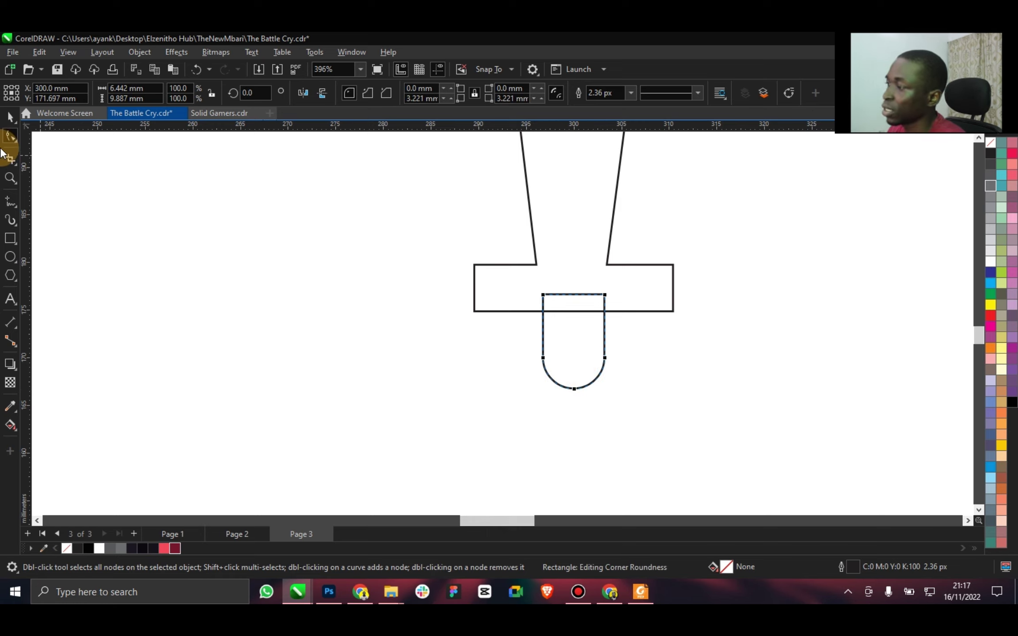
Weld the rounded handle to the blade-and-crossguard shape to form a single sword outline.
left_click(9, 116)
left_click(597, 282, "shift")
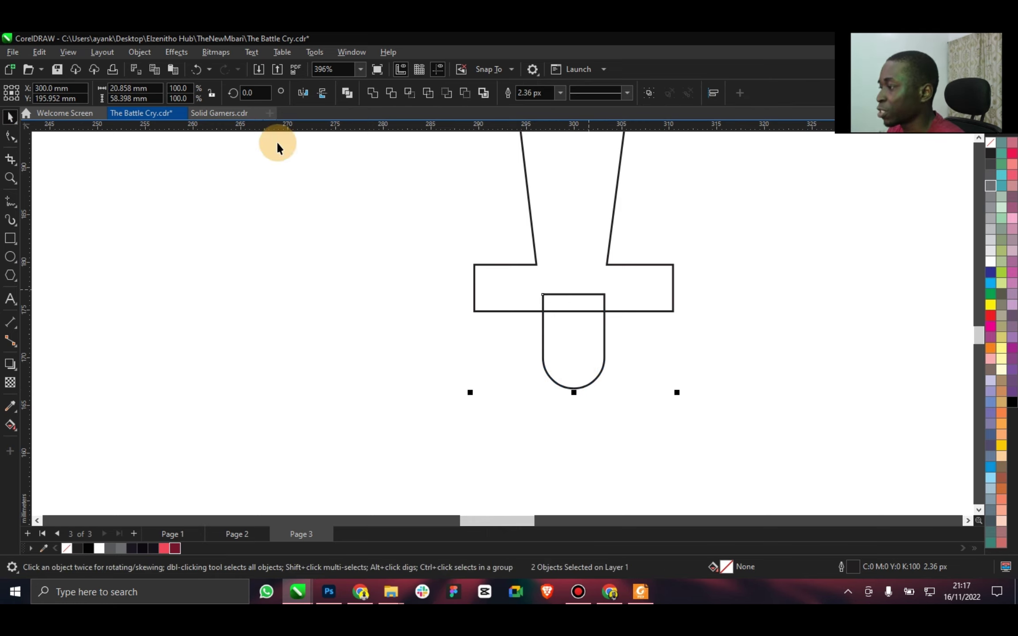
left_click(373, 92)
scroll(508, 288, "down", 1)
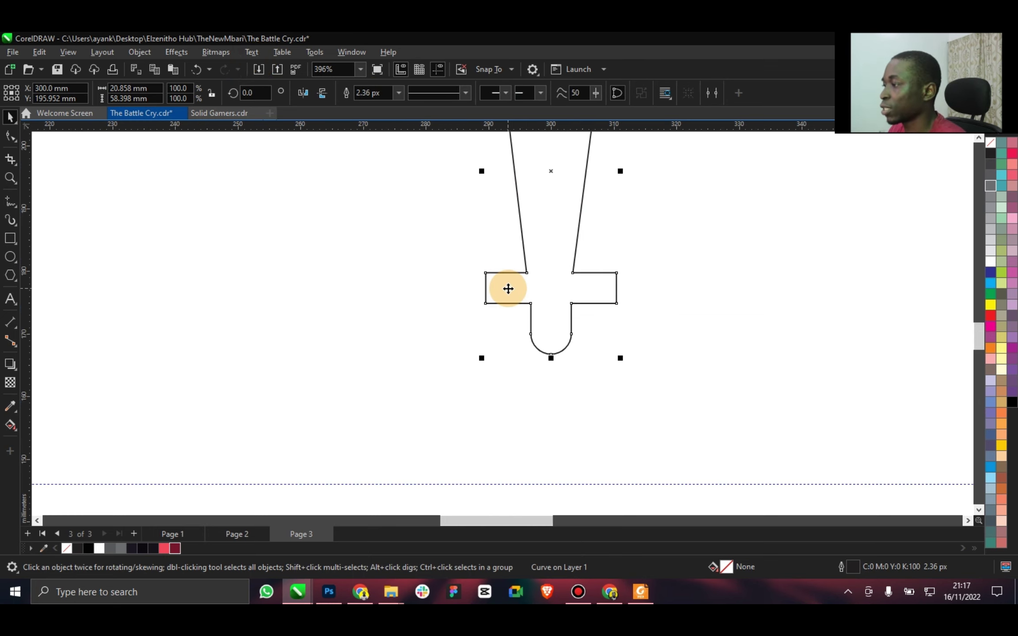
Set the rotation of the sword outline to 30 degrees.
scroll(507, 288, "down", 4)
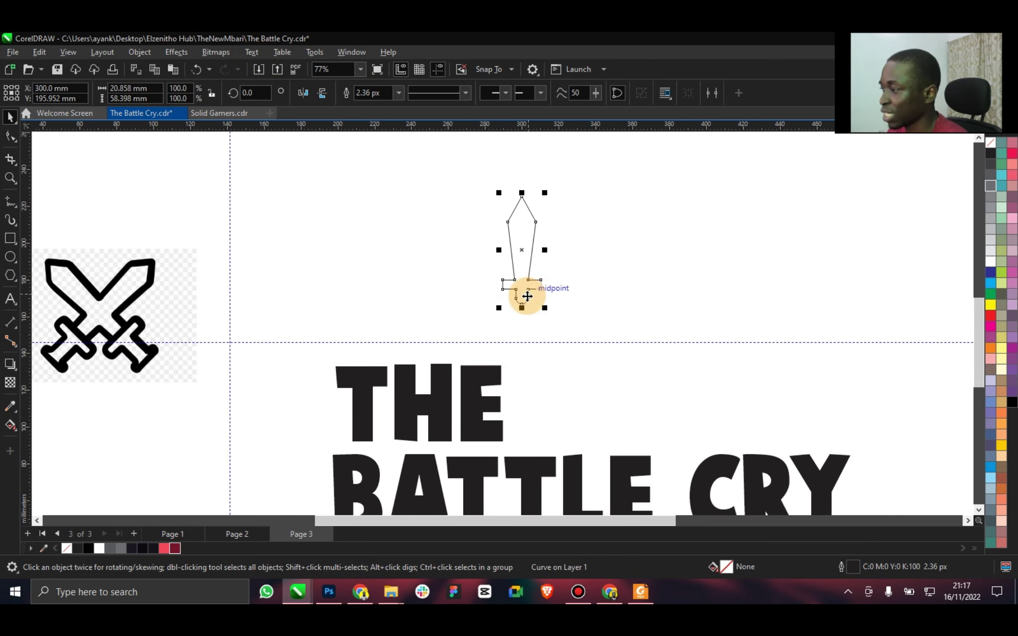
scroll(527, 296, "up", 3)
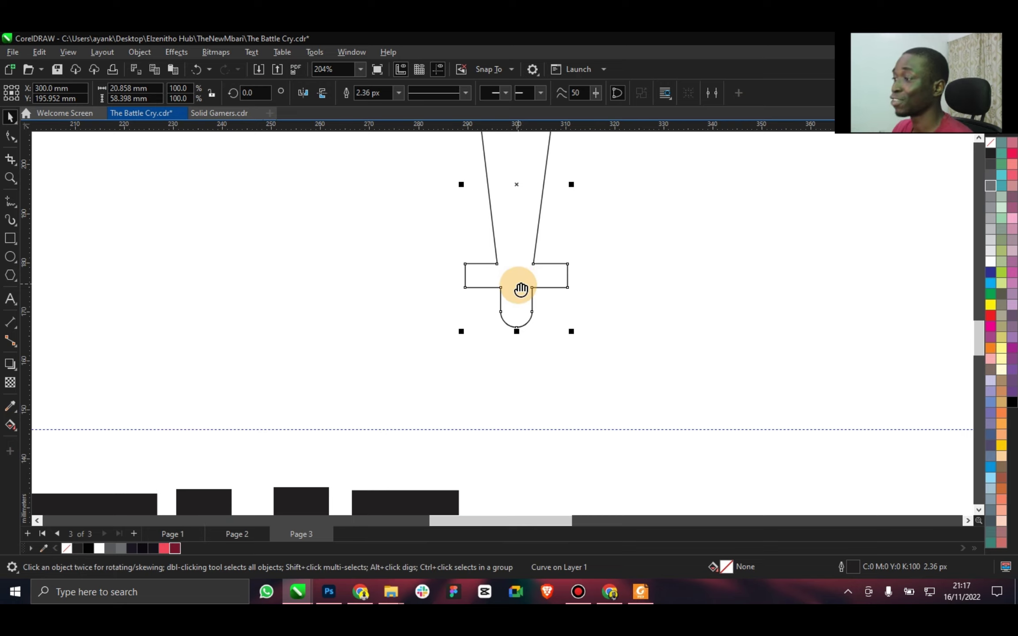
scroll(521, 290, "down", 4)
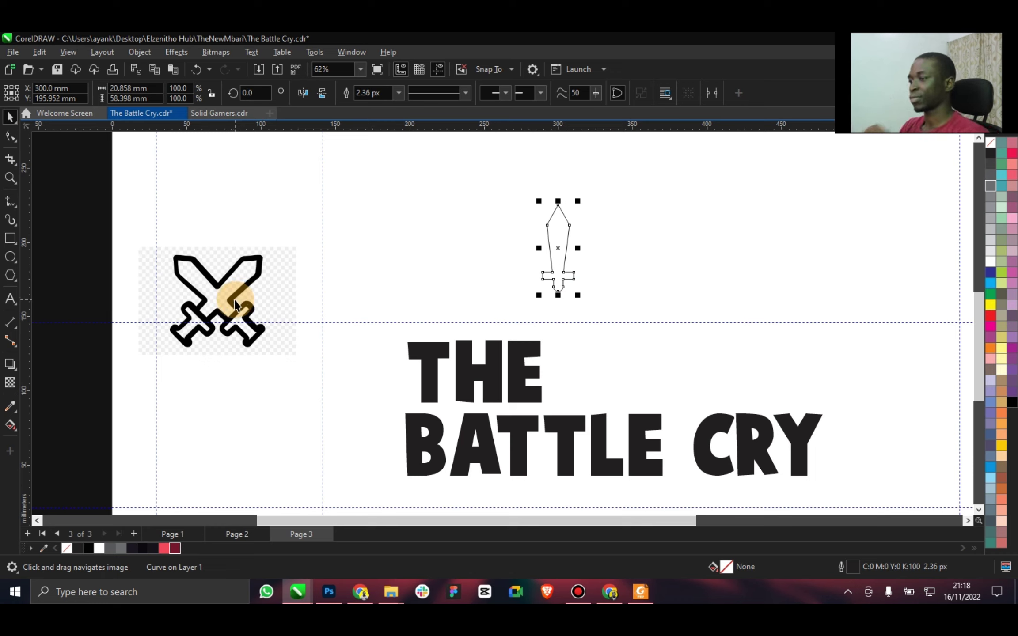
left_click(249, 92)
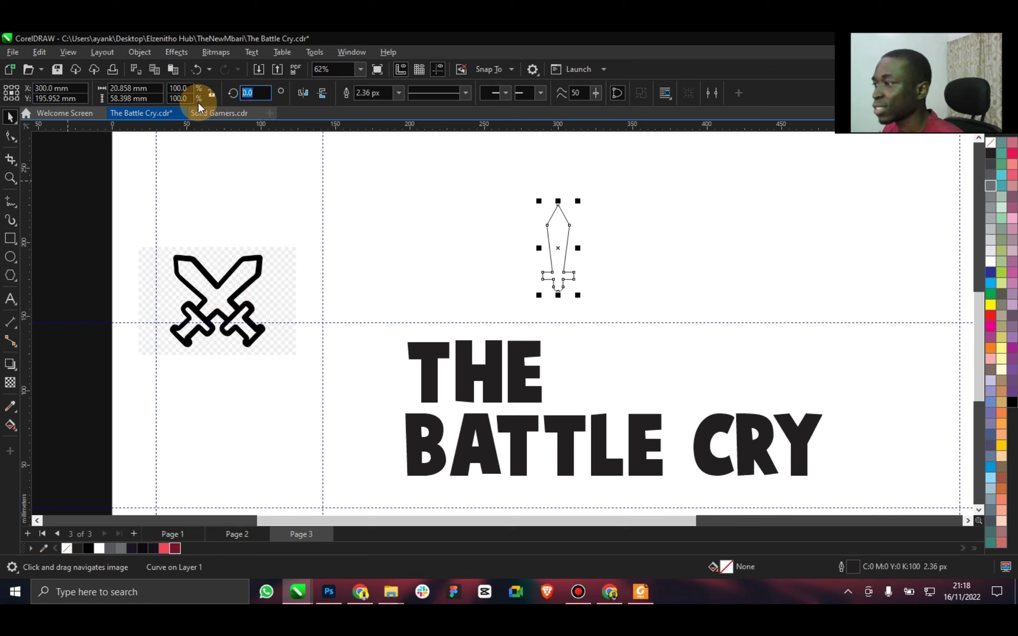
type("3")
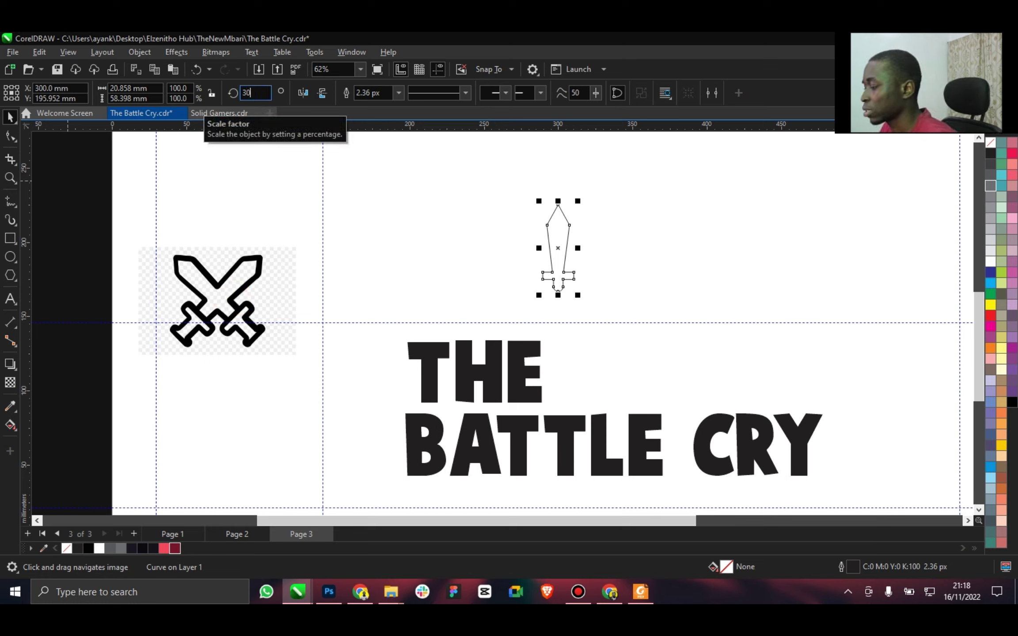
type("0")
key("Return")
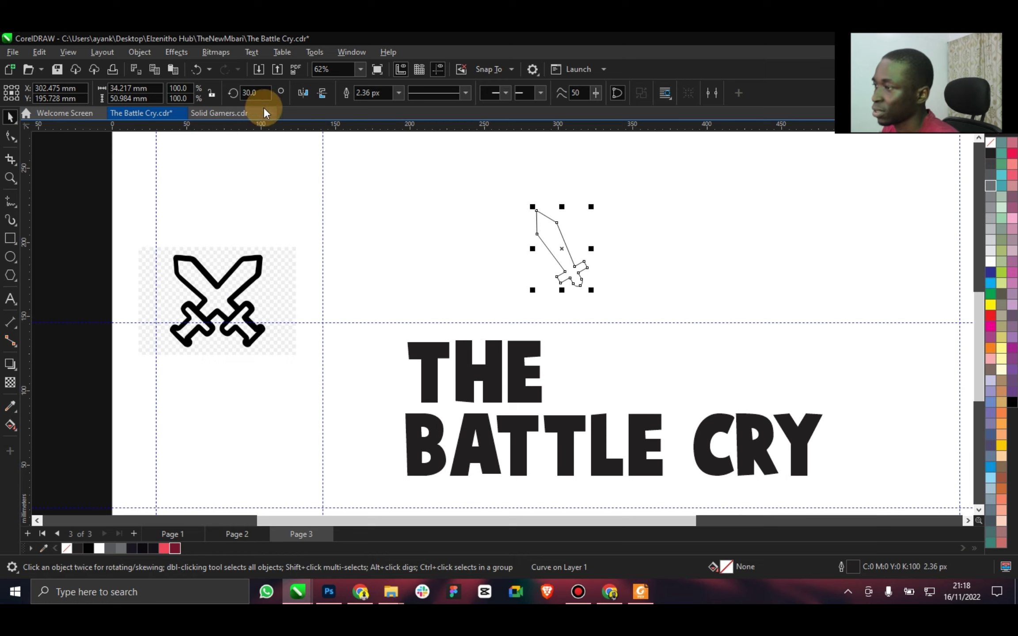
Try a 45 degree rotation on the sword outline and undo it.
left_click(251, 92)
type("45")
key("Return")
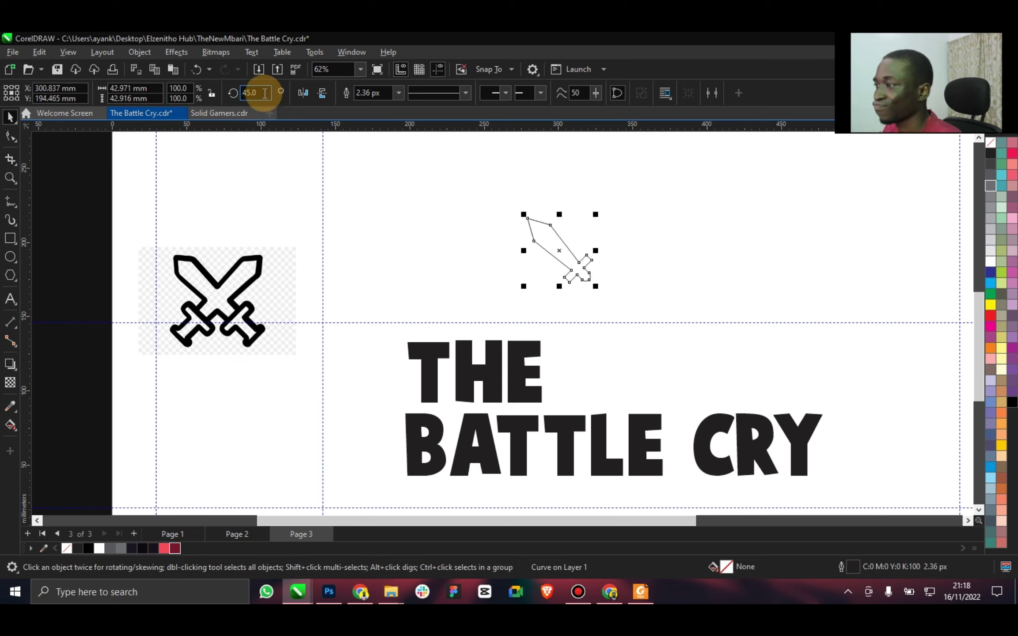
key("ctrl+z")
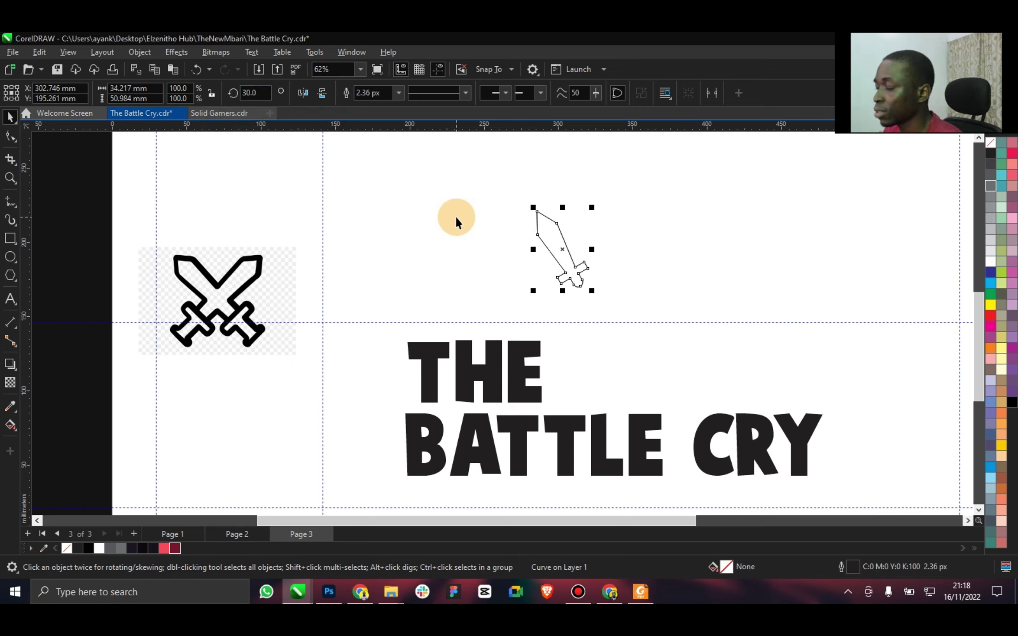
Try moving the sword aside and rotating it to 210 degrees, undoing both changes.
left_click_drag(535, 229, 500, 234)
key("ctrl+z")
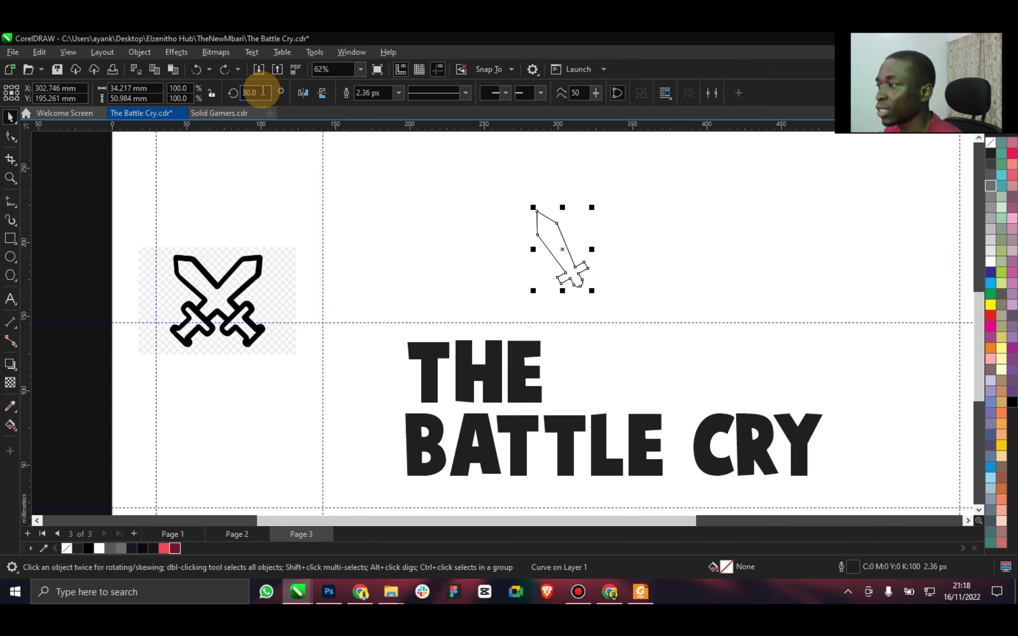
left_click_drag(261, 92, 222, 96)
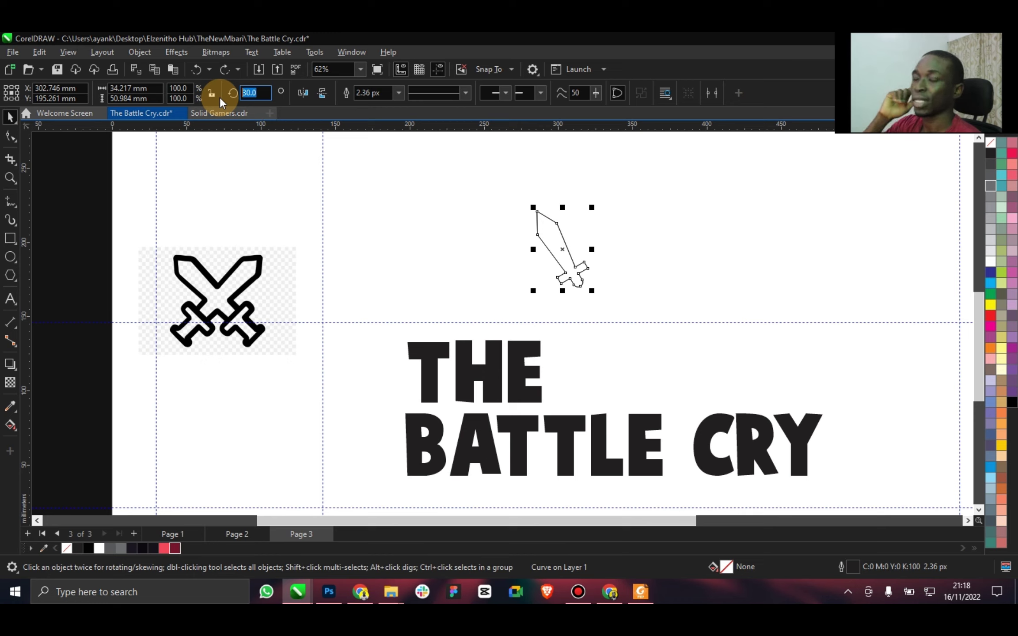
type("210")
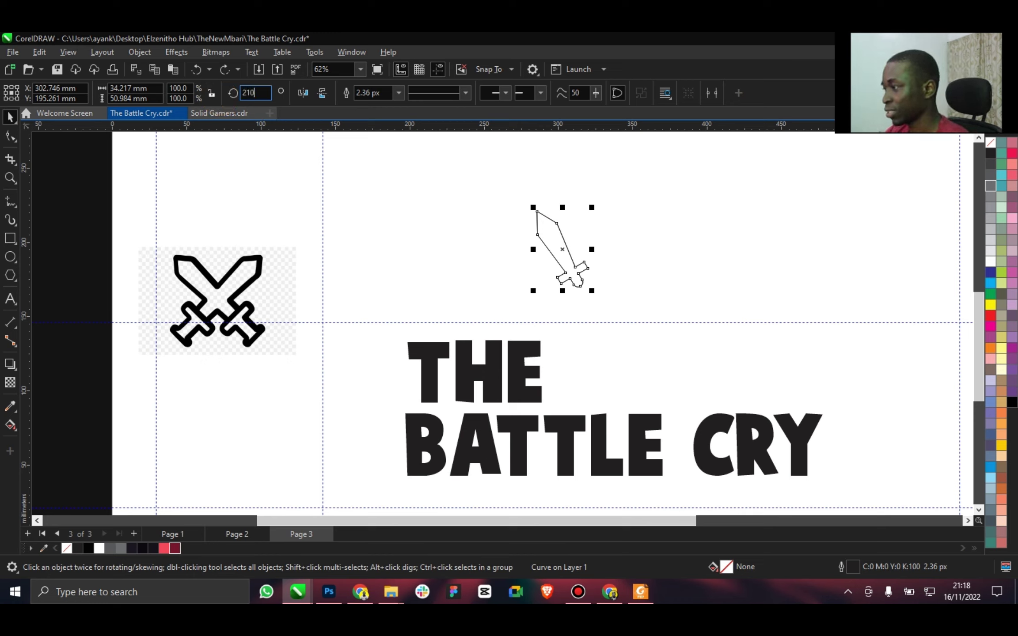
key("Return")
key("ctrl+z")
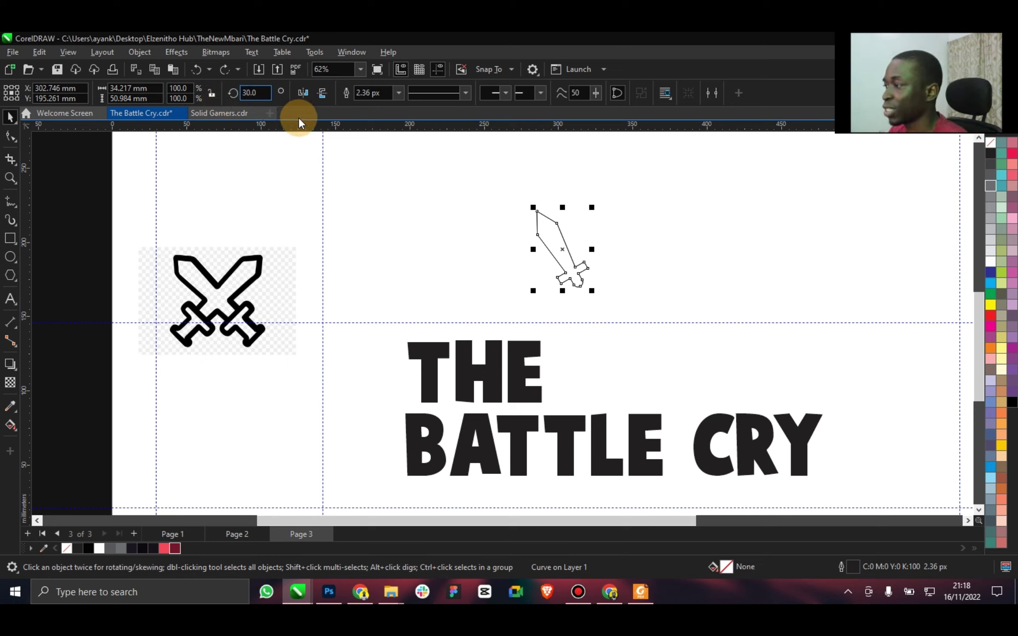
Make a horizontally mirrored copy of the tilted sword and shift the swords sideways so they cross.
left_click(302, 92)
scroll(595, 258, "up", 3)
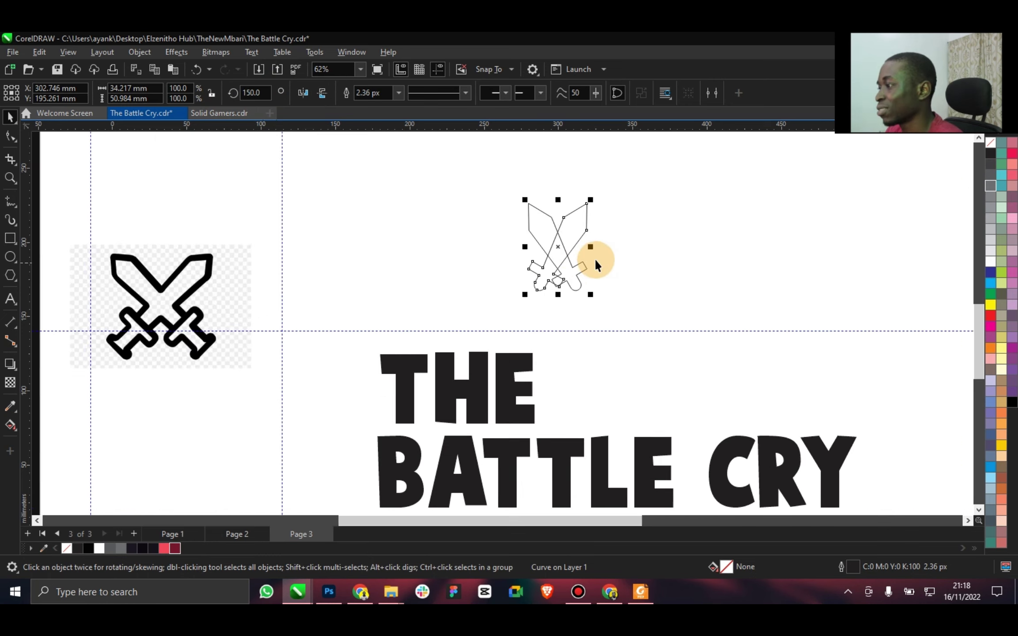
mouse_move(545, 277)
left_mouse_down()
mouse_move(569, 287)
mouse_move(562, 269)
left_mouse_up()
scroll(562, 268, "down", 4)
scroll(562, 268, "up", 3)
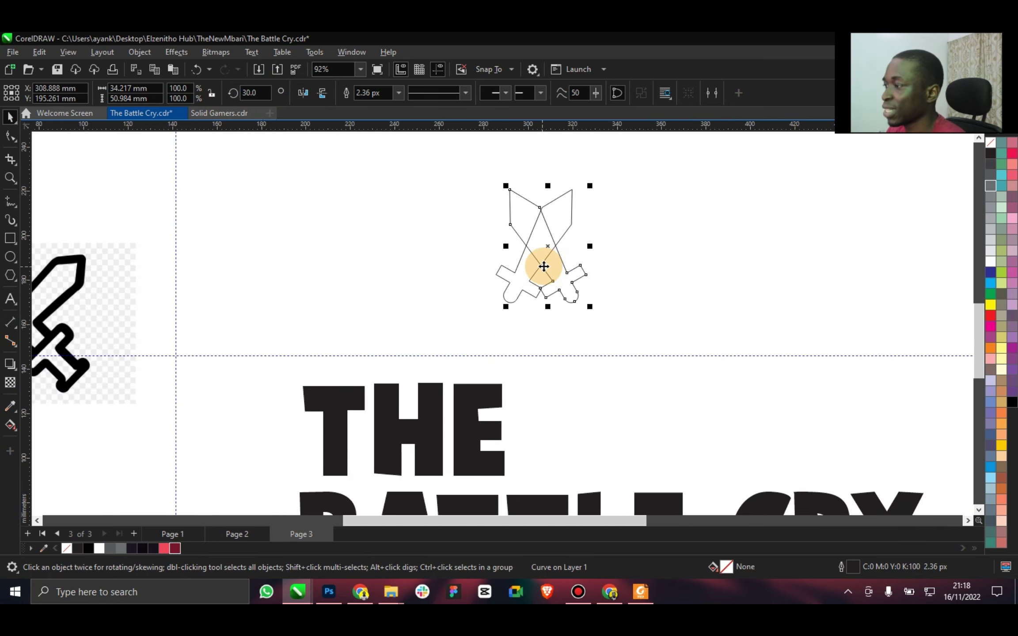
Place the crossed-swords reference image beside the drawing and rotate the left-pointing sword to about 49 degrees.
left_click_drag(452, 262, 561, 275)
left_click_drag(216, 307, 518, 247)
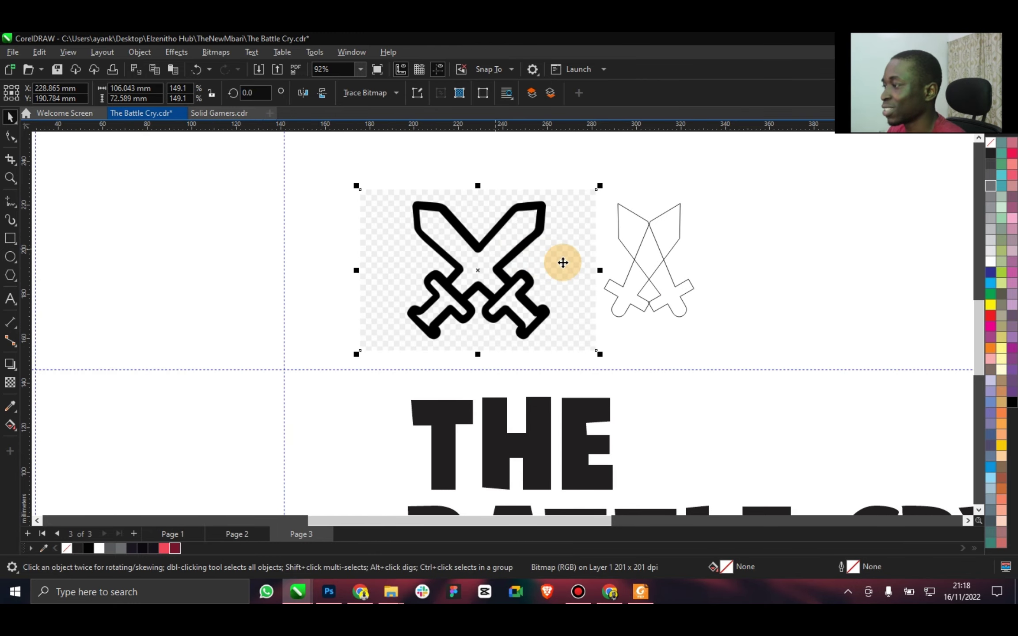
left_click(650, 279)
left_click(676, 291)
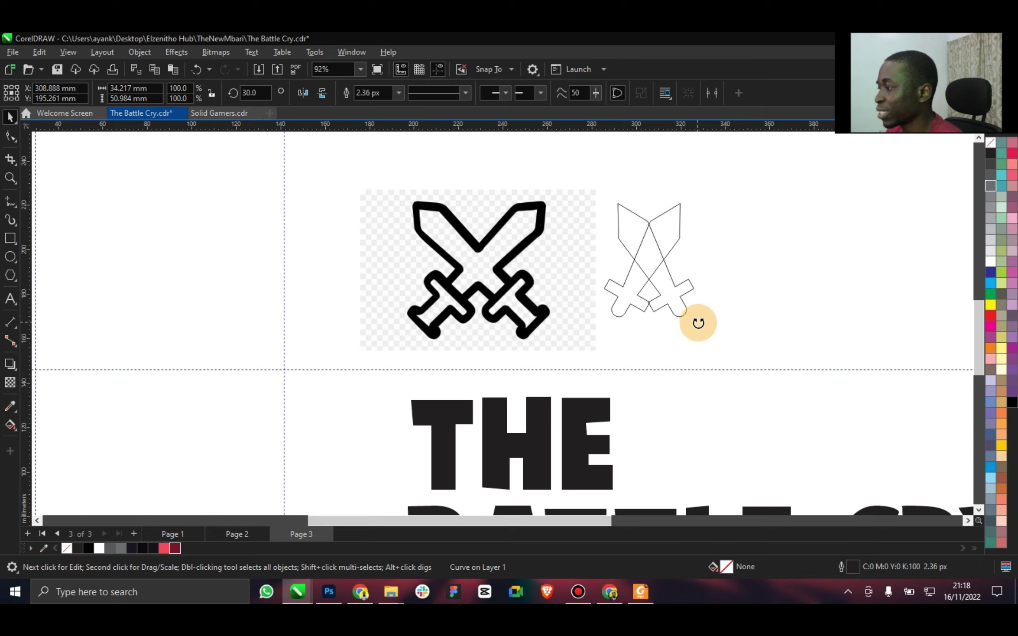
left_click_drag(698, 323, 731, 311)
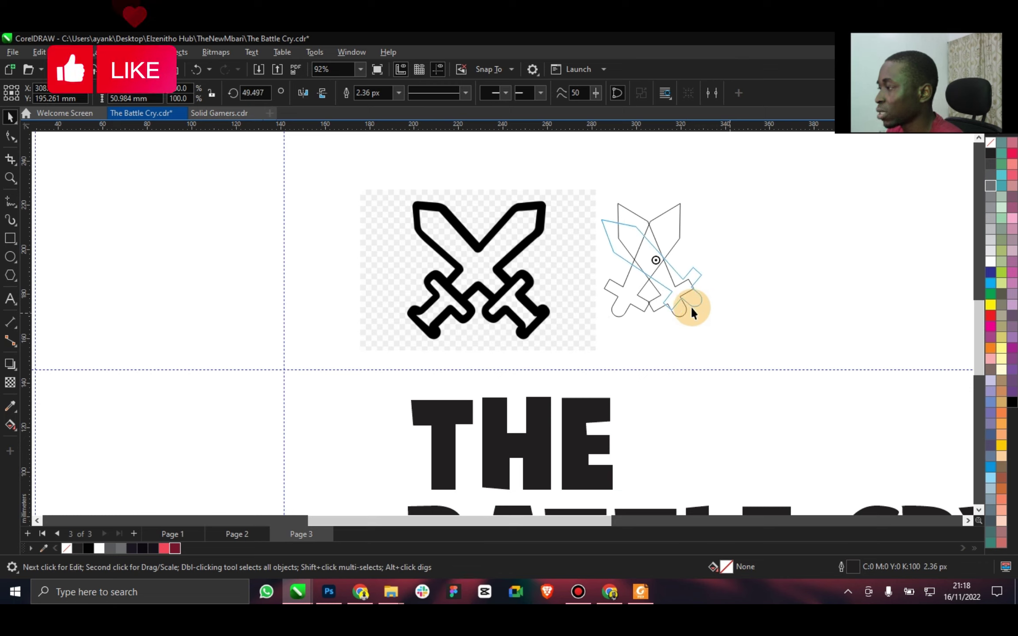
Rotate the right-pointing sword to about 135 degrees so the pair crosses at a wider angle.
left_click(642, 290)
left_click(626, 296)
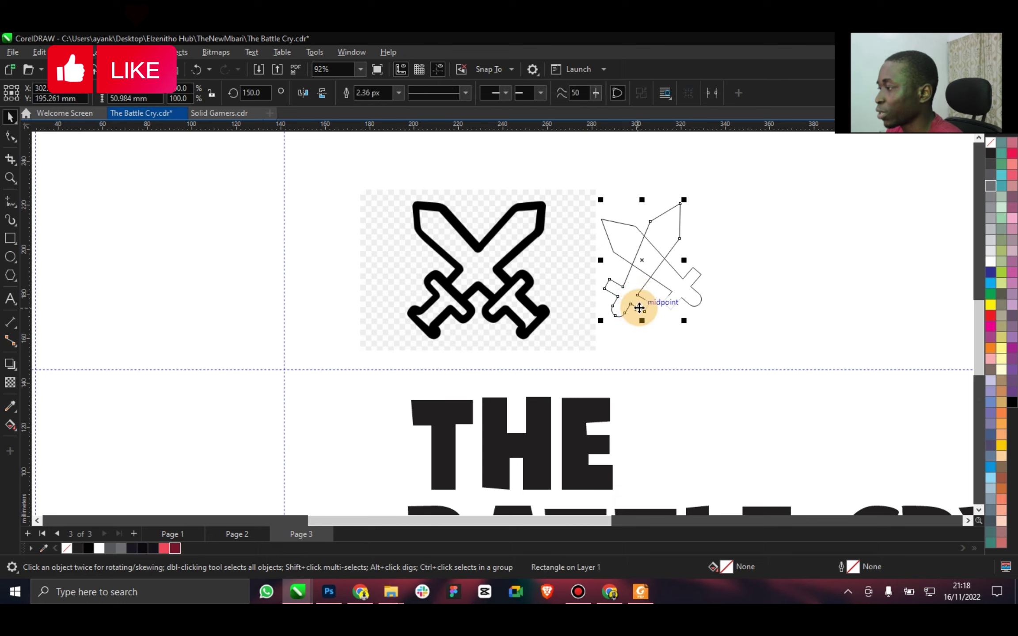
left_click(639, 306)
left_click_drag(683, 321, 663, 322)
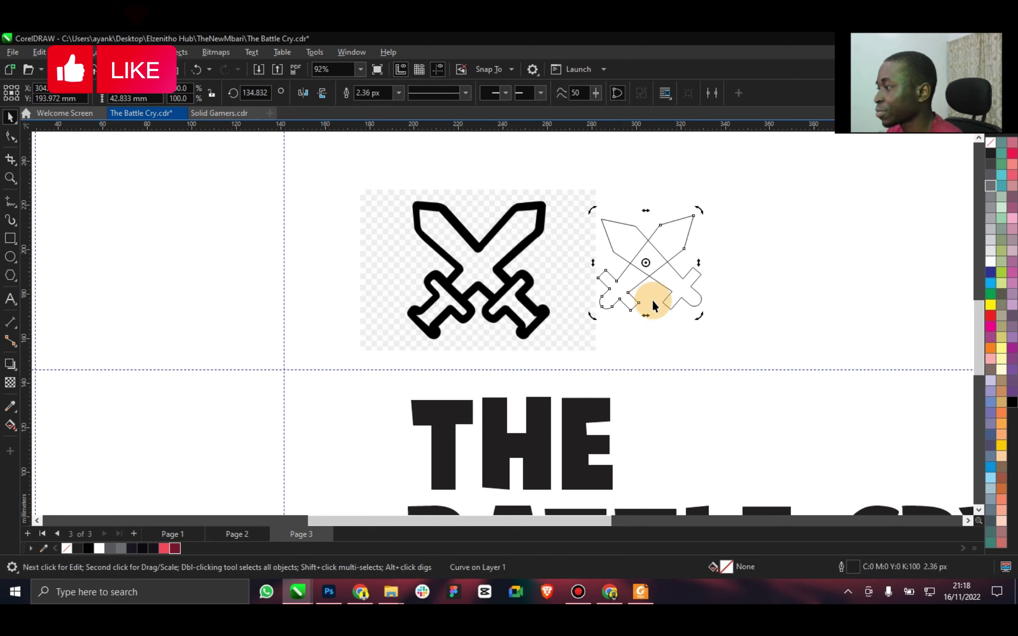
Move the horizontal guideline up to the lower corners of the crossed swords' guards, at about 172.6 mm.
left_click(669, 369)
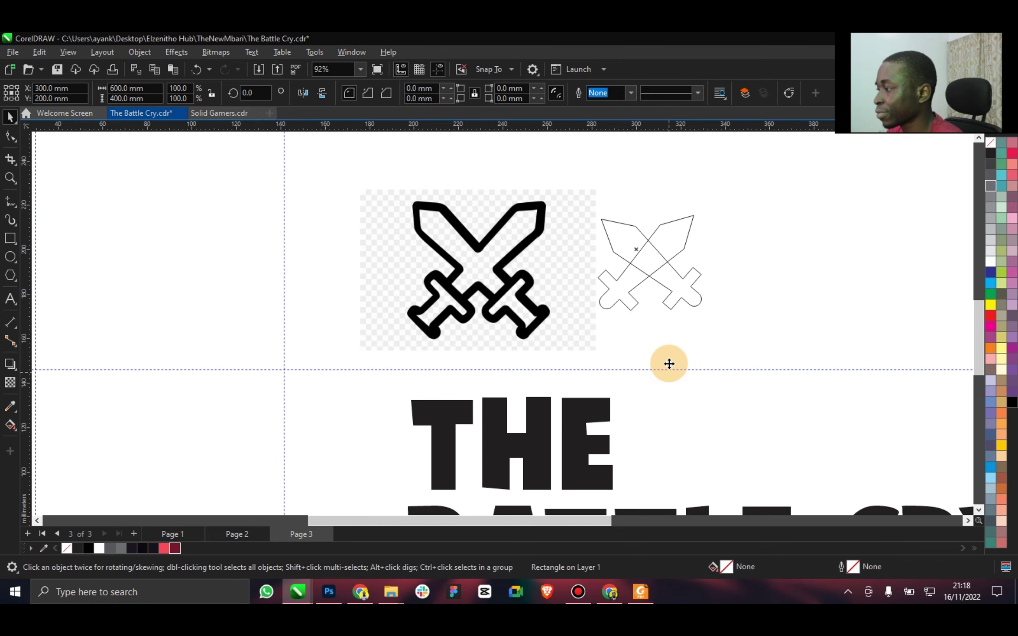
left_click_drag(668, 370, 631, 311)
scroll(662, 308, "up", 1)
scroll(669, 260, "up", 2)
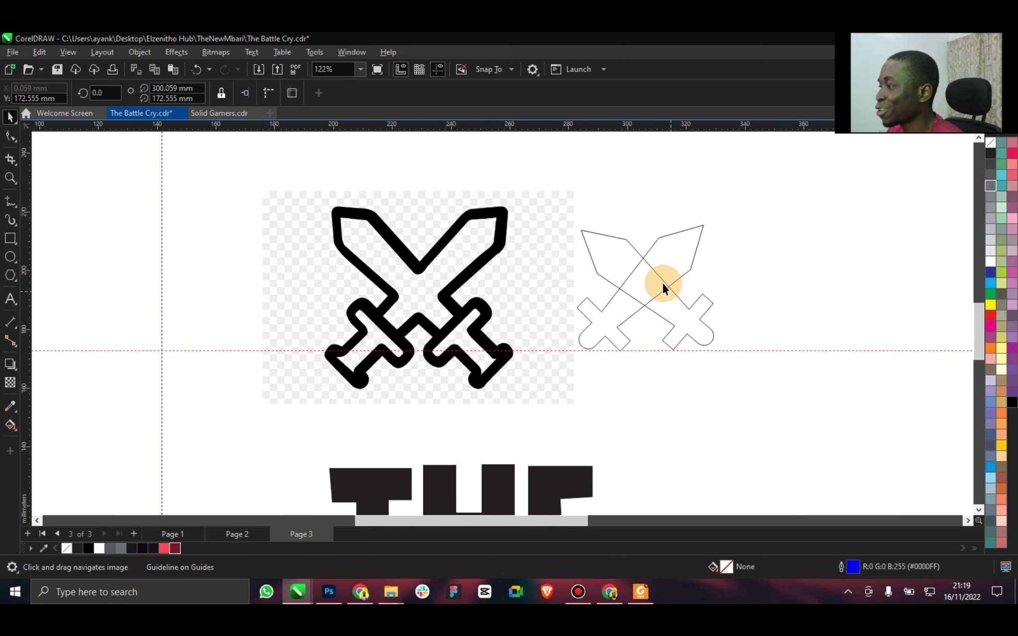
Try shifting the right-pointing sword sideways and undo the move.
scroll(632, 278, "up", 2)
left_click(633, 278)
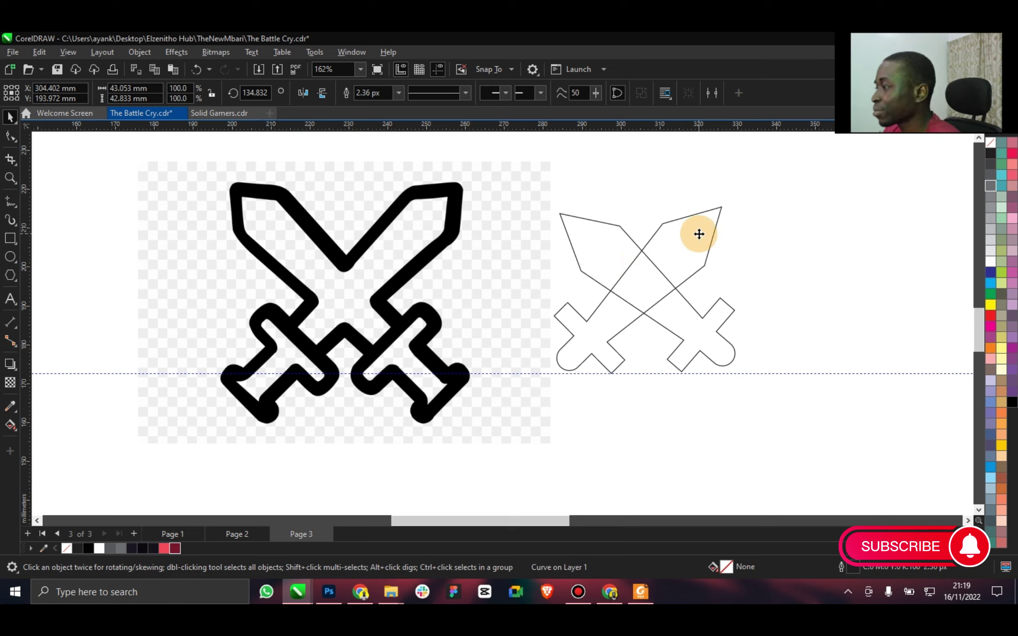
mouse_move(689, 238)
left_mouse_down()
mouse_move(711, 236)
mouse_move(702, 240)
left_mouse_up()
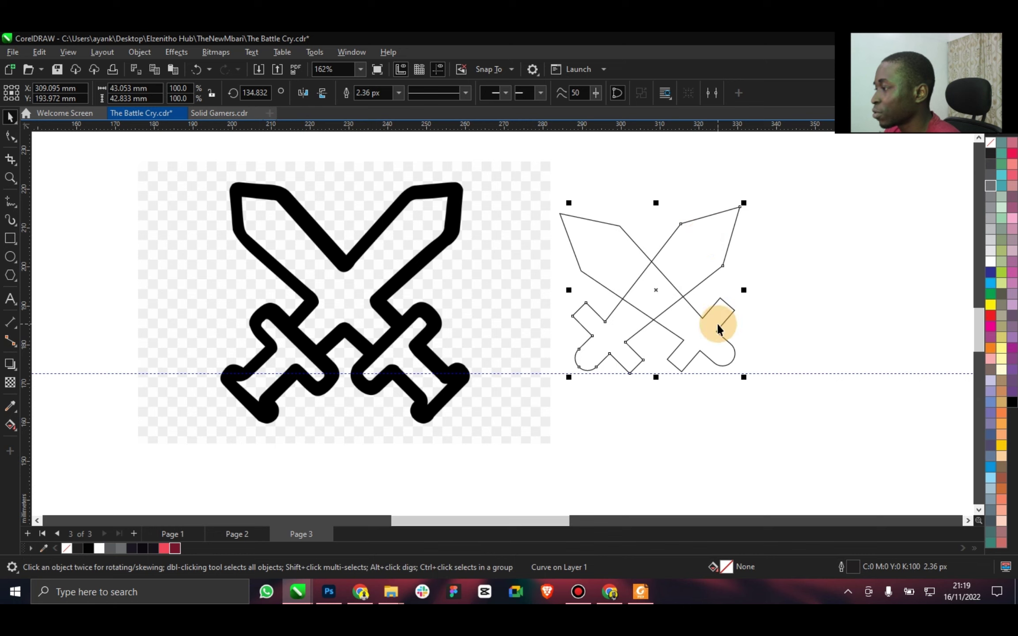
key("ctrl+z")
Select both crossed swords and weld them into one outline.
scroll(666, 268, "down", 1)
scroll(666, 268, "down", 2)
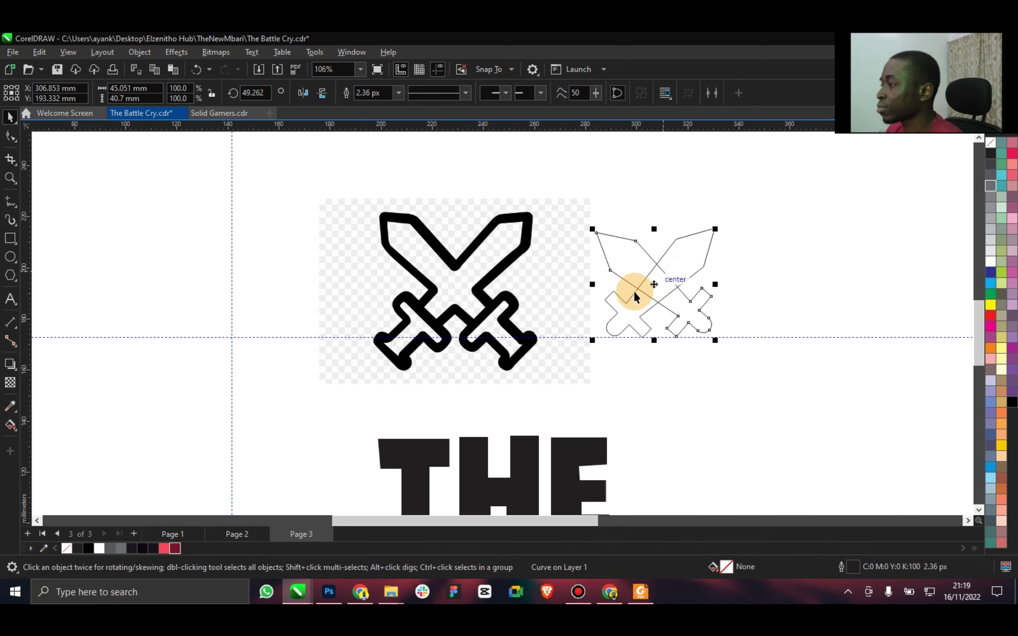
left_click(596, 240)
left_click(619, 243)
left_click(704, 250, "shift")
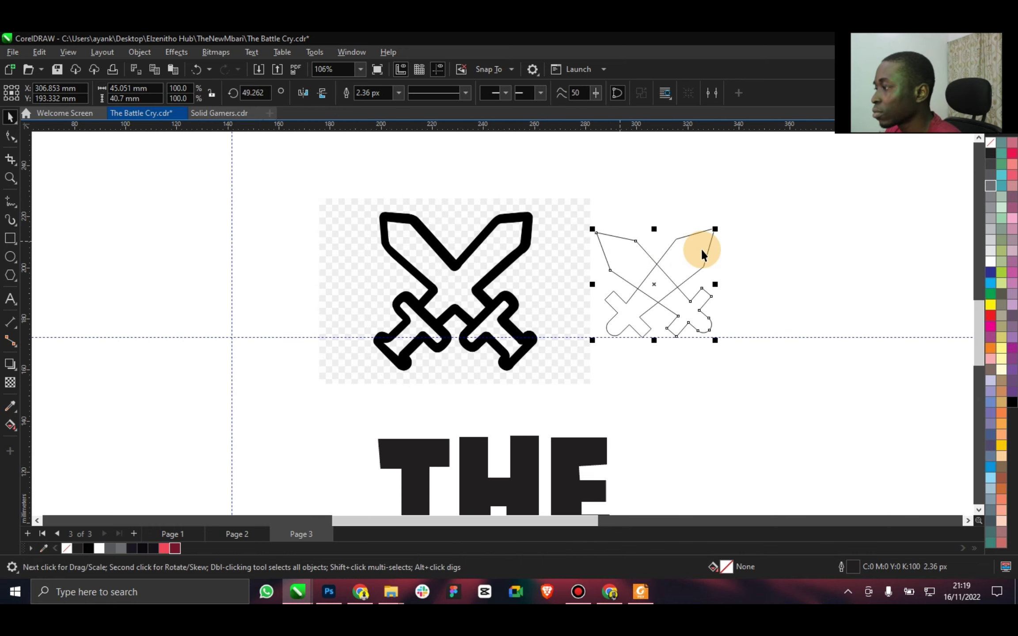
Move the welded swords icon away from the reference image and delete the reference image.
scroll(595, 306, "down", 3)
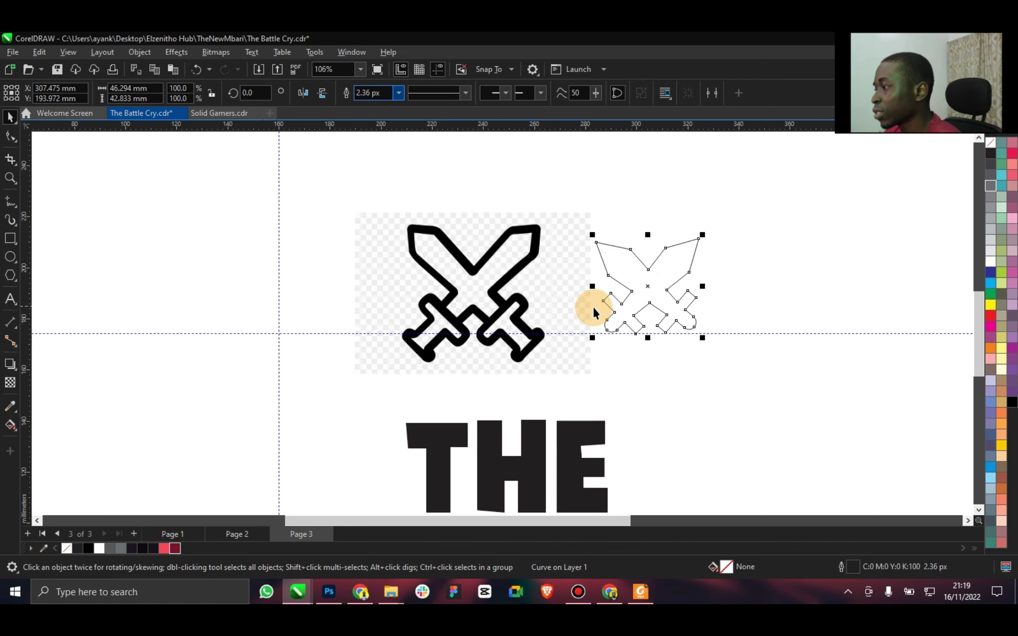
left_click_drag(658, 290, 748, 289)
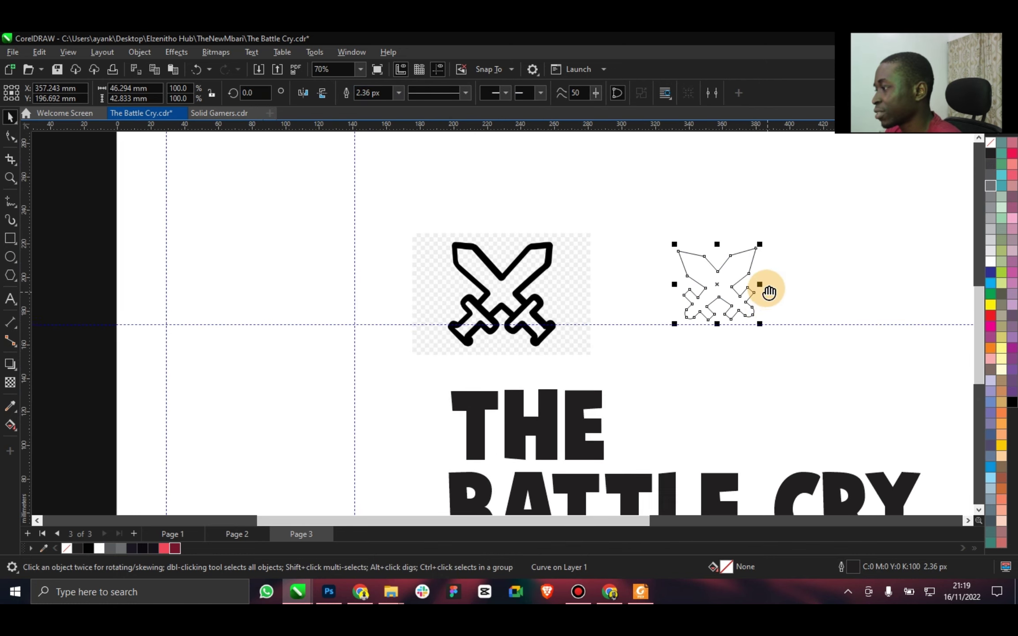
scroll(618, 273, "down", 1)
left_click(486, 260)
key("Delete")
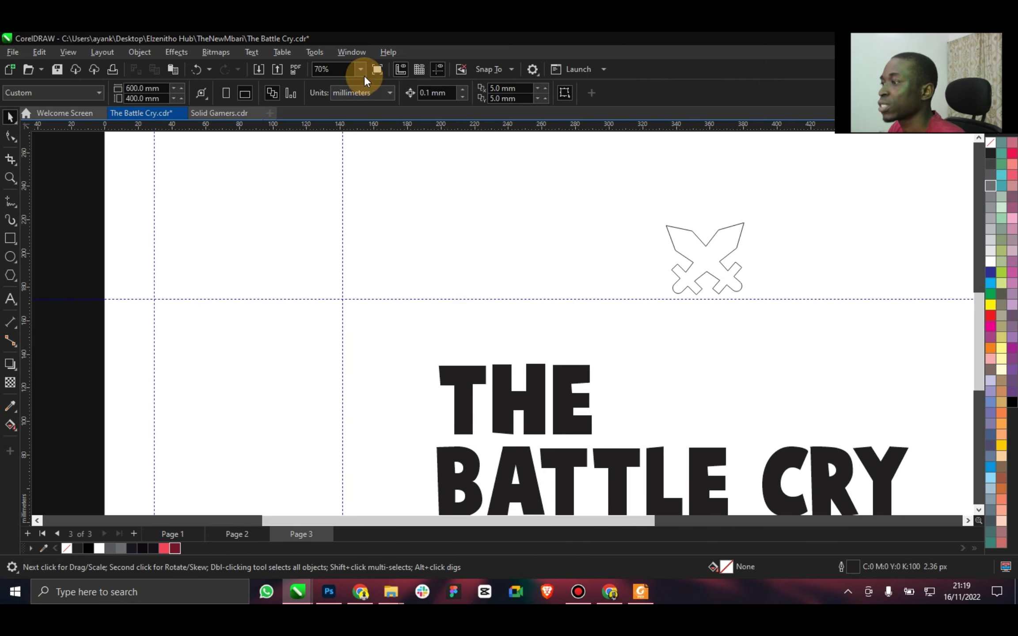
Preview the page, then set the crossed-swords icon's outline width to 10.0 px.
left_click(361, 69)
left_click(342, 84)
key("F9")
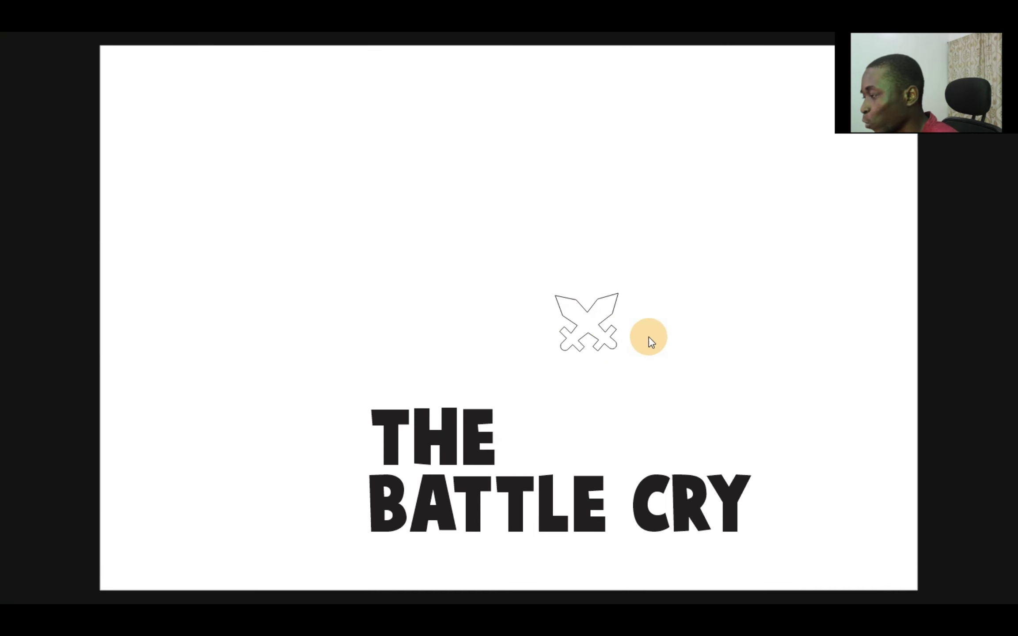
key("Escape")
left_click(565, 344)
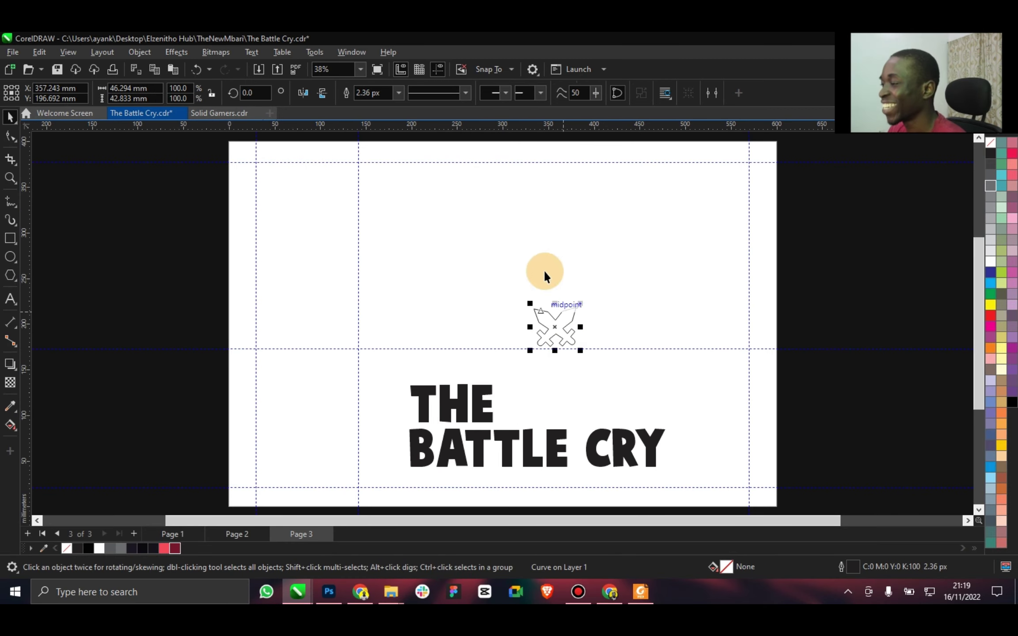
left_click(395, 98)
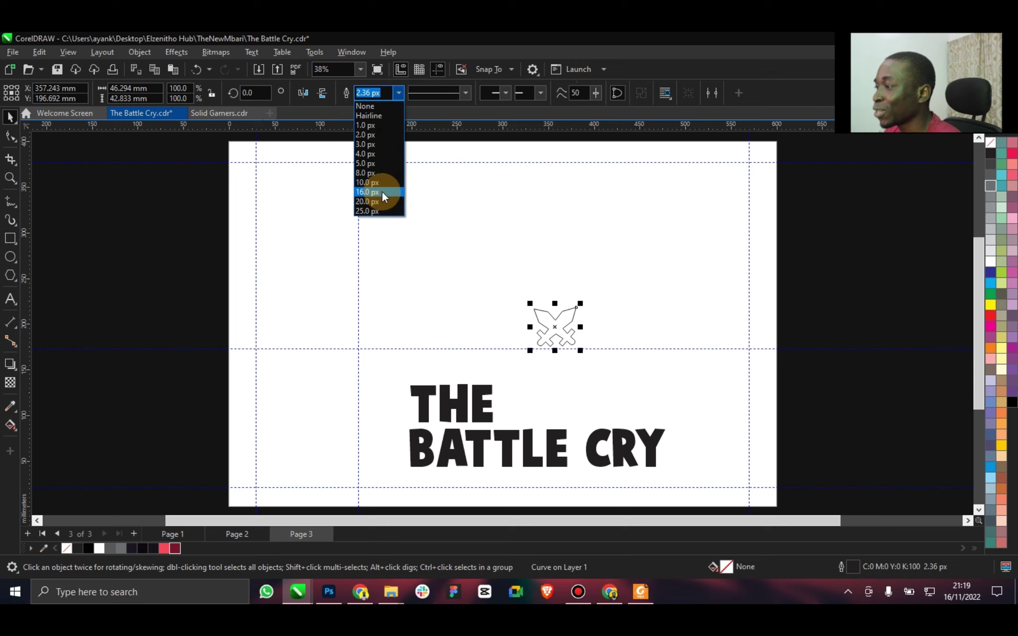
left_click(379, 182)
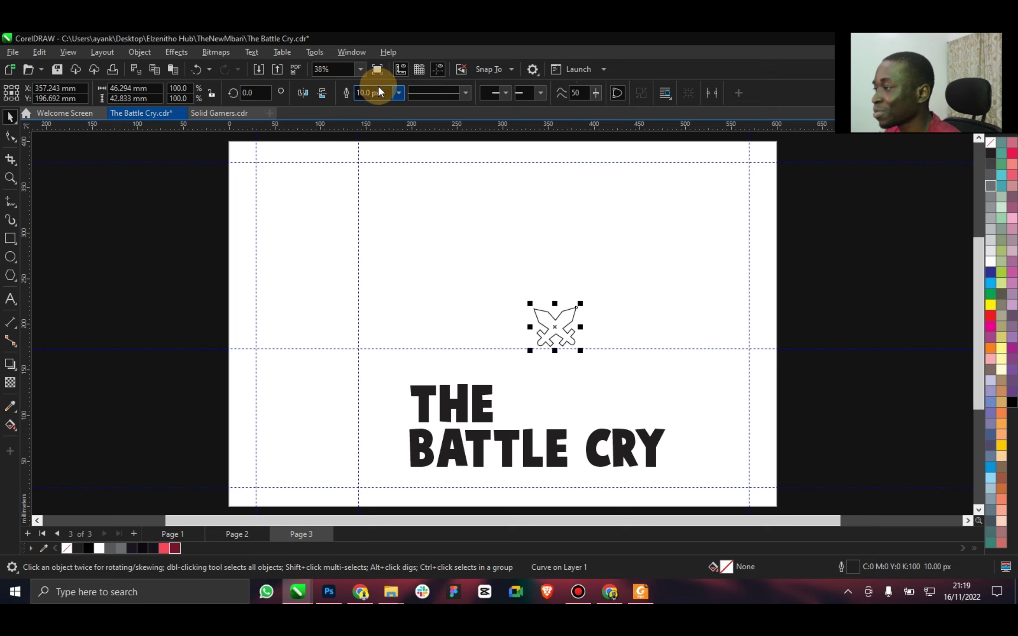
left_click(360, 69)
left_click(384, 73)
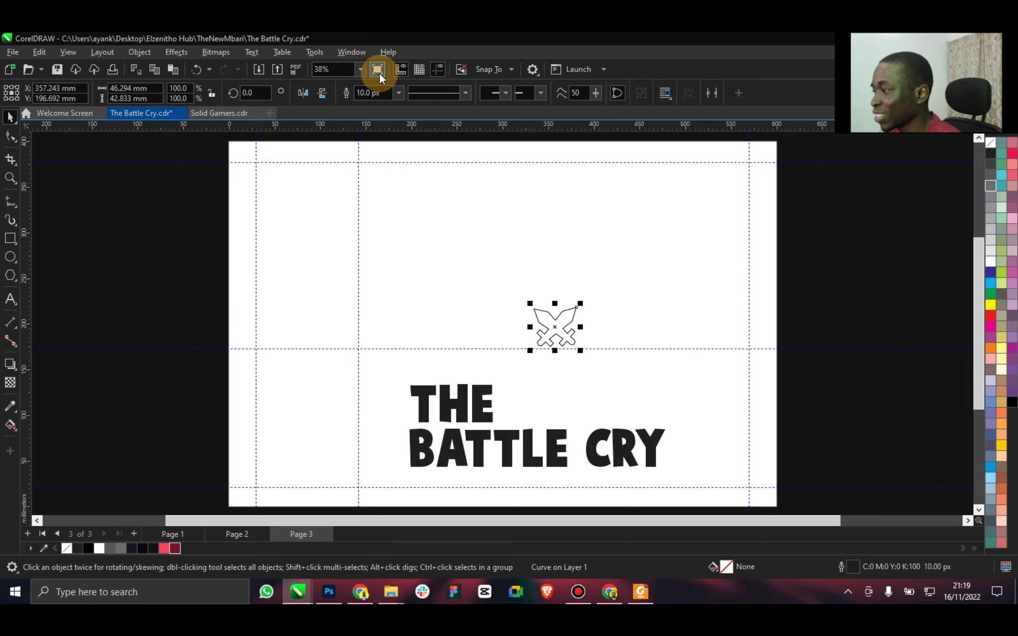
left_click(376, 70)
left_click(529, 360)
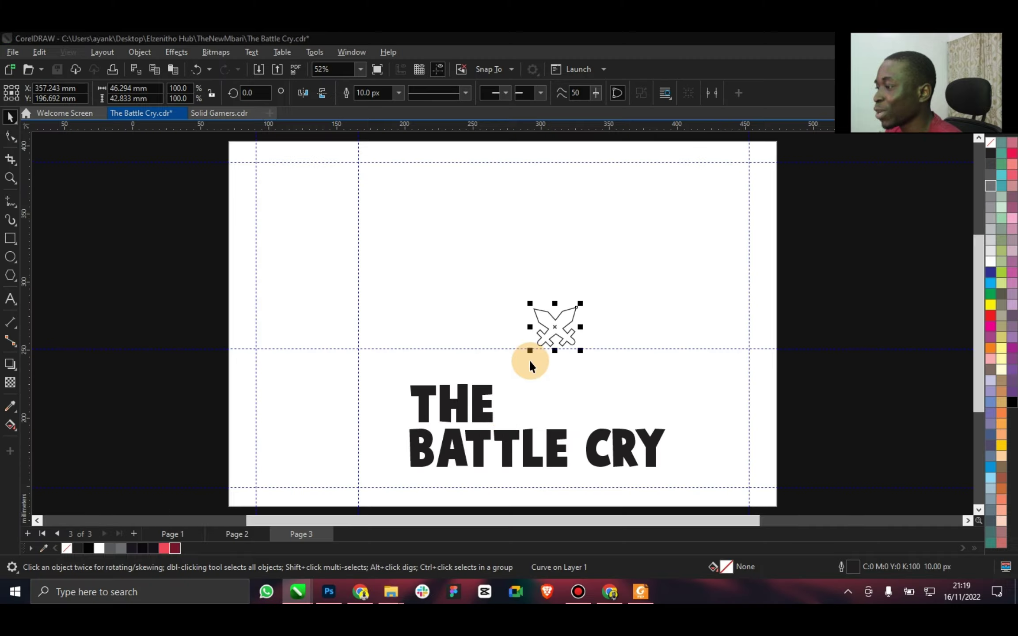
Centre the THE BATTLE CRY lettering on the page and save the document despite the font embedding issue.
left_click(497, 410)
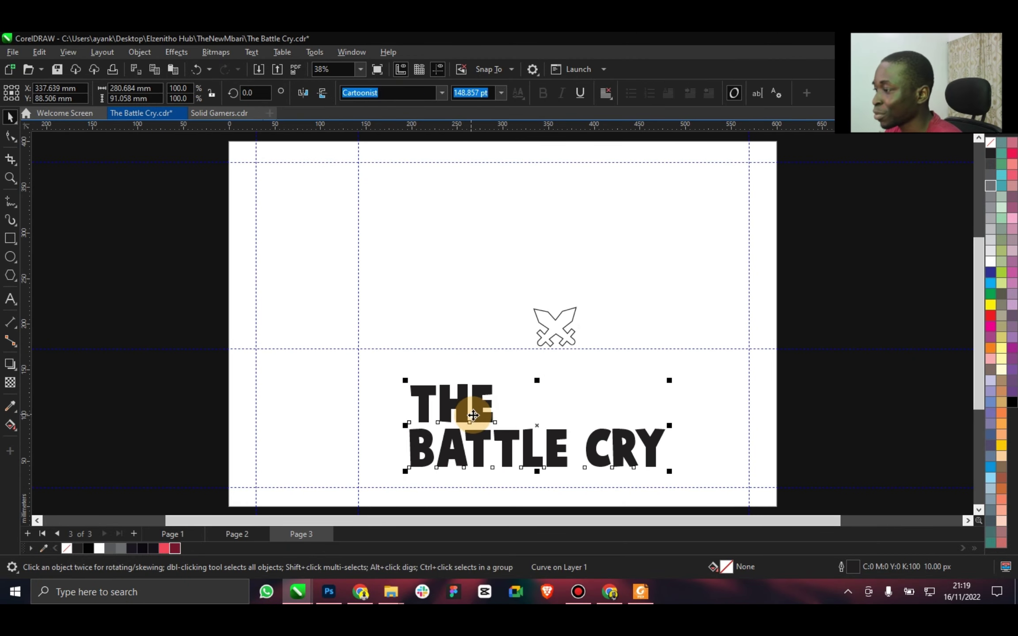
key("p")
key("ctrl+s")
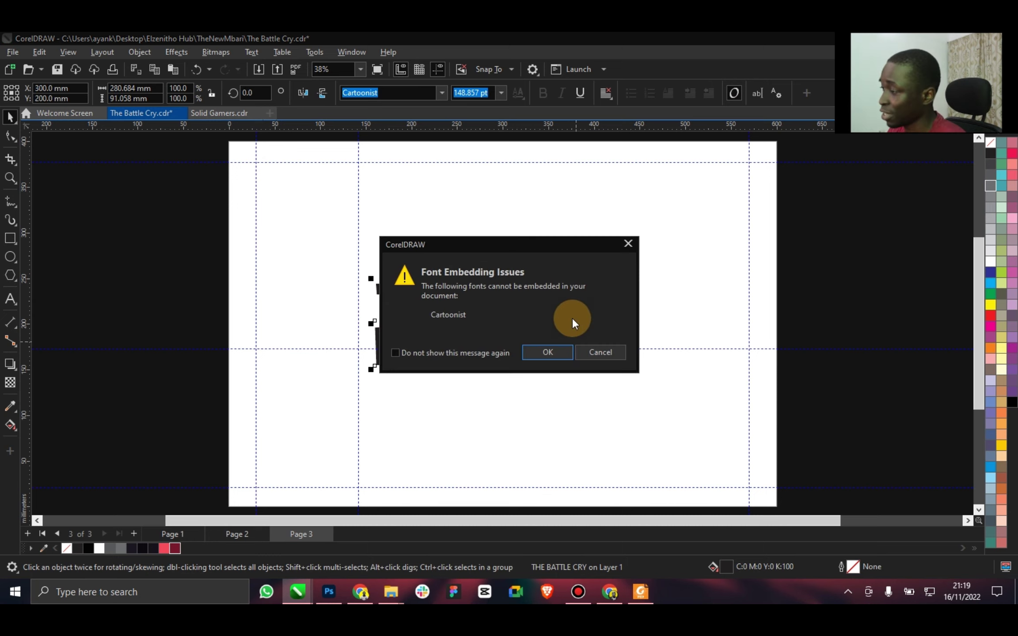
left_click(544, 350)
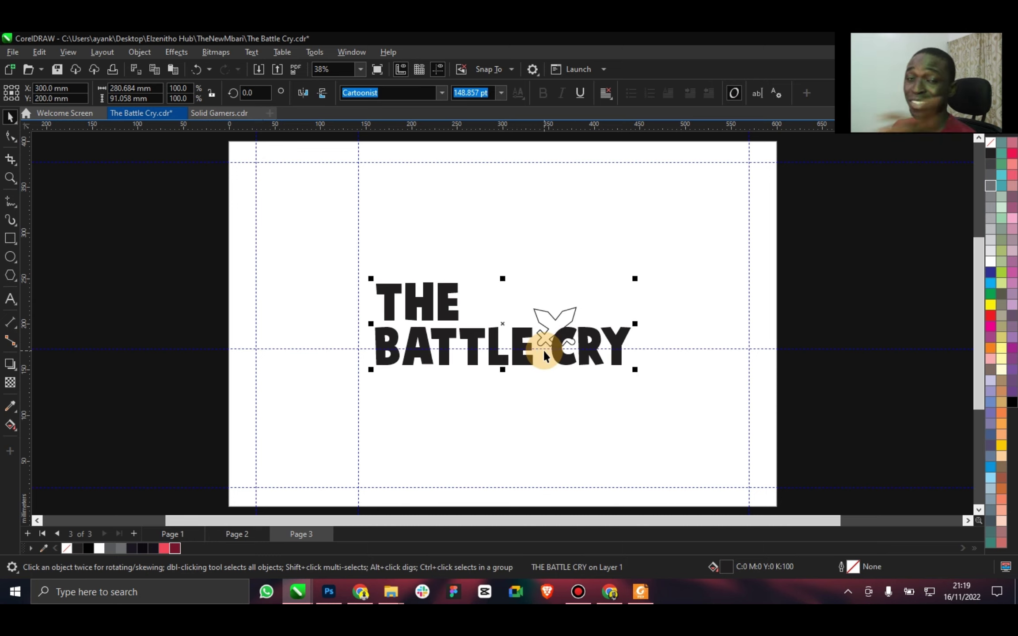
Move the crossed-swords icon below the lettering and break the lettering apart into the separate words THE, BATTLE and CRY.
left_click(560, 313)
left_click_drag(561, 313, 433, 404)
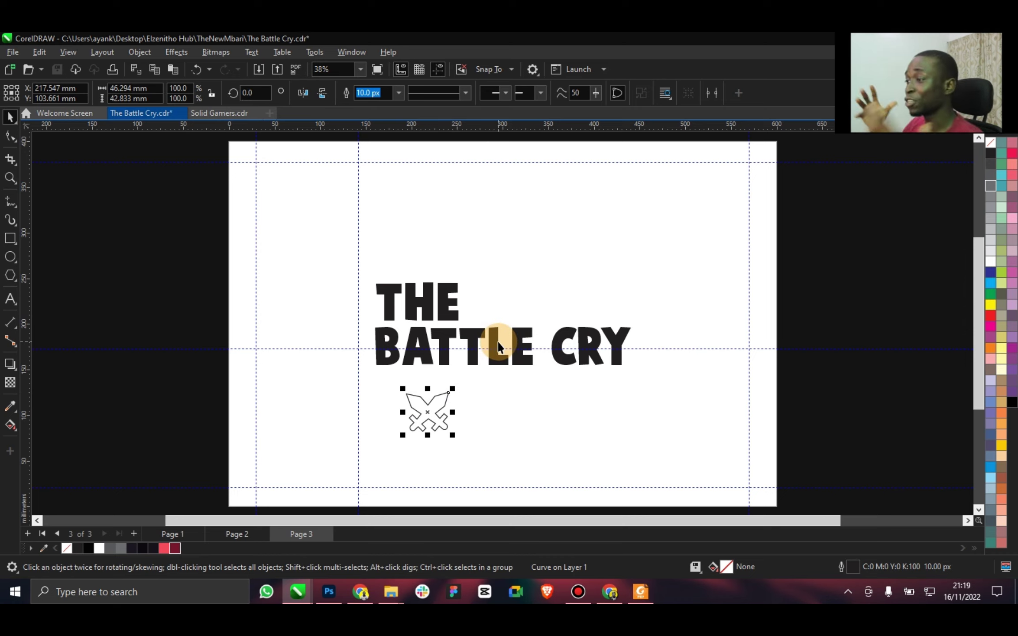
left_click(497, 345)
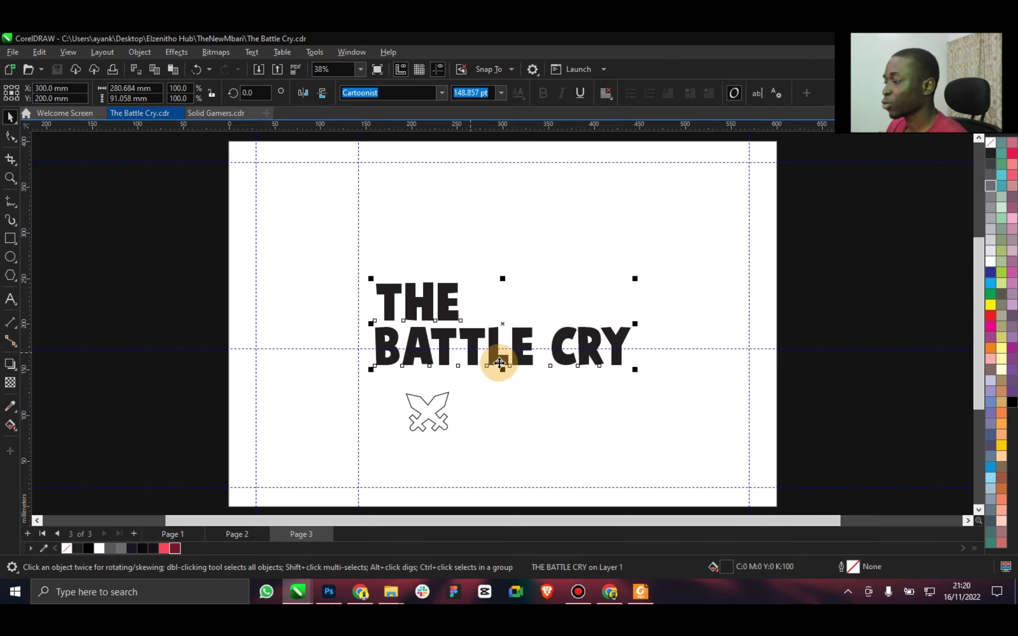
key("ctrl+k")
left_click(512, 352)
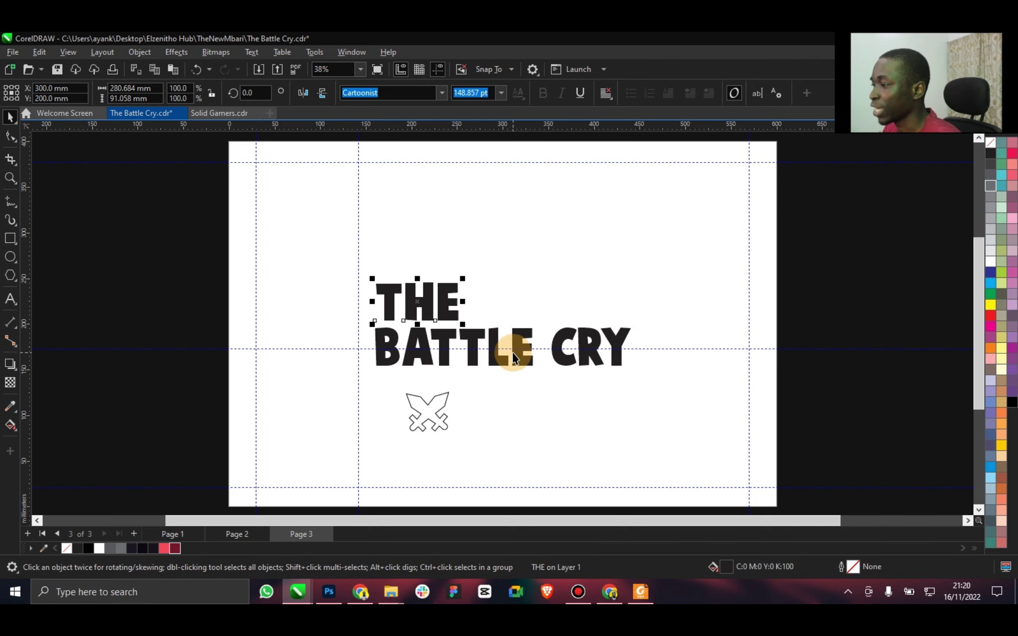
scroll(512, 352, "up", 2)
key("ctrl+k")
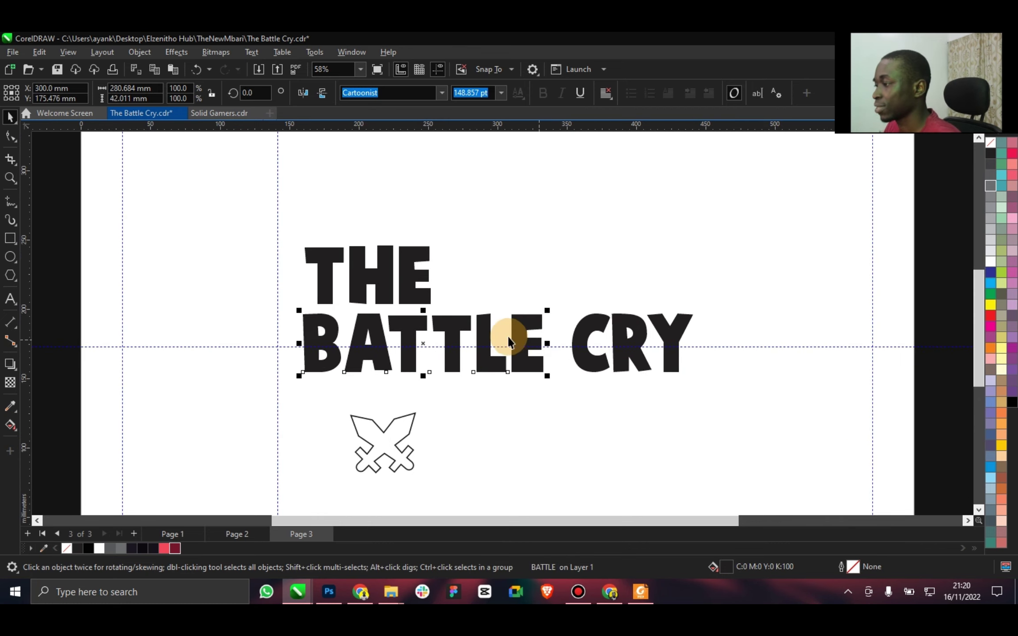
left_click(528, 338)
Centre the word BATTLE on the page and move CRY clear below it.
scroll(305, 356, "down", 3)
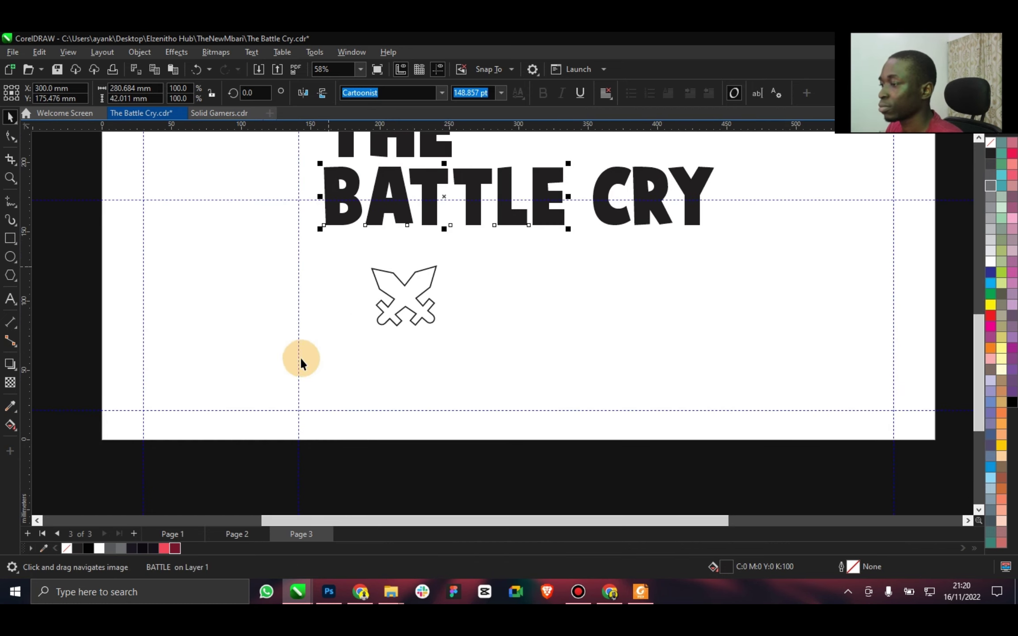
scroll(364, 330, "up", 3)
left_click_drag(392, 343, 469, 310)
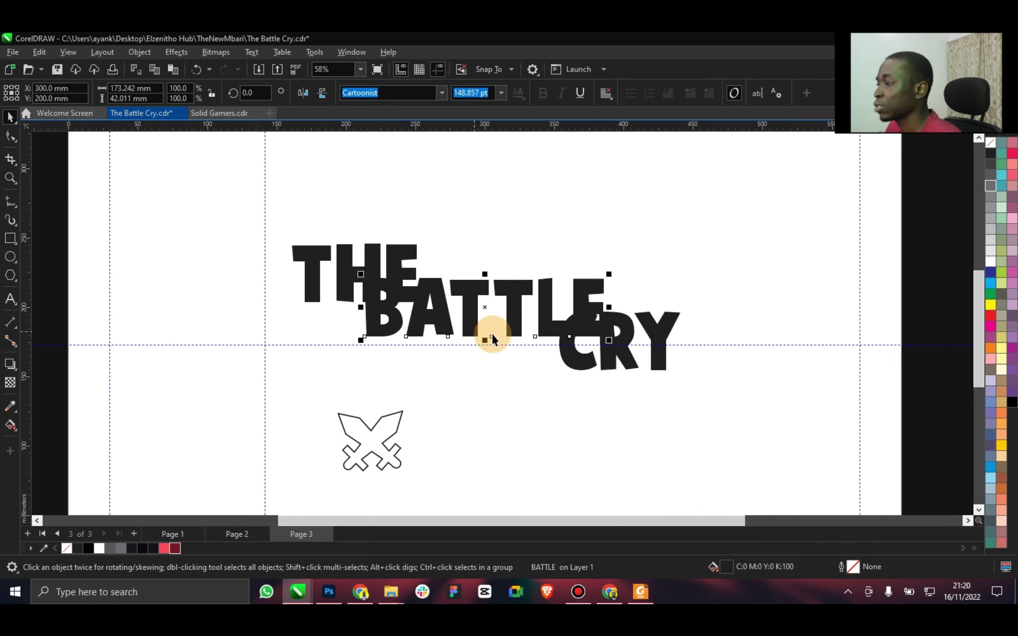
left_click(632, 347)
left_click_drag(624, 442, 622, 440)
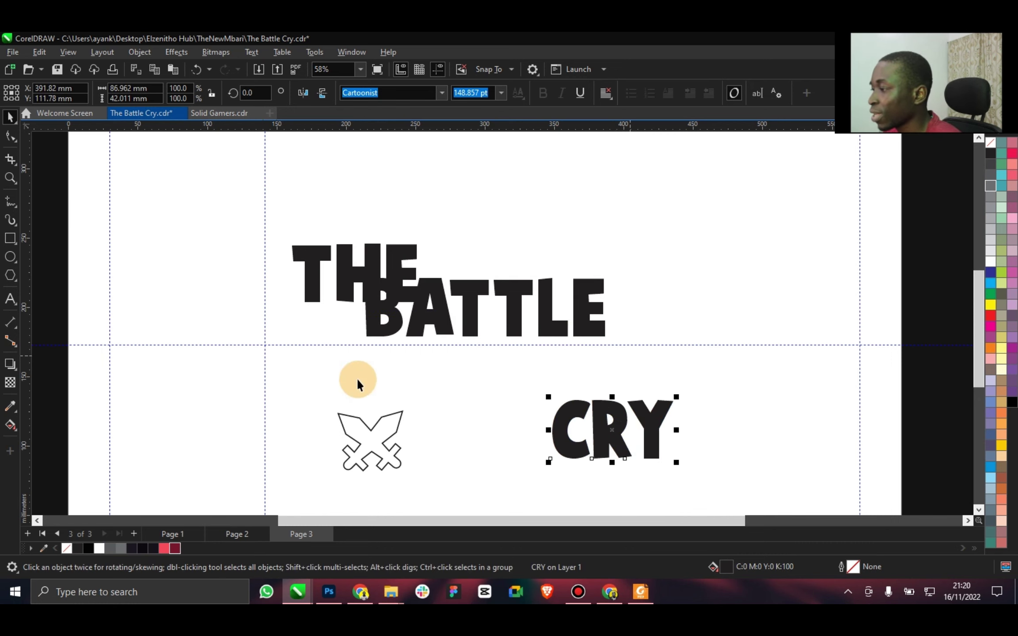
Place vertical guidelines at both edges of BATTLE, the second at about 385.7 mm, and align CRY's right edge with it below BATTLE.
left_click(273, 345)
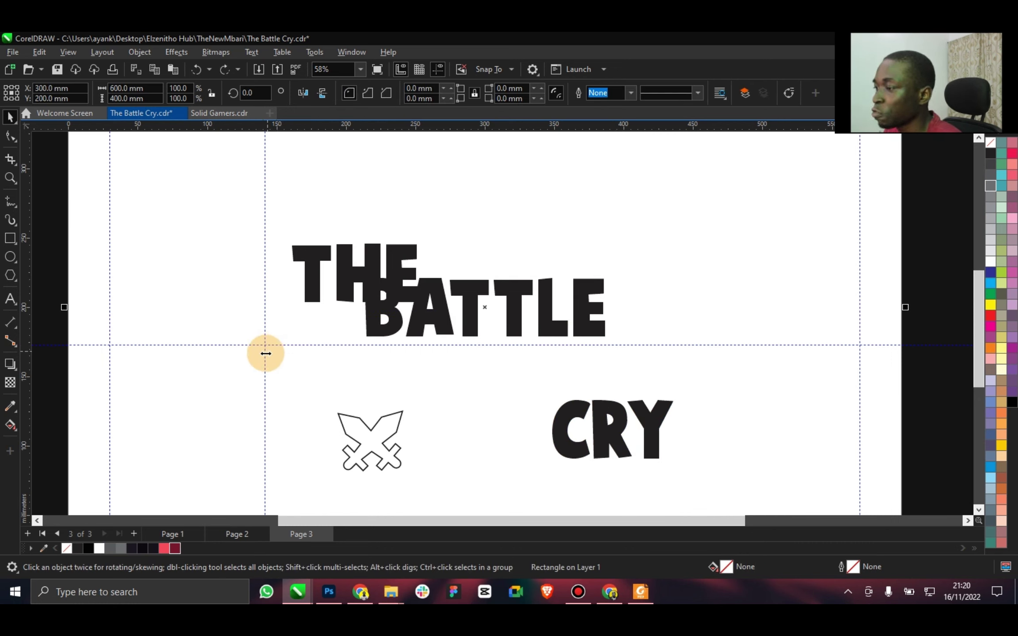
left_click_drag(265, 352, 365, 323)
left_click_drag(39, 295, 603, 295)
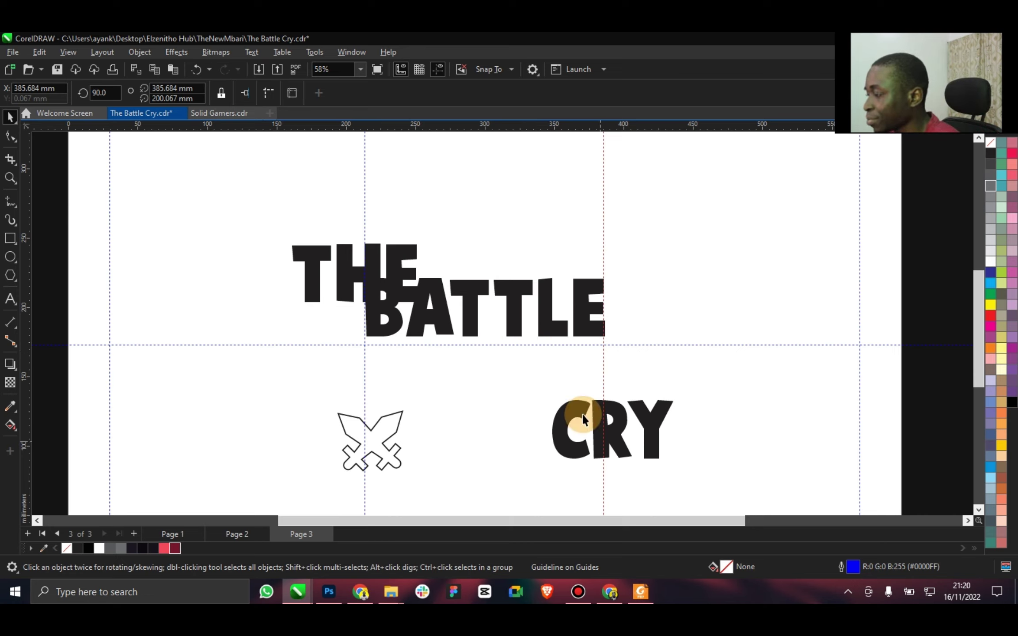
left_click_drag(561, 381, 531, 384)
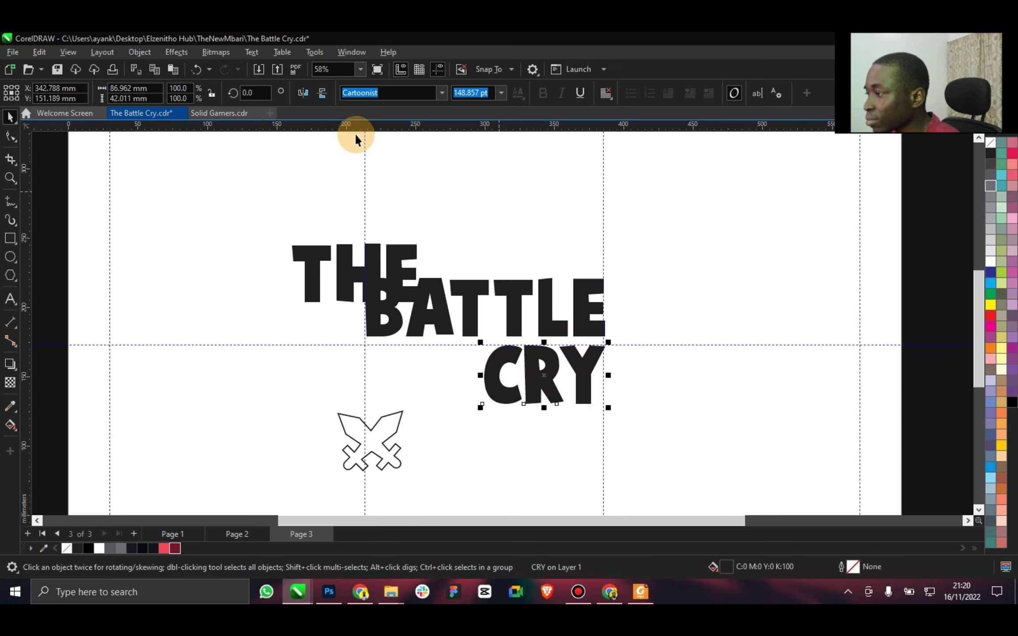
Add a horizontal guideline above BATTLE at about 226.1 mm and set THE on it at BATTLE's left edge, scaled down to about 38.3 pt.
left_click_drag(362, 133, 510, 271)
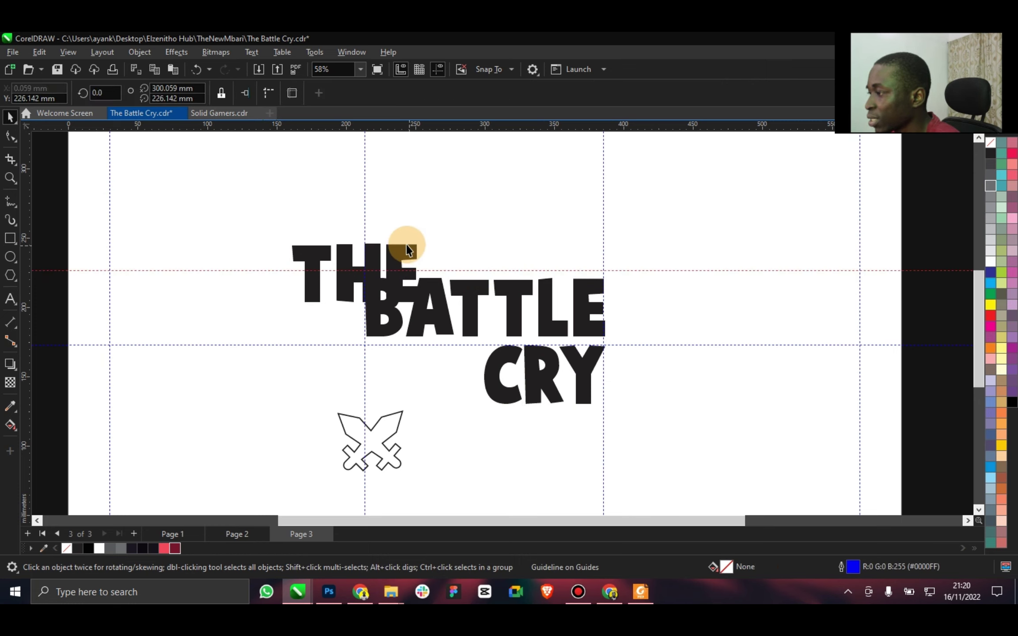
left_click_drag(406, 252, 379, 272)
scroll(388, 265, "up", 5)
scroll(379, 273, "down", 3)
scroll(591, 379, "down", 2)
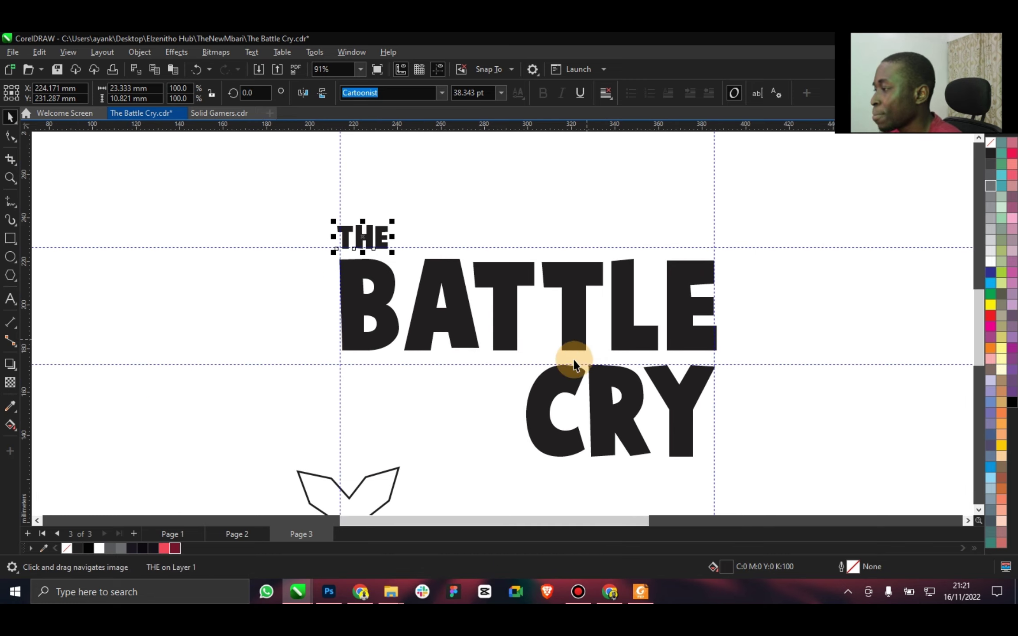
Move the crossed-swords icon under BATTLE, beside CRY and flush with the left edge guideline.
left_click_drag(386, 465, 422, 381)
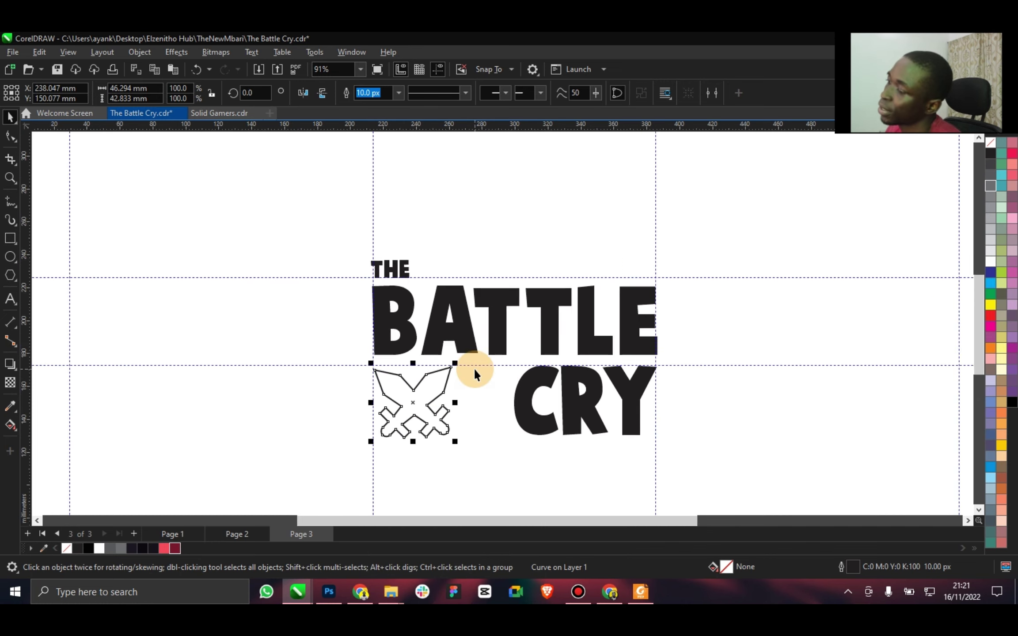
scroll(474, 367, "down", 2)
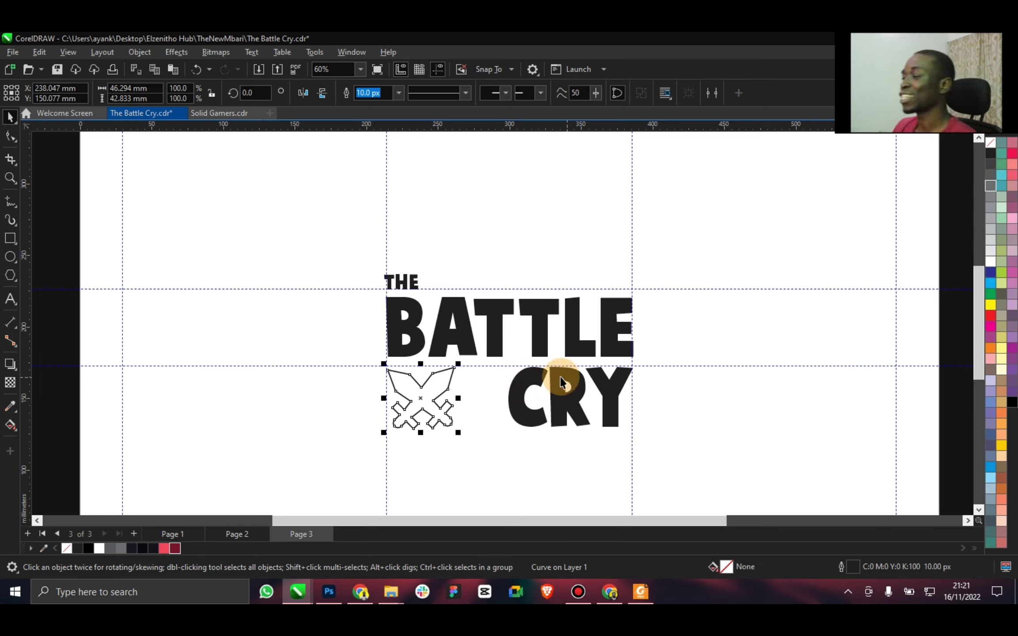
Replace the word CRY with SQUAD and align its right edge with the end of BATTLE.
left_click(547, 385)
double_click(542, 379)
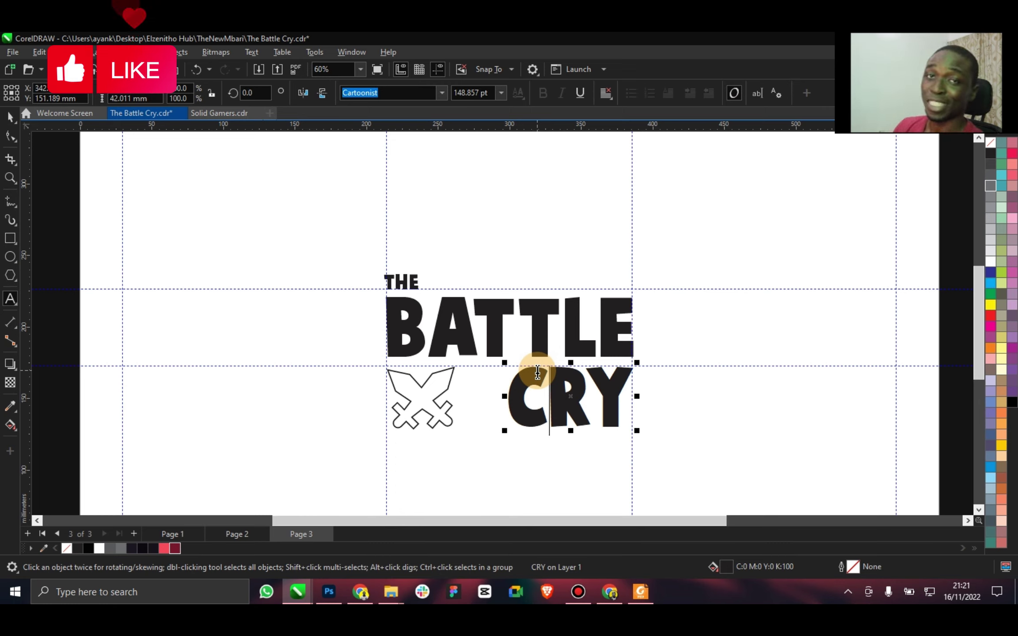
key("ctrl+a")
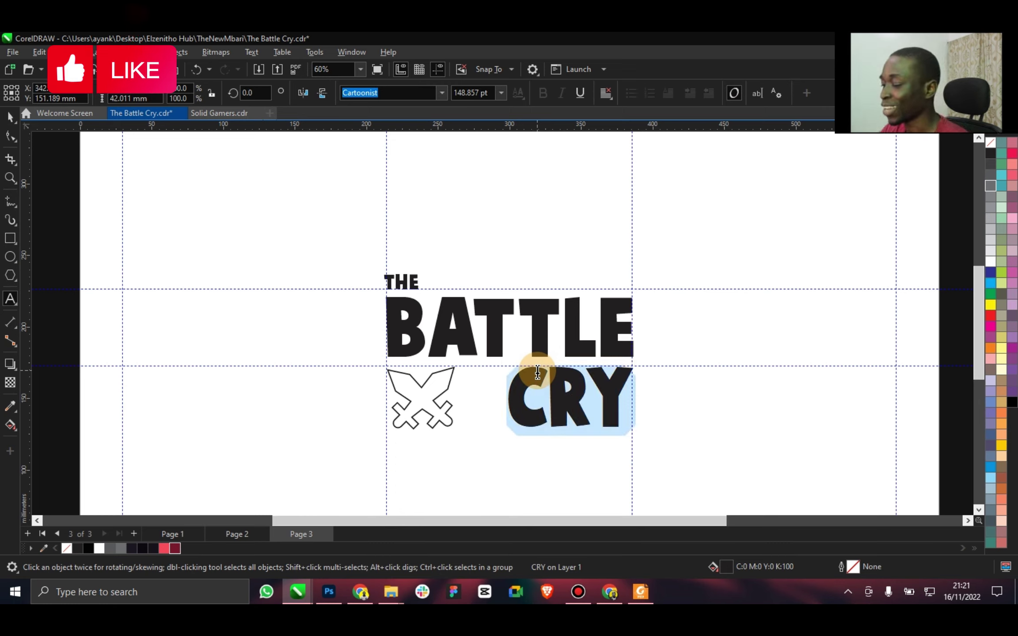
type("SQUAD")
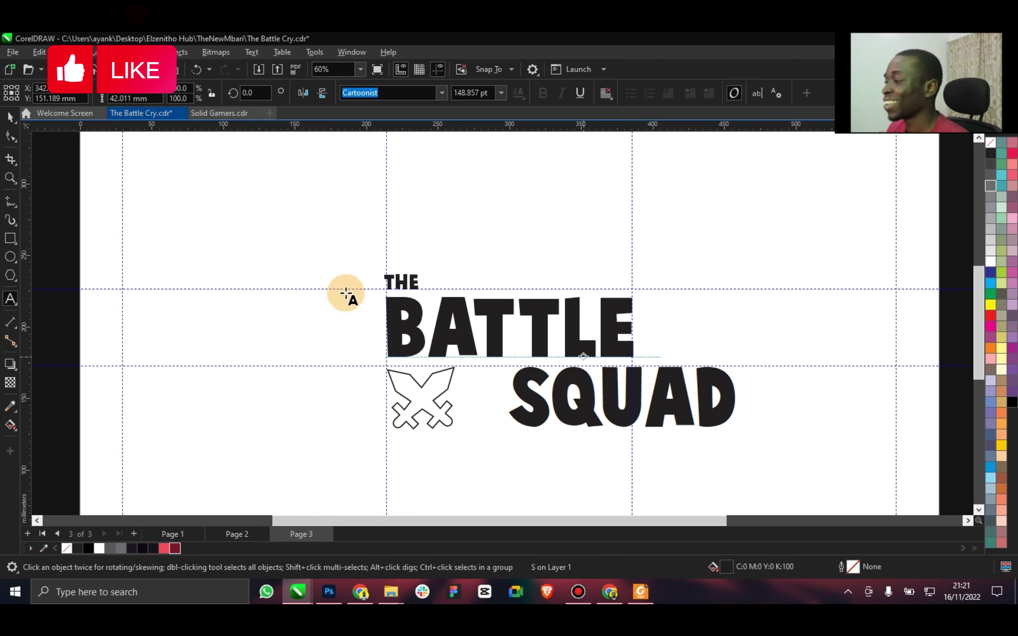
left_click(10, 117)
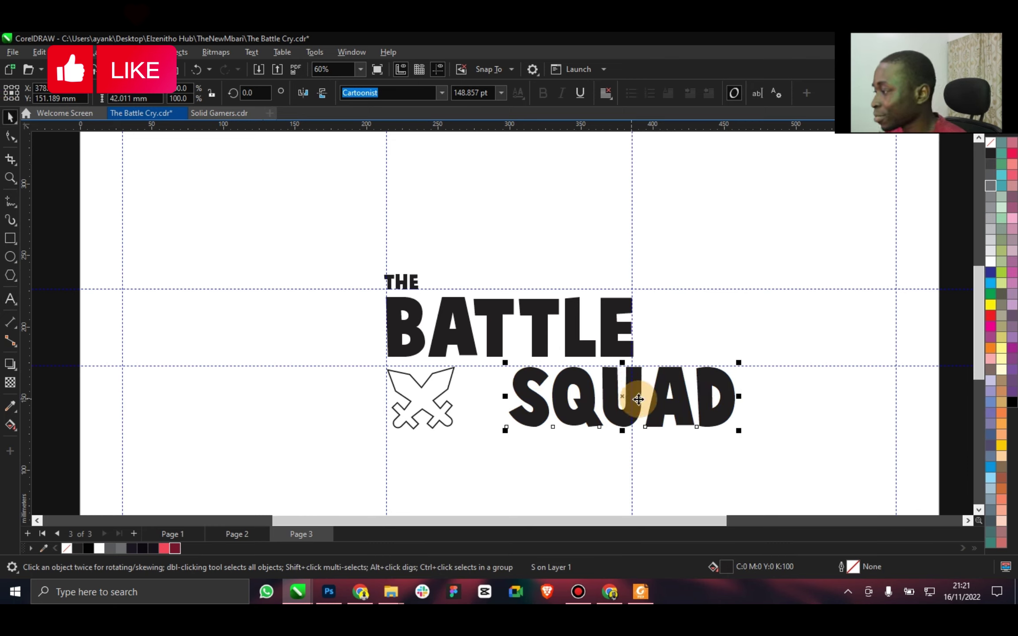
left_click_drag(638, 399, 538, 391)
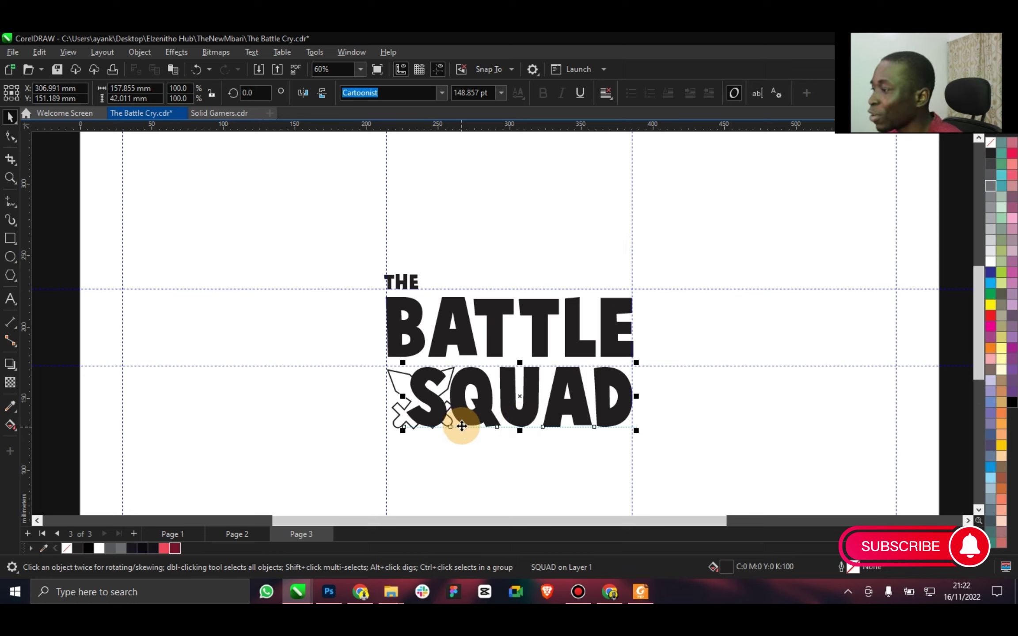
Delete the S from SQUAD and shift QUAD beside the crossed-swords icon, flush with the end of BATTLE.
left_click(434, 401)
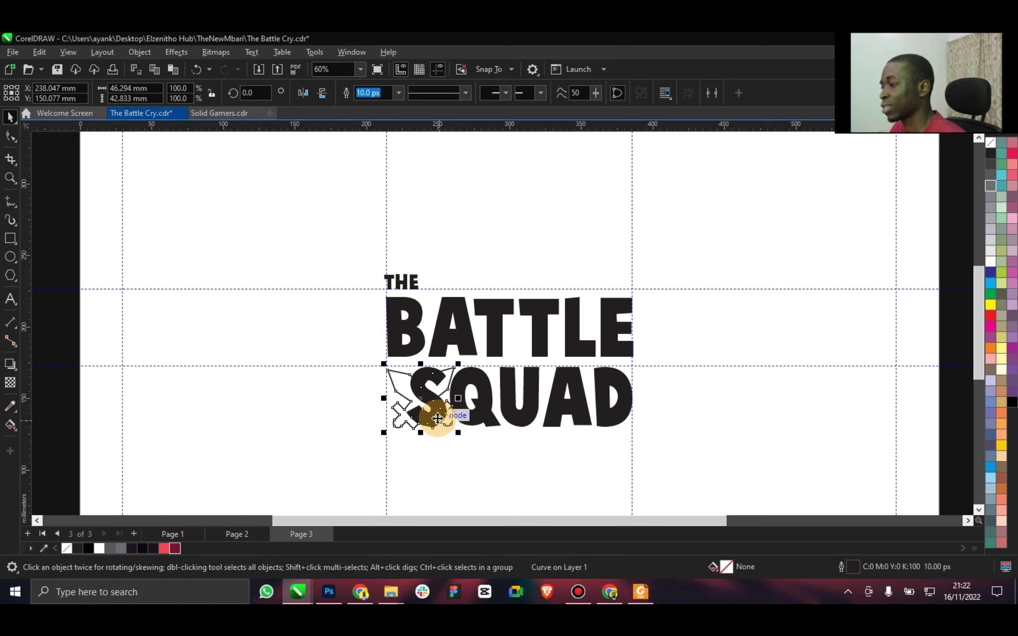
double_click(471, 411)
left_click_drag(452, 411, 379, 399)
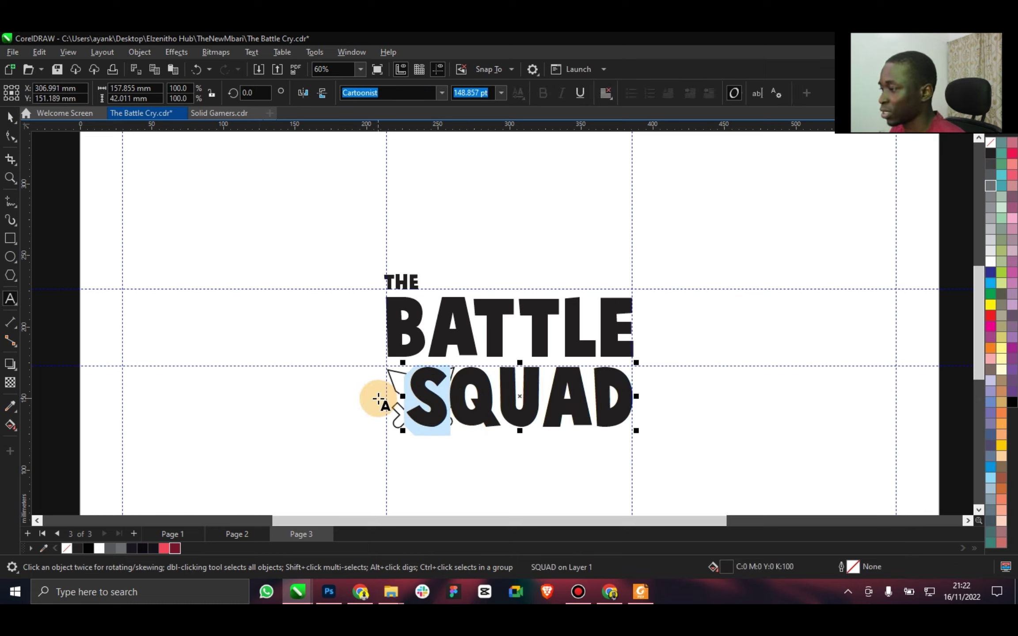
key("Delete")
left_click(11, 116)
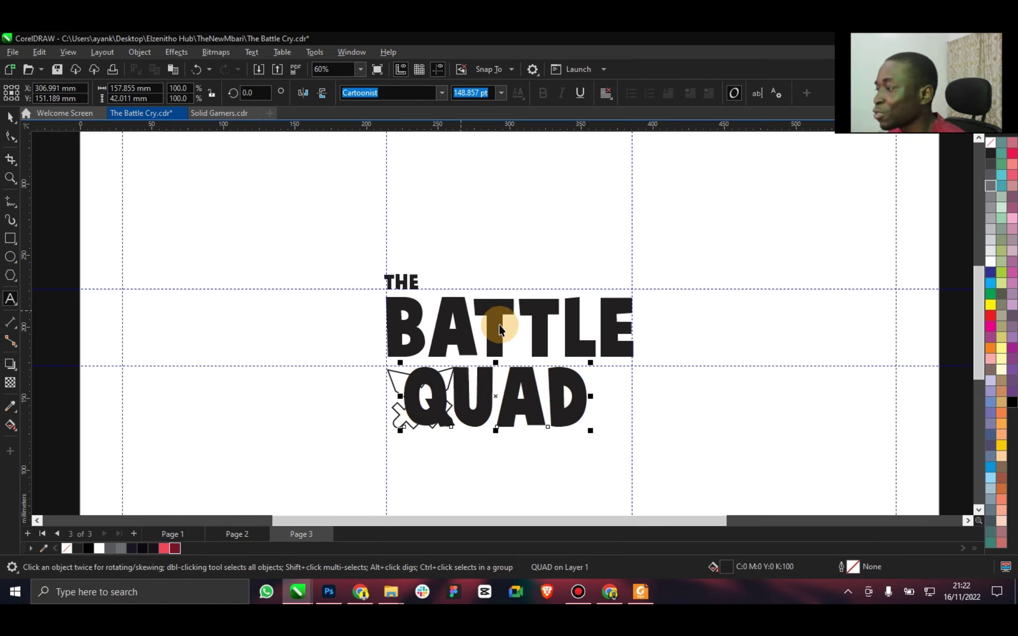
left_click_drag(518, 402, 574, 384)
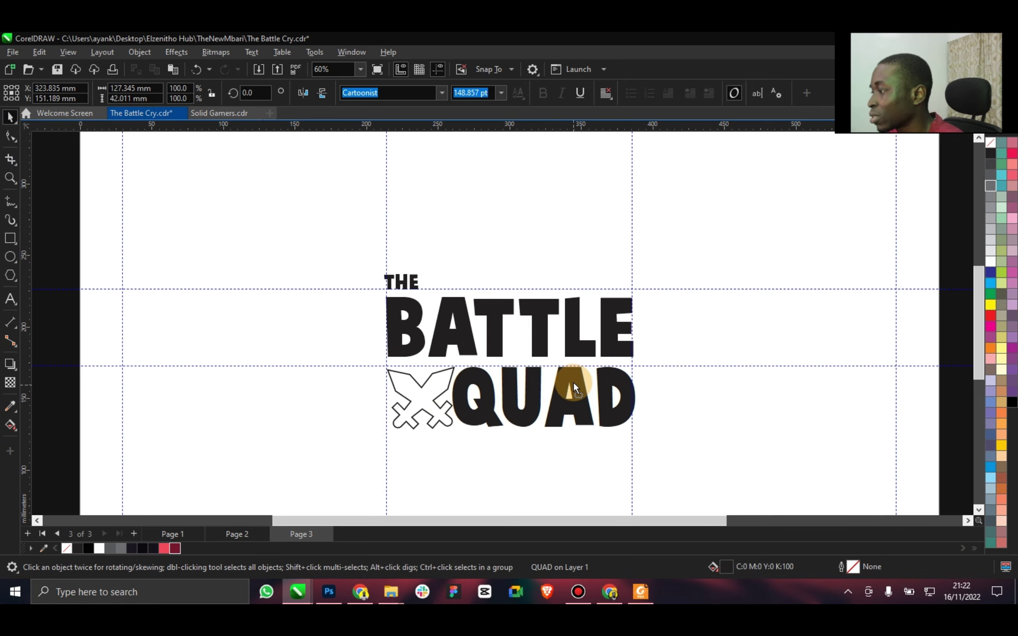
Switch to Chrome and search Google for "Quad".
left_click(361, 591)
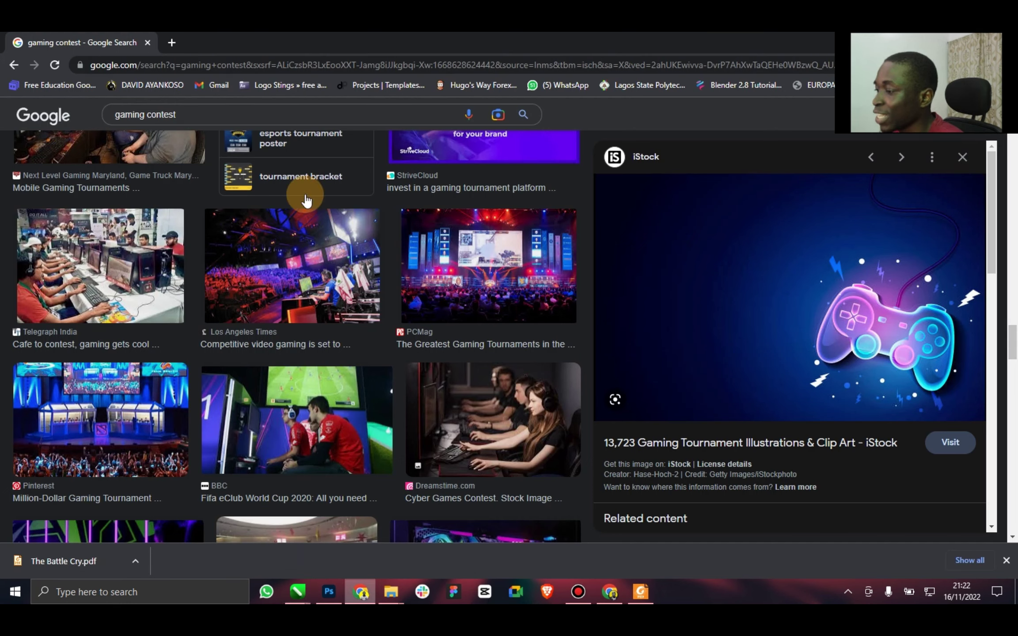
left_click(165, 57)
type("Quad")
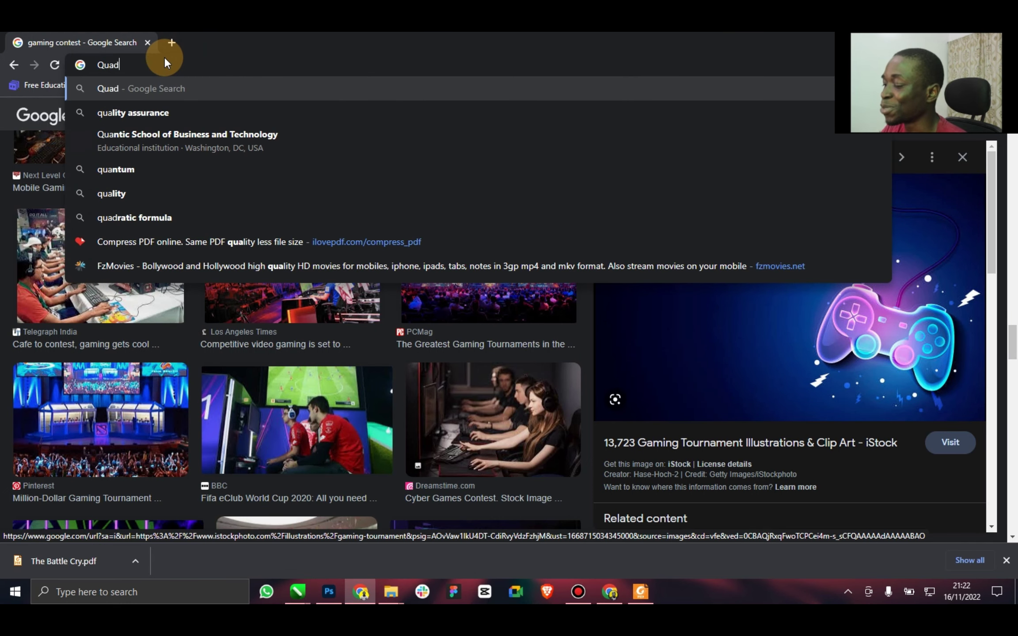
key("Return")
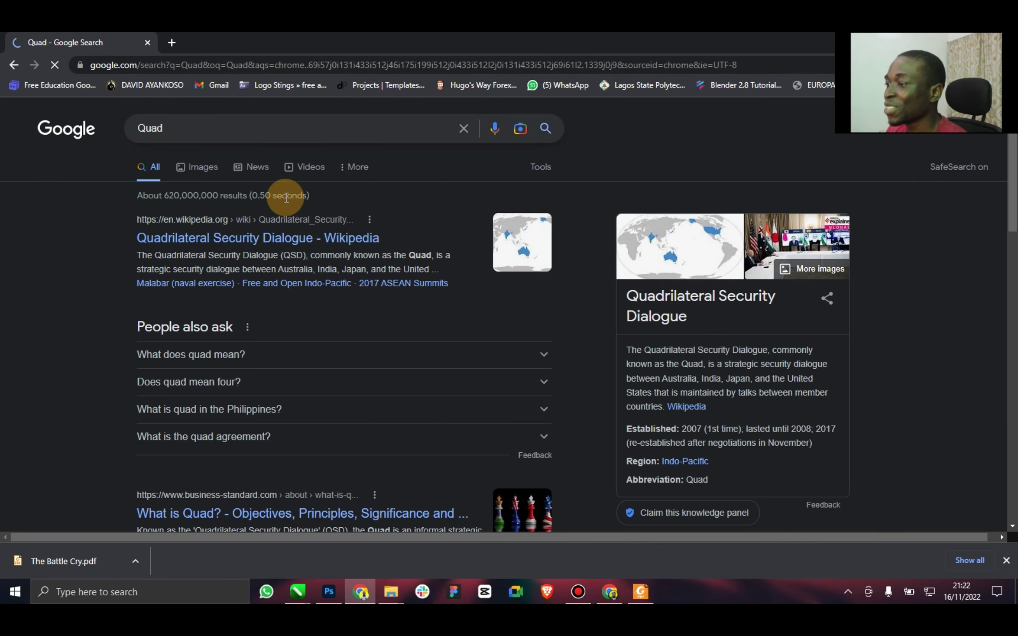
Skim the results for Quad, and search Google for "synonyms of squad" instead.
scroll(273, 382, "down", 3)
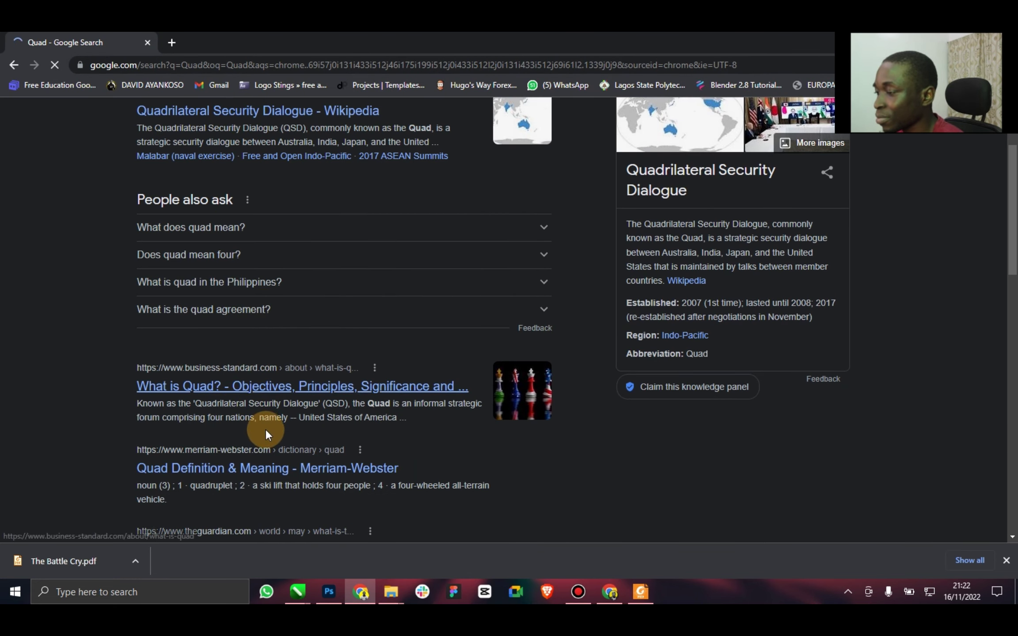
scroll(267, 434, "down", 3)
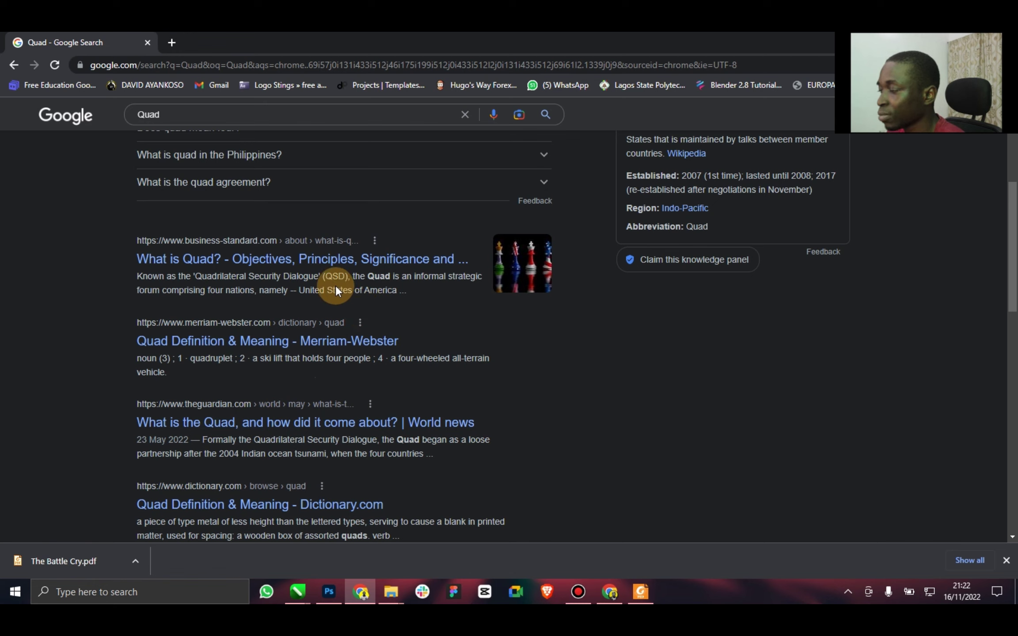
double_click(198, 114)
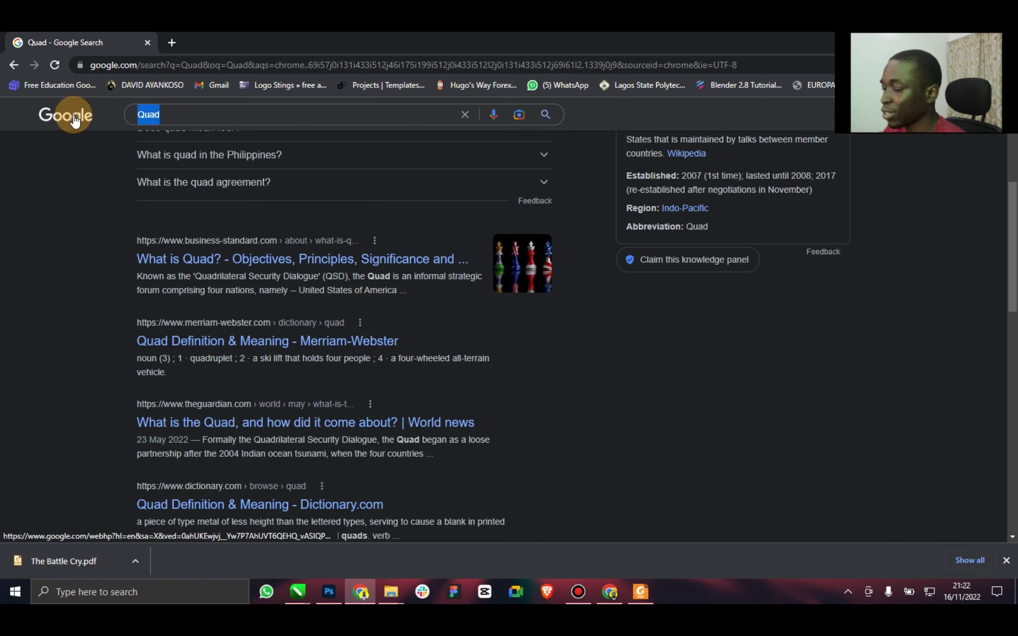
type("synony")
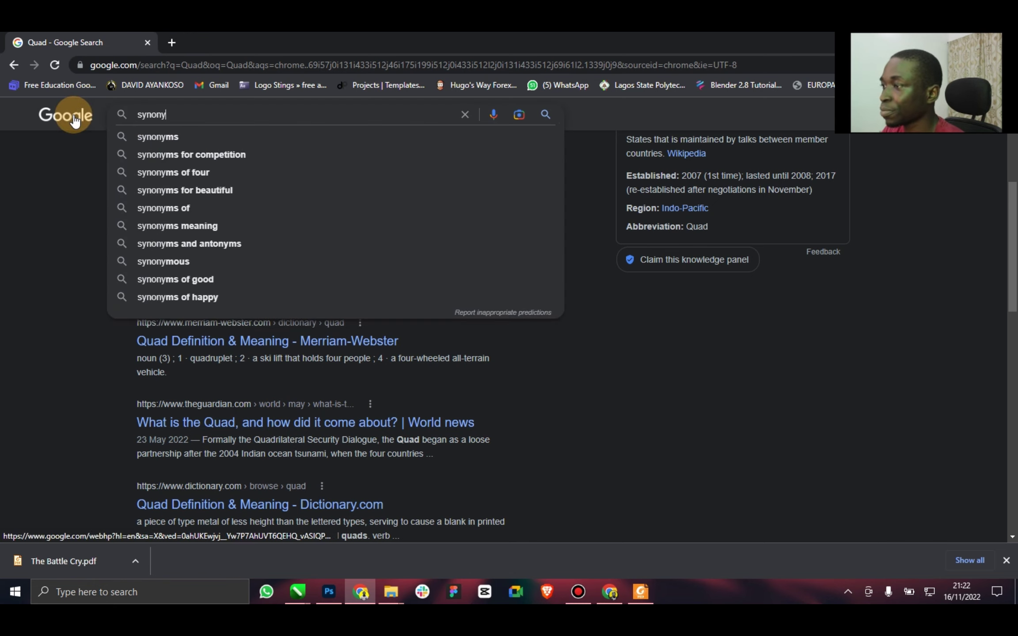
type("ms")
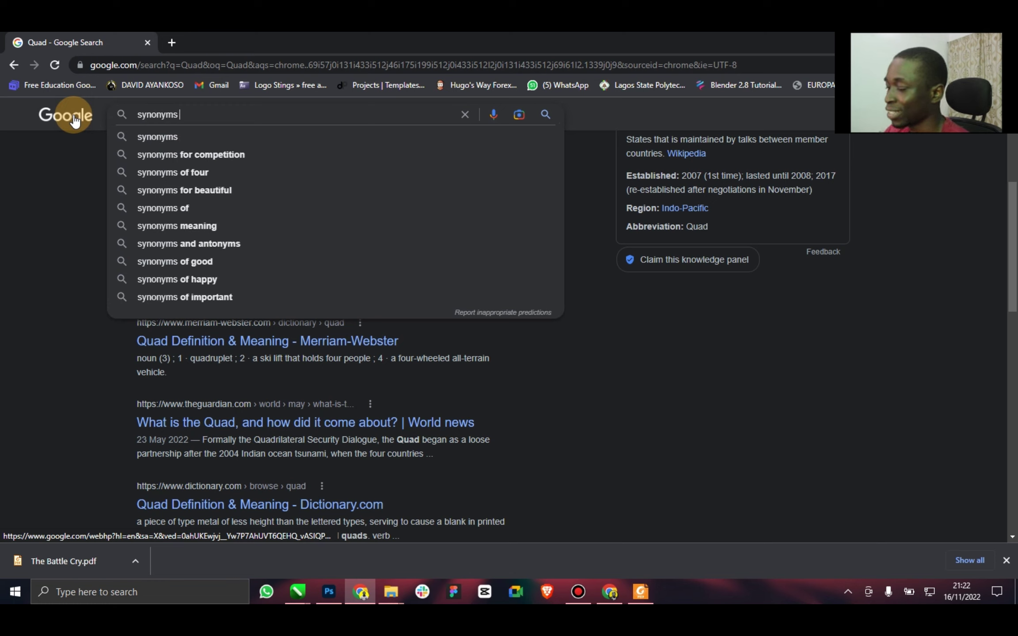
type(" of")
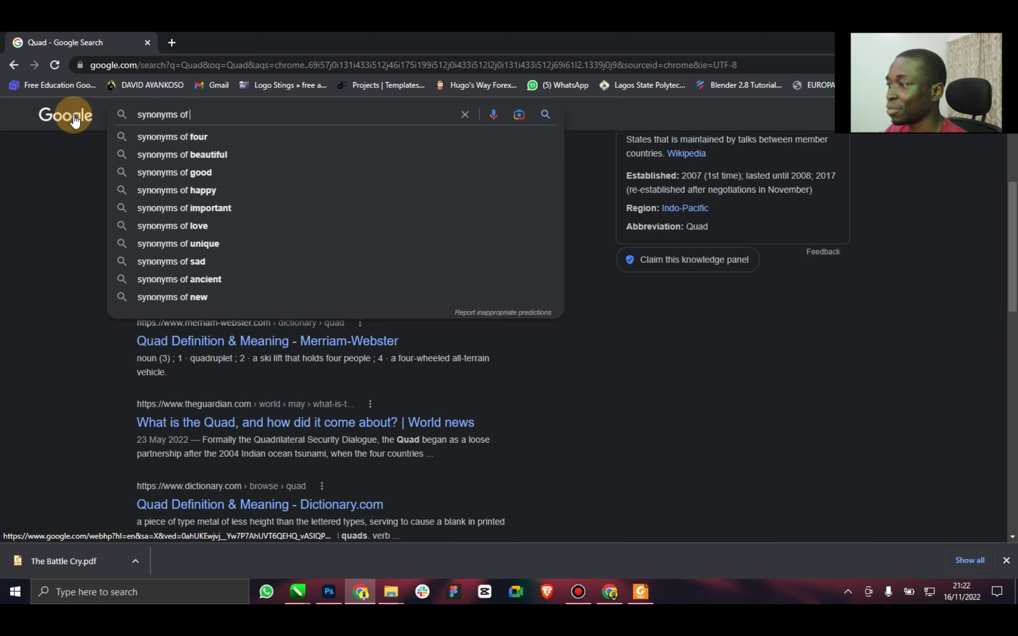
type(" sq")
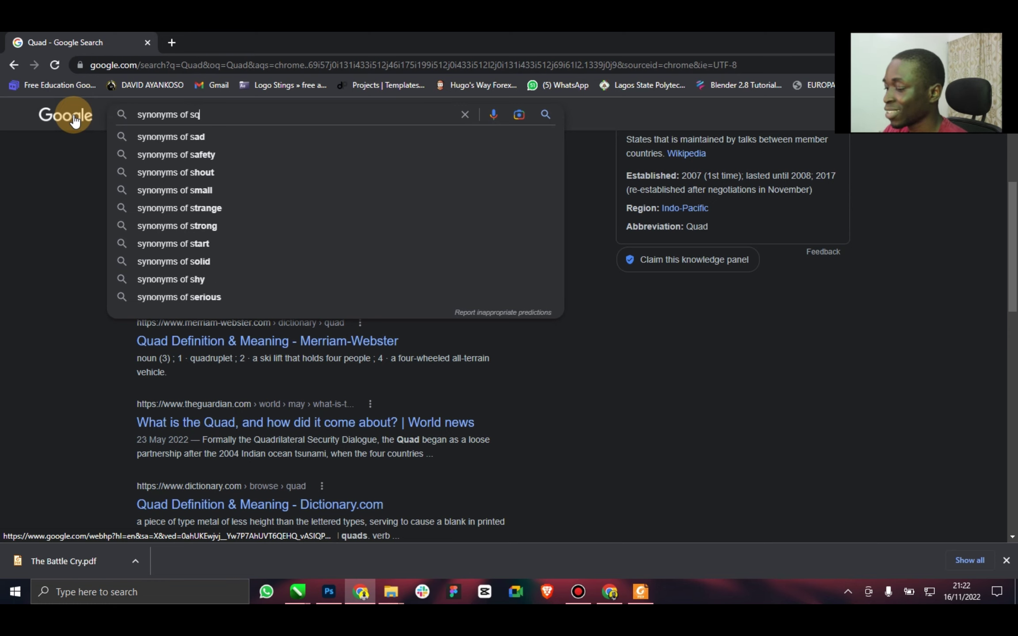
type("yad")
key("Return")
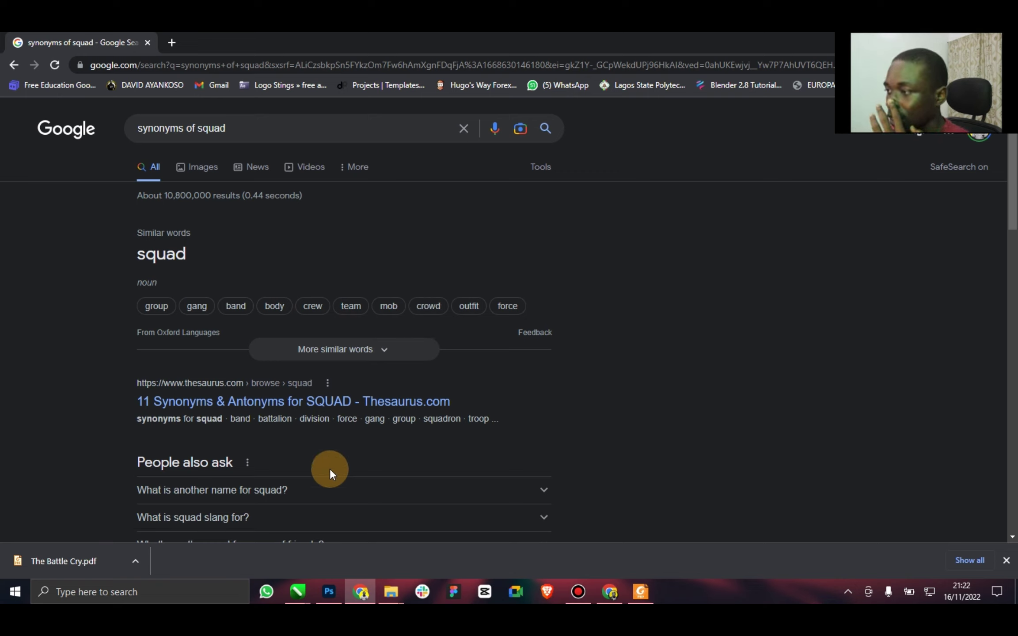
Return to CorelDRAW, replace the word QUAD with GENG and shift it flush with the guideline at the end of BATTLE.
mouse_move(306, 587)
left_click(272, 530)
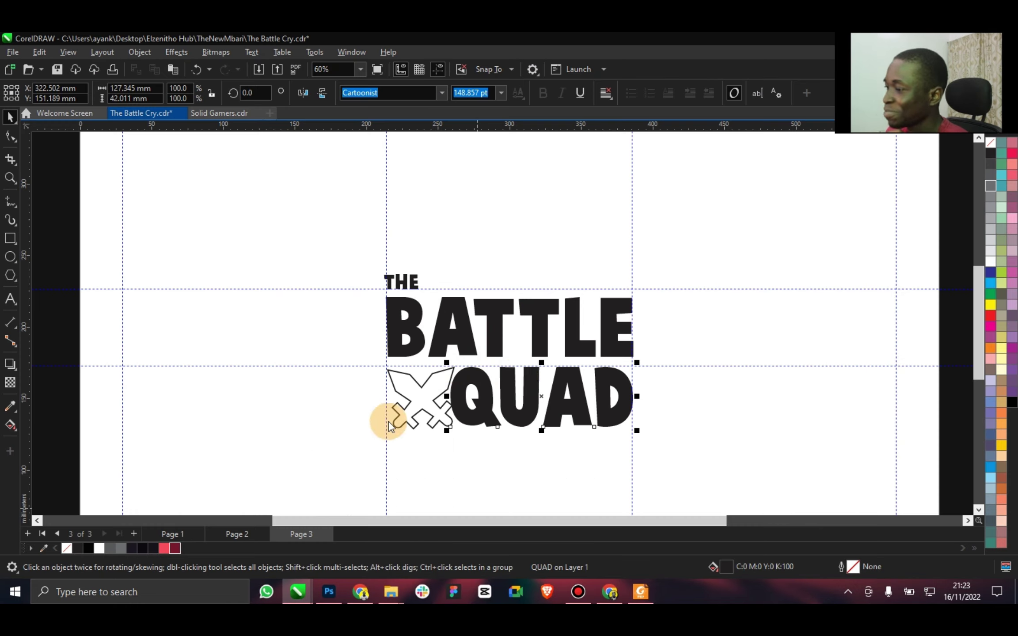
double_click(533, 381)
double_click(533, 383)
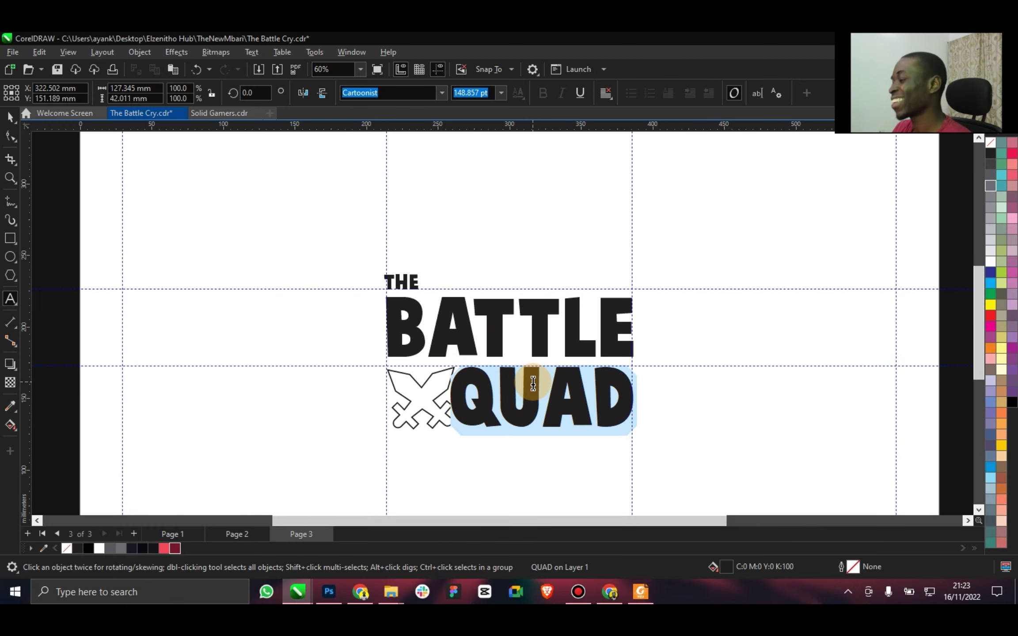
type("GENG")
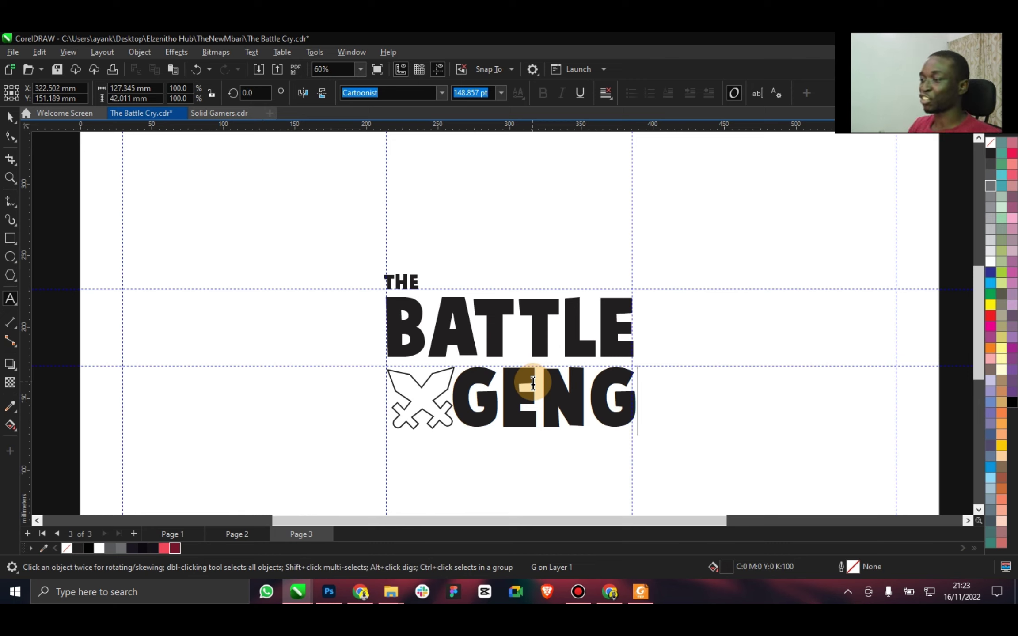
left_click(10, 117)
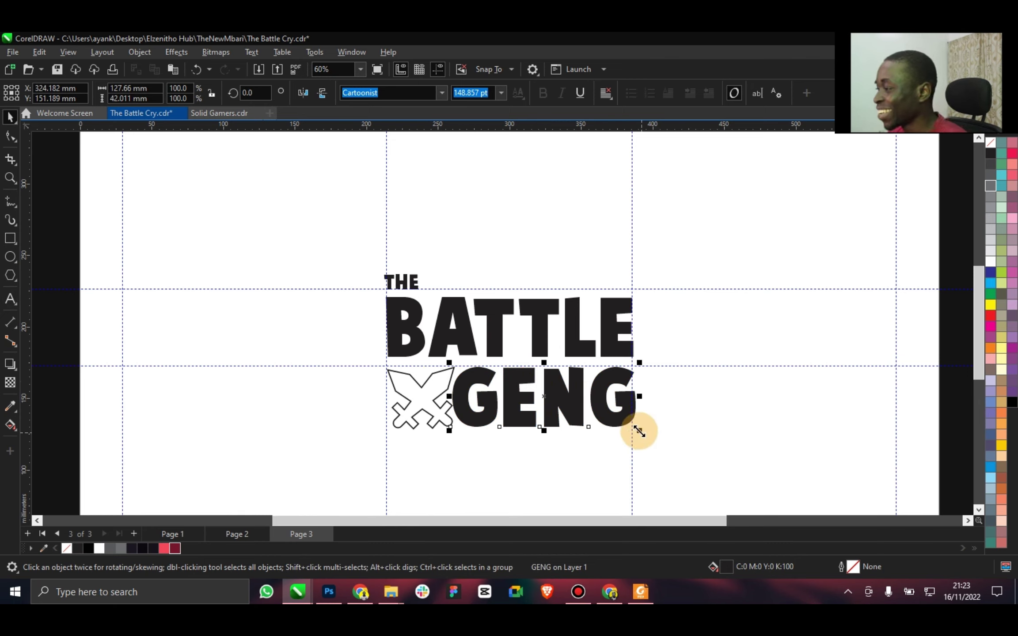
left_click_drag(639, 430, 618, 409)
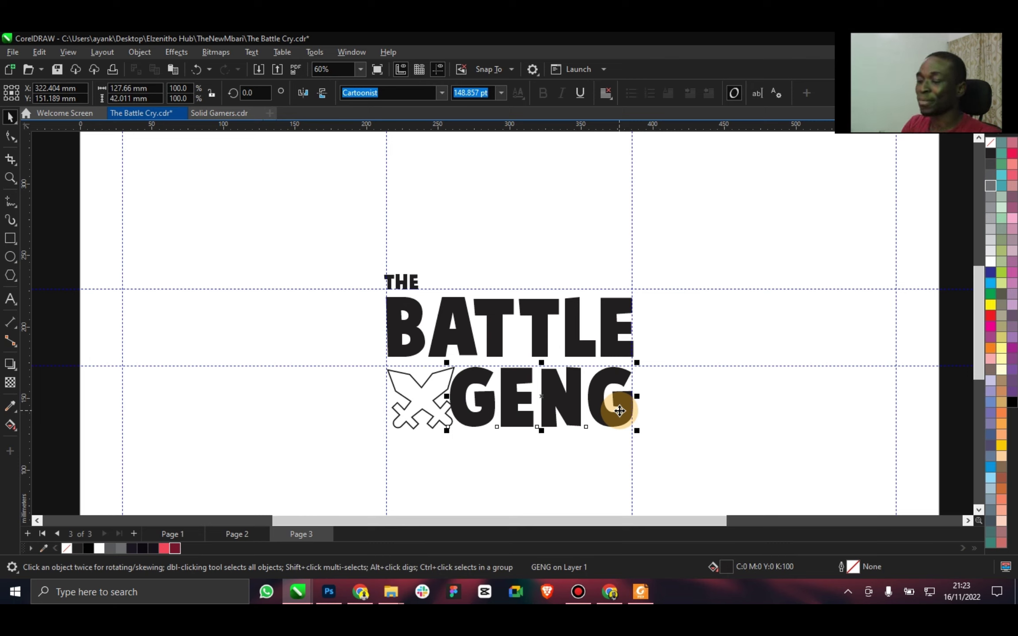
Add a horizontal guideline along the base of GENG and shrink the crossed-swords icon to 39 mm high to fit between the guidelines.
left_click(430, 400)
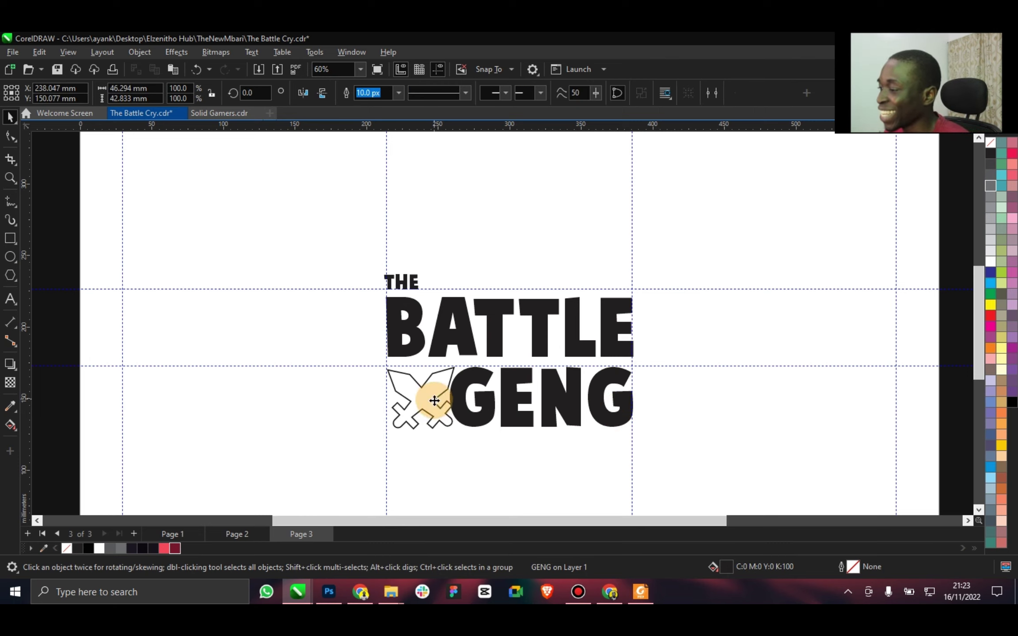
left_click_drag(506, 127, 520, 428)
scroll(433, 424, "up", 2)
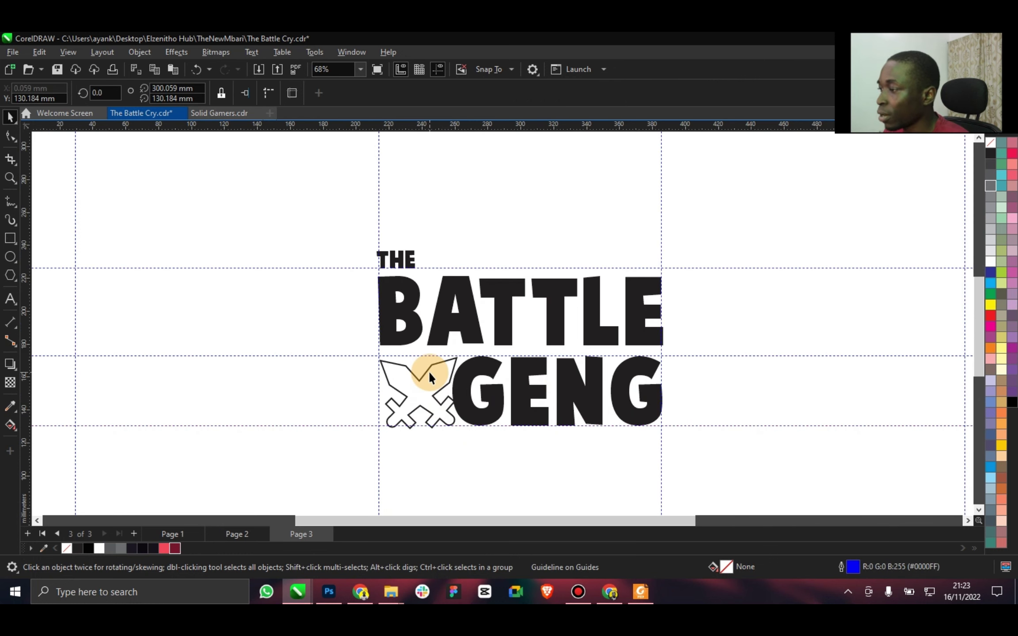
left_click_drag(480, 469, 468, 466)
left_click_drag(427, 386, 427, 388)
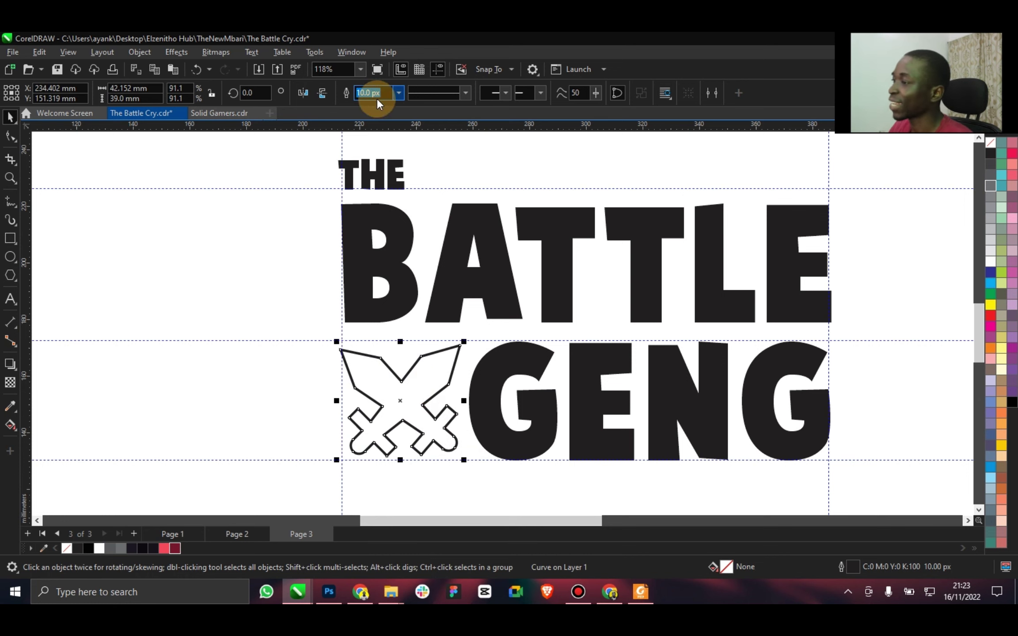
left_click(361, 69)
left_click(349, 194)
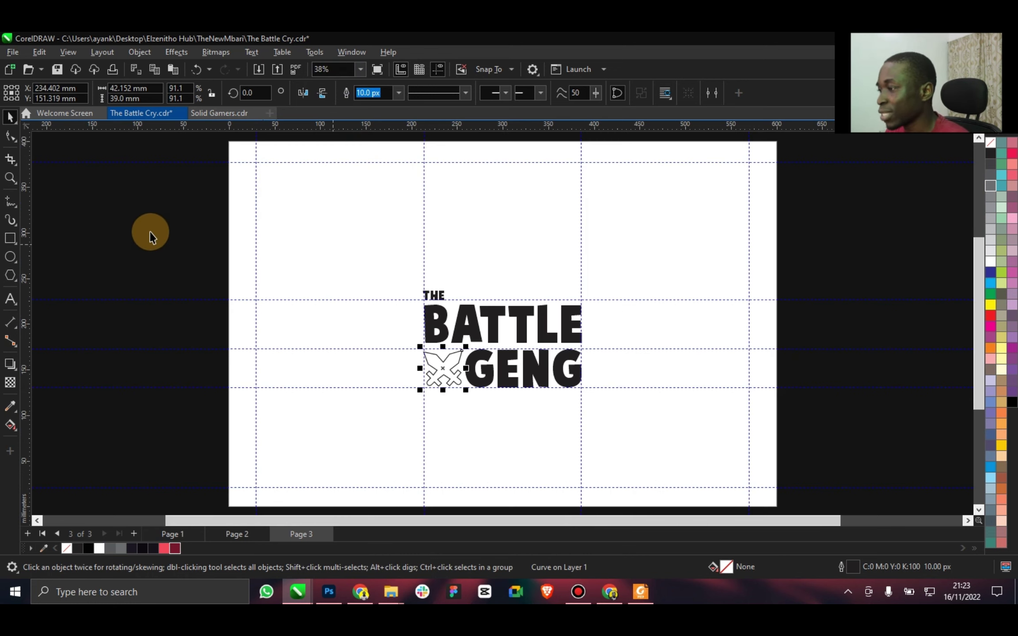
Group the lettering and crossed-swords icon, and center the group on the page.
left_click_drag(150, 234, 670, 402)
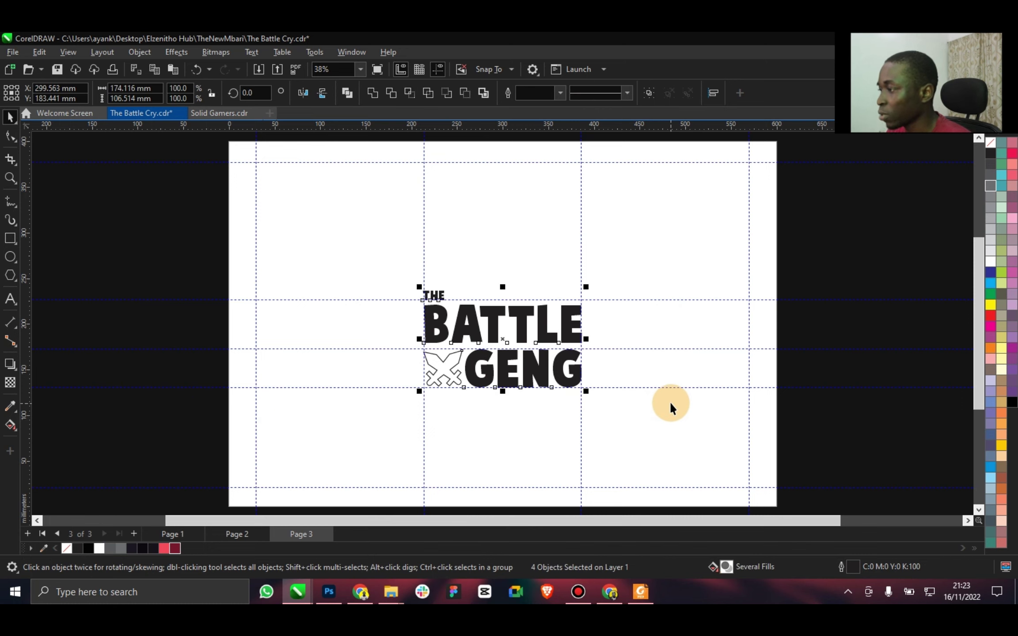
key("ctrl+g")
key("p")
Delete the three horizontal guidelines used to align the logo's lines, keeping the page margin guidelines.
left_click(607, 297)
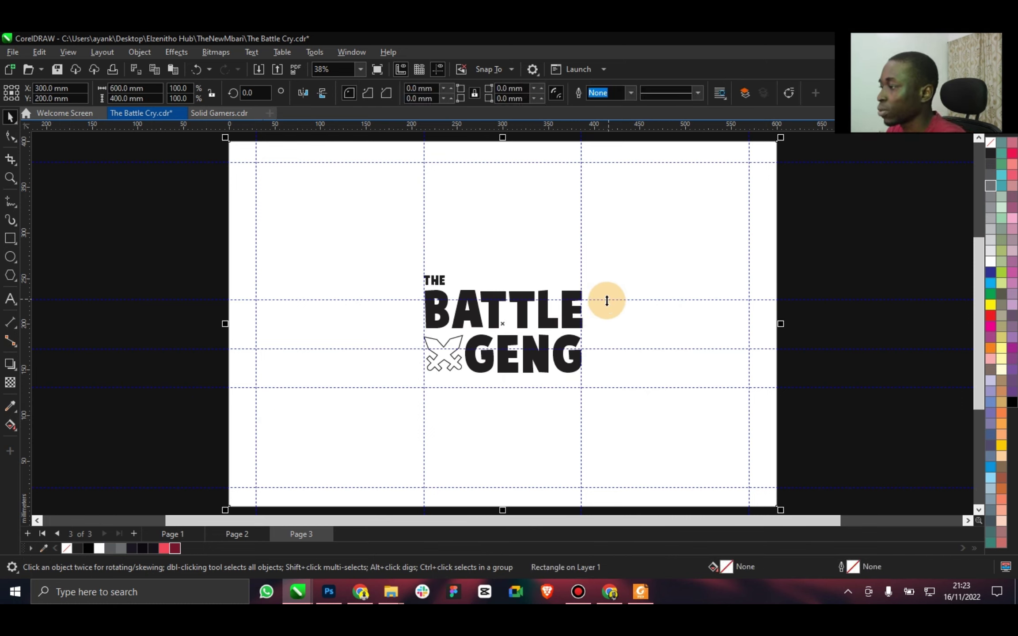
left_click(605, 348)
key("Delete")
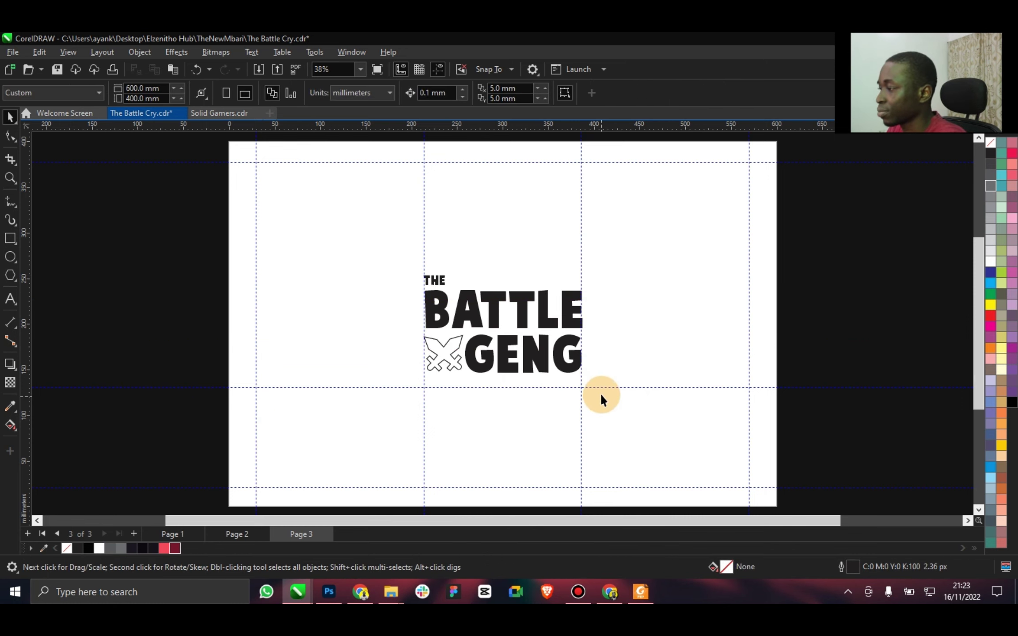
left_click(602, 388)
key("Delete")
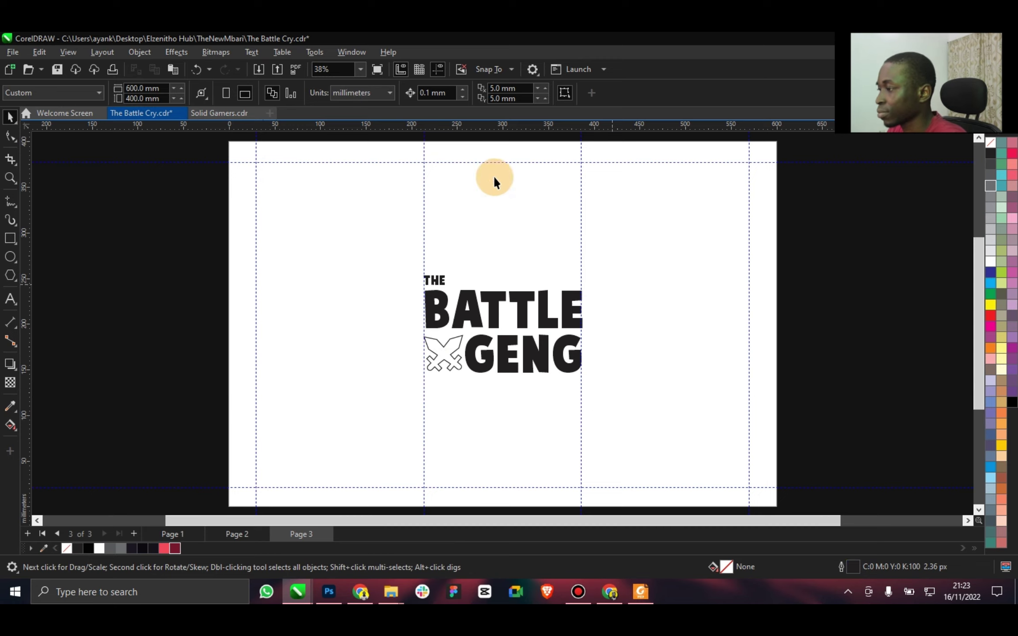
Preview the page with the centered logo in full screen, and return to the normal view.
left_click(361, 69)
left_click(359, 70)
key("F9")
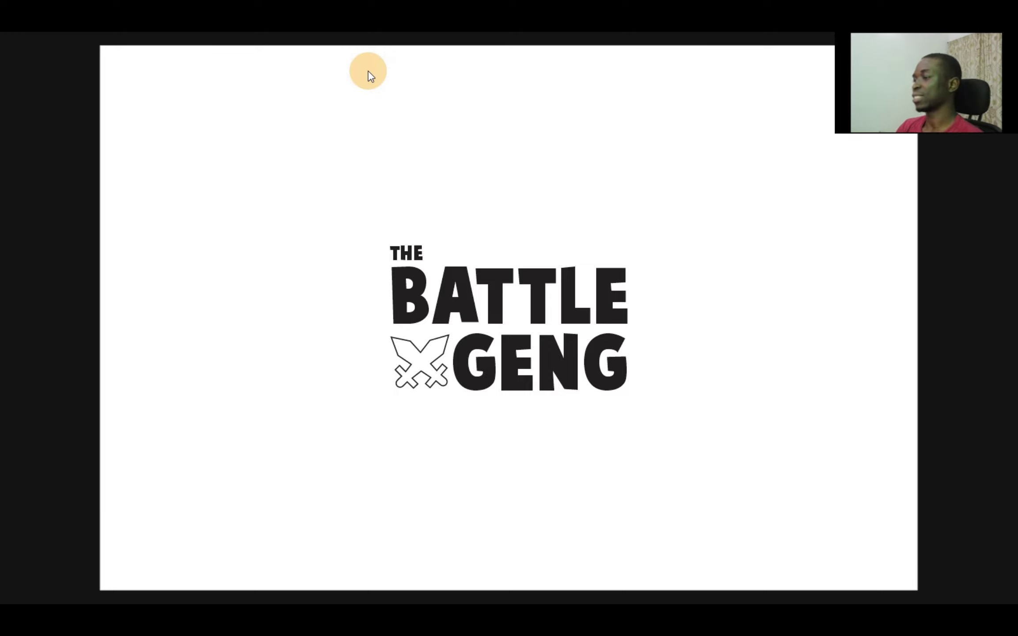
left_click(463, 231)
Ungroup the logo and preview alternative fonts on the word BATTLE, including Casanova Serif Display and Casual Softcore.
left_click(532, 332)
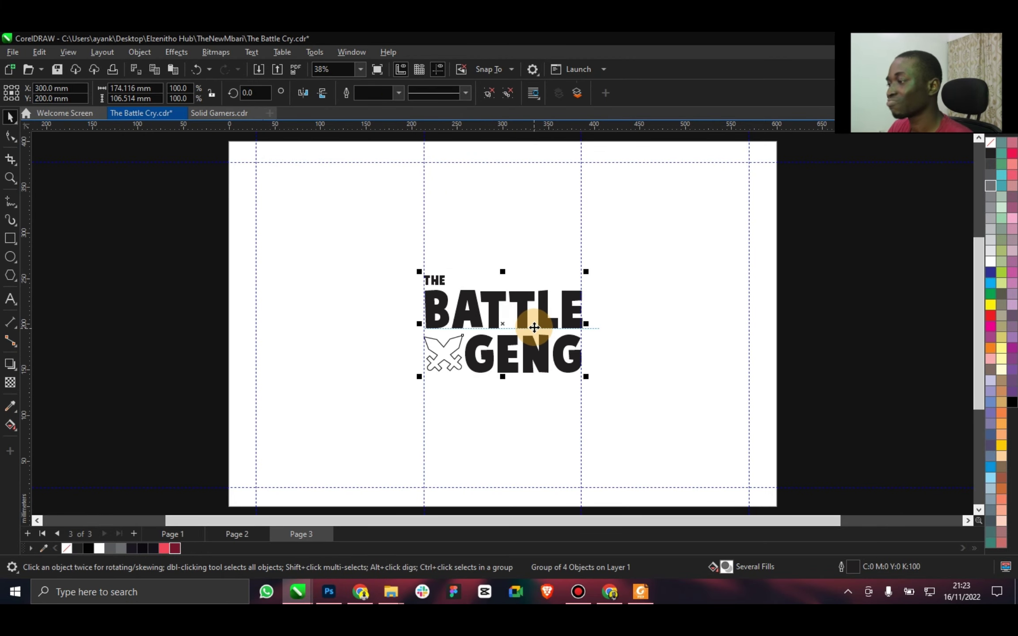
left_click(763, 295)
left_click(497, 311)
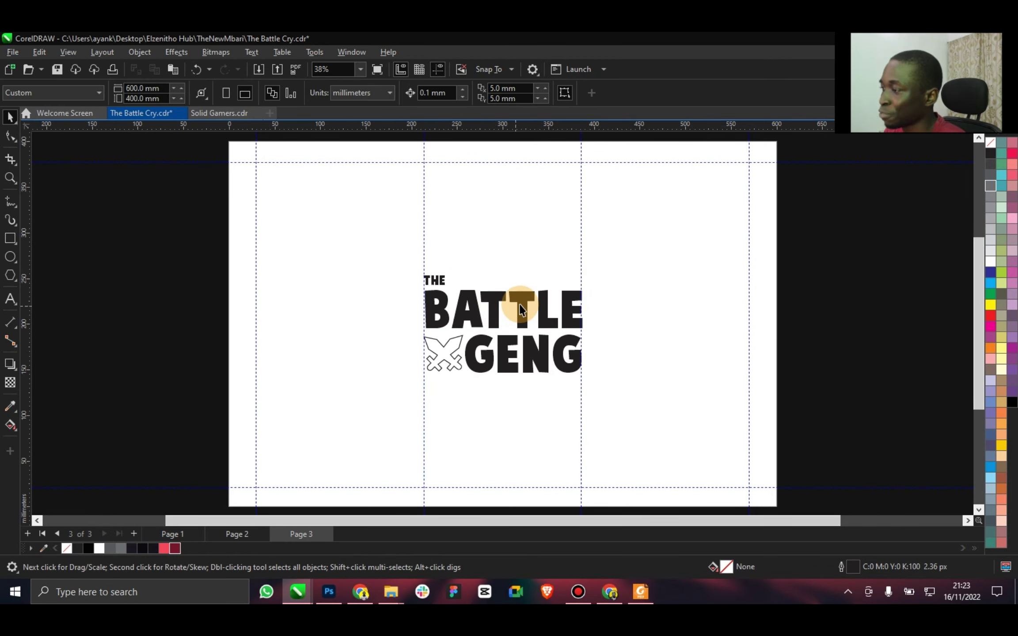
left_click(443, 93)
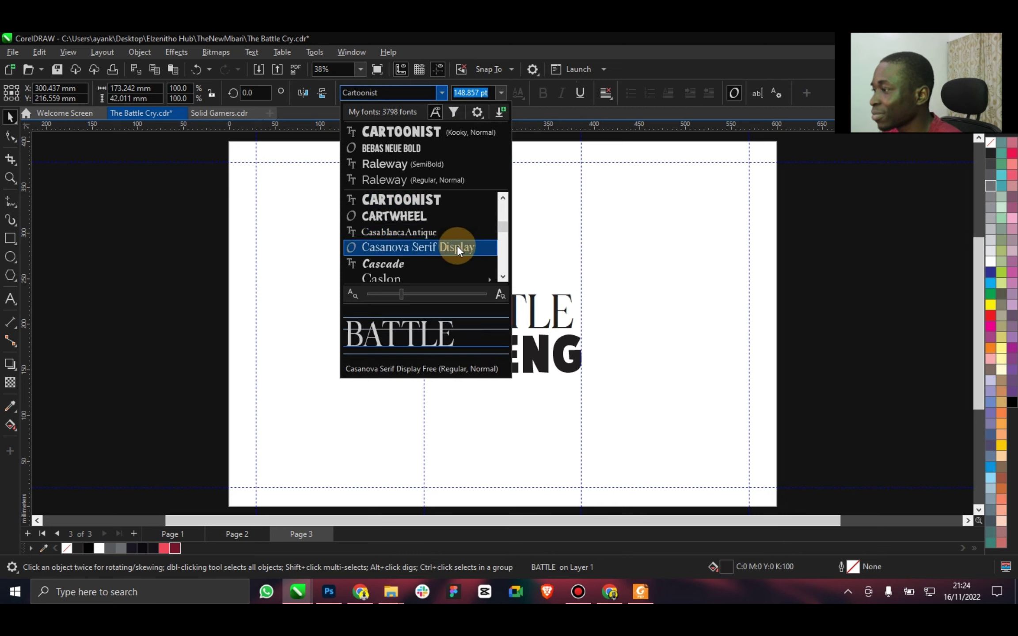
scroll(456, 245, "down", 2)
scroll(455, 243, "down", 3)
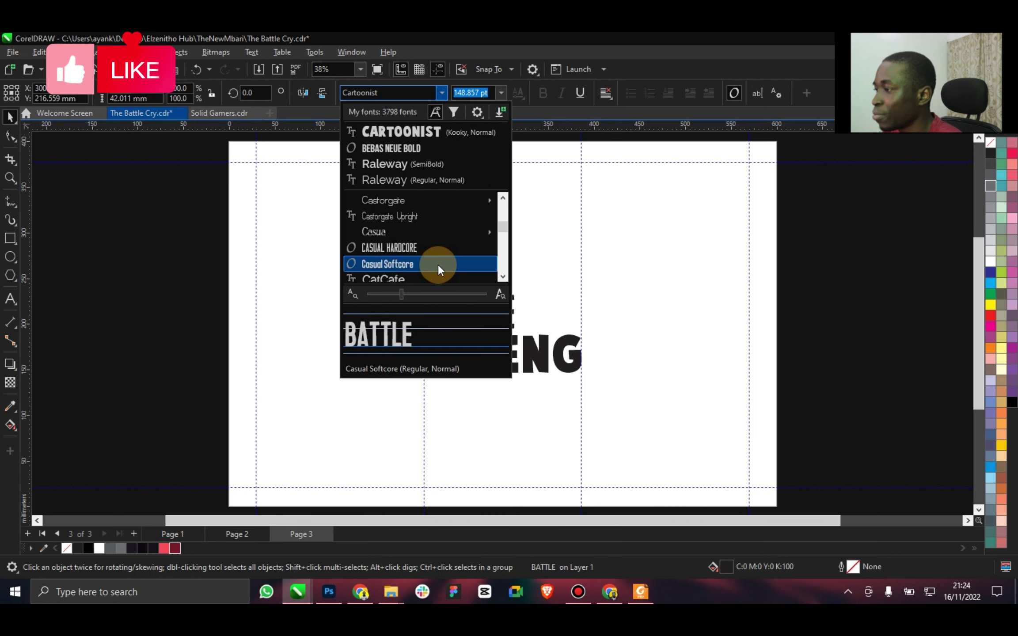
key("Escape")
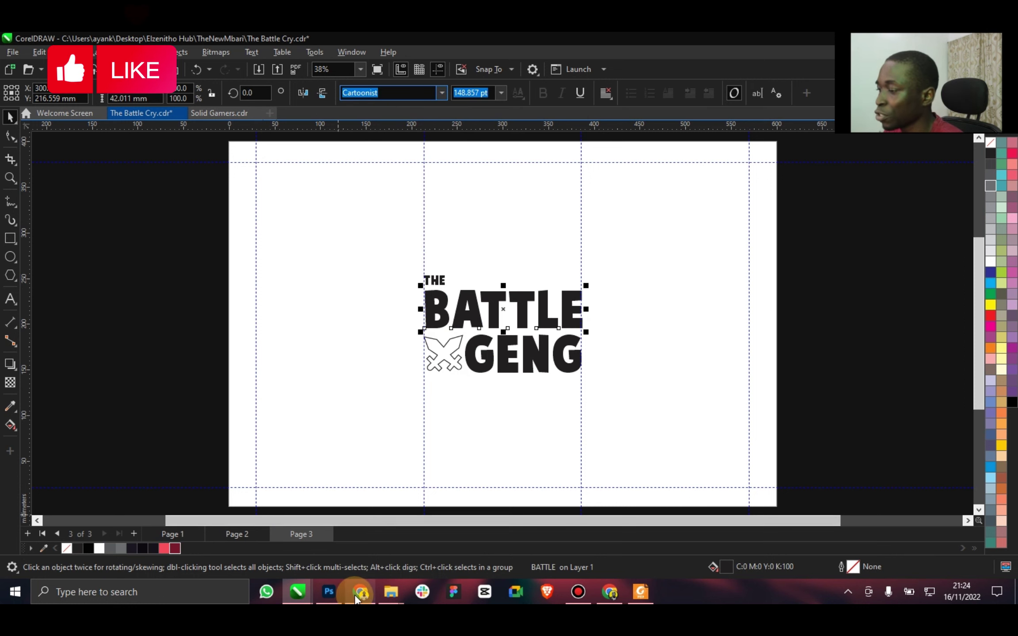
Switch to Chrome and search Google for "BOLD Fonts".
left_click(360, 592)
left_click(205, 128)
left_click_drag(236, 131, 101, 137)
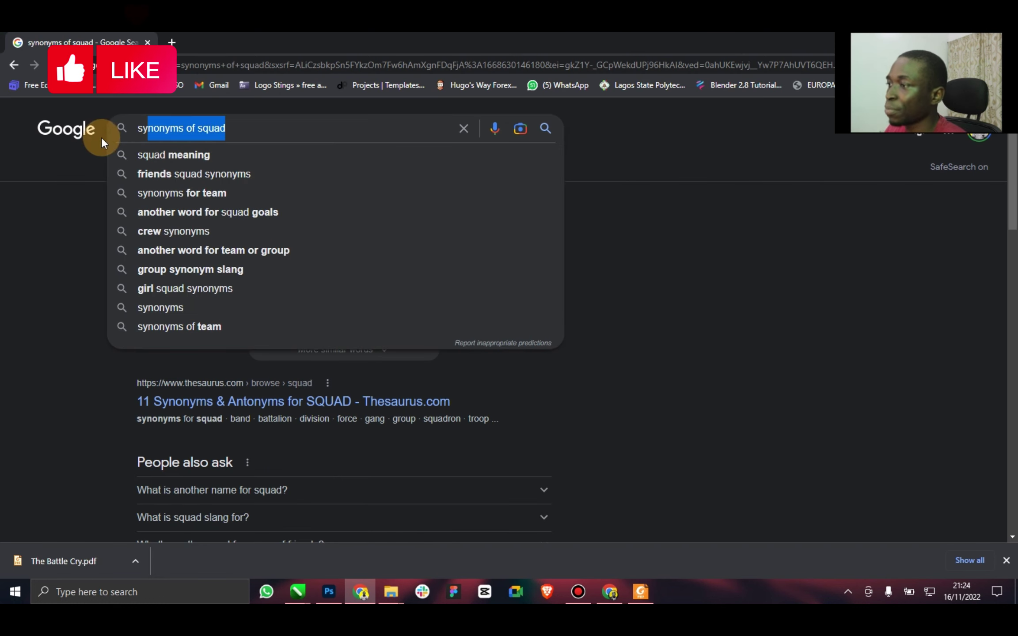
type("BOLD ")
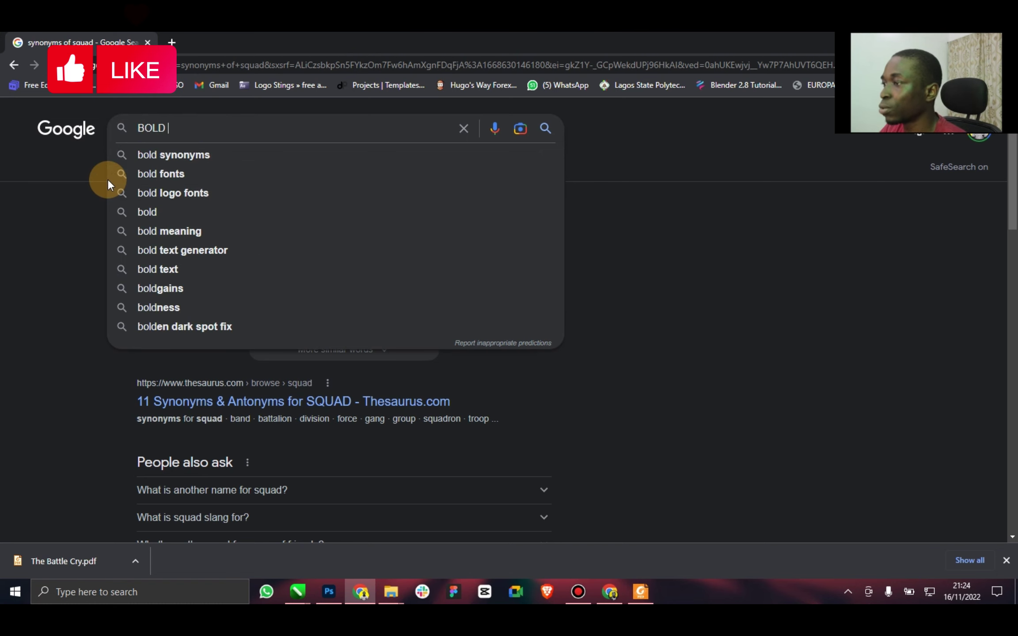
type("Fonts")
key("Return")
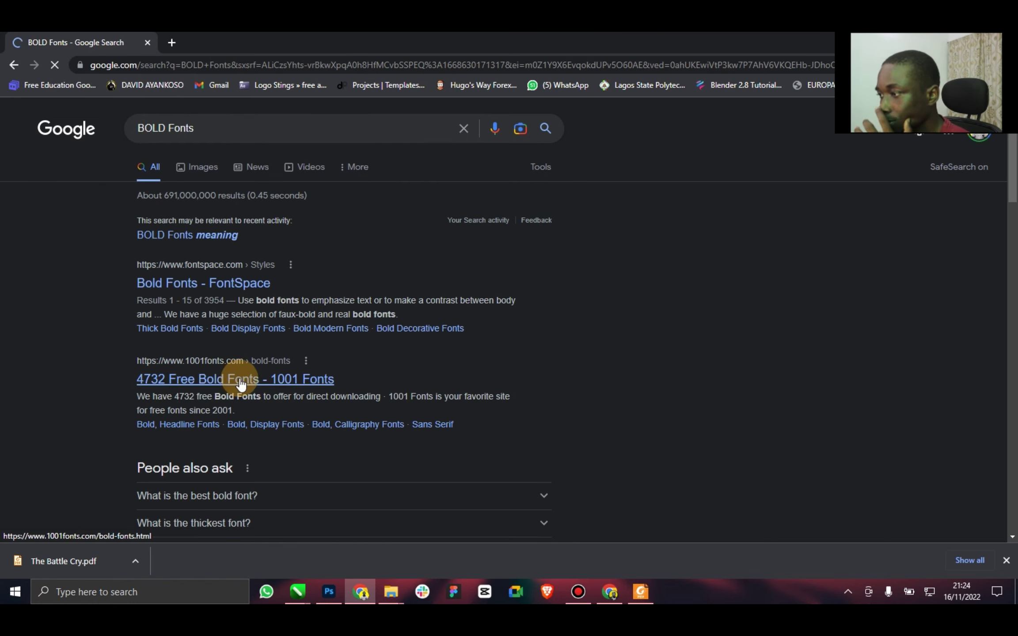
Open the 1001 Fonts bold fonts result in a new tab and skim the remaining search results.
scroll(235, 374, "down", 4)
right_click(217, 186)
left_click(238, 190)
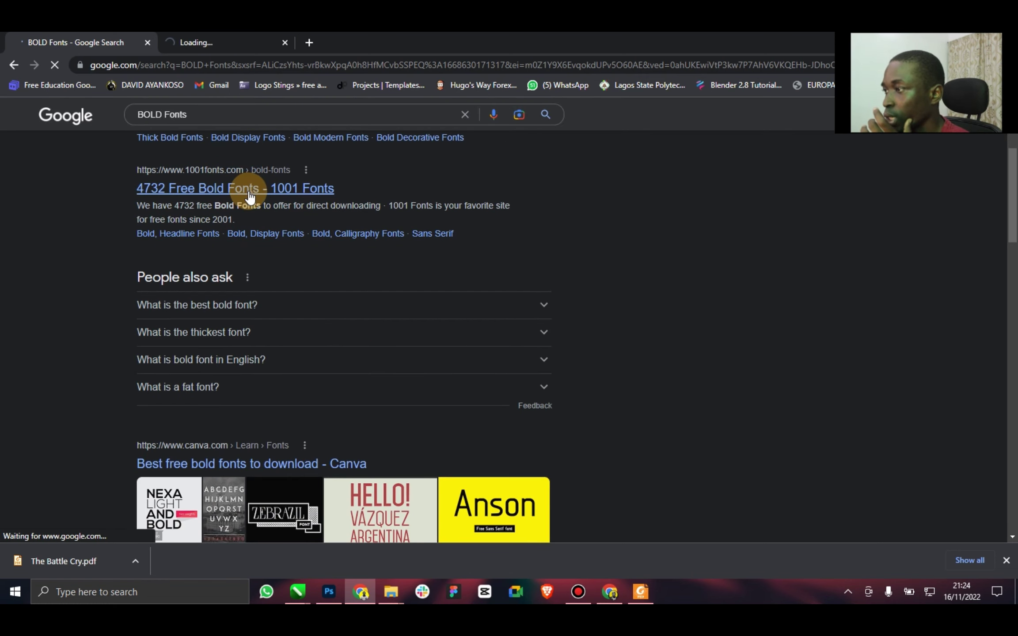
scroll(271, 284, "down", 1)
scroll(272, 288, "down", 5)
scroll(272, 290, "down", 1)
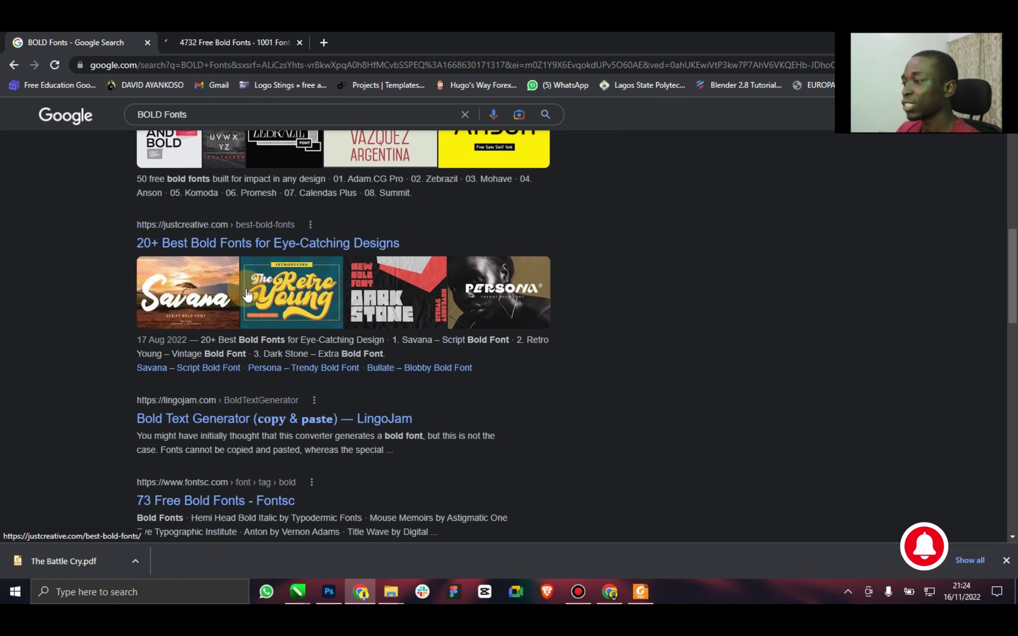
Go to the 1001 Fonts page and browse its list of bold fonts for a logo typeface.
left_click(243, 35)
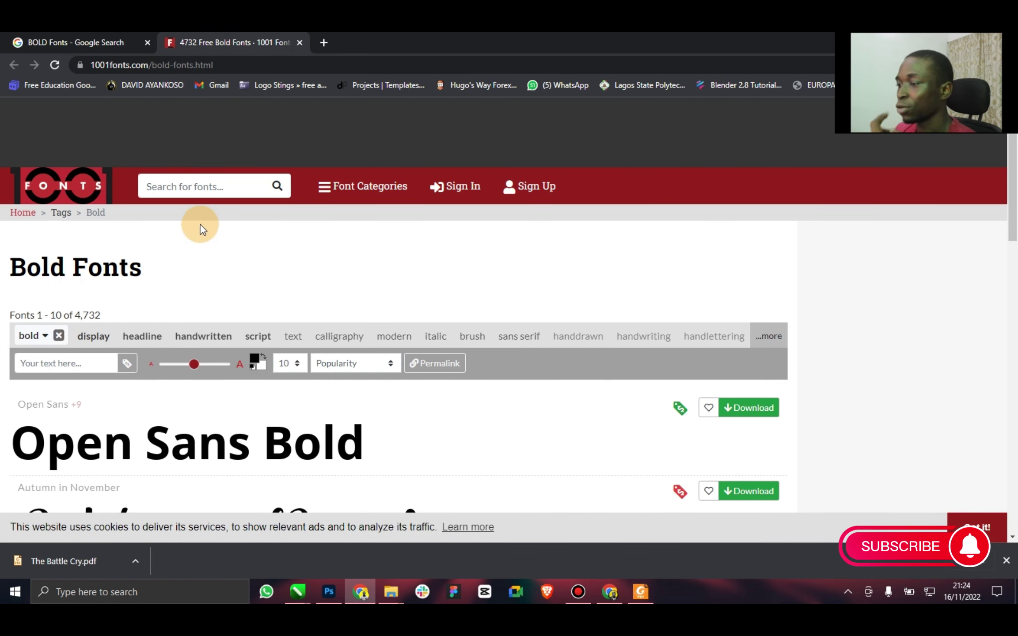
scroll(216, 224, "down", 6)
scroll(218, 234, "down", 7)
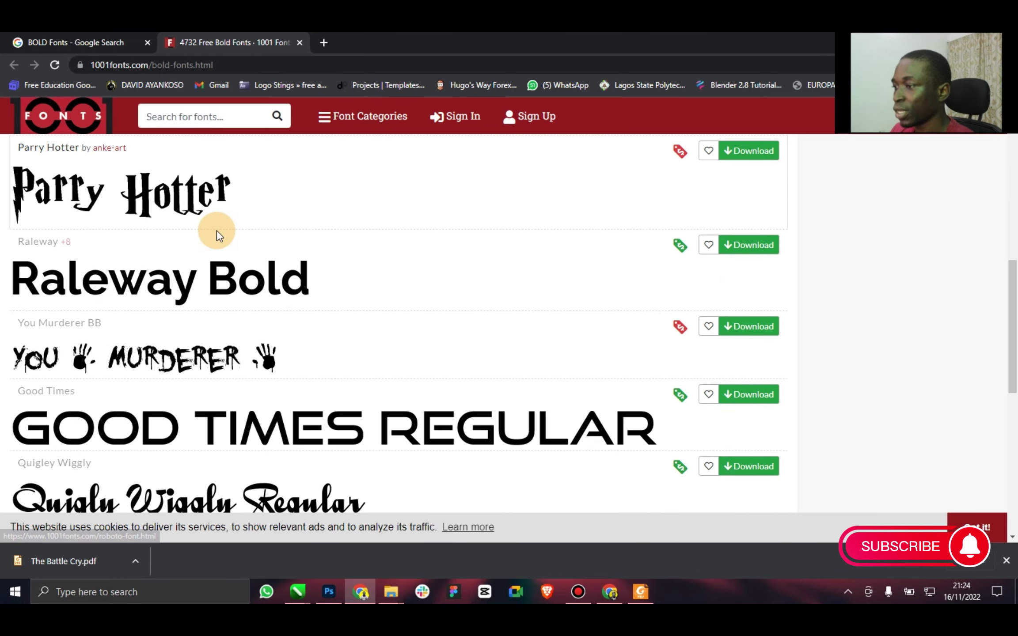
scroll(217, 234, "up", 2)
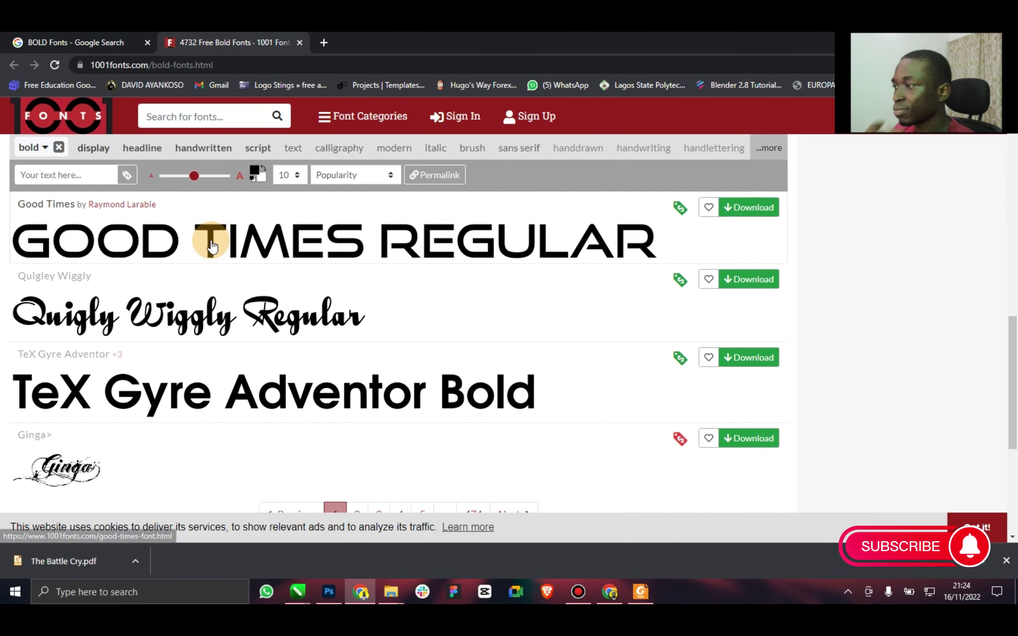
Switch back to the The Battle Cry document in CorelDRAW and close the Solid Gamers document.
scroll(216, 234, "up", 3)
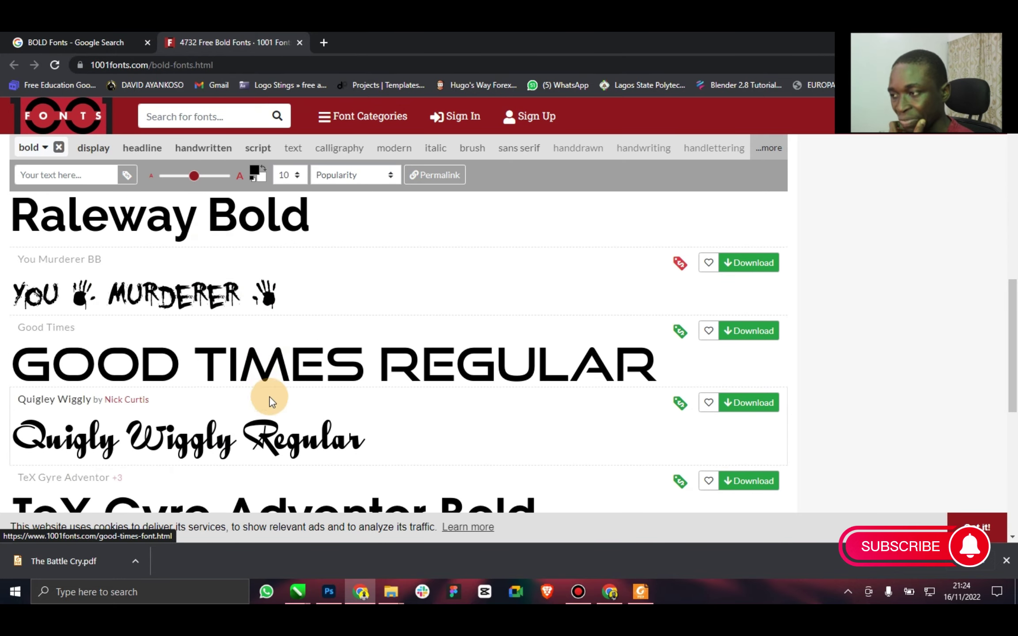
mouse_move(298, 594)
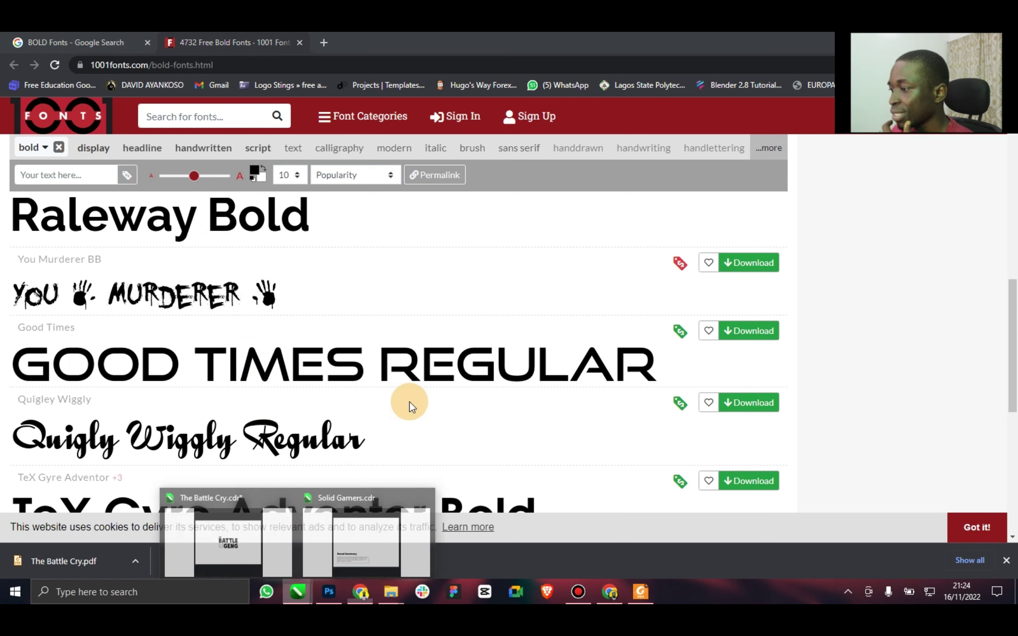
left_click(227, 537)
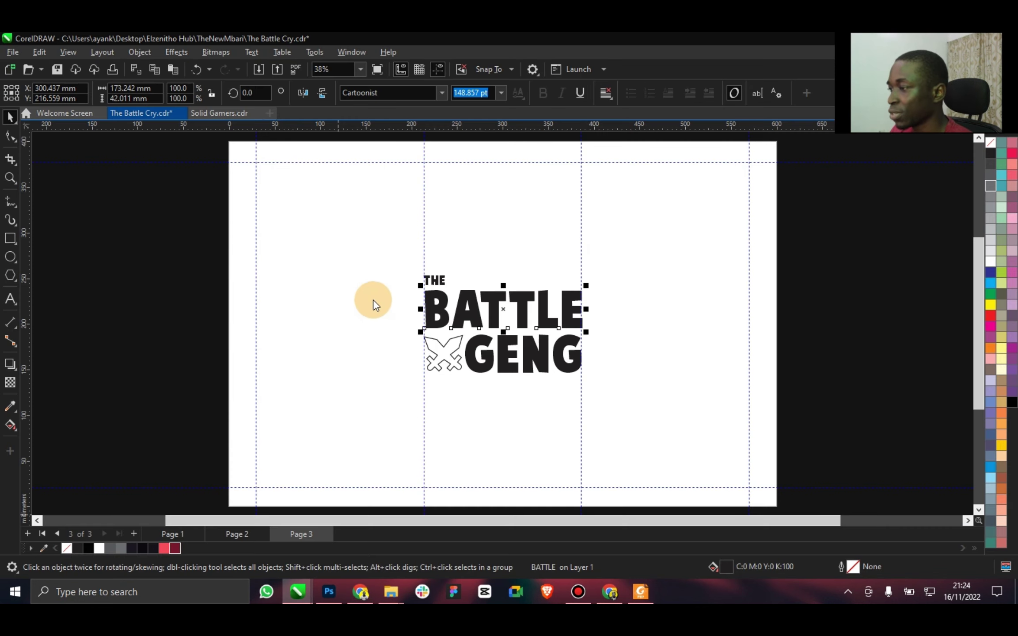
left_click(259, 113)
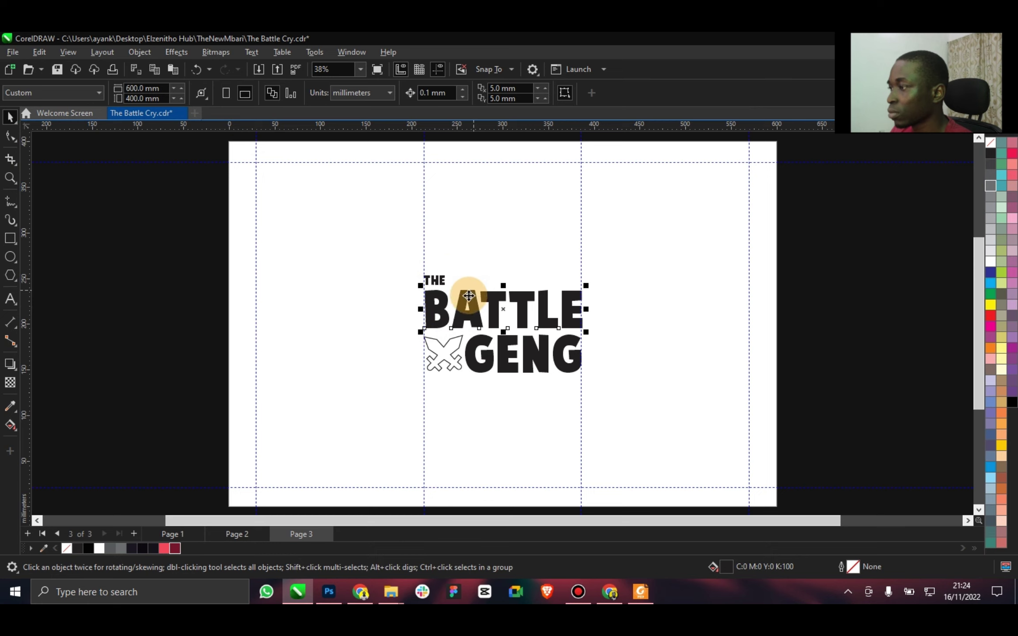
Select the whole word BATTLE in the logo as text and start choosing another font for it.
double_click(472, 310)
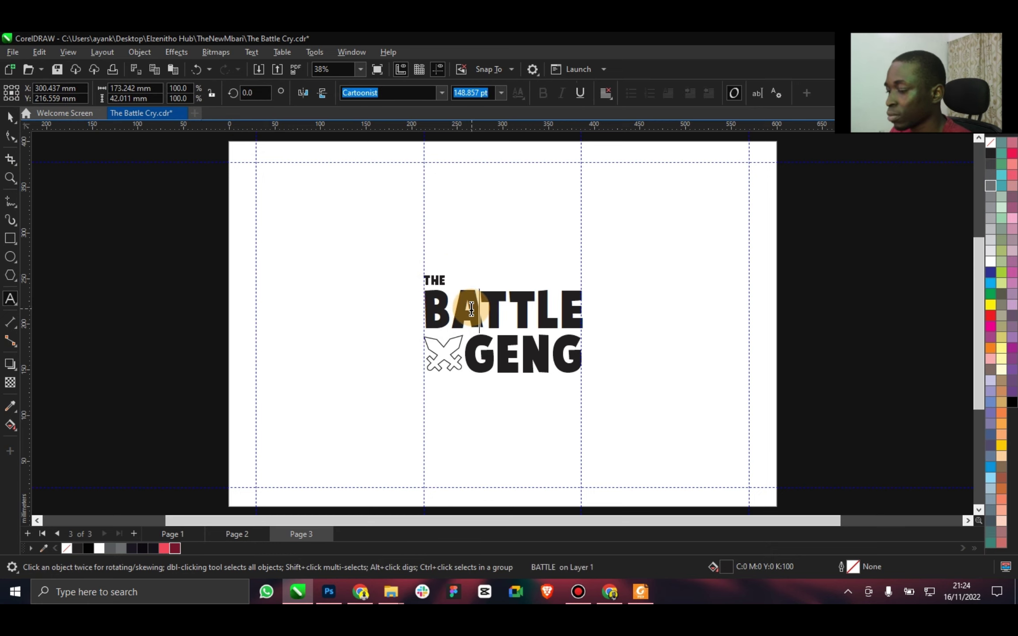
left_click(370, 93)
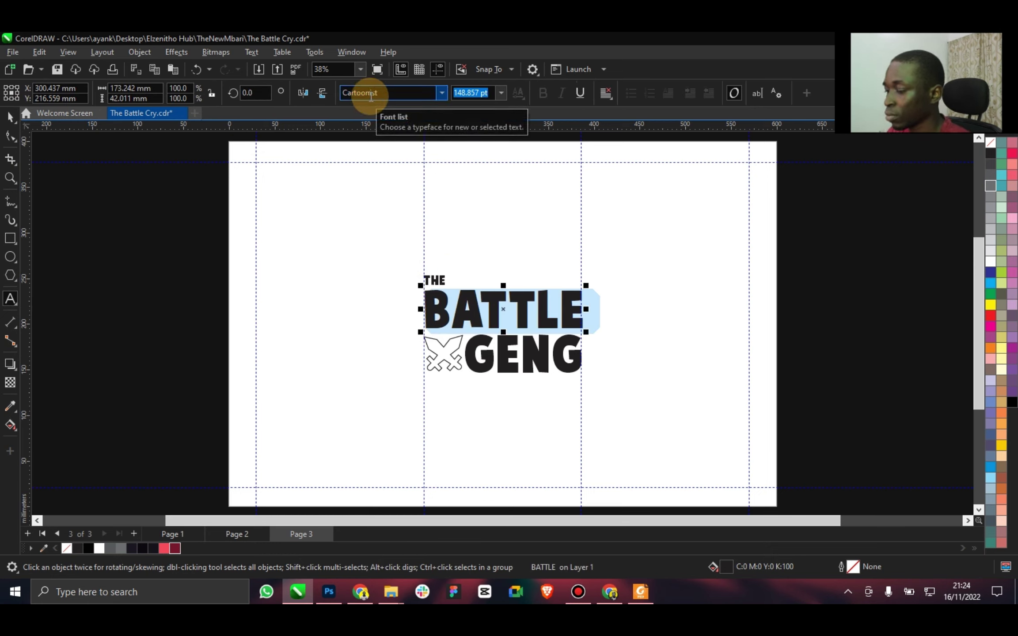
type("g")
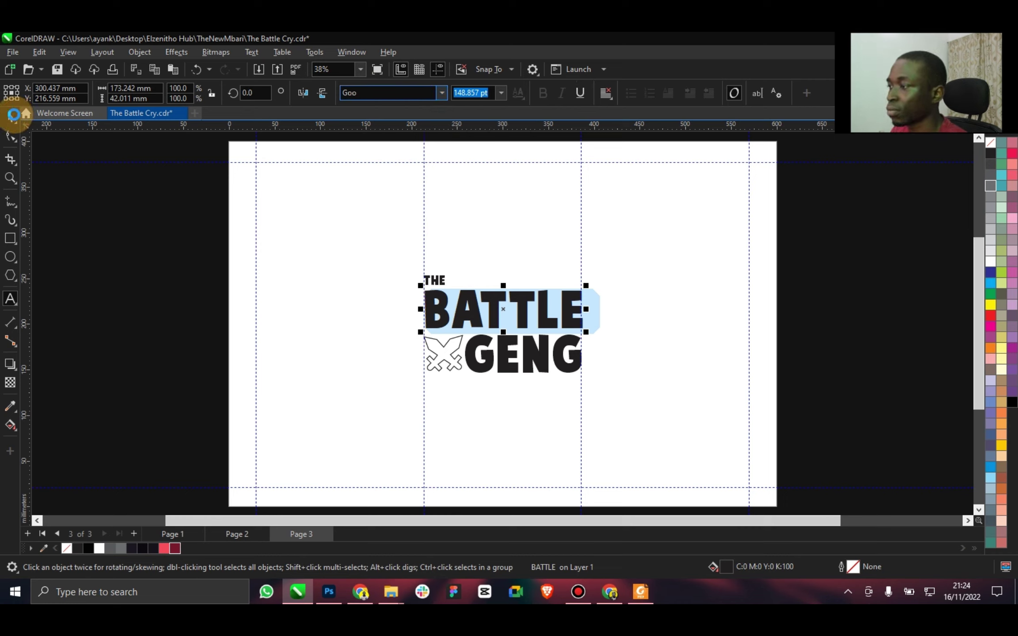
left_click(10, 116)
left_click(195, 400)
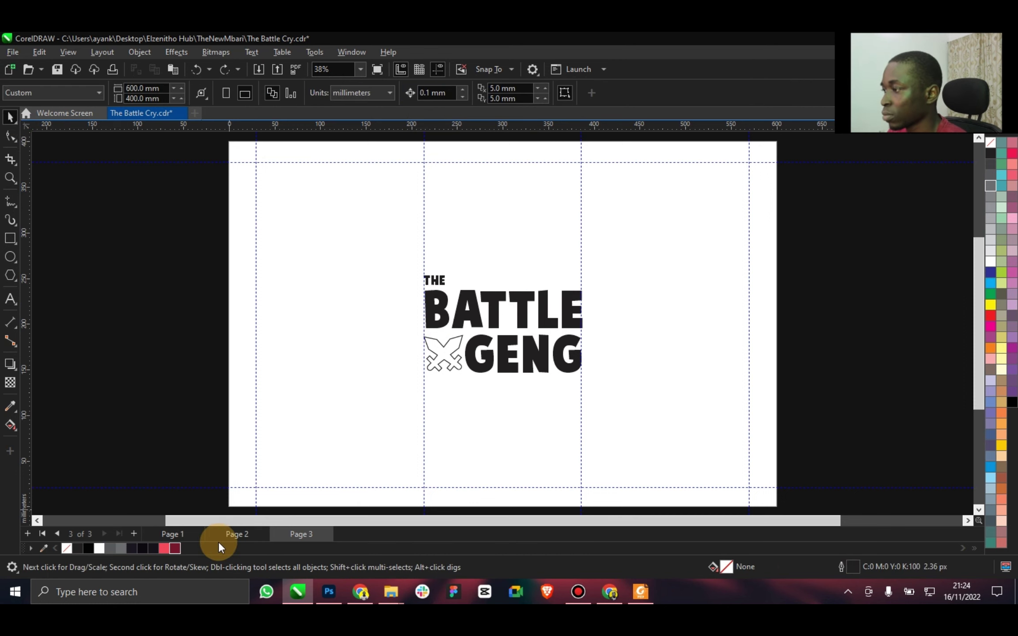
Switch to Chrome and look through pages 1, 2 and 4 of the 1001 Fonts bold category for a suitable typeface.
left_click(360, 592)
scroll(338, 402, "down", 2)
scroll(336, 402, "down", 3)
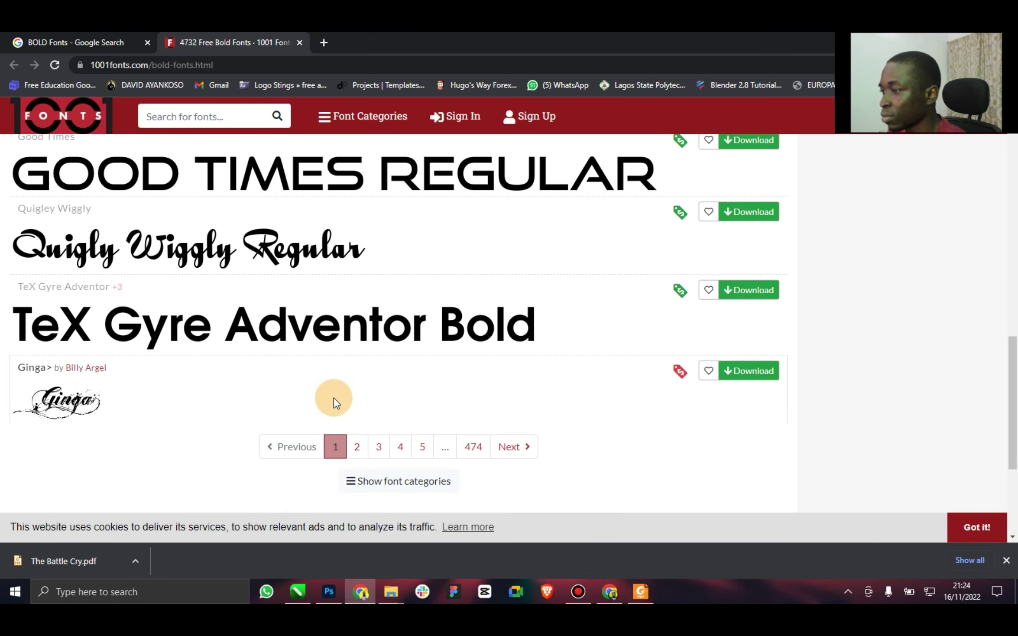
scroll(722, 255, "up", 3)
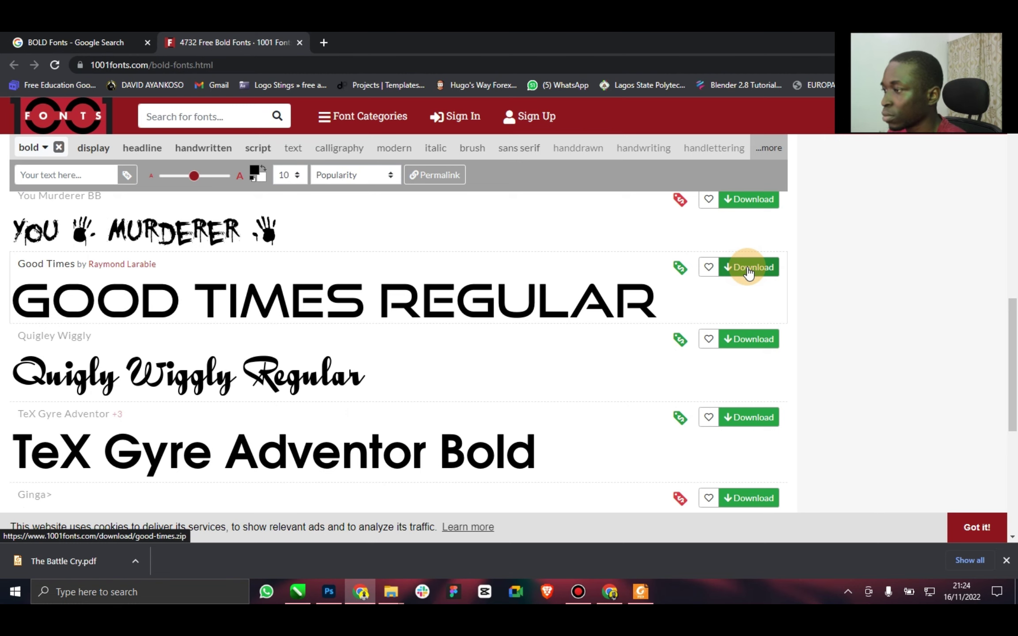
scroll(384, 351, "down", 5)
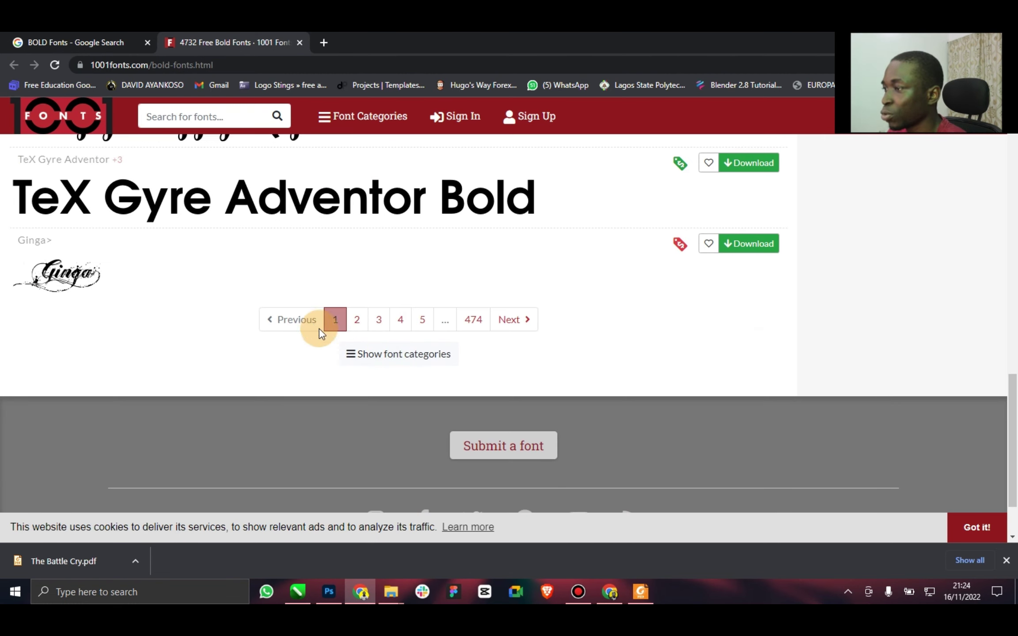
left_click(357, 321)
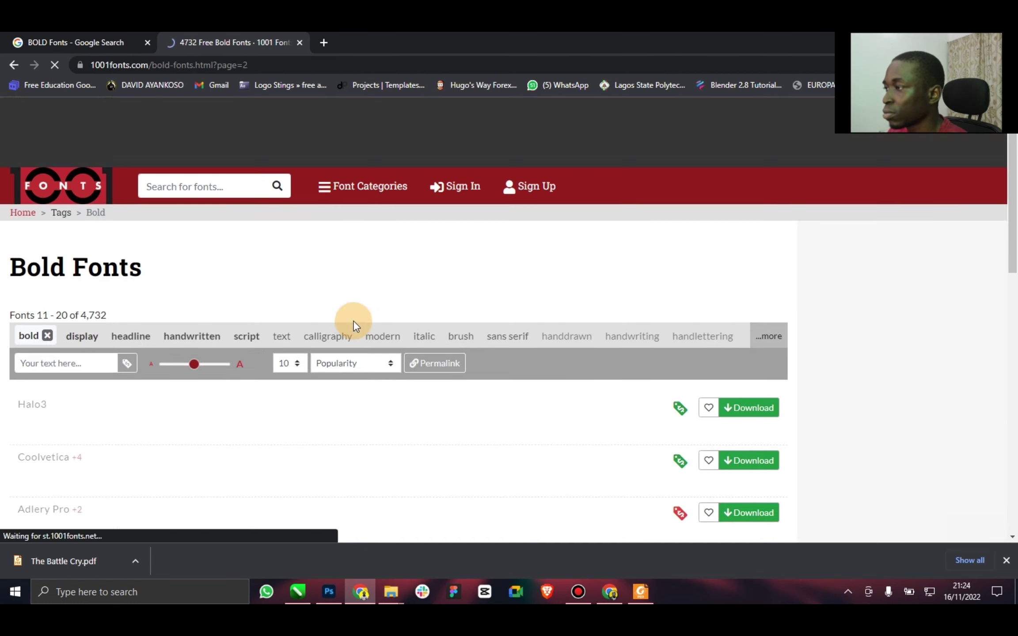
scroll(348, 320, "down", 6)
scroll(347, 324, "down", 8)
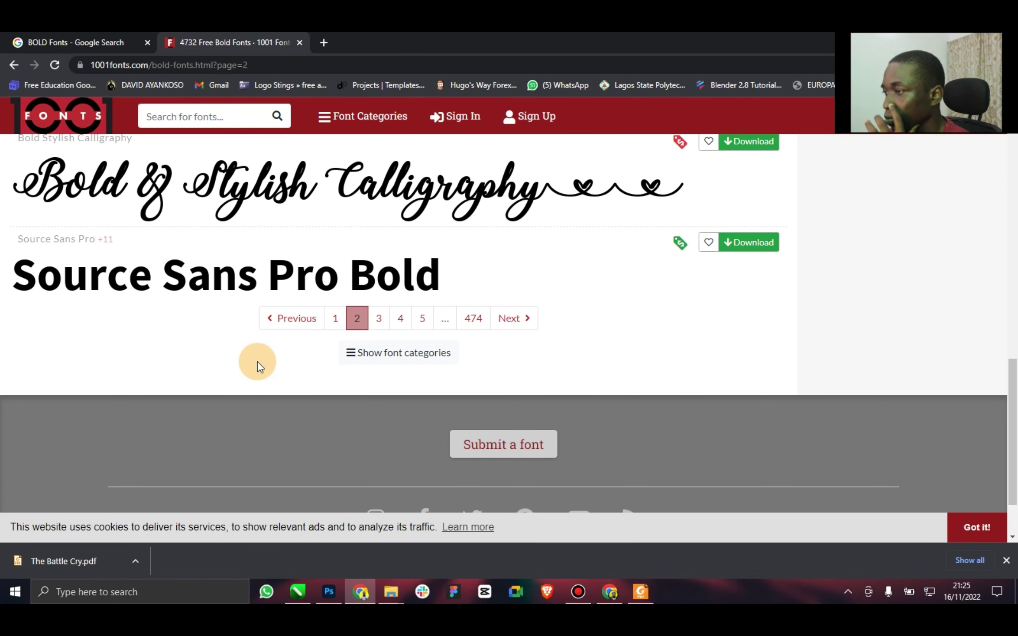
left_click(401, 319)
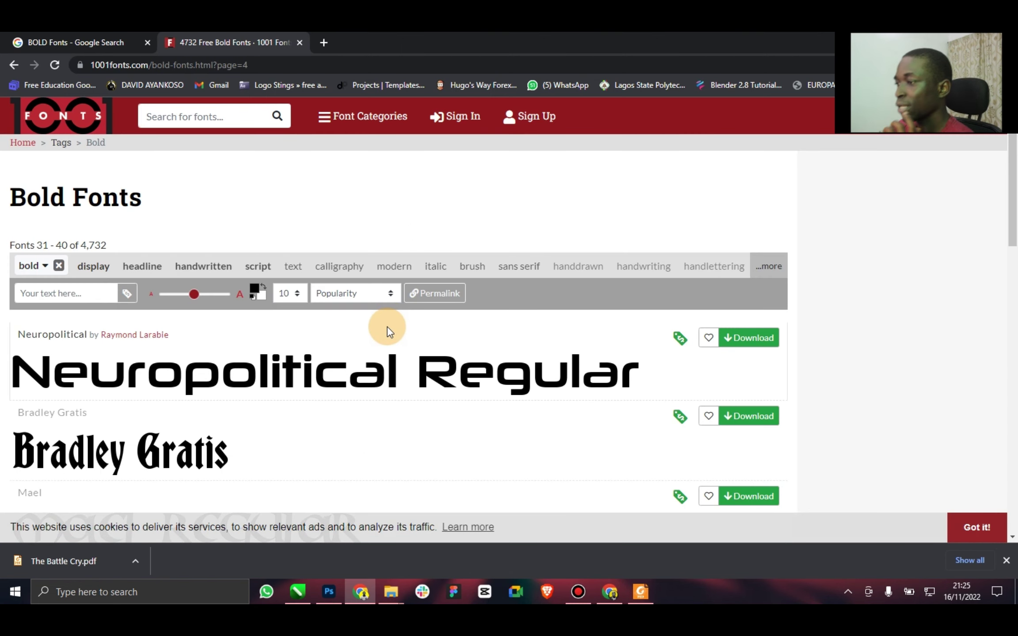
scroll(387, 329, "down", 3)
scroll(388, 333, "down", 3)
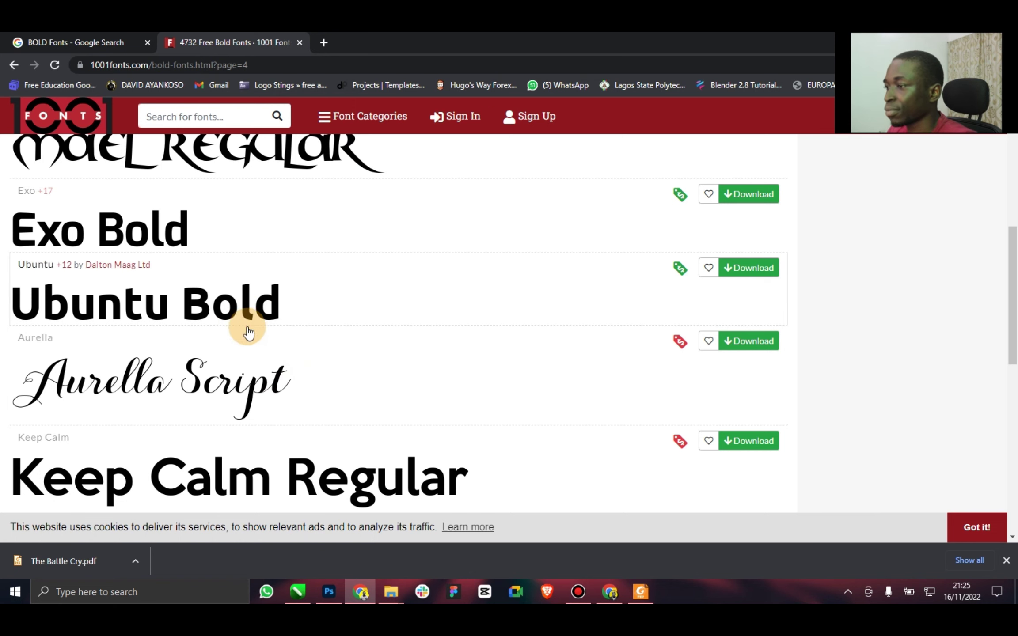
Switch to CorelDRAW and set the font of the word BATTLE to Ubuntu Bold.
left_click(297, 592)
left_click(495, 318)
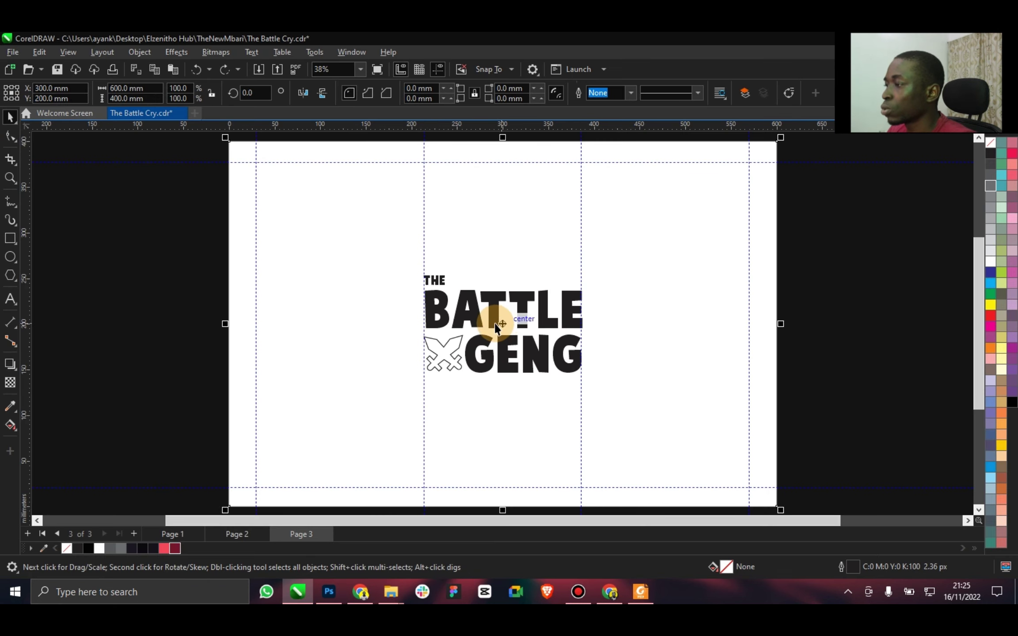
left_click(405, 92)
type("untu")
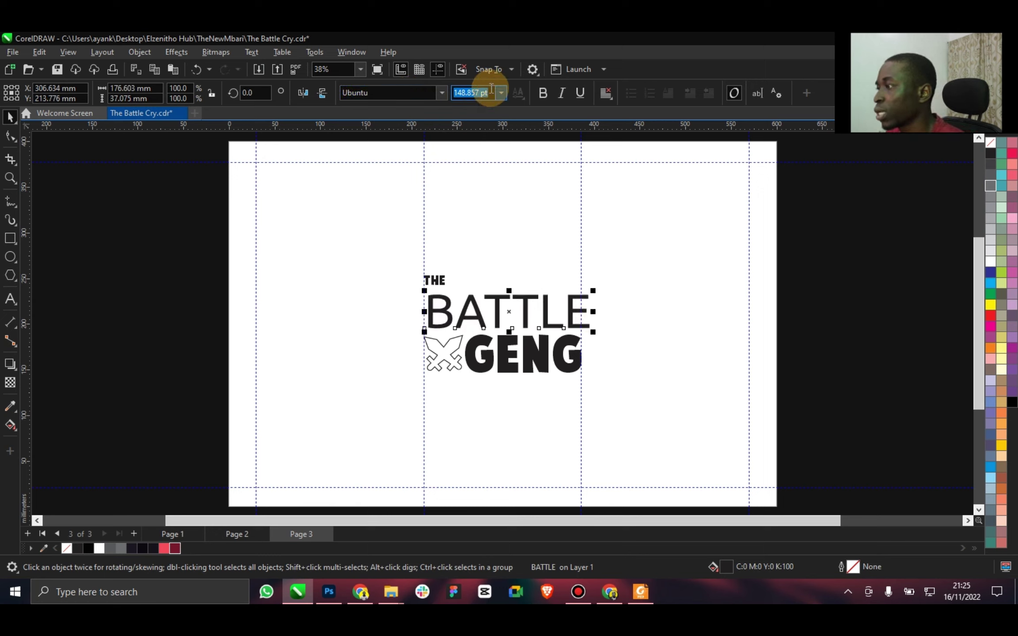
left_click(445, 93)
mouse_move(460, 215)
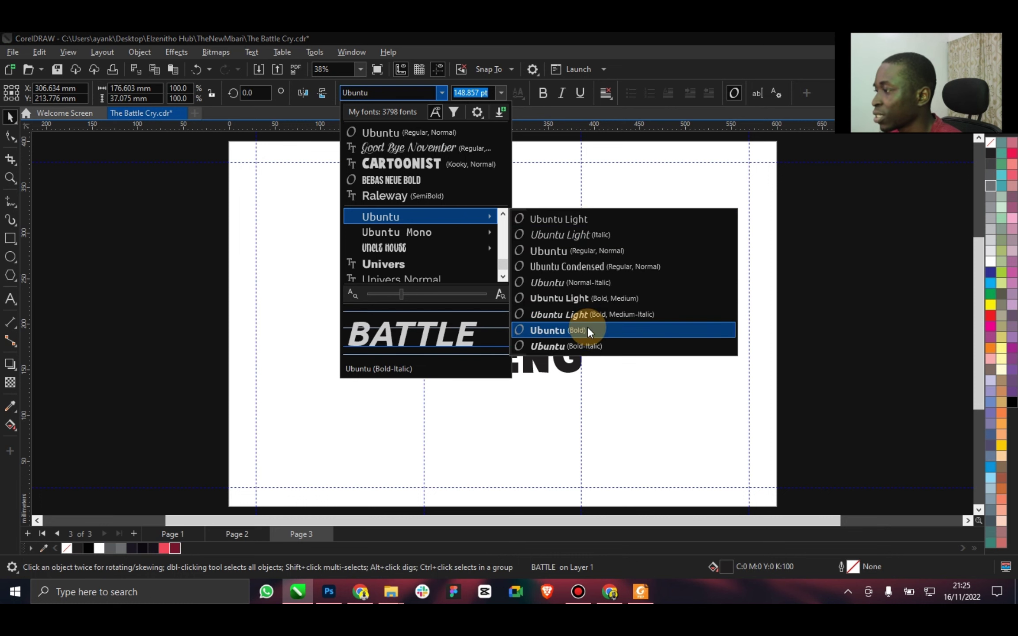
left_click(587, 328)
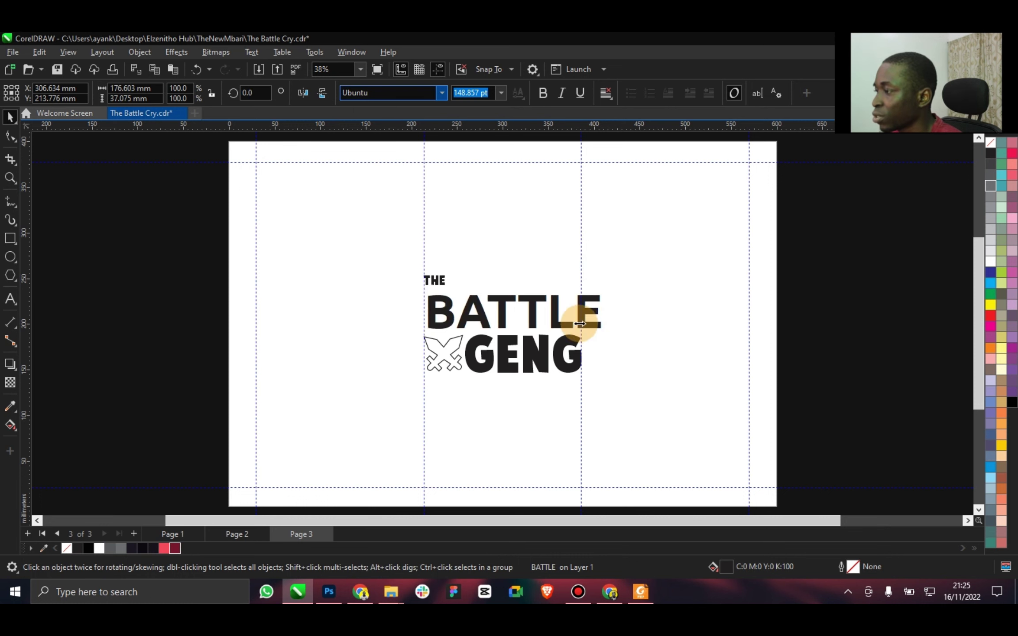
Try Univers-Black on the word BATTLE and return it to Ubuntu Bold.
left_click(443, 93)
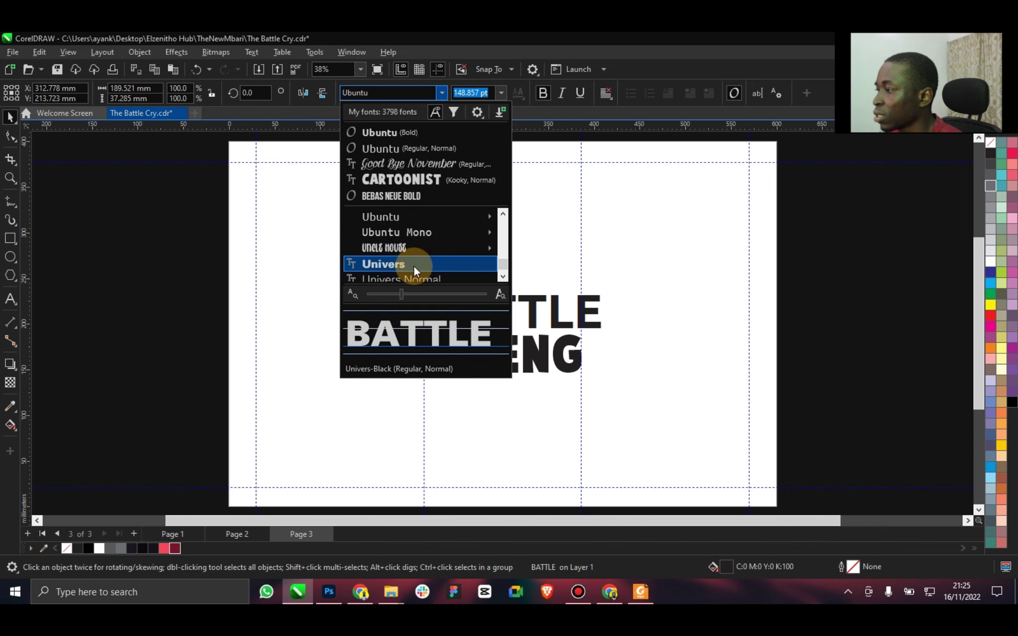
key("Escape")
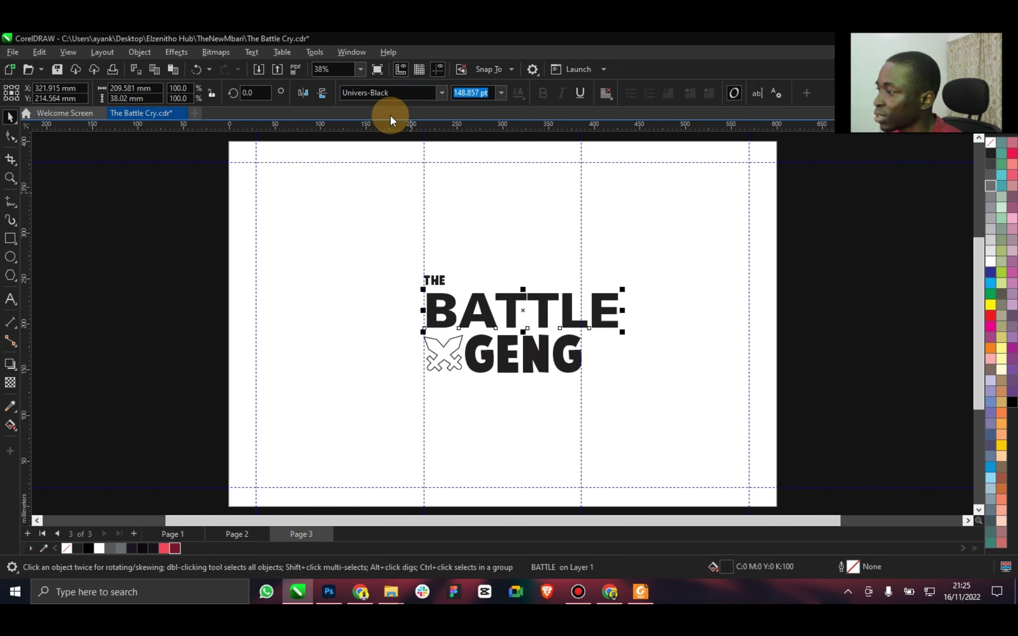
left_click(442, 92)
left_click(431, 145)
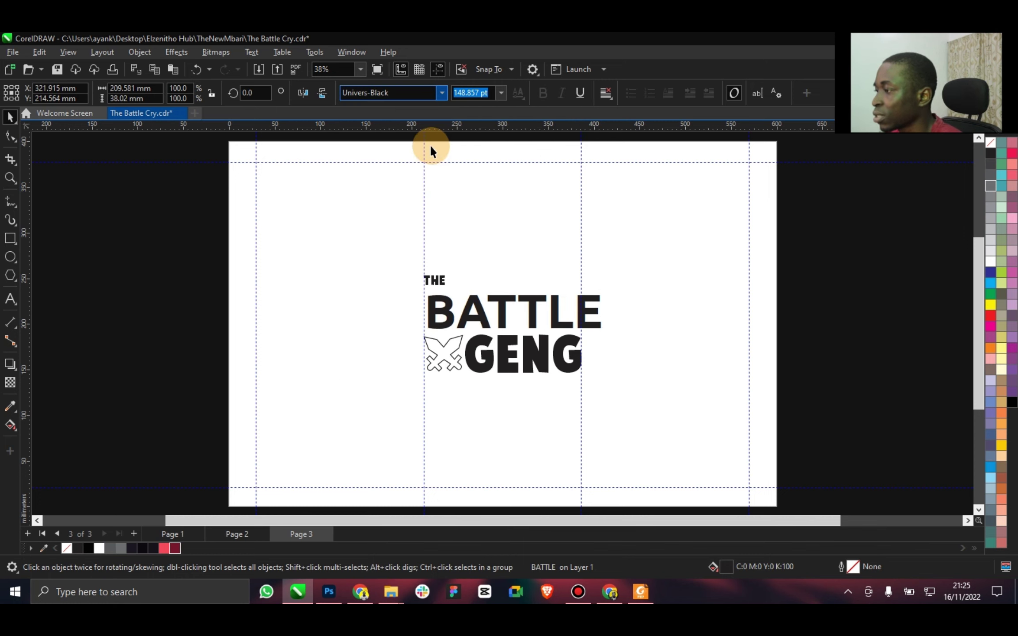
Set the words GENG and THE to Ubuntu Bold to match BATTLE.
left_click(541, 347)
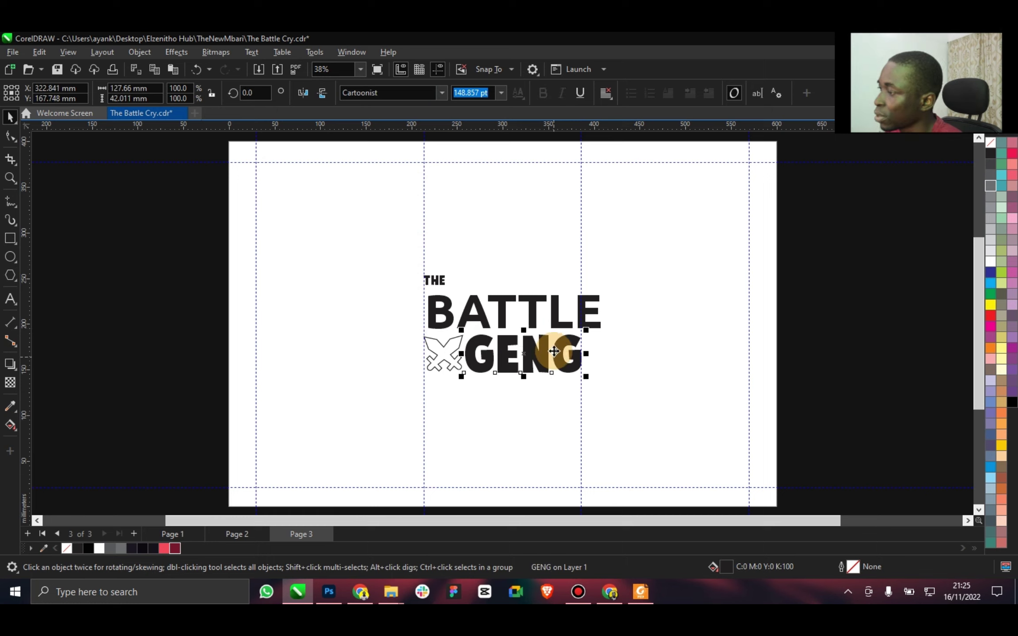
left_click(441, 93)
left_click(429, 133)
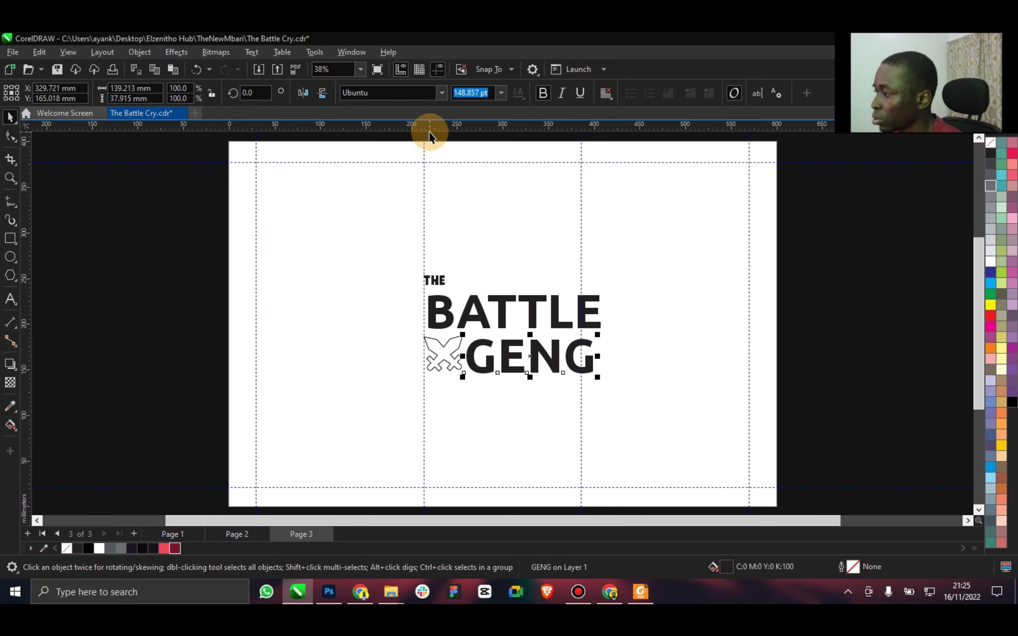
left_click(432, 279)
left_click(441, 93)
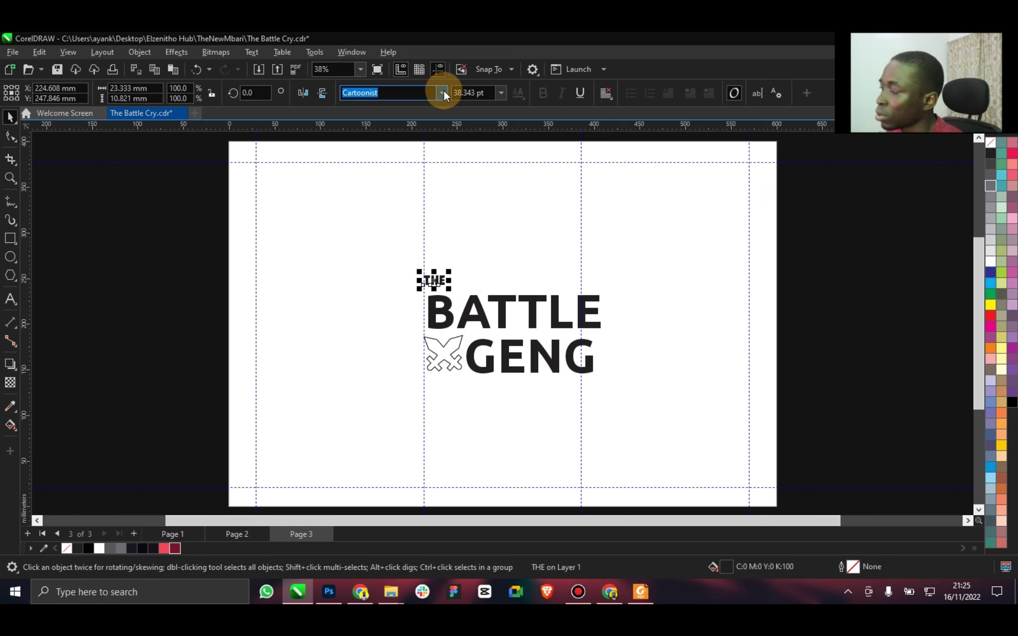
left_click(427, 133)
left_click(234, 277)
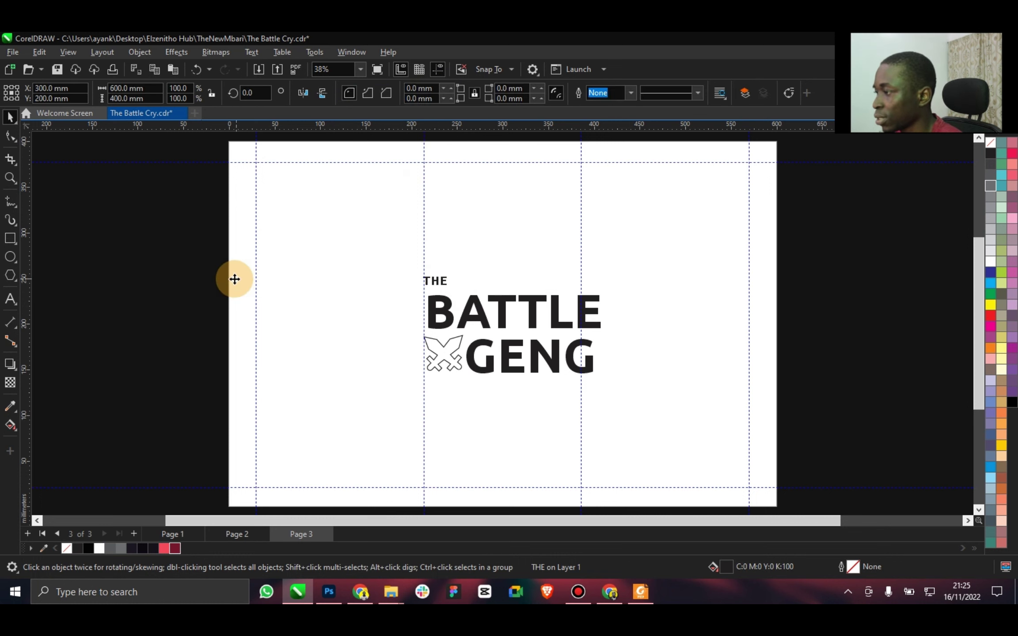
Preview other installed typefaces on the word BATTLE, looking for an alternative to Ubuntu, and leave the font list without choosing one.
scroll(424, 321, "up", 2)
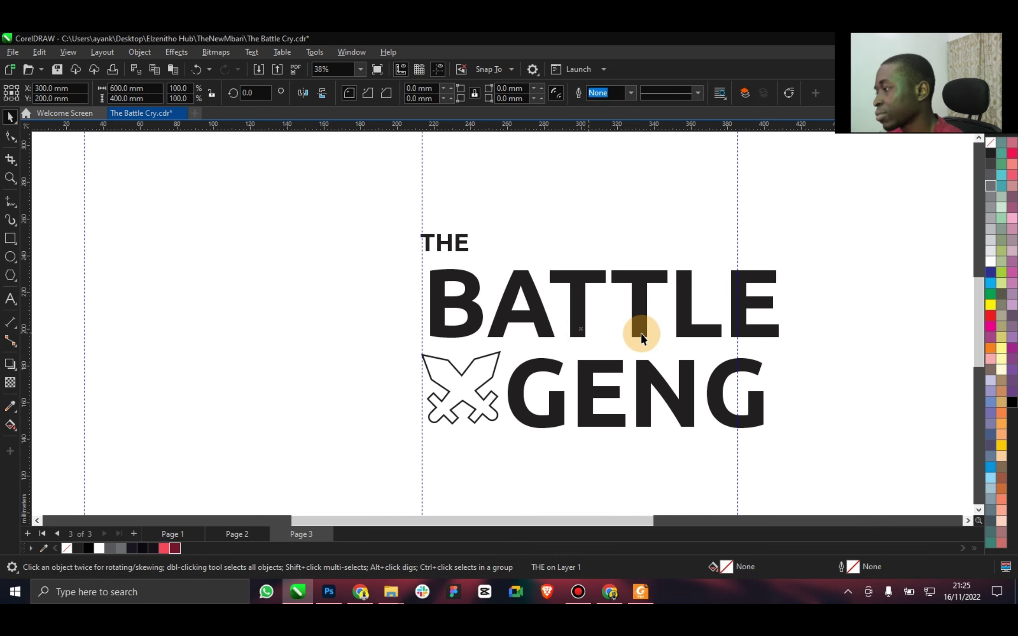
left_click(638, 317)
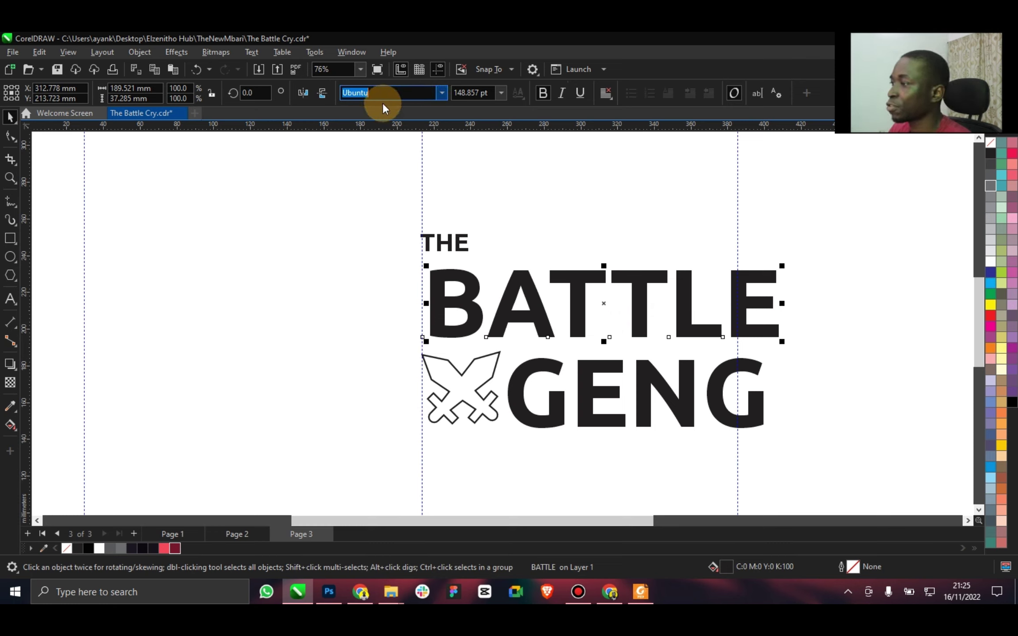
left_click(437, 92)
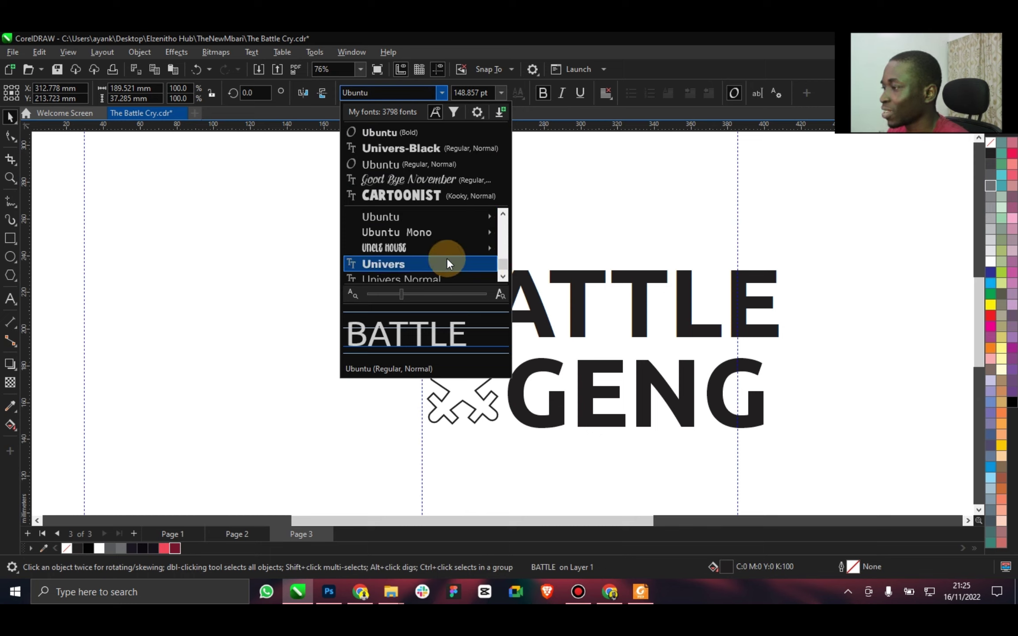
scroll(443, 254, "down", 3)
scroll(430, 256, "up", 1)
scroll(418, 259, "down", 1)
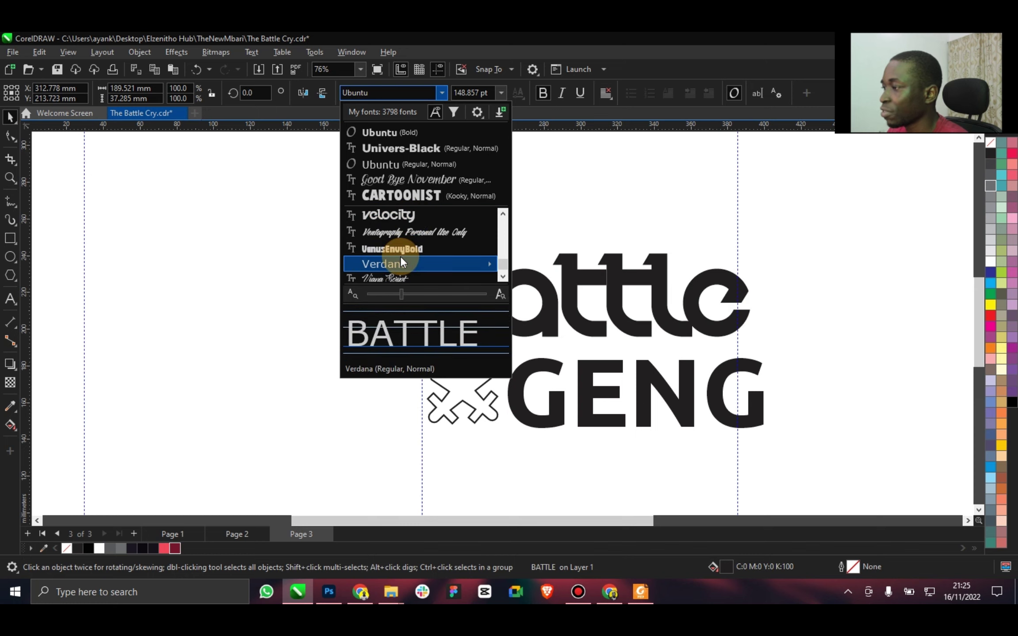
scroll(400, 256, "down", 1)
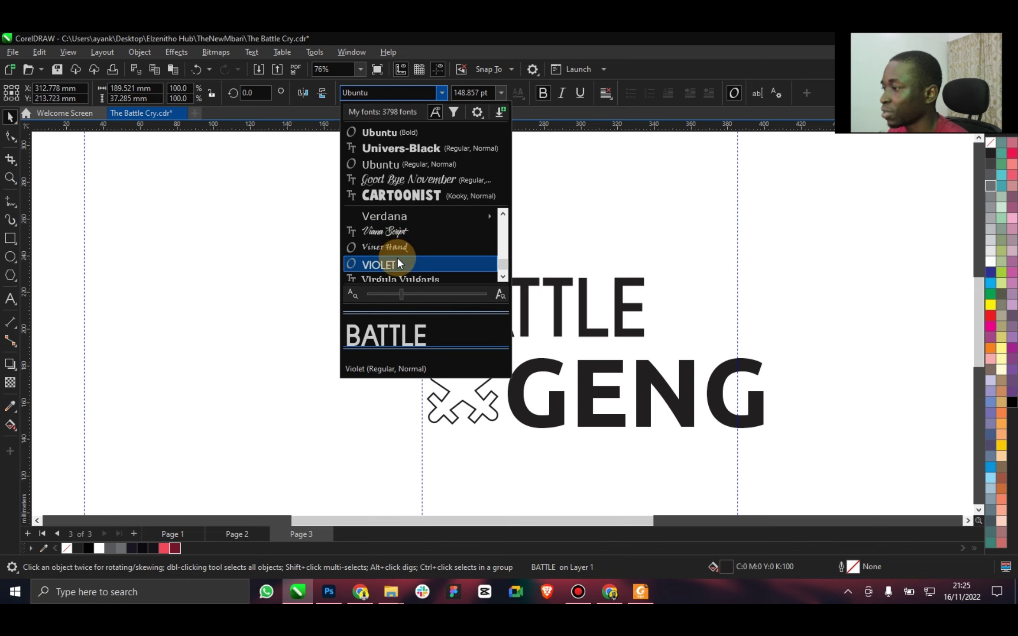
scroll(398, 260, "down", 1)
mouse_move(400, 248)
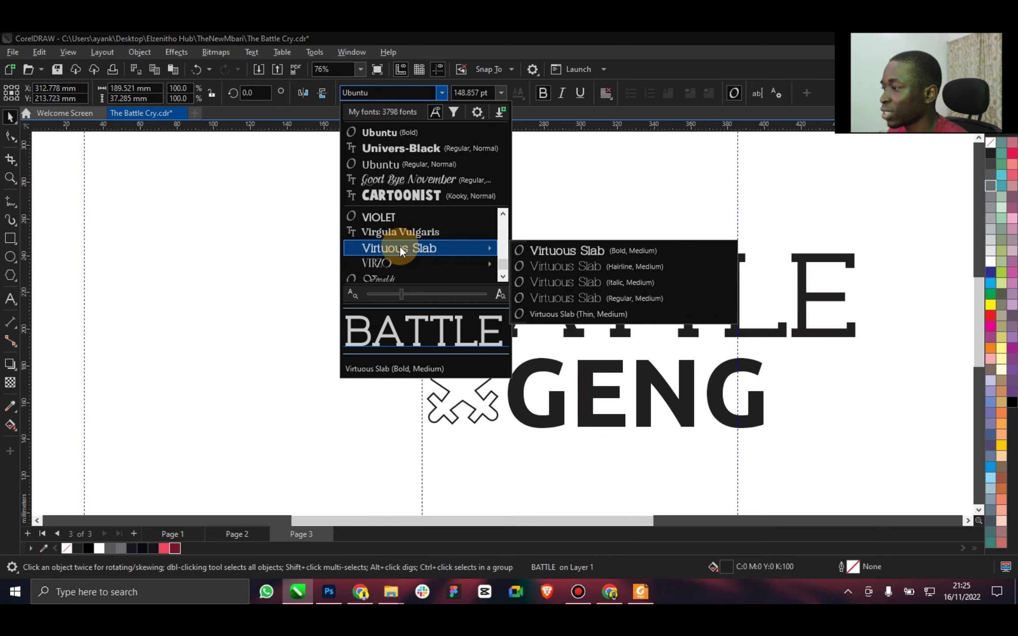
scroll(400, 248, "down", 4)
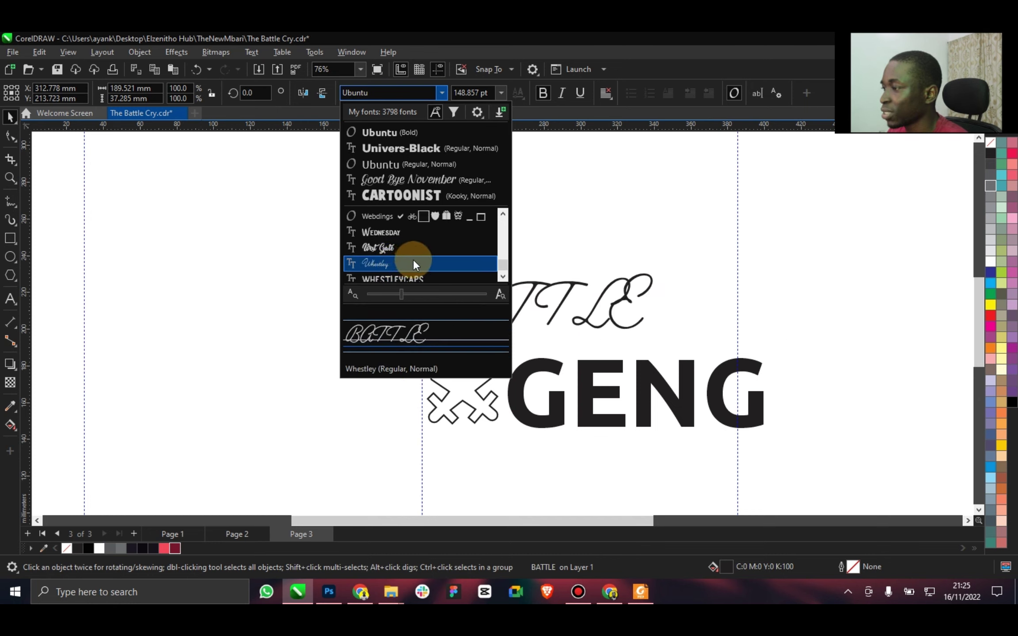
scroll(412, 247, "down", 1)
scroll(413, 237, "down", 1)
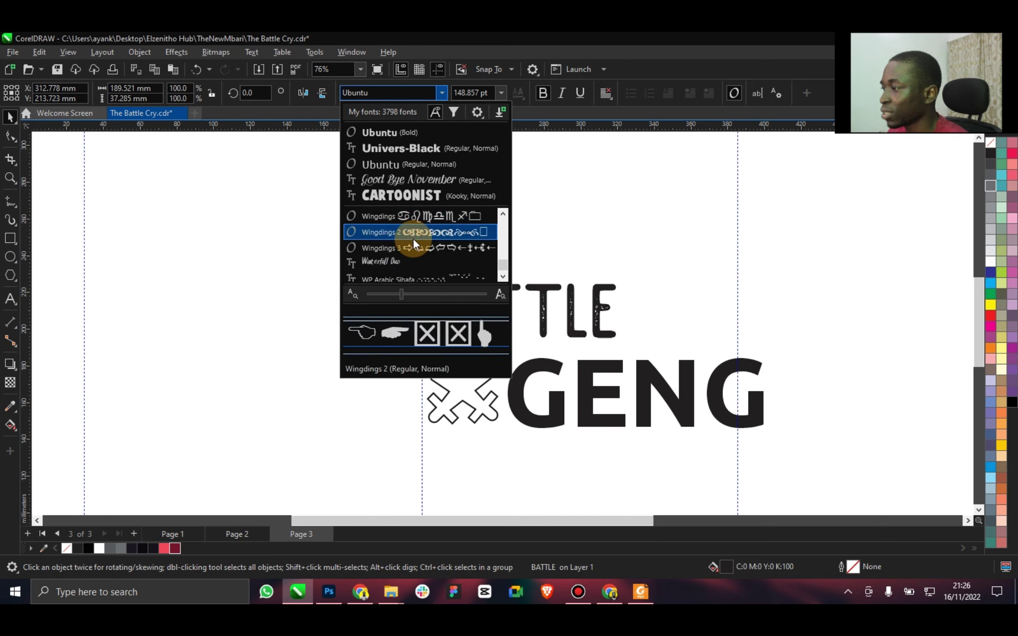
scroll(408, 253, "down", 3)
scroll(408, 253, "down", 3)
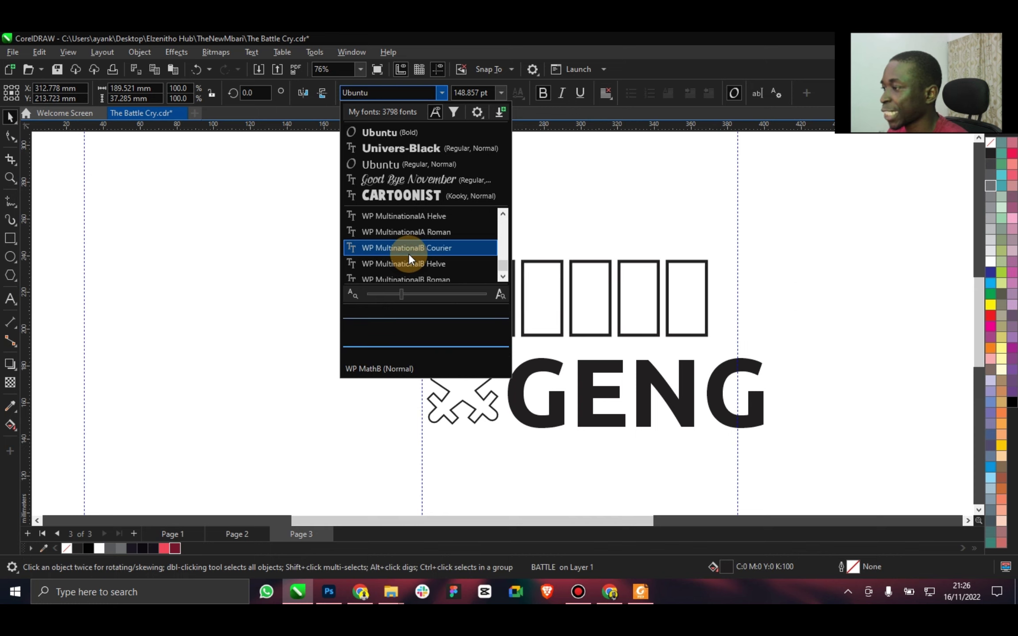
scroll(407, 254, "down", 5)
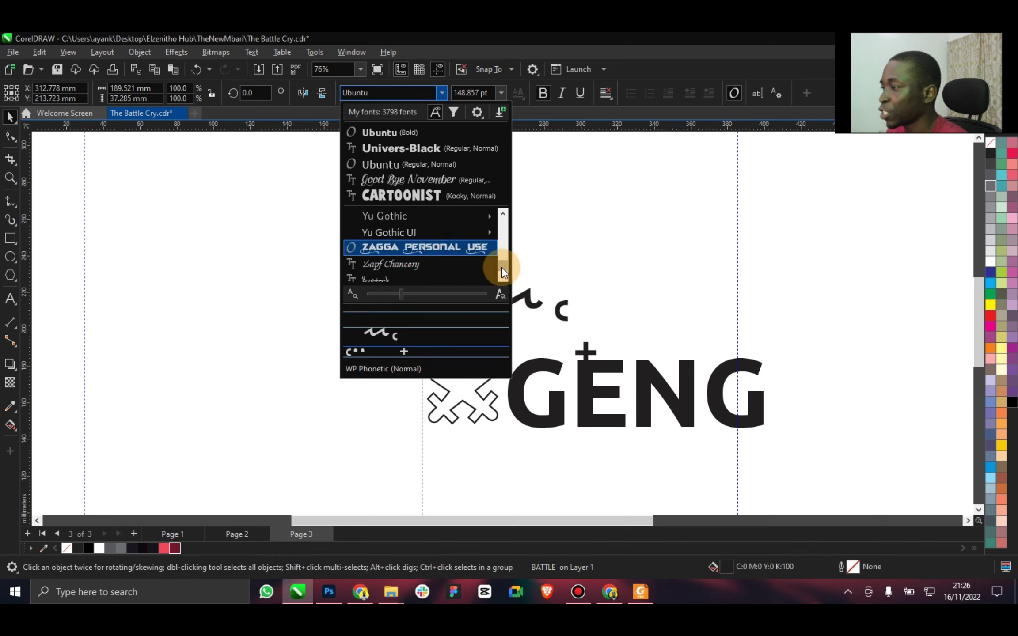
left_click_drag(501, 267, 495, 238)
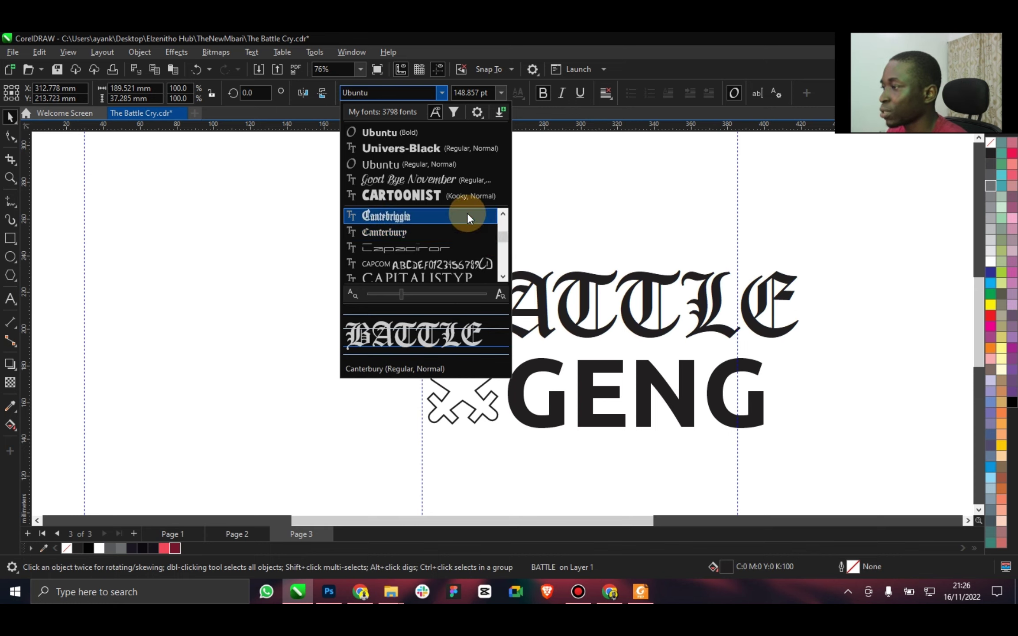
key("Escape")
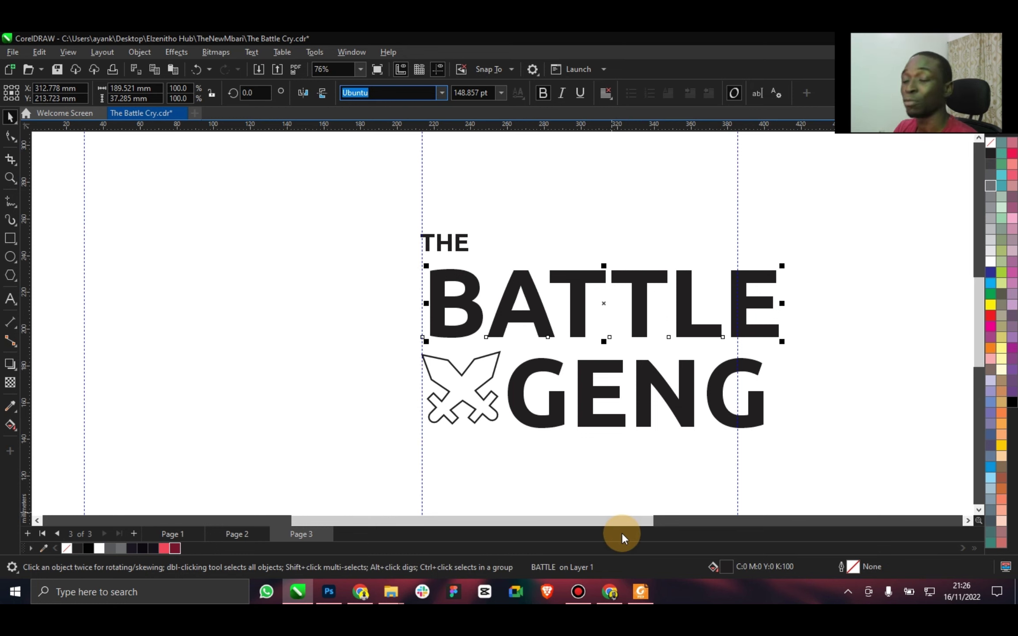
left_click(577, 591)
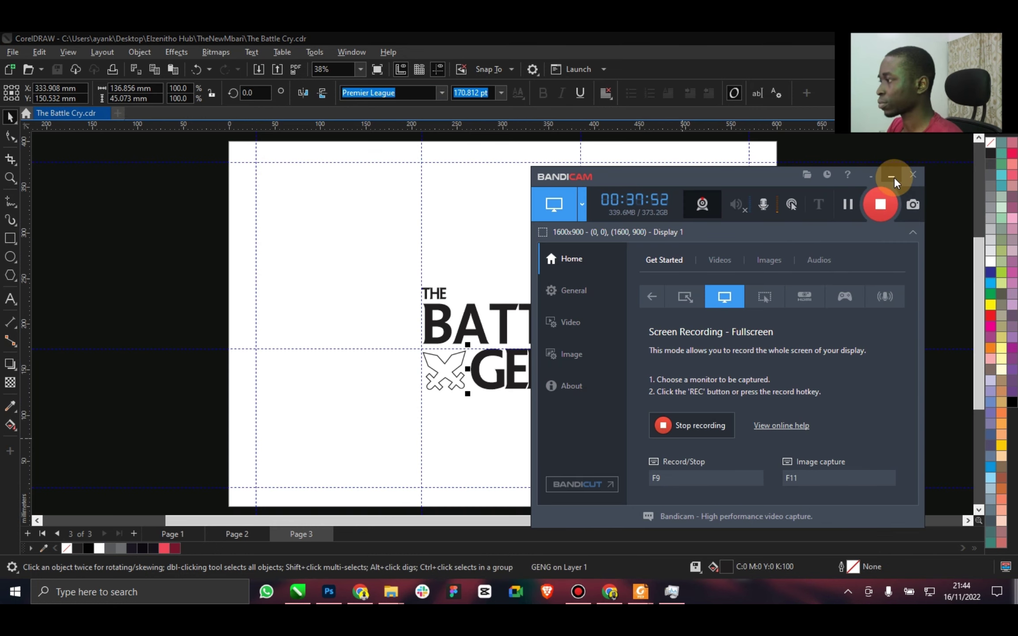
left_click(892, 178)
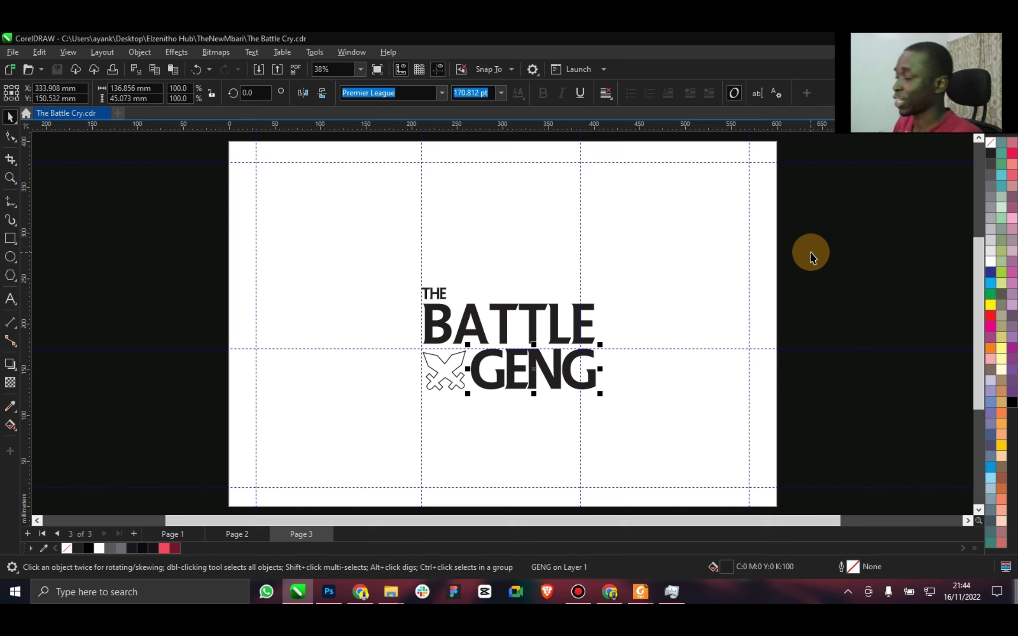
left_click(478, 315)
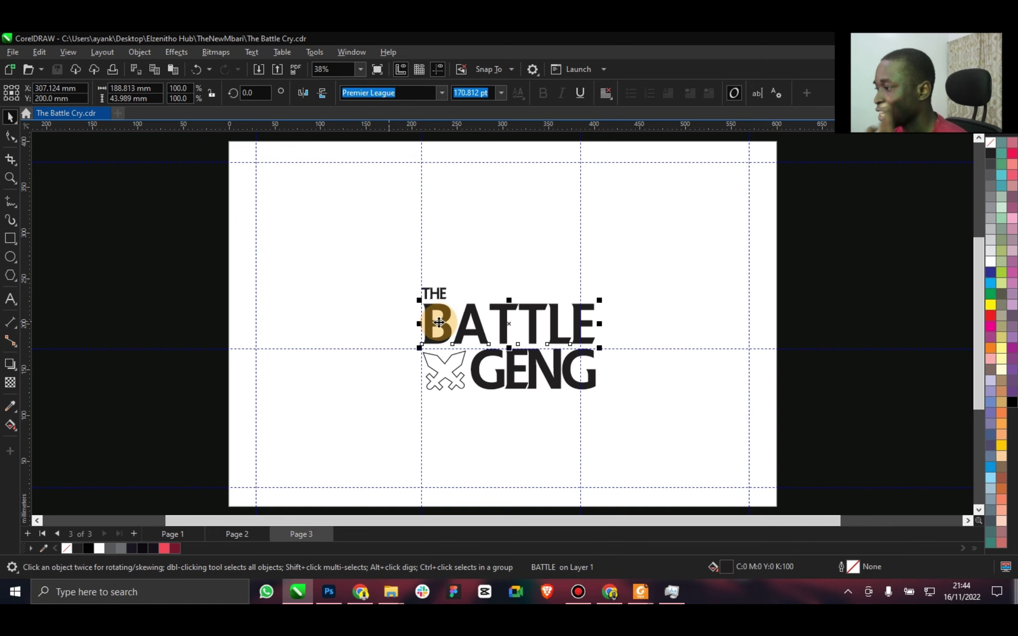
Place horizontal guidelines along the top edge of BATTLE at 221.405 mm and under the word THE at 226.864 mm.
scroll(439, 322, "up", 2)
scroll(467, 287, "up", 3)
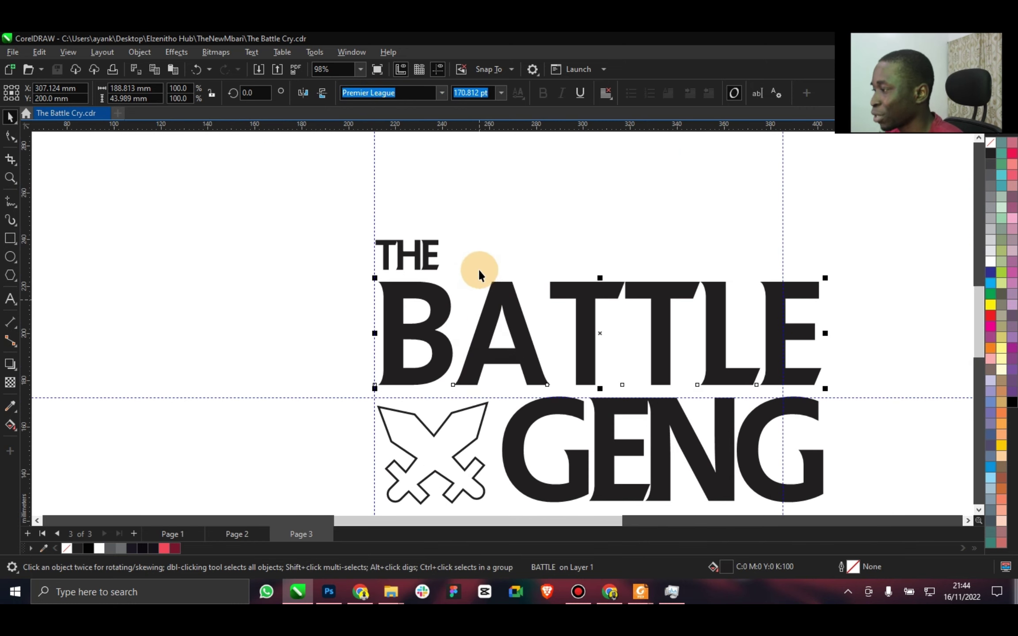
left_click_drag(517, 121, 497, 277)
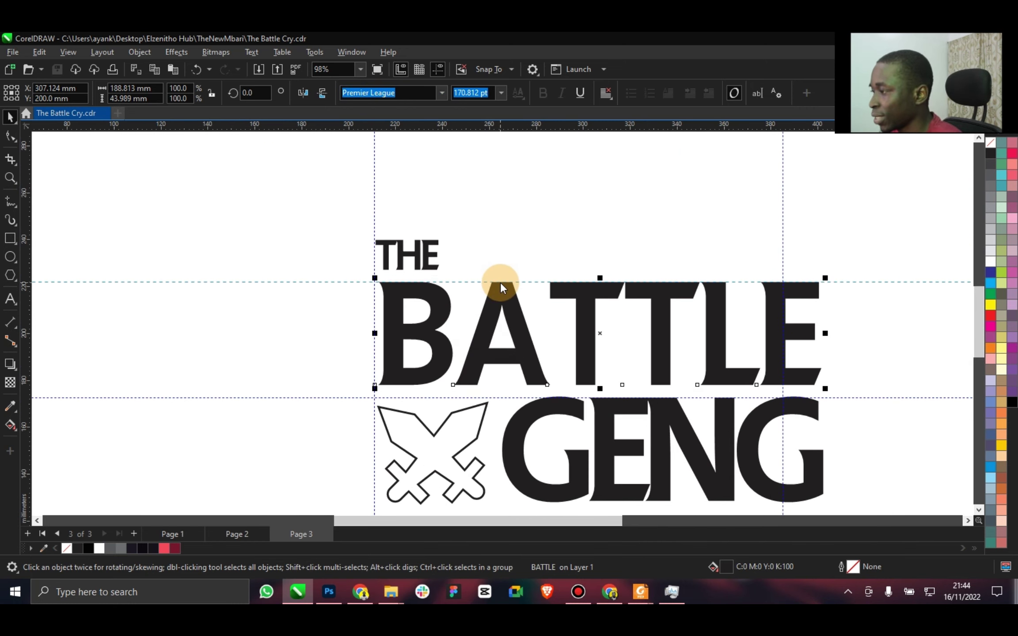
left_click(501, 282)
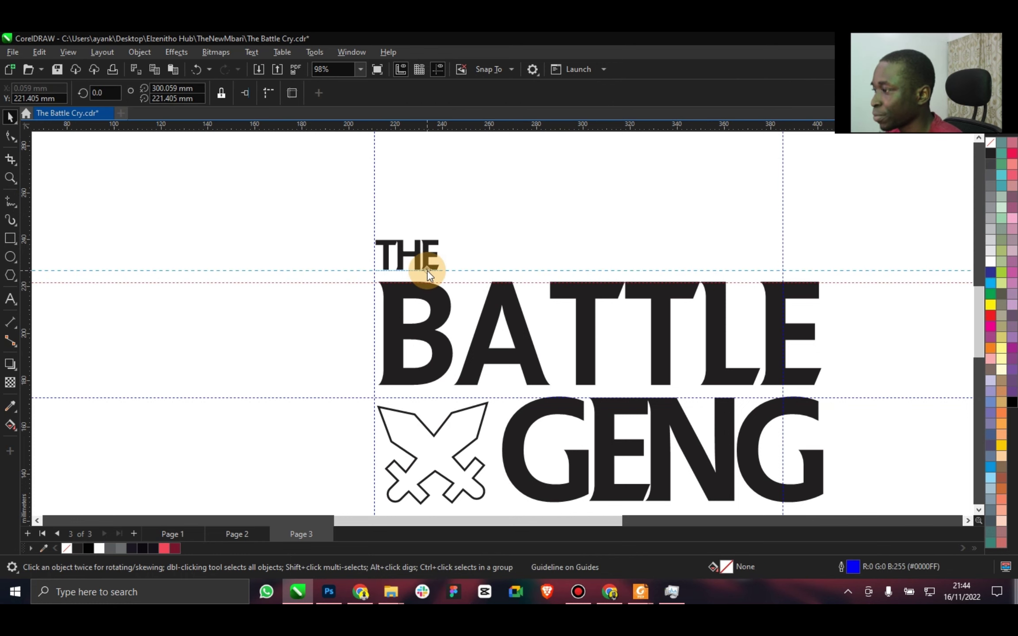
left_click(427, 271)
scroll(495, 361, "down", 1)
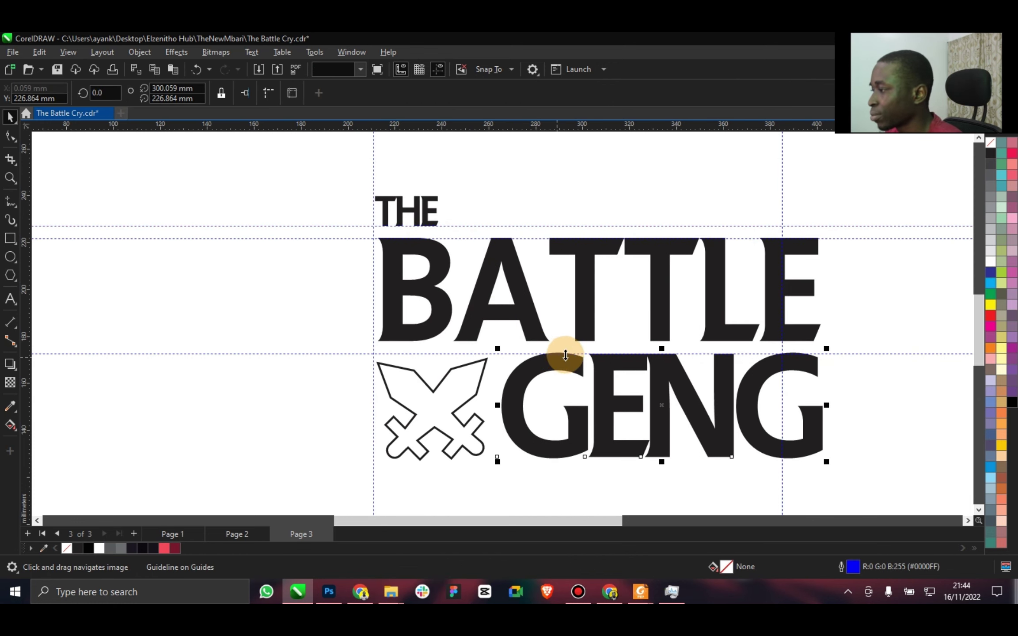
Adjust the horizontal guideline between BATTLE and GENG to meet the top edge of the GENG letters.
left_click(507, 356)
left_click(510, 354)
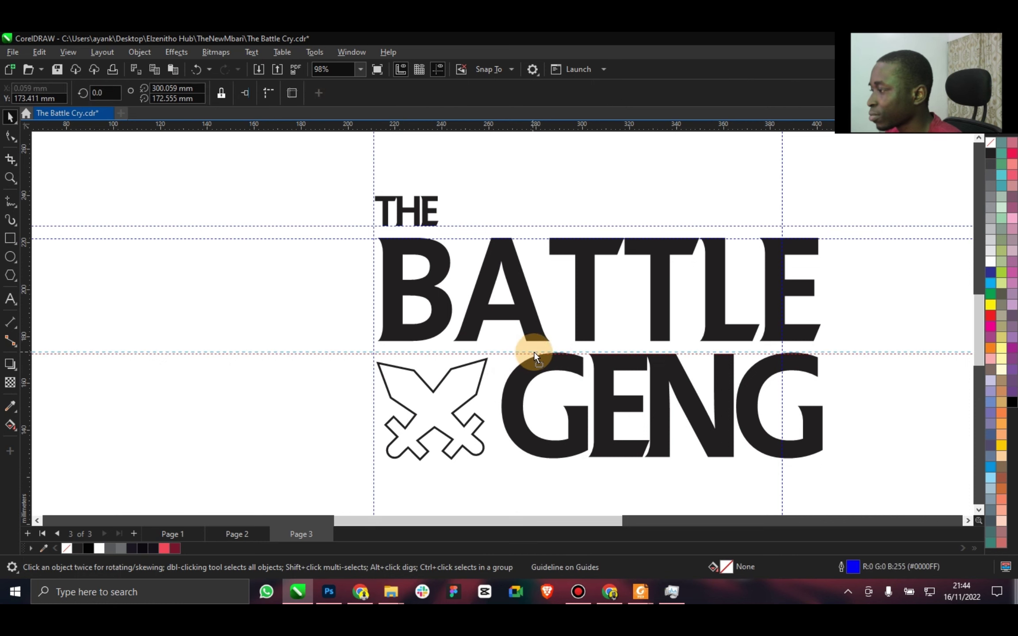
scroll(538, 352, "up", 2)
left_click(564, 357)
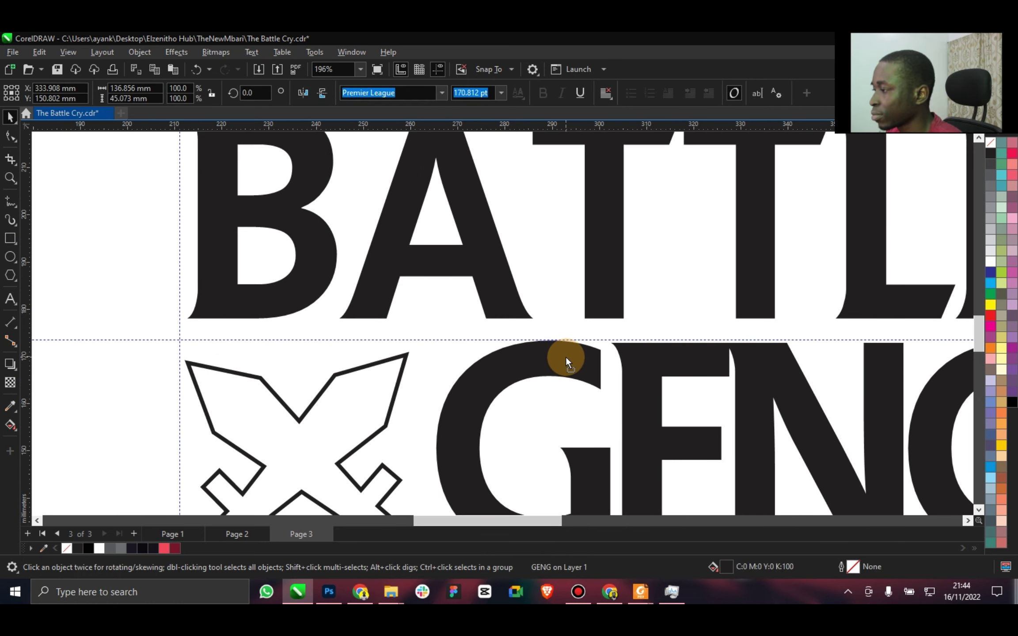
left_click_drag(568, 363, 577, 321)
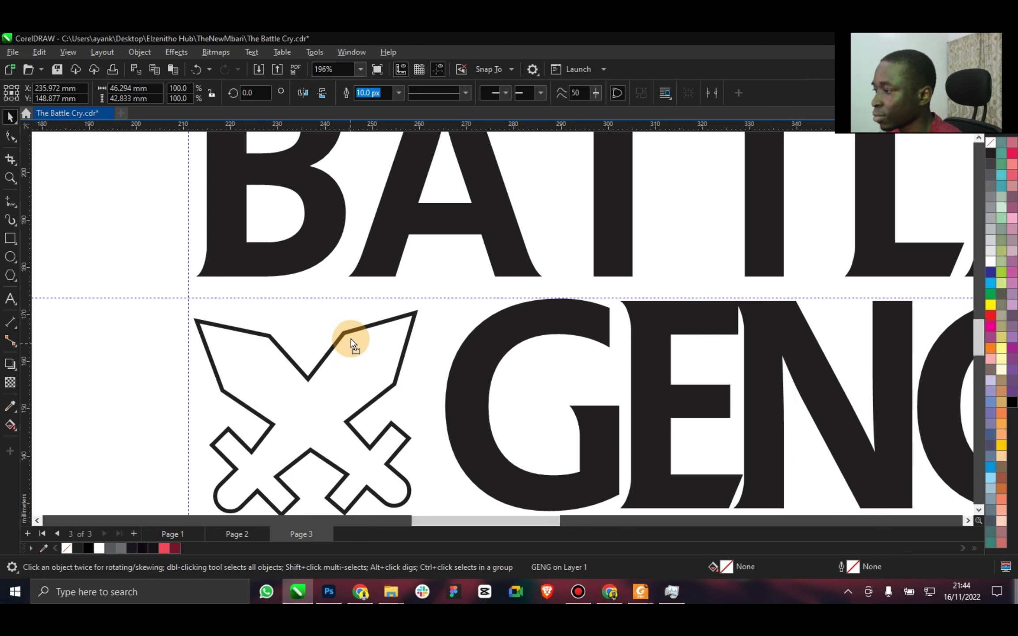
Move the crossed-swords icon up to Y 150.225 mm to align it with the word GENG.
left_click(348, 342)
scroll(356, 349, "down", 3)
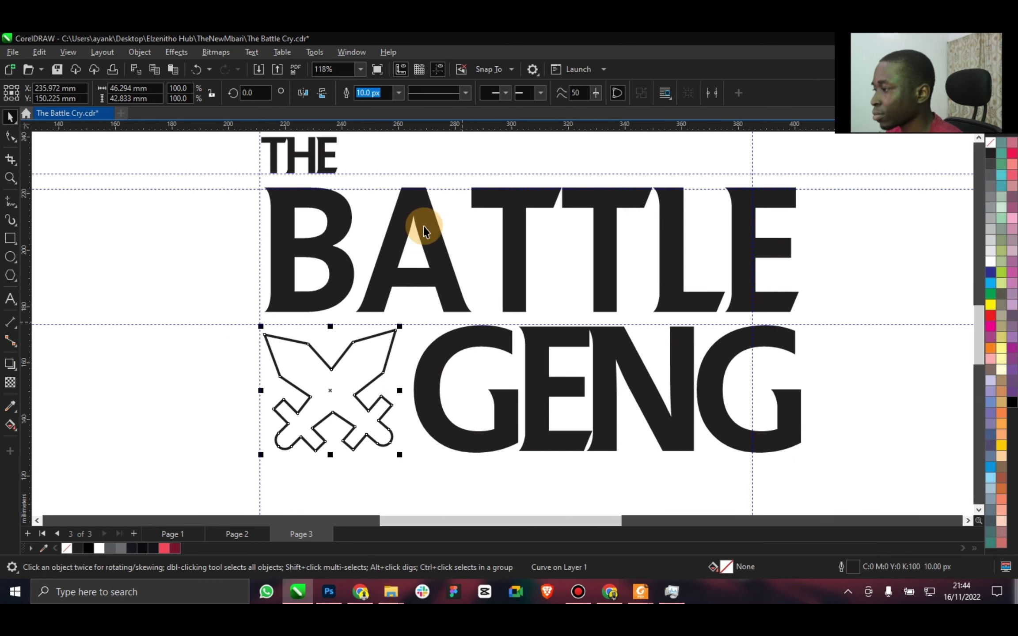
left_click(361, 70)
left_click(342, 89)
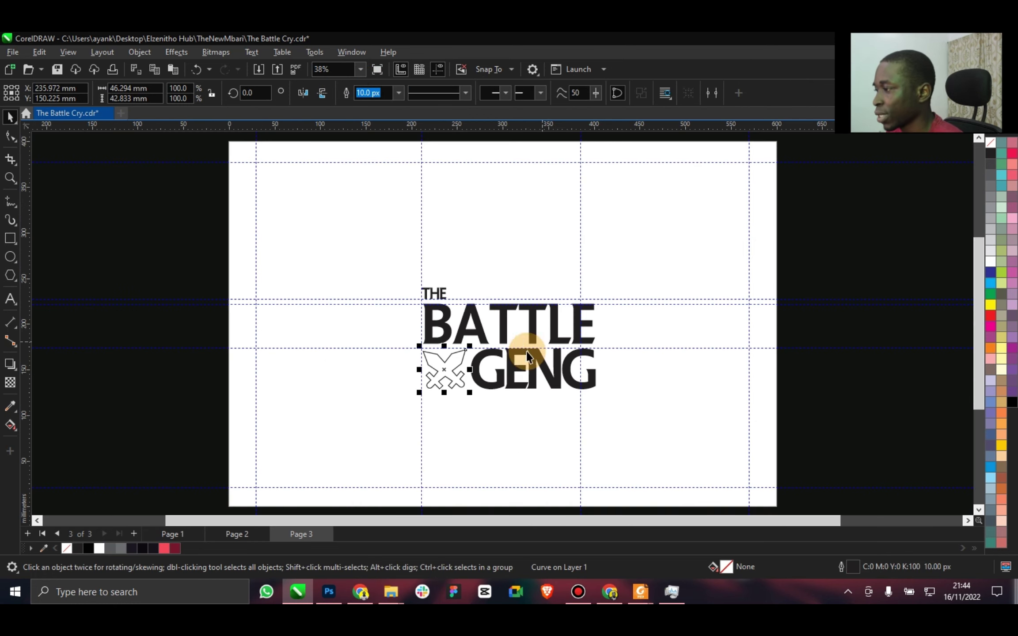
Fill all three words and the crossed-swords icon with the near-black document colour #0C090E.
left_click(491, 386)
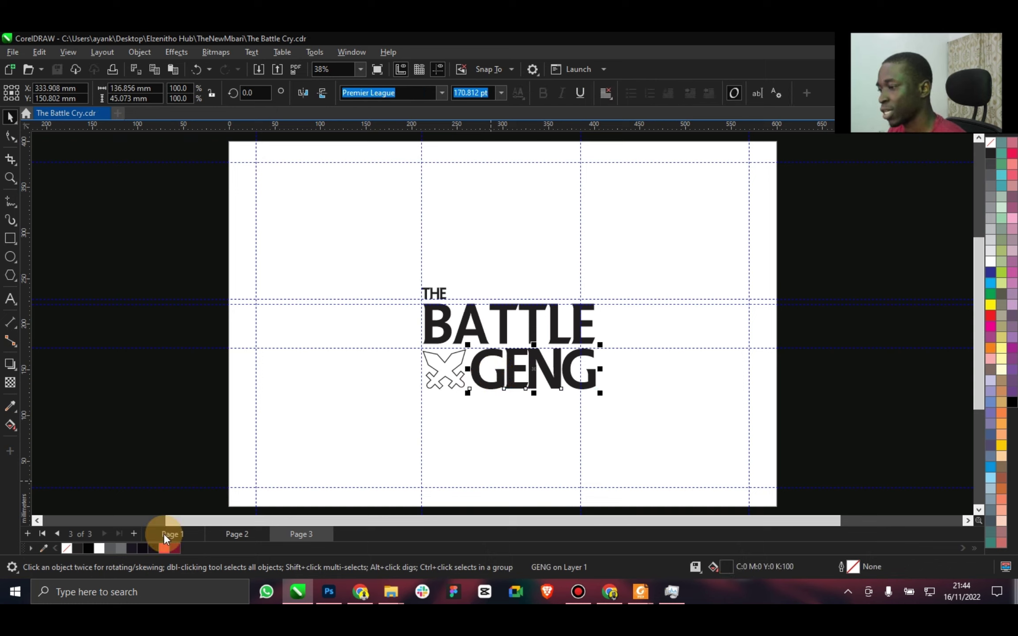
left_click(141, 548)
left_click(456, 331)
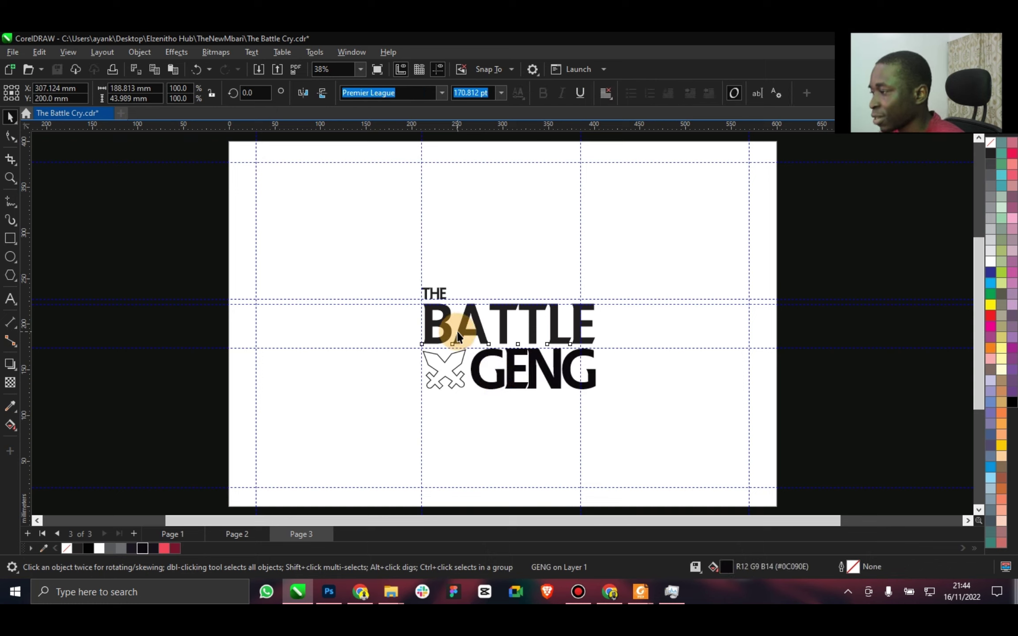
left_click(10, 202)
left_click_drag(144, 197, 701, 413)
left_click(142, 549)
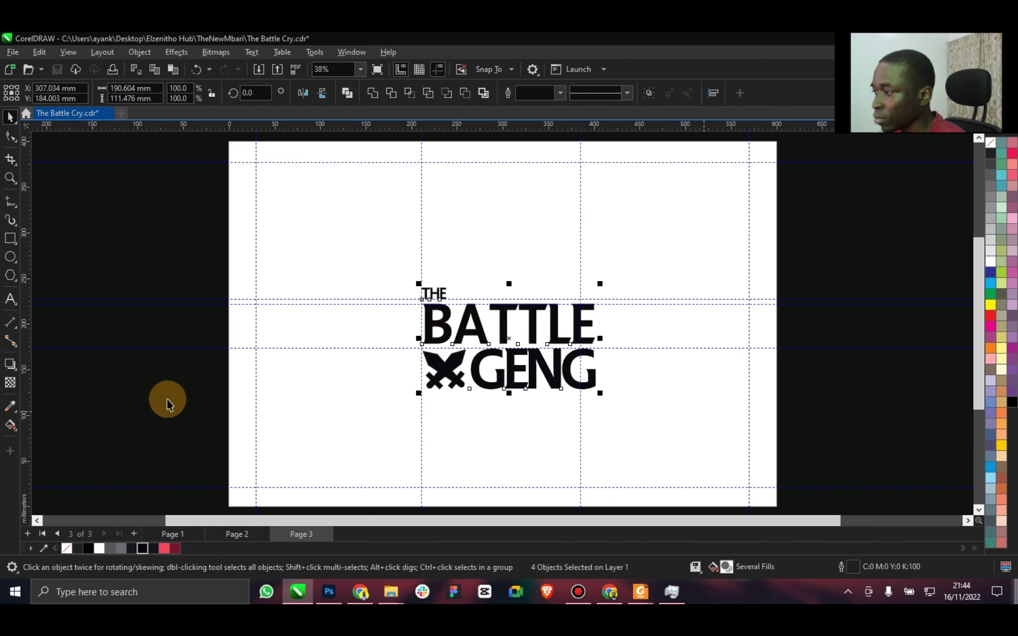
Remove the outline from the crossed-swords icon, keeping its near-black fill.
left_click(446, 397)
left_click(88, 548)
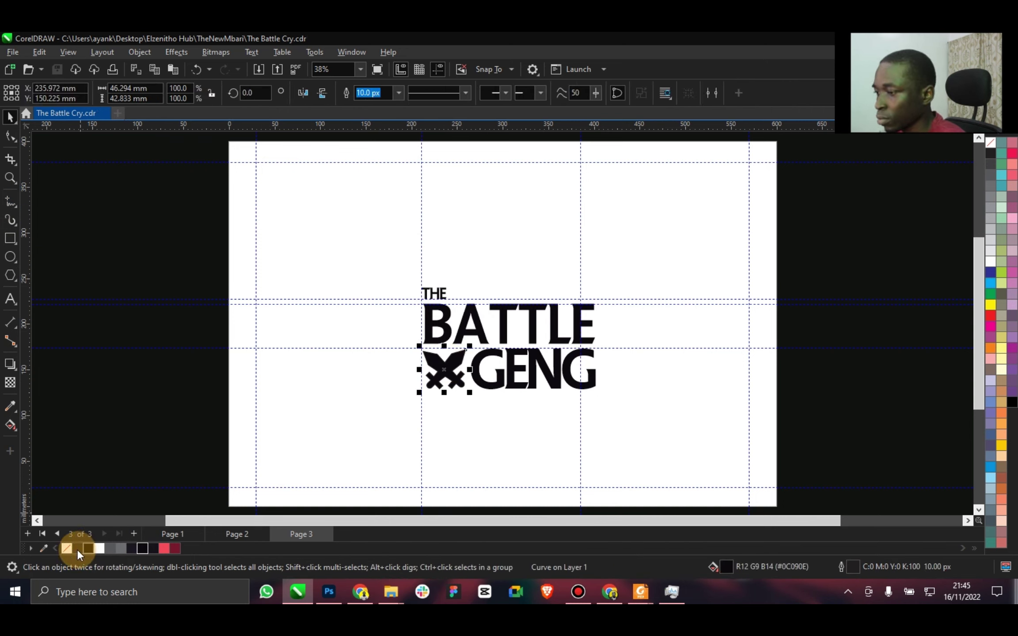
right_click(66, 548)
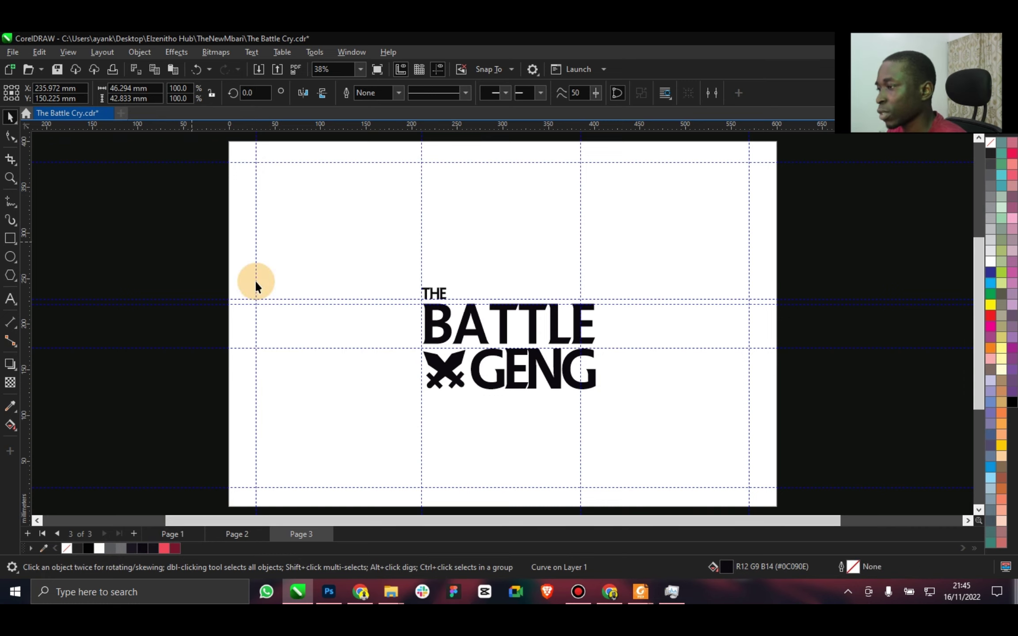
Centre the four logo elements on the page and group them, checking the result in a full-screen preview.
left_click_drag(256, 284, 765, 451)
key("p")
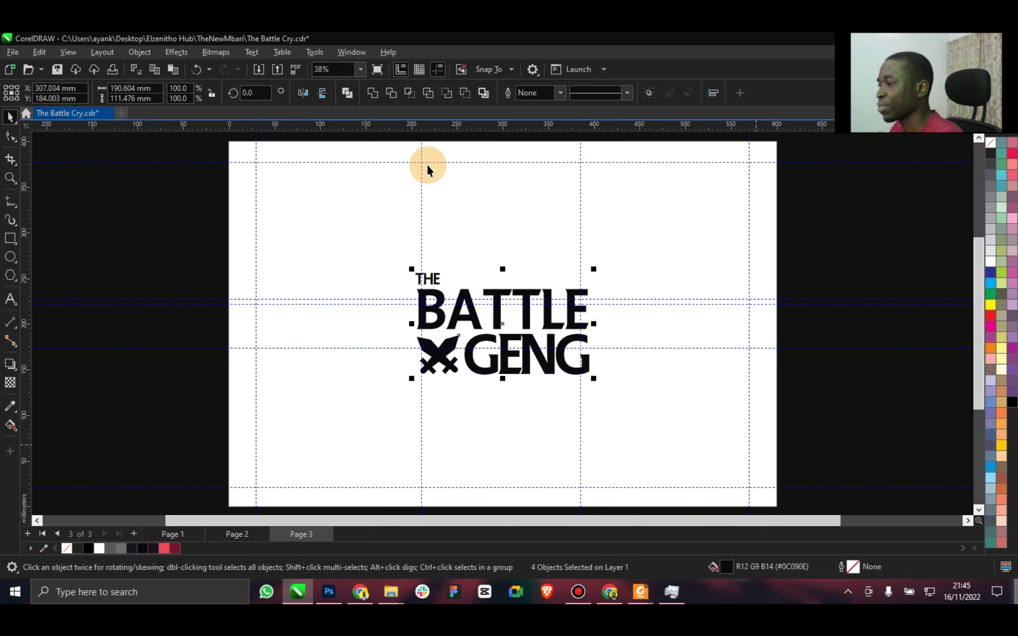
key("ctrl+g")
left_click(360, 70)
left_click(374, 68)
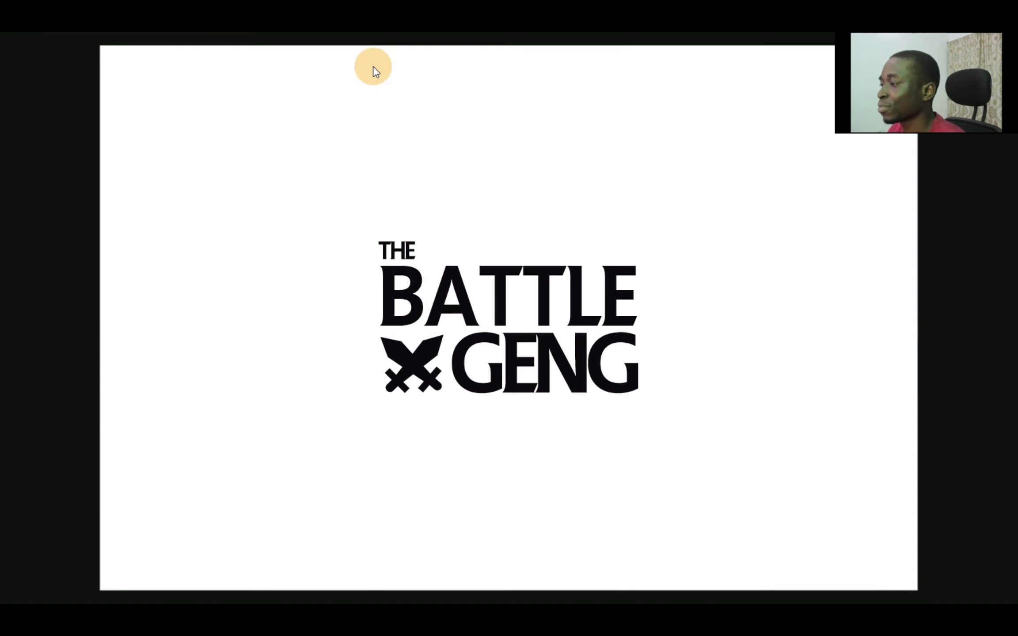
left_click(439, 343)
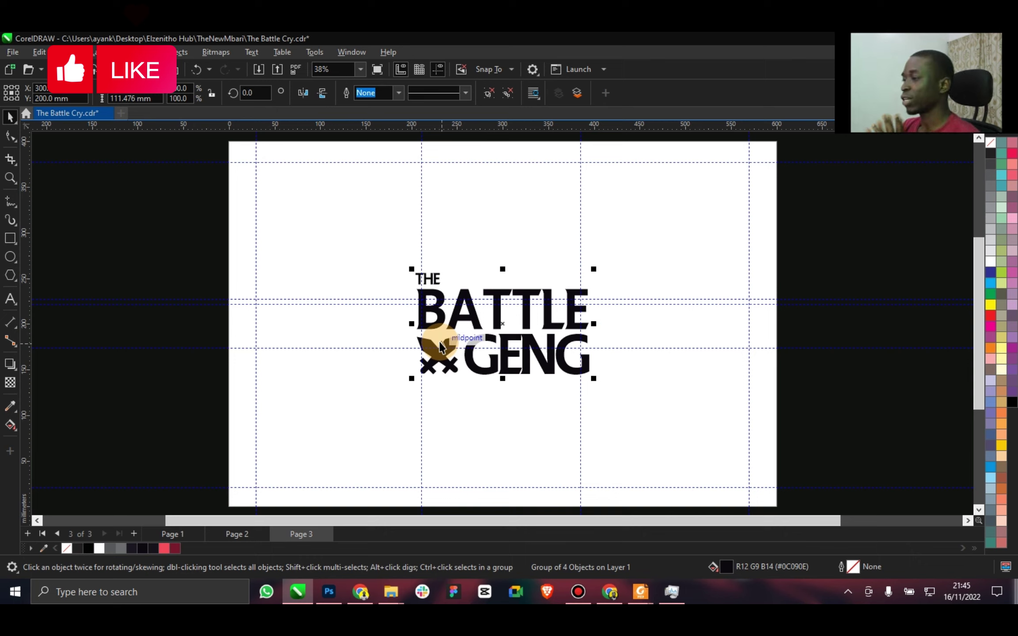
Try the document colours #74162D and #17131B on the word BATTLE within the group, settling on bright red #F24759.
left_click(465, 329, "ctrl")
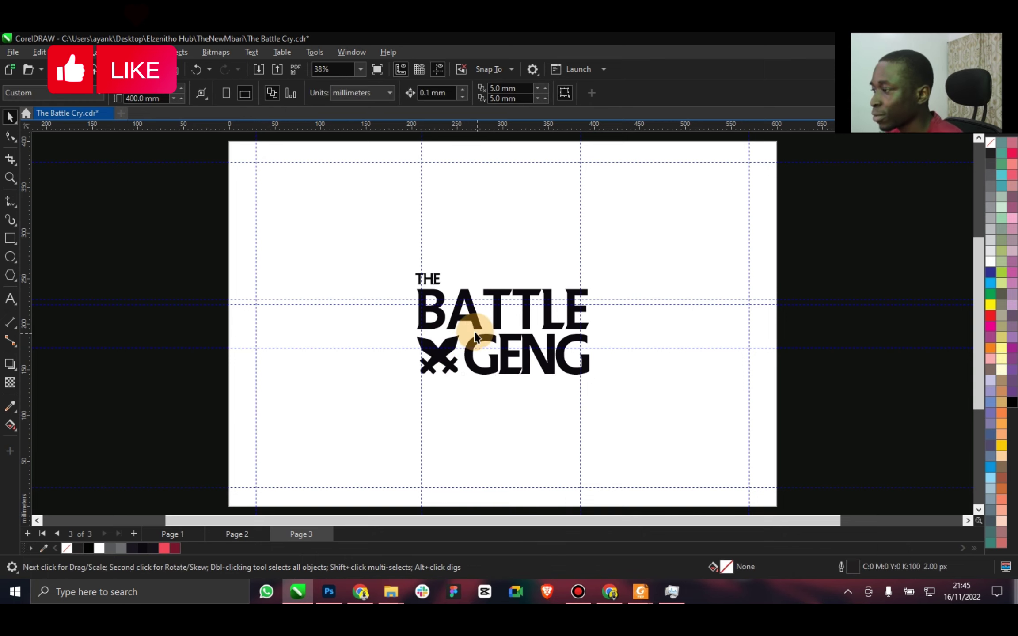
left_click(160, 550)
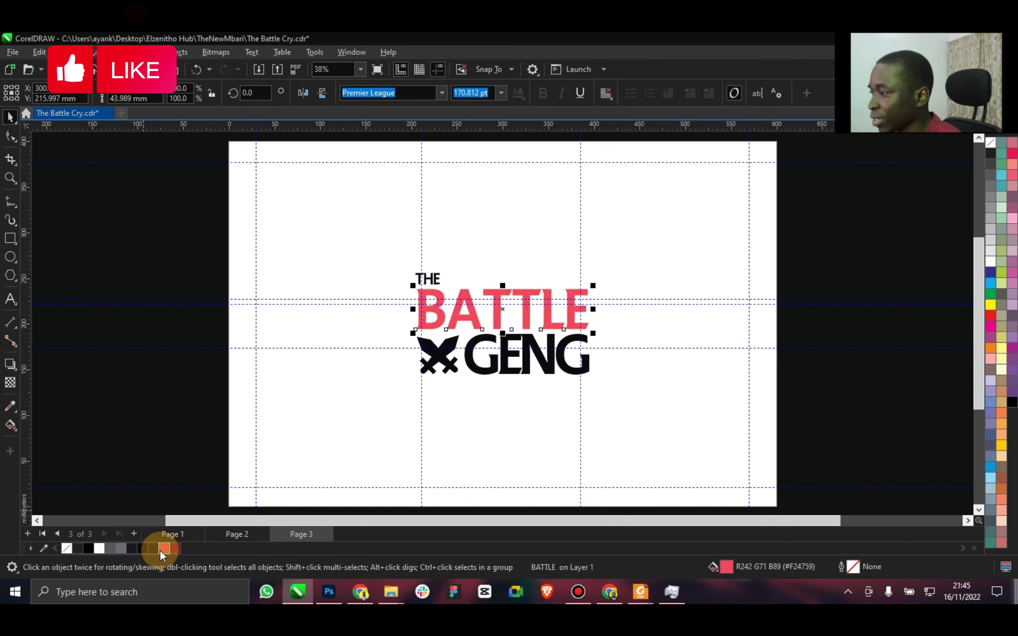
left_click(176, 550)
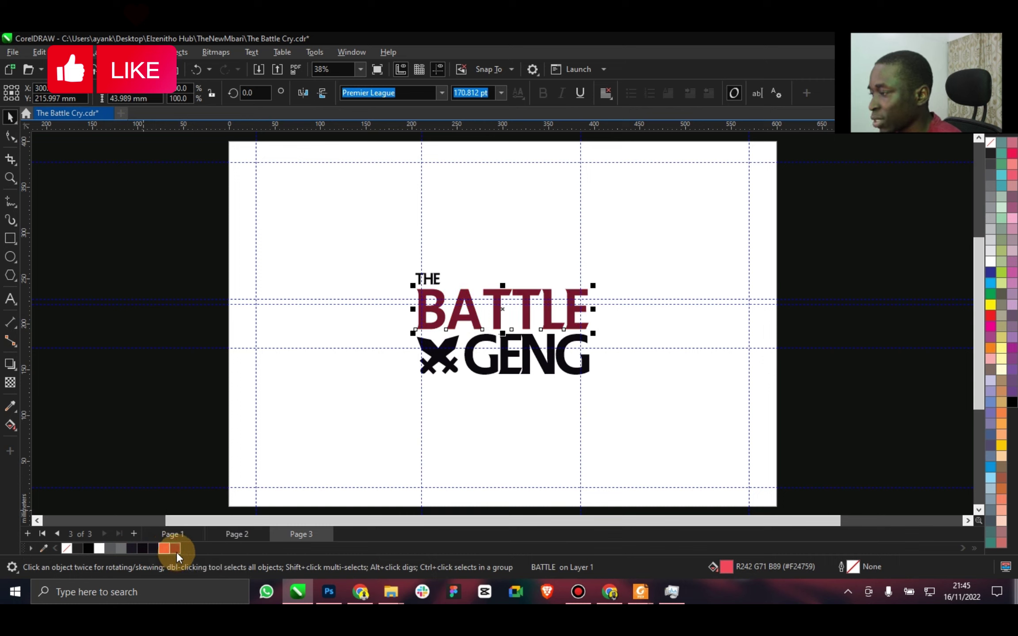
left_click(155, 547)
left_click(174, 549)
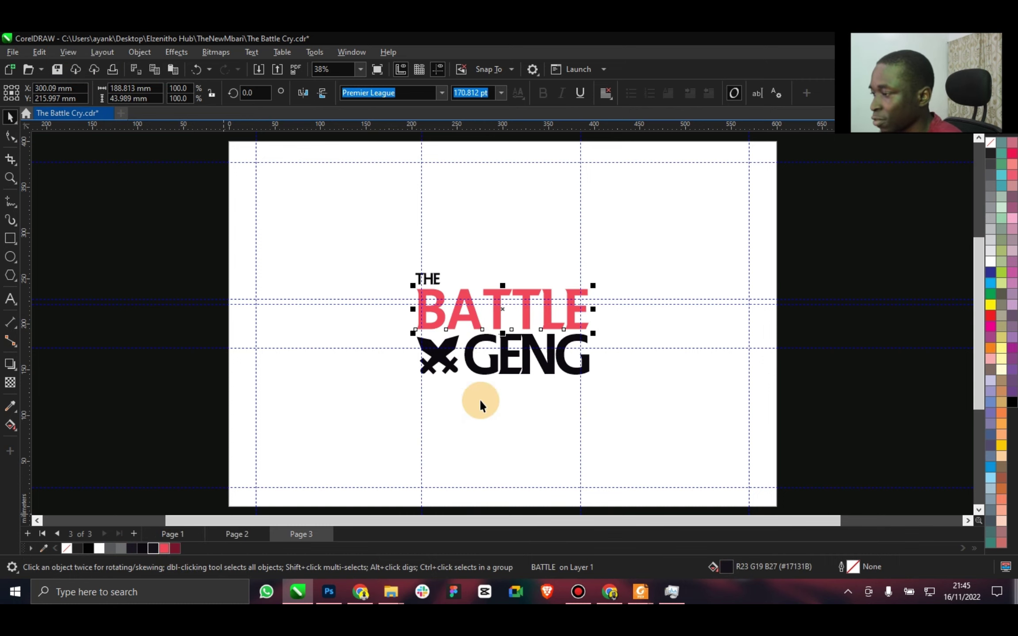
Fill GENG, the crossed-swords icon and THE with dark red #74162D, and save the document.
left_click(481, 349)
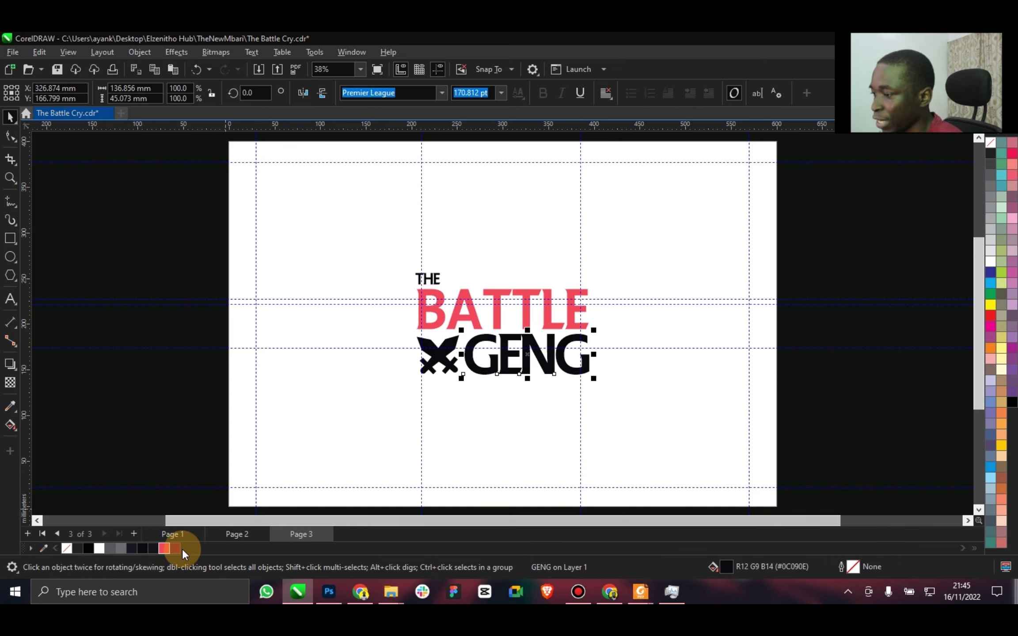
left_click(175, 549)
left_click(435, 356)
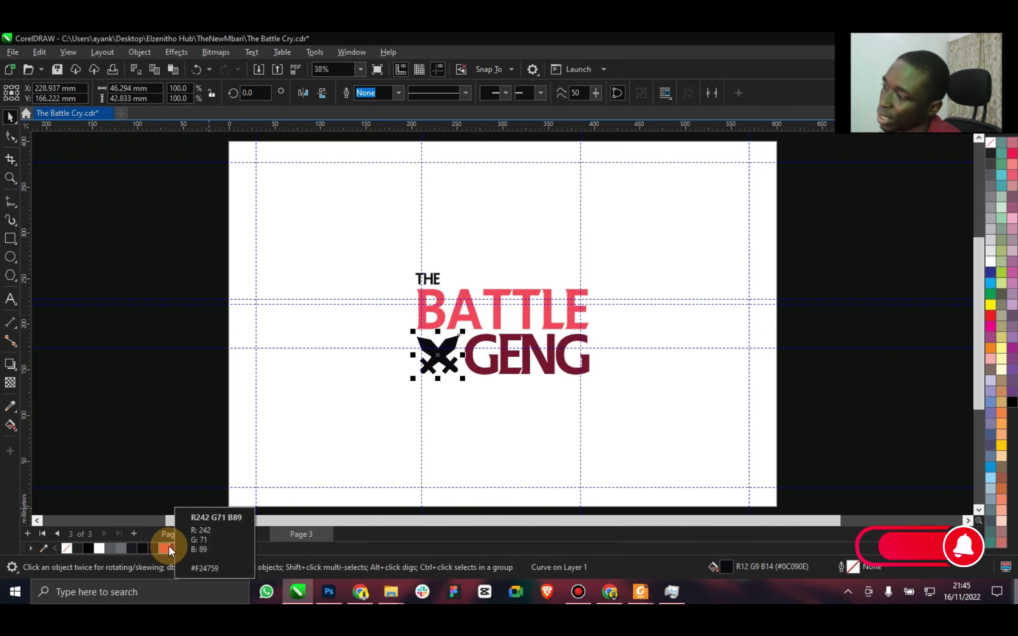
key("F9")
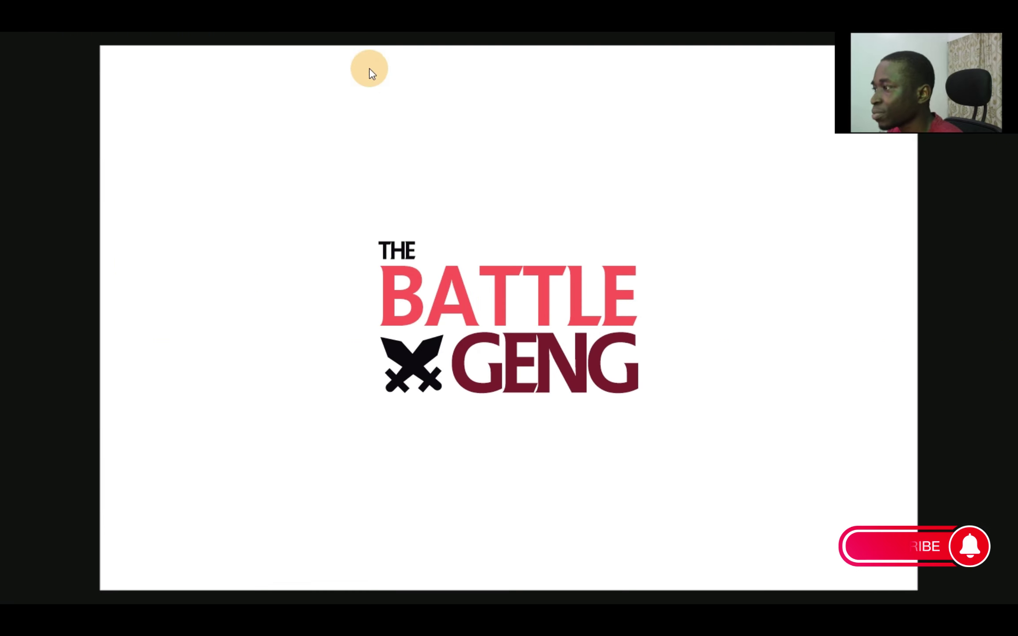
left_click(369, 69)
left_click(175, 548)
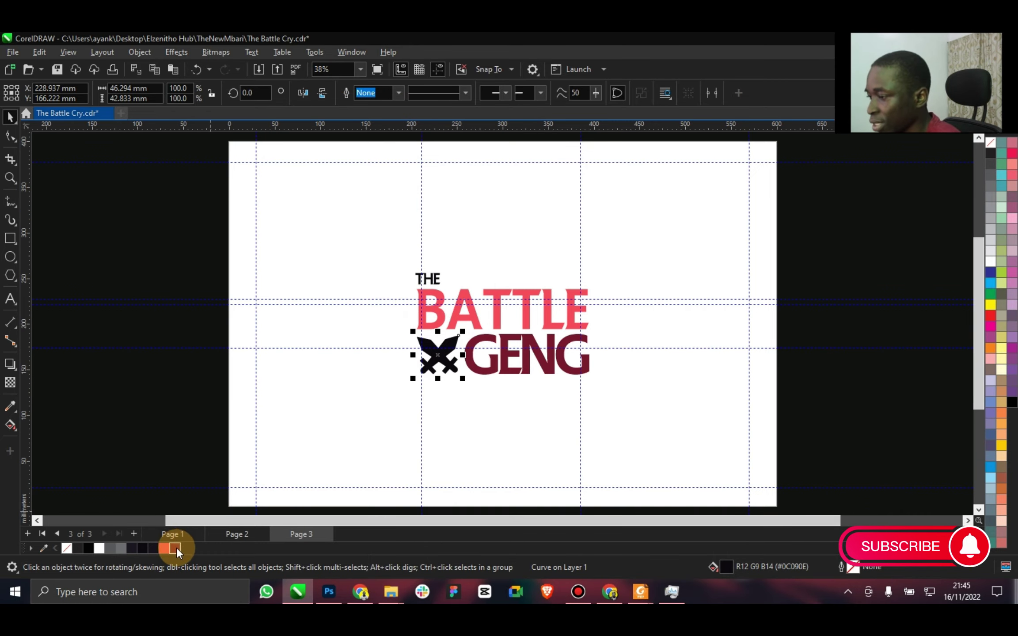
left_click(428, 280)
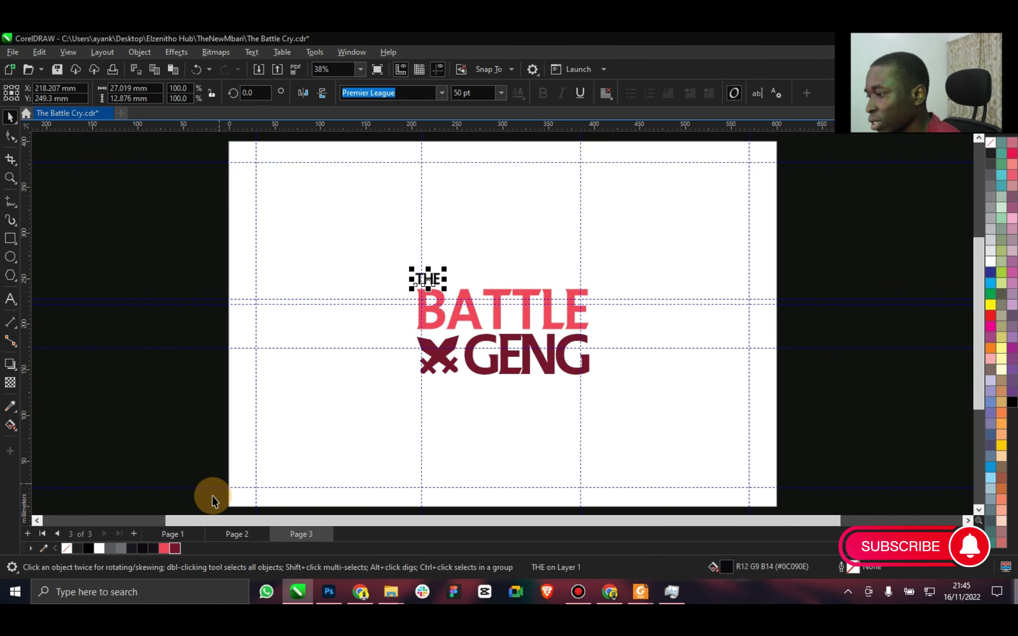
left_click(201, 324)
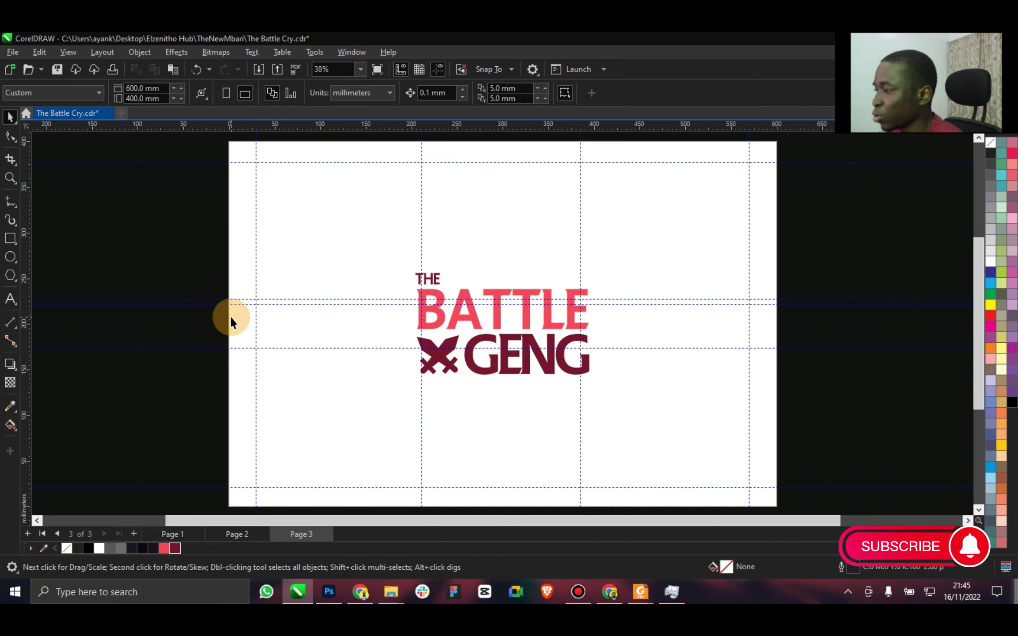
key("ctrl+s")
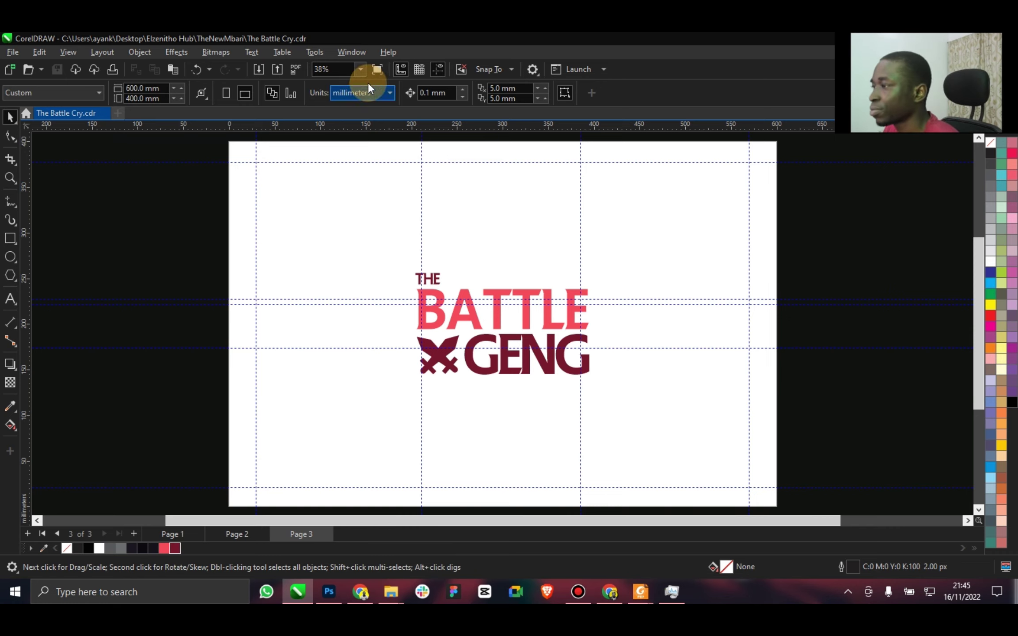
Change the crossed-swords icon's uniform fill to the darker red #450B15.
left_click(360, 69)
left_click(341, 84)
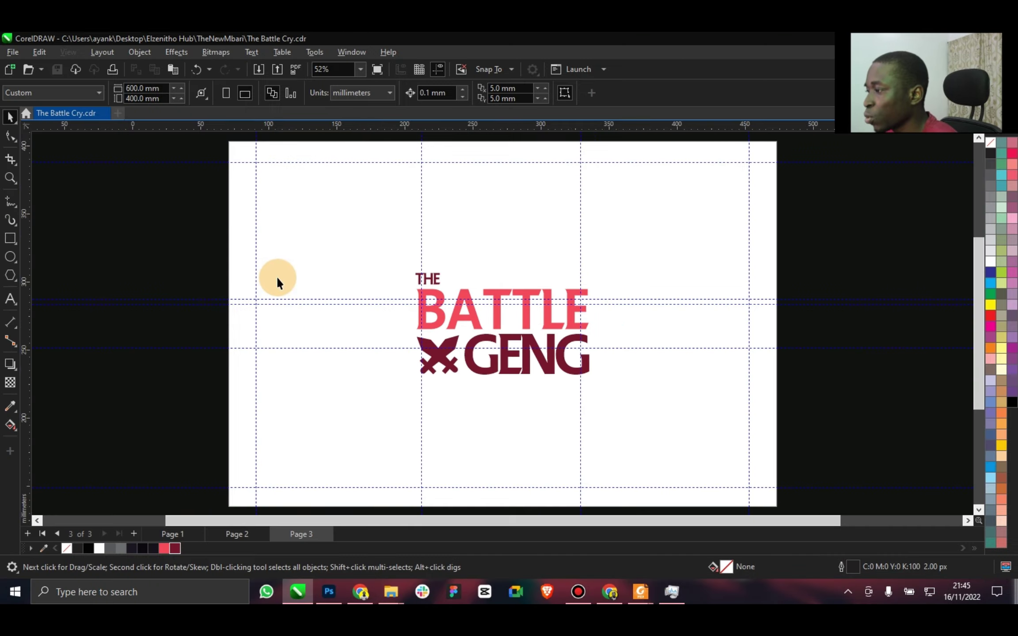
left_click(431, 358)
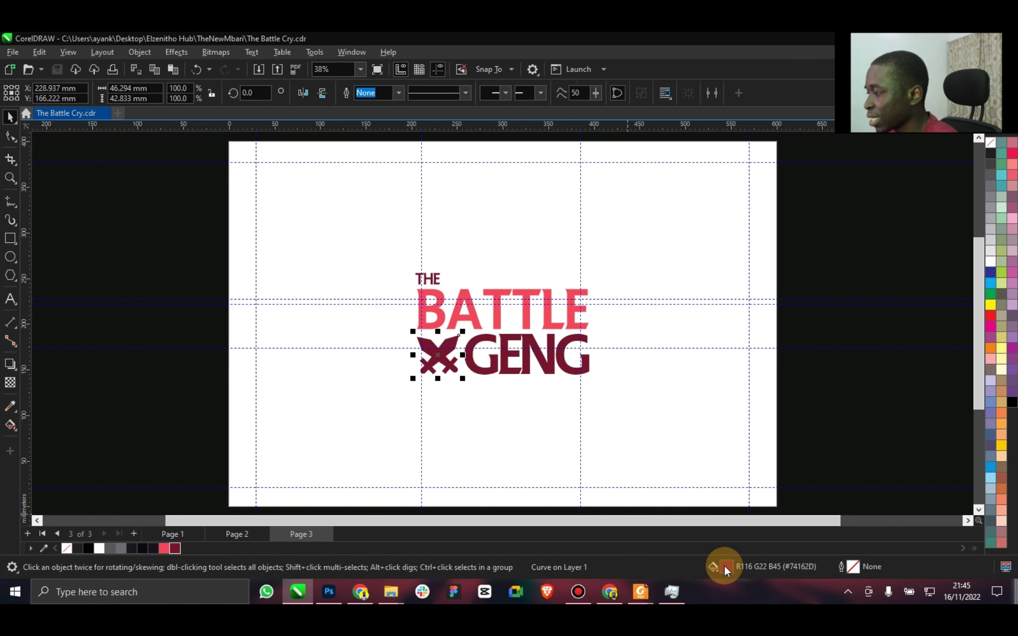
key("shift+F11")
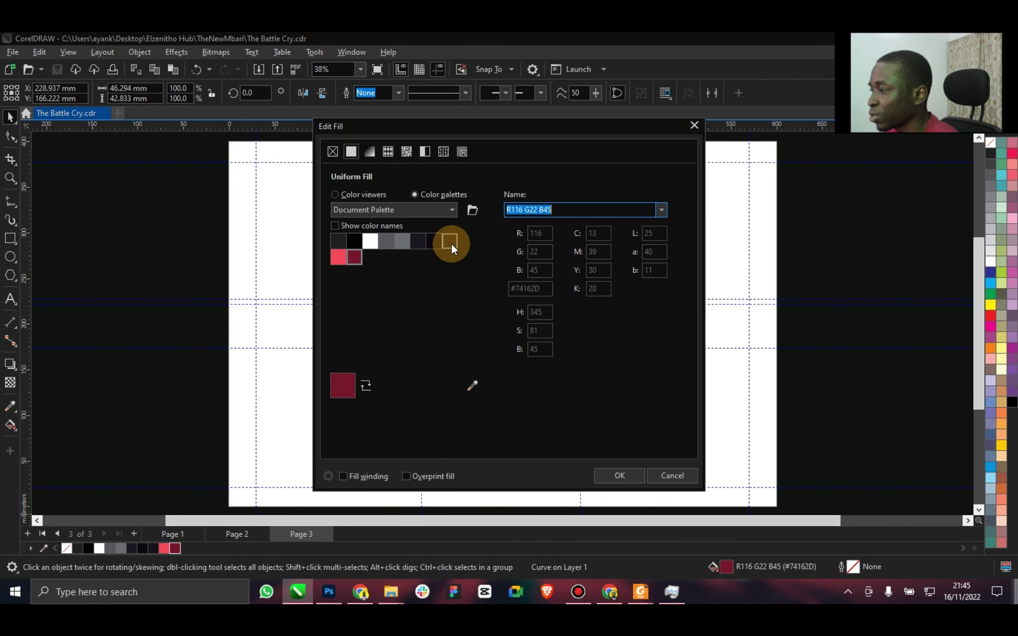
left_click(371, 196)
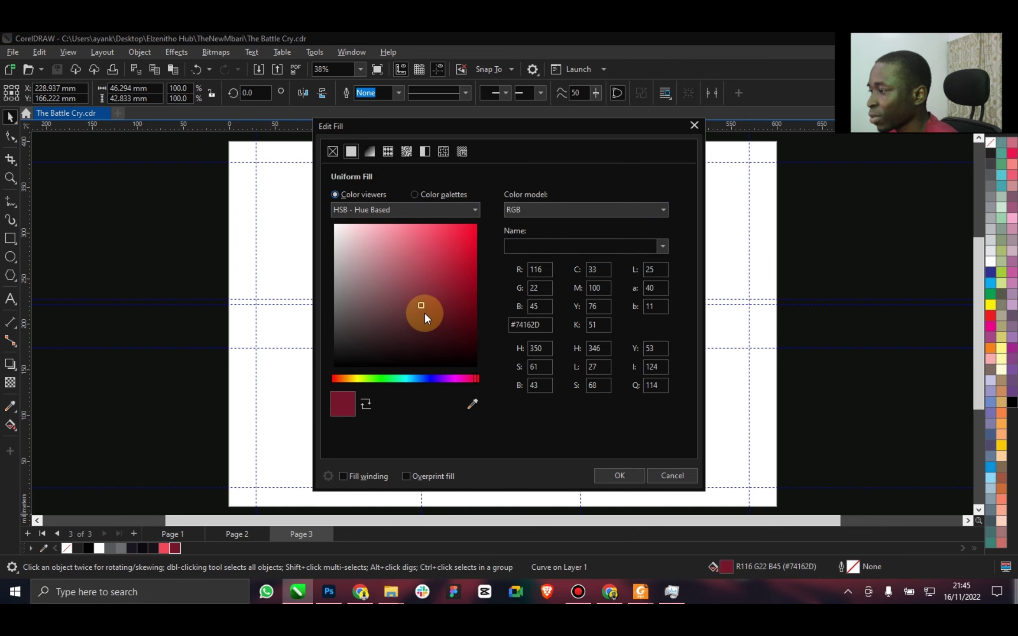
left_click(438, 325)
left_click_drag(437, 129, 646, 149)
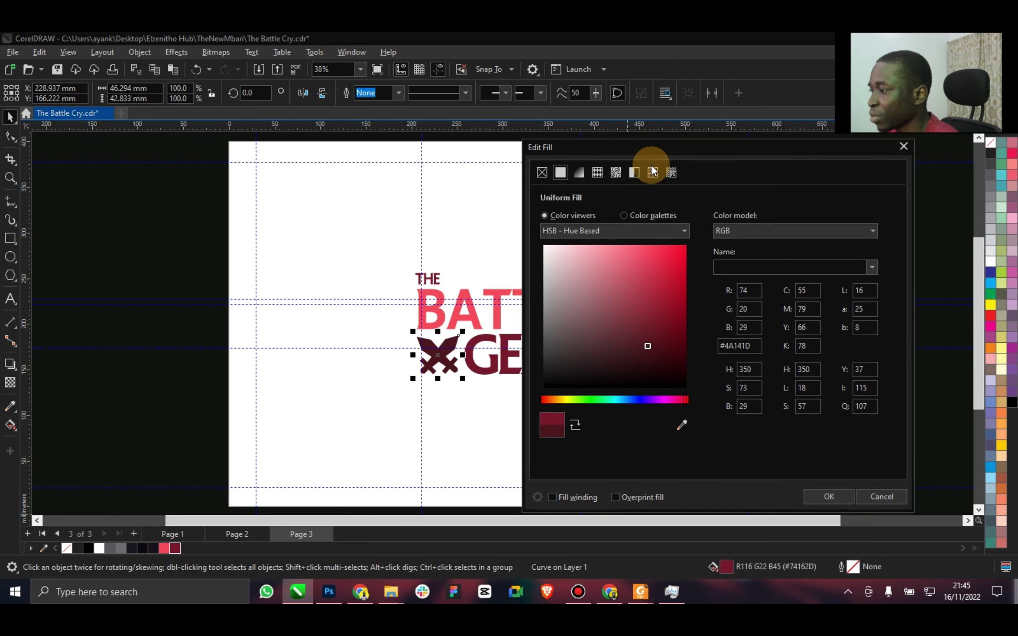
left_click_drag(663, 347, 663, 349)
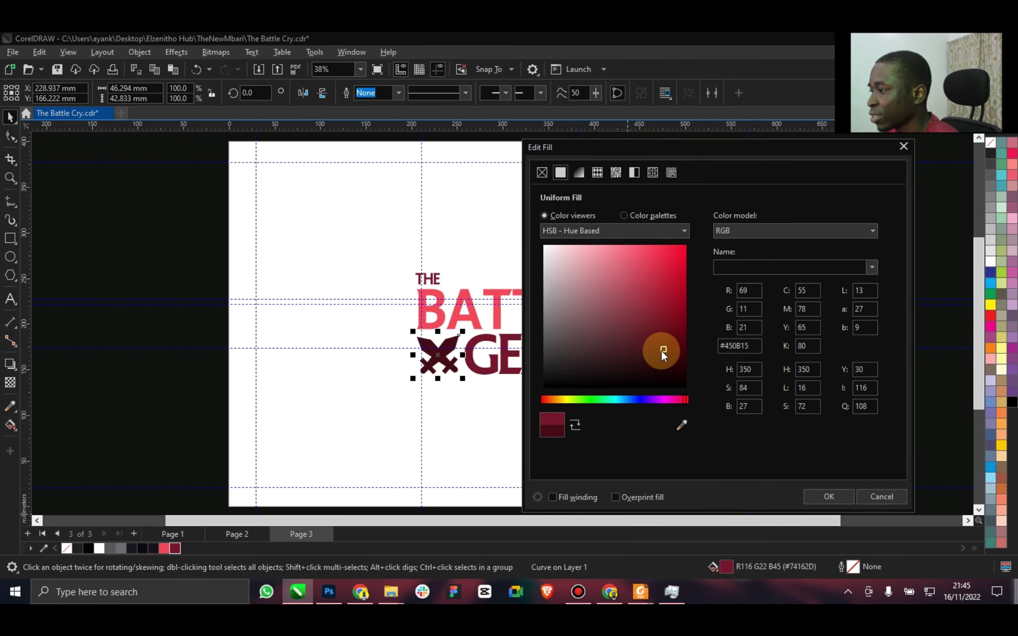
left_click(829, 496)
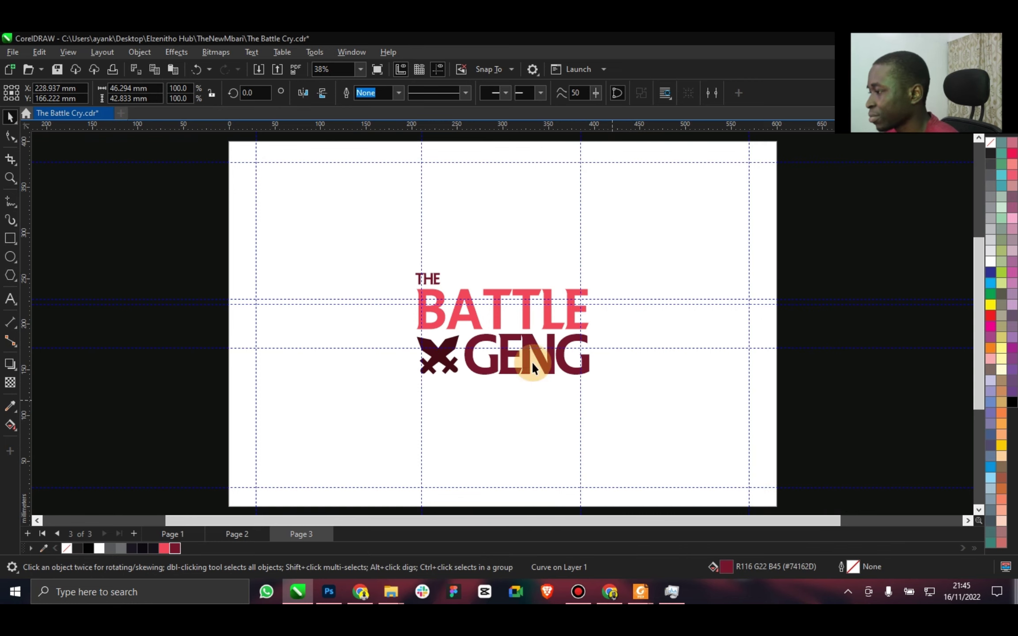
Fill the word THE with the darkest document red #450B15 and save the document.
left_click(438, 281)
left_click(184, 548)
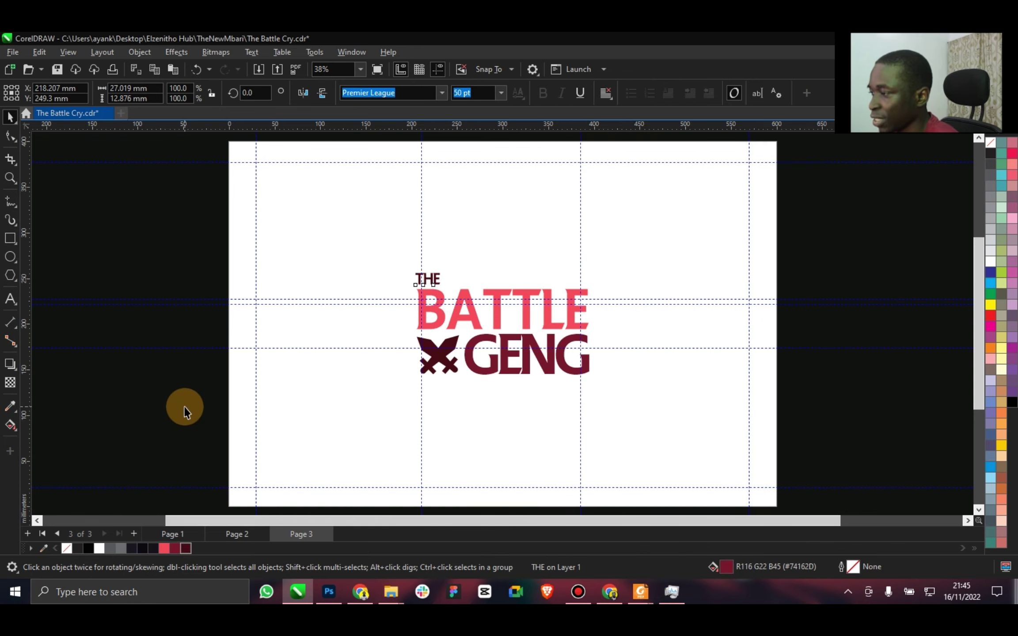
left_click(184, 407)
key("ctrl+s")
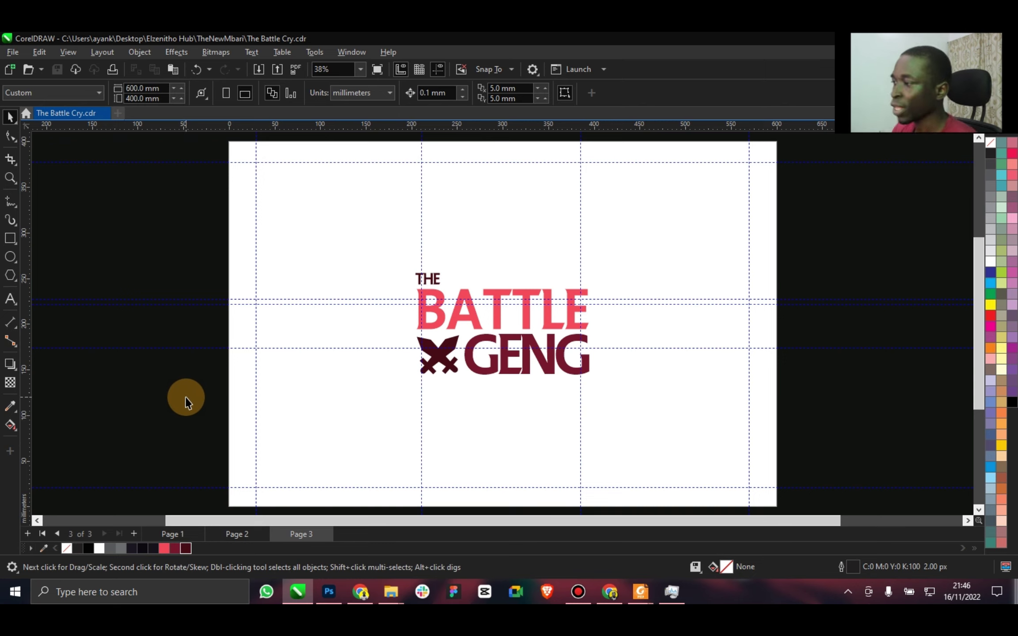
Scale the logo group down about its centre to about 170 × 99 mm, checking it in full-screen preview before and after.
left_click(355, 73)
left_click(361, 69)
left_click(376, 70)
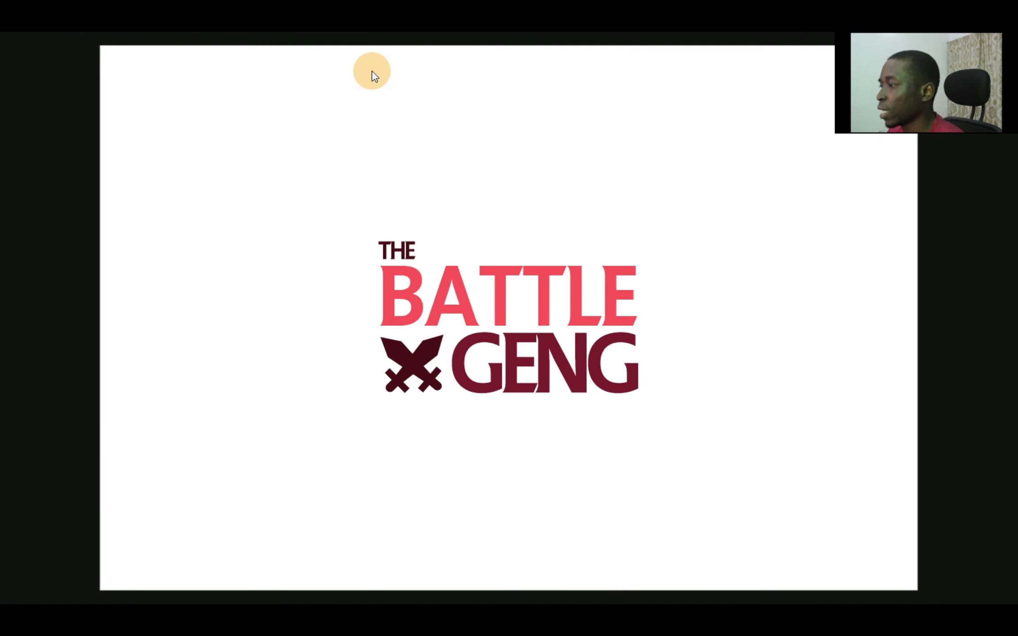
left_click(317, 252)
left_click_drag(159, 241, 673, 423)
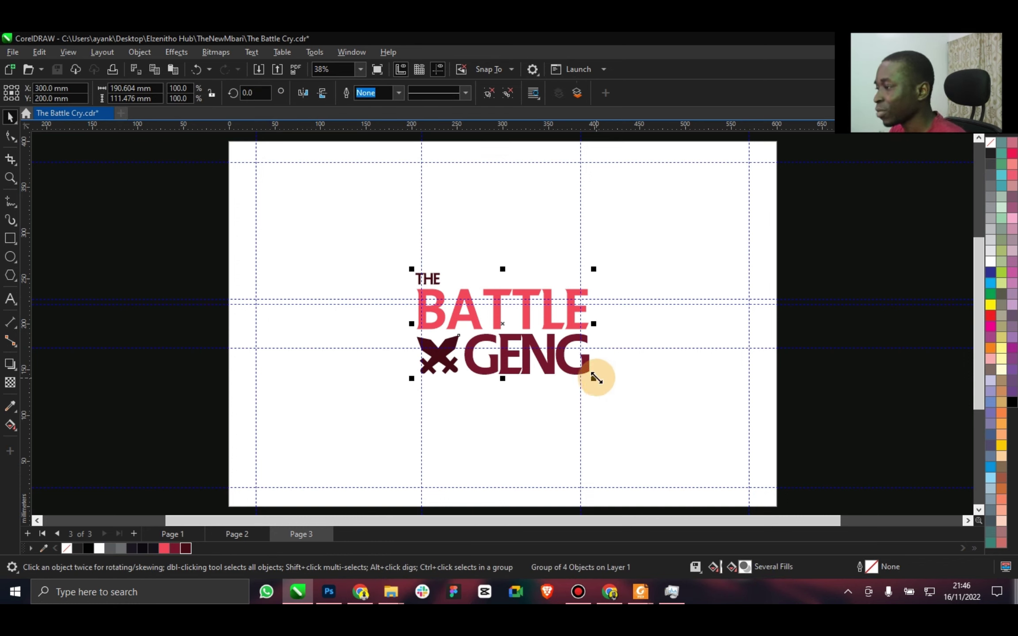
left_click_drag(593, 378, 585, 377)
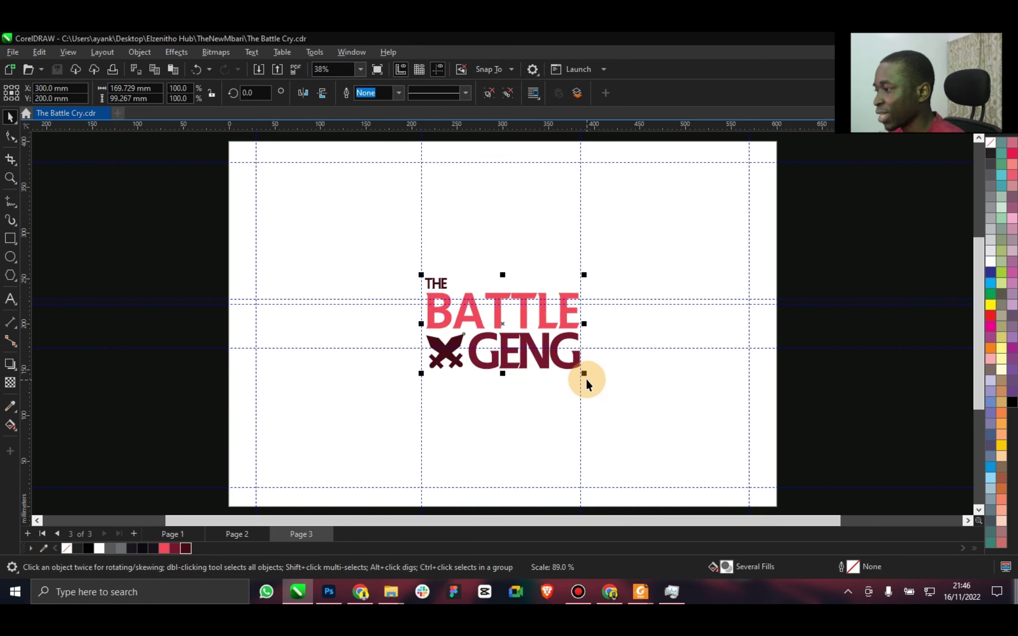
left_click(360, 69)
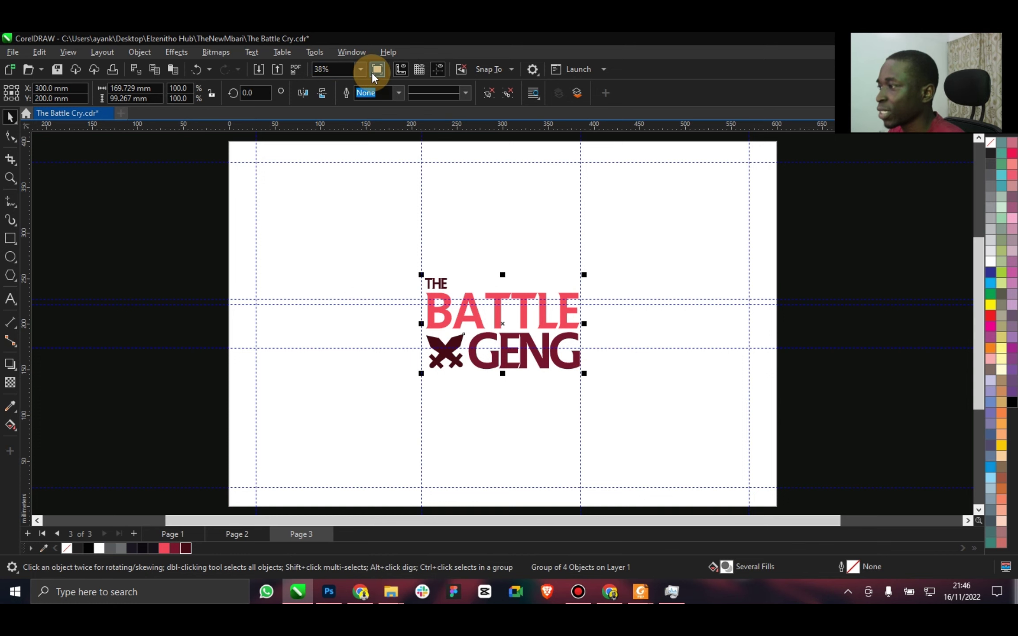
left_click(376, 70)
left_click(372, 313)
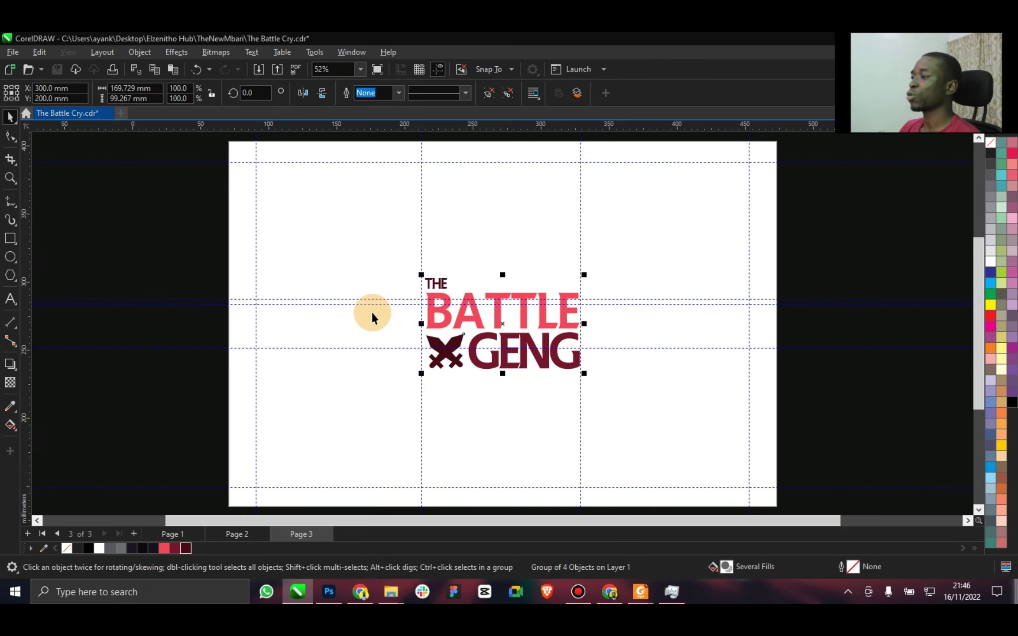
Duplicate page 3 together with its logo as a new page 4 and save the document.
key("alt+Tab")
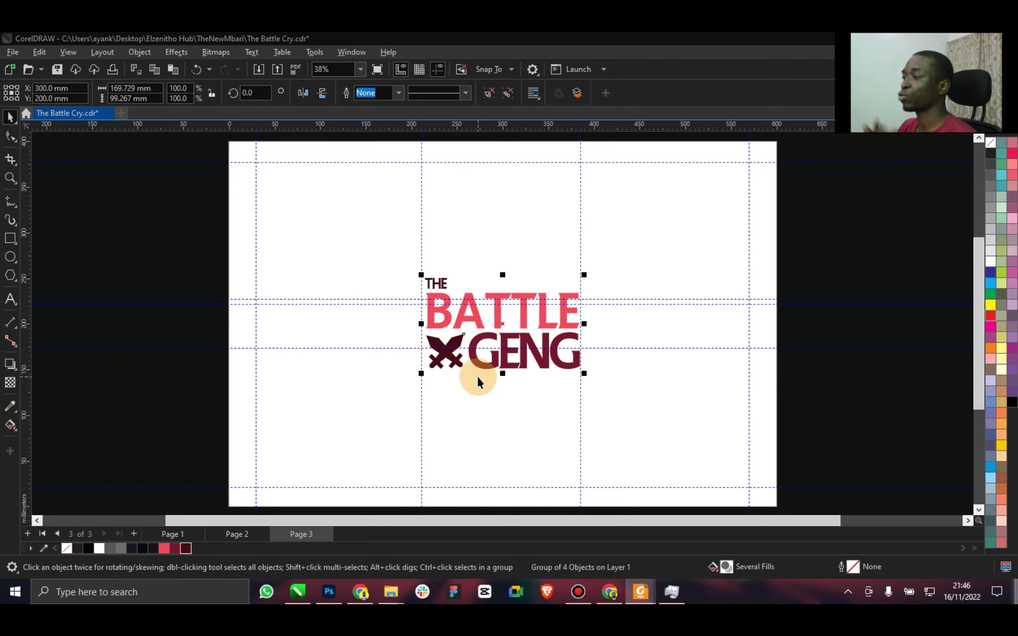
right_click(295, 528)
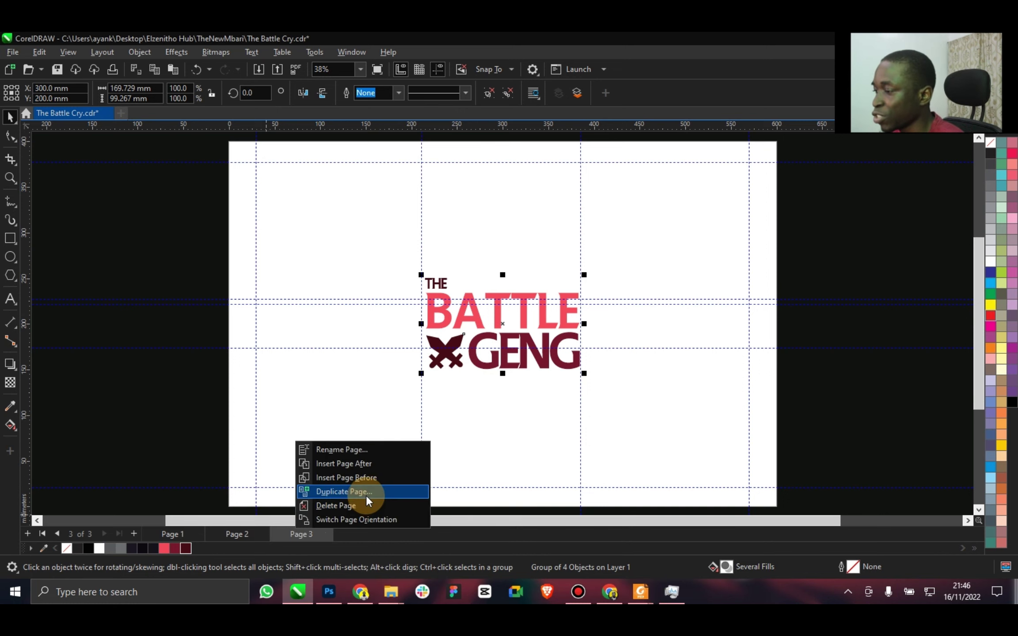
left_click(366, 491)
left_click(505, 345)
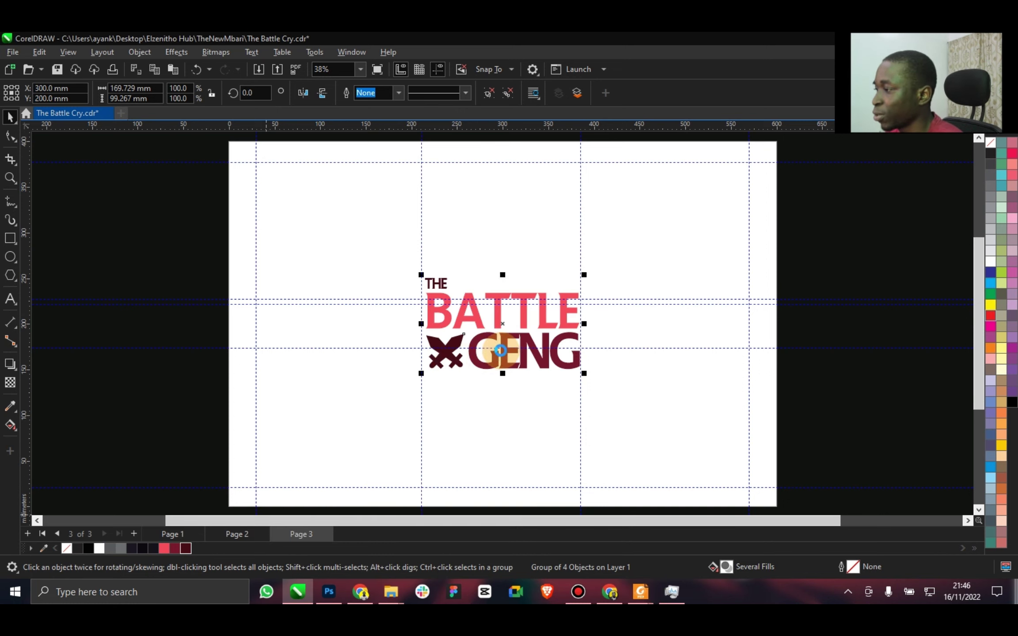
key("ctrl+s")
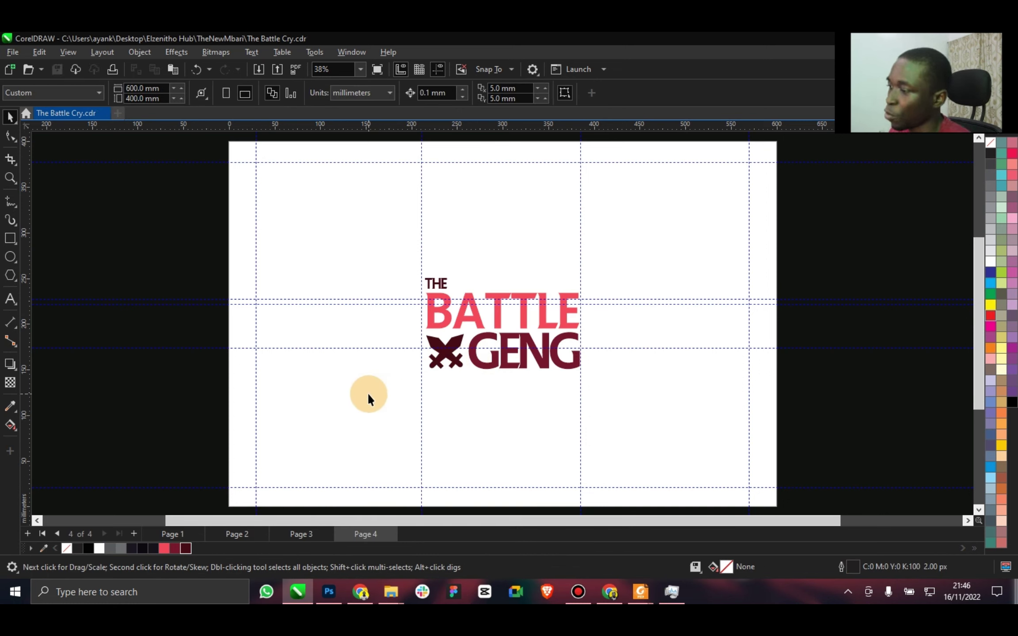
Ungroup the logo on page 4 into its separate elements and save the document.
left_click(480, 363)
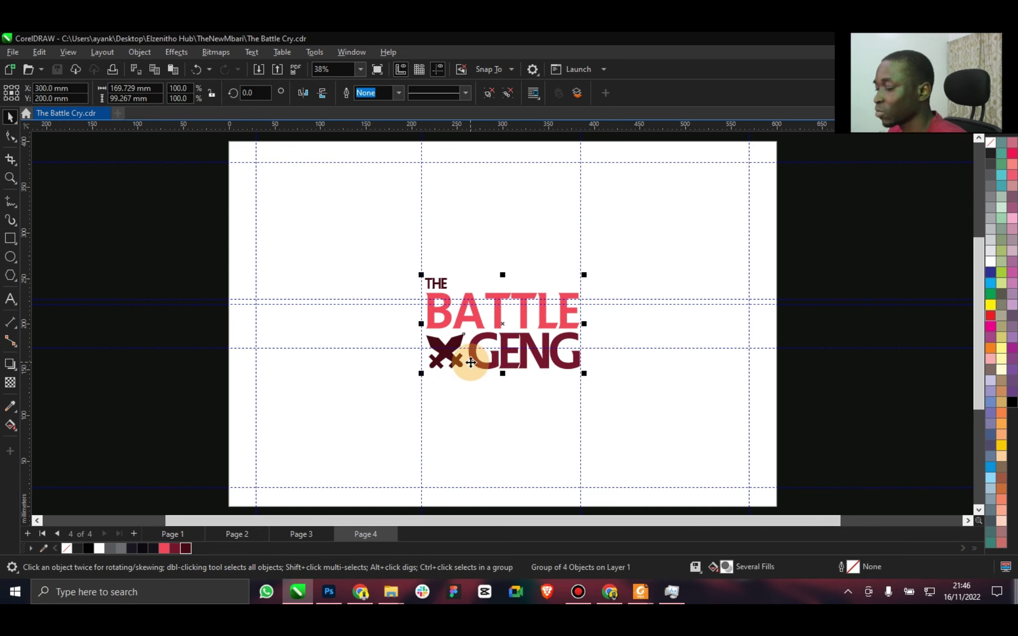
left_click(171, 375)
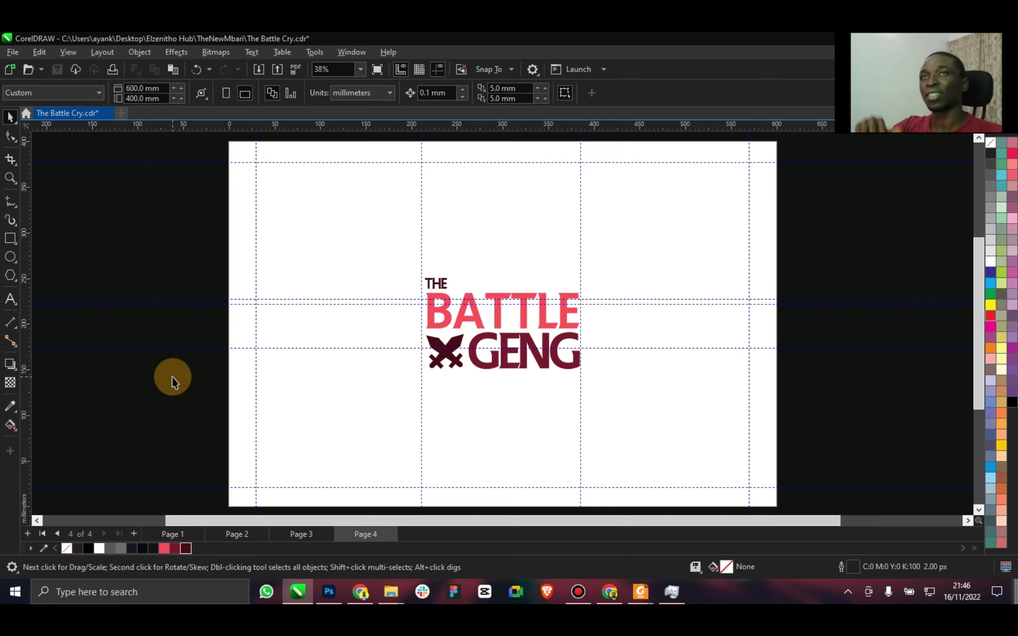
key("ctrl+s")
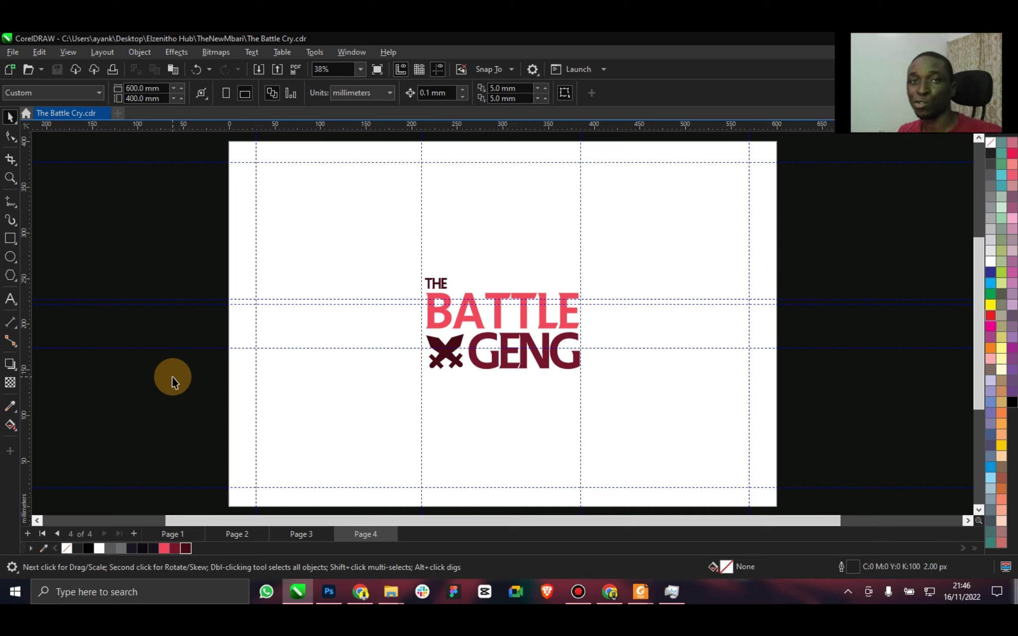
Add a 600 × 400 mm background rectangle behind the logo on page 4, trying #74162D and settling on the darkest document red.
left_click(303, 356)
left_click(181, 545)
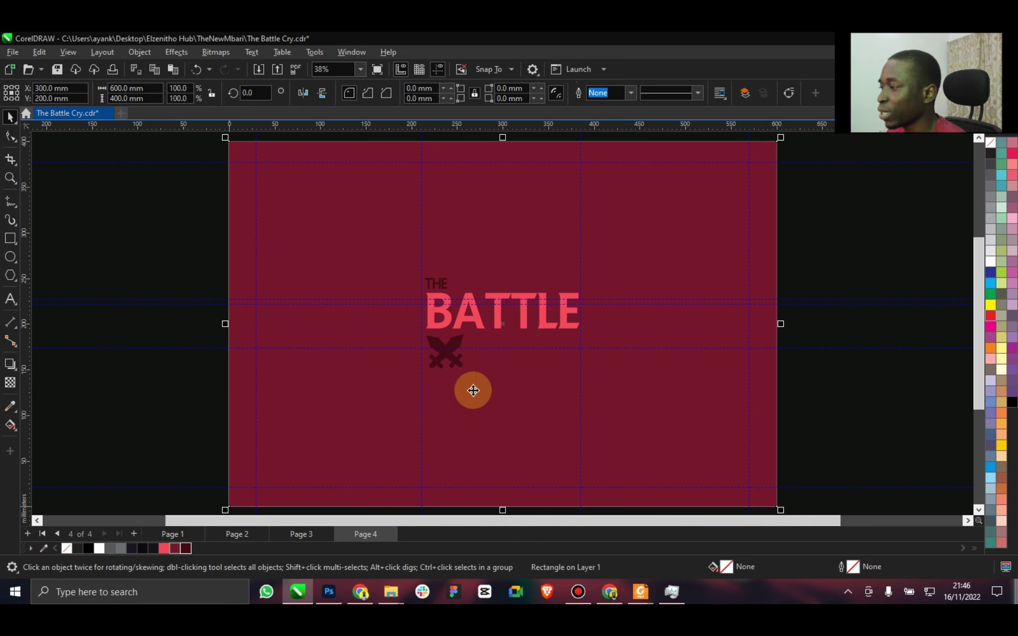
left_click(186, 548)
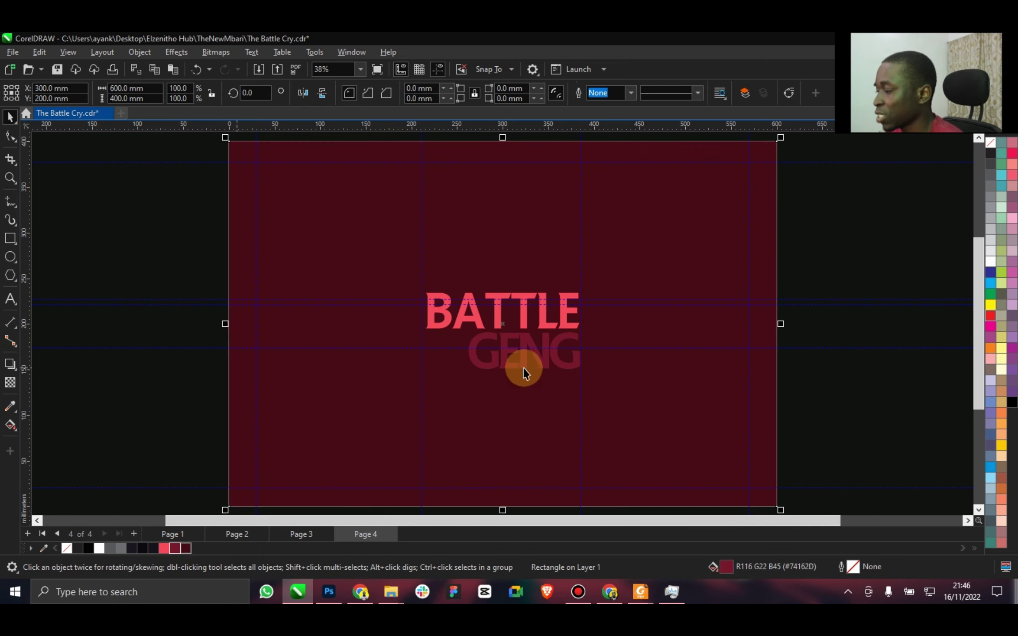
Fill GENG, the crossed-swords icon and THE with white on page 4, and save the document.
left_click_drag(891, 445, 366, 323)
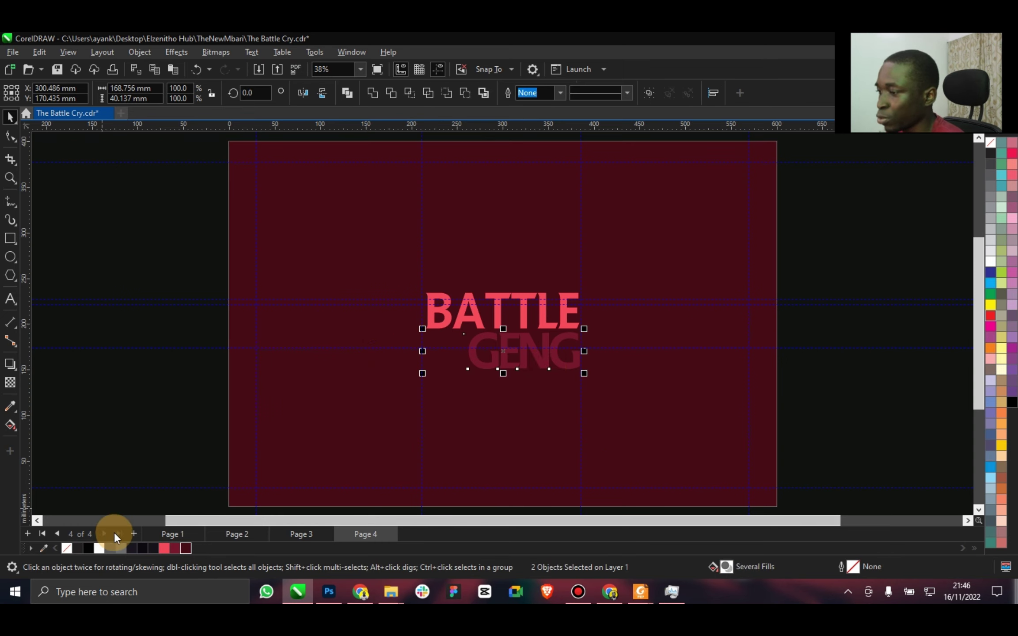
left_click(99, 548)
left_click_drag(163, 204, 467, 307)
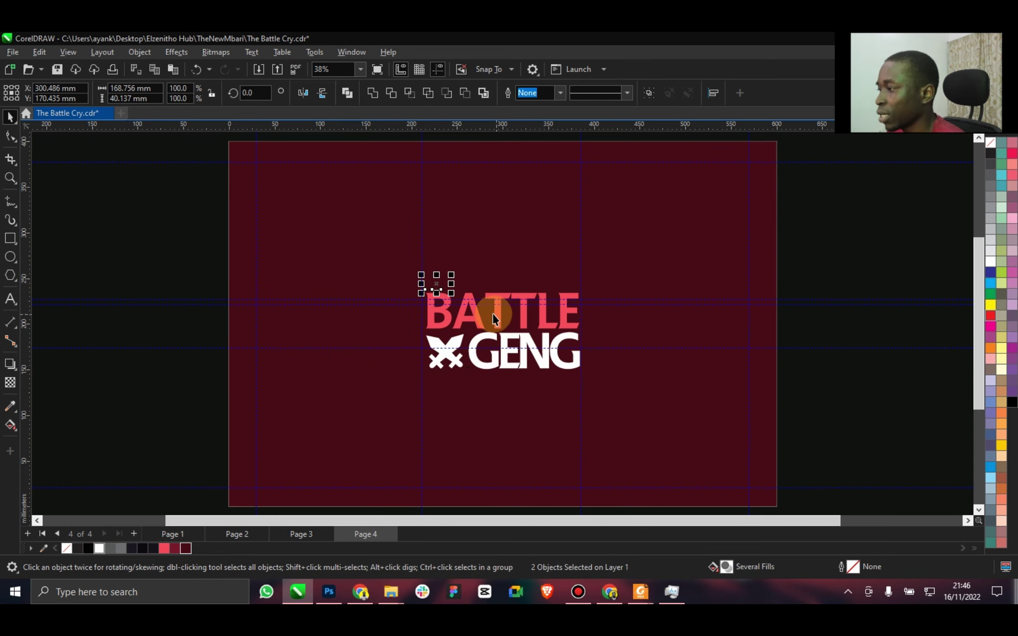
left_click(172, 444)
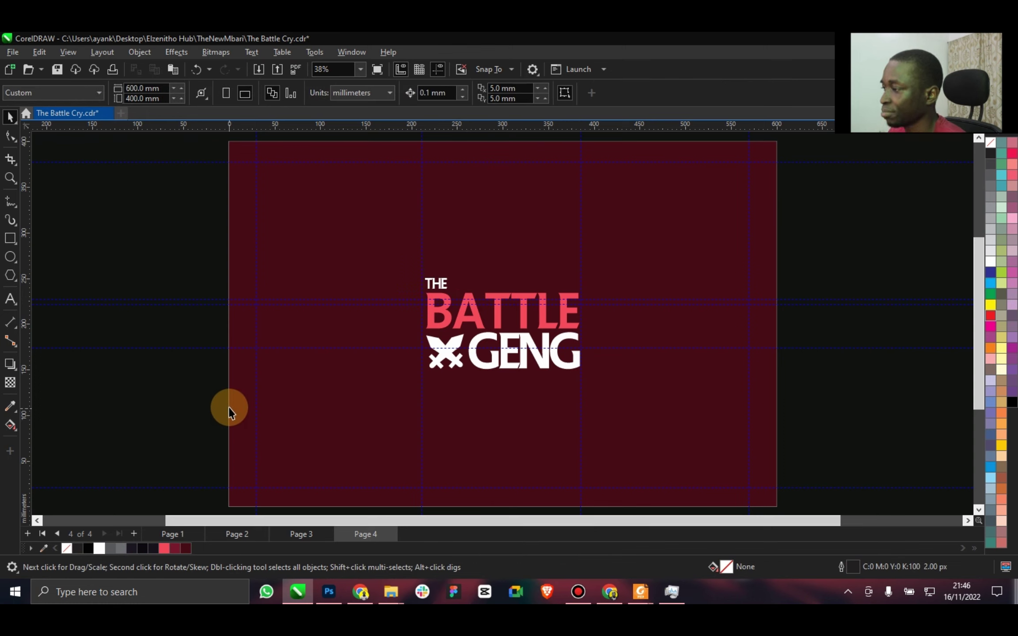
key("ctrl+s")
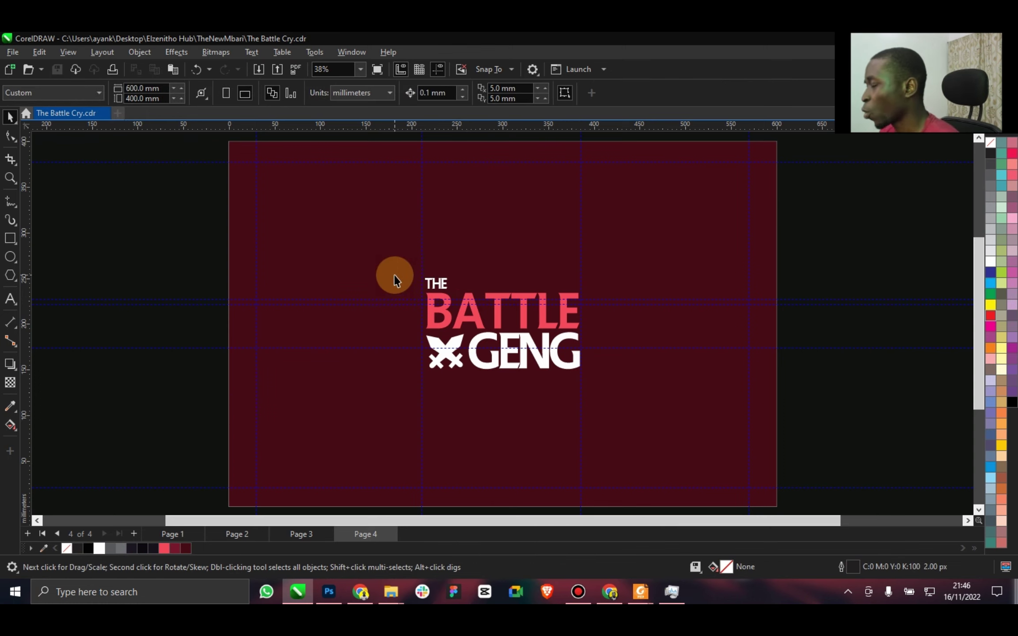
Copy the Brand Summary heading from page 2 onto page 4 and save the document.
left_click(234, 533)
left_click(306, 383)
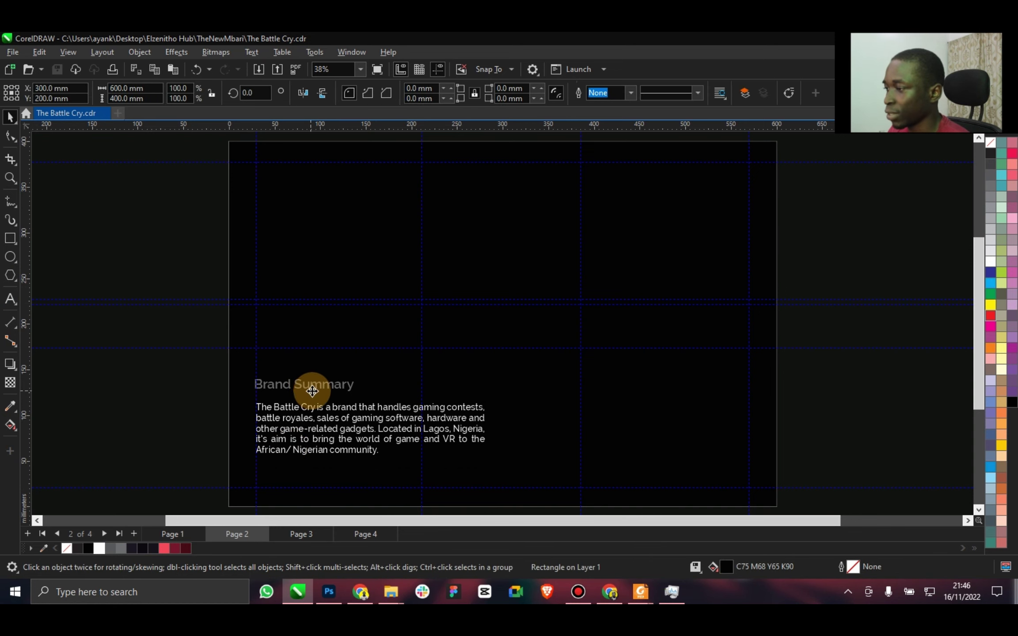
left_click(367, 535)
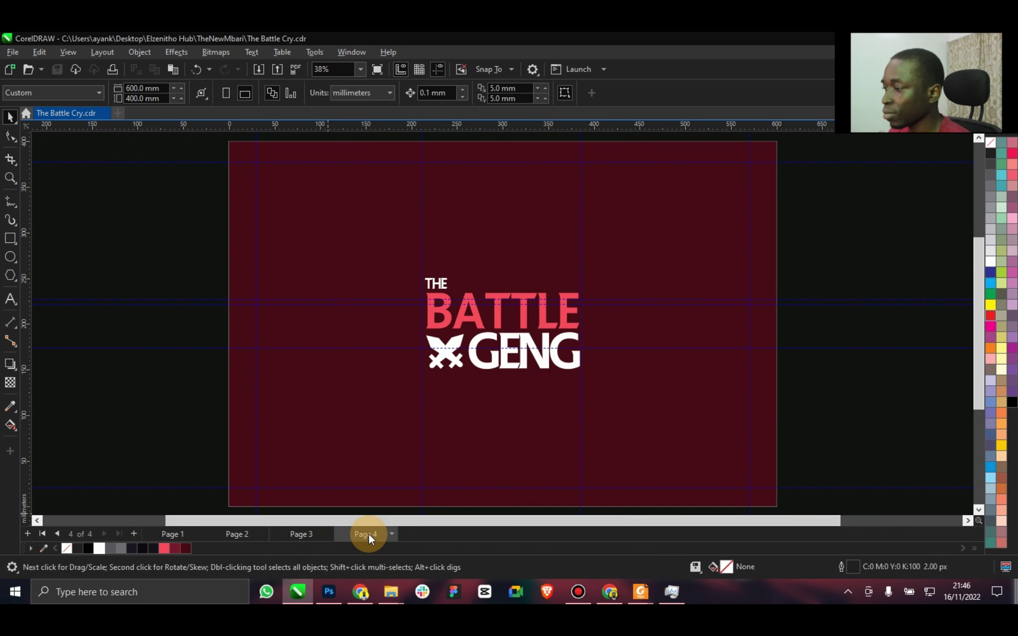
key("ctrl+v")
key("ctrl+s")
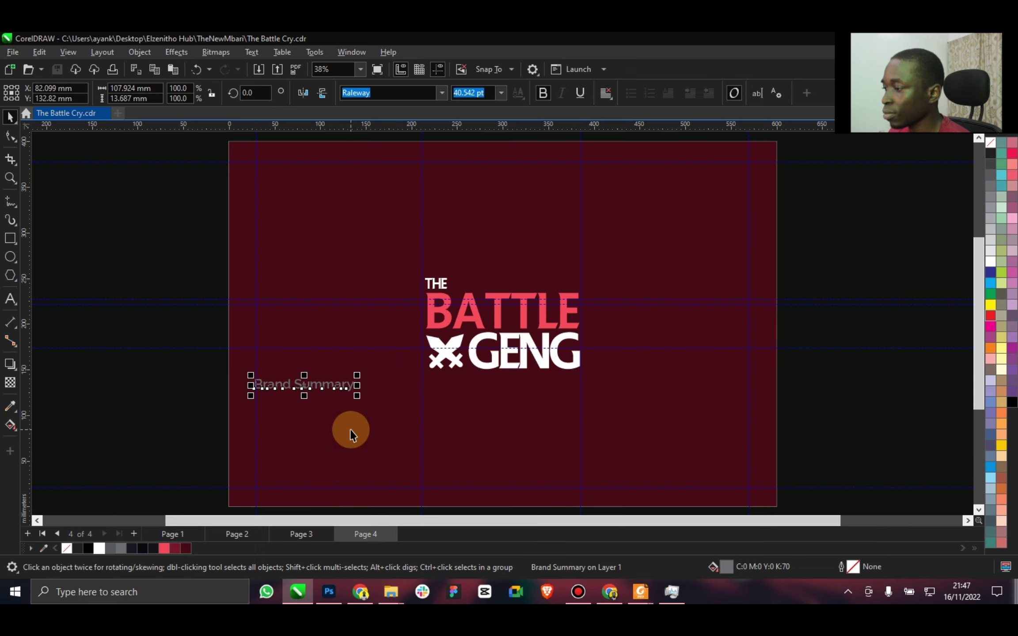
left_click(579, 591)
left_click(847, 203)
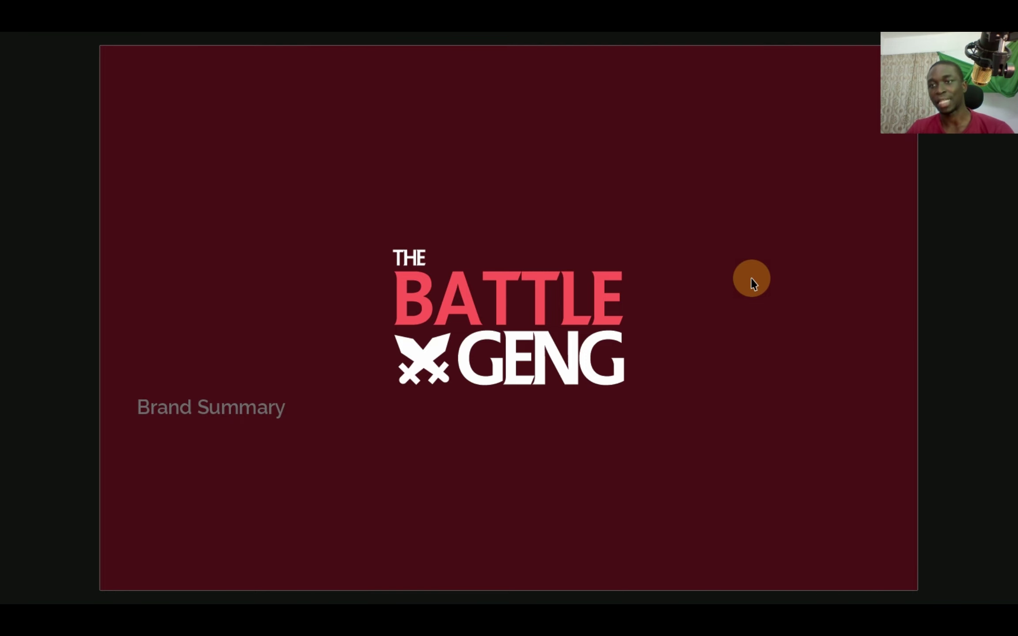
left_click(733, 453)
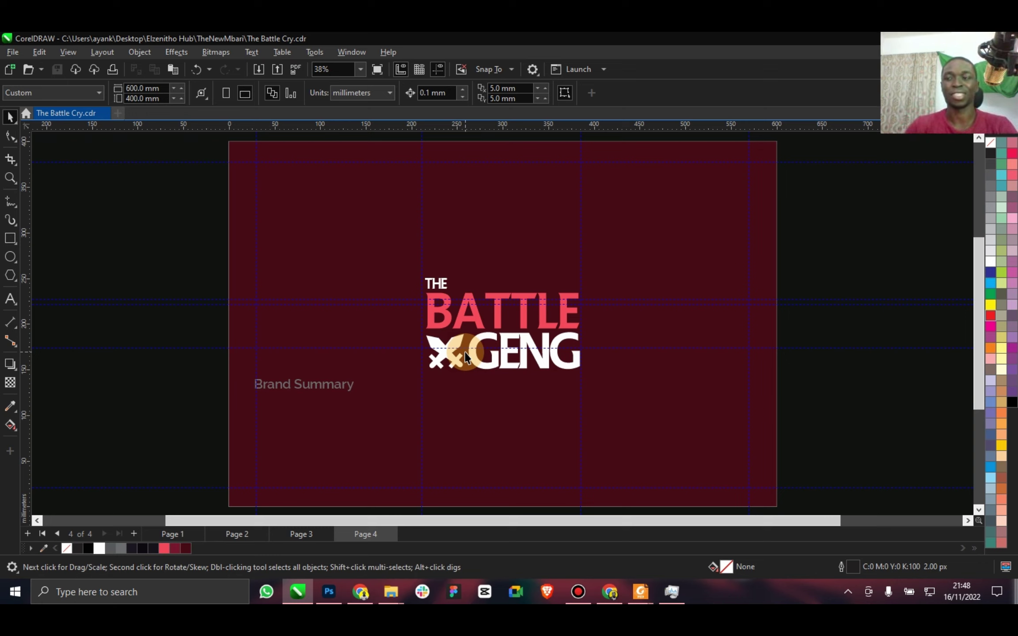
left_click_drag(465, 356, 327, 429)
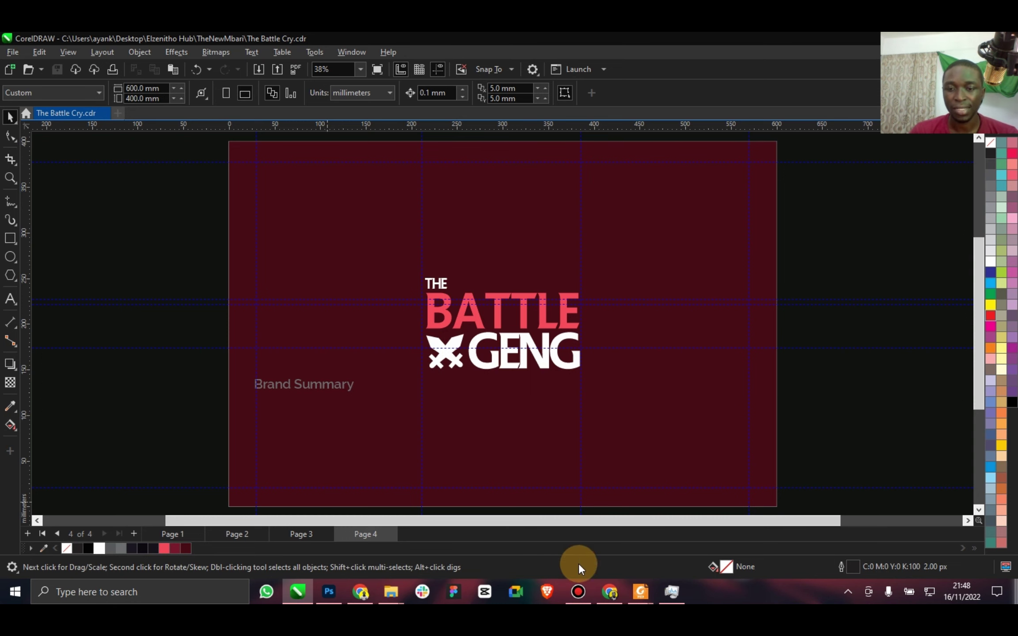
Switch to Brand Identity Creation Class.pdf in Foxit PDF Reader, review the What To Include list, and return to the CorelDRAW document.
mouse_move(632, 590)
left_click(613, 564)
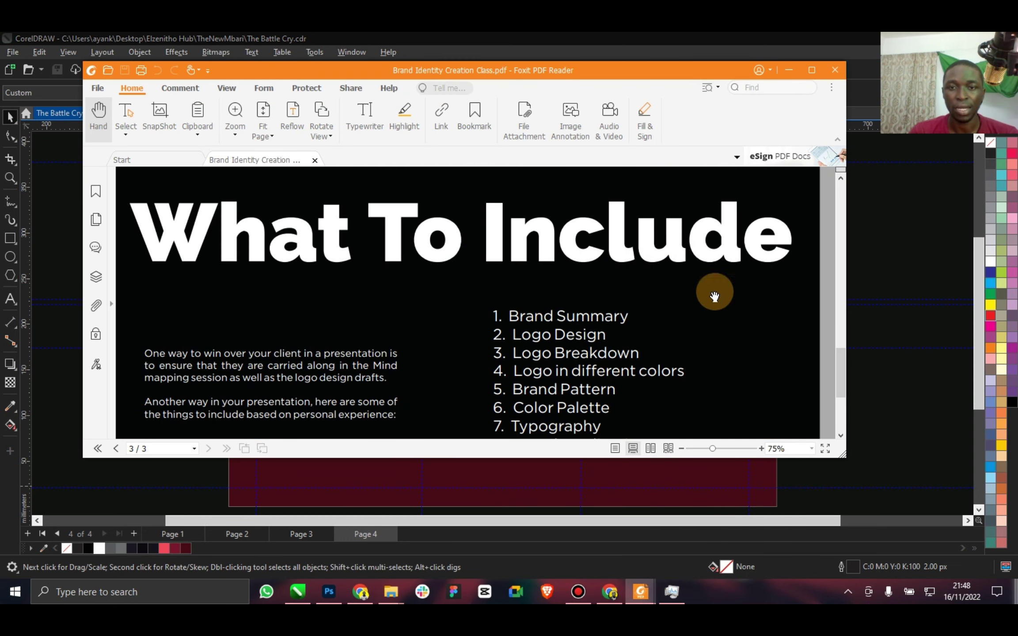
scroll(836, 366, "down", 1)
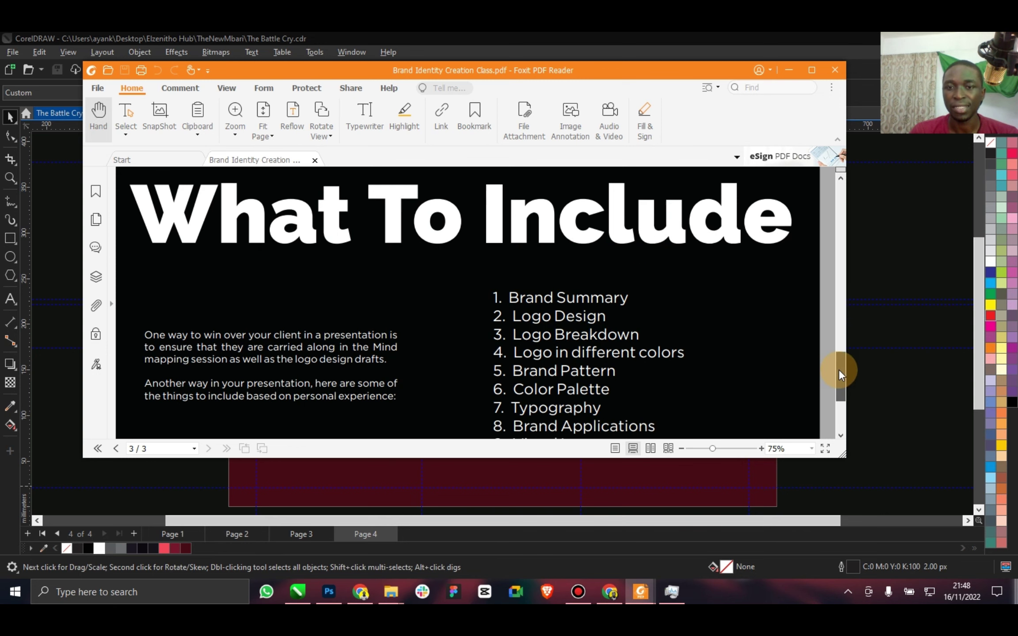
left_click(790, 69)
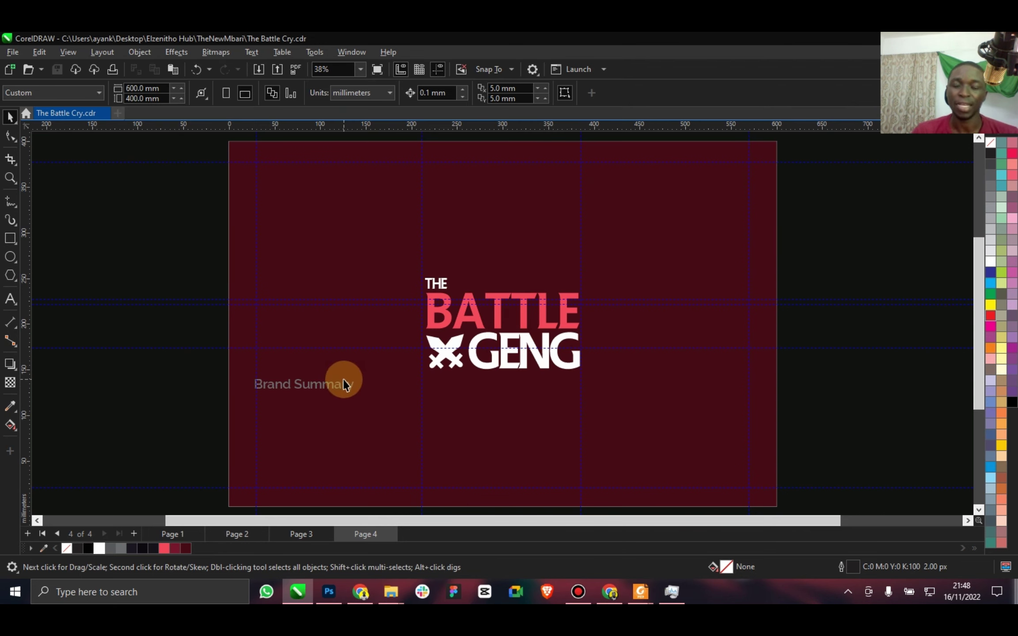
Fill the copied Brand Summary heading with white and shrink it to about 29.5 pt.
left_click(326, 390)
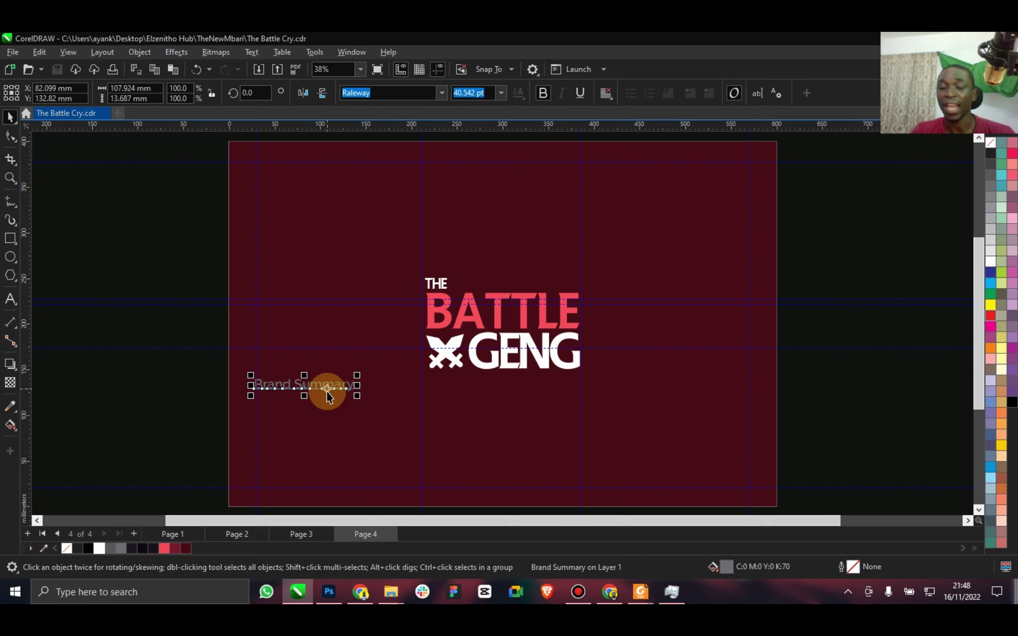
left_click(103, 548)
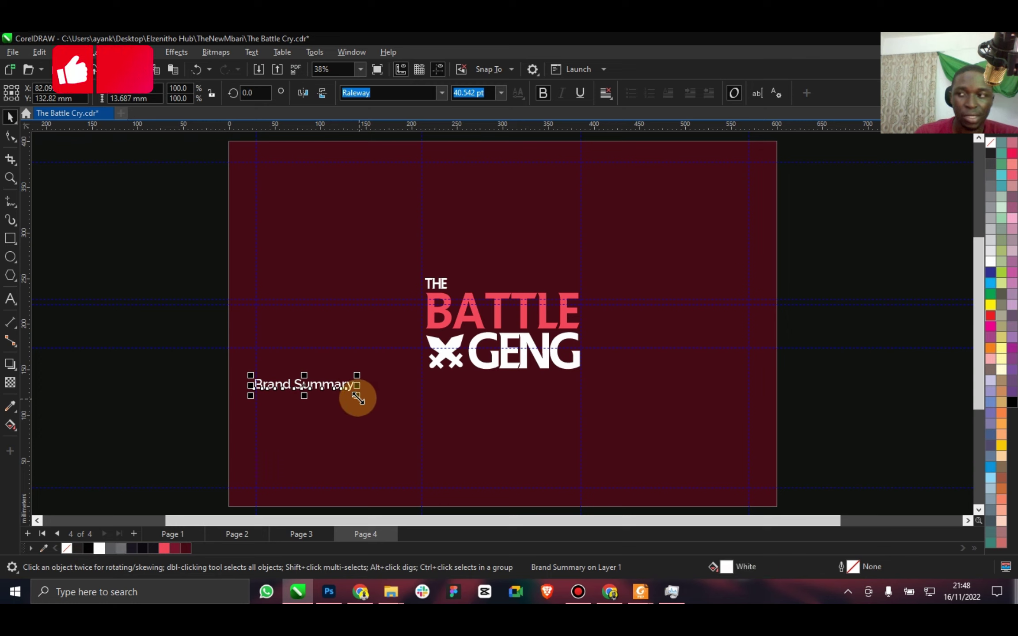
left_click_drag(357, 402, 321, 399)
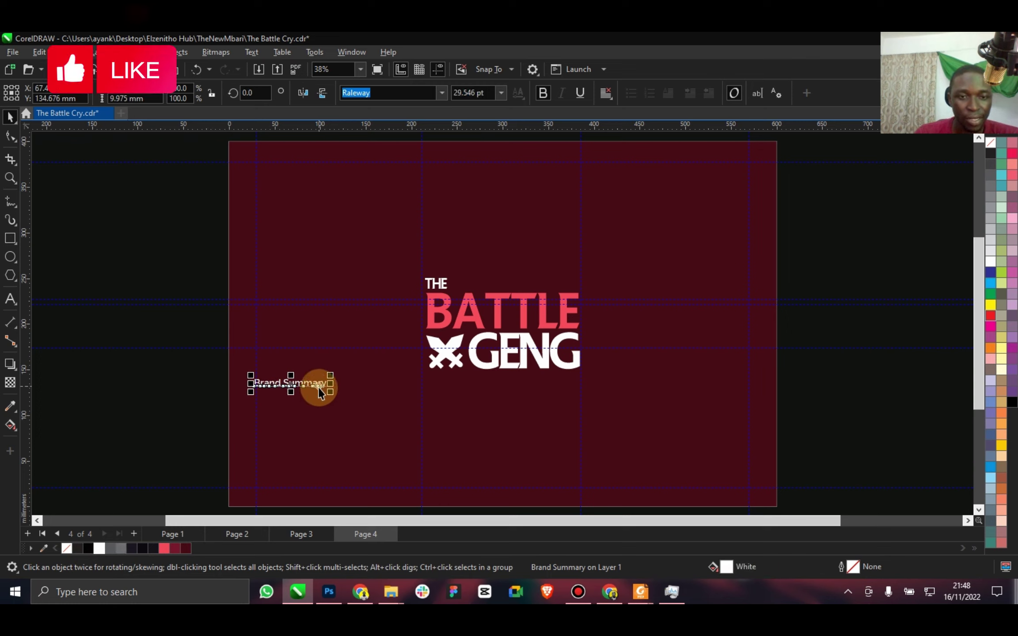
Replace the Brand Summary text on page 4 with the label ICON.
double_click(309, 388)
key("ctrl+a")
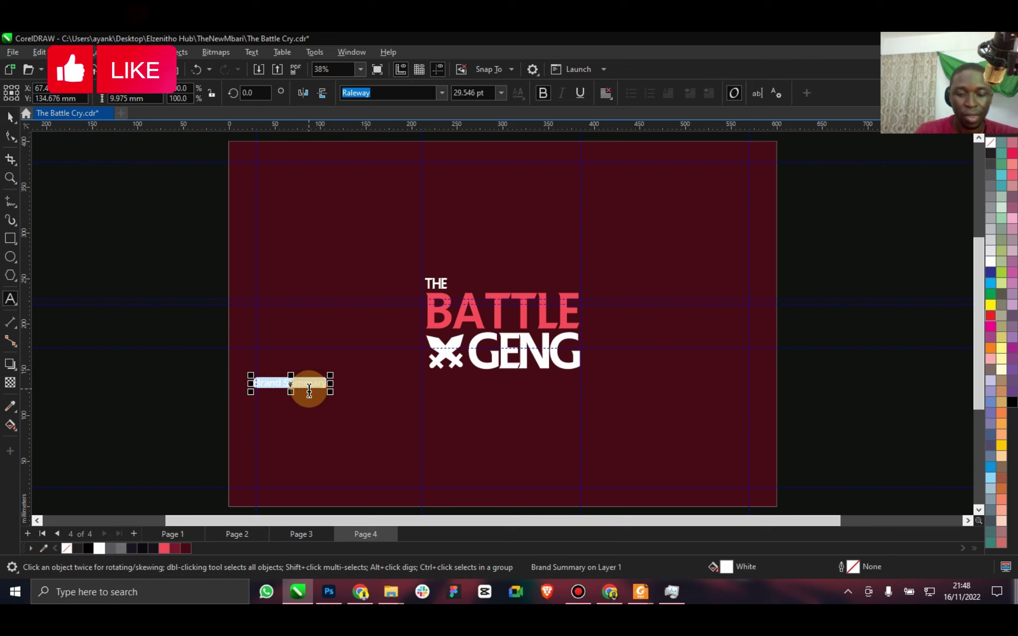
key("Delete")
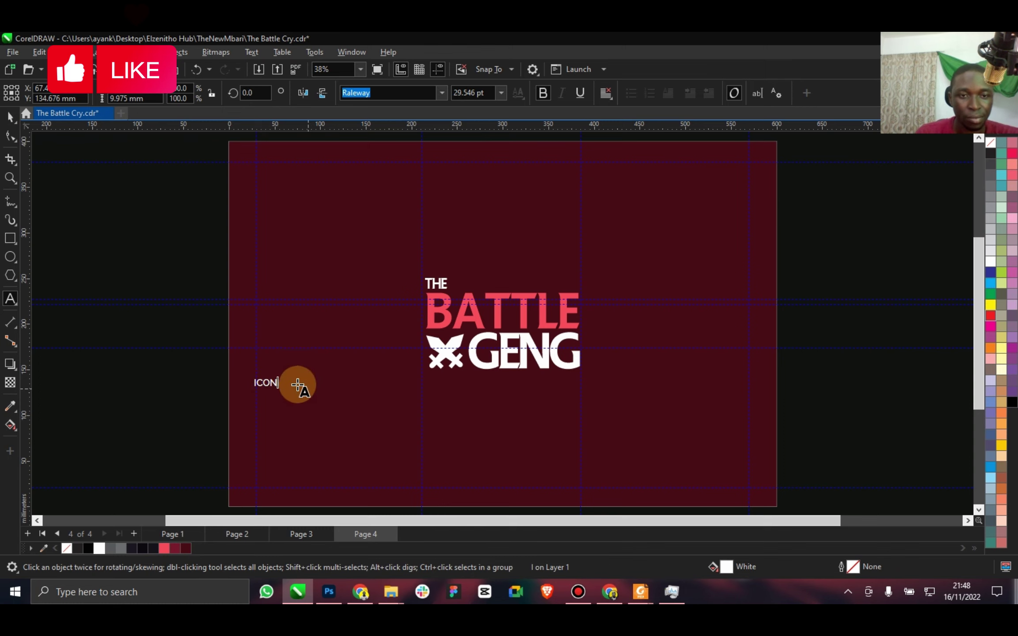
left_click(10, 117)
scroll(272, 383, "up", 3)
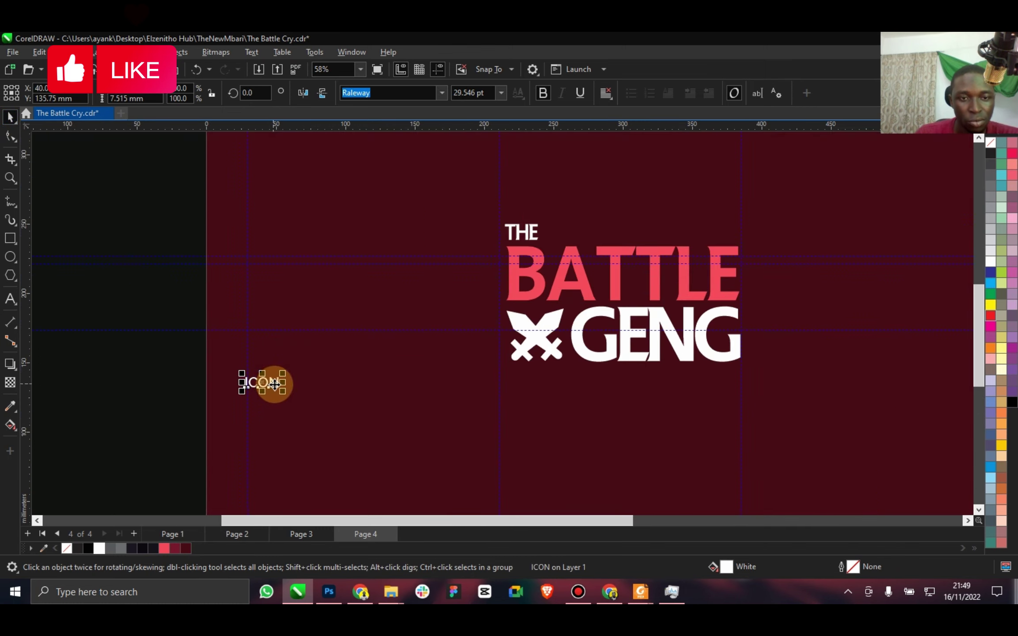
Reposition the ICON label on page 4 and copy the white brand summary paragraph from page 2 onto page 4.
left_click_drag(333, 350, 324, 352)
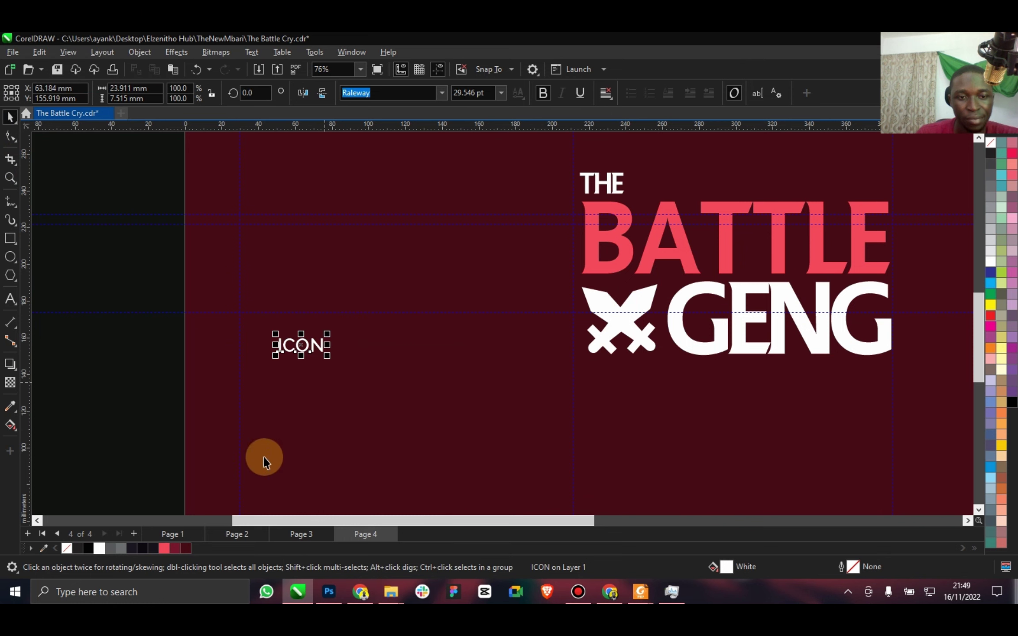
left_click(233, 527)
left_click(345, 455)
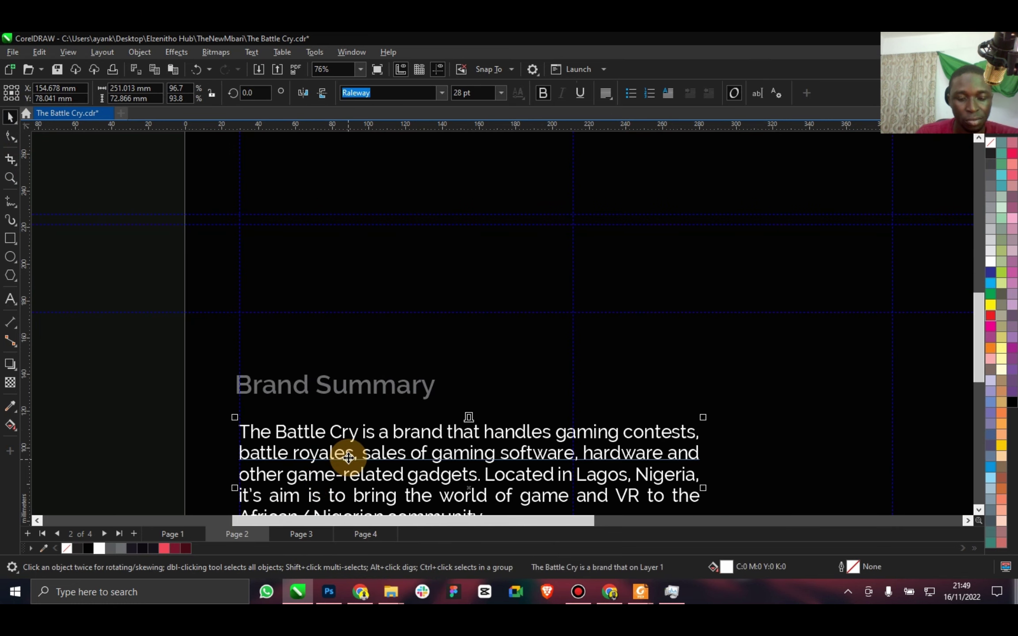
key("ctrl+c")
left_click(363, 534)
key("ctrl+v")
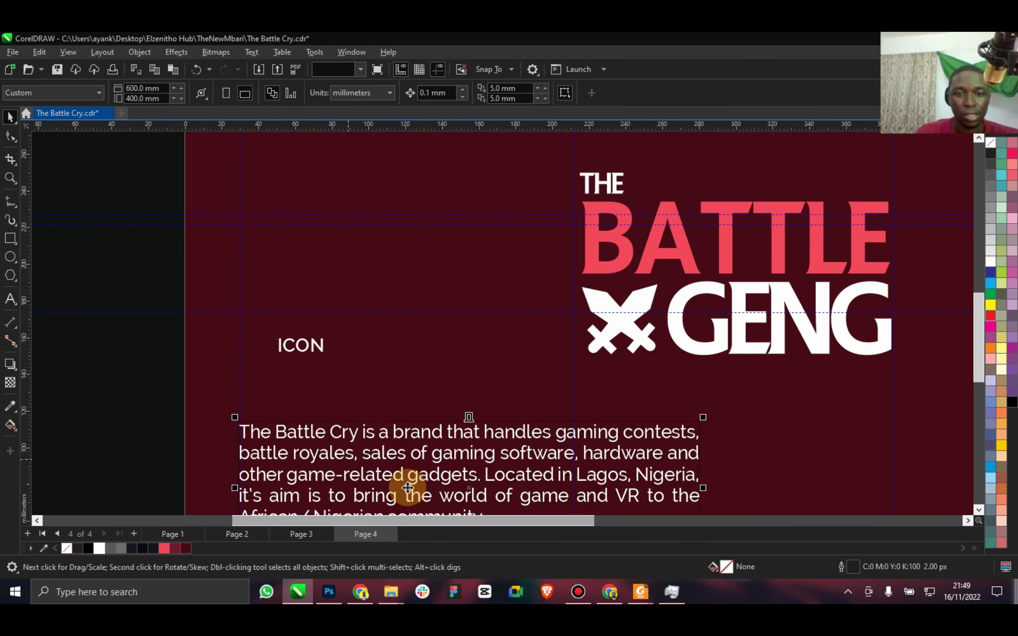
Set the pasted paragraph to 16 pt, narrow its frame to about 144 mm, and align it beneath the ICON label.
left_click_drag(404, 485, 442, 456)
left_click(501, 93)
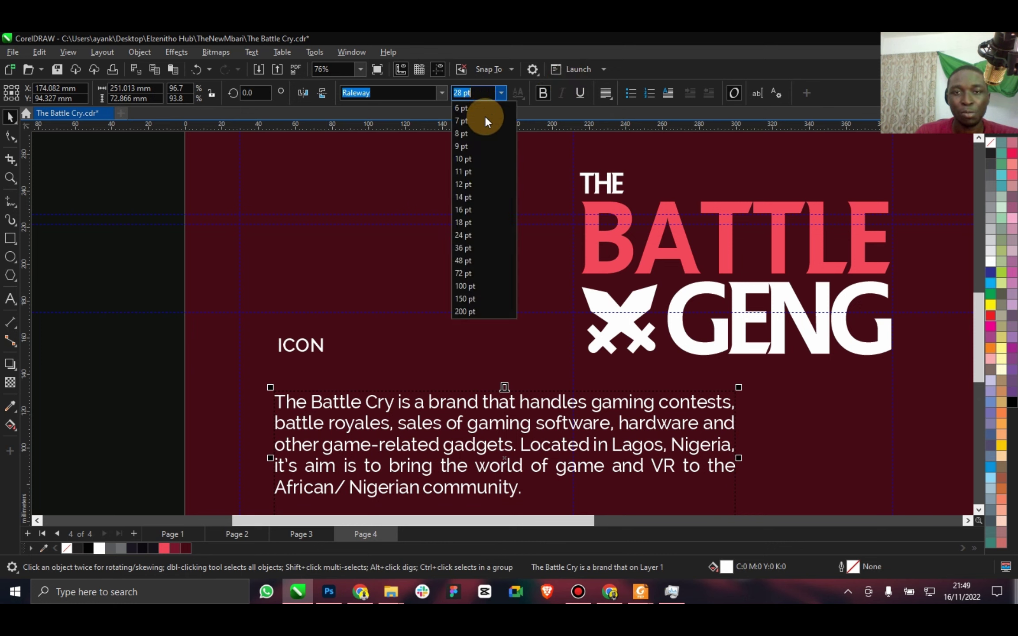
left_click(469, 209)
left_click_drag(740, 460, 543, 459)
left_click_drag(332, 429, 320, 403)
Replace the paragraph with "The Icon is formed from the two swords clashing into each other, signifying a form of contest or battle.", saving the document.
double_click(320, 404)
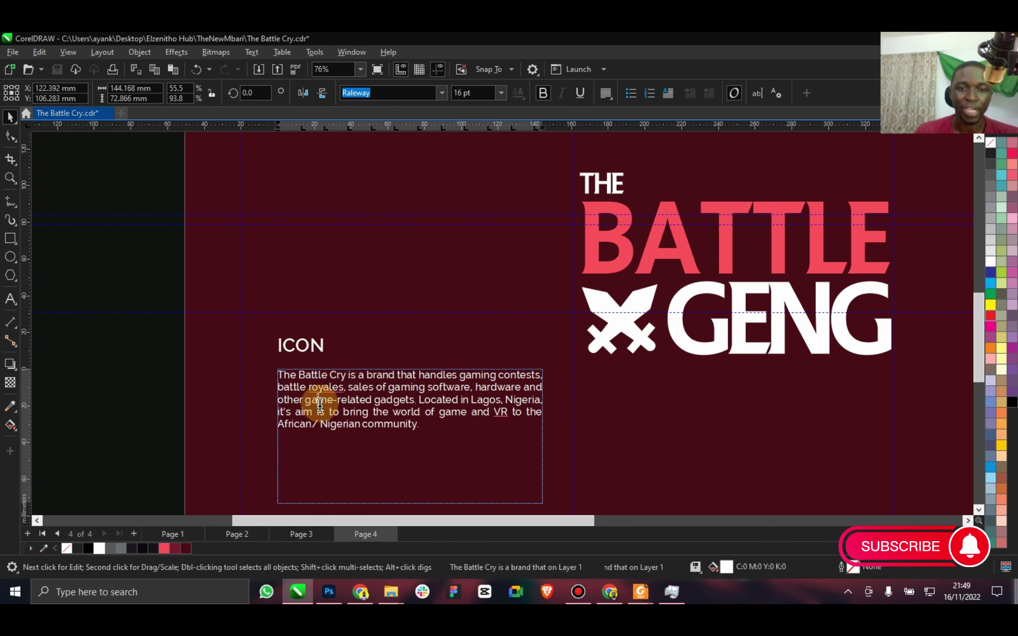
key("ctrl+a")
type("TH")
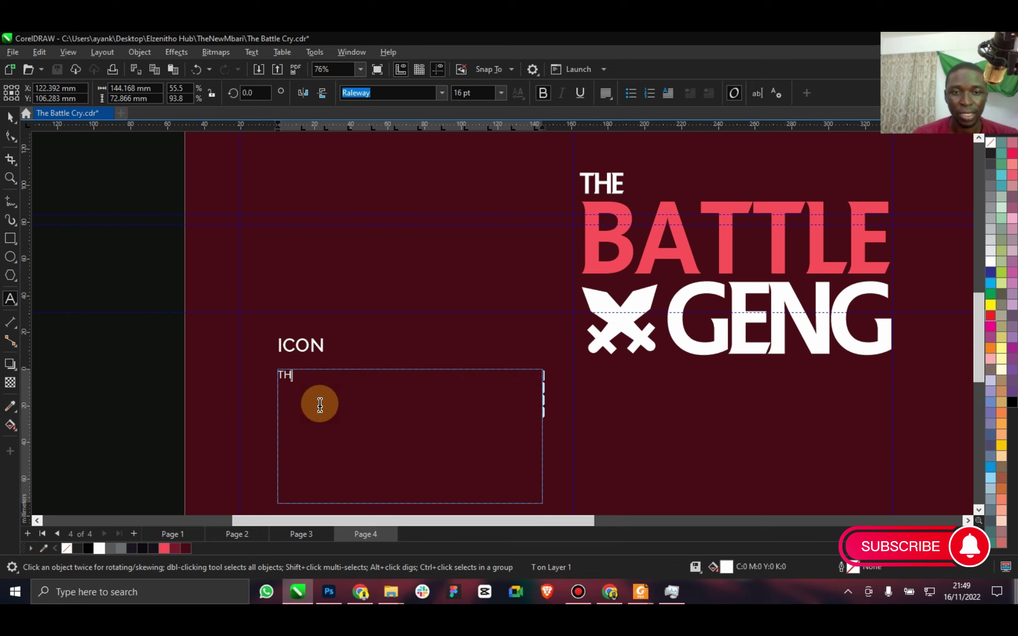
type("he")
key("ctrl+s")
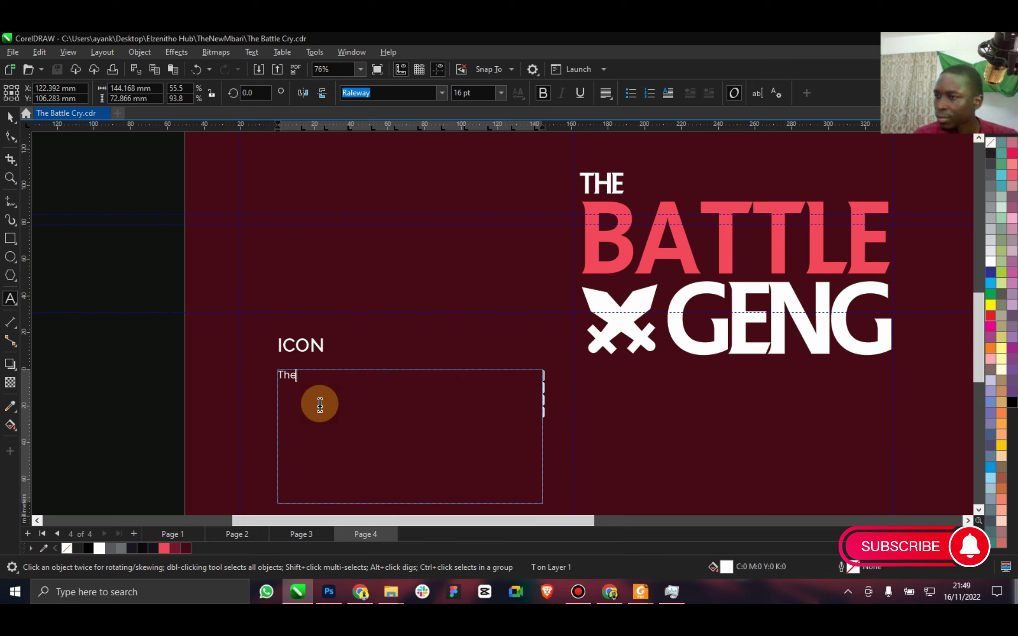
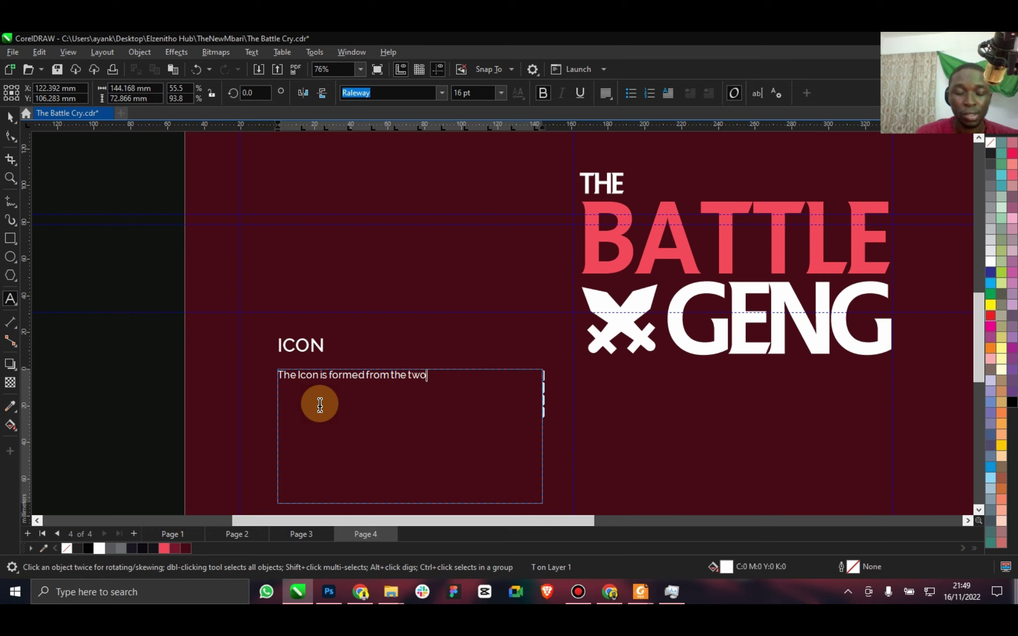
key("BackSpace")
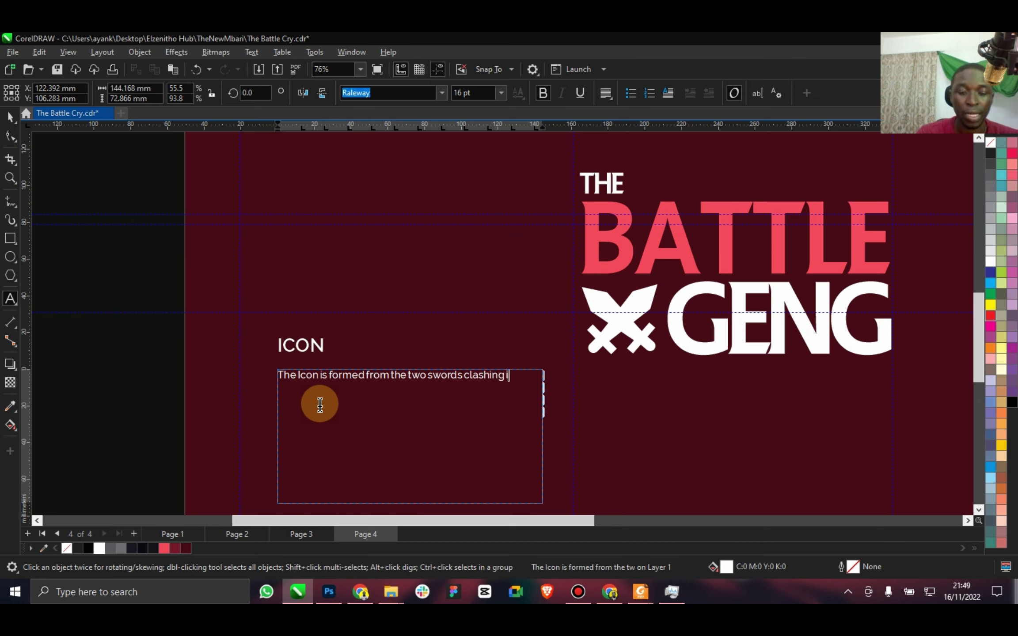
type("ach")
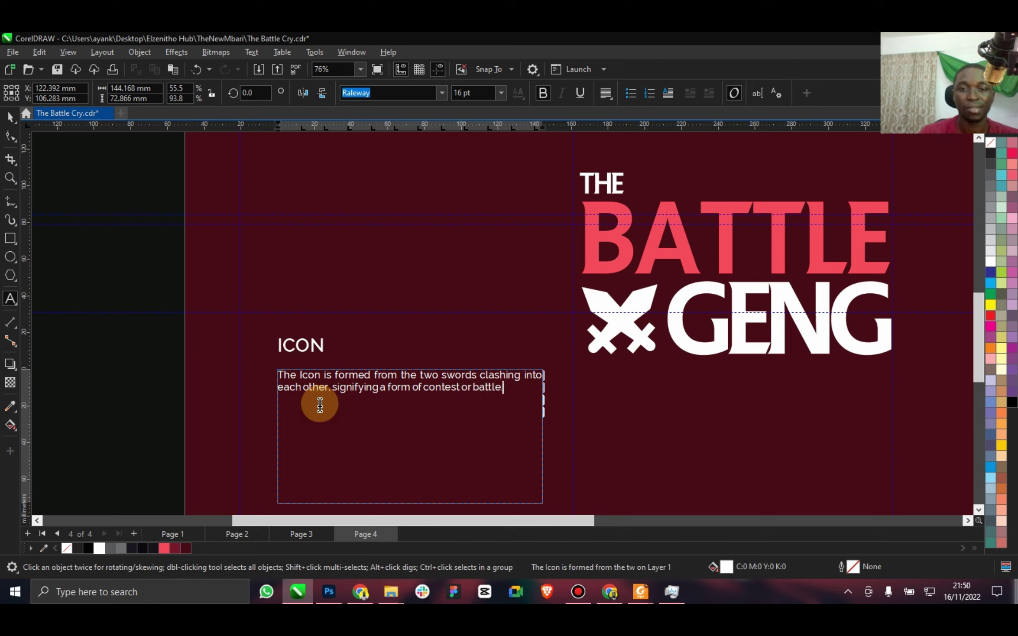
Switch to Google Chrome, search for "lorem ipsum generator", and open lipsum.com.
left_click(360, 590)
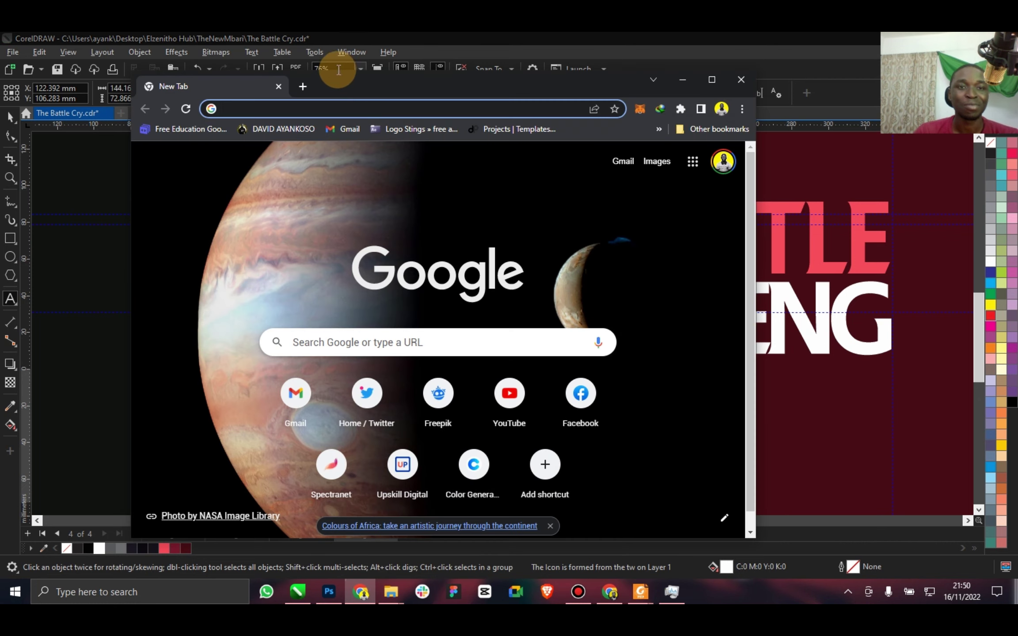
left_click(320, 109)
type("lorem")
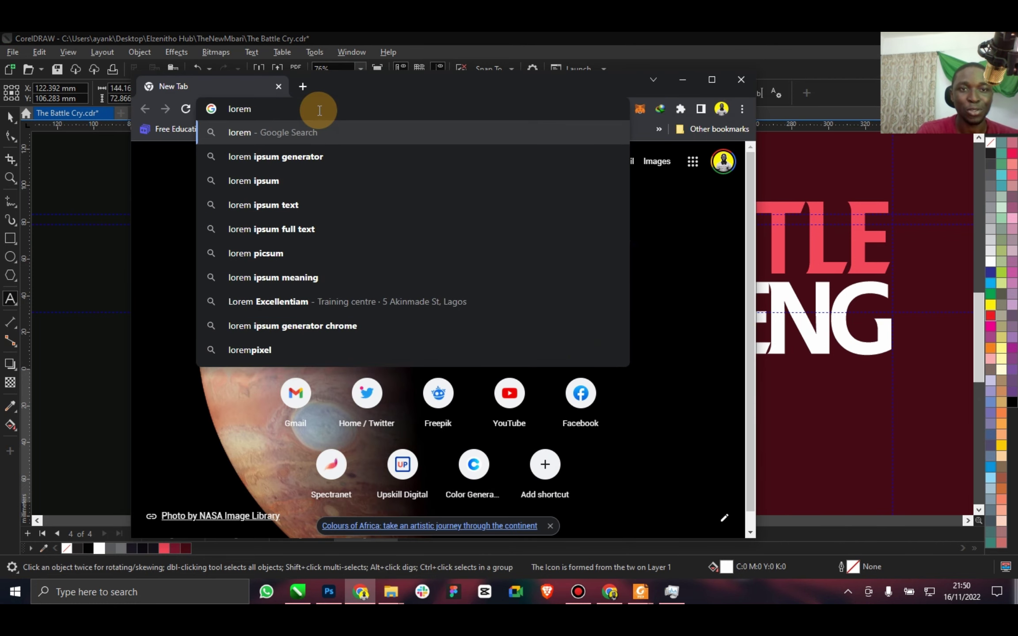
key("Down")
key("Return")
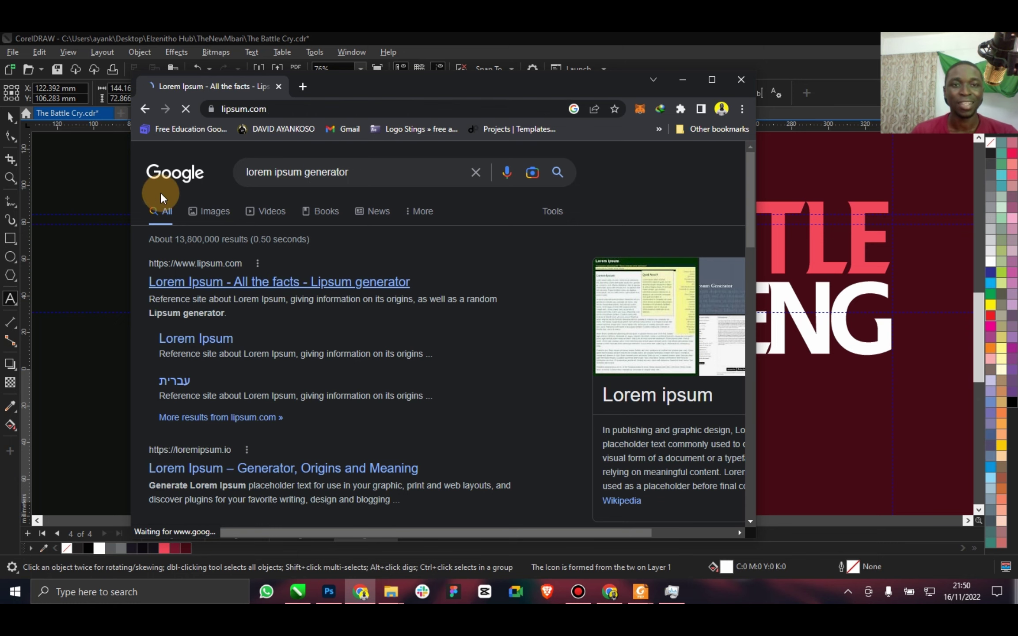
Copy the standard Lorem Ipsum passage from "Lorem ipsum dolor sit amet" through "quis nostrud".
scroll(239, 400, "down", 3)
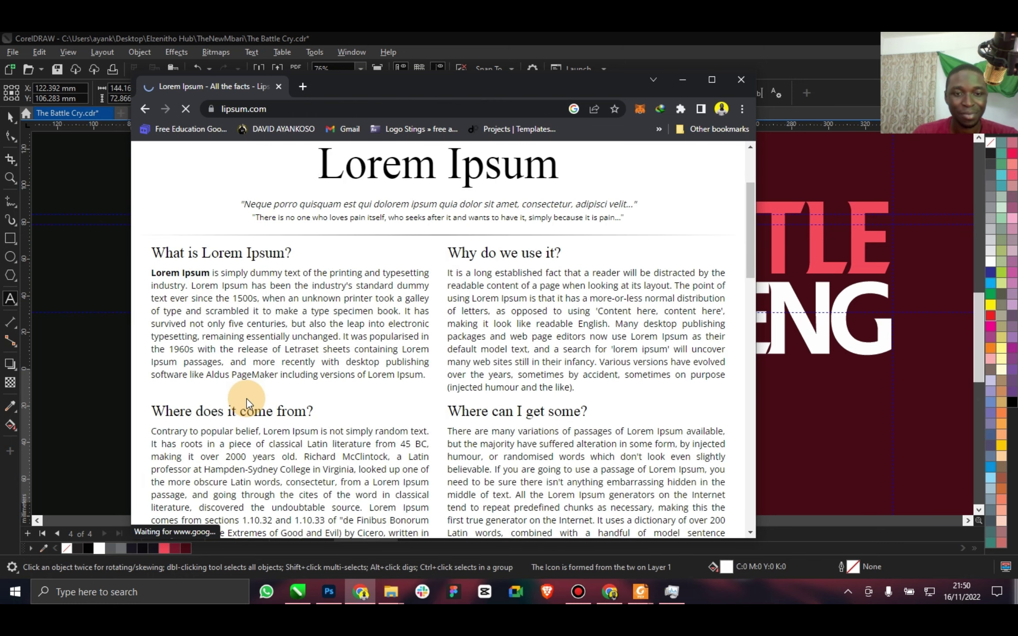
scroll(261, 384, "up", 3)
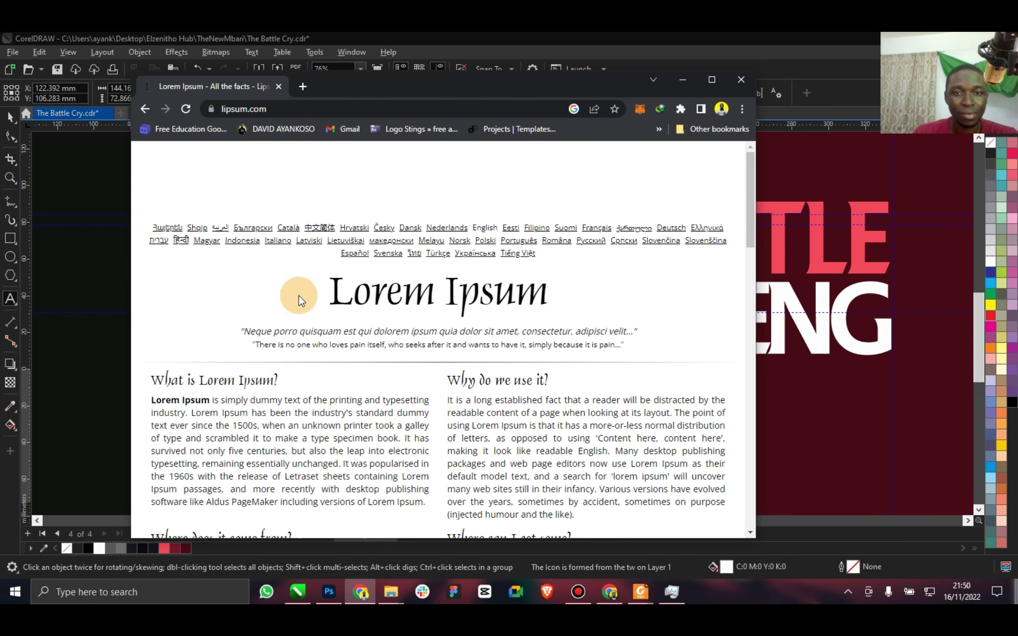
scroll(299, 295, "down", 15)
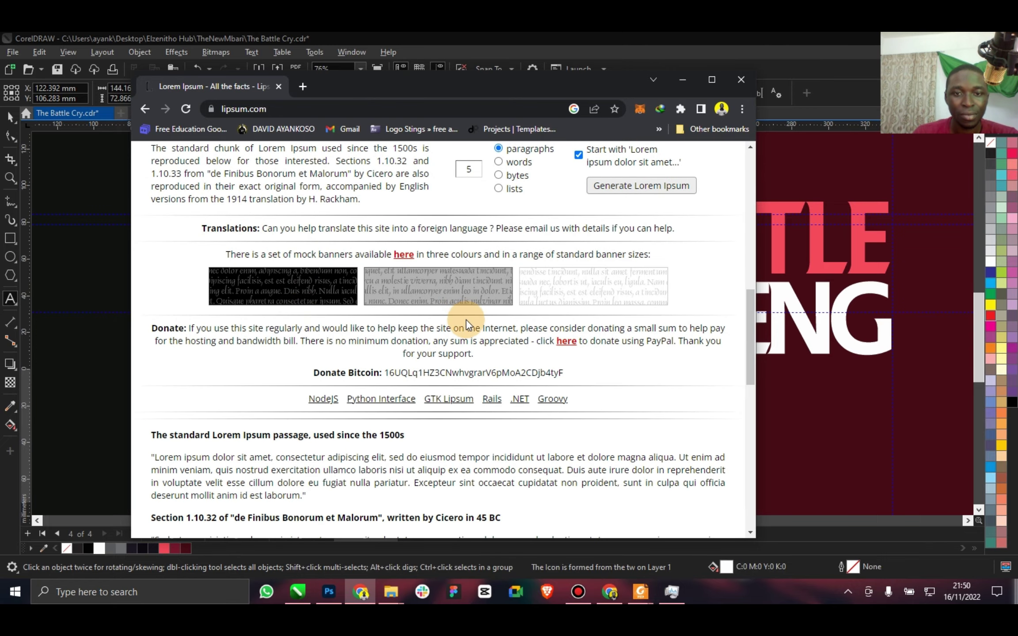
scroll(466, 320, "down", 4)
left_click_drag(157, 267, 291, 276)
key("ctrl+c")
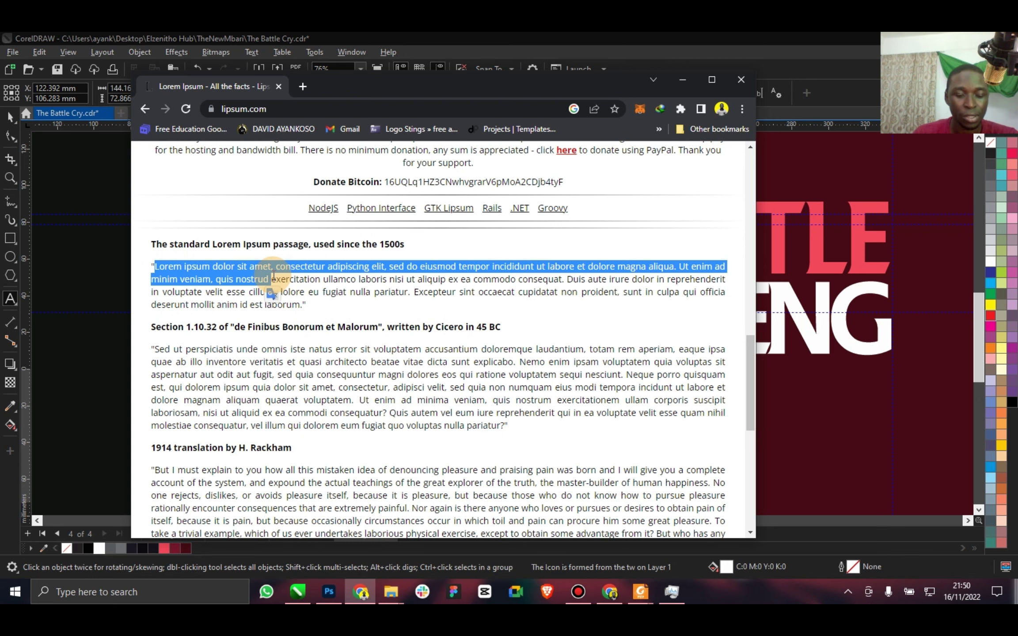
Return to CorelDRAW and paste the copied Lorem Ipsum passage after the icon description.
left_click(87, 318)
left_click(336, 390)
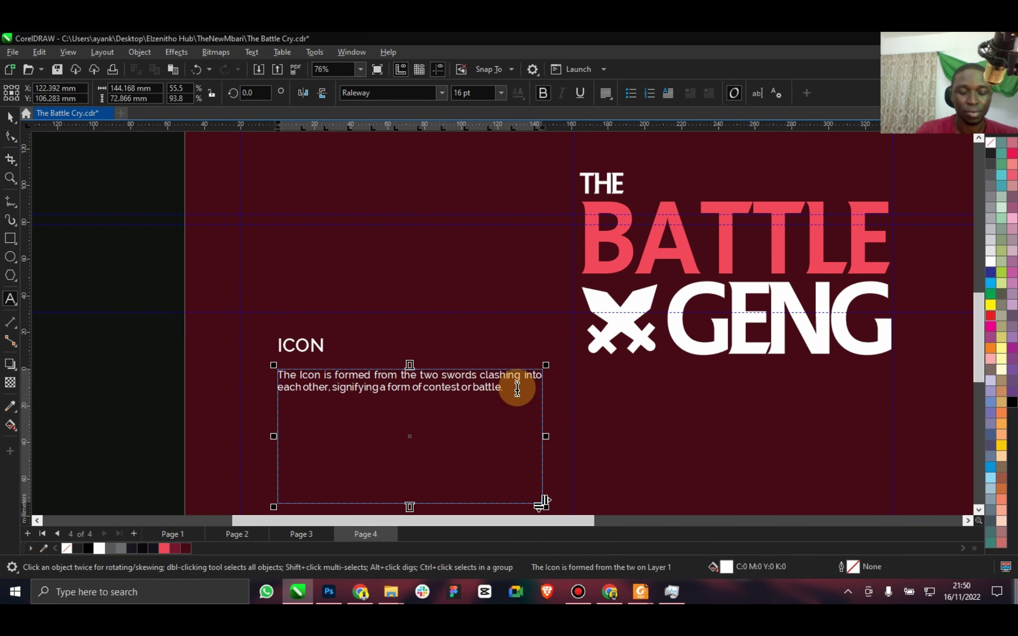
key("ctrl+v")
left_click(10, 116)
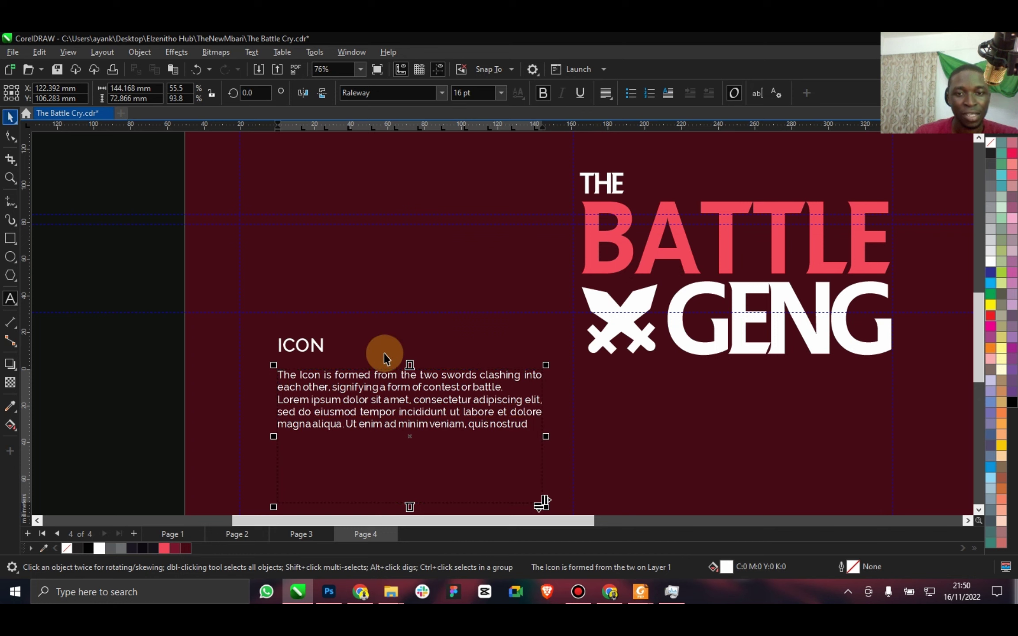
Resize the icon description frame to about 120 by 49 mm and add a period after "quis nostrud".
left_click_drag(409, 507, 481, 437)
left_click_drag(546, 401, 499, 409)
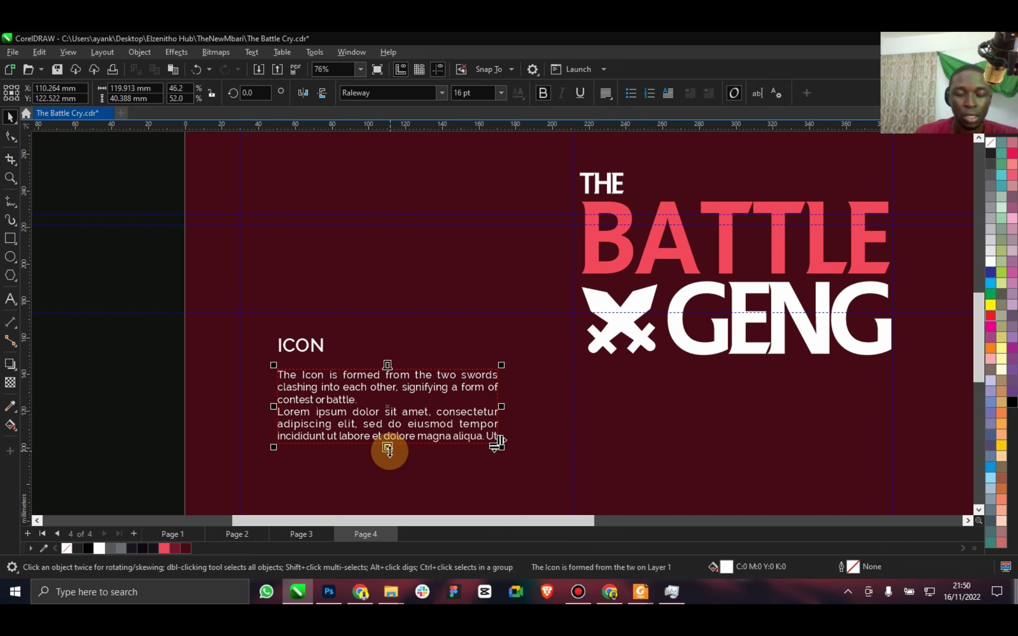
left_click_drag(387, 450, 381, 466)
double_click(471, 451)
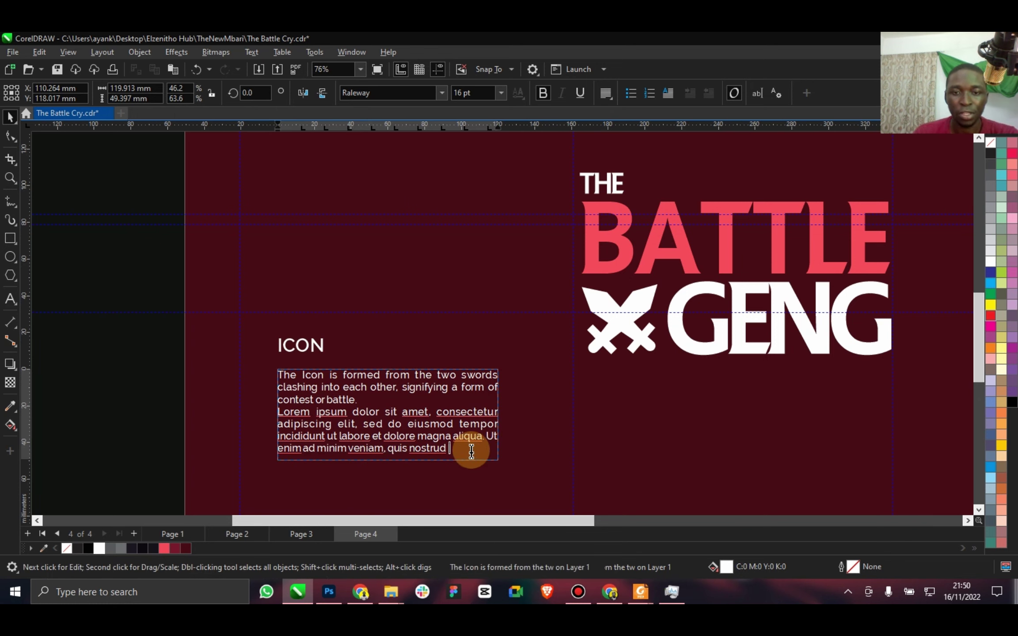
type(".")
key("Escape")
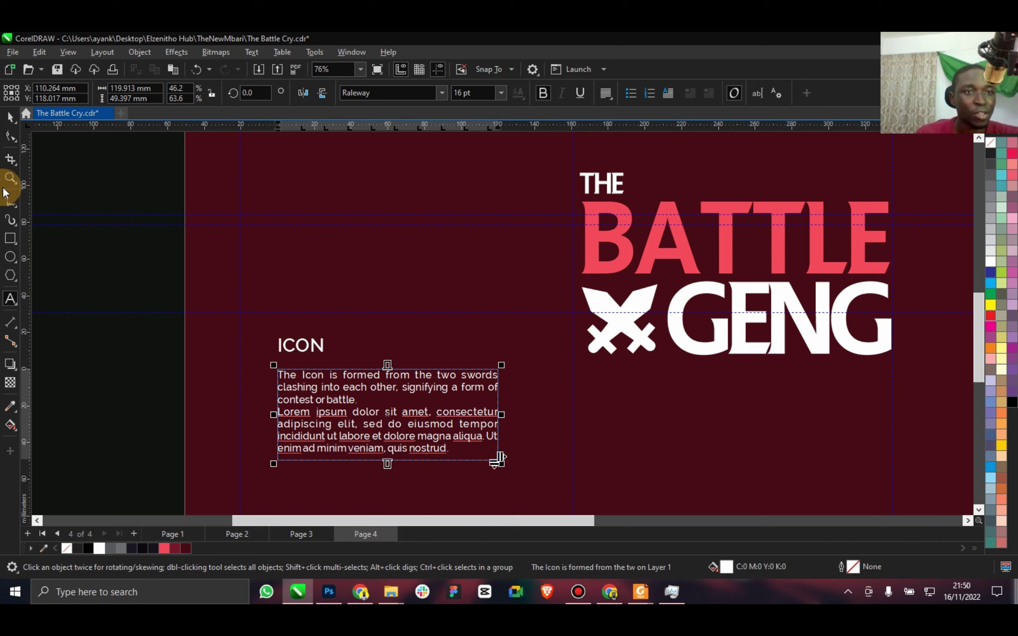
Draw an L-shaped leader line about 148 by 19 mm with the Pen tool from the swords icon to the ICON label.
left_click(11, 202)
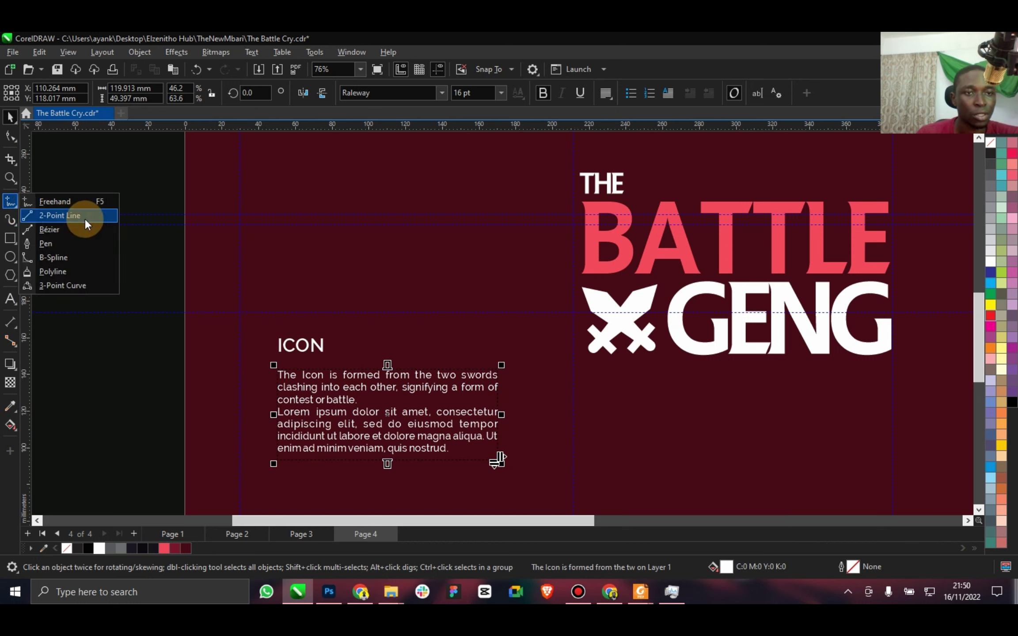
left_click(74, 241)
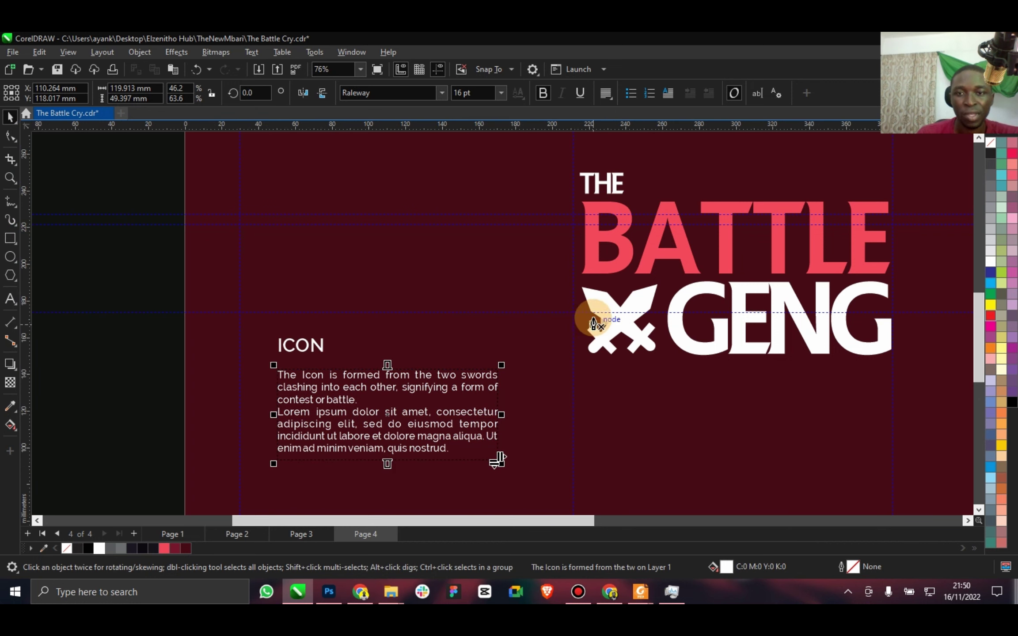
left_click(573, 295)
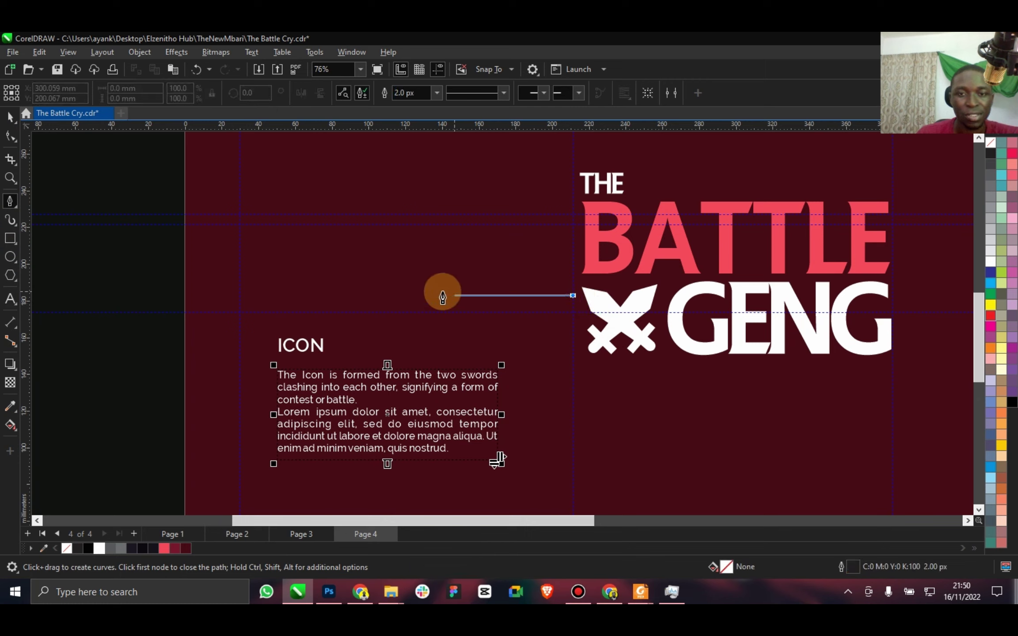
left_click(302, 296)
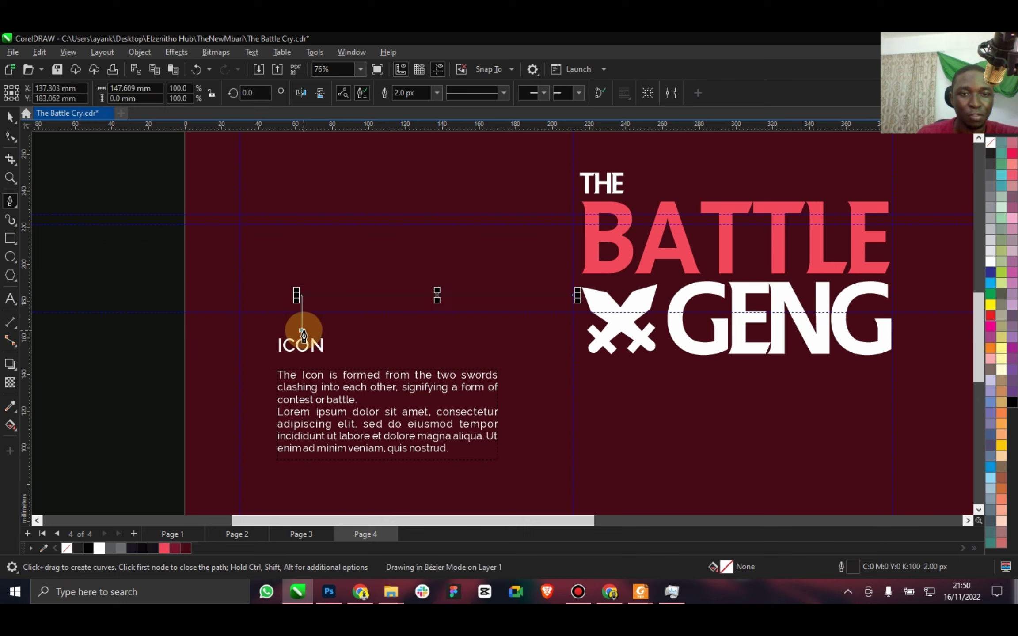
left_click(303, 333)
key("Escape")
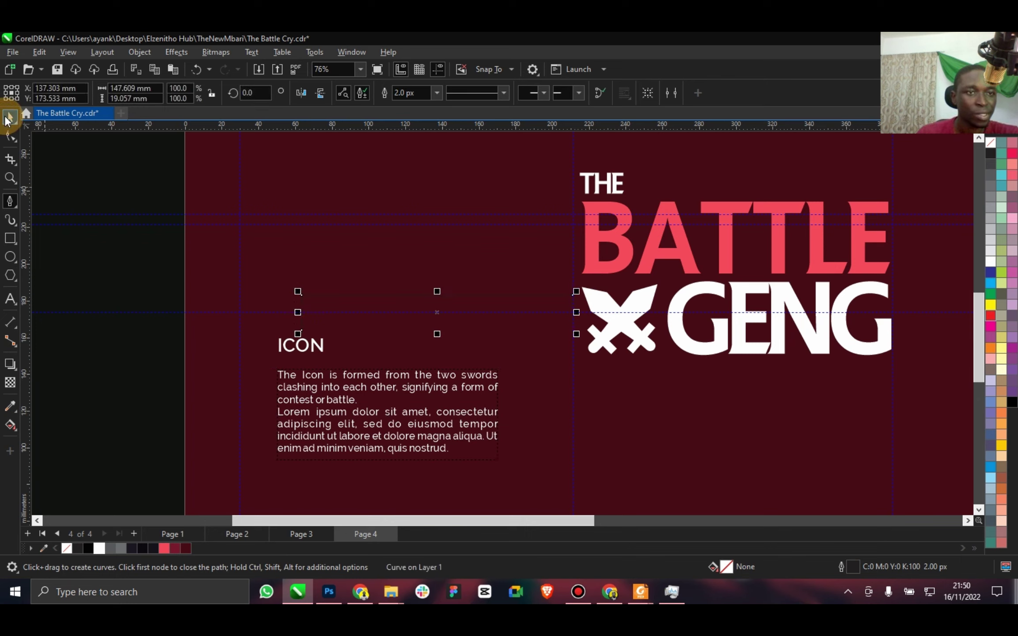
Give the leader line a white outline and save the document.
left_click(8, 118)
right_click(99, 548)
left_click(233, 356)
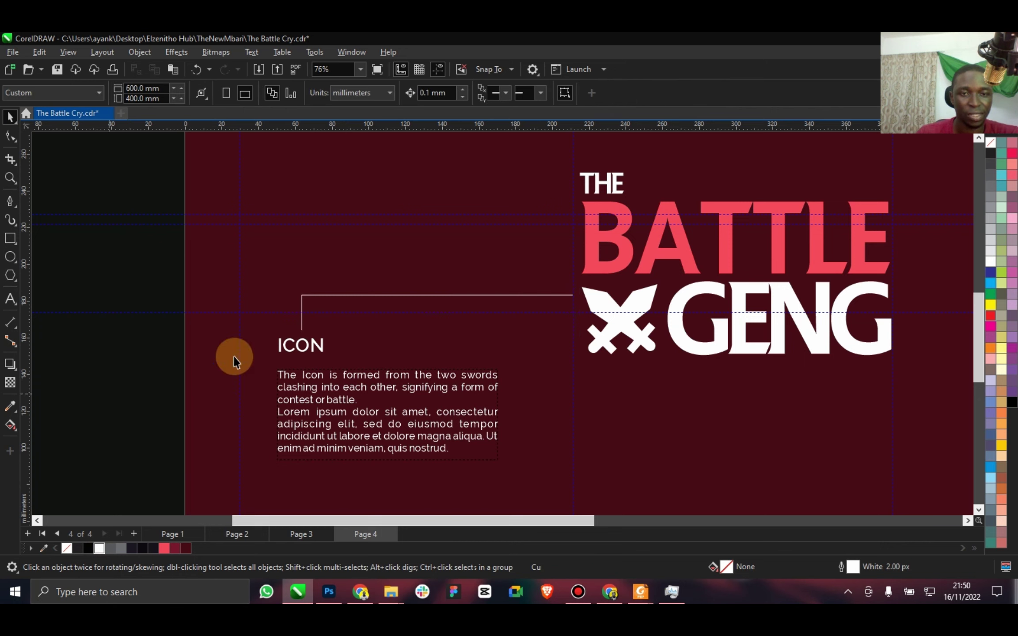
key("ctrl+s")
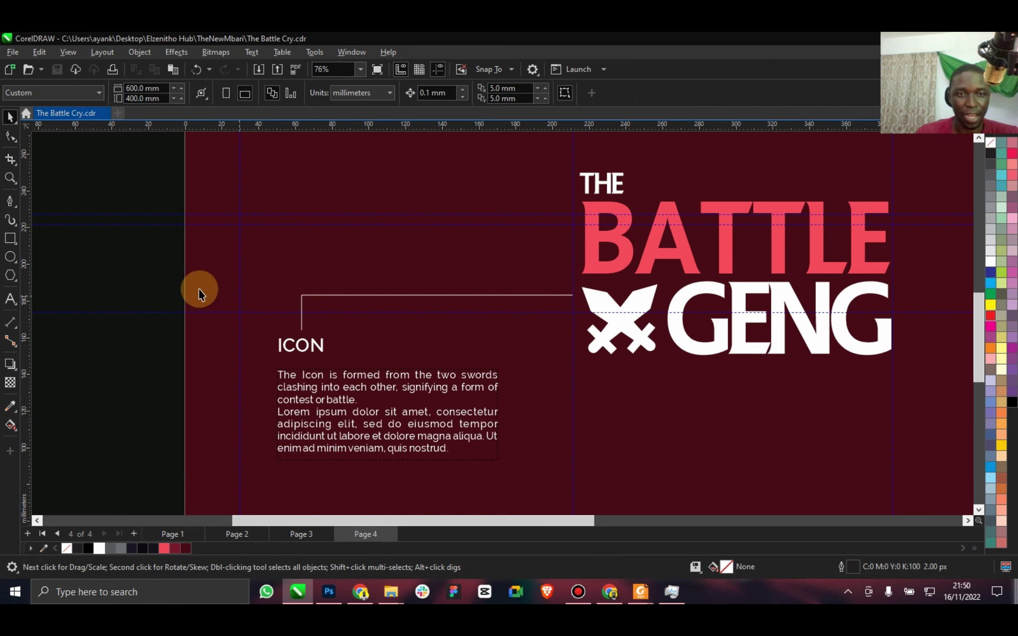
Move the leader line, ICON label and description down together by about 20 mm and save the document.
left_click_drag(566, 448, 588, 474)
left_click_drag(463, 394, 463, 422)
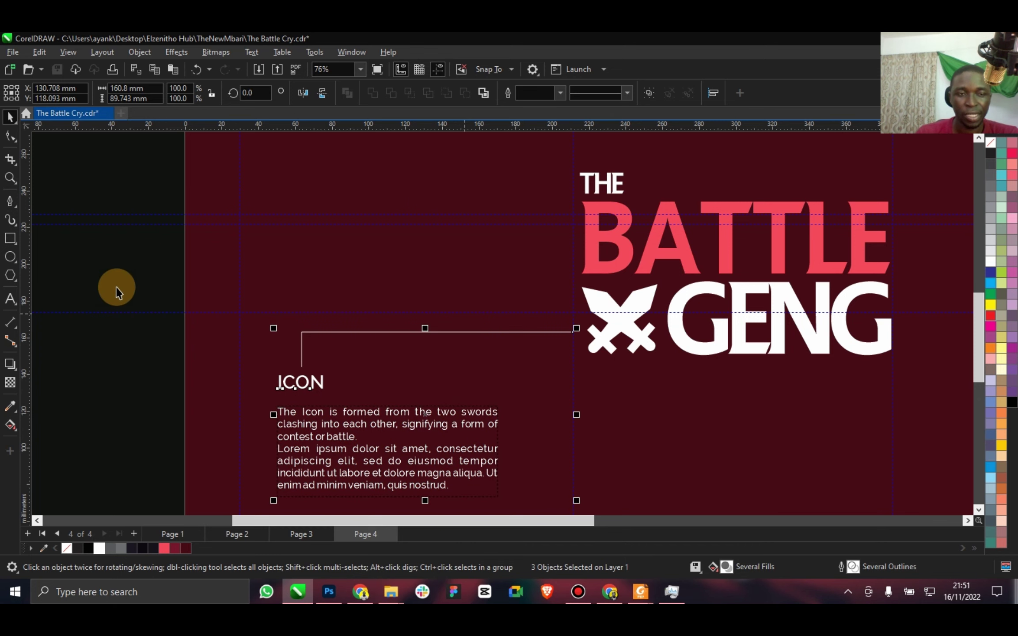
left_click(150, 344)
scroll(406, 383, "down", 2)
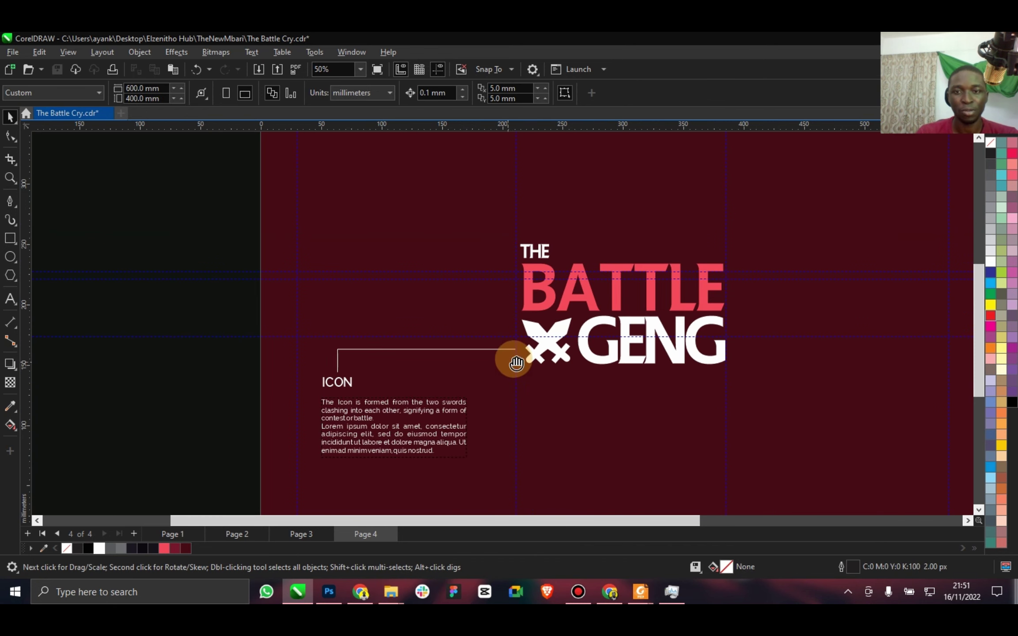
left_click_drag(511, 356, 362, 387)
key("ctrl+s")
Place a copy of the leader line above the end of BATTLE and shorten its horizontal segment by about 63 mm.
left_click(266, 380)
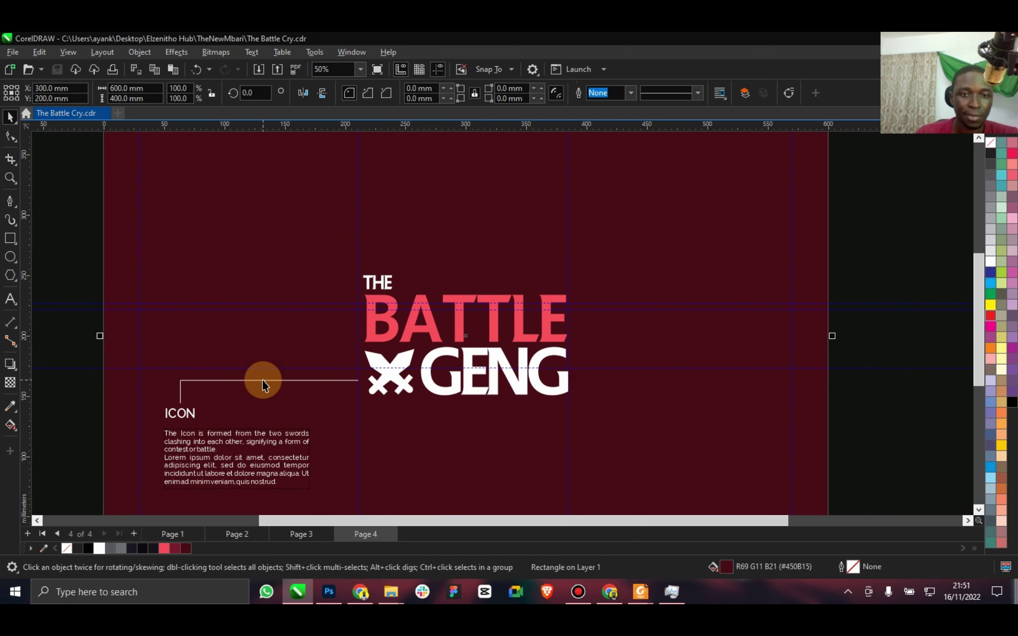
left_click(261, 379)
left_click_drag(358, 367, 627, 264)
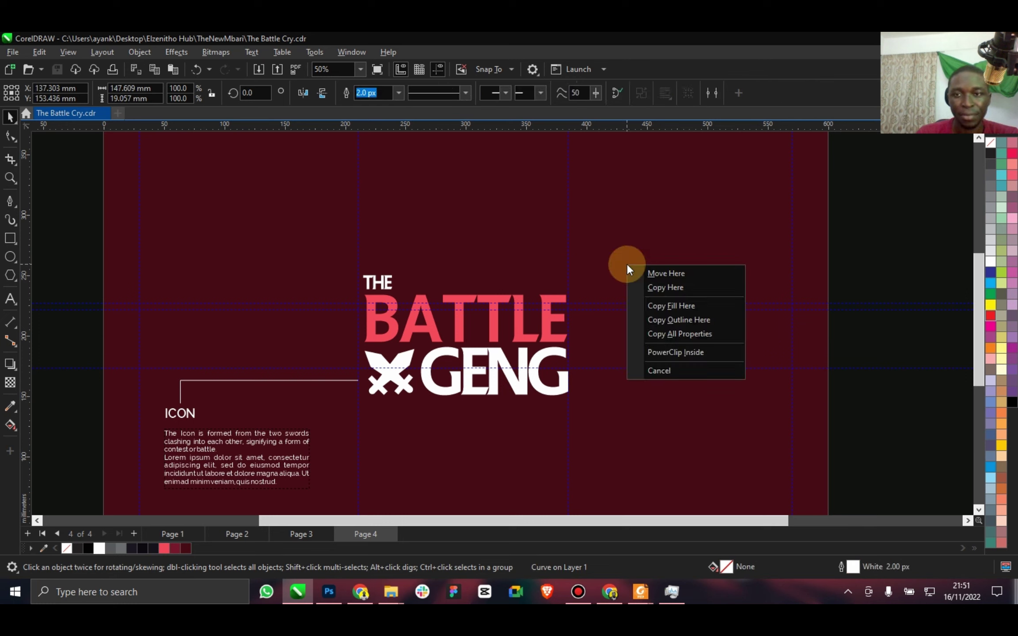
left_click(670, 283)
left_click(9, 137)
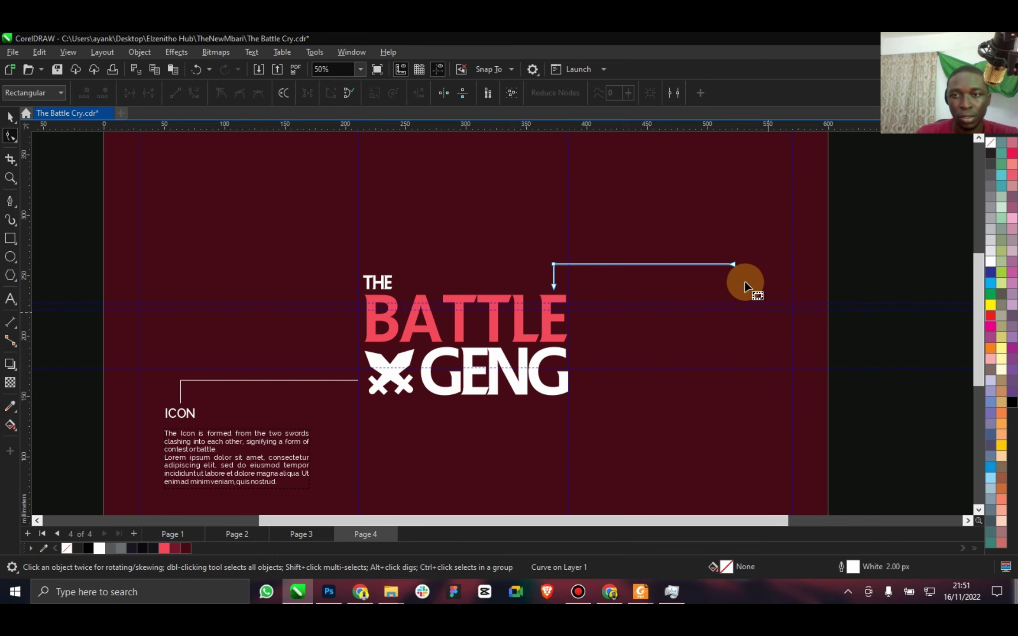
left_click_drag(731, 264, 659, 264)
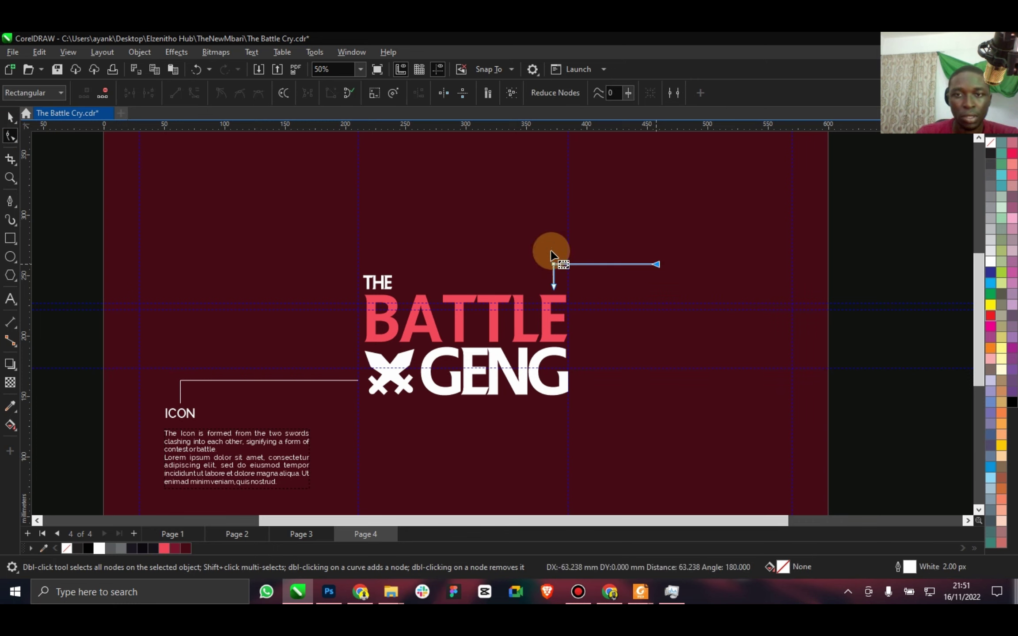
Place a copy of the ICON label and its description at the end of the leader line above BATTLE.
left_click(8, 117)
left_click(166, 402)
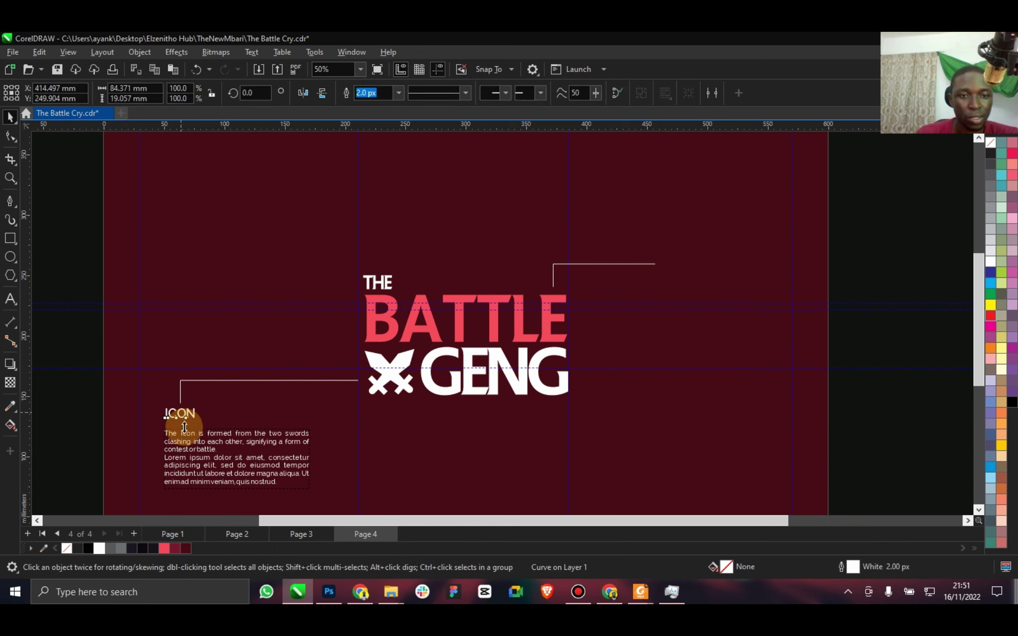
left_click(179, 414)
left_click(203, 455, "shift")
left_click_drag(697, 330, 682, 302)
left_click(730, 327)
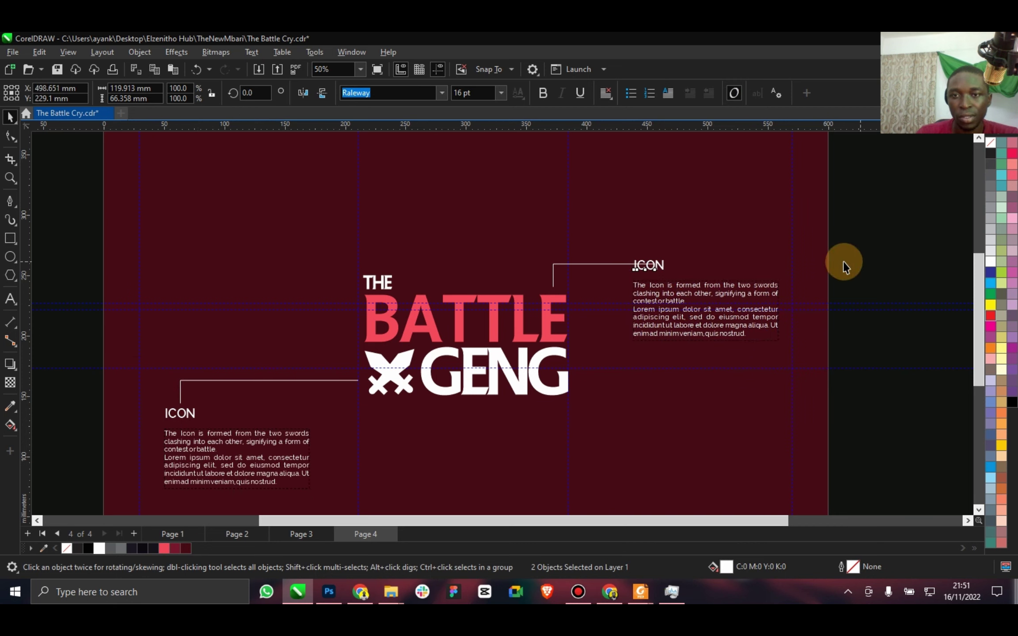
Shorten the horizontal segment of the leader line above BATTLE by about 25 mm so it stops before the copied label.
left_click(574, 264)
left_click(10, 137)
left_click(561, 269)
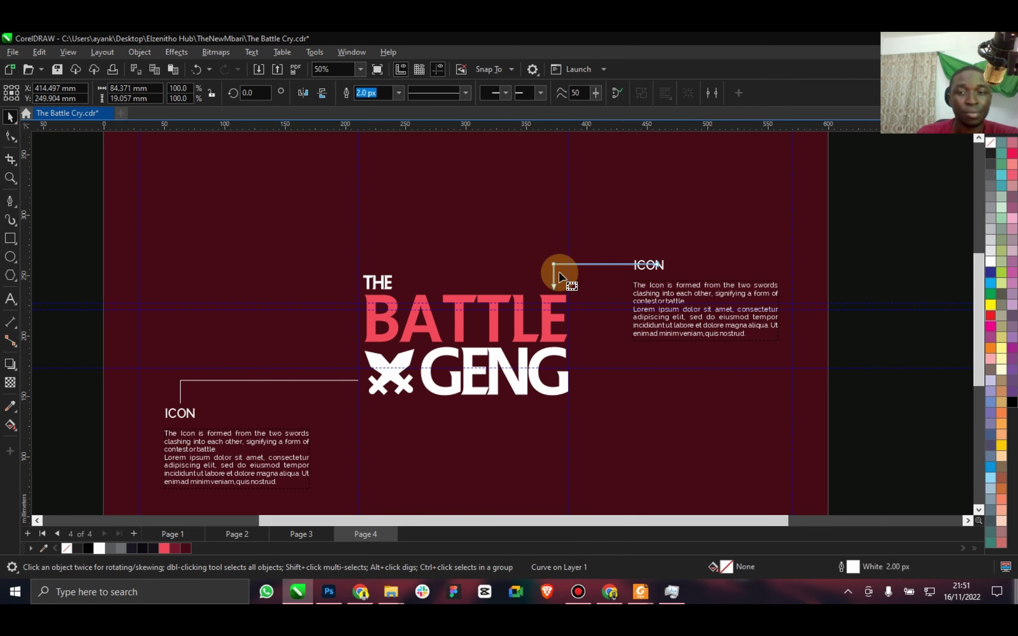
left_click_drag(654, 265, 628, 264)
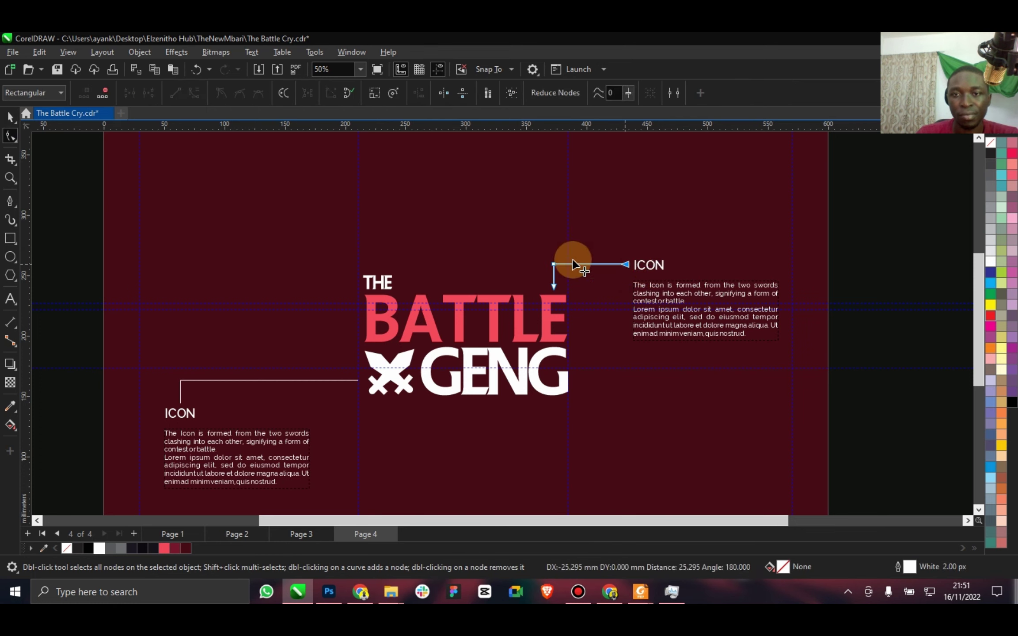
Change the copied label beside the leader line above BATTLE to COLOR.
left_click(10, 117)
left_click(664, 267)
double_click(660, 267)
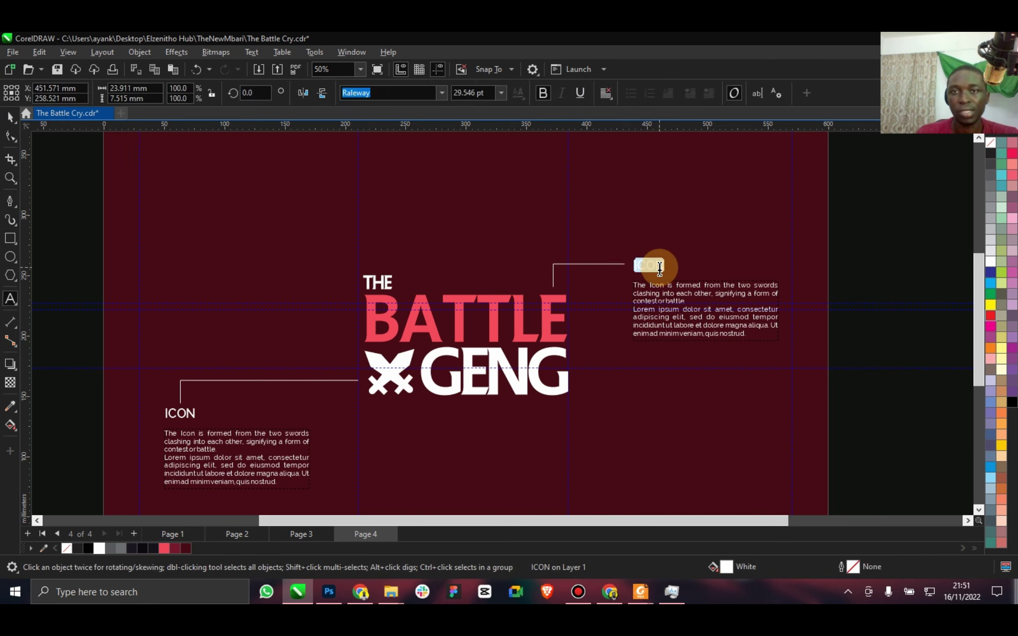
type("COLOR")
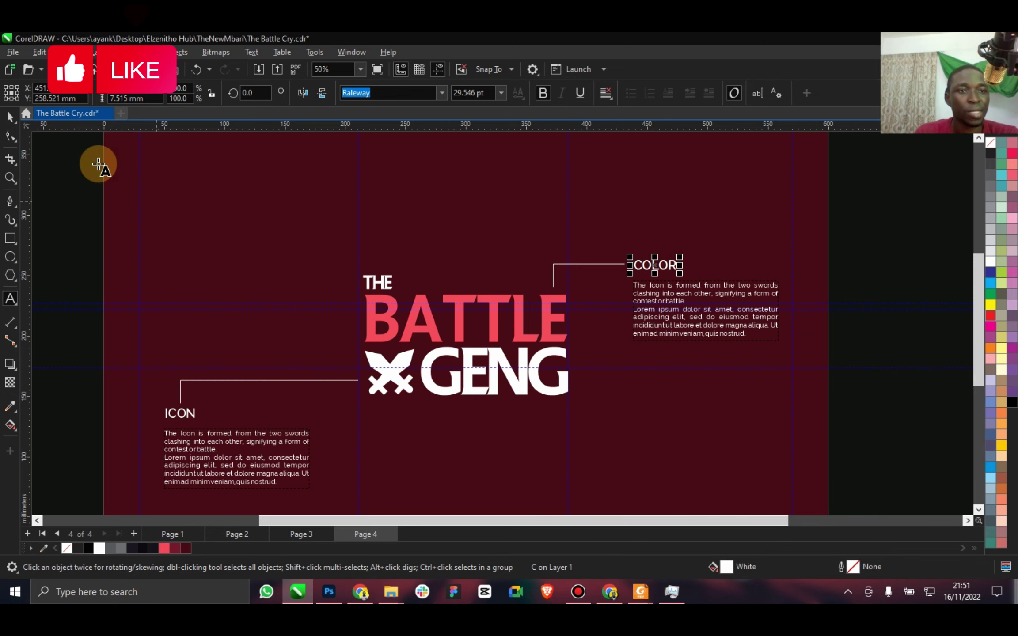
left_click(10, 117)
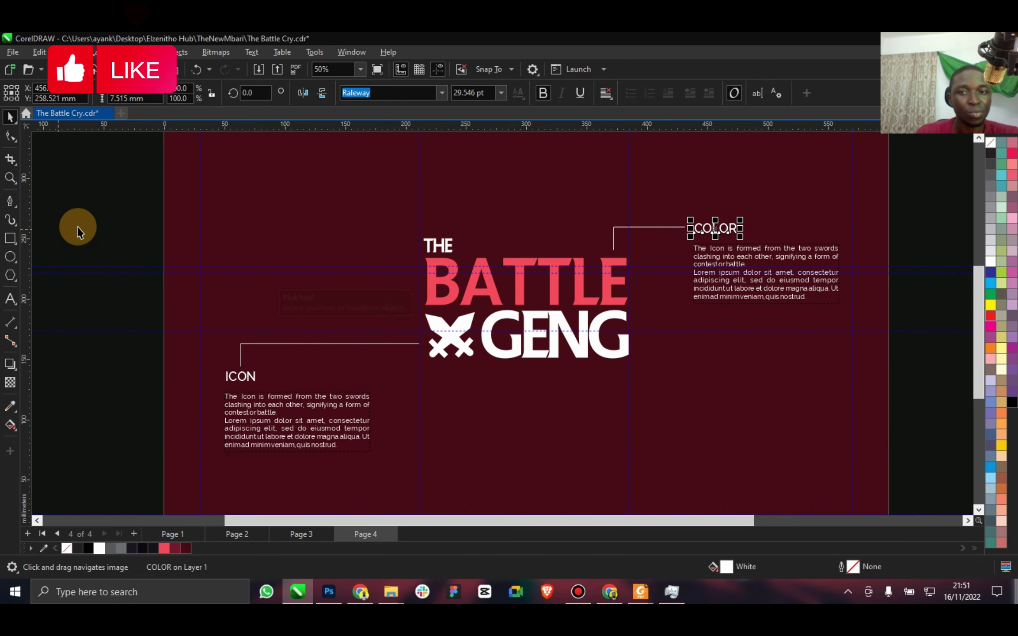
Place a copy of the COLOR label and description near the page's upper-left corner, above the ICON block.
left_click(78, 226)
left_click_drag(535, 333, 711, 352)
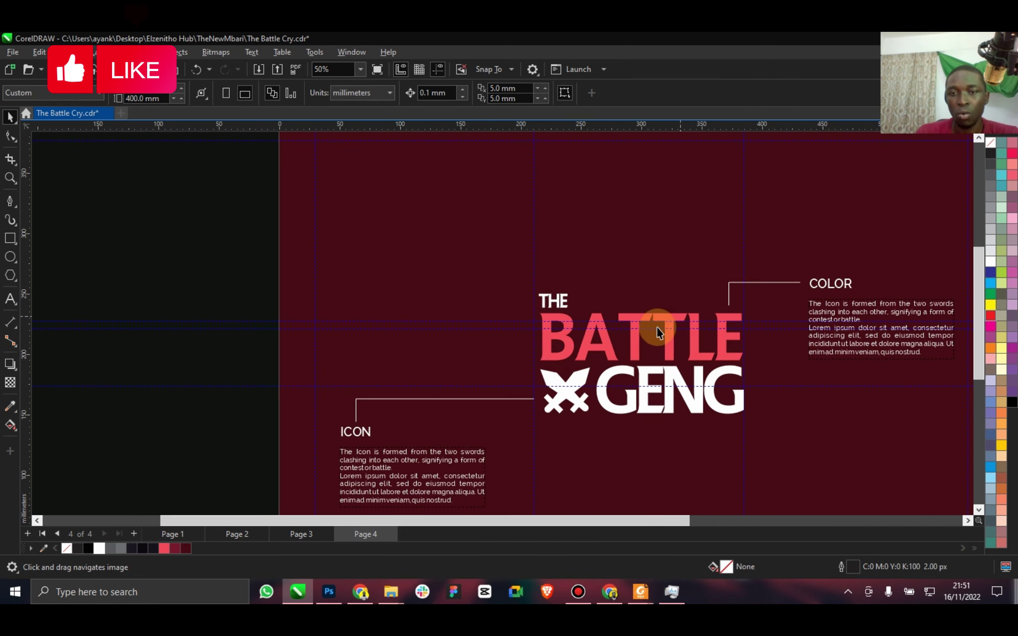
left_click_drag(656, 327, 741, 300)
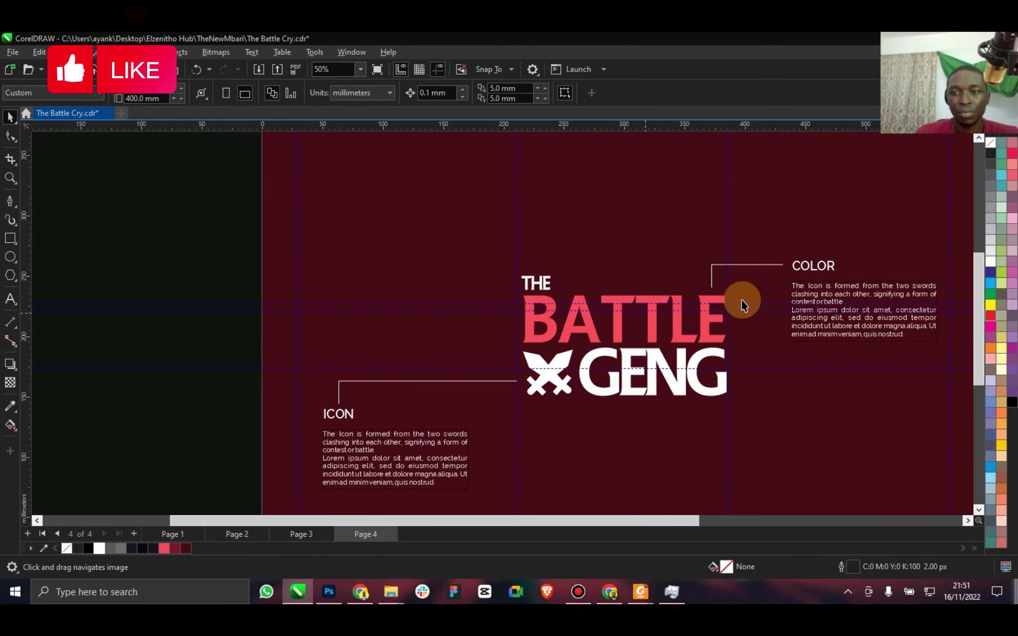
left_click(815, 265)
left_click(836, 304, "shift")
left_click_drag(836, 308, 392, 186)
key("Escape")
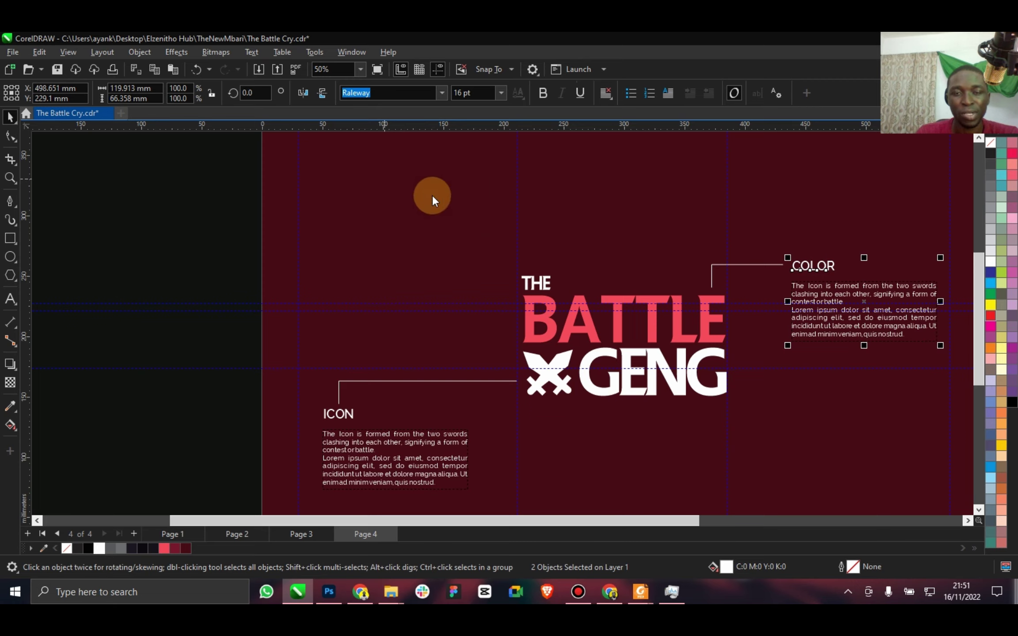
scroll(432, 265, "up", 3)
left_click_drag(415, 291, 416, 318)
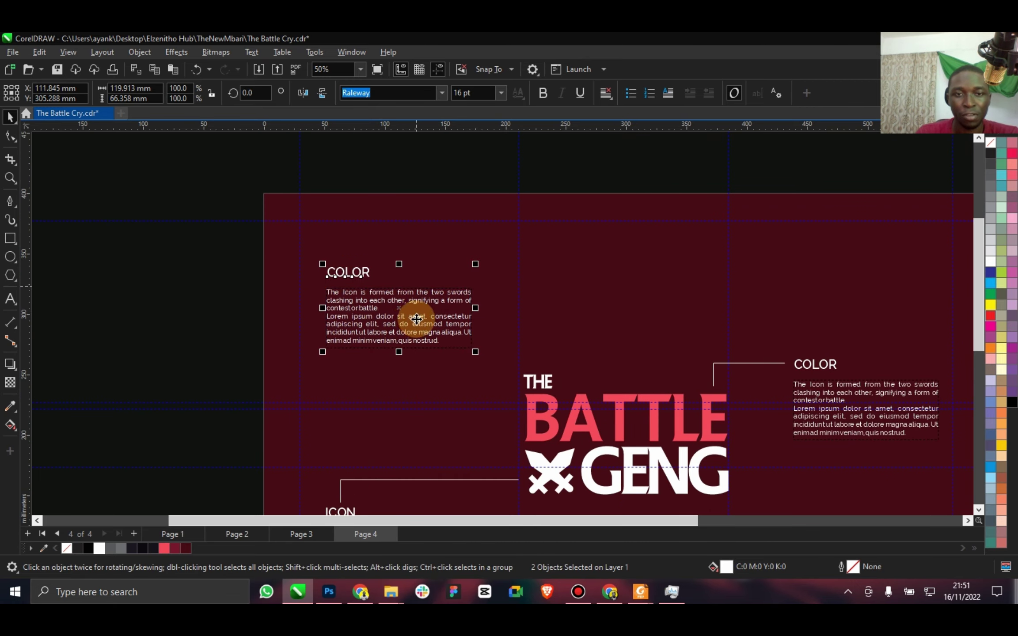
Change the copied label near the page's upper-left corner to WORDMARK and save the document.
left_click(220, 295)
left_click(357, 272)
double_click(362, 274)
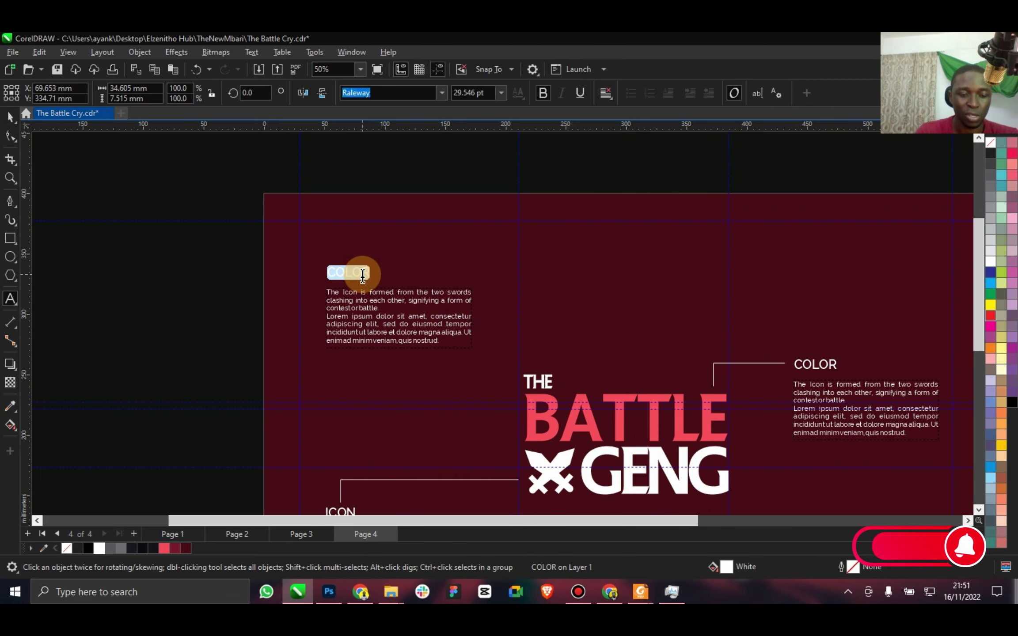
type("WORDMARK")
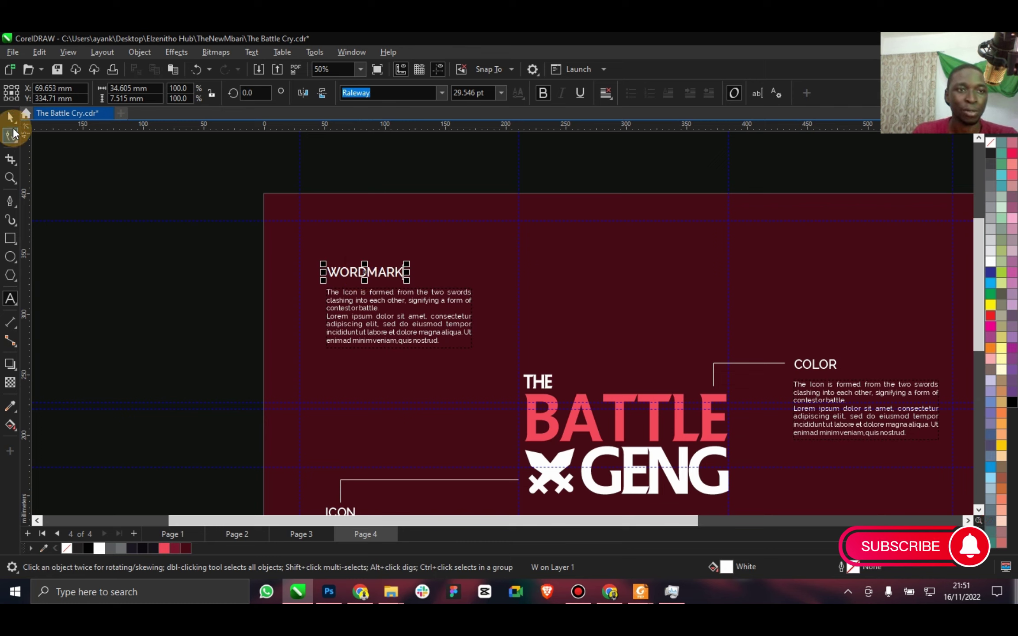
left_click(9, 117)
left_click(152, 310)
key("ctrl+s")
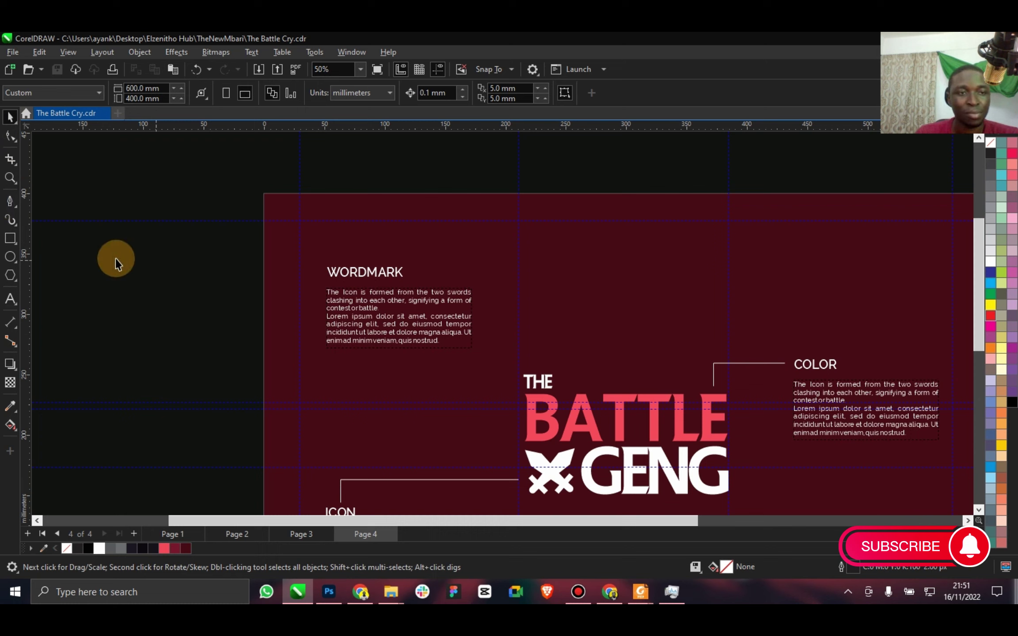
Draw an L-shaped leader line about 142 by 101 mm from above BATTLE to the WORDMARK label and give it a white outline.
left_click(10, 201)
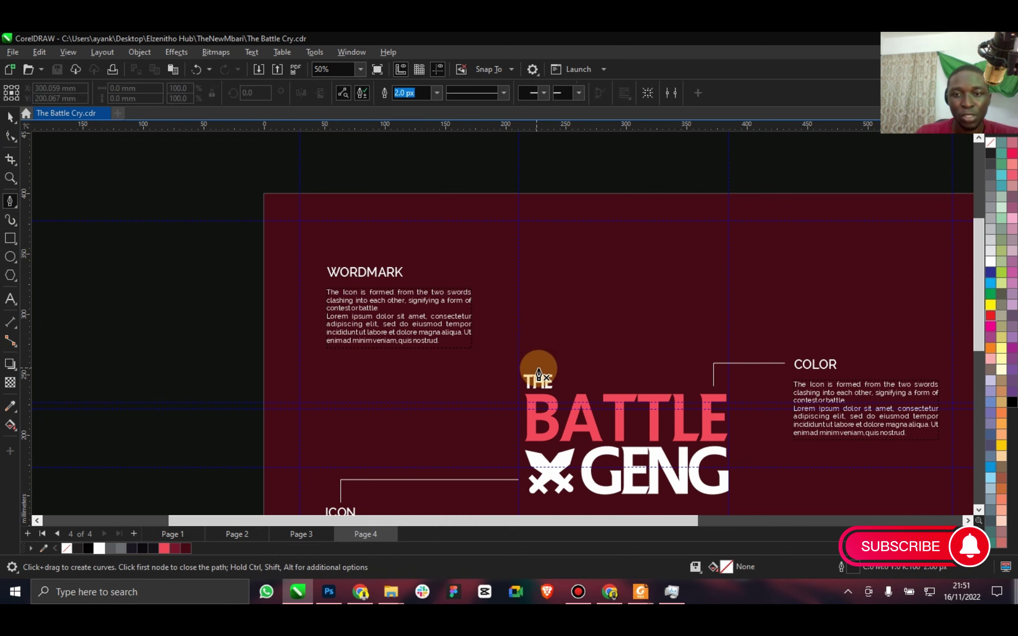
left_click(583, 390)
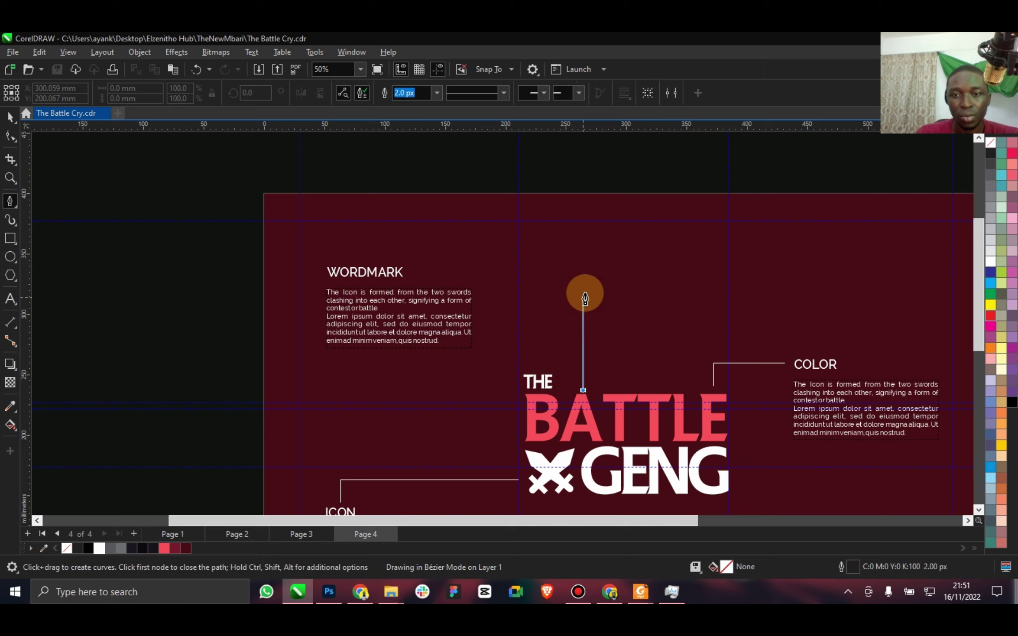
left_click(583, 268)
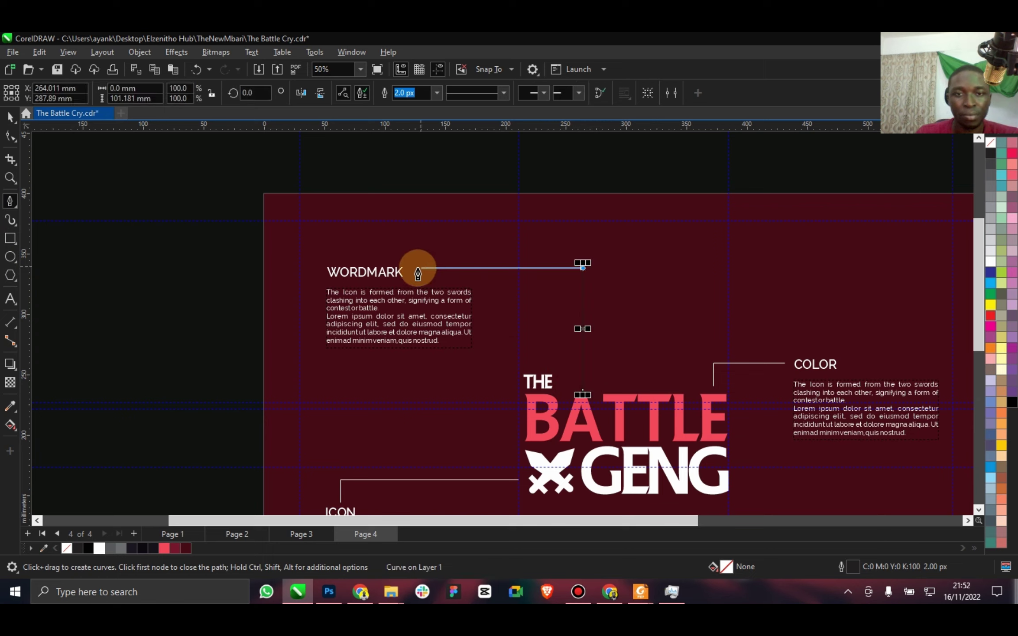
double_click(410, 268)
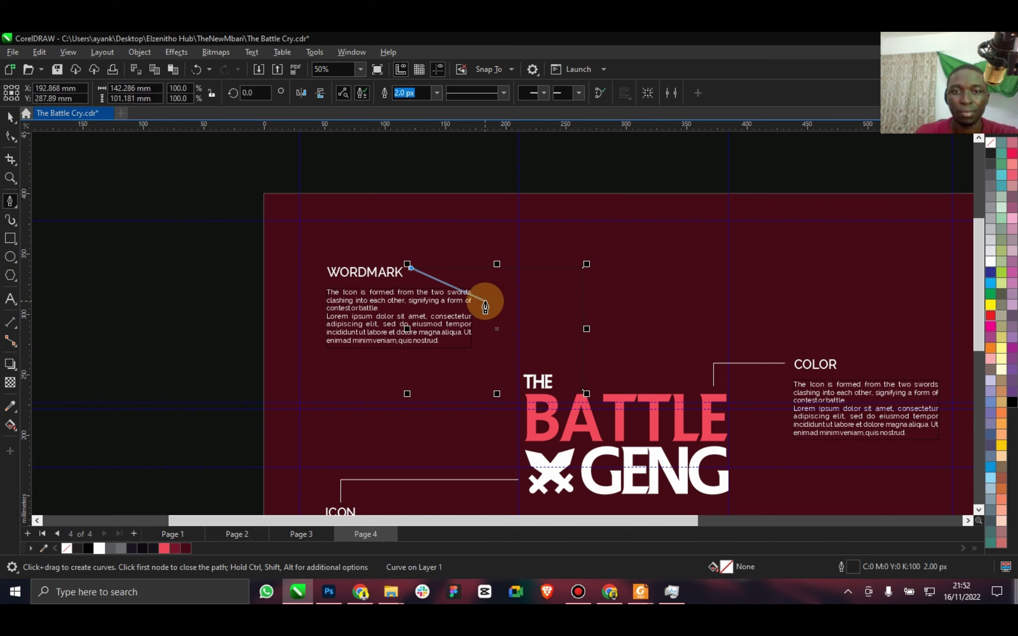
left_click(10, 115)
right_click(99, 548)
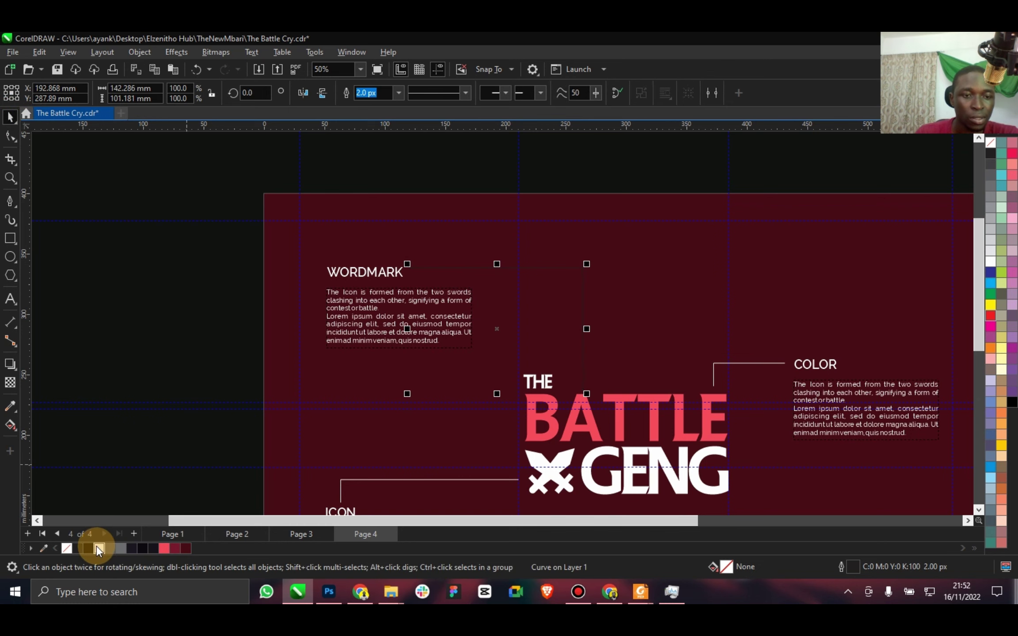
Fit page 4 in the view and check the three-label layout in a full-screen preview.
left_click(361, 71)
left_click(340, 135)
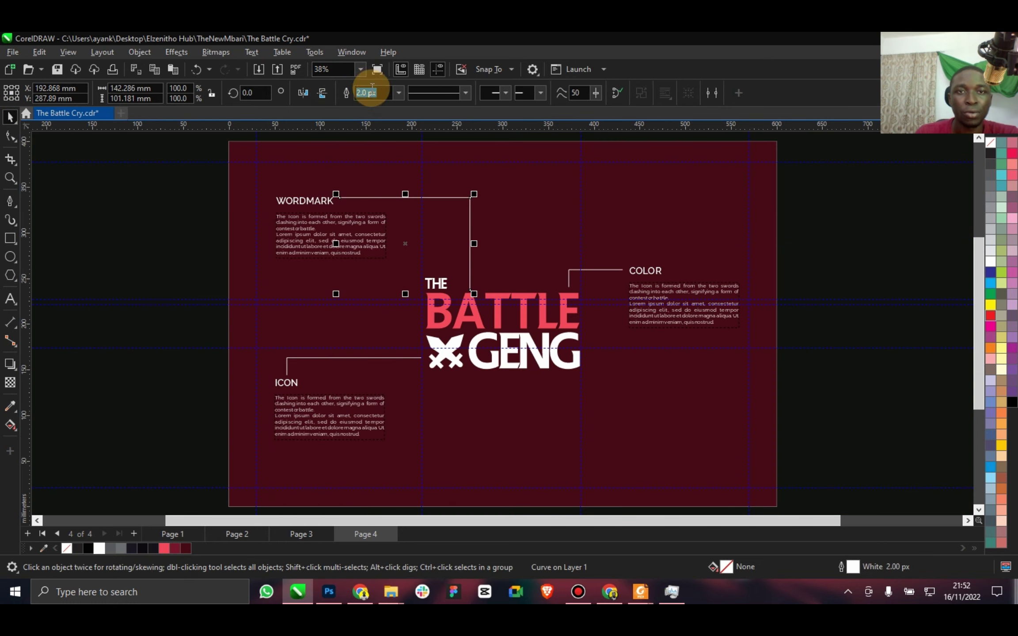
key("F9")
left_click(415, 304)
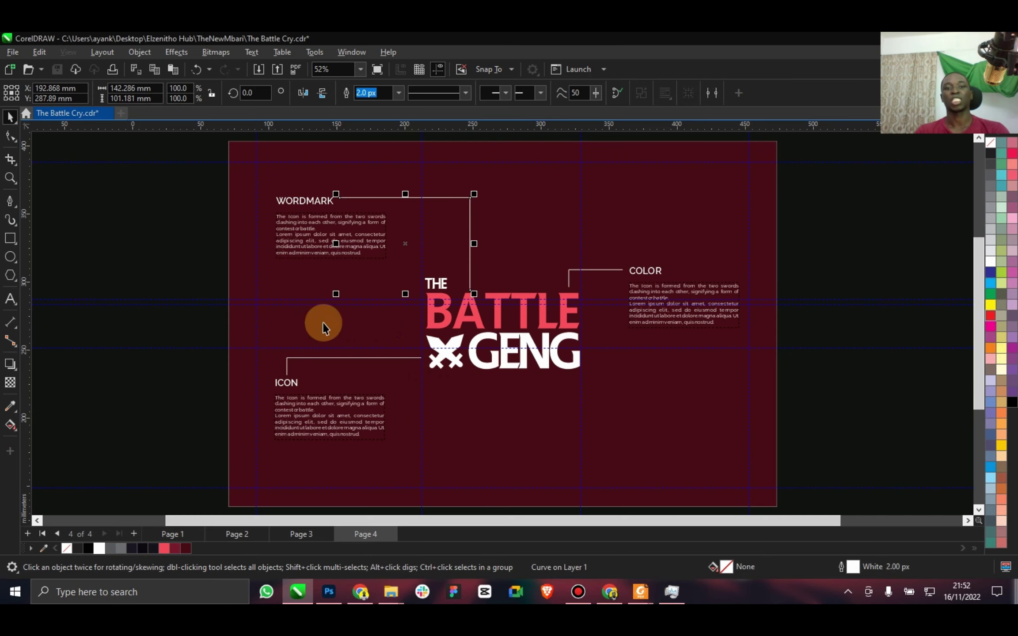
Try moving the logo, labels, descriptions and leader lines together slightly down the page, and undo the move.
left_click_drag(170, 181, 813, 489)
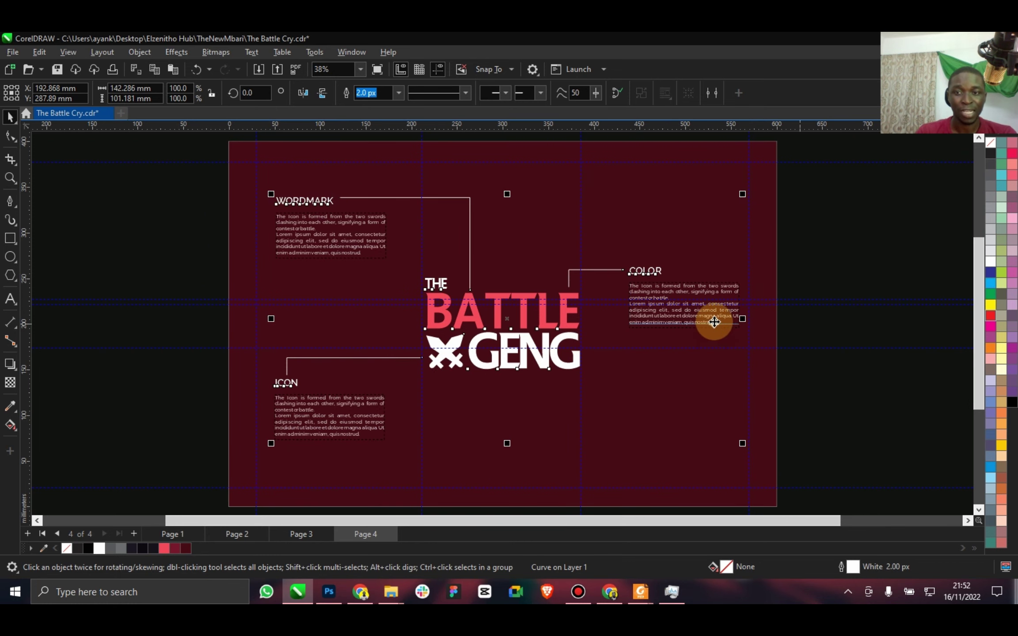
left_click_drag(714, 322, 714, 336)
key("ctrl+z")
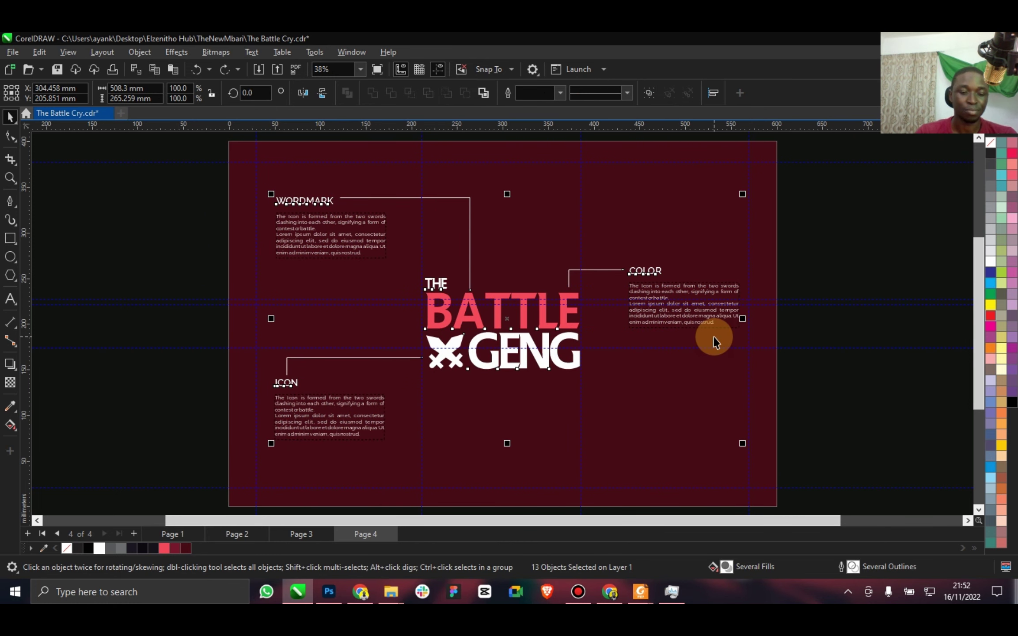
Save the document and preview the whole page full screen.
key("ctrl+s")
left_click(361, 69)
left_click(348, 79)
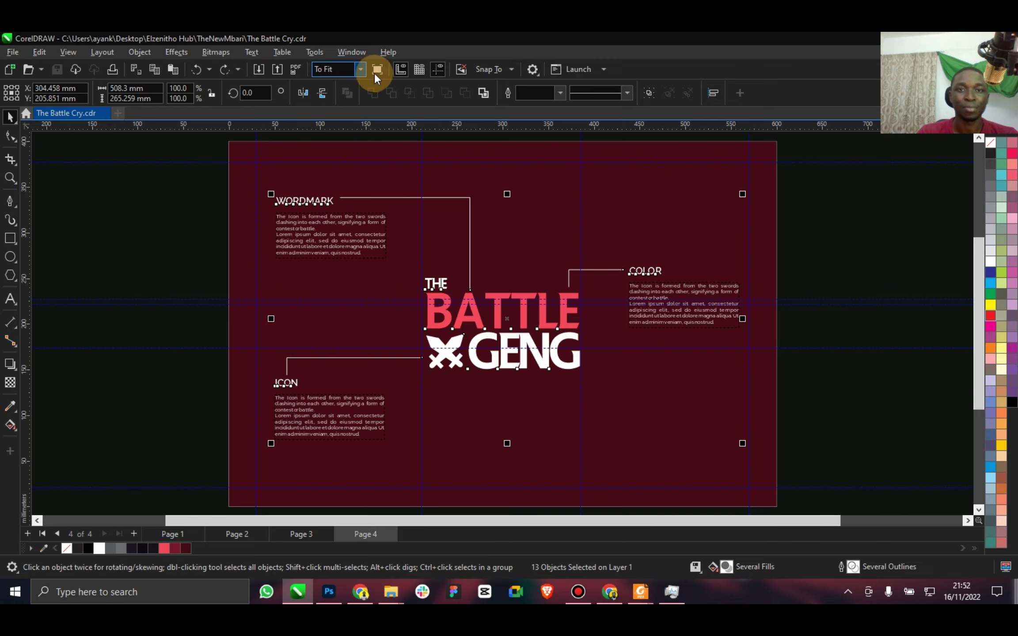
left_click(375, 73)
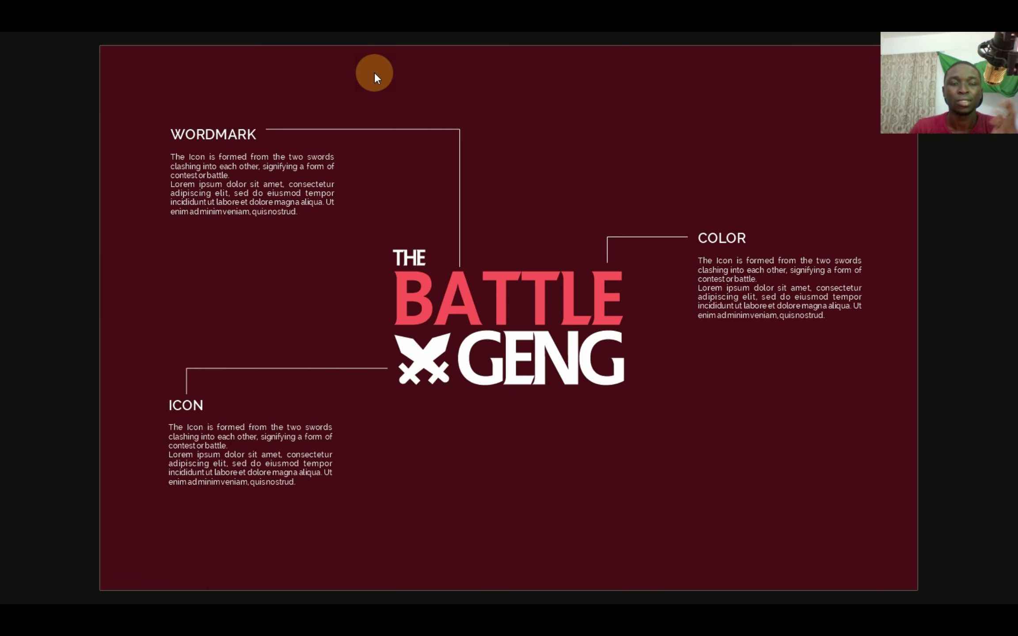
left_click(383, 137)
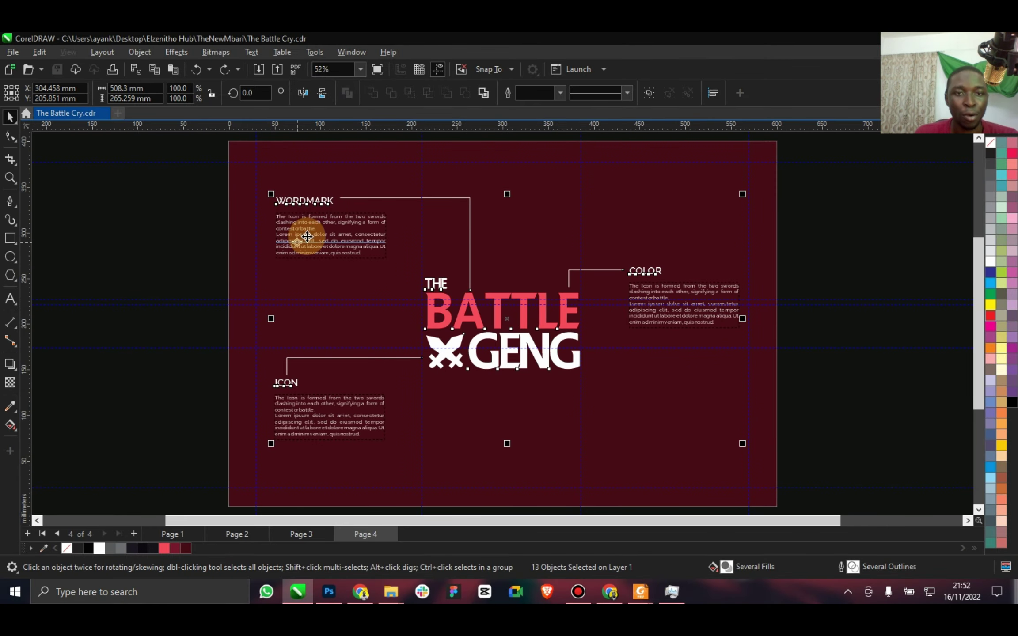
Delete the opening sentence about the icon and its empty line from the WORDMARK description, keeping the Lorem ipsum text.
key("F8")
scroll(306, 223, "up", 1)
left_click(320, 229)
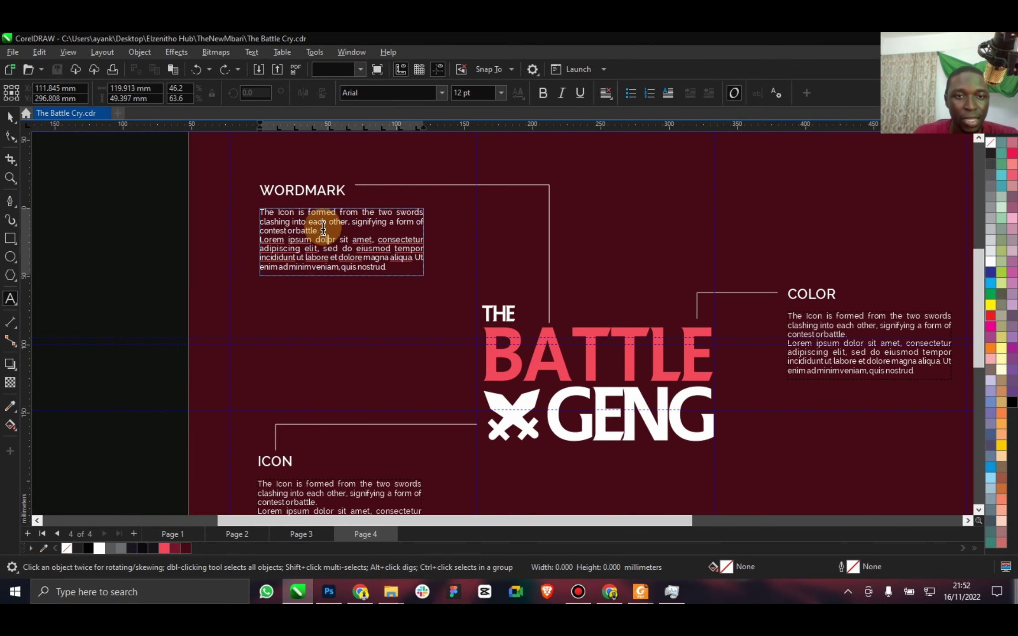
left_click_drag(320, 229, 257, 207)
key("Delete")
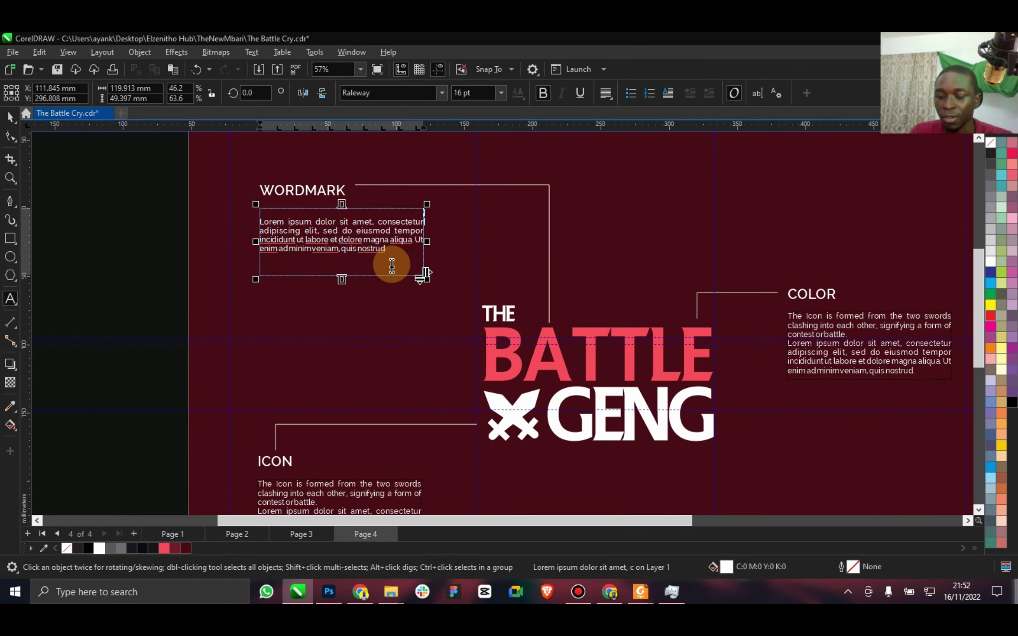
key("Delete")
Delete the opening sentence about the icon and its empty line from the COLOR description, keeping the Lorem ipsum text.
scroll(755, 311, "right", 5)
left_click(674, 311)
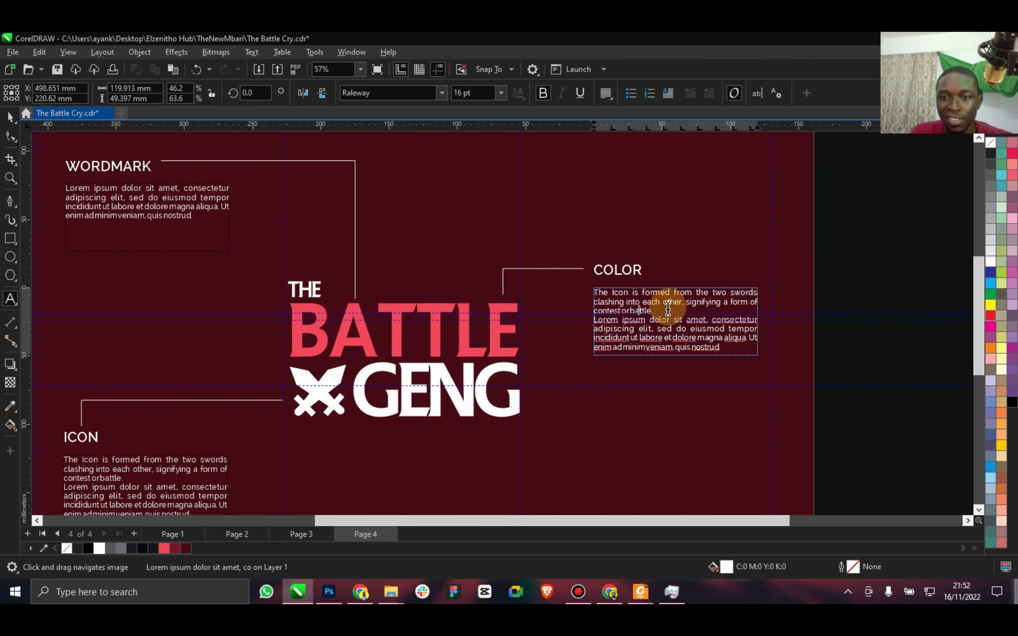
left_click_drag(673, 312, 581, 283)
key("Delete")
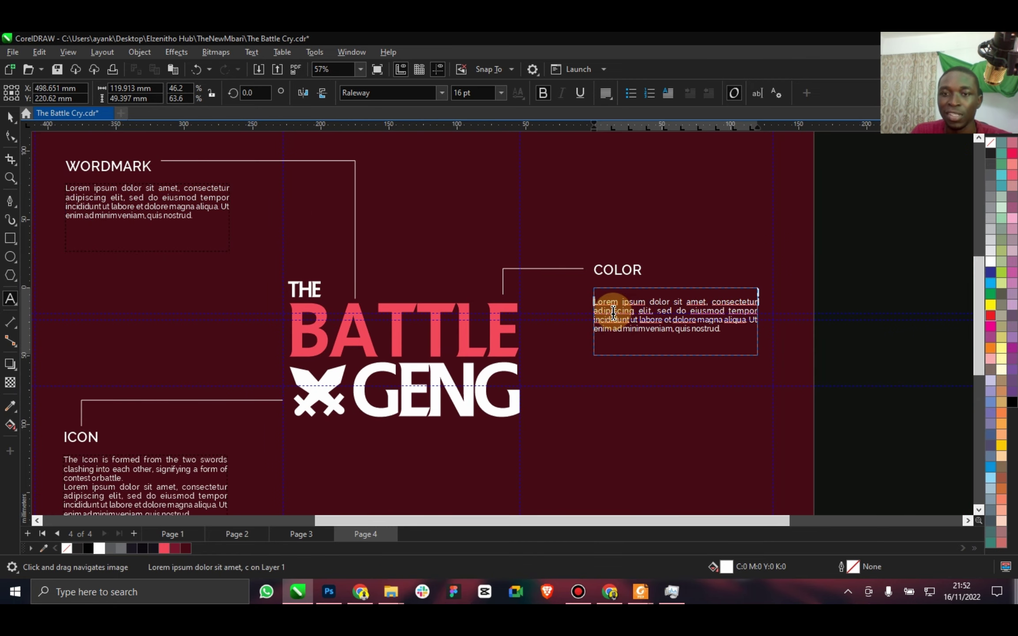
key("Delete")
left_click(504, 283)
Shorten the WORDMARK description frame to about 37 mm high and the COLOR one to about 38 mm, and save the document.
left_click(10, 116)
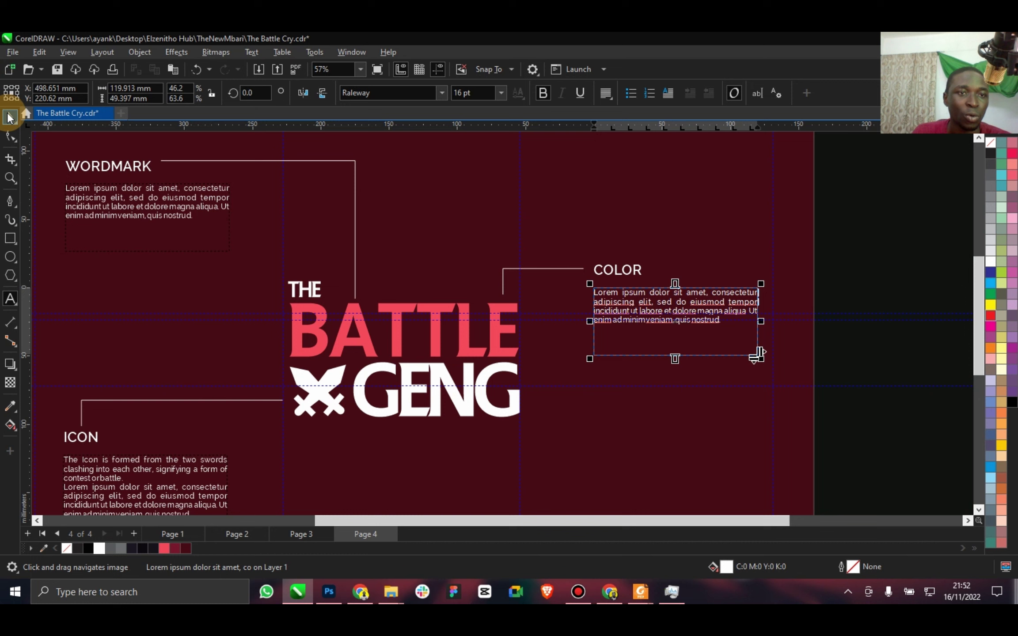
left_click(216, 241)
left_click_drag(171, 241, 171, 234)
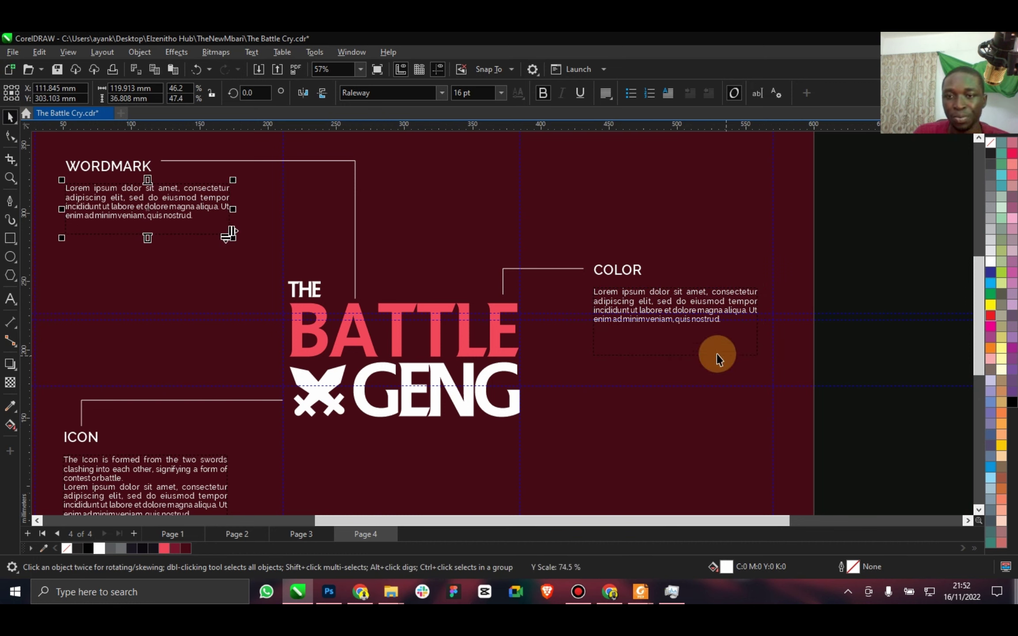
left_click(678, 362)
left_click_drag(675, 360, 702, 344)
left_click(364, 73)
left_click(349, 80)
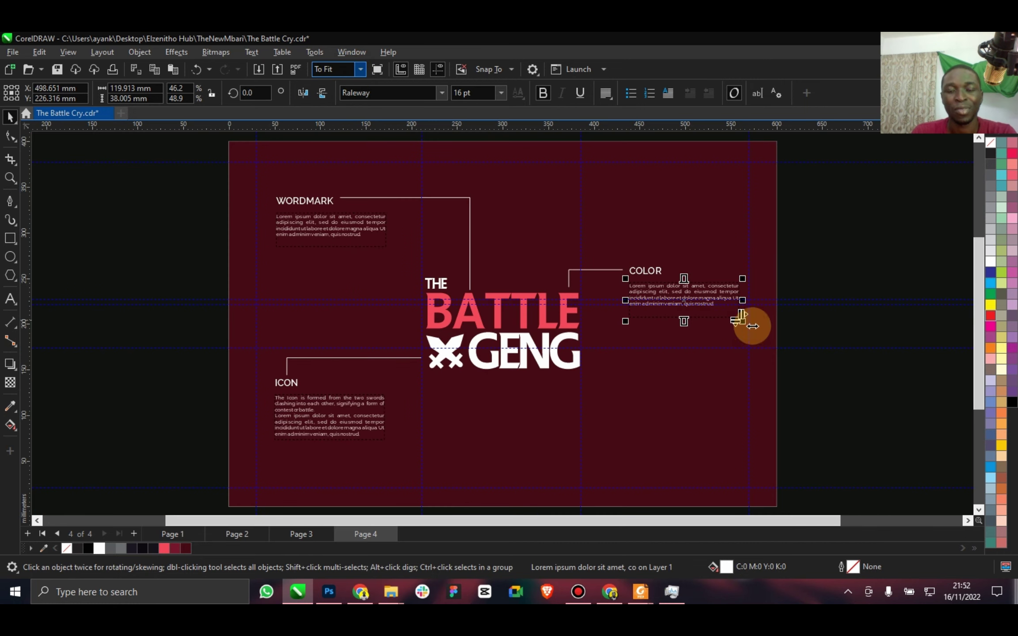
left_click(825, 300)
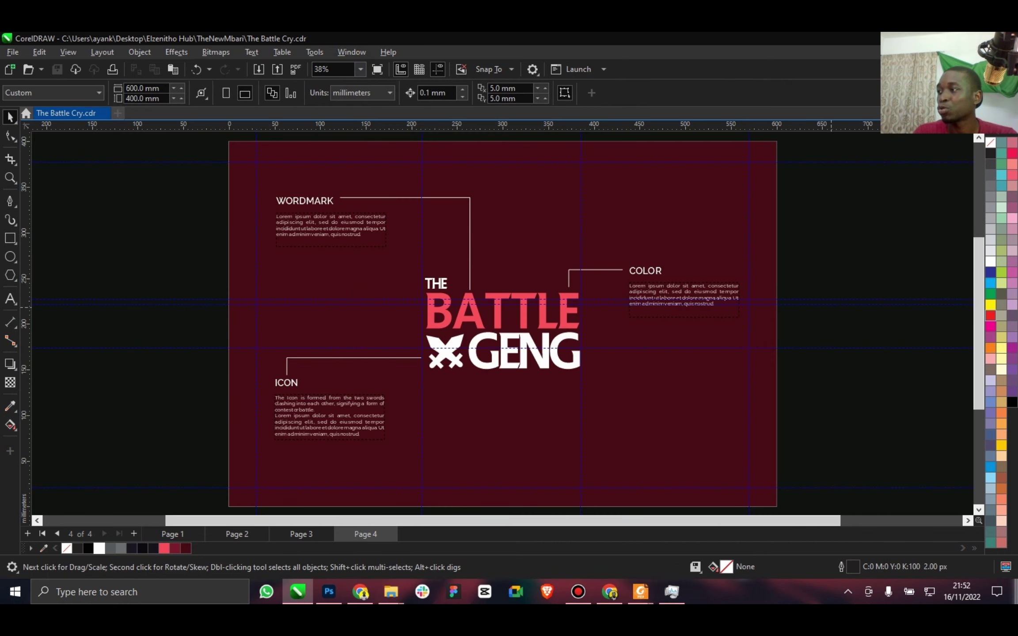
key("alt+Tab")
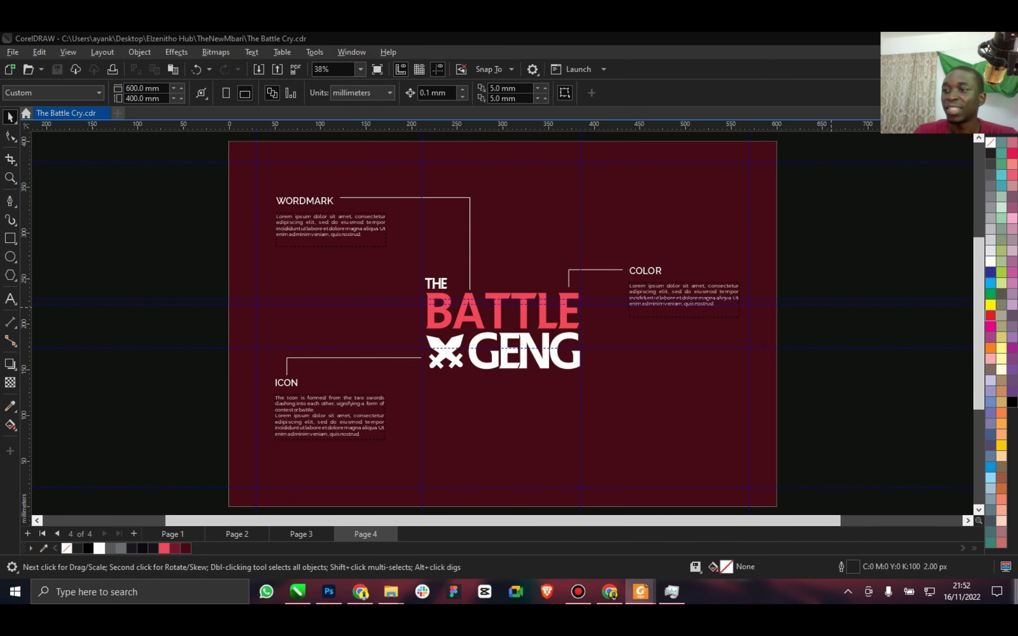
Add page 5 and create a page-sized 600 × 400 mm rectangle on it without an outline.
left_click_drag(1009, 319, 568, 326)
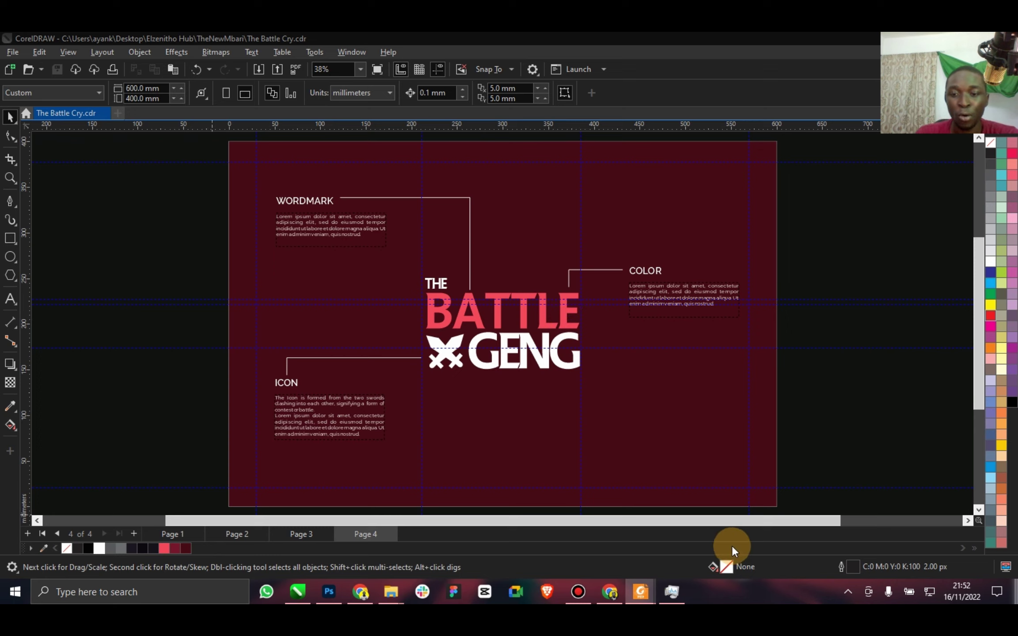
left_click(130, 534)
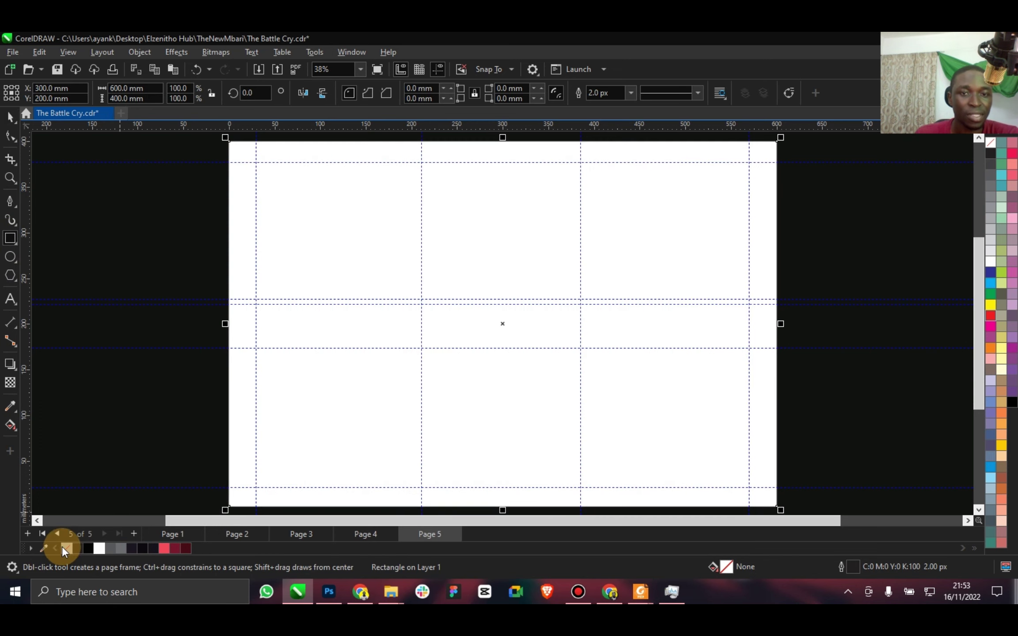
left_click(9, 118)
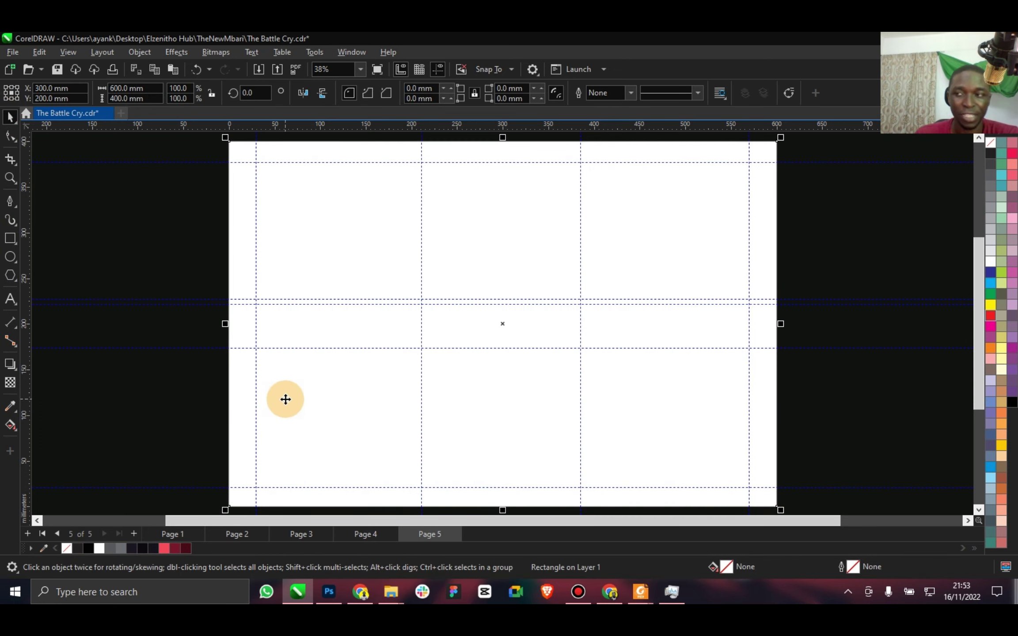
left_click(362, 534)
left_click(301, 533)
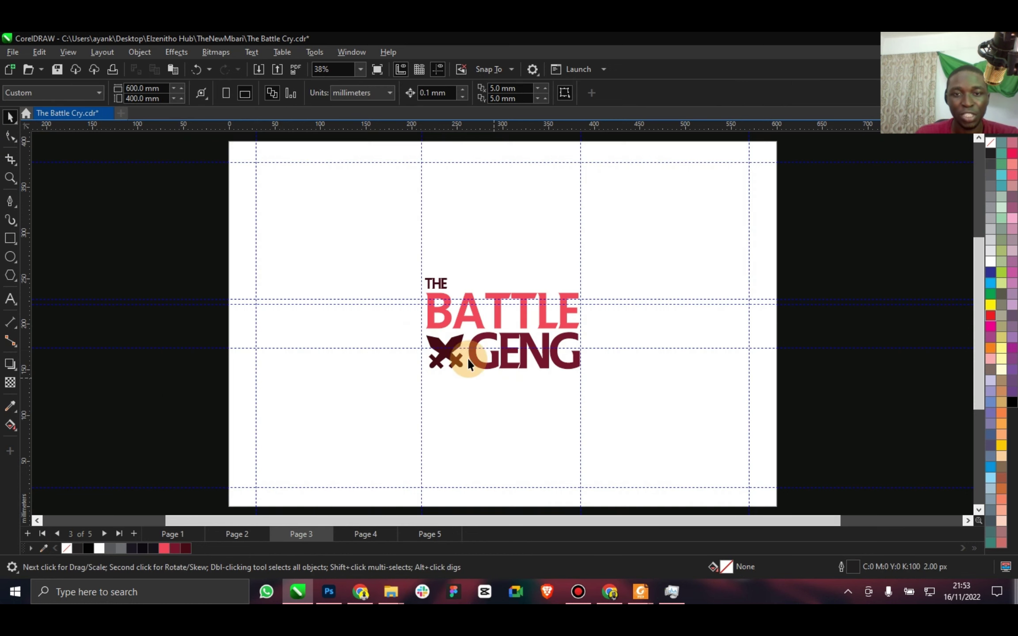
left_click(504, 349)
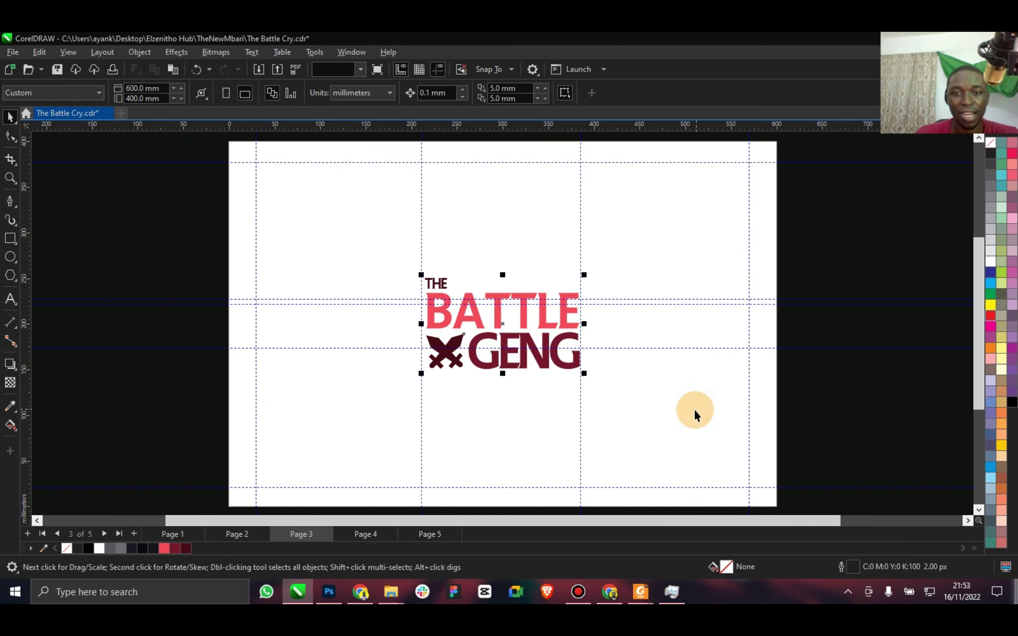
left_click(377, 533)
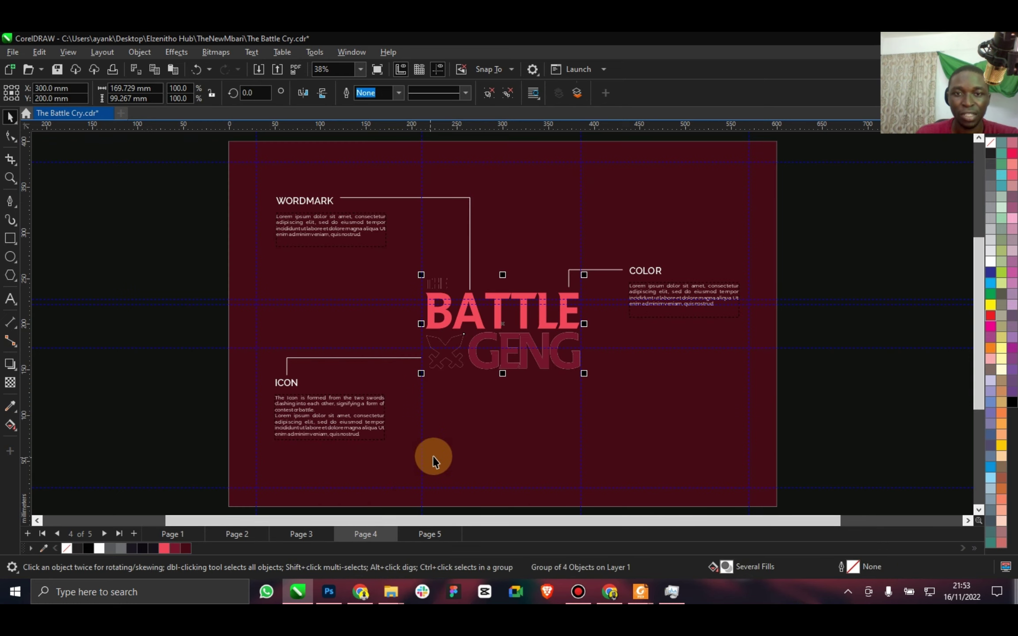
left_click(430, 534)
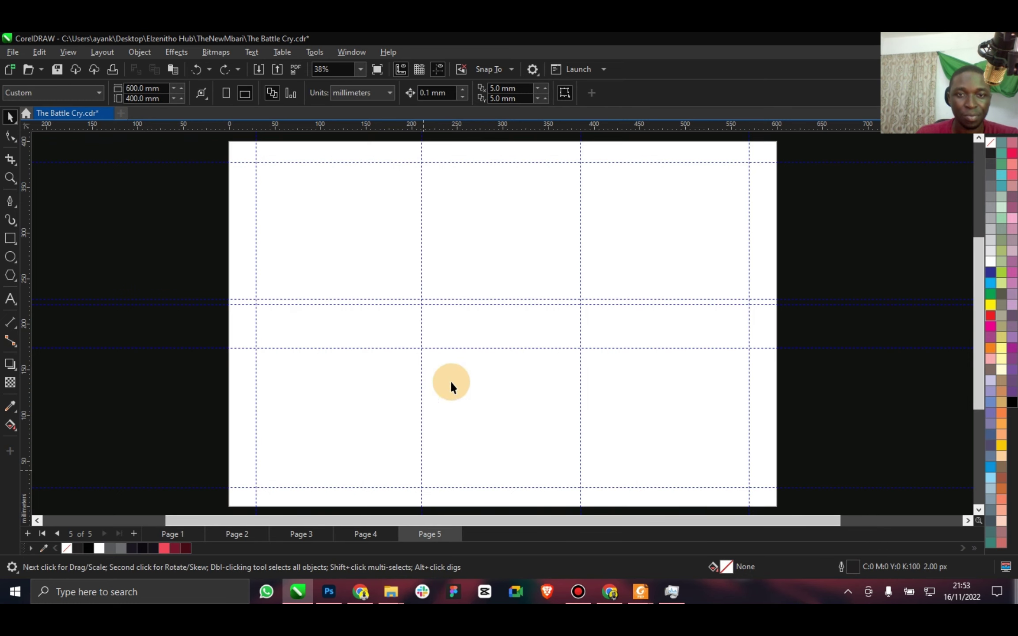
Draw a rectangle about 298 × 226 mm from the upper-left corner of page 5.
left_click(9, 239)
left_click_drag(227, 141, 501, 348)
left_click(11, 116)
Place a vertical guideline through the centre of the page-sized rectangle, at 300 mm.
left_click(566, 270)
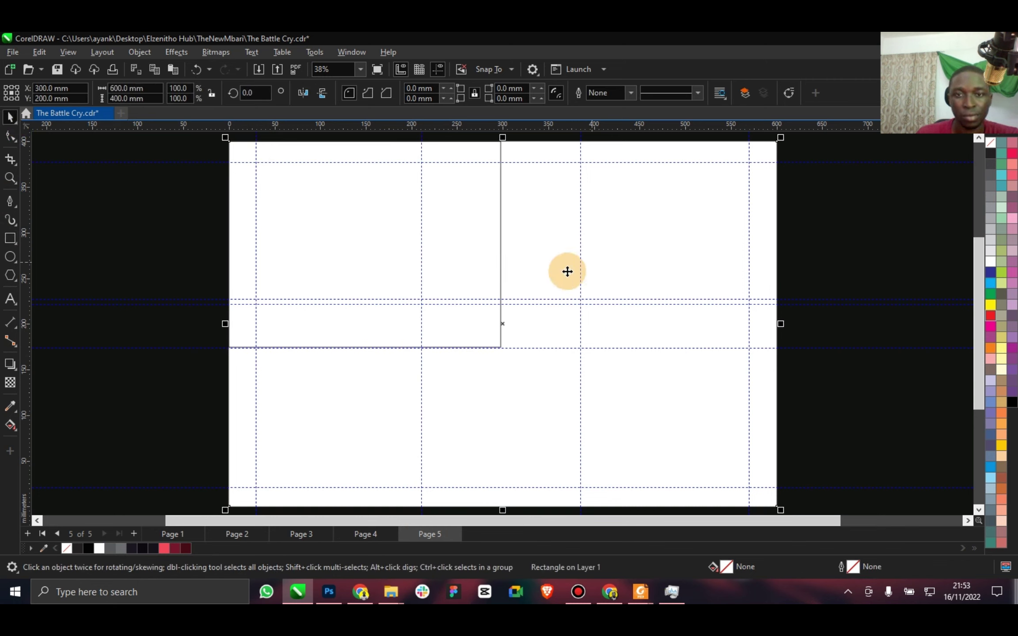
left_click_drag(27, 293, 503, 326)
left_click(535, 260)
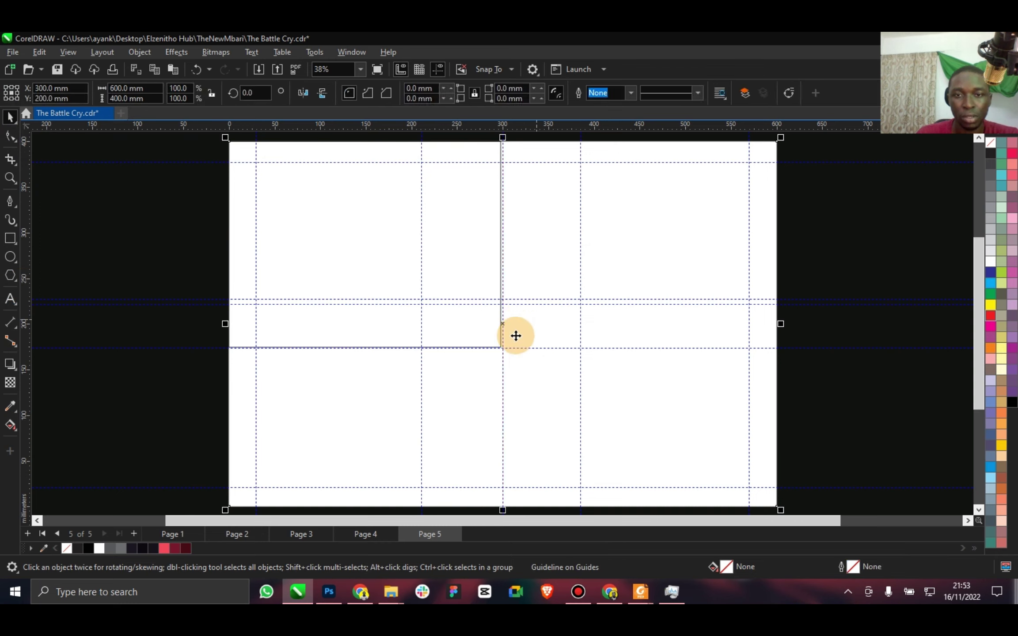
Delete the two closely spaced horizontal guidelines above the page centre and the two old vertical guidelines on either side of the central one.
left_click(541, 299)
key("Delete")
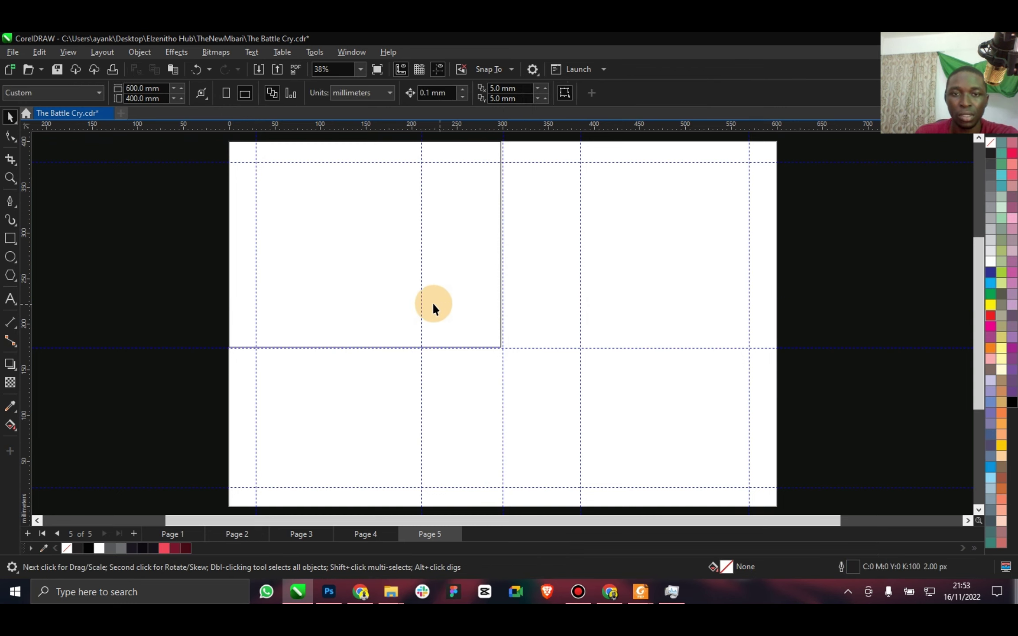
left_click(420, 302)
key("Delete")
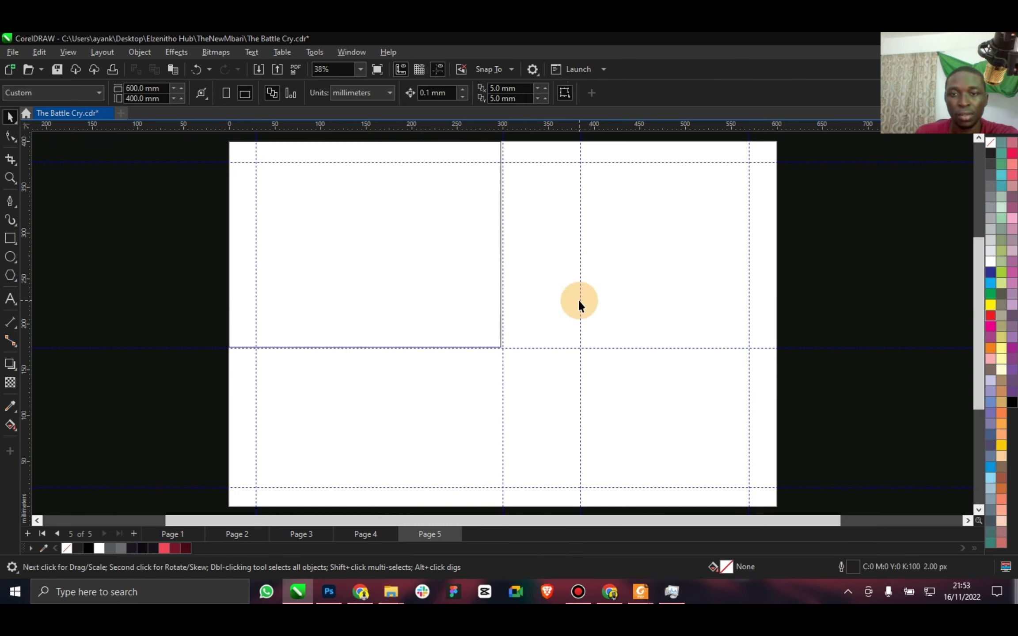
left_click(580, 301)
key("Delete")
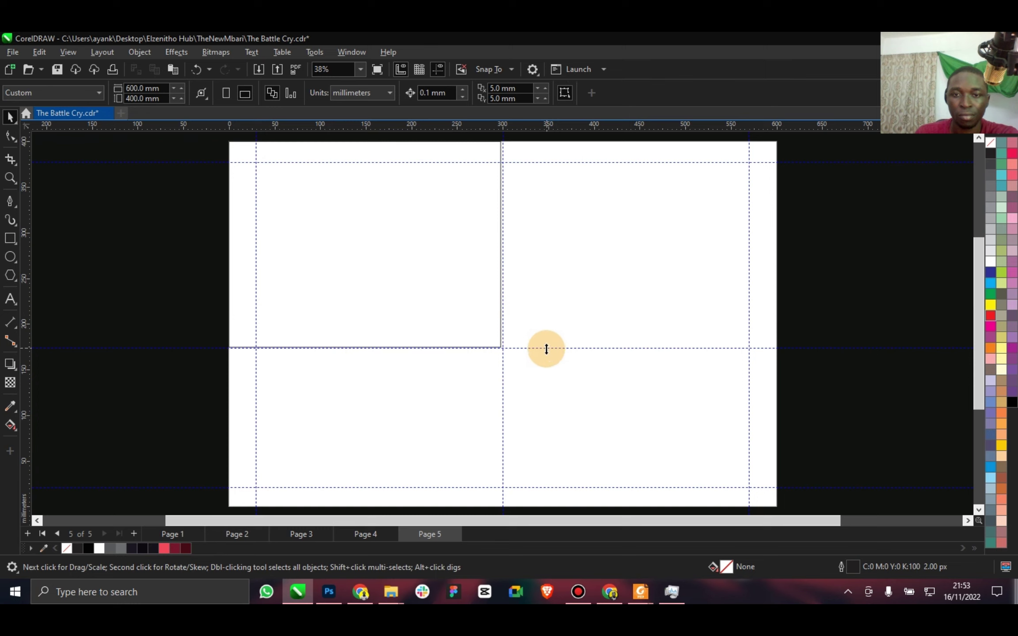
Delete the remaining horizontal guideline just below the page centre and place a new one exactly through the centre, at 200 mm.
left_click(504, 369)
left_click(504, 371)
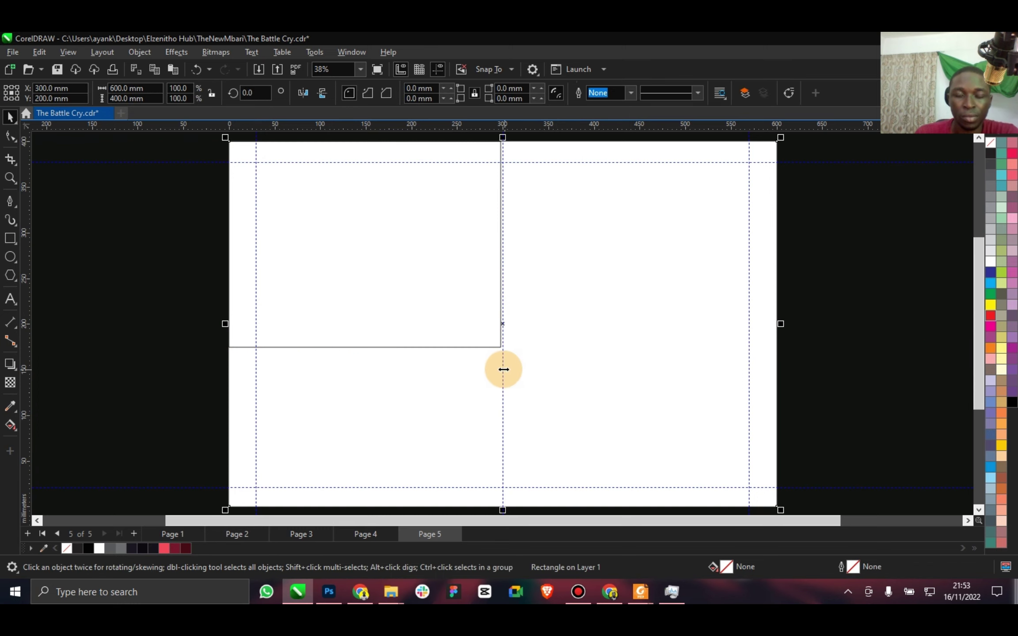
left_click_drag(520, 127, 502, 327)
Resize the upper-left rectangle to 300 mm wide, ending at the central vertical guideline, and about 265 mm high.
left_click(378, 353)
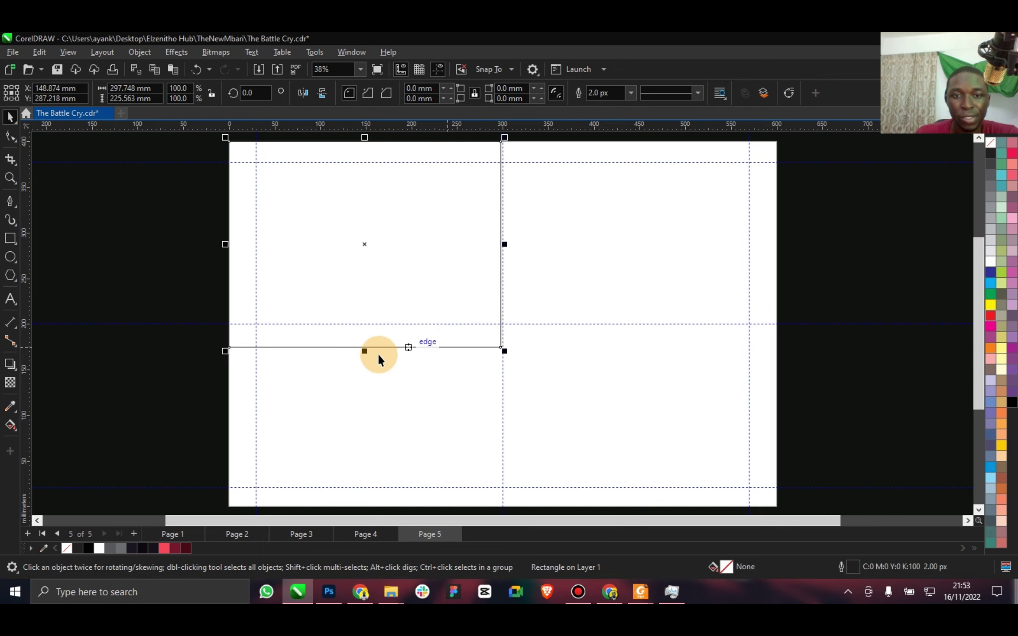
left_click_drag(363, 353, 397, 382)
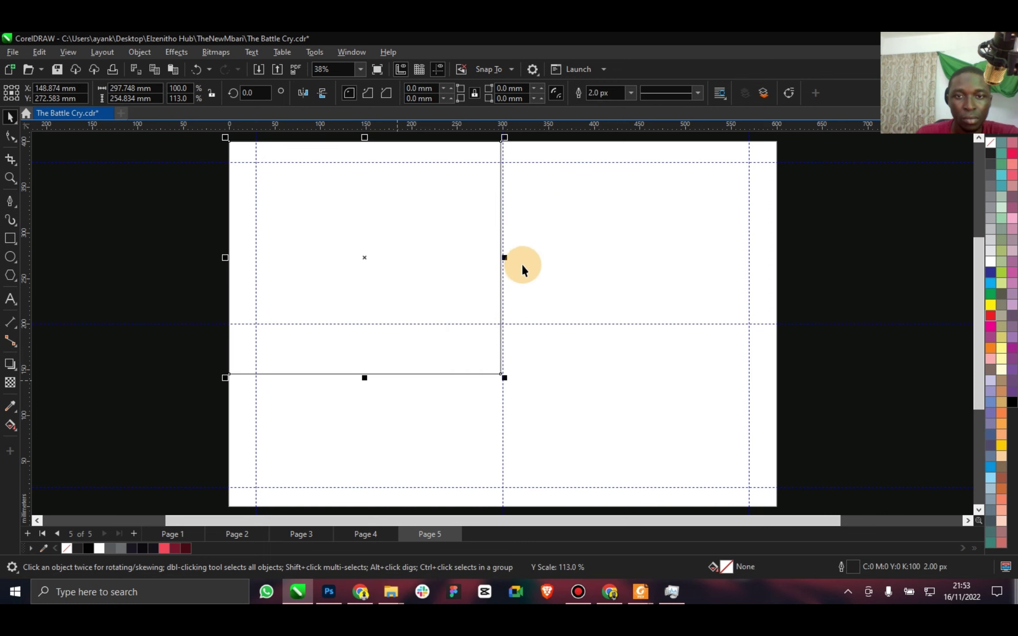
left_click_drag(505, 259, 502, 323)
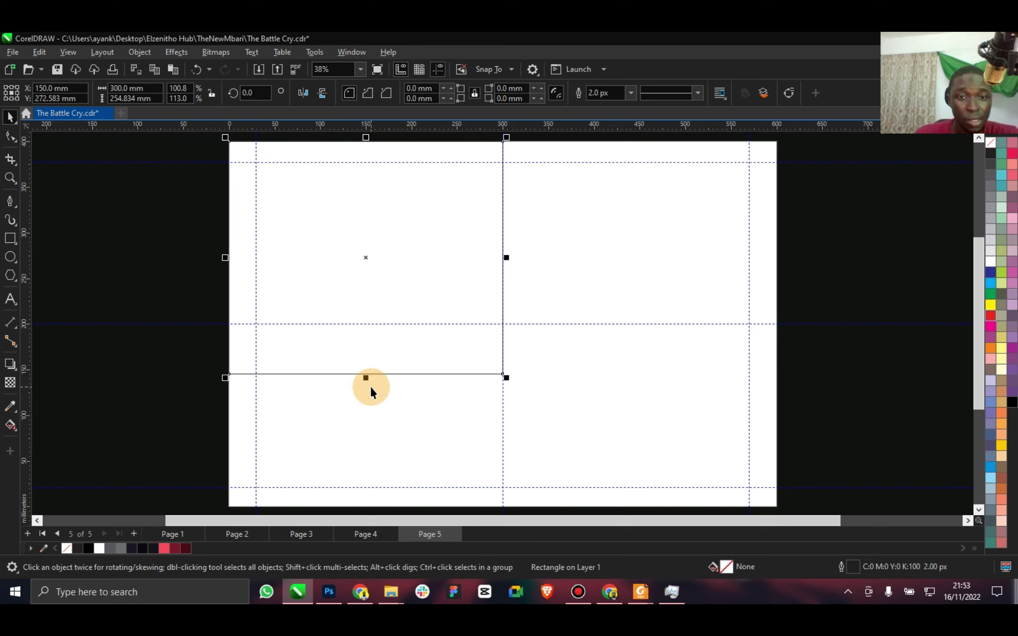
left_click_drag(368, 381, 369, 386)
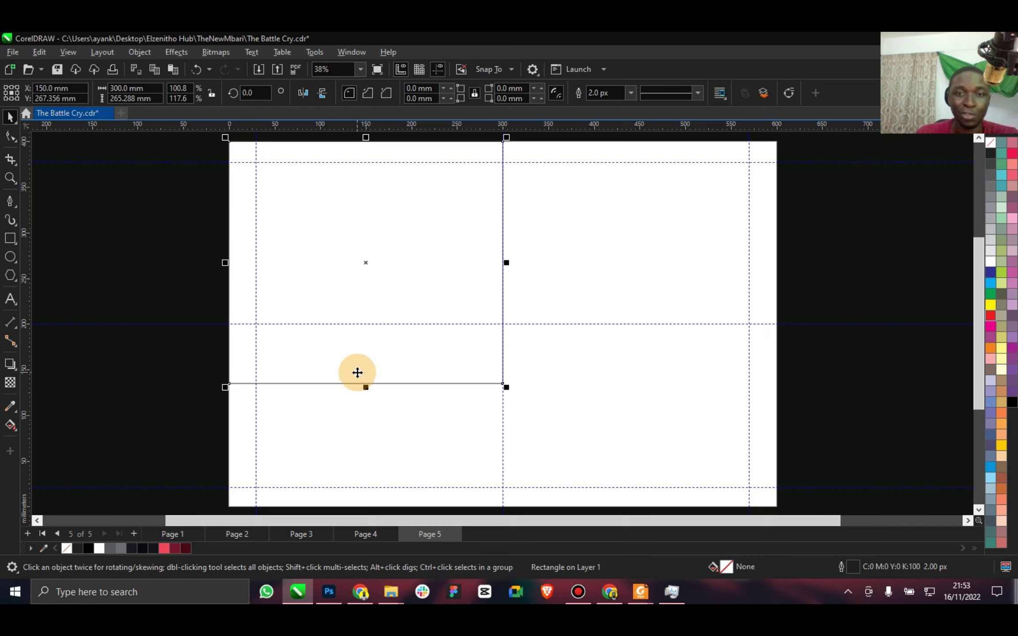
Create a copy of the rectangle about 135 mm high in the lower-left area, and fill the upper one white without an outline.
left_click_drag(365, 138, 410, 503)
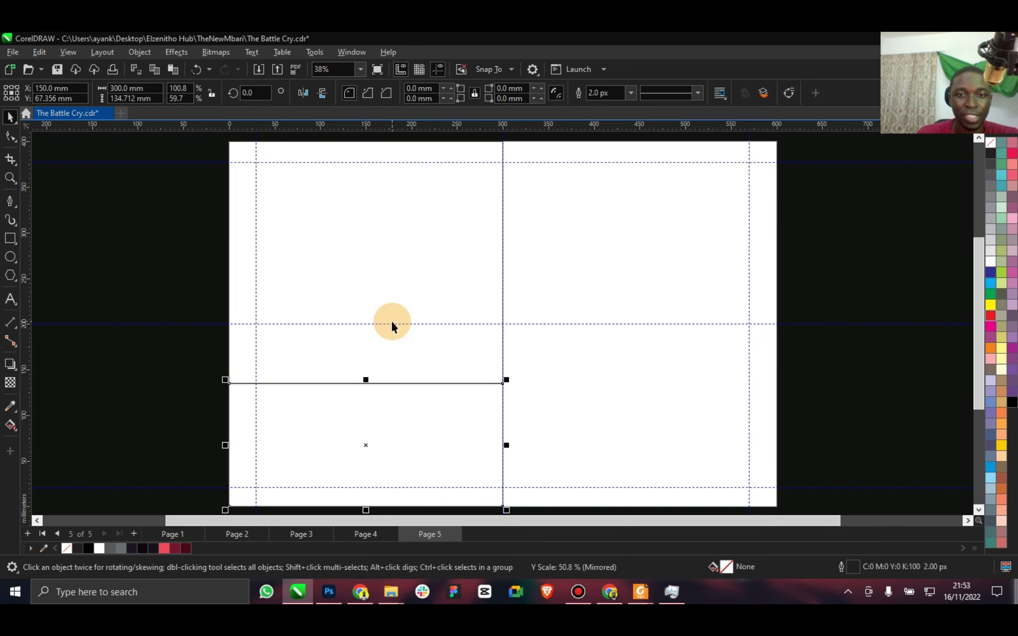
key("ctrl+z")
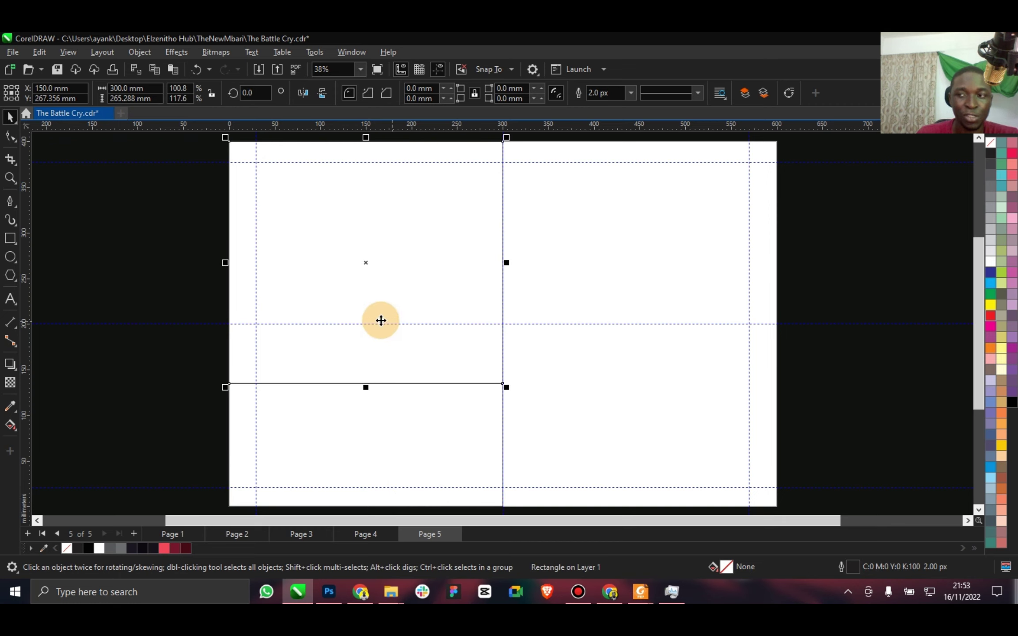
left_click(99, 548)
right_click(67, 548)
key("ctrl+z")
key("ctrl+z")
key("ctrl+z")
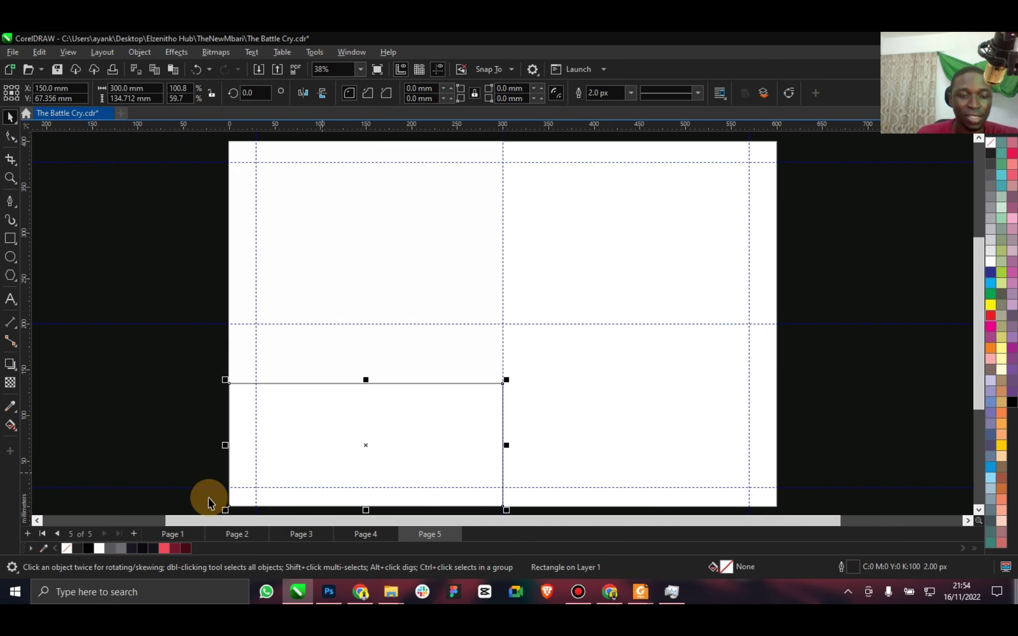
Fill the lower-left rectangle with dark maroon #450B15 and remove its outline.
left_click(187, 548)
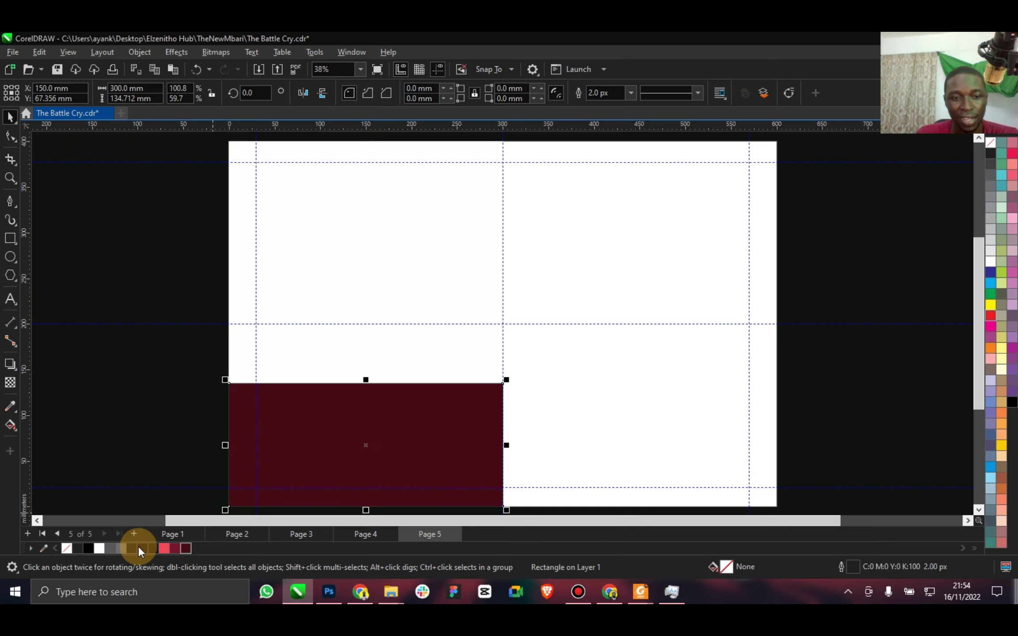
right_click(67, 548)
left_click(111, 447)
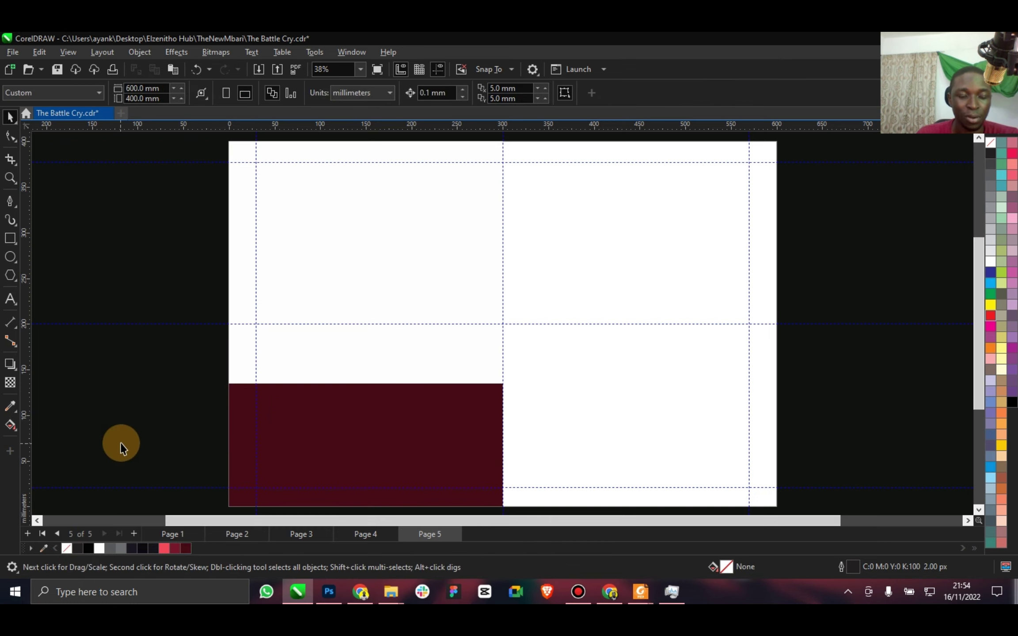
Mirror a copy of the white rectangle onto the page's upper-right area, fill it with coral red #F24759 and save the document.
left_click(422, 242)
left_click(358, 257)
left_click(365, 265)
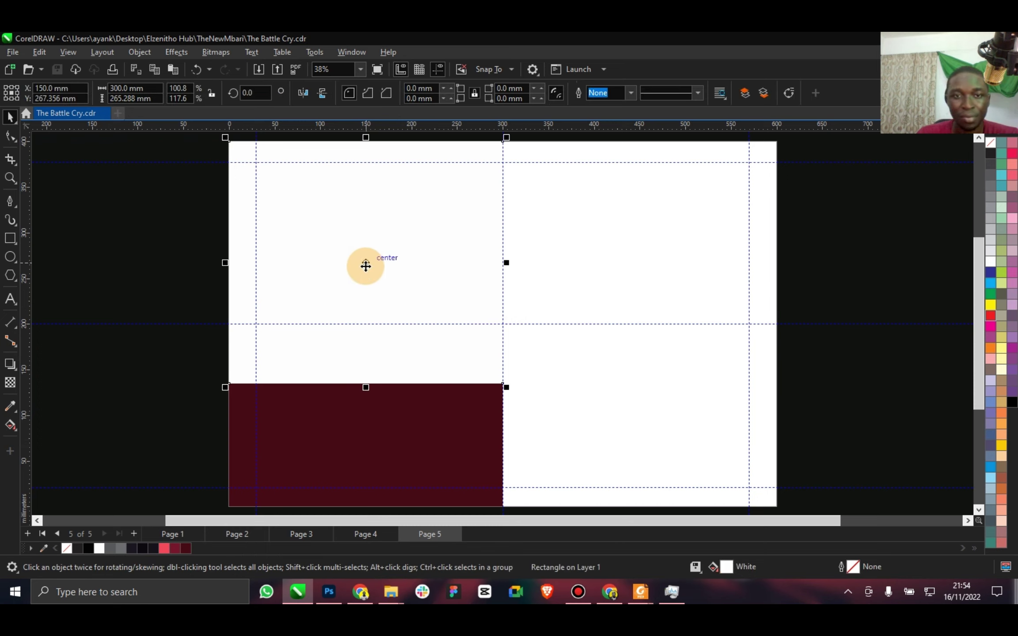
left_click_drag(365, 266, 375, 264)
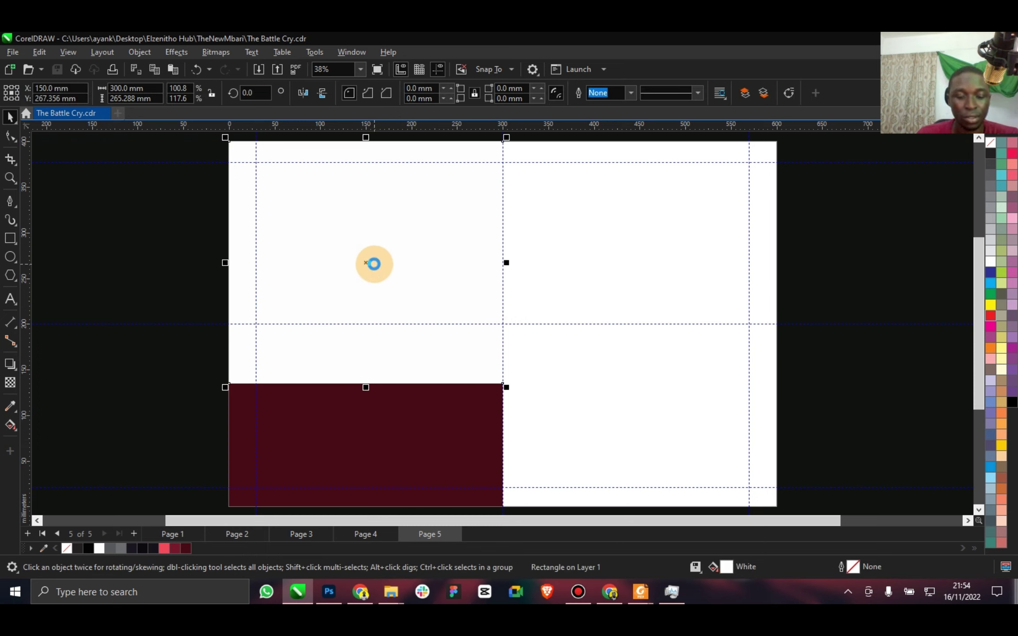
left_click_drag(225, 262, 777, 262)
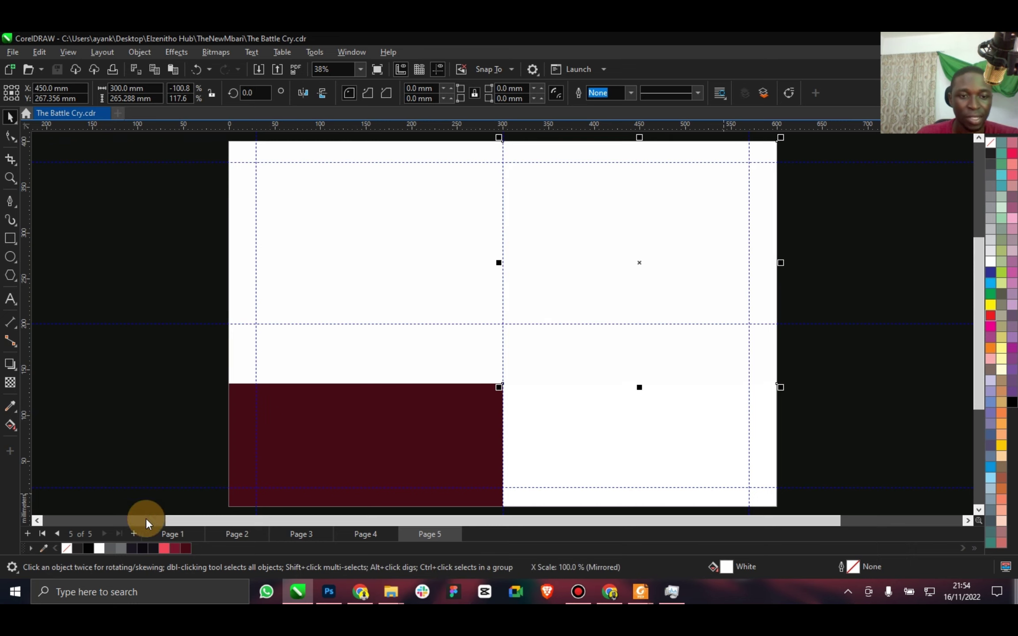
left_click(164, 548)
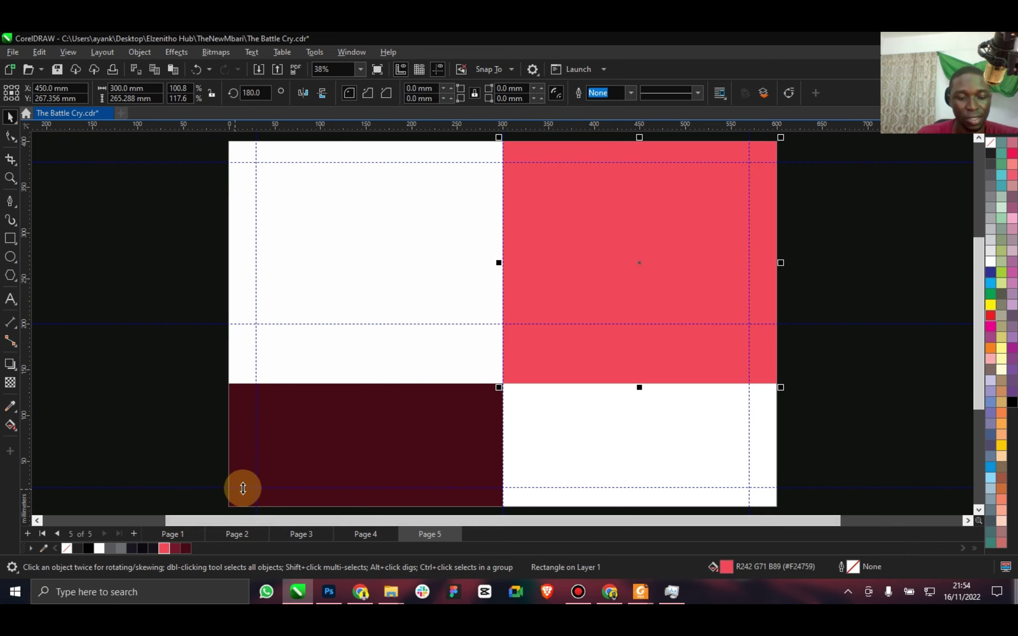
key("ctrl+s")
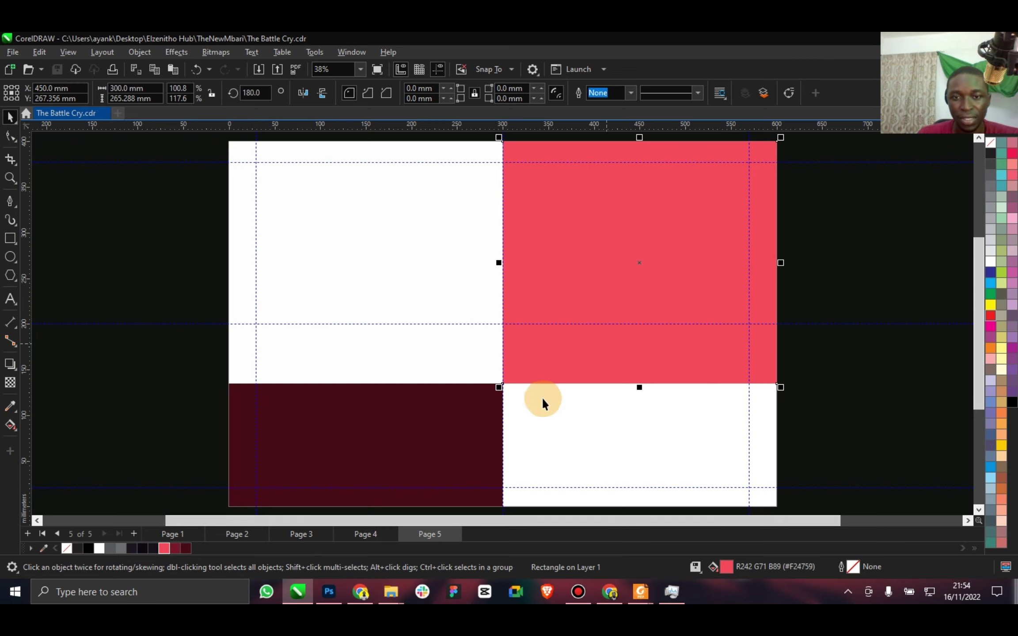
Mirror a copy of the dark maroon rectangle onto the lower-right area, fill it with the lighter burgundy brand colour and save the document.
left_click(461, 433)
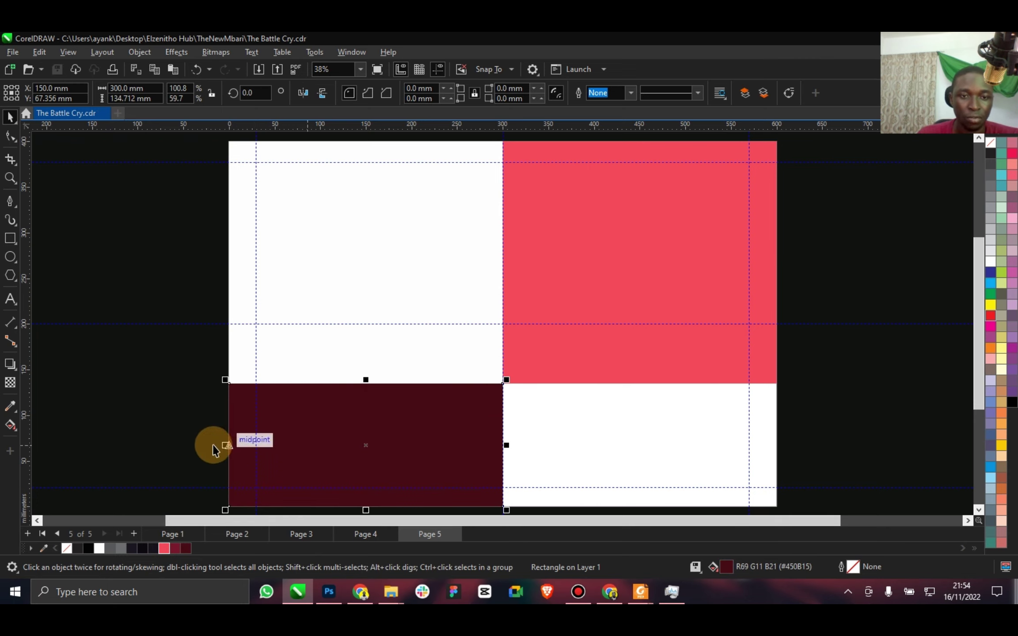
left_click_drag(224, 445, 768, 447)
left_click(178, 548)
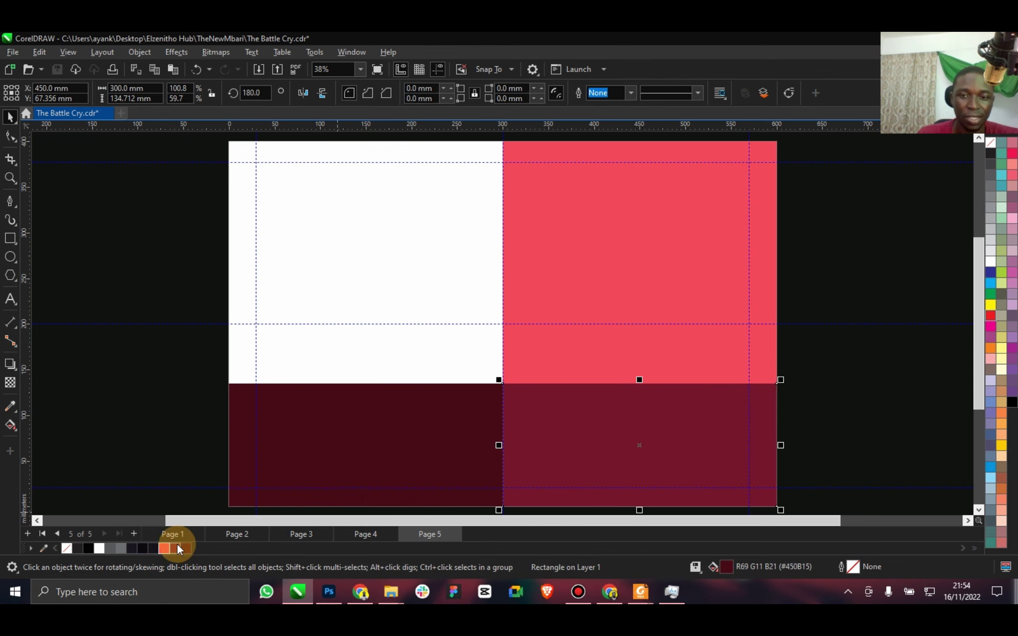
left_click(138, 264)
key("ctrl+s")
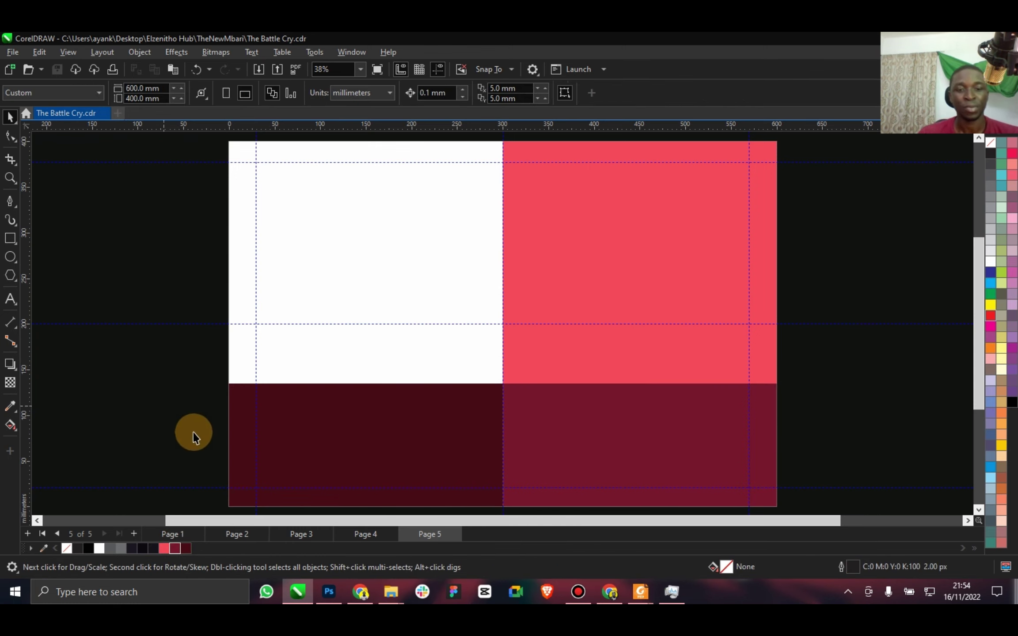
Copy the full-colour THE BATTLE GENG logo from page 3 onto page 5.
left_click(349, 536)
left_click(298, 533)
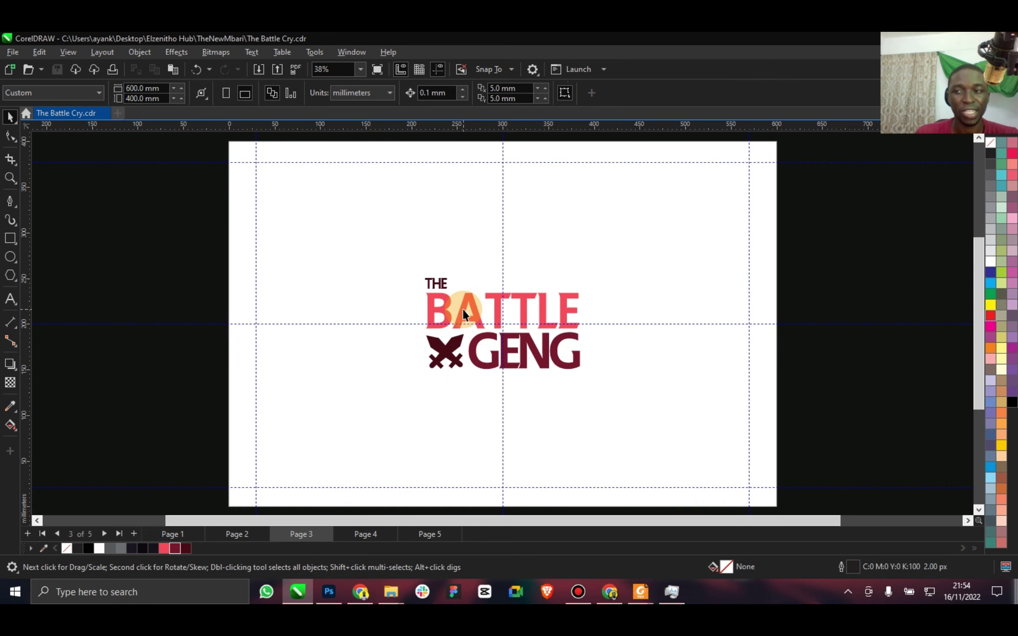
left_click(464, 313)
left_click_drag(464, 313, 413, 519)
left_click_drag(521, 340, 504, 320)
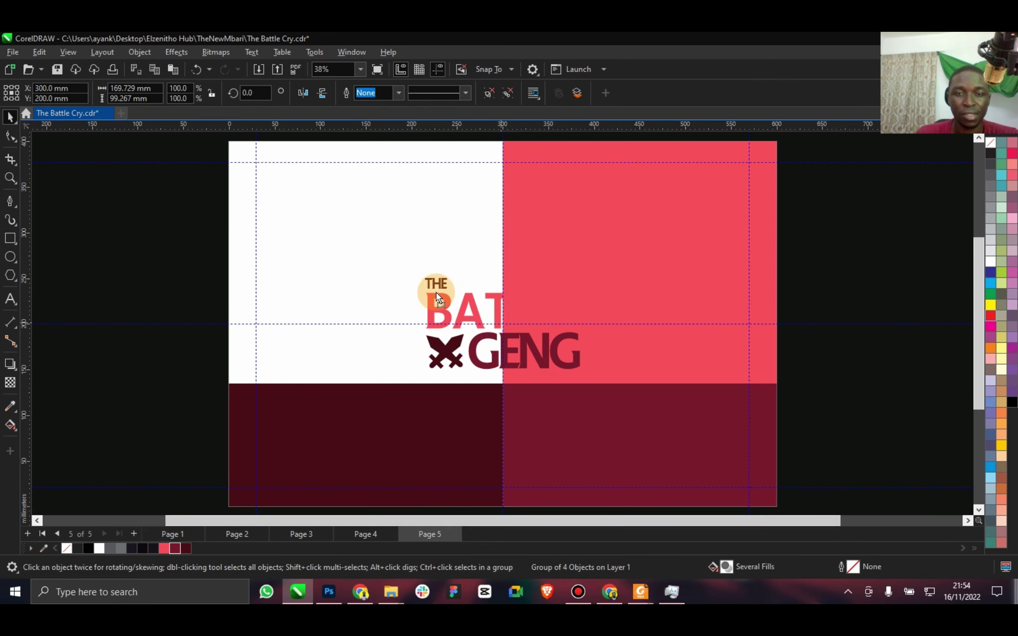
Move the logo to the middle of the white rectangle, scale it to about 110 mm wide and save the document.
left_click_drag(436, 292, 362, 265)
left_click(392, 211)
left_click(381, 279)
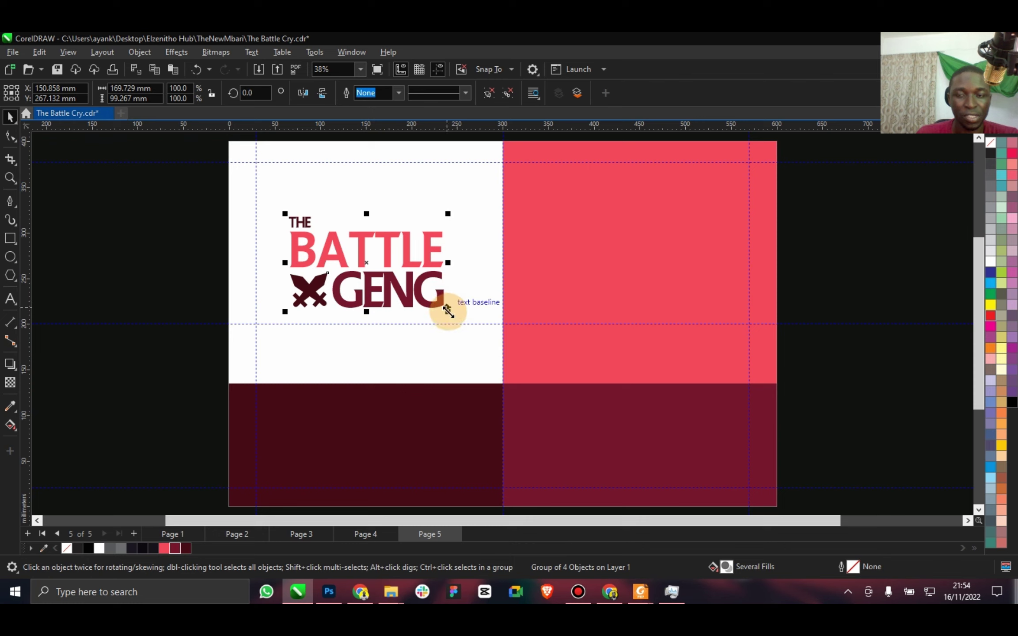
left_click_drag(447, 307, 421, 304)
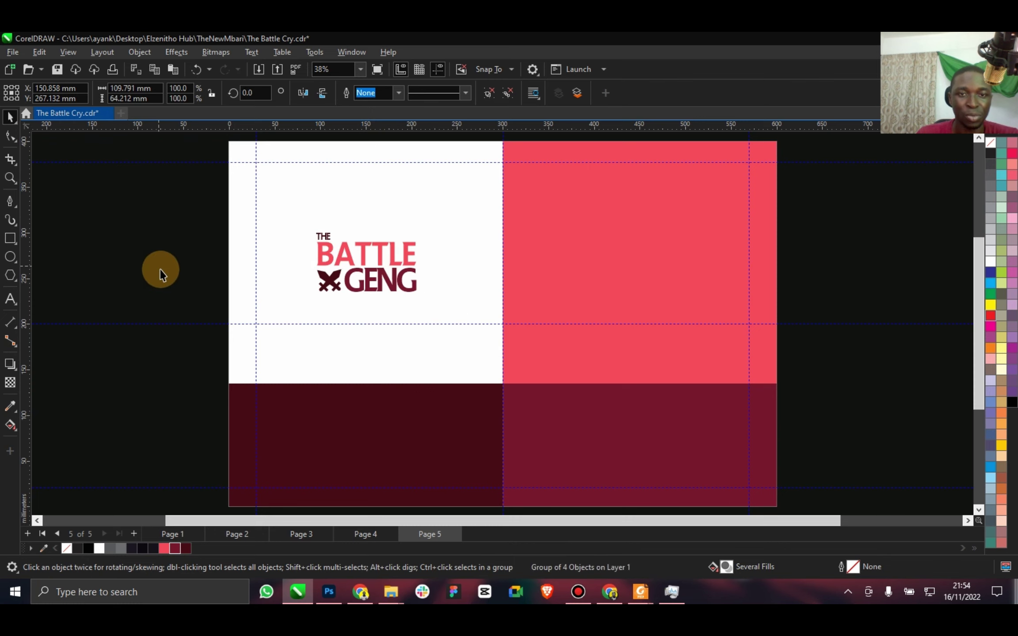
left_click(160, 269)
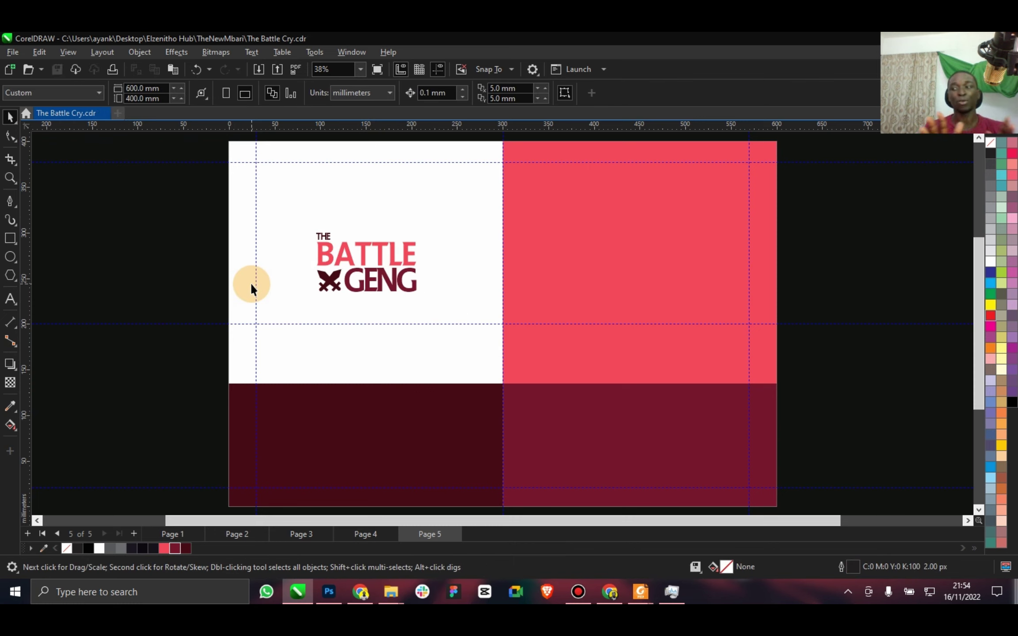
Copy the stacked THE BATTLE GENG logo straight down onto the dark maroon panel.
left_click(344, 272)
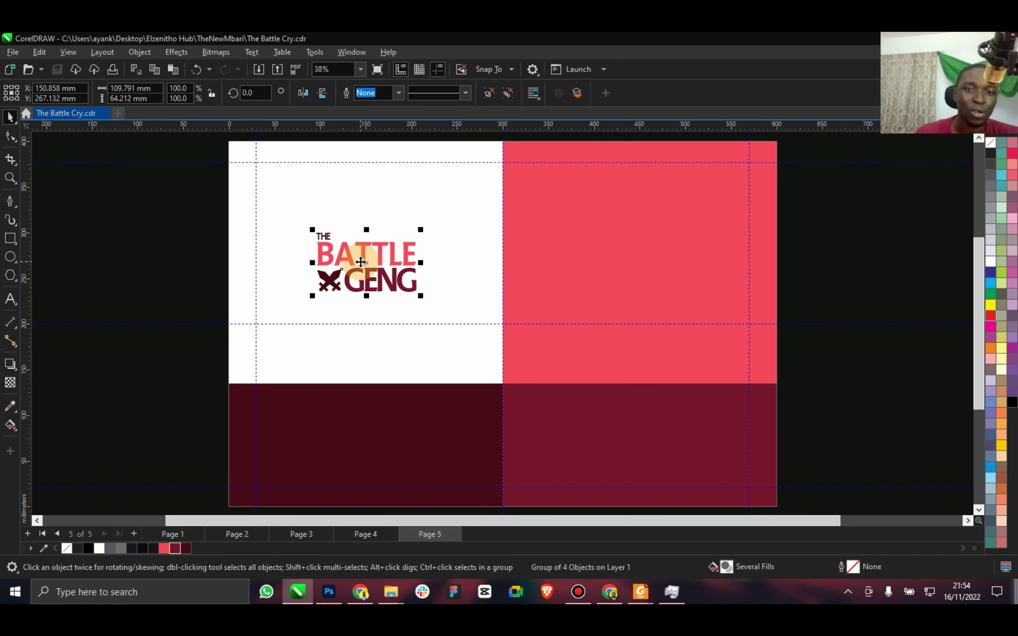
left_click_drag(360, 262, 361, 436)
left_click(420, 458)
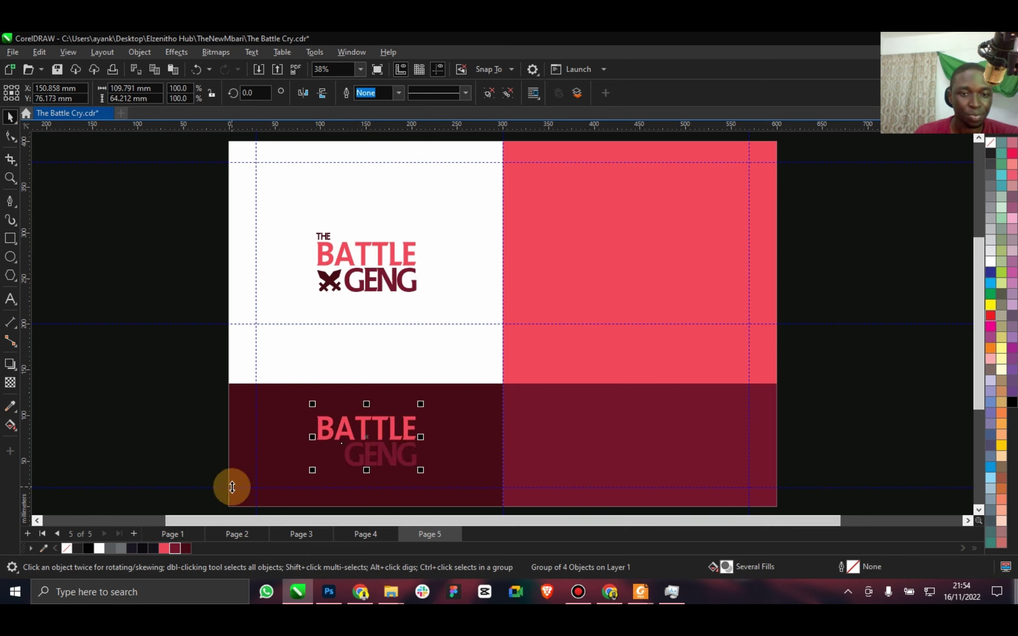
Ungroup the copied logo and fill the word THE and the crossed-swords icon with white.
left_click_drag(127, 370, 460, 431)
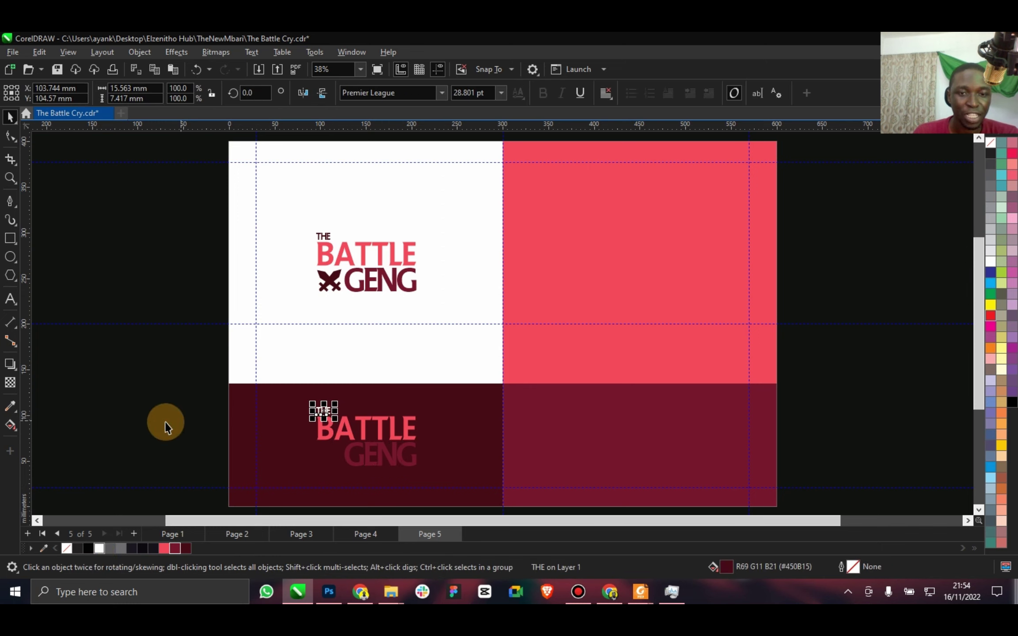
left_click_drag(164, 422, 460, 487)
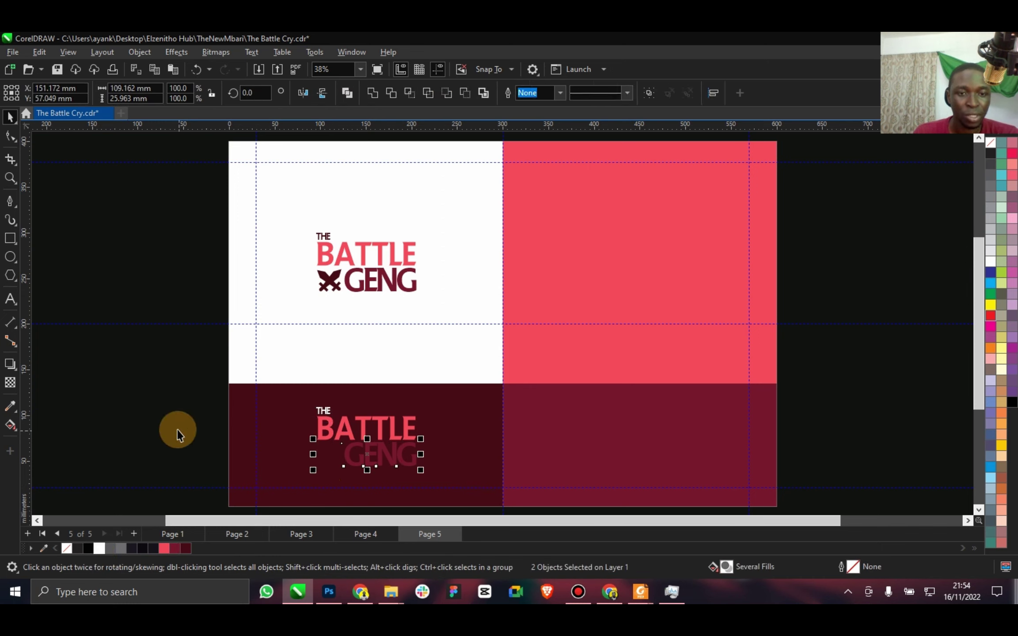
left_click_drag(153, 429, 341, 482)
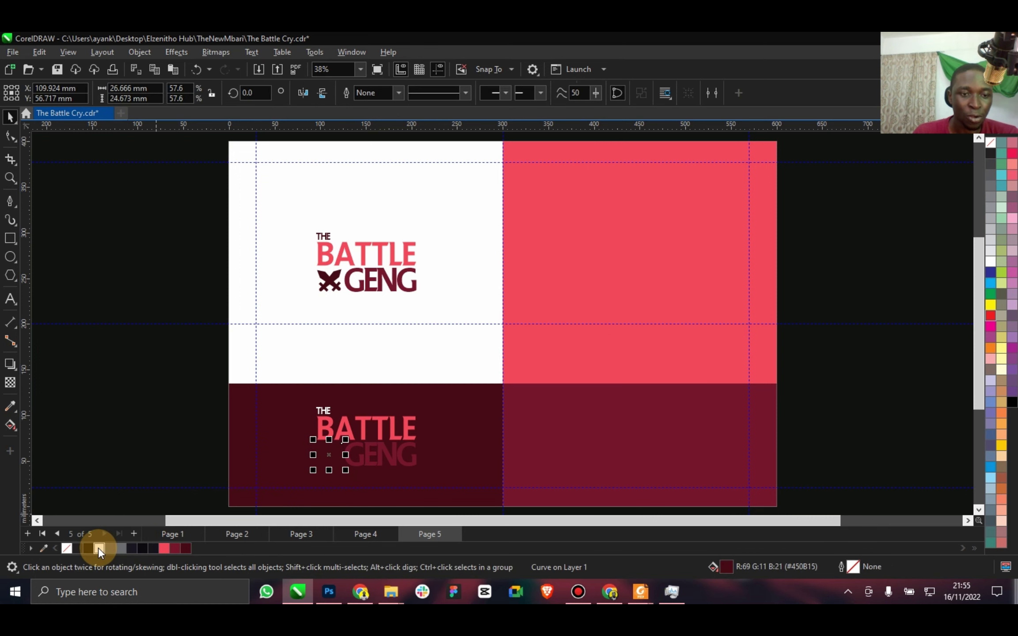
Add a horizontal guideline at BATTLE's baseline and line up GENG and the white swords icon after BATTLE on one row.
scroll(373, 439, "up", 3)
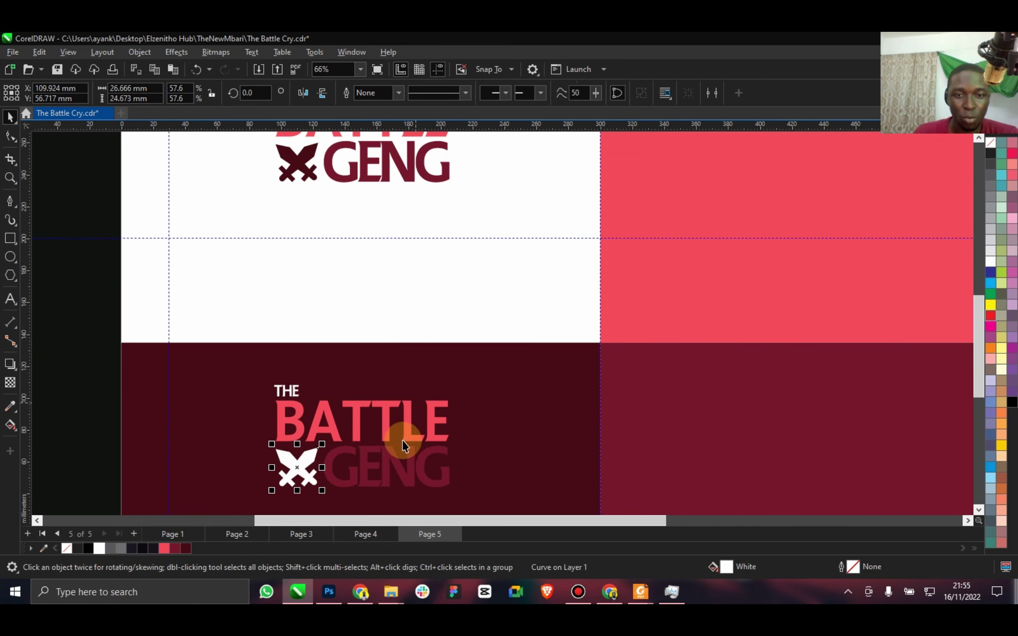
left_click(415, 429)
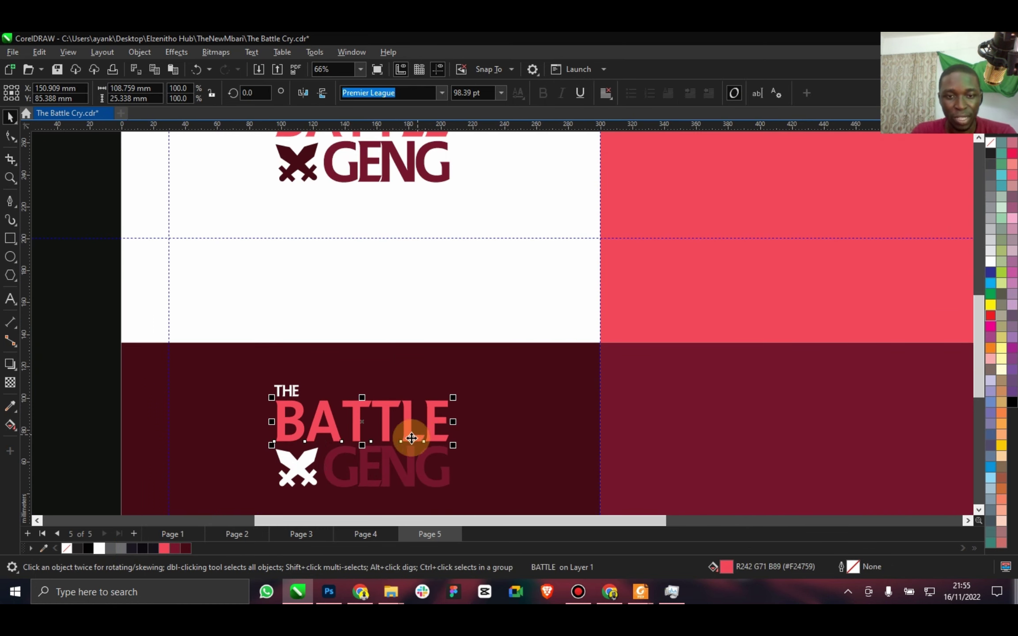
left_click_drag(428, 126, 398, 439)
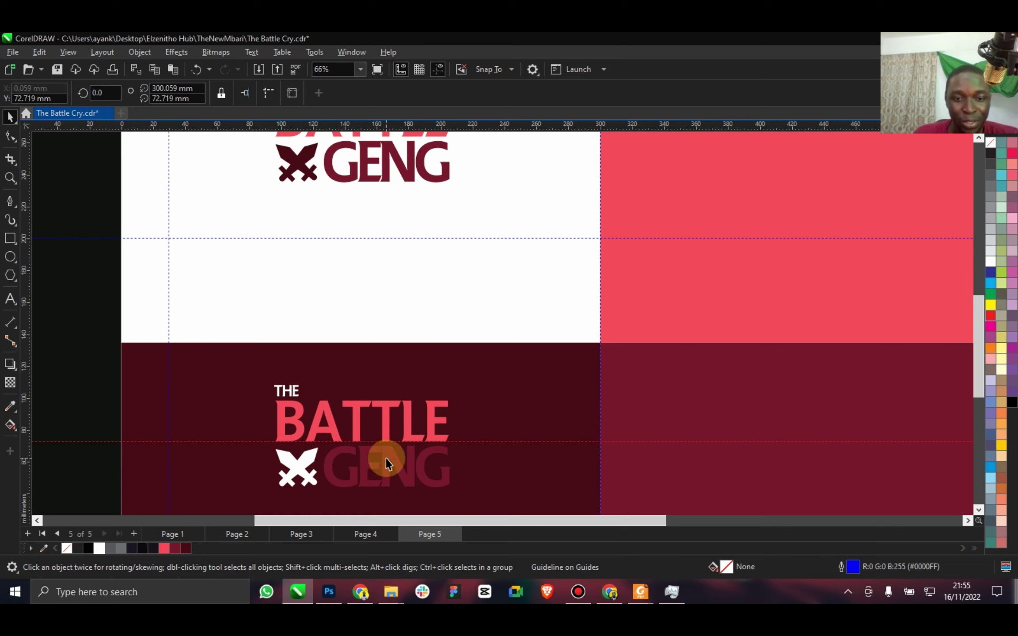
left_click_drag(386, 458, 516, 415)
left_click(294, 469)
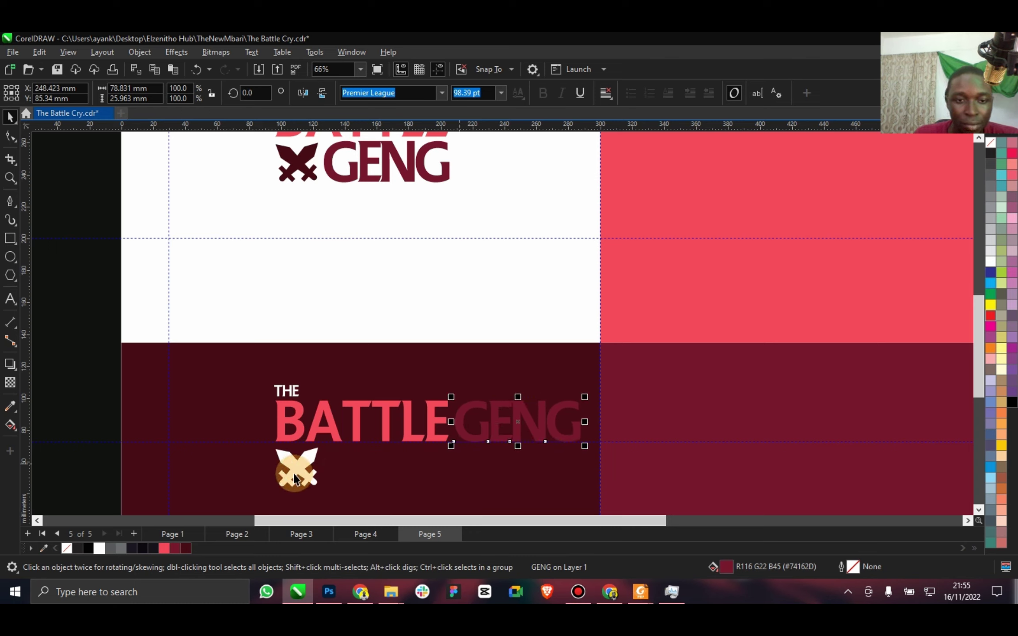
left_click_drag(296, 469, 606, 420)
Add a guideline along the top of the letters and scale the swords icon to letter height, about 27 mm wide.
scroll(614, 420, "up", 2)
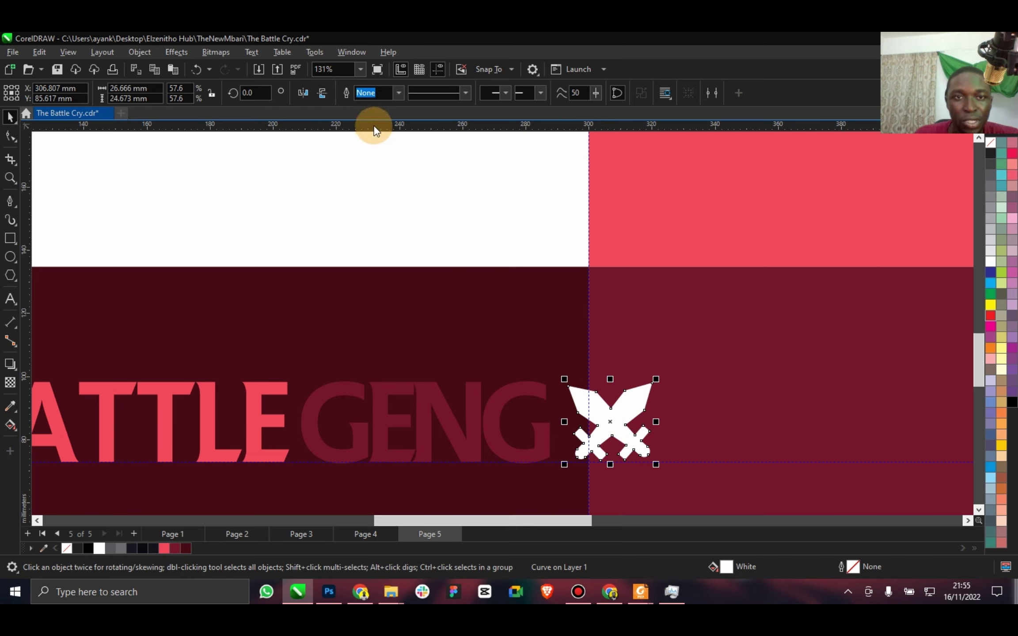
left_click_drag(373, 129, 351, 379)
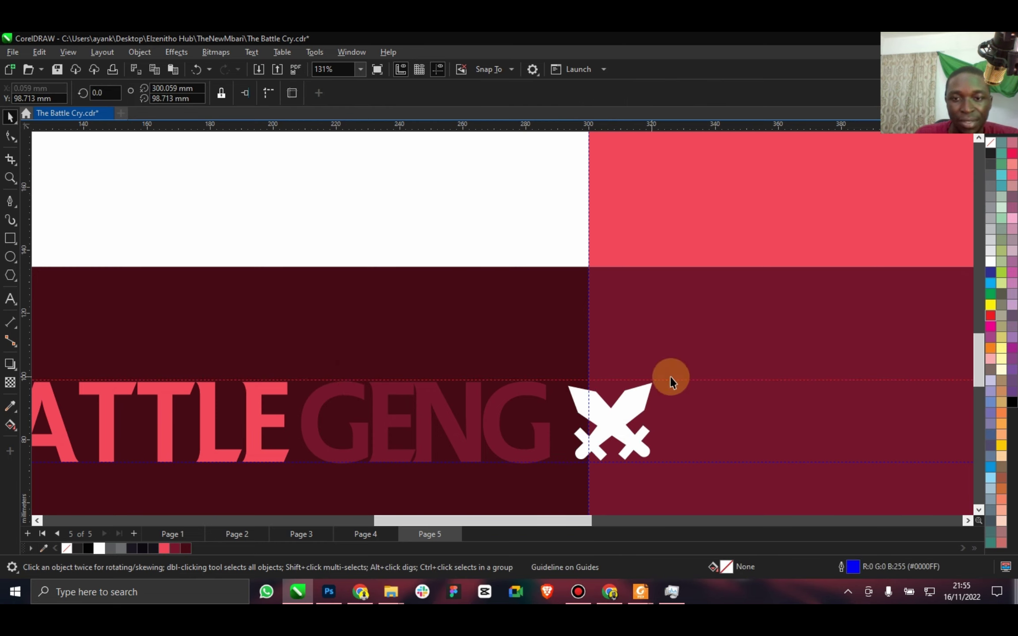
left_click(641, 404)
mouse_move(656, 380)
left_mouse_down()
mouse_move(666, 376)
mouse_move(656, 380)
left_mouse_up()
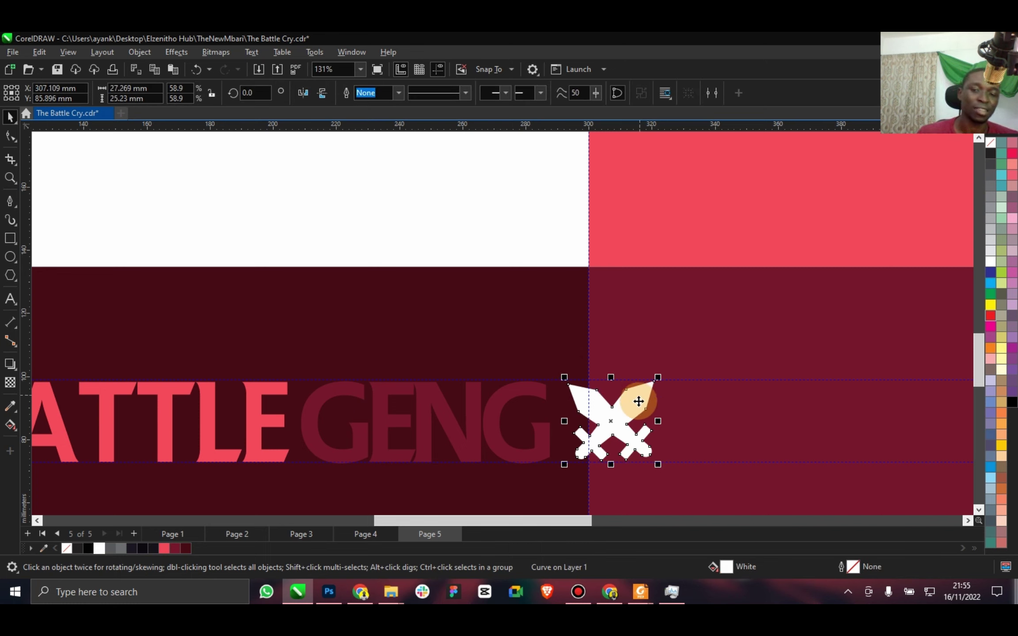
Nudge the word GENG 1 mm away from BATTLE towards the swords icon.
scroll(639, 395, "down", 3)
scroll(289, 401, "up", 2)
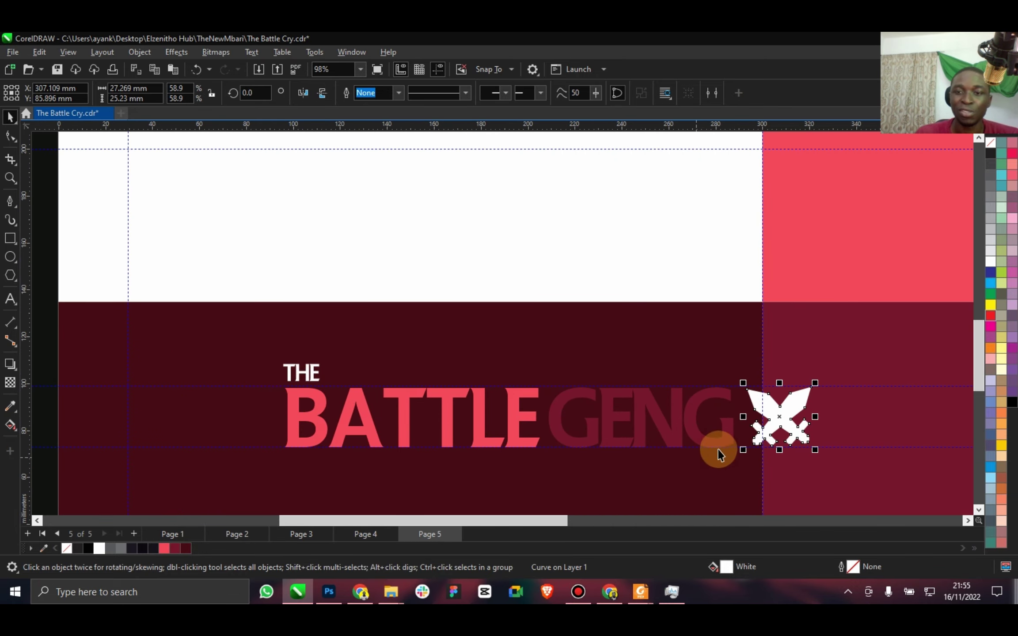
left_click(693, 433)
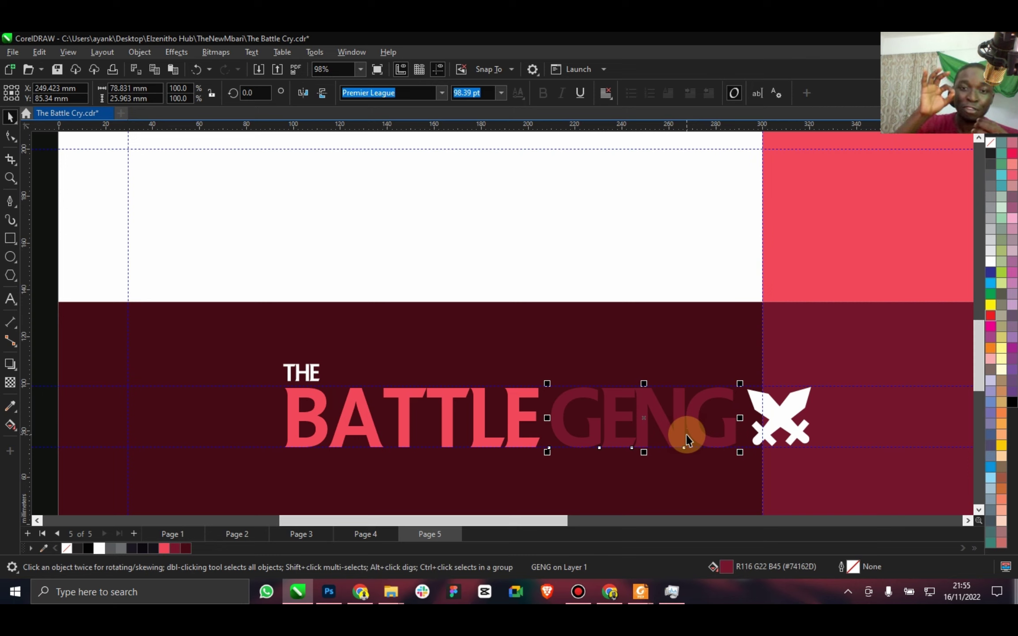
Widen the letter spacing of the white word THE to about the height of BATTLE.
left_click(304, 380)
left_click(11, 136)
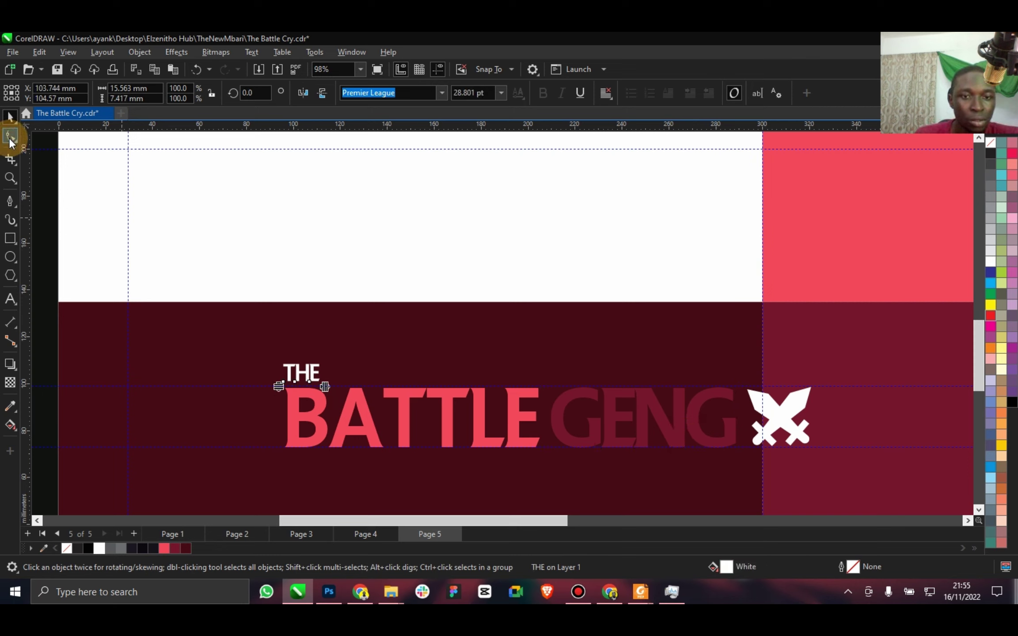
left_click_drag(325, 387, 337, 387)
left_click(9, 117)
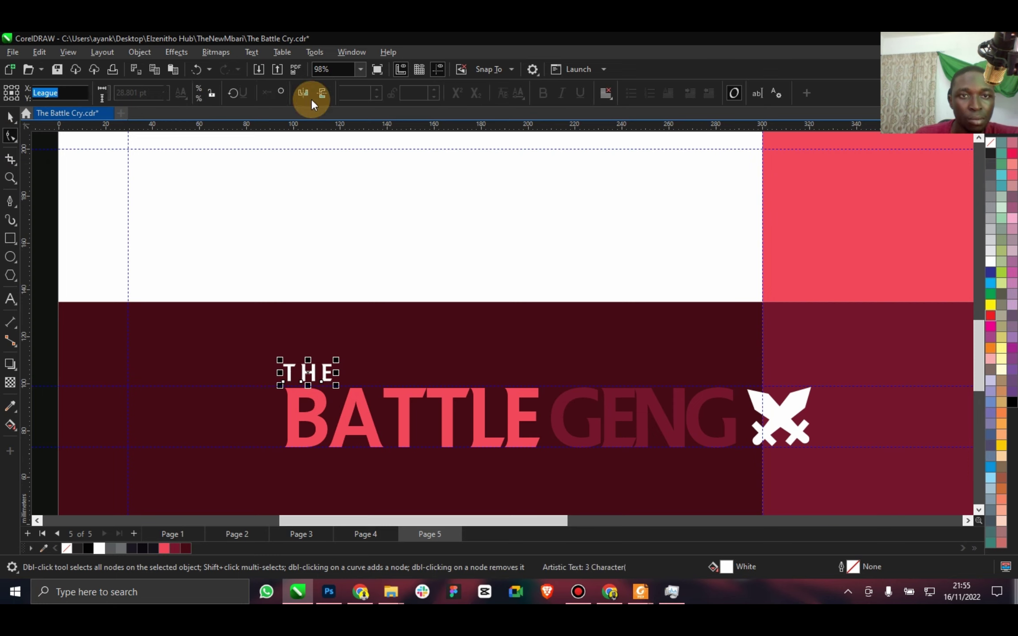
Rotate the word THE to 90 degrees and place it vertically just before BATTLE.
type("90")
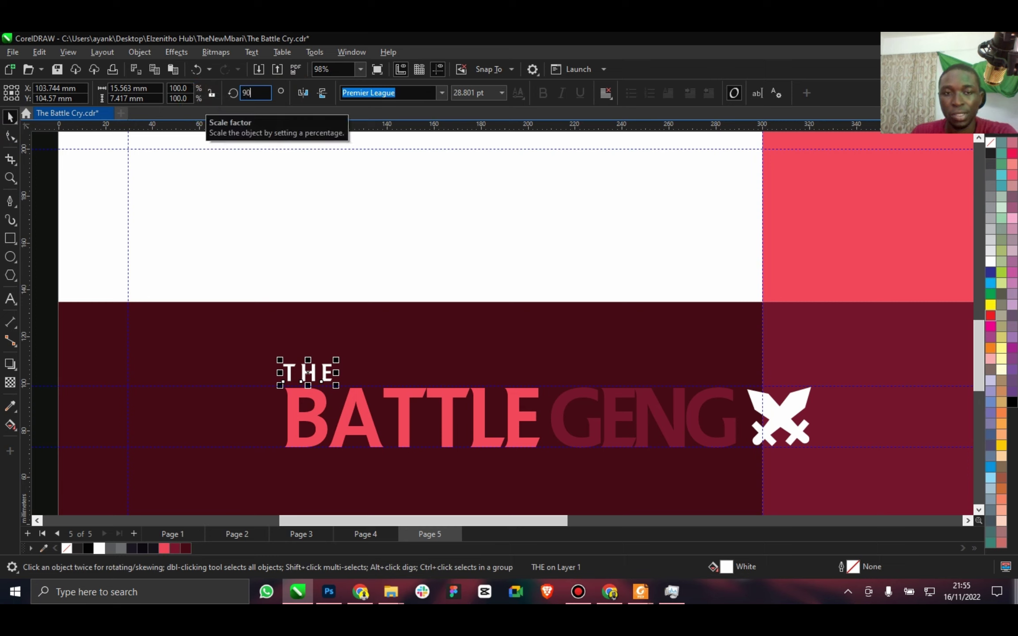
key("Return")
left_click_drag(310, 374, 269, 417)
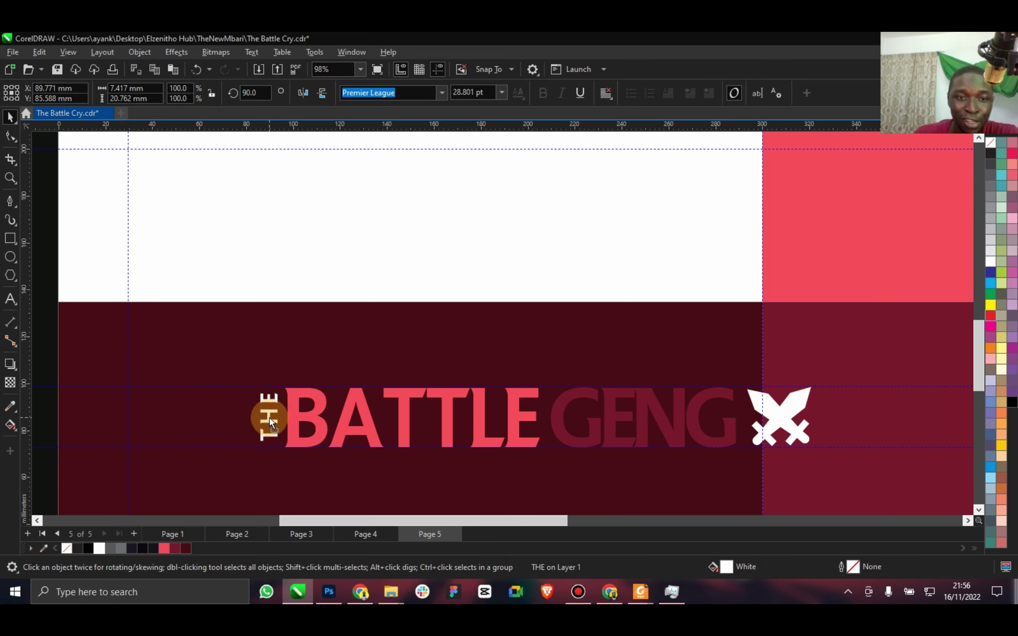
left_click_drag(267, 417, 266, 418)
Group the four parts of the horizontal logo and position the group in the middle of the dark maroon panel.
scroll(266, 418, "down", 1)
left_click_drag(679, 507, 762, 493)
key("ctrl+g")
key("p")
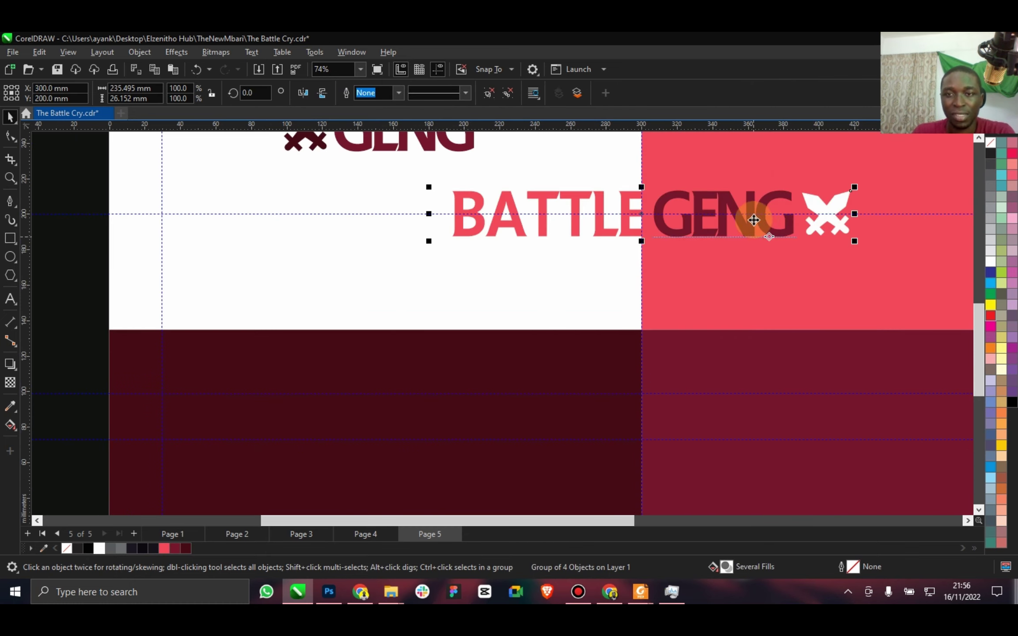
scroll(672, 225, "down", 1)
left_click_drag(666, 215, 461, 398)
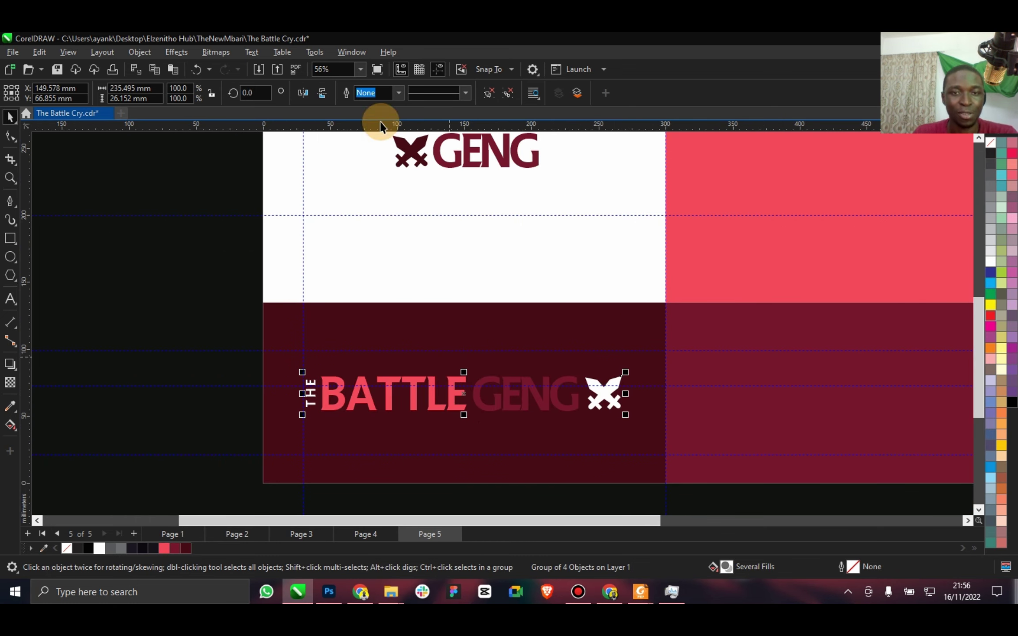
Scale the horizontal logo down about its centre so it clears the margin guideline, and save the document.
left_click(354, 68)
left_click(360, 69)
left_click(332, 118)
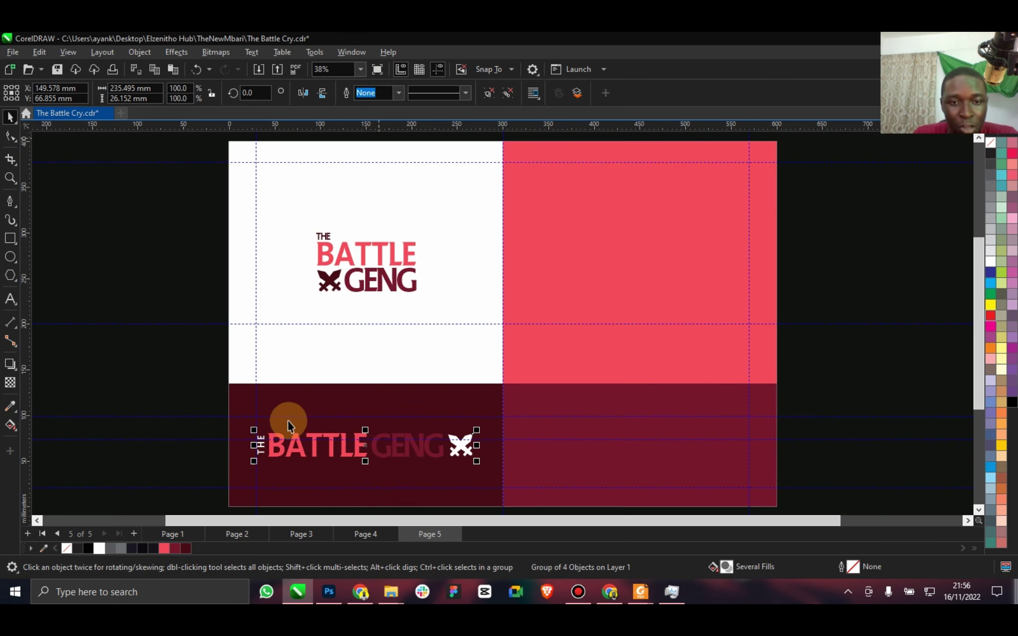
left_click_drag(471, 463, 457, 462)
left_click(162, 387)
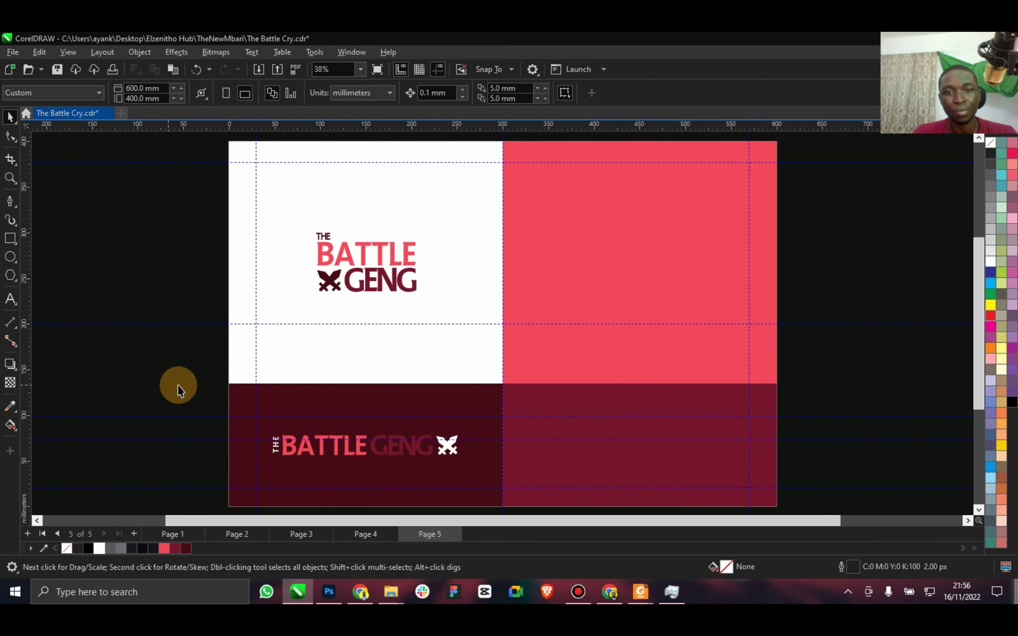
key("ctrl+s")
Ungroup the logo on the white panel and copy its crossed-swords icon onto the coral red panel.
left_click(327, 283)
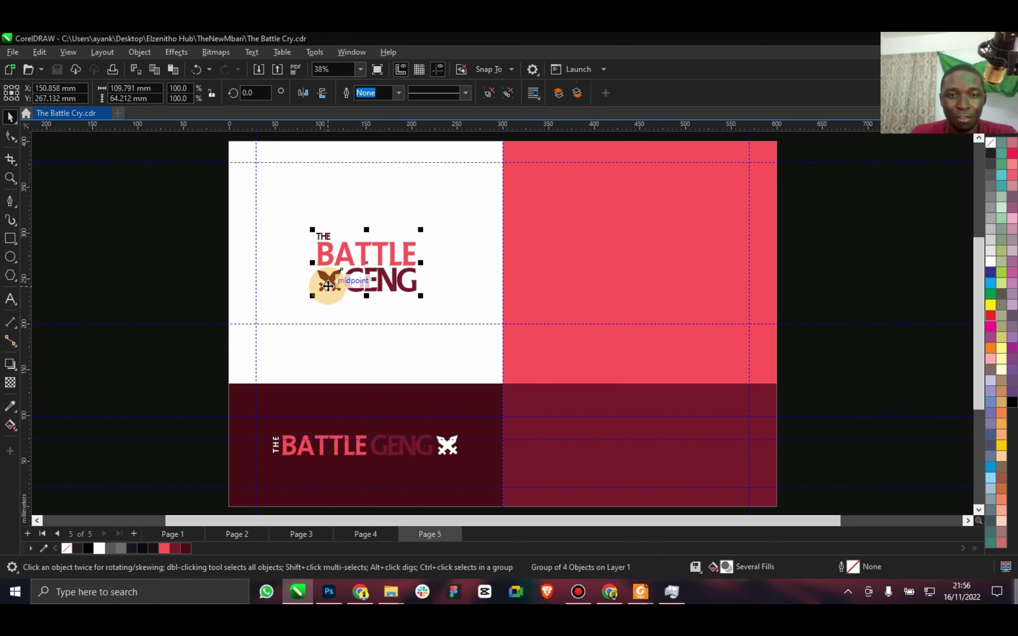
key("ctrl+u")
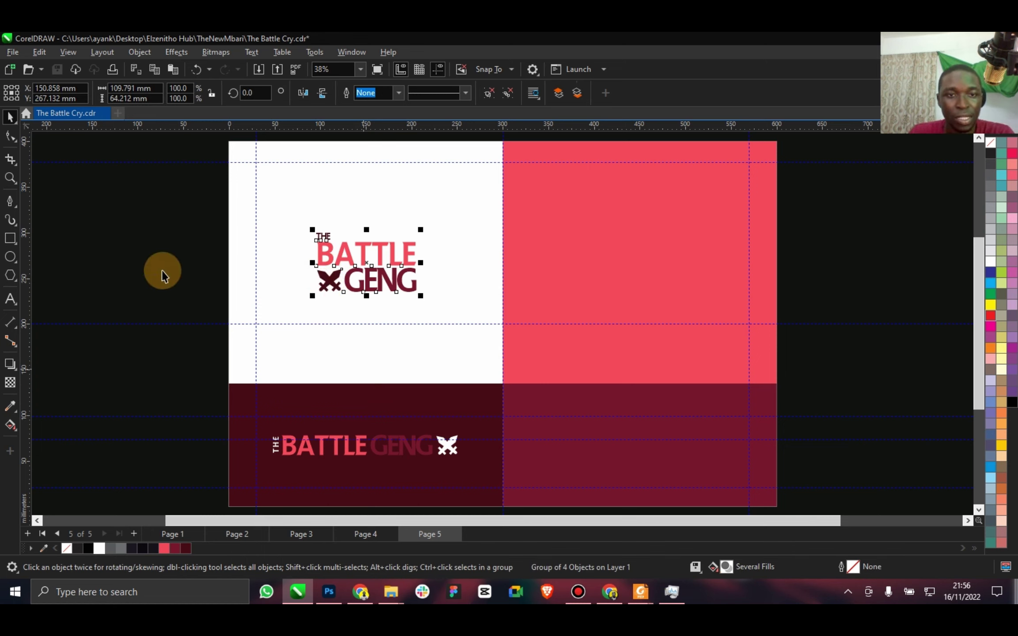
left_click(331, 282)
left_click_drag(331, 282, 648, 269)
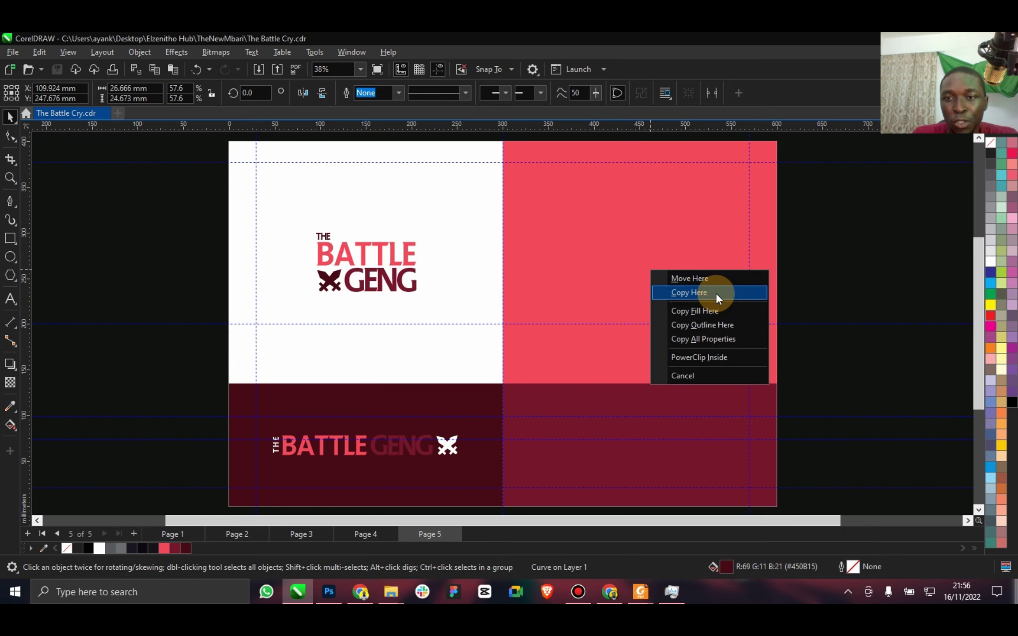
left_click(716, 291)
Centre the copied swords icon on the coral red rectangle and enlarge it to about 148 mm wide.
left_click(692, 267)
left_click(642, 275)
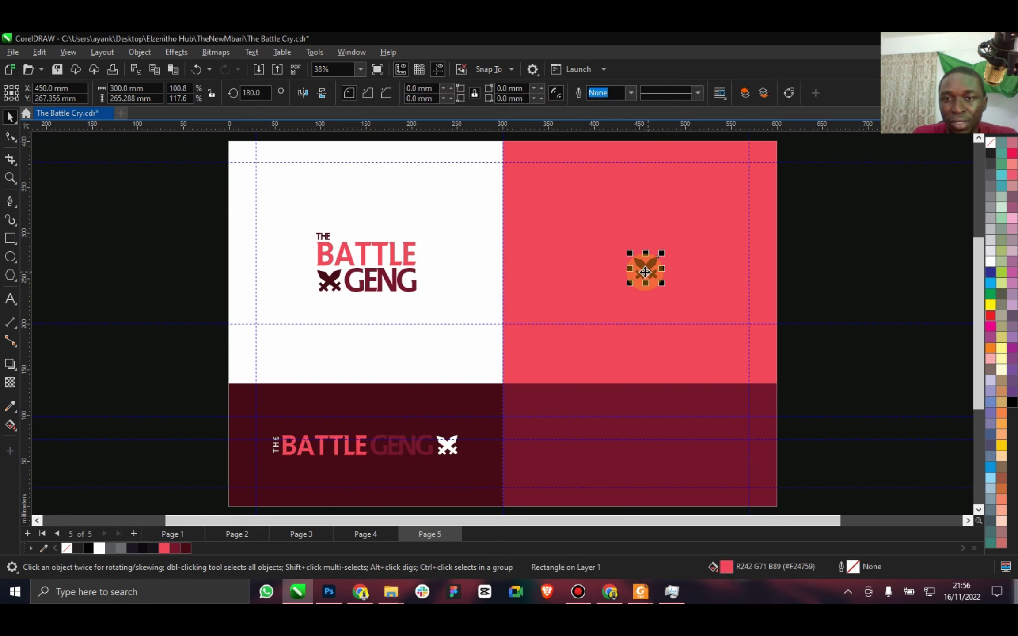
left_click_drag(644, 271, 641, 263)
left_click_drag(650, 274, 733, 328)
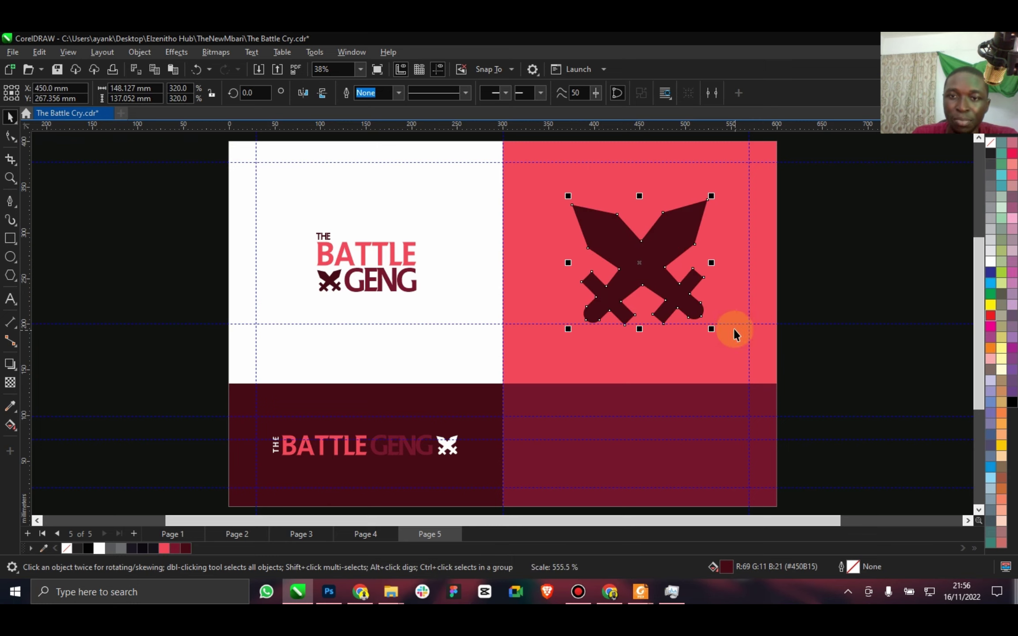
Give the large swords icon a white 16 px outline with no fill.
left_click(99, 548)
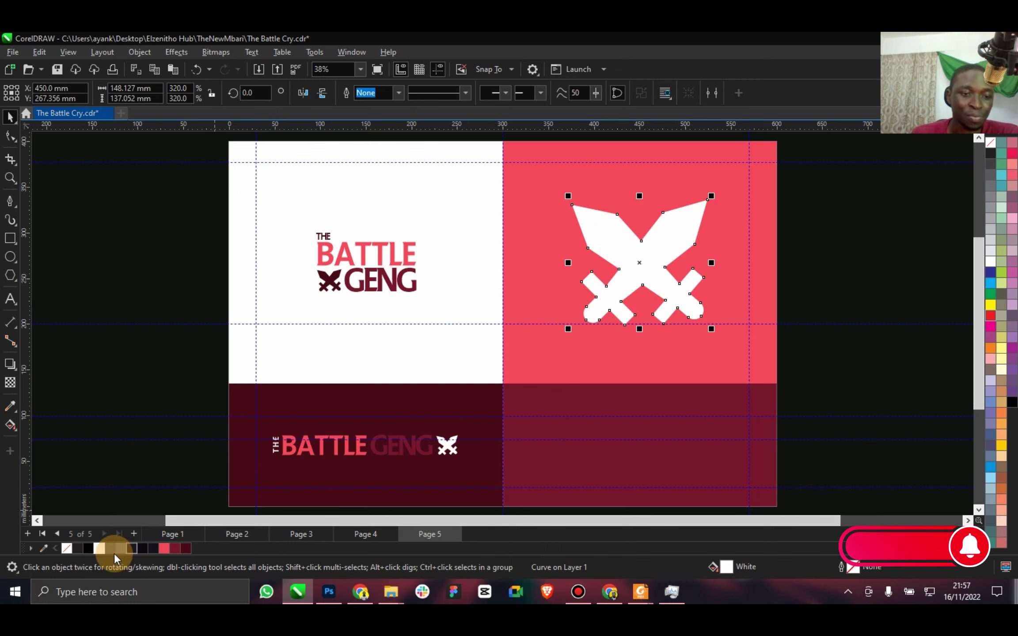
right_click(99, 551)
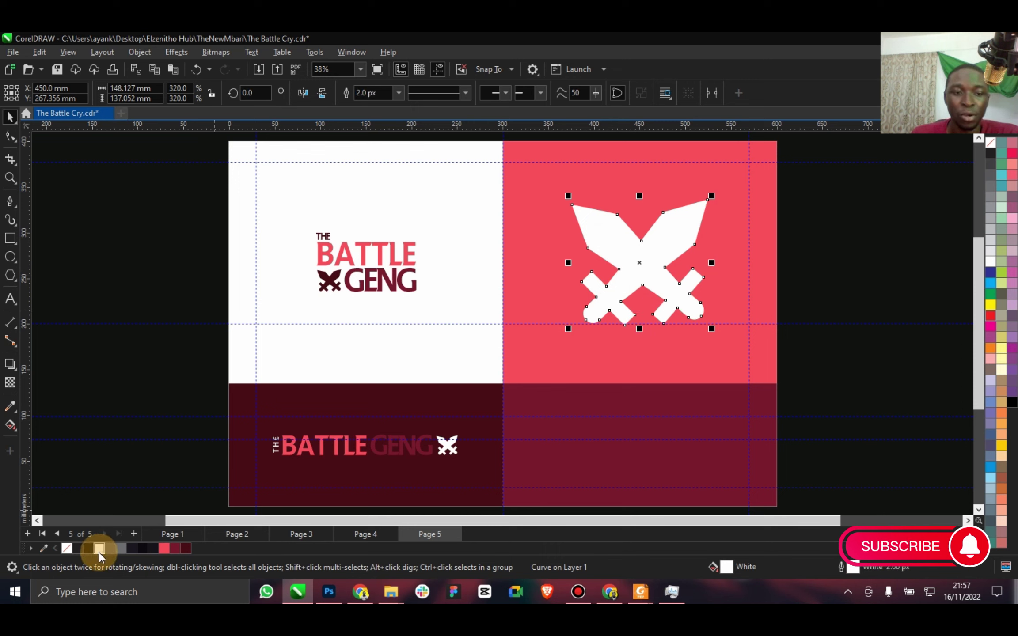
left_click(71, 547)
left_click(399, 94)
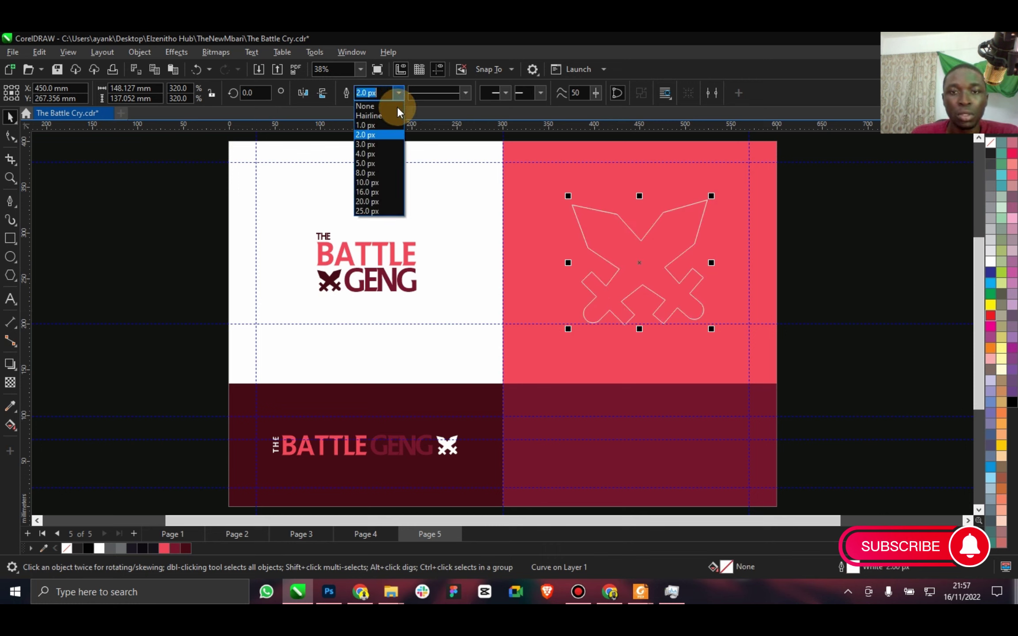
left_click(379, 183)
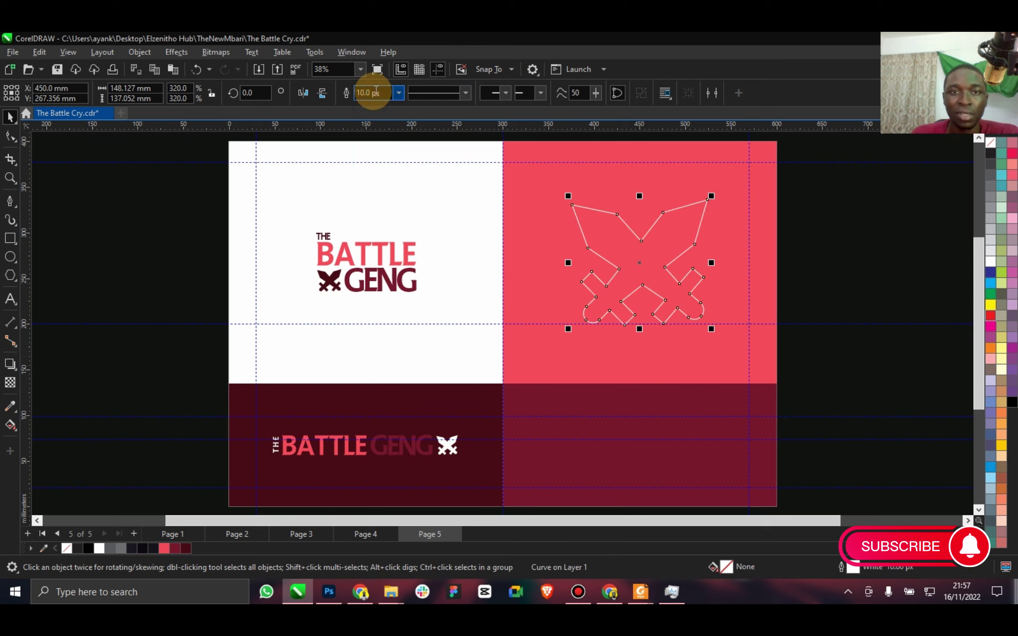
left_click(398, 94)
left_click(379, 194)
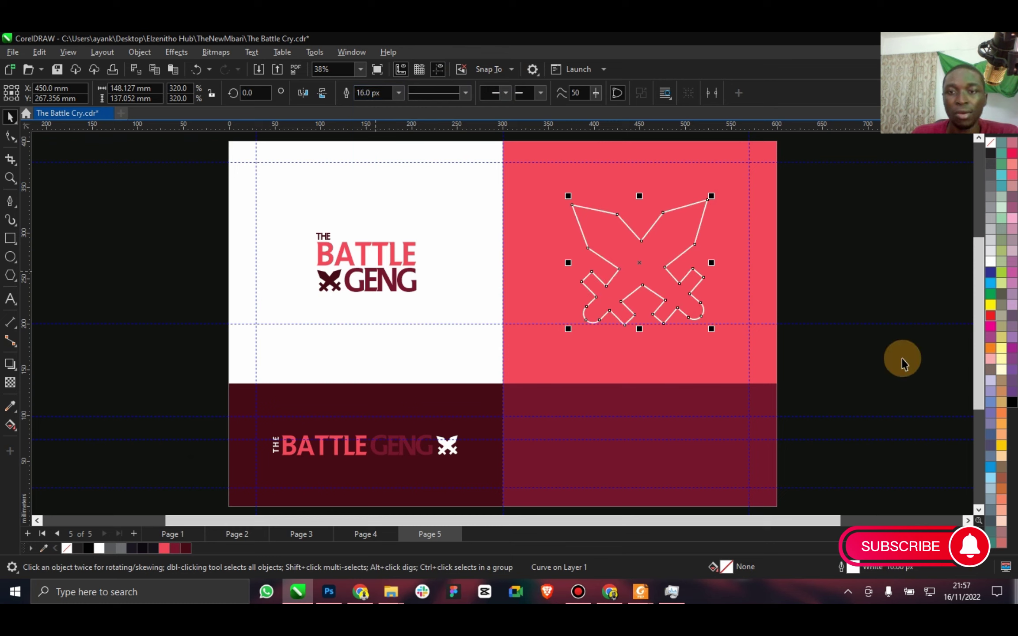
Scale the outlined swords icon down about its centre to about 131 mm wide.
left_click(904, 309)
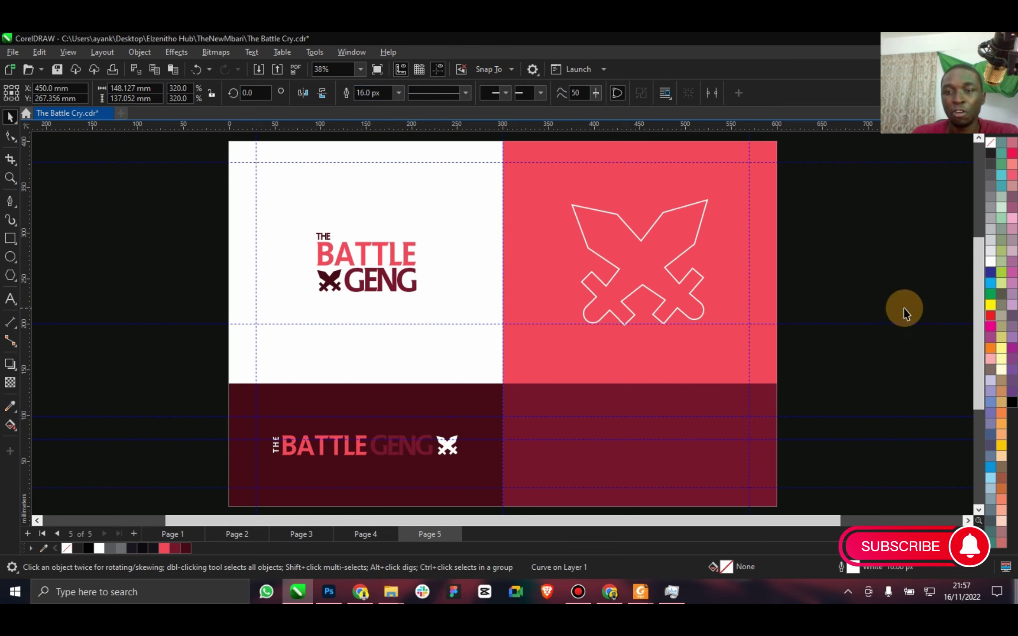
left_click(642, 279)
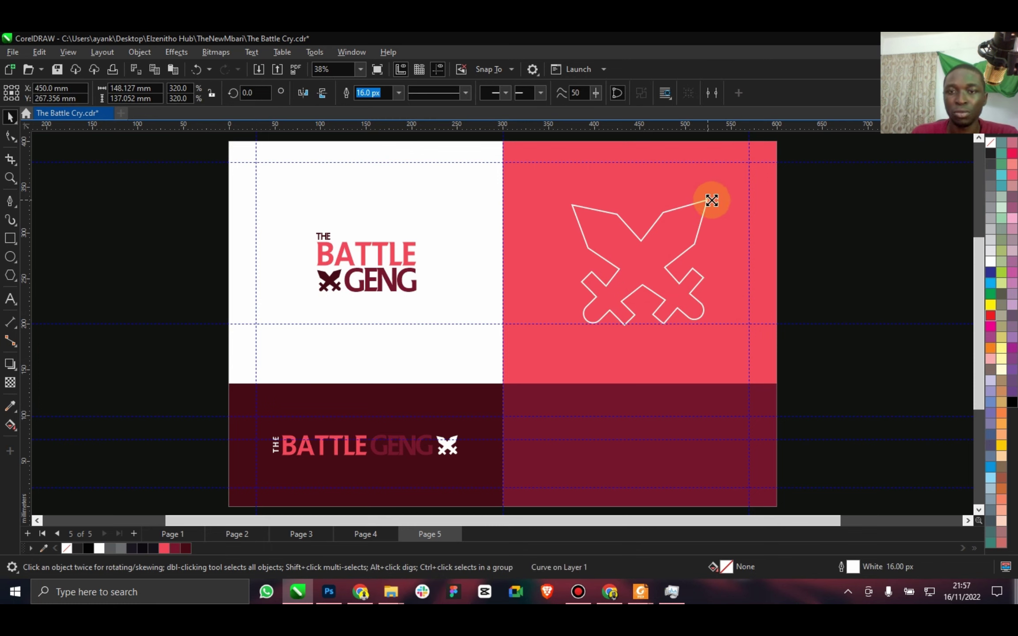
left_click_drag(712, 199, 709, 204)
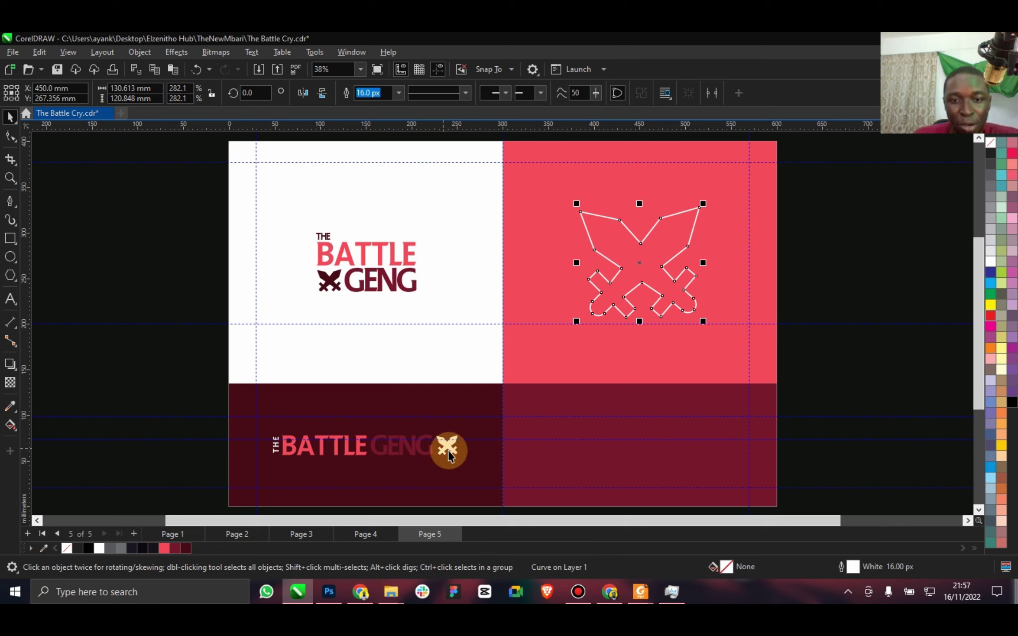
Copy the horizontal logo from the darkest panel onto the burgundy panel beside it and fill the copy white.
left_click_drag(212, 425, 487, 471)
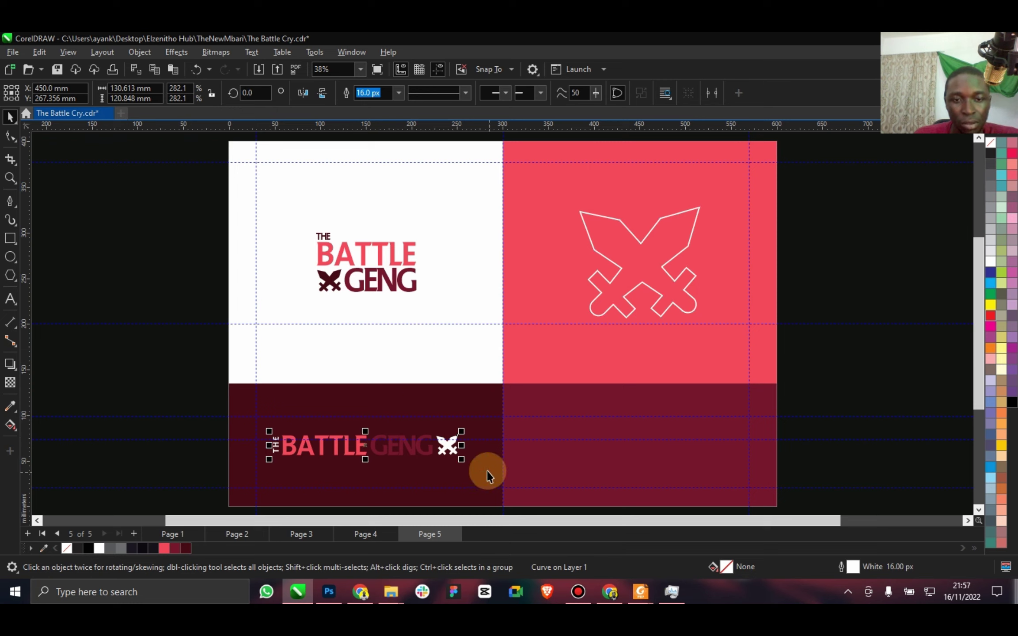
left_click_drag(368, 444, 640, 440)
scroll(660, 465, "up", 2)
left_click(99, 548)
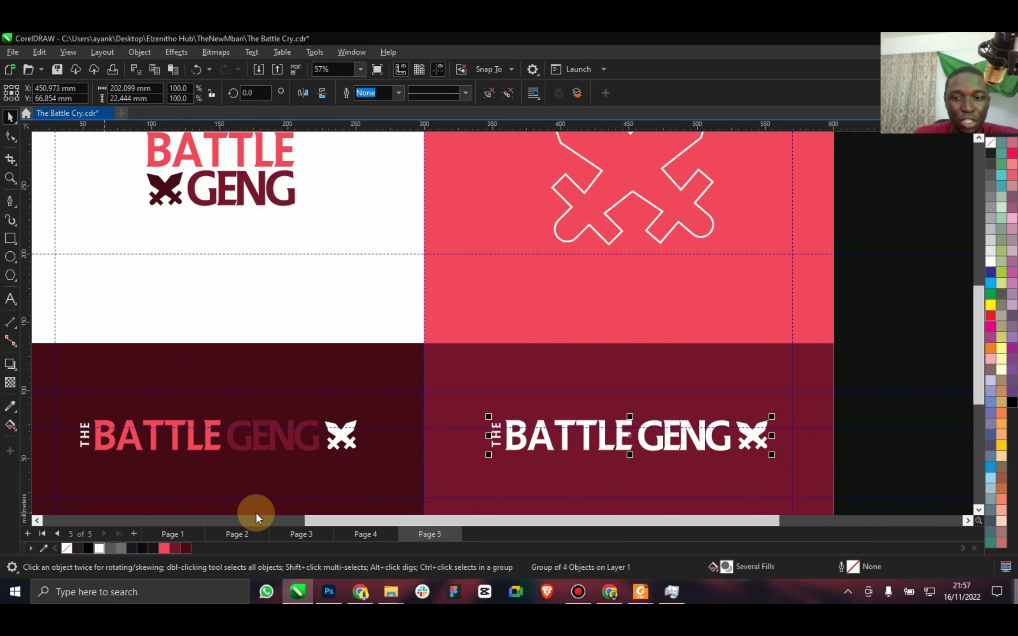
scroll(674, 431, "up", 1)
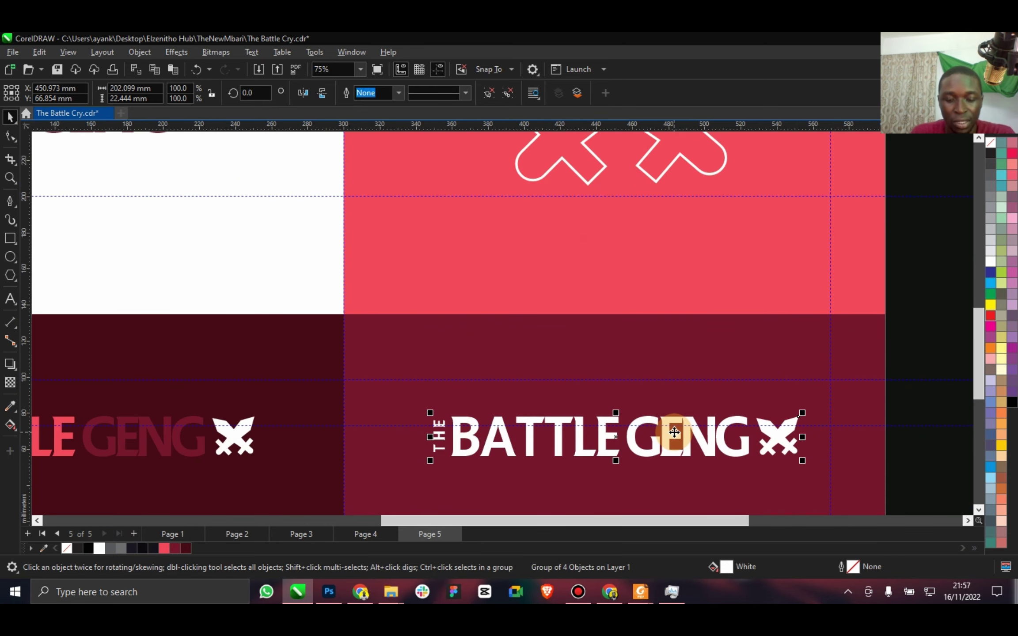
Group THE with BATTLE in the white logo, shift them left, and place the swords icon between BATTLE and GENG.
left_click(887, 446)
left_click(607, 444)
left_click(440, 437, "shift")
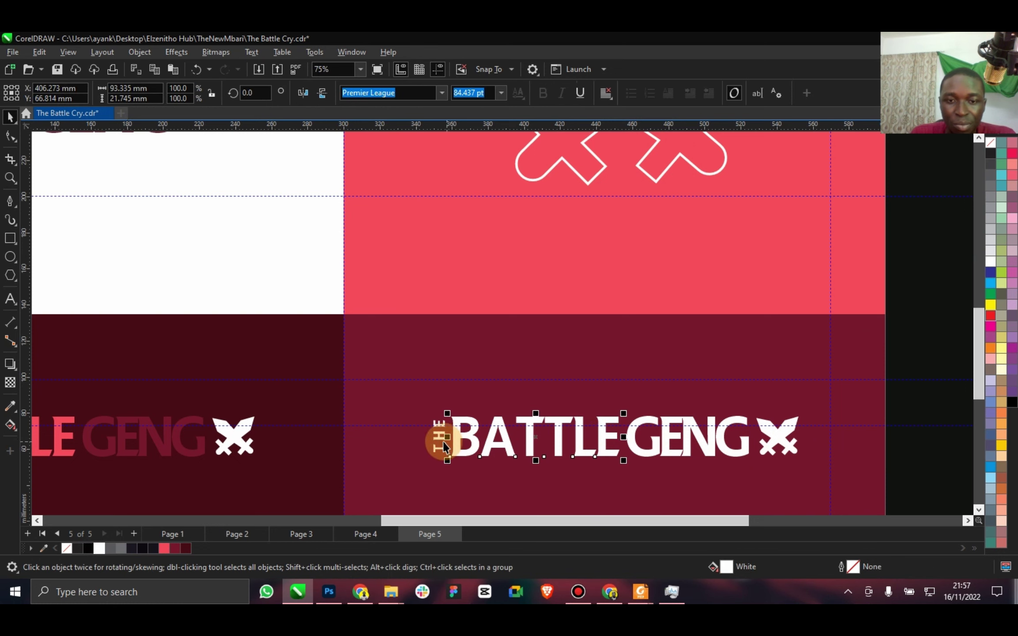
key("ctrl+g")
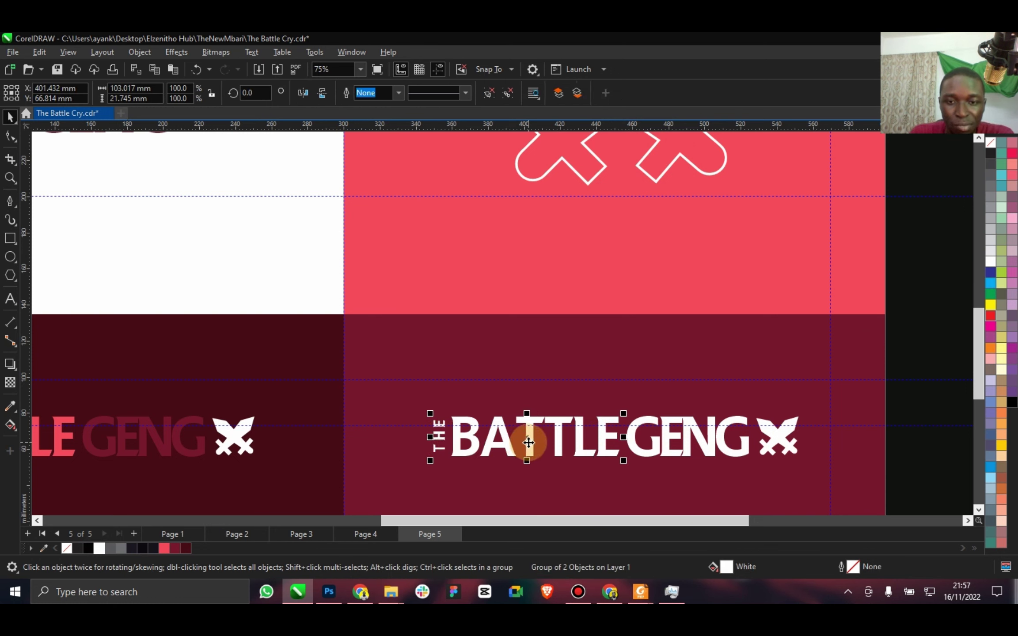
left_click_drag(527, 443, 487, 441)
left_click_drag(768, 435, 656, 422)
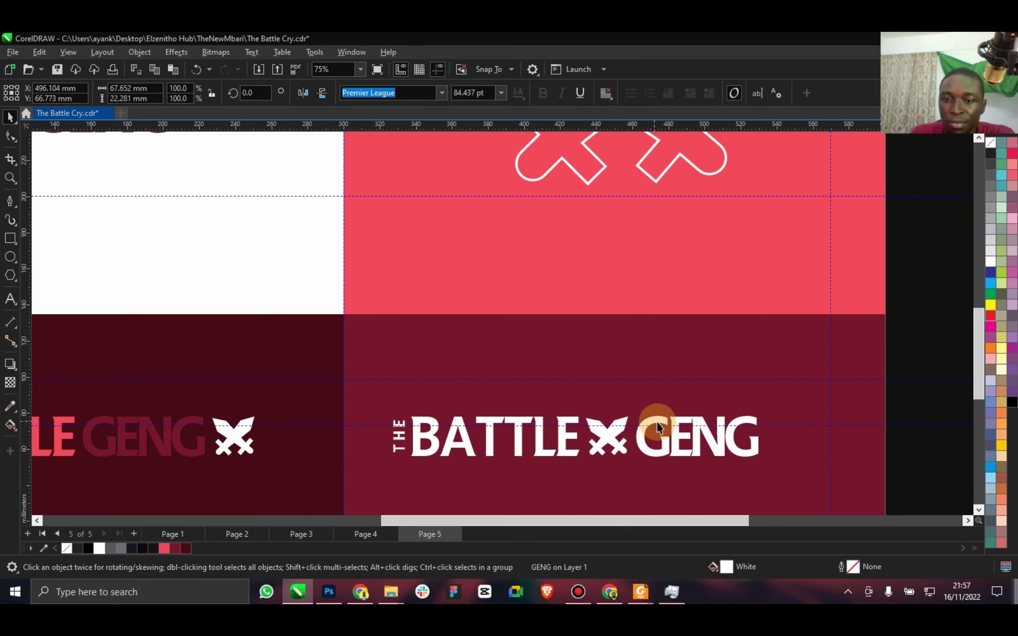
Group the rearranged white logo and shift it to about the middle of the burgundy panel.
left_click_drag(910, 472, 376, 395)
key("ctrl+g")
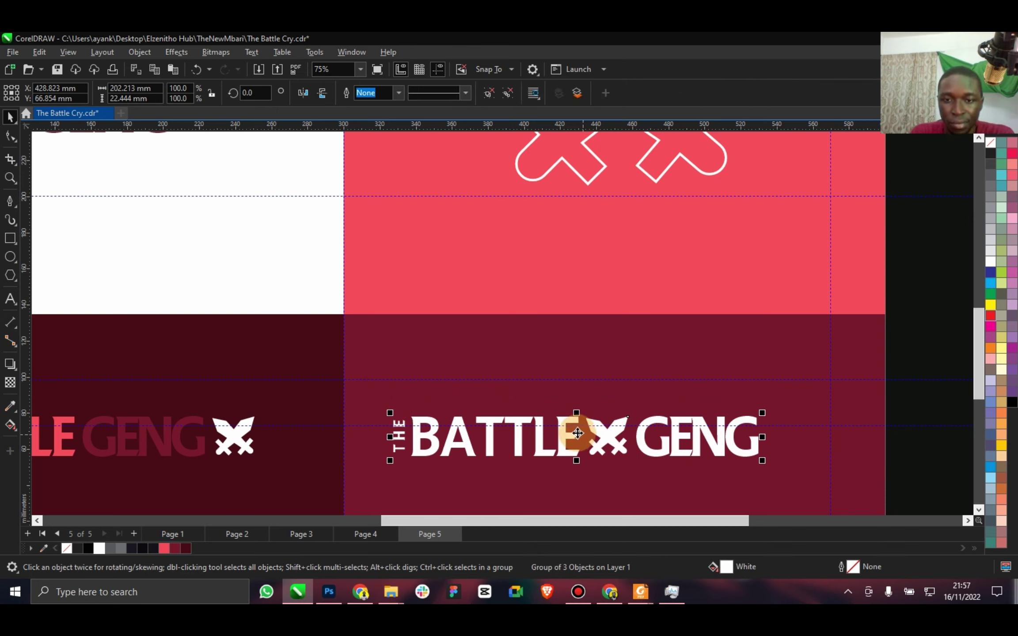
left_click_drag(574, 436, 606, 435)
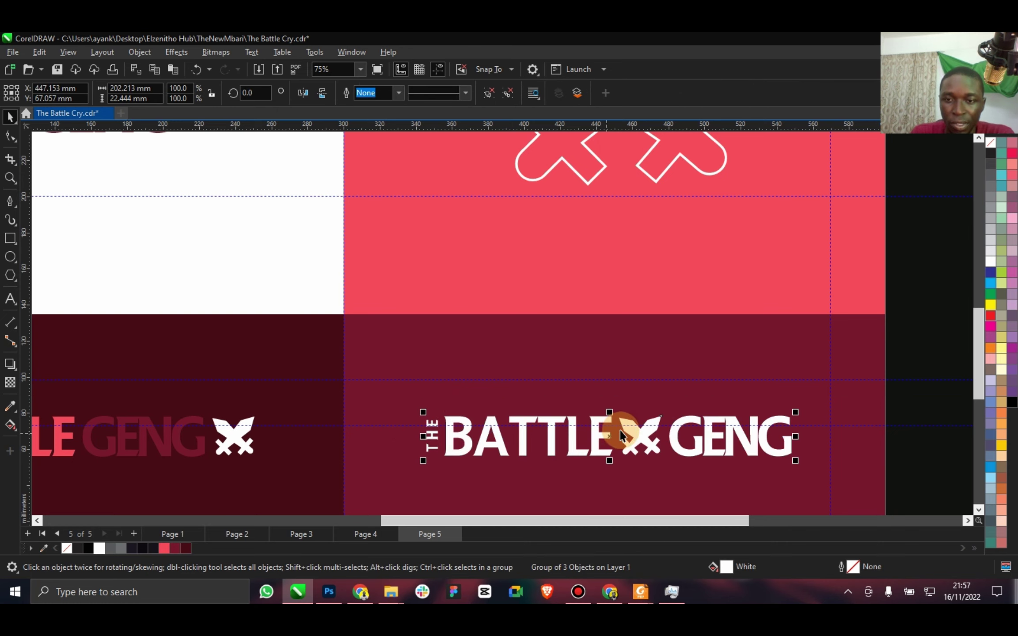
Preview page 5 in full screen and save the document.
left_click(359, 70)
left_click(377, 69)
key("F9")
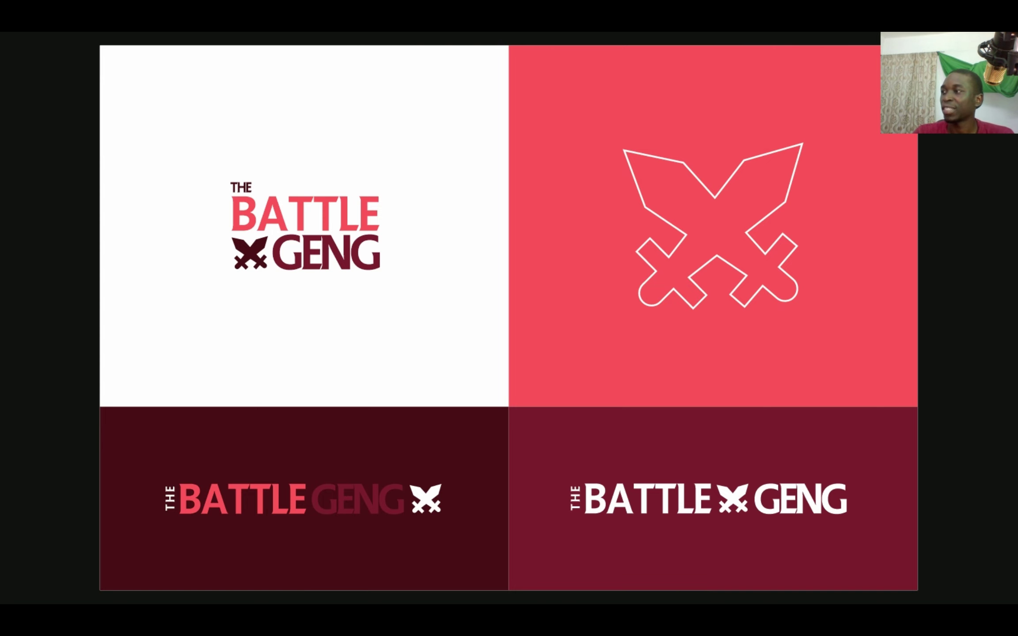
key("Escape")
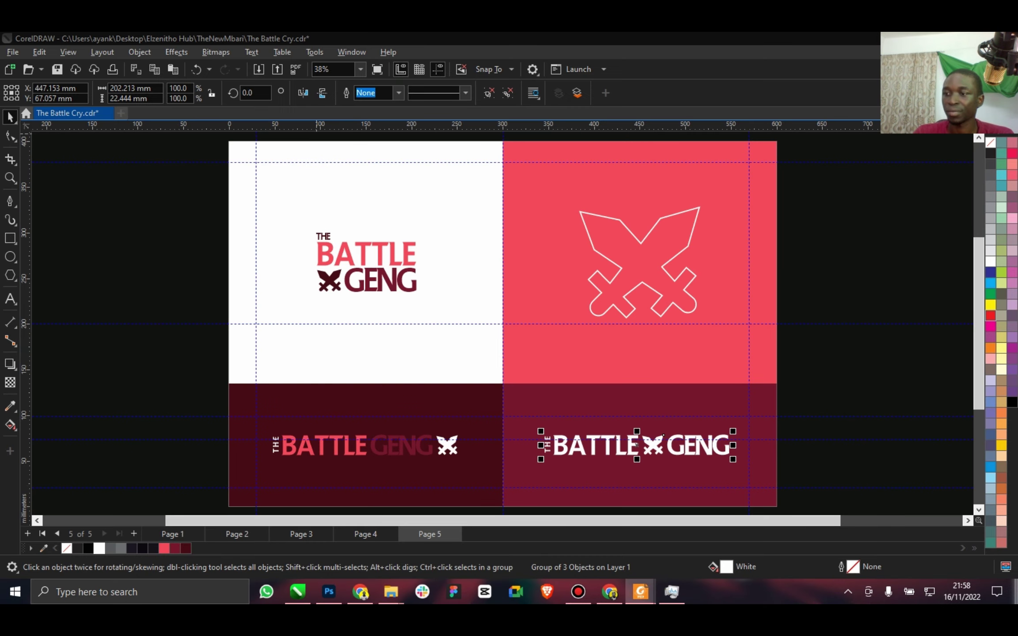
left_click(162, 260)
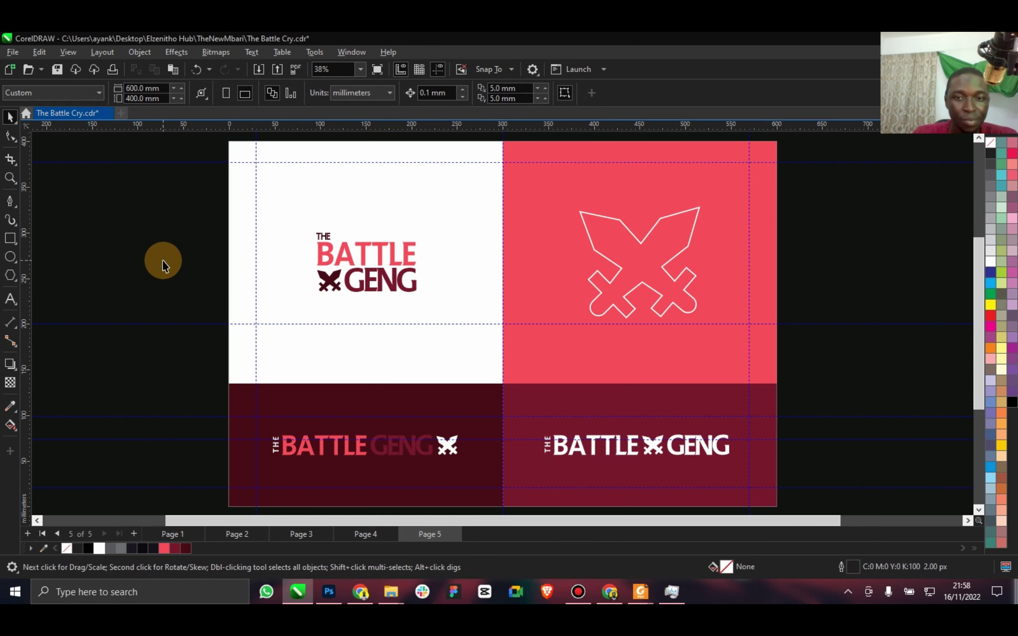
key("ctrl+s")
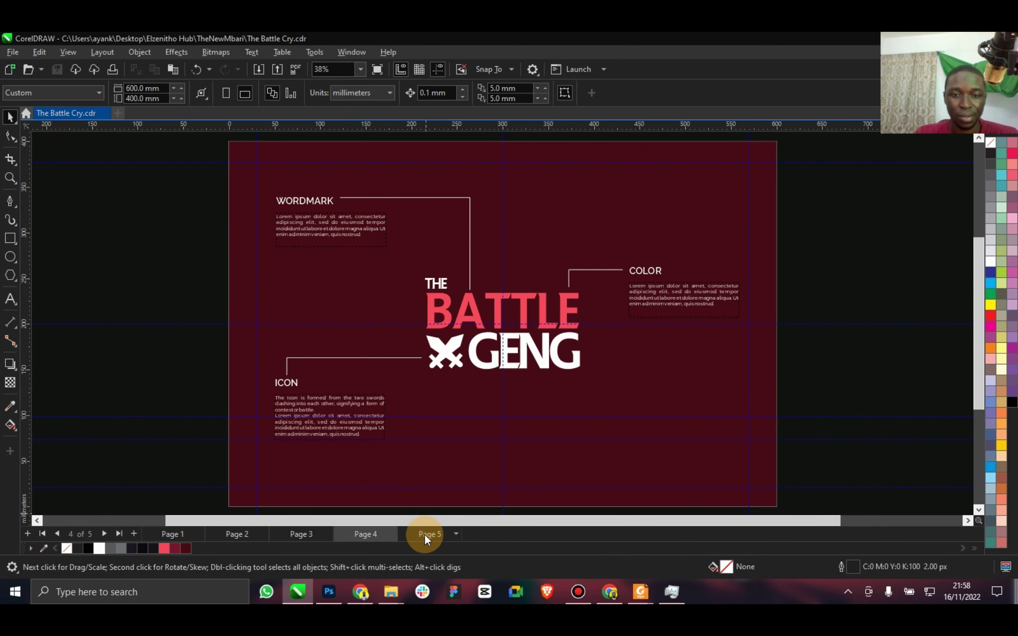
Add page 6 and cover it with a 600 x 400 mm page-frame rectangle filled white with no outline.
left_click(366, 533)
left_click(133, 535)
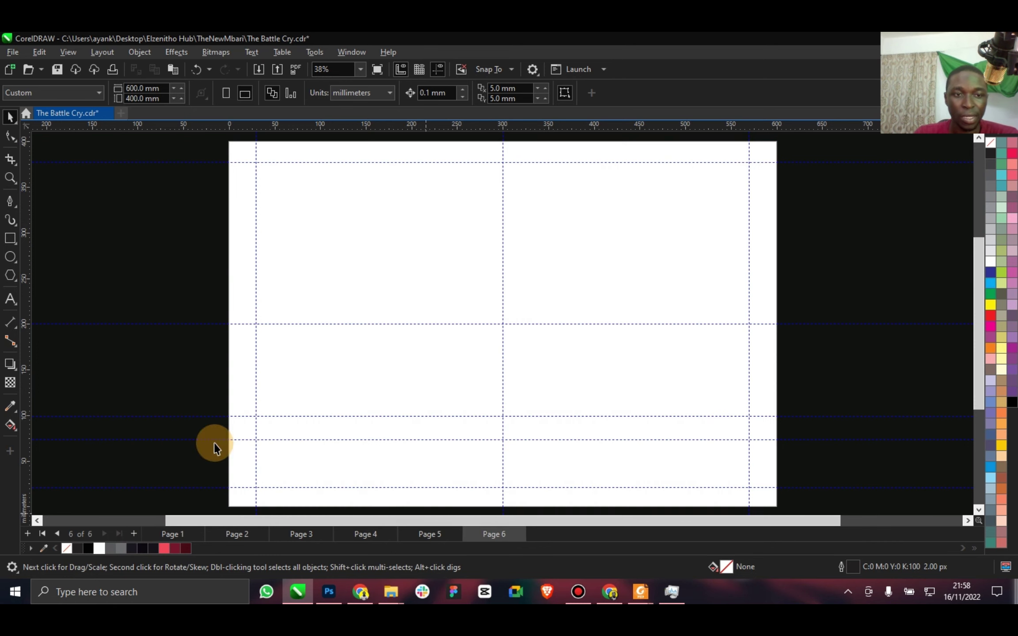
double_click(10, 238)
left_click(103, 545)
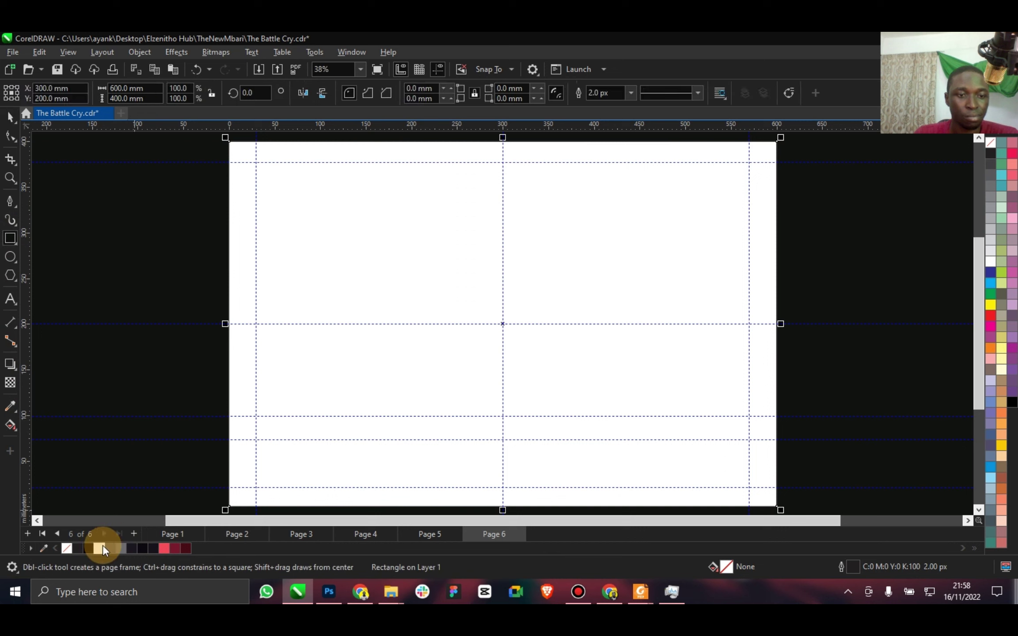
right_click(67, 548)
left_click(11, 116)
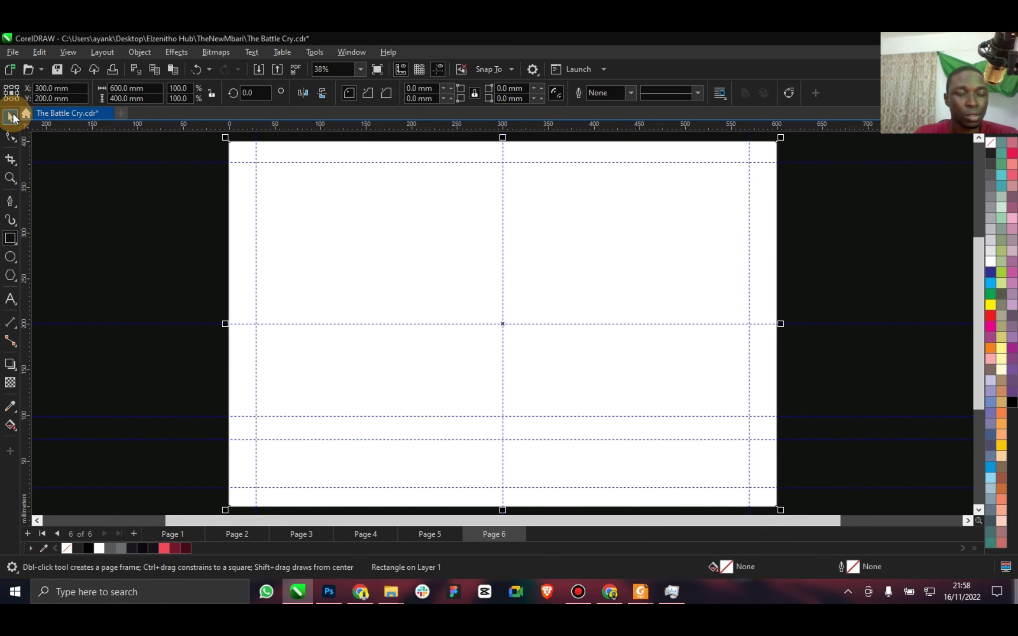
left_click(395, 261)
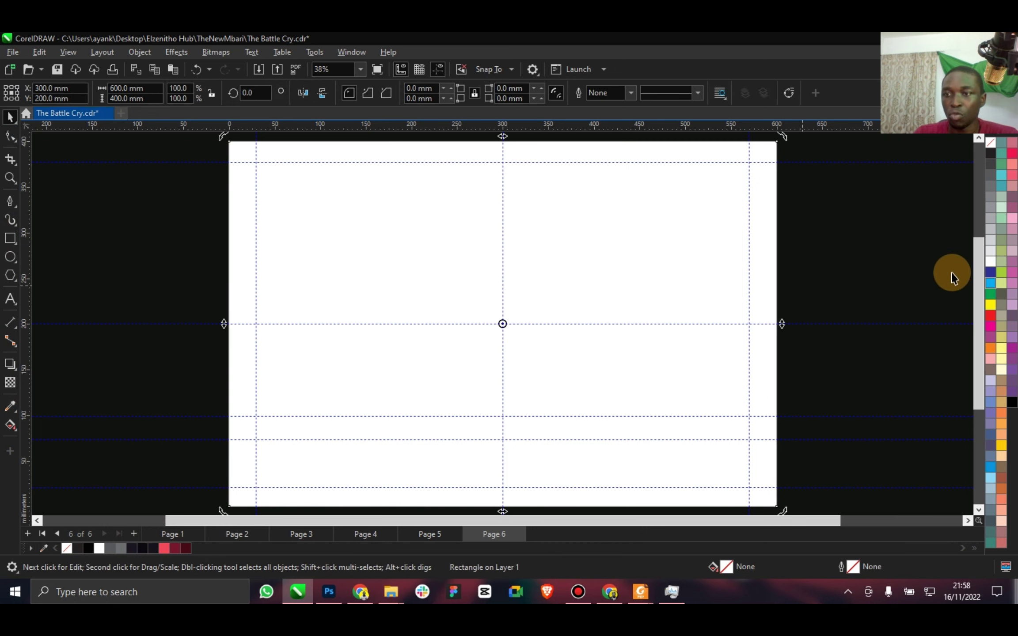
left_click(989, 262)
Copy the outlined swords icon from page 5 onto page 6 and centre it on the page.
left_click(430, 533)
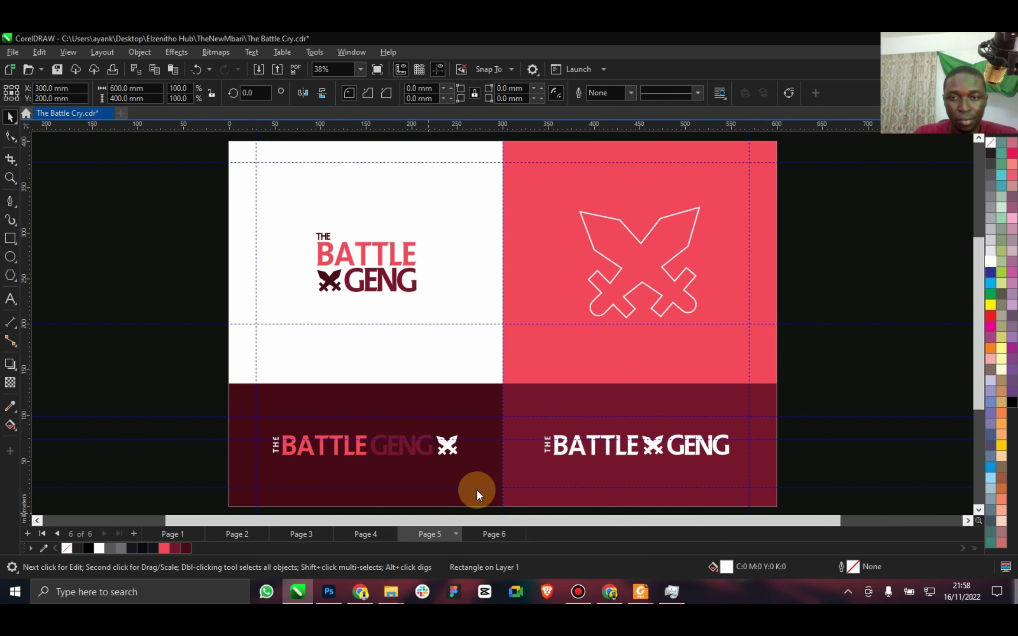
left_click(644, 277)
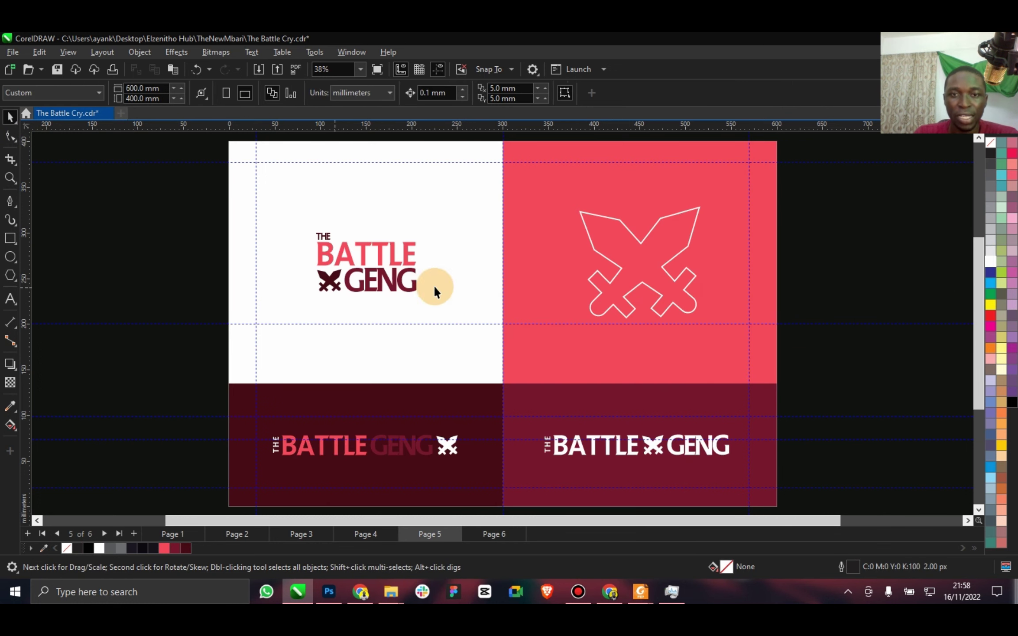
left_click(640, 286)
key("ctrl+c")
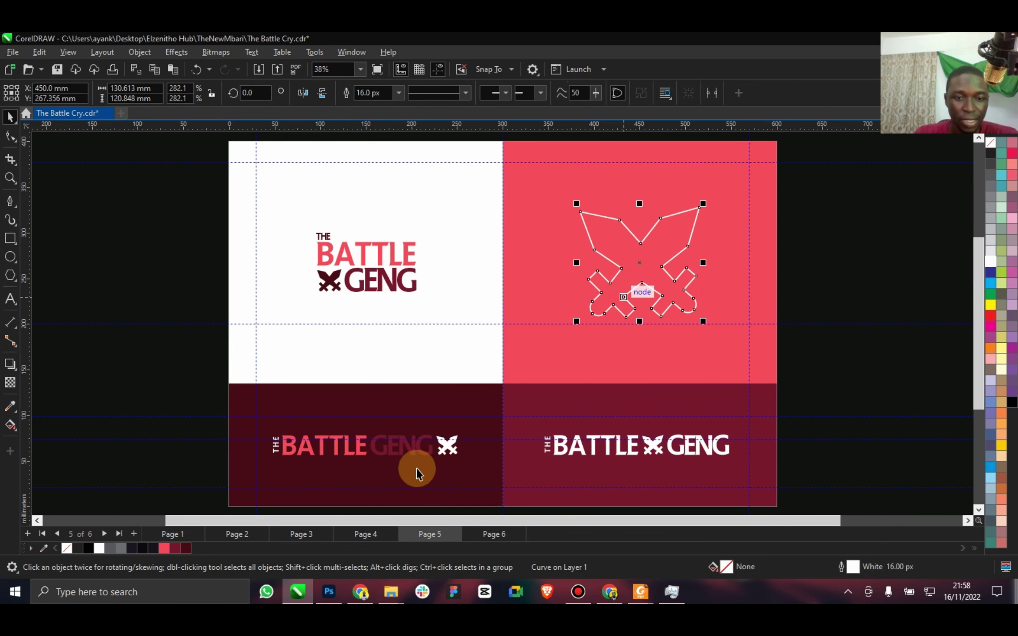
left_click(491, 534)
key("ctrl+v")
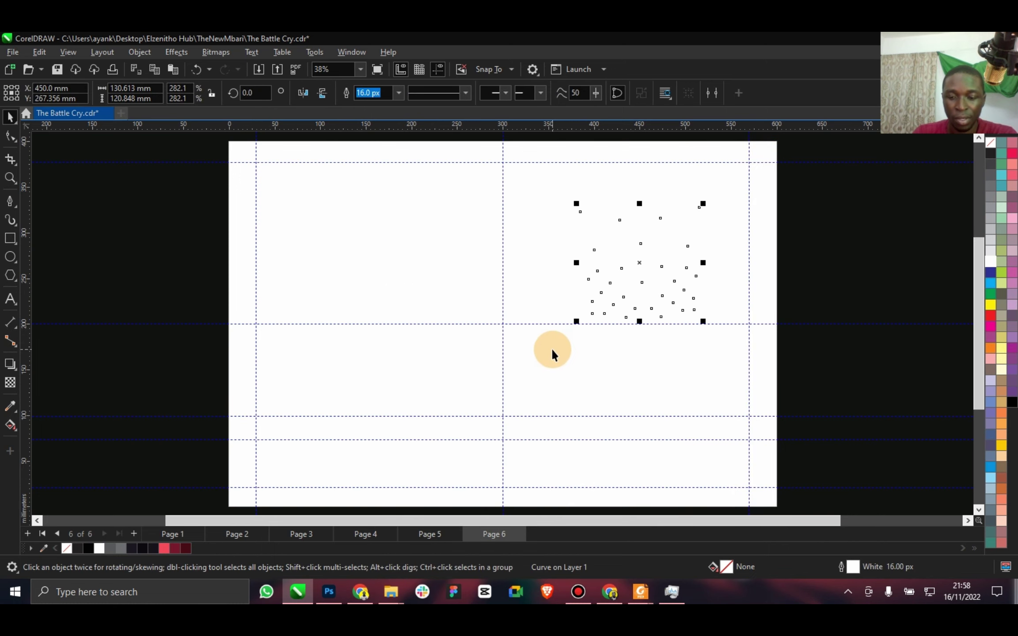
key("p")
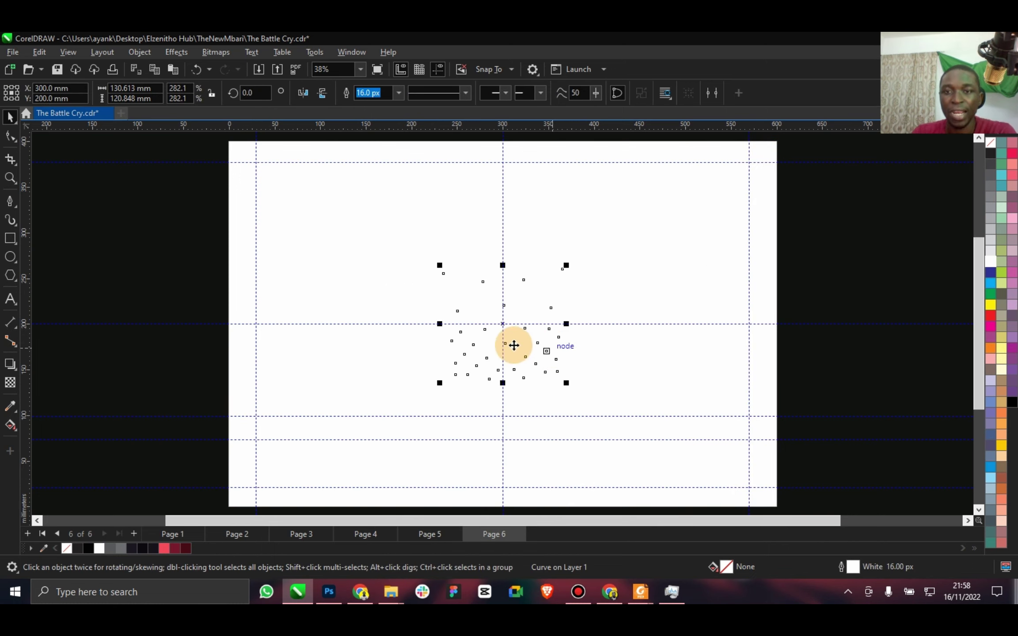
Colour the swords outline coral red #F24759, scale it about its centre to about 35 mm wide, and save the document.
right_click(169, 548)
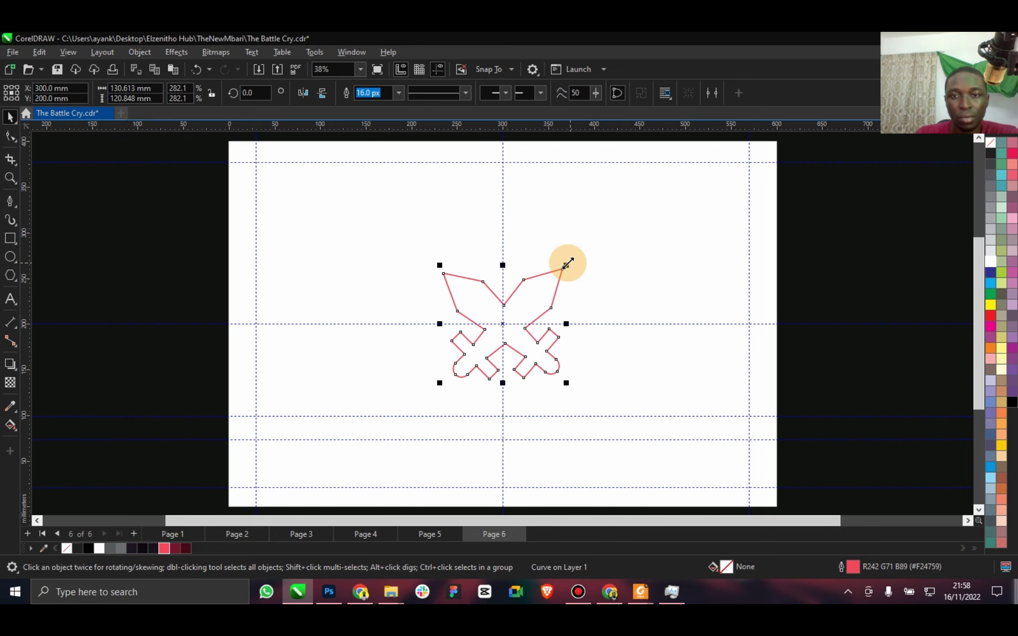
left_click_drag(567, 264, 519, 309)
scroll(502, 327, "up", 2)
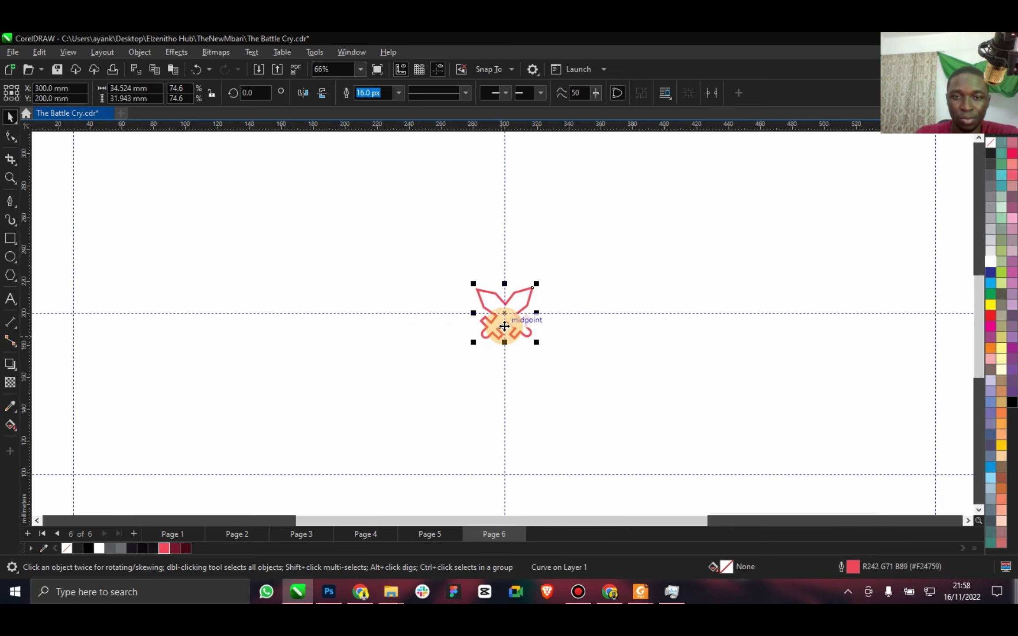
key("ctrl+s")
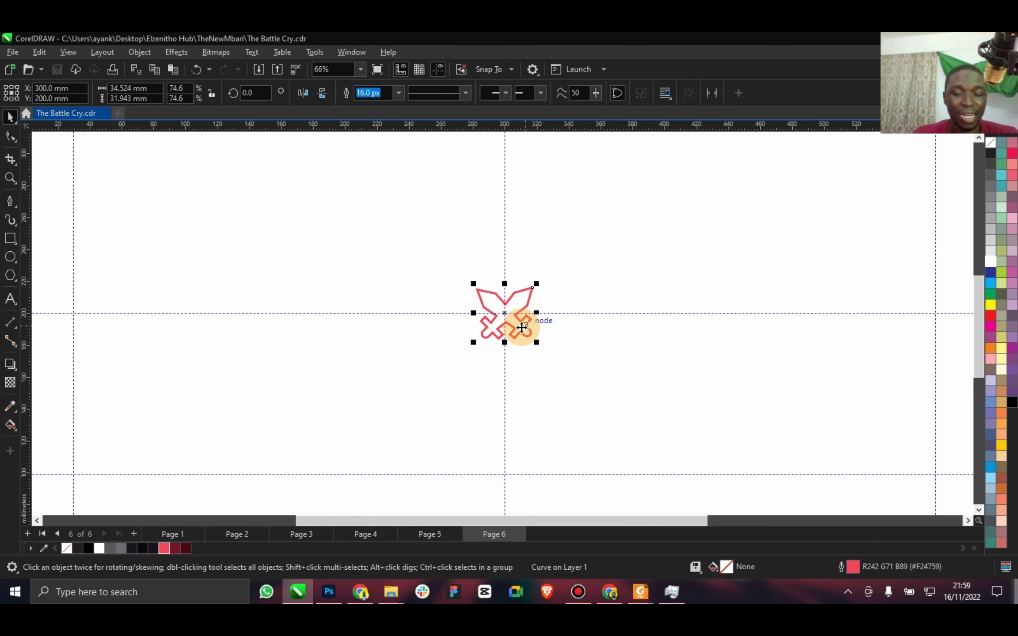
Copy the neon GAMER image out of its frame on the page 1 moodboard and place it left of the swords on page 6.
scroll(521, 327, "down", 1)
left_click(190, 529)
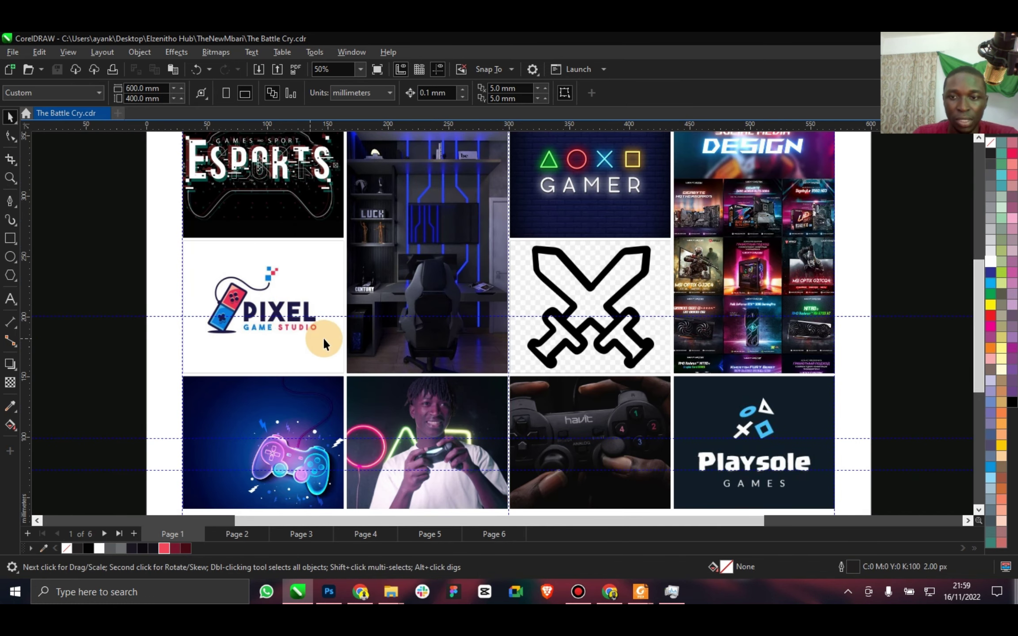
scroll(759, 415, "down", 1)
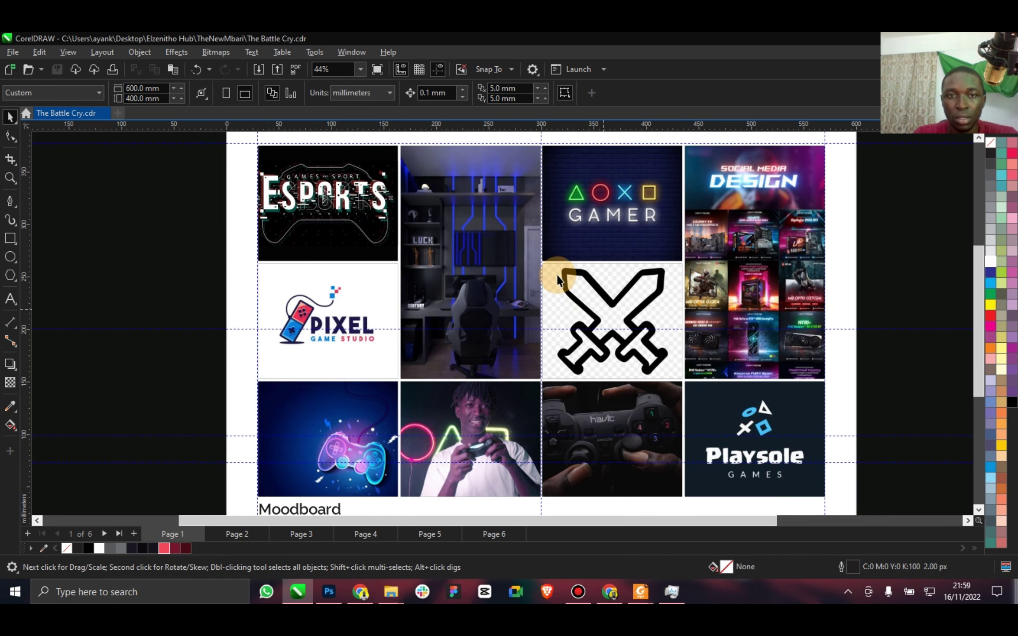
double_click(607, 196)
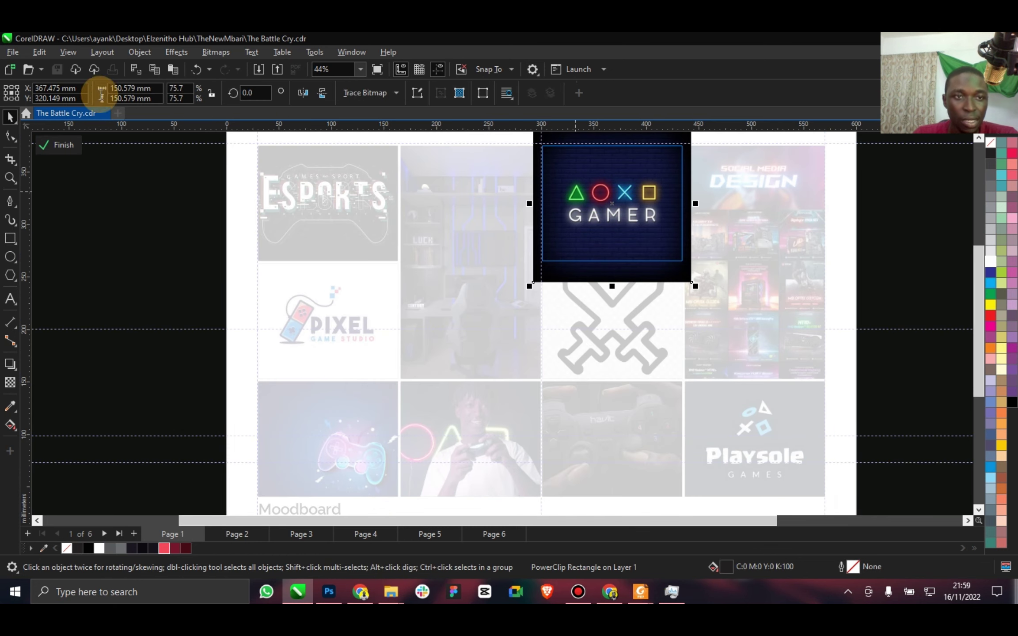
left_click(62, 145)
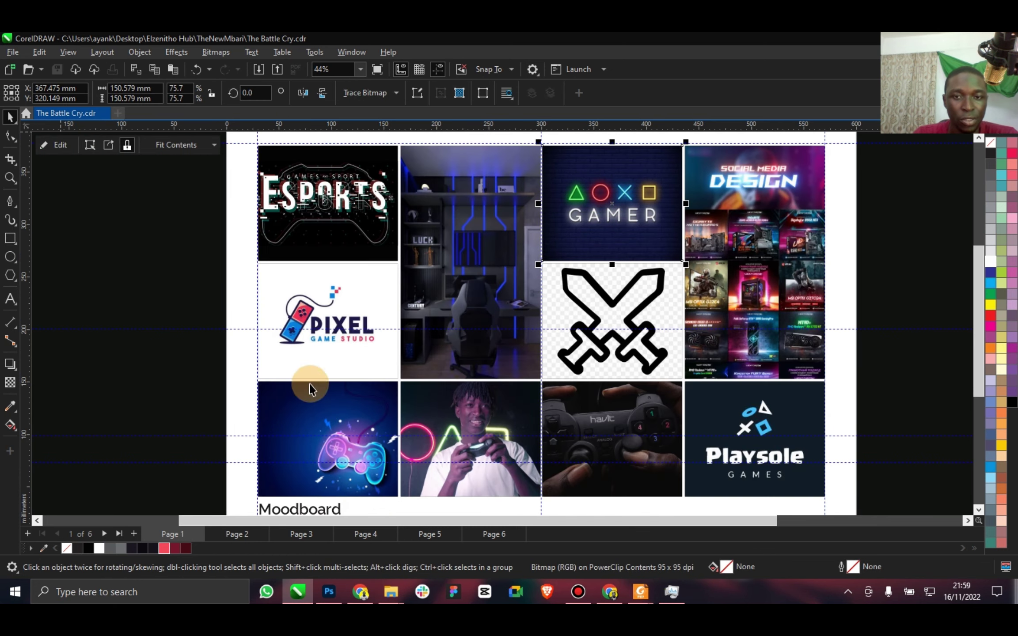
left_click(484, 536)
key("ctrl+v")
left_click_drag(682, 234, 406, 367)
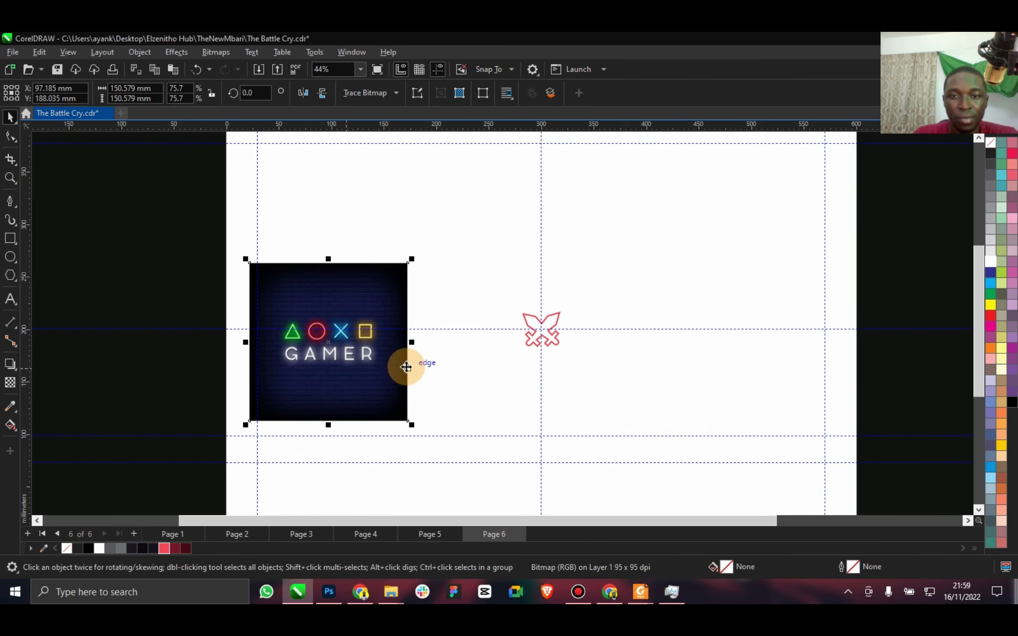
Move the GAMER reference image close beside the swords icon, saving the document along the way.
scroll(406, 367, "up", 4)
left_click_drag(334, 302, 387, 312)
scroll(386, 313, "up", 2)
key("ctrl+s")
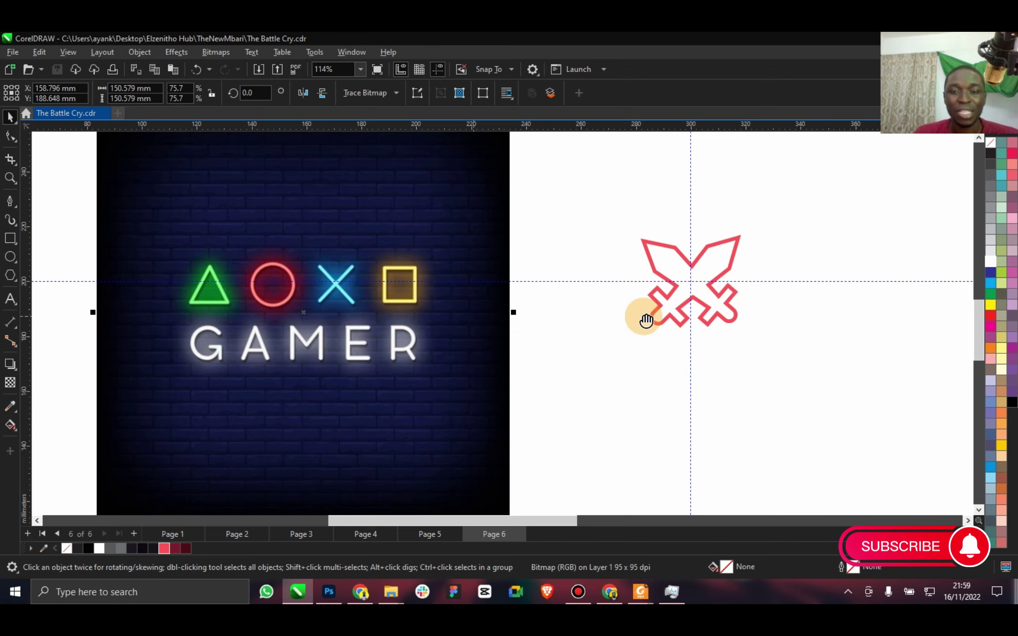
left_click_drag(644, 318, 519, 342)
left_click_drag(141, 300, 250, 300)
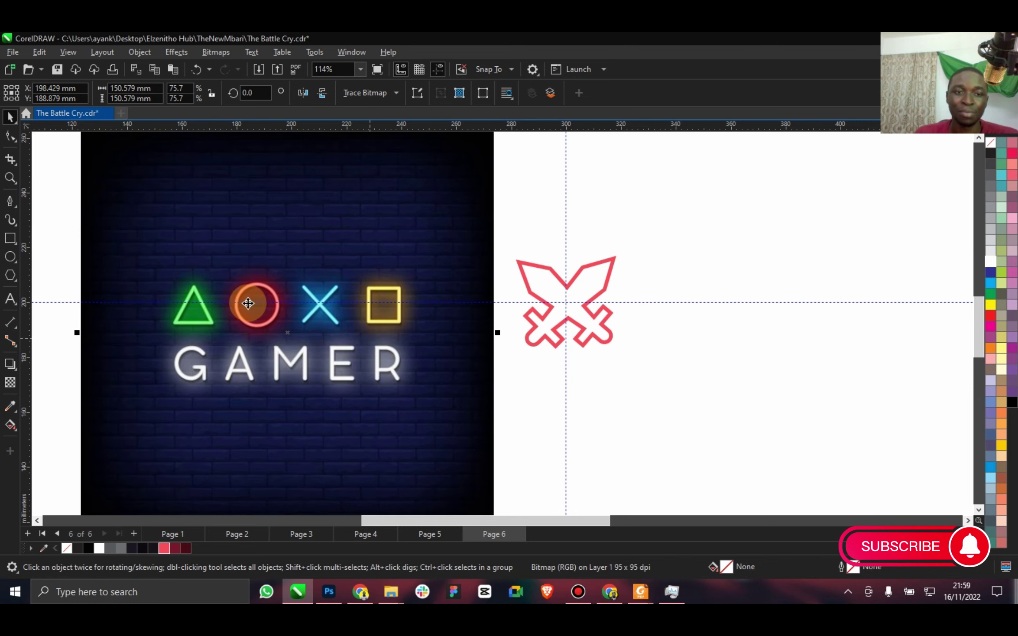
Draw a polygon right of the swords icon, set it to 3 sides, and scale the triangle to about 21 mm wide.
left_click(10, 275)
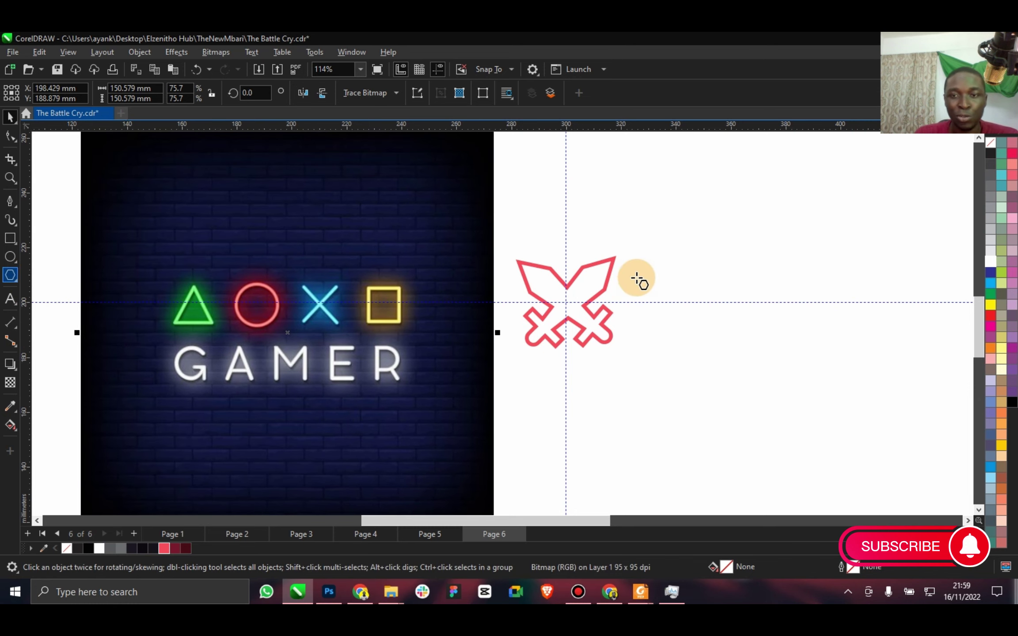
left_click_drag(672, 268, 761, 349)
left_click(6, 116)
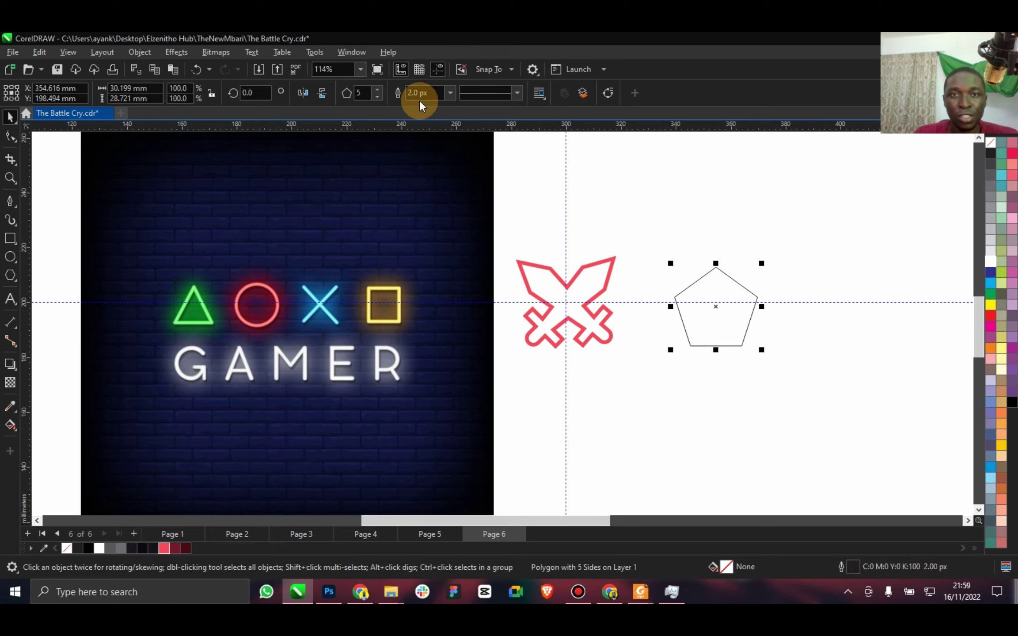
left_click(377, 97)
left_click(378, 98)
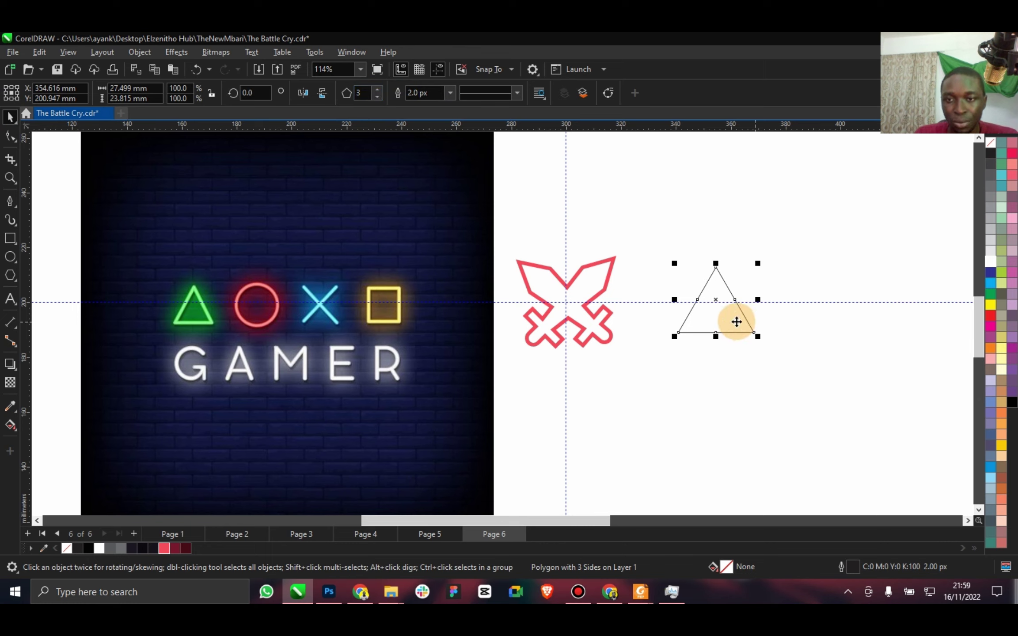
left_click_drag(757, 263, 720, 282)
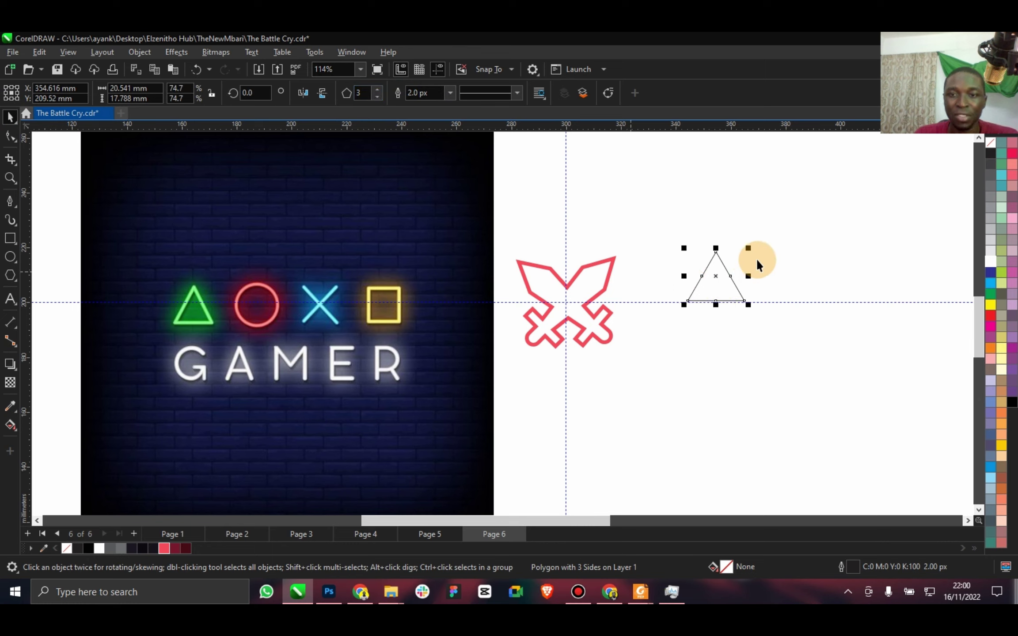
Add a horizontal guideline at the top of the swords and scale the triangle down to about 18 mm wide to meet it.
left_click_drag(678, 129, 618, 258)
left_click(724, 266)
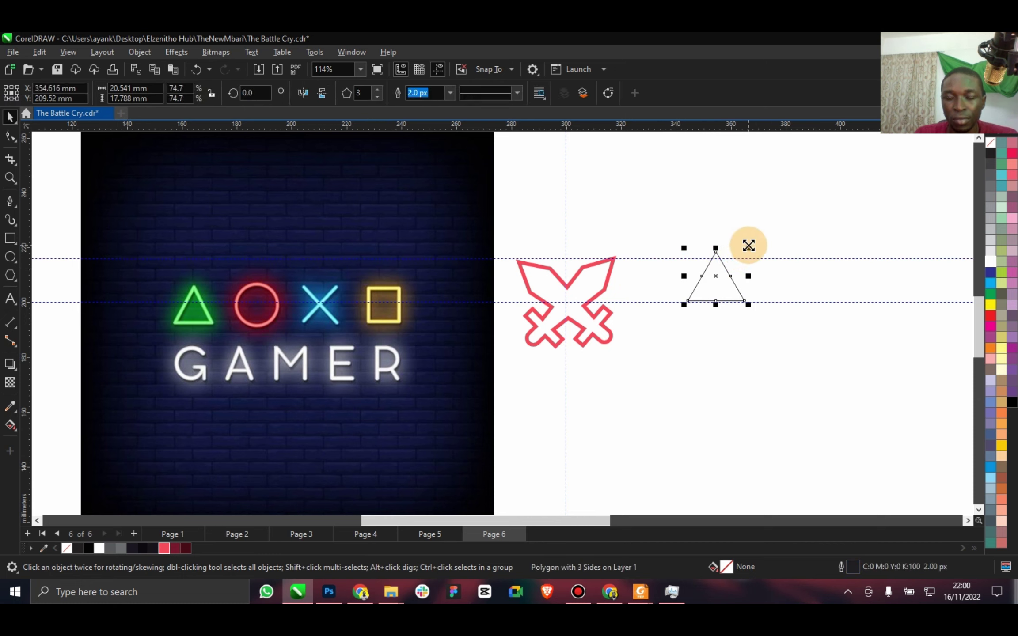
left_click_drag(747, 248, 739, 252)
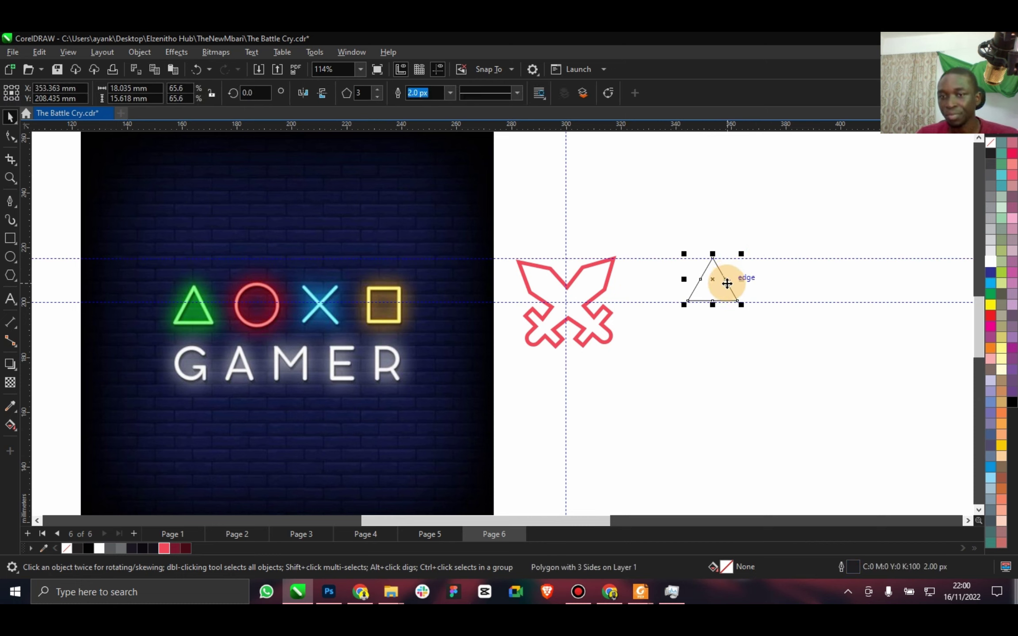
Draw a circle below the triangle and scale it to about 15 mm, ending on a new horizontal guideline at the swords' lower edge.
left_click(11, 256)
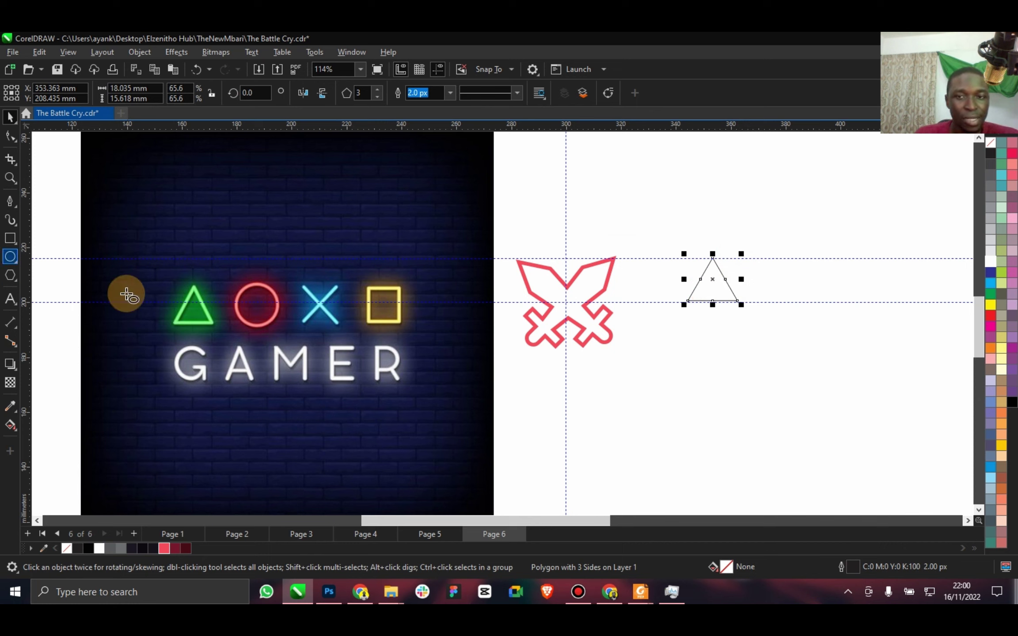
left_click_drag(696, 320, 744, 371)
key("space")
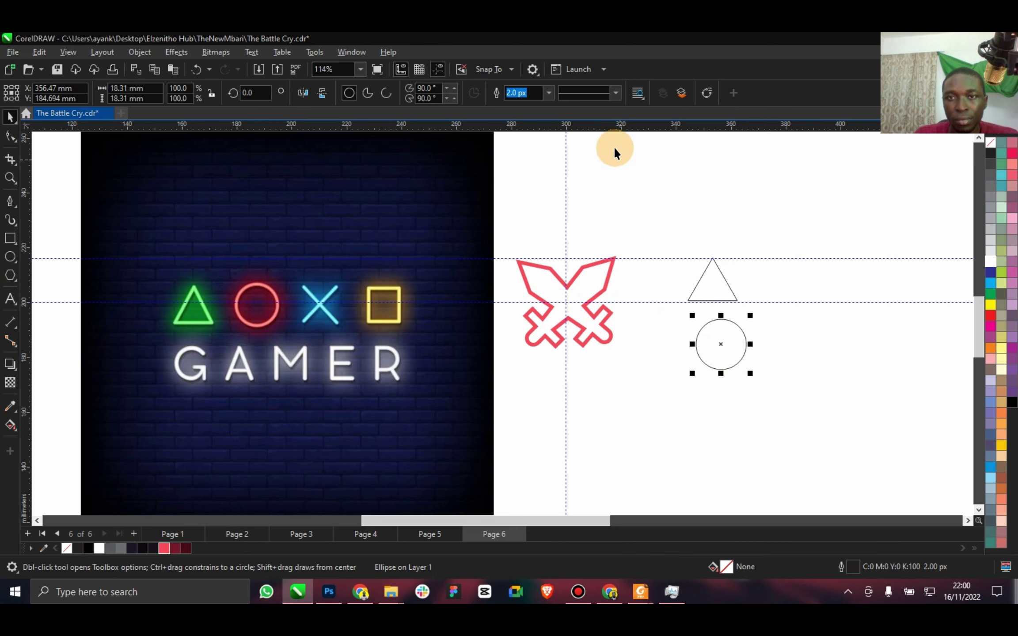
left_click_drag(616, 126, 734, 303)
scroll(733, 303, "up", 4)
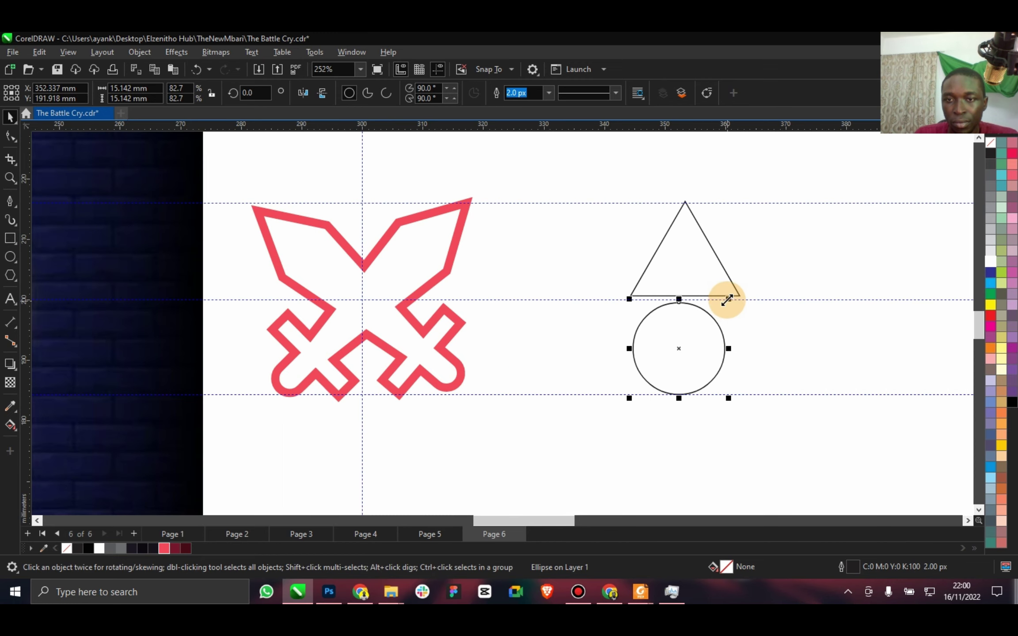
left_click_drag(706, 351, 711, 351)
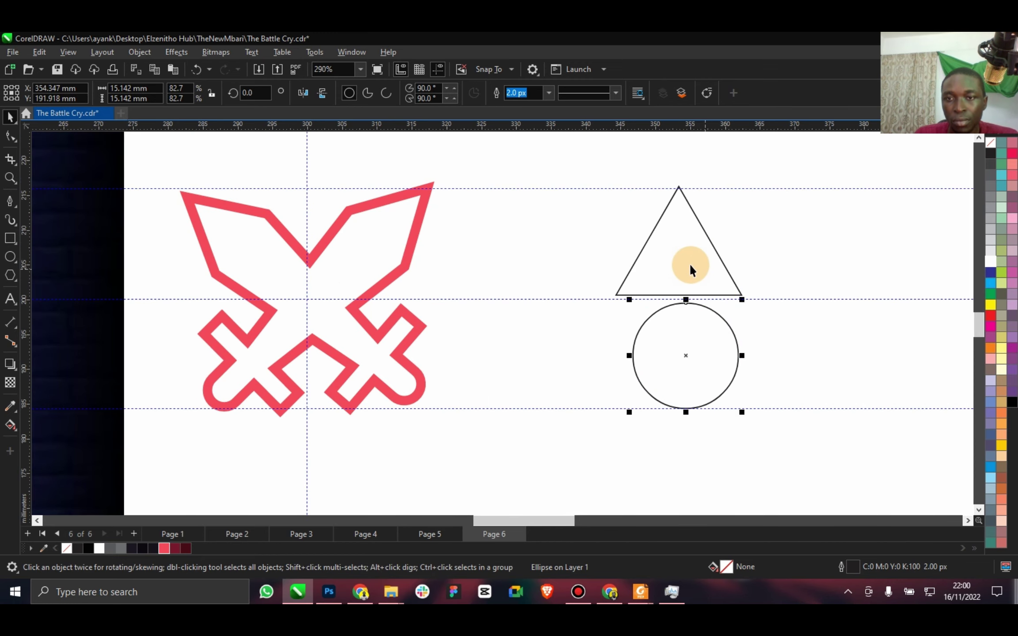
Scale the triangle about its centre to about 17 mm wide and centre the circle beneath it on a new vertical guideline.
left_click(708, 238)
left_click_drag(746, 183, 737, 190)
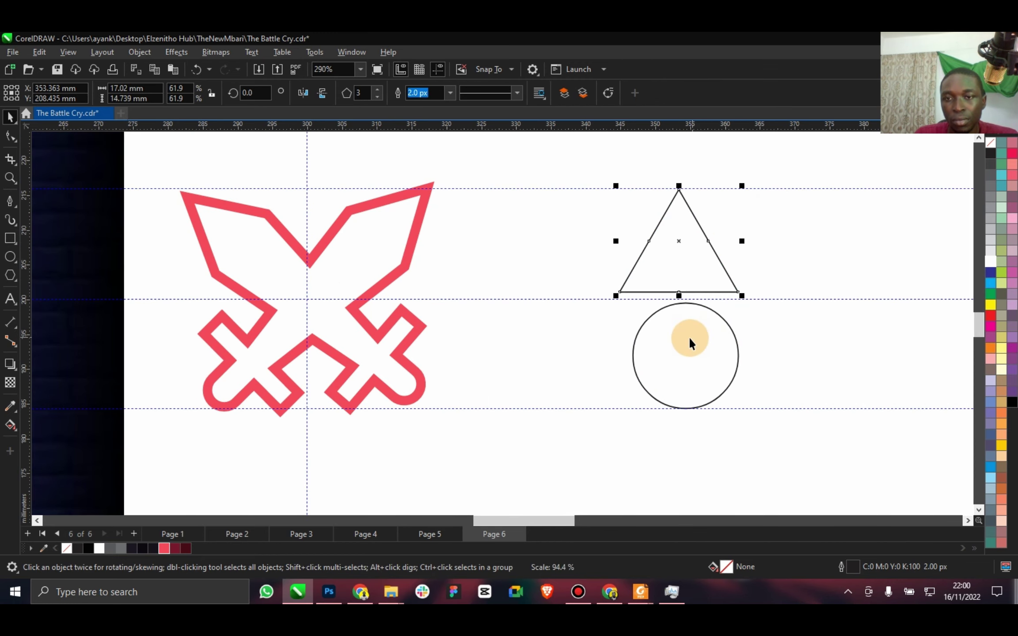
mouse_move(689, 336)
left_mouse_down()
mouse_move(704, 345)
mouse_move(684, 338)
left_mouse_up()
left_click_drag(25, 223, 679, 258)
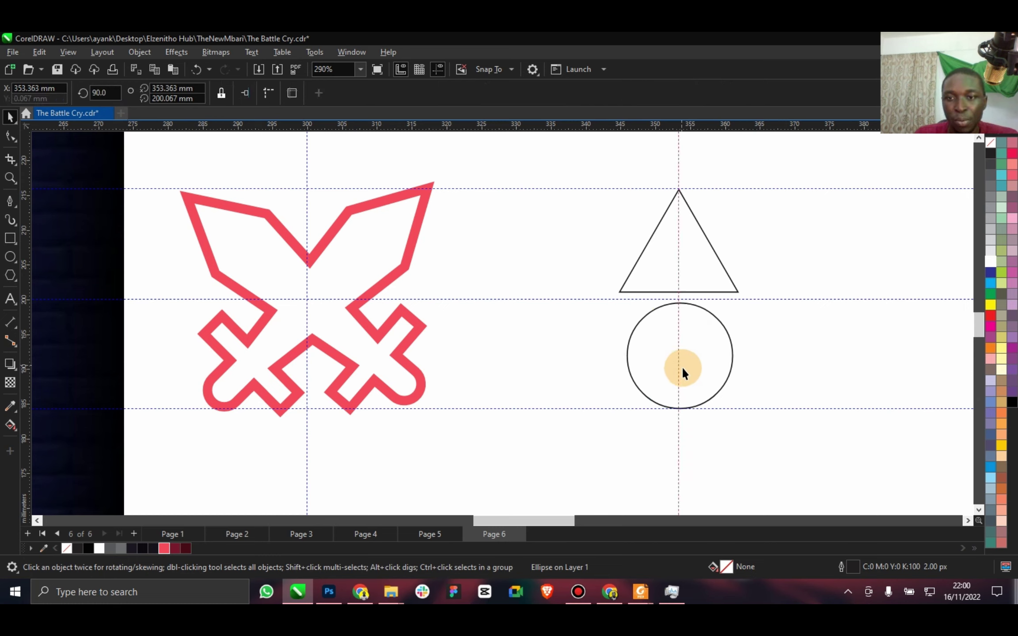
left_click(693, 368)
left_click_drag(693, 369, 703, 369)
scroll(711, 349, "down", 2)
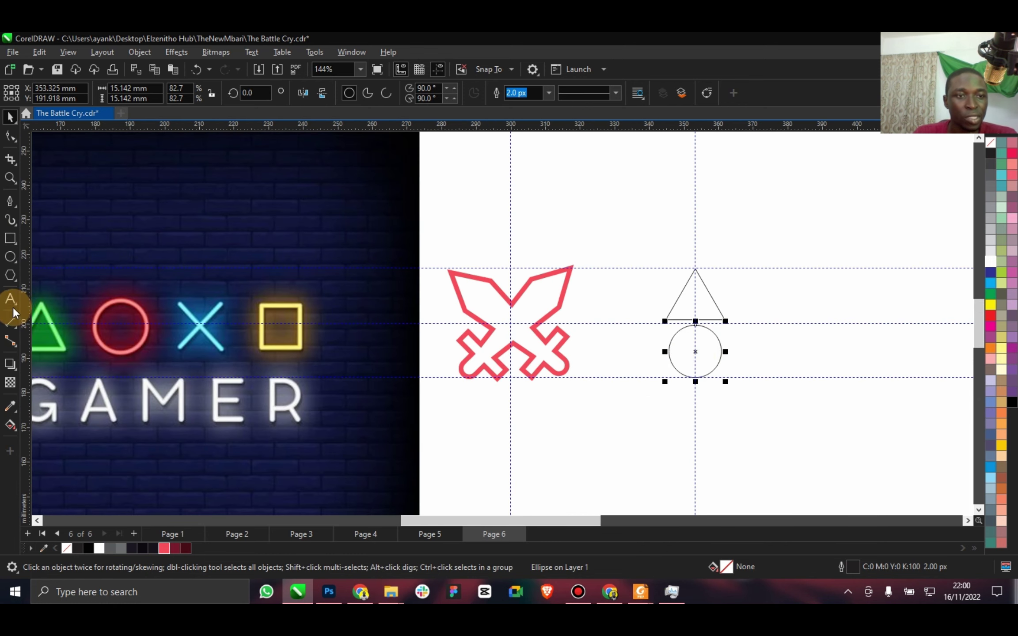
Draw a square beside the triangle, scale it to about 14.5 mm between the upper guidelines, and save the document.
scroll(755, 301, "down", 1)
mouse_move(754, 278)
left_mouse_down()
mouse_move(806, 331)
mouse_move(770, 300)
left_mouse_up()
left_click(9, 115)
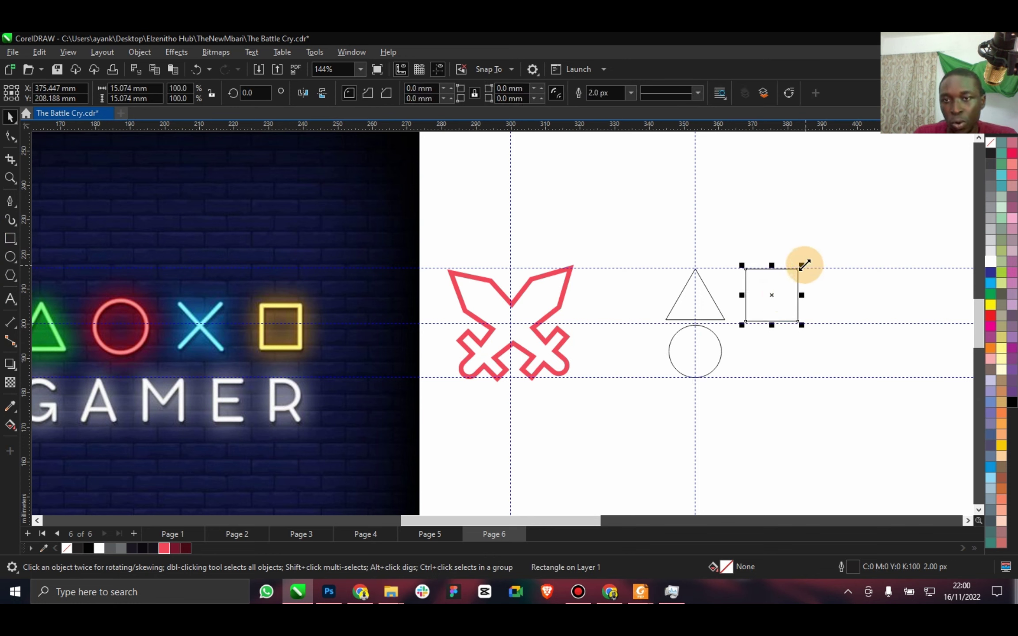
left_click_drag(803, 264, 800, 261)
scroll(801, 265, "up", 4)
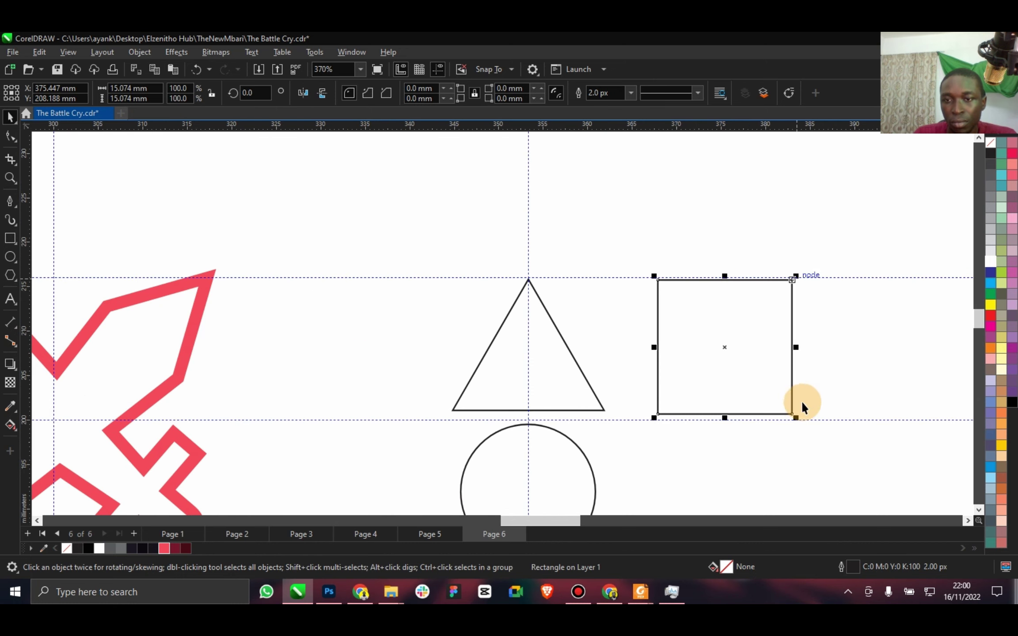
left_click_drag(795, 418, 787, 413)
scroll(783, 411, "down", 2)
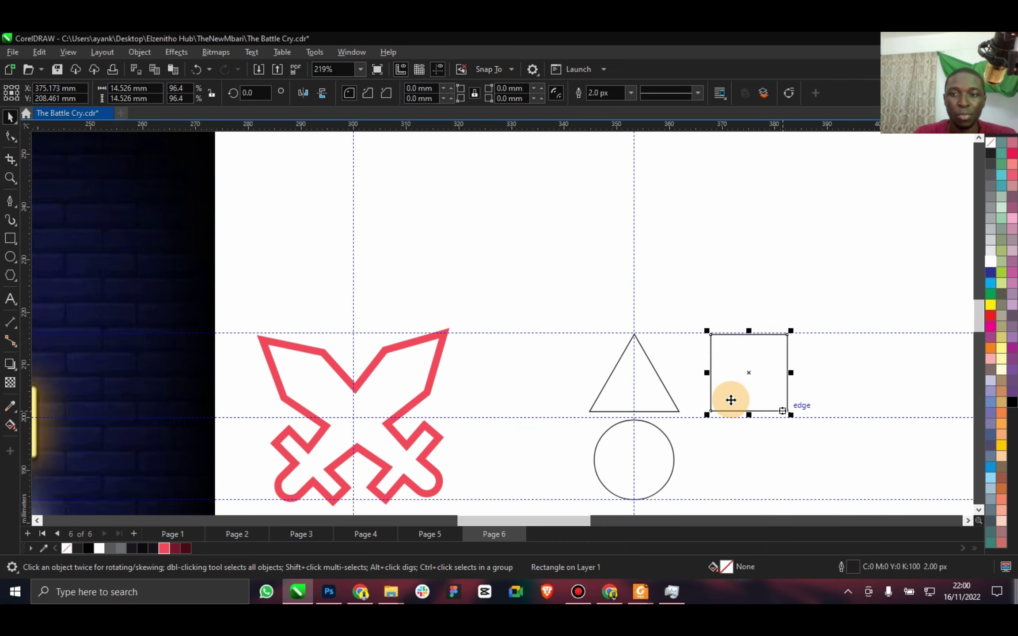
scroll(731, 399, "down", 4)
key("h")
left_click_drag(669, 420, 595, 392)
scroll(516, 399, "up", 1)
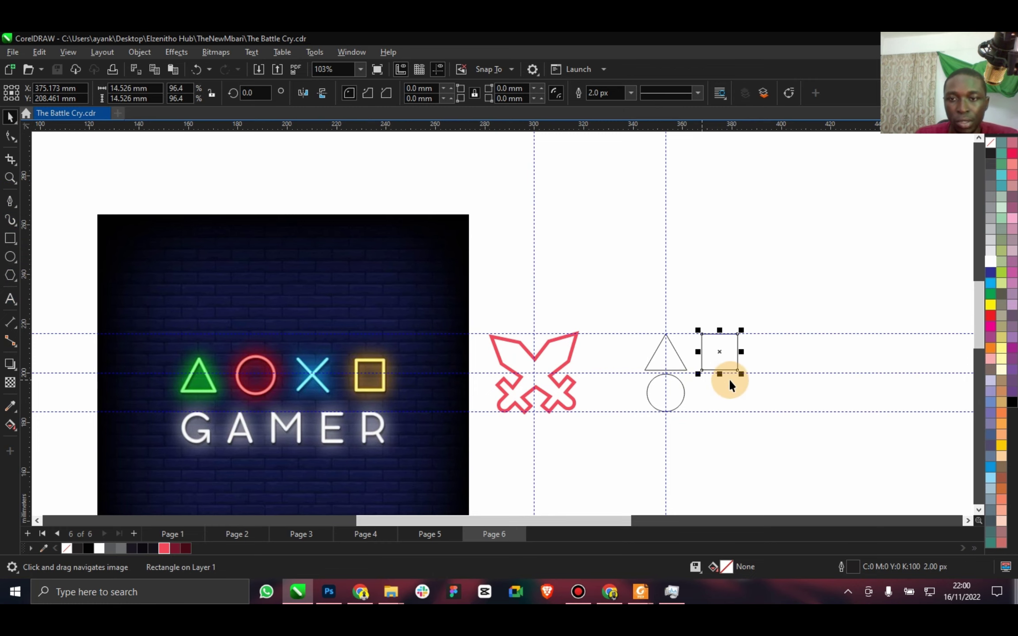
Draw a straight vertical line about 13 mm long below the square with the Pen tool.
scroll(726, 379, "up", 2)
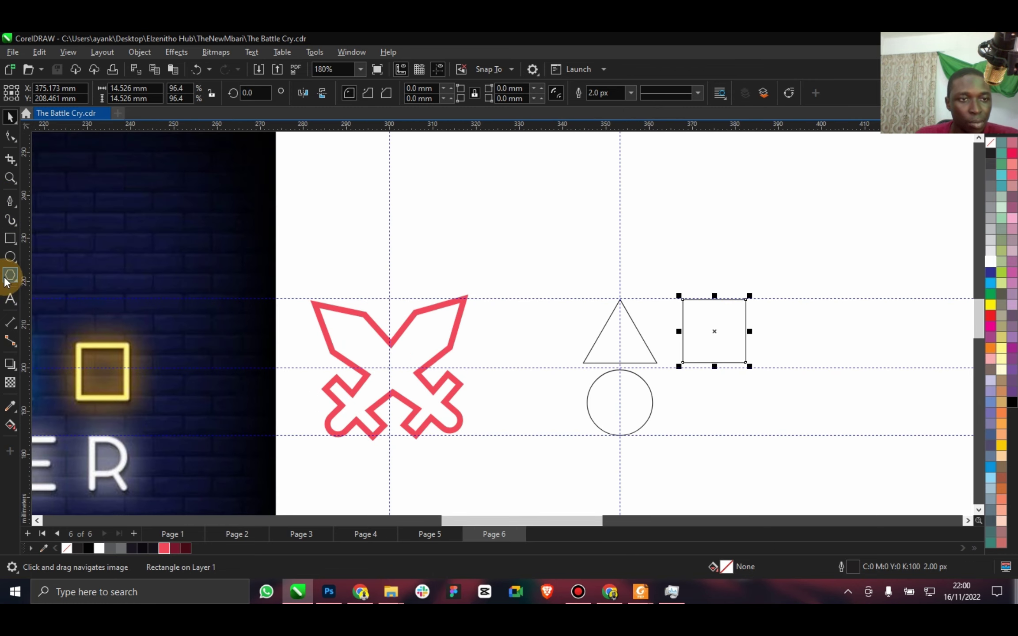
left_click(11, 202)
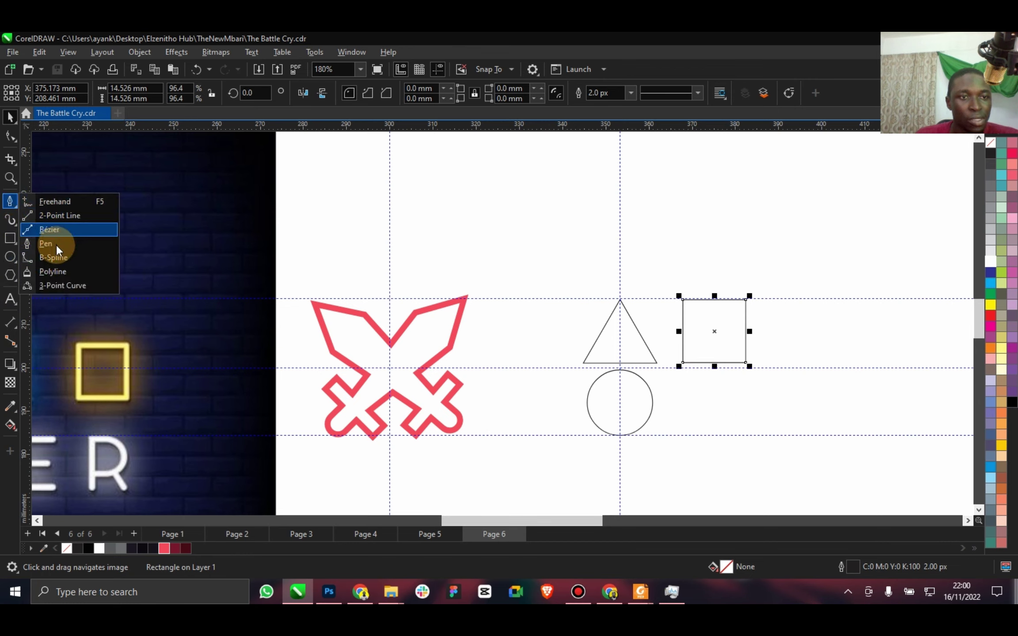
left_click(53, 245)
left_click(716, 371)
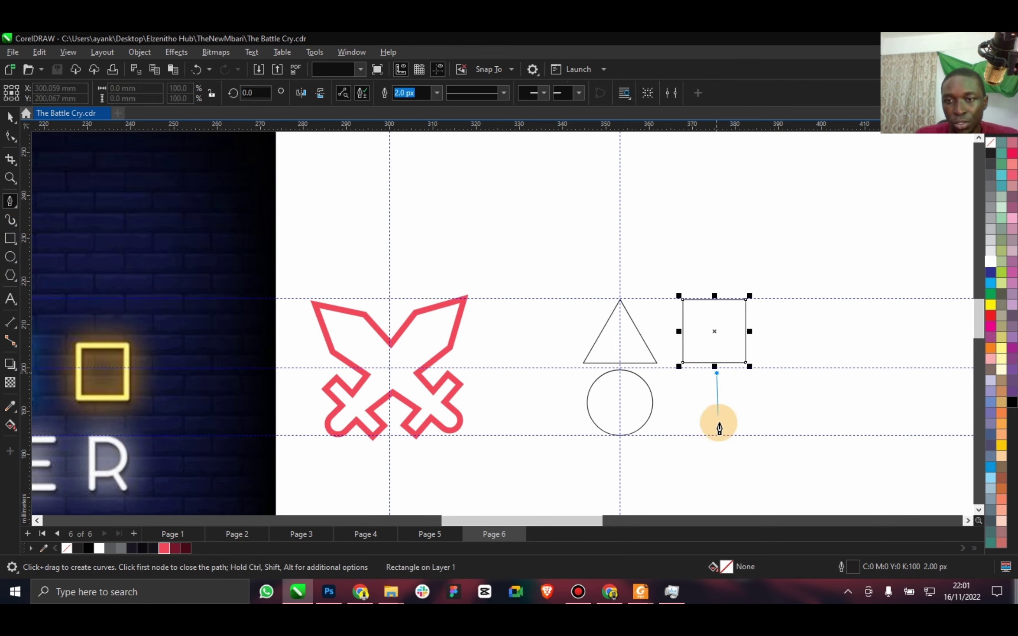
left_click(716, 429)
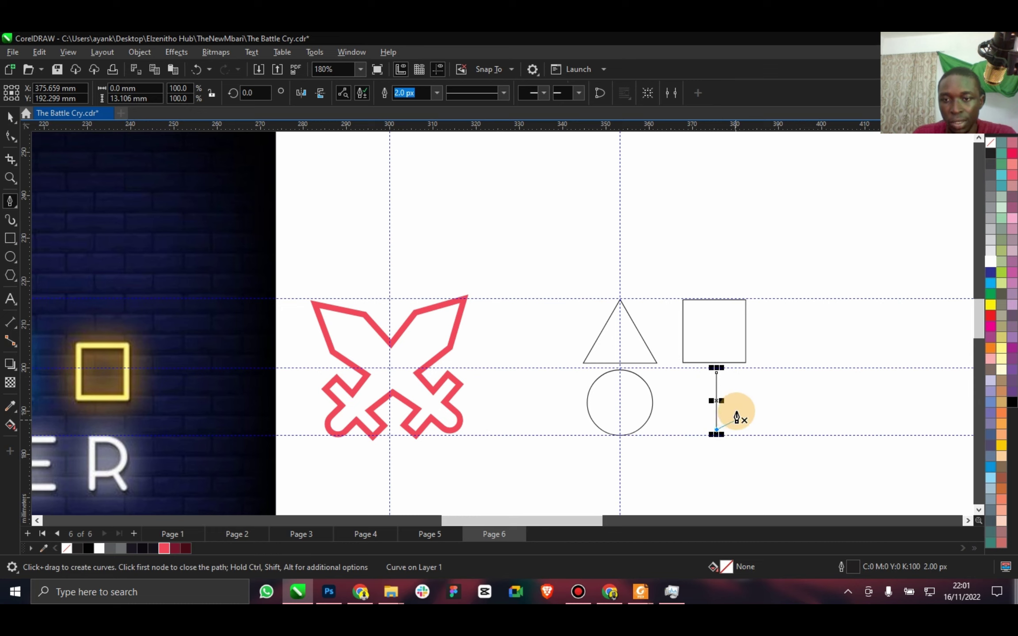
key("Escape")
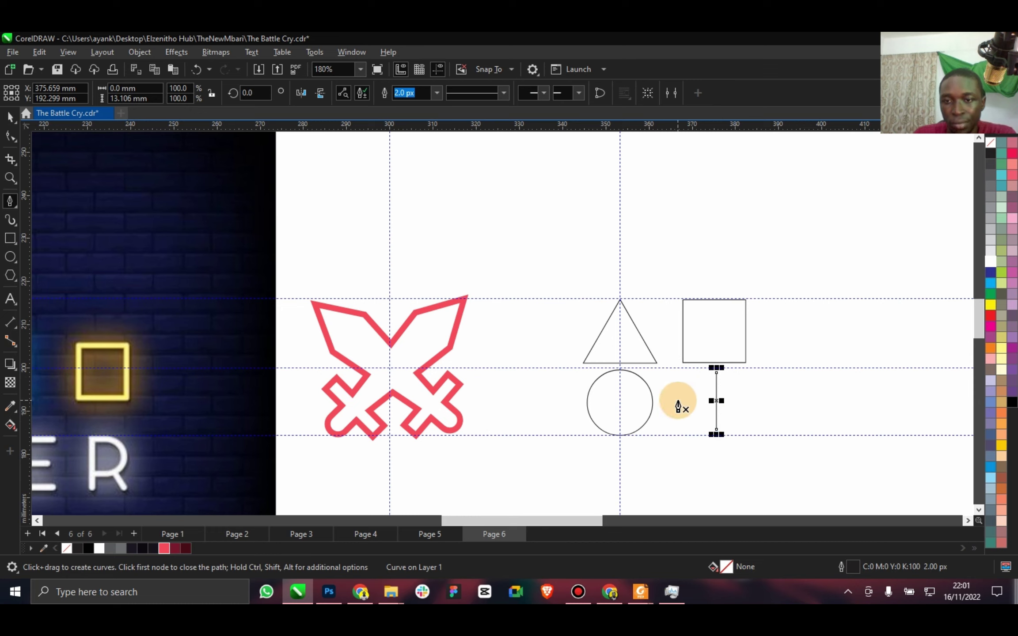
Add a copy of the vertical line rotated 90° about its centre to form a plus sign.
left_click(10, 117)
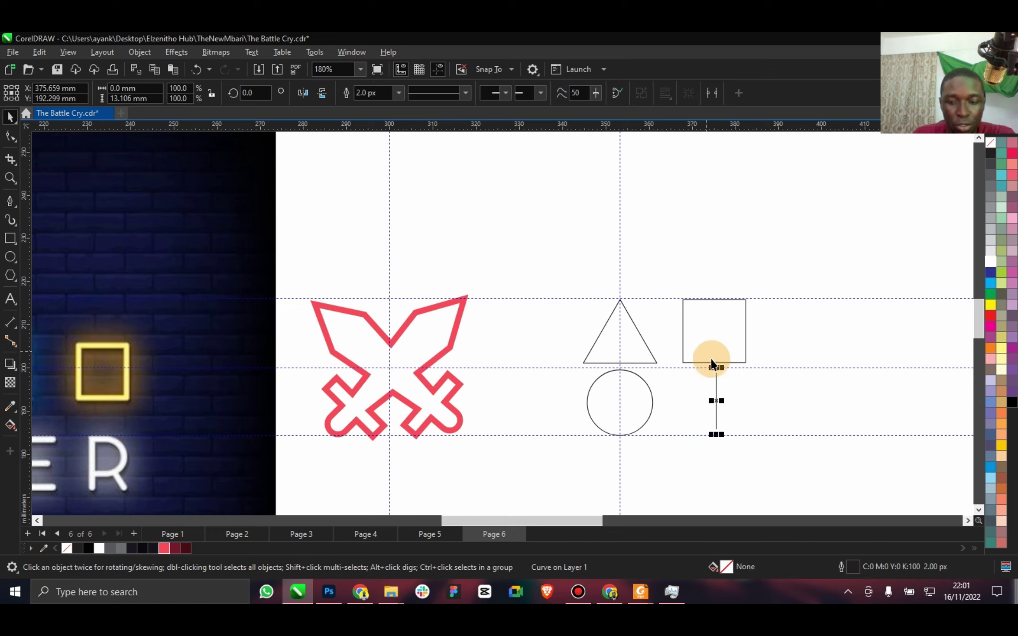
left_click(270, 91)
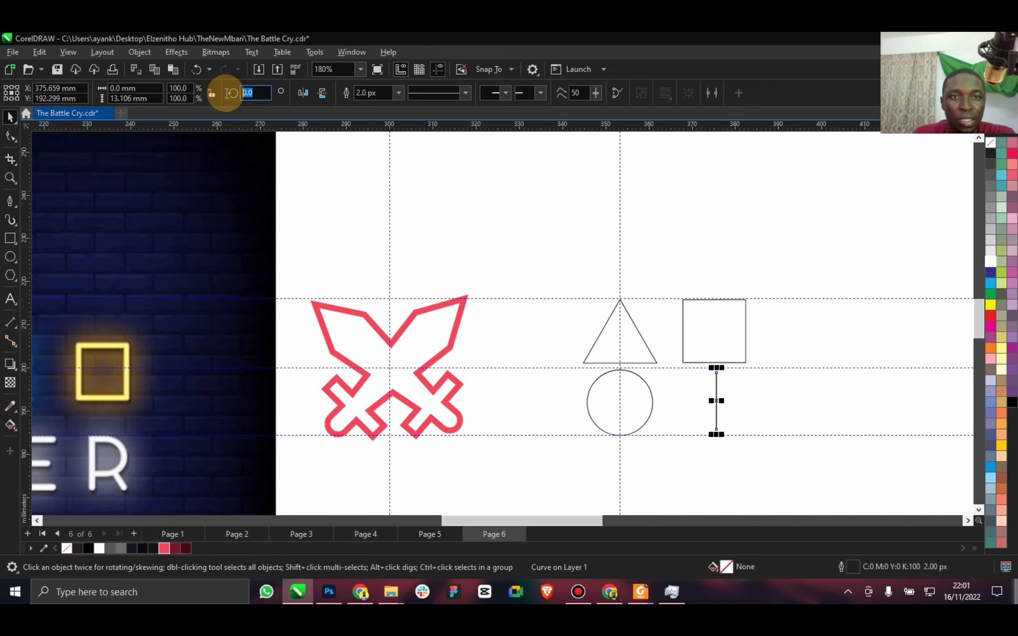
type("90")
key("Return")
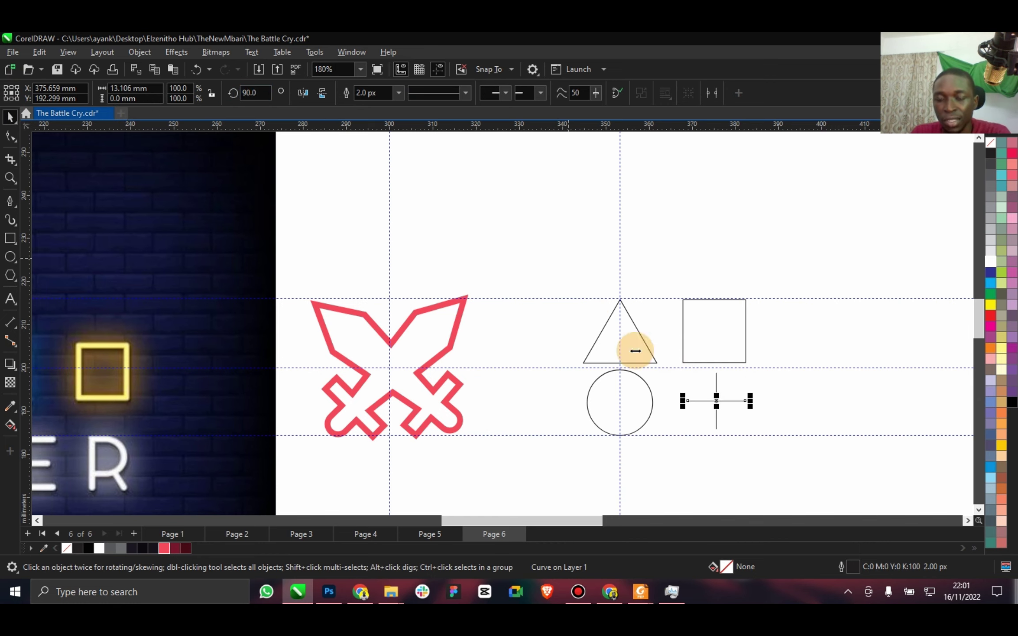
Combine the two crossed lines into one curve rotated 45° as an X, and scale it about its centre to about 12 mm wide.
scroll(727, 407, "up", 2)
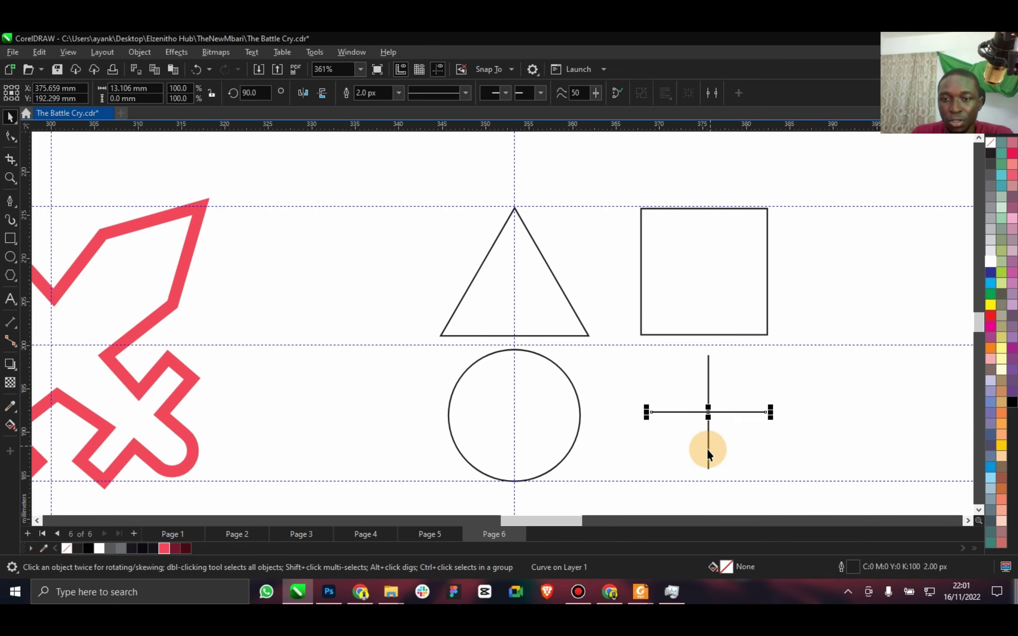
left_click(709, 445, "shift")
key("ctrl+l")
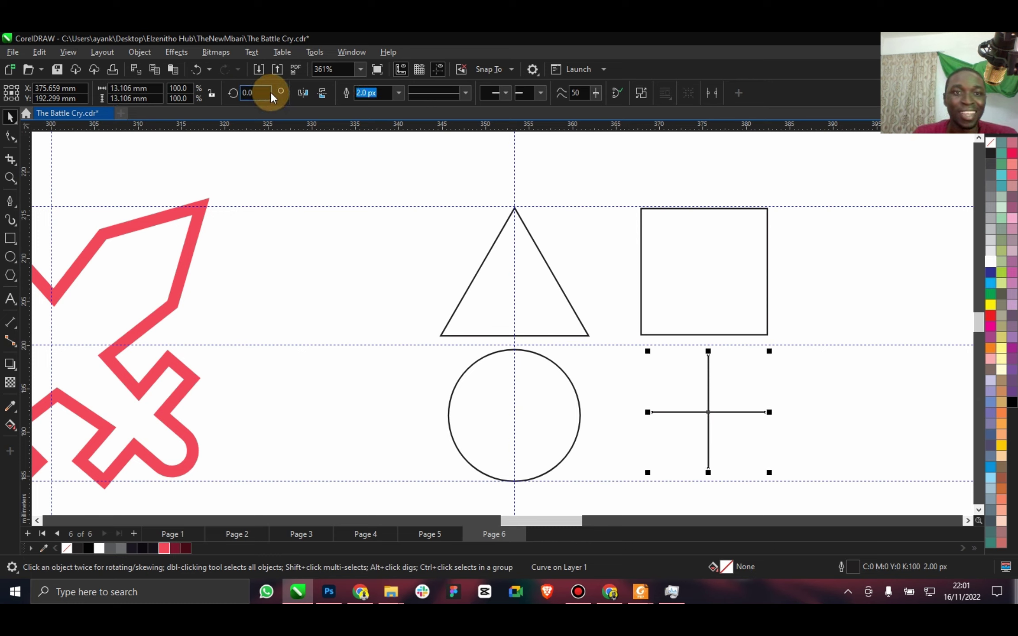
left_click(242, 93)
type("45")
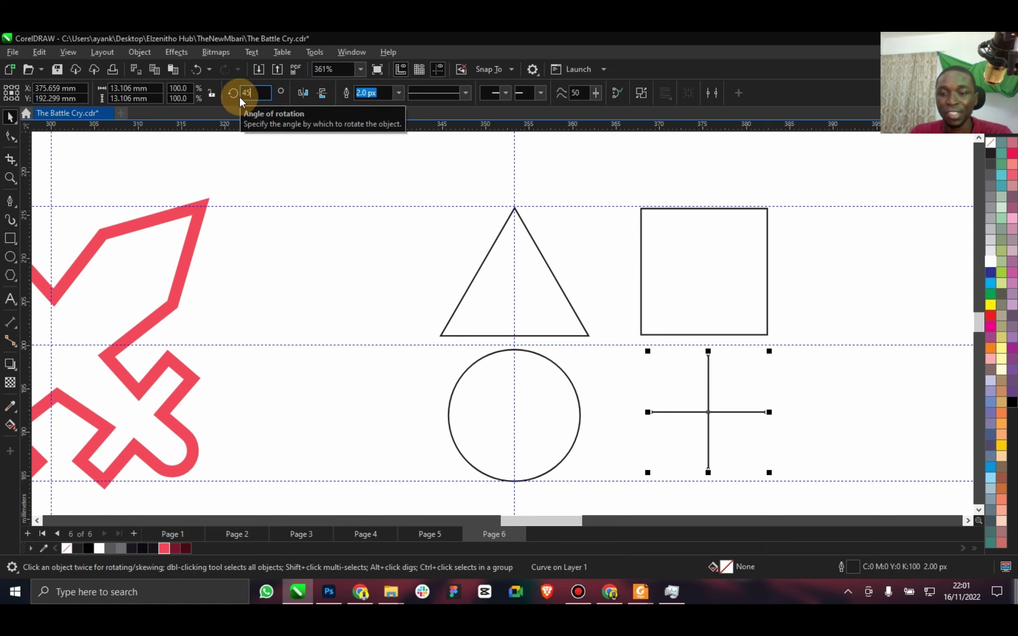
key("Return")
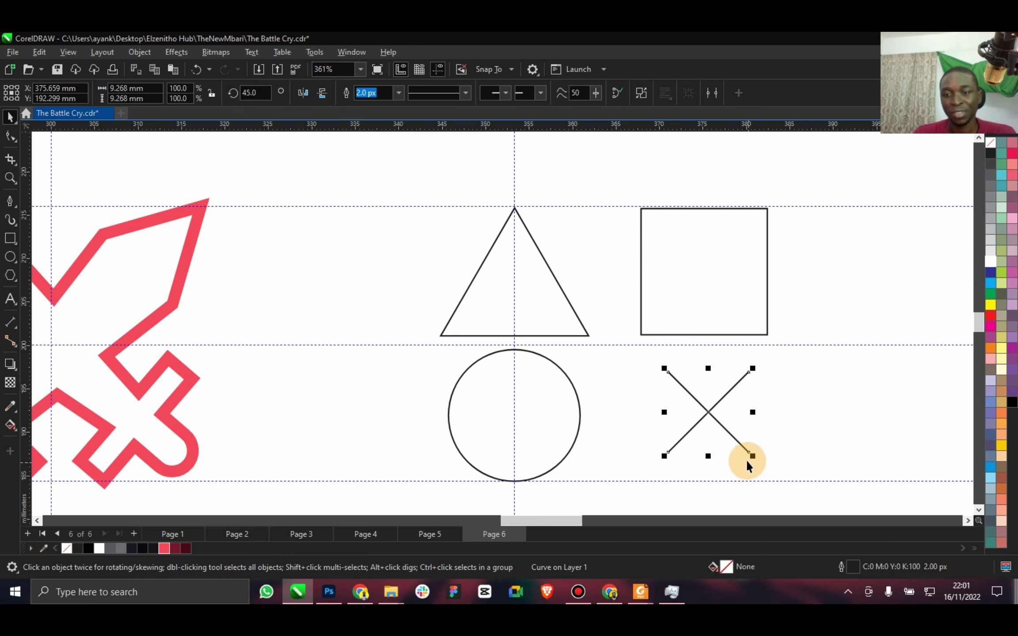
mouse_move(752, 456)
left_mouse_down()
mouse_move(772, 467)
mouse_move(733, 448)
left_mouse_up()
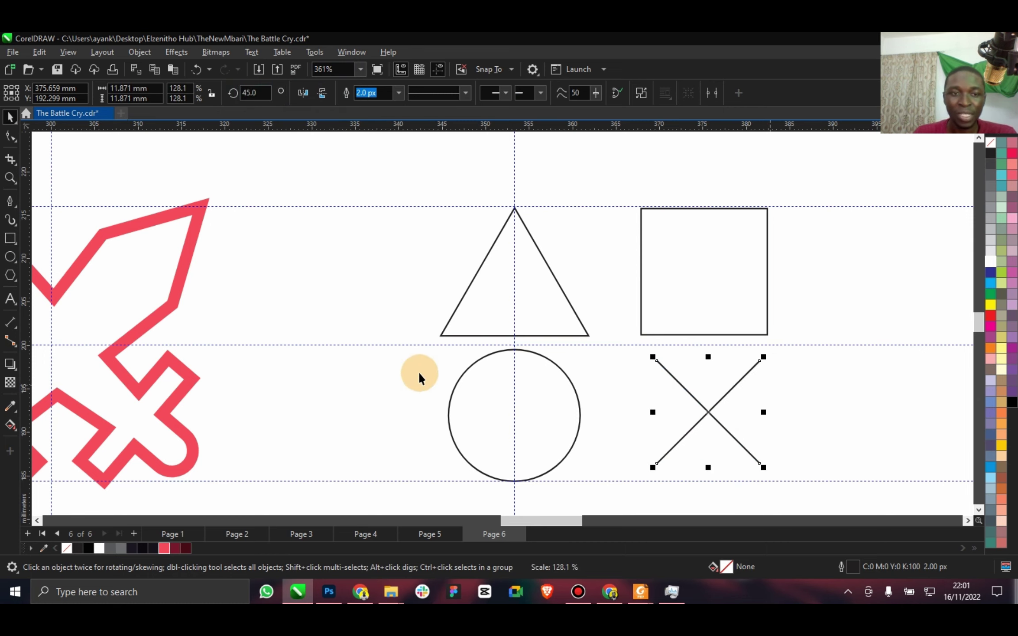
Match the outline width of the triangle, square, circle and X to the swords by setting it to 16 px.
scroll(418, 372, "down", 1)
left_click(230, 324)
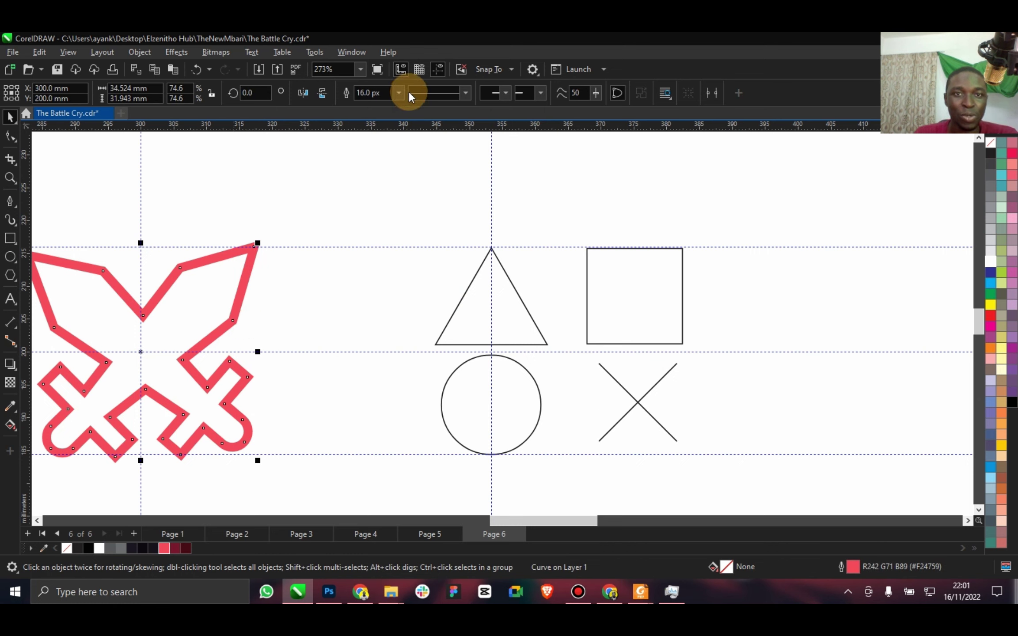
left_click(387, 92)
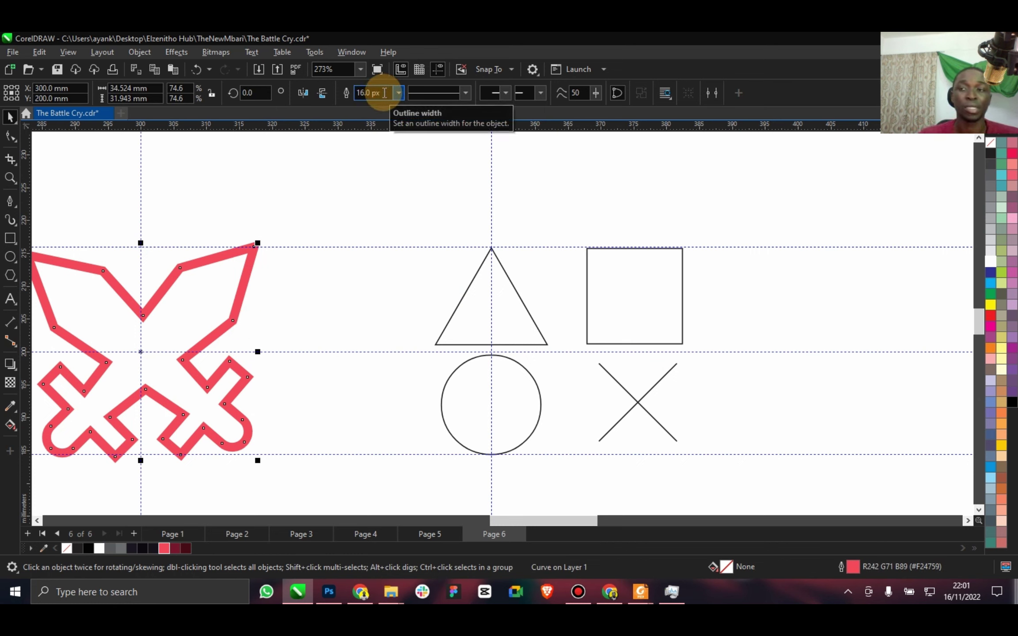
left_click(531, 306)
left_click(614, 311, "shift")
left_click(539, 406, "shift")
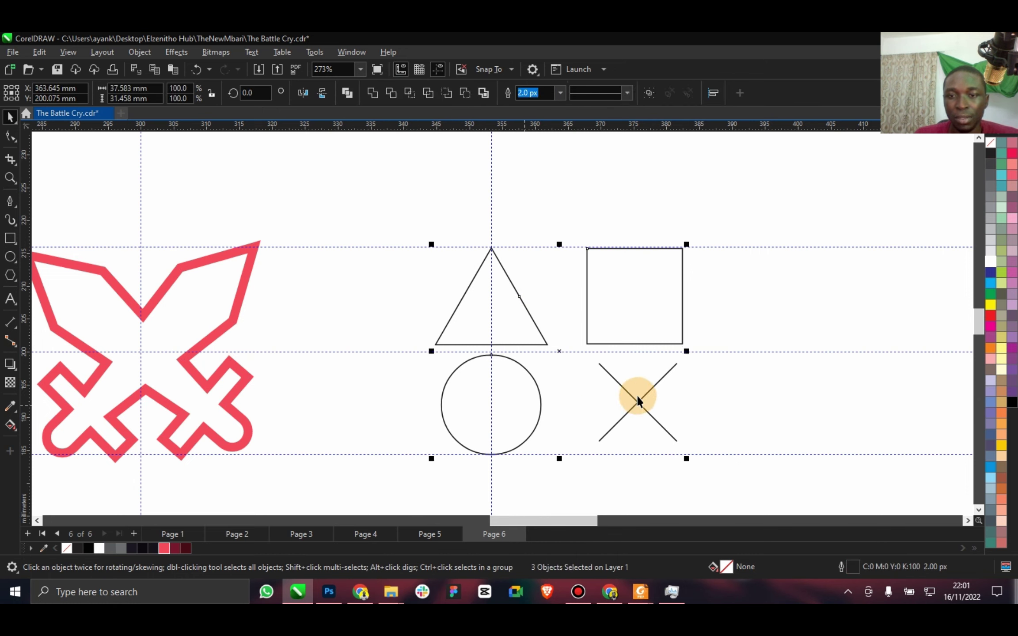
left_click(637, 404, "shift")
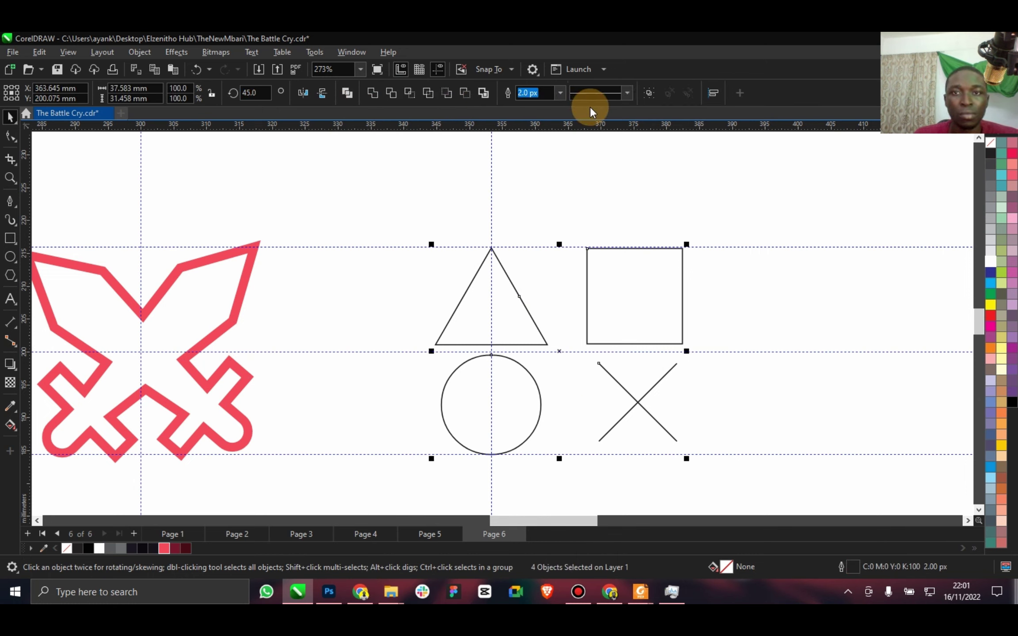
left_click(561, 98)
left_click(532, 198)
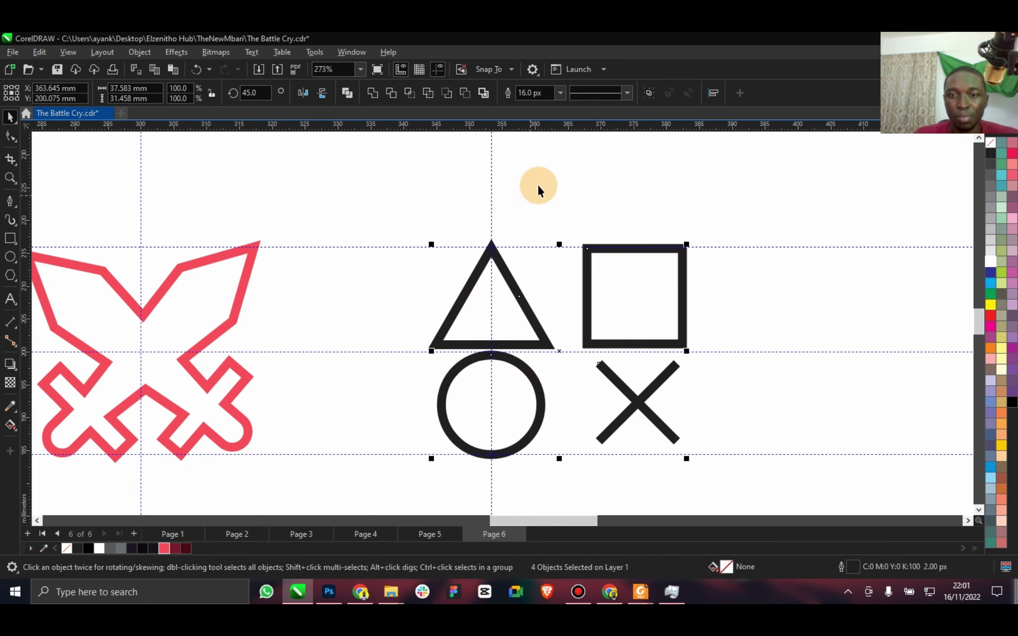
Colour the outlines of the four controller shapes dark maroon #74162D and save the document.
right_click(163, 550)
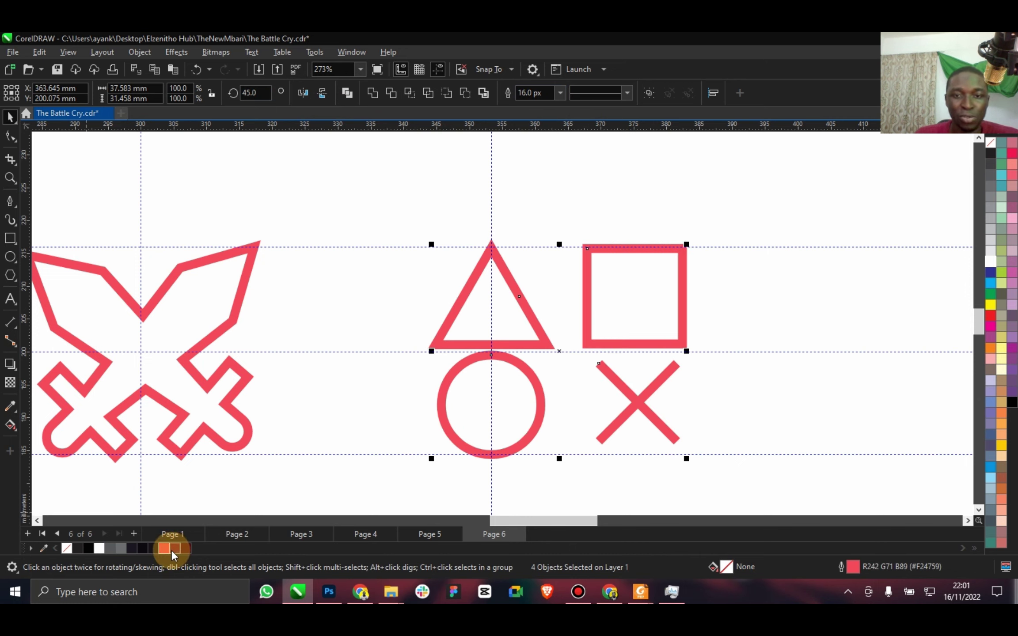
right_click(175, 548)
scroll(361, 380, "down", 2)
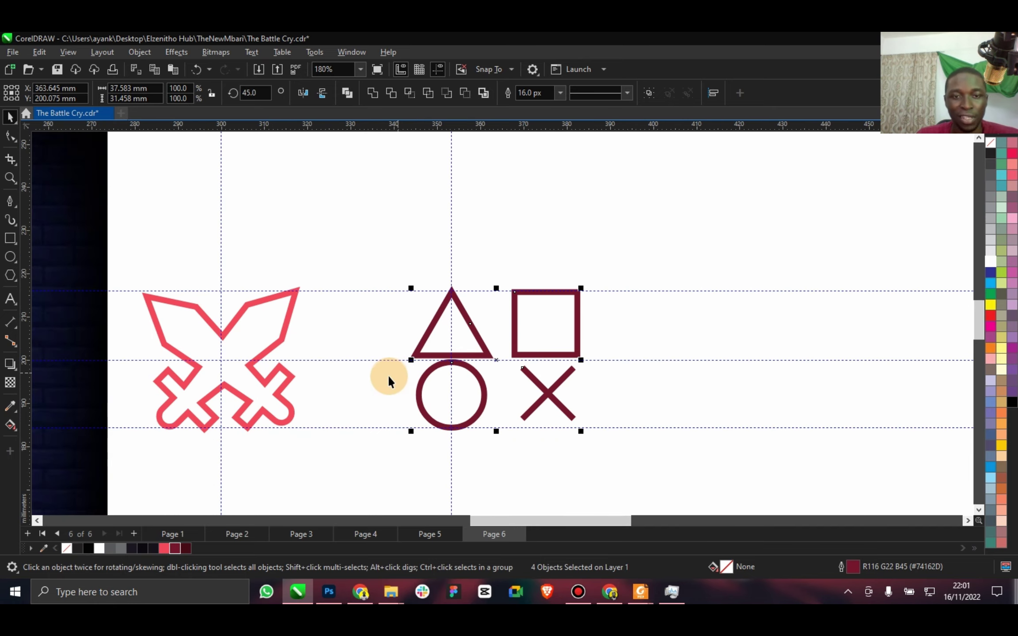
scroll(387, 374, "down", 1)
scroll(429, 354, "down", 1)
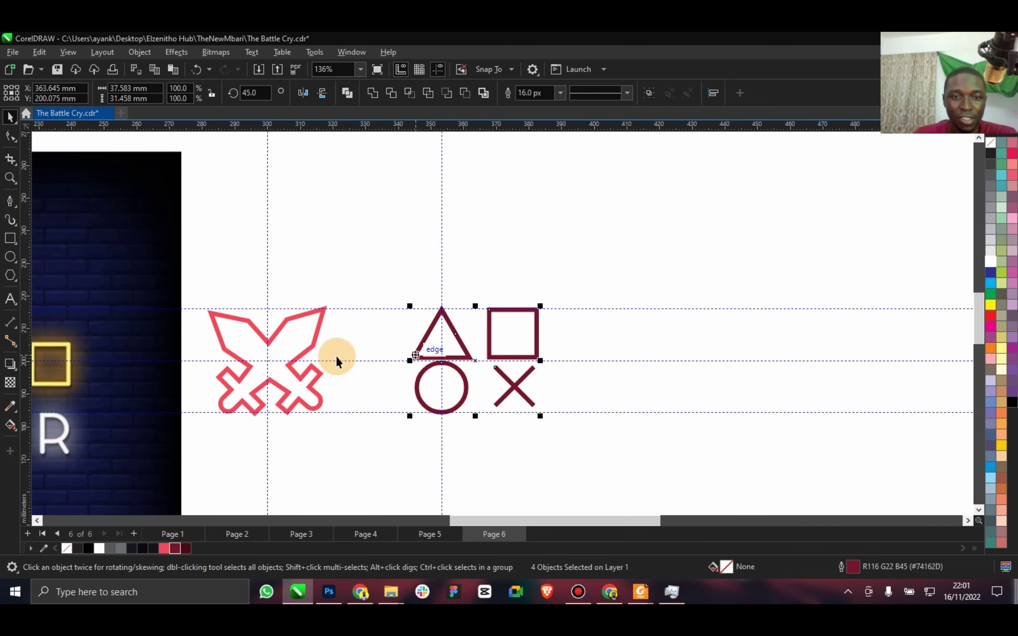
left_click(304, 346)
key("ctrl+s")
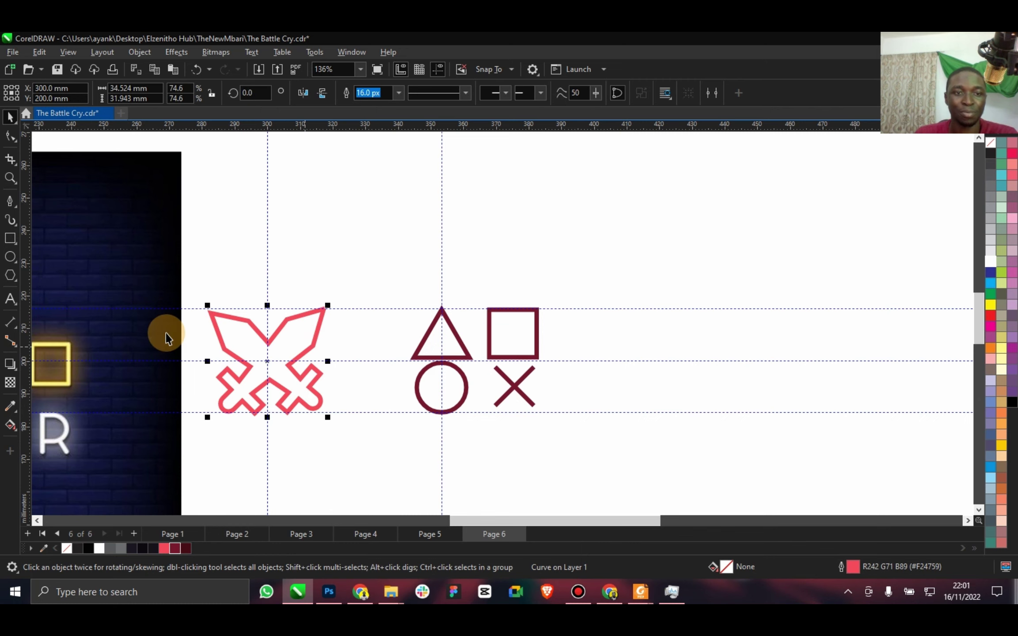
Delete the neon sign image lying beside the swords on page 6.
left_click(166, 333)
key("Delete")
left_click(360, 69)
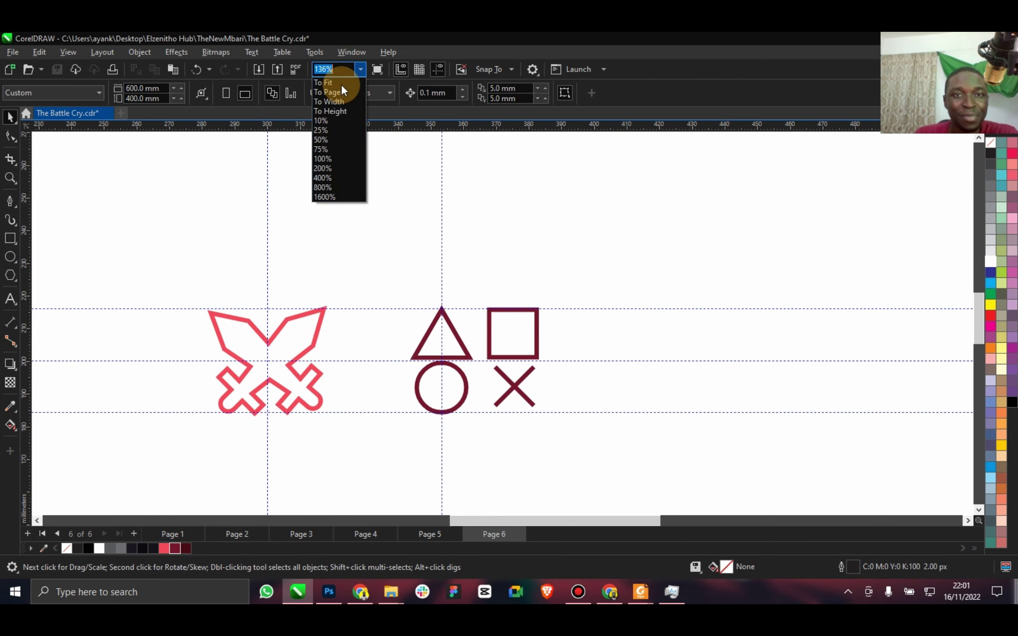
left_click(339, 86)
Scale the triangle, square and circle down slightly about their centres to bring them closer to the X's size.
scroll(559, 342, "up", 10)
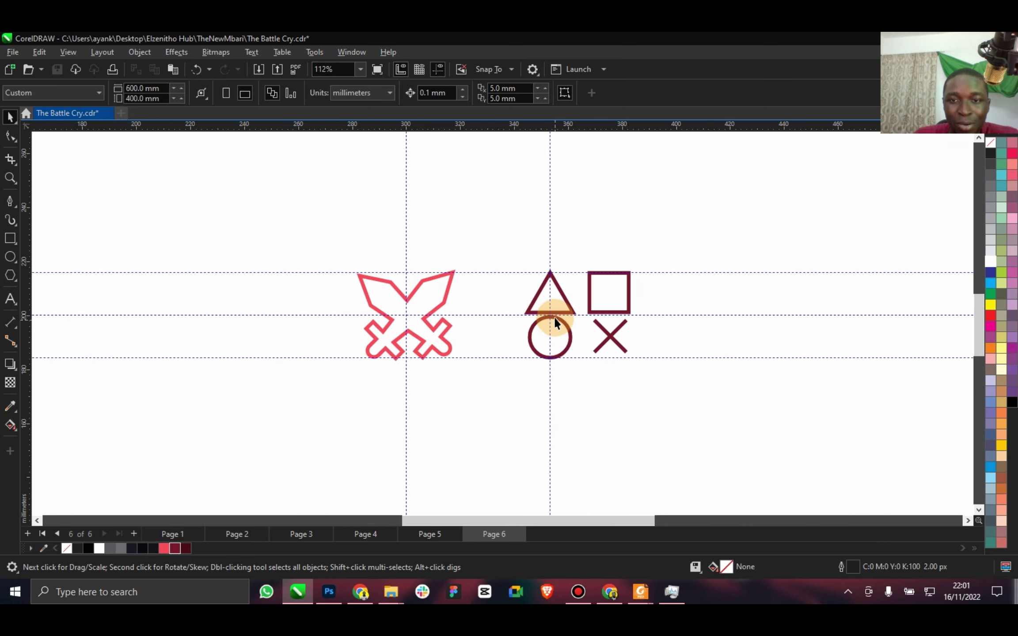
left_click(572, 314)
scroll(581, 323, "up", 3)
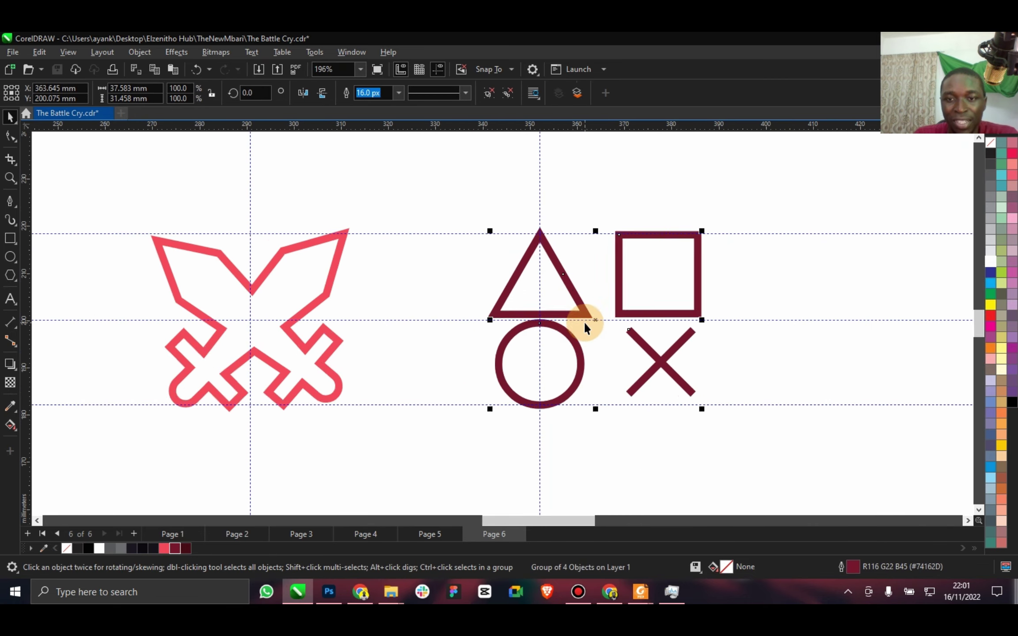
left_click(560, 261, "ctrl")
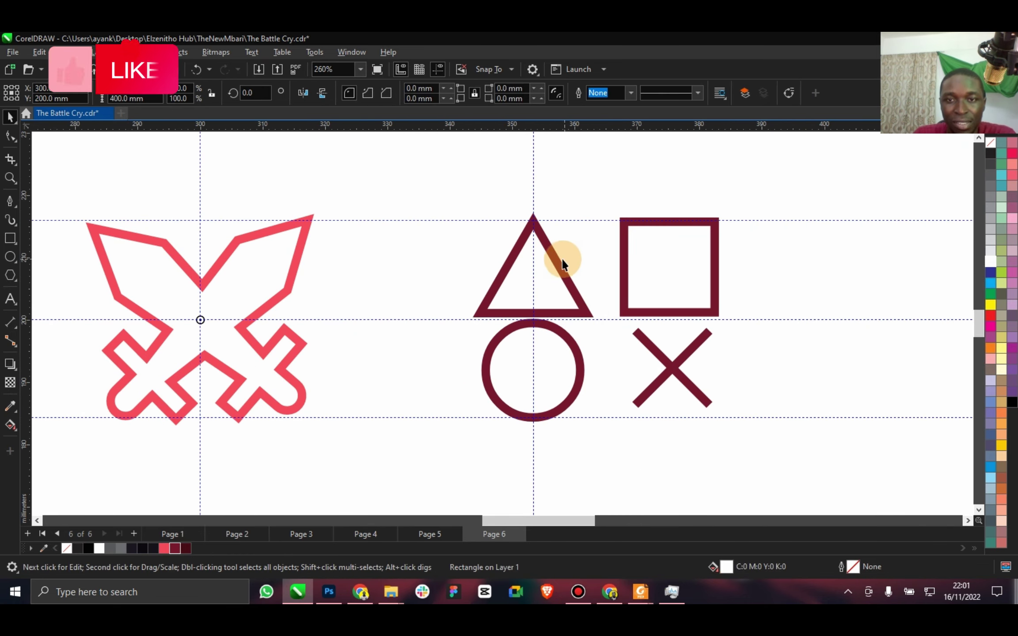
left_click_drag(591, 211, 593, 222)
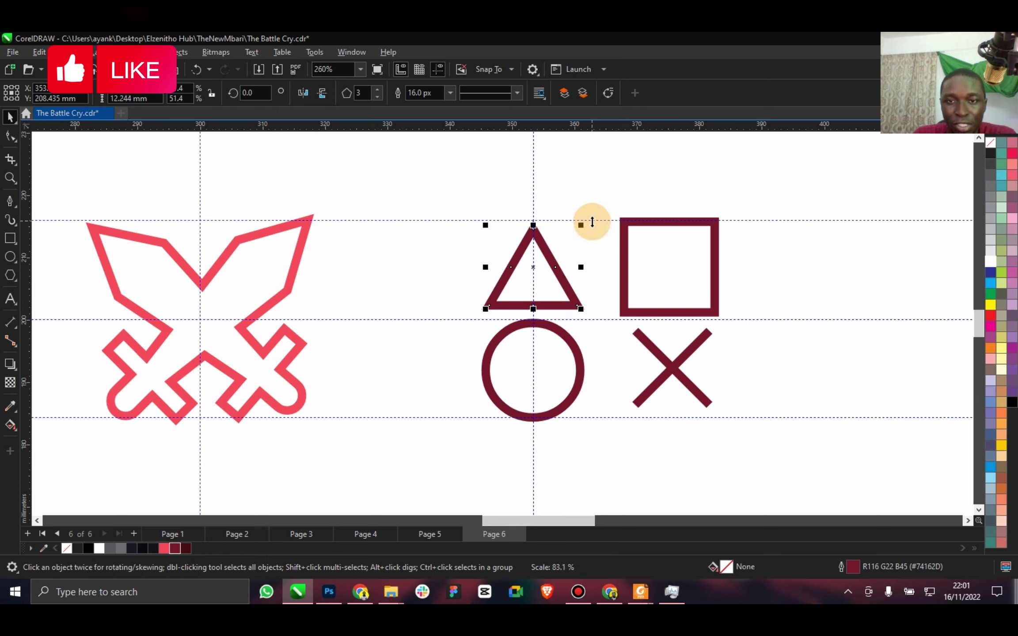
left_click(645, 228, "ctrl")
left_click_drag(719, 218, 711, 226)
left_click(574, 369)
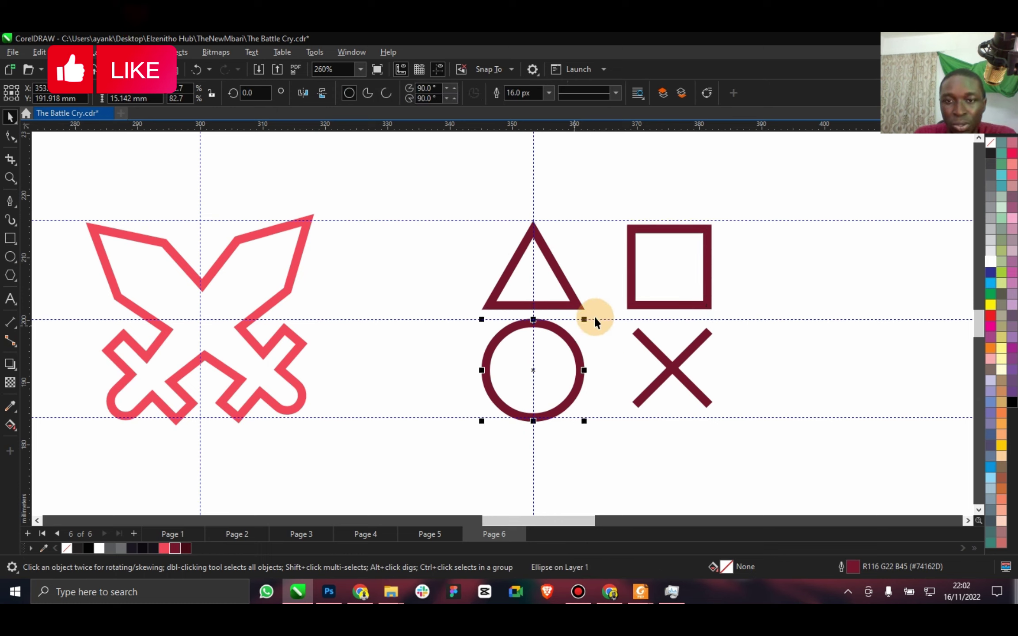
left_click_drag(584, 319, 577, 326)
Group the triangle, square, circle and X and move the group closer to the swords, centred at about X 349 mm.
left_click(663, 358)
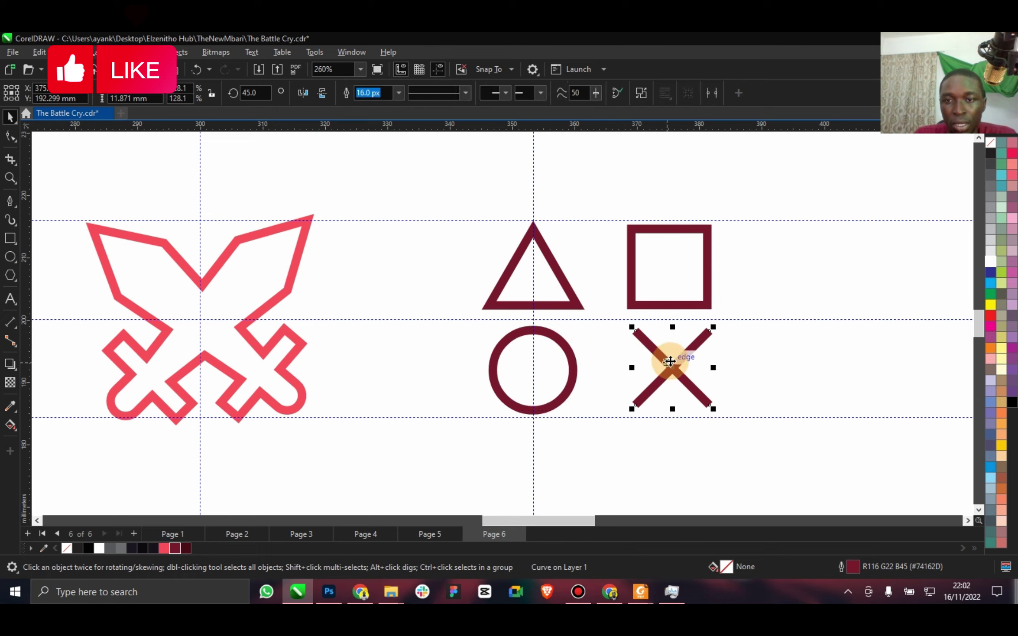
left_click(562, 358, "shift")
left_click(559, 305, "shift")
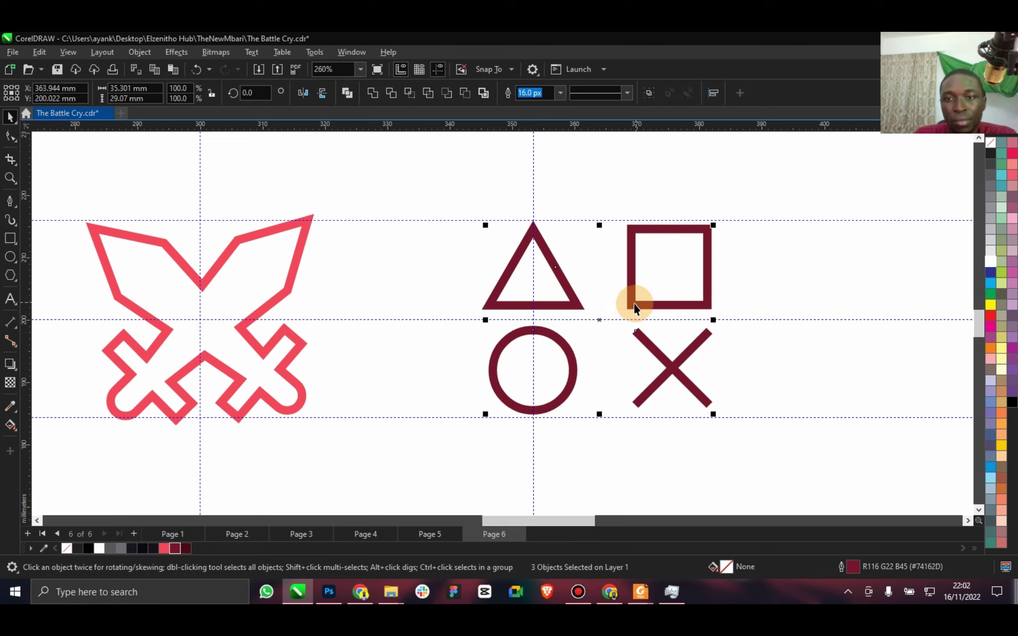
key("ctrl+g")
left_click_drag(628, 309, 546, 310)
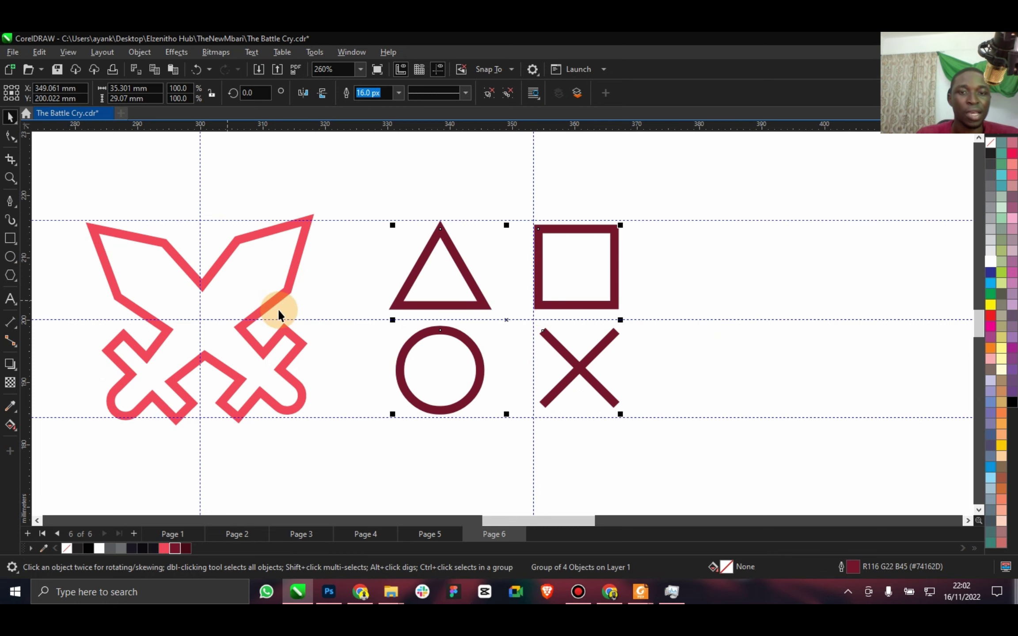
scroll(269, 317, "down", 4)
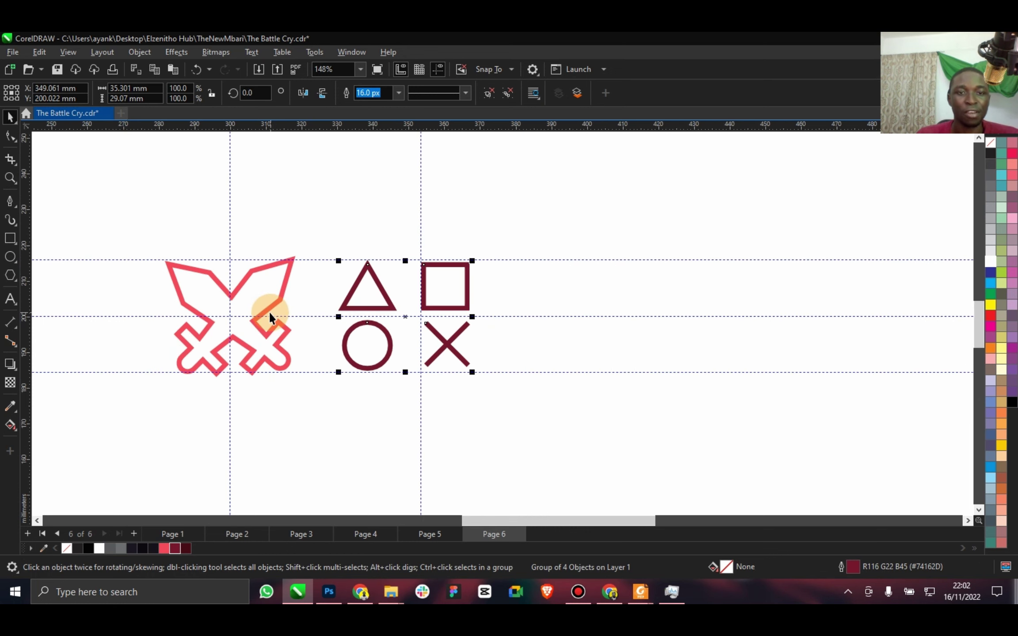
Move the swords and controller shapes into the page's upper-left margin corner and scale them together to about 70 mm wide.
left_click(353, 72)
key("shift+F4")
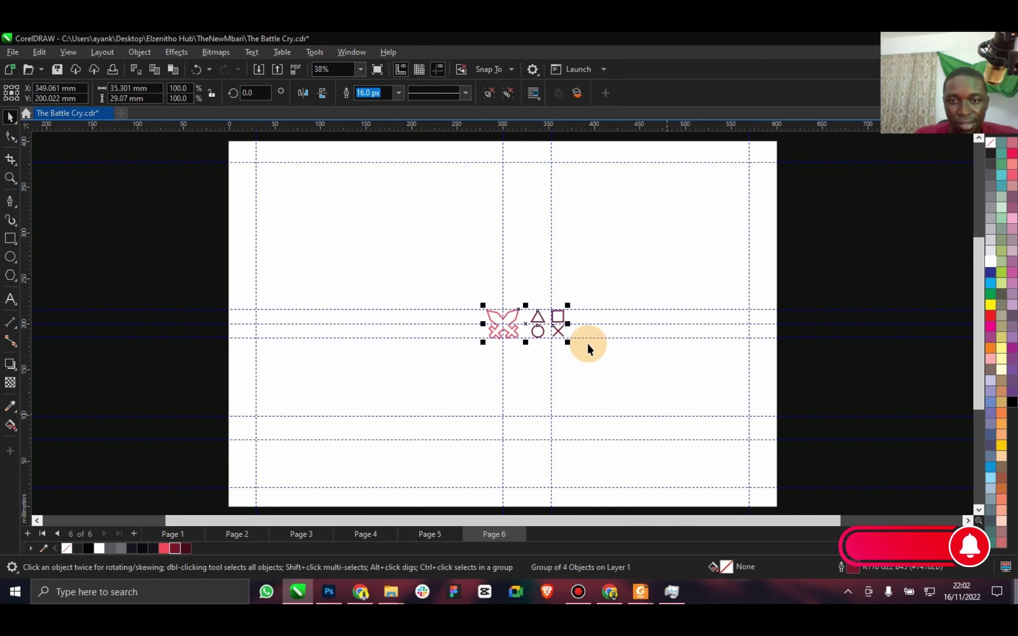
left_click_drag(538, 322, 309, 179)
scroll(268, 162, "up", 1)
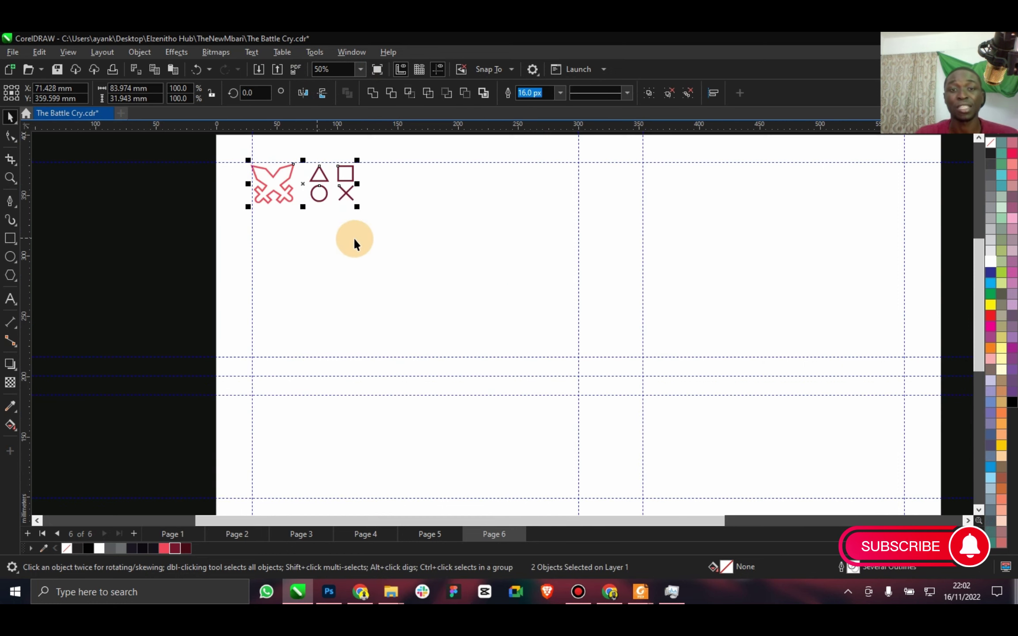
scroll(353, 237, "down", 2)
scroll(350, 226, "up", 2)
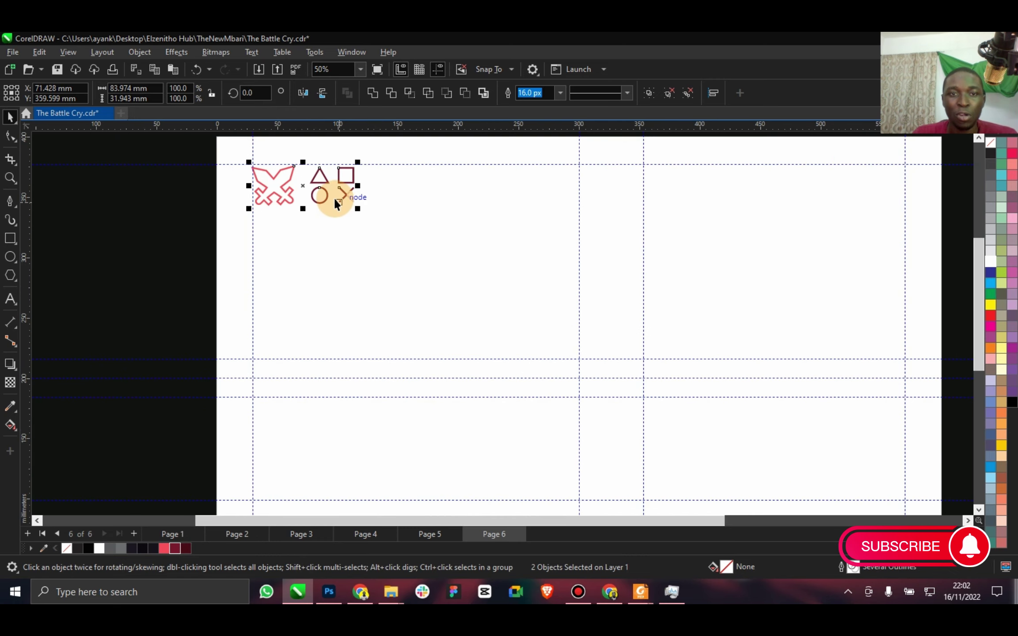
scroll(336, 203, "down", 1)
left_click_drag(352, 206, 315, 198)
scroll(315, 198, "up", 1)
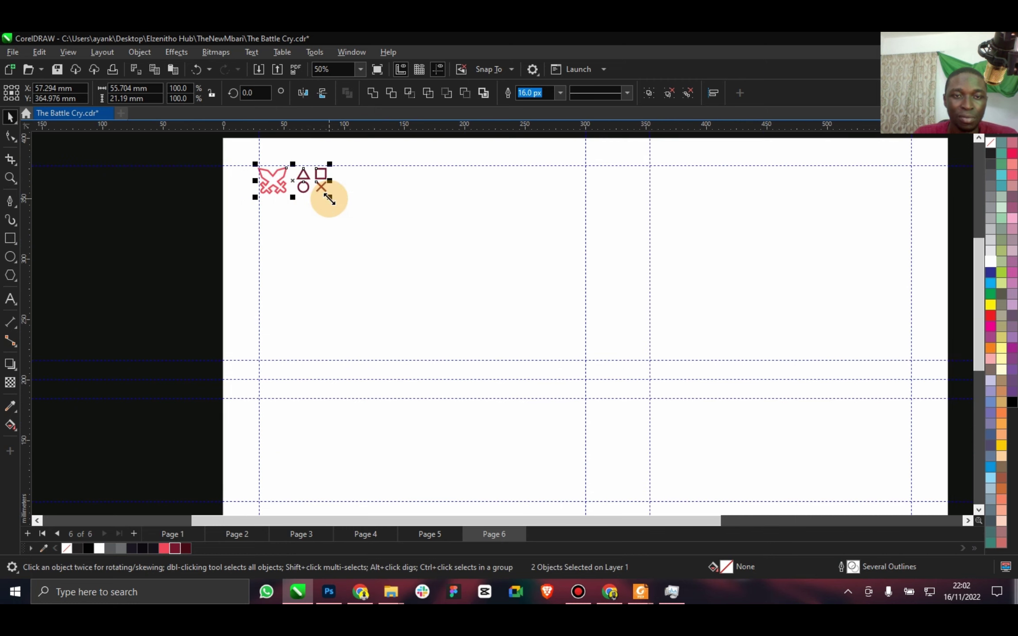
key("ctrl+z")
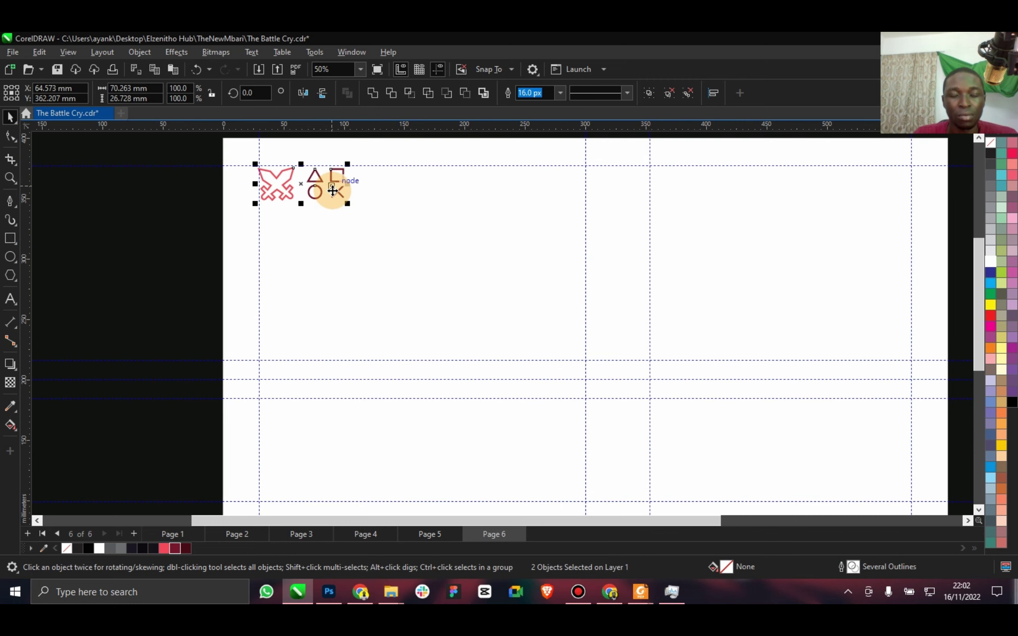
Copy the swords and controller shapes horizontally beside the original and repeat the copy into a row of seven evenly spaced pairs.
left_click_drag(331, 190, 435, 191)
left_click(466, 214)
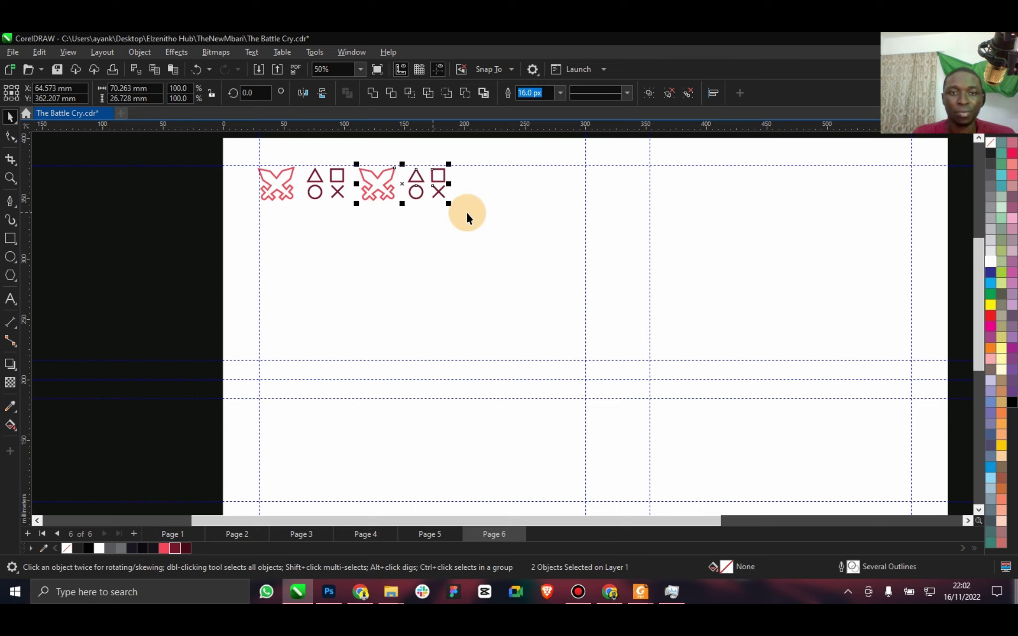
key("ctrl+r")
key("ctrl+r")
key("ctrl+r")
key("ctrl+r")
key("ctrl+r")
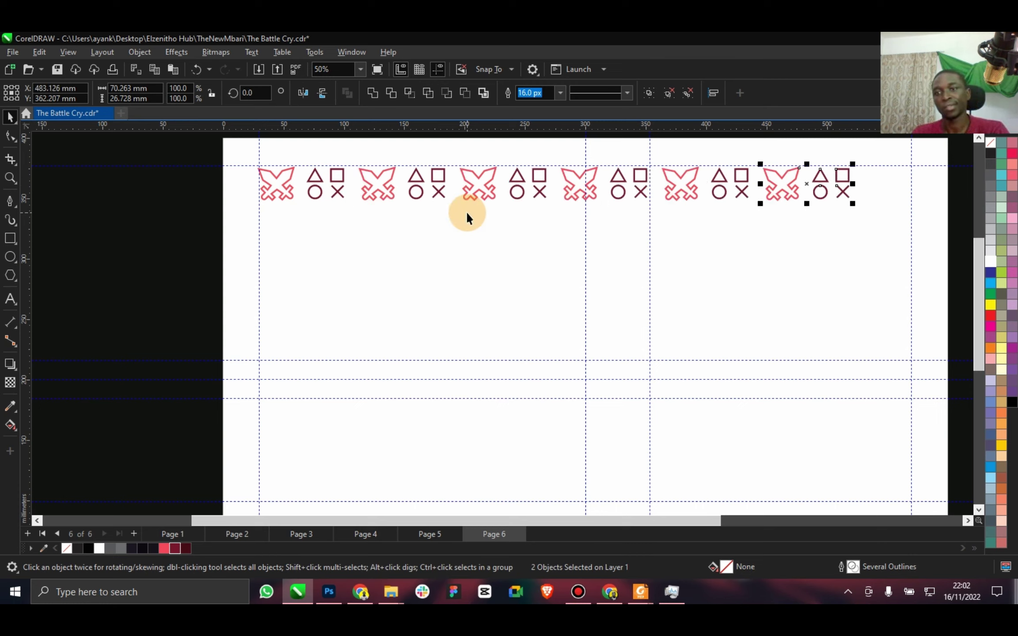
Group the seven pairs, centred on the page, and scale the row to about 542 mm wide between the side margins.
left_click_drag(957, 241, 210, 164)
key("ctrl+g")
key("p")
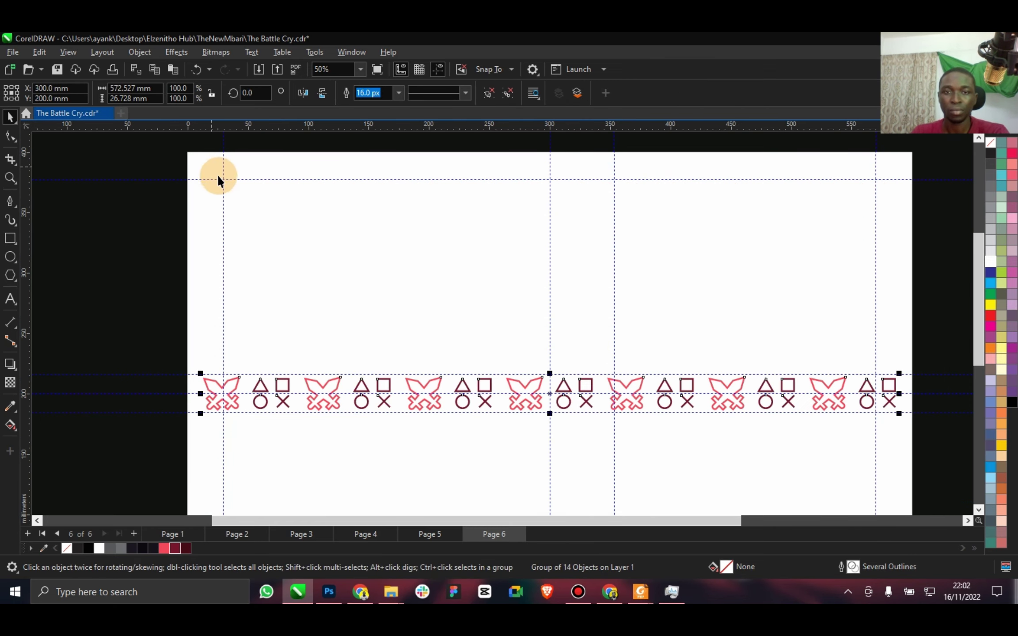
left_click_drag(899, 414, 881, 423)
Move the row up to the top margin and place a horizontally mirrored copy just below it.
left_click_drag(801, 399, 821, 241)
right_click(821, 241)
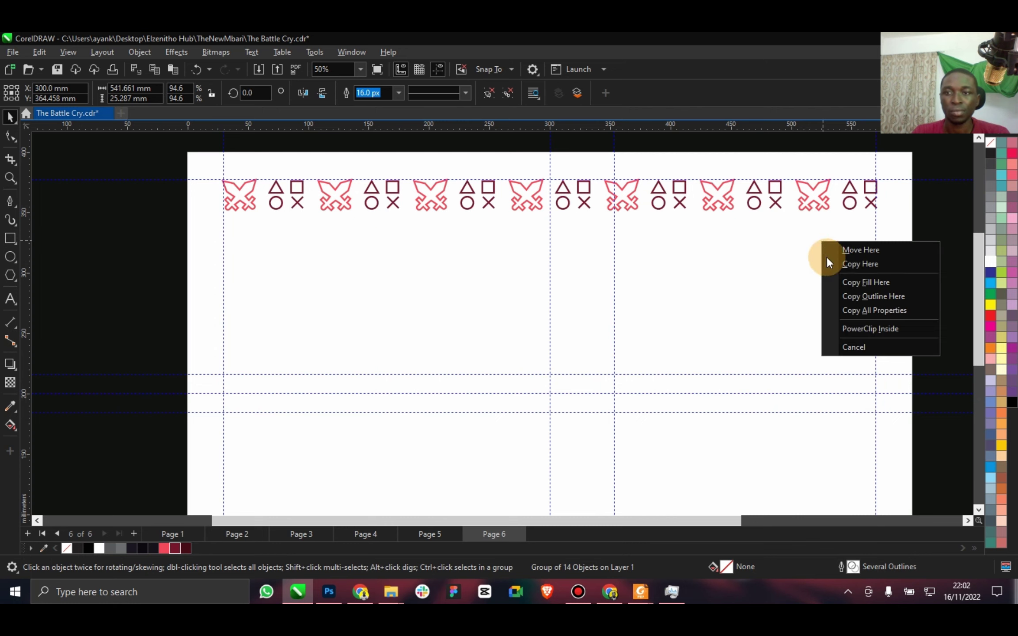
left_click(842, 265)
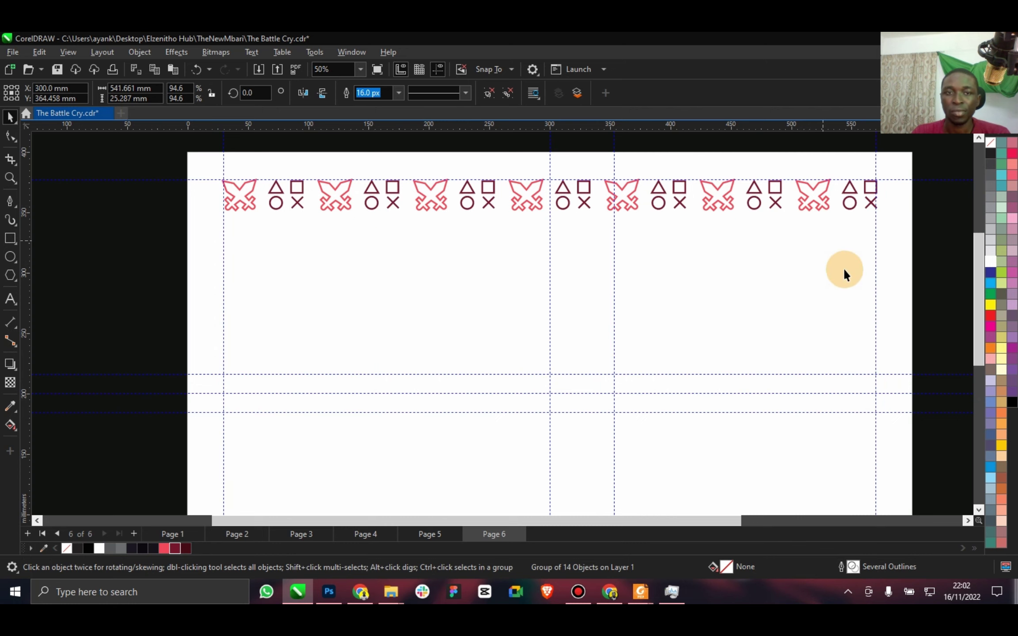
left_click(308, 93)
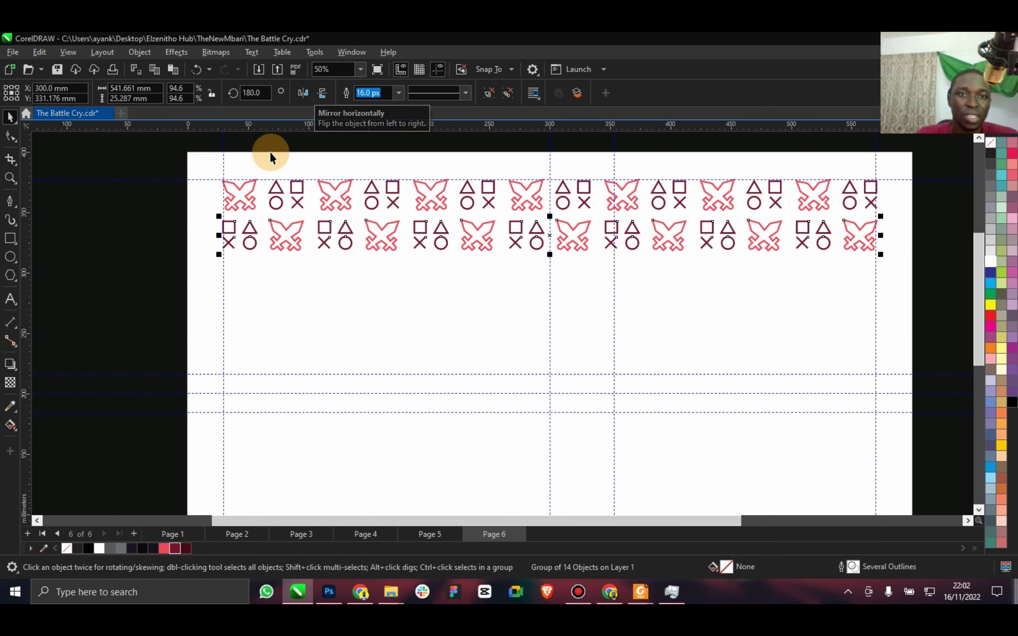
Copy the two rows directly below themselves and repeat the copy until twelve rows run down the page.
left_click_drag(135, 166, 947, 314)
left_click_drag(840, 224, 848, 305)
left_click(857, 324)
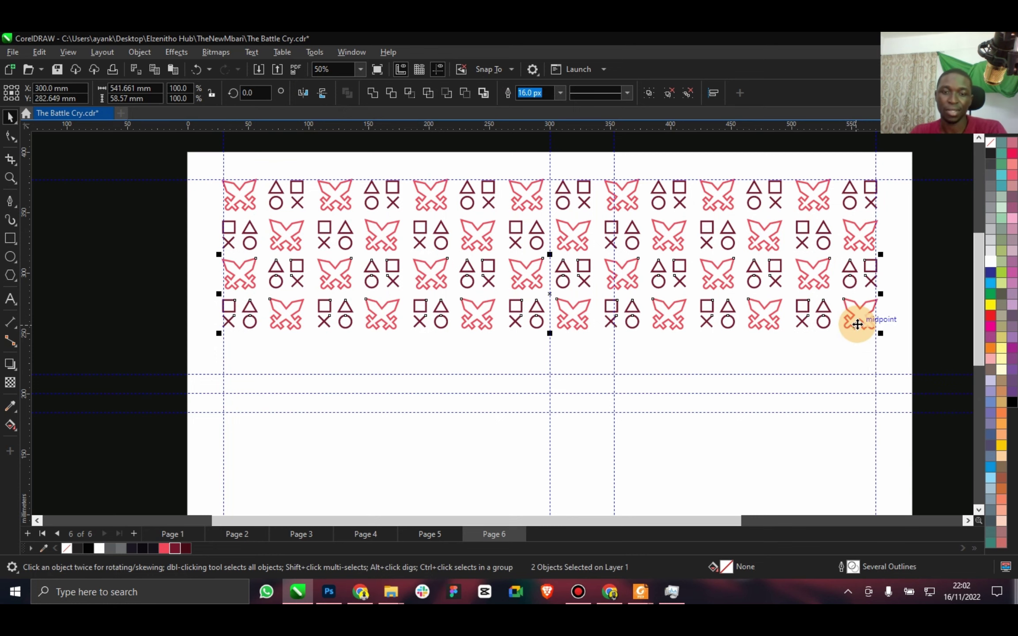
key("ctrl+r")
key("ctrl+r")
scroll(849, 322, "down", 3)
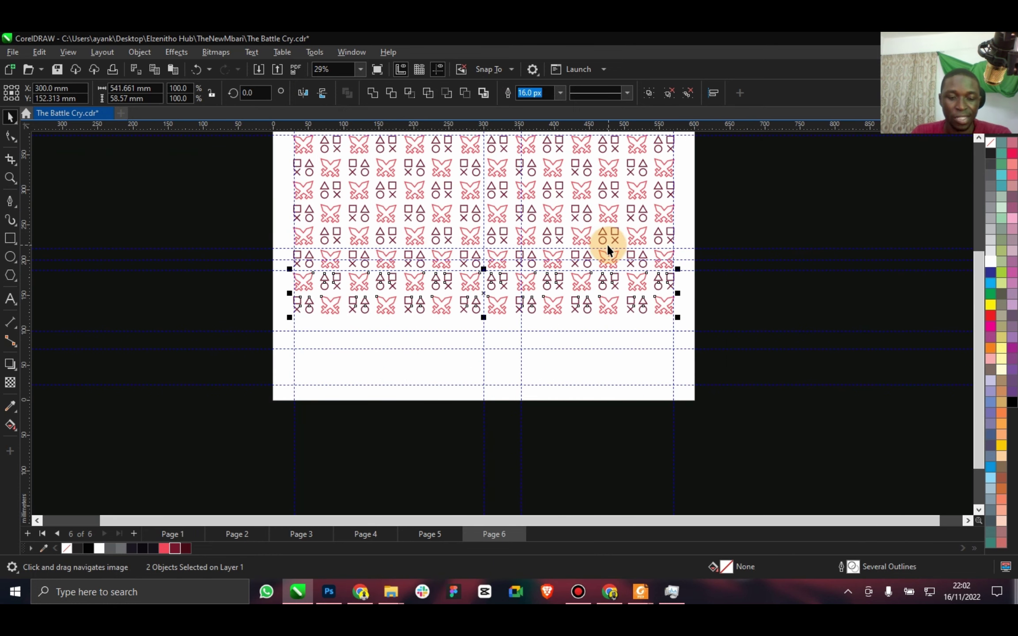
key("ctrl+r")
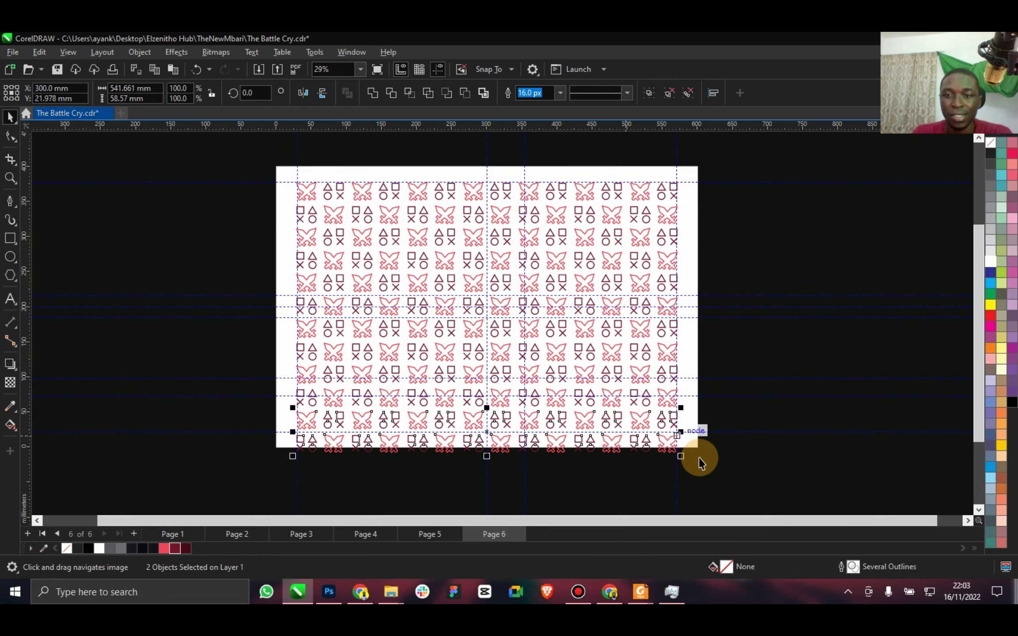
Group all twelve rows into one pattern and centre it on the page.
key("ctrl+a")
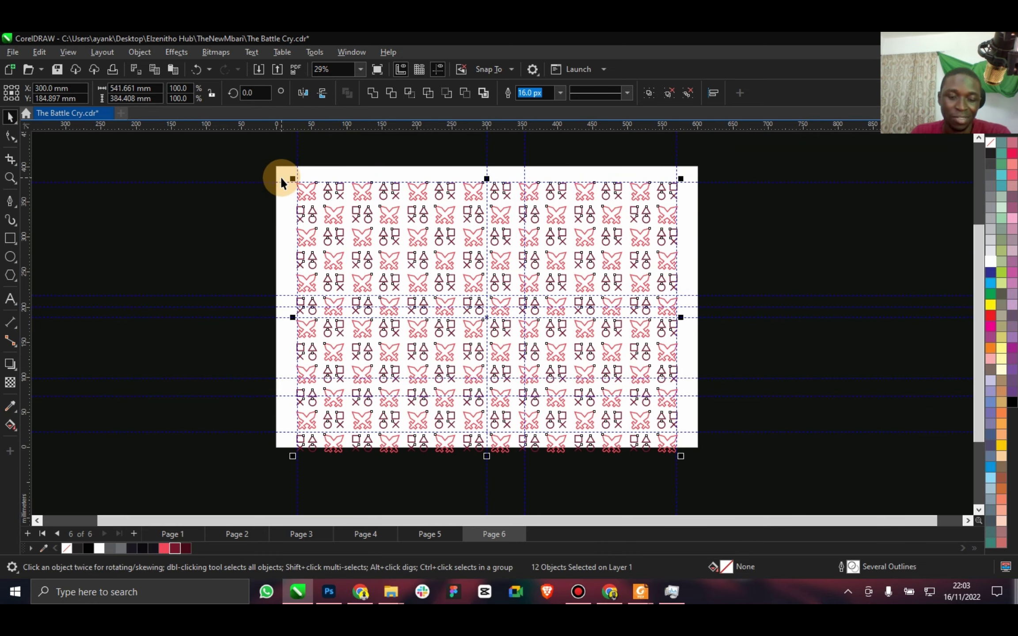
key("ctrl+g")
key("p")
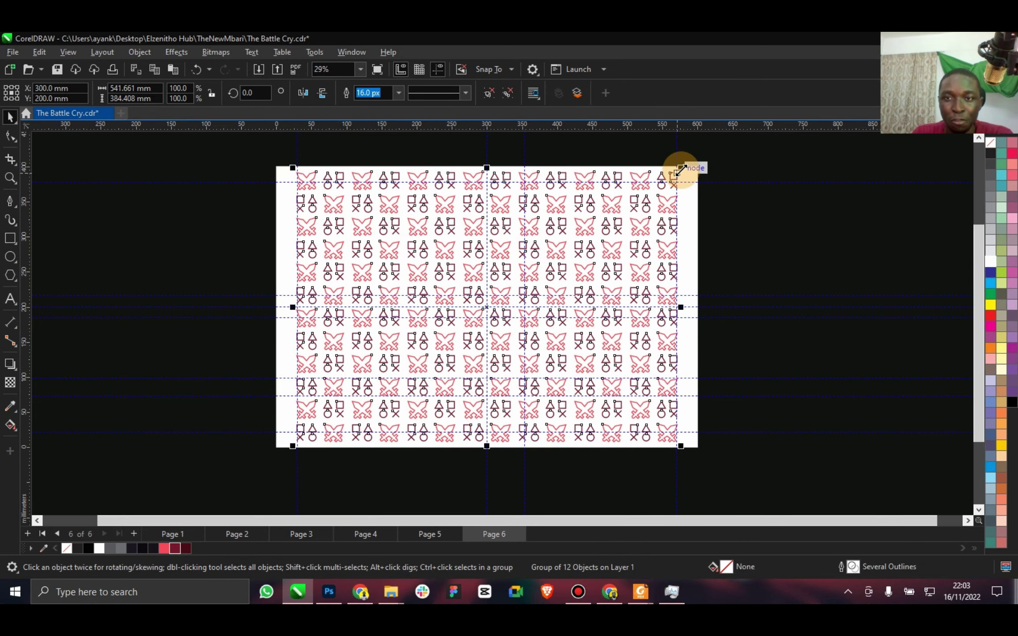
Scale the pattern about its centre to about 511 mm wide and save the document.
left_click_drag(680, 168, 676, 177)
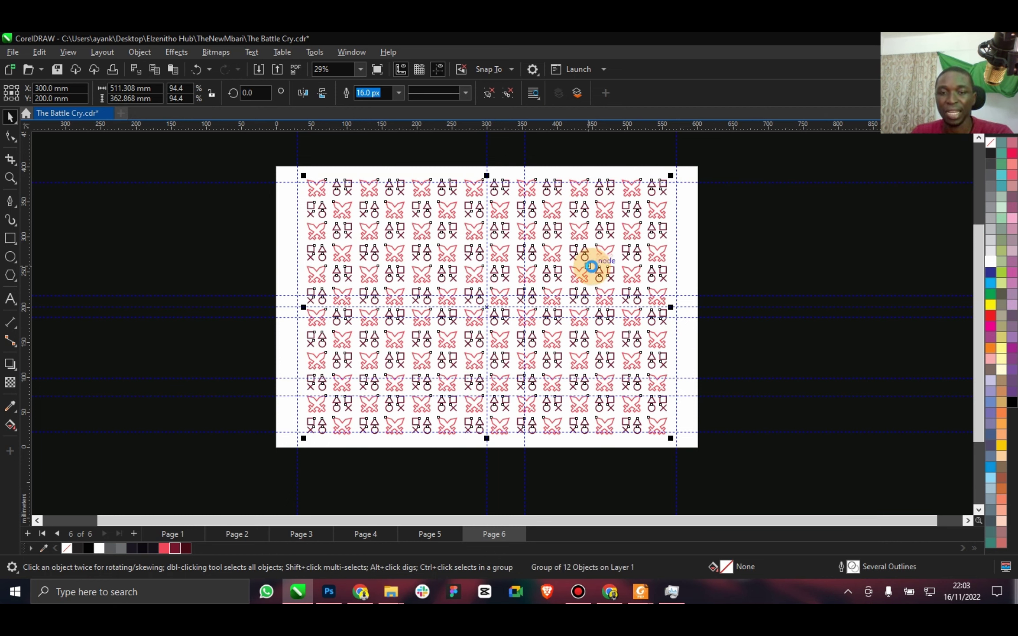
left_click(361, 69)
left_click(340, 85)
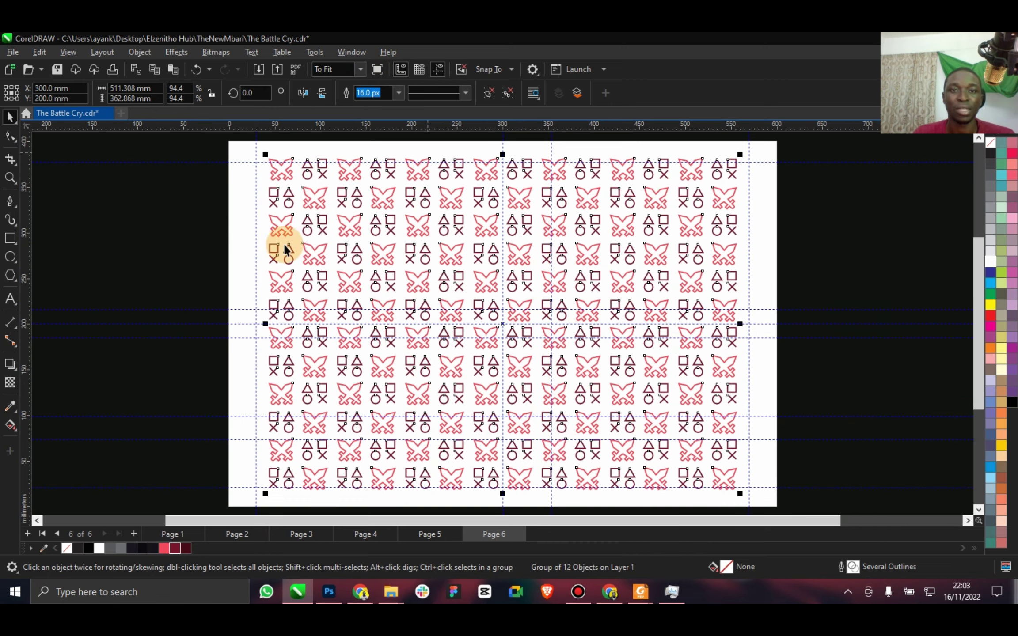
left_click(180, 233)
key("ctrl+s")
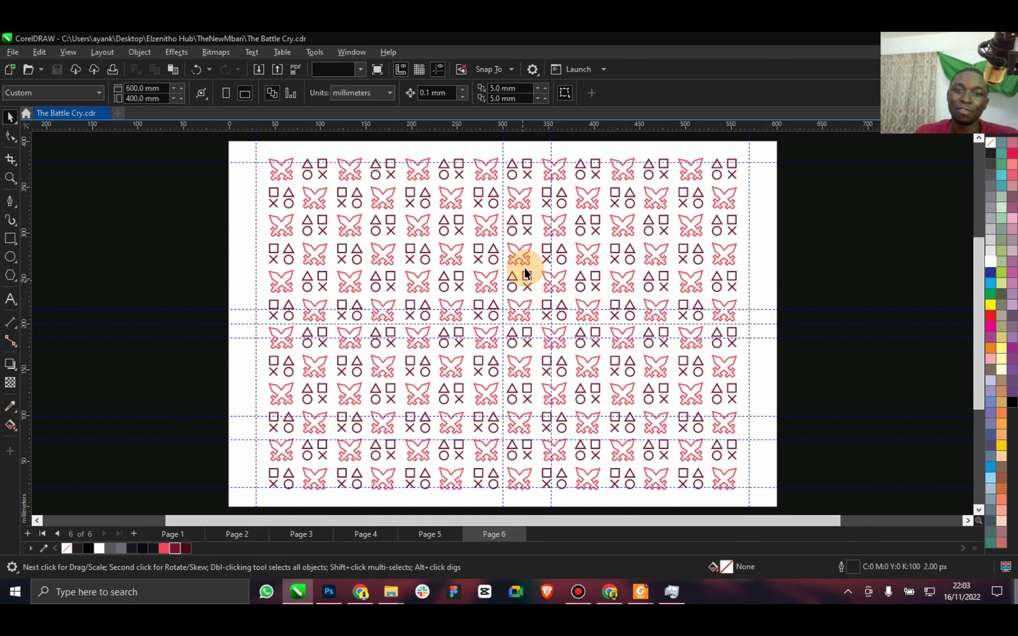
left_click(533, 249)
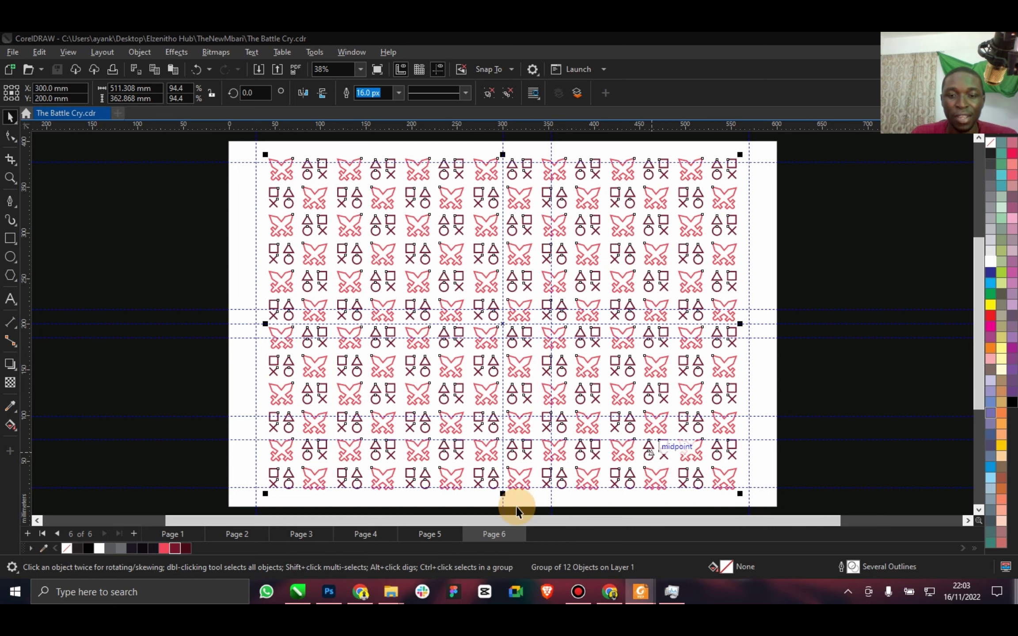
left_click(436, 531)
left_click(488, 534)
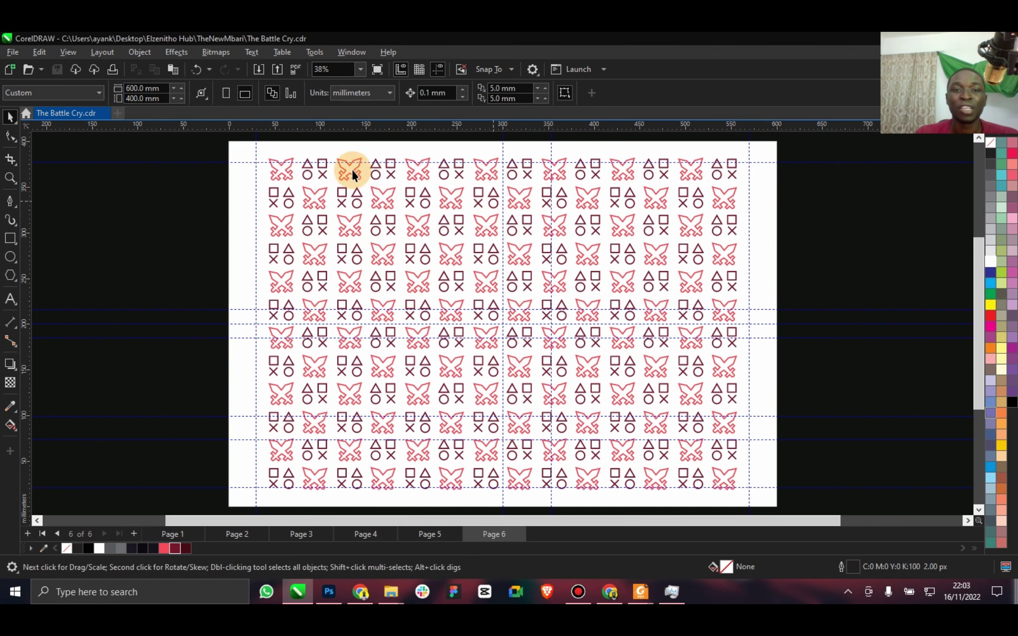
Duplicate page 6 with its layers and their contents, inserting the new page after it.
right_click(499, 532)
left_click(570, 497)
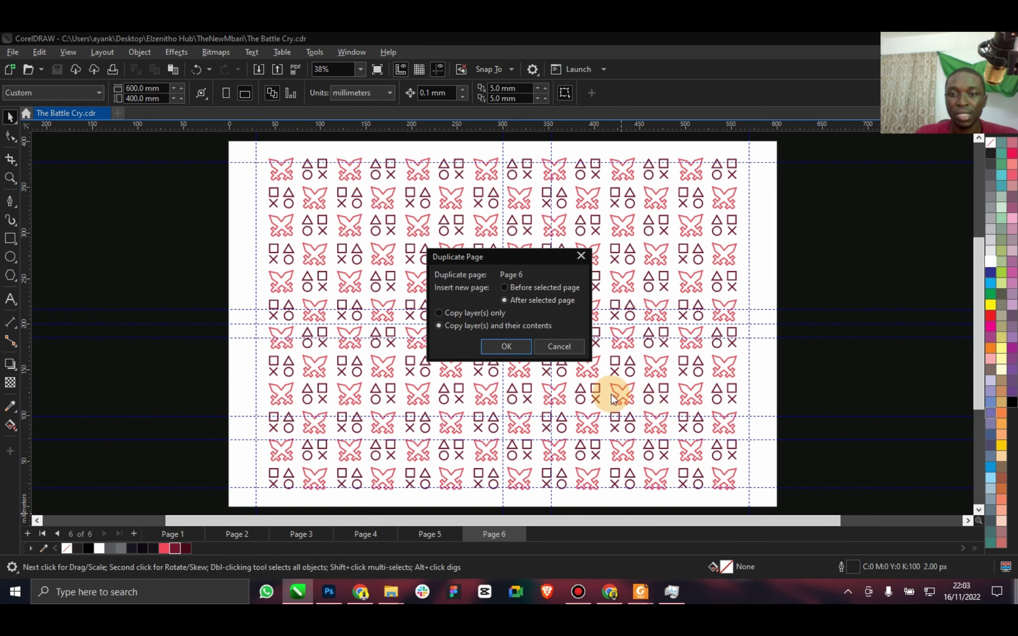
left_click(495, 350)
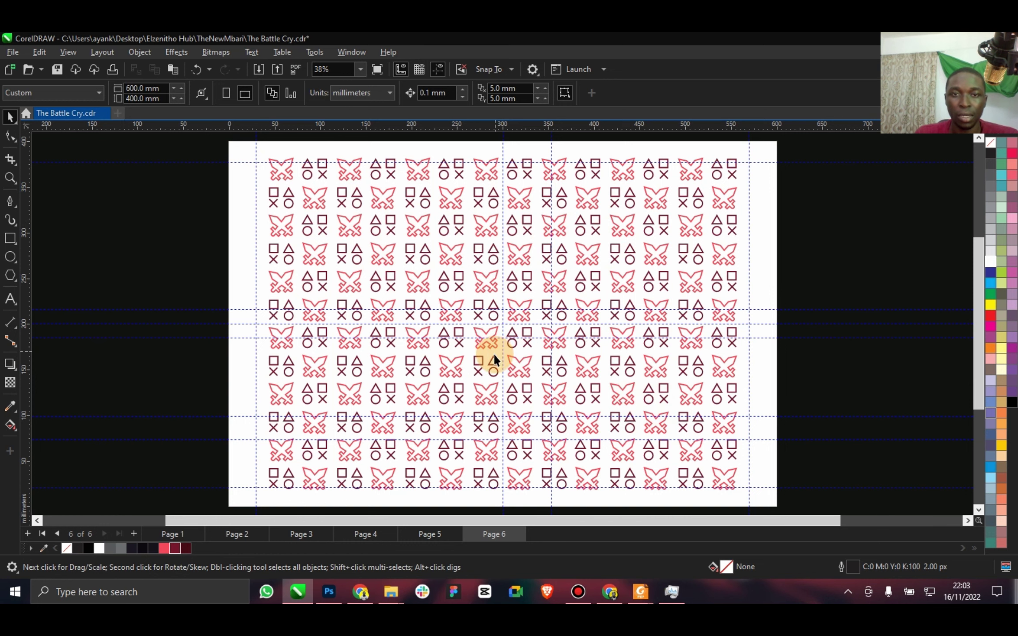
Fill the background rectangle of page 7 with the dark maroon #450B15.
left_click(226, 480)
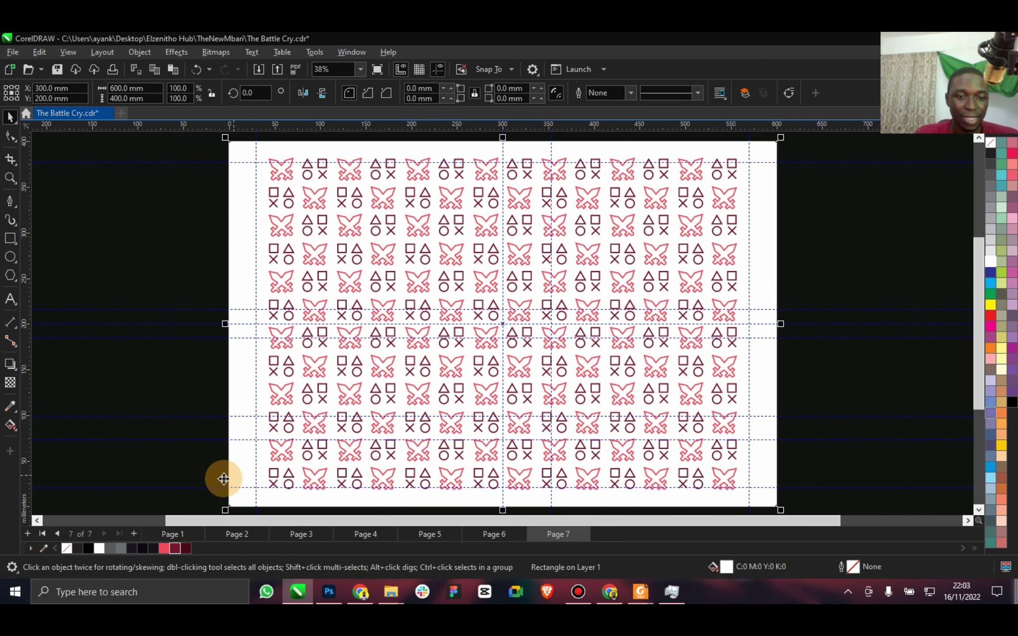
left_click(185, 549)
left_click(316, 421)
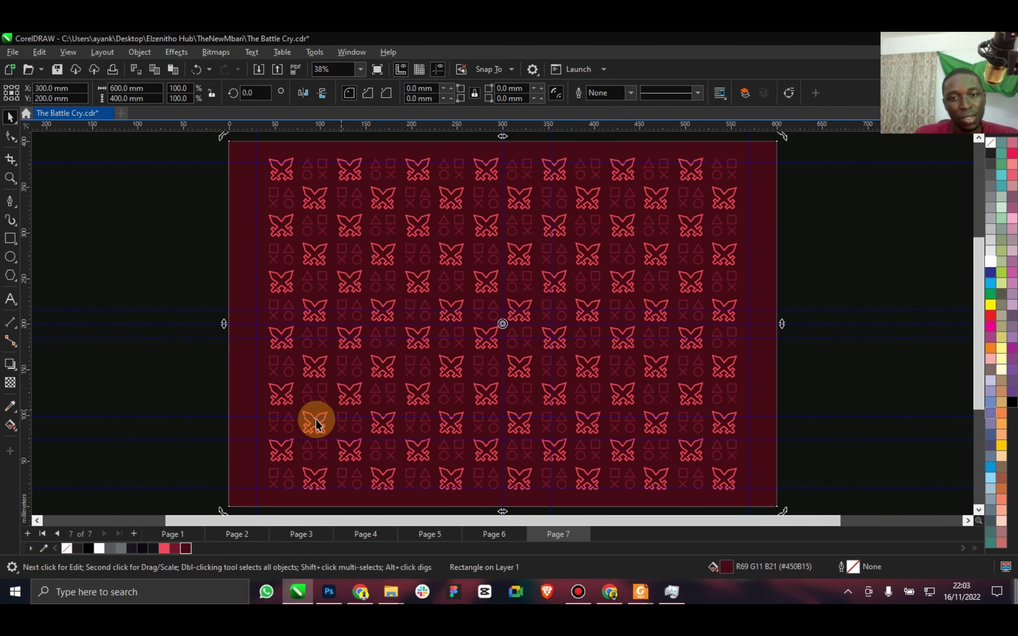
Try a white fill on page 7's pattern group and undo it.
left_click(283, 451)
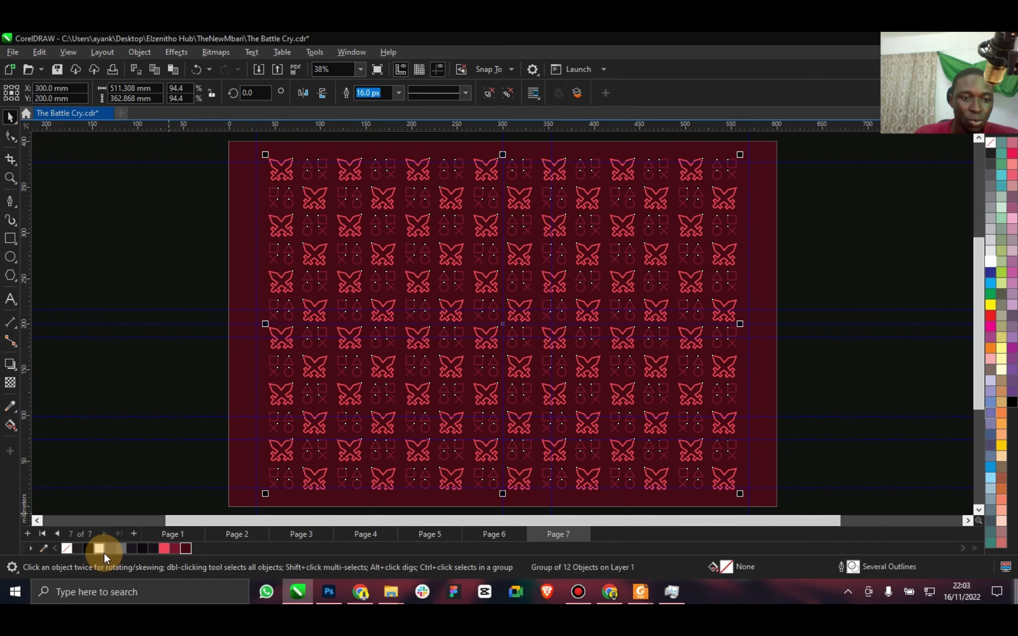
left_click(99, 548)
key("ctrl+z")
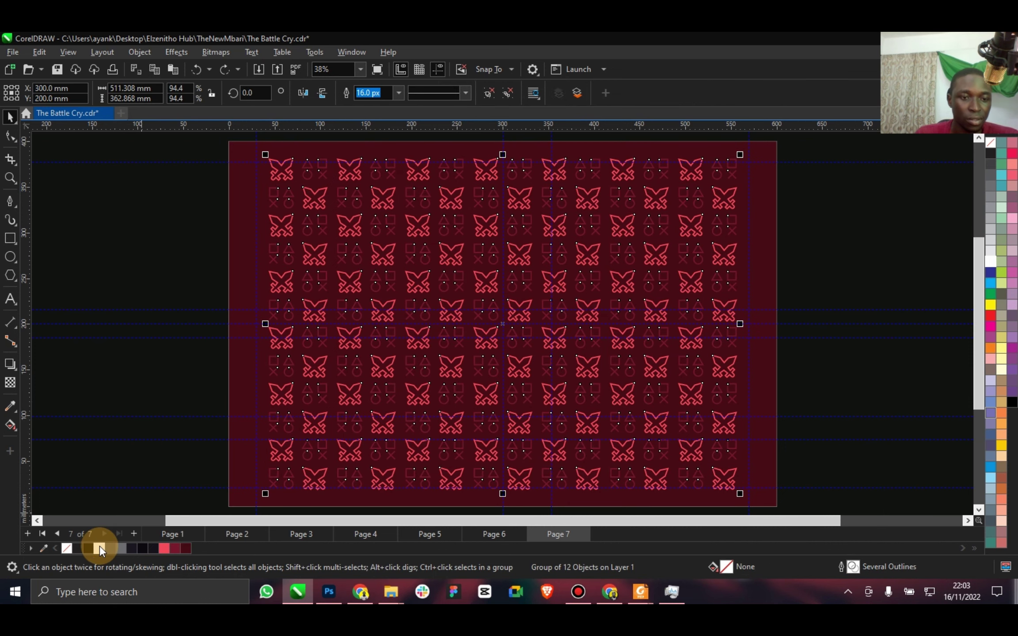
Set the outline colour of the icon pattern on Page 7 to white.
right_click(100, 547)
left_click(135, 392)
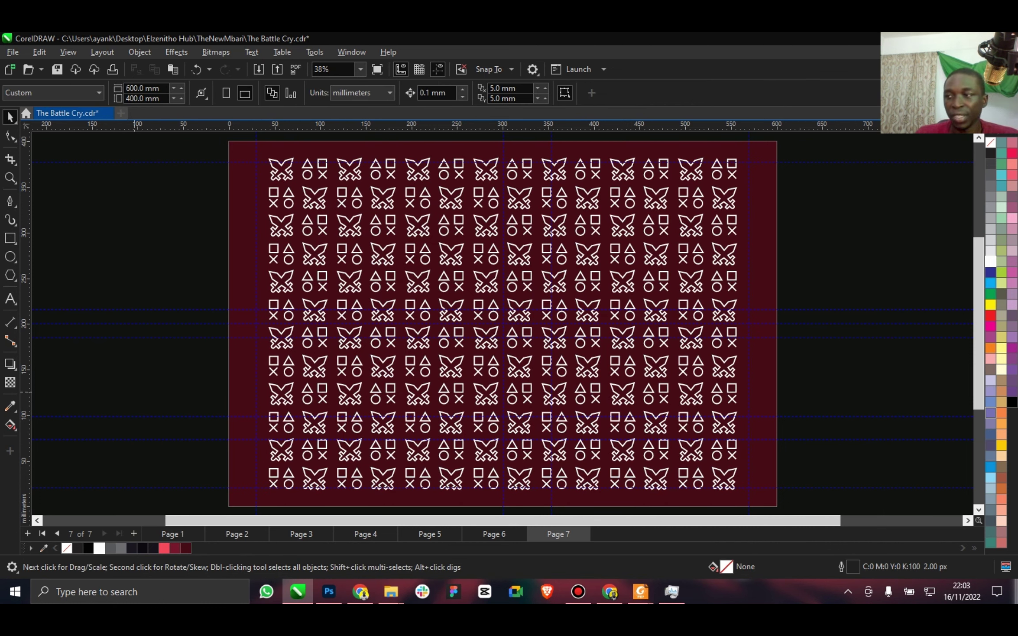
left_click(640, 592)
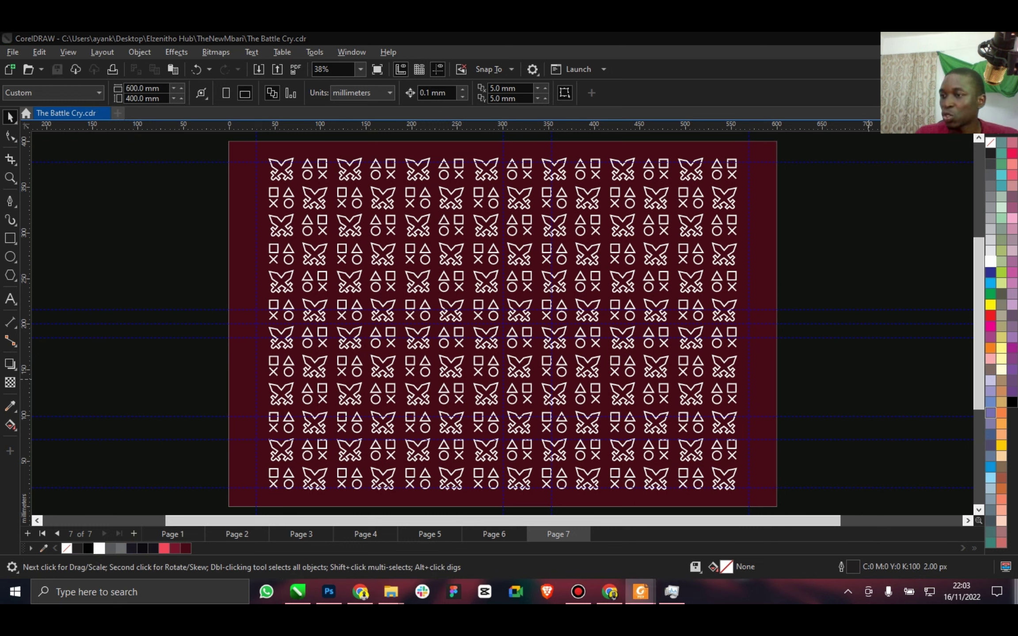
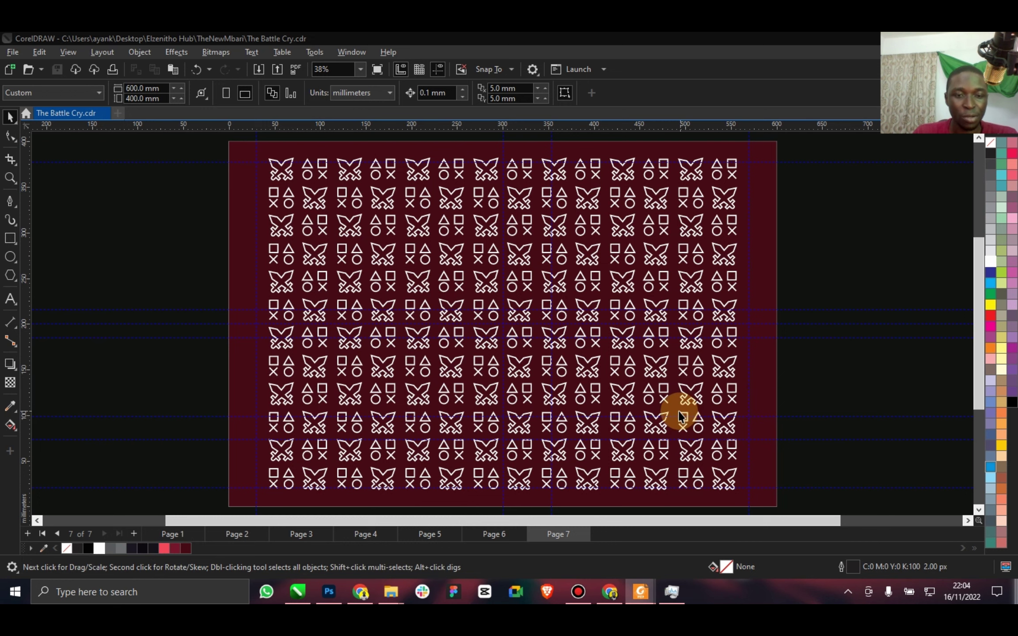
Add Page 8 with a page-sized rectangle that has no outline, and save the document.
left_click(135, 534)
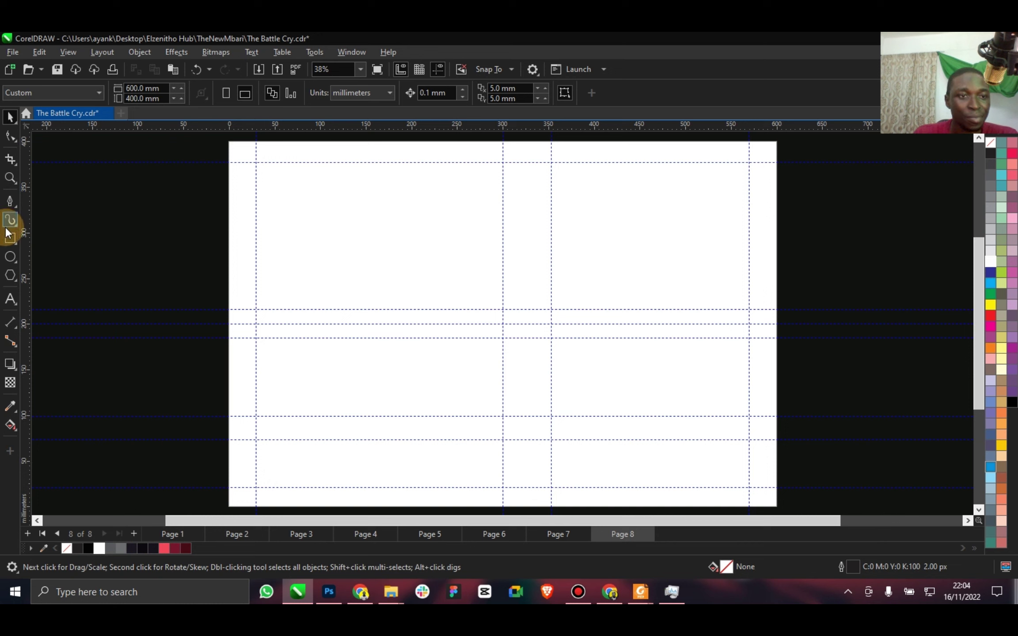
double_click(11, 239)
right_click(64, 548)
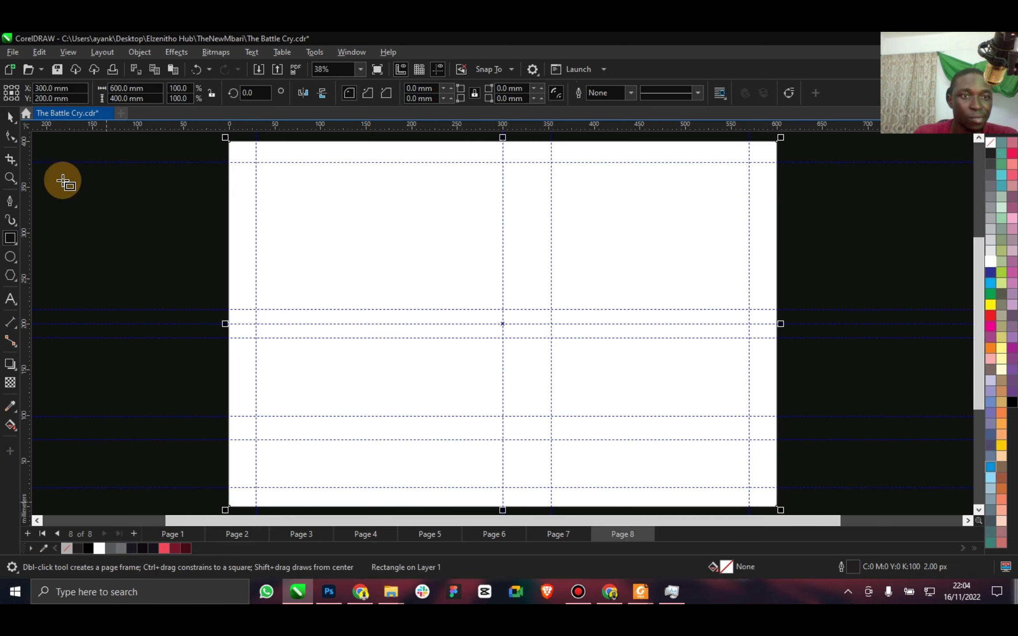
left_click(12, 117)
left_click(222, 268)
left_click(427, 278)
key("ctrl+s")
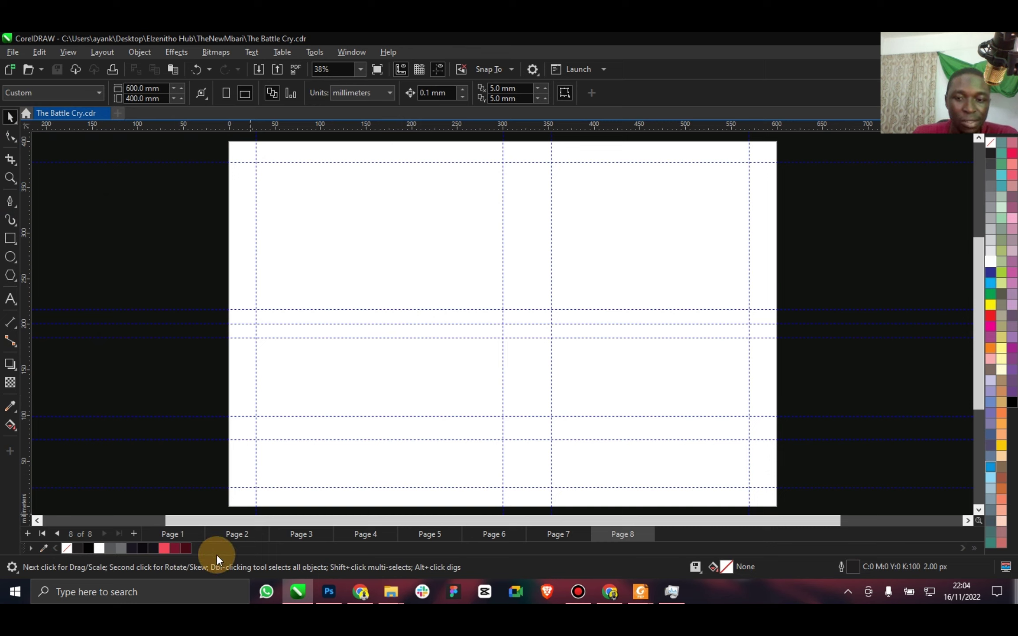
Draw a 300 mm wide rectangle in the upper right half of Page 8 and reduce its height to about 107.9 mm.
left_click(295, 535)
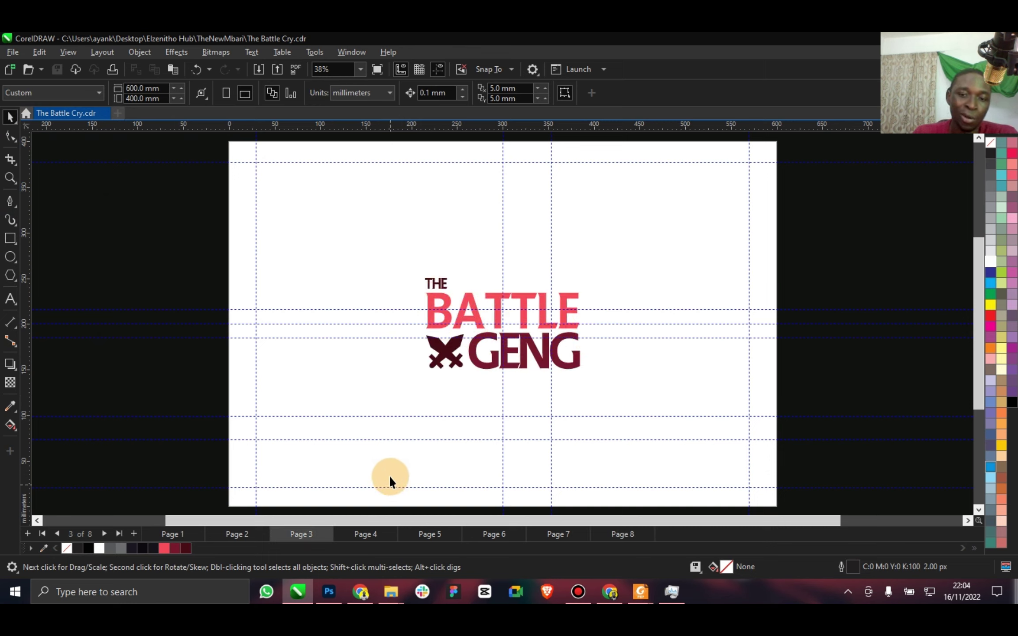
left_click(609, 534)
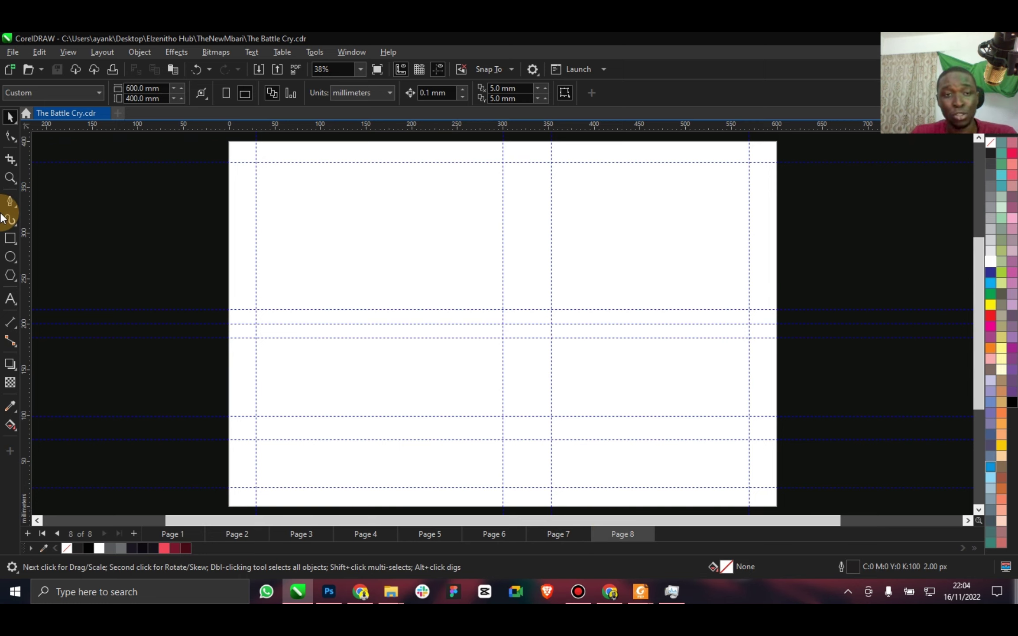
left_click(10, 238)
mouse_move(502, 141)
left_mouse_down()
mouse_move(702, 324)
mouse_move(777, 339)
left_mouse_up()
left_click(10, 117)
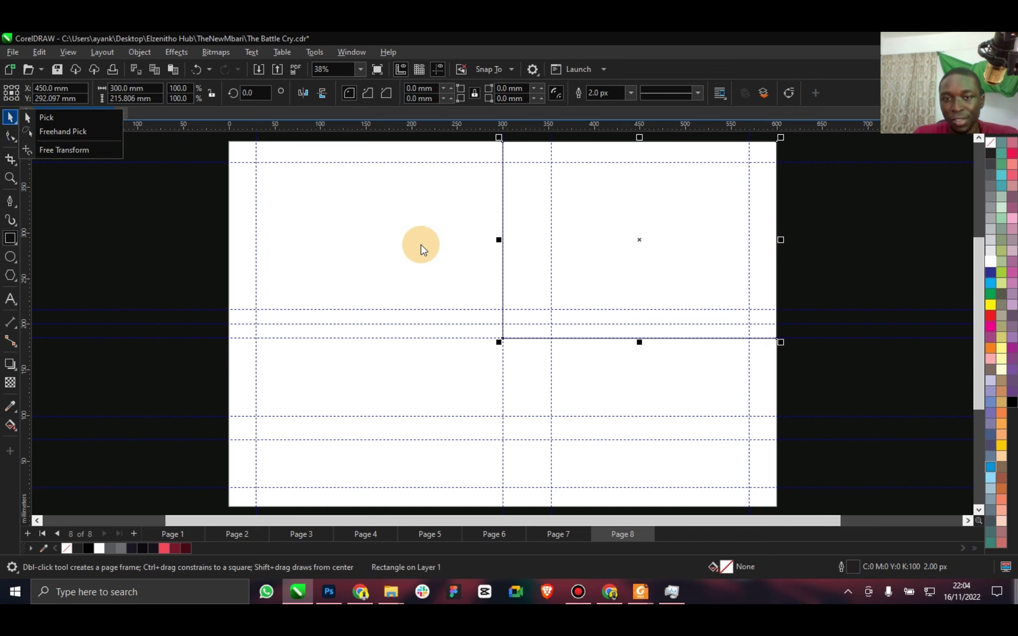
left_click(625, 279)
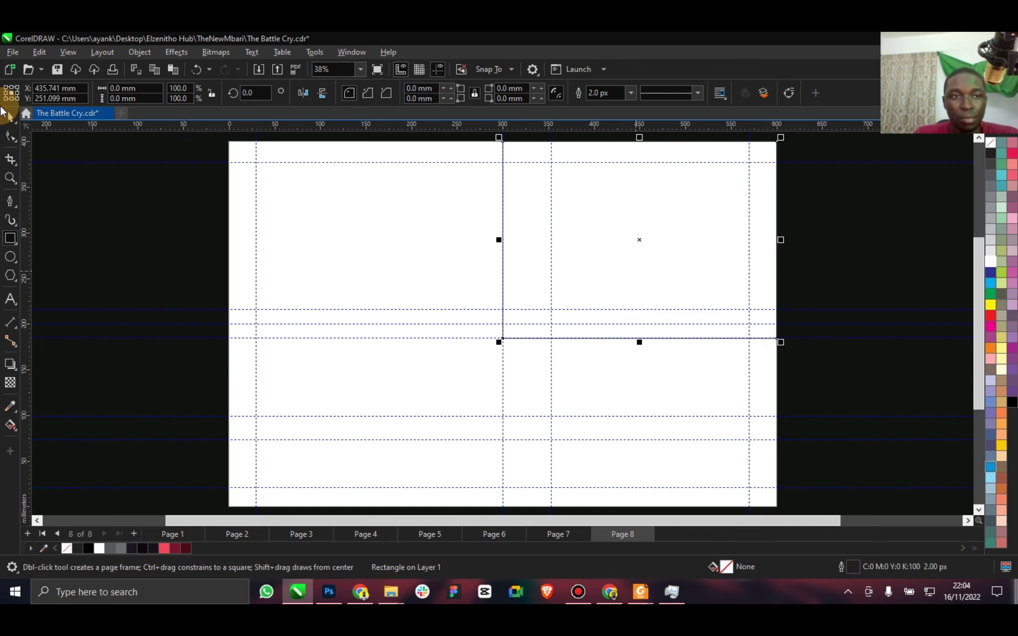
left_click(9, 116)
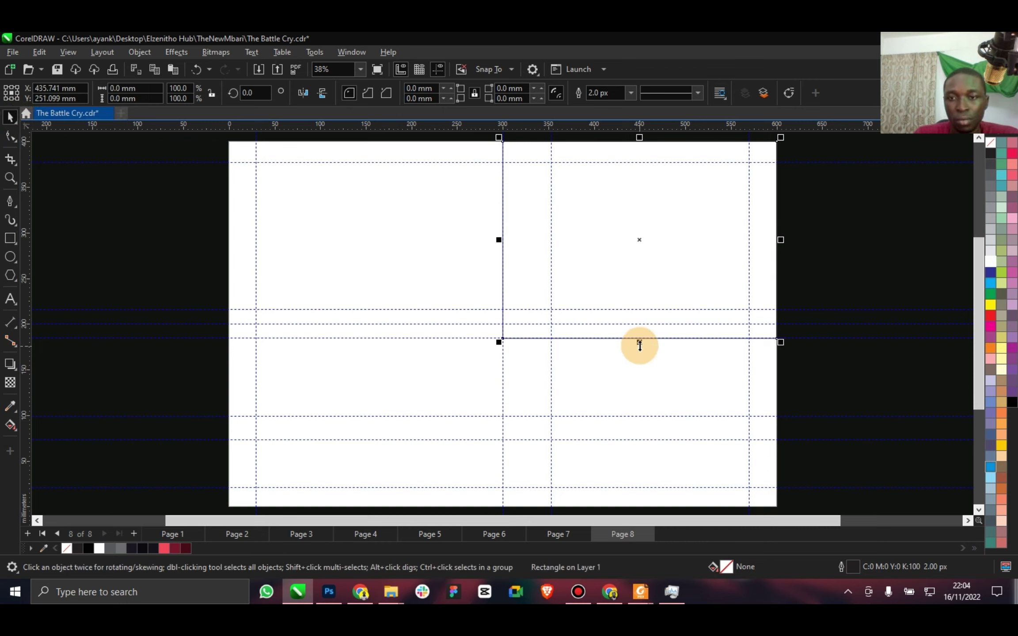
left_click_drag(639, 345, 639, 240)
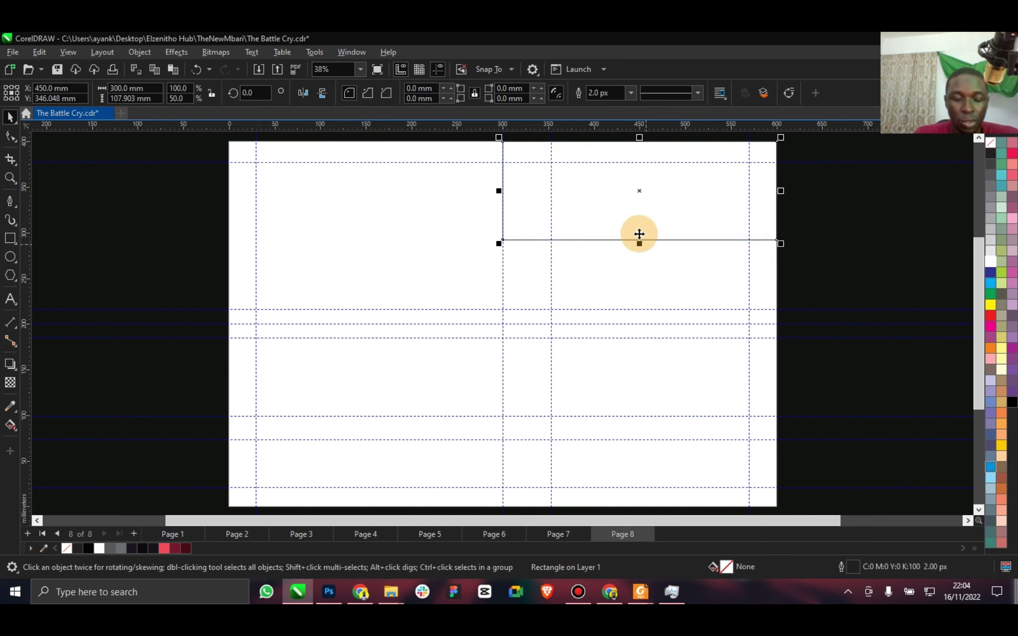
Stack two copies beneath the rectangle, plus a third copy about 76 mm high reaching the page's lower edge.
left_click_drag(702, 173, 713, 273)
left_click(735, 293)
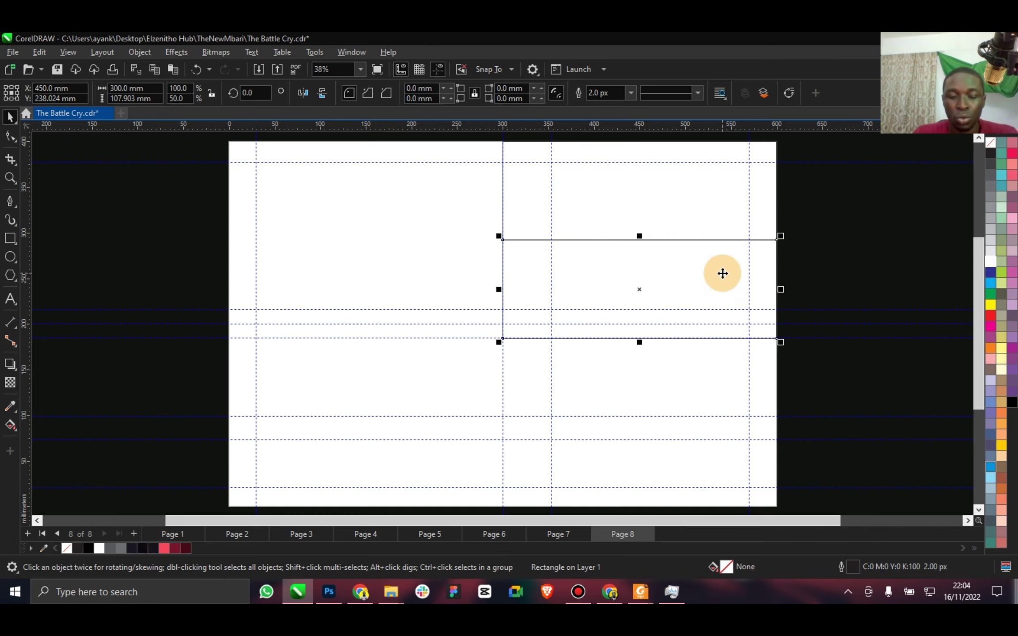
left_click_drag(645, 338, 644, 438)
scroll(666, 440, "down", 2)
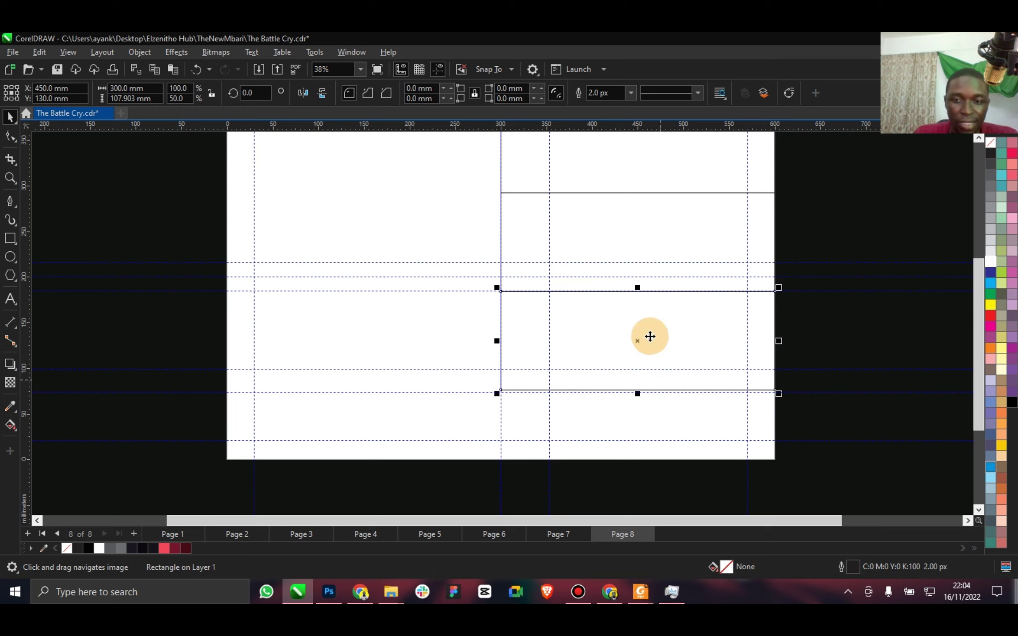
left_click_drag(637, 288, 663, 459)
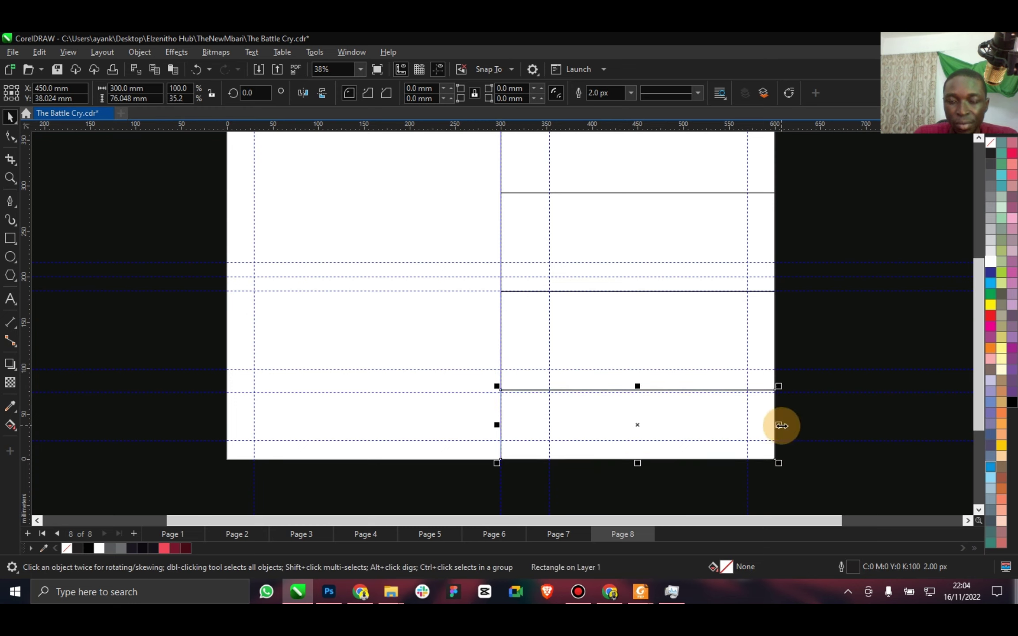
Split the lowest strip into two side-by-side rectangles, each 150 mm wide.
left_click_drag(780, 425, 675, 424)
left_click_drag(496, 423, 632, 424)
left_click(337, 69)
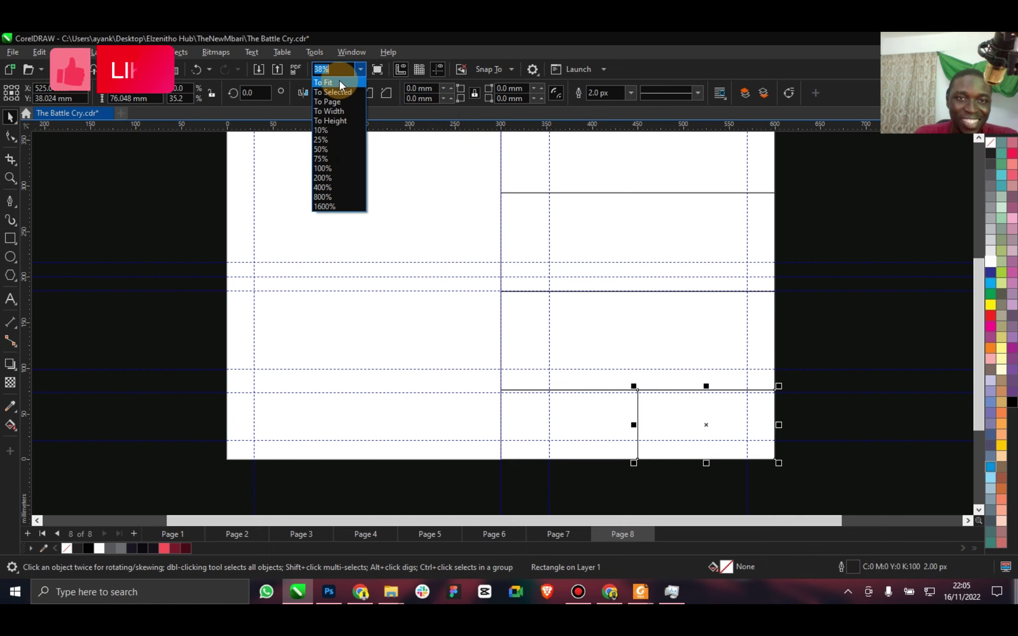
left_click(338, 80)
left_click(193, 217)
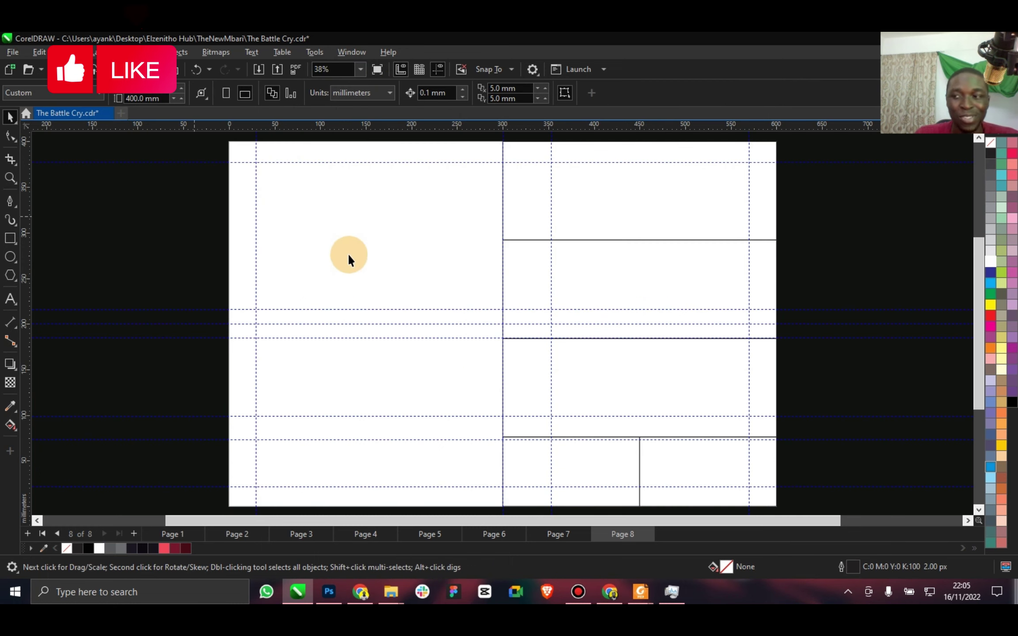
Save the document and fill the page-sized background rectangle with the dark colour #17131B.
left_click(362, 264)
key("ctrl+s")
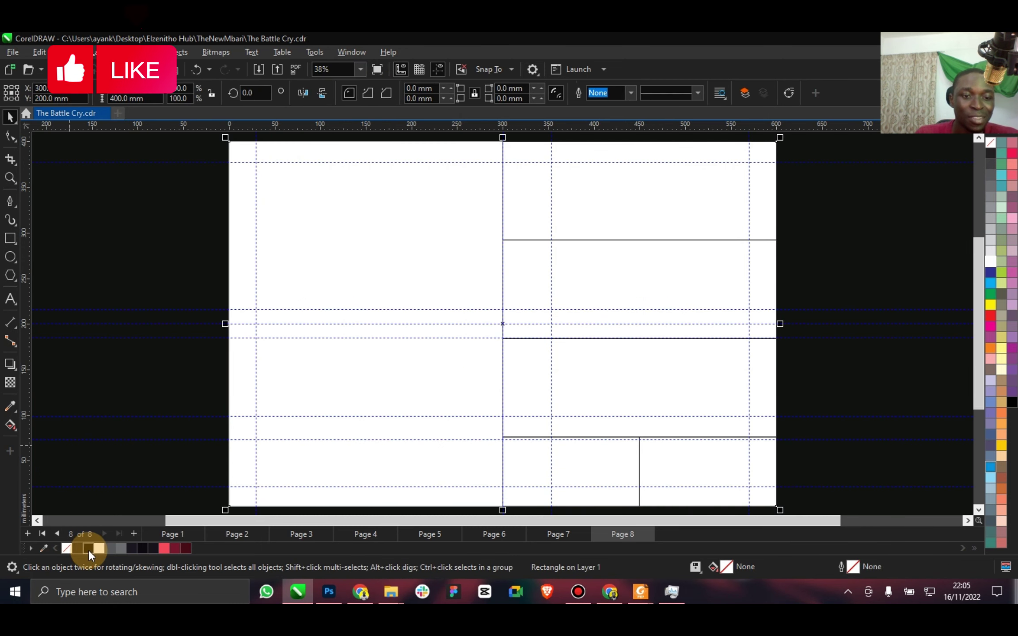
left_click(146, 551)
left_click(153, 549)
scroll(402, 413, "down", 1)
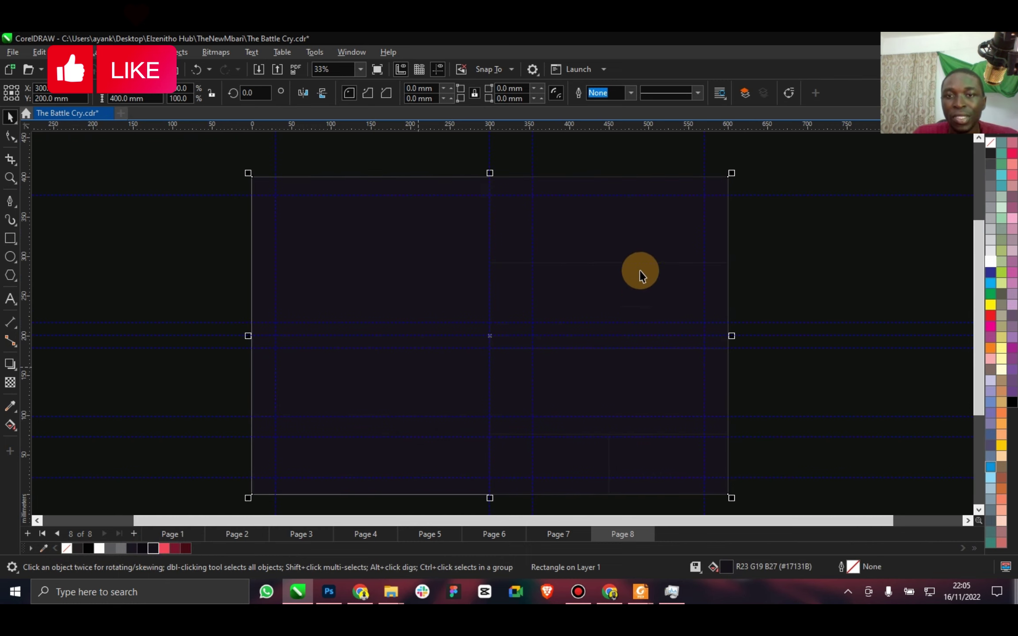
Fill the uppermost right-hand rectangle with the coral red #F24759 and remove its outline.
left_click(589, 226)
left_click(162, 548)
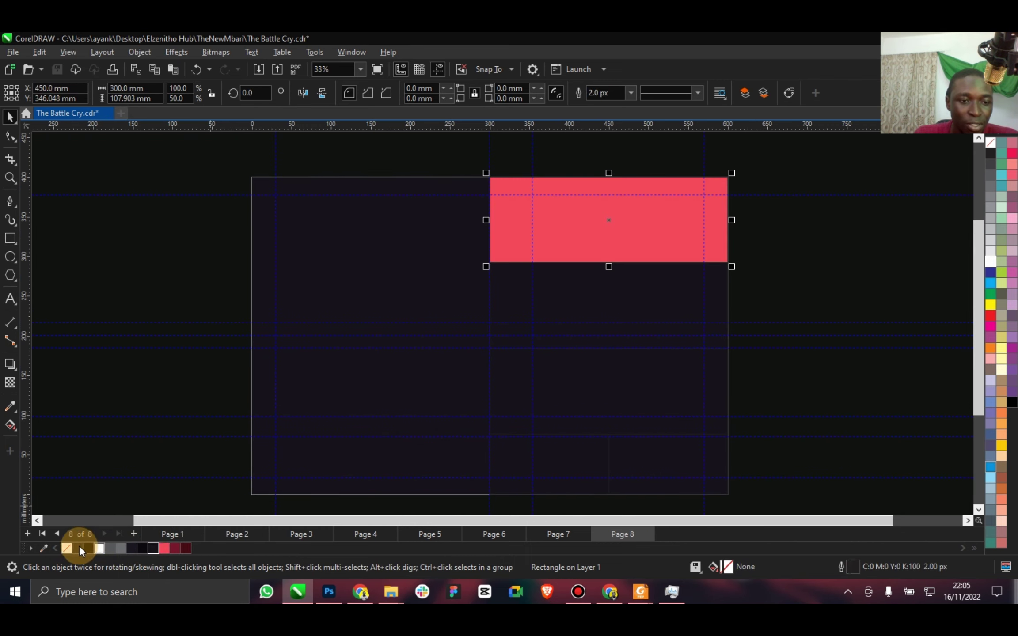
right_click(68, 549)
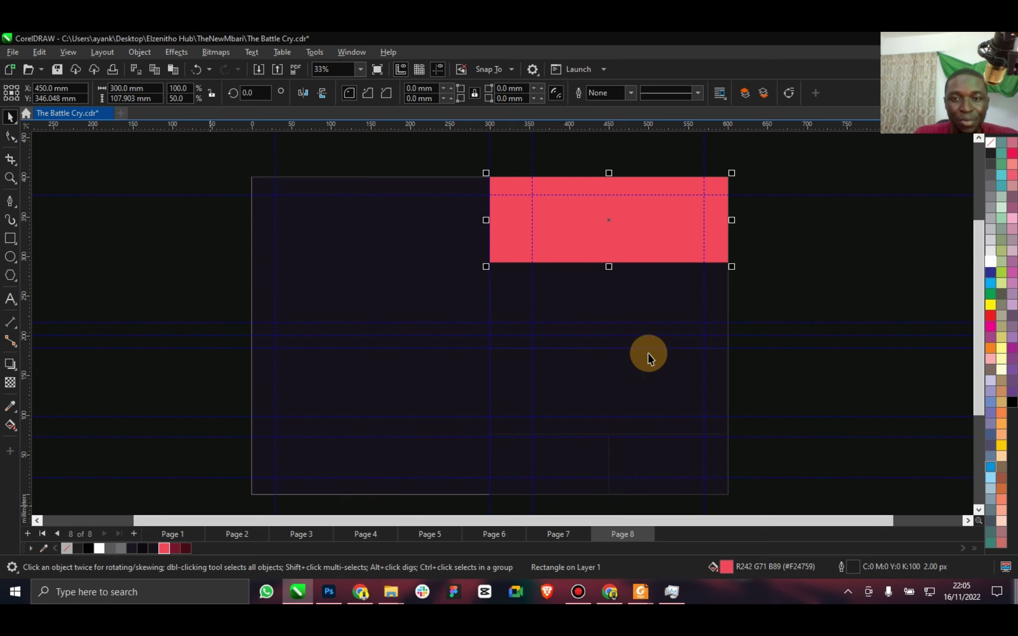
Fill the second rectangle with the crimson from the document palette and the third with dark maroon #450B15.
left_click(633, 301)
key("ctrl+s")
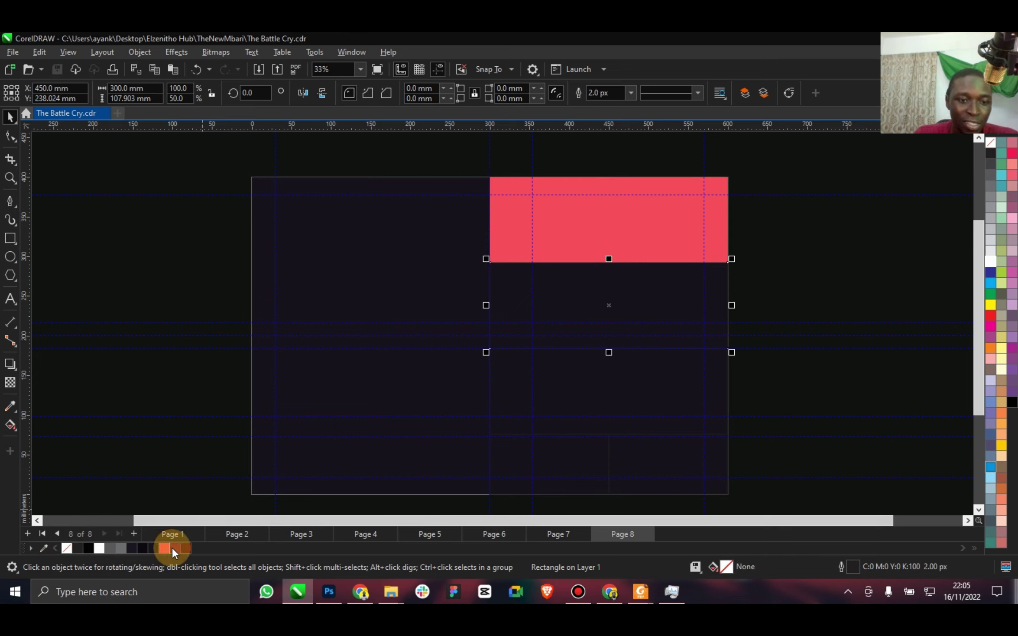
left_click(171, 547)
left_click(564, 404)
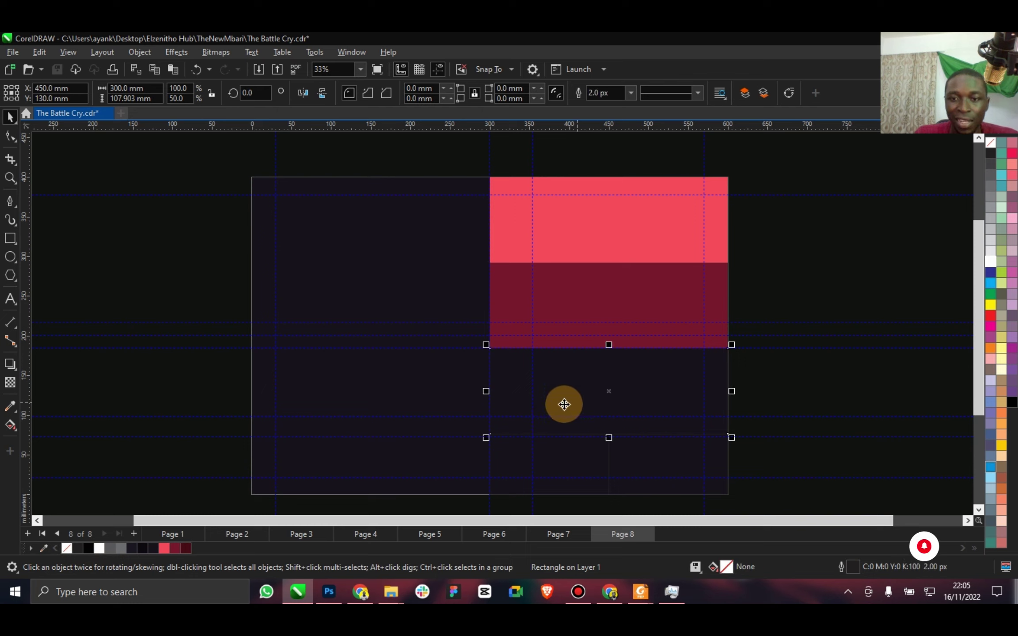
left_click(186, 548)
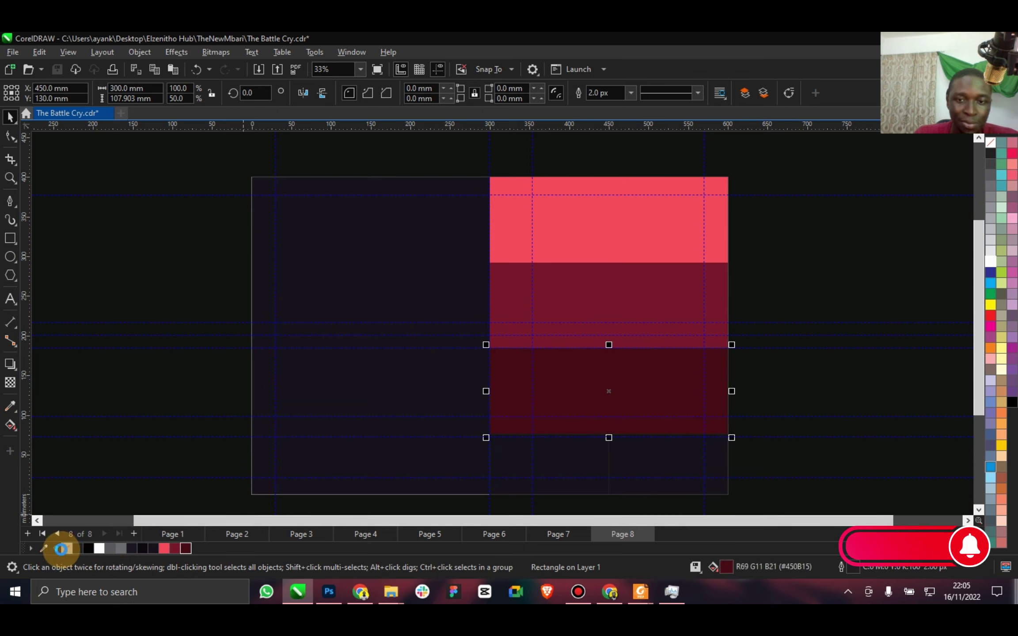
Fill the two small rectangles at the page's lower edge with black on the left and white on the right.
left_click(570, 477)
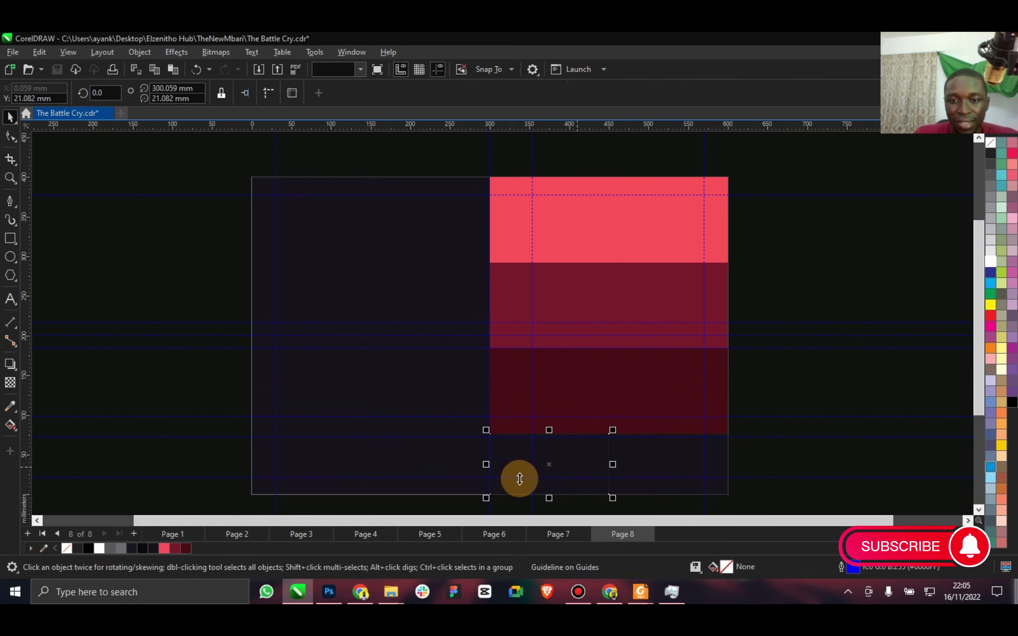
left_click(520, 478)
left_click(88, 549)
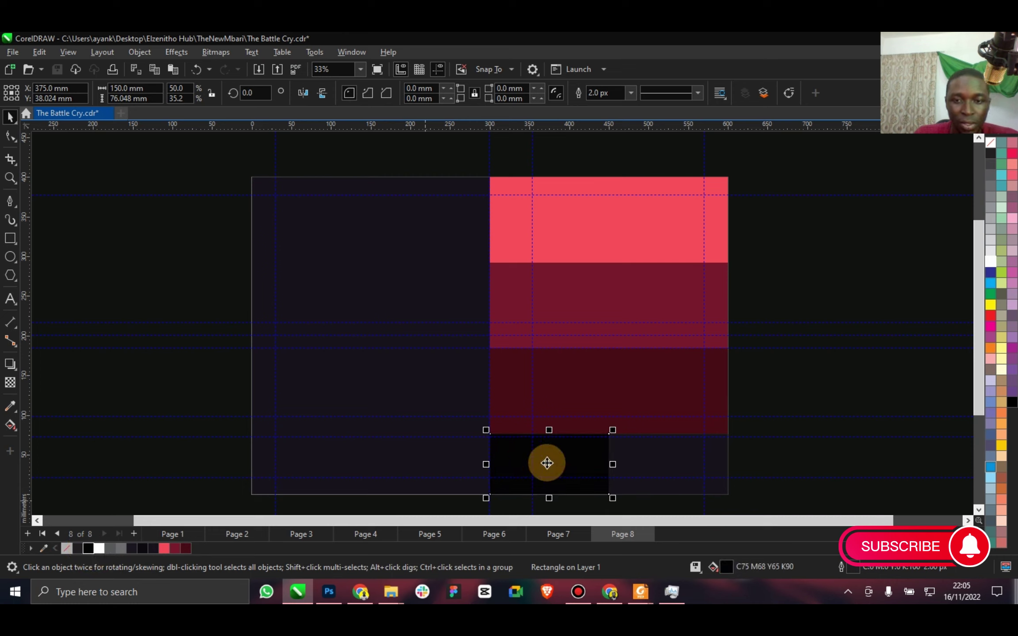
left_click_drag(545, 461, 664, 462)
left_click(99, 548)
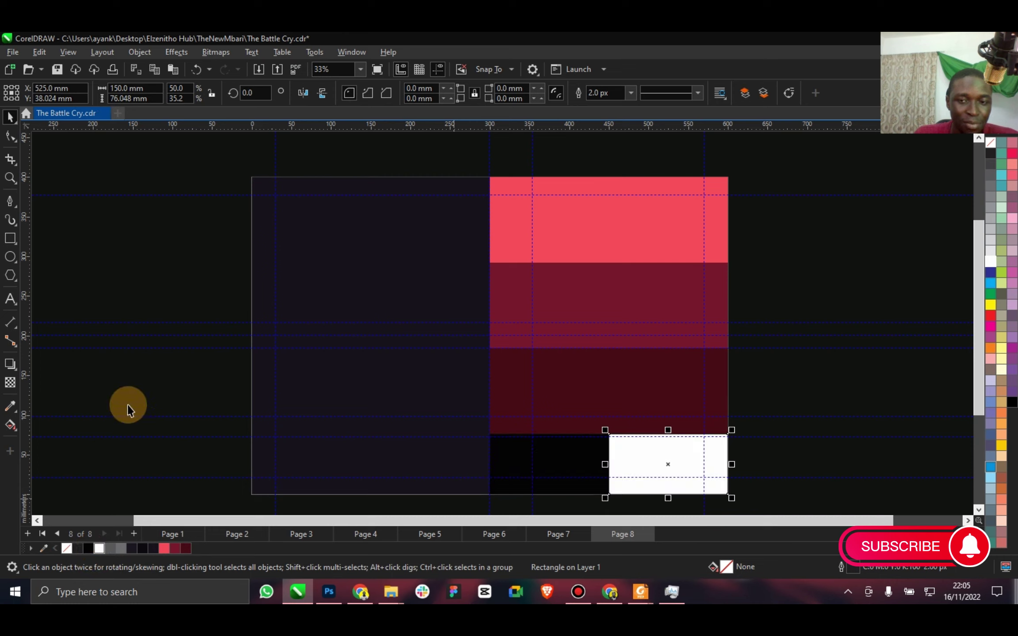
left_click(181, 383)
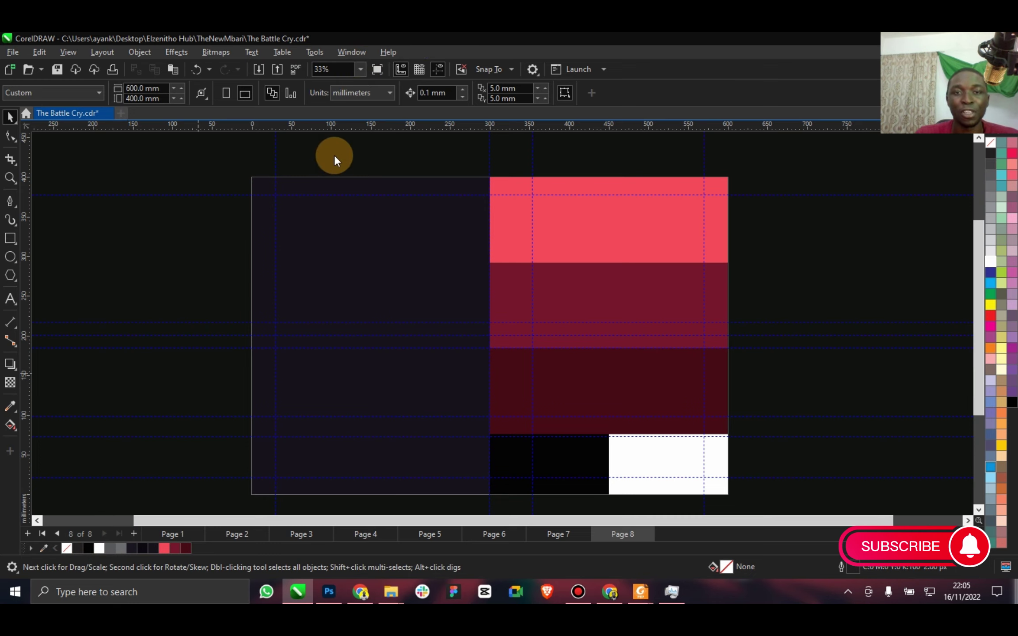
Preview the colour block layout of Page 8 in full screen.
left_click(361, 69)
left_click(326, 91)
key("F9")
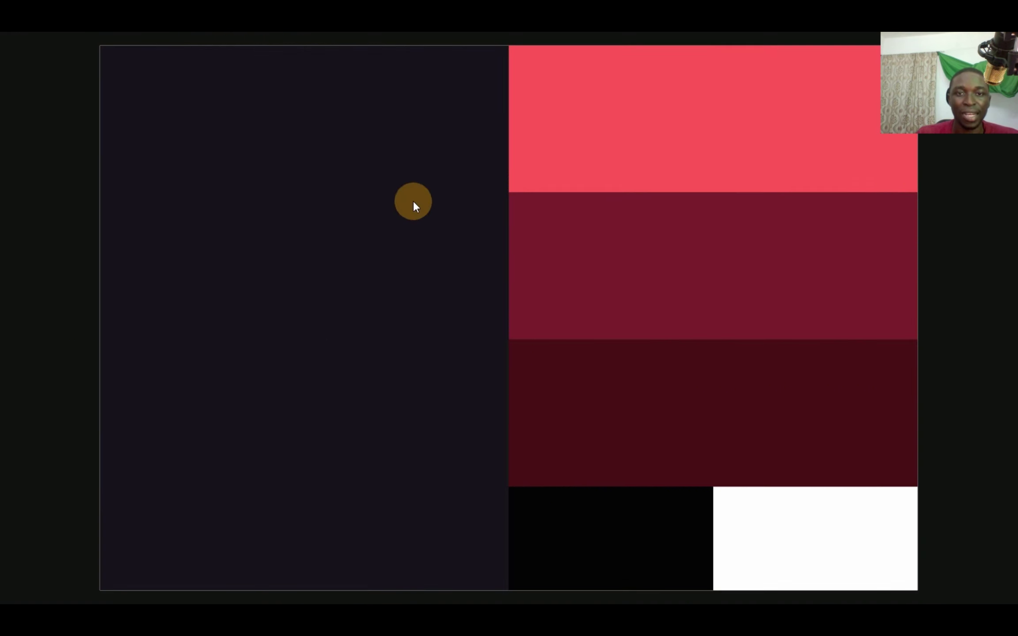
left_click(349, 249)
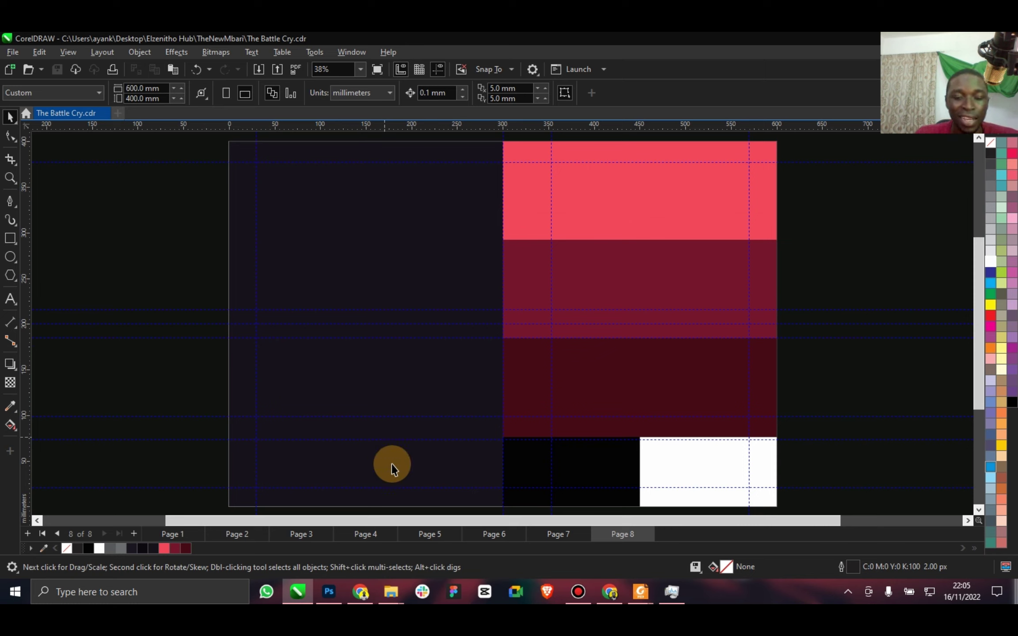
Import the image valorant-viper-jett-phoenix-cypher-sova-5k-5120x2880-7584 from the Downloads folder onto Page 8.
left_click(386, 597)
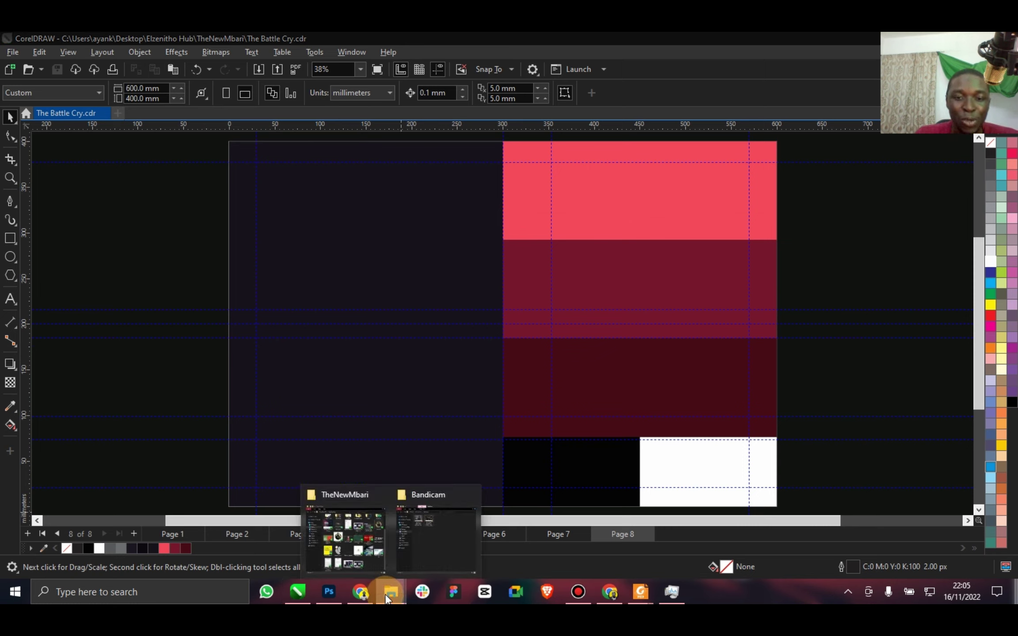
left_click(364, 555)
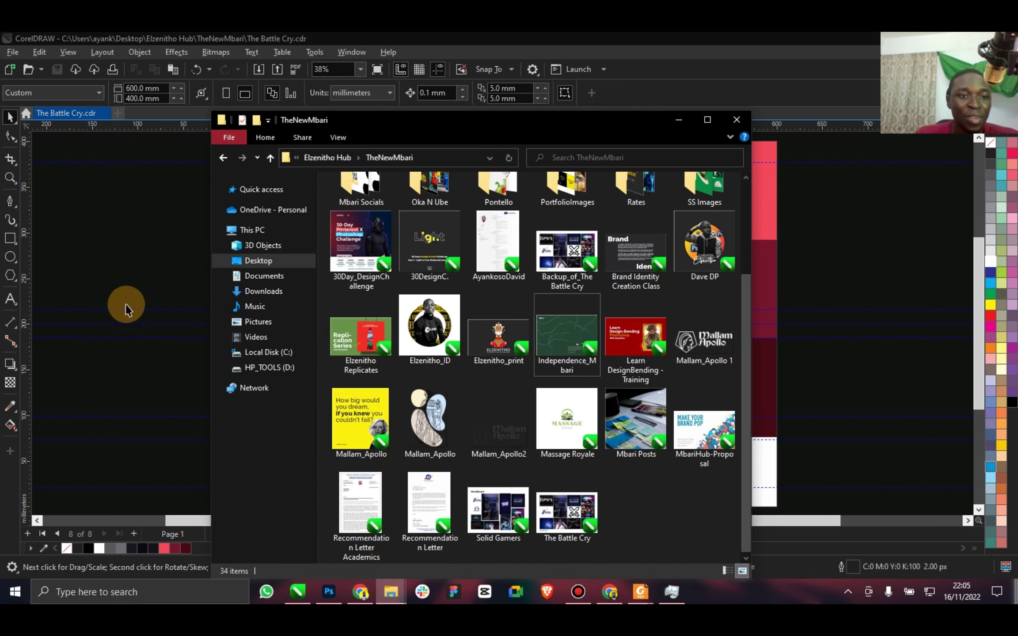
left_click(267, 294)
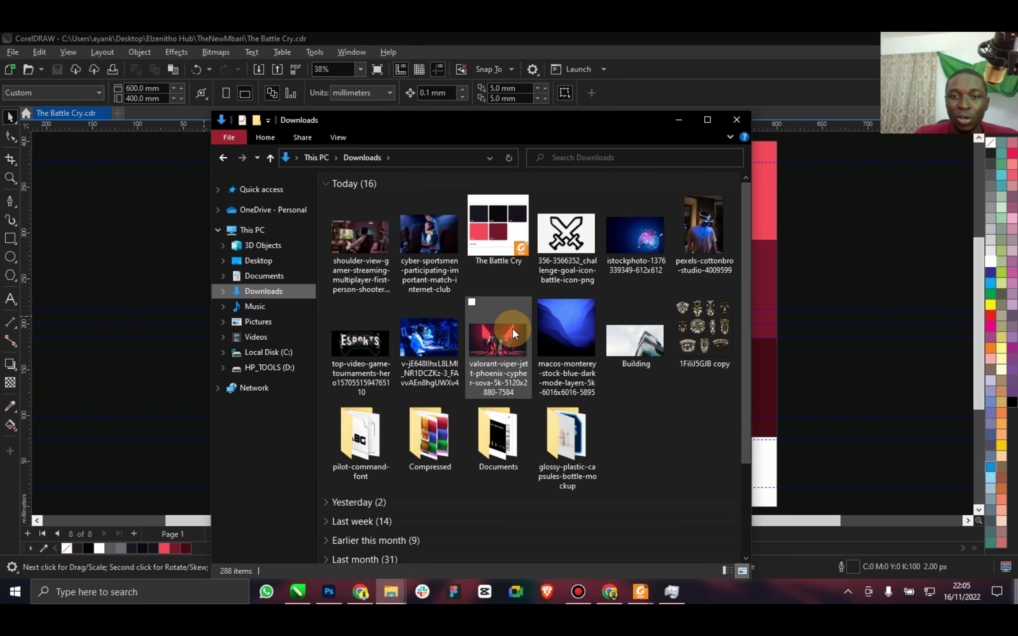
left_click_drag(512, 328, 175, 377)
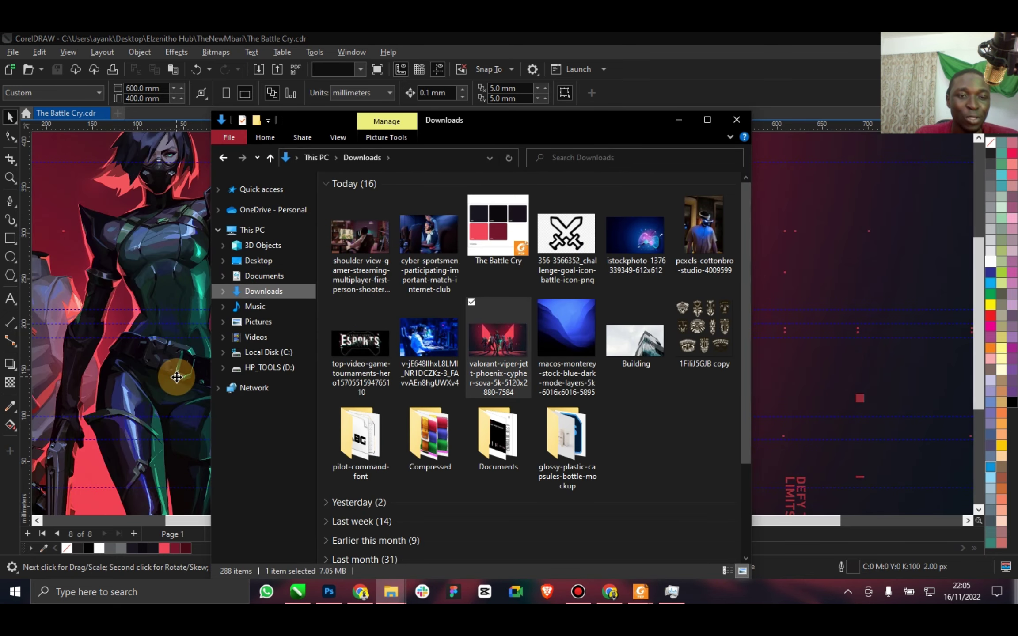
left_click(177, 371)
left_click(375, 69)
left_click(360, 69)
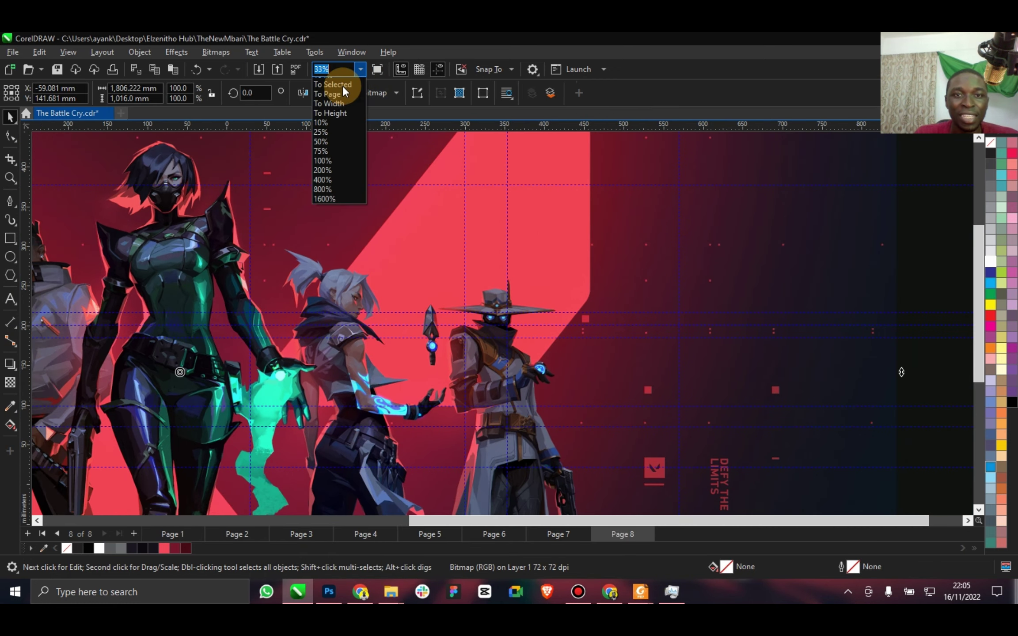
Scale the imported Valorant image to about 38% and PowerClip it inside the page's background rectangle.
left_click(342, 85)
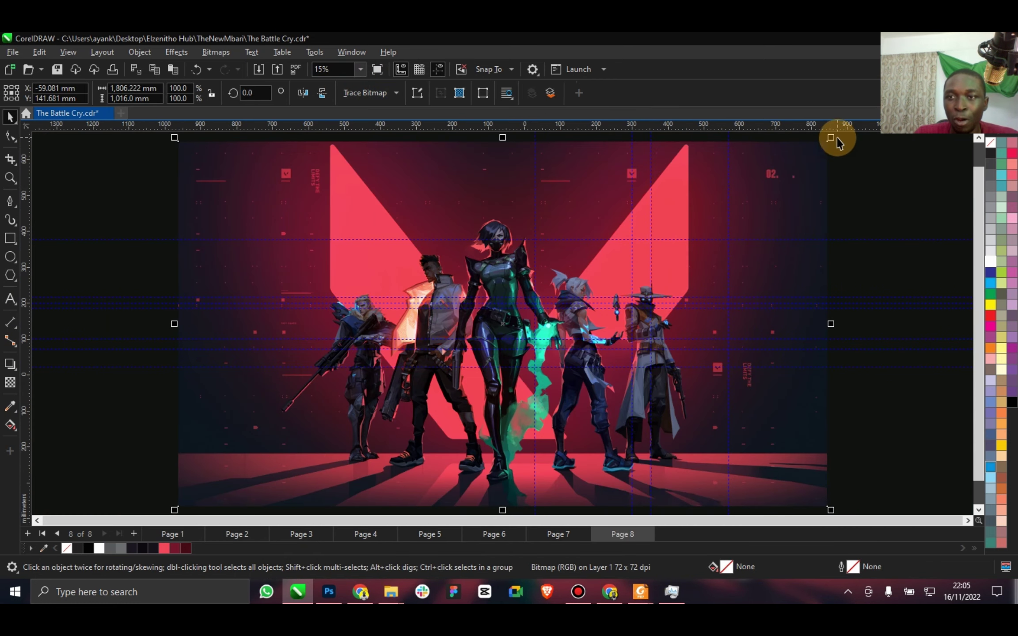
left_click_drag(836, 137, 631, 250)
scroll(571, 283, "up", 1)
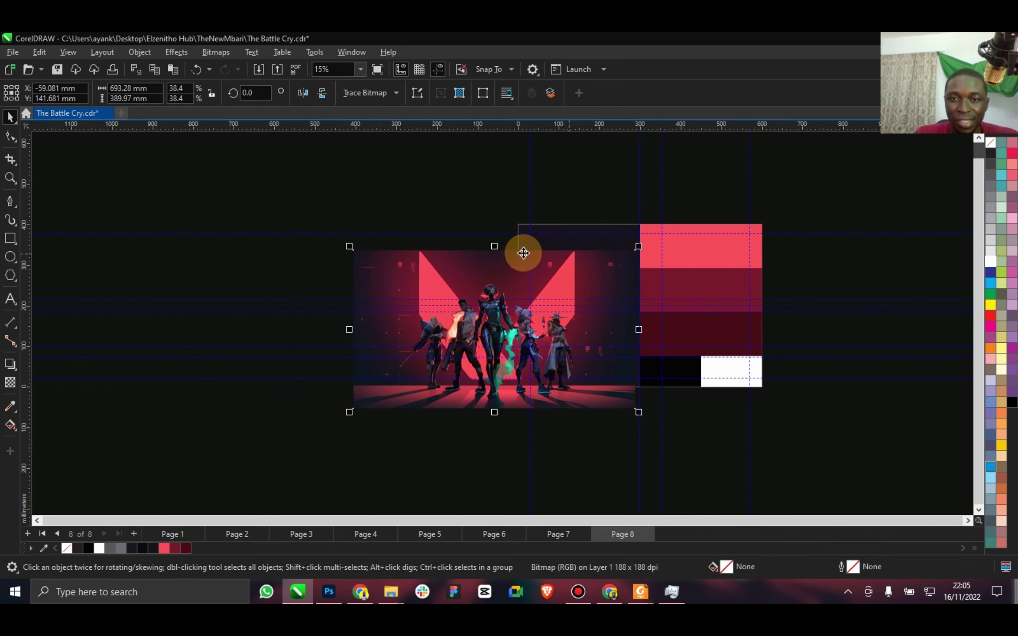
left_click_drag(546, 264, 622, 242)
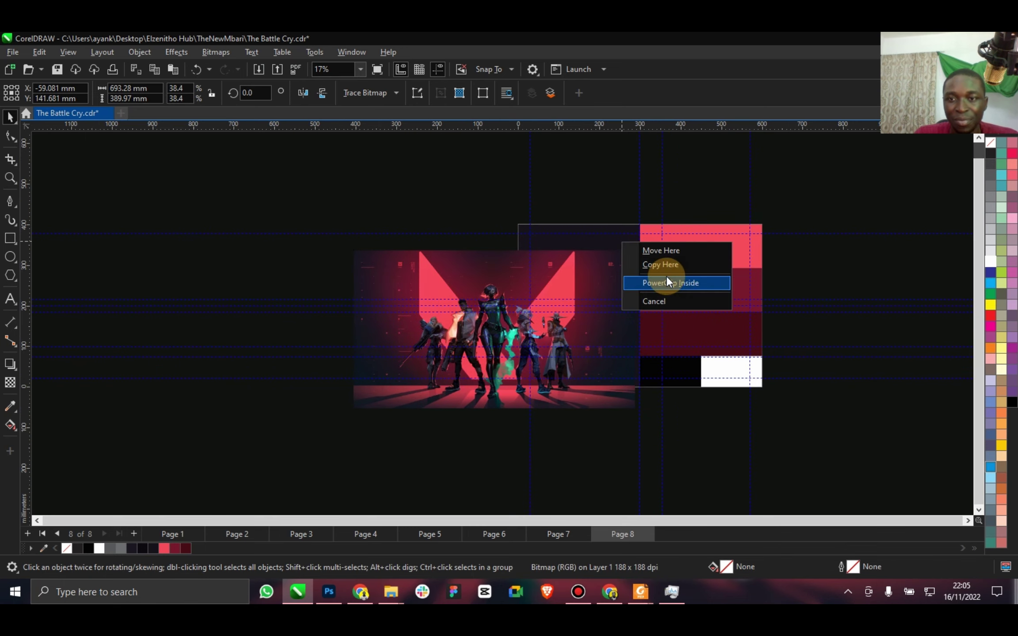
left_click(666, 276)
Enlarge the clipped image to about 801 mm wide, reposition it with the middle figure centred beside the colour blocks, and save the document.
left_click(630, 270, "ctrl")
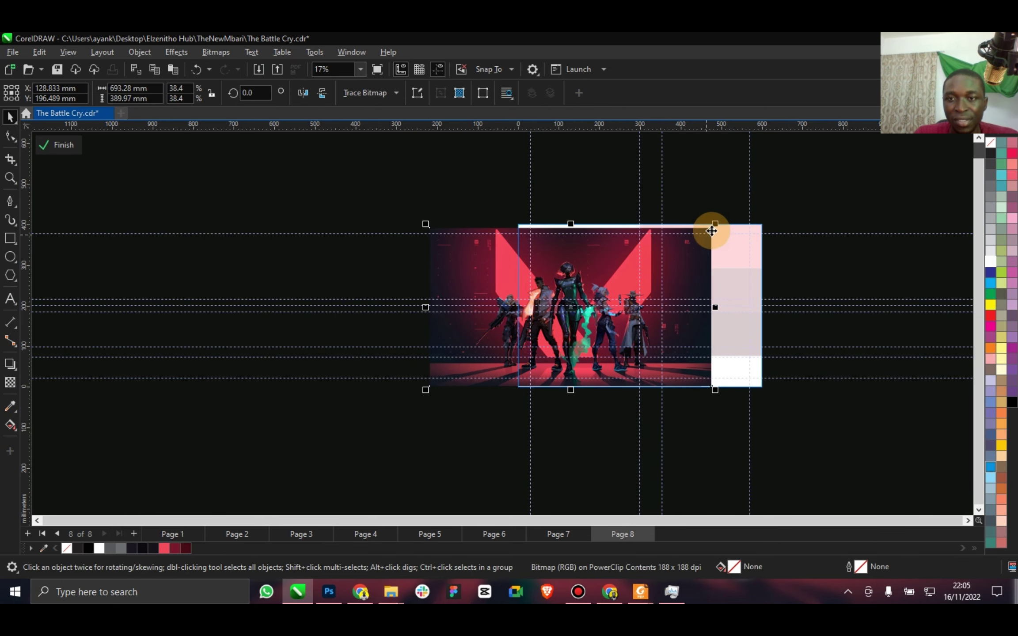
left_click_drag(715, 225, 734, 212)
scroll(626, 259, "up", 2)
scroll(544, 274, "up", 4)
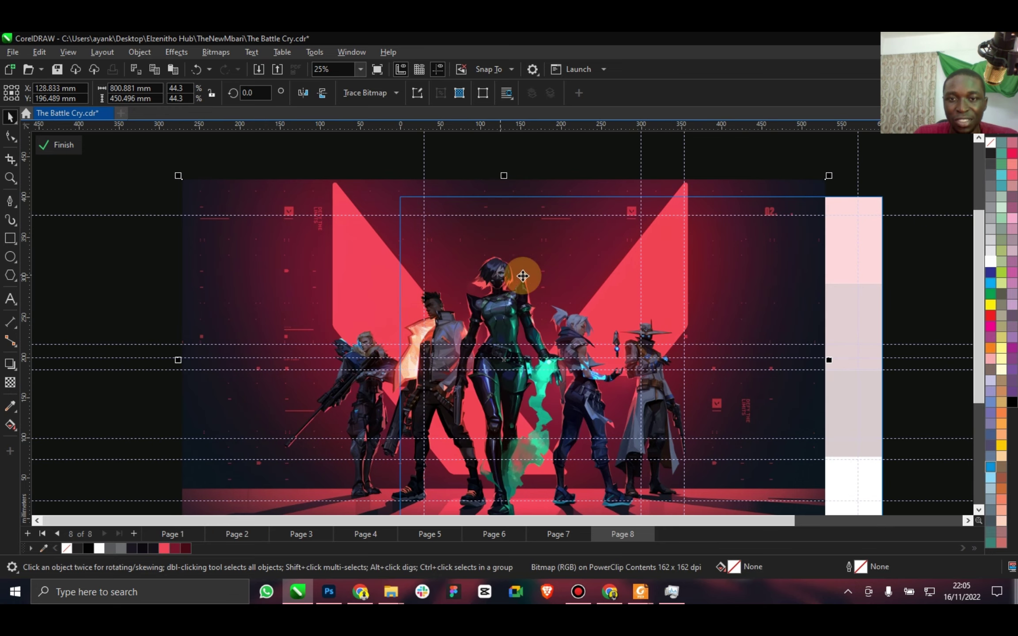
left_click_drag(568, 282, 552, 272)
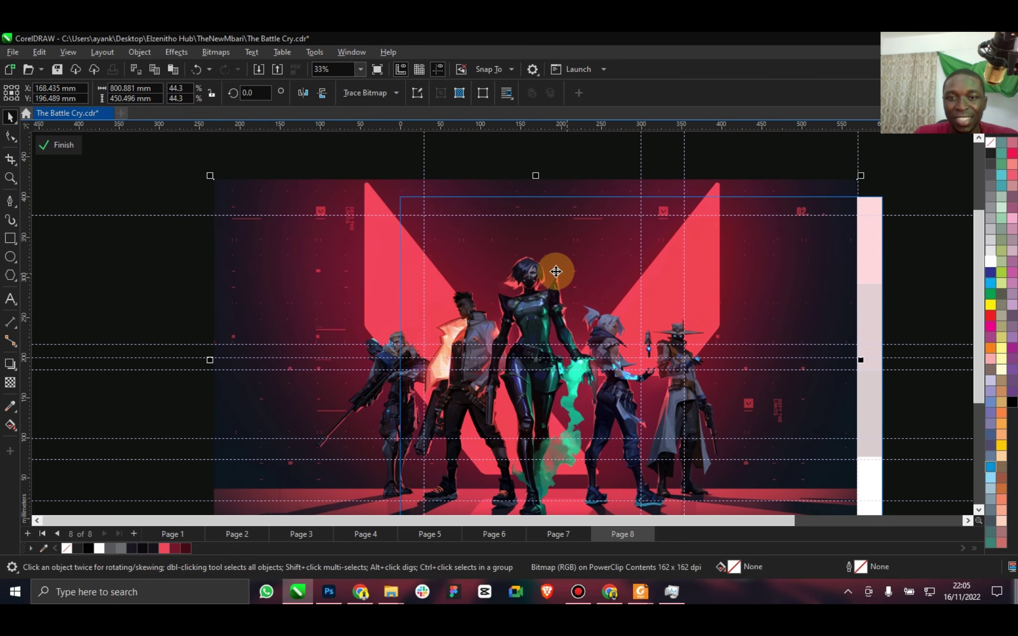
left_click(52, 146)
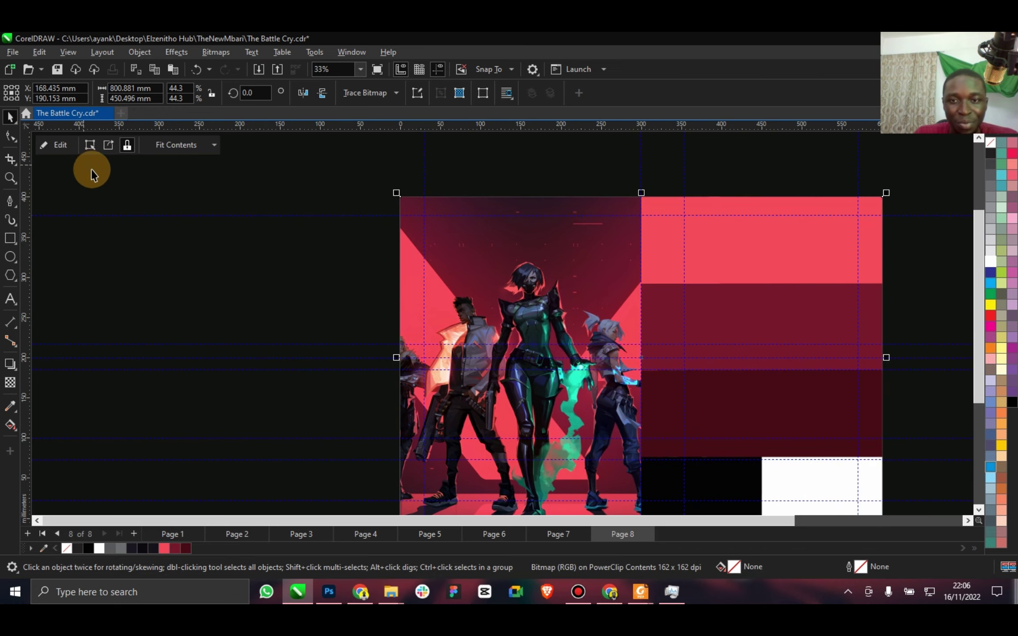
left_click(357, 72)
left_click(347, 82)
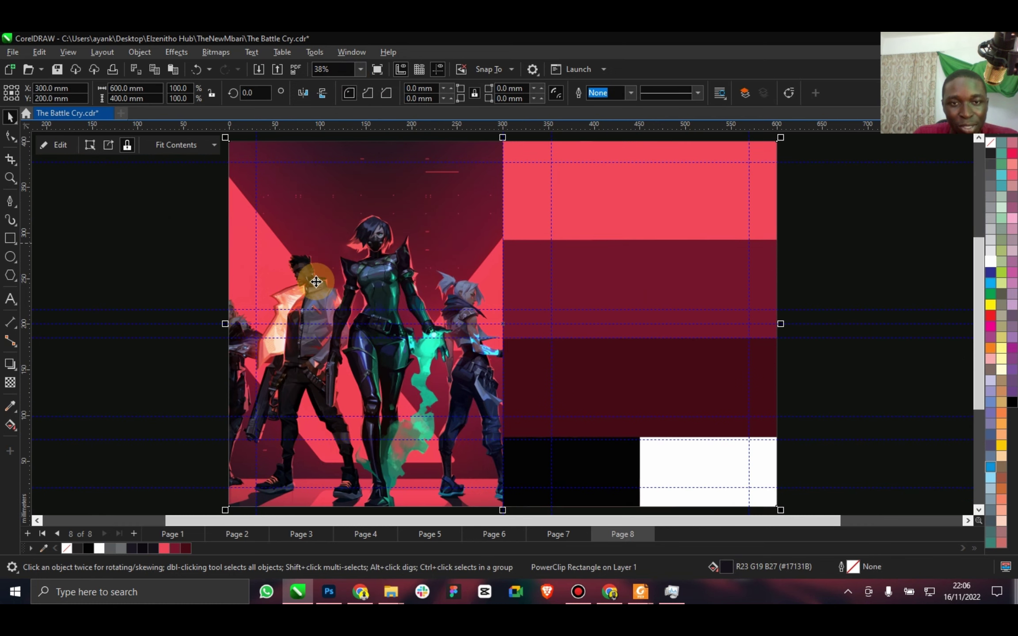
key("ctrl+s")
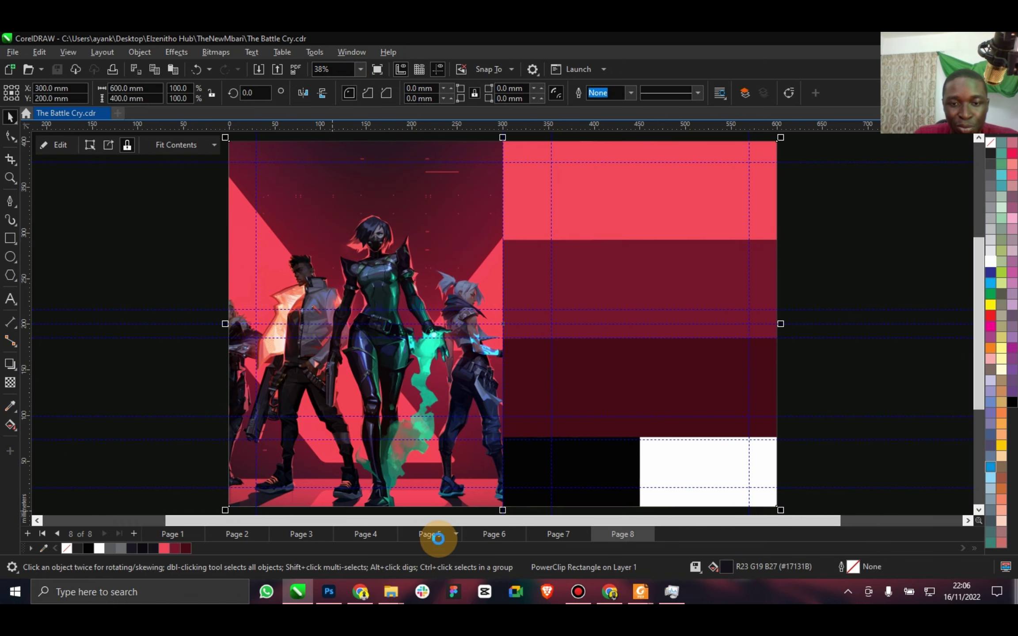
Copy the multicoloured horizontal logo from Page 5 to Page 8 and place it above the middle figure's head.
left_click(438, 534)
left_click(636, 452)
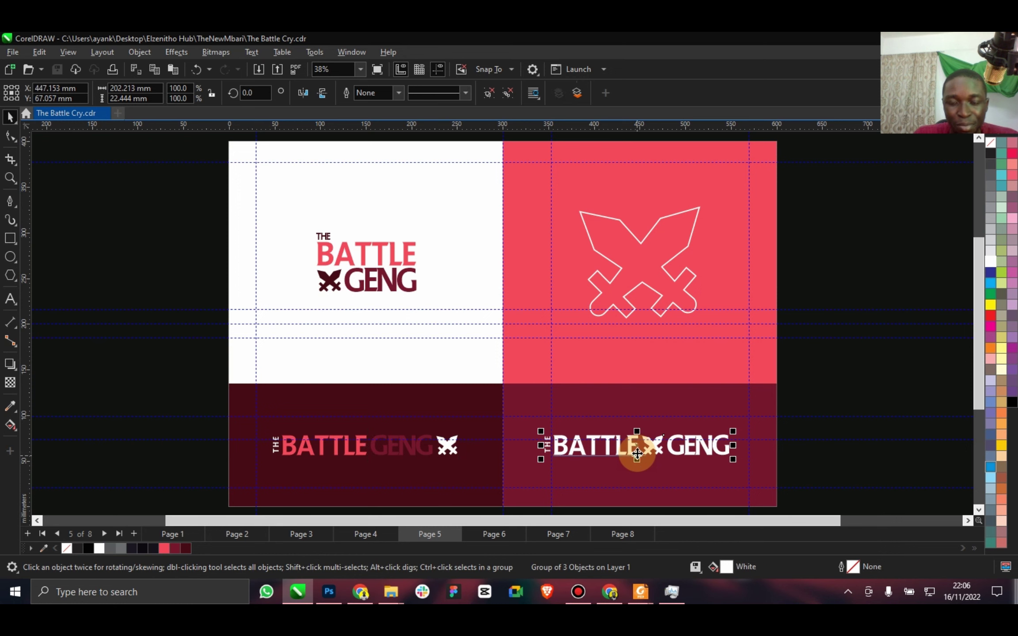
left_click(364, 456)
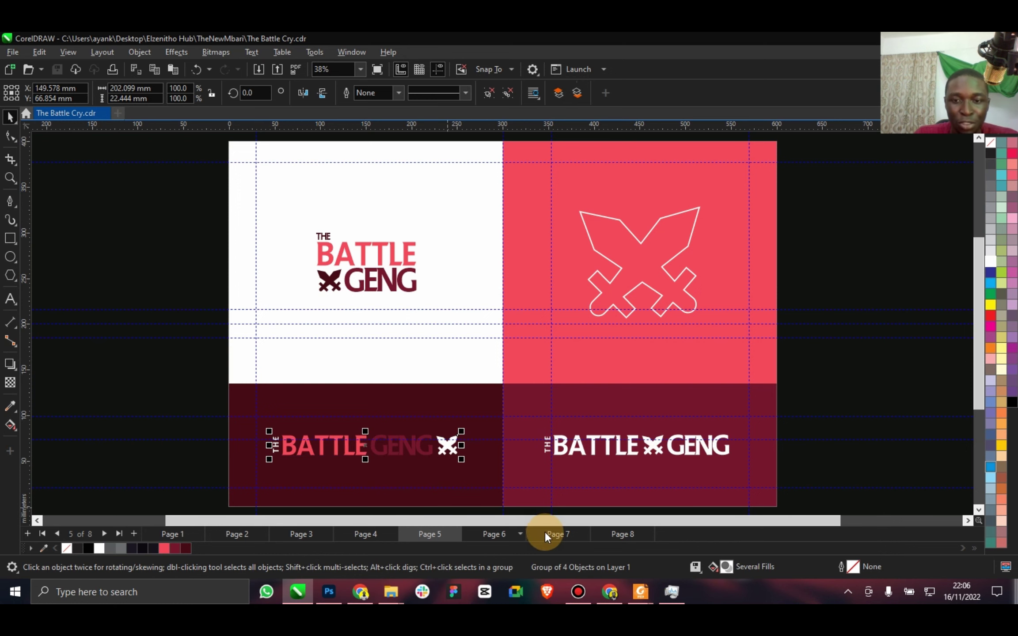
left_click(619, 536)
key("ctrl+v")
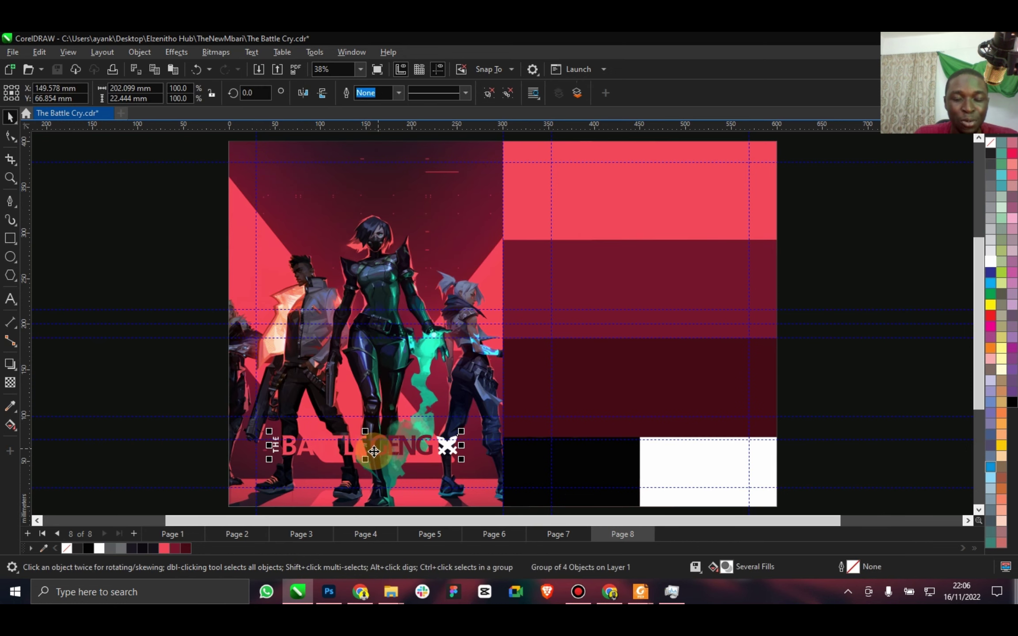
left_click_drag(368, 447, 392, 189)
scroll(372, 164, "up", 3)
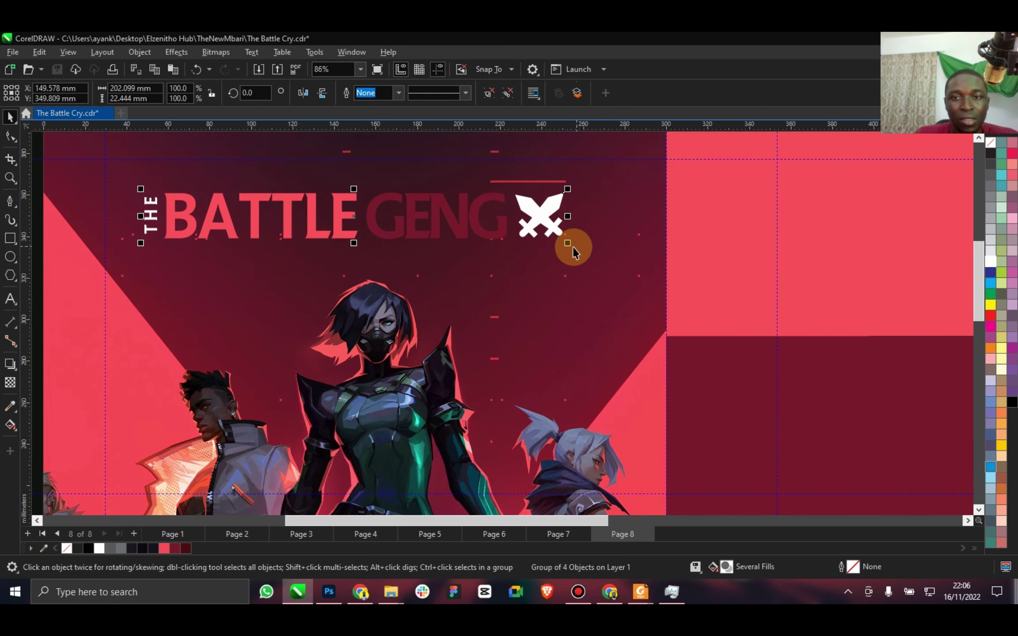
Scale the logo on Page 8 to 81.5%, check the page in a full-screen preview and save the document.
key("ctrl+s")
left_click_drag(541, 246, 473, 227)
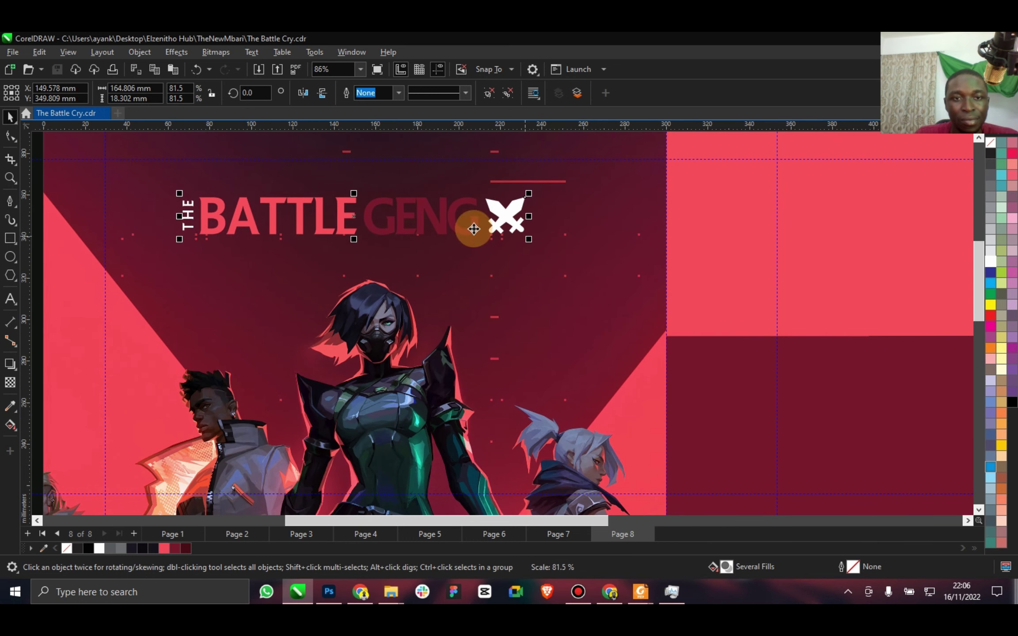
left_click(360, 69)
left_click(329, 114)
key("F9")
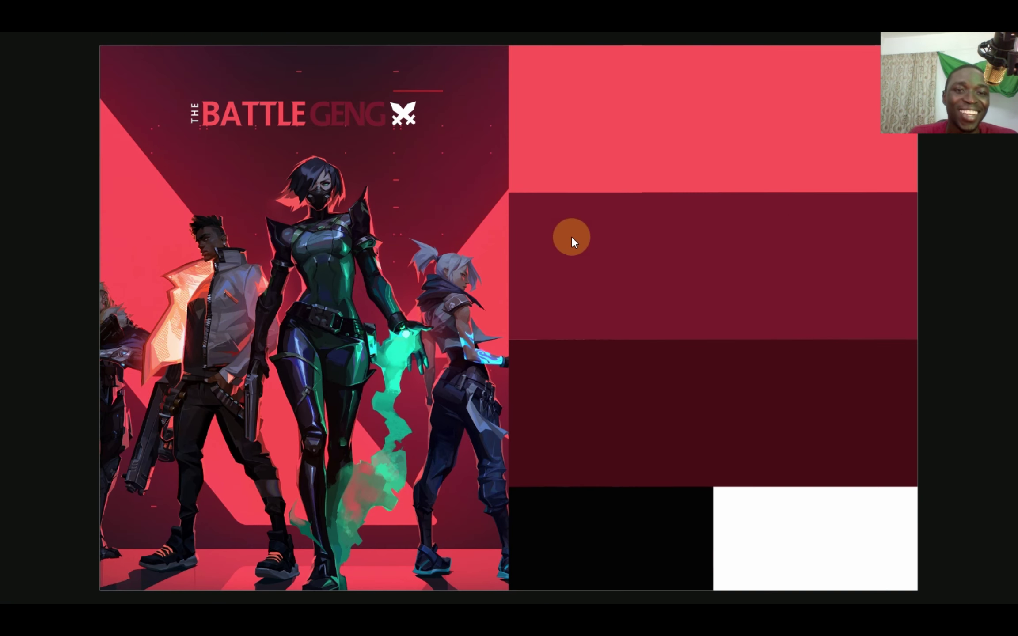
key("F9")
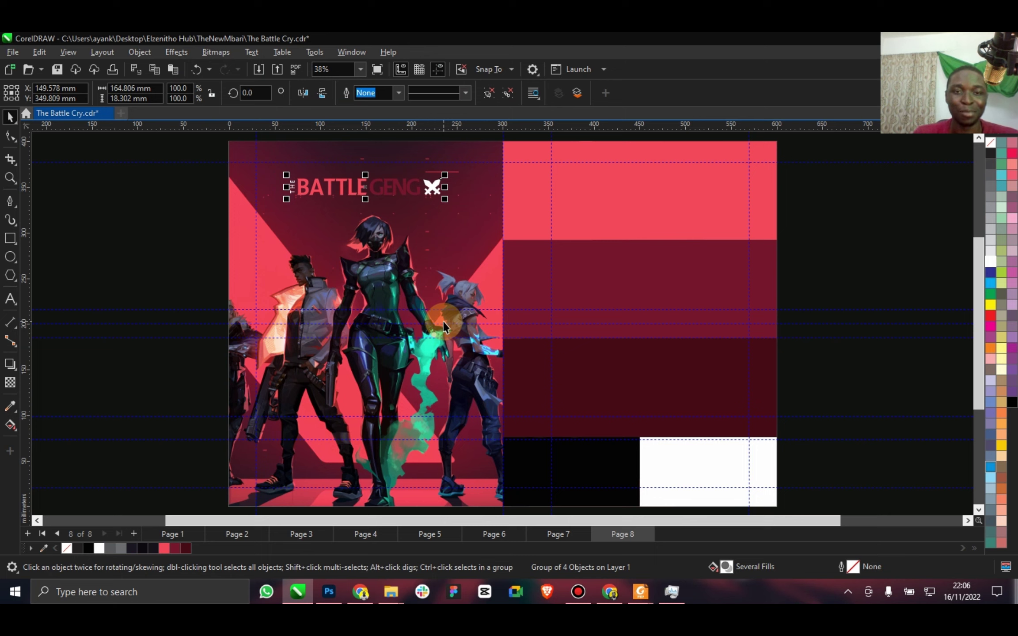
key("ctrl+s")
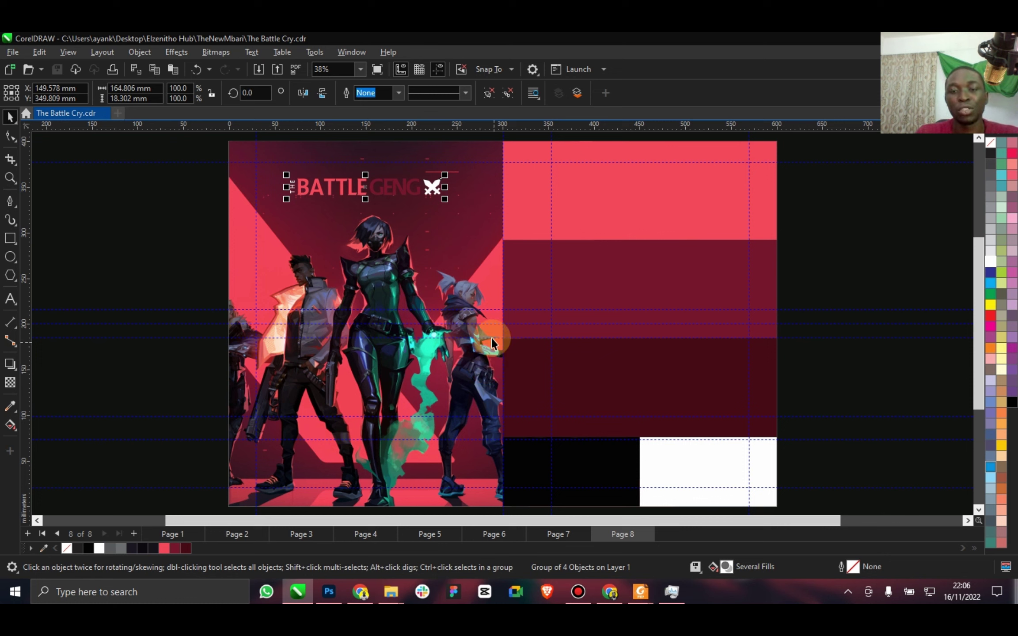
Copy the "Brand Summary" heading from Page 2 to Page 8 and place it on the uppermost colour block.
left_click(574, 231)
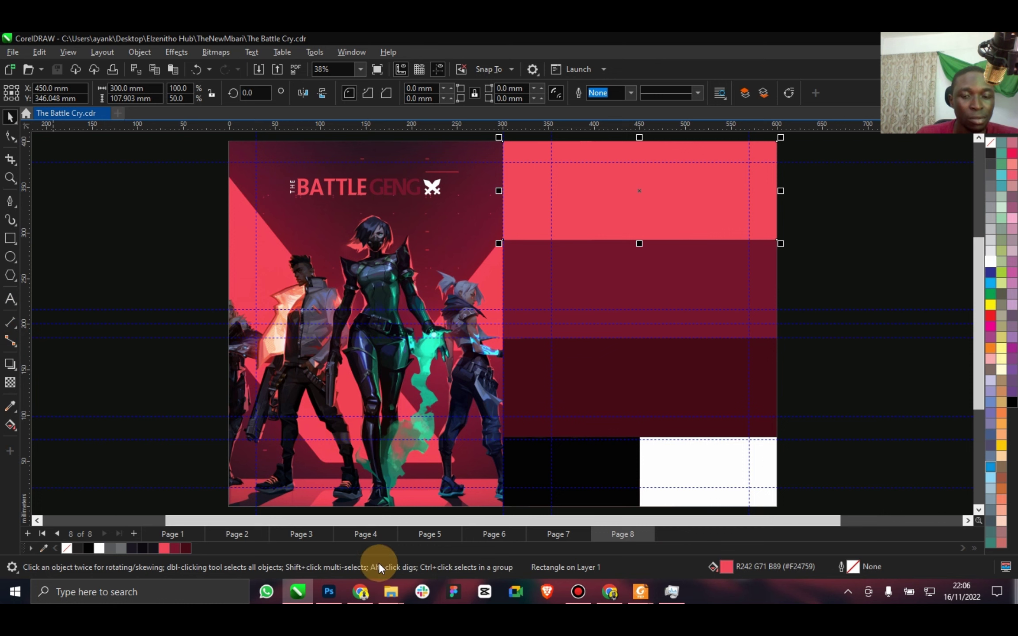
left_click(360, 534)
left_click(300, 537)
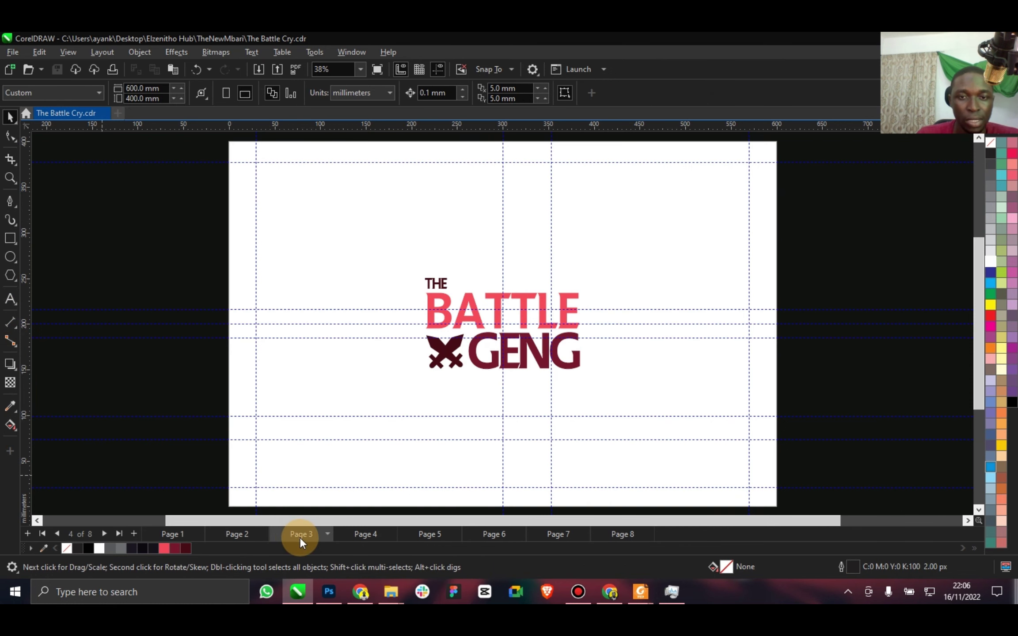
left_click(238, 535)
left_click(324, 386)
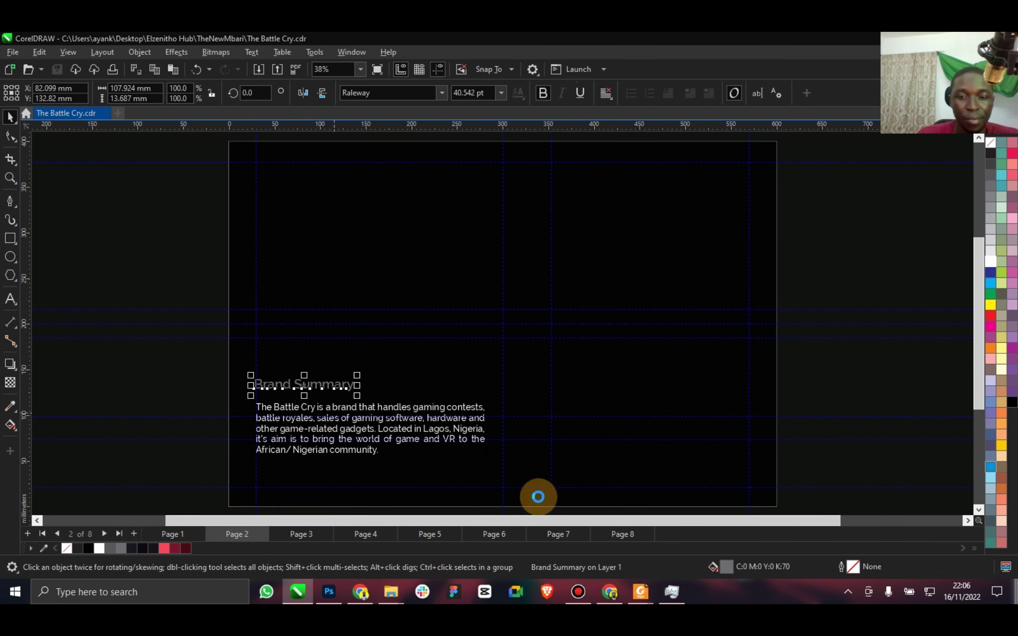
left_click(622, 534)
key("ctrl+v")
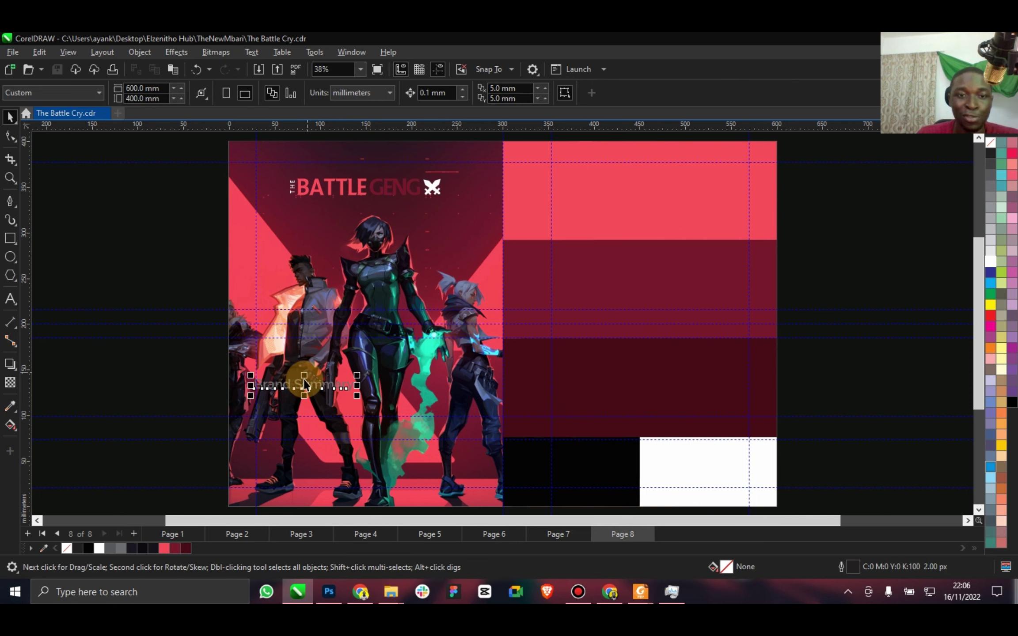
left_click_drag(304, 385, 602, 217)
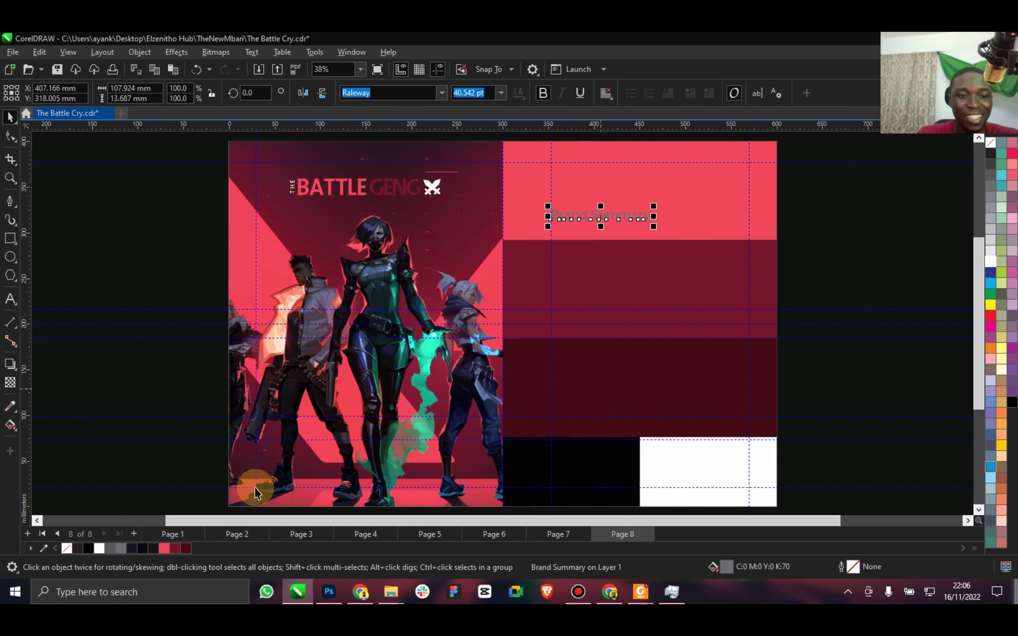
Fill the copied heading with coral #F24759 and move it off the page, beside the uppermost colour block.
left_click(105, 548)
left_click(168, 546)
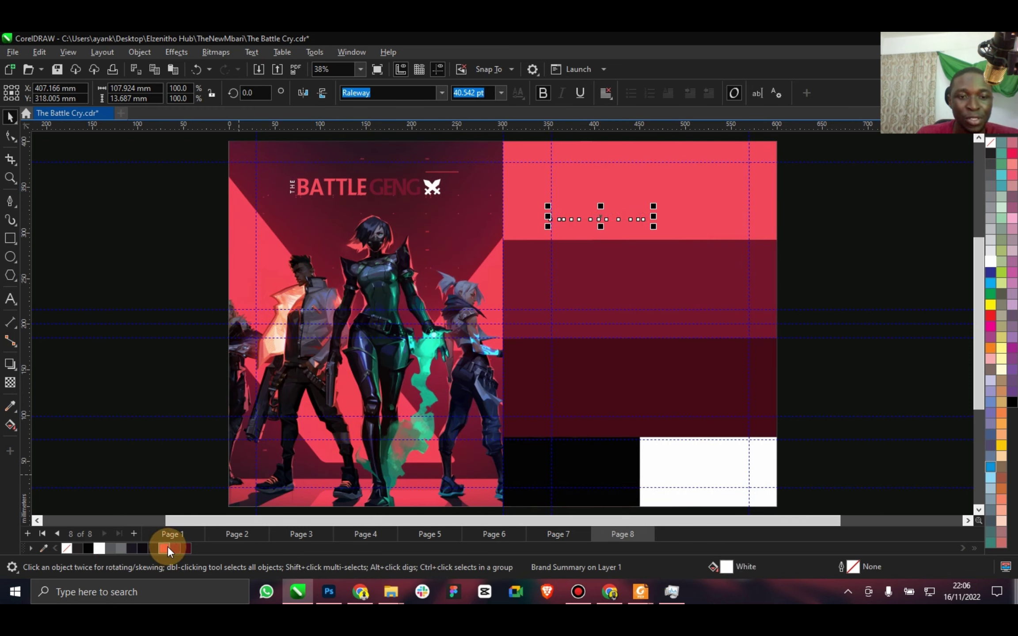
left_click_drag(634, 219, 857, 231)
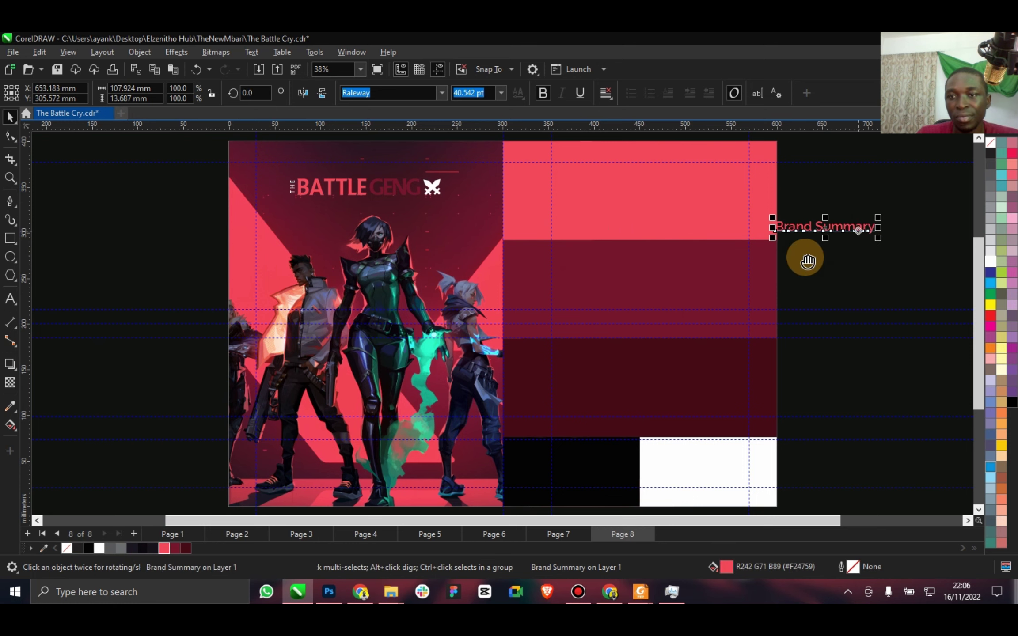
scroll(804, 255, "up", 1)
left_click_drag(540, 291, 559, 277)
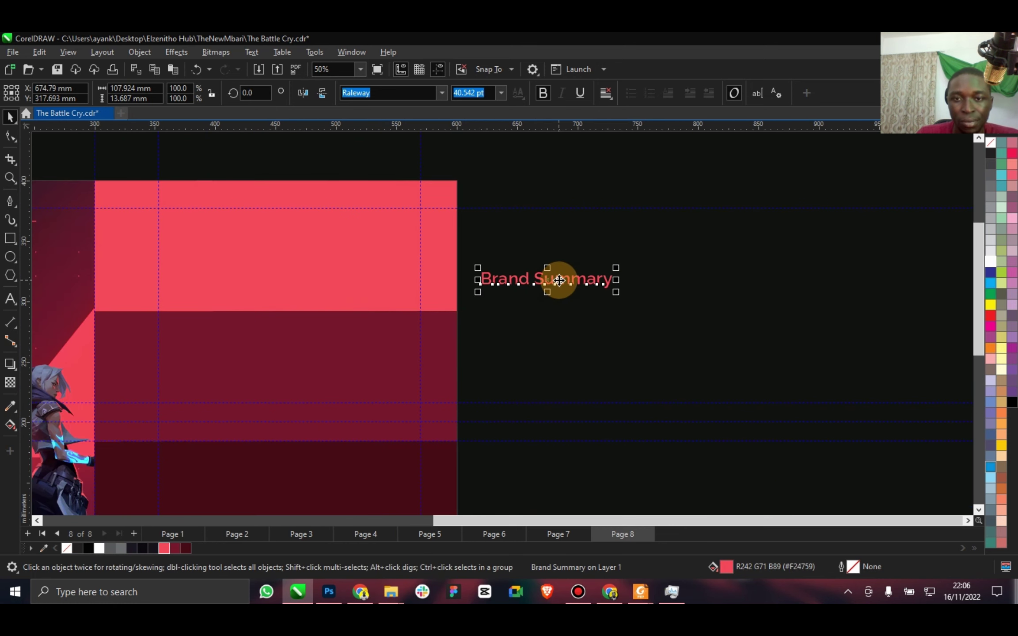
Replace the heading's text with three lines: "R242 G71 B89", "CMYK" and "#F24759".
double_click(559, 280)
left_click(559, 281)
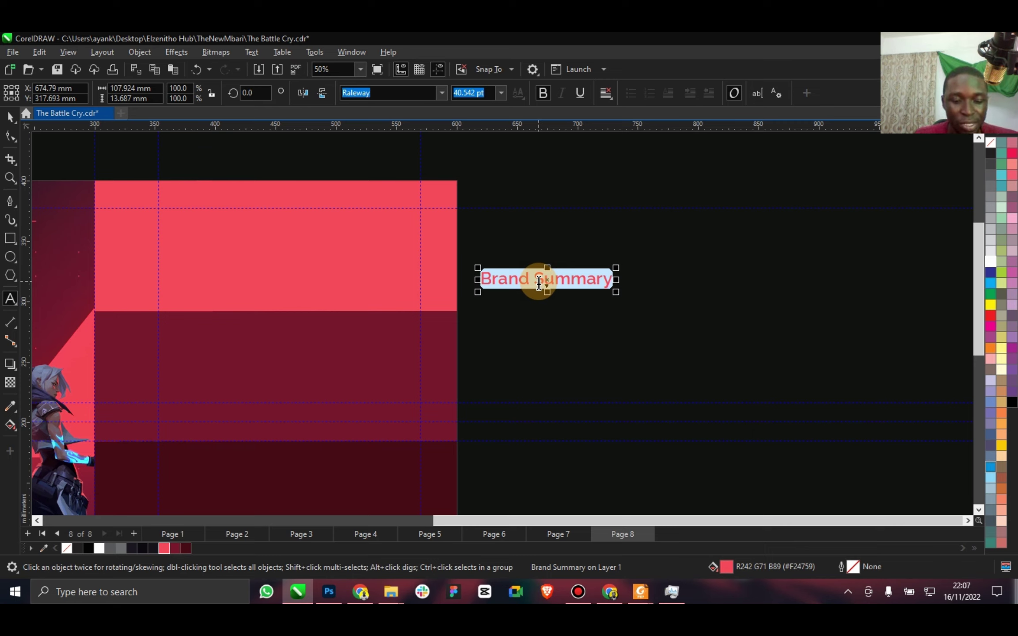
type("R2")
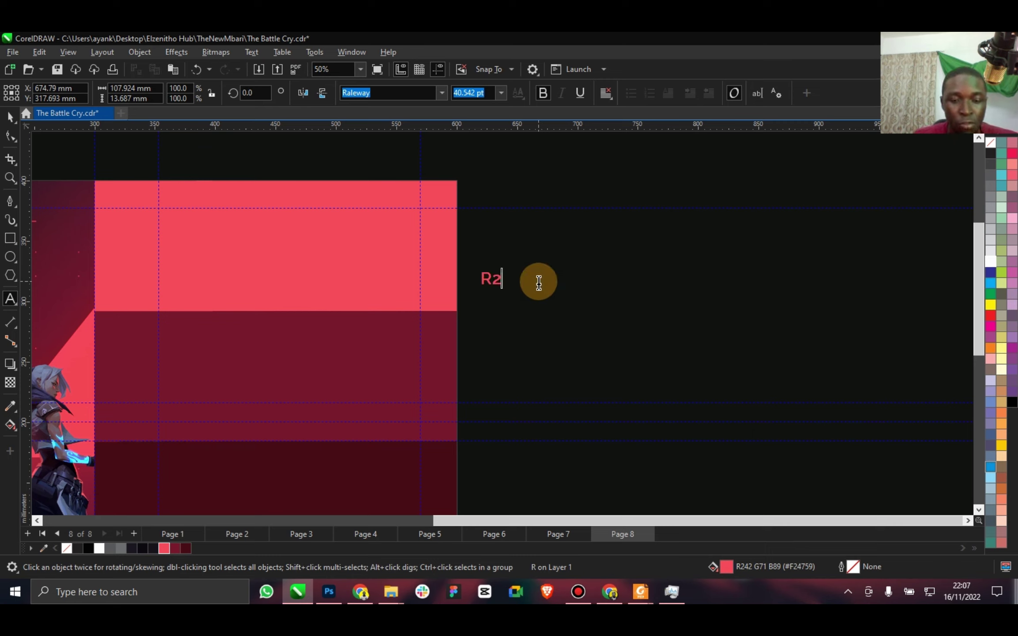
type("42 G7")
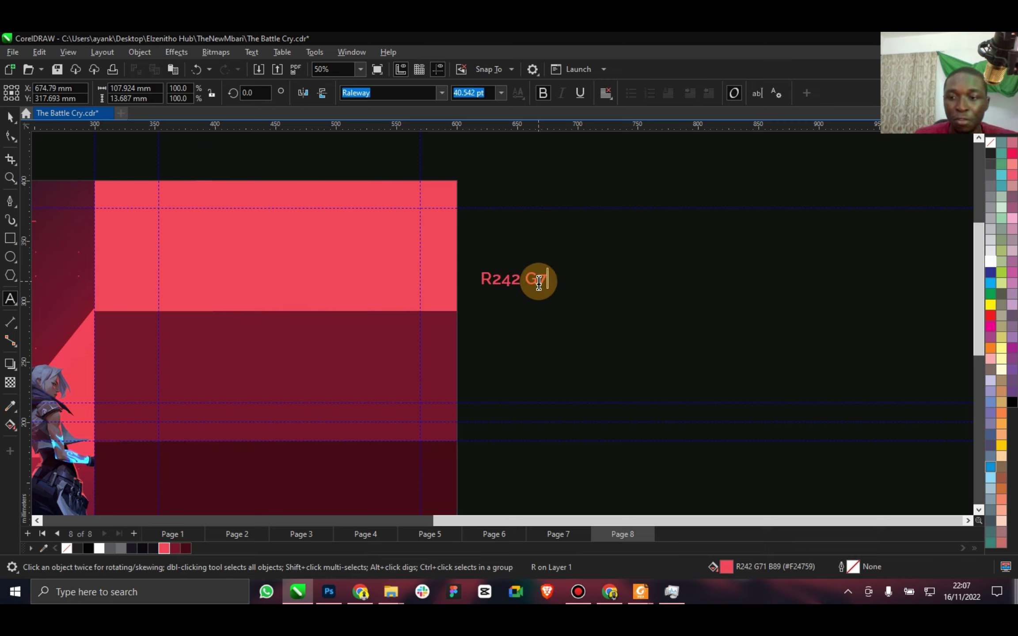
type("1 B89 ")
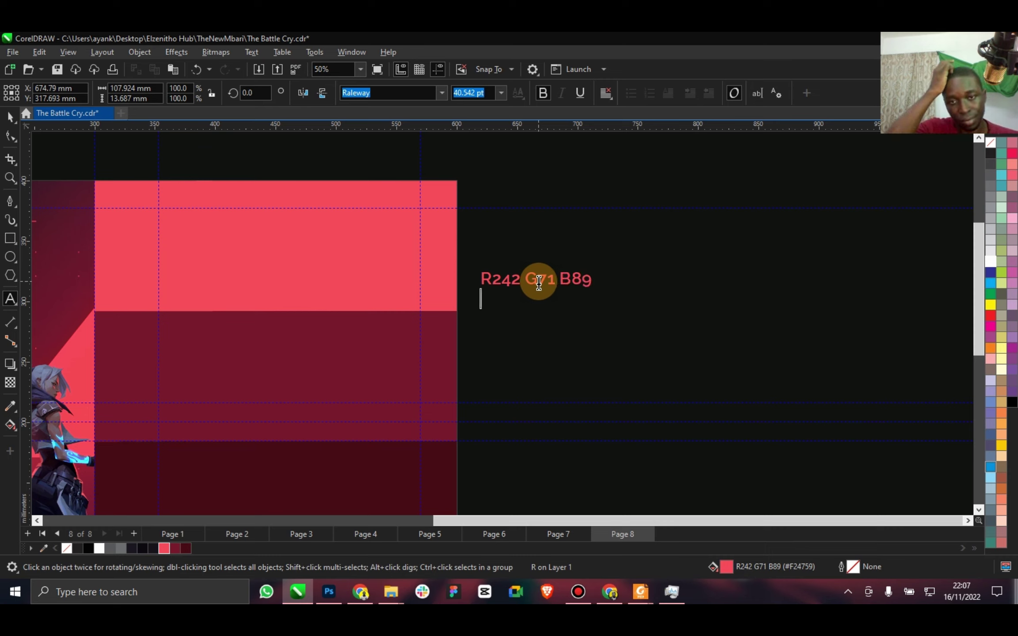
type("CMYK ")
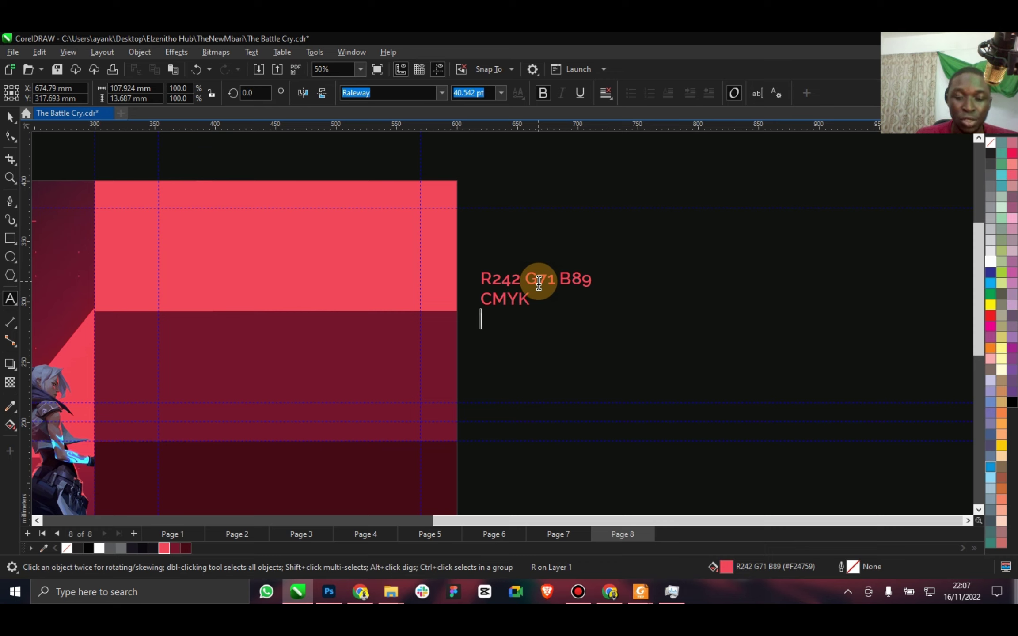
type("#")
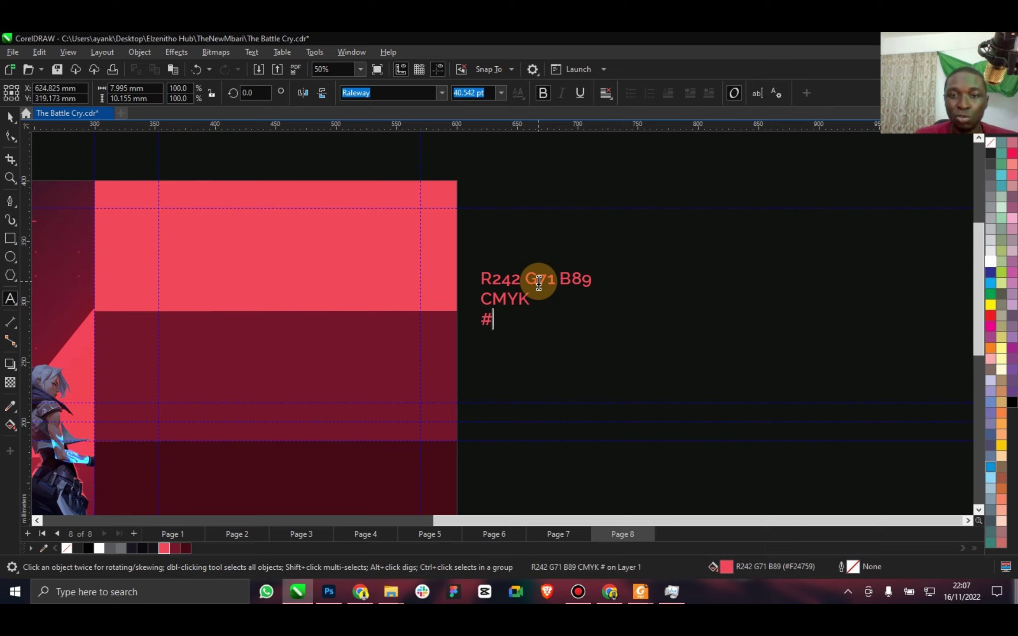
type("F")
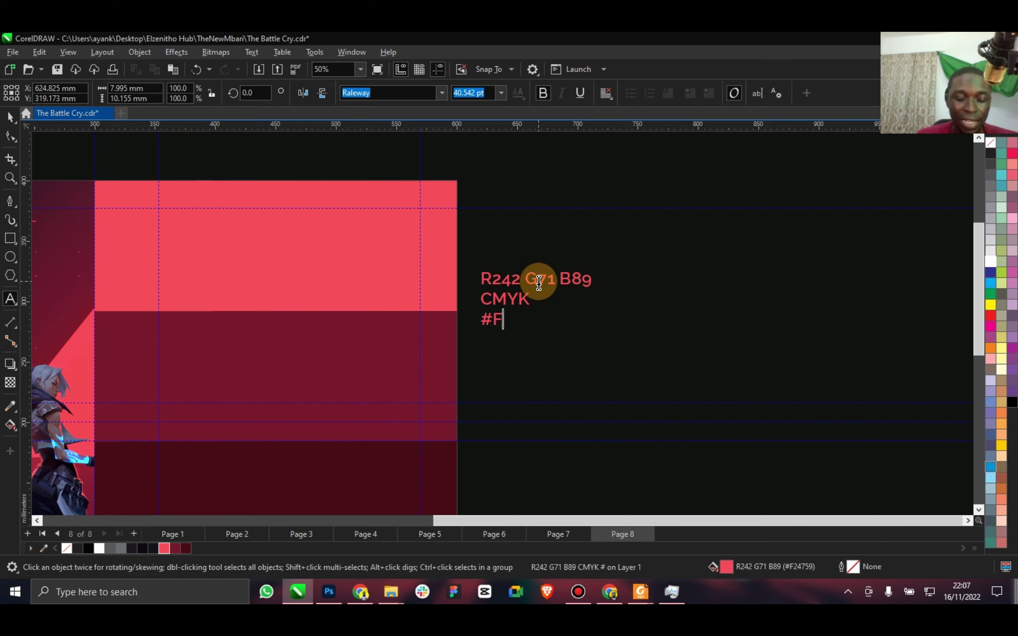
type("2475")
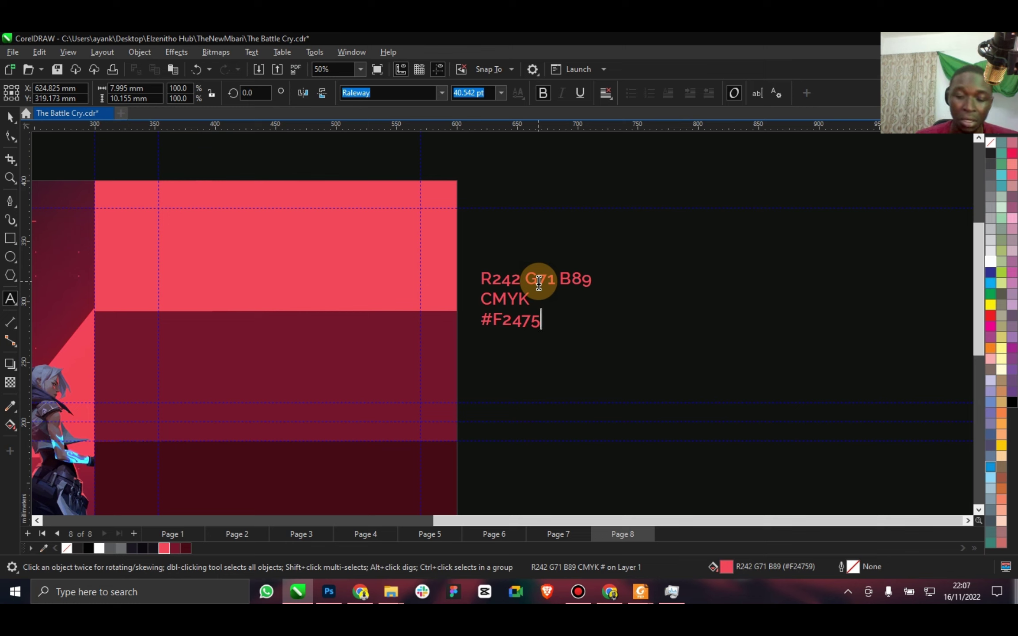
type("9")
left_click(9, 117)
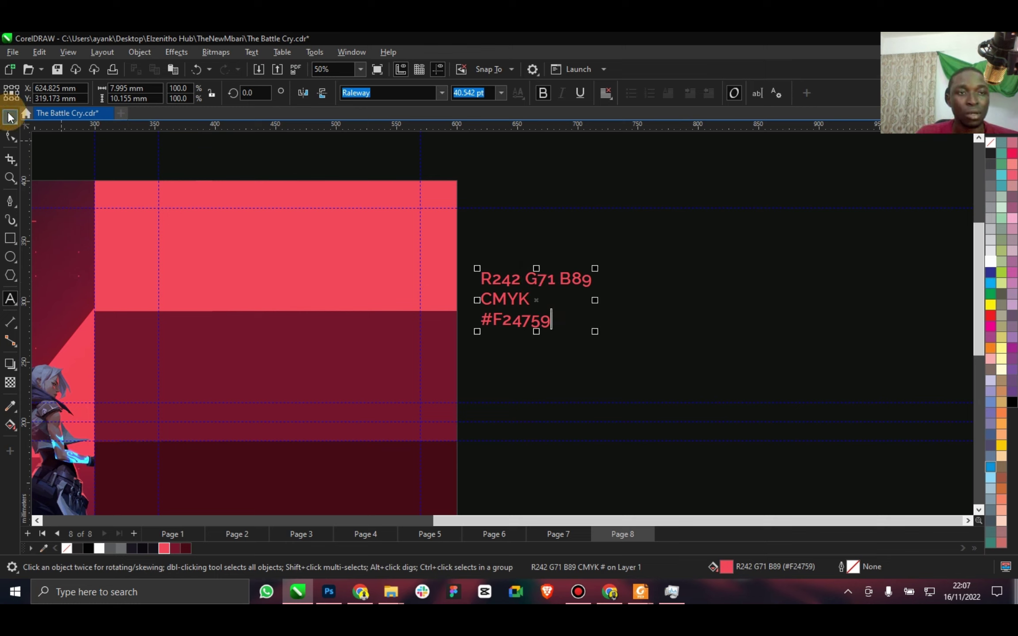
Look up the coral fill's CMYK values and change the label's CMYK line to "C0 M91 Y64 K0".
double_click(726, 567)
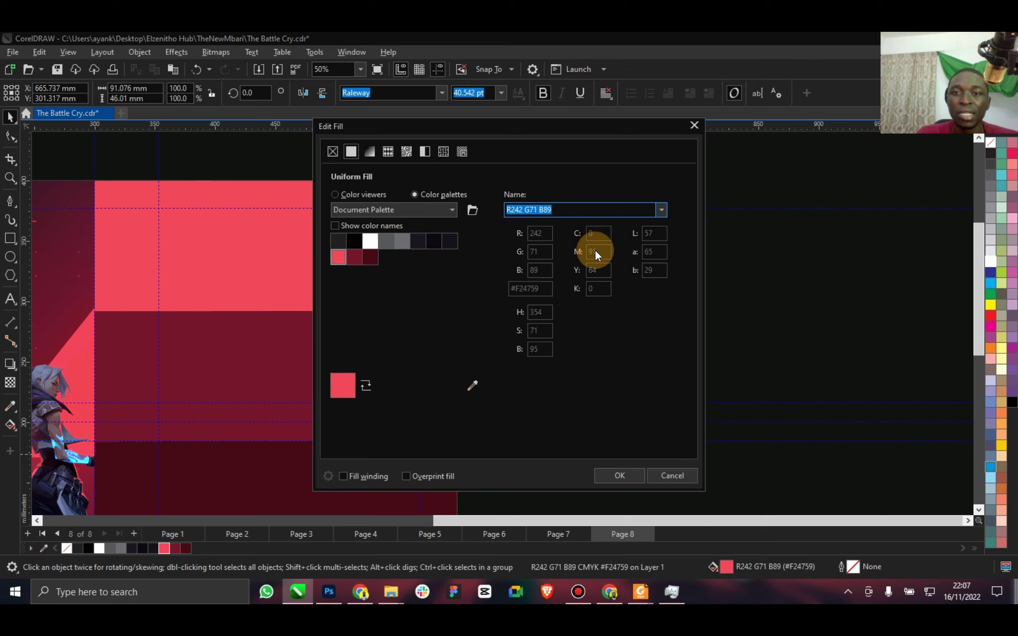
left_click(672, 476)
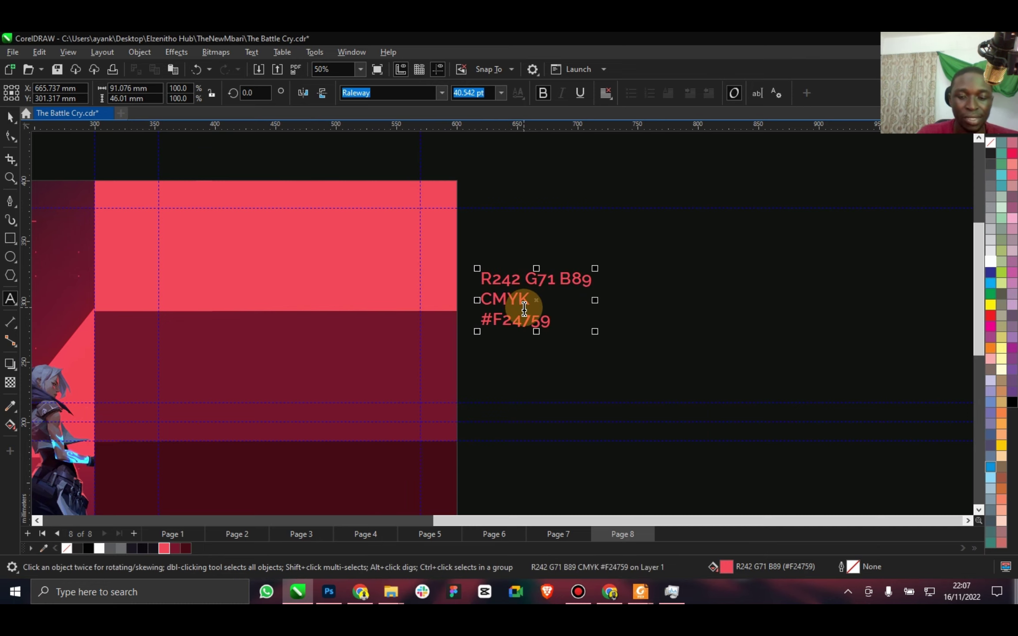
left_click(493, 299)
type("0")
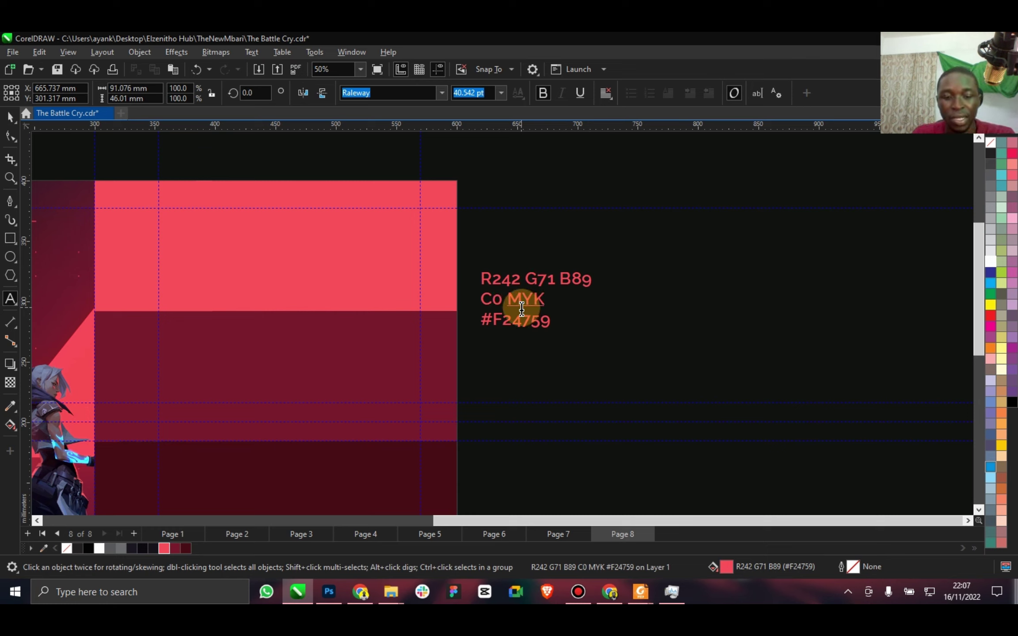
left_click(530, 305)
type("91")
key("Right")
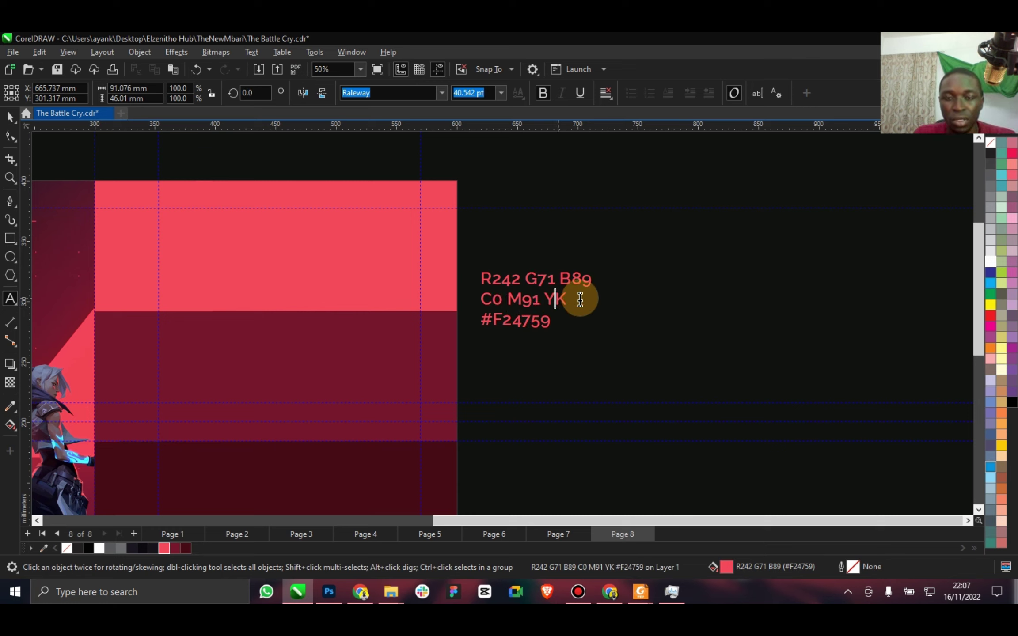
type("64")
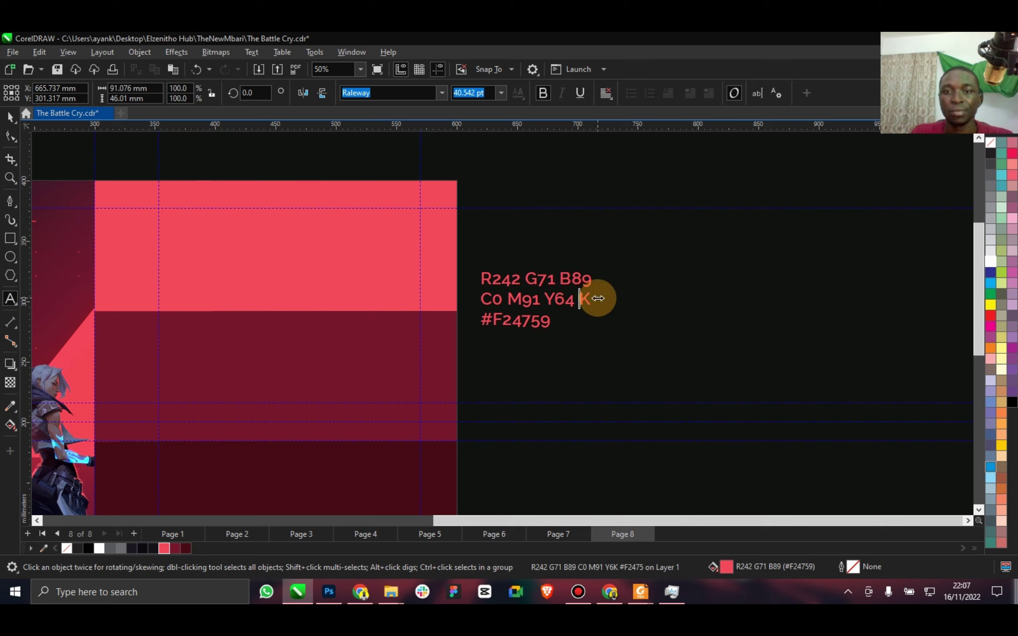
left_click(588, 302)
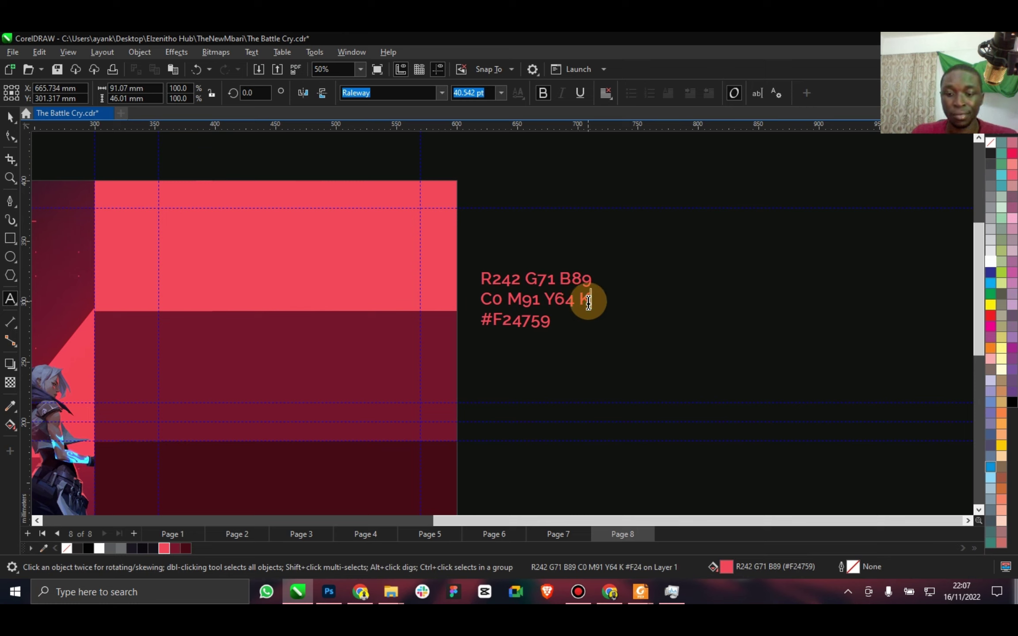
left_click(10, 117)
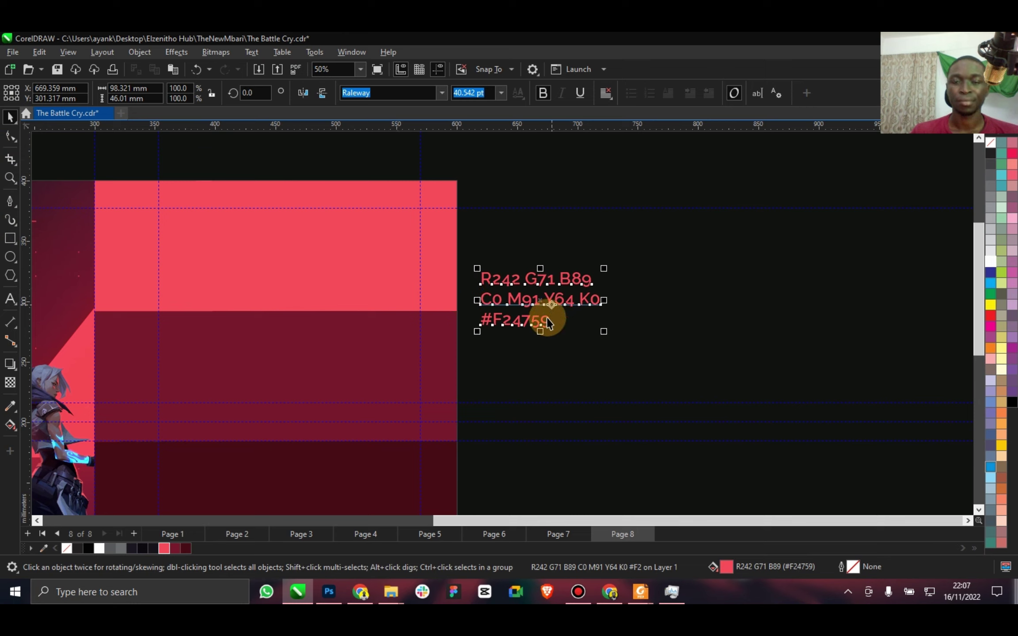
Reduce the coral colour label to 24 pt and place it on the uppermost colour block at the inner vertical guideline.
left_click_drag(604, 334, 560, 314)
left_click(501, 93)
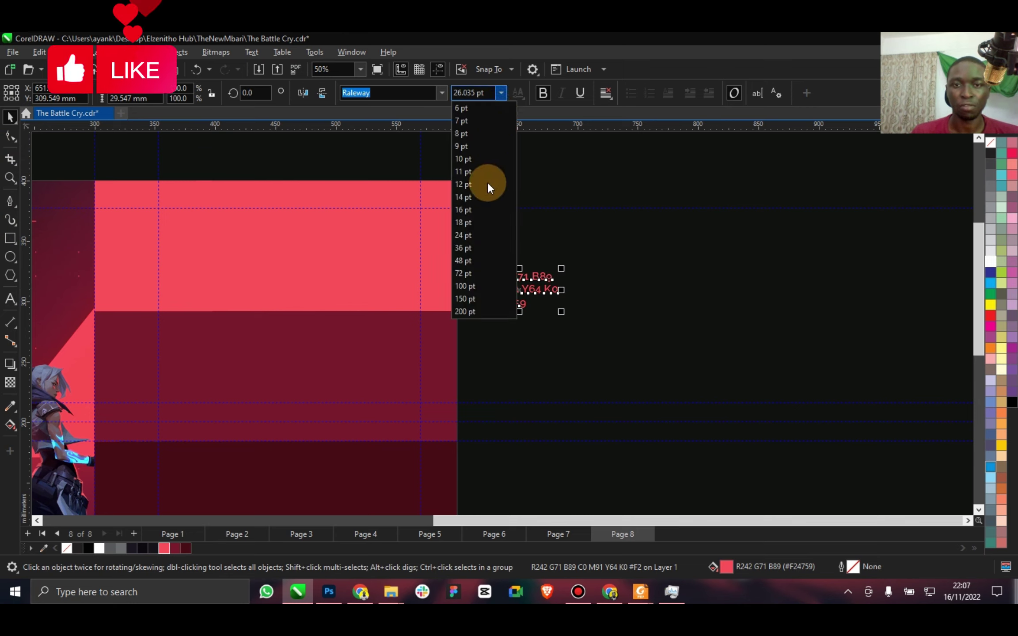
left_click(527, 295)
left_click_drag(527, 295, 204, 291)
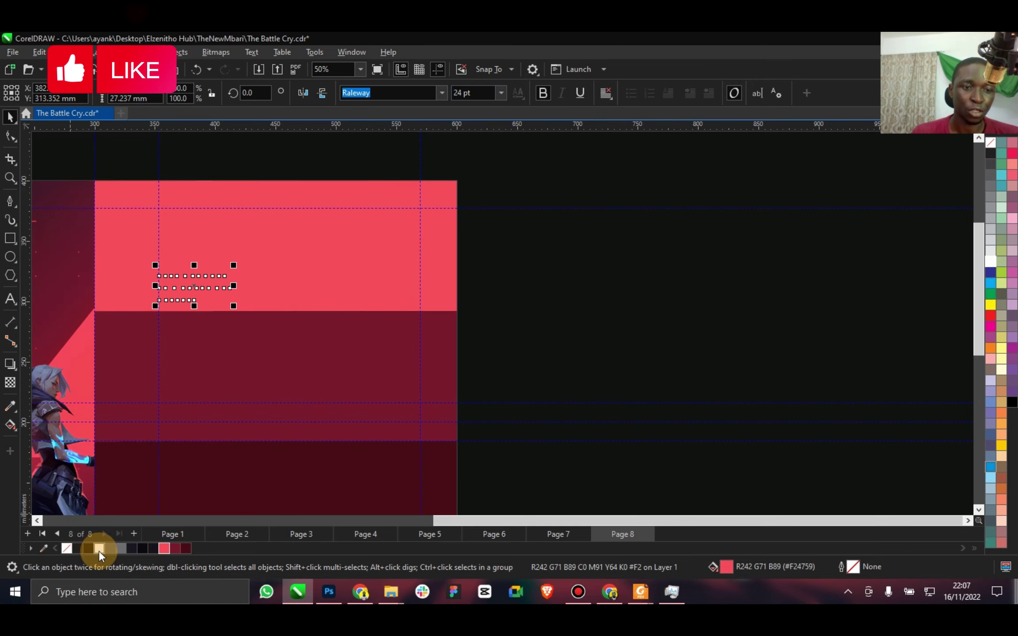
Fill the label white, shift it and its vertical guideline to about 343 mm, and save the document.
left_click(98, 549)
left_click_drag(208, 295, 189, 279)
left_click(184, 293)
left_click(183, 287)
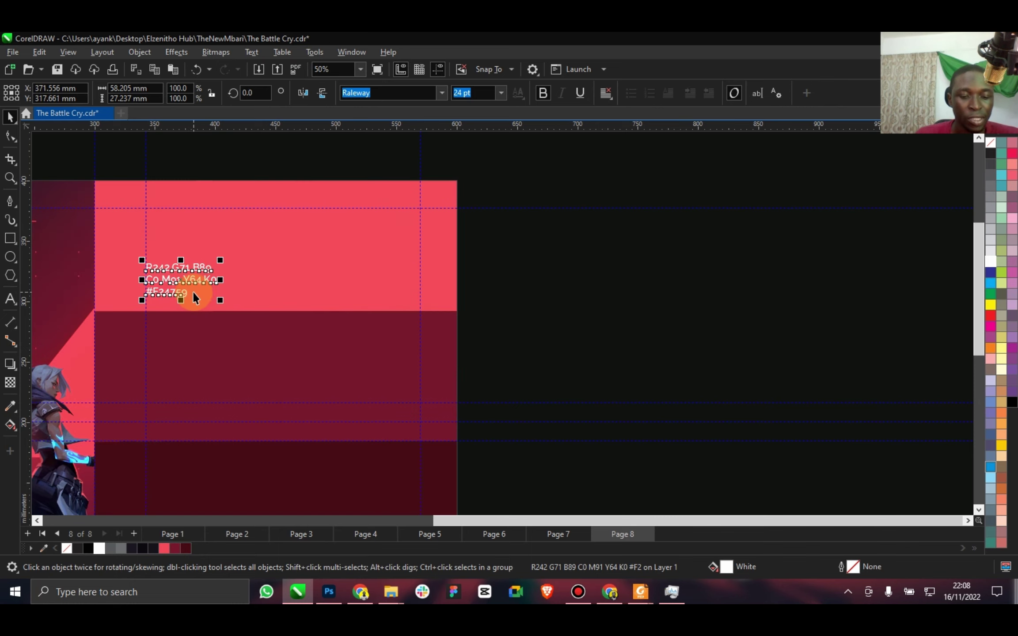
key("ctrl+s")
Copy the label down beside the second colour block, off the page, fill it with dark red #74162D and save.
scroll(209, 401, "up", 1)
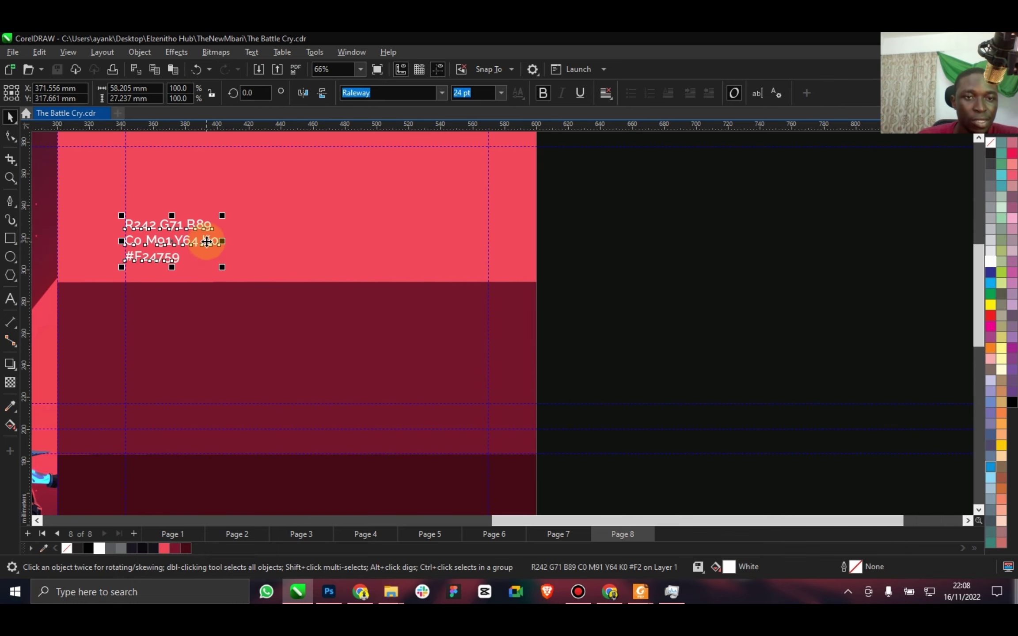
left_click_drag(205, 236, 230, 422)
left_click(229, 423)
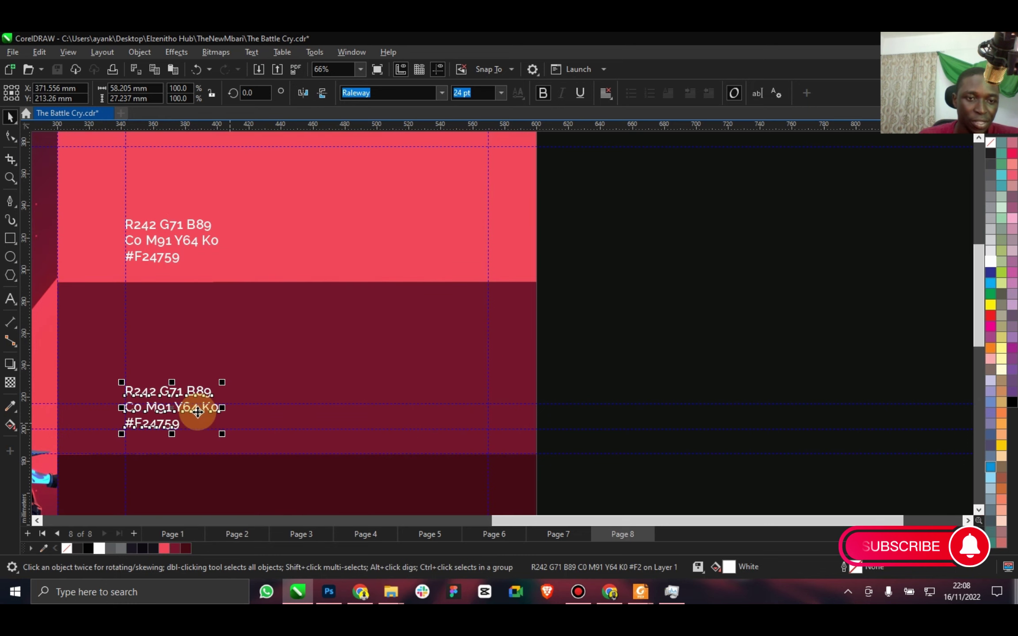
left_click_drag(199, 408, 572, 406)
left_click(174, 549)
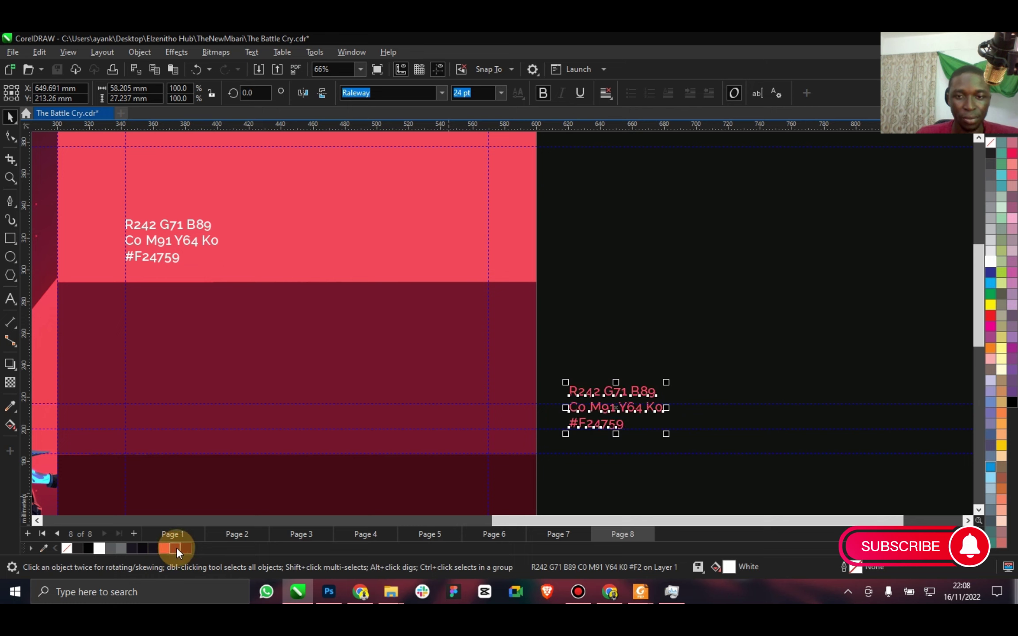
scroll(627, 410, "up", 1)
scroll(627, 411, "up", 1)
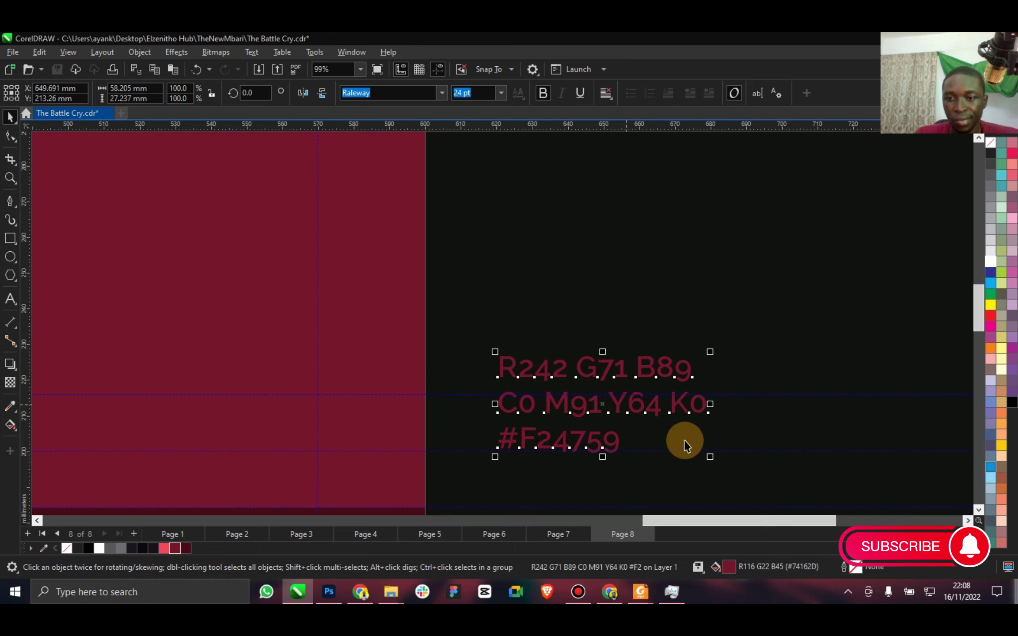
key("ctrl+s")
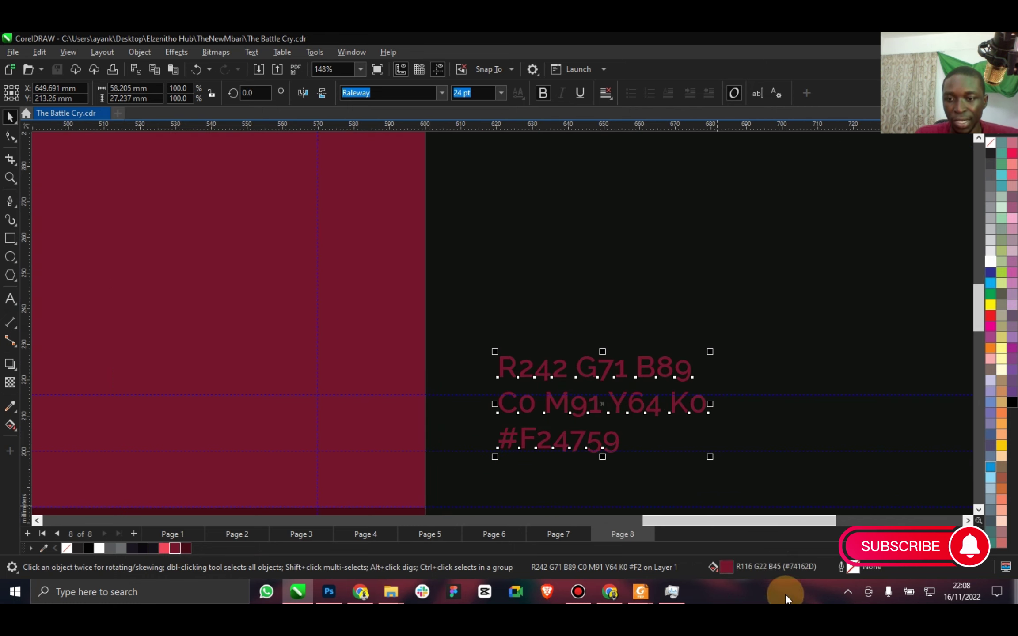
Change the copied label's RGB line to "R116 G22 B45" and its hex line to "#74162D".
double_click(556, 375)
left_click_drag(568, 374, 512, 373)
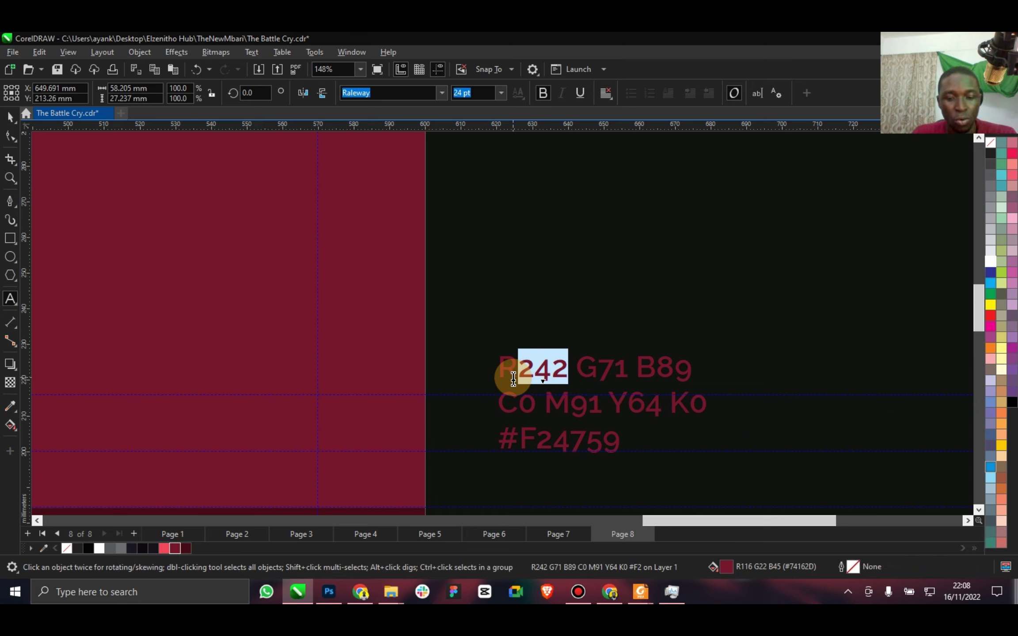
type("116")
left_click(594, 370)
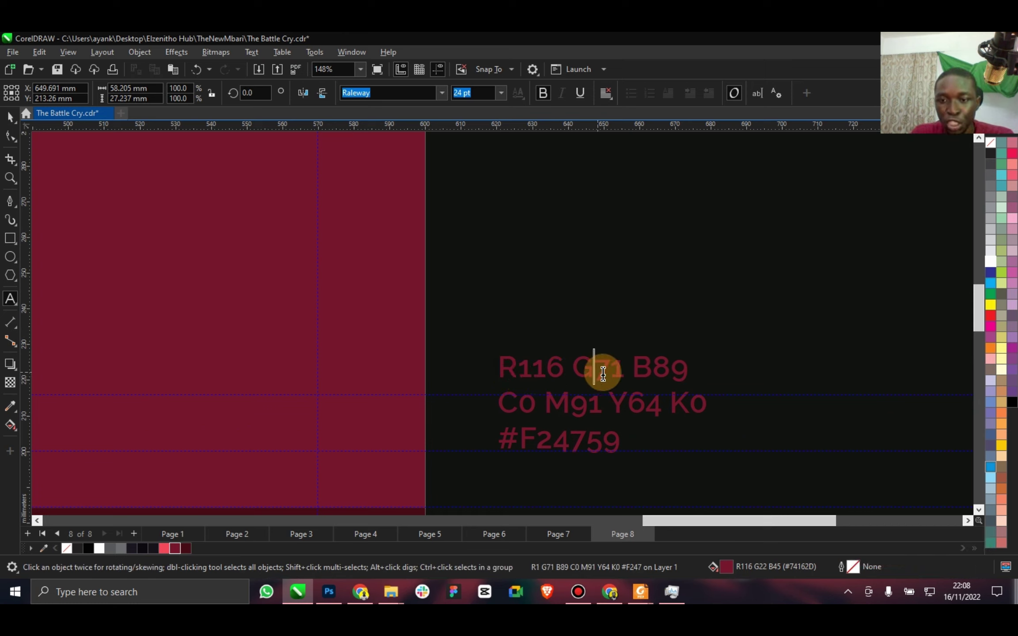
left_click_drag(603, 373, 707, 368)
type("22 B45")
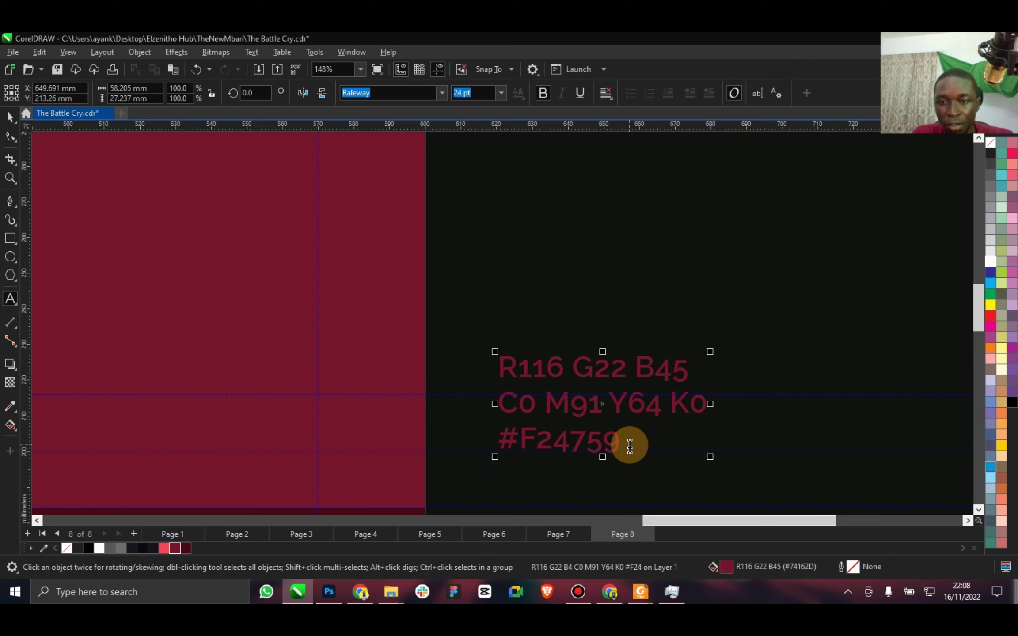
left_click_drag(630, 446, 522, 448)
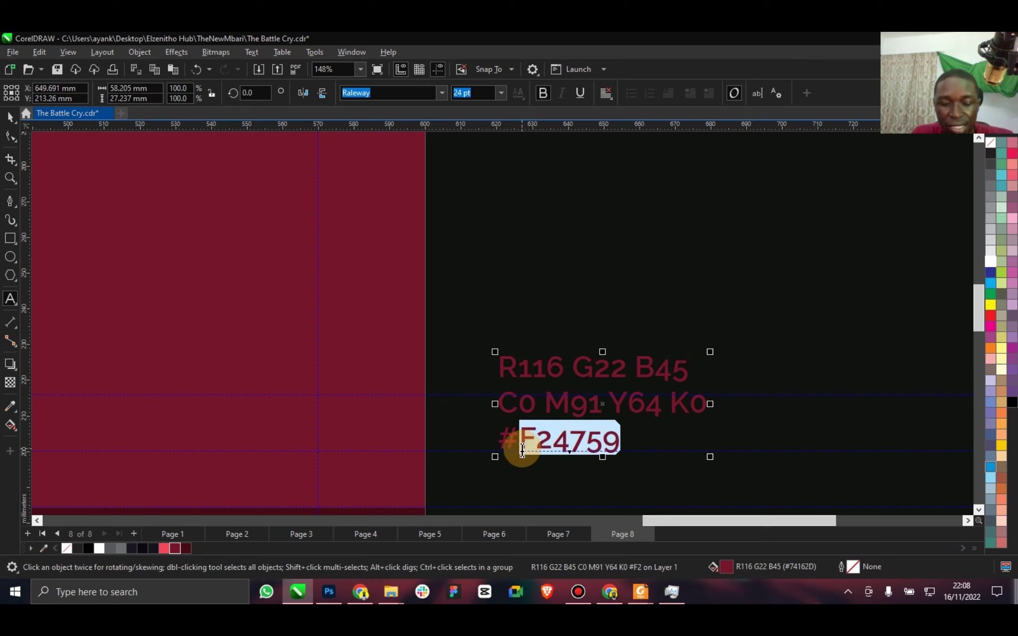
type("74")
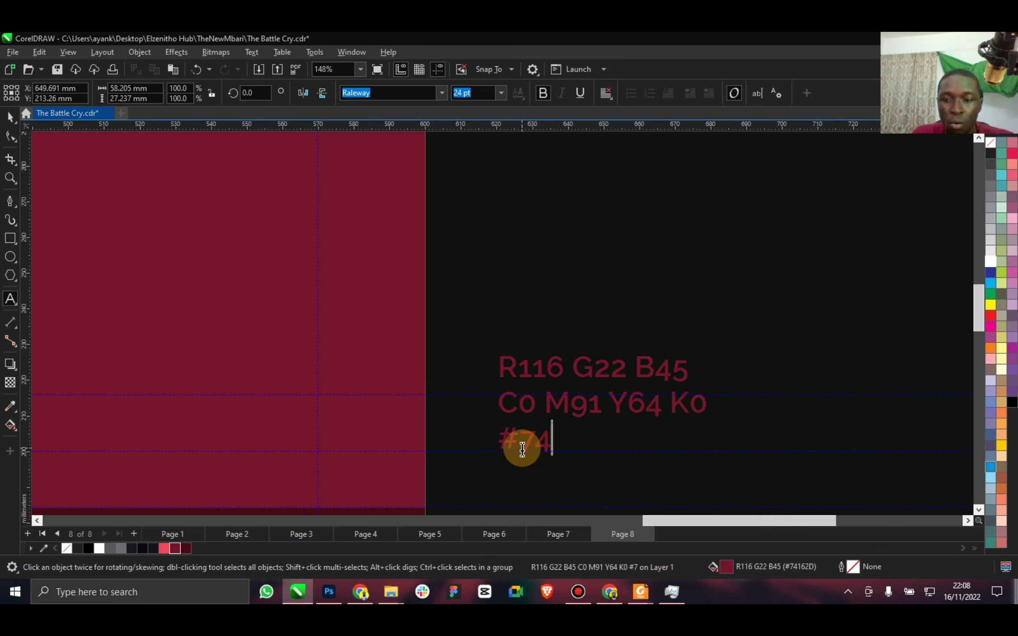
type("162")
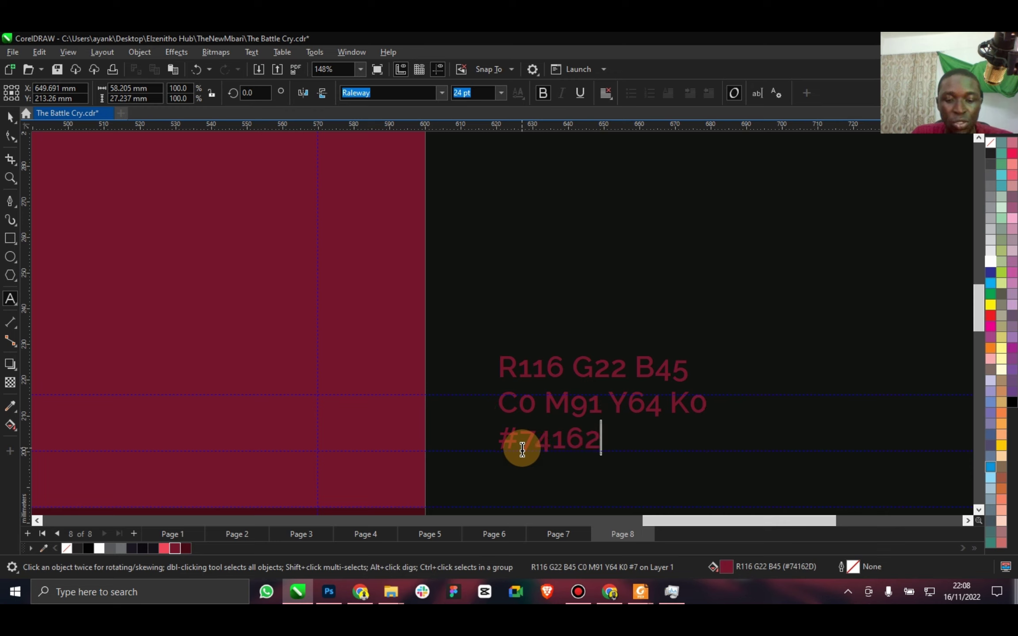
type("D")
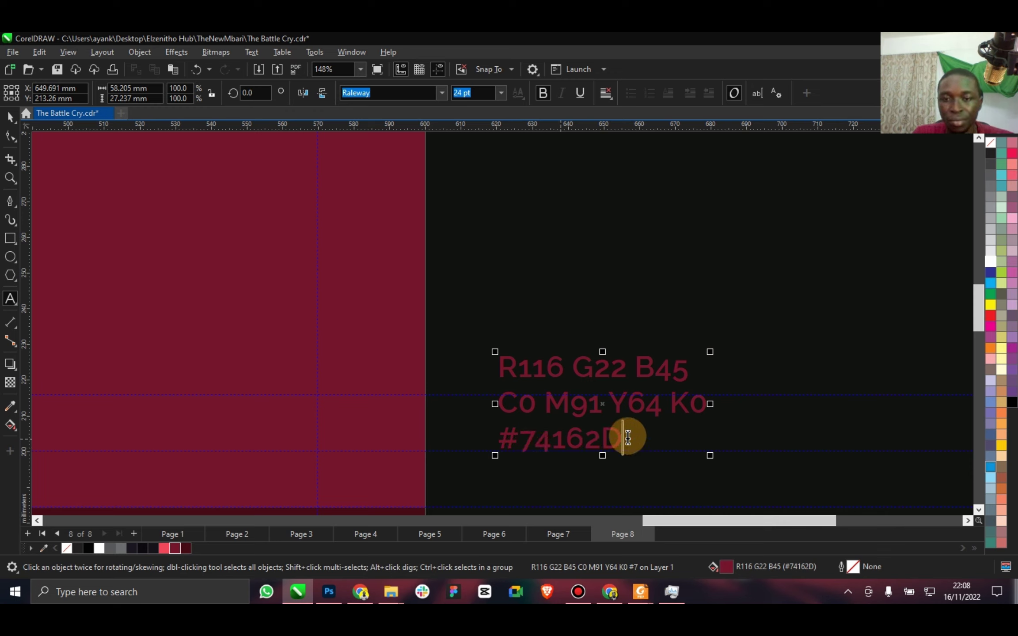
Look up the dark red fill's CMYK values and change the copied label's CMYK line to "C33 M100 Y76 K51".
double_click(728, 566)
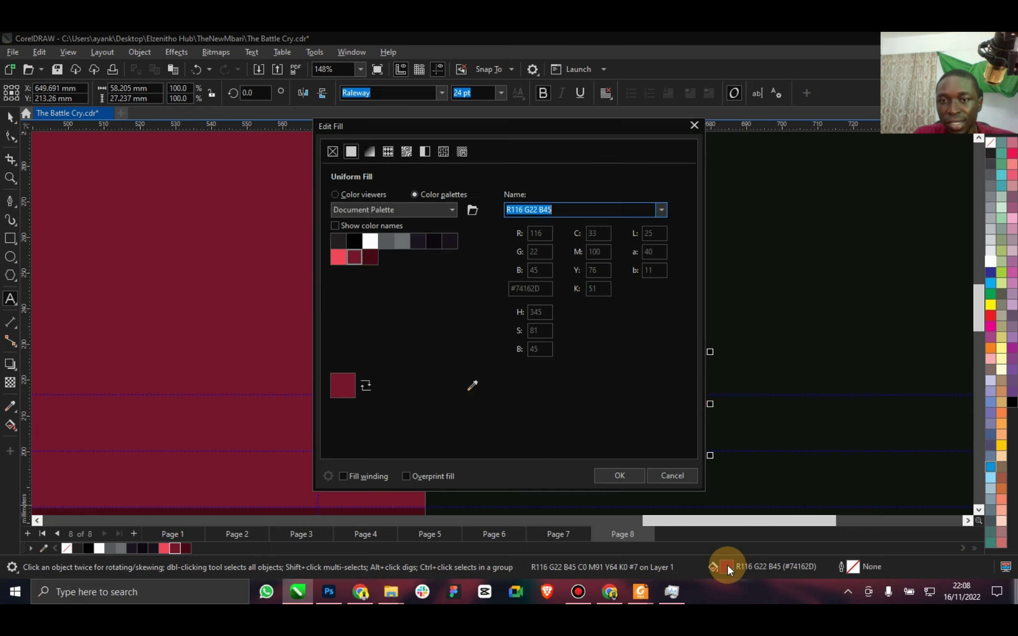
left_click(672, 475)
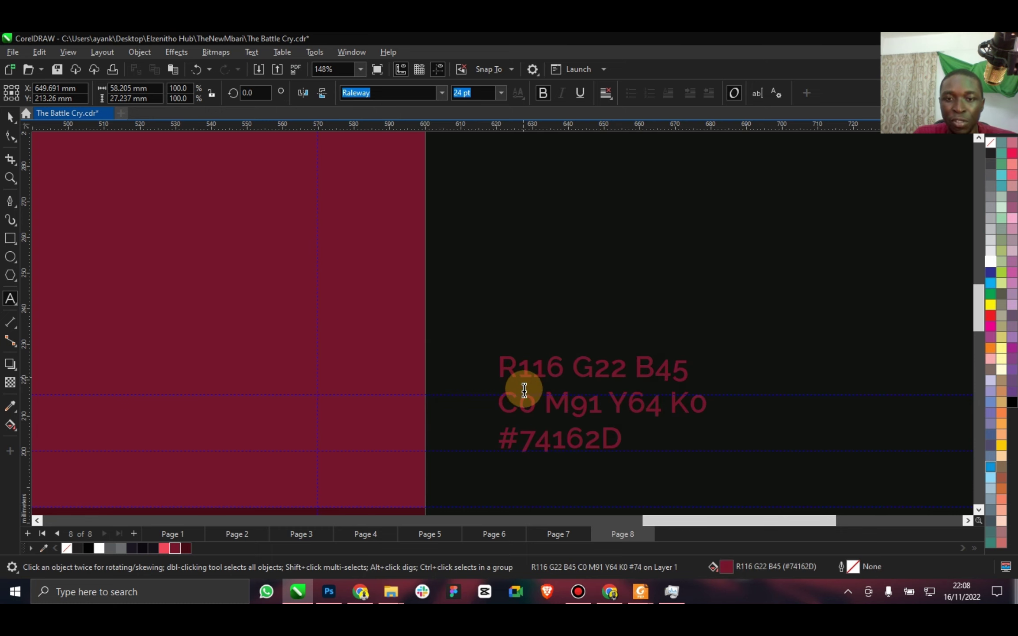
type("33")
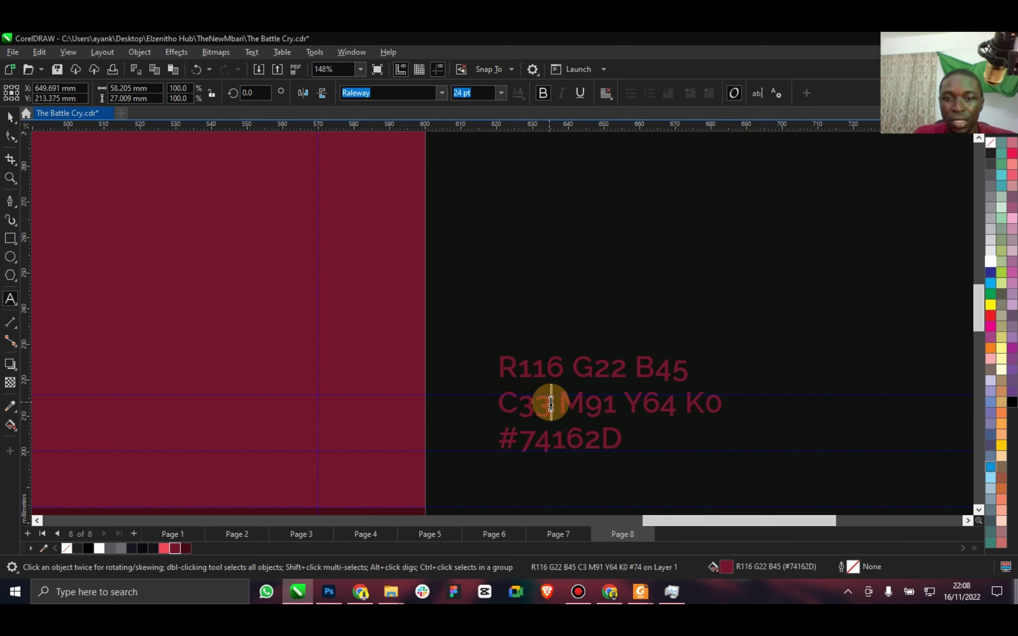
left_click_drag(586, 402, 614, 403)
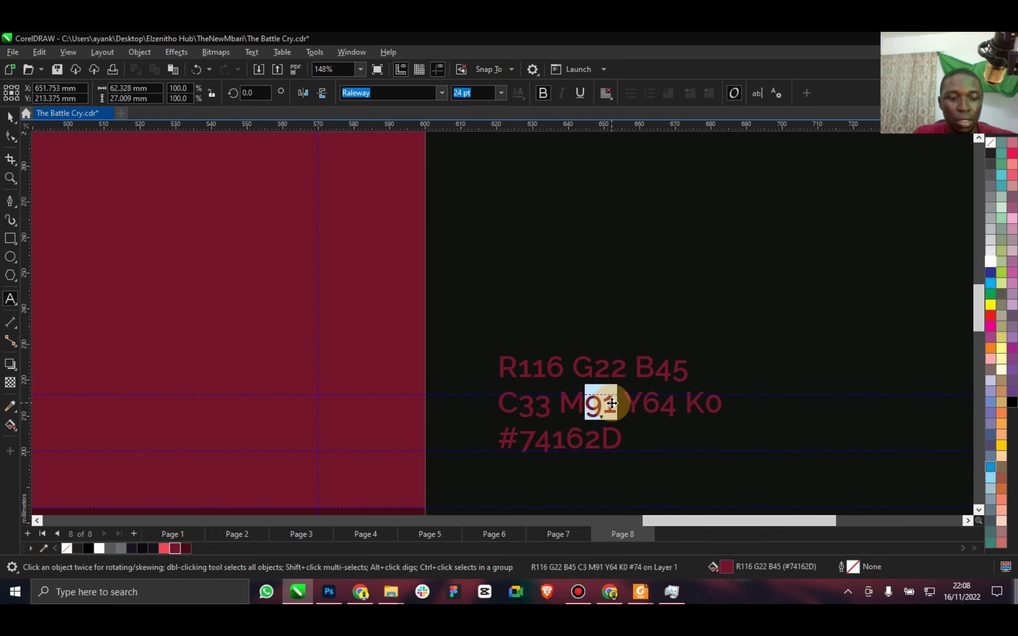
type("100")
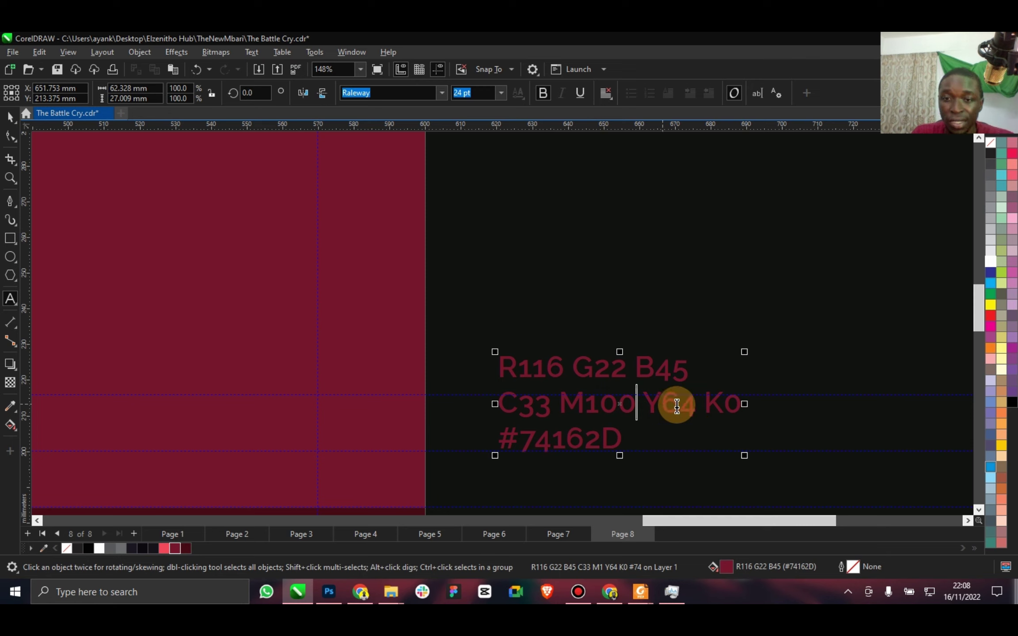
left_click_drag(661, 403, 753, 408)
type("76 K51")
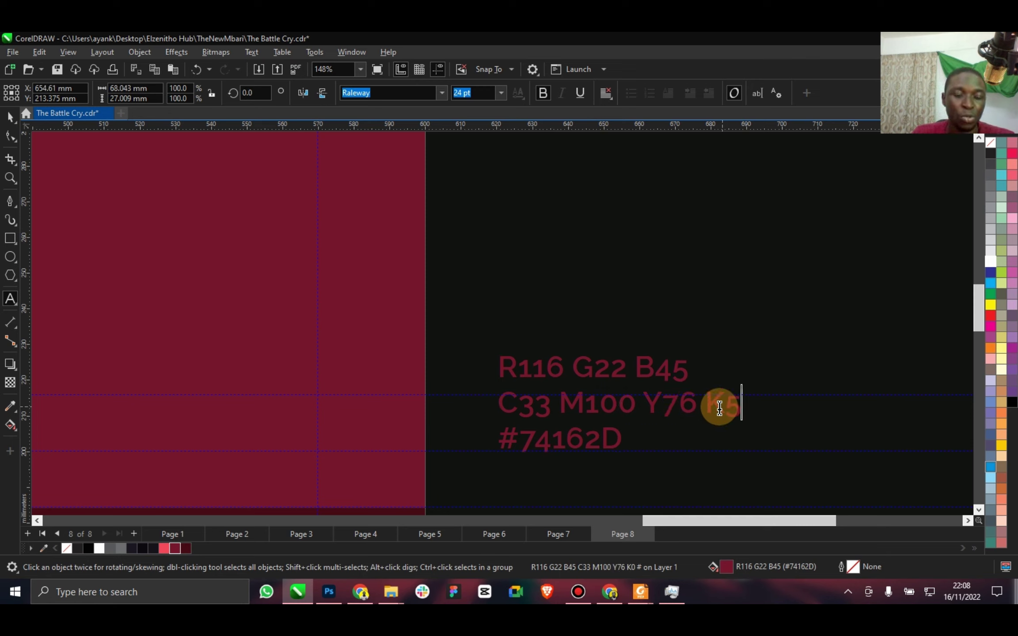
left_click(8, 123)
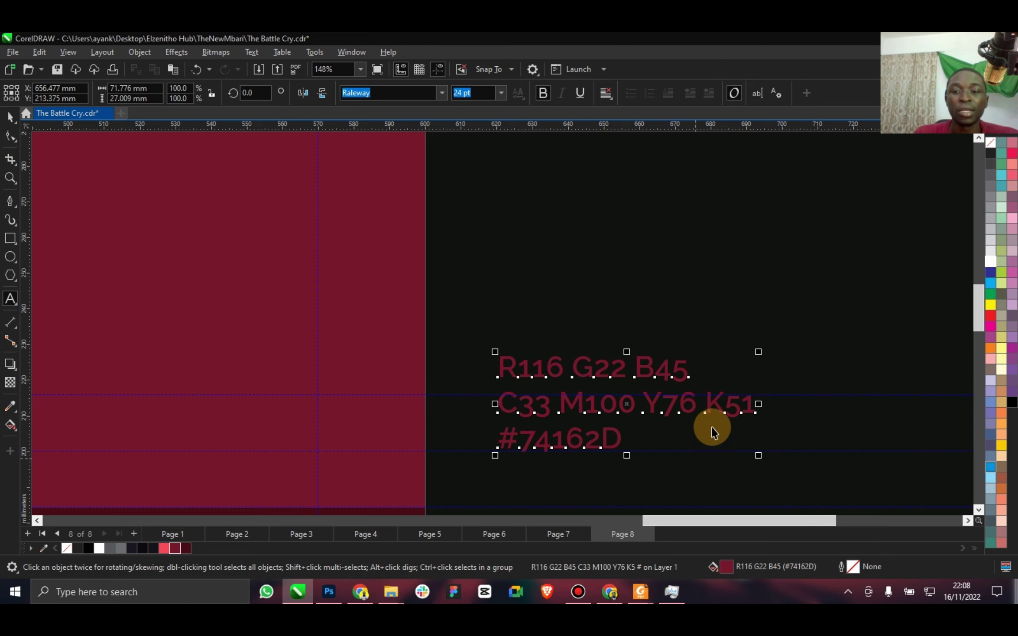
left_click(579, 591)
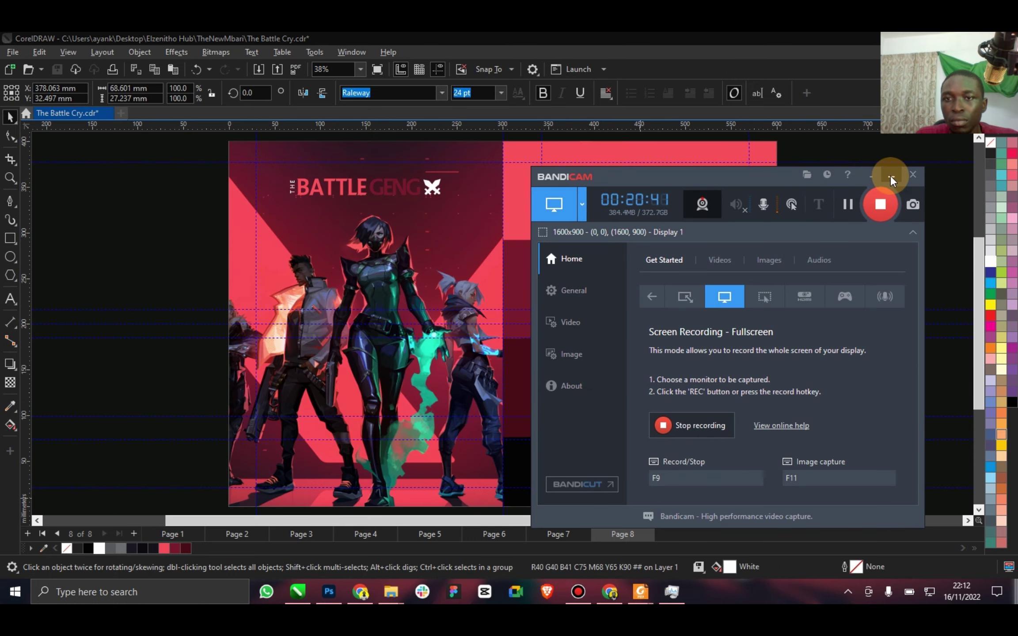
left_click(891, 176)
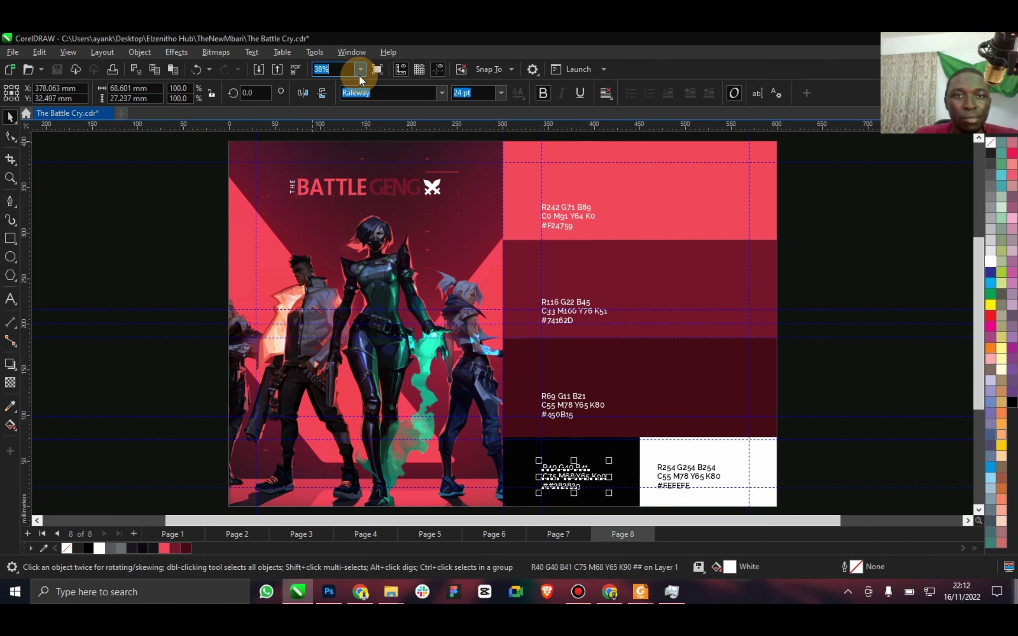
Check the labelled colour palette on Page 8 in a full-screen preview.
left_click(376, 69)
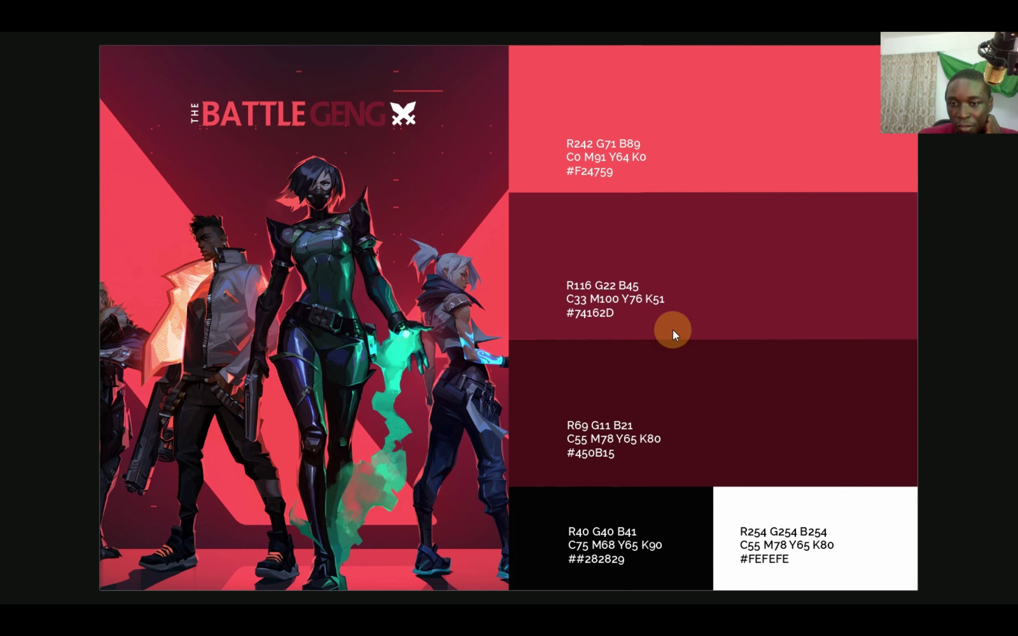
left_click(431, 388)
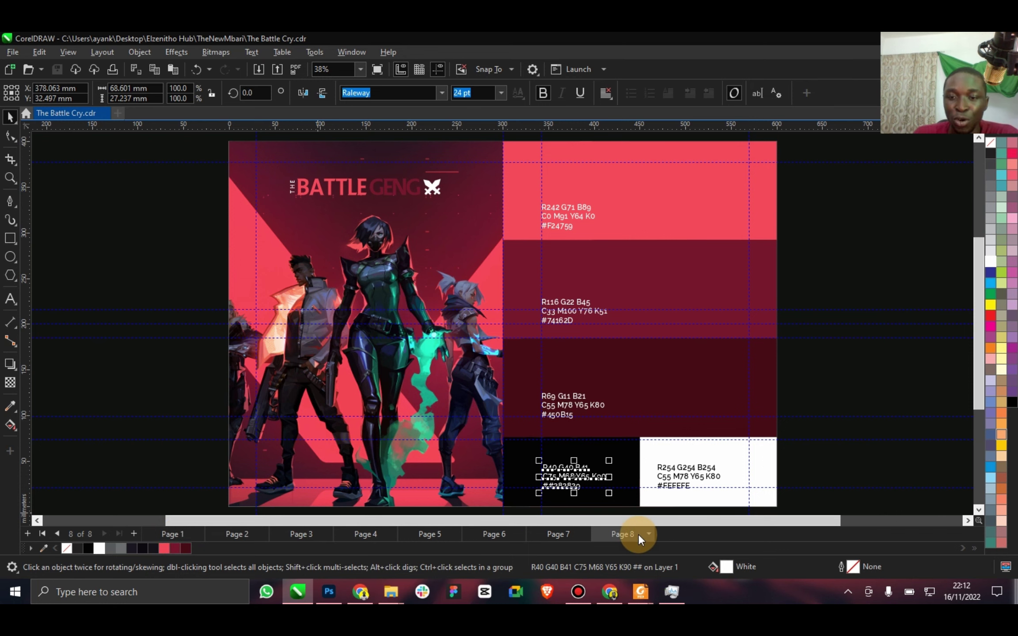
Add Page 9 and create a page-sized 600 × 400 mm rectangle on it with no outline.
double_click(10, 239)
right_click(67, 548)
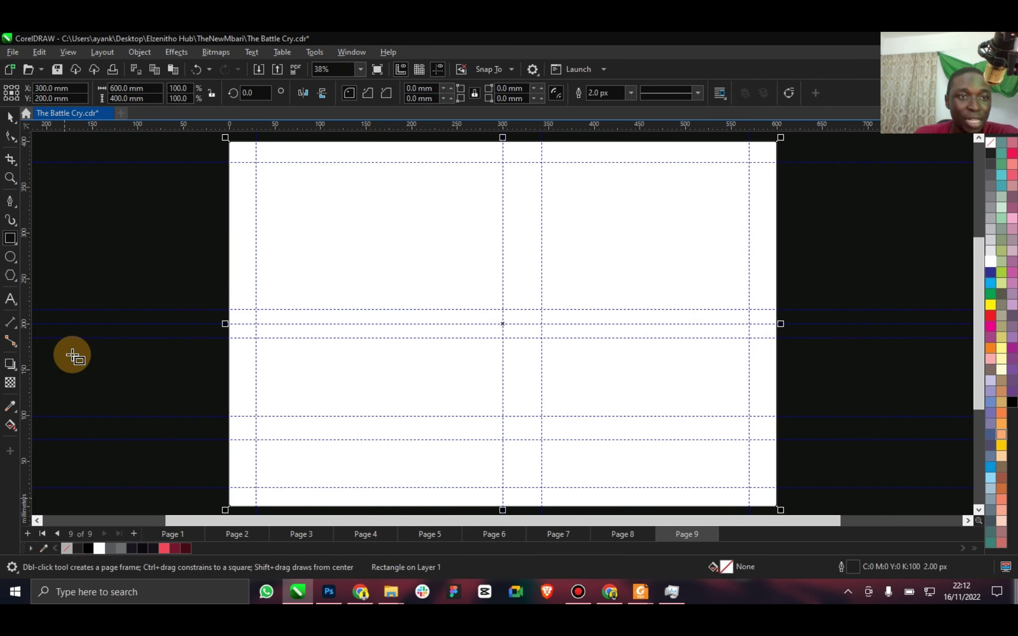
key("space")
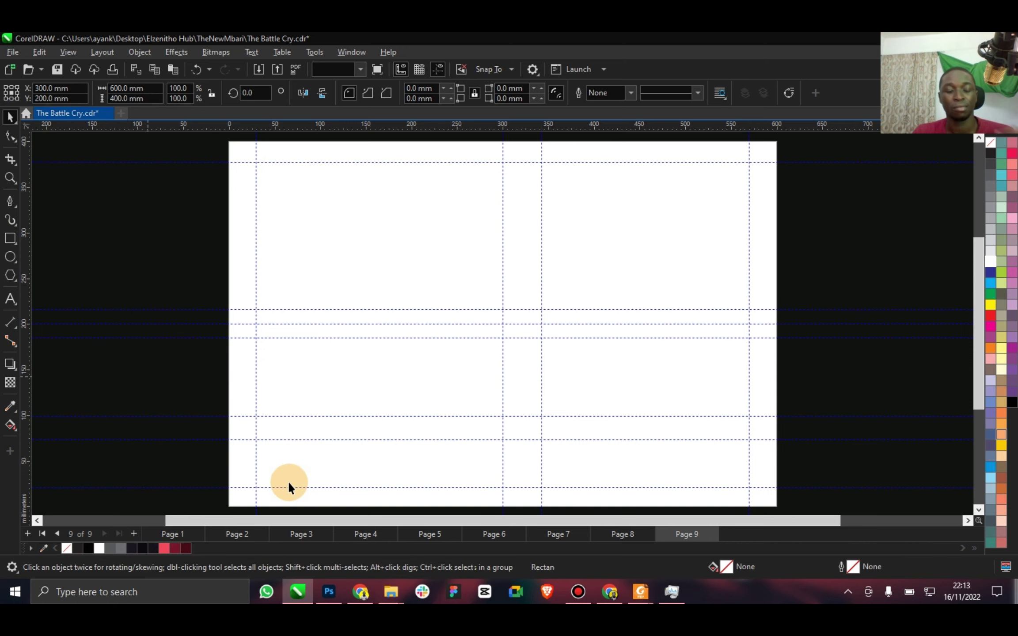
Save the document and copy the "Brand Summary" heading from Page 2 onto Page 9.
left_click(291, 478)
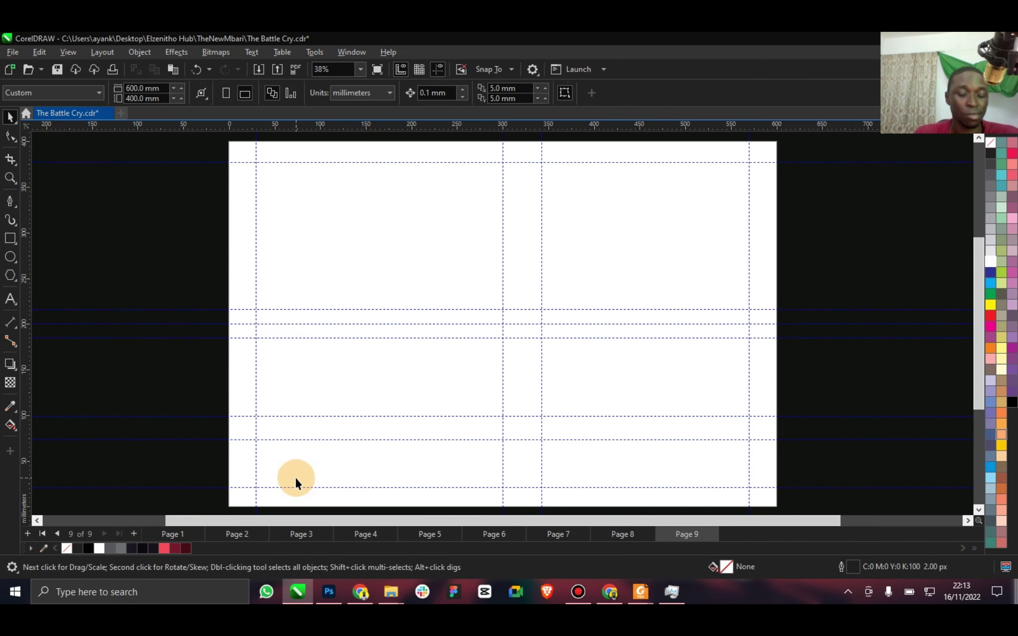
key("ctrl+s")
left_click(248, 534)
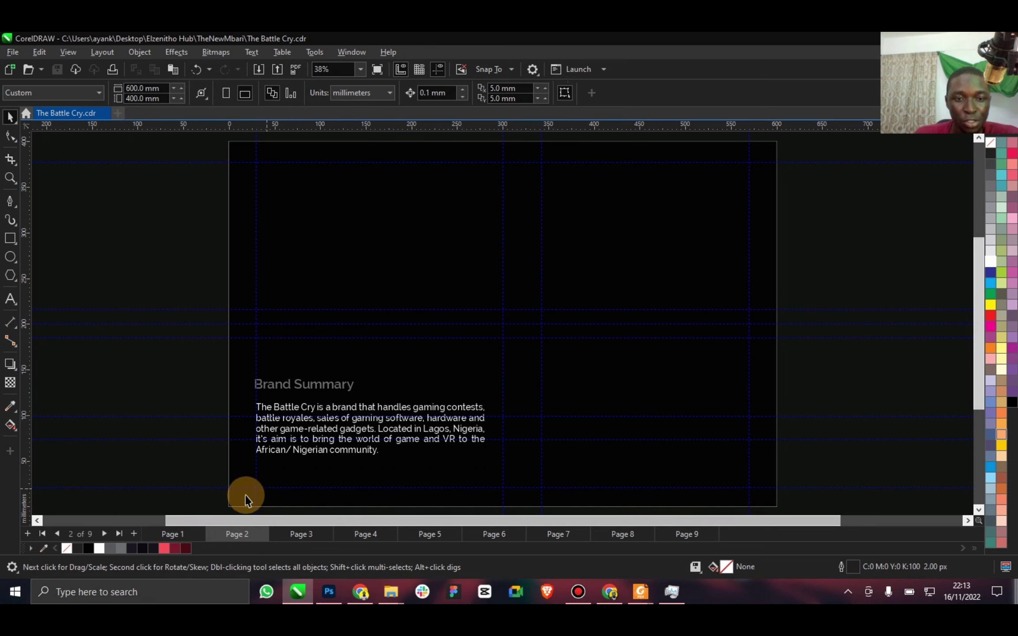
left_click(303, 386)
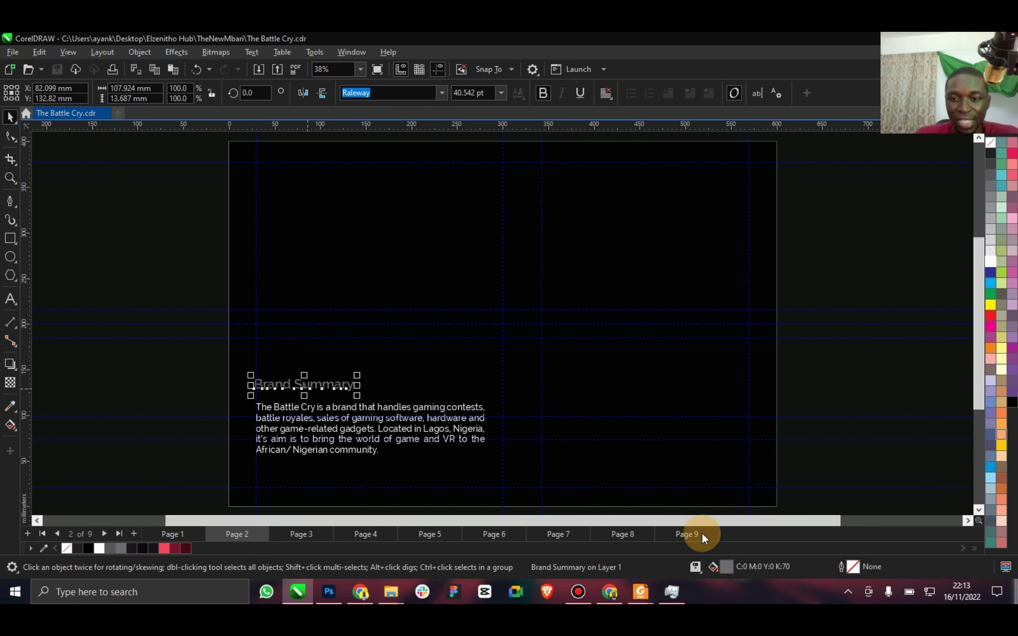
left_click(687, 534)
key("ctrl+v")
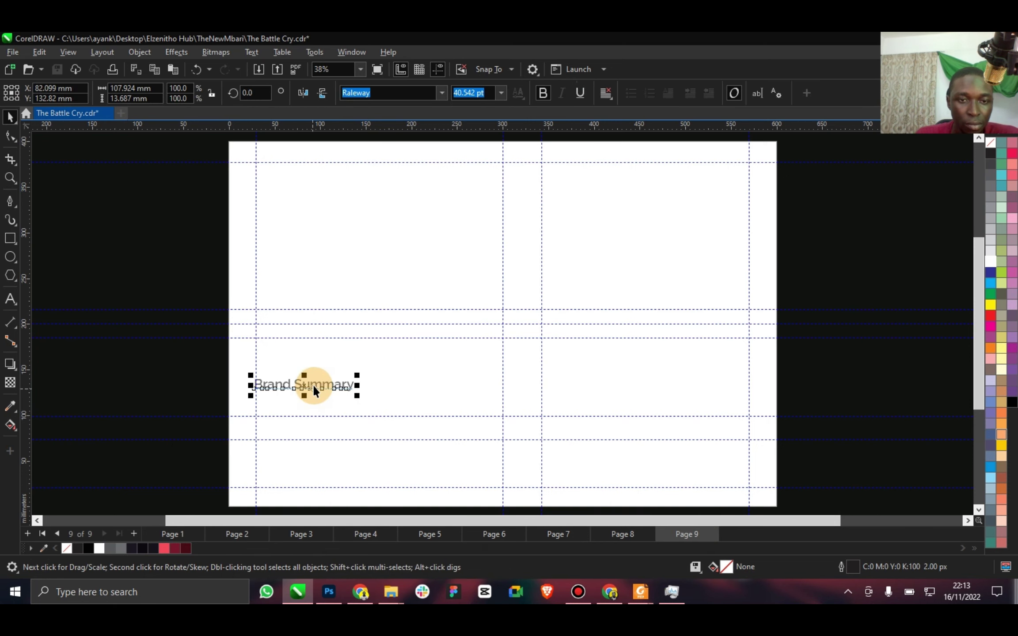
Move the pasted heading down to the lowest horizontal guideline and change its text to "Typography".
left_click_drag(312, 387, 318, 483)
double_click(318, 483)
key("ctrl+a")
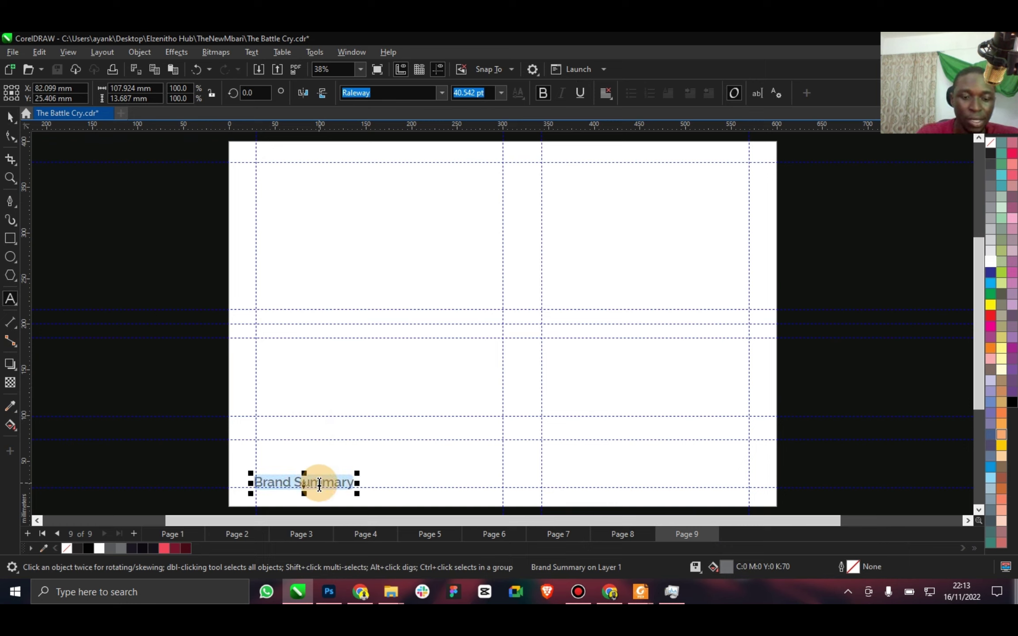
key("BackSpace")
type("Typ")
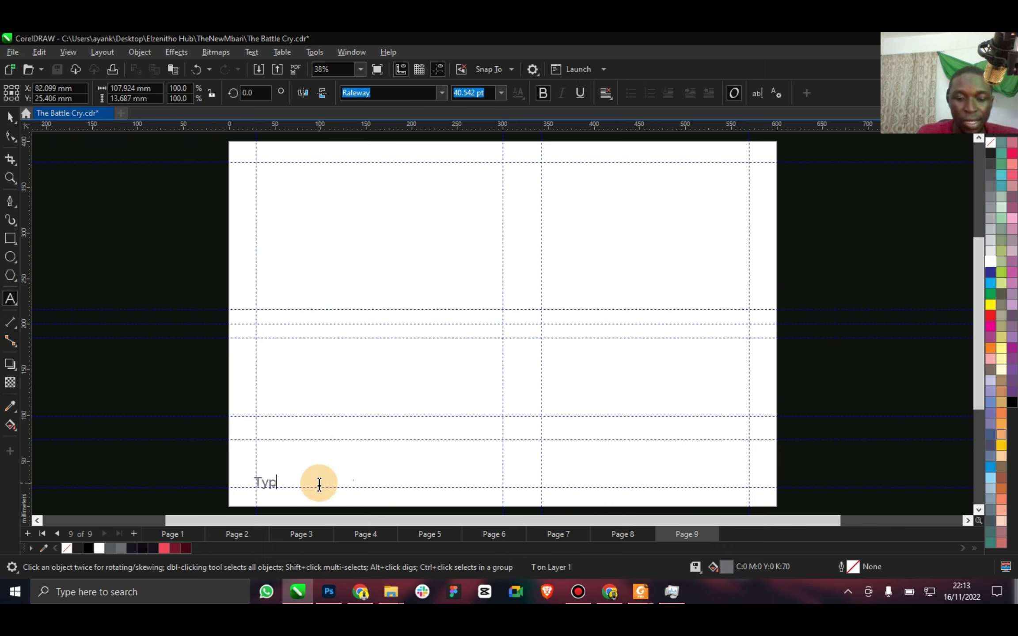
type("ography")
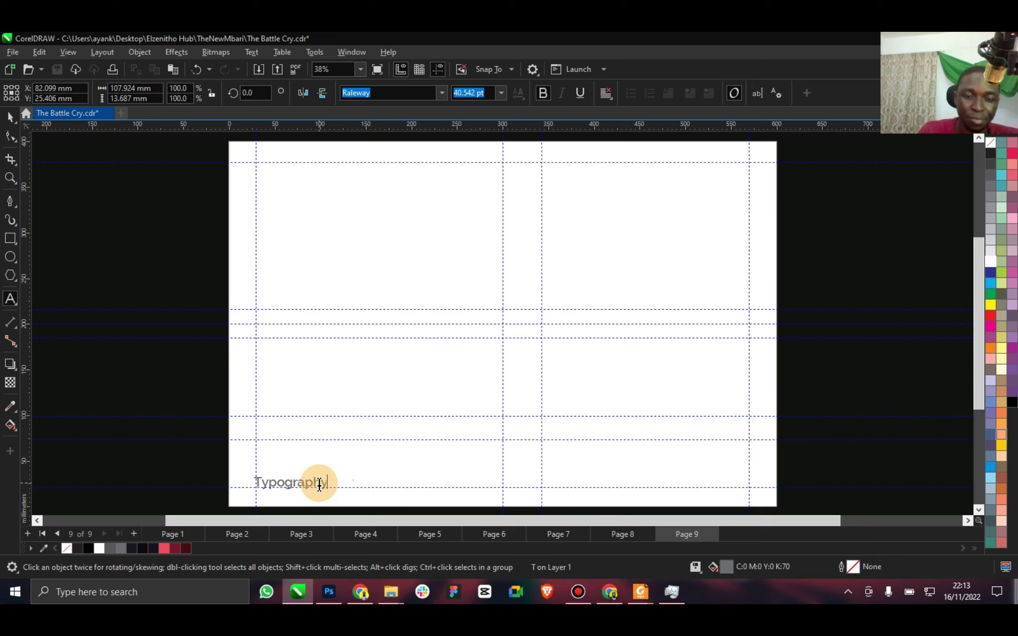
left_click(11, 117)
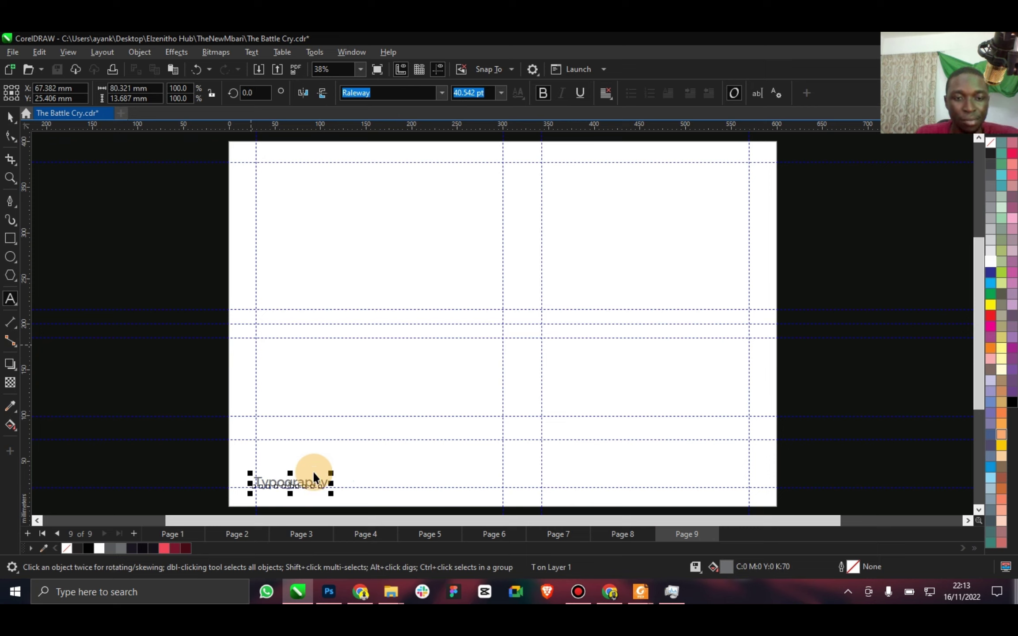
left_click(612, 534)
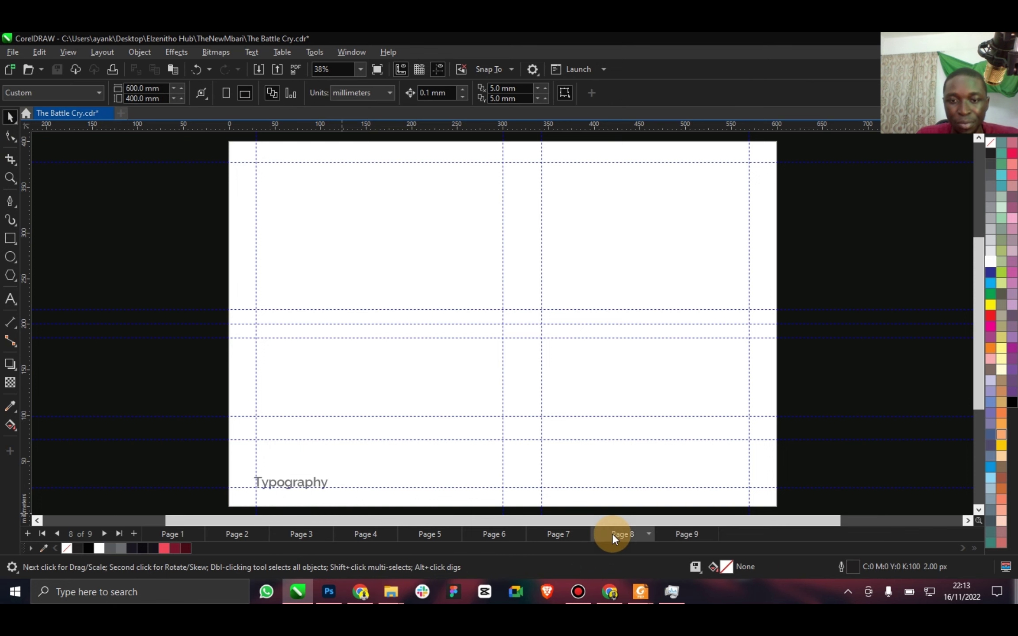
left_click(650, 535)
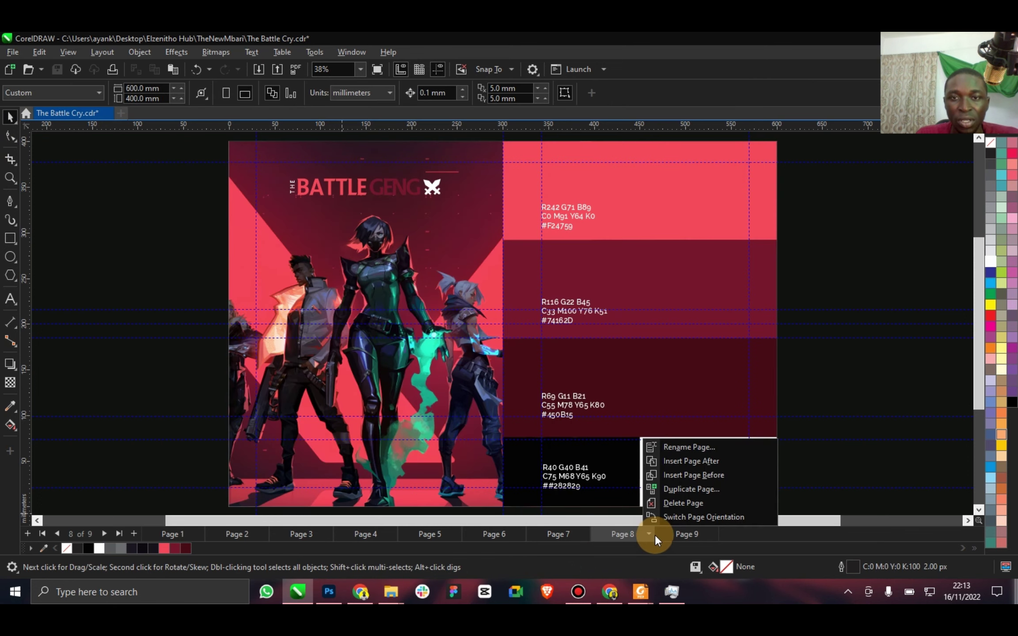
left_click(687, 536)
Duplicate the "Typography" text into the upper half of Page 9, enlarged to about 79 pt in the Premier League font.
left_click(313, 481)
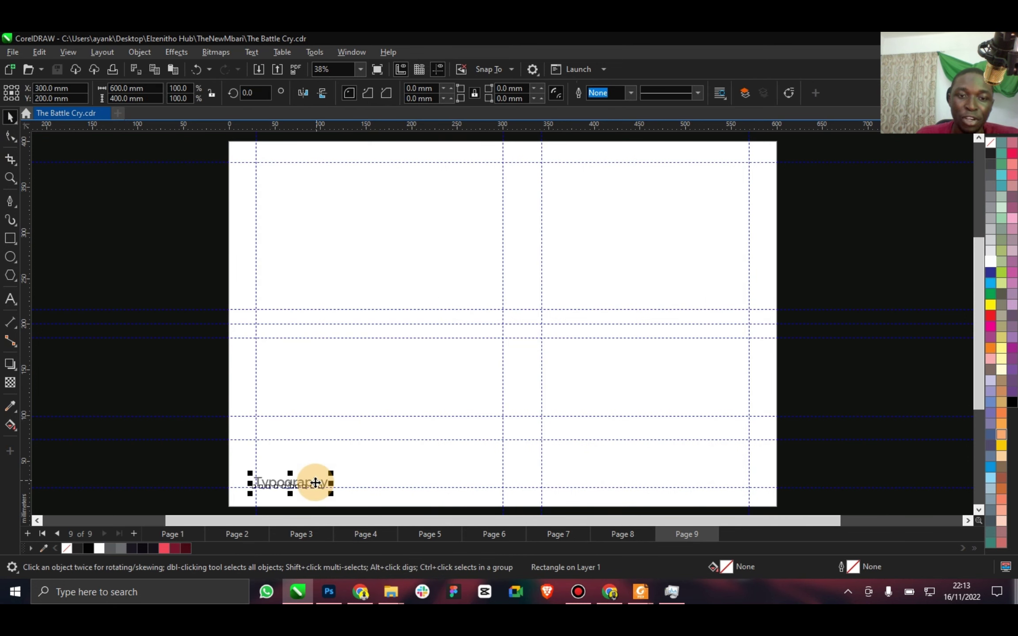
left_click_drag(316, 481, 484, 310)
left_click(426, 293)
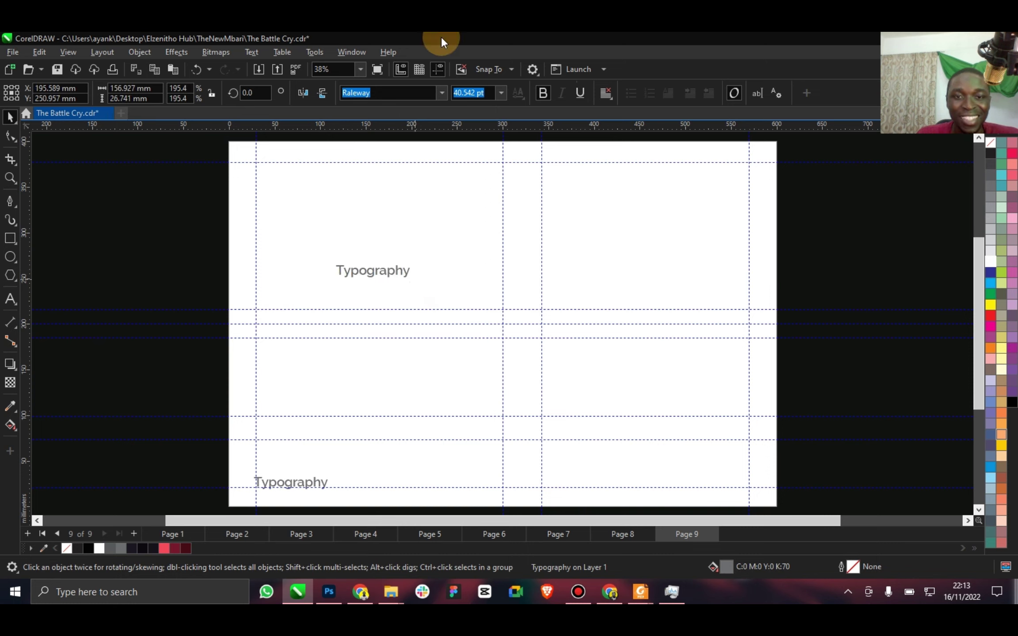
left_click(442, 91)
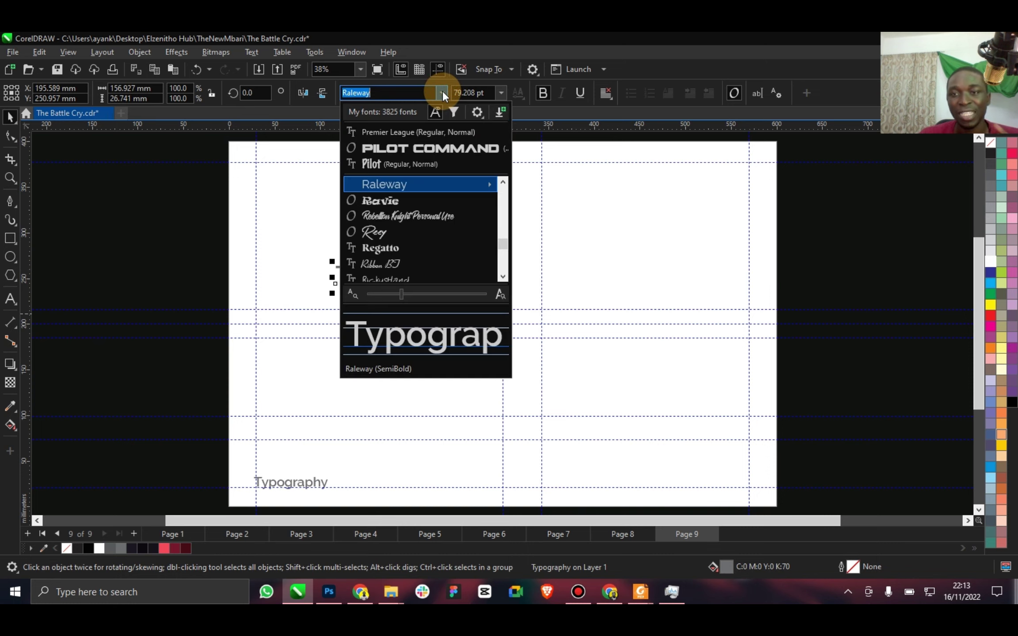
left_click(420, 231)
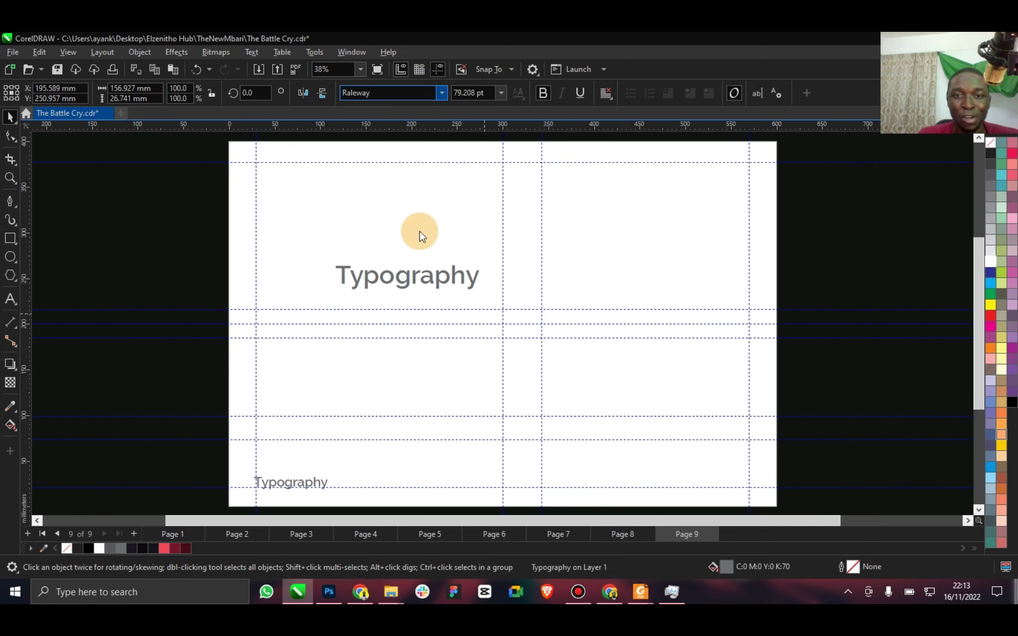
Replace the enlarged copy's text with "PREMIER LEAGUE" split over two lines.
double_click(424, 276)
double_click(425, 283)
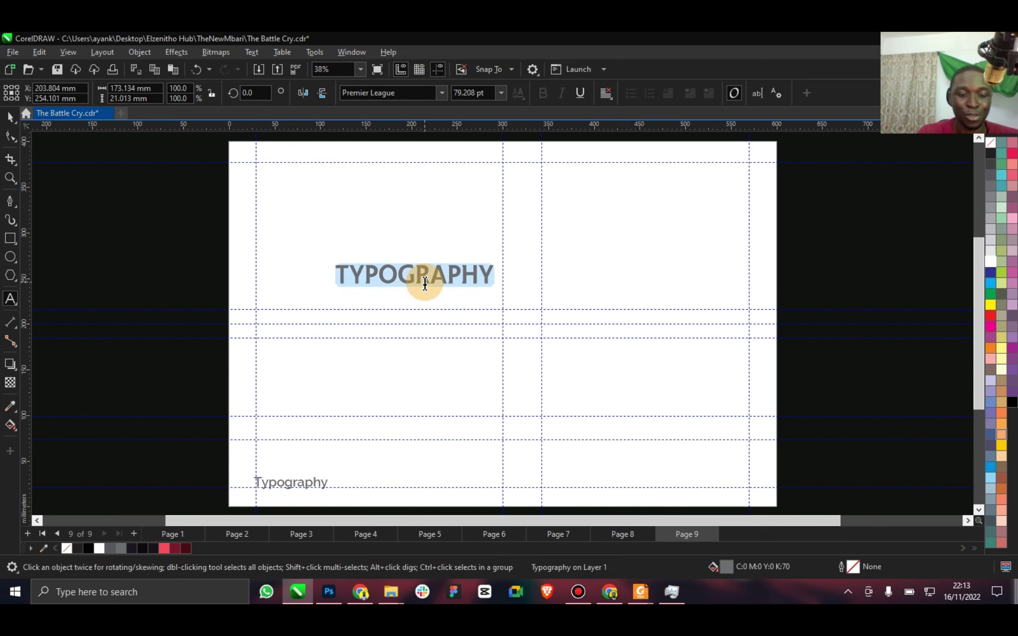
type("PREMIEL")
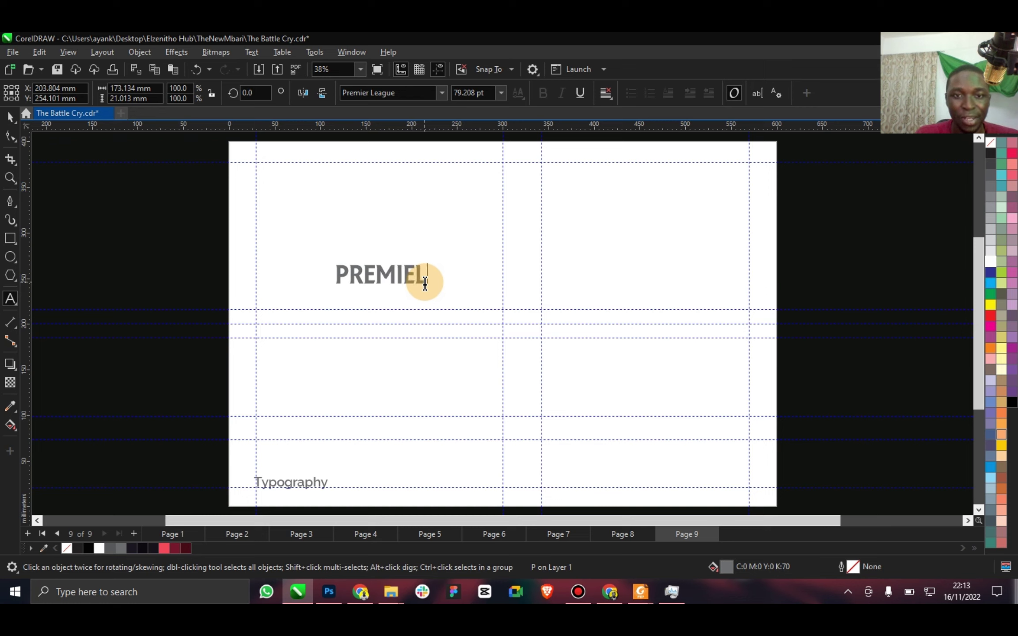
key("BackSpace")
type("R L")
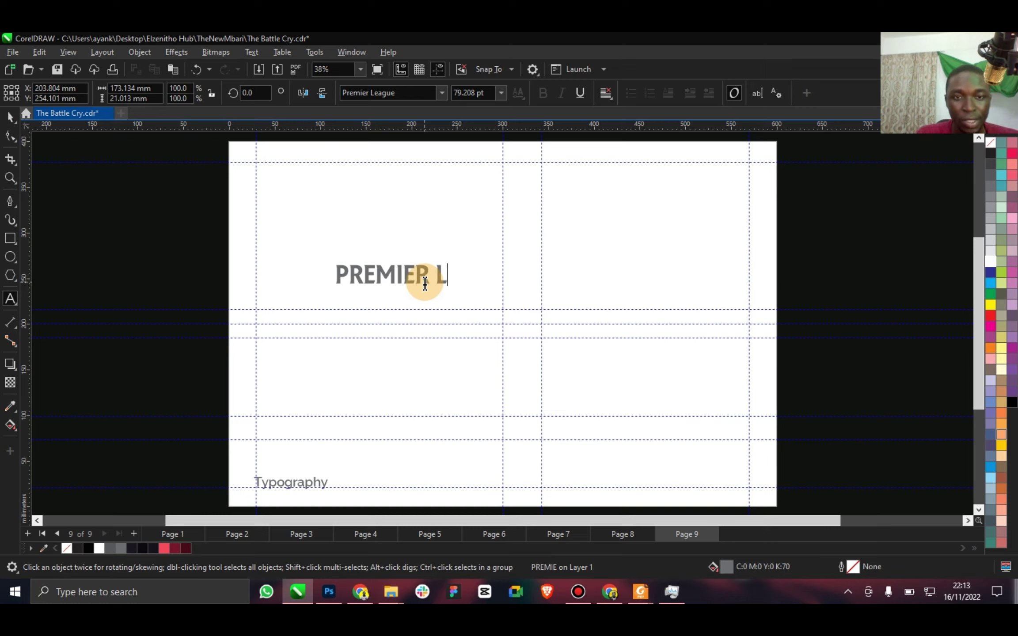
key("BackSpace")
key("BackSpace")
key("Return")
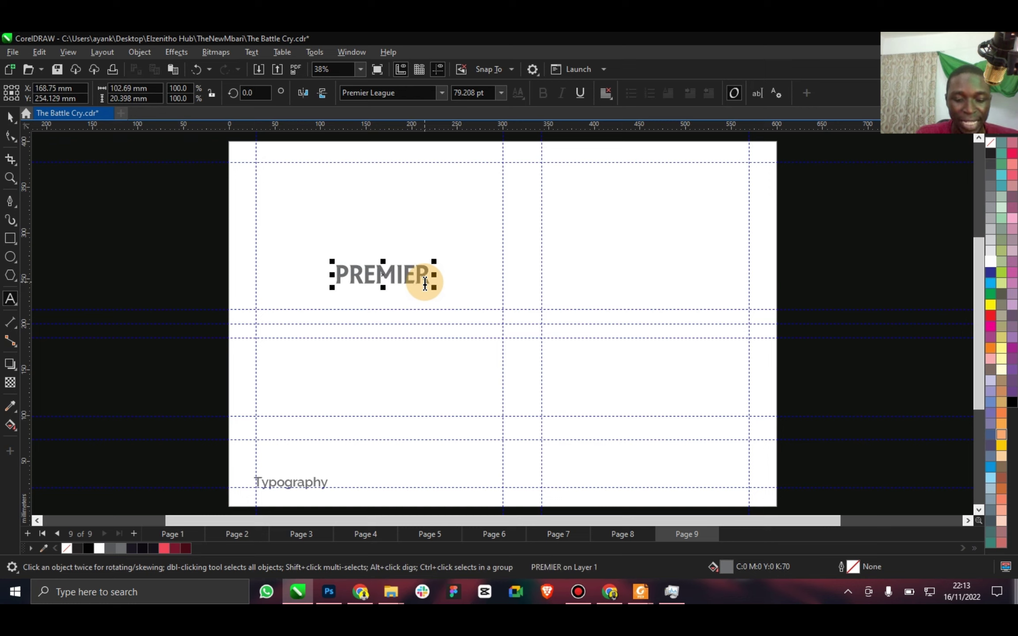
type("LEAGUR")
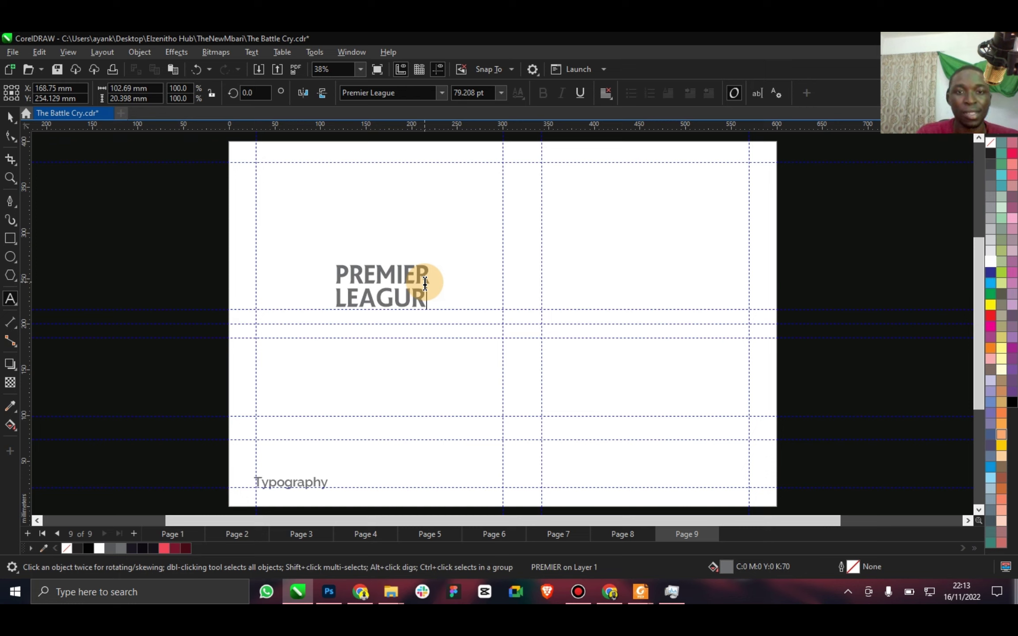
key("BackSpace")
type("E")
left_click(10, 117)
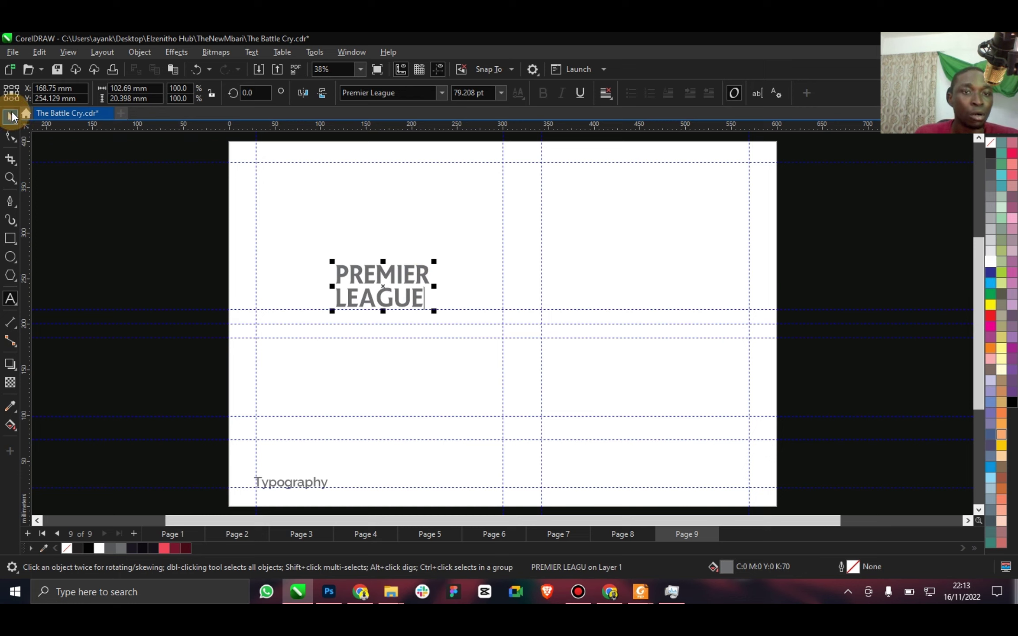
Fill Page 9's background rectangle with black (C75 M68 Y65 K90).
left_click(246, 507)
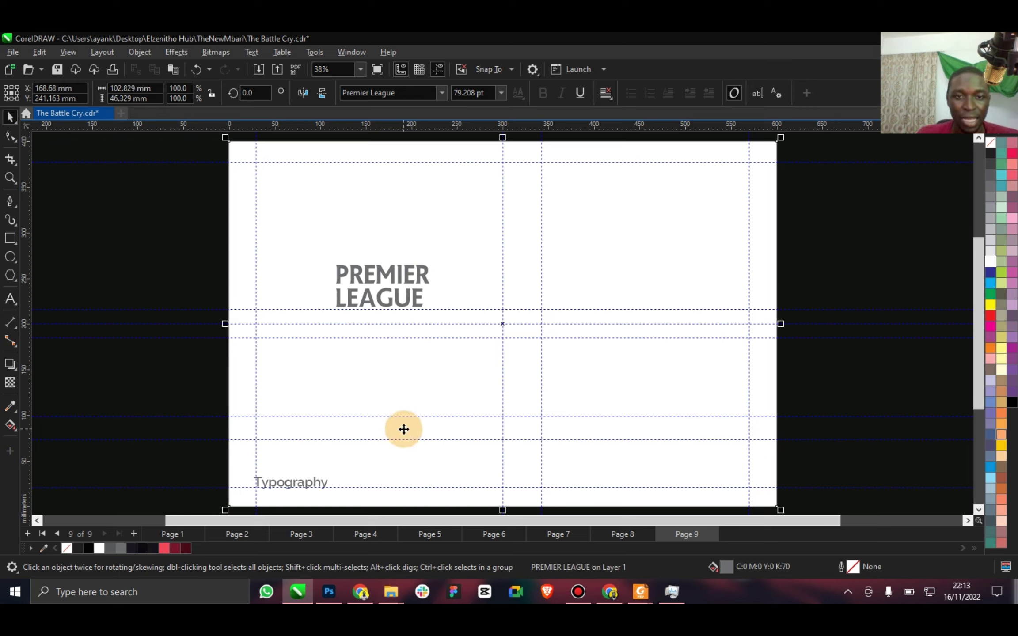
left_click(623, 533)
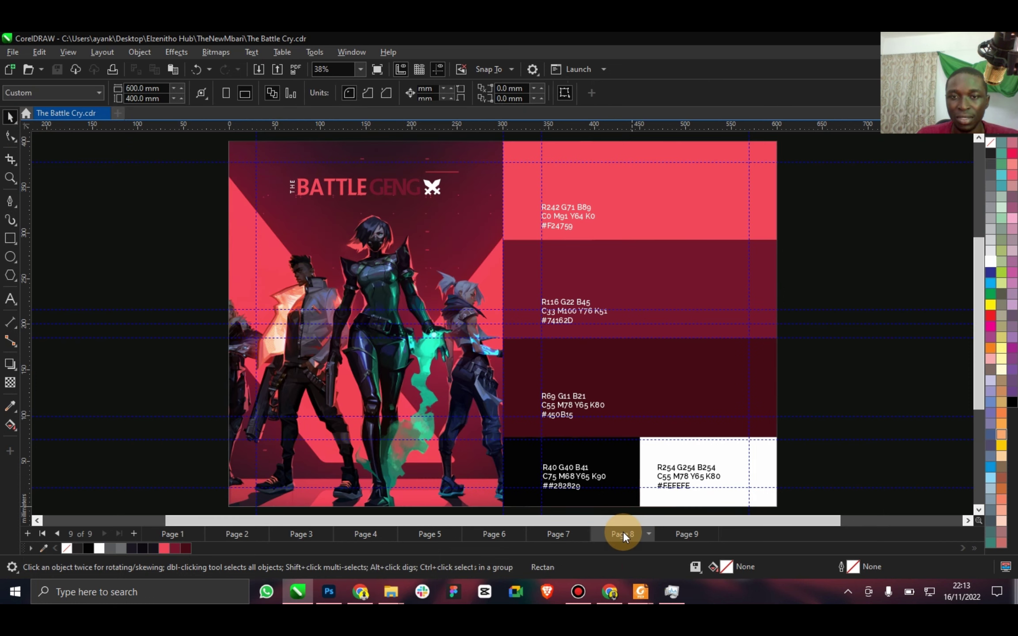
left_click(666, 534)
left_click(389, 336)
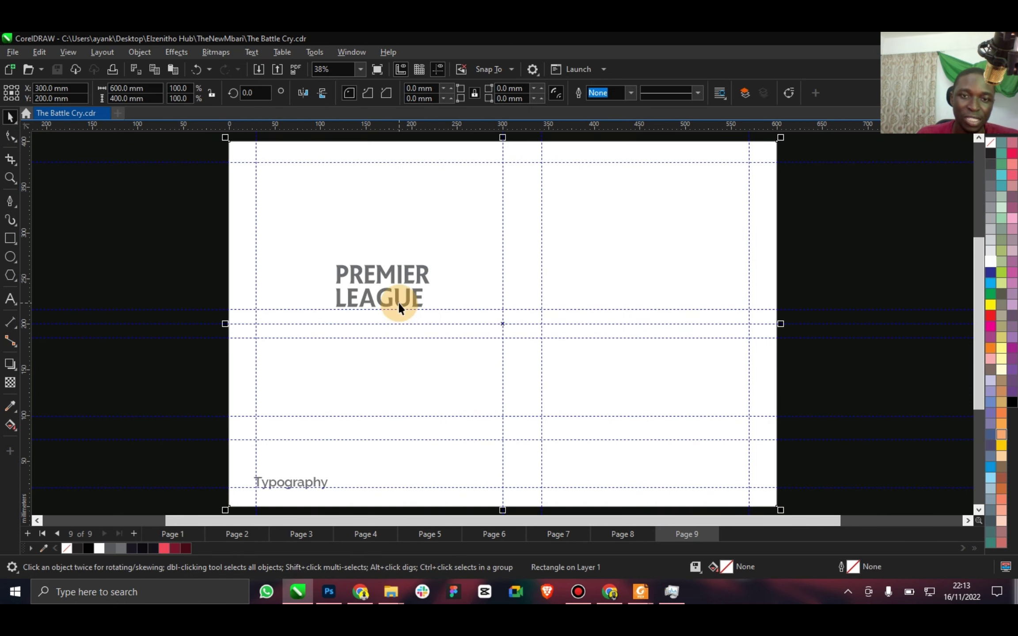
left_click(88, 549)
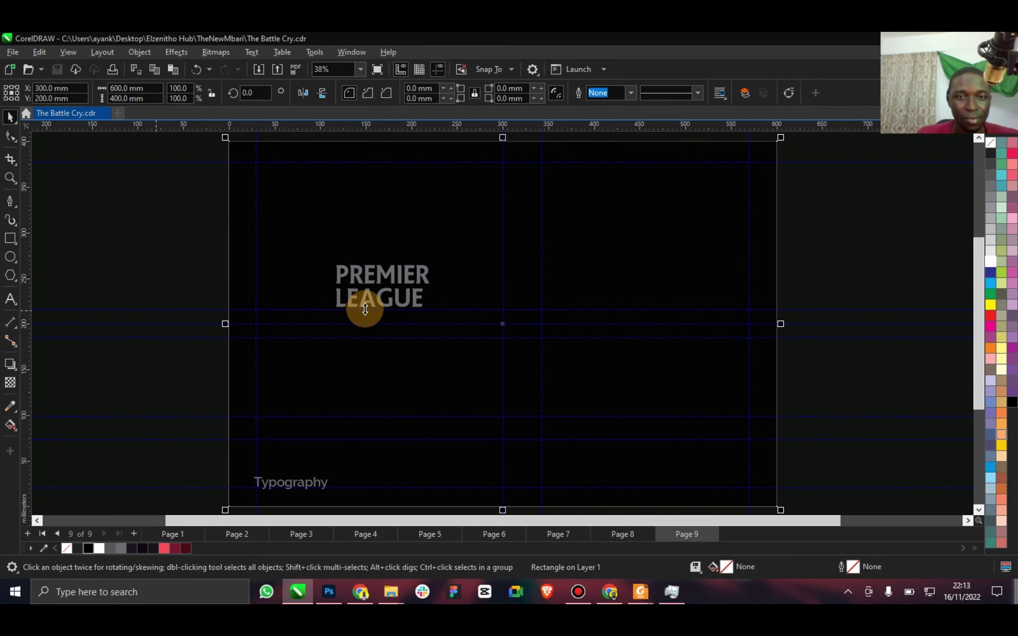
Colour the "PREMIER LEAGUE" text red (#F24759) and the "Typography" label white.
left_click(364, 306)
left_click(369, 301)
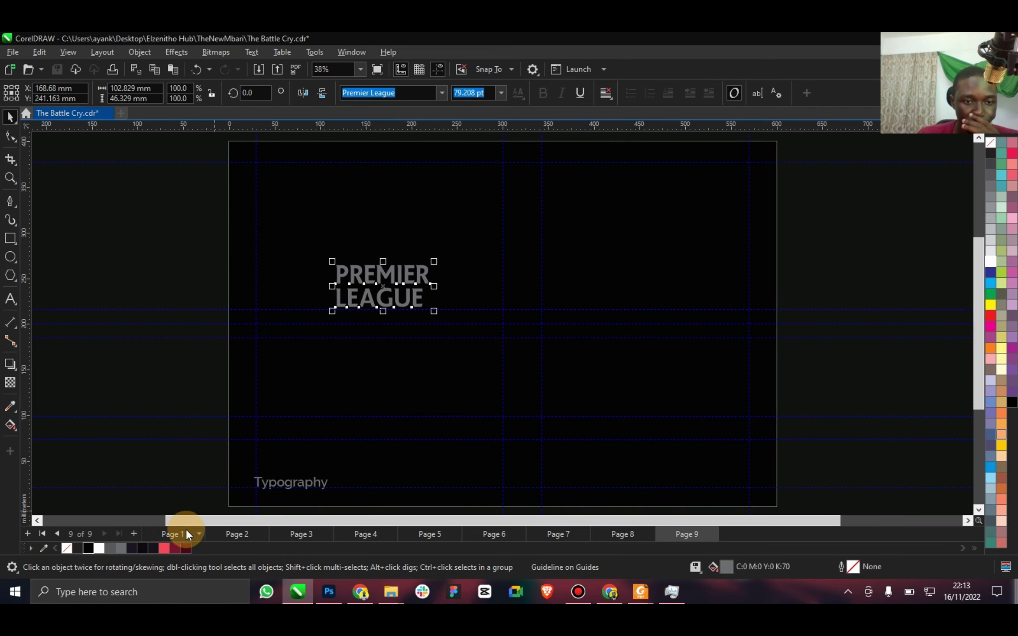
left_click(165, 547)
left_click(309, 483)
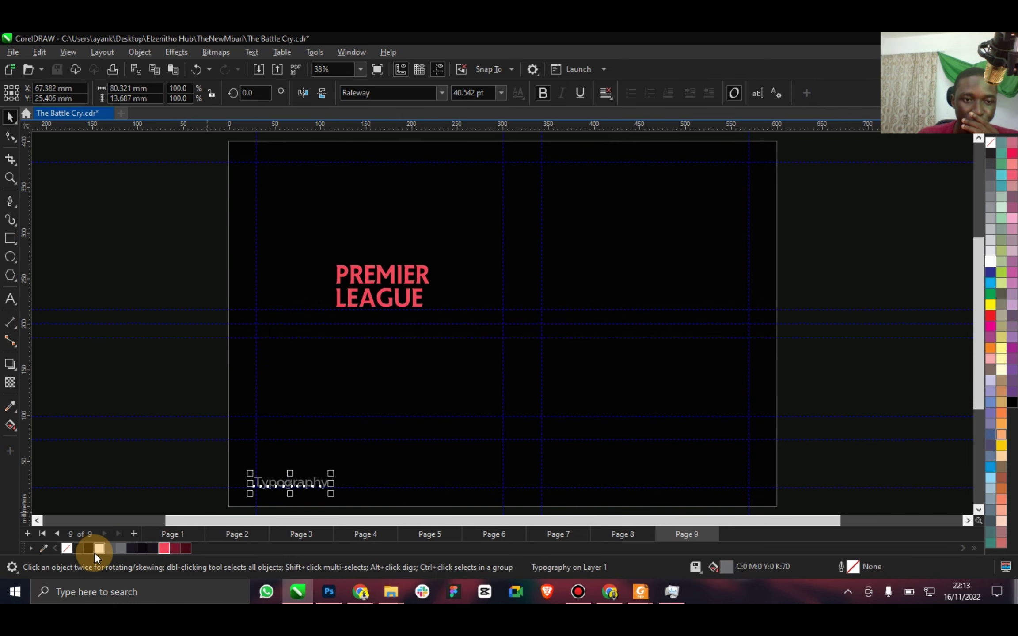
left_click(94, 550)
Right-align the two lines of the "PREMIER LEAGUE" text.
left_click(391, 305)
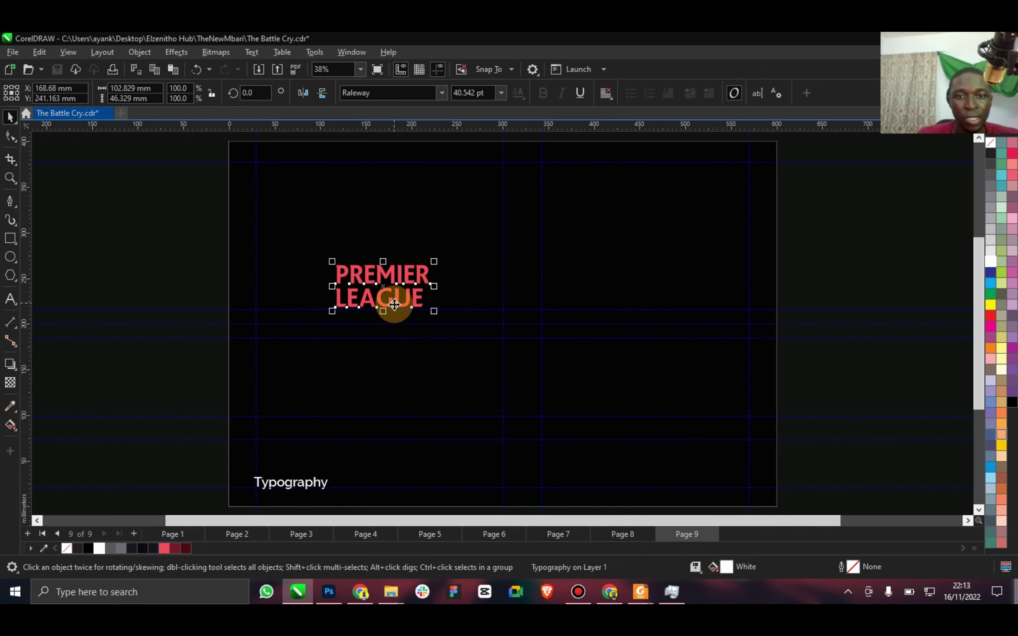
left_click(607, 95)
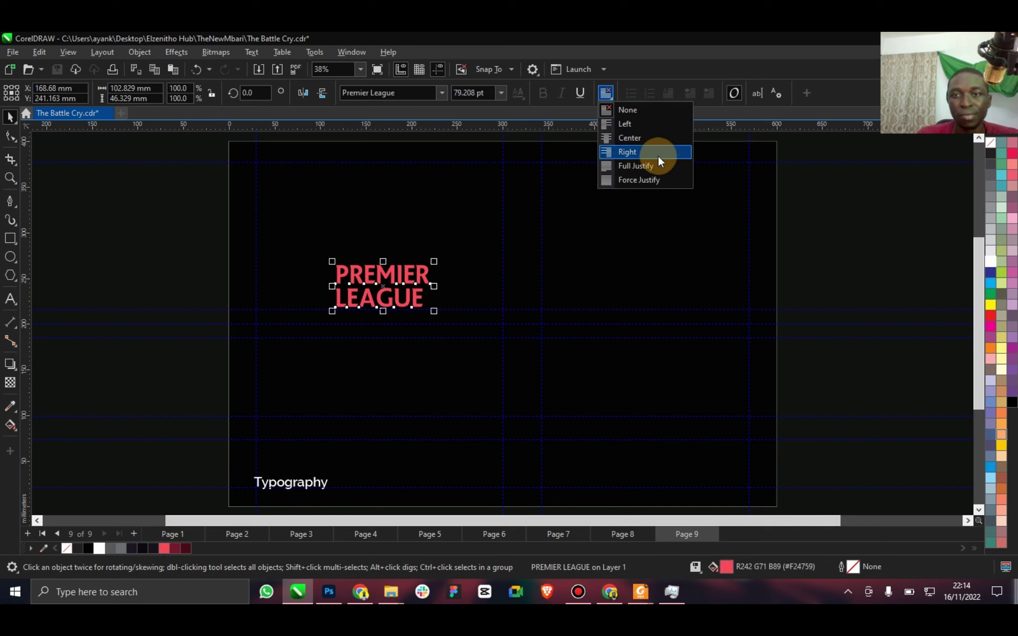
left_click(658, 154)
Enlarge the "PREMIER LEAGUE" text to about 448 pt and place it so it runs past the page's right edge.
left_click_drag(435, 312, 699, 392)
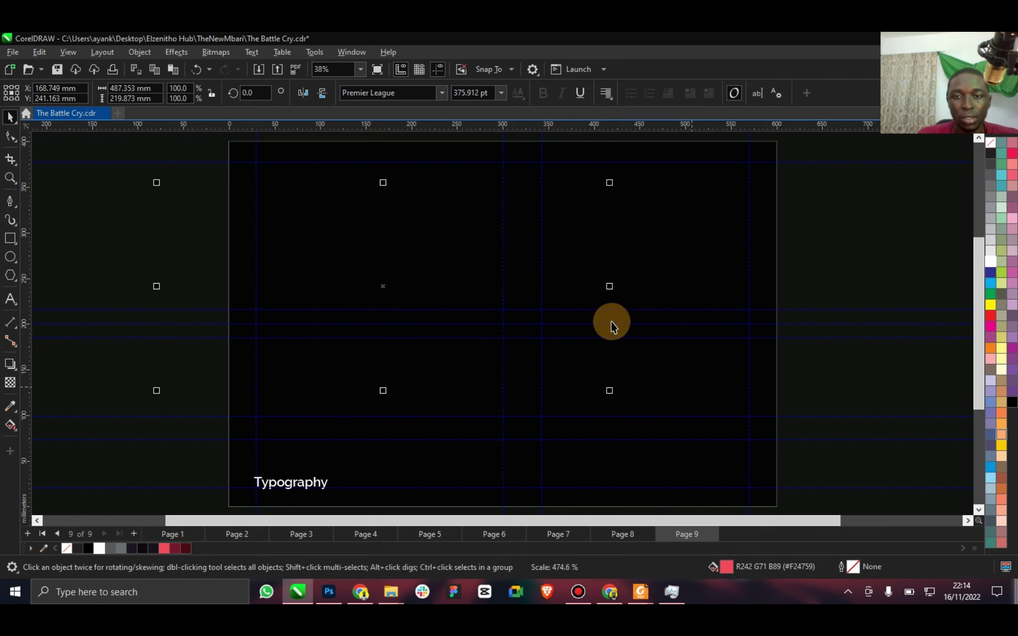
left_click_drag(609, 183, 696, 145)
left_click_drag(623, 221, 726, 218)
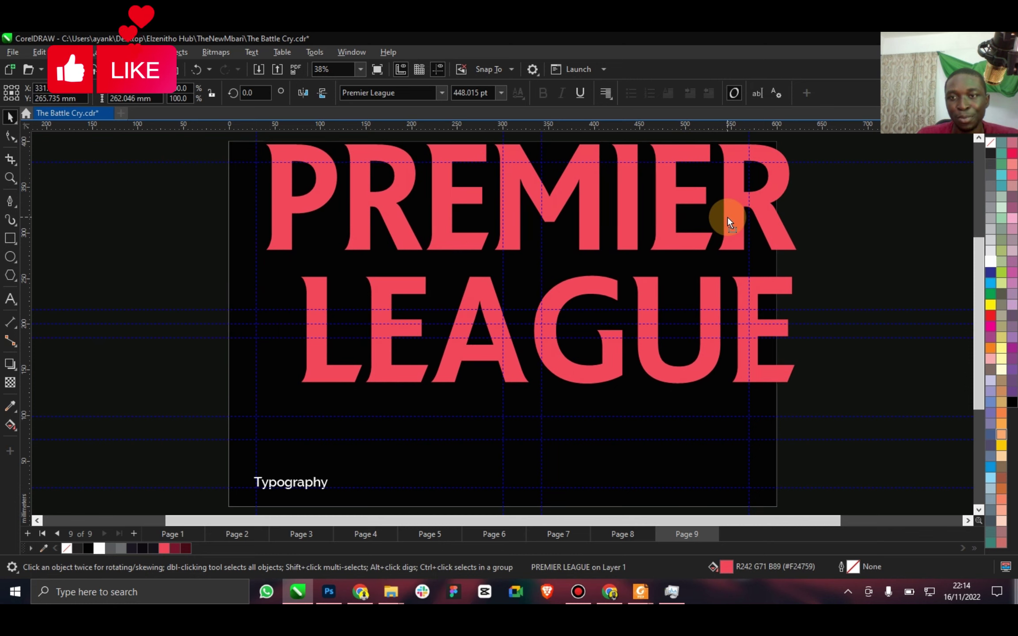
Tighten the line spacing of "PREMIER LEAGUE" and scale it to about 402 pt, placing its top at the uppermost guideline.
left_click(12, 138)
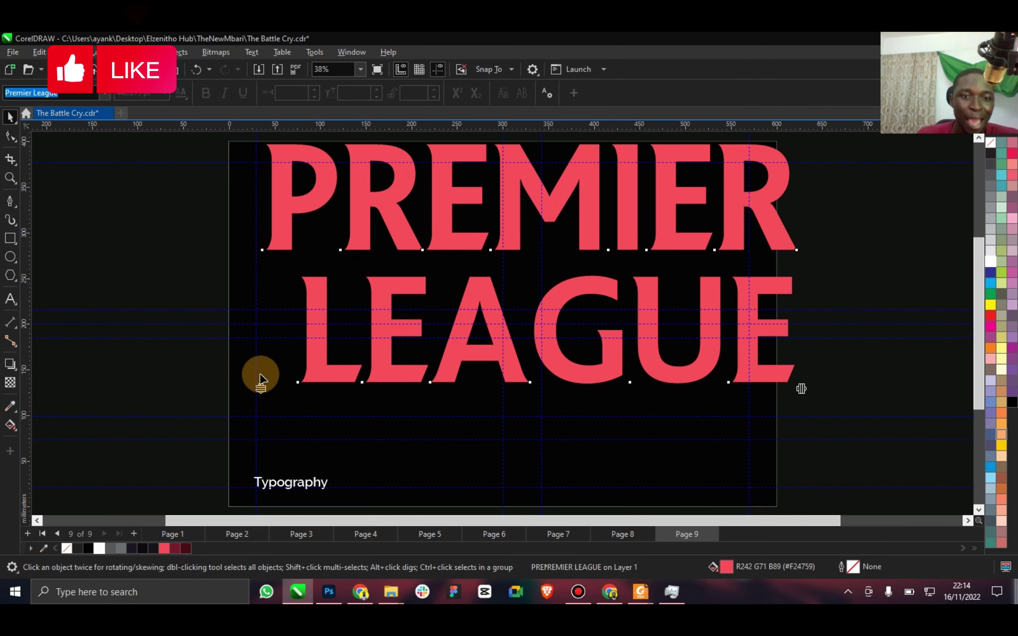
left_click_drag(286, 328, 317, 346)
left_click(10, 116)
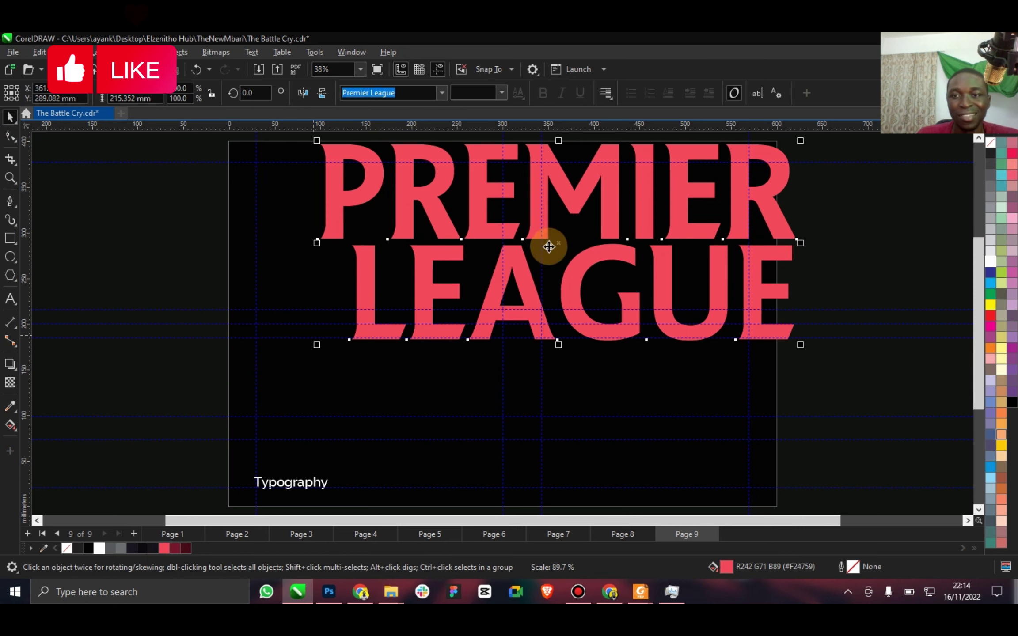
left_click_drag(681, 212, 678, 230)
PowerClip the "PREMIER LEAGUE" text inside the black background rectangle and shift it slightly left within the frame.
right_click(678, 230)
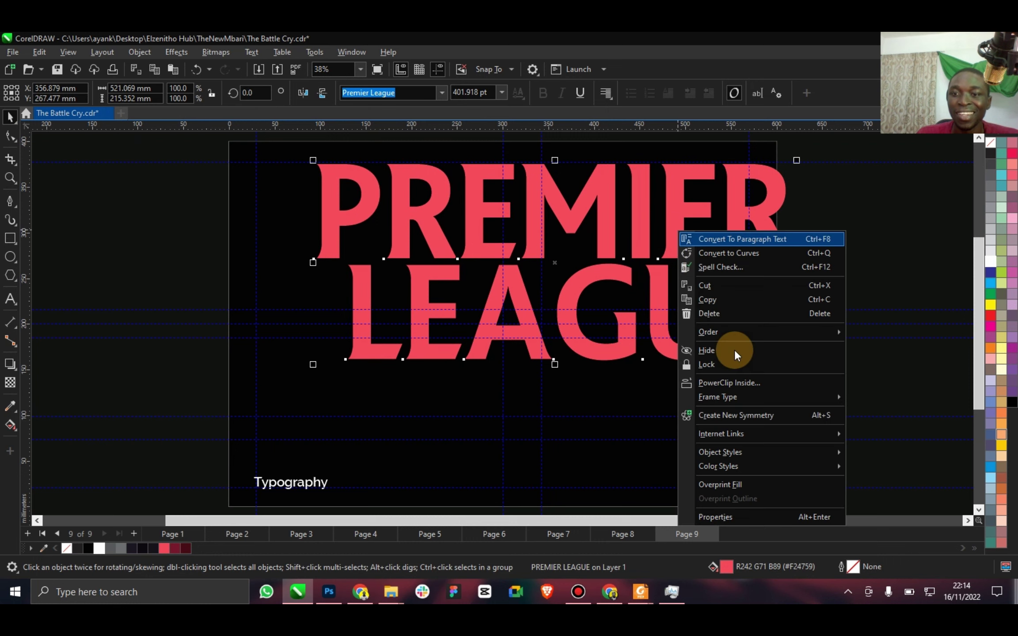
left_click(742, 380)
left_click(702, 382)
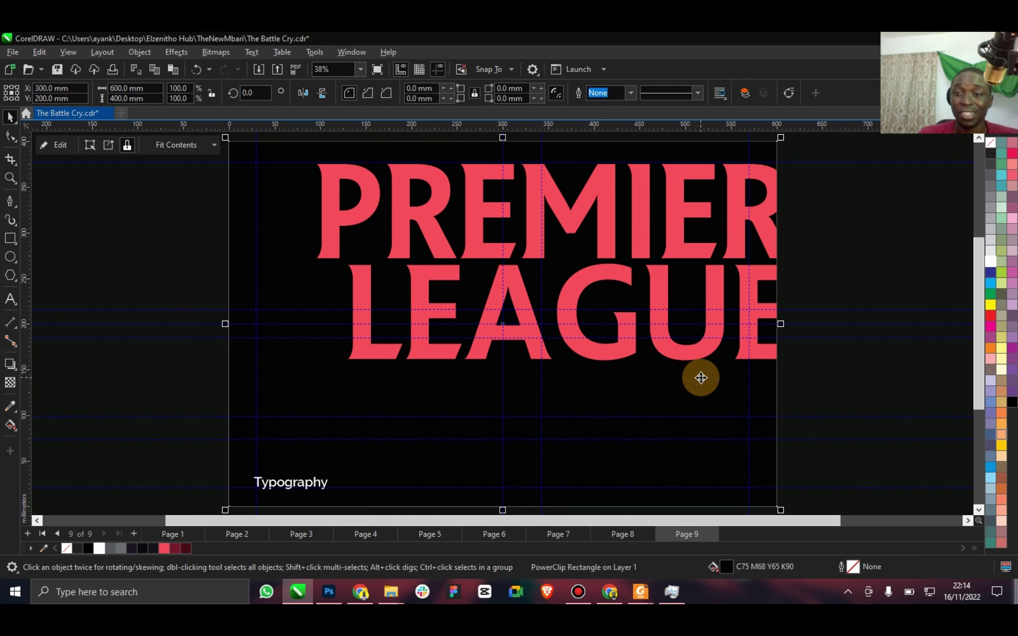
left_click(618, 351, "ctrl")
left_click_drag(623, 351, 620, 350)
left_click(74, 152)
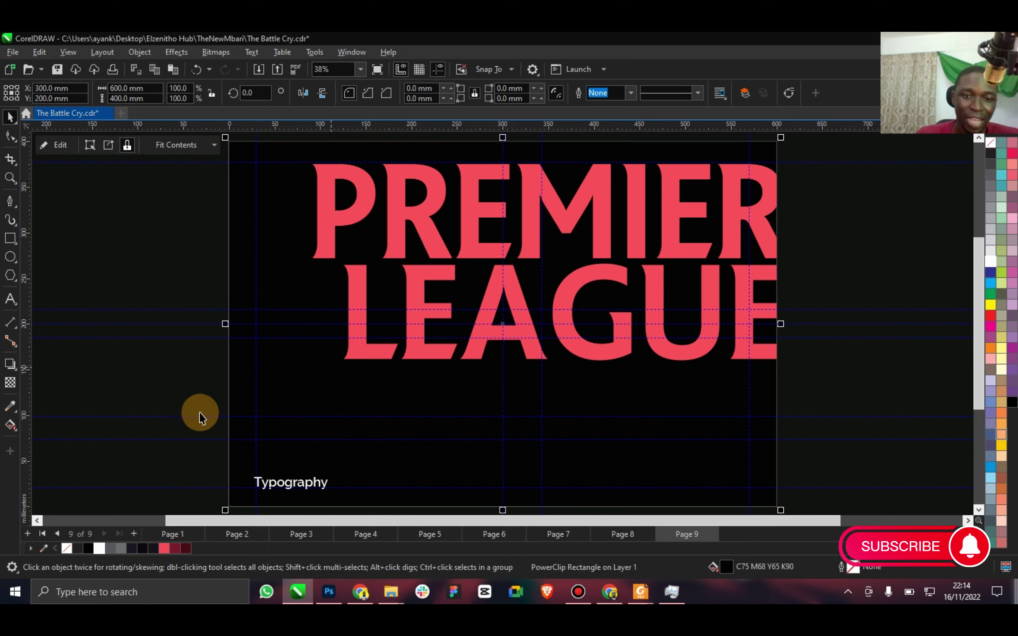
Save the document and place the white text "AB" below "LEAGUE", scaled to about 38 pt.
key("ctrl+s")
left_click(10, 299)
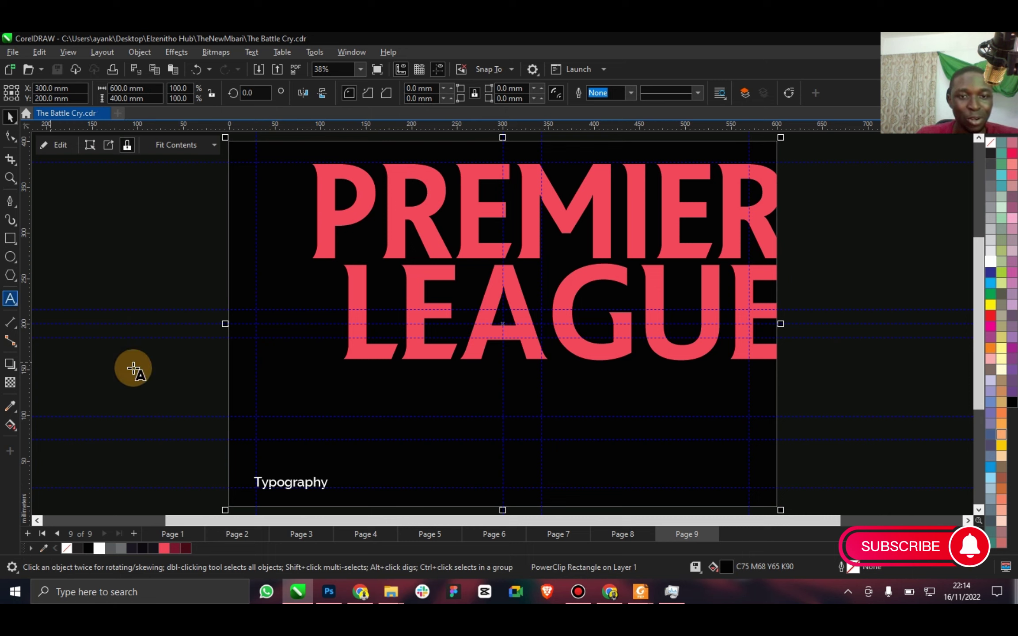
left_click(378, 387)
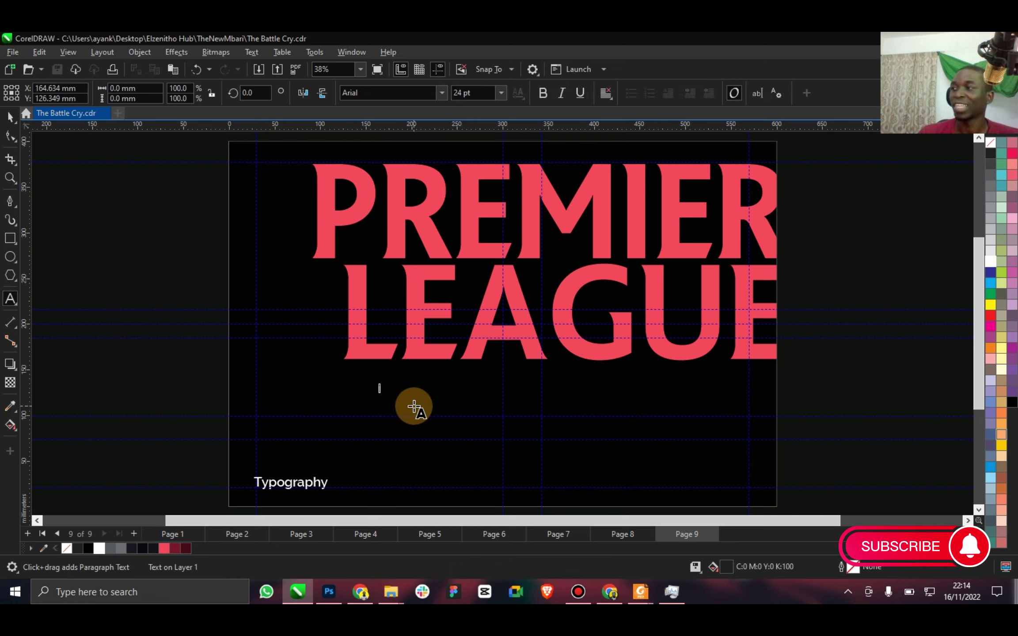
type("T")
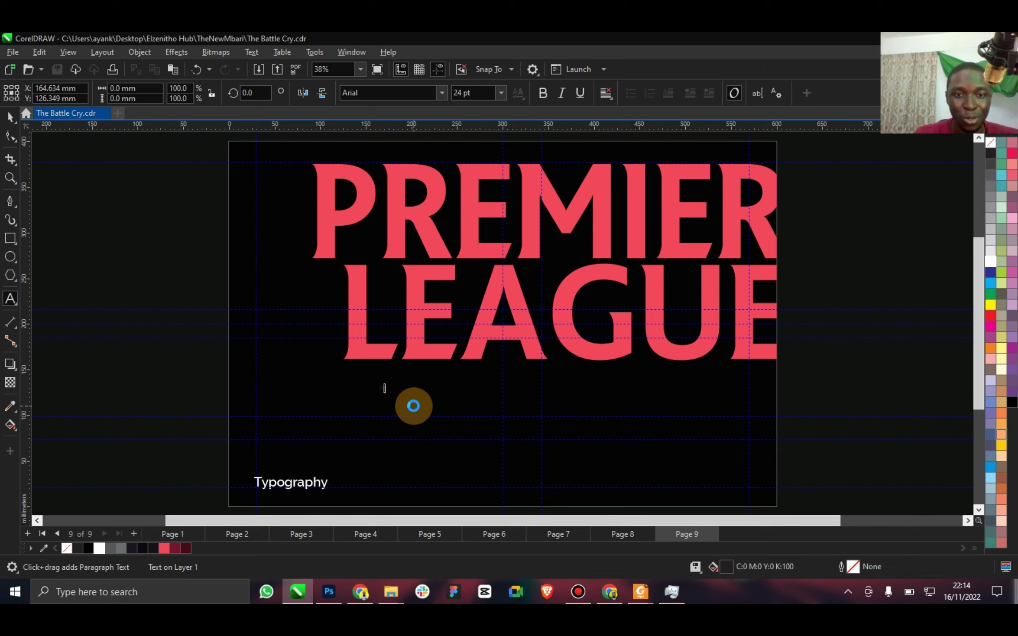
left_click(10, 116)
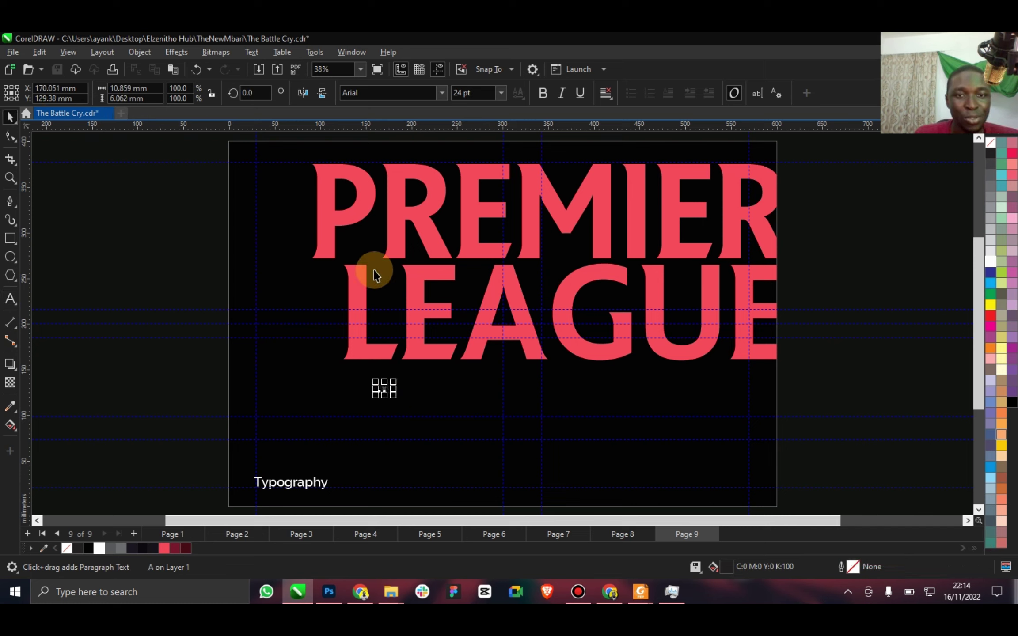
left_click_drag(388, 394, 399, 398)
key("F8")
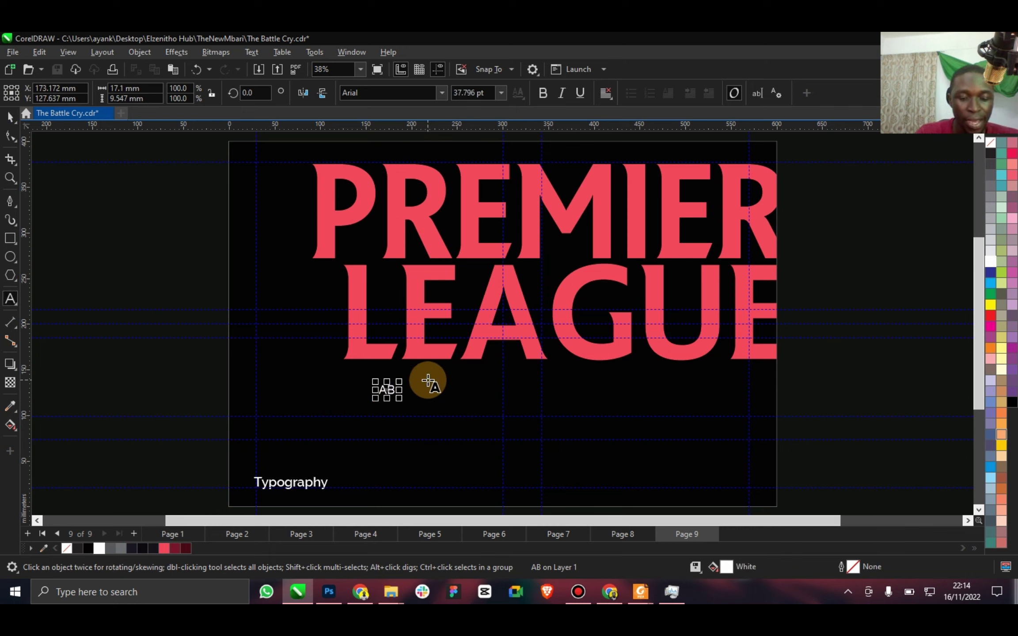
Extend the "AB" text to the full uppercase alphabet, "ABCDEFGHIJKLMNOPQRSTUVWXYZ".
type("CDE")
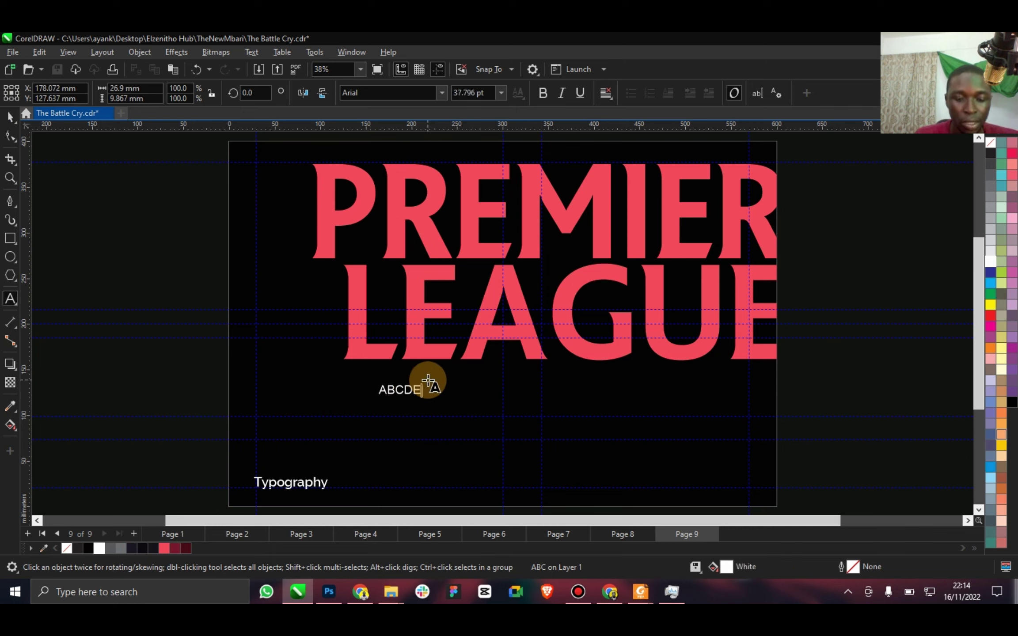
type("FGHIJL")
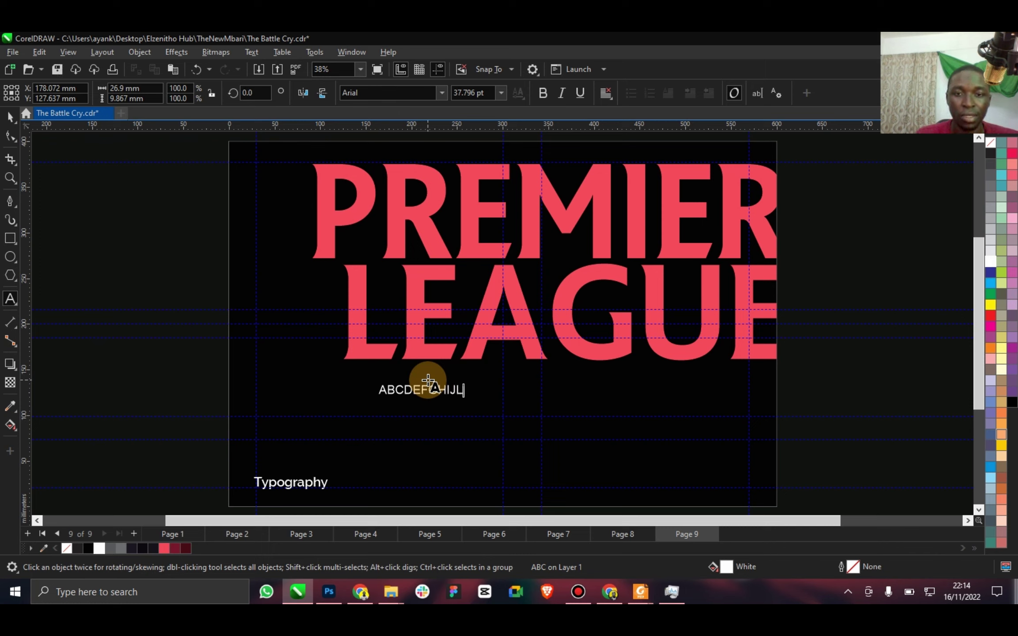
key("BackSpace")
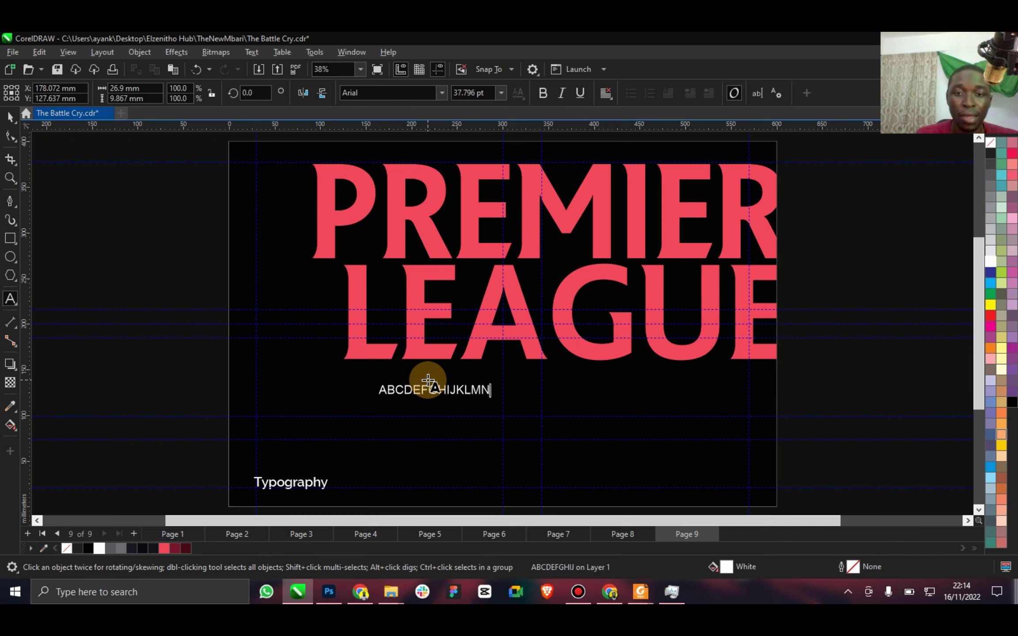
type("KLMNOPQRSTUV")
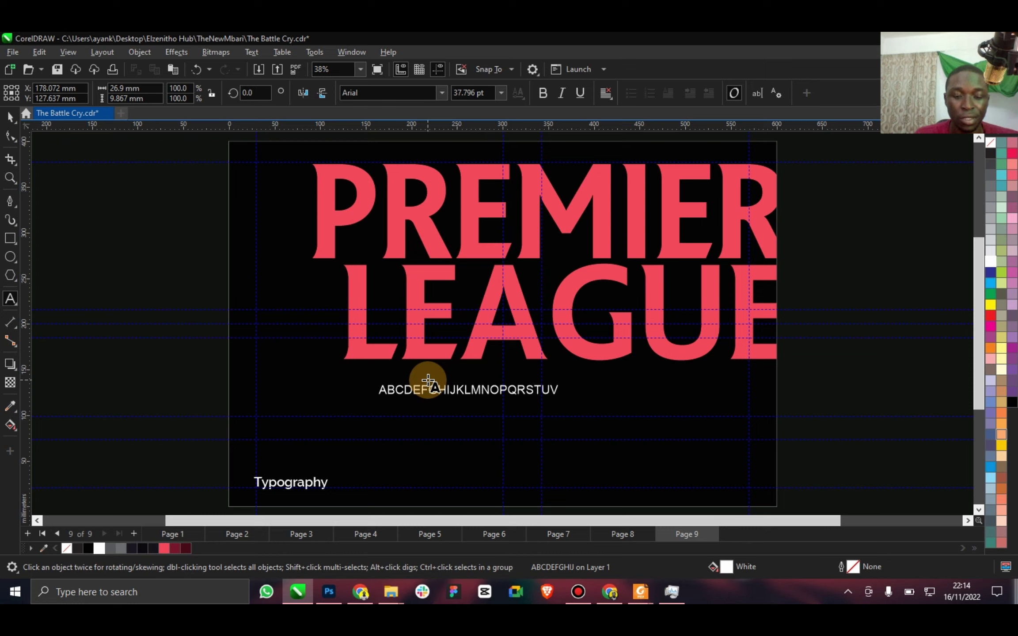
type("WXYS")
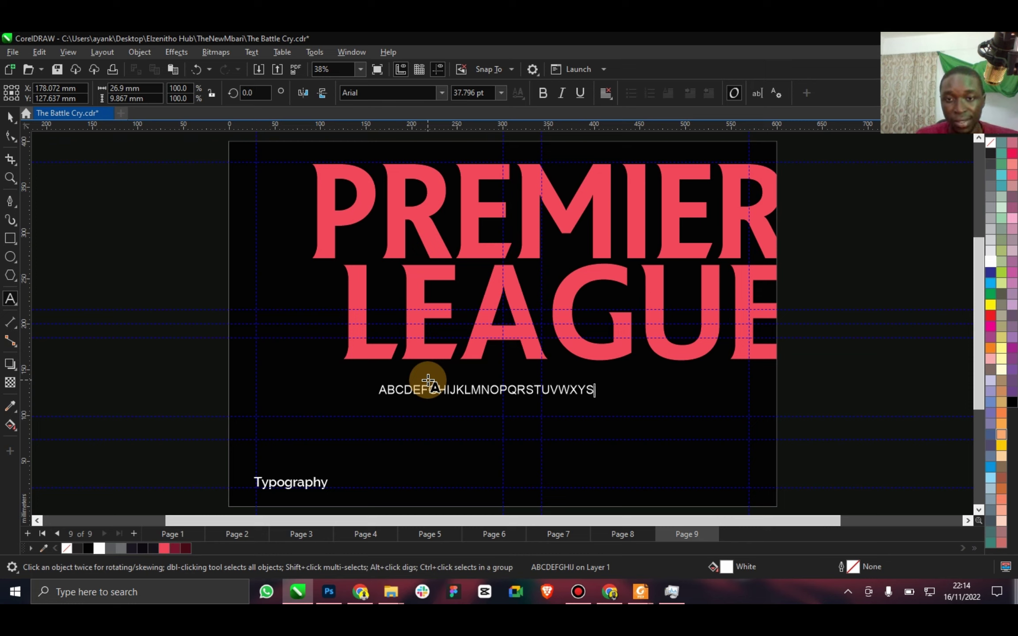
key("BackSpace")
type("Z")
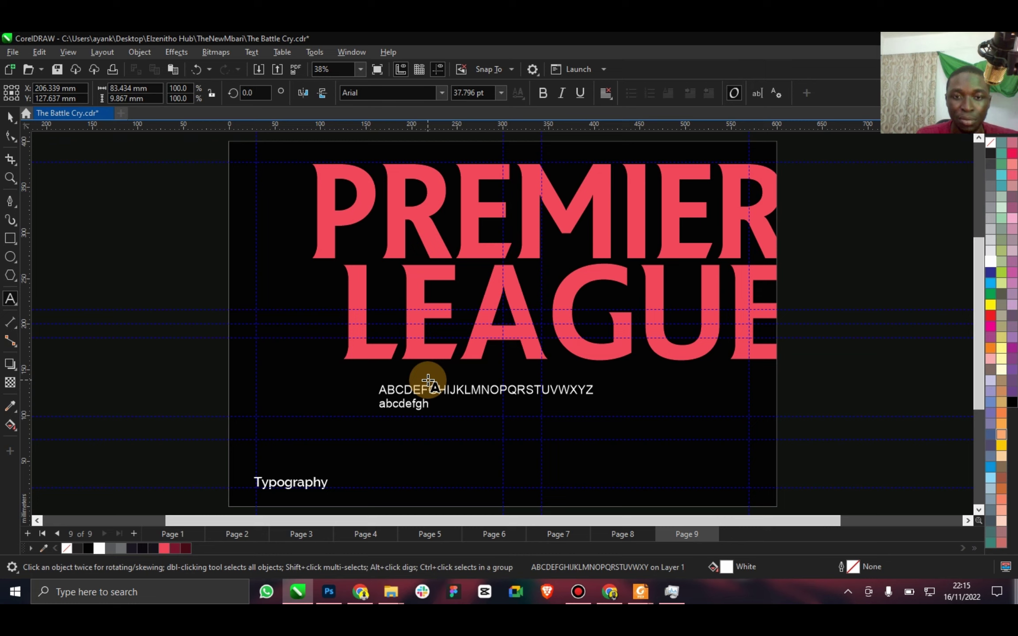
key("BackSpace")
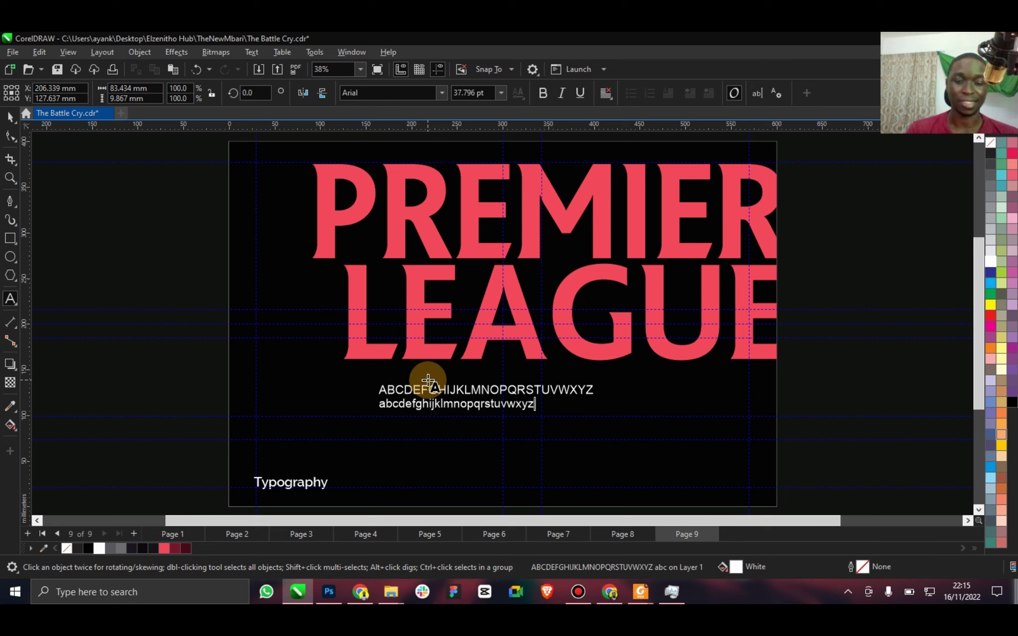
type("1234")
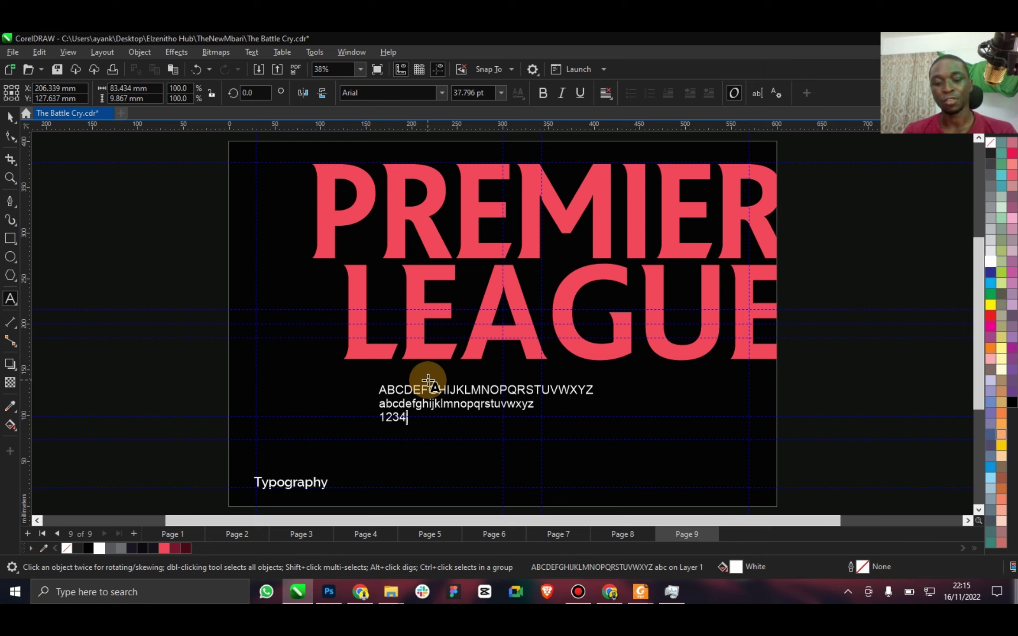
type("567890")
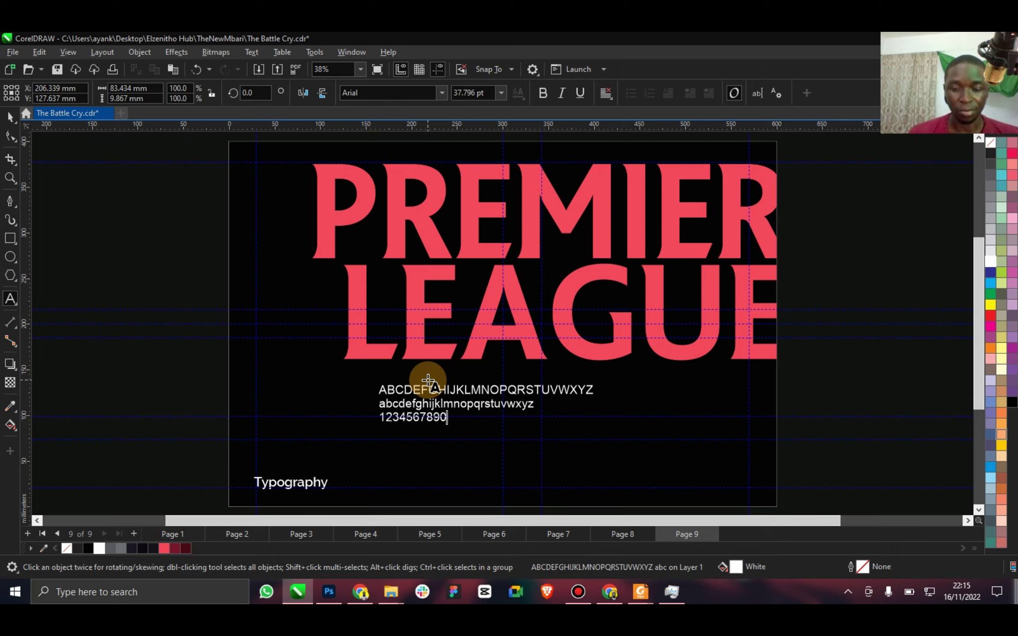
type("-=!")
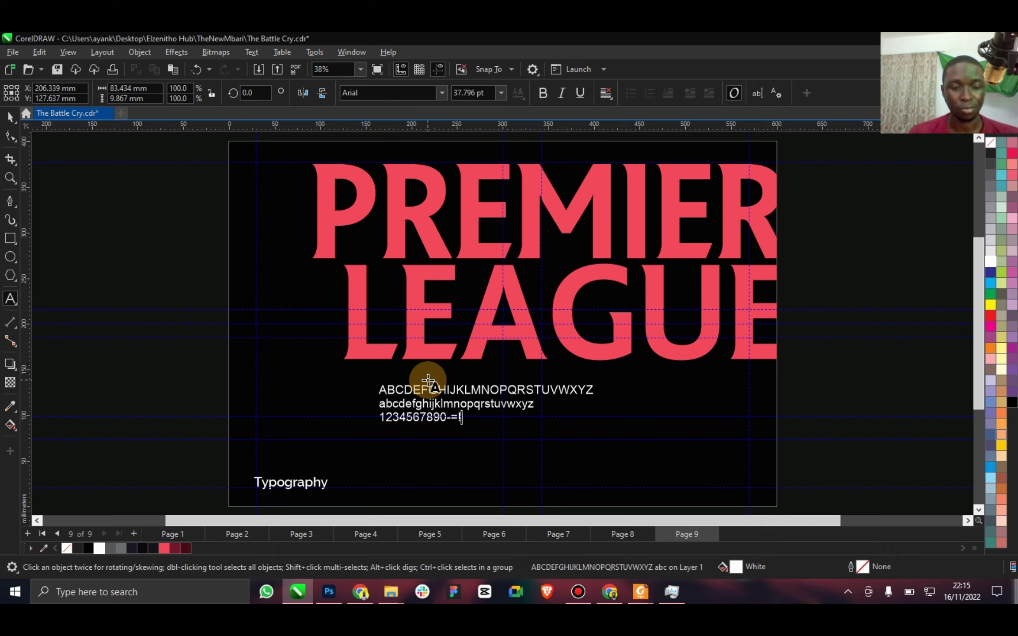
type("@#$%^&")
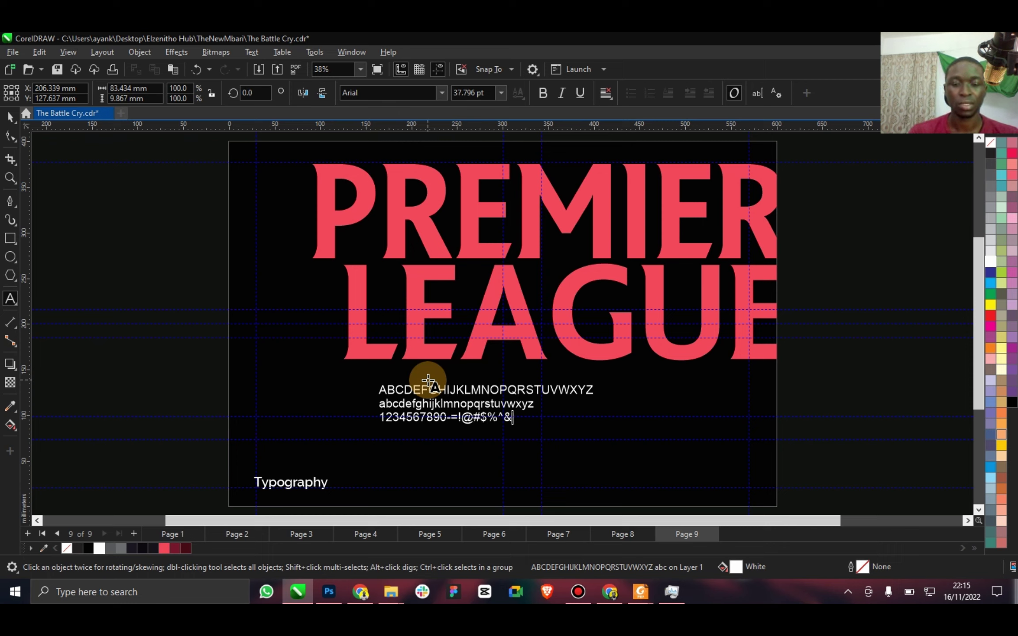
type("*()")
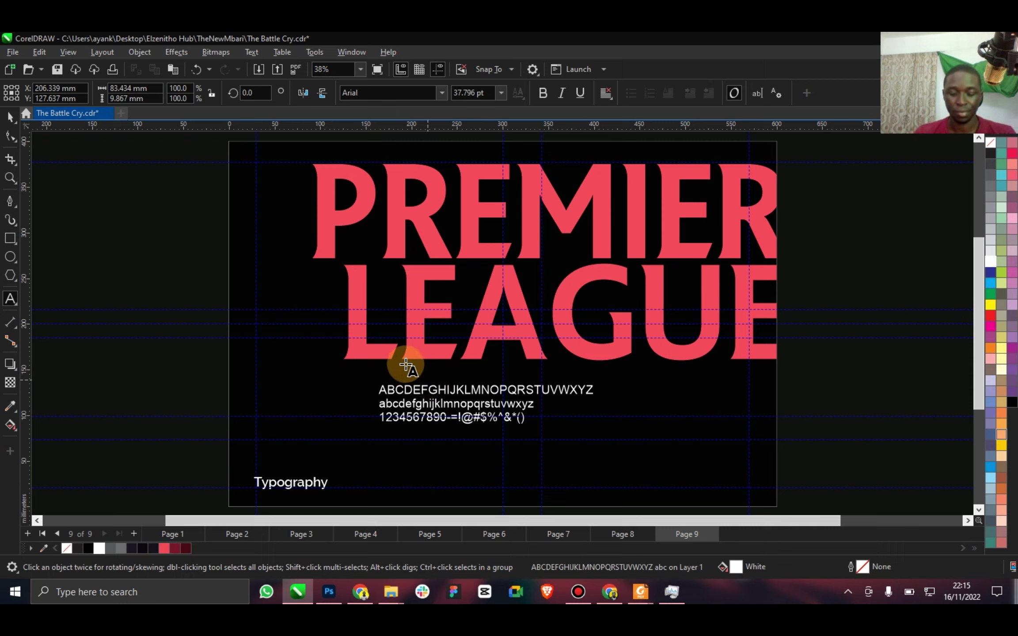
Set the three-line character text in the Premier League font and enlarge it to about 61 pt.
left_click(8, 117)
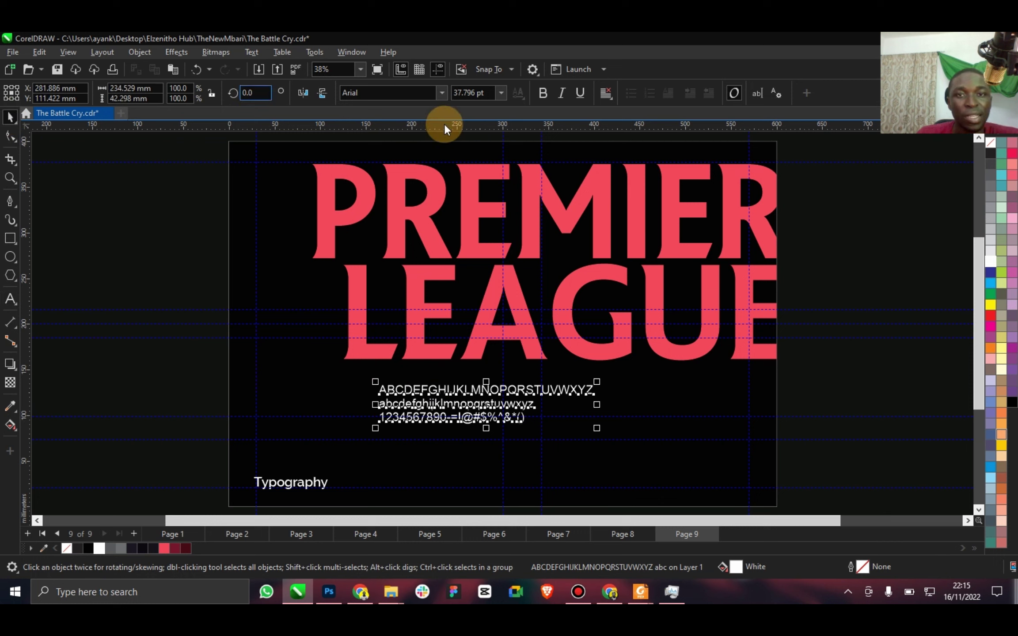
left_click(437, 95)
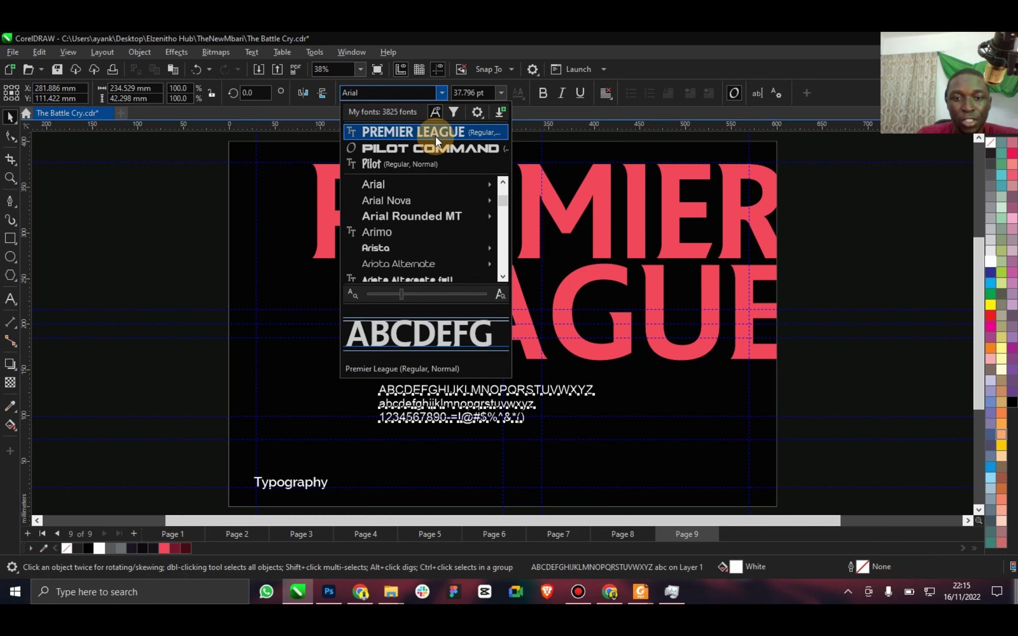
left_click(435, 133)
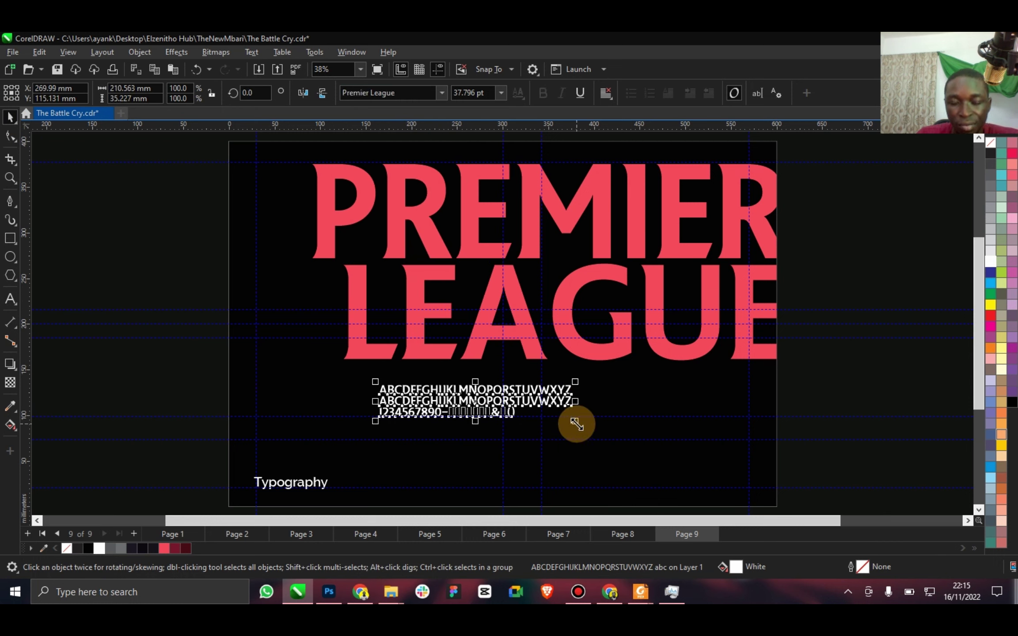
left_click_drag(575, 421, 696, 468)
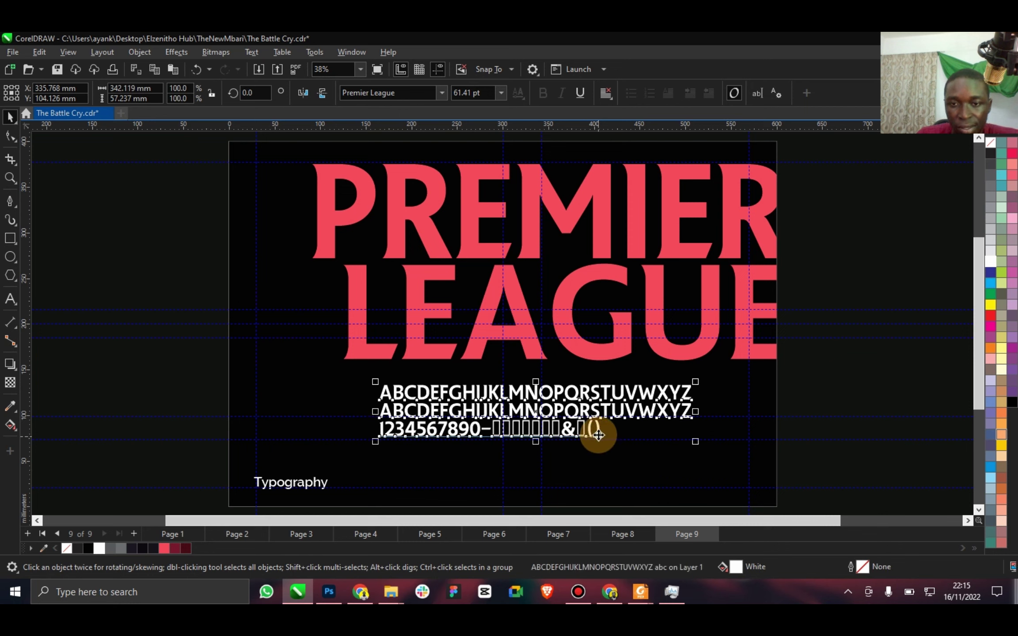
Delete the symbols between "0" and "&" from the third line of the character text.
double_click(583, 427)
left_click_drag(561, 429, 480, 434)
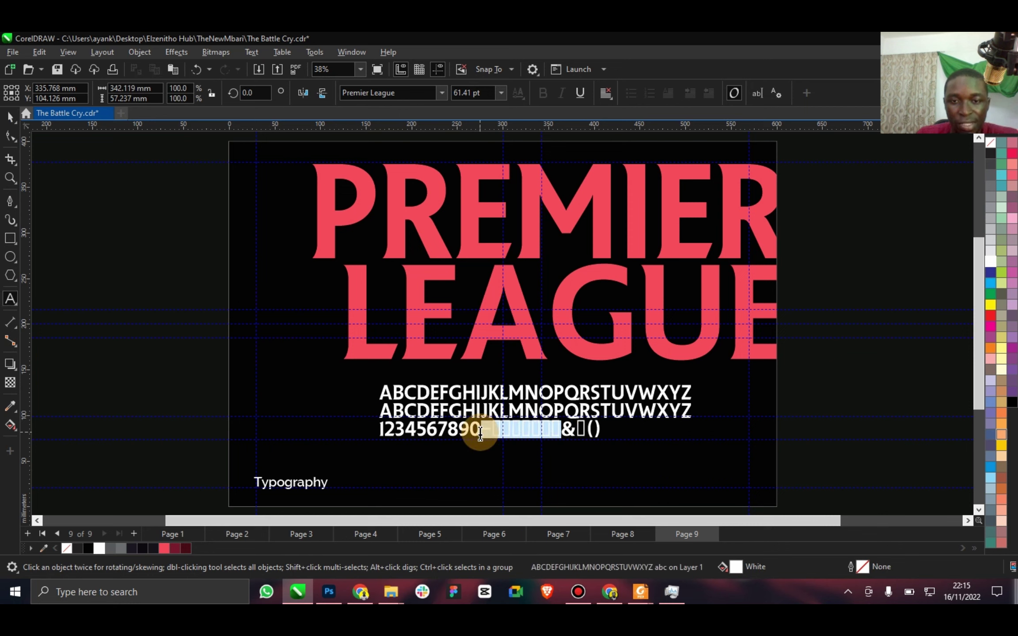
key("BackSpace")
Right-align the three lines of the character text.
left_click(10, 116)
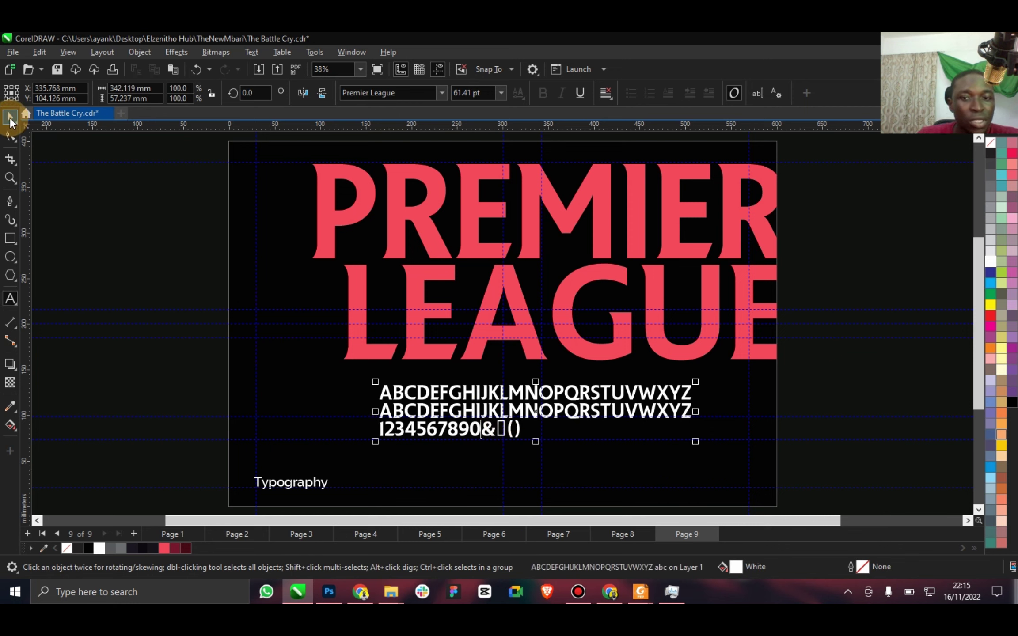
left_click(605, 94)
left_click(638, 150)
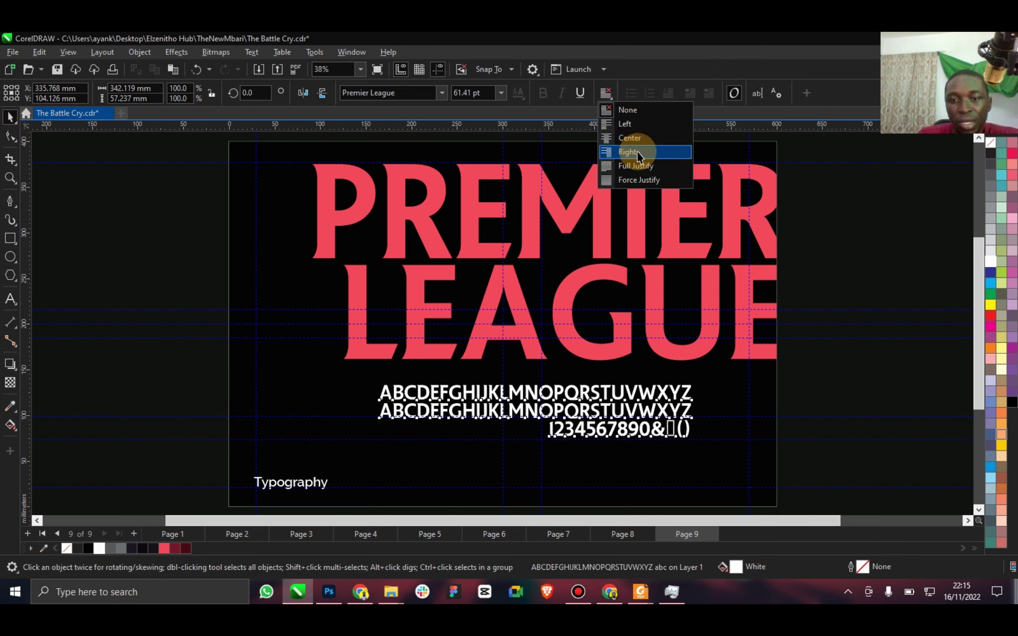
Scale the character text to about 50 pt, place its right edge at the page's right margin guideline, and save.
left_click(13, 138)
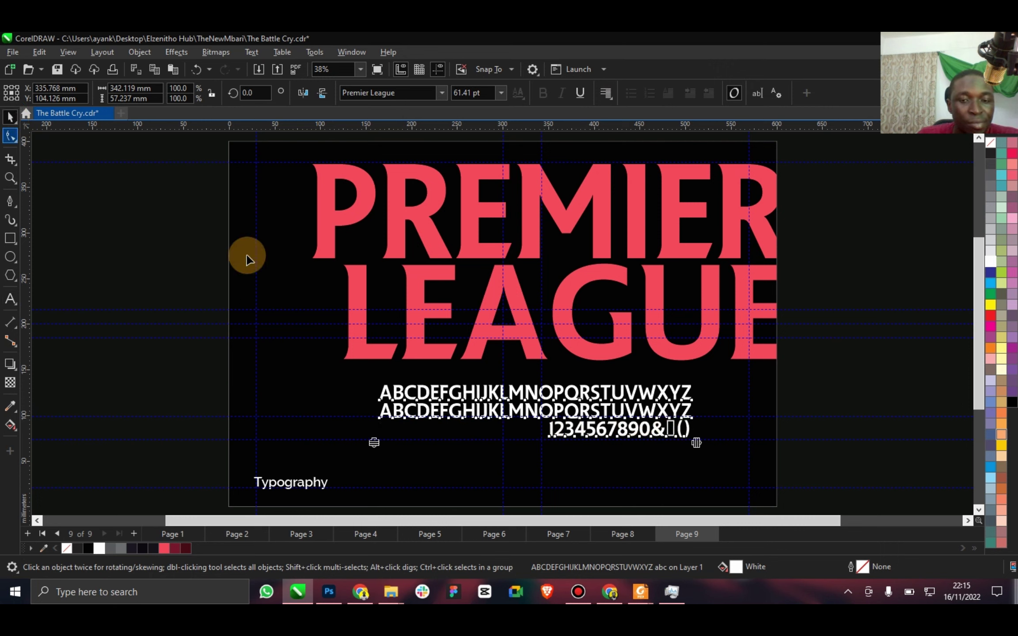
left_click_drag(376, 442, 400, 434)
left_click(10, 116)
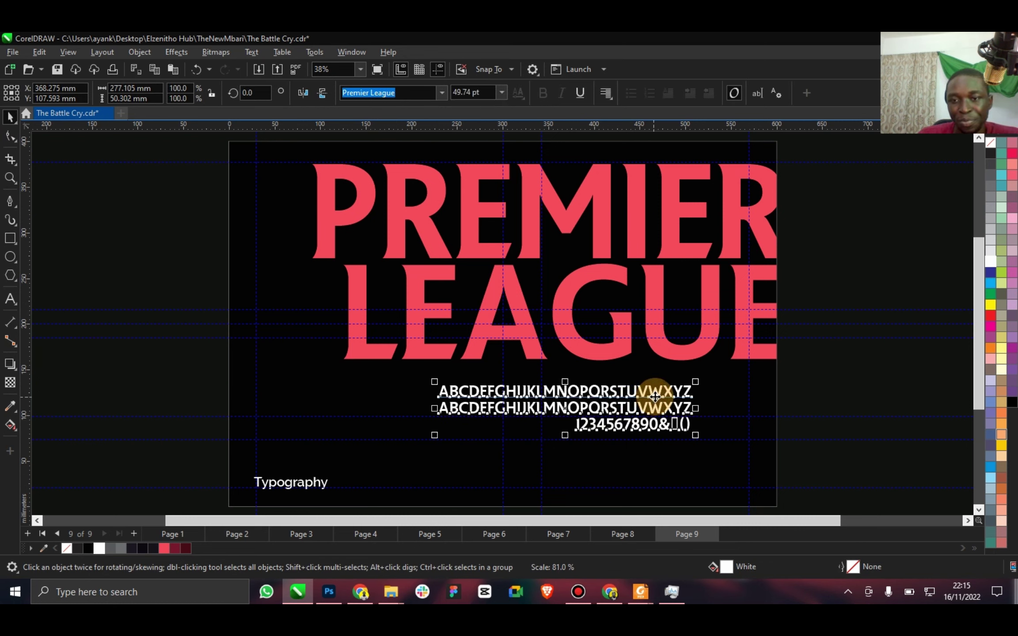
left_click_drag(656, 391, 714, 398)
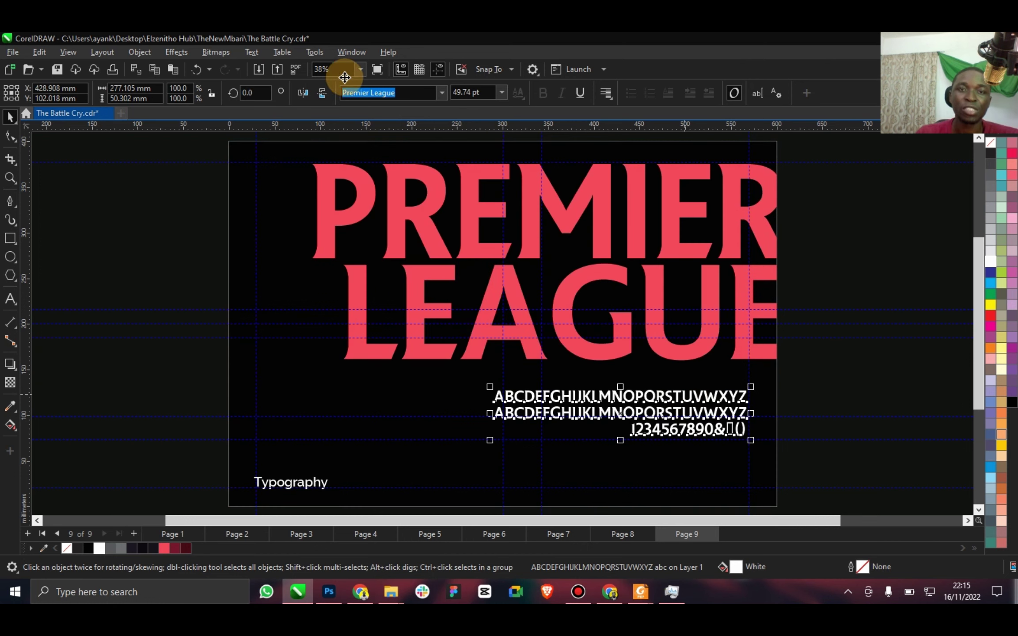
key("ctrl+s")
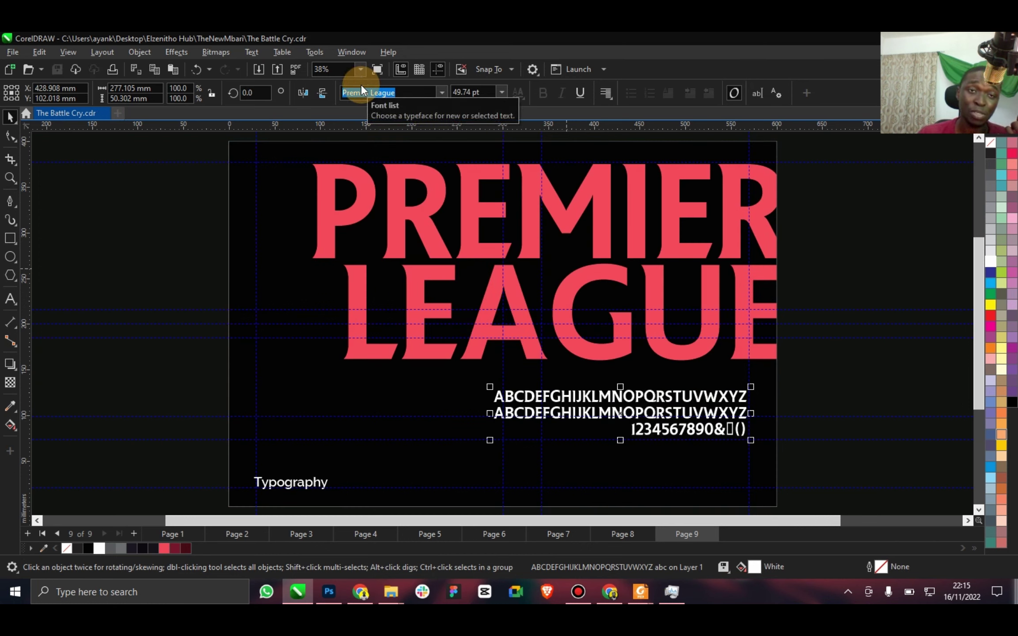
left_click(361, 70)
left_click(341, 79)
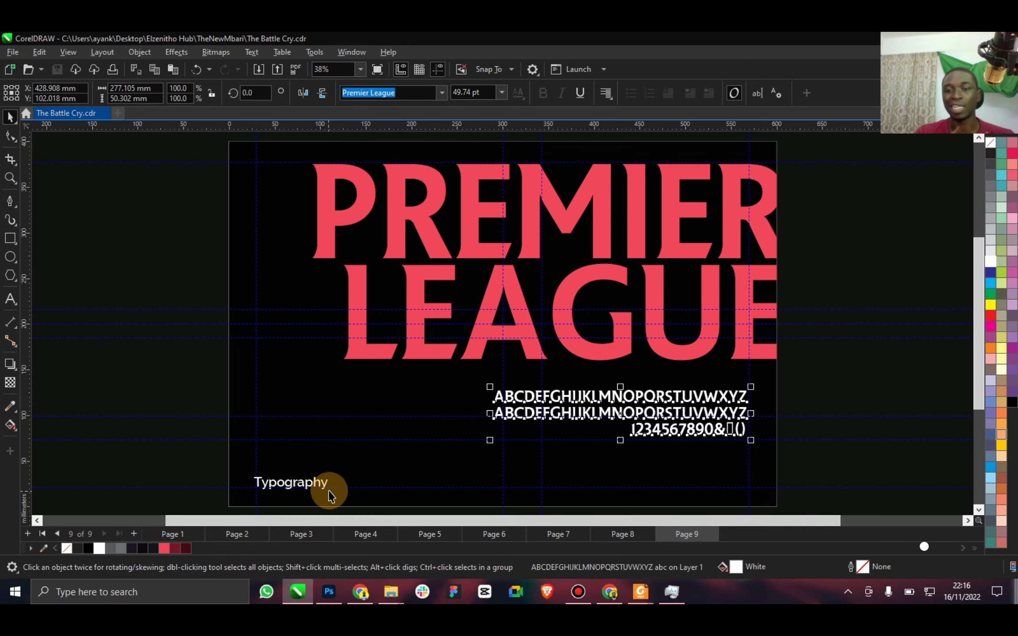
Add a new Page 10 and paste a copy of Page 9's "Typography" label there in the same place.
left_click(134, 533)
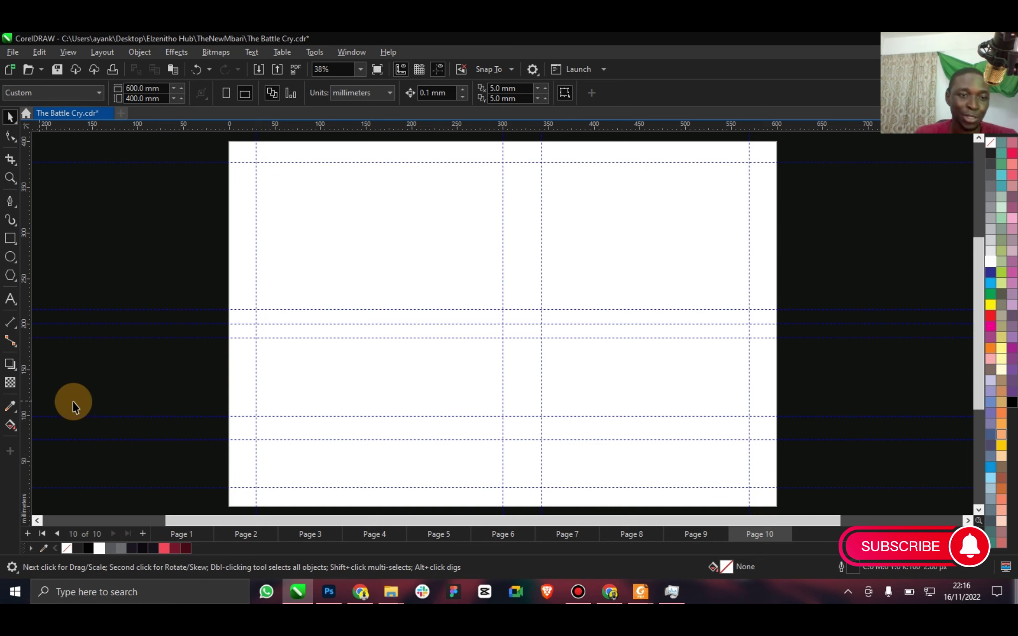
left_click(680, 536)
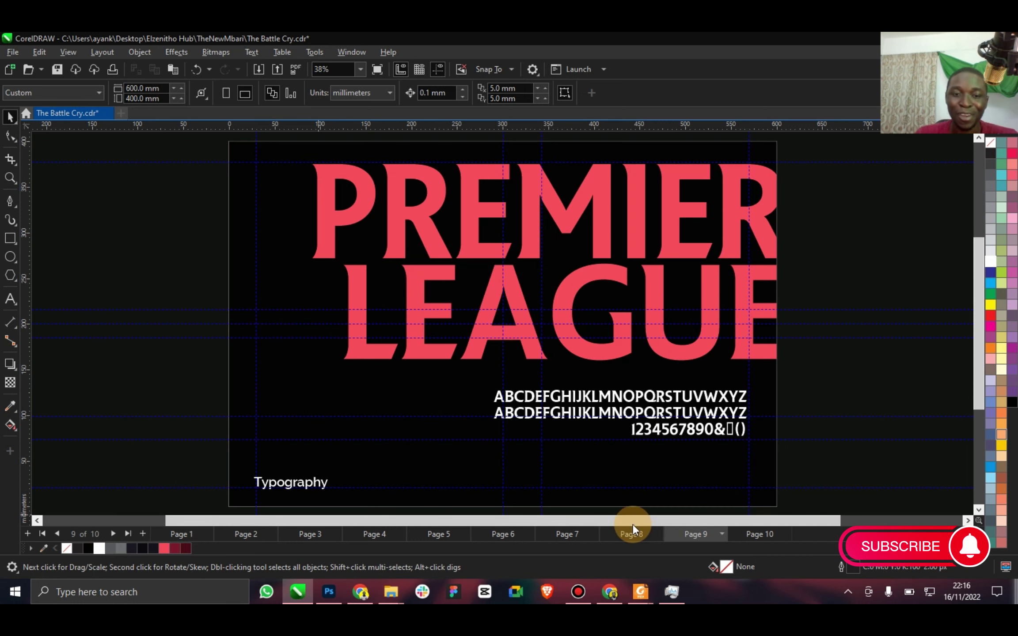
left_click(323, 483)
left_click(322, 483, "ctrl")
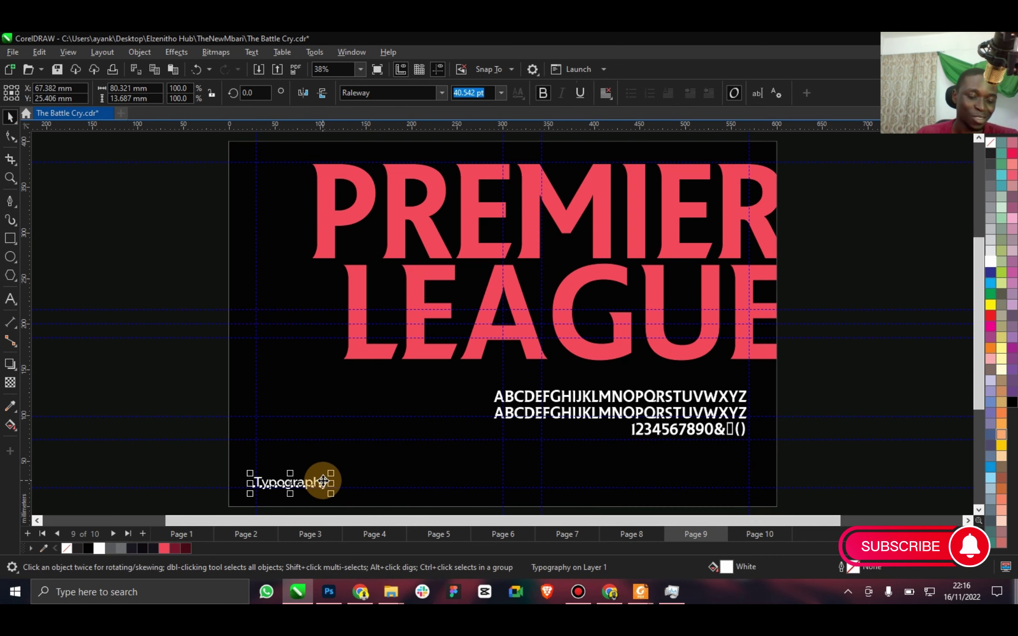
left_click(746, 534)
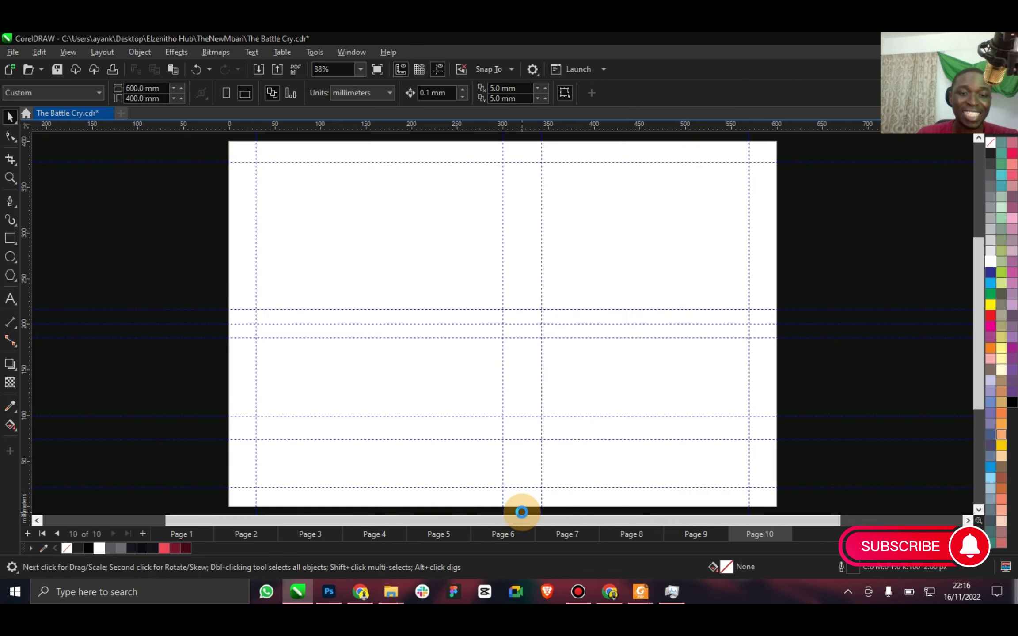
Recolor the Page 10 label dark #17131B, replace its text with "Brand Application", and save the document.
left_click(89, 549)
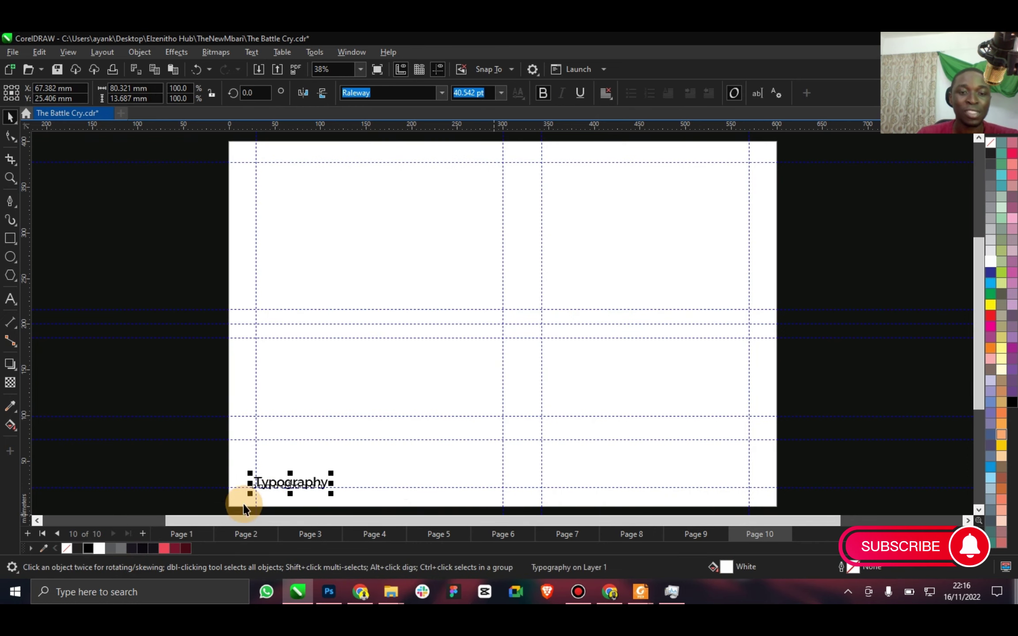
double_click(284, 479)
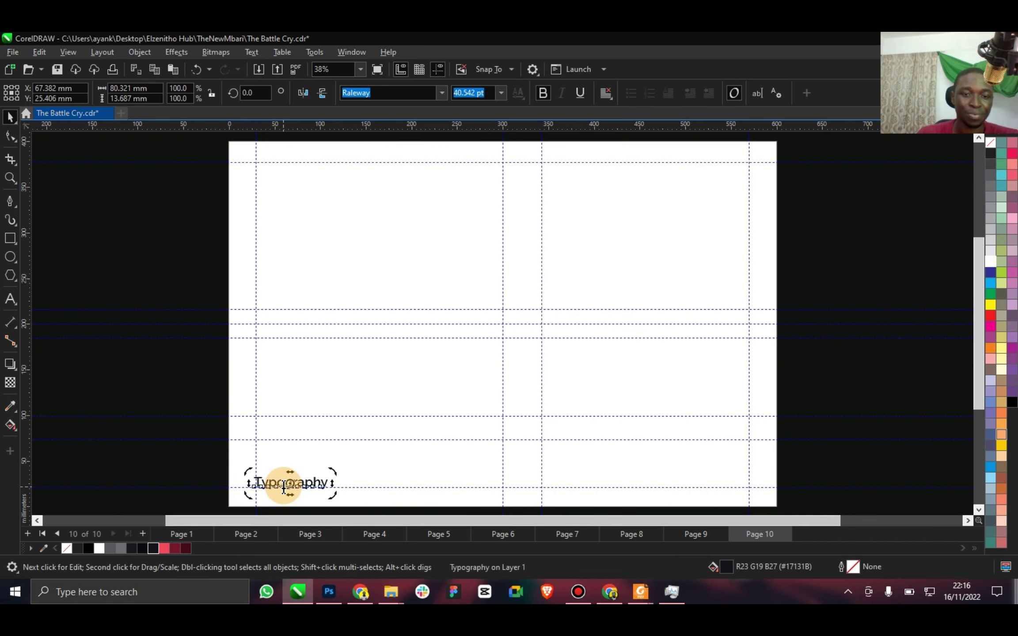
key("ctrl+a")
type("Bra")
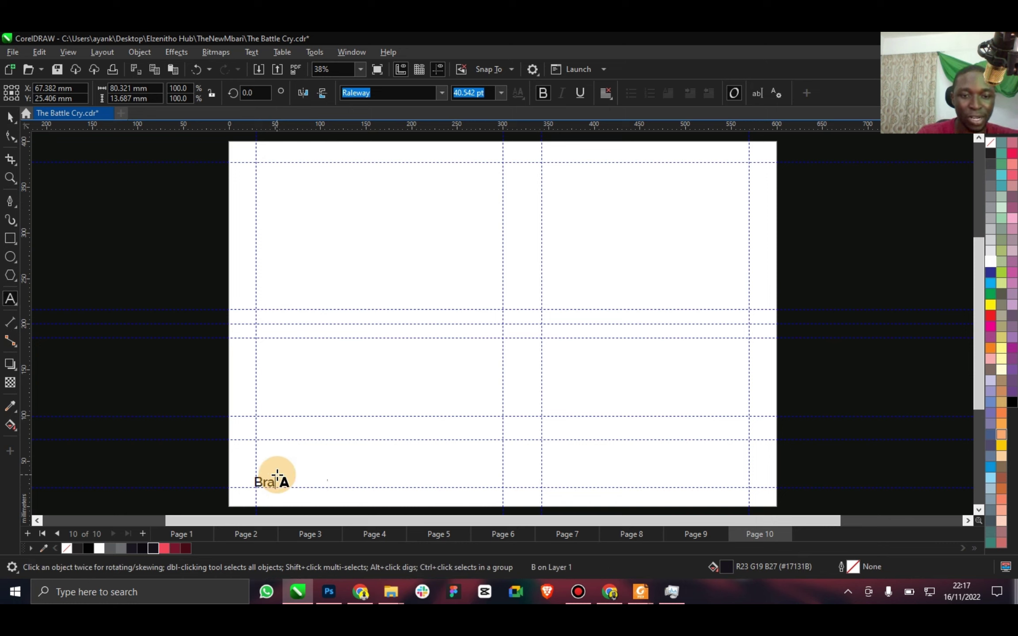
type("nd A")
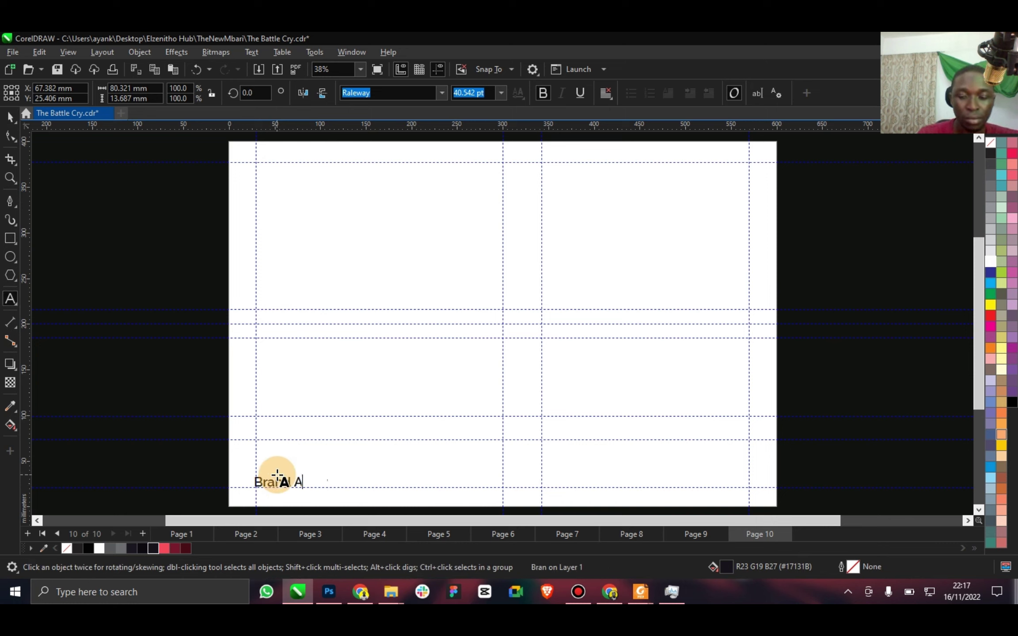
type("pplication")
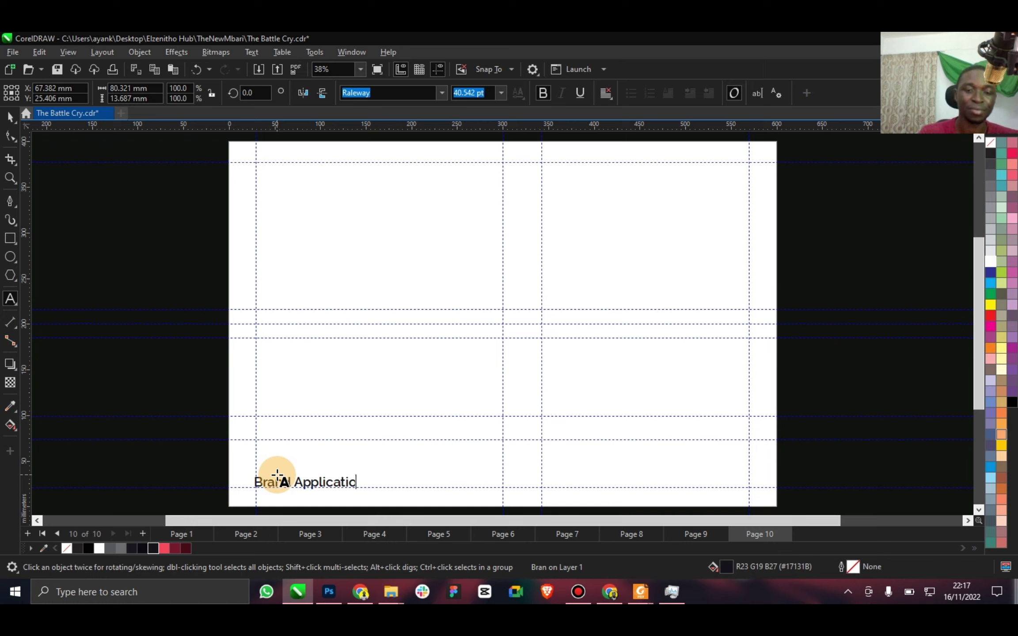
left_click(16, 116)
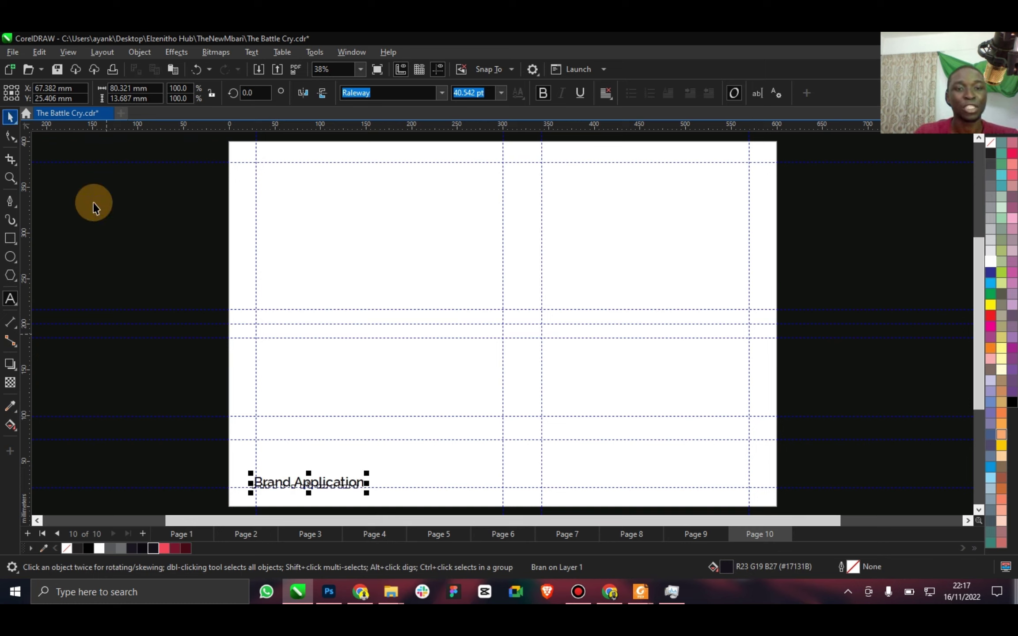
left_click(193, 260)
key("ctrl+s")
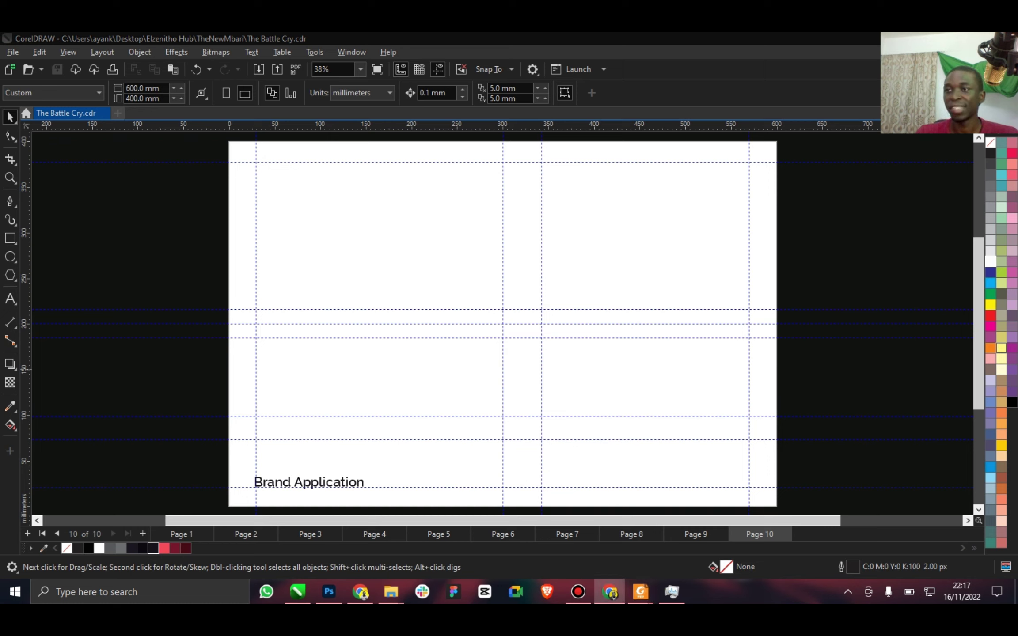
left_click(731, 268)
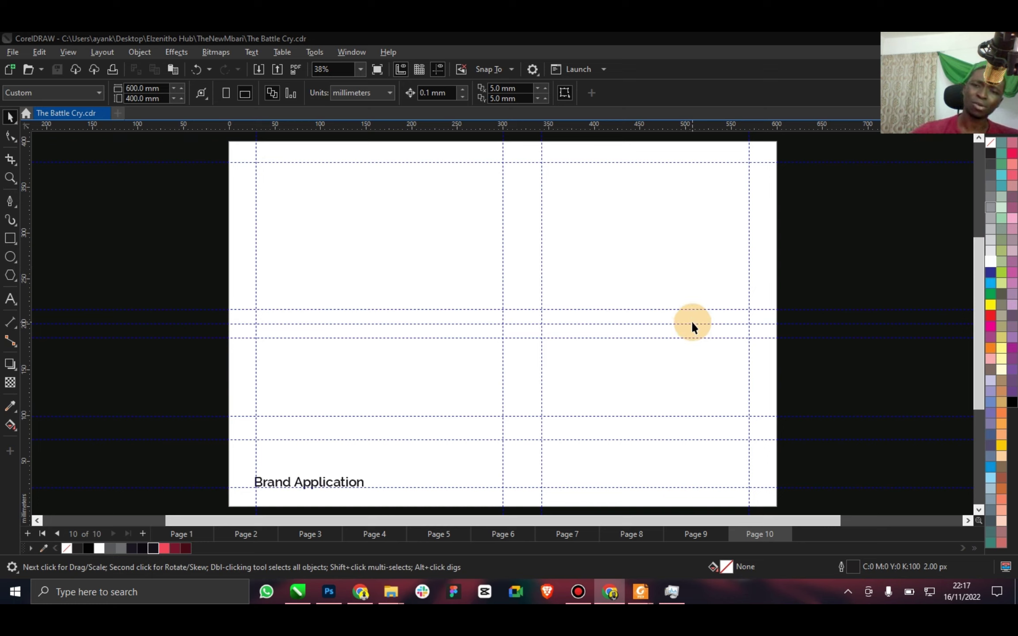
left_click(708, 460)
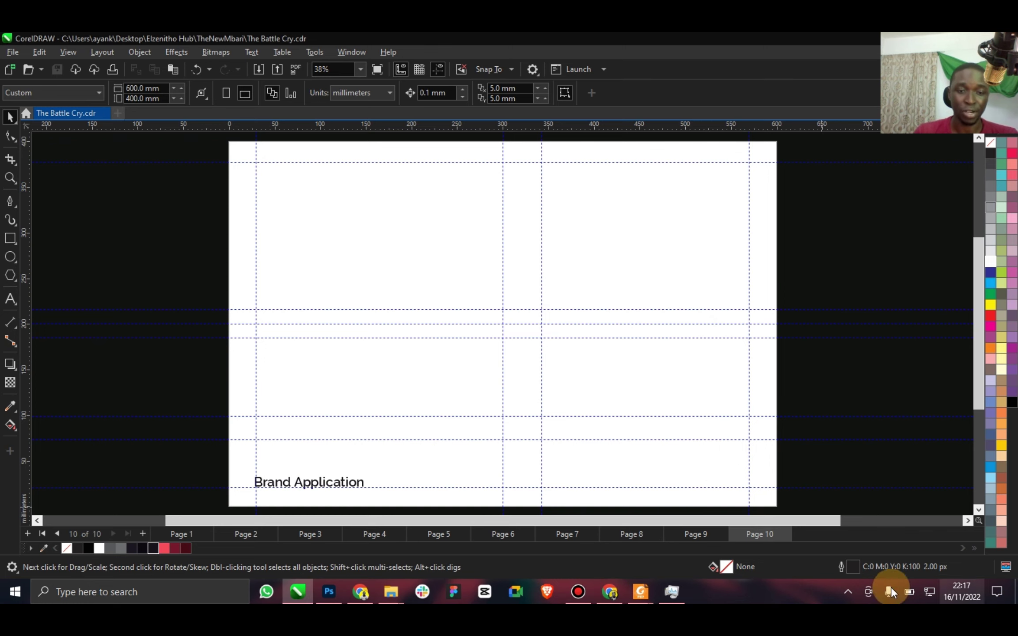
On Page 3, add the tagline text "FEEL THE CONTEST" below the Battle Geng logo.
left_click(369, 534)
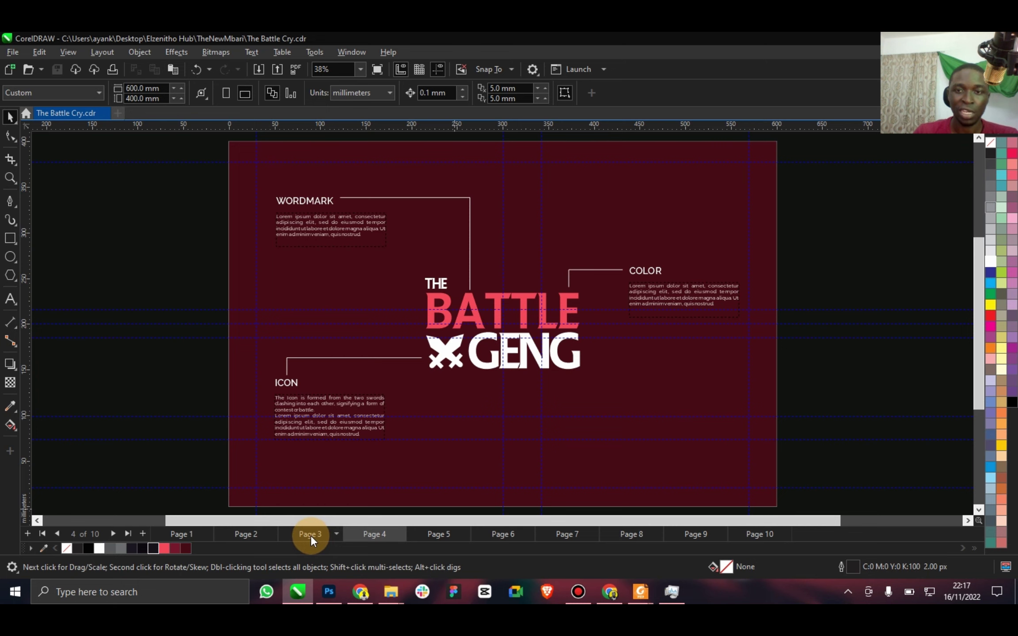
left_click(311, 535)
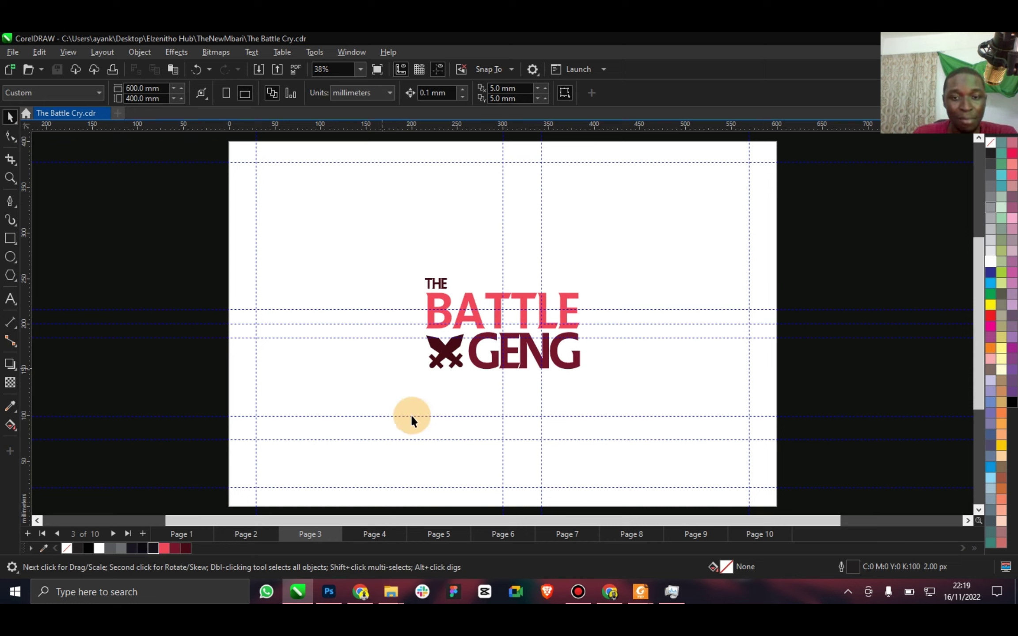
left_click(493, 366)
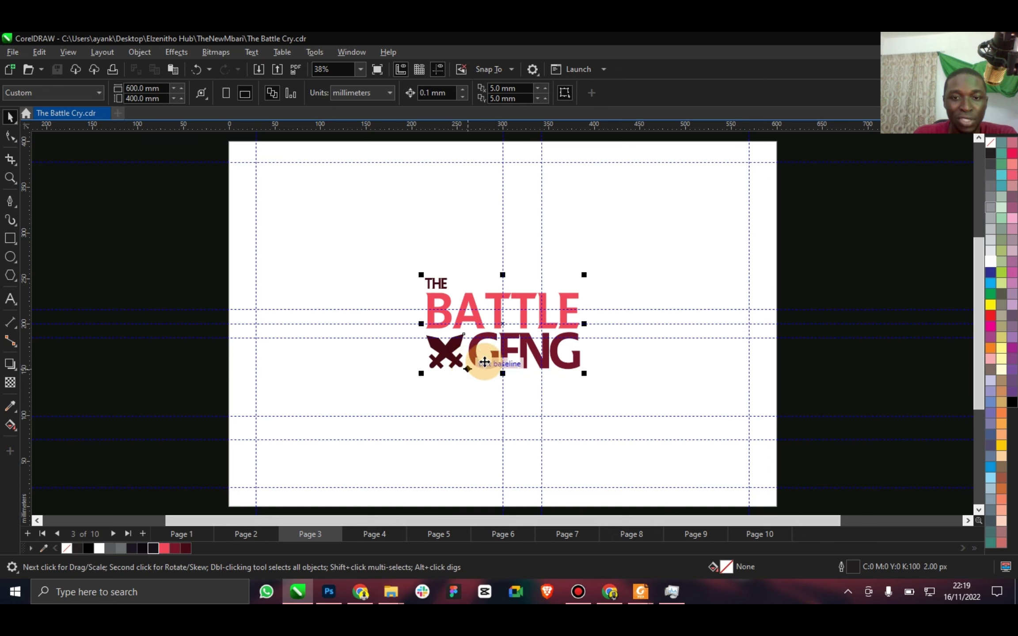
left_click(10, 299)
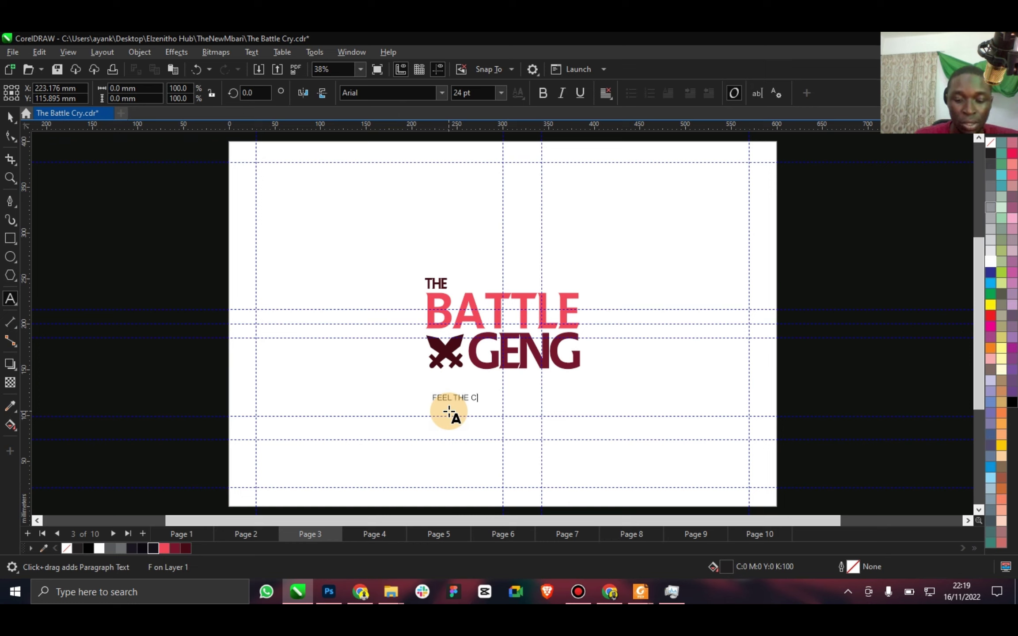
key("Escape")
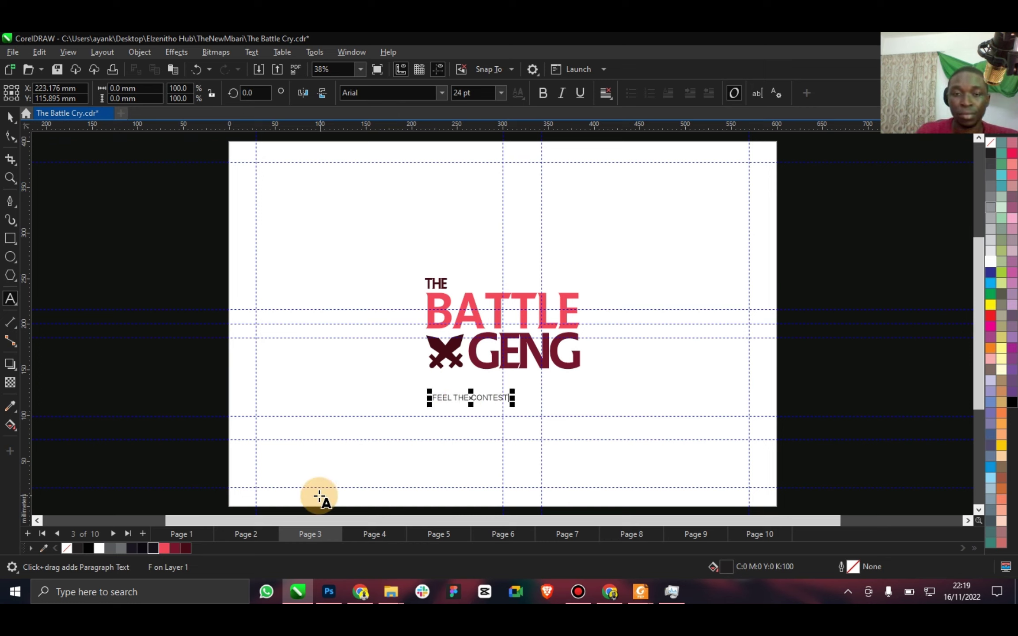
left_click(14, 117)
Set the tagline's font to Raleway in the Bold weight.
left_click(384, 95)
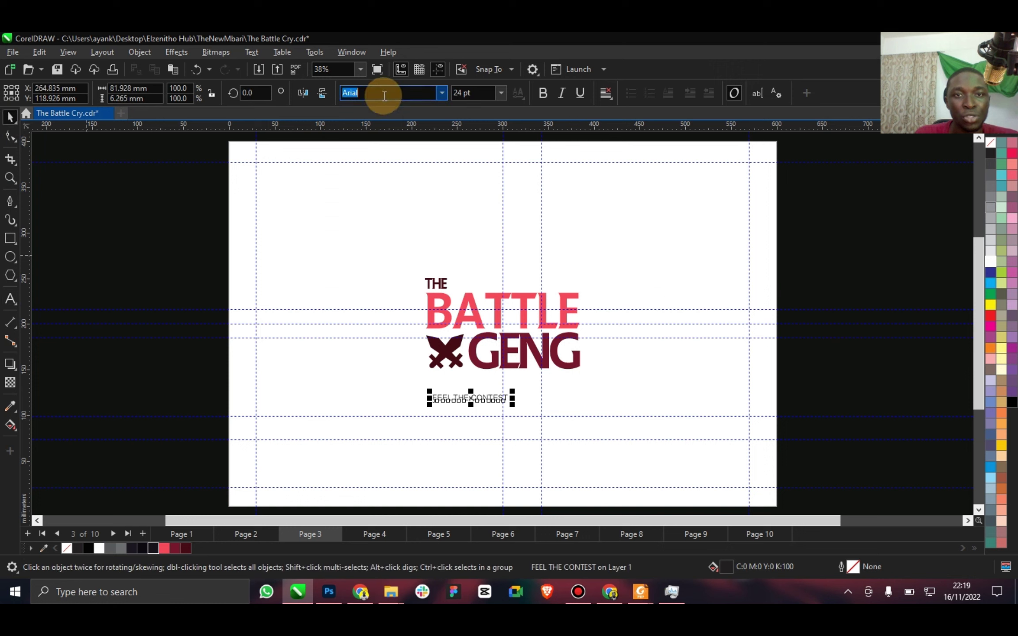
type("RA")
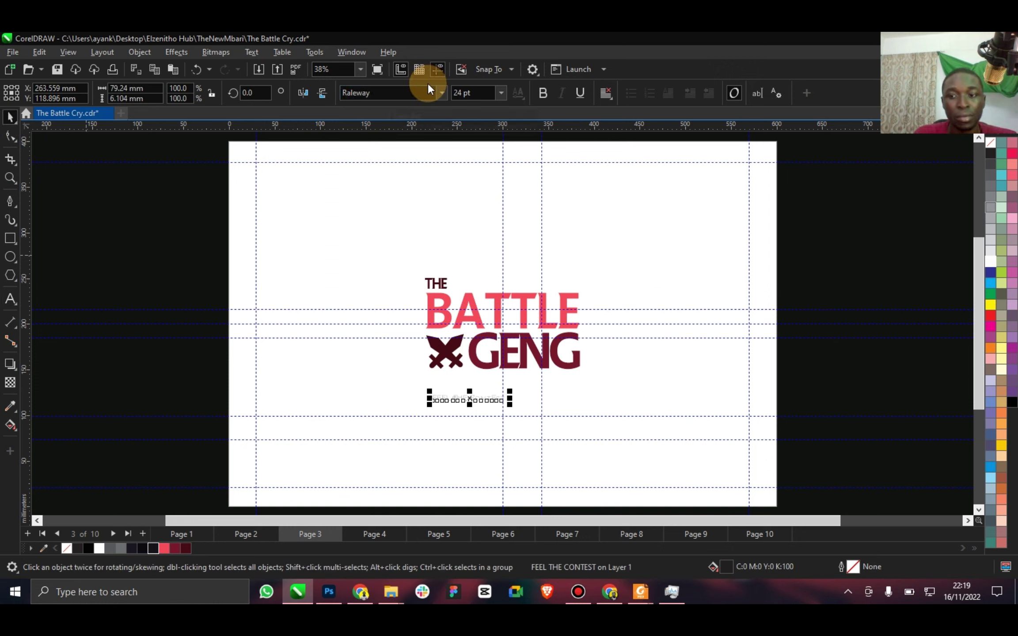
left_click(442, 92)
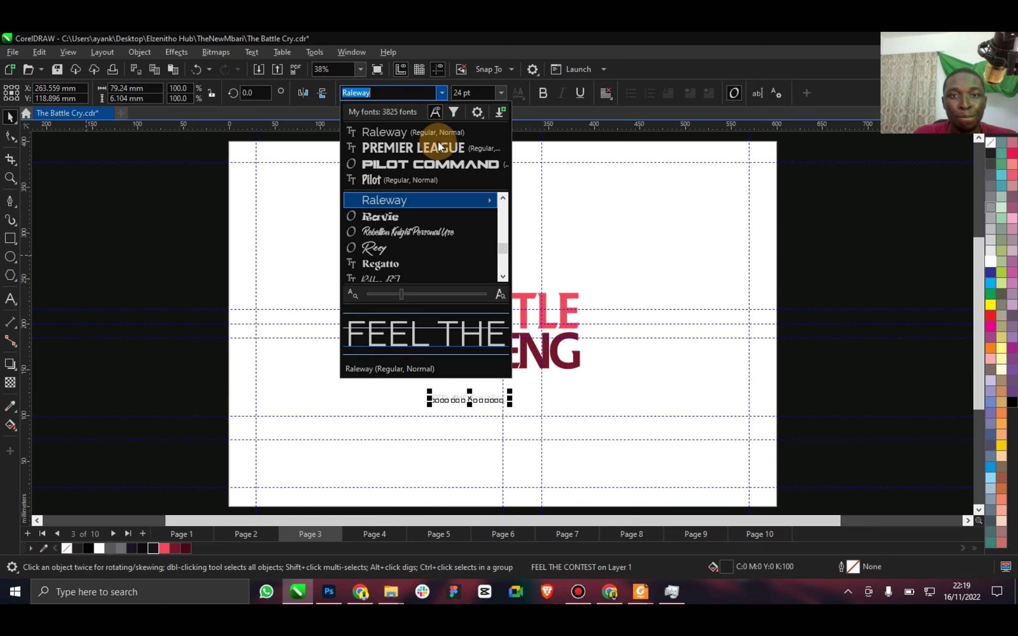
mouse_move(461, 200)
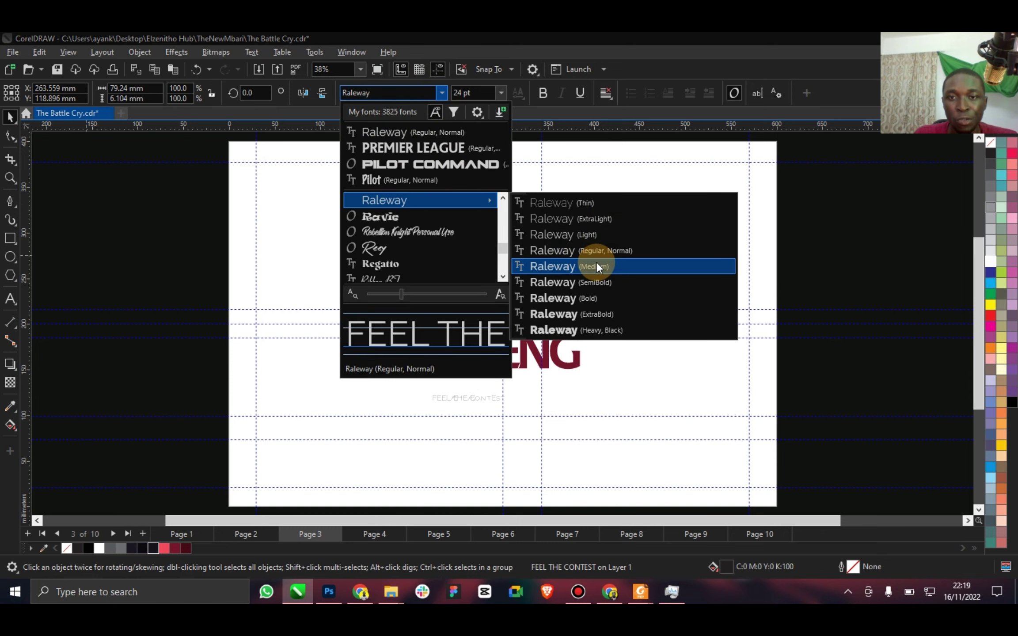
left_click(583, 296)
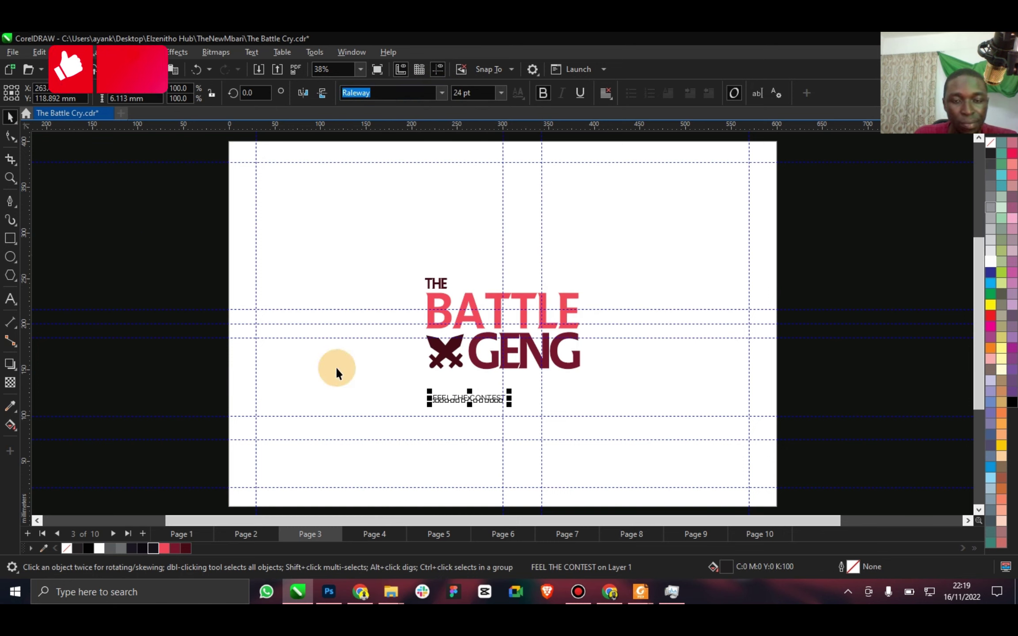
Scale the tagline to about 18 pt just below "GENG" and widen its letter spacing to roughly the logo's width.
scroll(473, 401, "up", 4)
left_click_drag(477, 399, 586, 366)
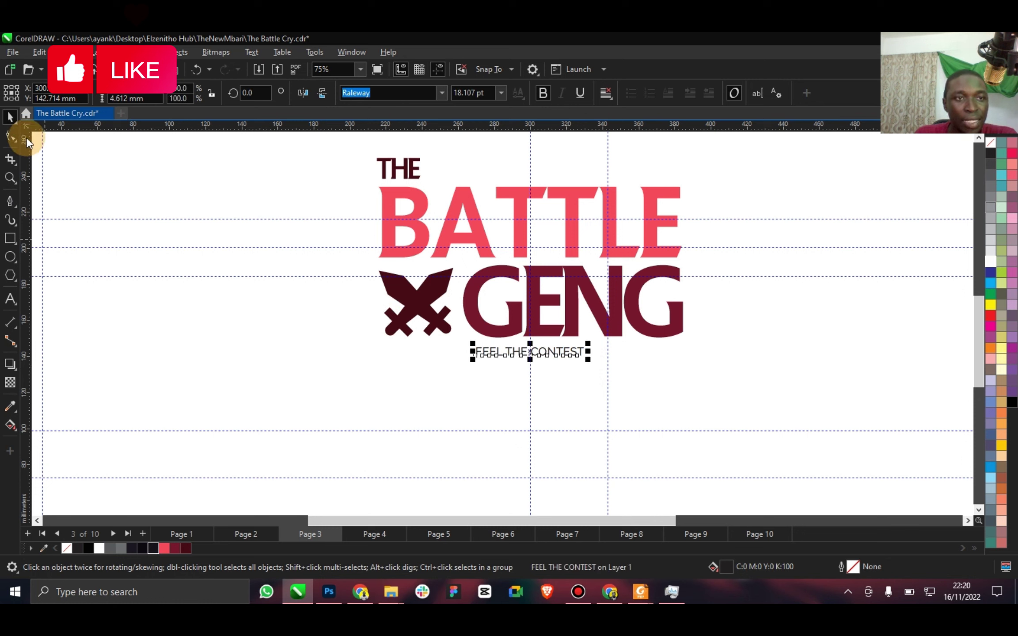
left_click(583, 360)
left_click_drag(587, 360, 807, 357)
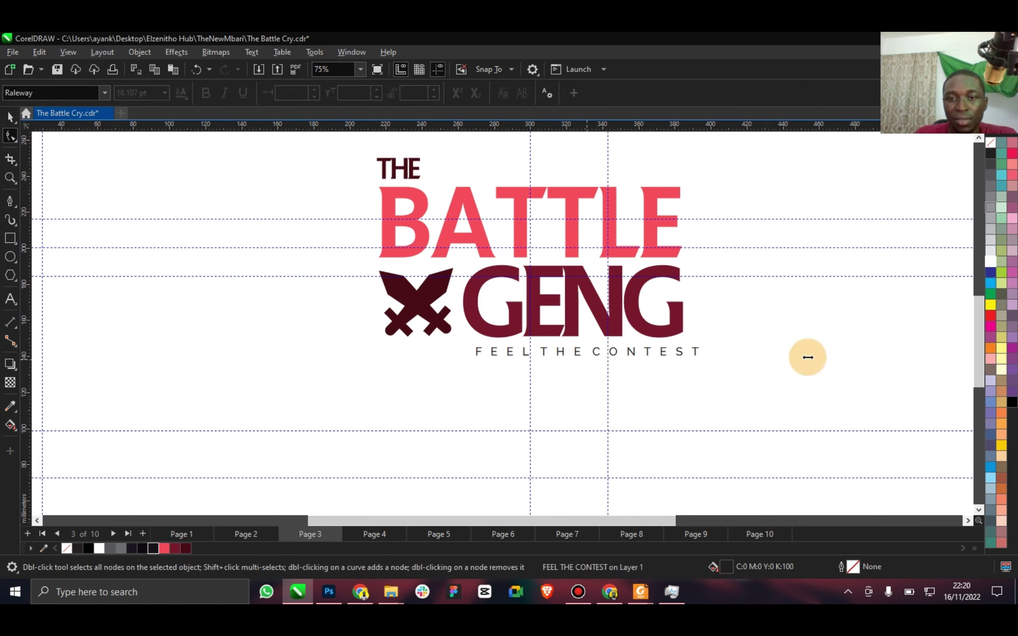
Center the widened tagline horizontally on the page and place it just below the logo.
left_click(9, 120)
key("p")
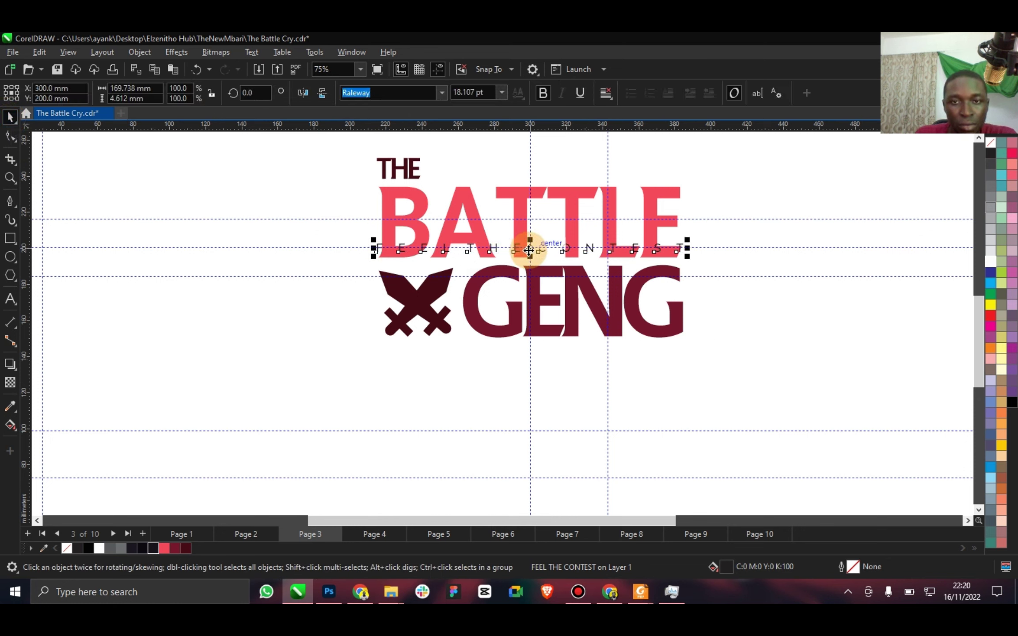
left_click_drag(530, 246, 534, 356)
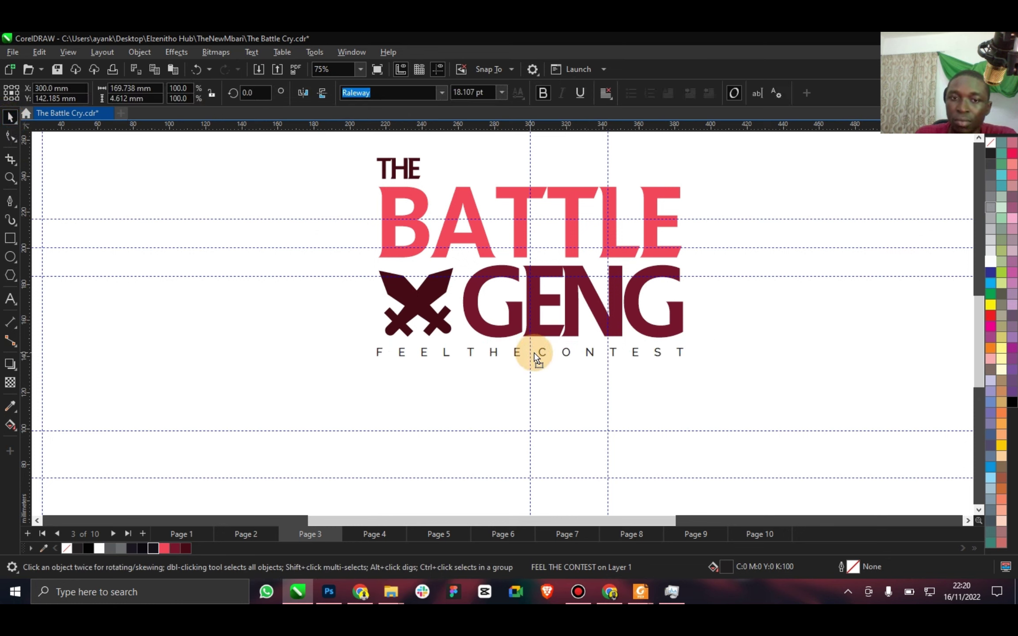
Add extra spaces between the tagline's words and tighten its letter spacing to about 165 mm wide, aligned under the logo.
left_click(471, 358)
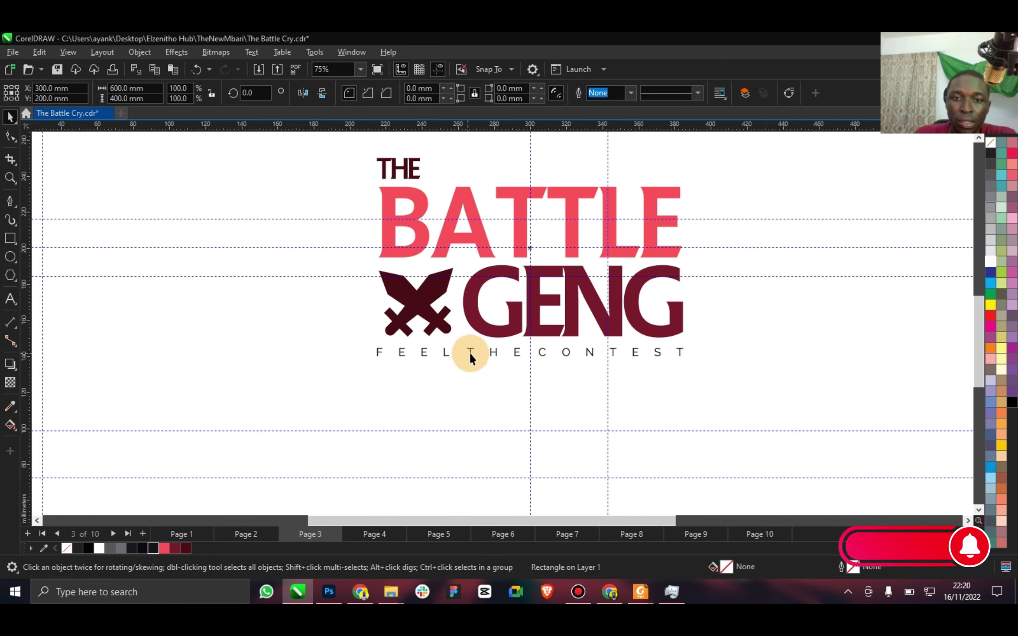
left_click(499, 352)
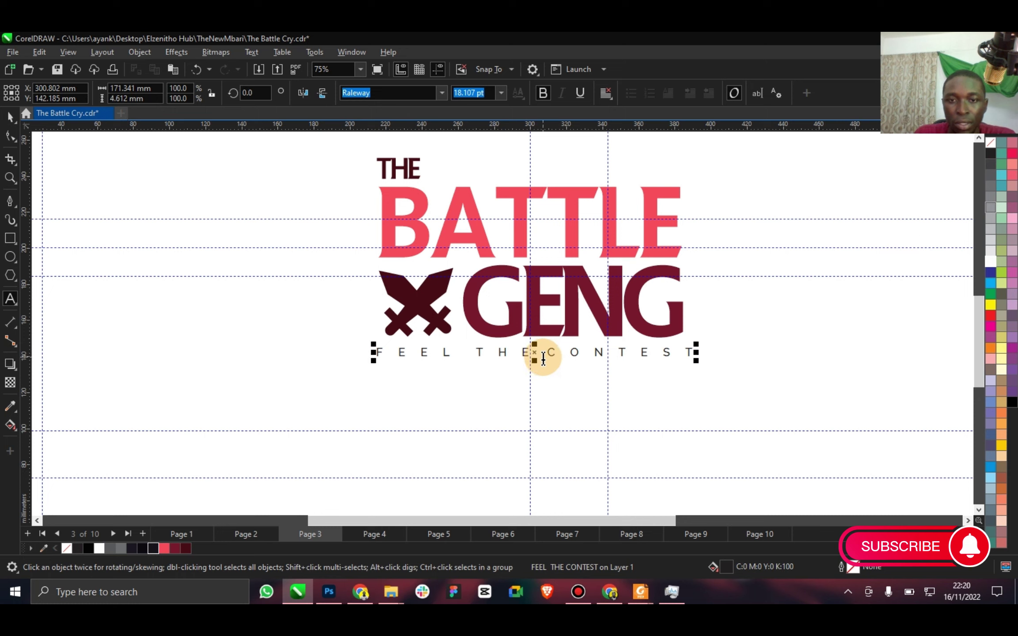
left_click(9, 137)
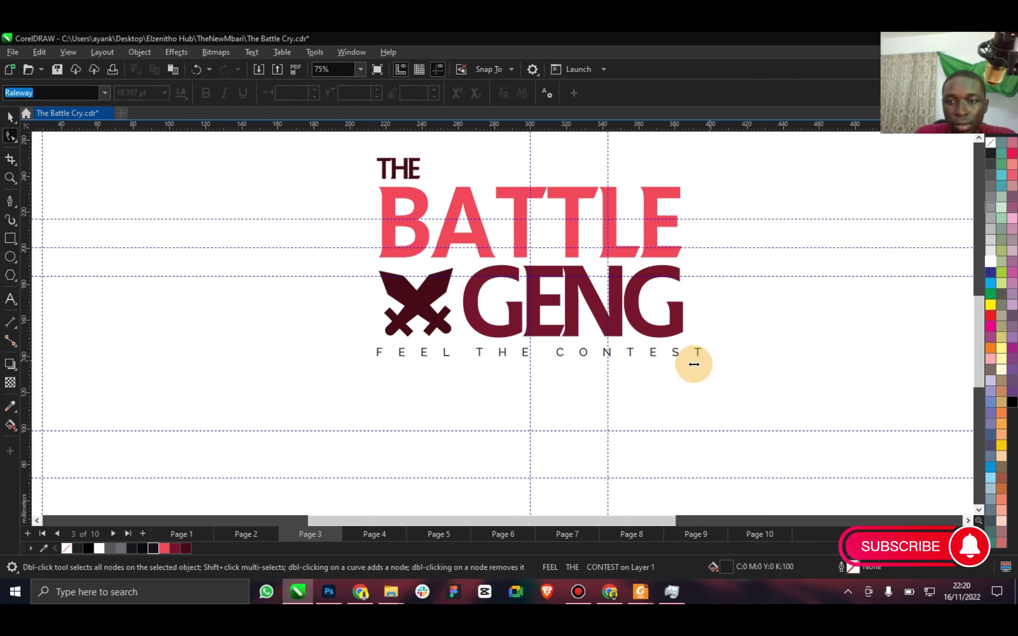
left_click_drag(679, 366, 662, 366)
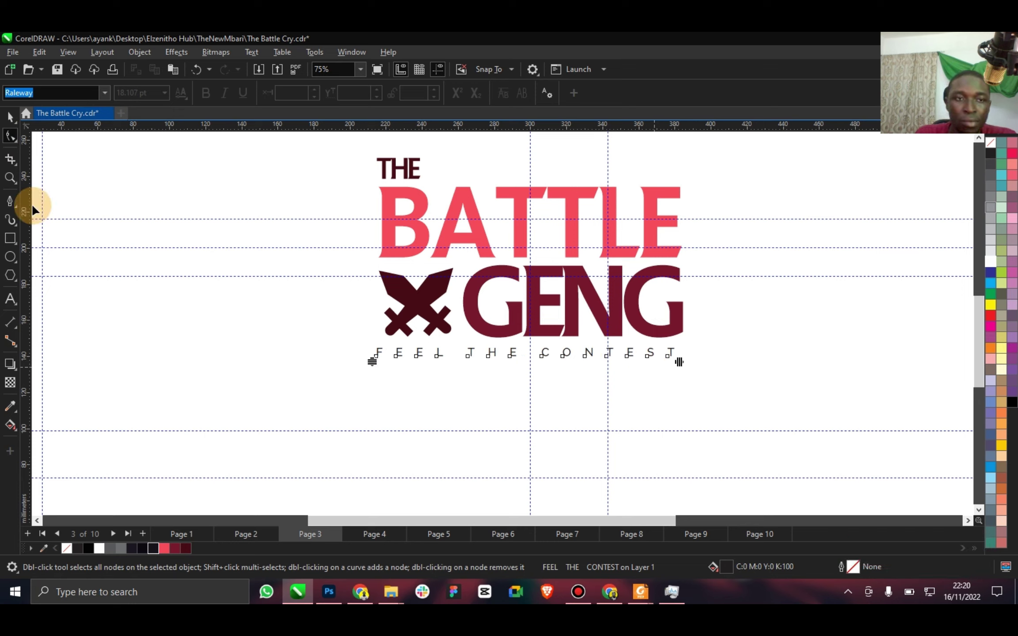
left_click(10, 116)
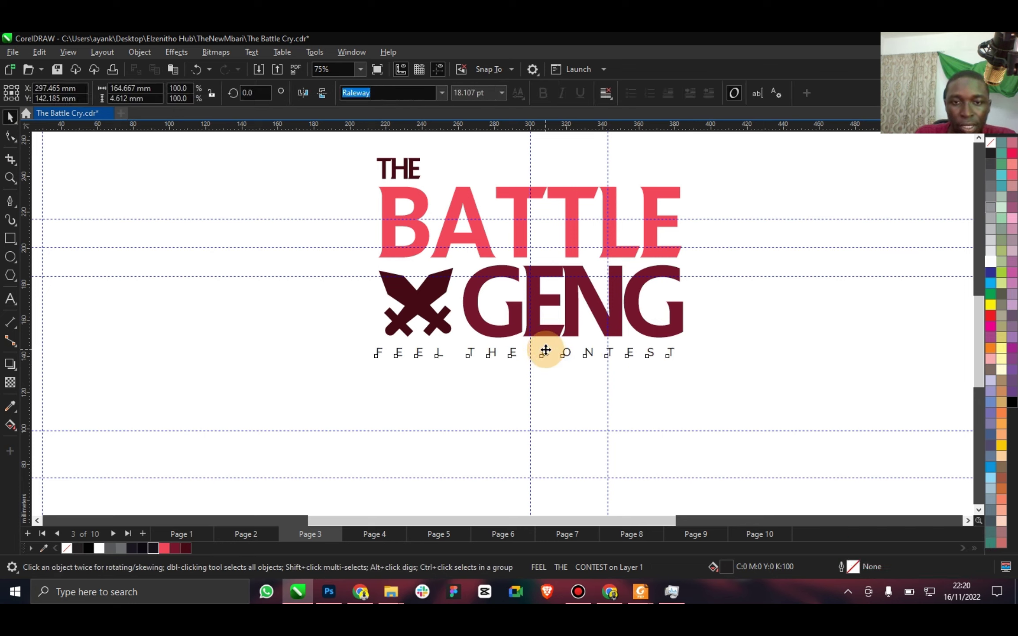
key("space")
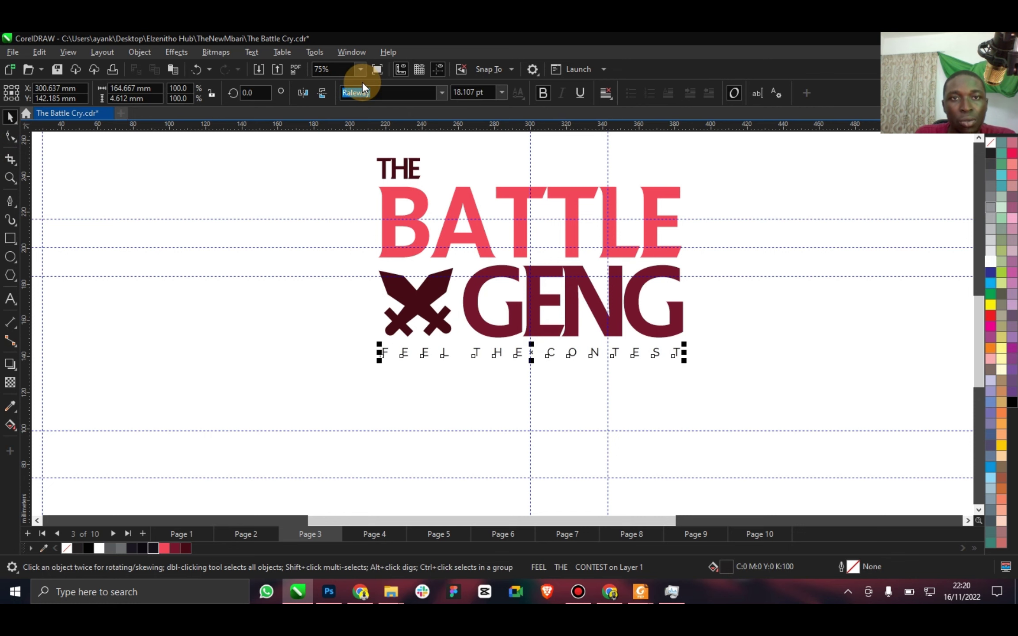
Zoom out to the whole of Page 3 and check the logo with its tagline in a full-screen preview.
left_click(360, 69)
left_click(339, 85)
key("F9")
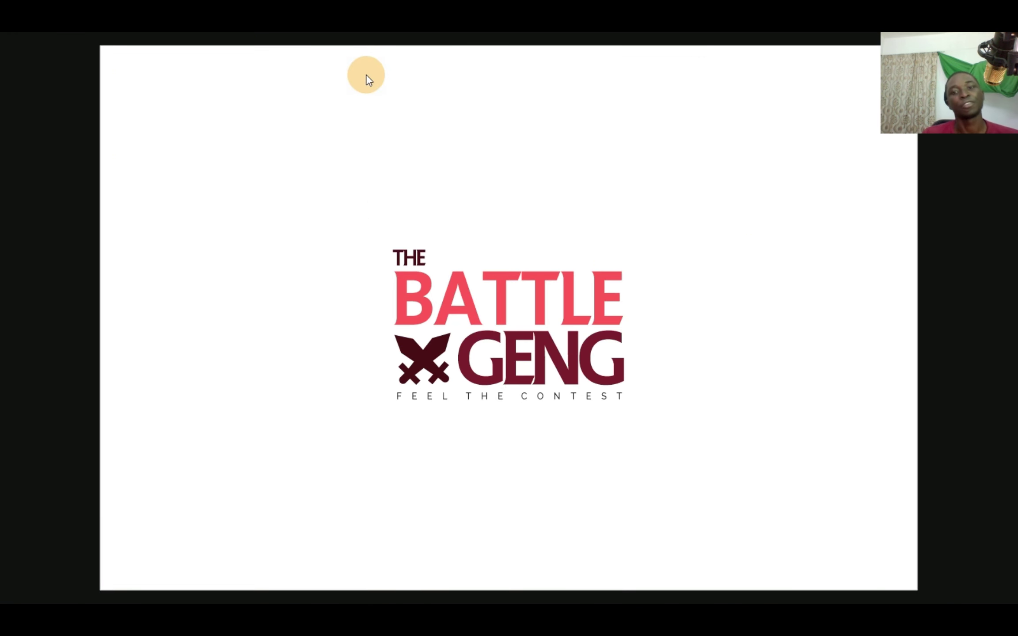
left_click(398, 342)
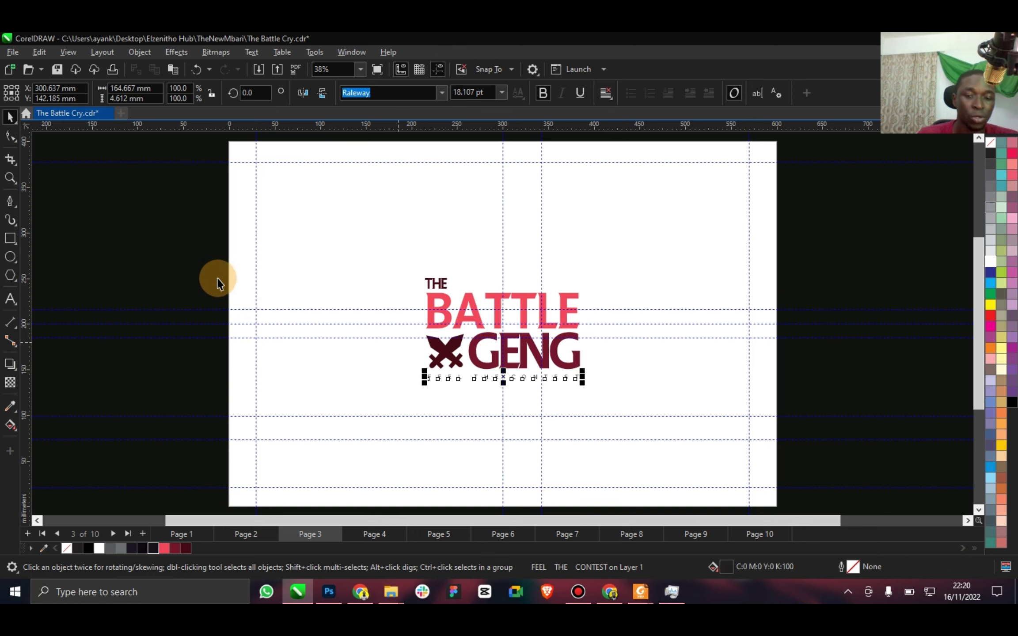
Return to Page 10 and save the document.
left_click(127, 534)
key("ctrl+s")
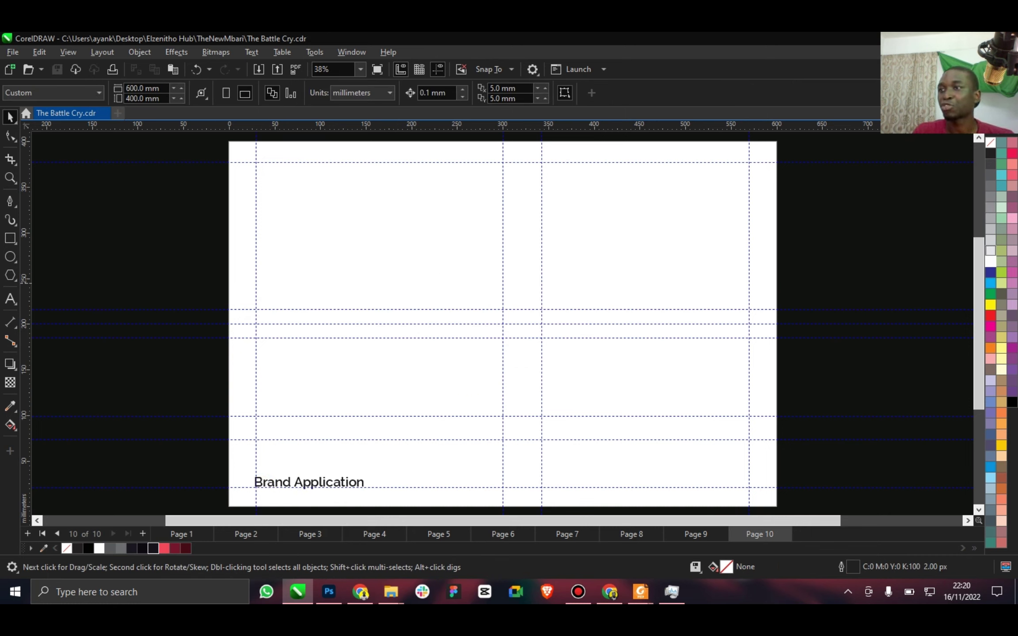
Switch to Freepik in the browser, maximize its window and search the assets for "gaming logo mockup".
key("alt+Tab")
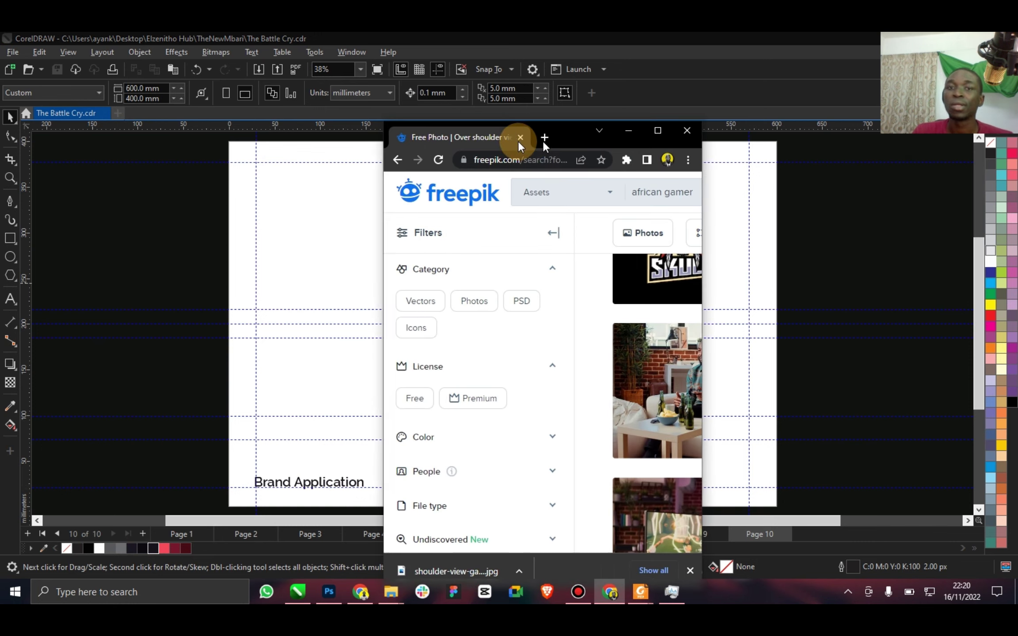
left_click(535, 104)
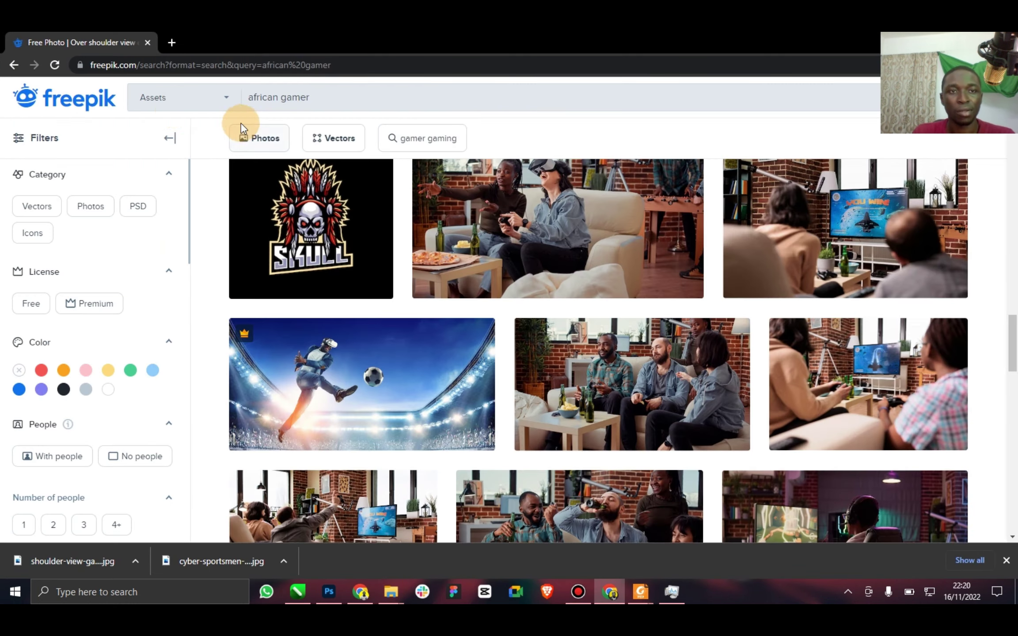
left_click_drag(325, 97, 245, 102)
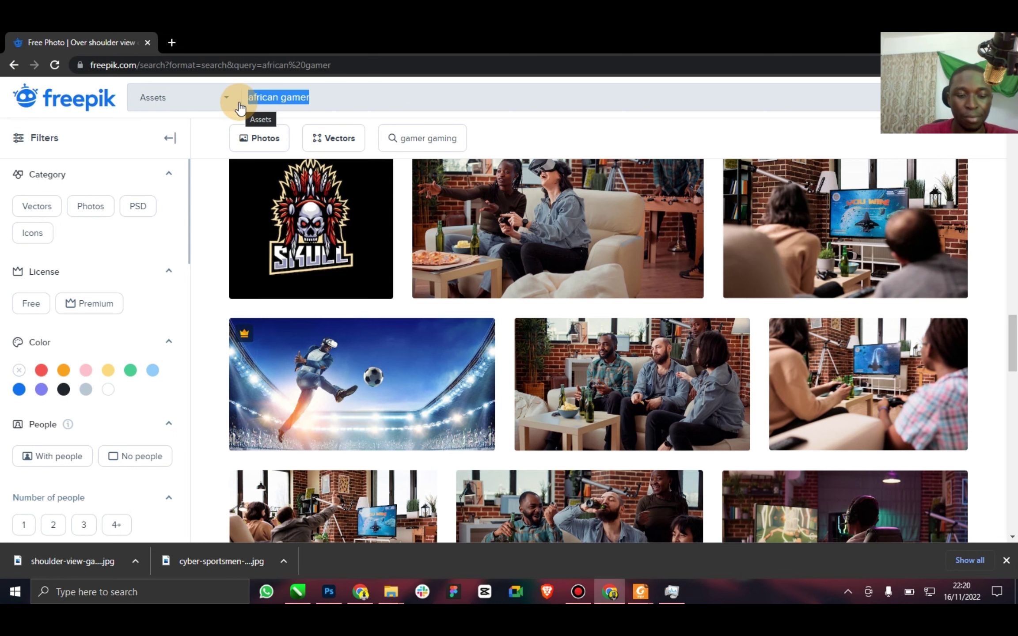
type("lo")
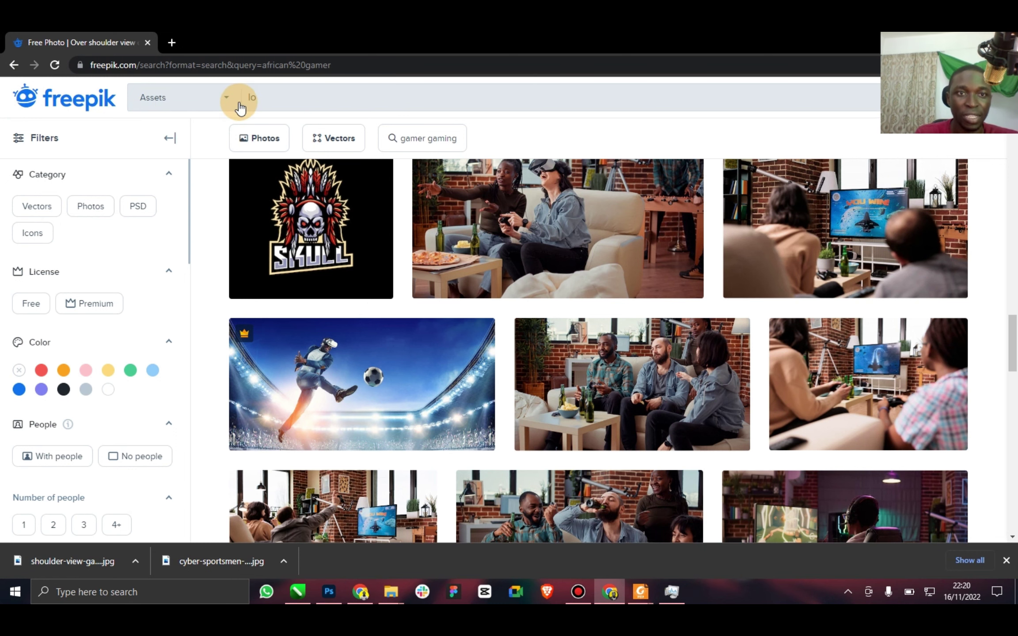
key("BackSpace")
key("BackSpace")
type("gaming log")
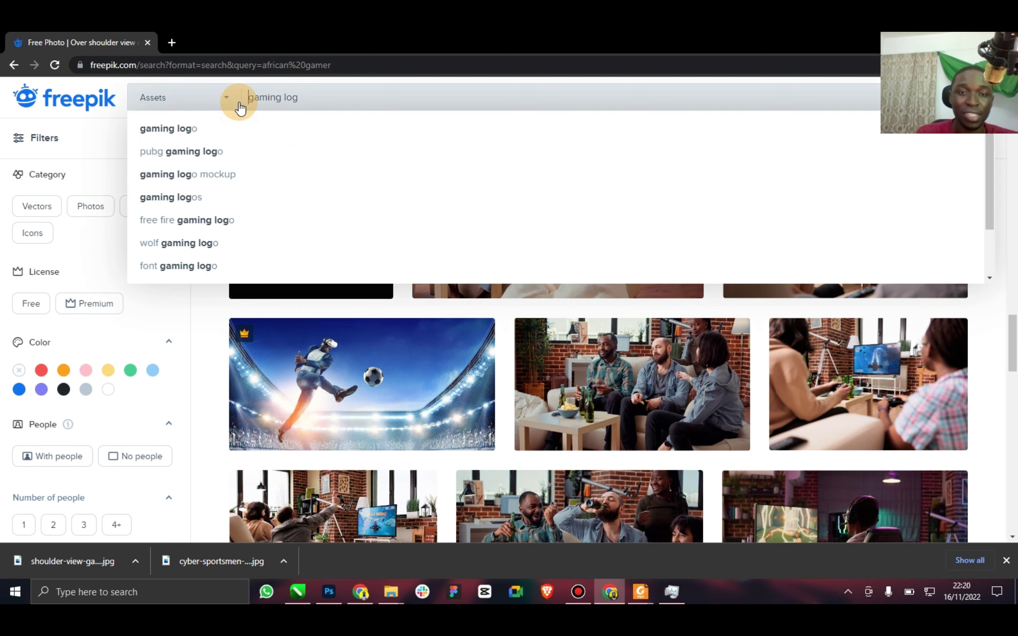
left_click(306, 94)
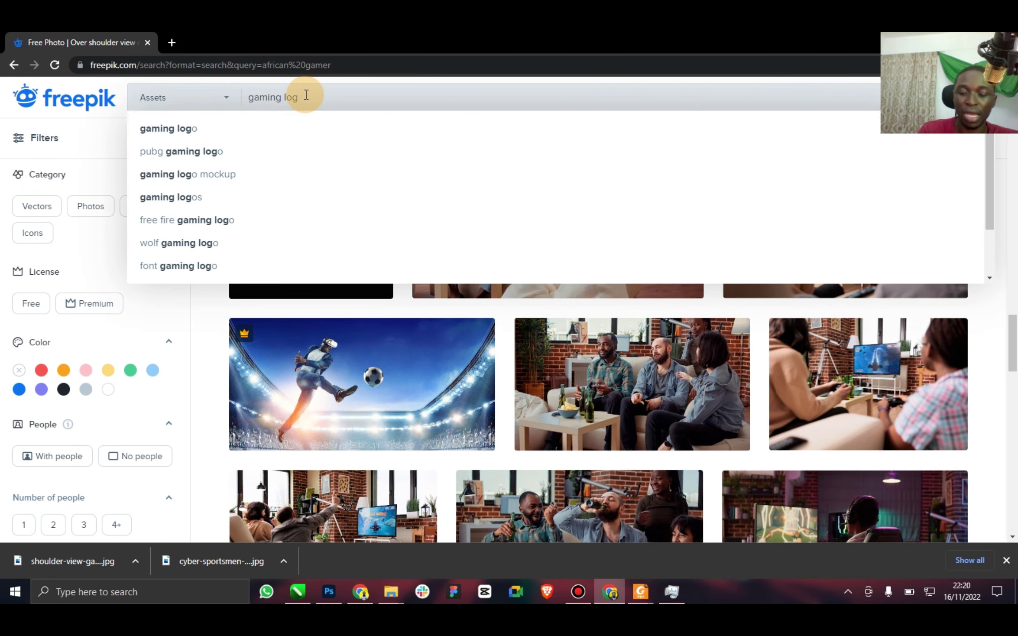
left_click(306, 95)
left_click(306, 95)
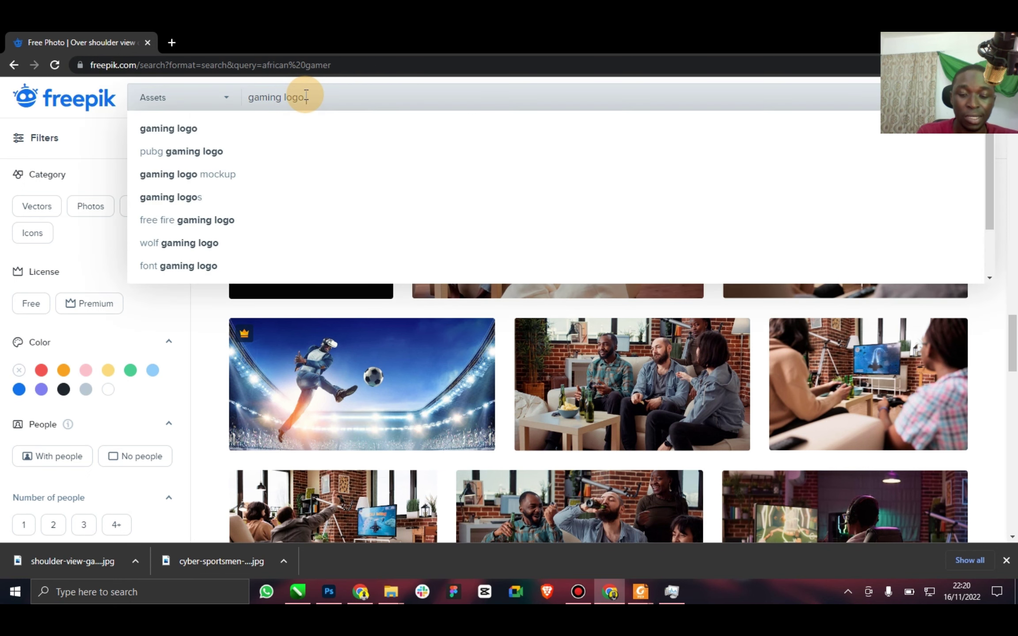
type("mockup")
key("Return")
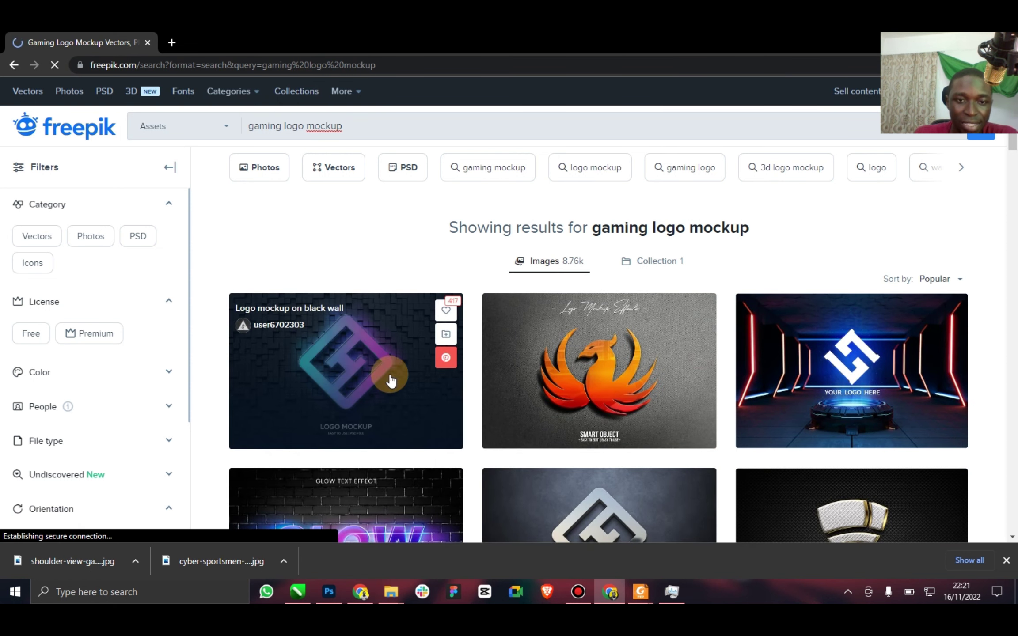
Look through the first page and the start of page 2 of the gaming logo mockup results for a suitable scene.
scroll(354, 379, "down", 5)
scroll(386, 436, "down", 8)
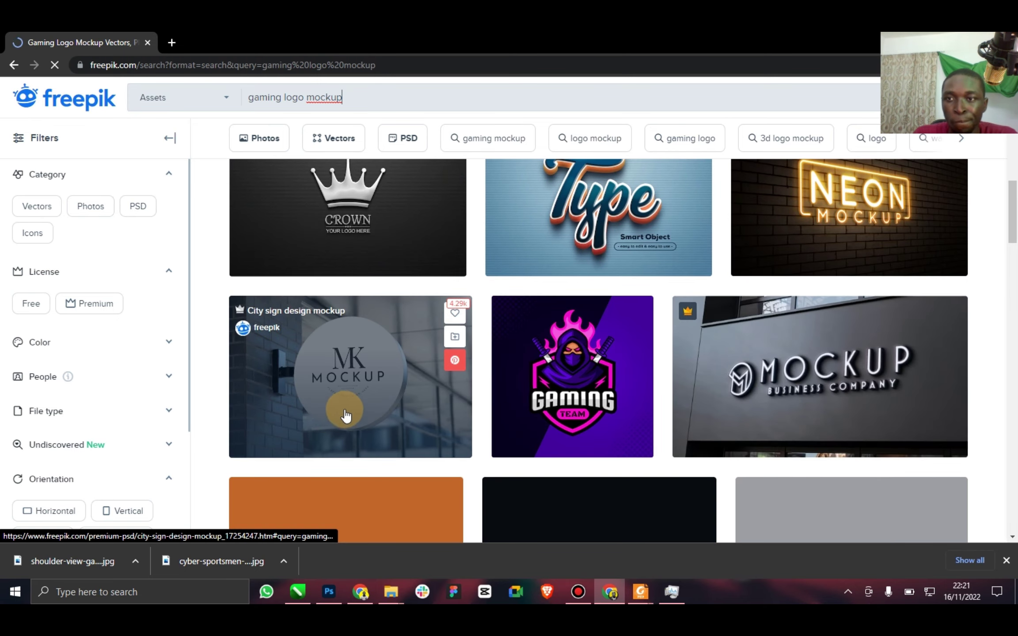
scroll(380, 407, "down", 1)
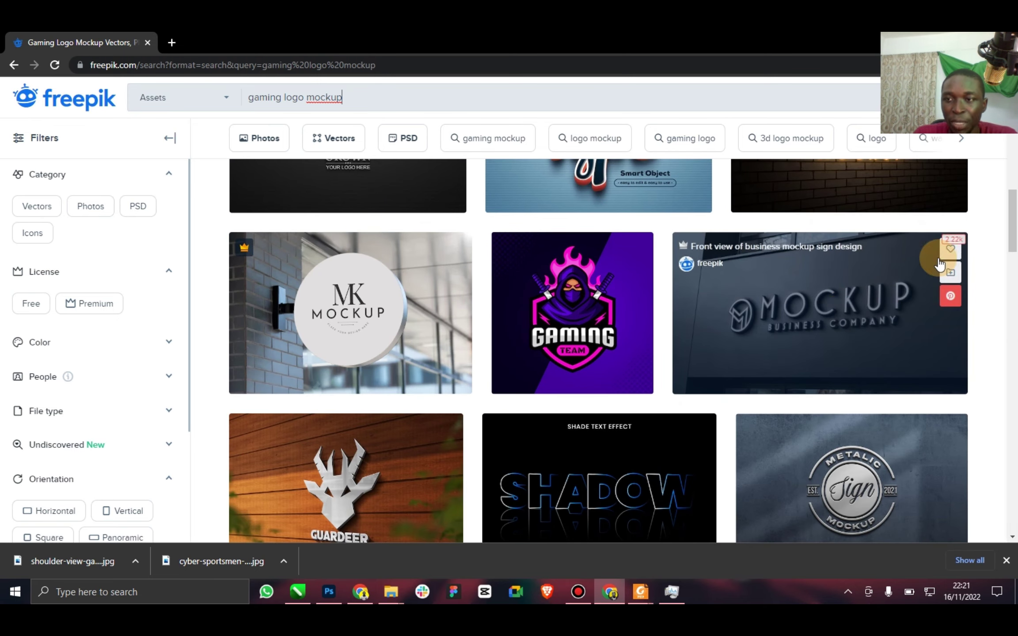
left_click_drag(1012, 218, 1005, 389)
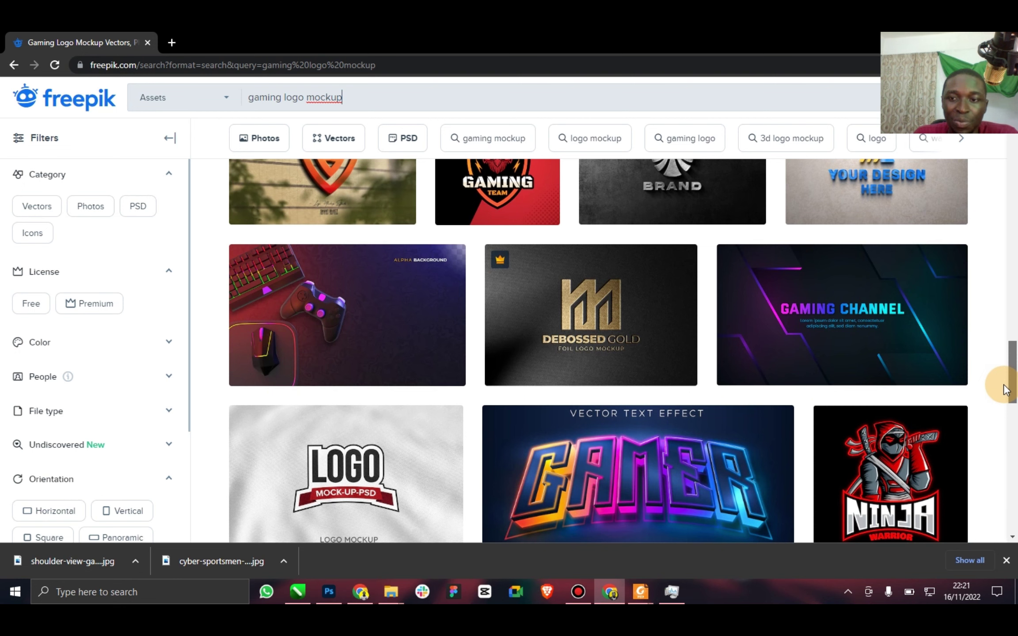
left_click_drag(1005, 389, 993, 444)
scroll(711, 445, "down", 4)
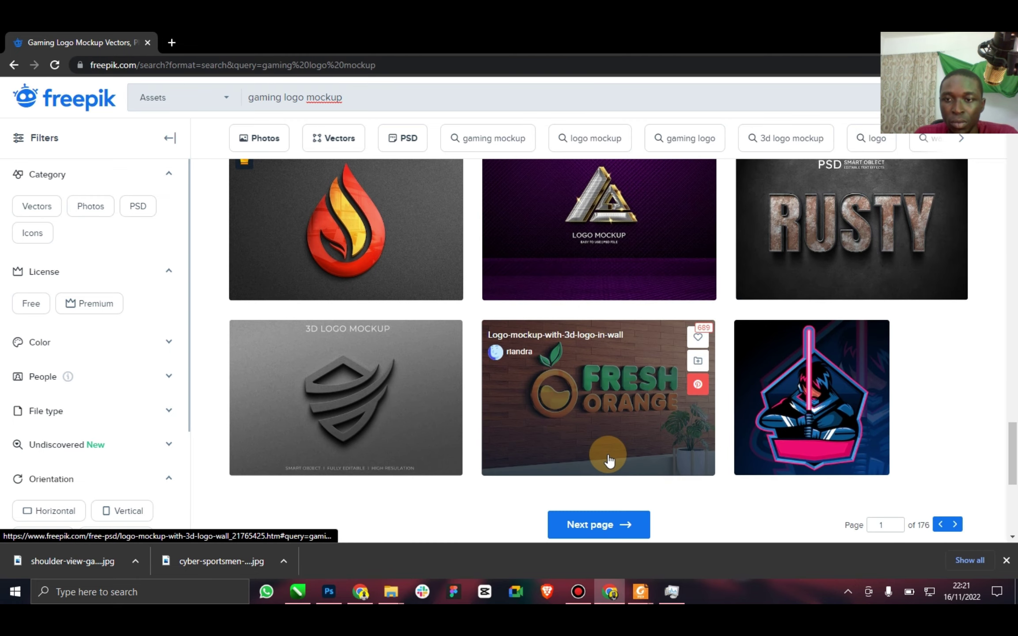
scroll(609, 460, "down", 3)
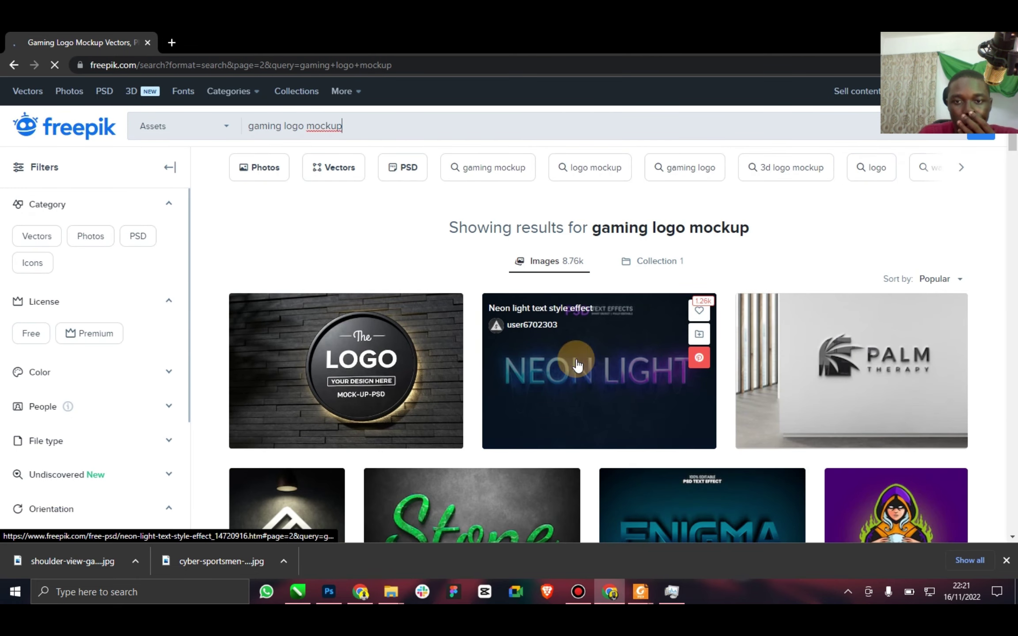
scroll(281, 417, "down", 3)
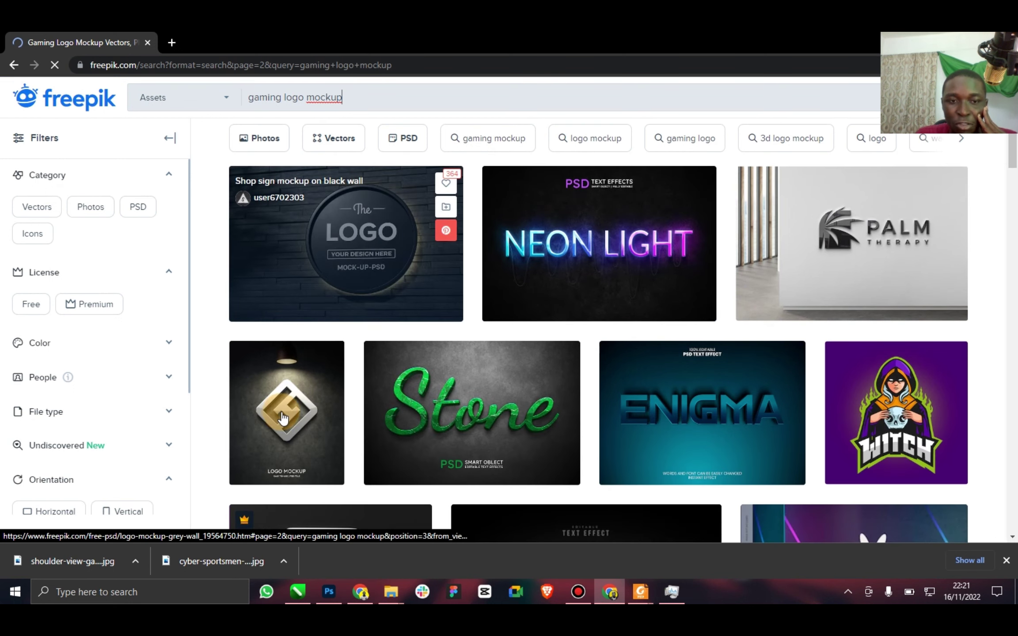
scroll(537, 329, "down", 4)
scroll(538, 328, "down", 2)
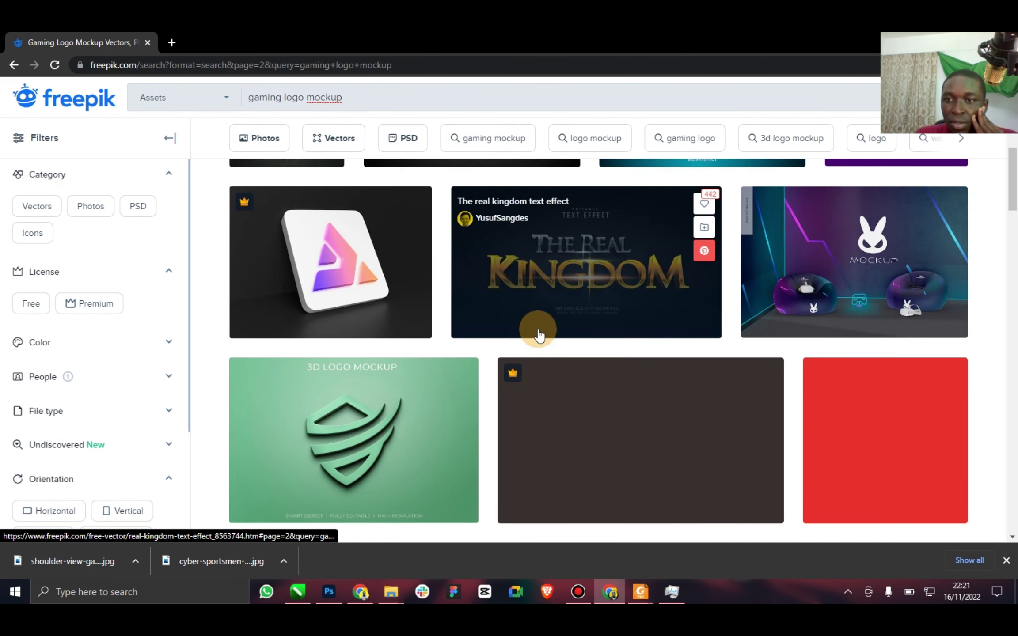
Download the "Gaming room scene mockup perspective" PSD and close its preview to return to the results.
left_click(844, 296)
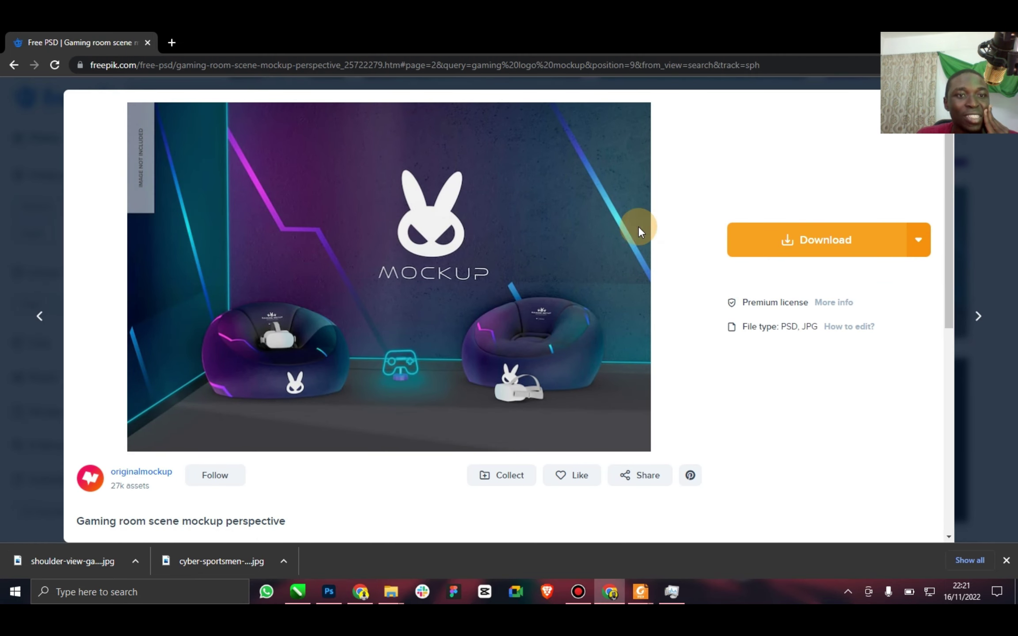
left_click(789, 240)
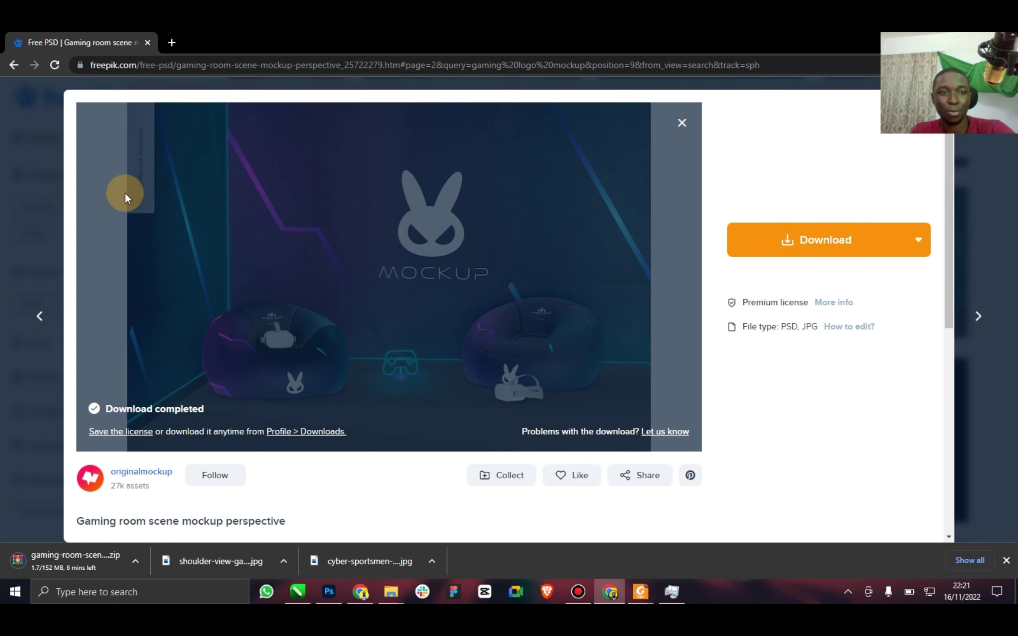
left_click(682, 125)
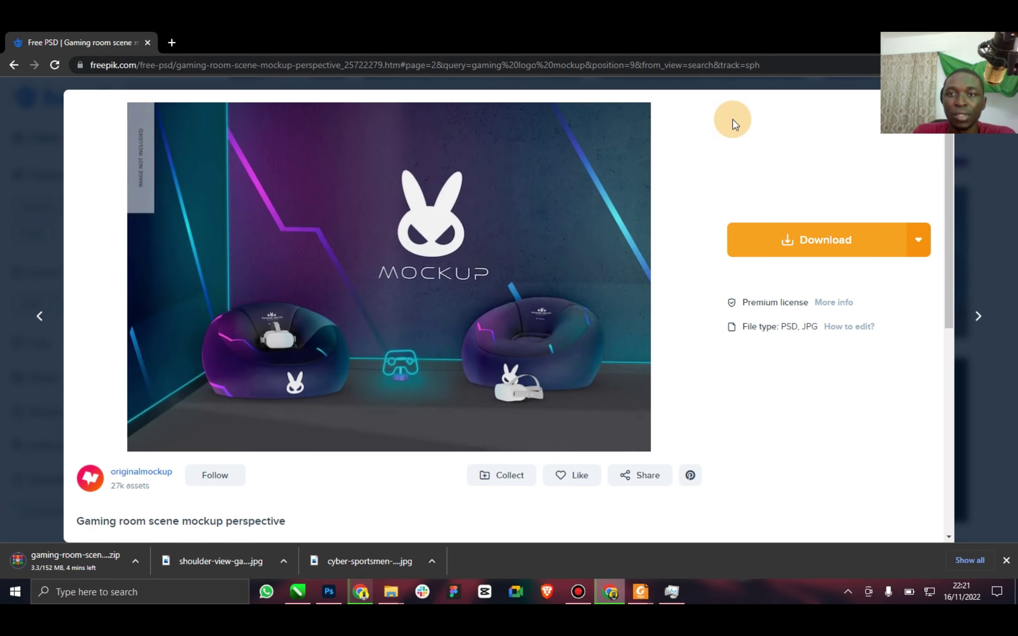
left_click(766, 83)
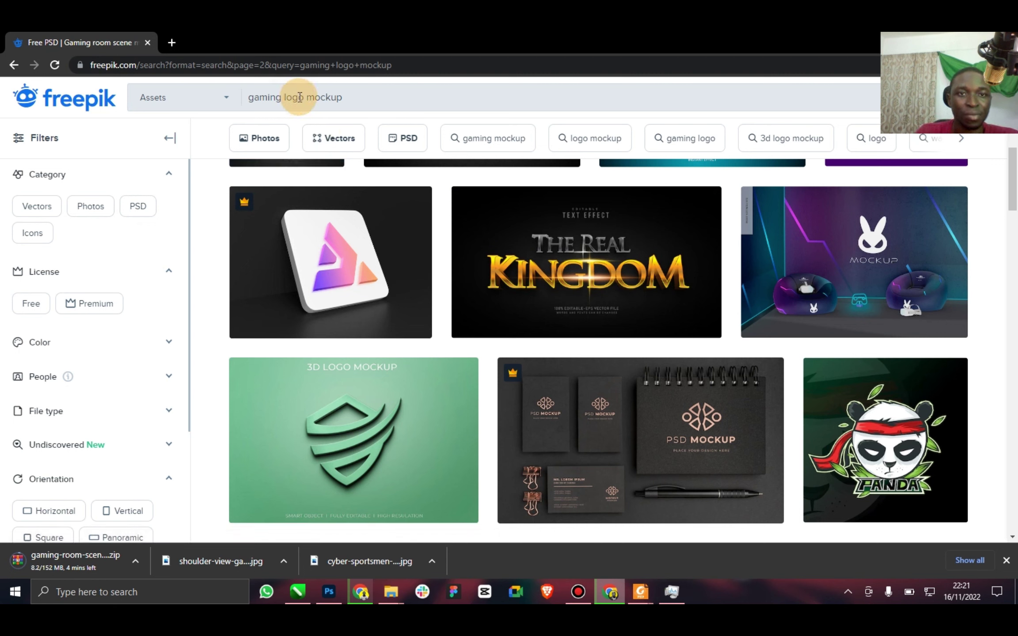
Change the Freepik search to "african shirt mockup" and run it.
left_click_drag(303, 98, 214, 110)
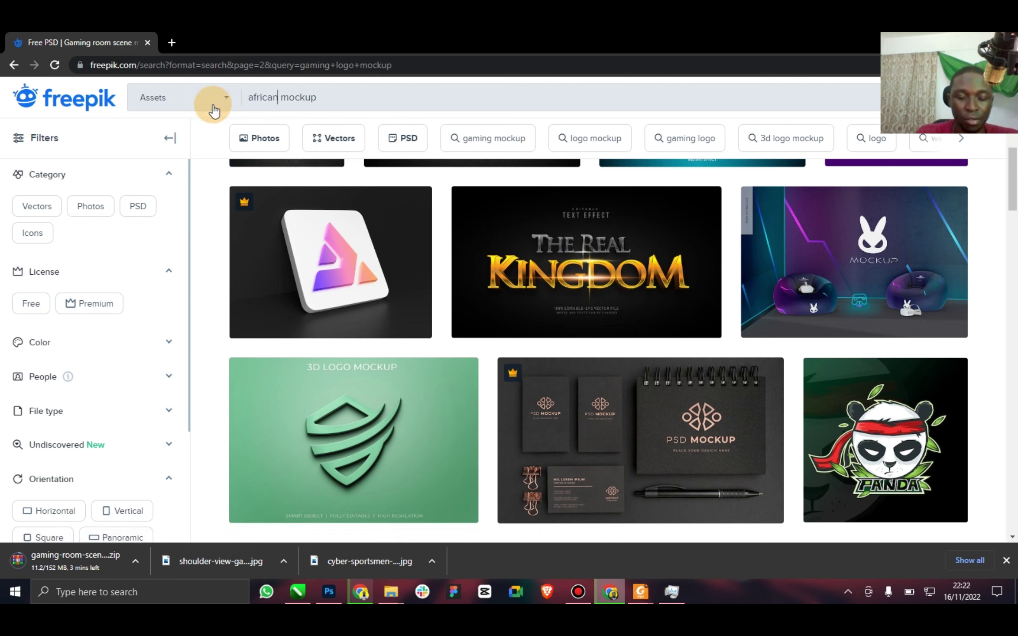
type("african shirt")
key("Return")
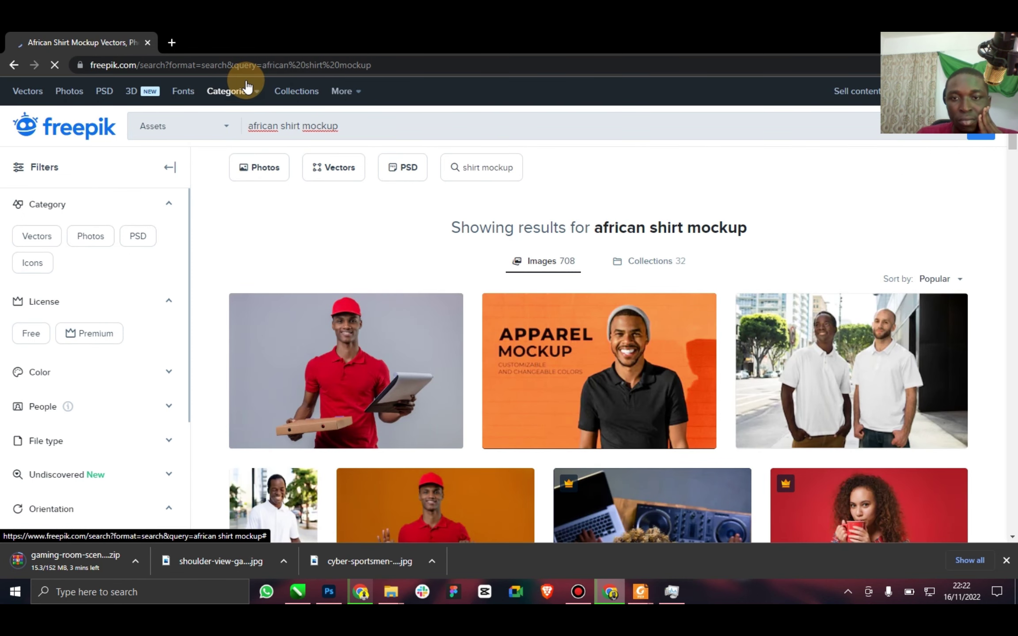
Look through the first page of african shirt mockup results for a usable T-shirt image.
scroll(393, 291, "down", 8)
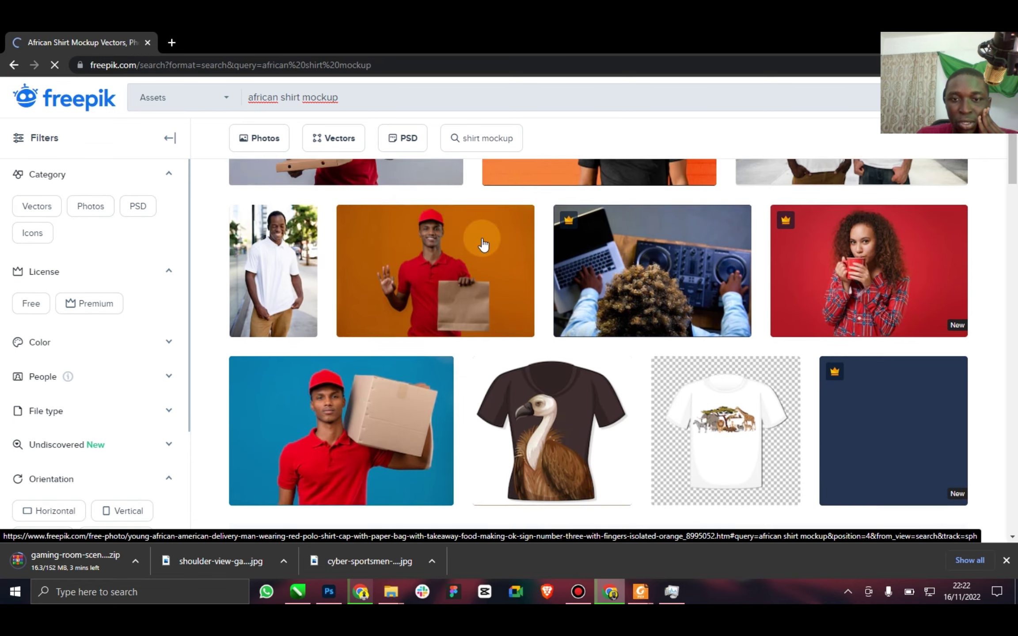
scroll(391, 265, "down", 10)
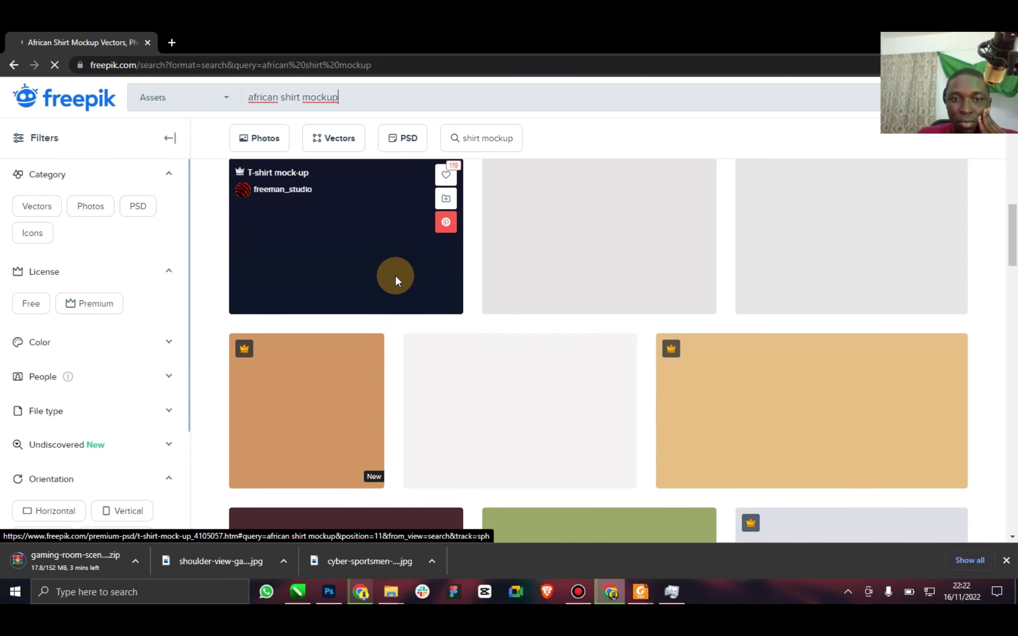
scroll(407, 343, "up", 3)
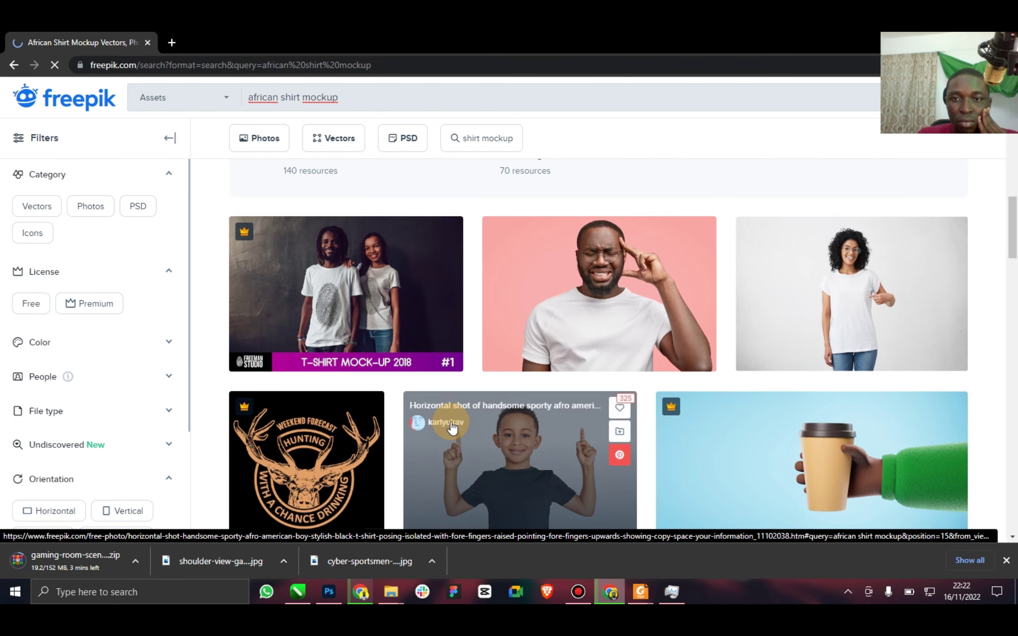
scroll(453, 423, "down", 6)
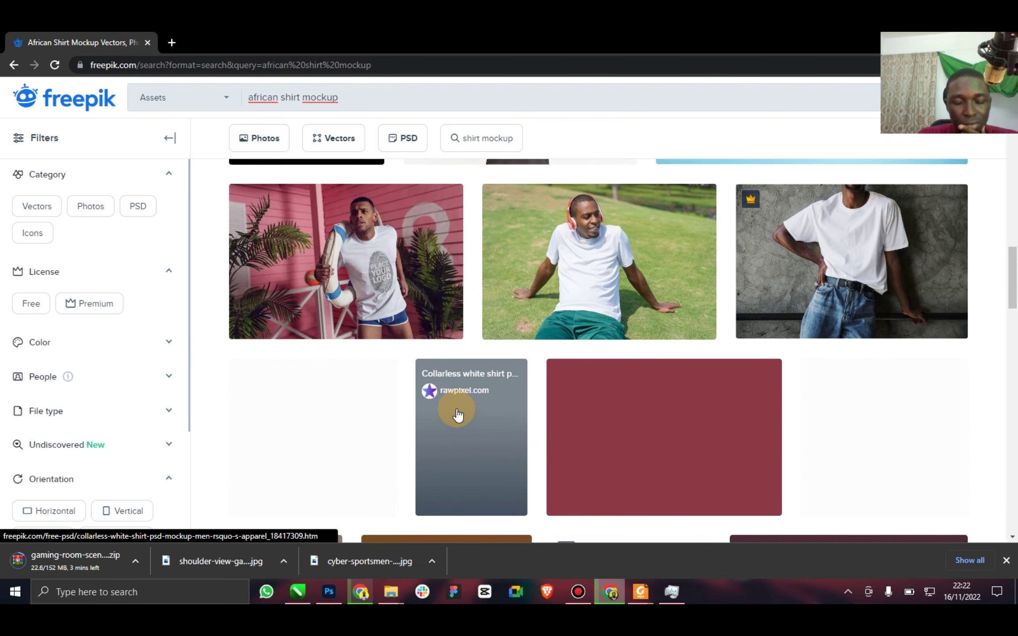
scroll(458, 413, "down", 2)
scroll(459, 410, "down", 5)
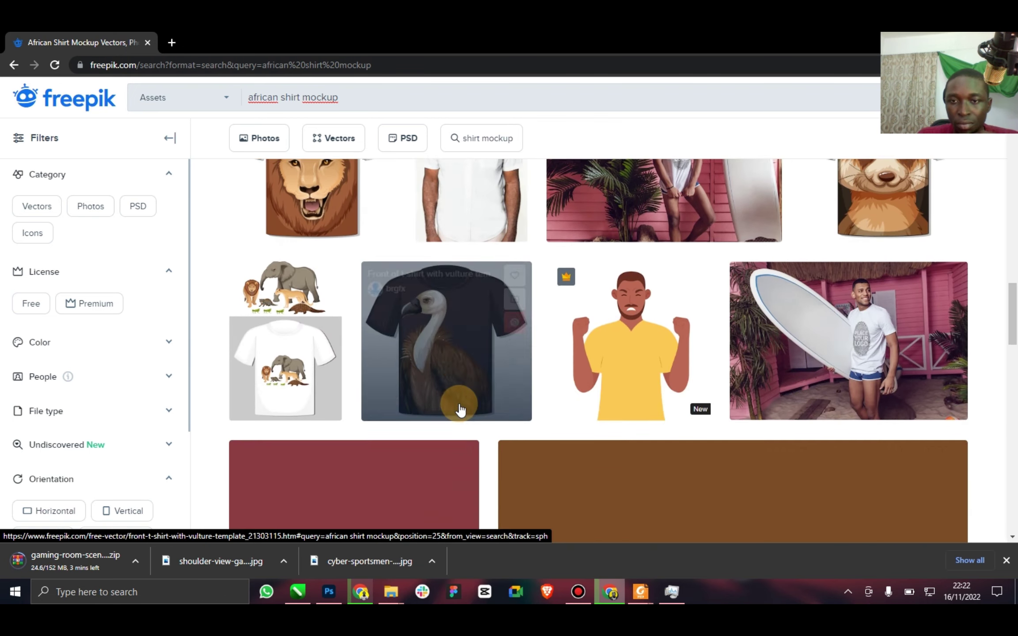
scroll(467, 391, "down", 1)
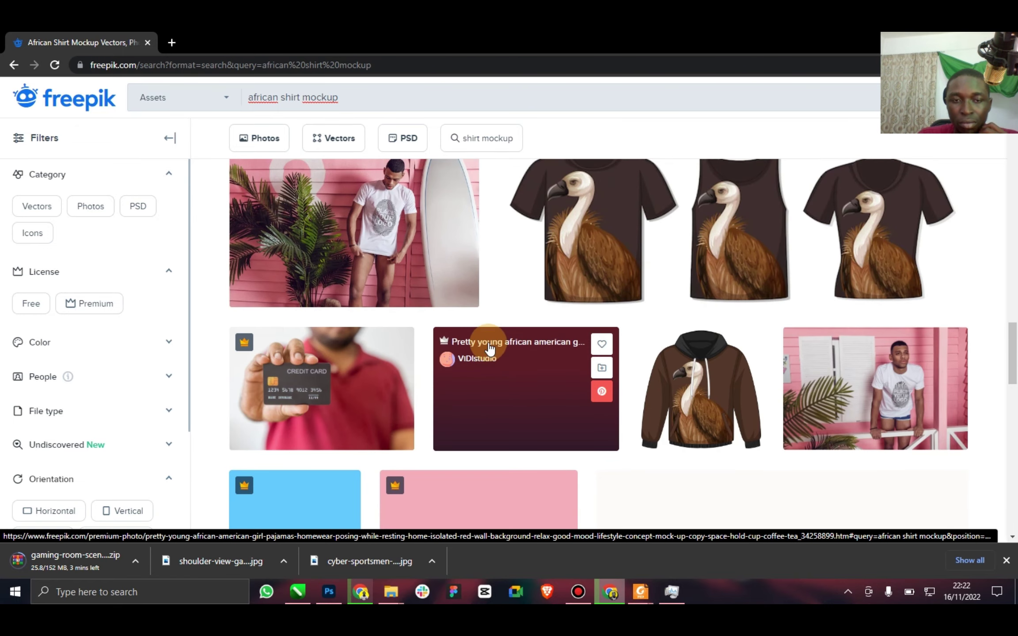
scroll(490, 345, "down", 3)
scroll(490, 345, "down", 4)
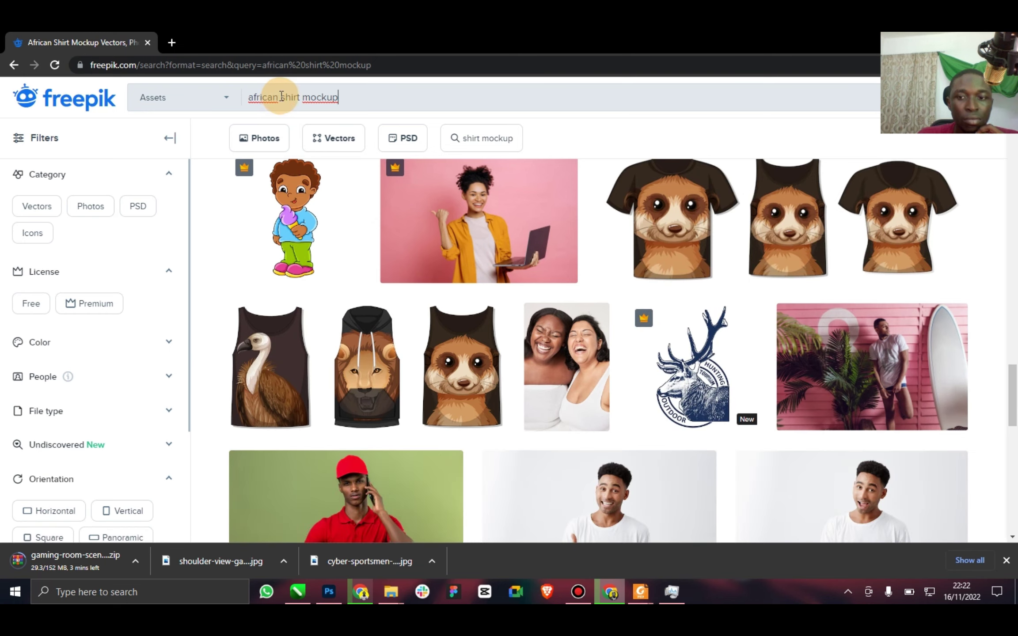
scroll(527, 290, "down", 5)
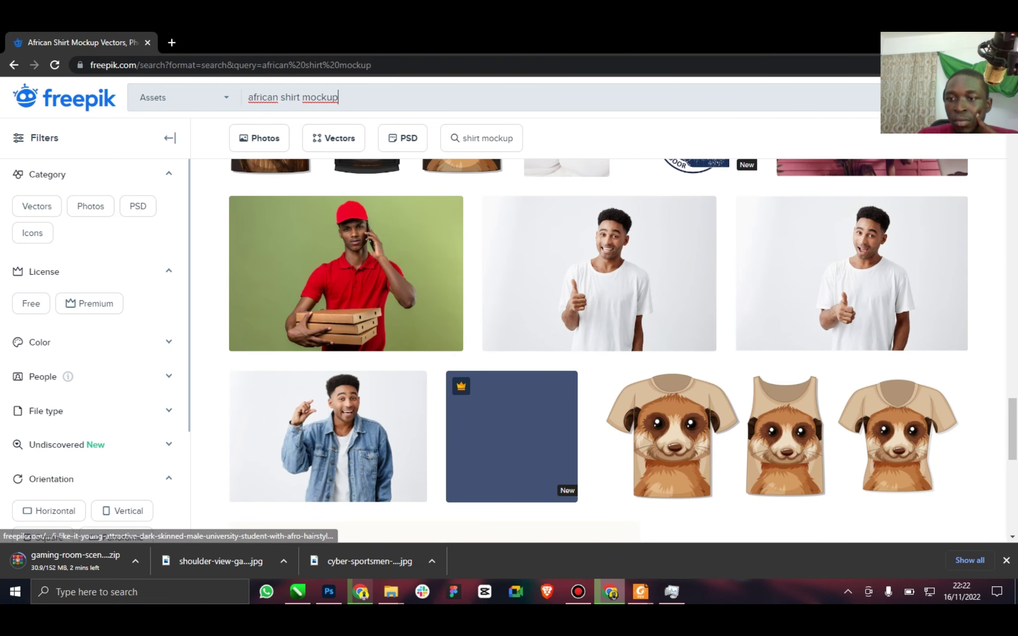
left_click_drag(1013, 416, 1013, 459)
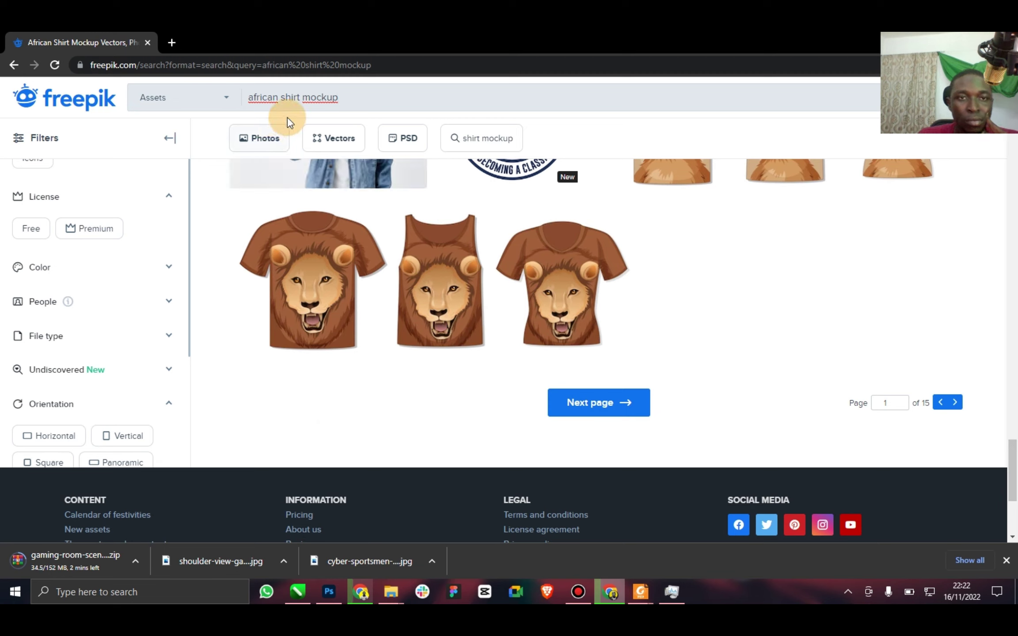
Change the Freepik search to "african gamer" and look through the results for a suitable player photo.
left_click(283, 96)
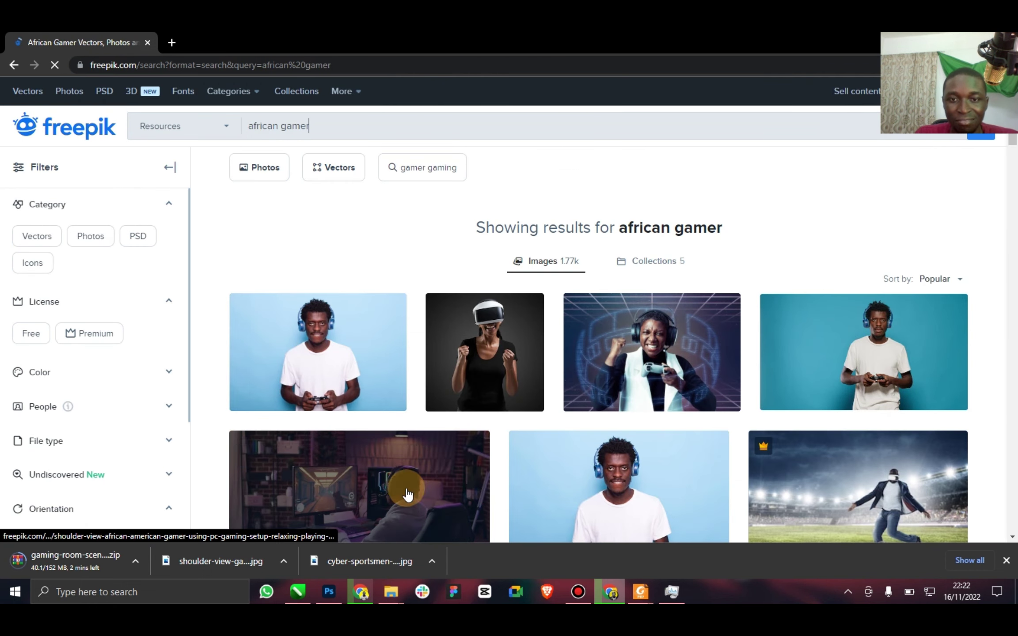
scroll(520, 447, "down", 3)
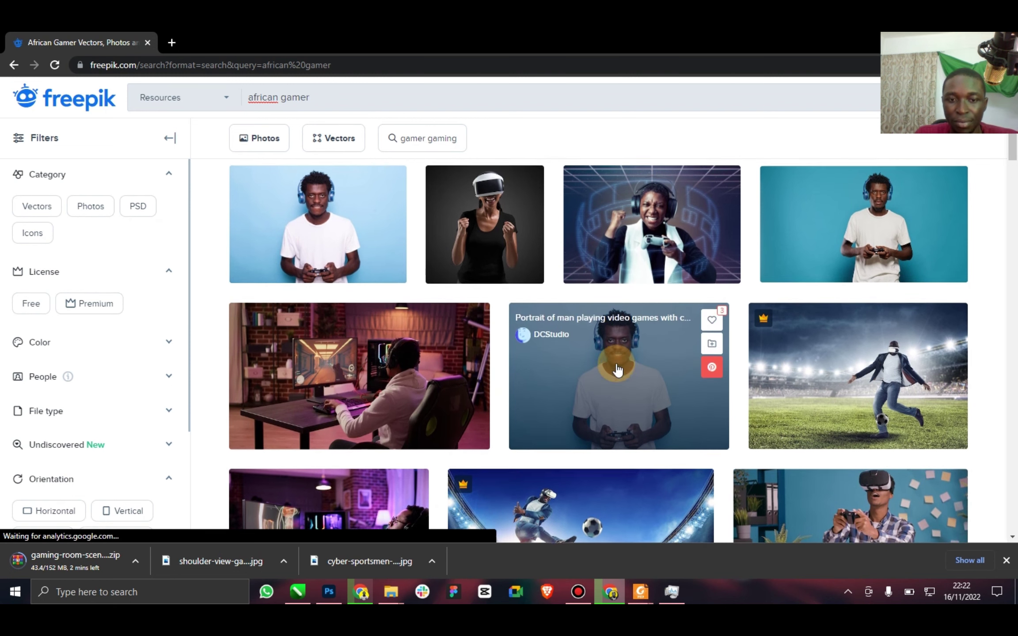
scroll(461, 336, "down", 2)
scroll(461, 336, "down", 14)
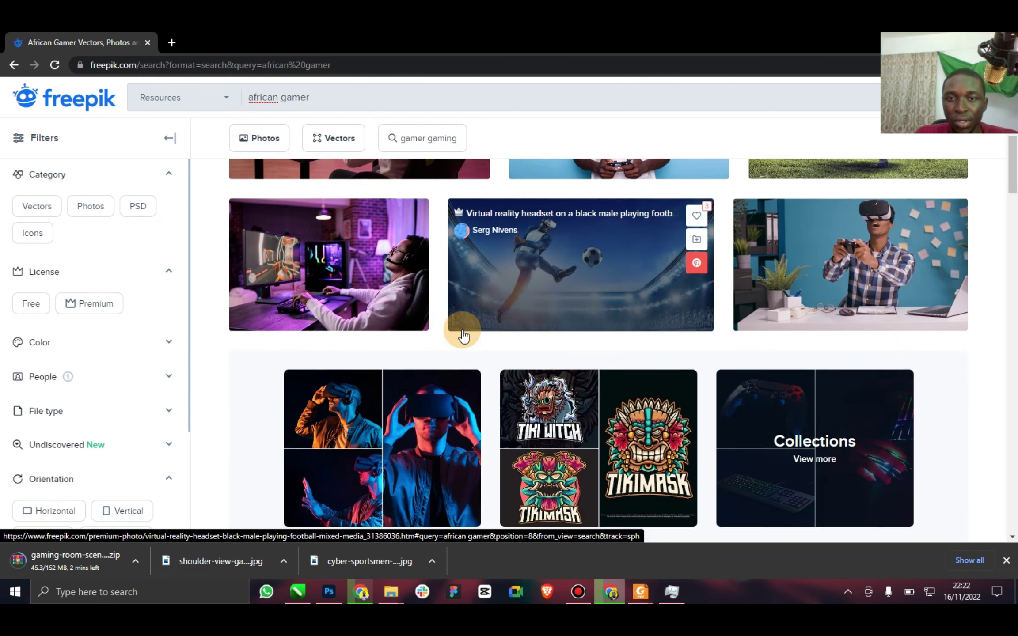
scroll(446, 362, "down", 8)
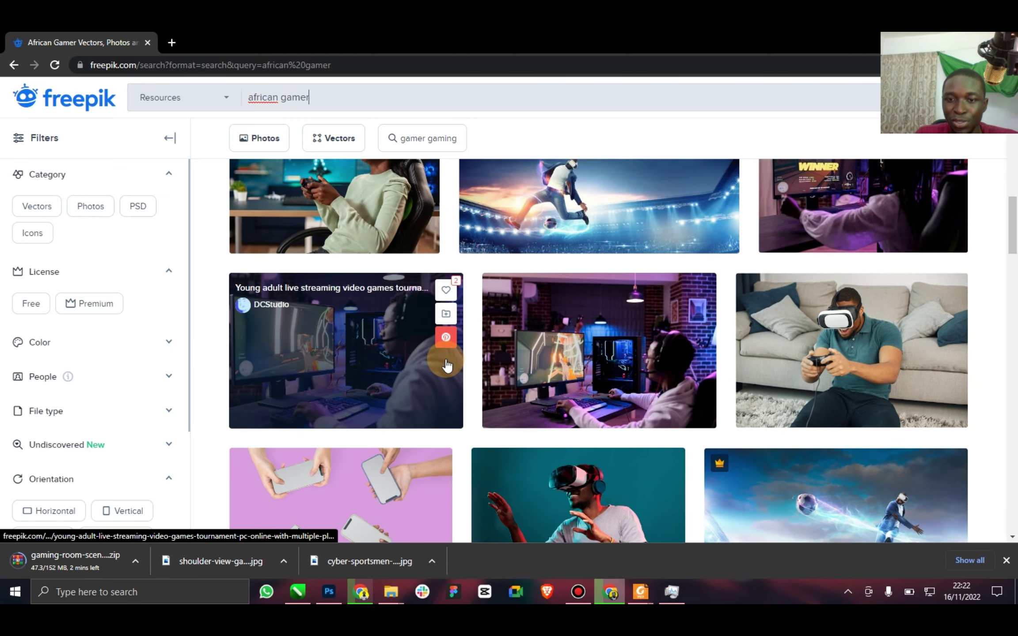
scroll(433, 360, "down", 9)
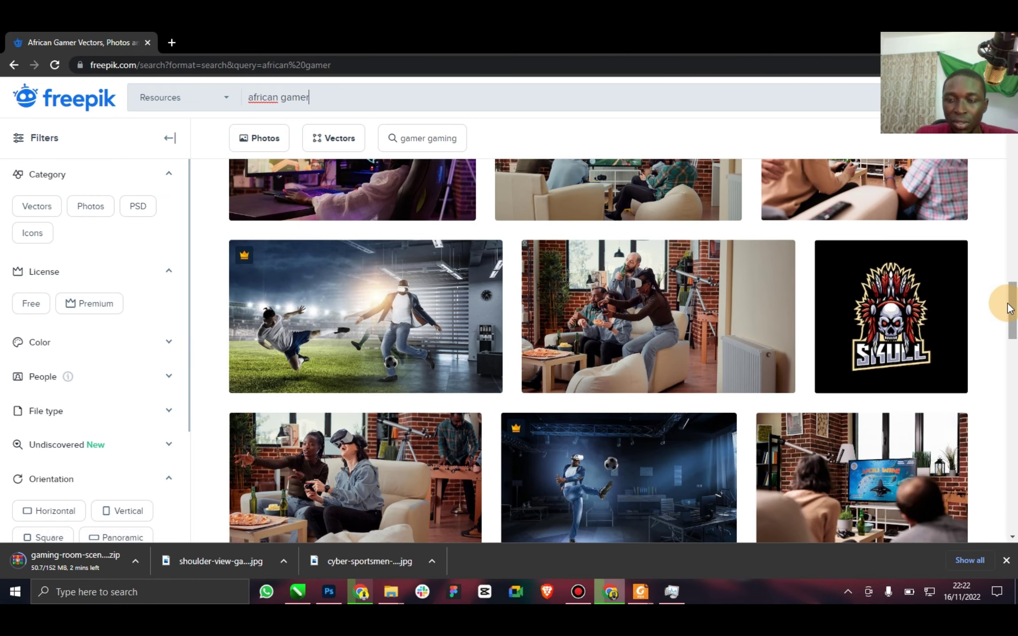
Download the "Portrait of man playing video games with controller" photo and close its preview to return to the results.
left_click_drag(1006, 303, 1008, 151)
scroll(604, 351, "up", 3)
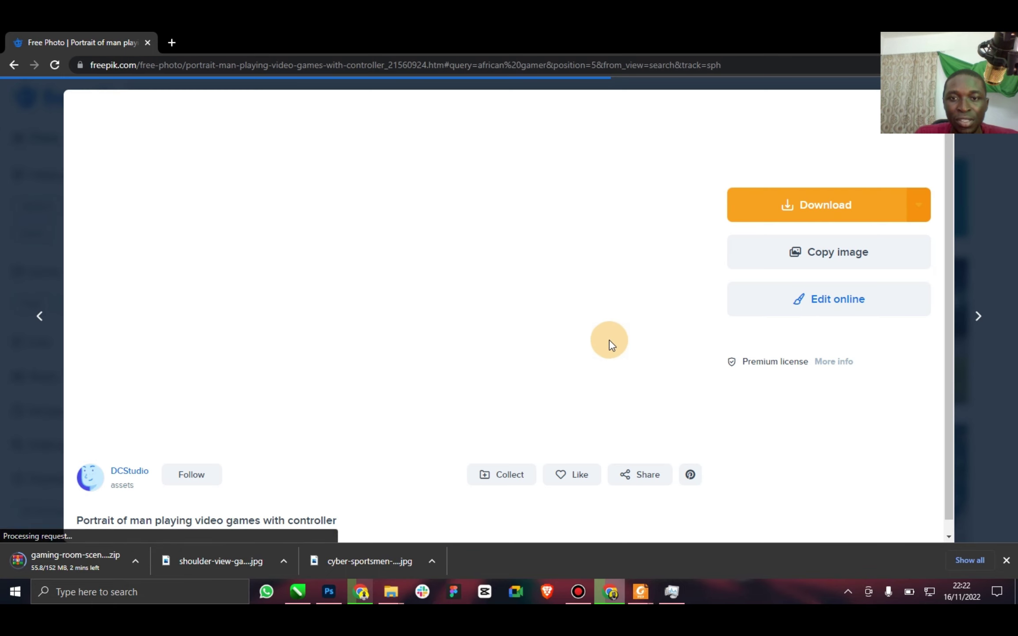
left_click(770, 205)
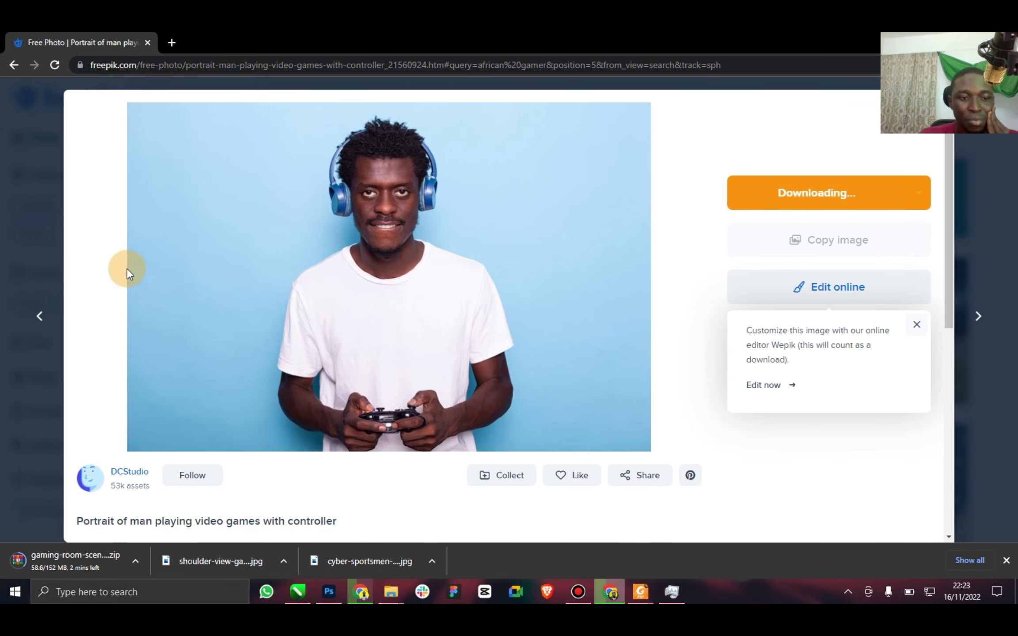
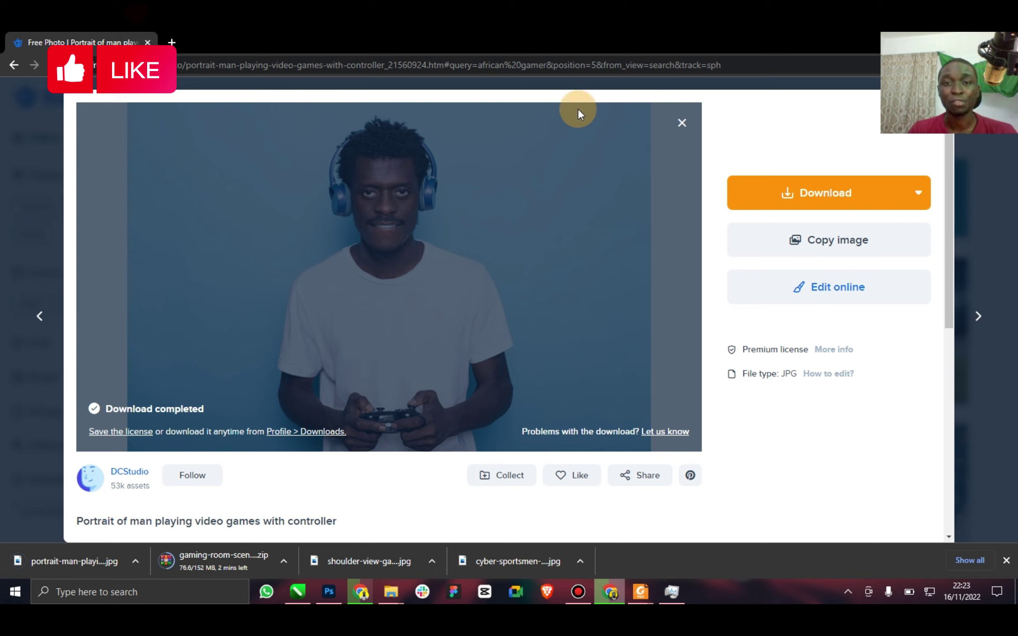
left_click(681, 123)
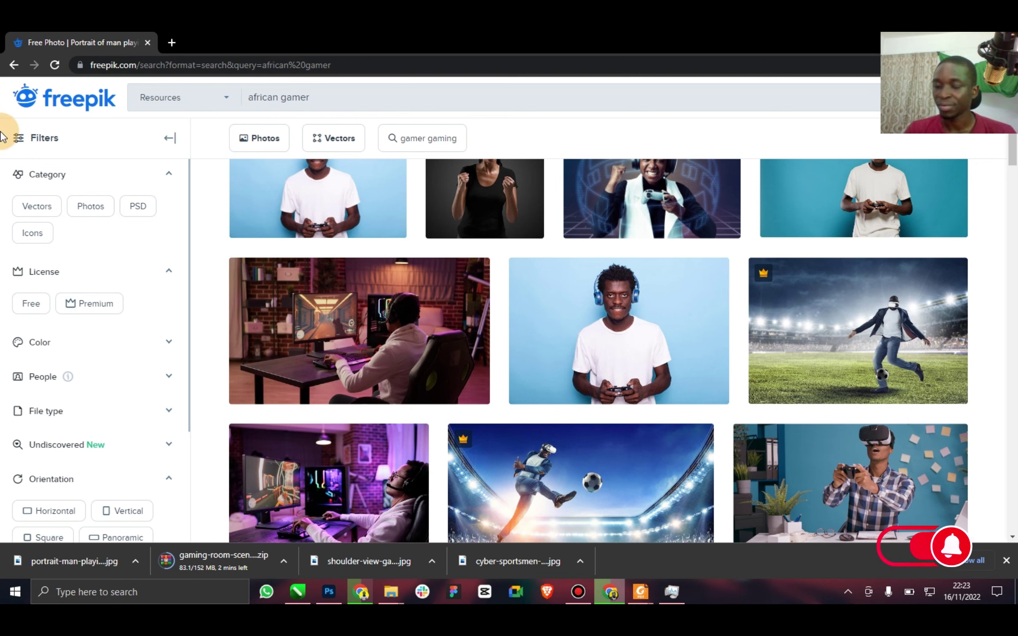
Replace the Freepik search with "laptop logo mockup" and run it.
left_click(316, 92)
left_click_drag(316, 93, 241, 103)
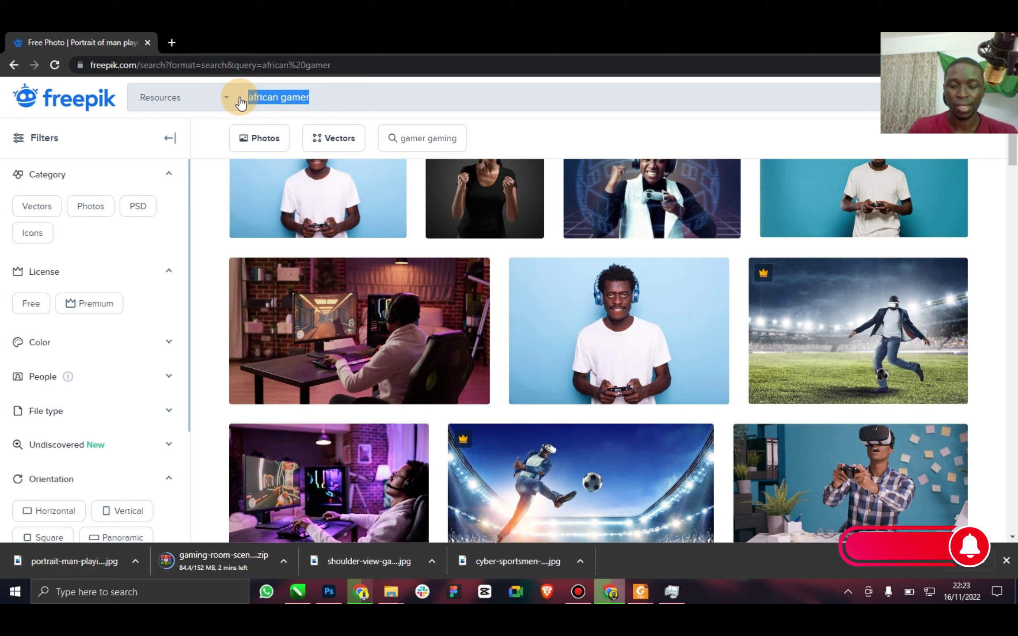
type("laptop")
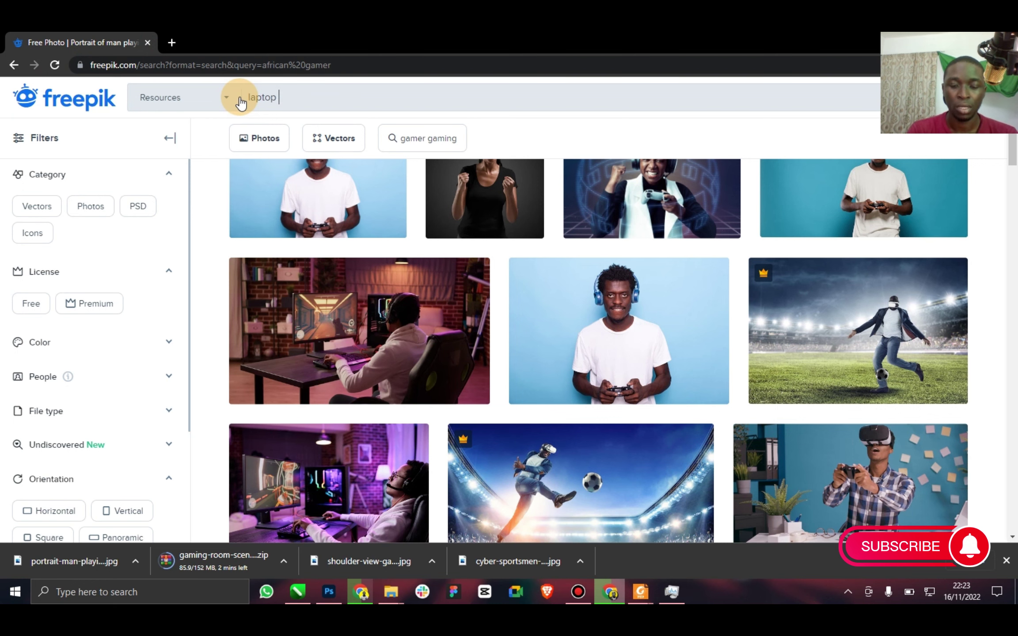
type(" logo m")
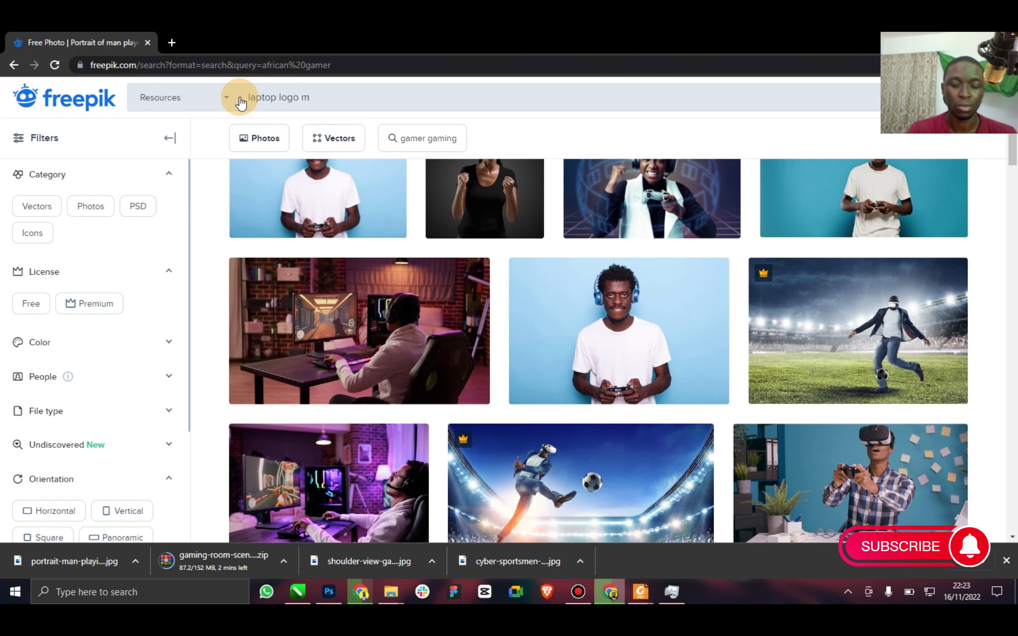
type("ockup")
key("Return")
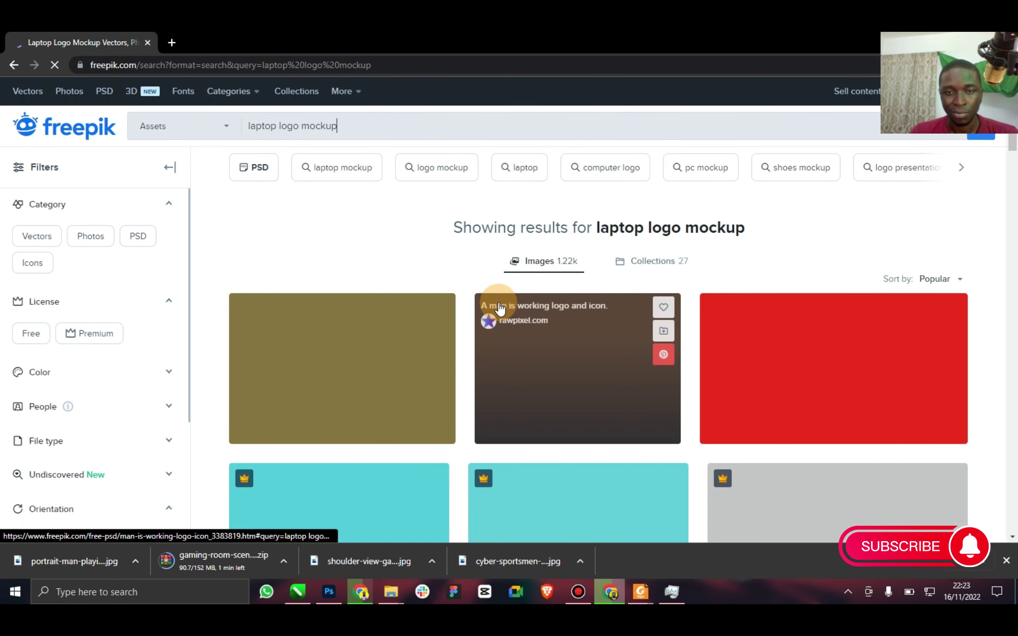
Look through the laptop logo mockup results for a scene that could carry the gaming logo.
scroll(468, 376, "down", 10)
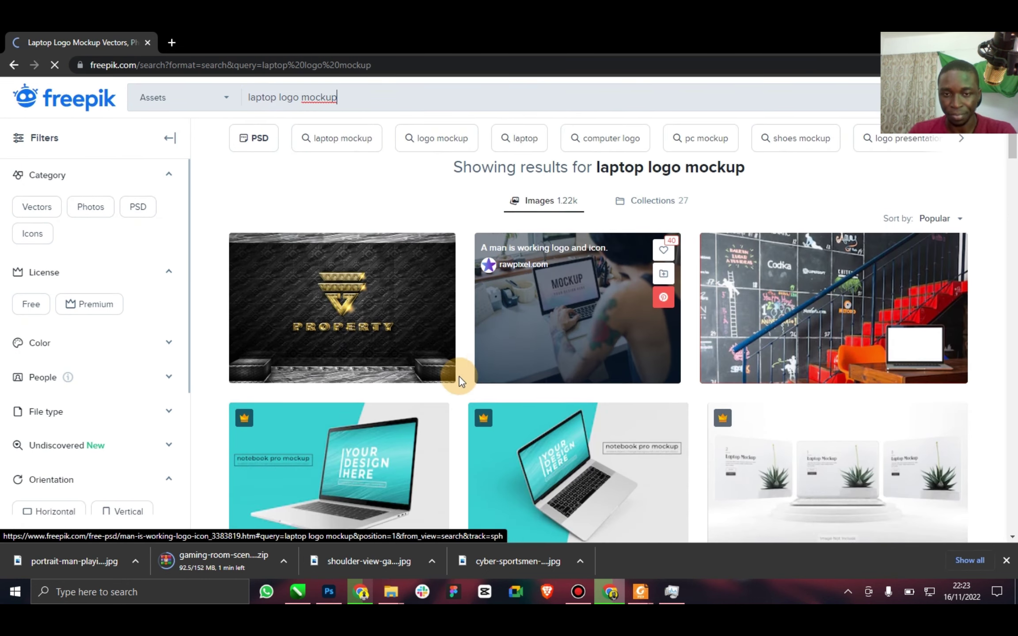
scroll(450, 384, "down", 10)
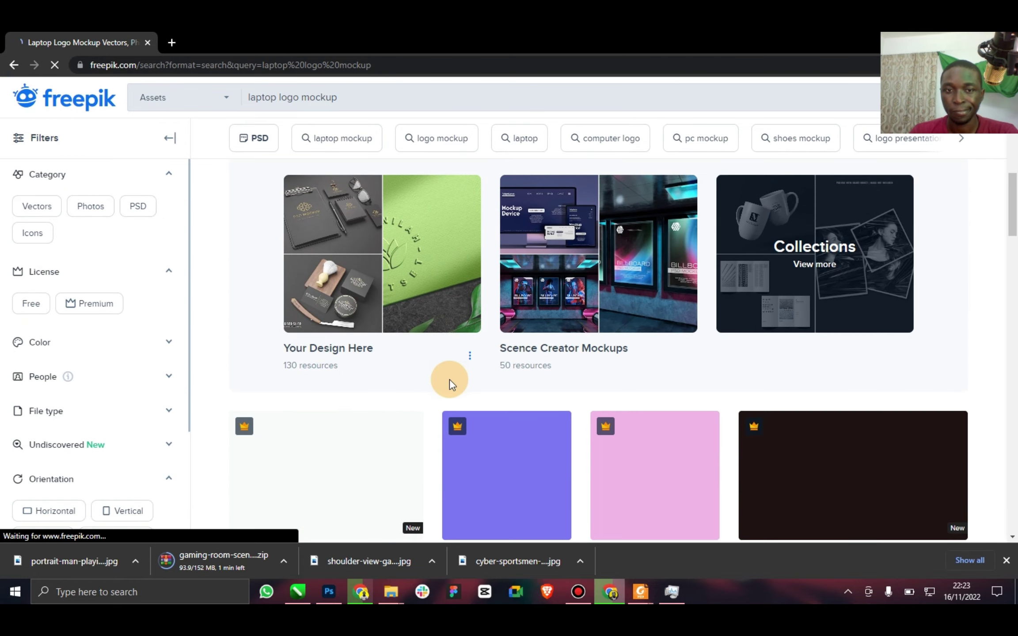
scroll(461, 376, "down", 4)
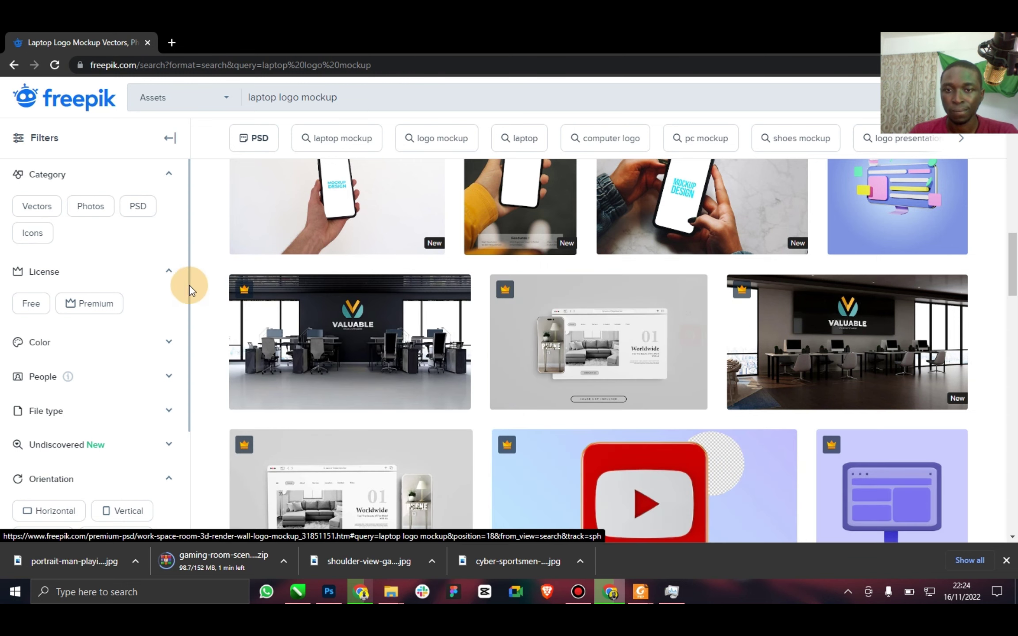
scroll(432, 352, "down", 1)
scroll(432, 352, "down", 4)
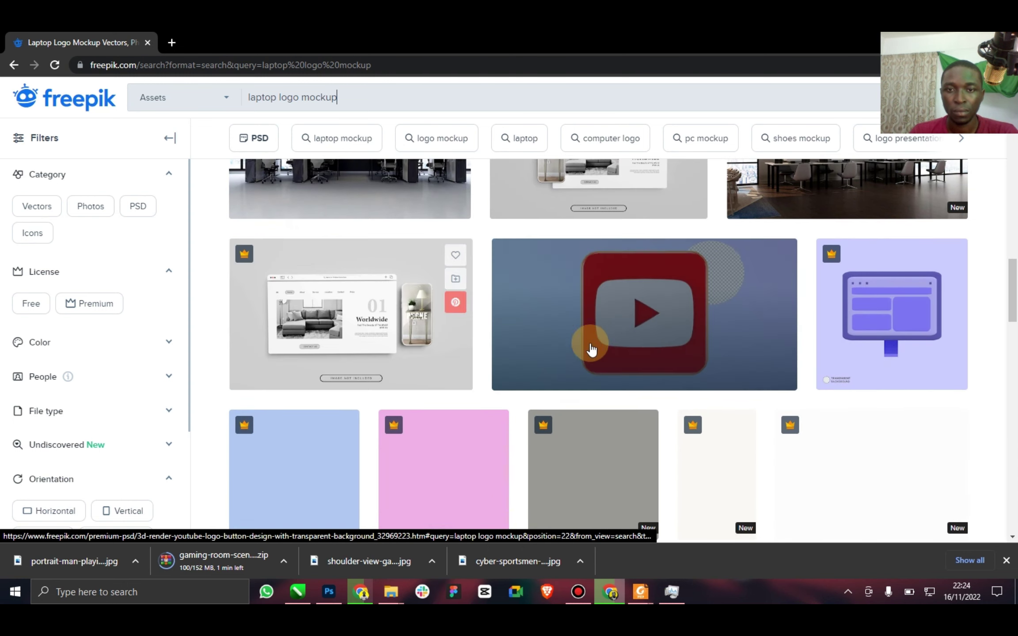
scroll(583, 349, "down", 2)
scroll(468, 349, "down", 5)
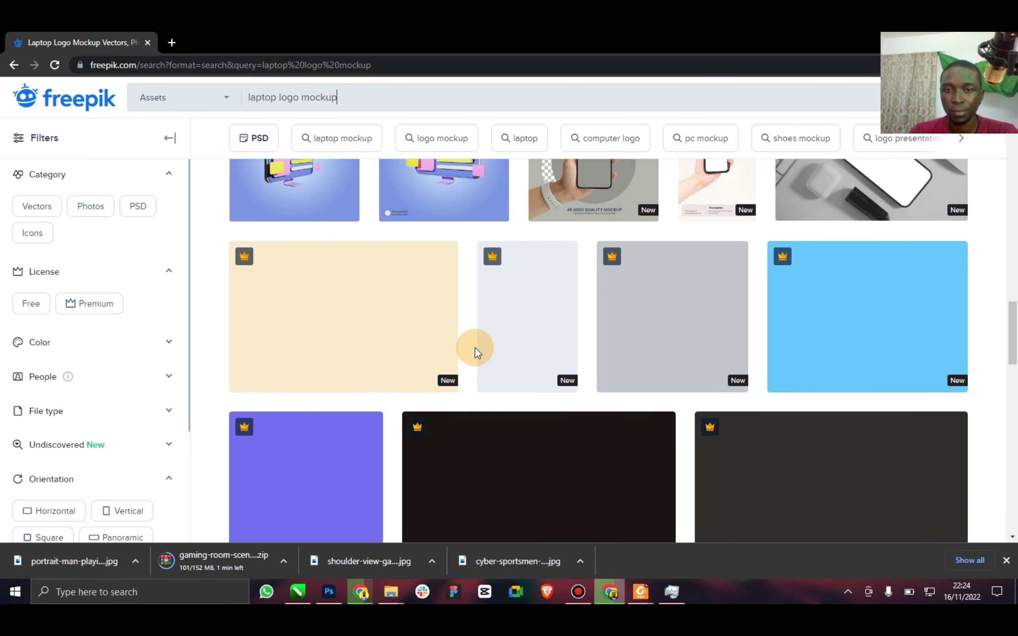
scroll(475, 357, "down", 3)
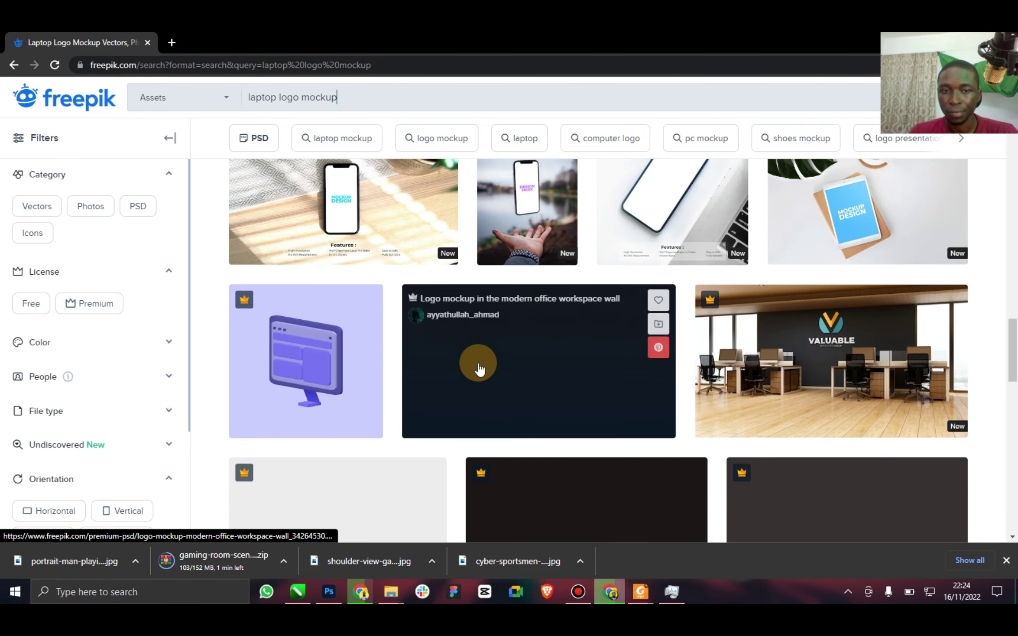
scroll(405, 347, "down", 2)
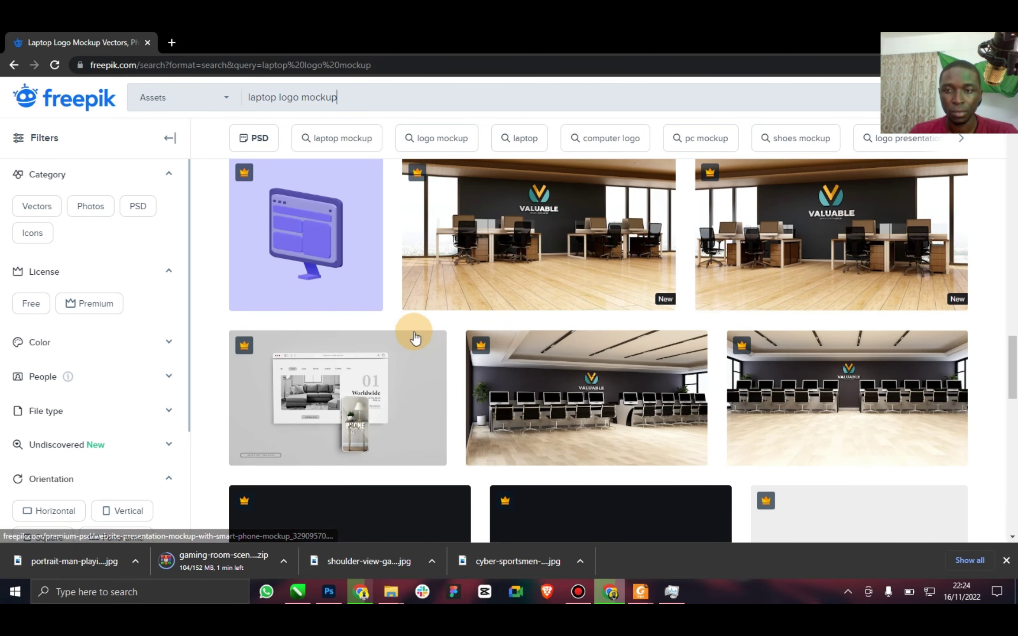
scroll(413, 344, "down", 4)
Change the Freepik search to "gaming mockup" and run it.
left_click_drag(299, 97, 248, 96)
type("gam")
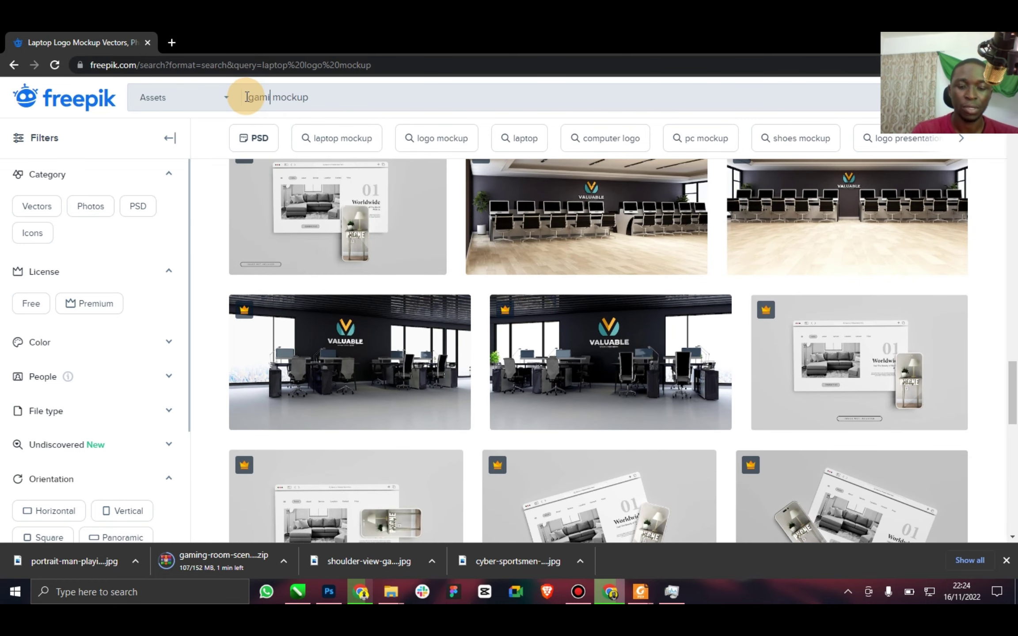
type("ing")
key("Return")
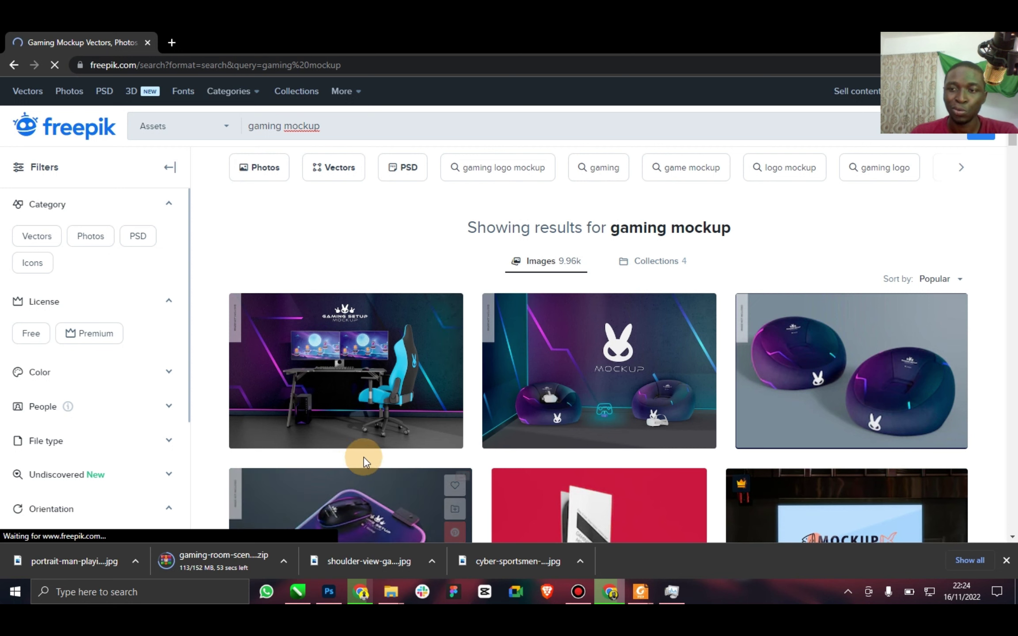
Download the "Gaming room scenes mockup side view" PSD, close its preview and check further gaming mockup results.
scroll(393, 393, "down", 2)
scroll(400, 396, "down", 1)
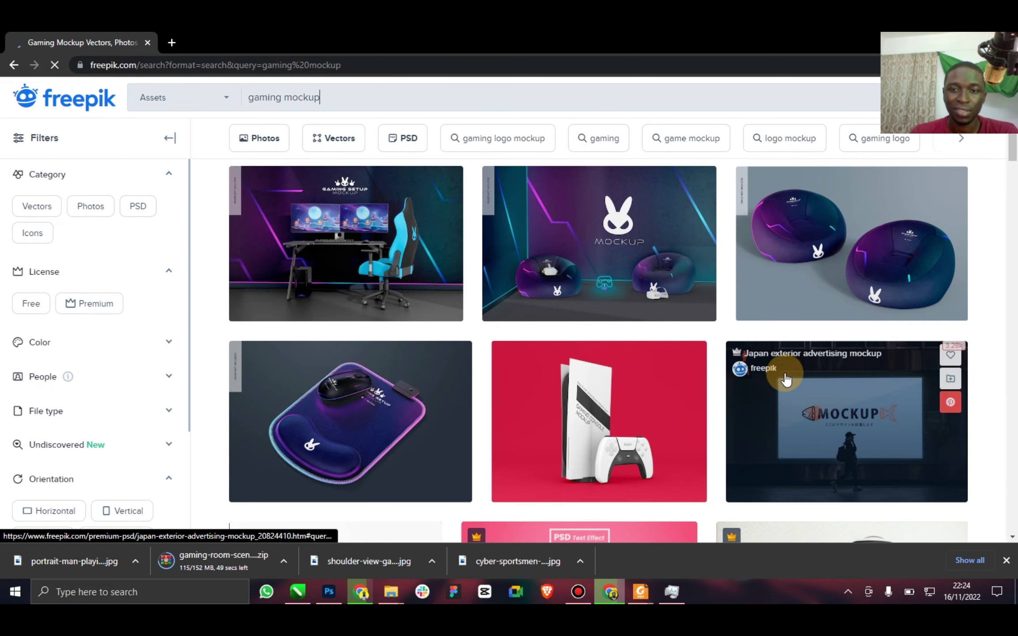
left_click(352, 243)
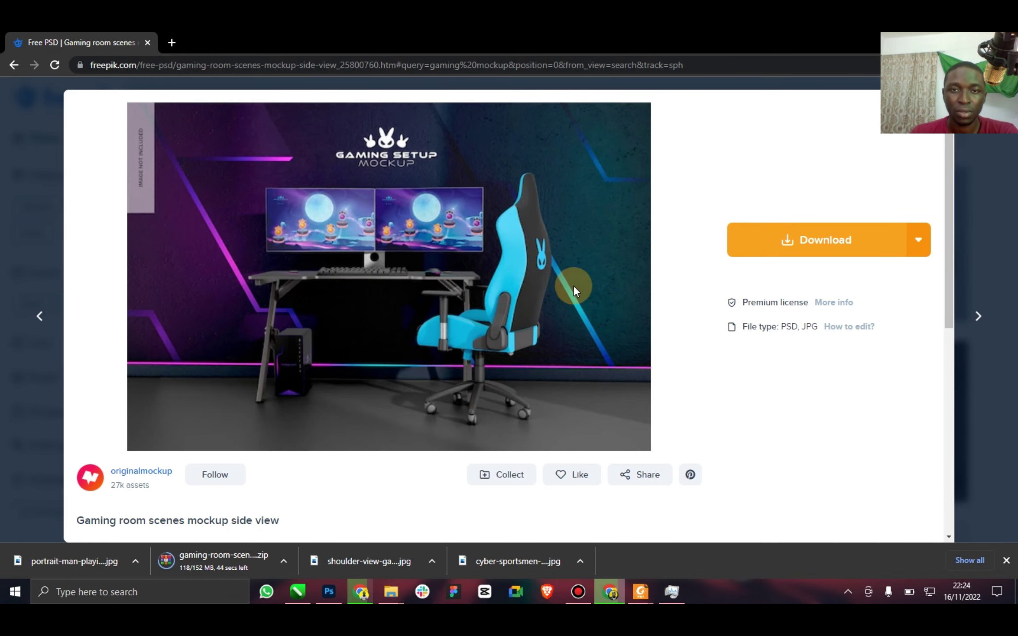
left_click(780, 239)
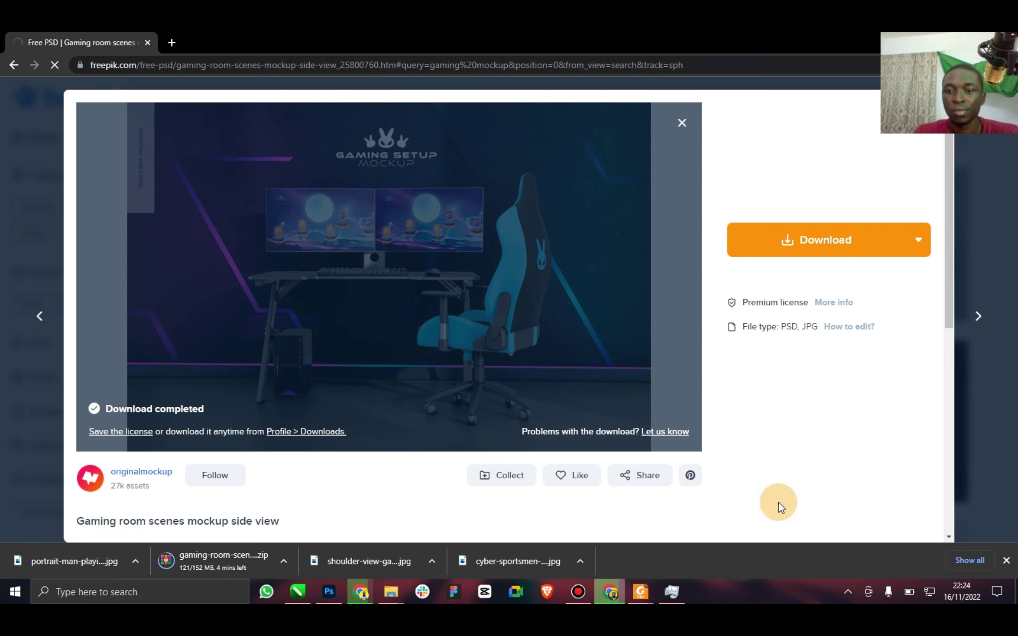
key("Escape")
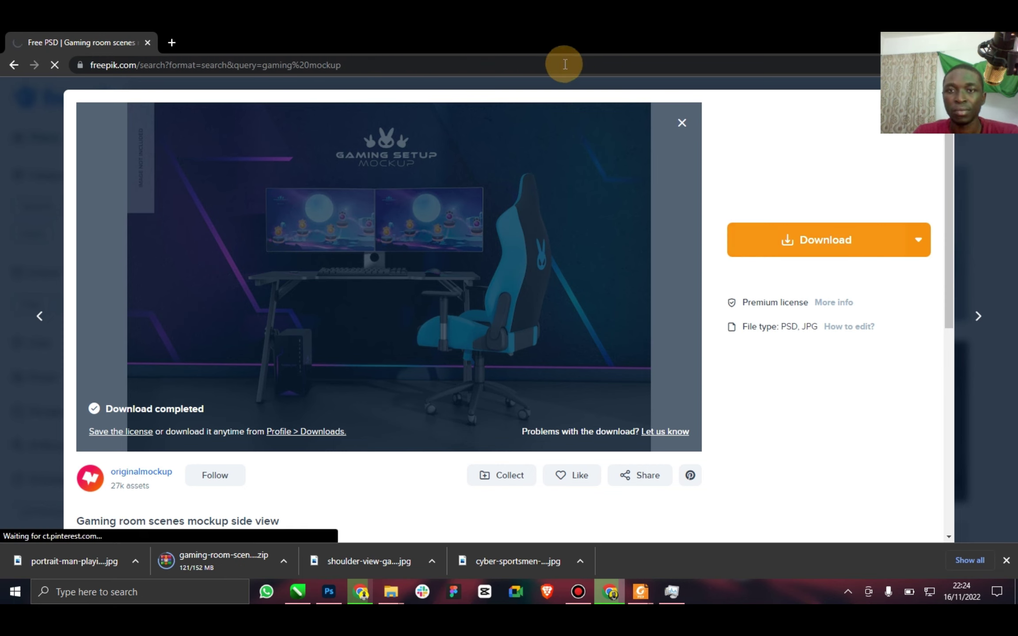
scroll(609, 288, "down", 4)
scroll(611, 288, "down", 10)
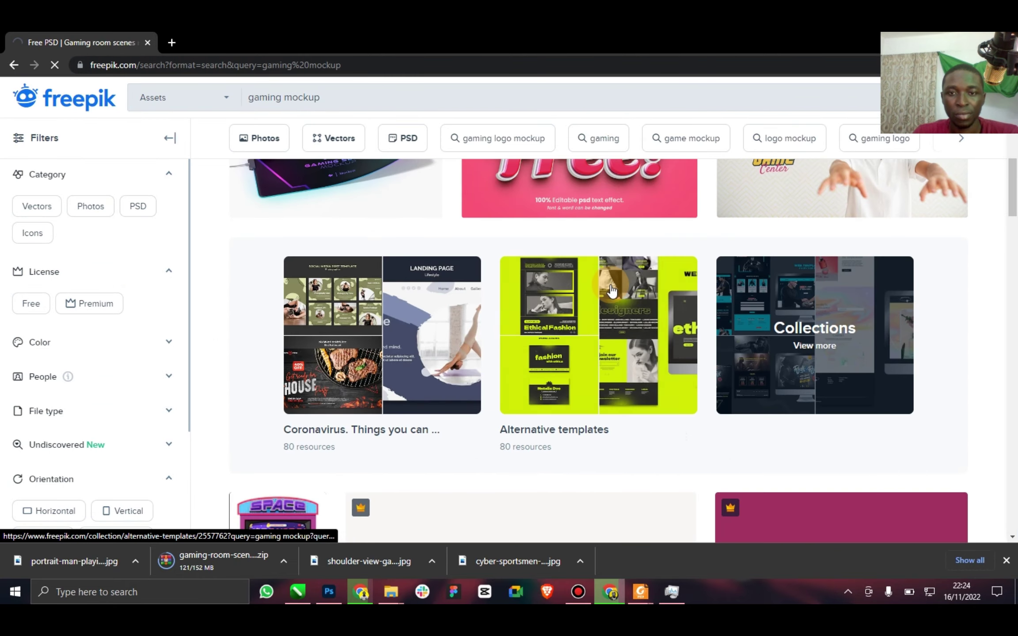
scroll(613, 336, "up", 15)
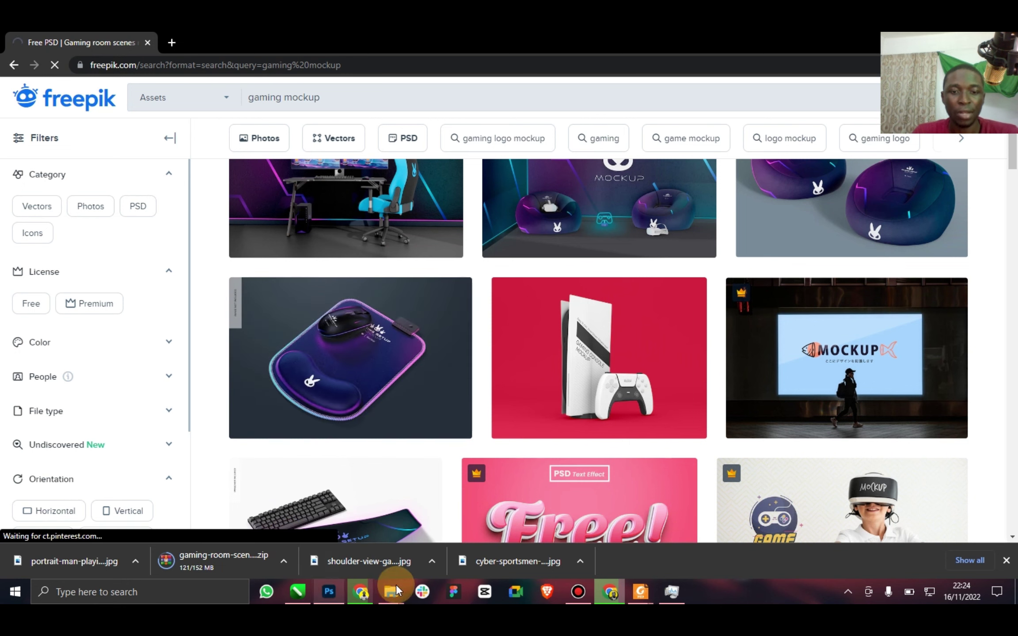
Switch to the Chrome window showing lipsum.com, maximize it and load psfiles.com there.
left_click(372, 591)
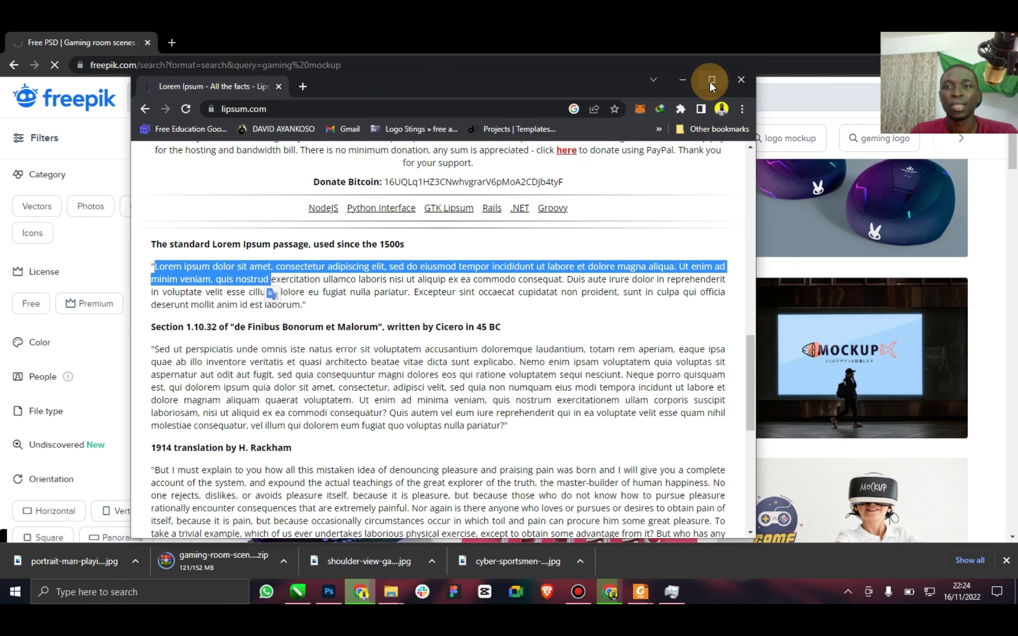
double_click(386, 54)
left_click(132, 68)
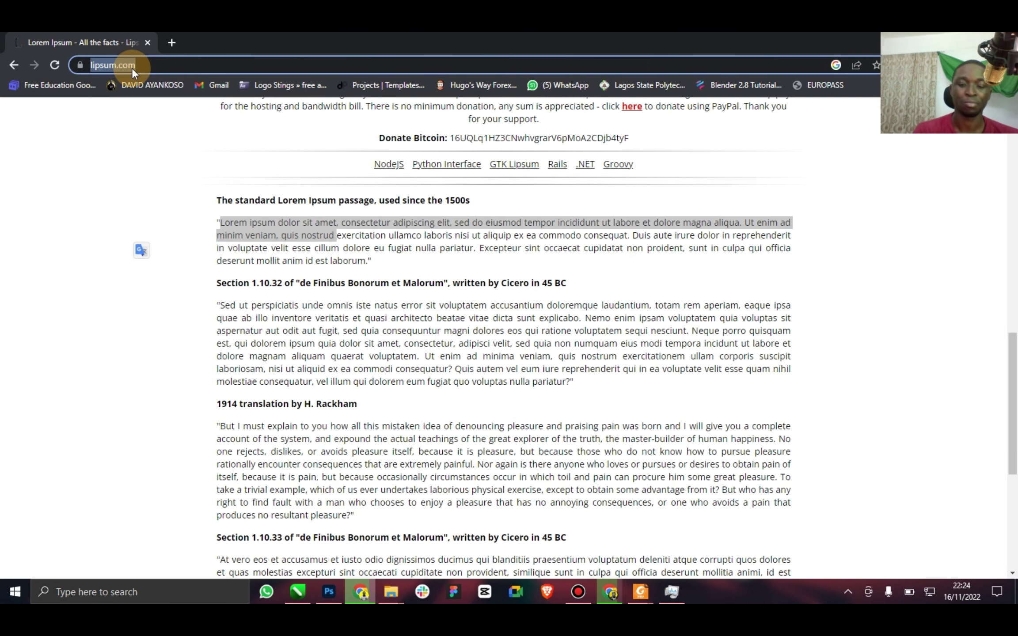
type("psfil")
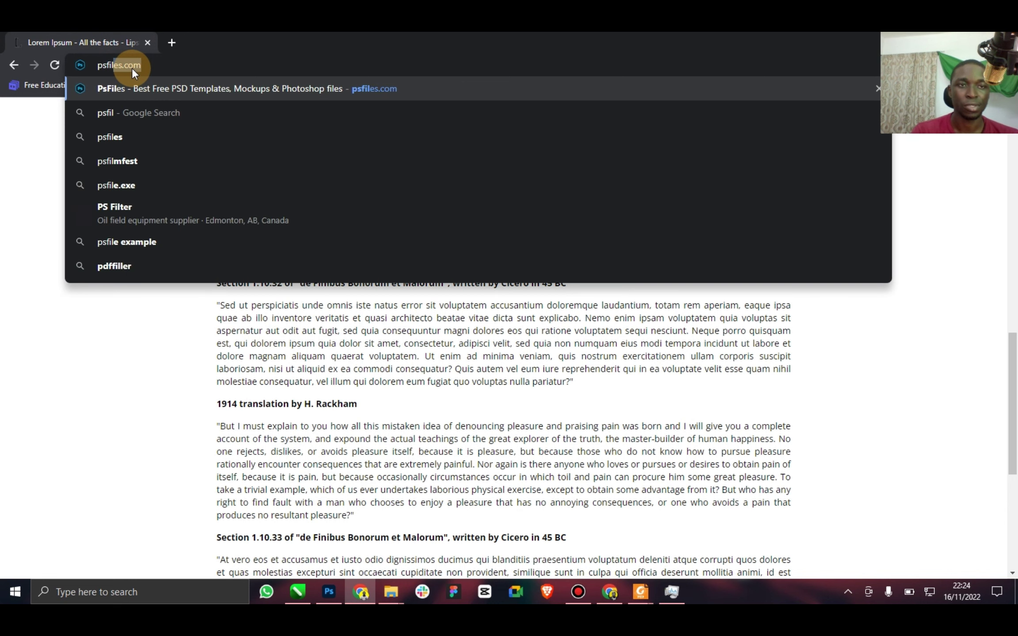
key("Return")
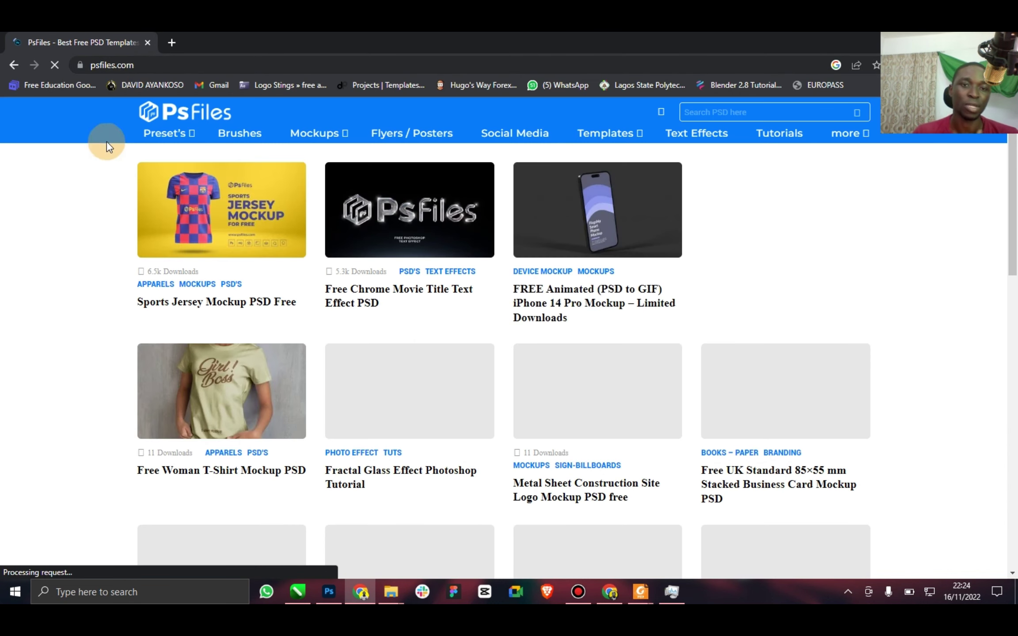
Search the PsFiles site for "logo mockup".
left_click(736, 114)
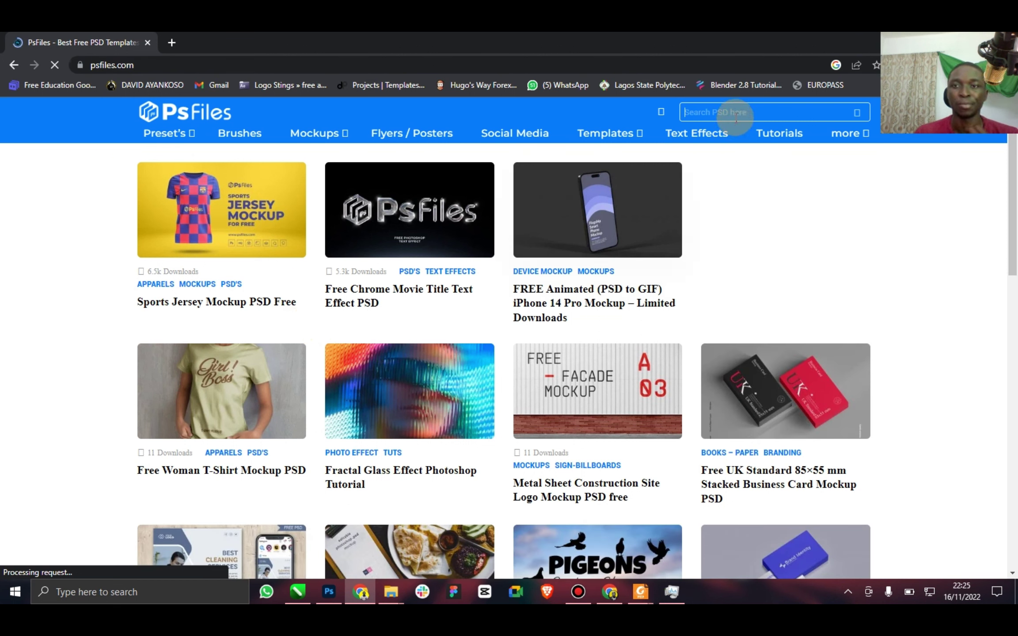
type("logo")
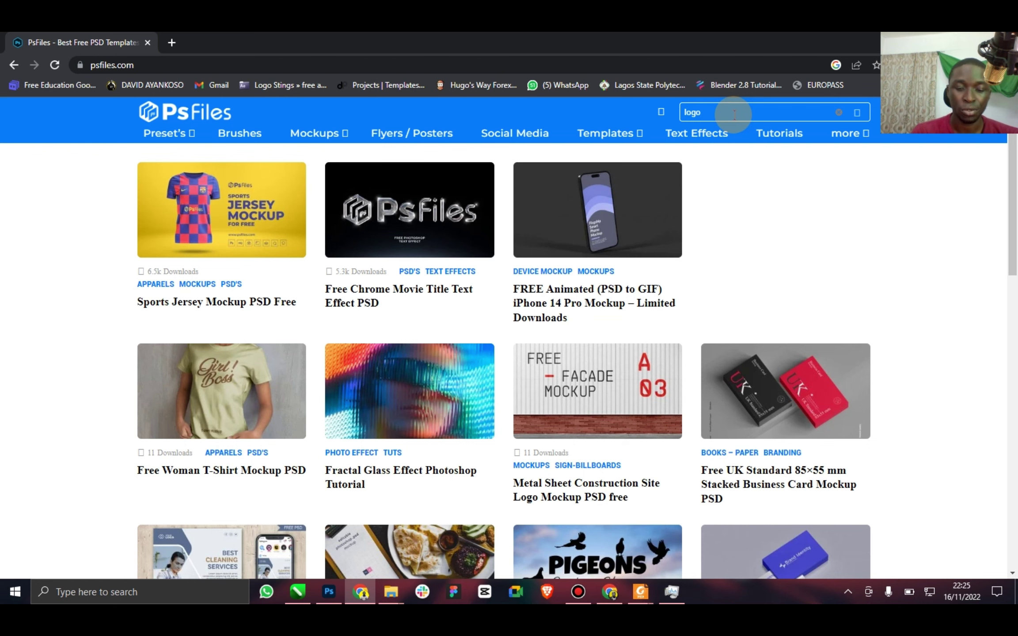
type(" mockup")
key("Return")
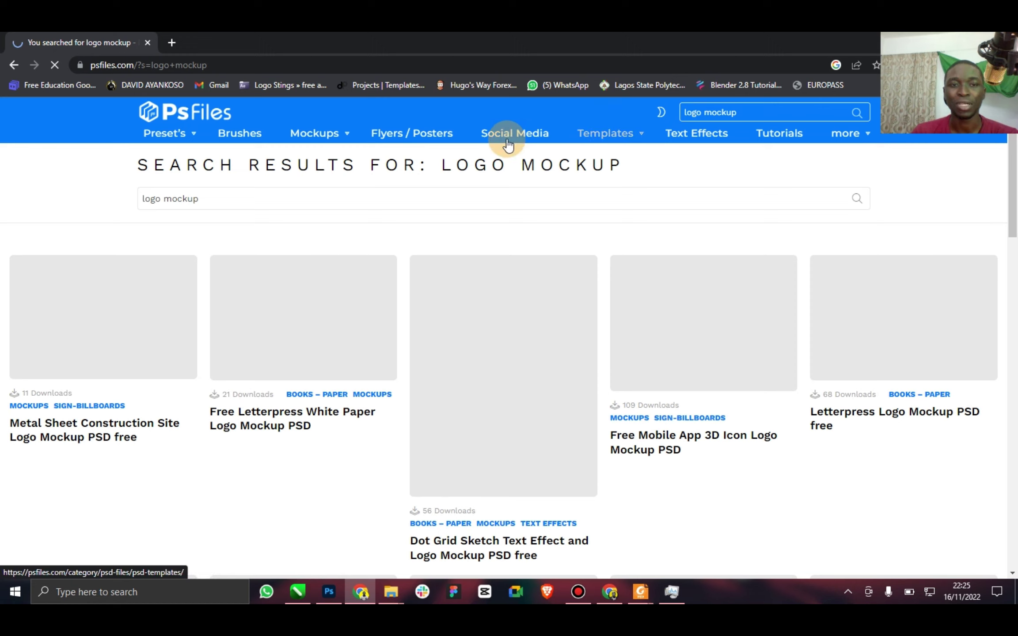
Look through the PsFiles logo mockup search results and load more of them.
mouse_move(334, 141)
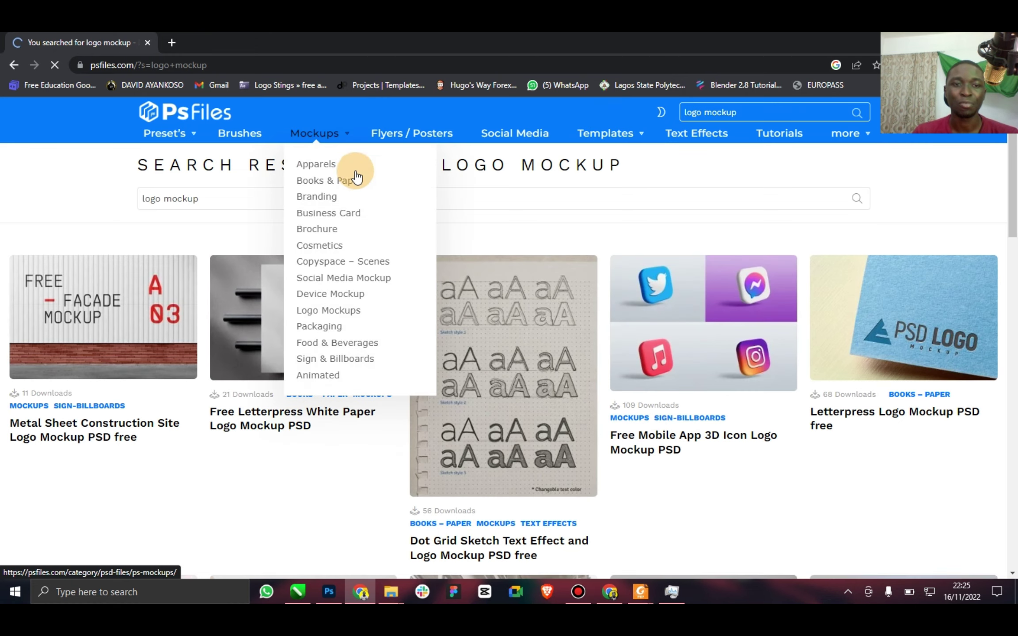
scroll(702, 451, "down", 5)
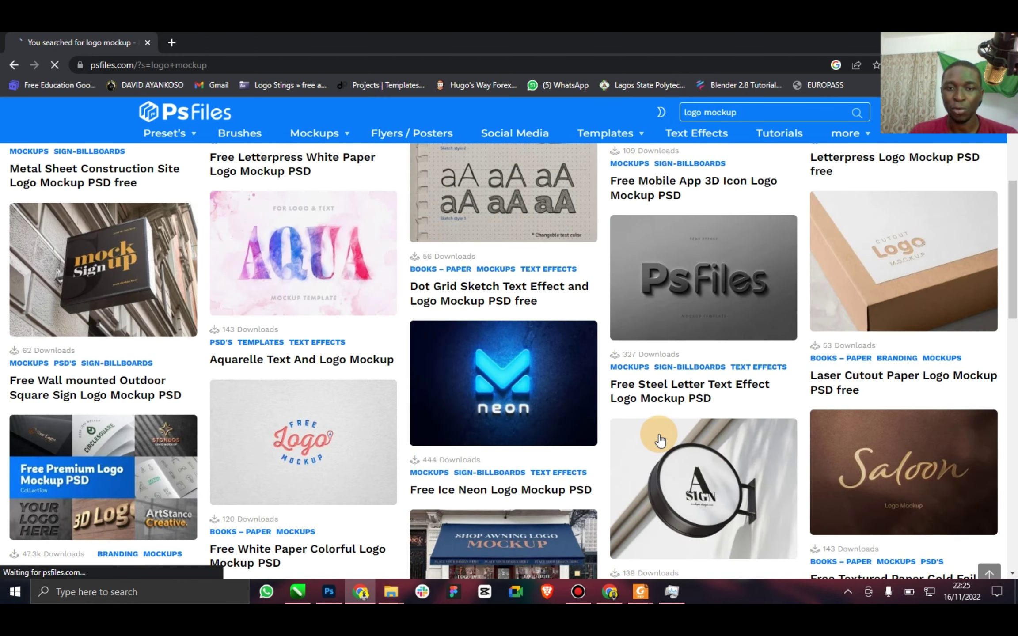
scroll(660, 439, "down", 5)
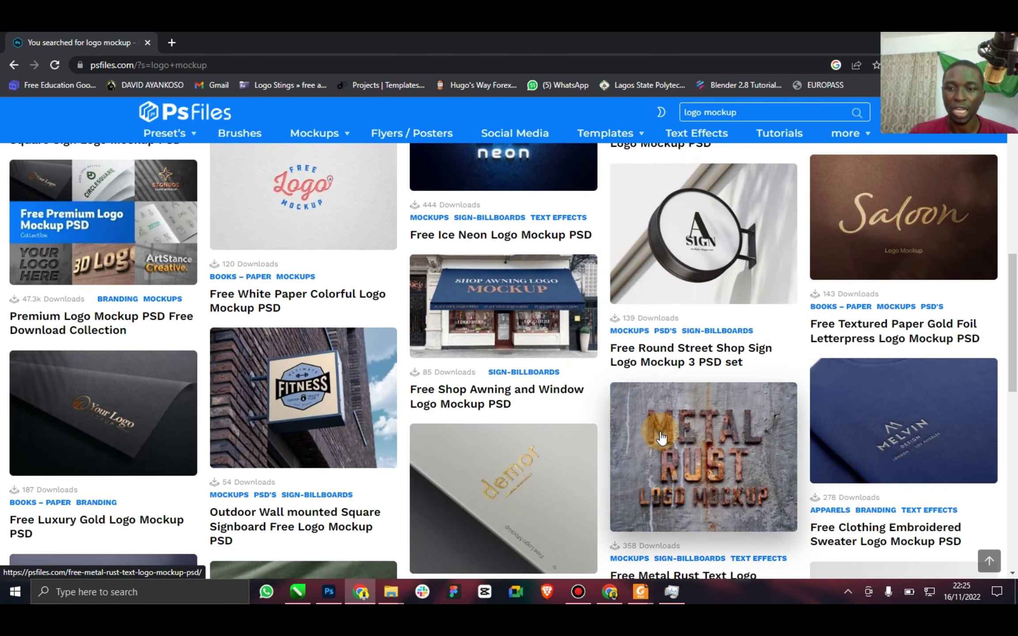
scroll(660, 437, "down", 8)
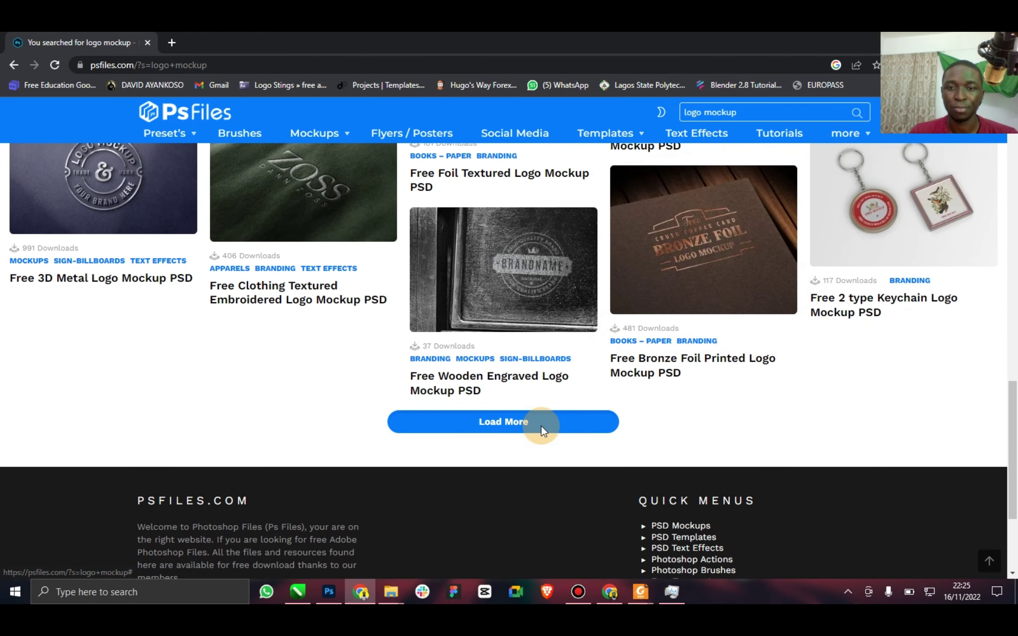
left_click(542, 428)
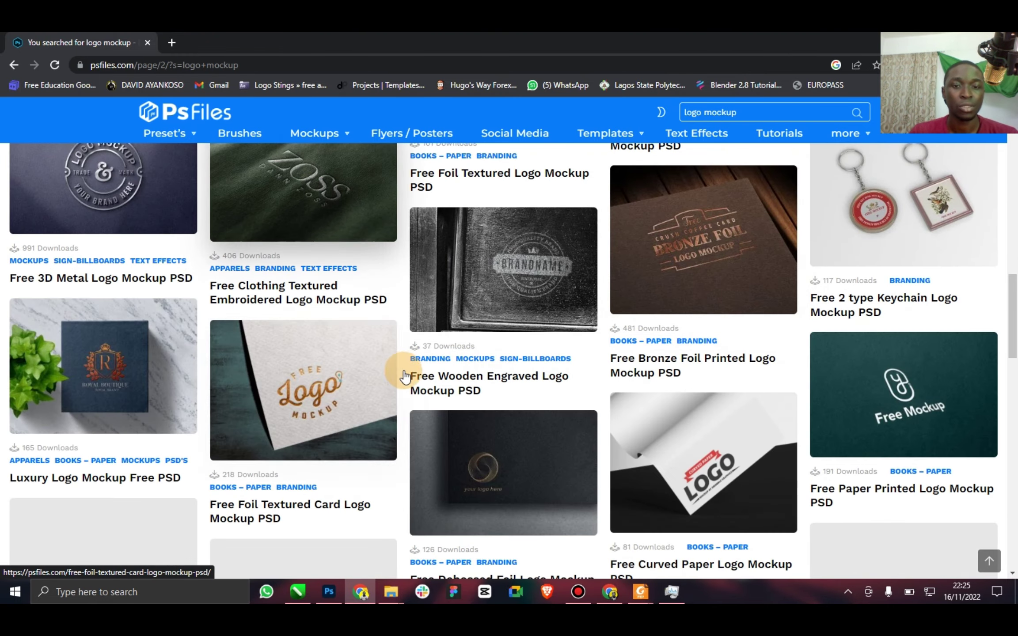
scroll(404, 376, "down", 6)
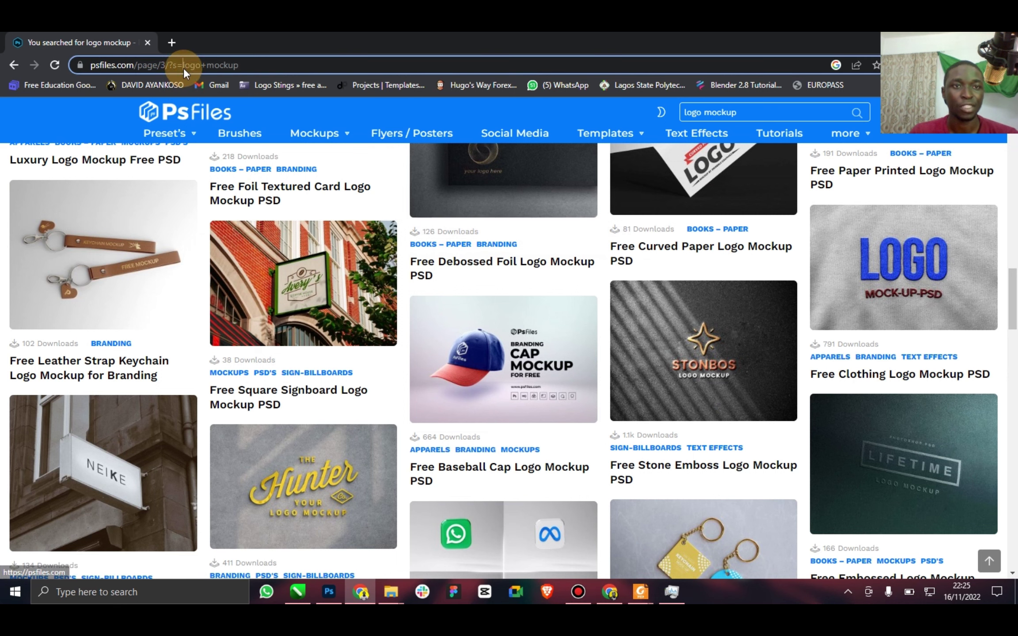
Search Google for "gaming mockup free" from the PsFiles browser tab.
left_click(183, 68)
type("gami")
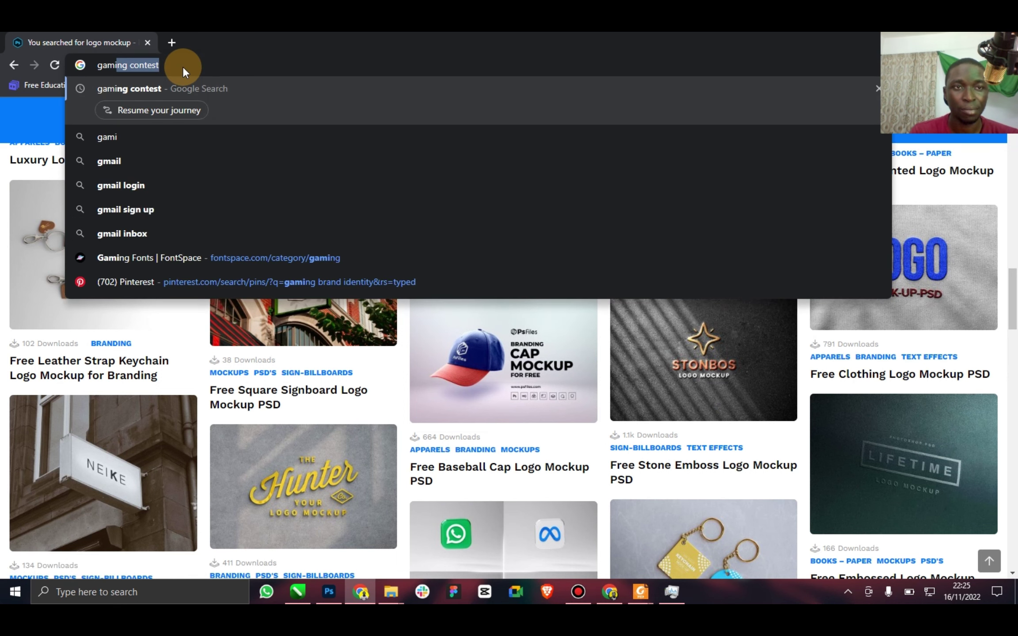
type("n")
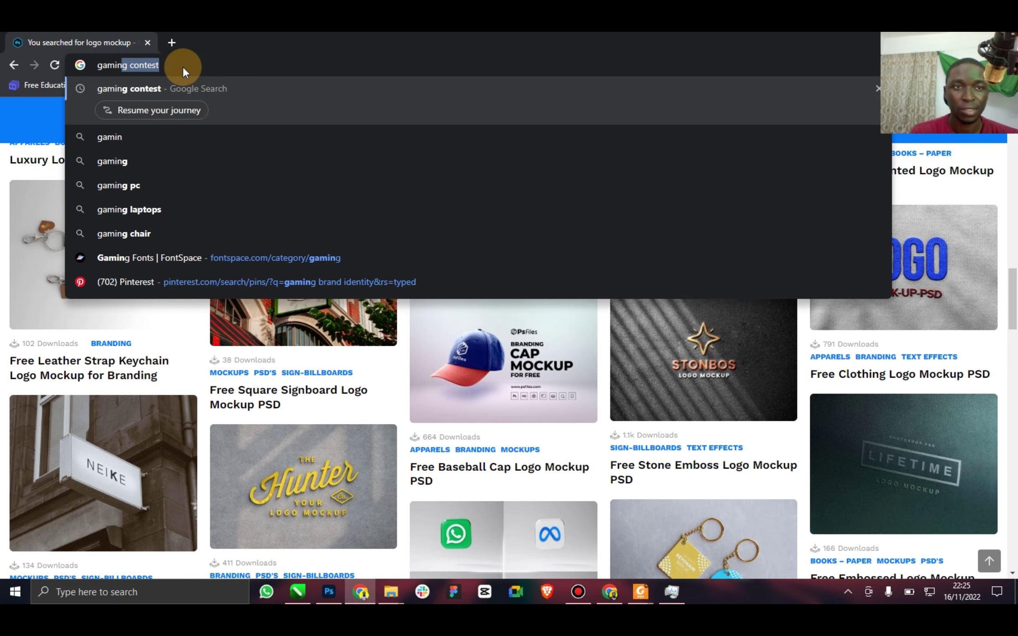
type("g")
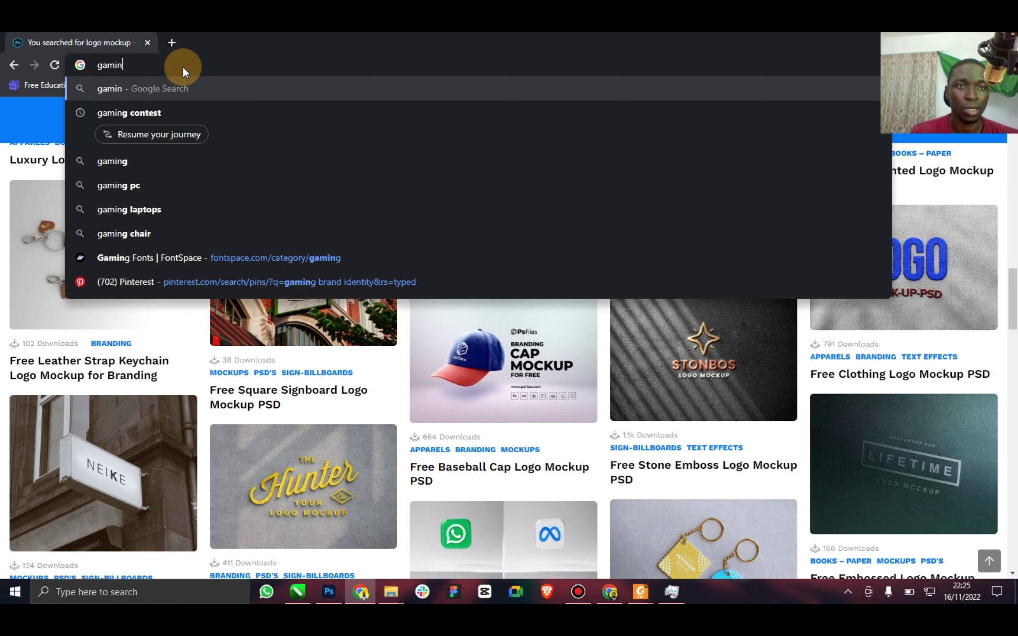
type(" mo")
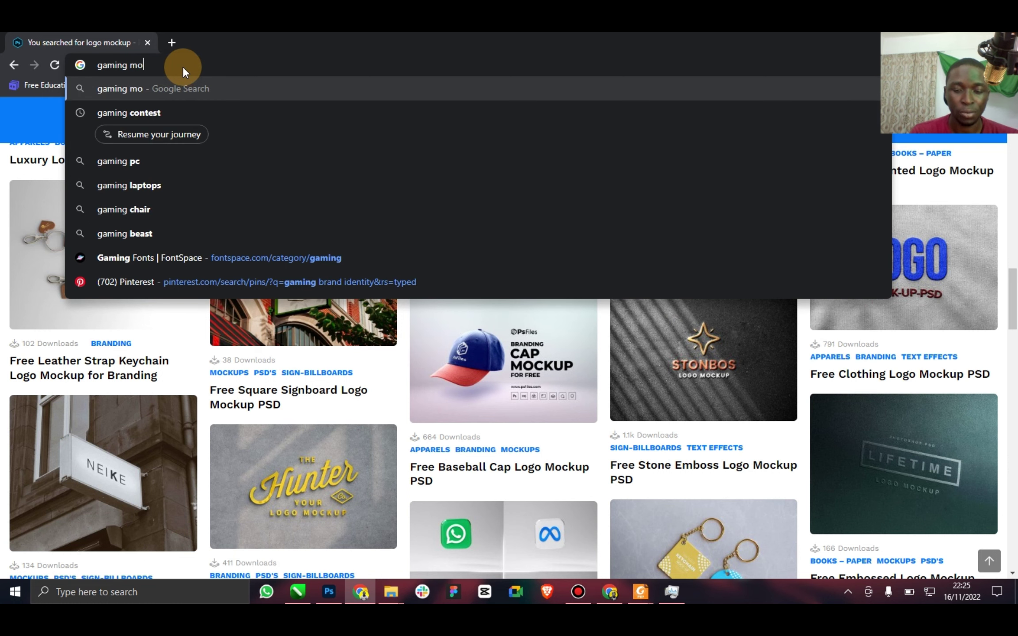
type("ckup free")
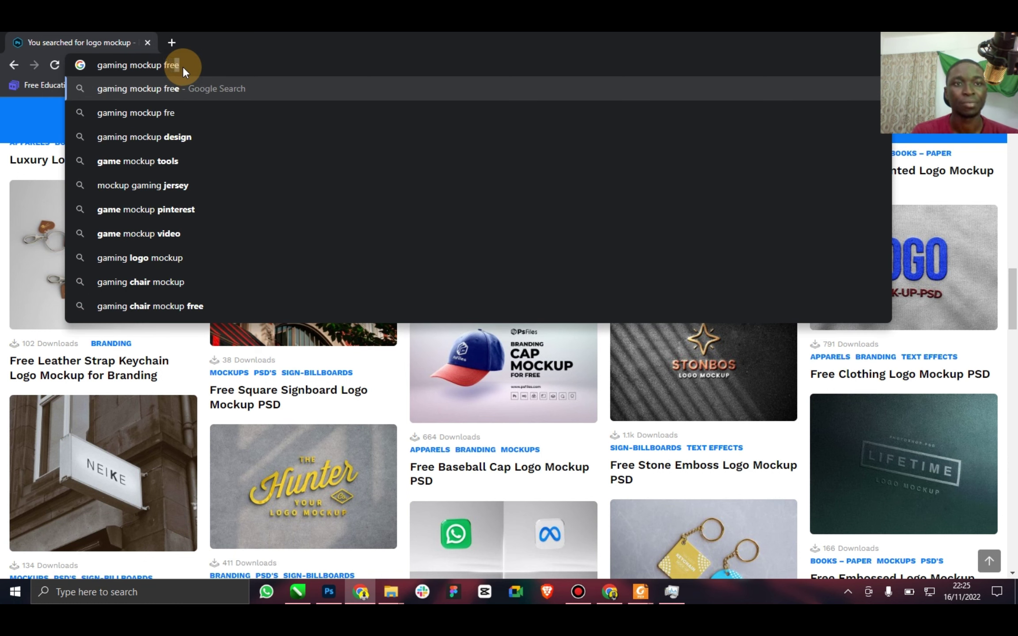
key("Return")
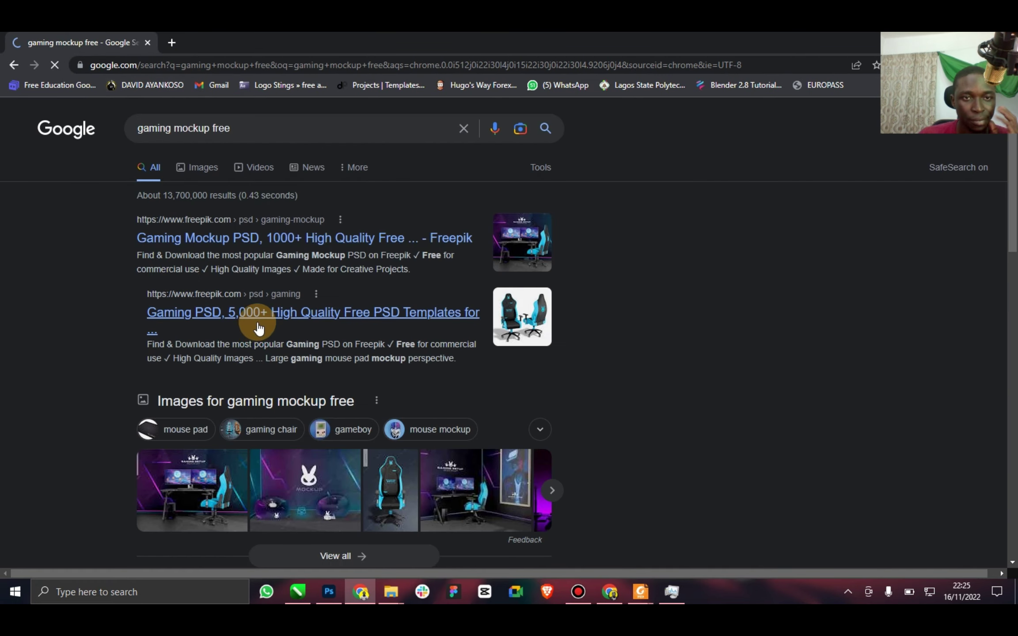
Open the Mckups free gaming mockups result and the GraphicsFamily gaming logo PSD result in separate new tabs.
scroll(258, 324, "down", 2)
scroll(257, 324, "down", 5)
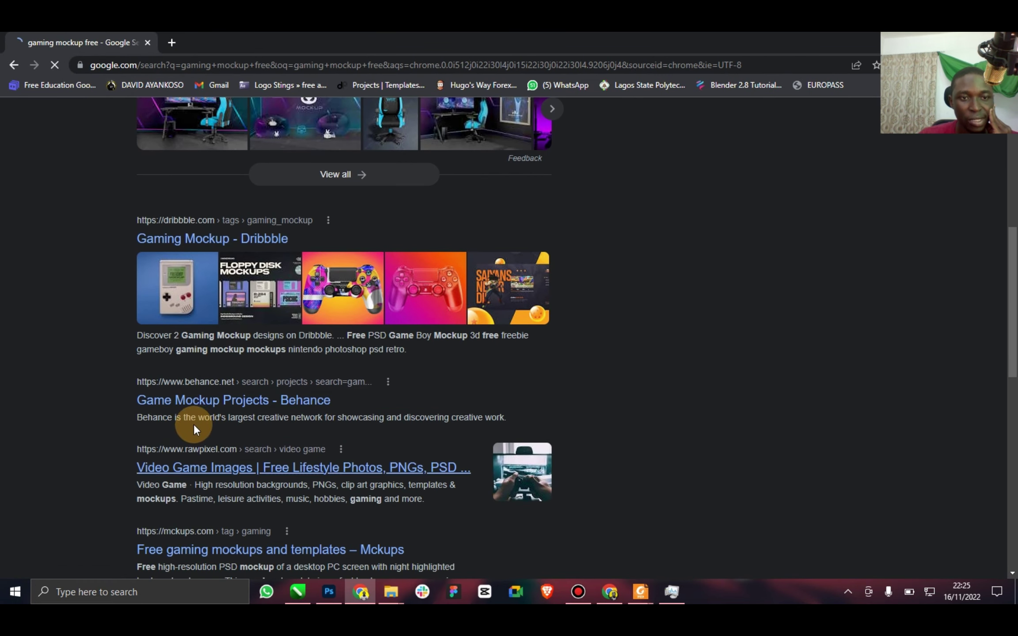
scroll(214, 397, "down", 5)
scroll(234, 227, "up", 1)
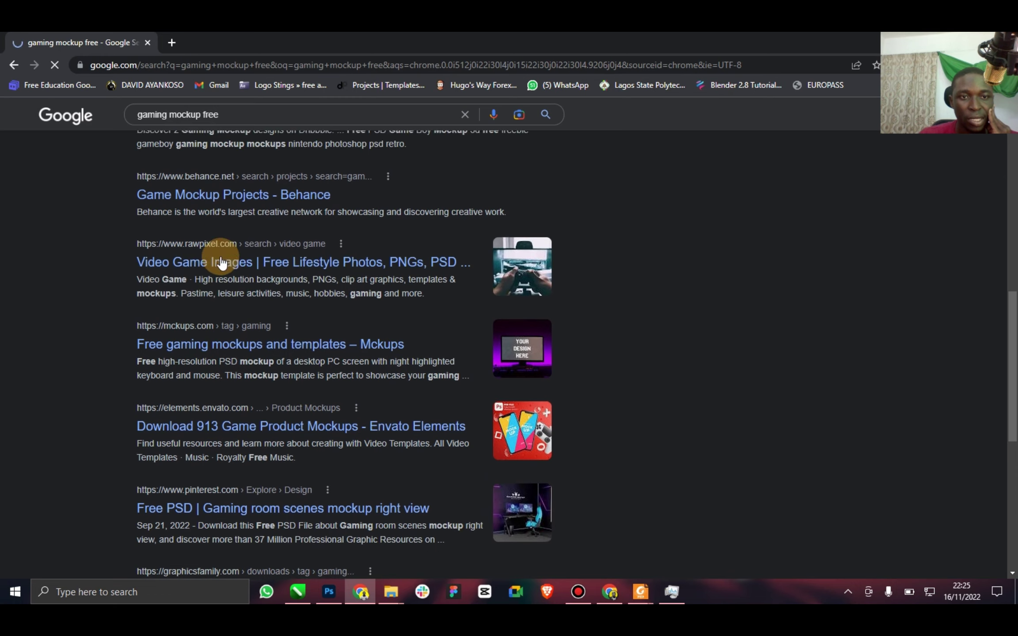
right_click(249, 368)
left_click(283, 375)
scroll(233, 415, "down", 3)
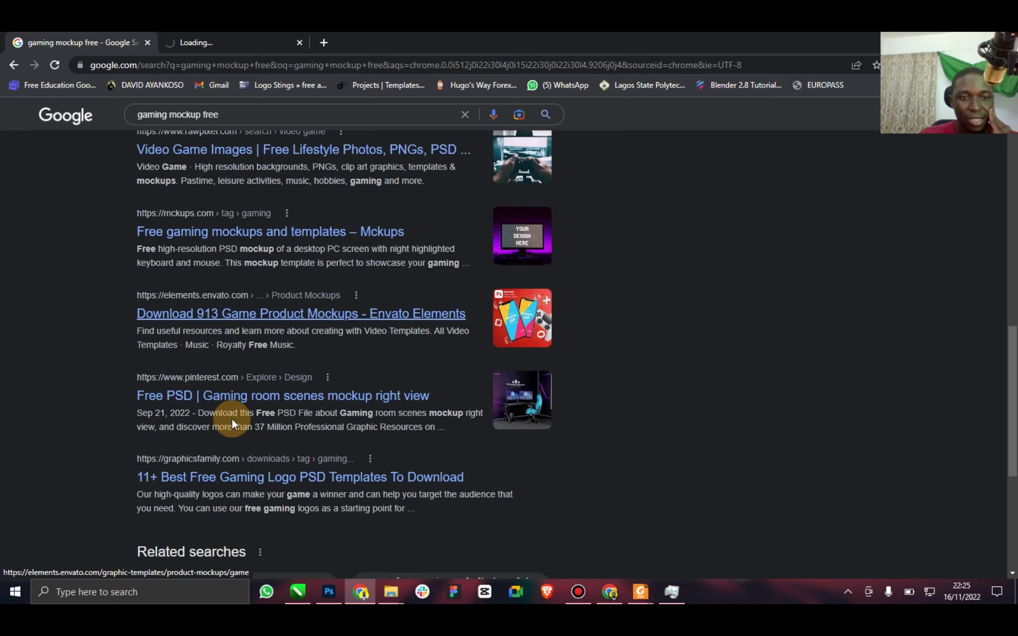
scroll(233, 413, "down", 4)
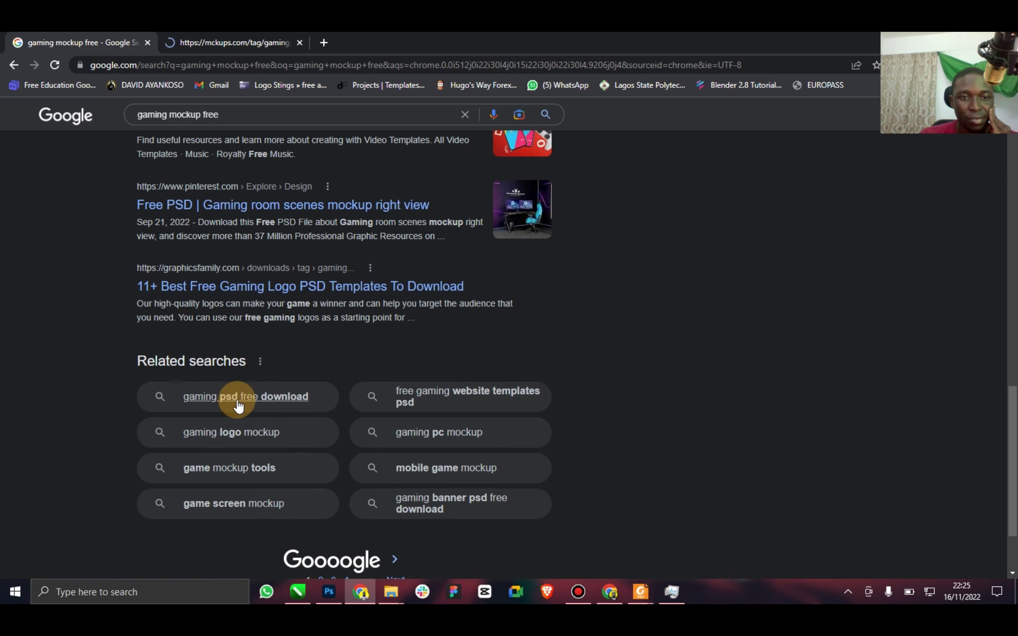
right_click(263, 285)
left_click(294, 293)
Switch to the Mckups tab and examine the free mockups offered under the gaming tag.
left_click(223, 36)
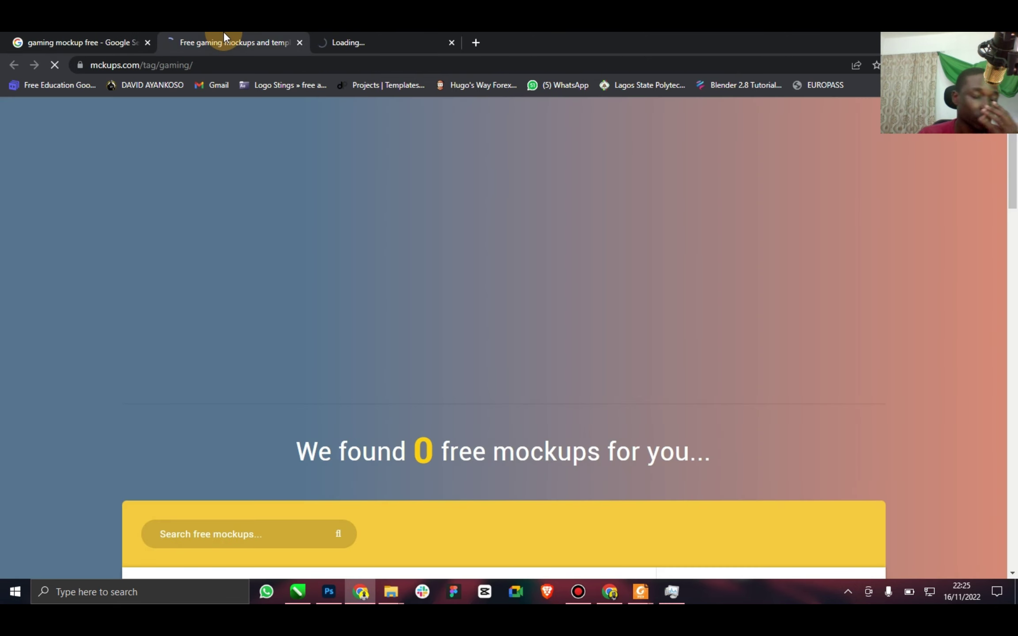
scroll(292, 248, "down", 7)
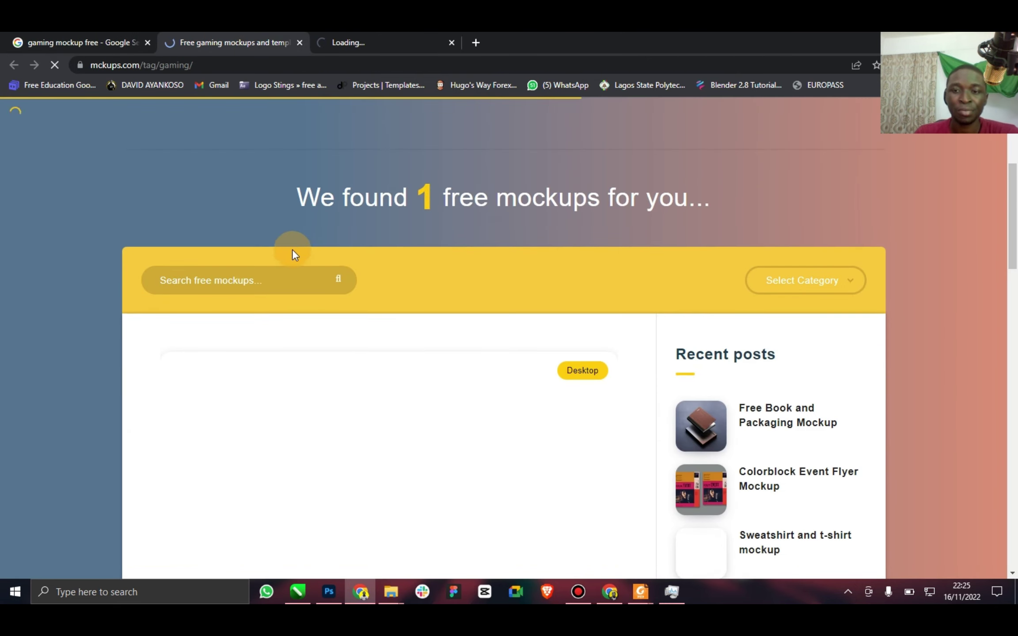
scroll(292, 249, "down", 5)
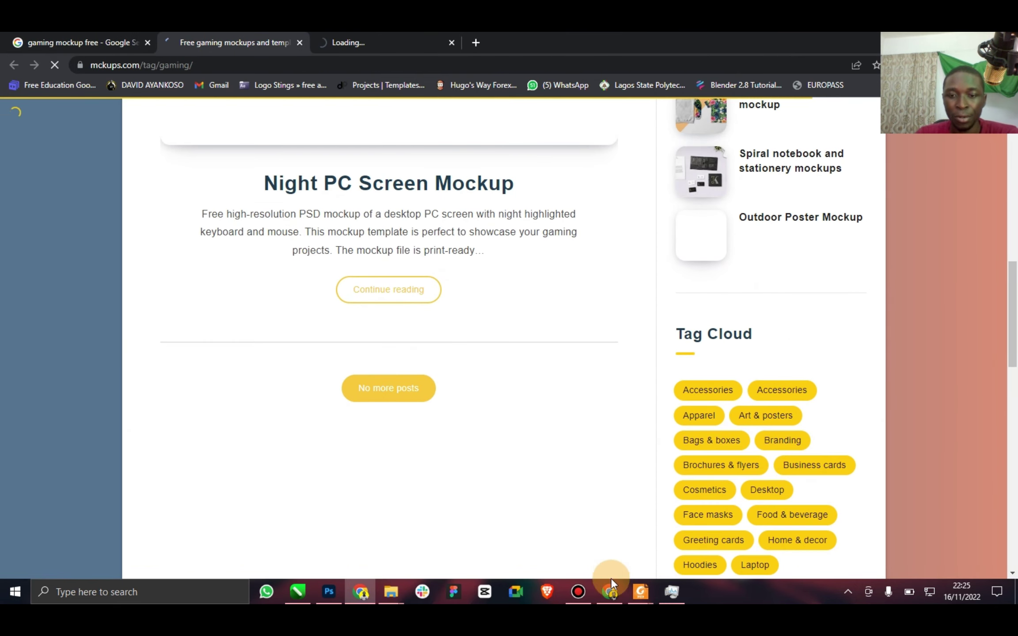
Switch to the Freepik download window and resume the failed gaming room scenes zip download.
left_click(610, 591)
left_click(282, 556)
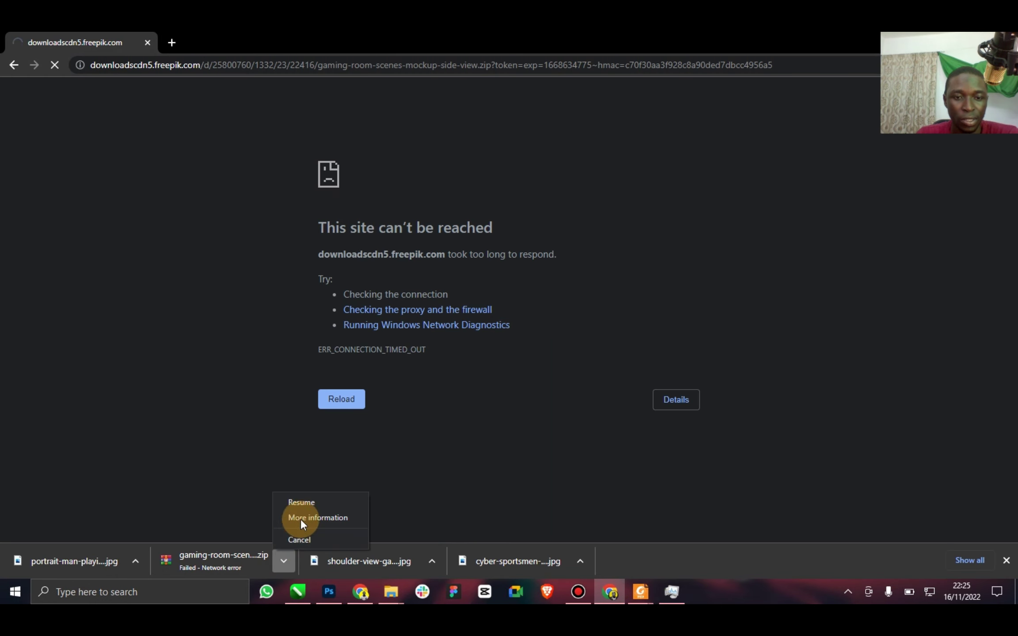
left_click(309, 506)
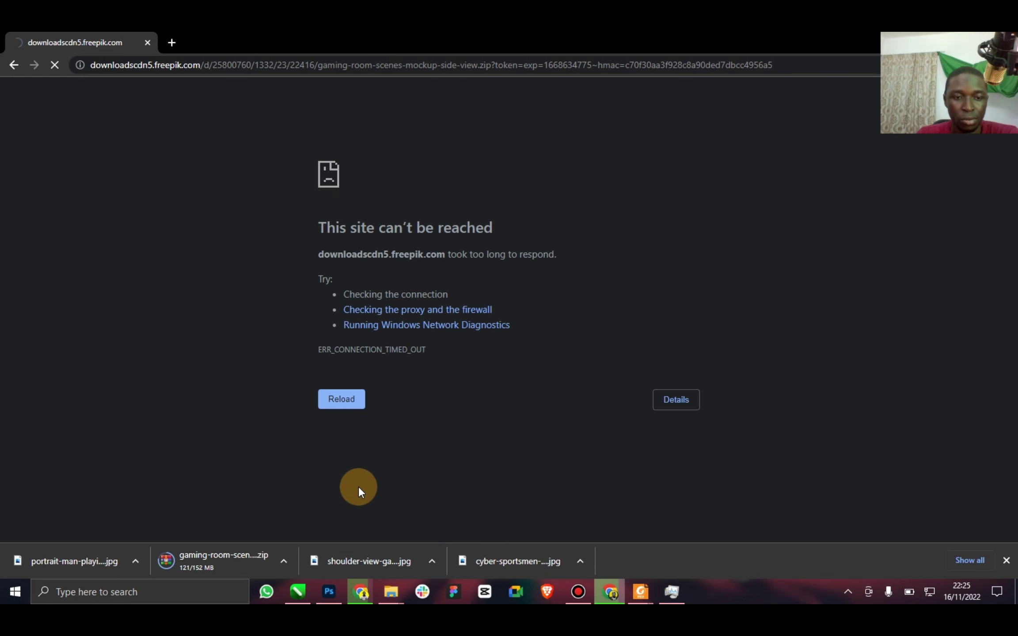
Return to the Mckups window and examine the Night PC Screen Mockup's preview and description.
left_click(360, 591)
scroll(369, 314, "down", 2)
scroll(373, 311, "up", 5)
scroll(372, 311, "up", 5)
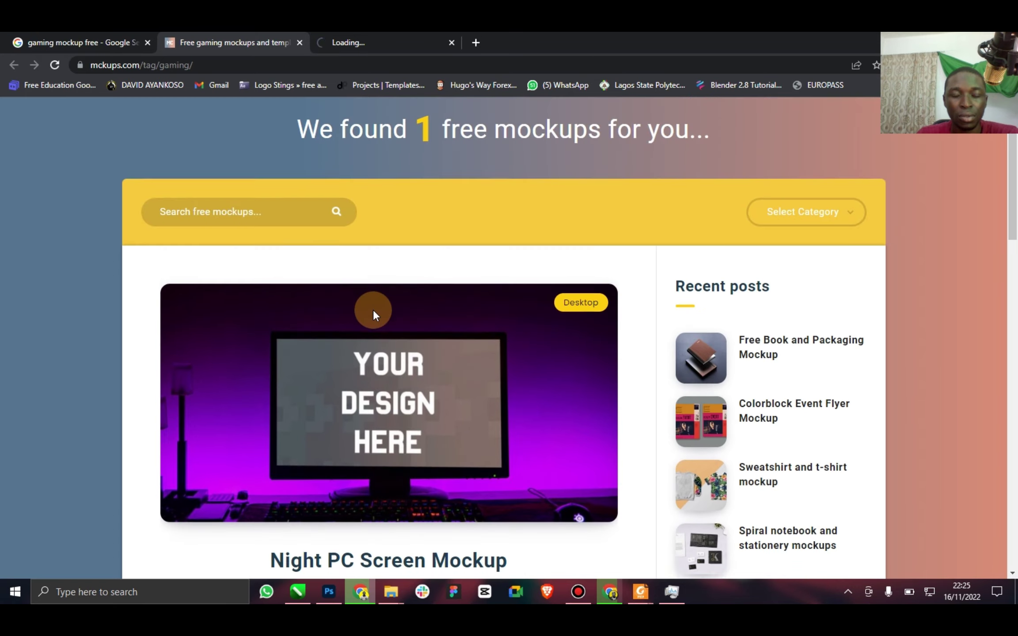
scroll(373, 309, "down", 6)
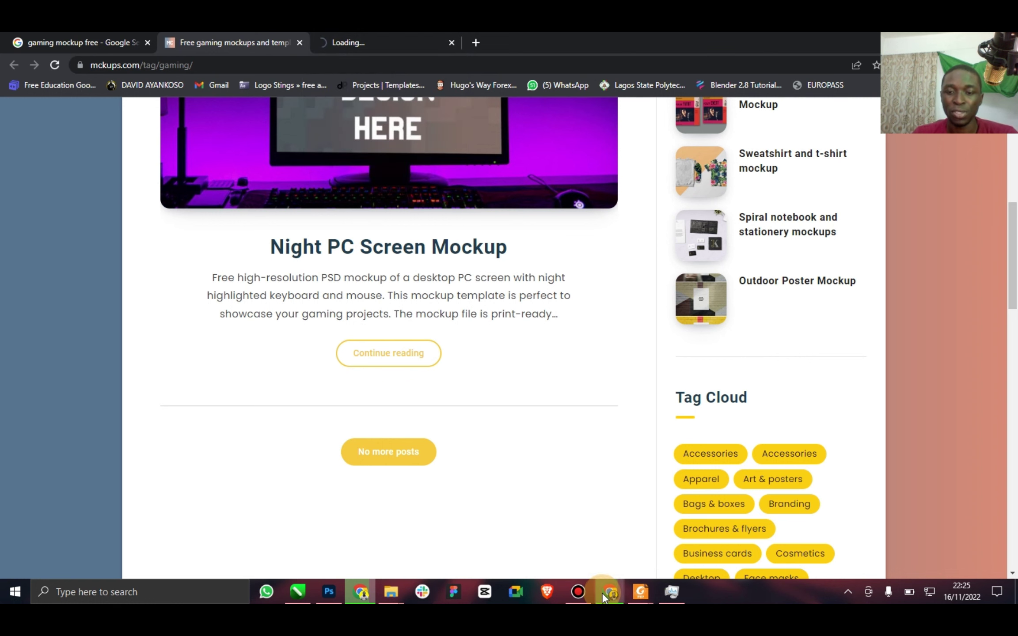
Minimize Bandicam, add Page 11 to the CorelDRAW document and create a page-sized rectangle with no outline on it.
left_click(582, 597)
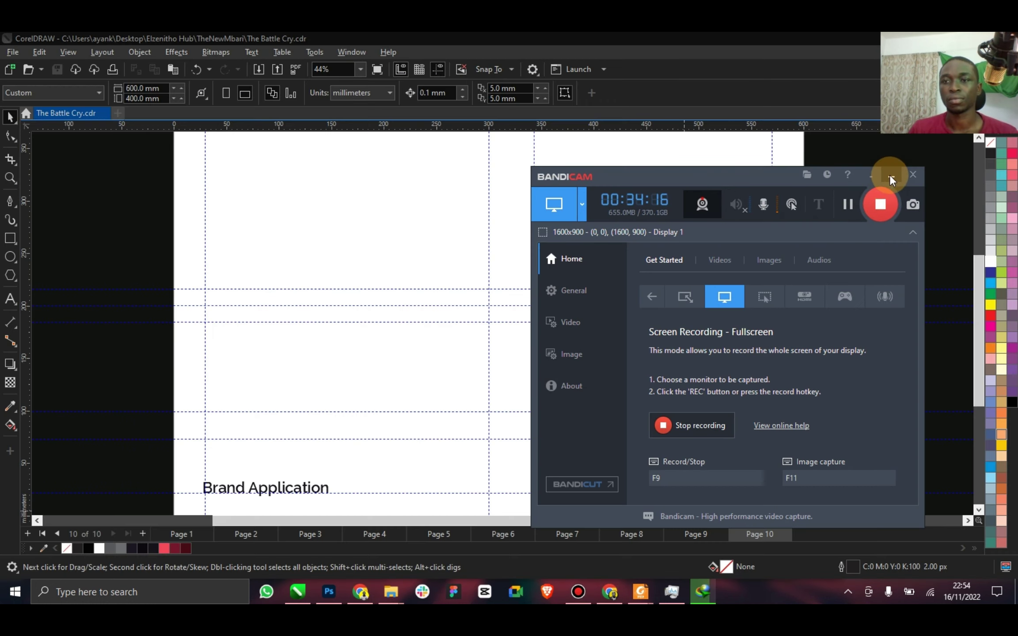
left_click(891, 176)
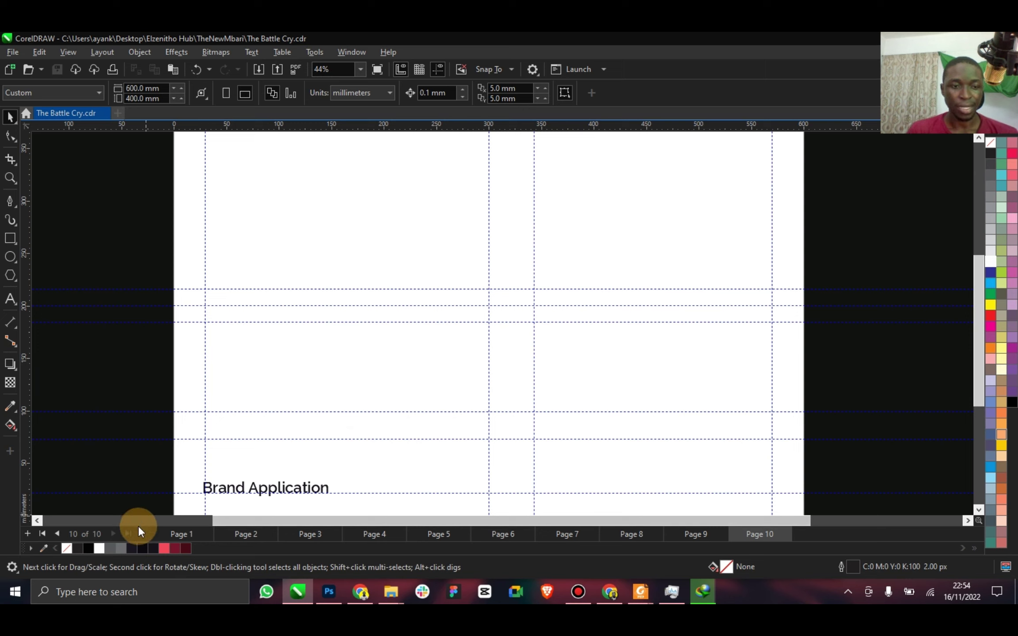
key("ctrl+z")
double_click(11, 239)
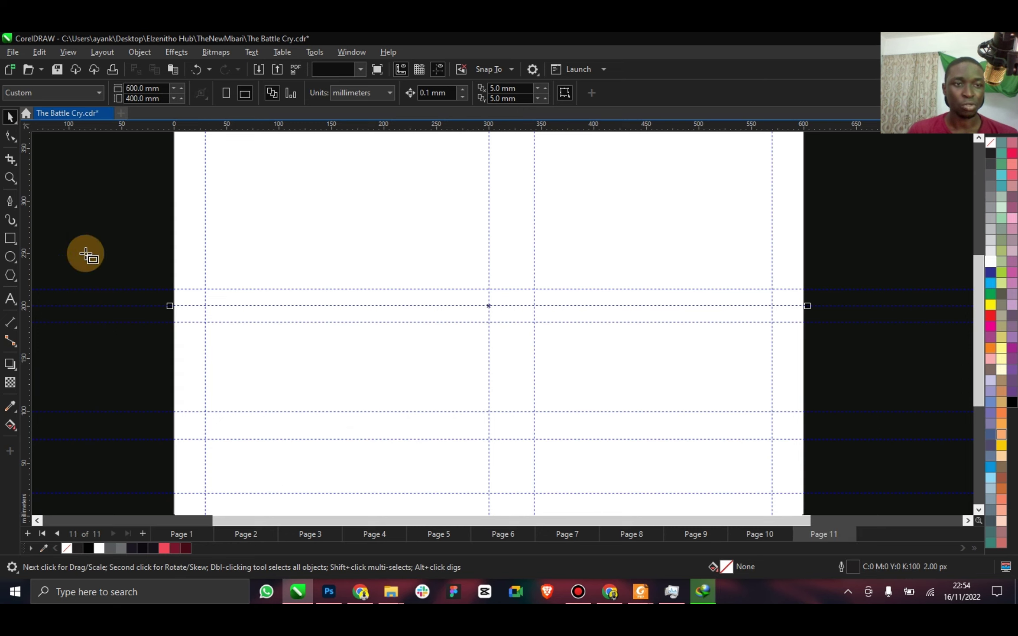
right_click(66, 549)
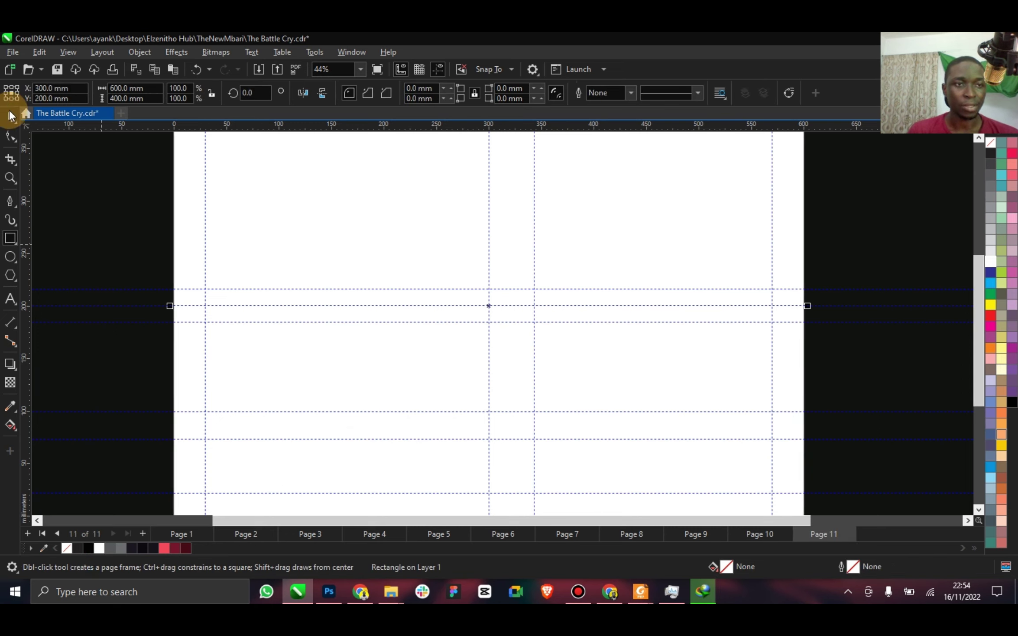
key("space")
Open gaming_room_scene_mockup_perspective.psd in Photoshop from the gaming room scene folder in Downloads and dismiss the 3D notice.
mouse_move(389, 590)
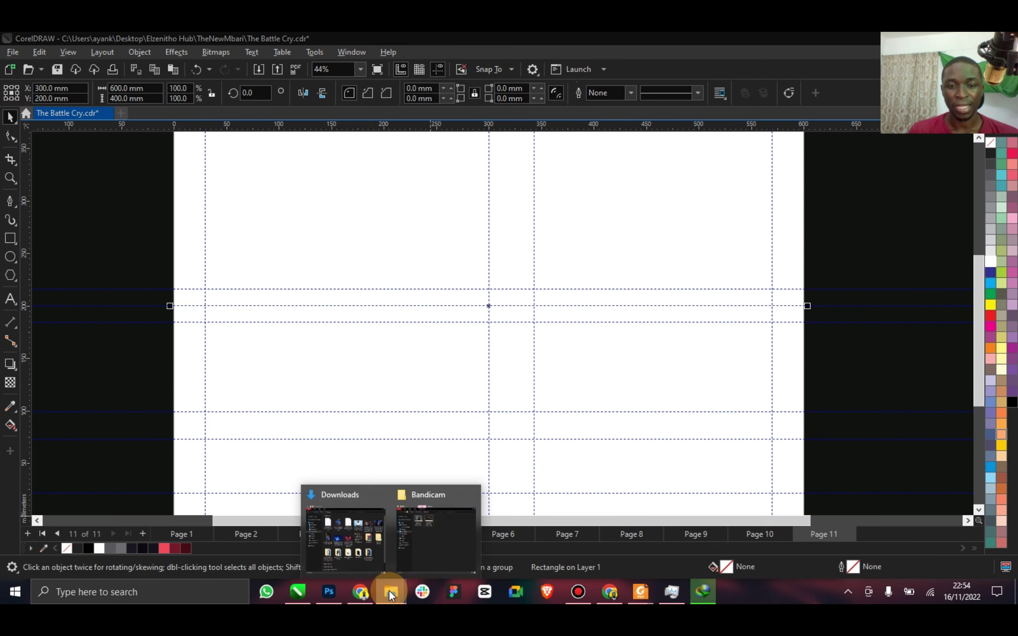
left_click(354, 552)
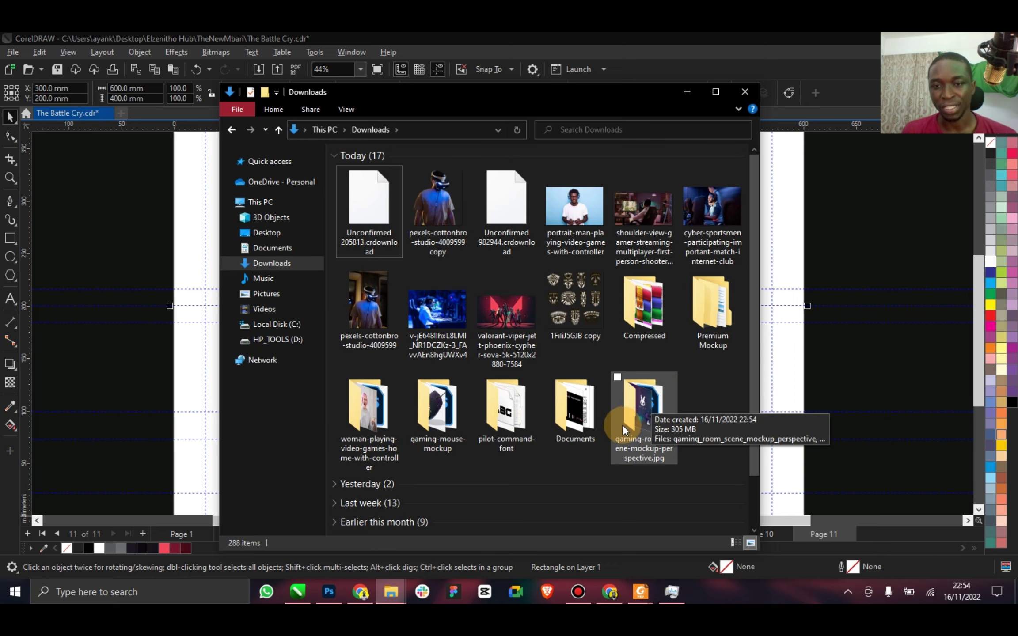
double_click(641, 410)
double_click(434, 180)
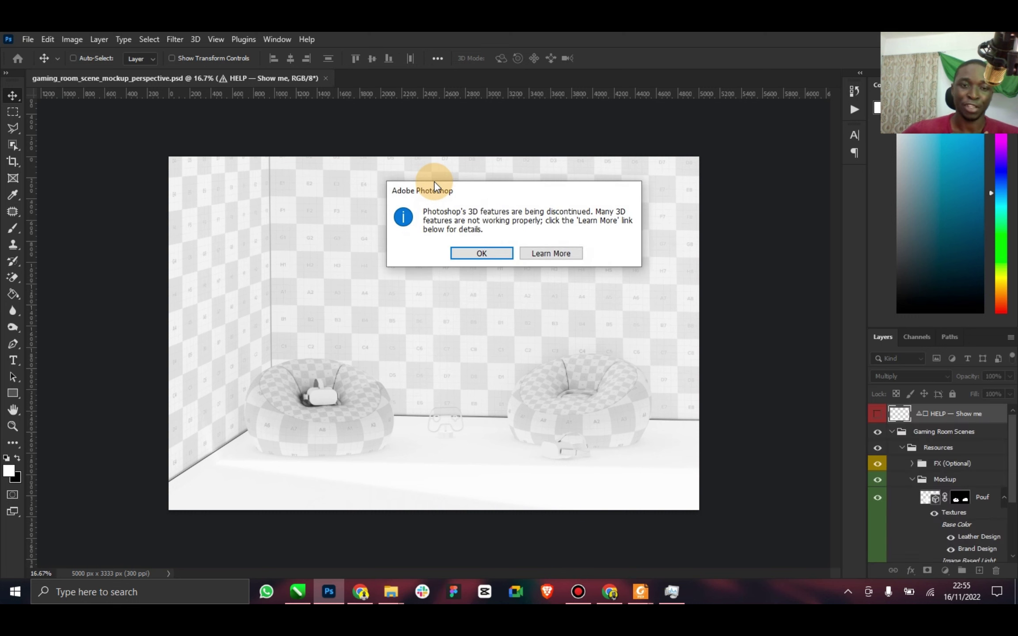
left_click(464, 248)
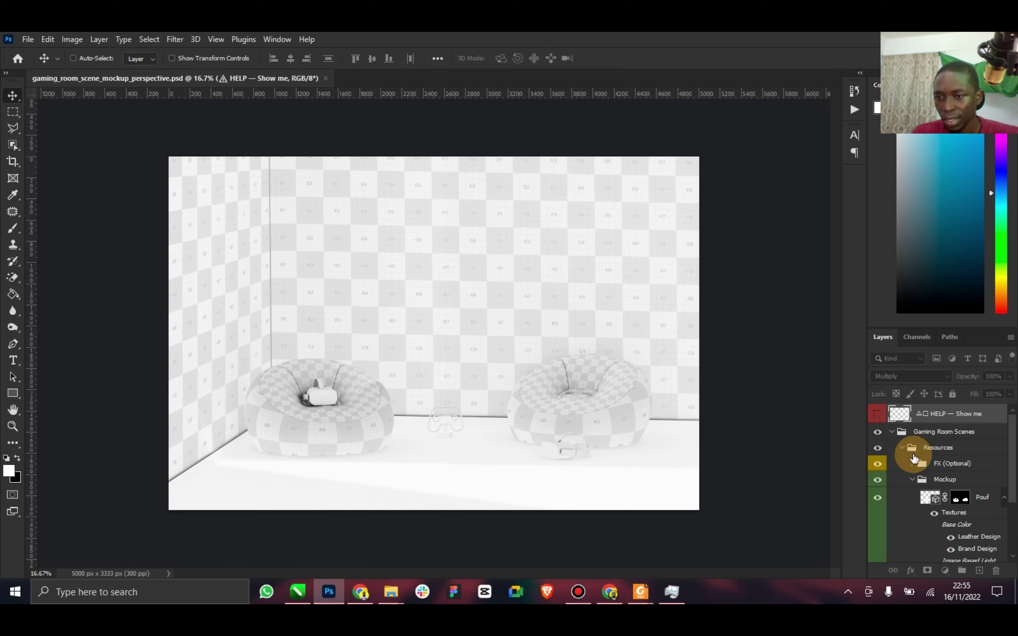
Collapse the Mockup layer group and inspect the FX (Optional) and Resources groups by toggling their visibility and contents.
left_click(912, 480)
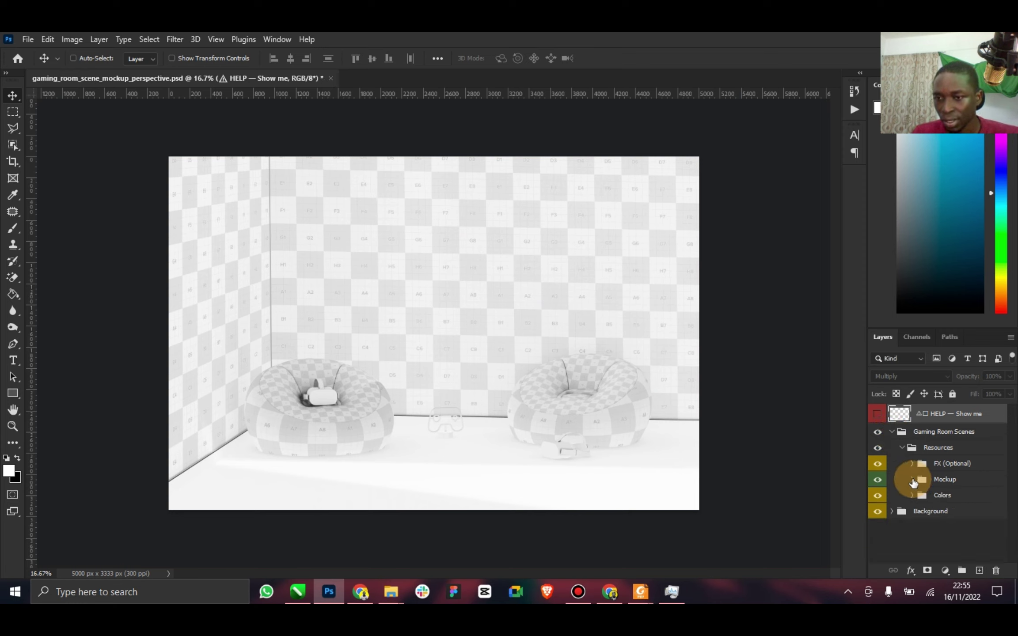
left_click(878, 464)
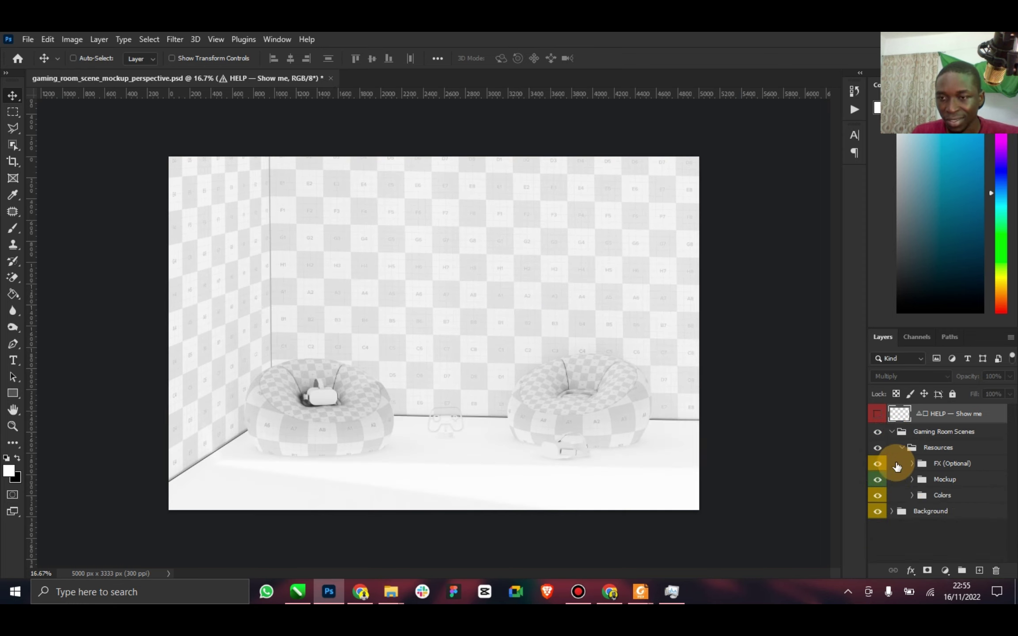
left_click(877, 448)
left_click(877, 448)
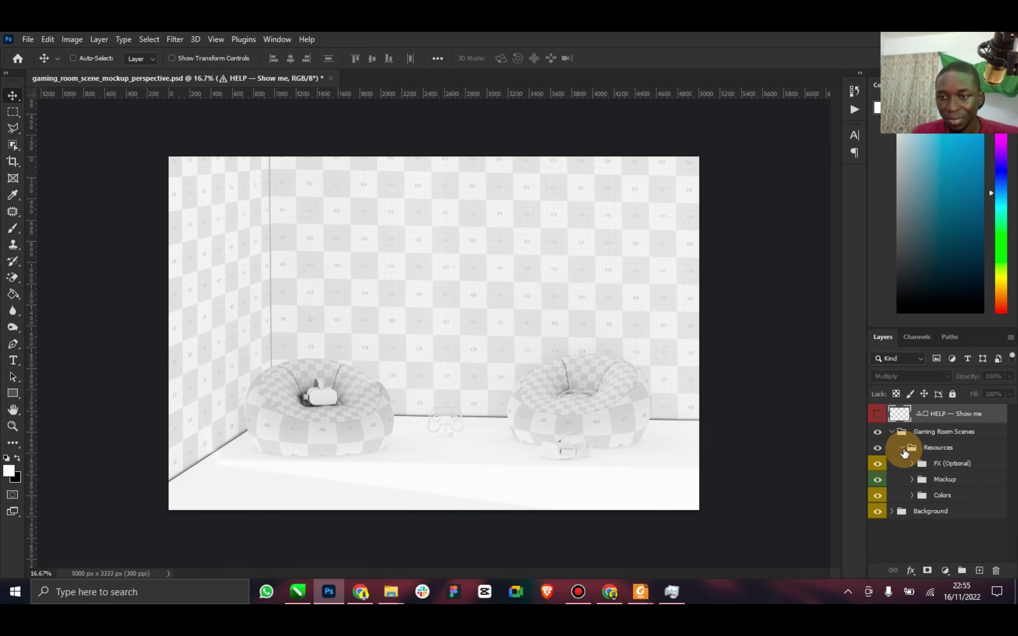
left_click(903, 447)
left_click(901, 447)
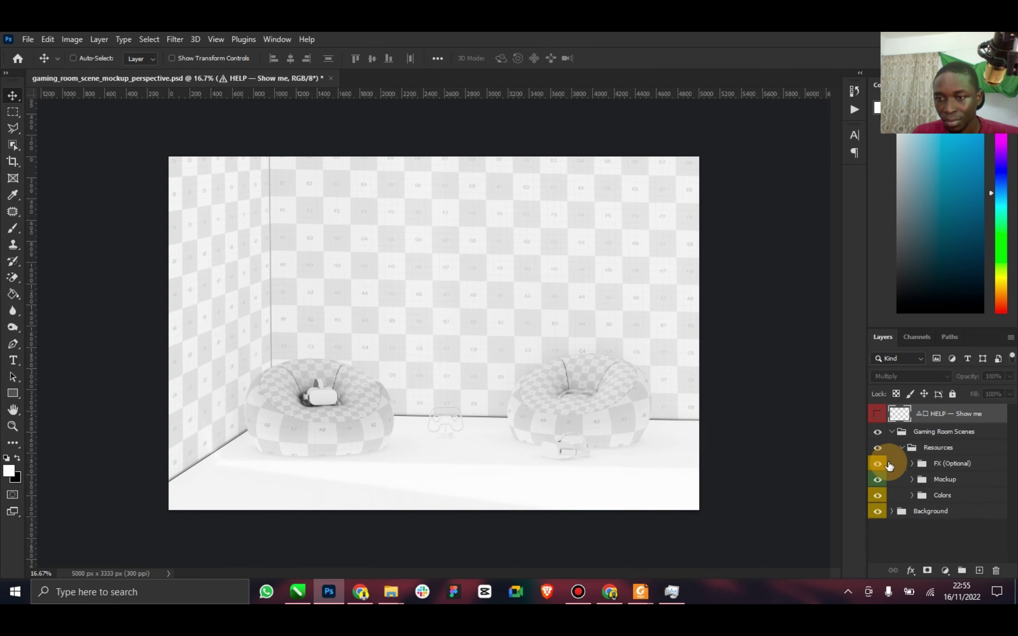
Check the Mockup group's effect on the scene, expand it and open the Wall 01 Design smart object for editing.
left_click(877, 480)
left_click(878, 481)
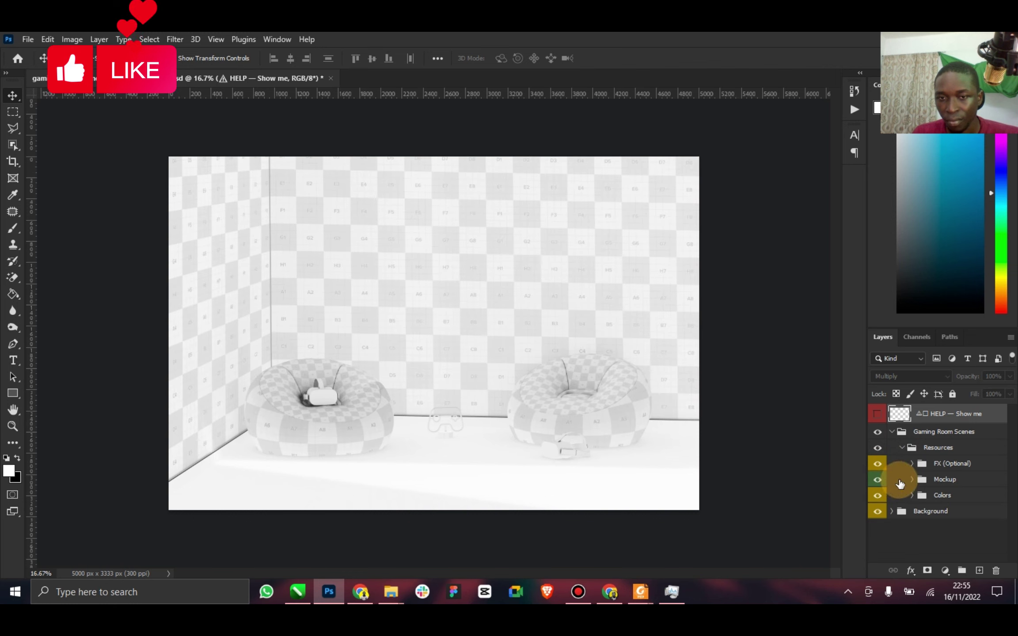
left_click(912, 481)
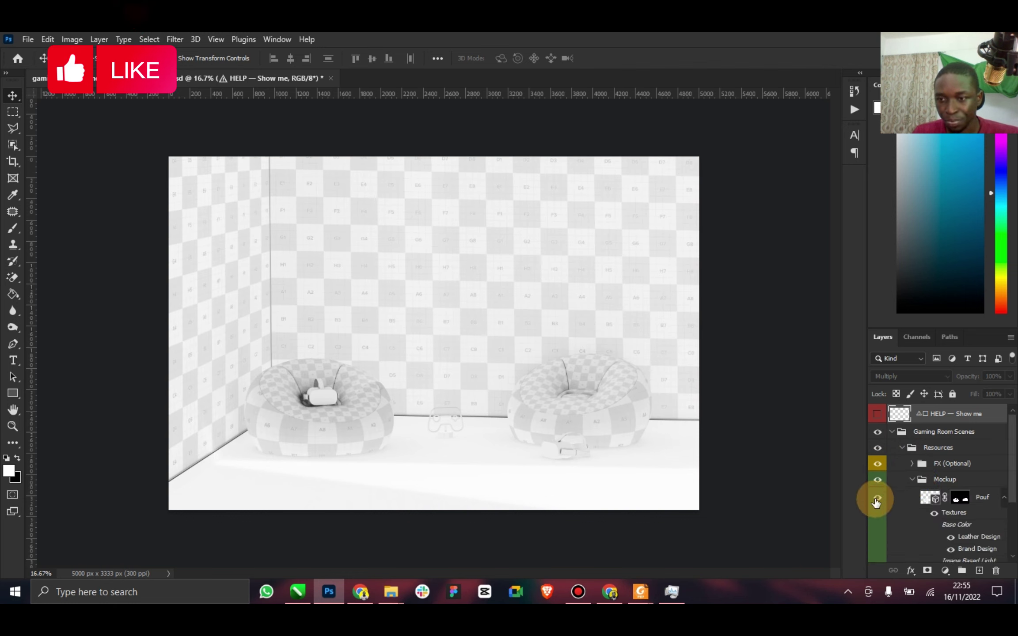
scroll(876, 497, "down", 4)
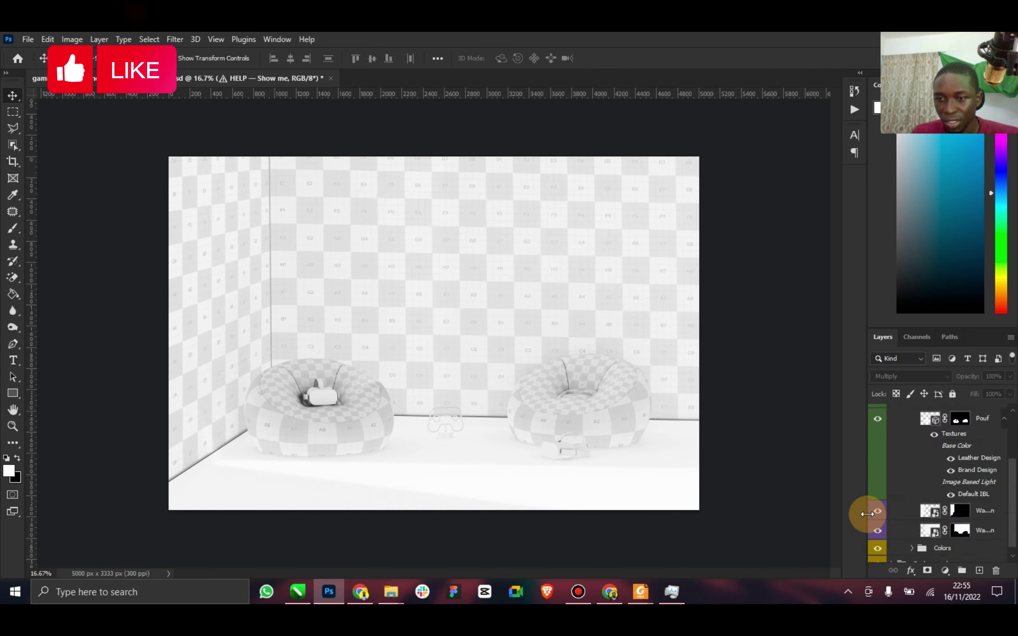
left_click(876, 512)
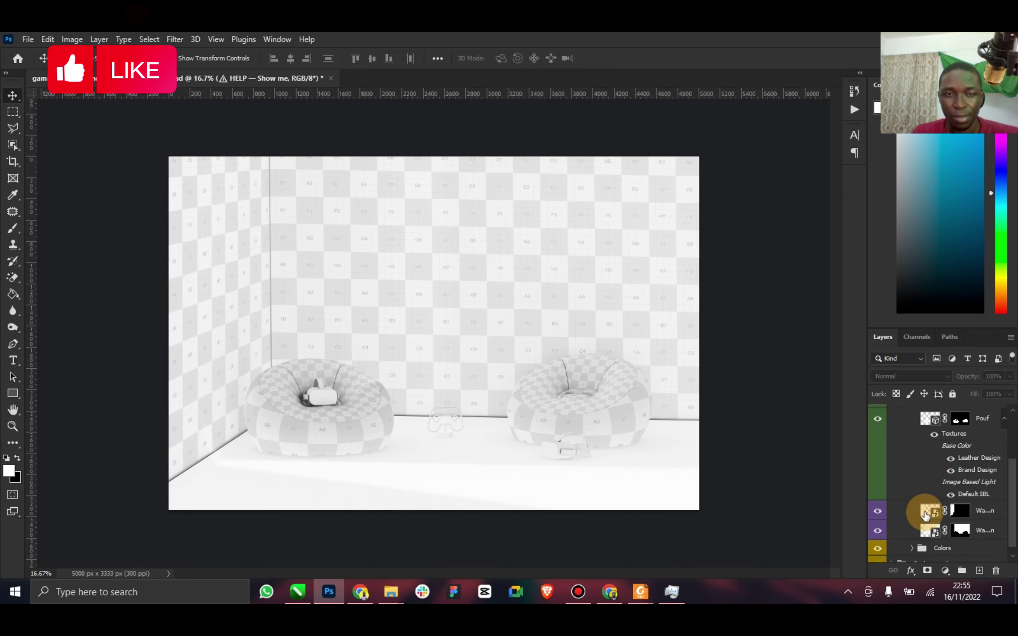
double_click(925, 514)
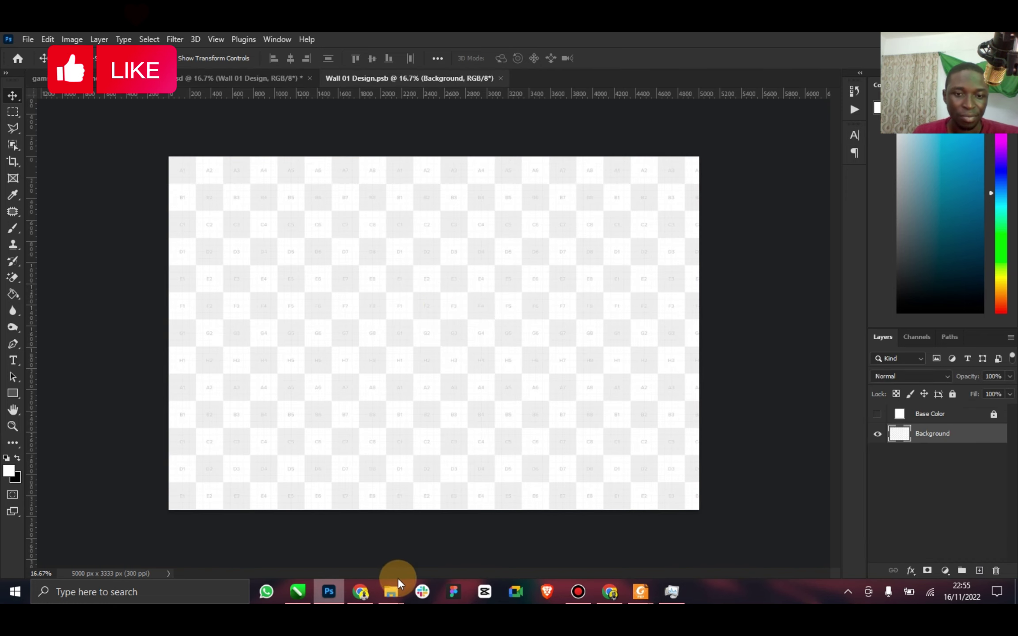
Switch to File Explorer, go to the Downloads folder and delete the two Unconfirmed .crdownload files.
mouse_move(397, 585)
left_click(345, 524)
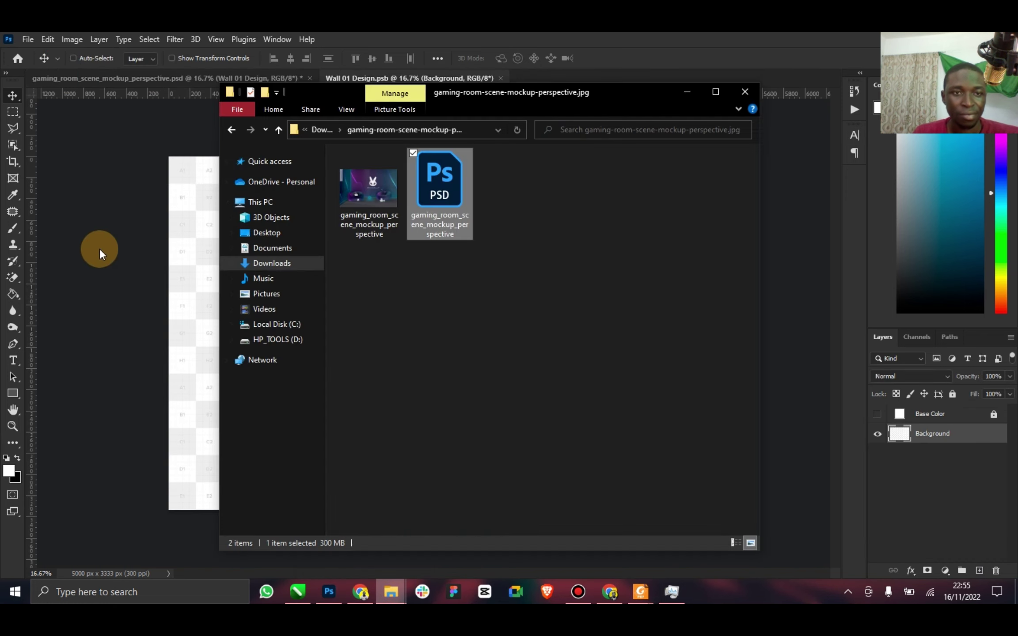
left_click(265, 232)
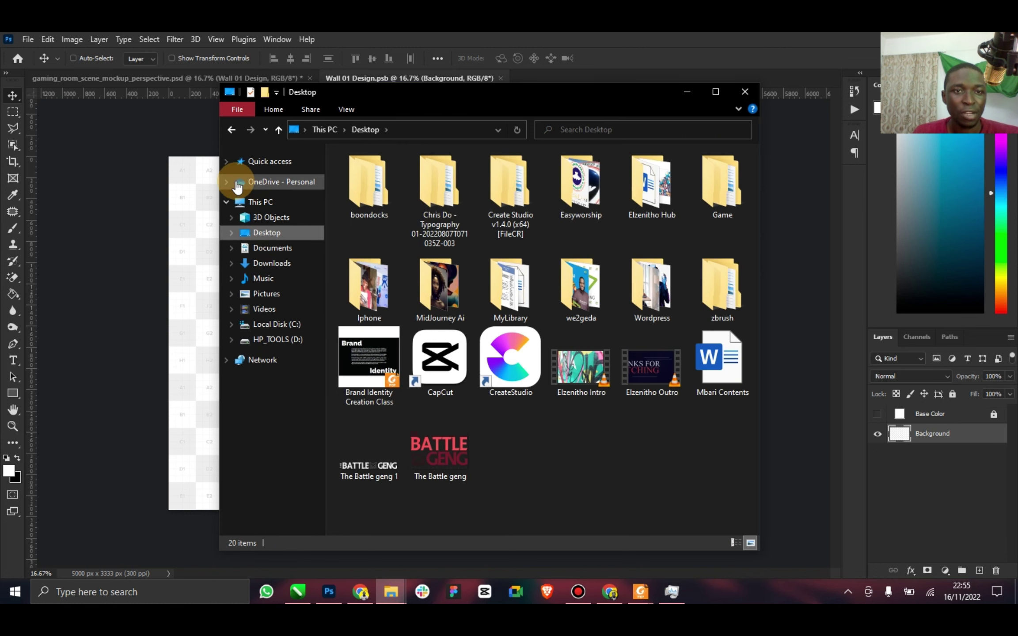
left_click(225, 162)
left_click(224, 161)
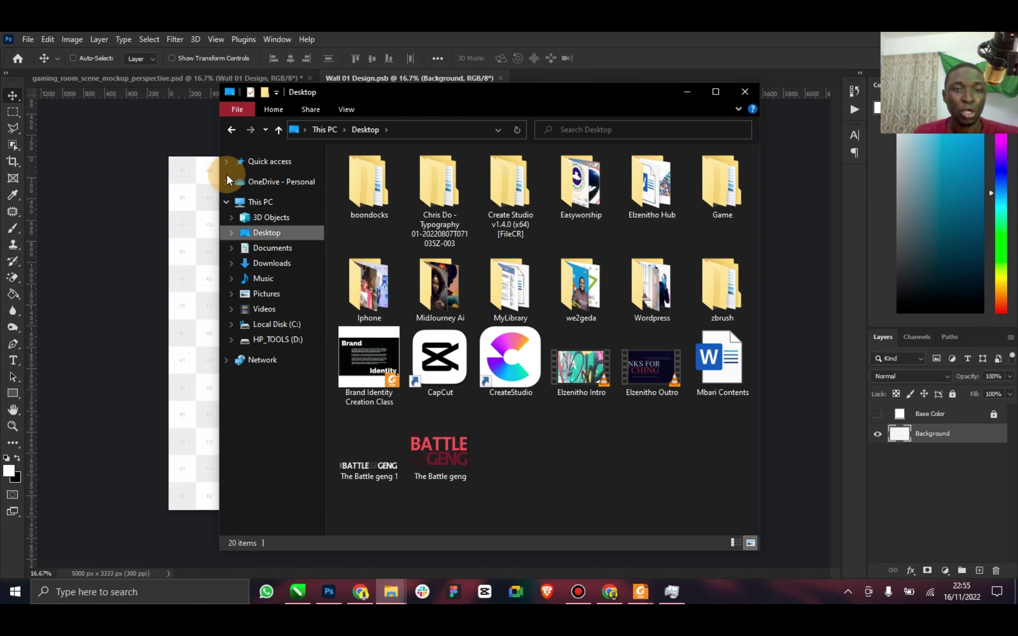
left_click(262, 265)
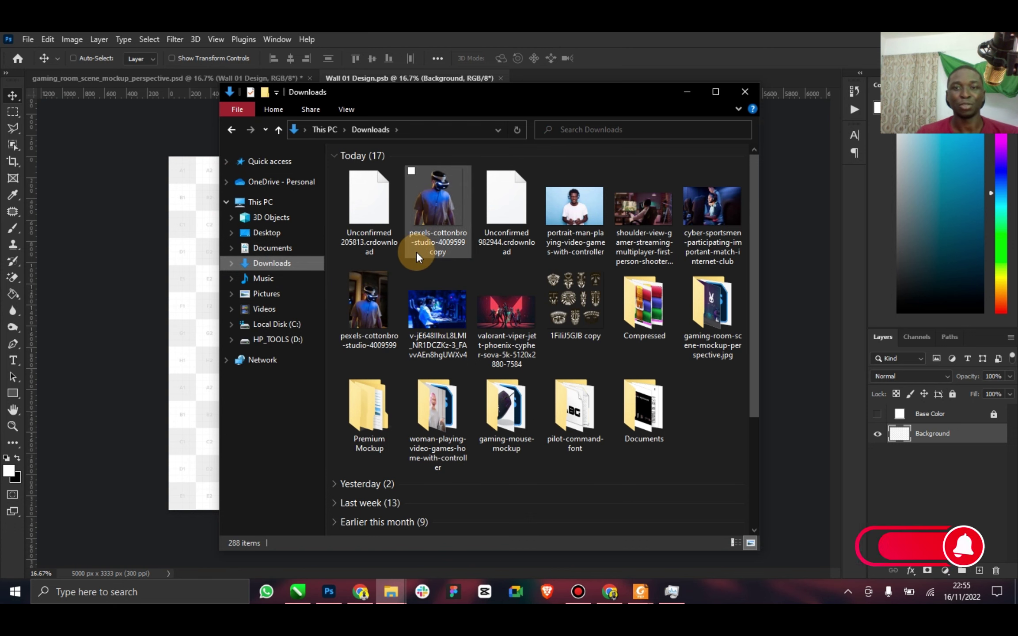
left_click(512, 228)
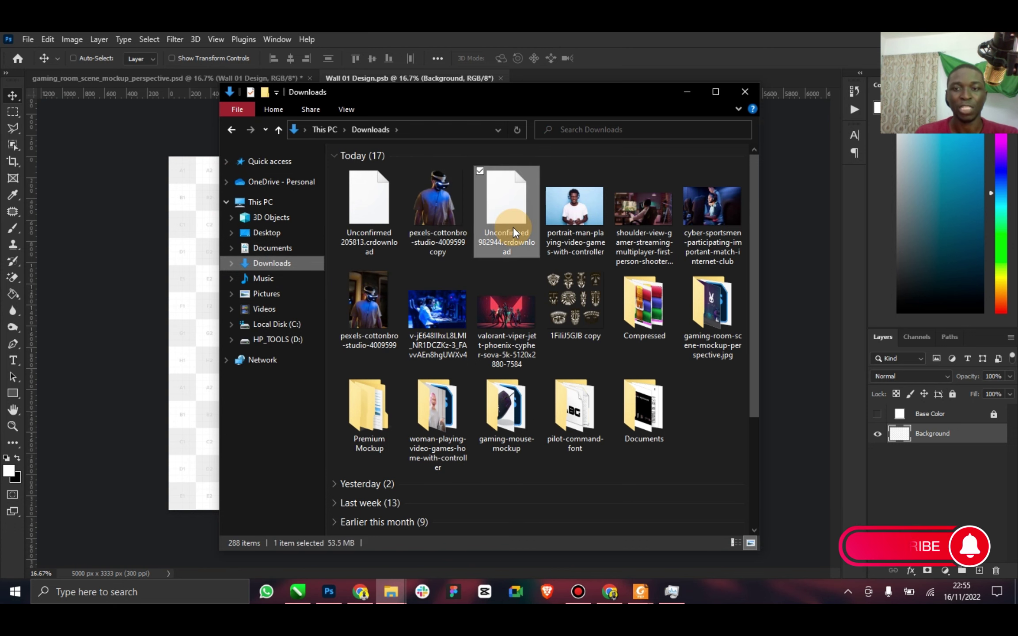
left_click(365, 243, "ctrl")
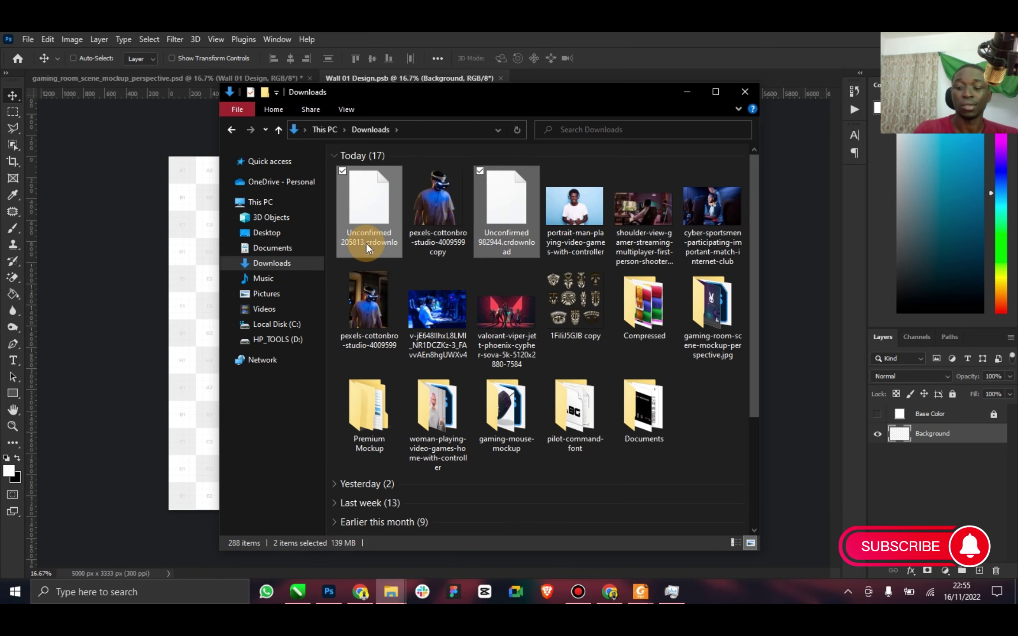
key("Delete")
key("Return")
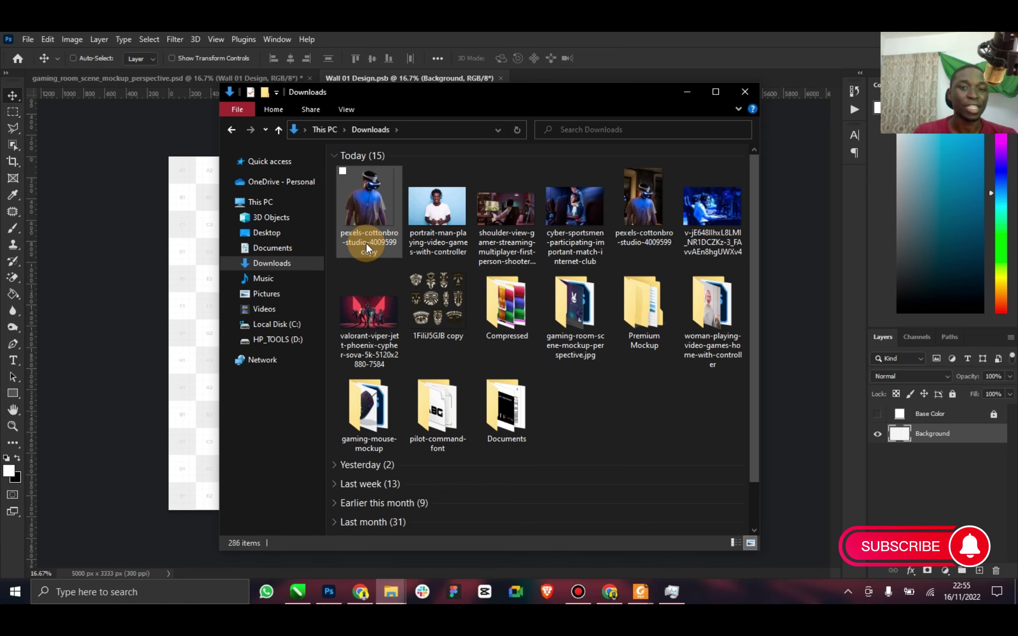
Place the valorant-viper-jett image in Wall 01 Design.psb, scale it to about 29% to fill the canvas, then save and close the document.
left_click(381, 314)
left_click_drag(228, 324, 205, 333)
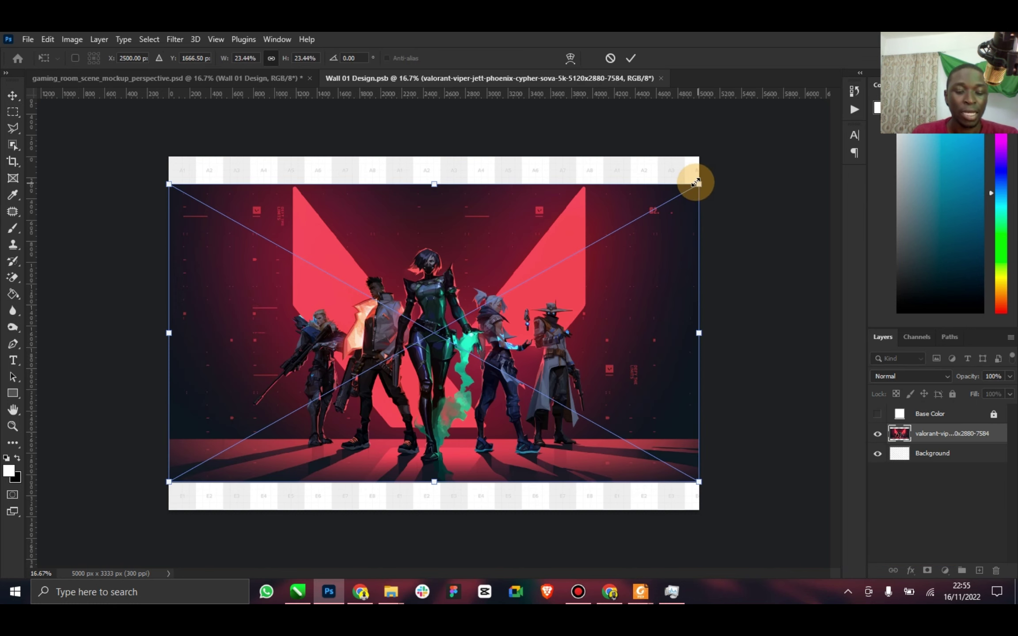
left_click_drag(696, 182, 762, 147)
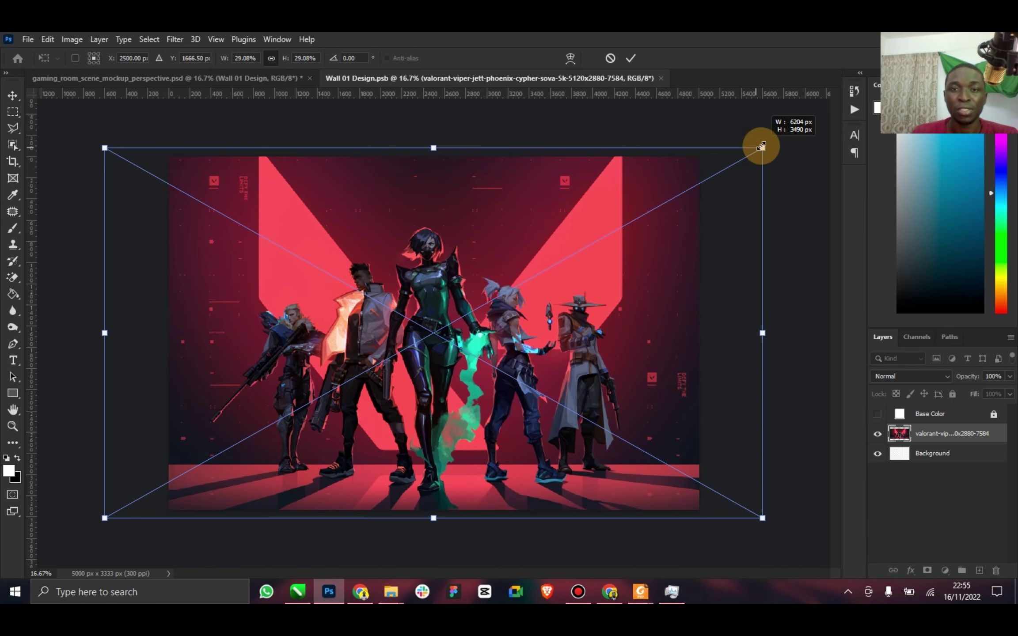
left_click(639, 59)
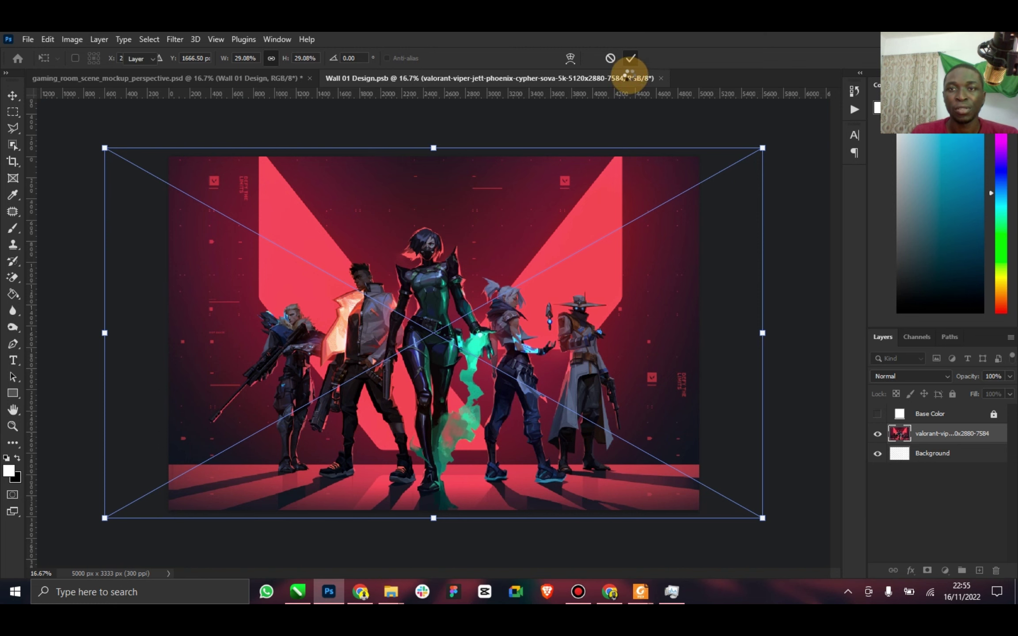
left_click(666, 80)
left_click(452, 243)
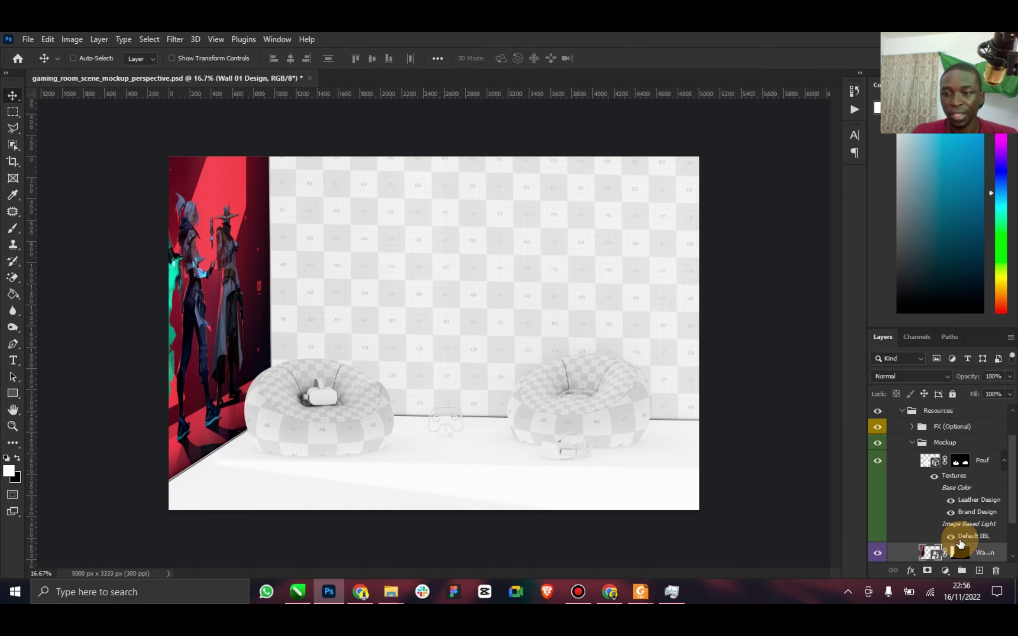
Open the Wall 02 Design smart object and place the valorant-viper-jett image from Downloads in it, scaled to about 29.5% to cover the canvas.
scroll(958, 536, "down", 1)
left_click(878, 534)
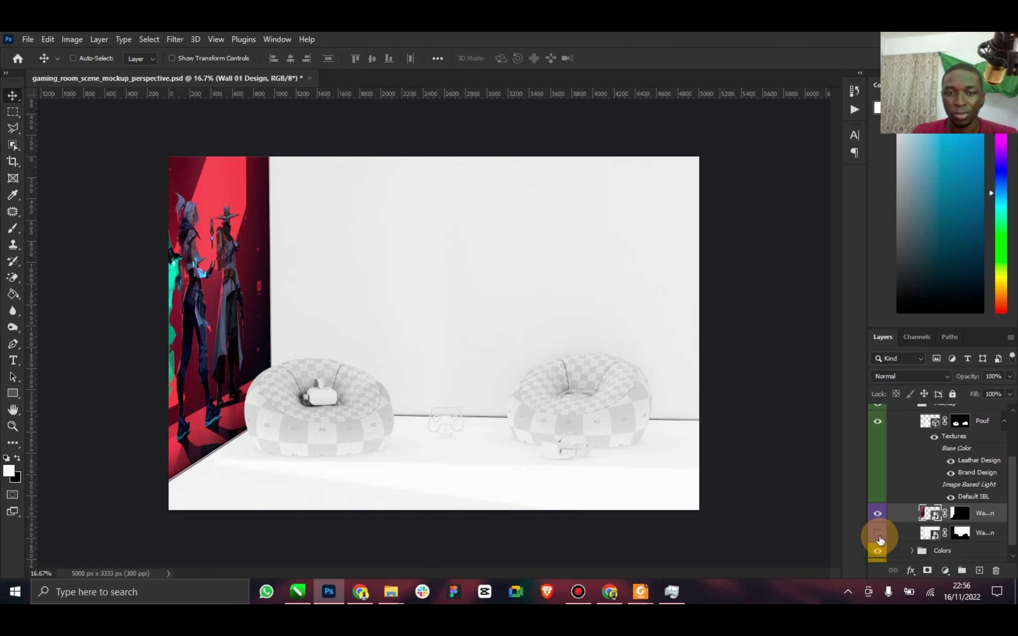
left_click(878, 534)
double_click(930, 534)
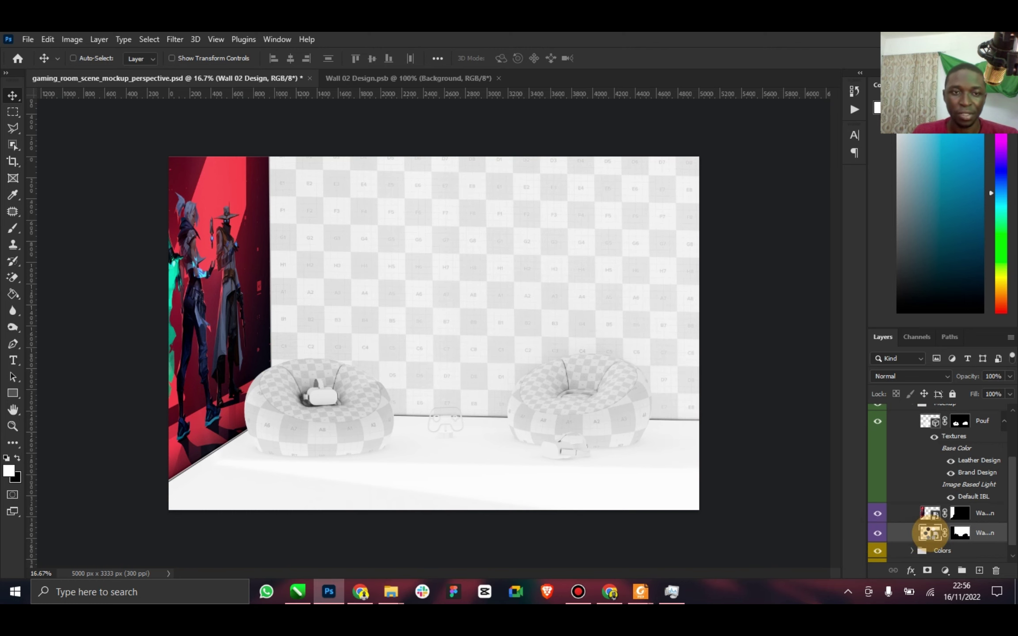
left_click(388, 601)
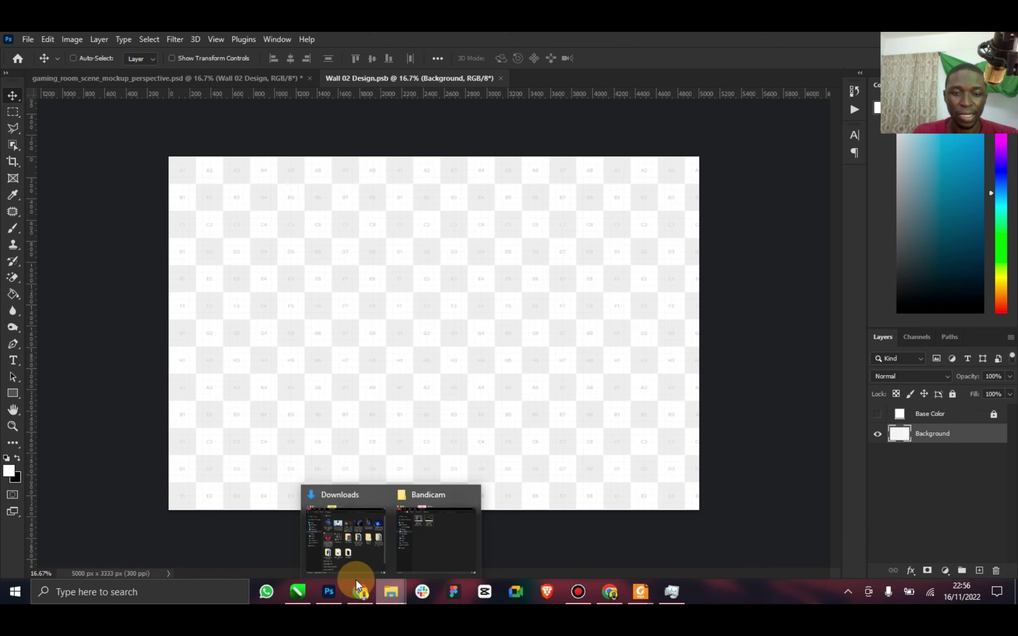
left_click(348, 523)
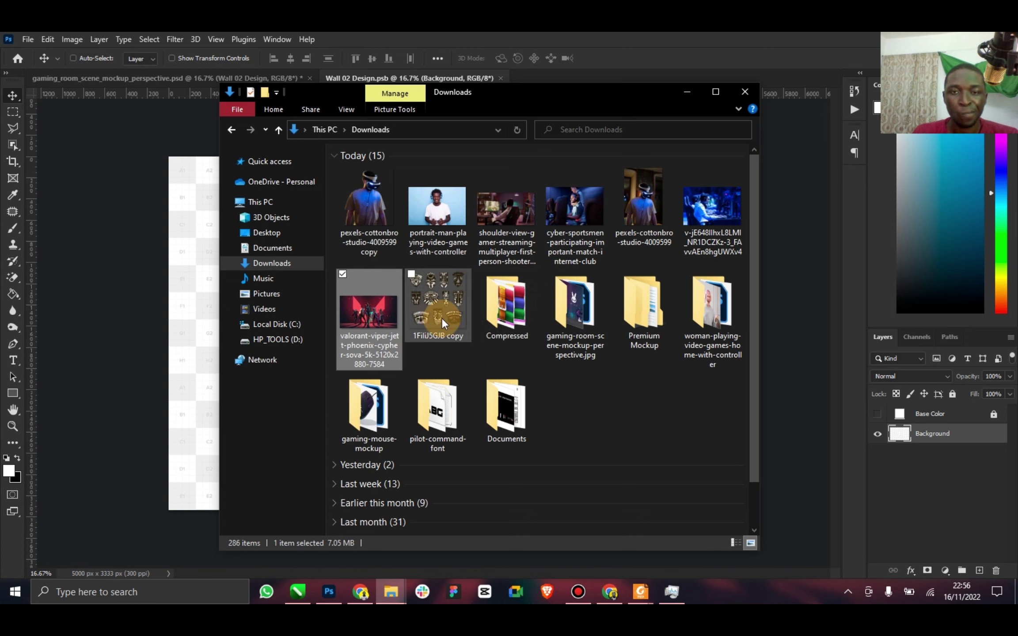
left_click_drag(377, 312, 197, 353)
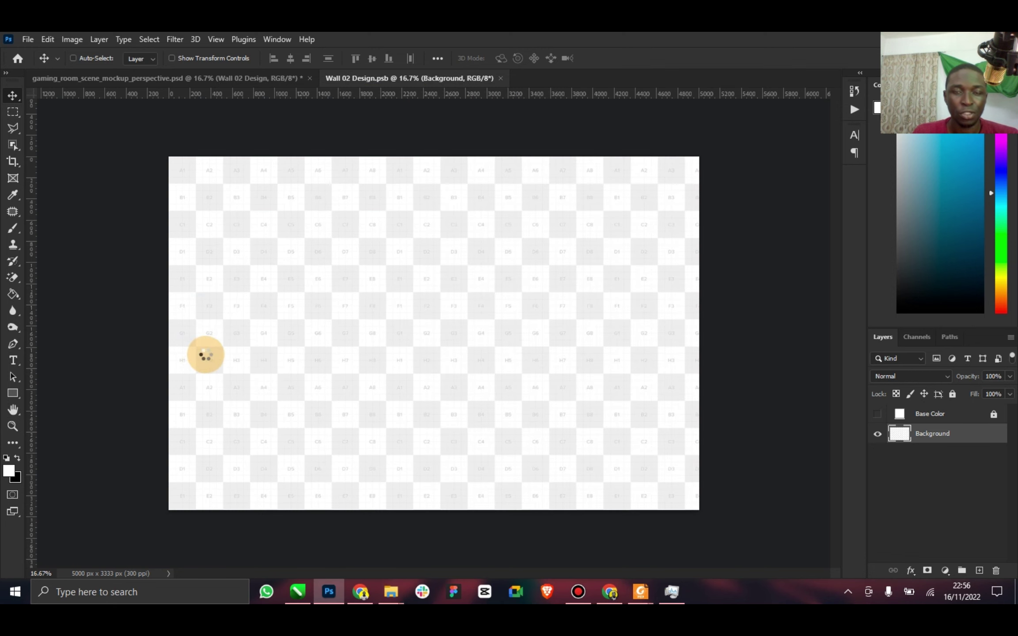
left_click_drag(699, 182, 766, 144)
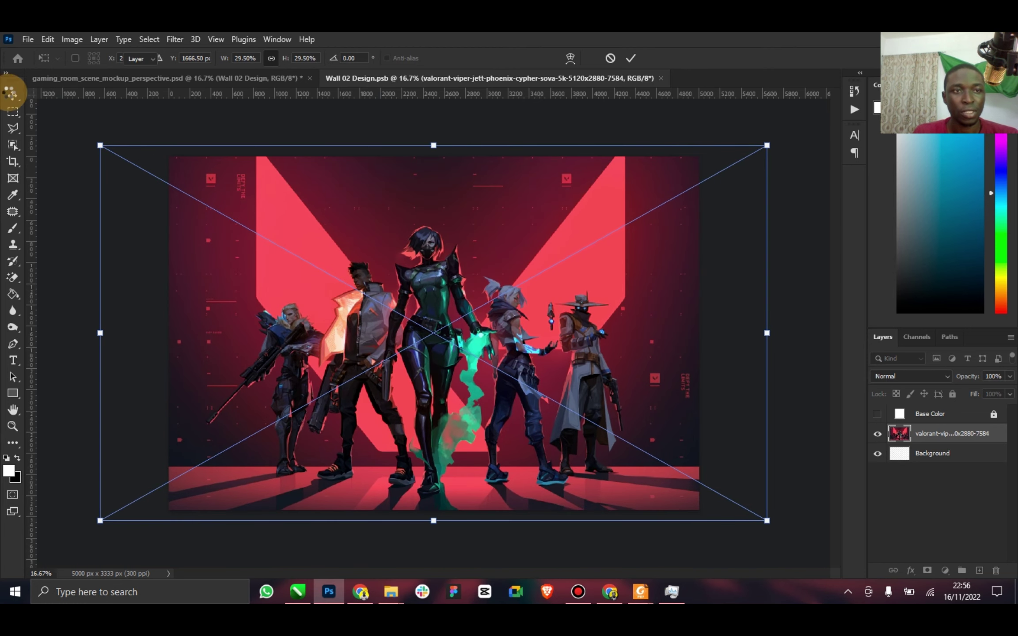
left_click(10, 94)
Rasterize the valorant image layer in Wall 02 Design.psb and desaturate it.
right_click(936, 431)
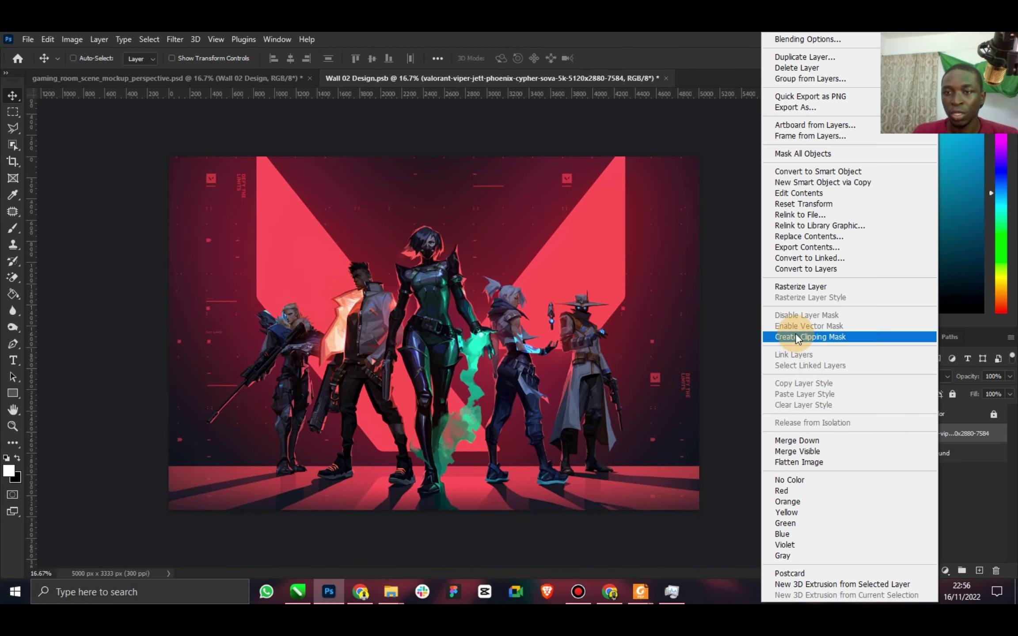
left_click(801, 284)
left_click(54, 39)
mouse_move(72, 40)
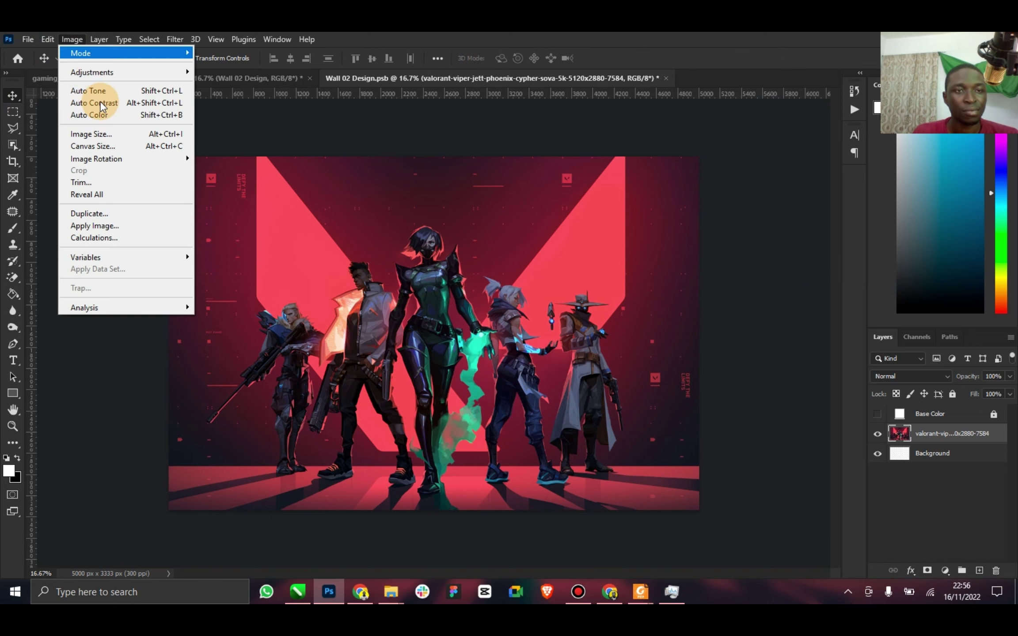
mouse_move(161, 70)
left_click(262, 313)
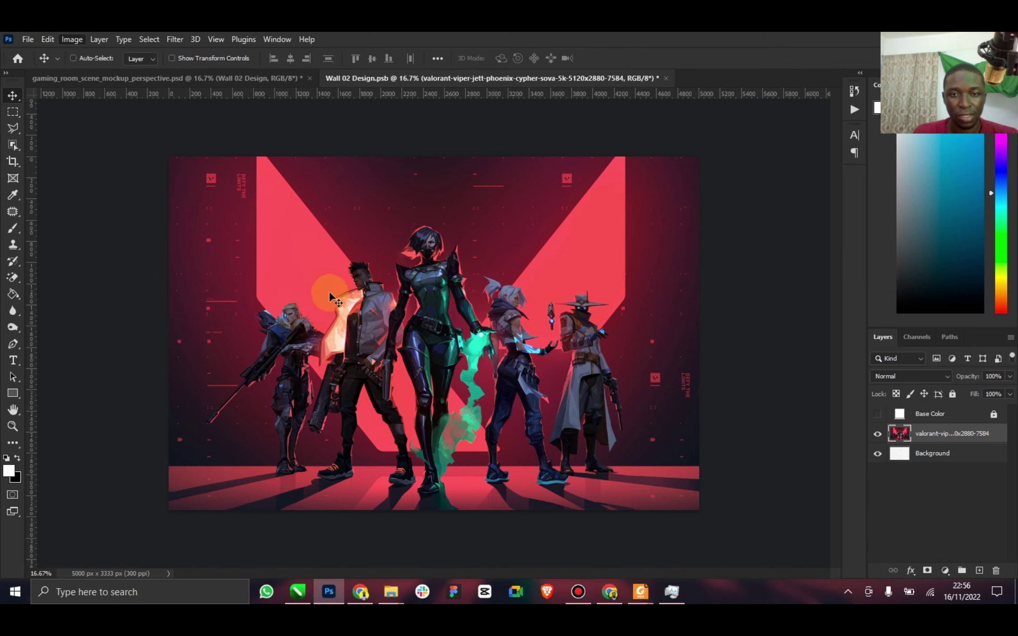
Apply a strong Gaussian Blur to the desaturated valorant layer so the characters become soft silhouettes.
left_click(174, 38)
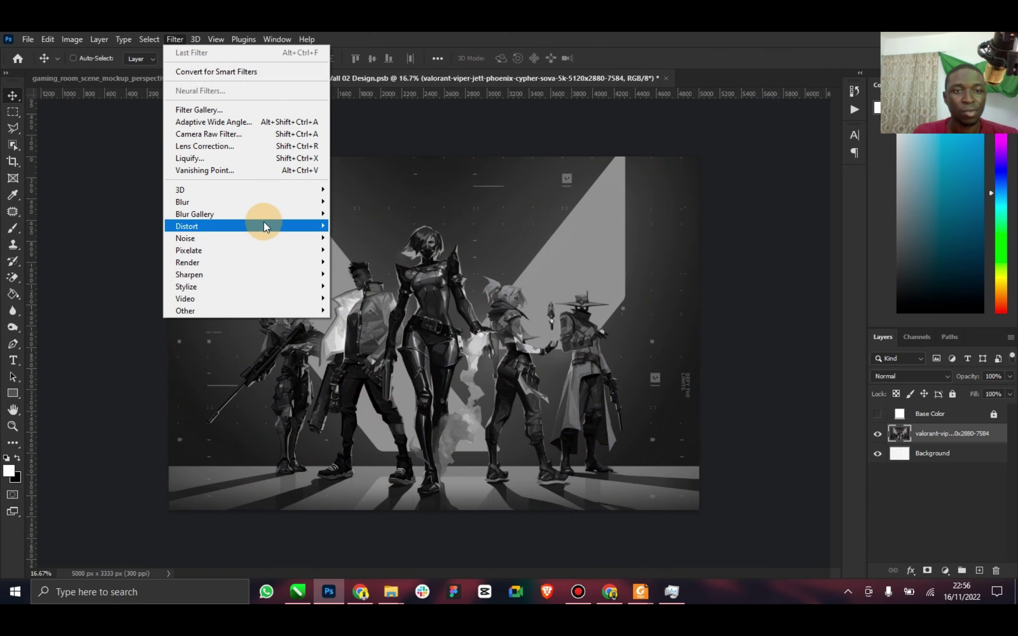
mouse_move(292, 203)
left_click(361, 250)
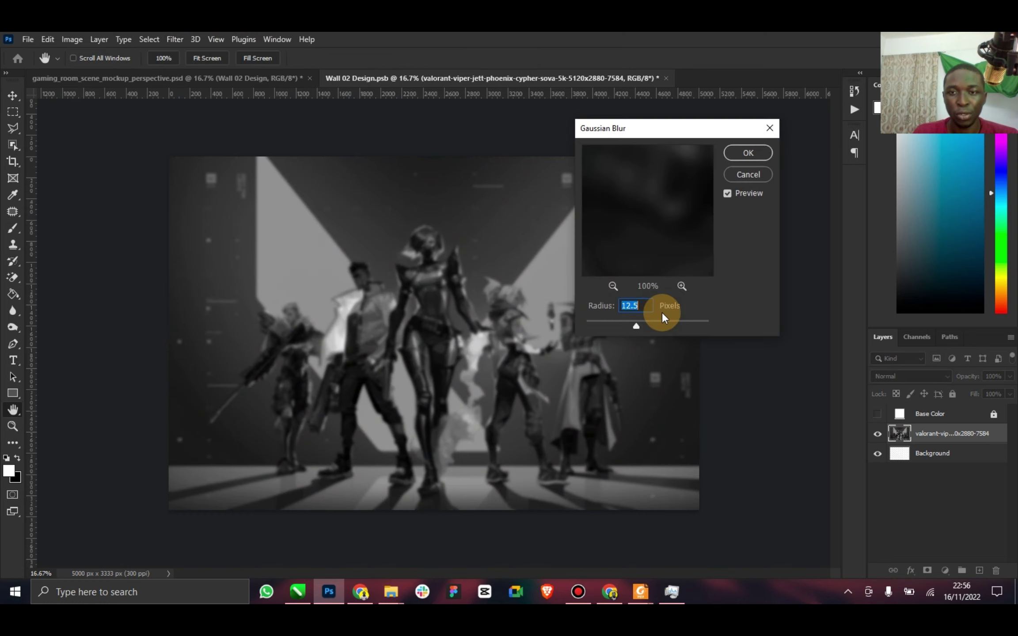
left_click(673, 322)
left_click_drag(673, 323, 627, 324)
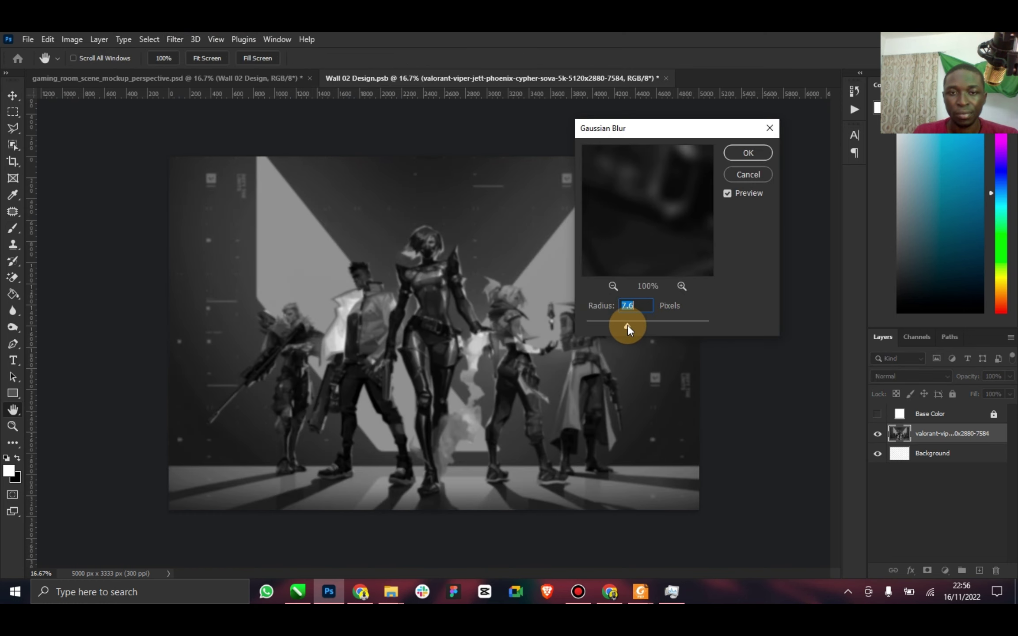
left_click(744, 155)
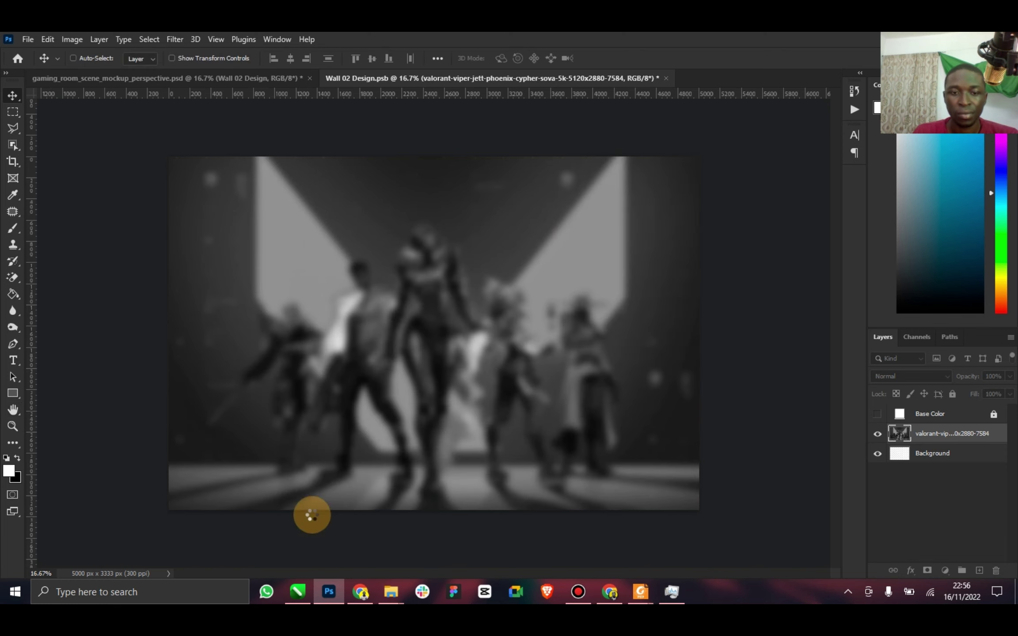
Place The Battle geng 1 logo from Desktop in Wall 02 Design.psb, scale it to about 61% at the canvas centre, then save and close.
mouse_move(391, 589)
left_click(347, 527)
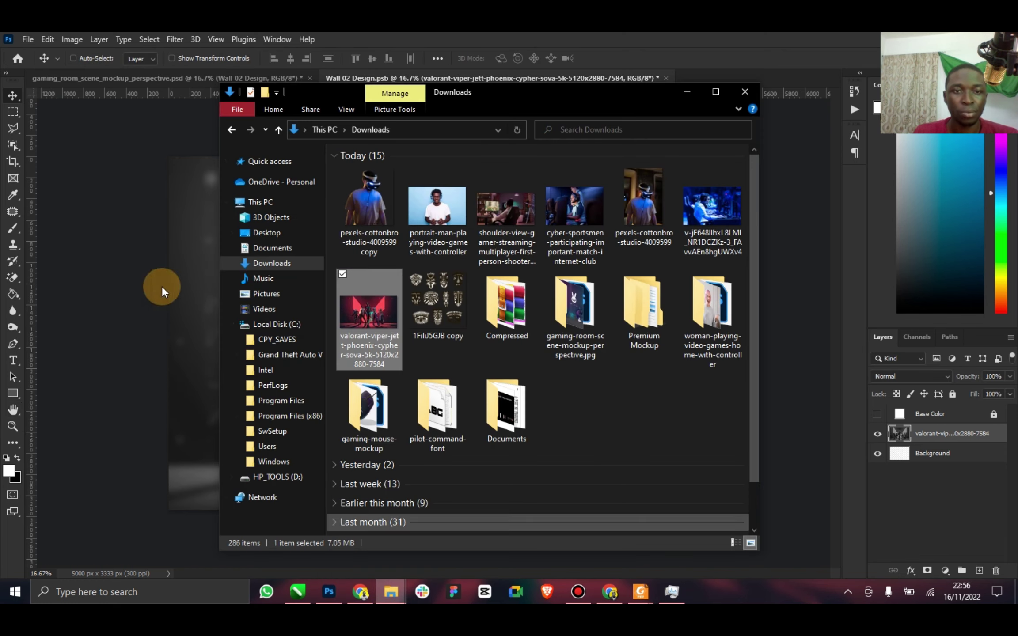
left_click(274, 234)
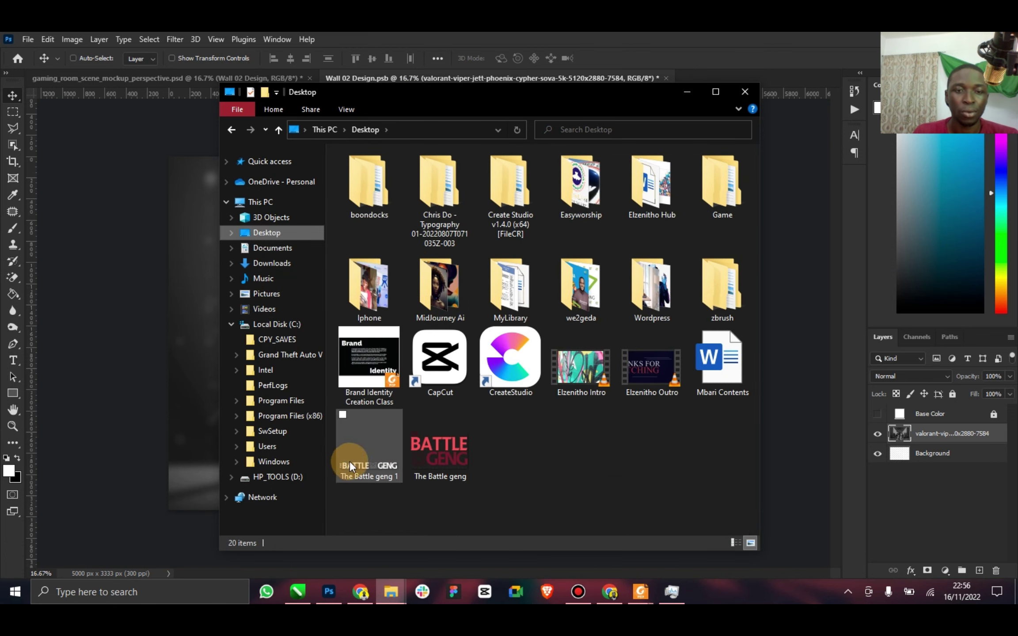
left_click_drag(349, 460, 189, 380)
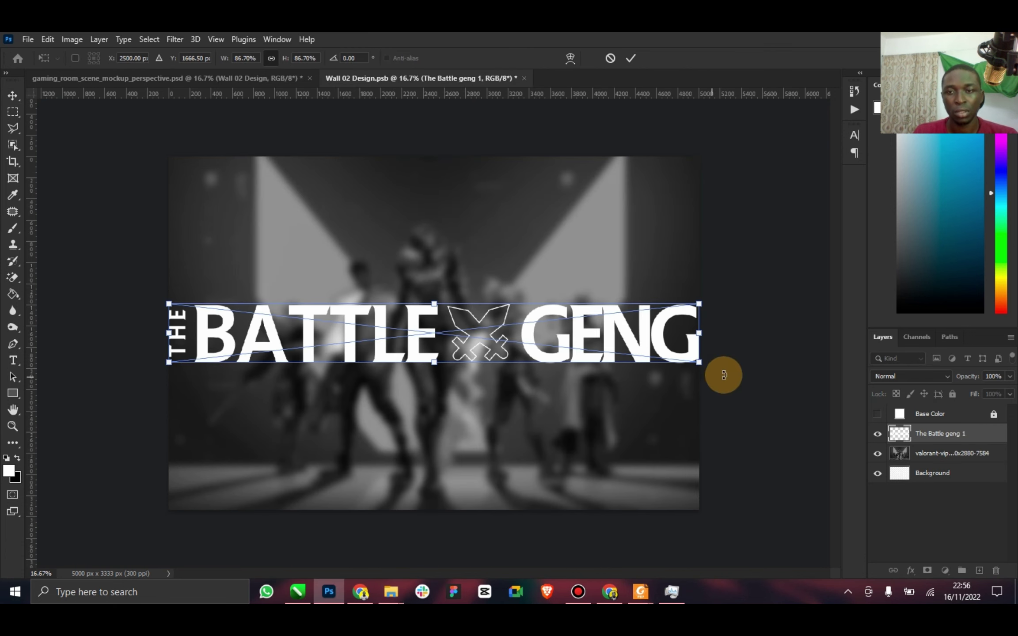
left_click_drag(697, 365, 620, 353)
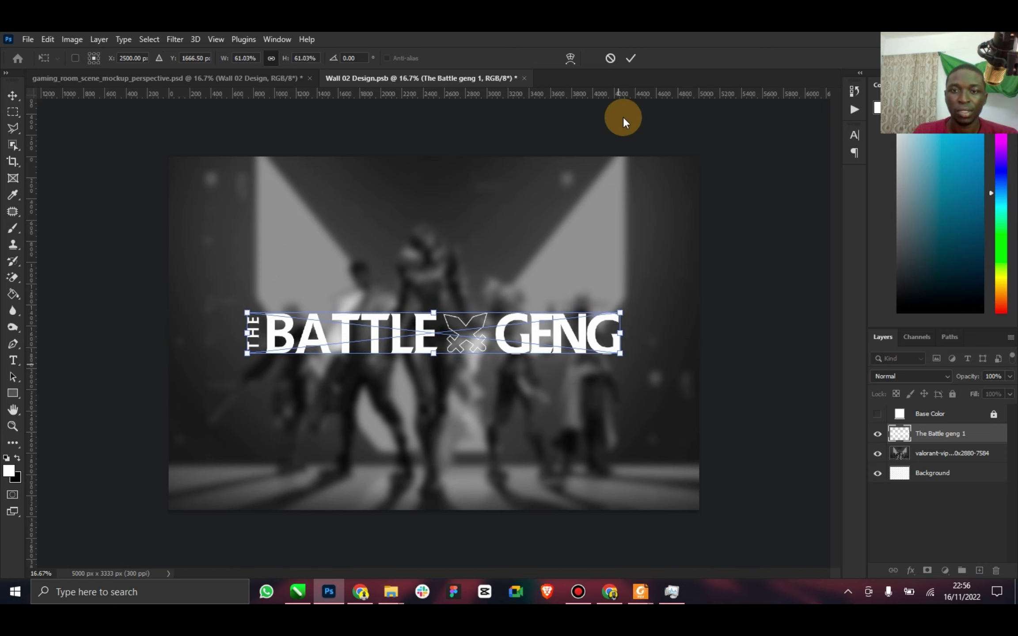
key("Return")
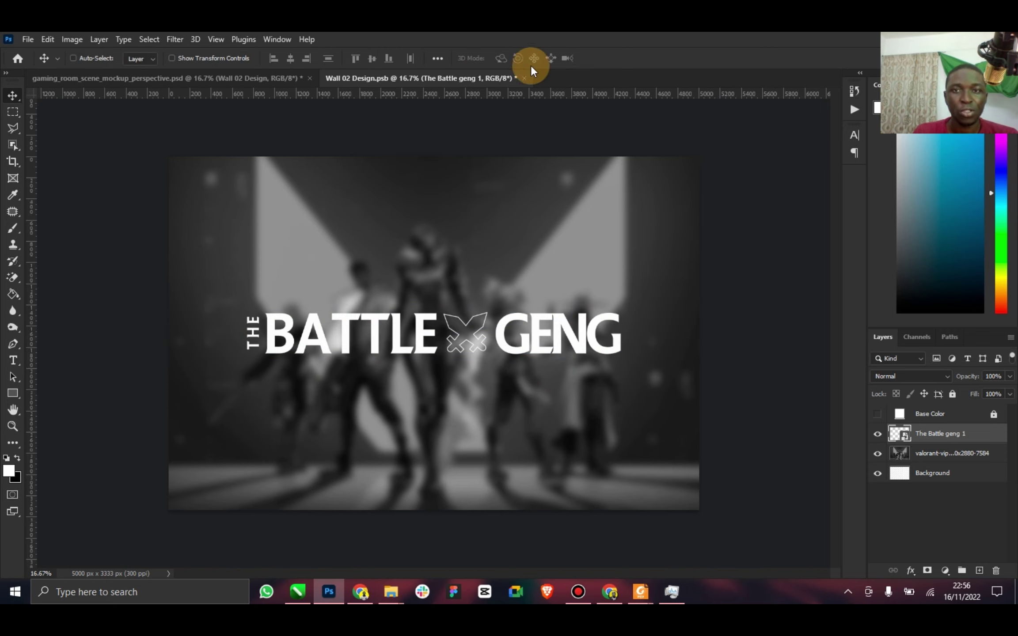
left_click(524, 80)
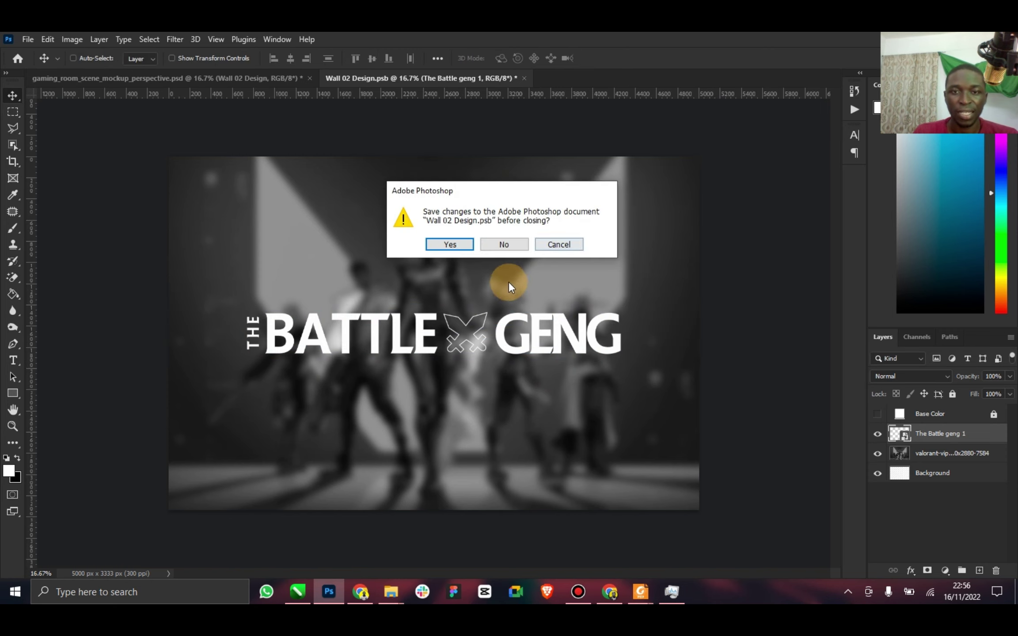
left_click(450, 244)
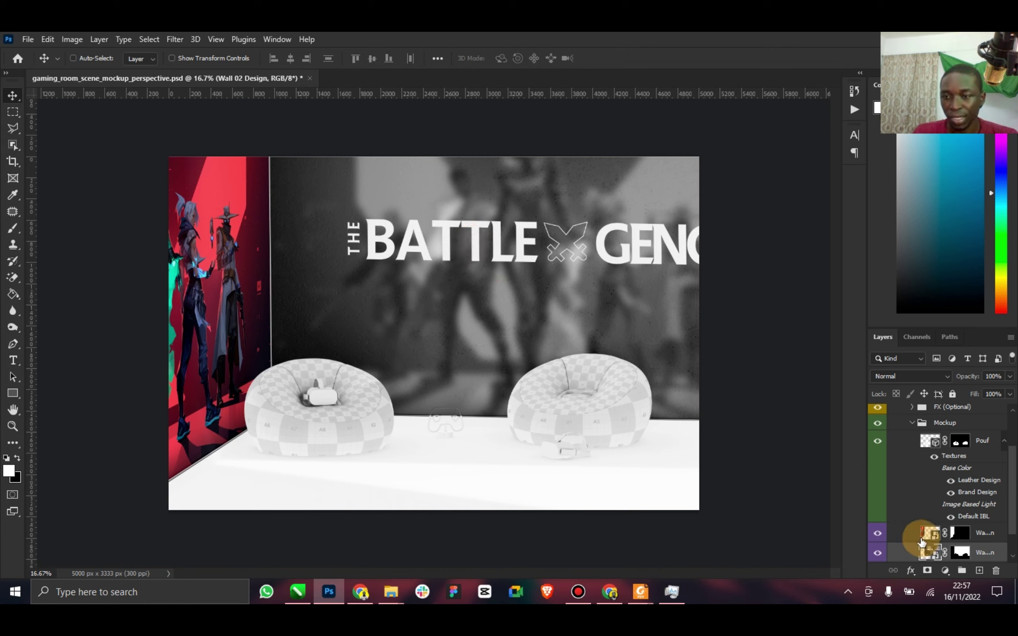
Open the Pouf layer's 3D scene and examine its mesh list and the material properties of Brand 01's Brand Design.
scroll(929, 547, "down", 2)
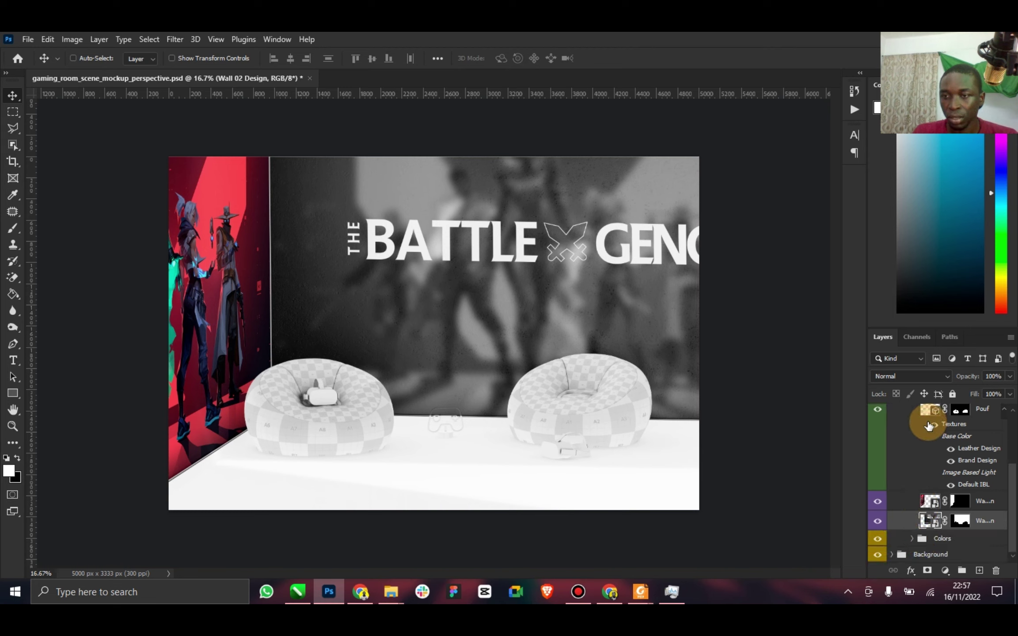
scroll(927, 419, "up", 1)
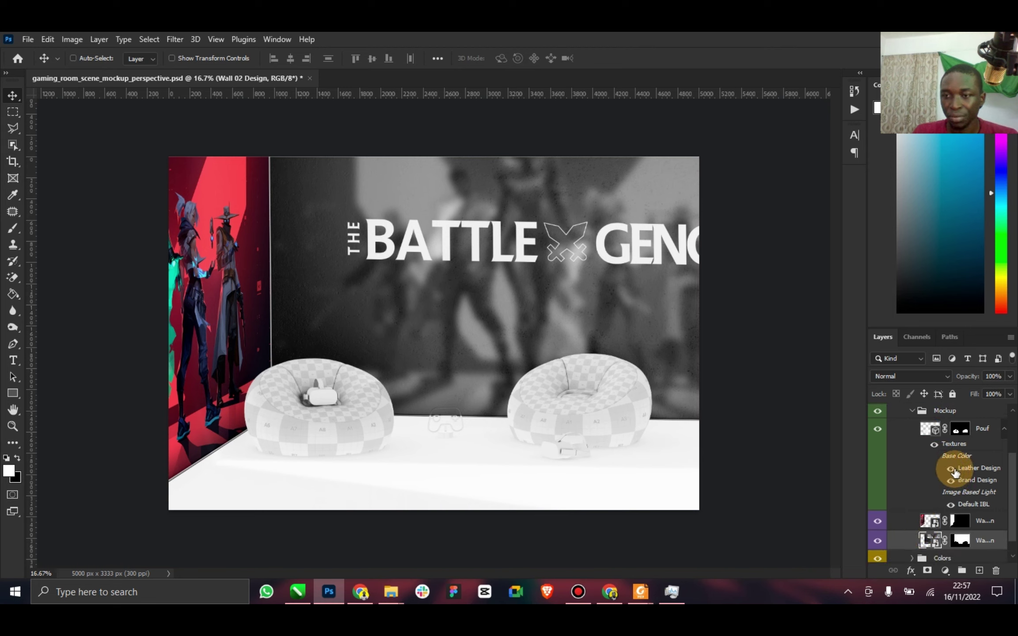
double_click(928, 431)
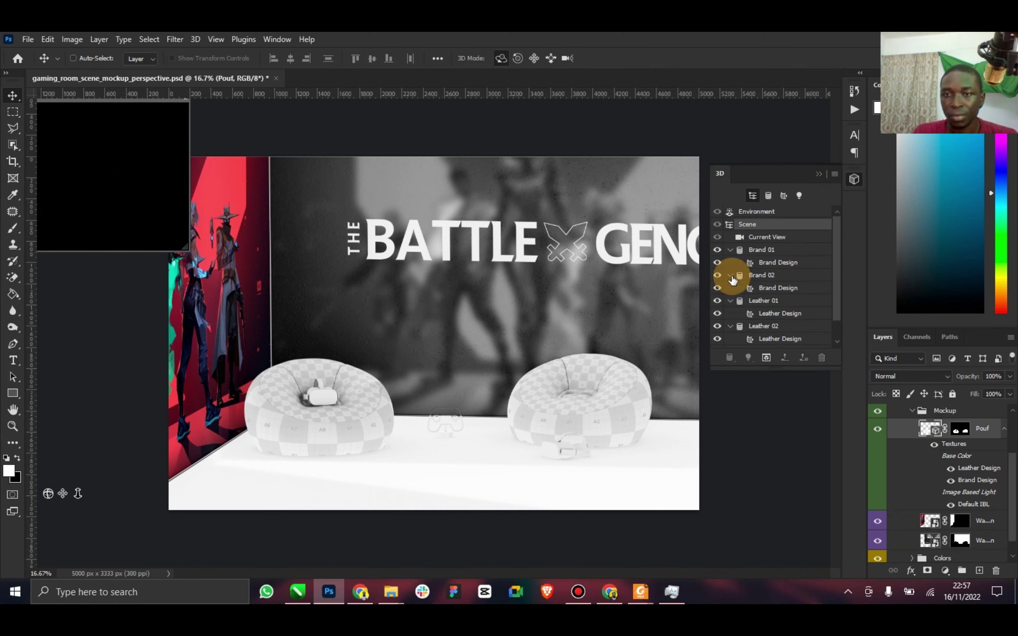
left_click(729, 250)
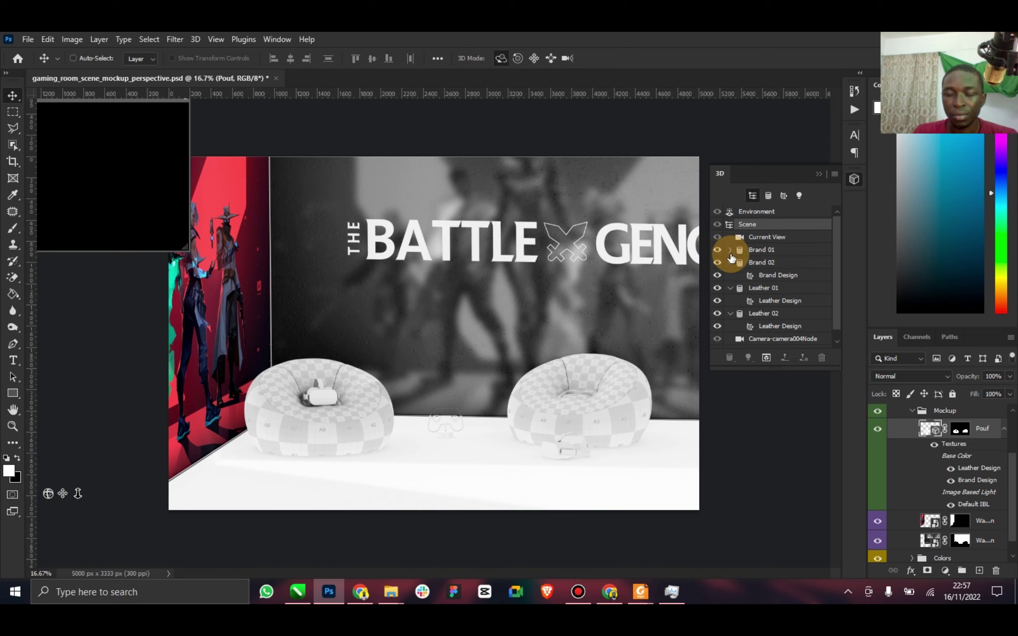
left_click(730, 250)
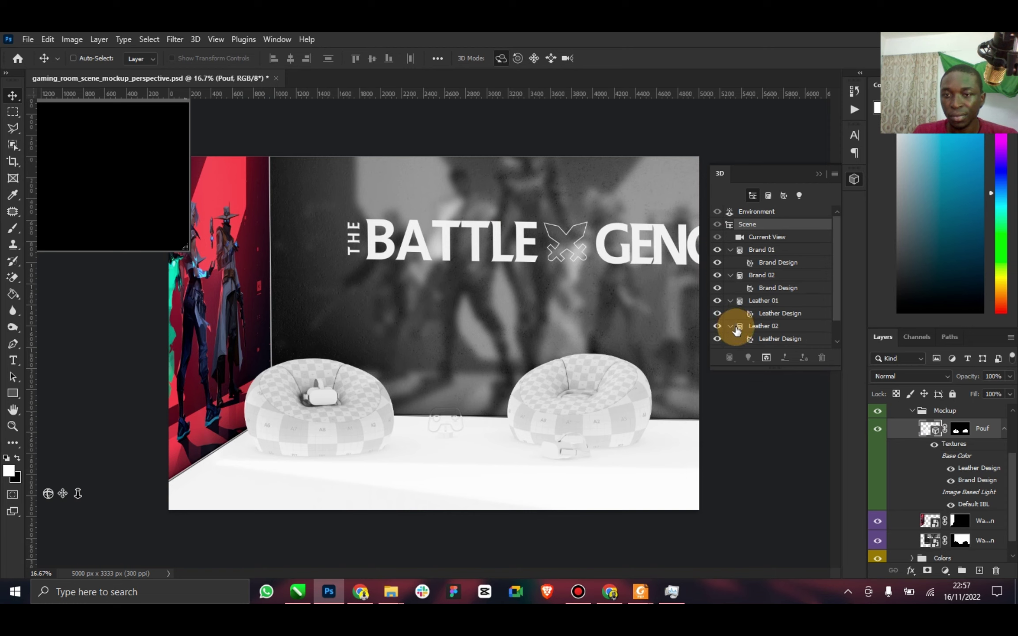
double_click(750, 263)
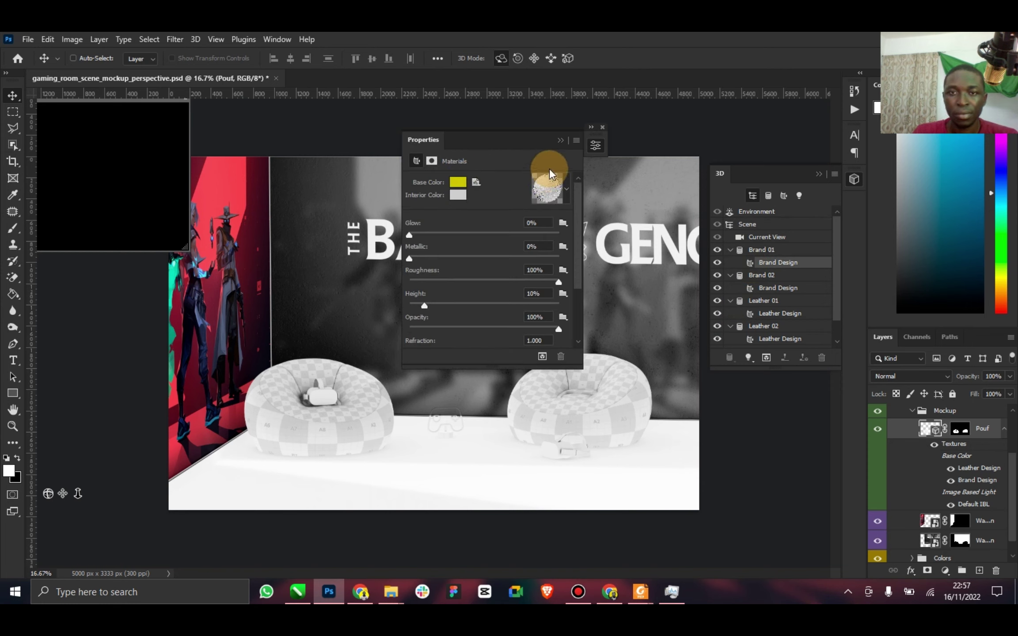
left_click(559, 140)
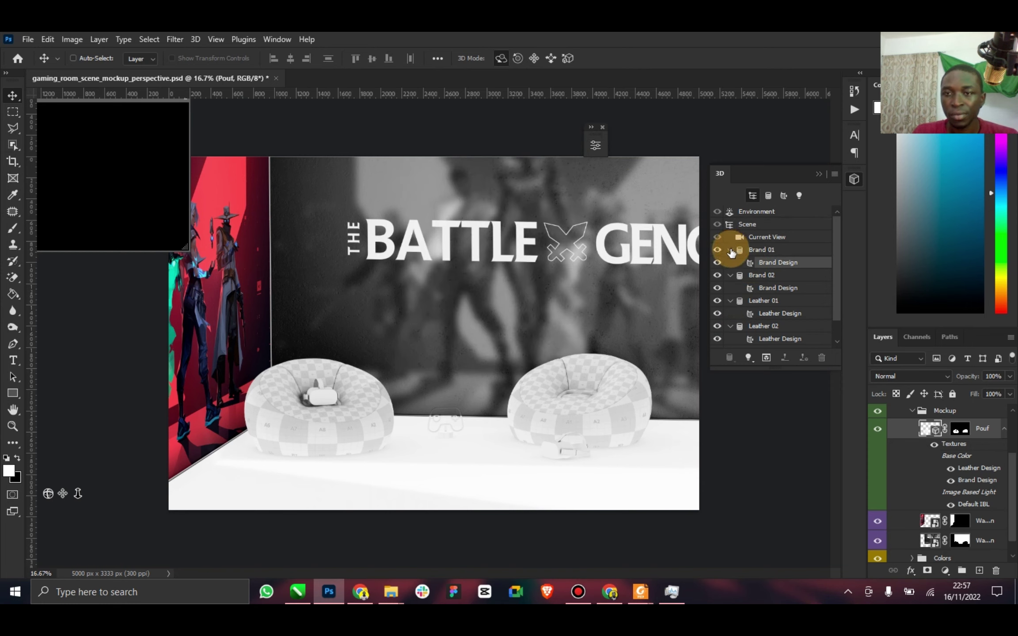
Hide the Brand 02 mesh in the Pouf 3D scene and review the scene's materials and meshes.
left_click(730, 250)
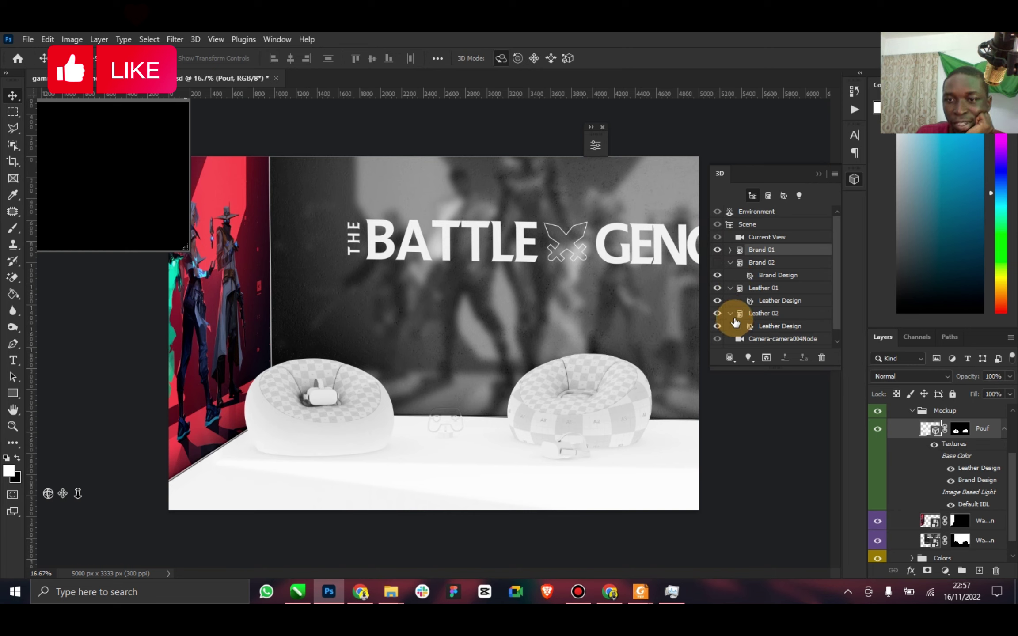
scroll(733, 336, "down", 1)
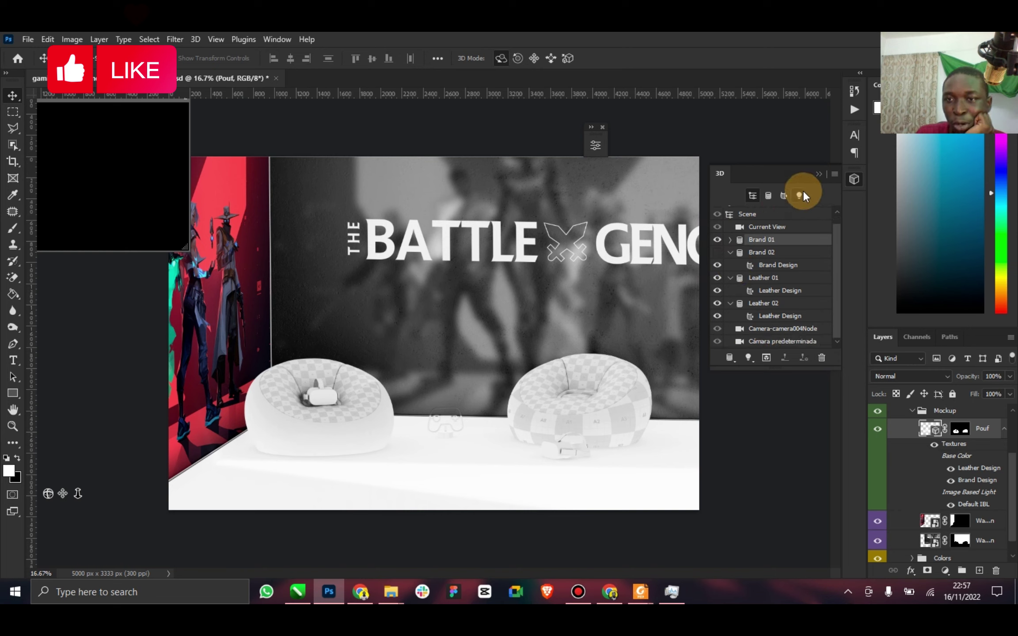
left_click(783, 197)
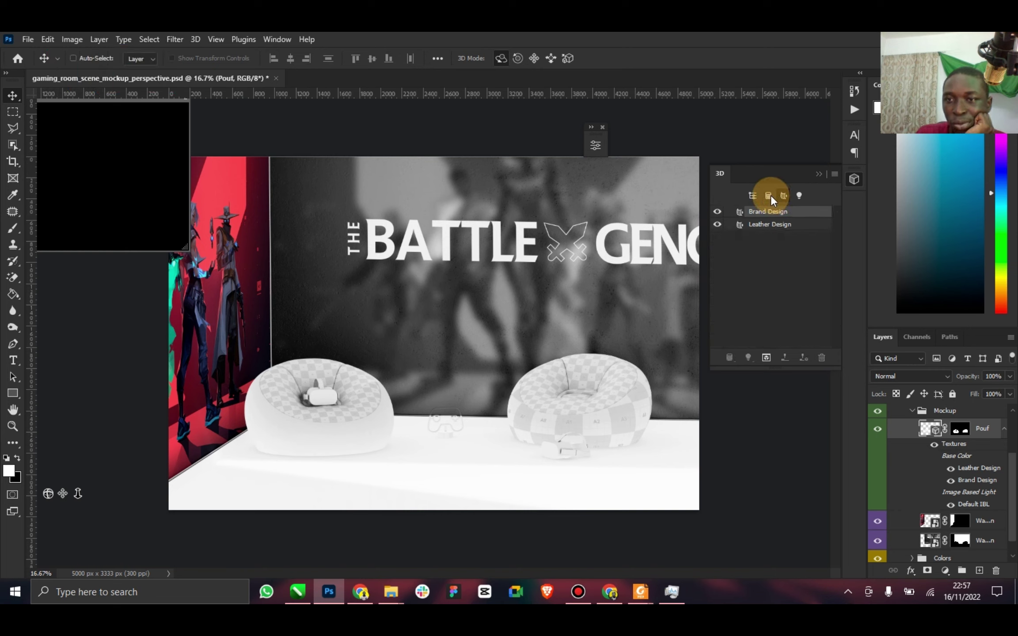
left_click(767, 196)
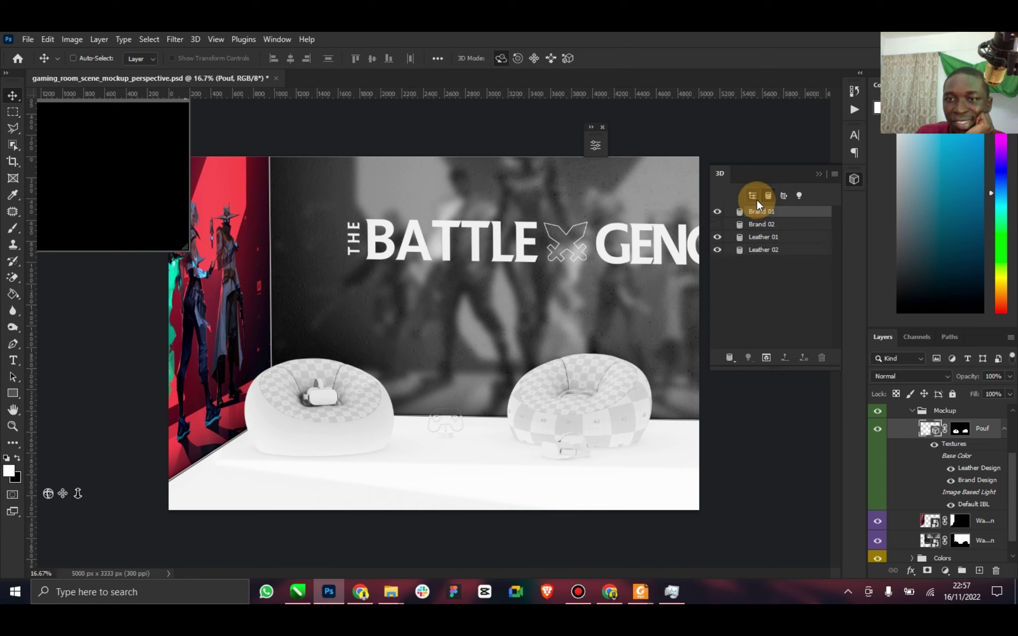
Review the Brand 01 mesh's Brand Design material properties in the Pouf layer's 3D scene.
left_click(753, 196)
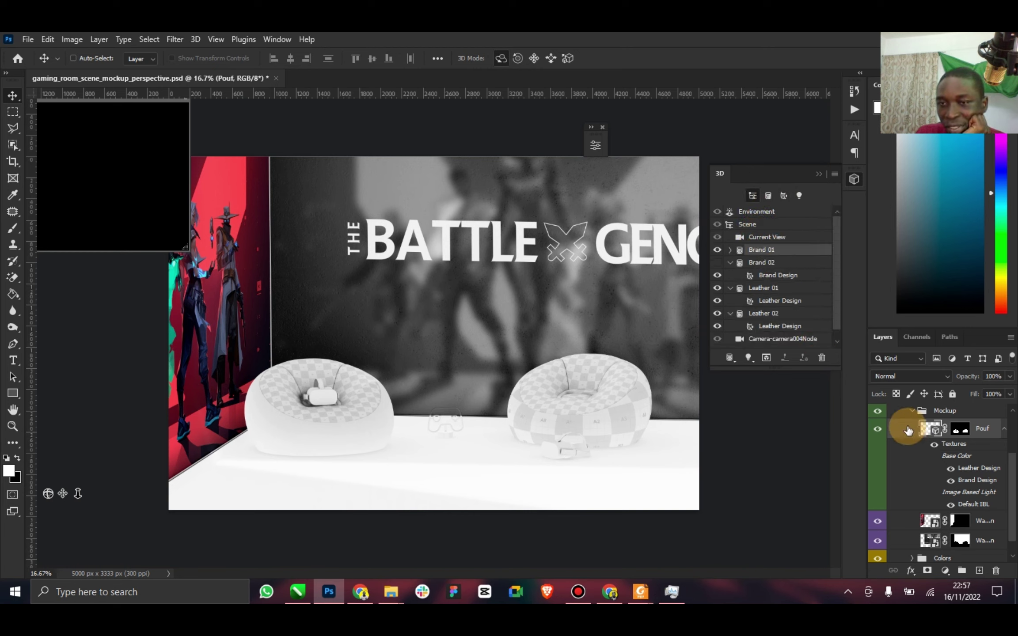
left_click(730, 225)
left_click(730, 249)
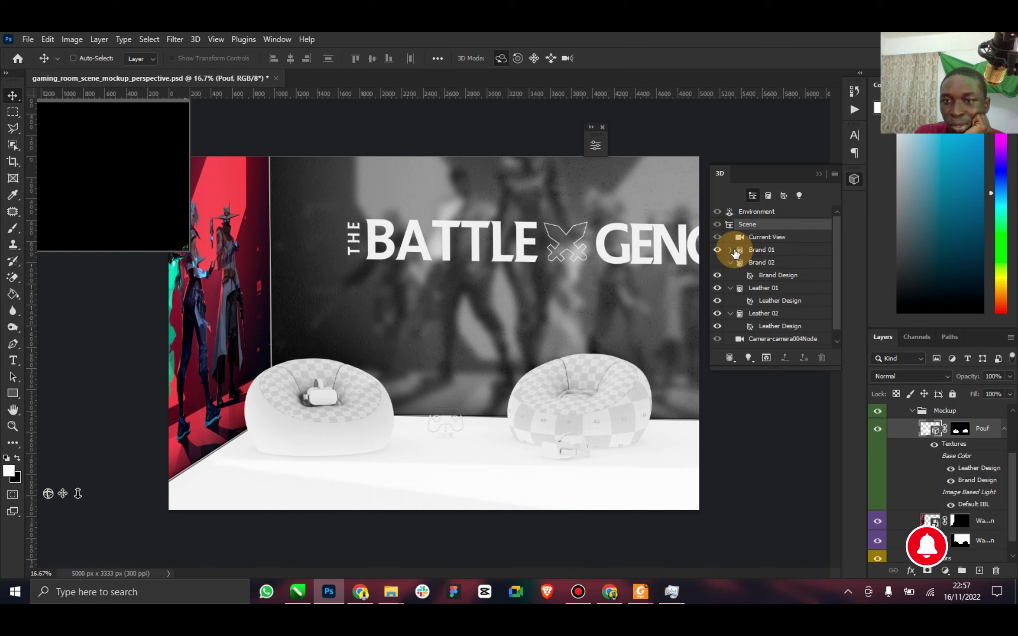
double_click(737, 262)
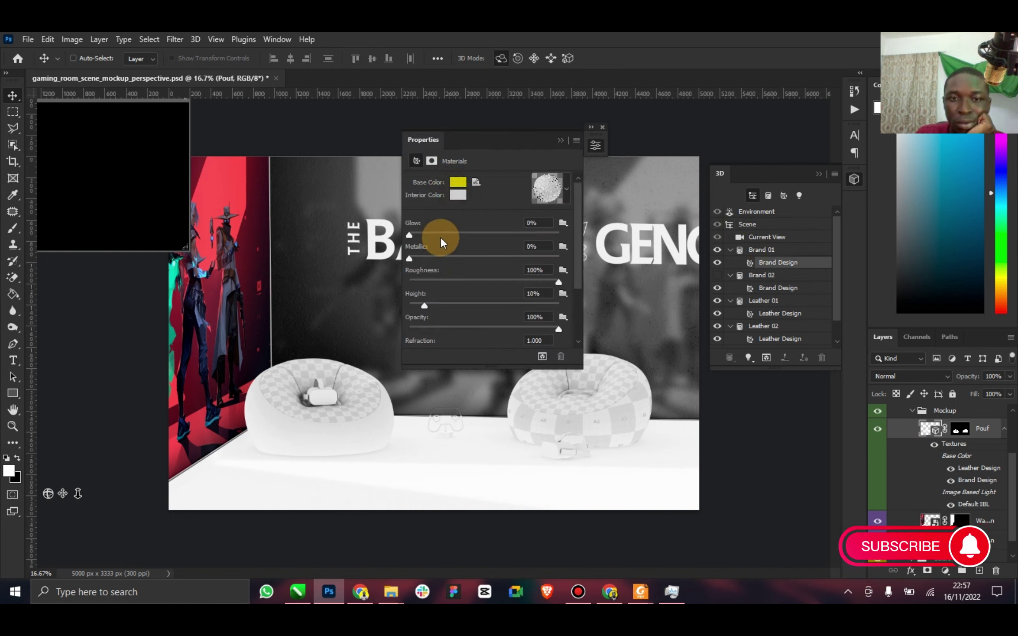
left_click(552, 144)
left_click(602, 128)
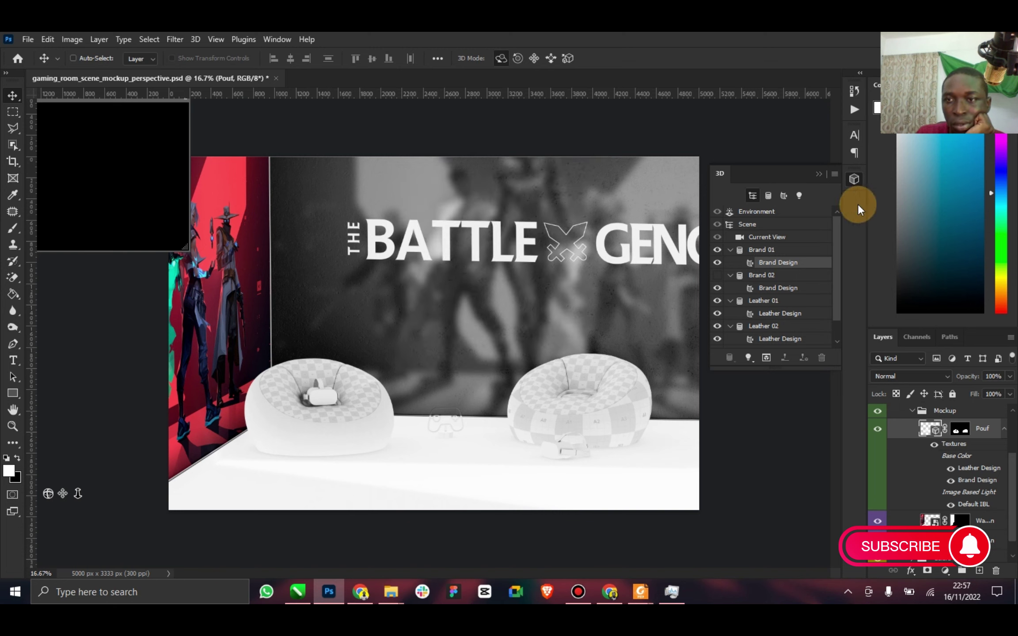
left_click(820, 175)
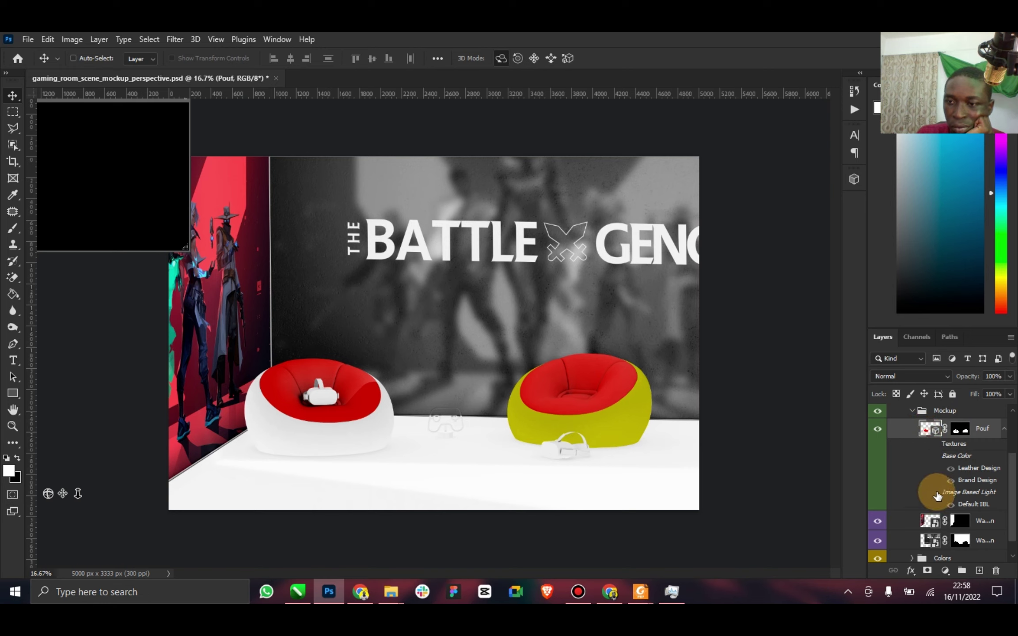
Inspect the Background group by toggling the visibility of its Solid Color 3 layer.
scroll(932, 486, "down", 1)
left_click(891, 554)
scroll(895, 550, "down", 2)
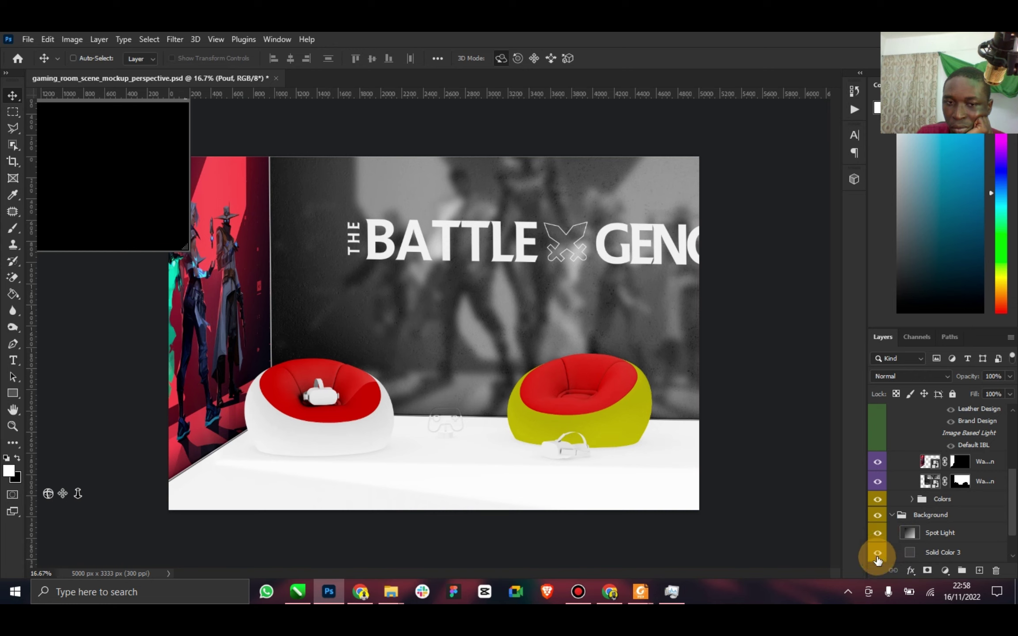
left_click(877, 553)
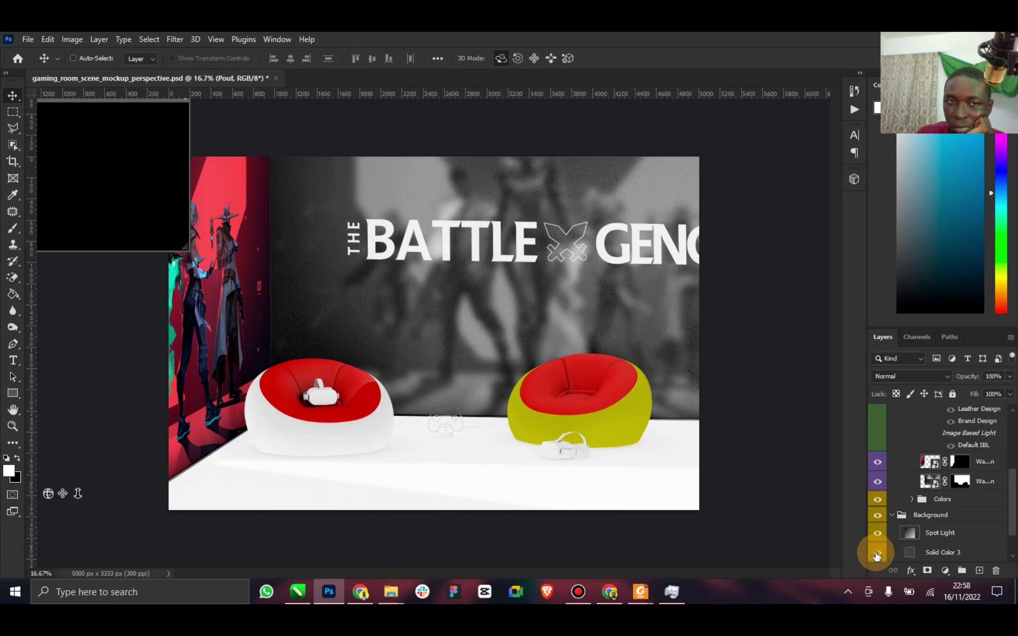
left_click(896, 515)
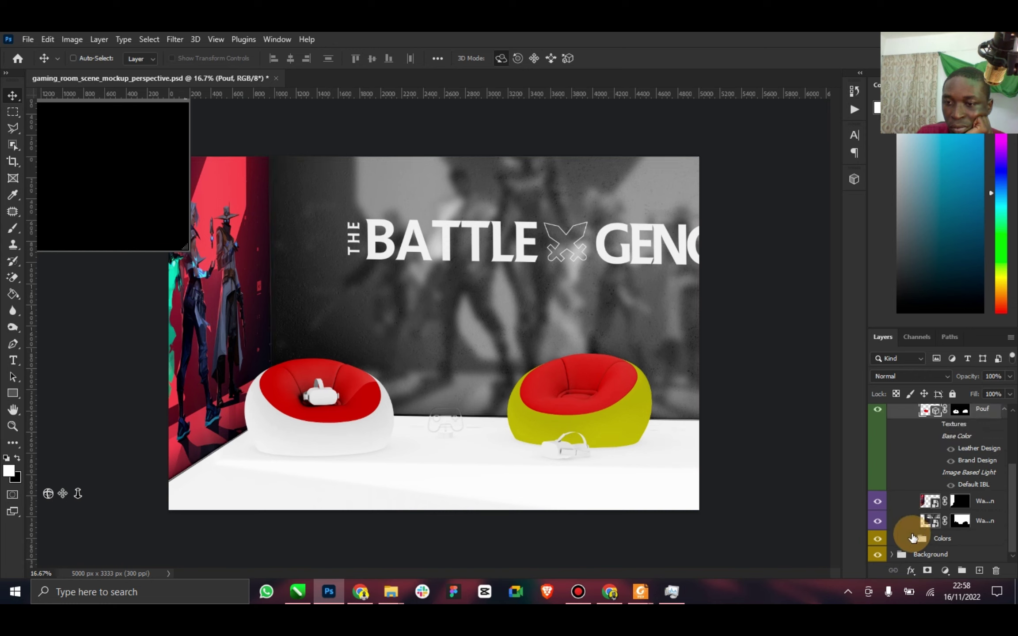
Recolor the Floor Color fill layer in the Colors group to dark maroon #49222f.
left_click(911, 538)
scroll(914, 530, "down", 3)
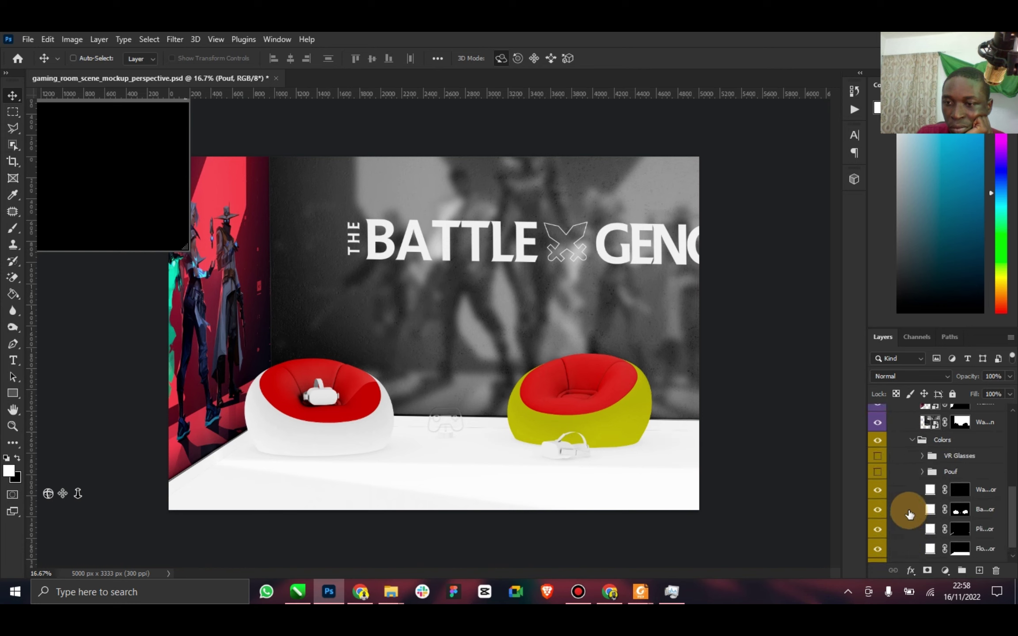
double_click(930, 547)
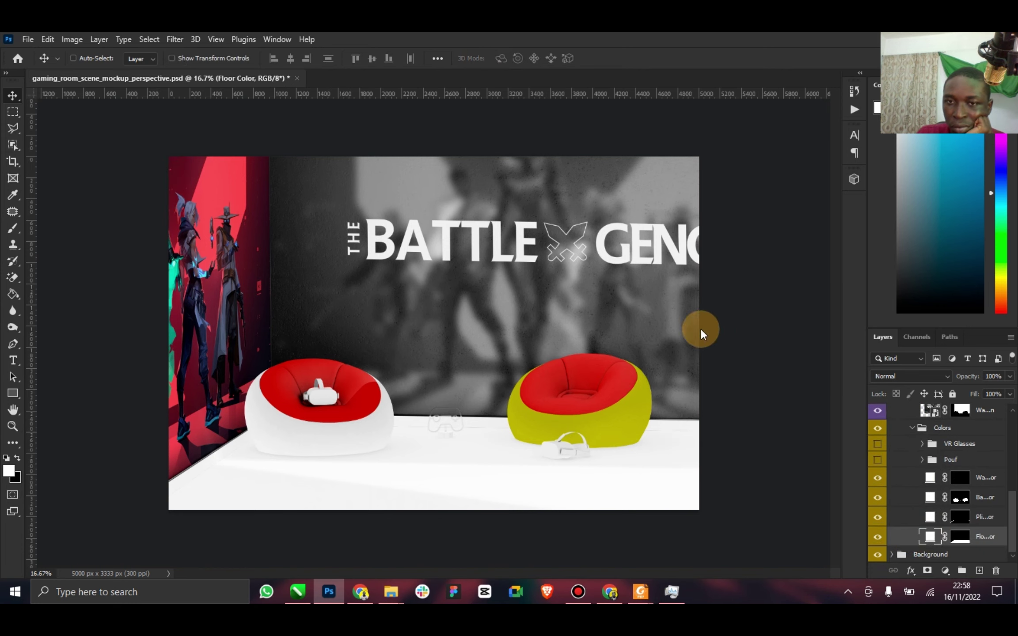
left_click(598, 266)
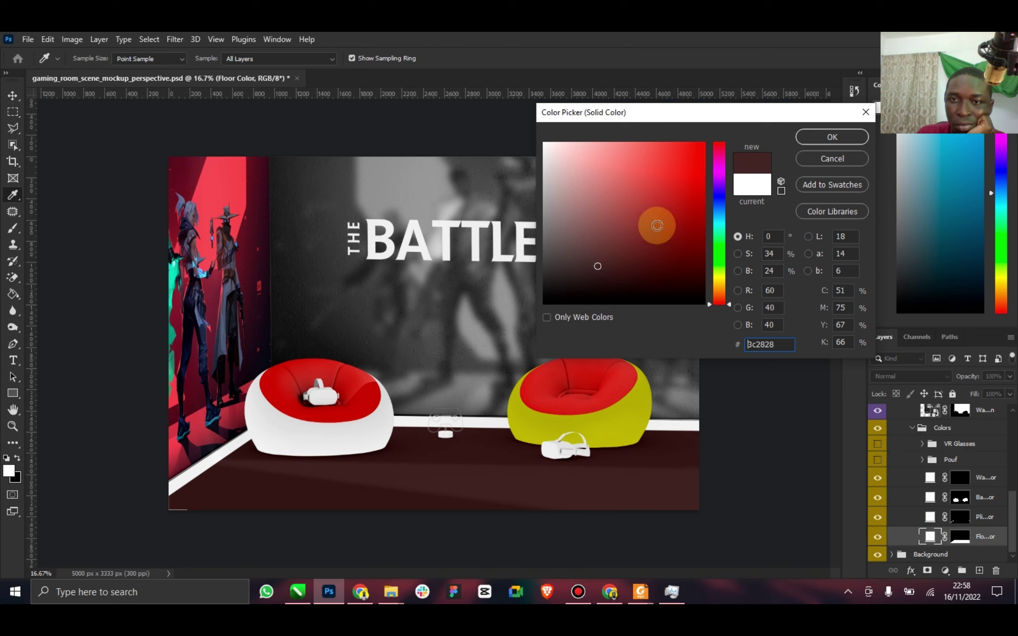
left_click(250, 229)
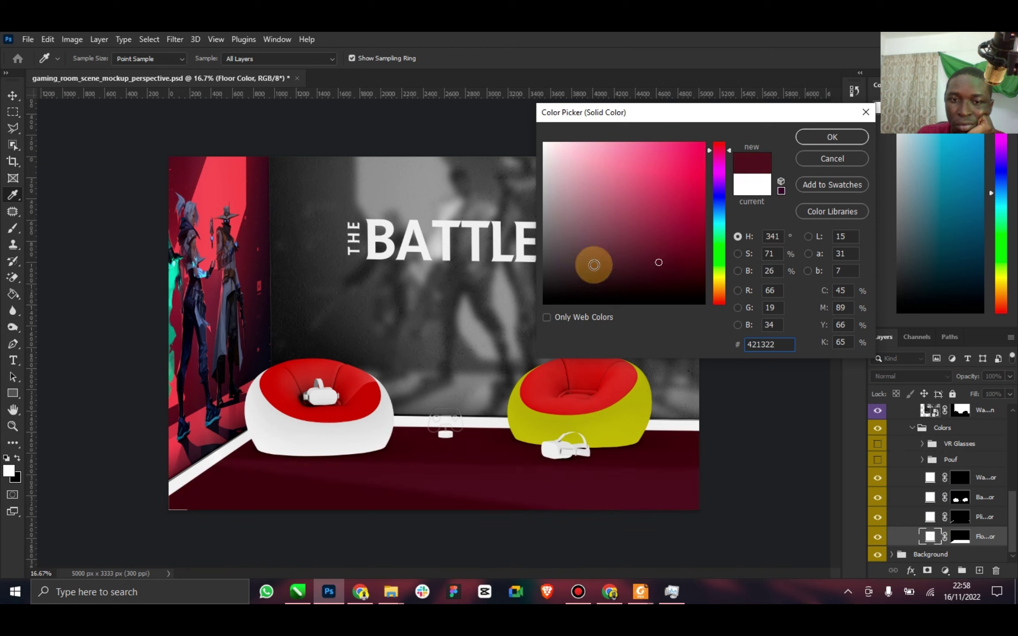
left_click(594, 250)
left_click(628, 257)
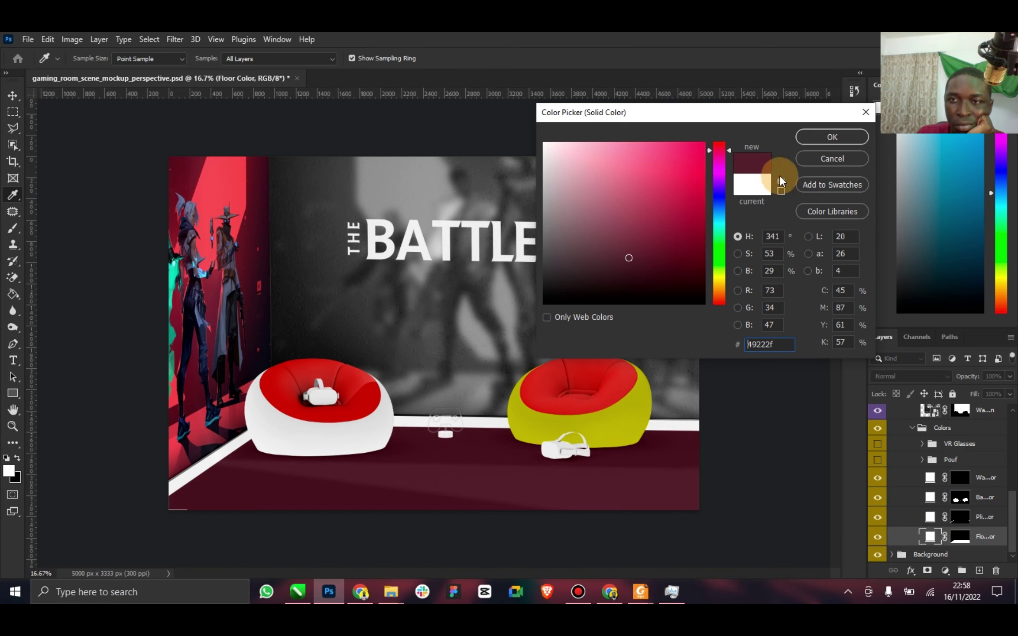
left_click(831, 137)
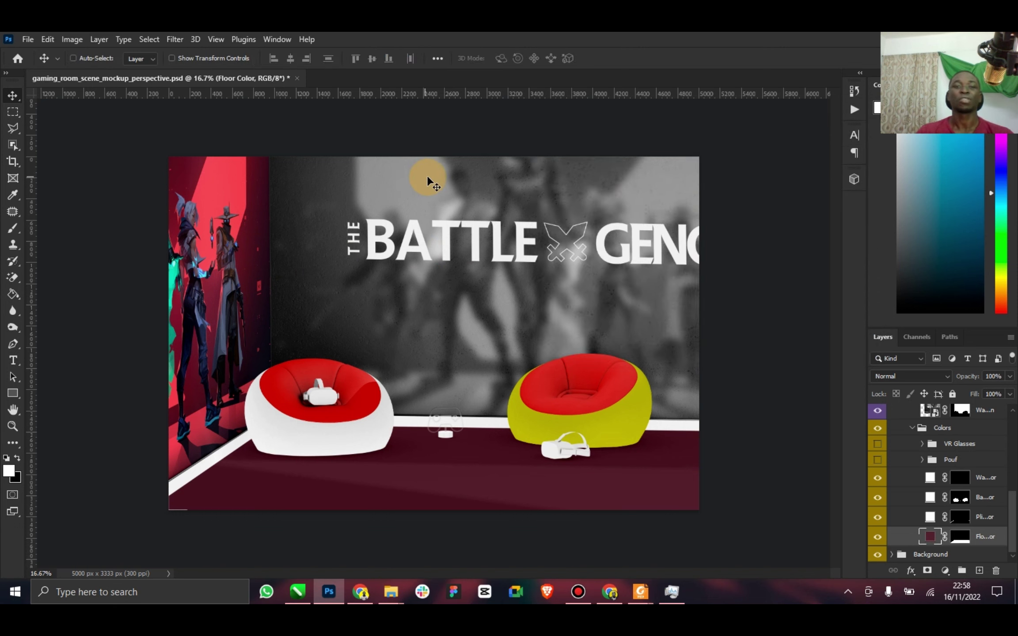
Close the gaming room mockup without saving and permanently delete its gaming-room-scene-mockup-perspective.jpg folder from Downloads.
left_click(296, 78)
left_click(505, 253)
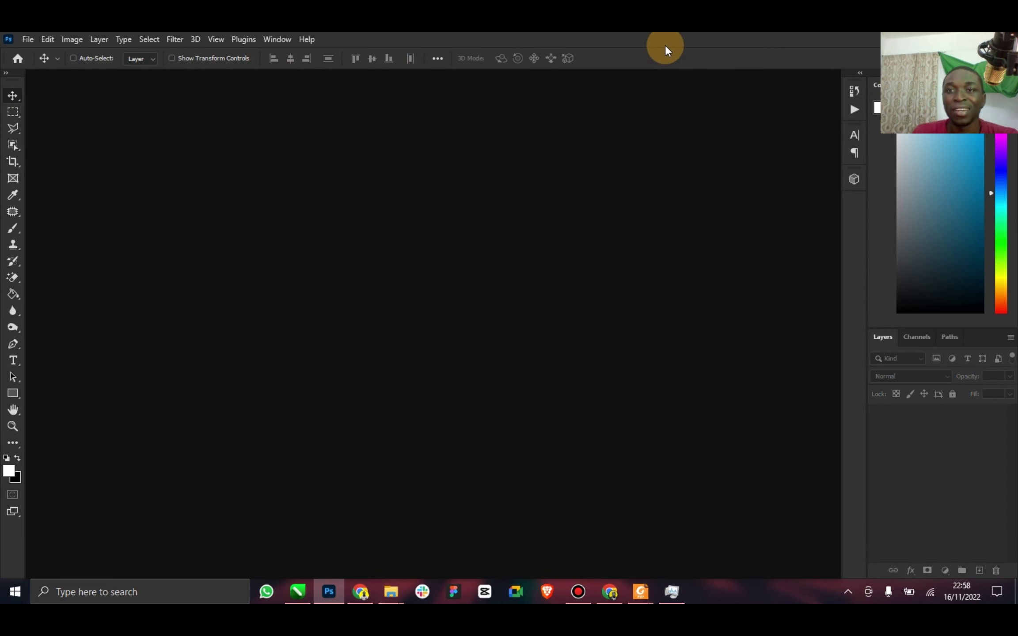
left_click(398, 586)
left_click(347, 567)
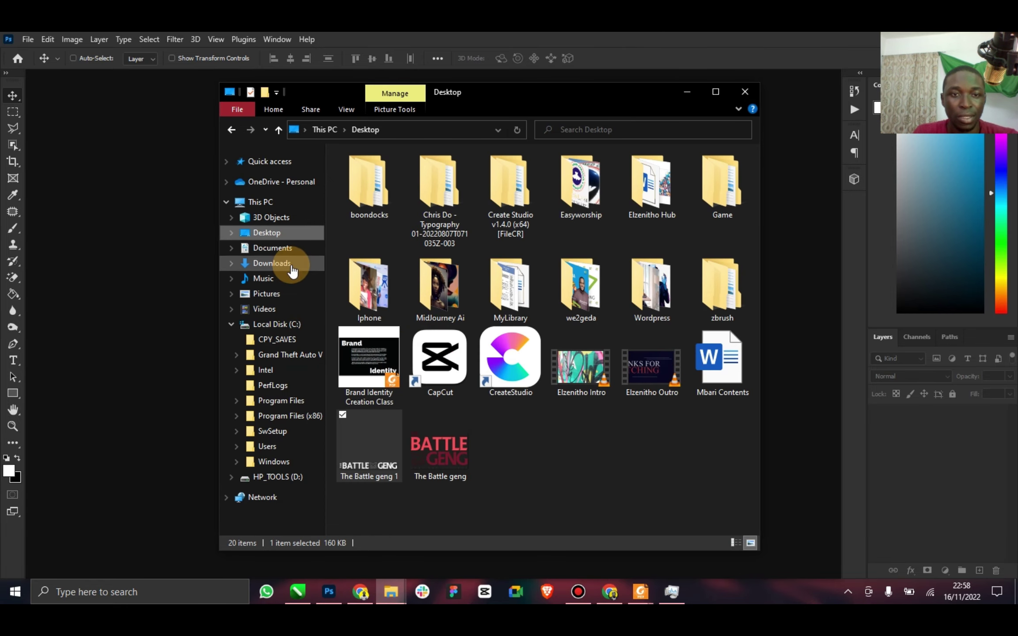
left_click(272, 263)
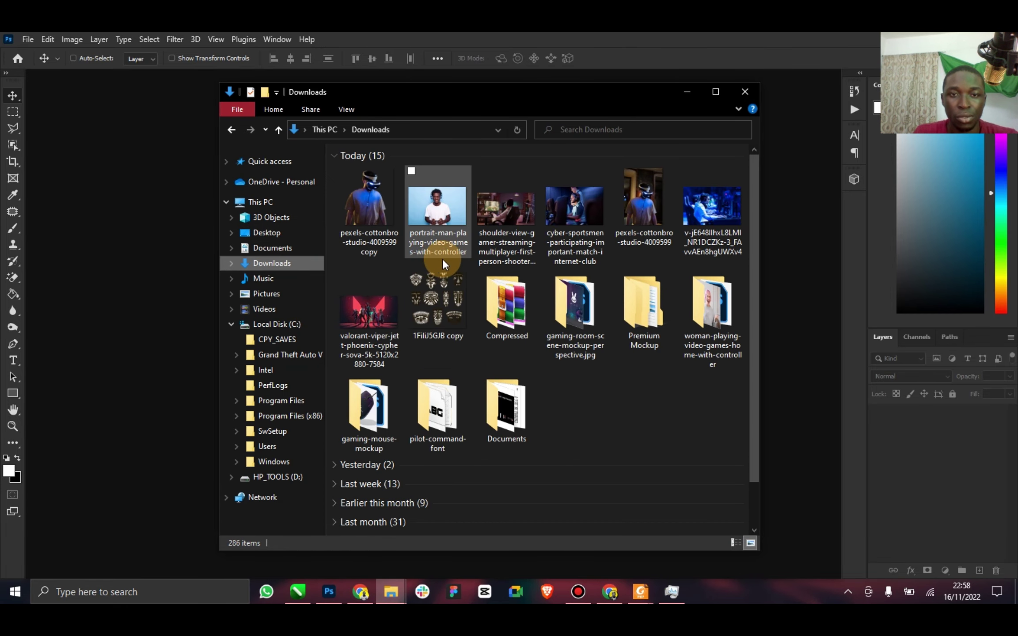
left_click(562, 294)
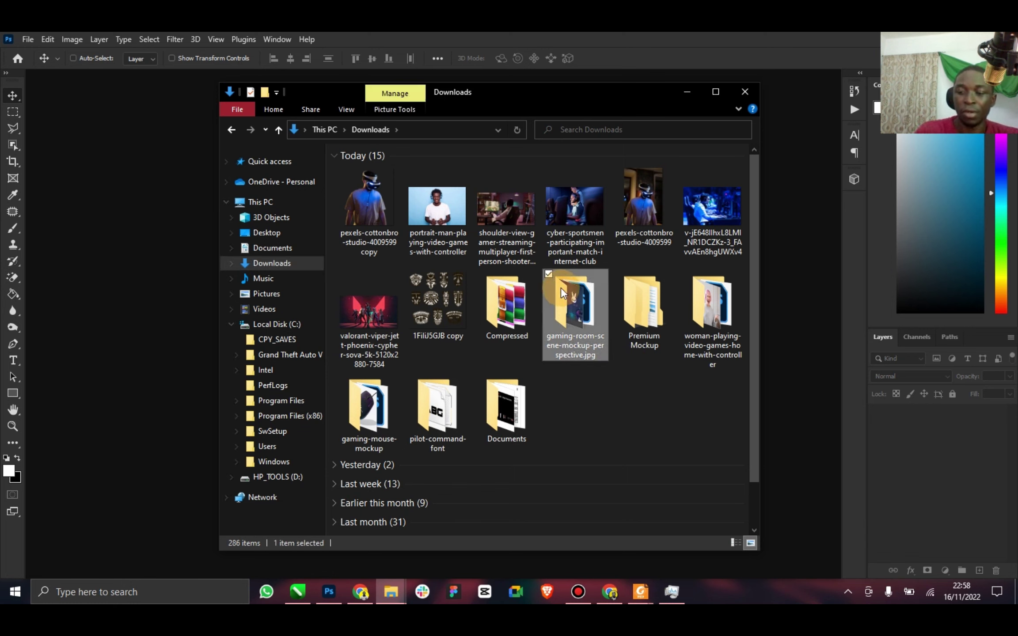
key("shift+Delete")
key("Return")
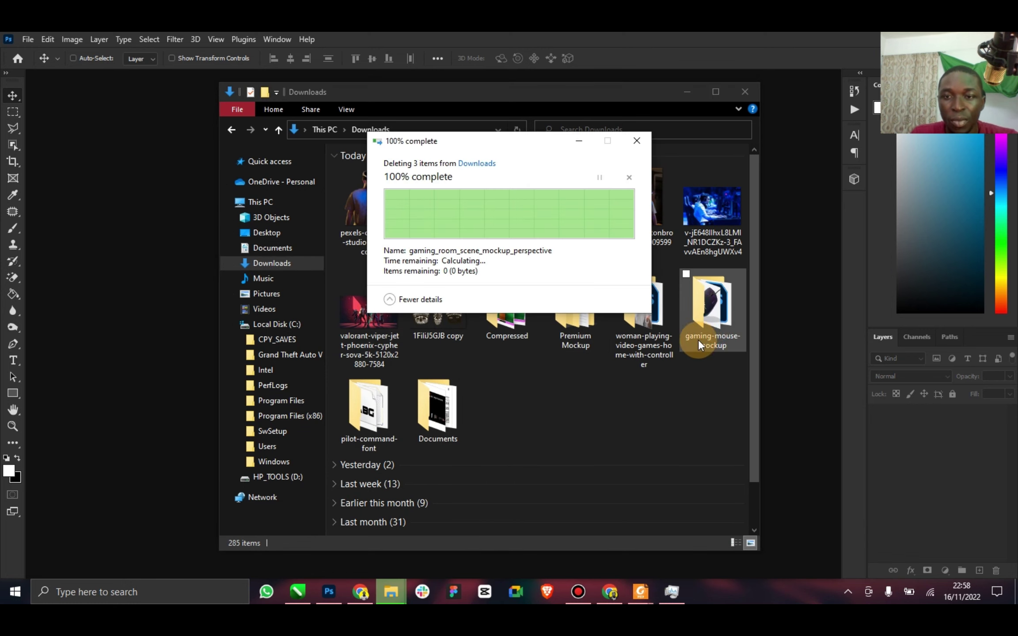
Open the gaming_mouse_mockup PSD from the gaming-mouse-mockup folder in Photoshop.
double_click(716, 320)
left_click(456, 194)
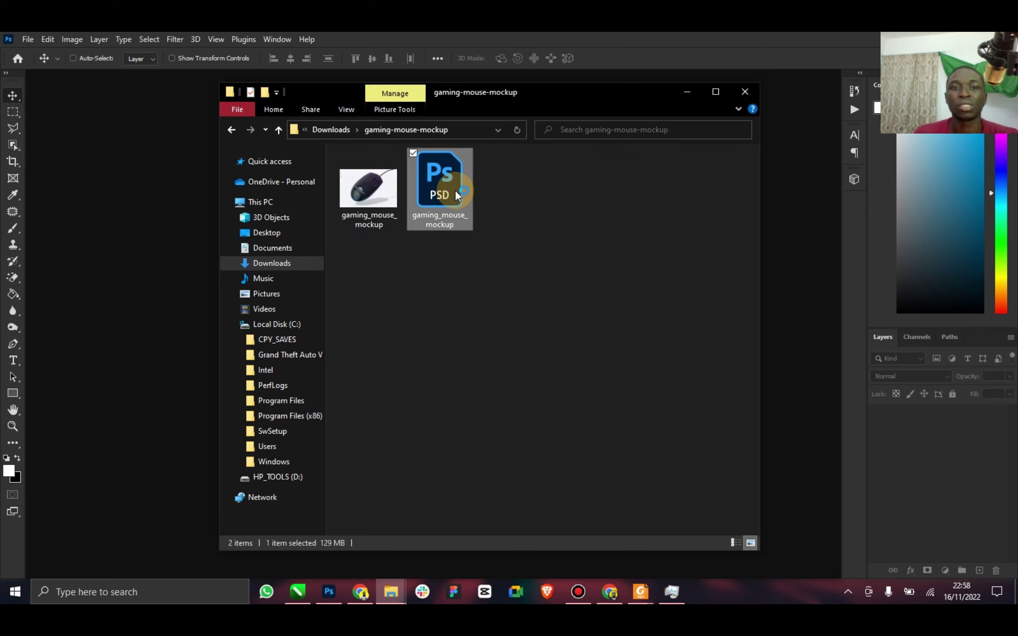
double_click(455, 189)
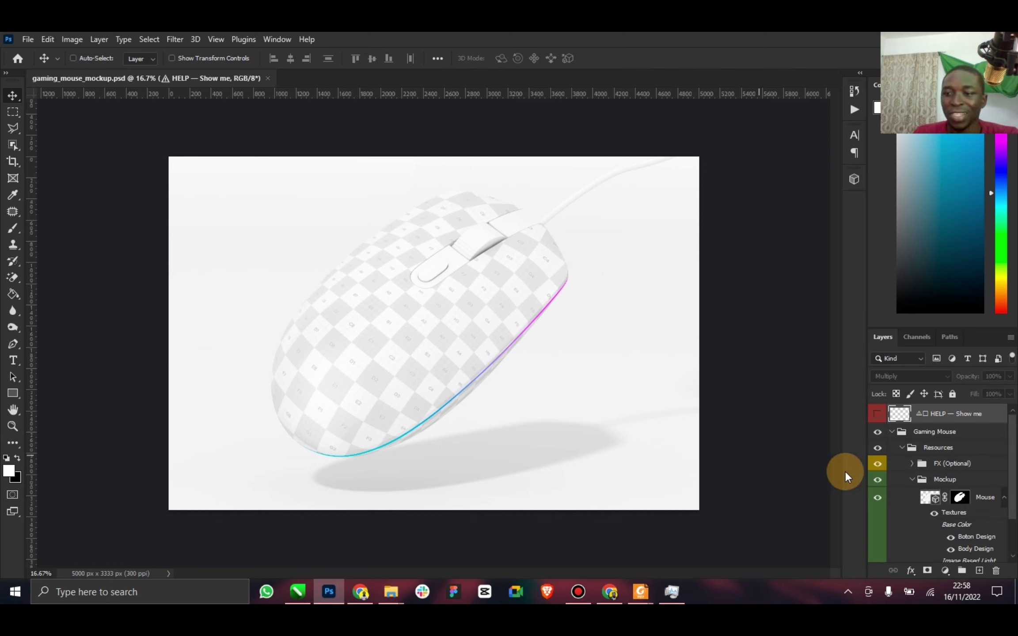
Open the Mouse layer's 3D scene and orbit its camera slightly around the mouse.
scroll(933, 503, "down", 2)
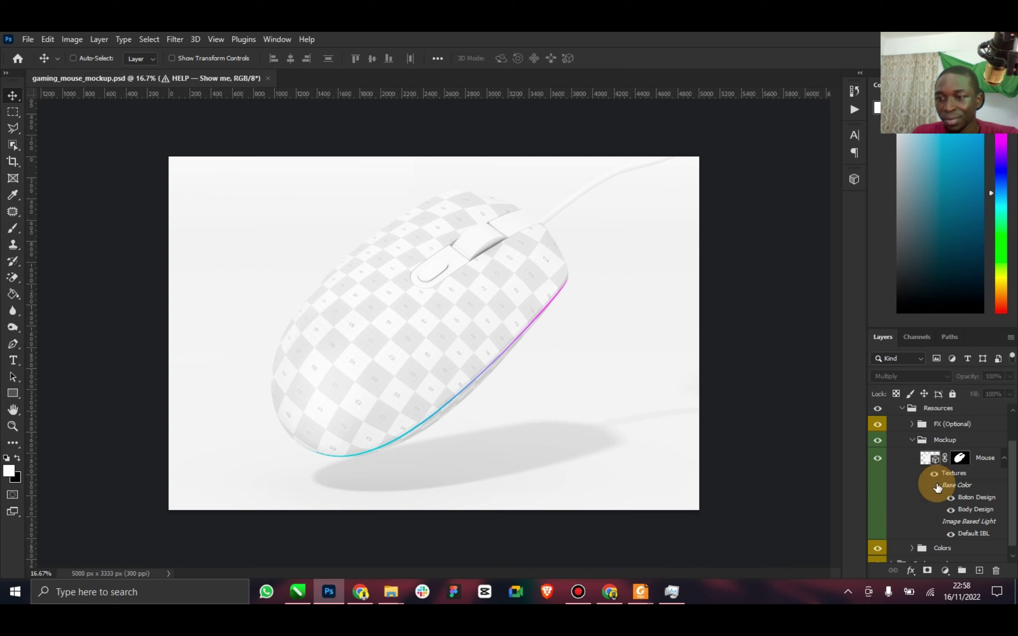
double_click(927, 459)
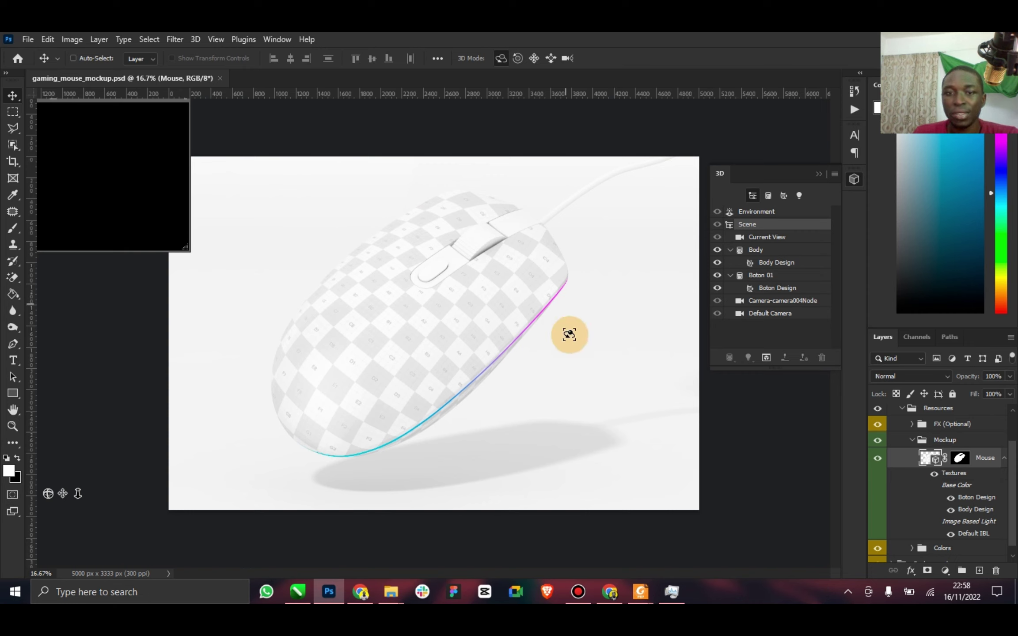
left_click_drag(510, 307, 547, 322)
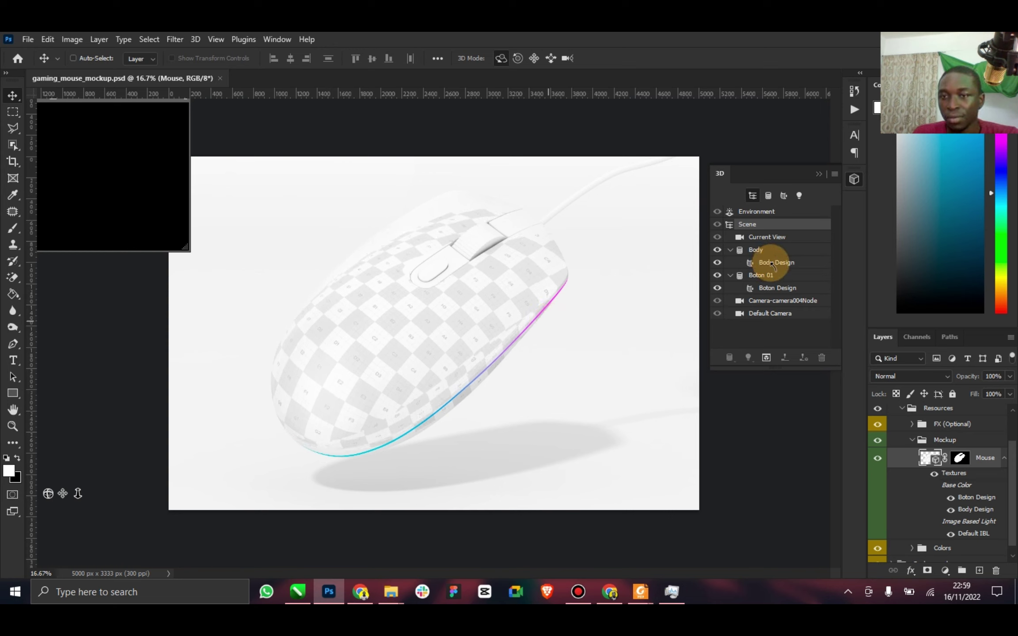
Try to set the Body Design material's base color to dark crimson, RGB 105, 9, 43.
left_click(748, 264)
double_click(748, 264)
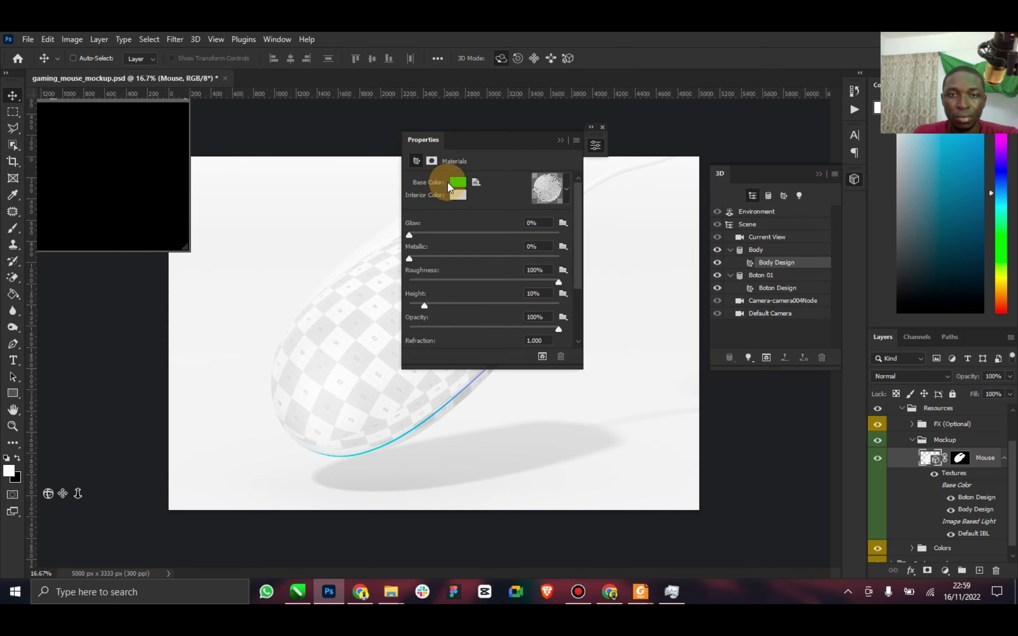
left_click(458, 190)
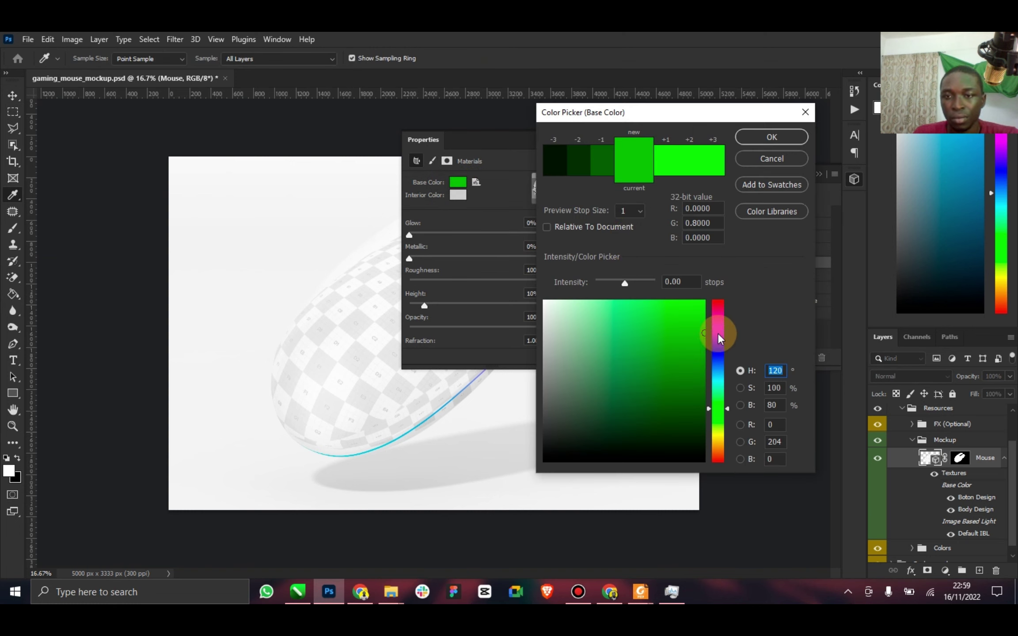
left_click(720, 309)
left_click(691, 334)
left_click(691, 395)
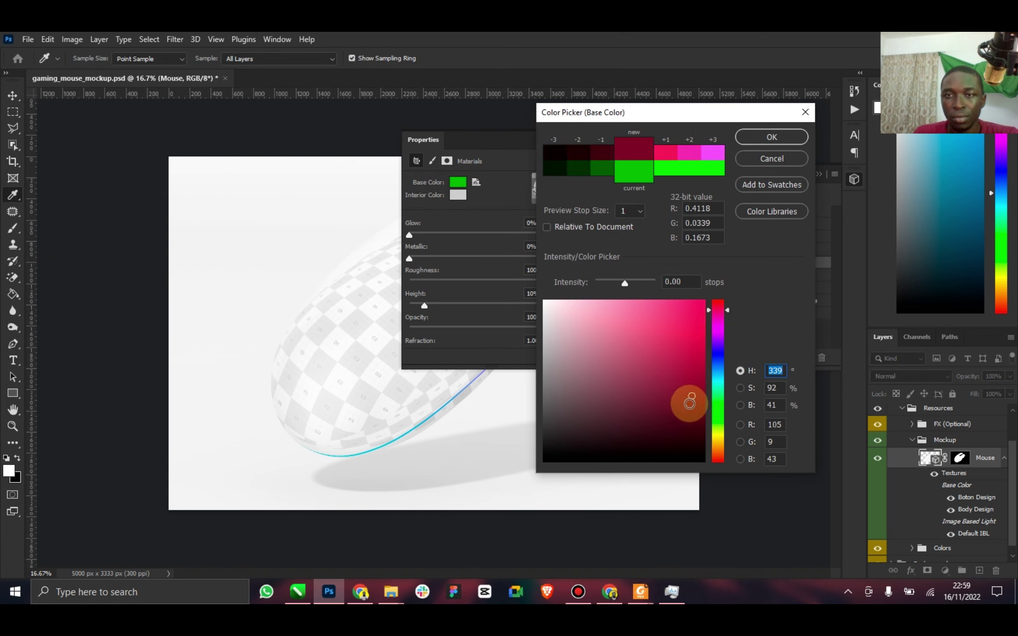
left_click(767, 137)
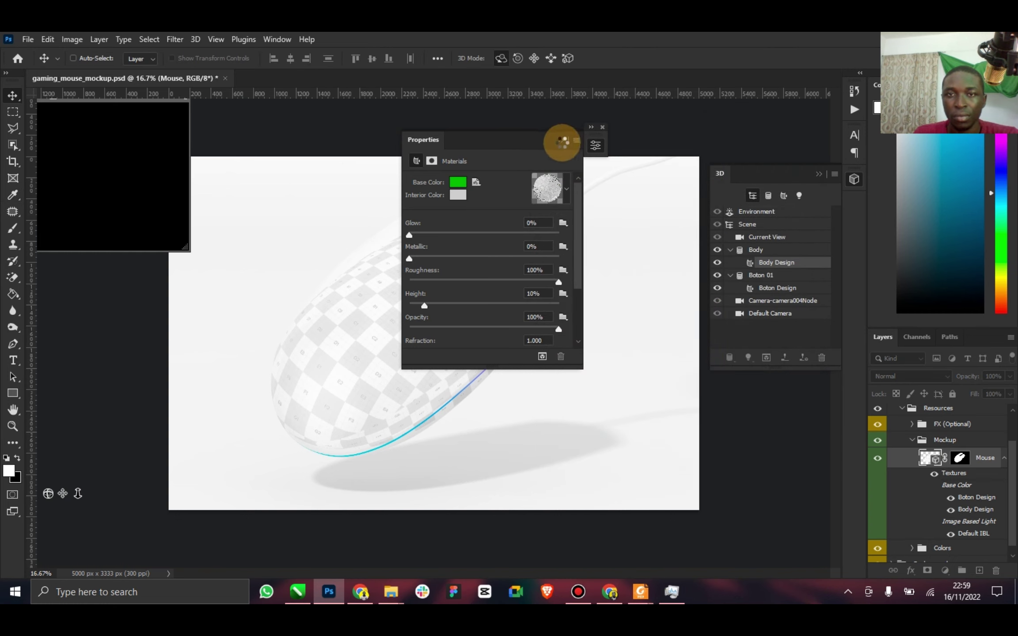
left_click(559, 143)
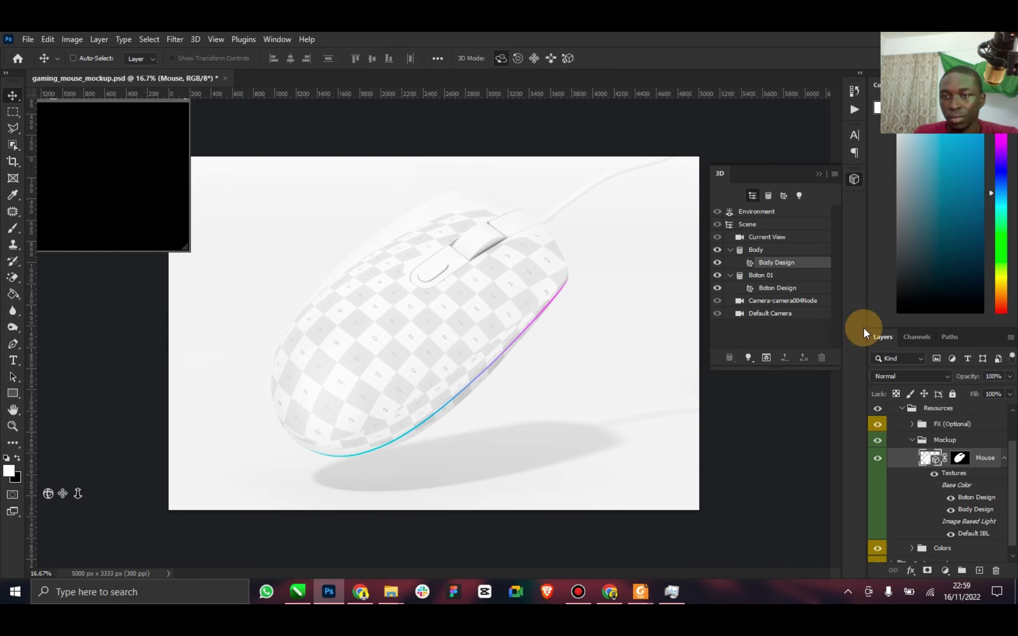
left_click(821, 173)
Close the gaming mouse mockup without saving and permanently delete the gaming-mouse-mockup folder from Downloads.
left_click(997, 438)
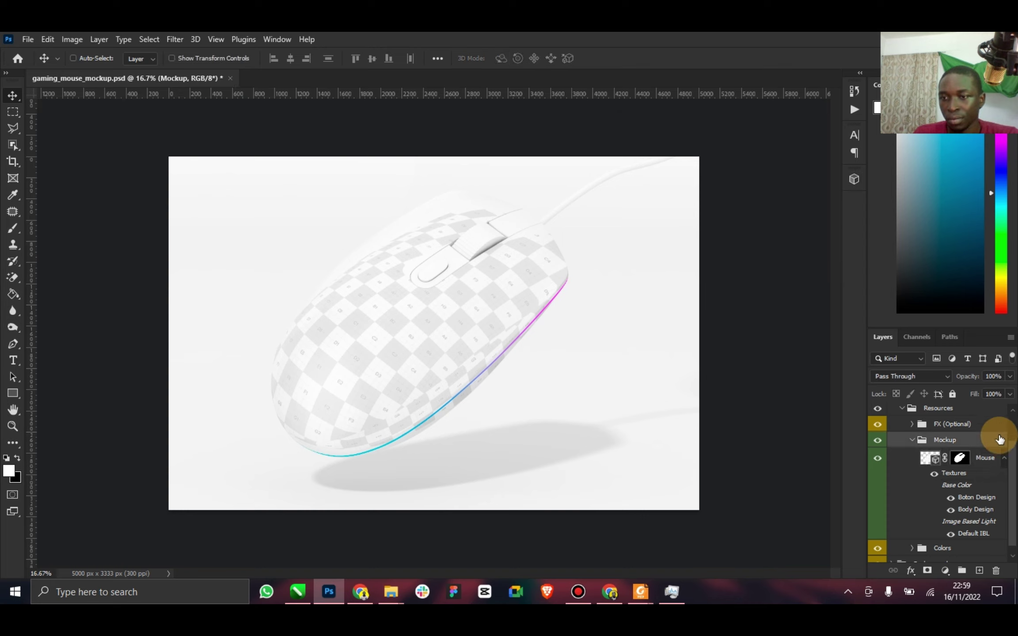
scroll(964, 487, "down", 1)
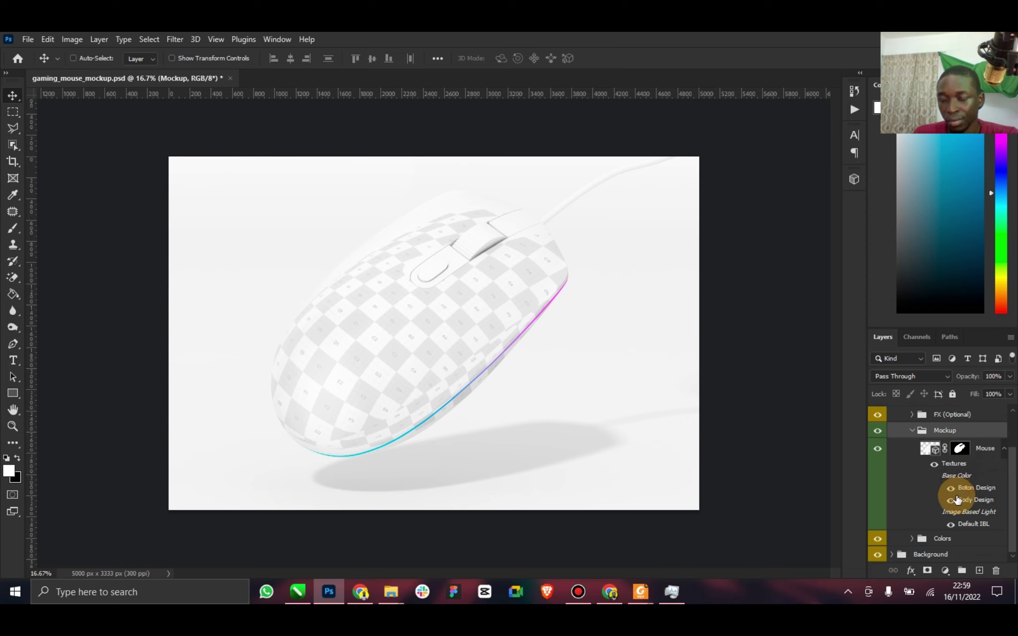
left_click(230, 78)
left_click(516, 239)
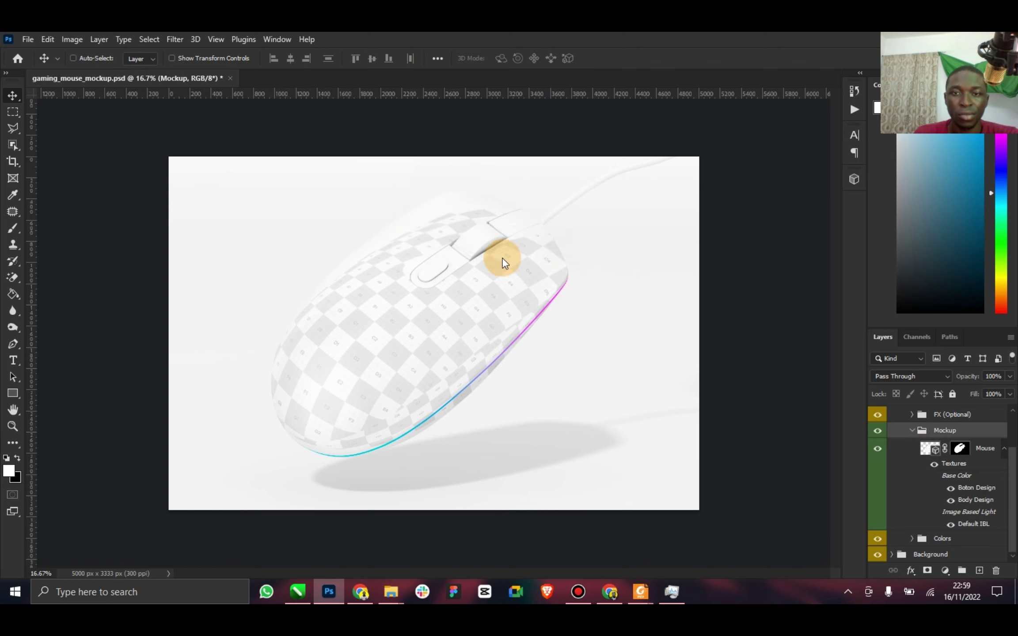
left_click(393, 599)
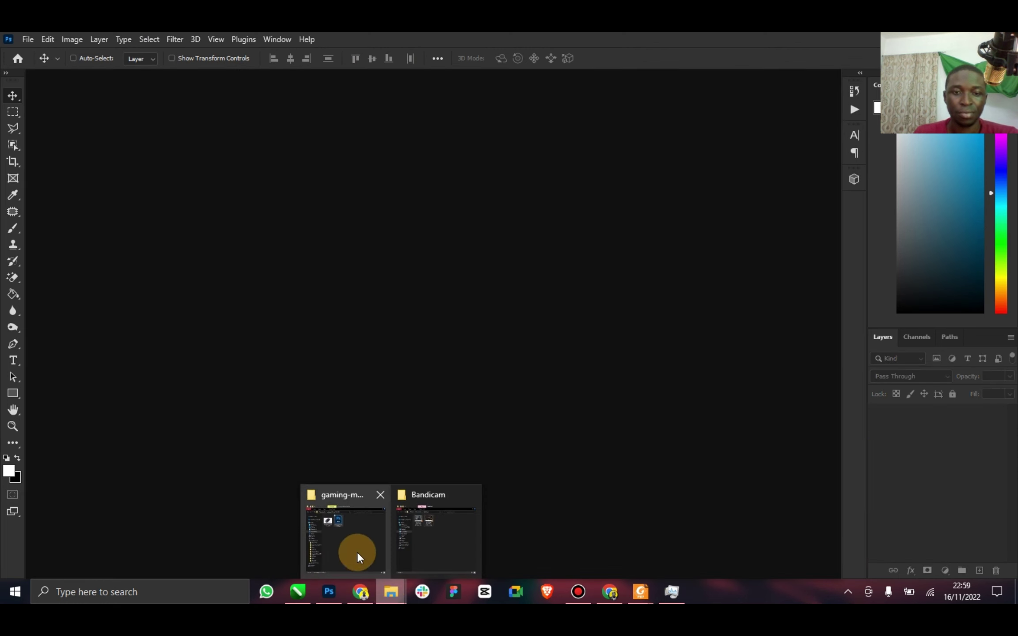
left_click(336, 535)
left_click(322, 136)
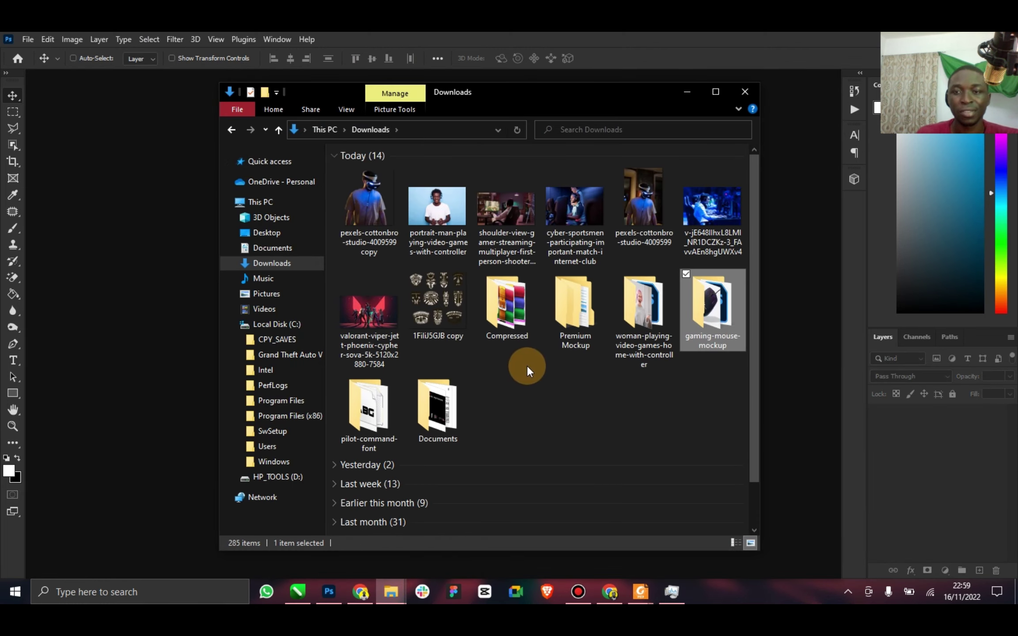
key("shift+Delete")
key("Return")
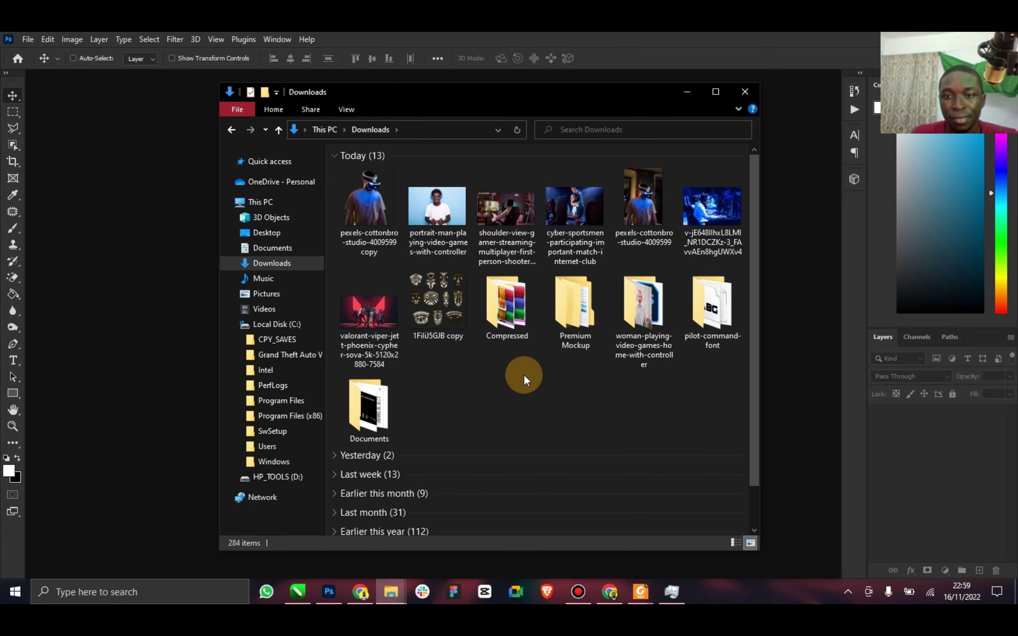
Open the 6577671 PSD from the woman-playing-video-games-home-with-controller folder and open its "Place your design here" smart object for editing.
double_click(650, 317)
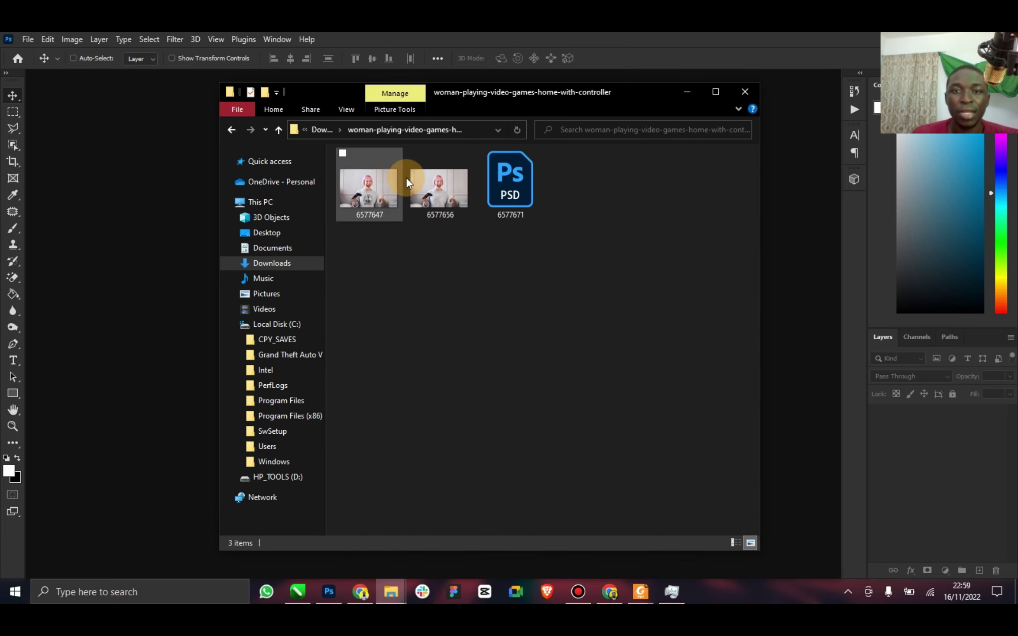
left_click(519, 175)
double_click(518, 172)
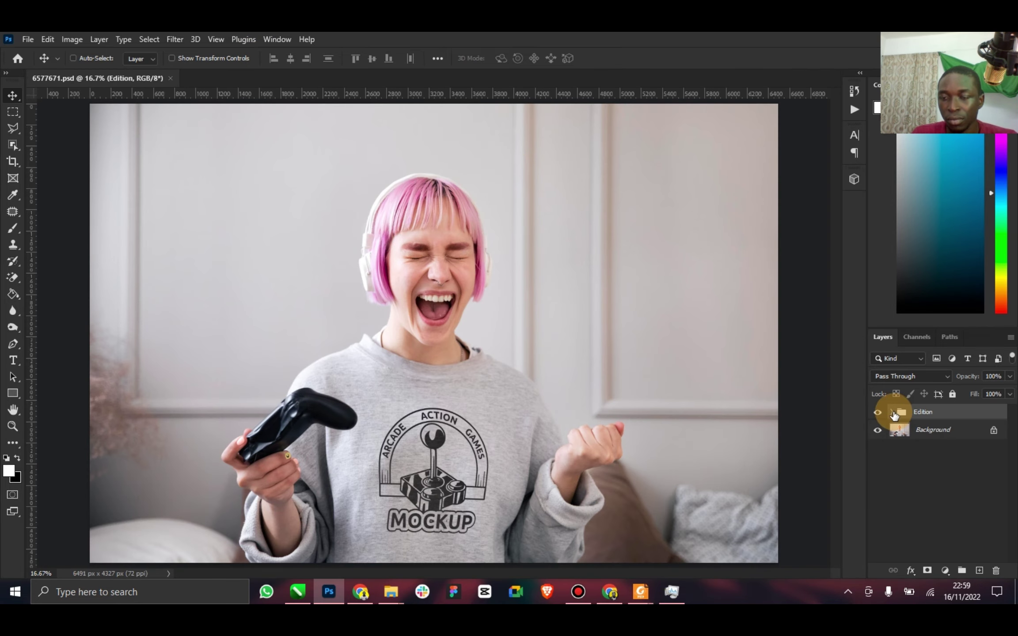
left_click(890, 413)
double_click(918, 433)
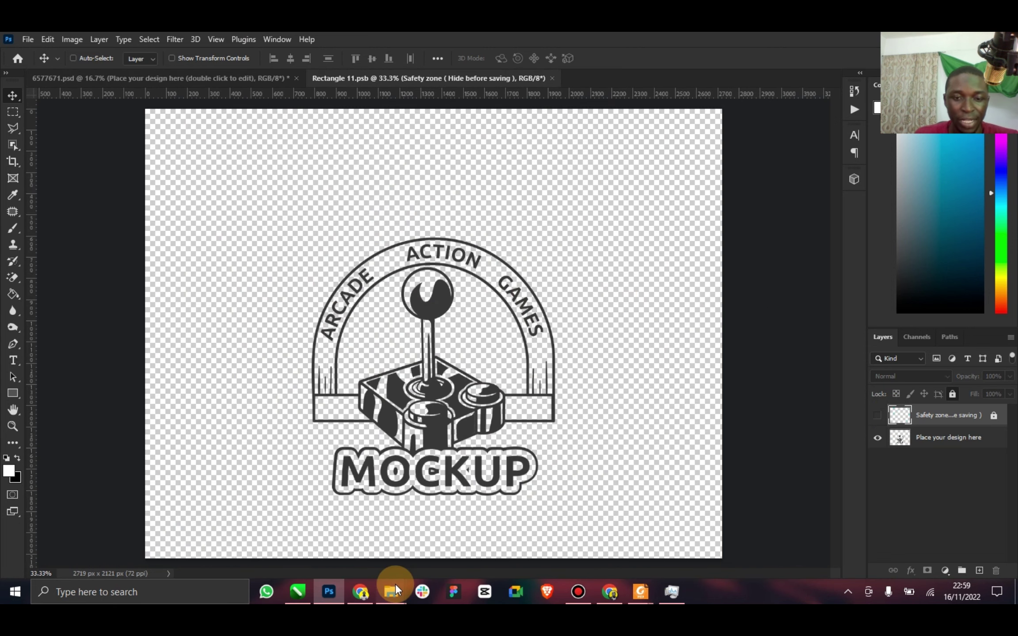
Place The Battle geng logo from the Desktop into the smart object, enlarge it to about 330% and position it over the placeholder artwork.
mouse_move(394, 583)
left_click(431, 550)
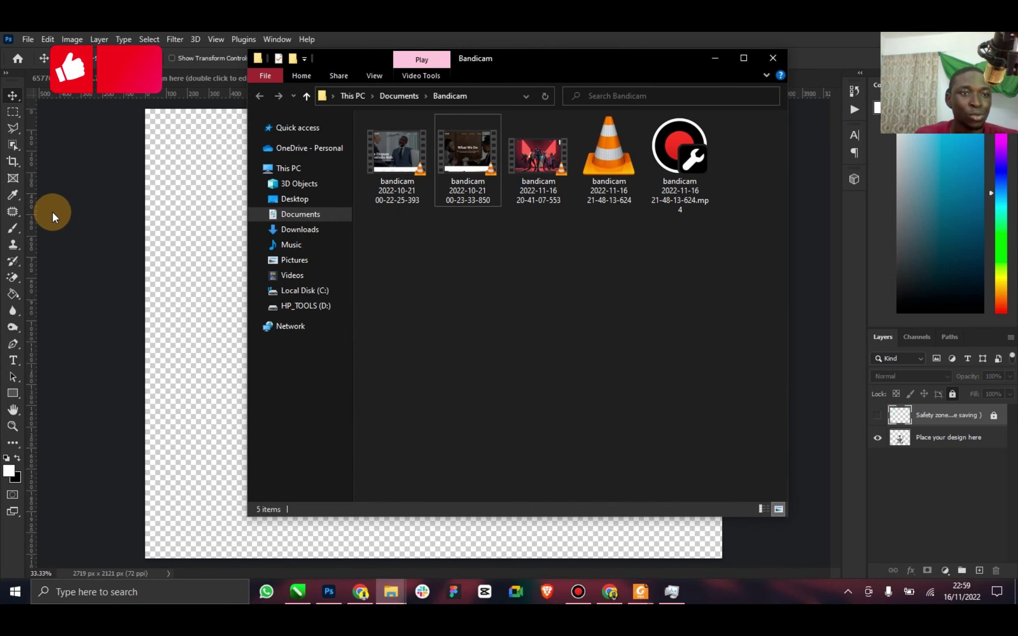
left_click(329, 199)
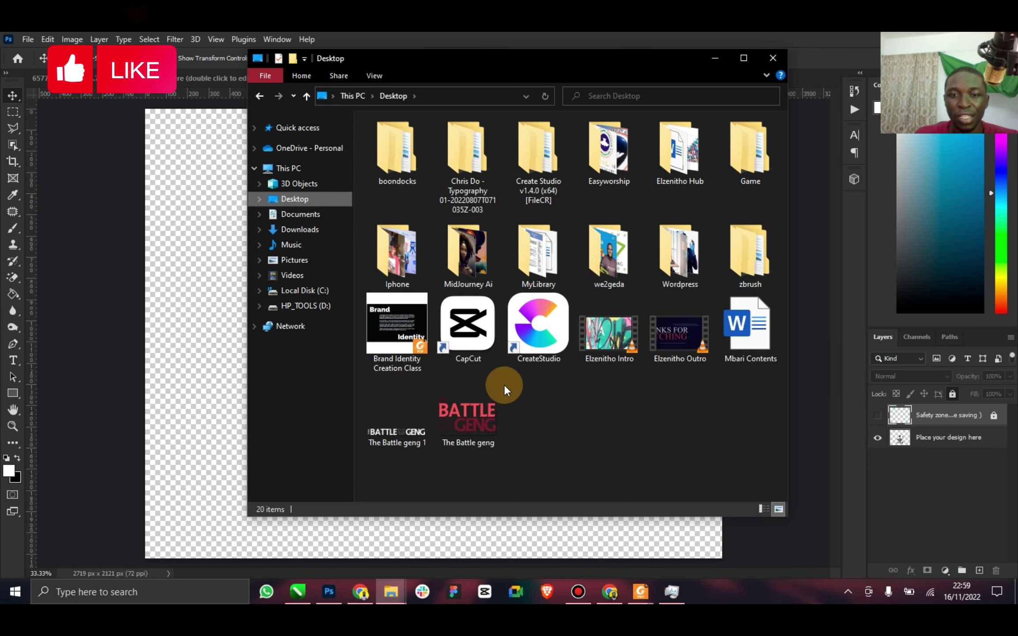
left_click_drag(479, 419, 225, 415)
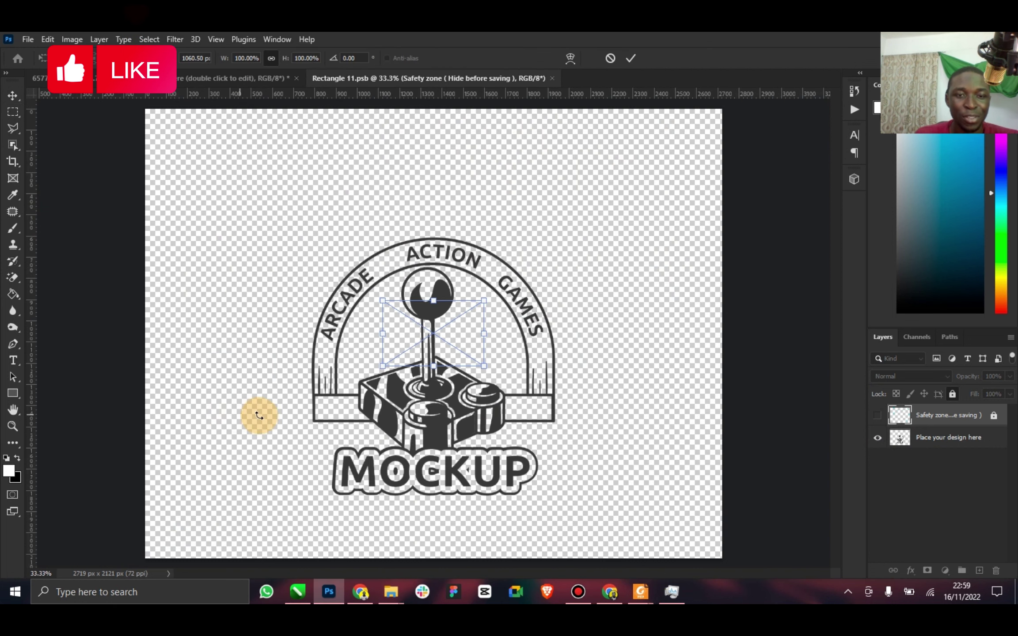
left_click_drag(488, 367, 586, 412)
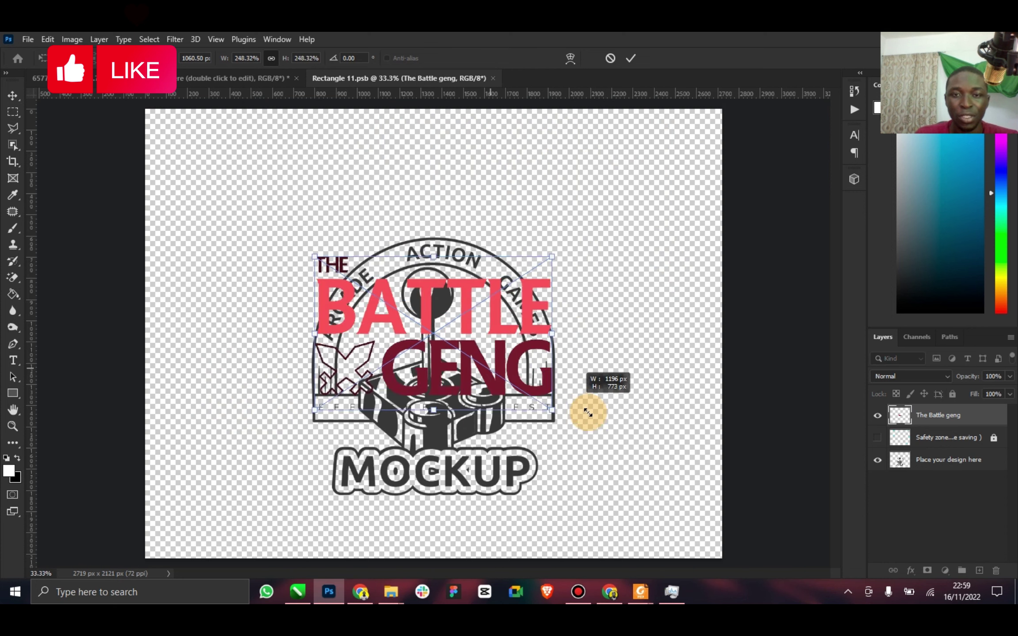
left_click_drag(444, 314, 477, 347)
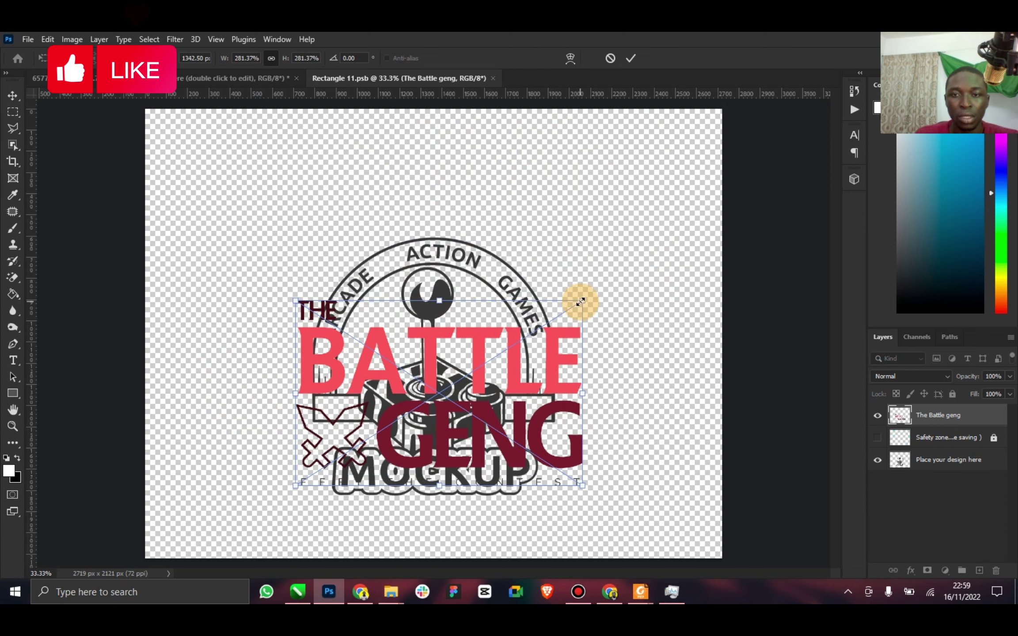
left_click_drag(580, 301, 608, 285)
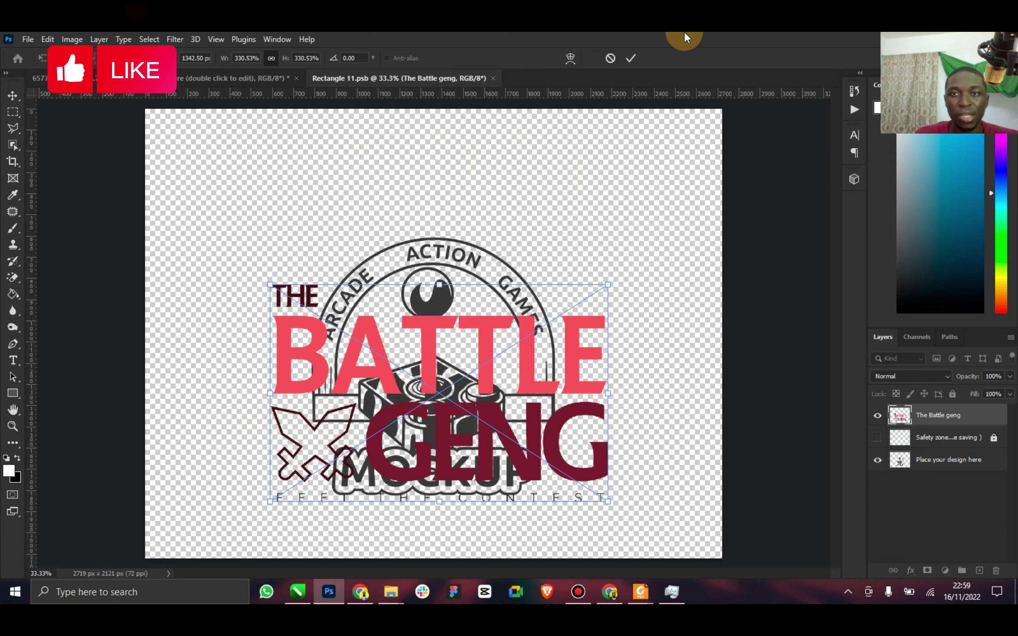
left_click(631, 58)
Hide the "Place your design here" placeholder layer and close the smart object, saving its changes.
left_click(877, 460)
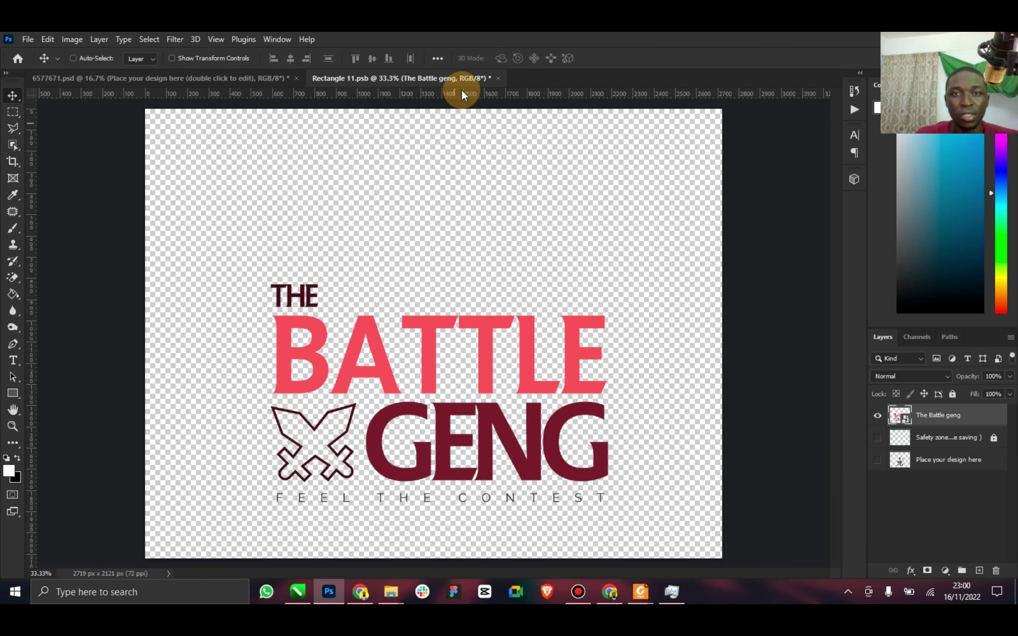
left_click(498, 79)
left_click(453, 245)
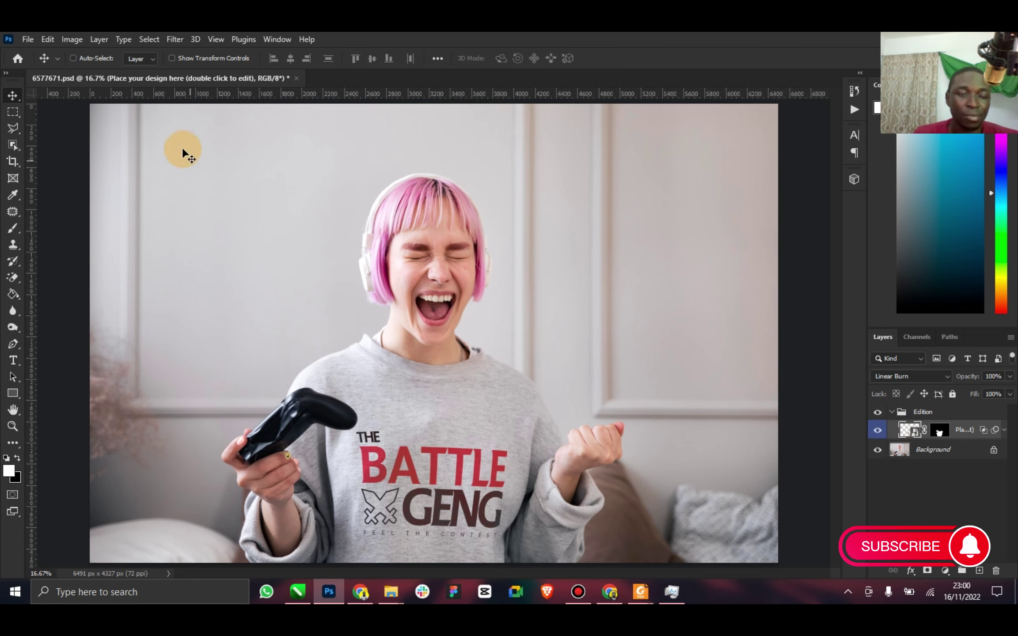
Save a reduced-quality JPEG named 6577671 copy to the Desktop and close the mockup PSD without saving.
left_click(32, 41)
left_click(67, 202)
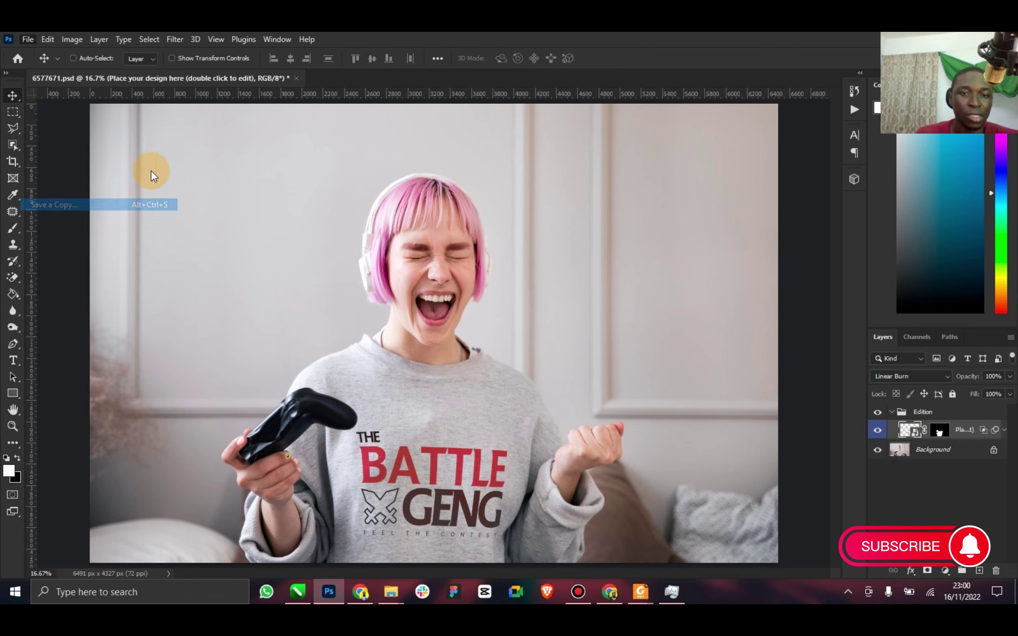
left_click(431, 180)
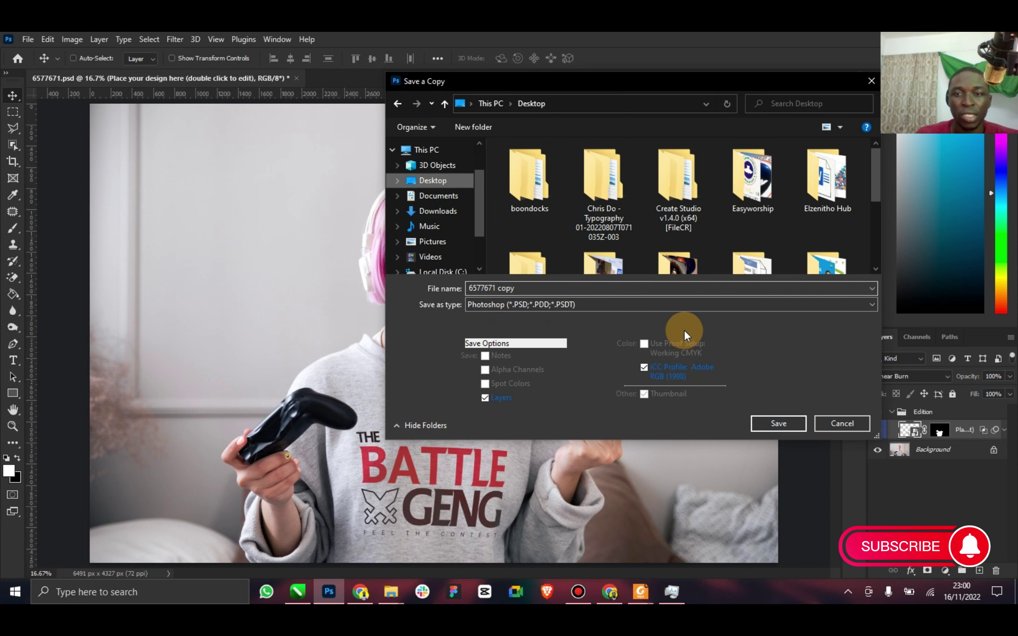
left_click(541, 306)
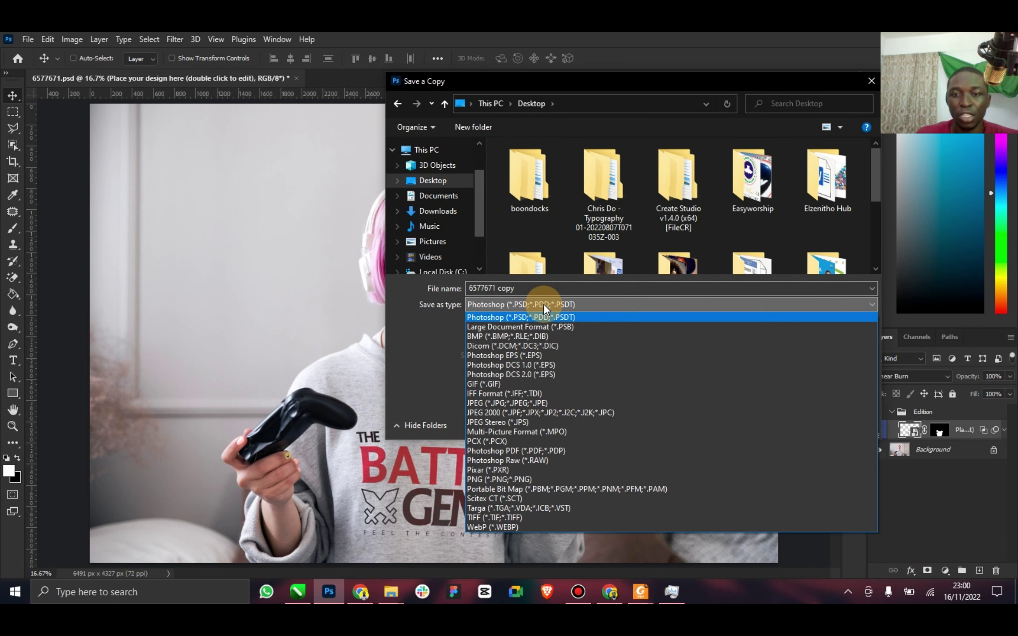
left_click(514, 404)
left_click(784, 422)
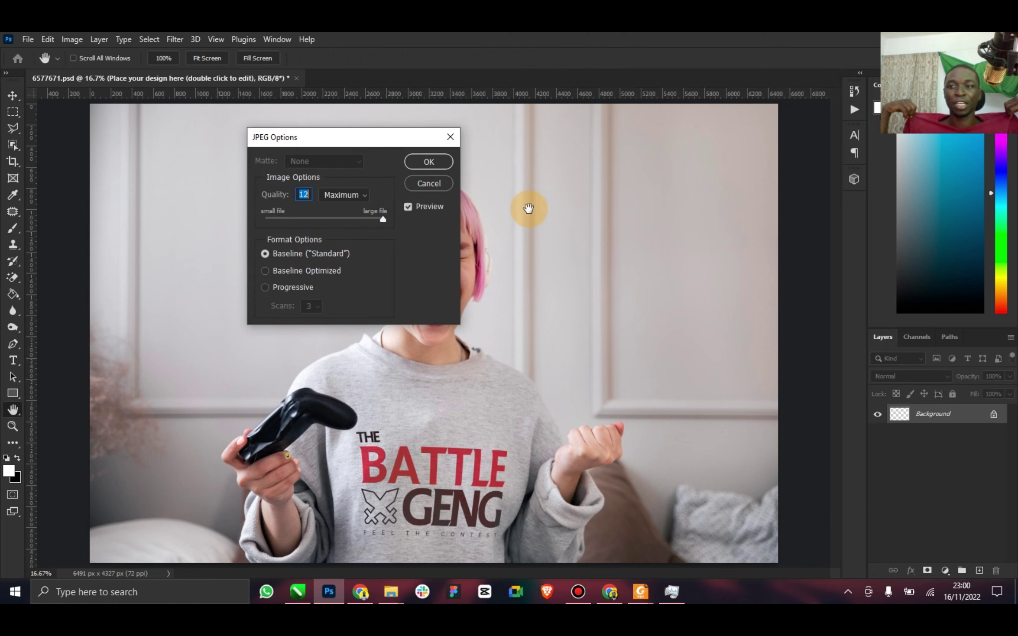
left_click(351, 218)
left_click(419, 163)
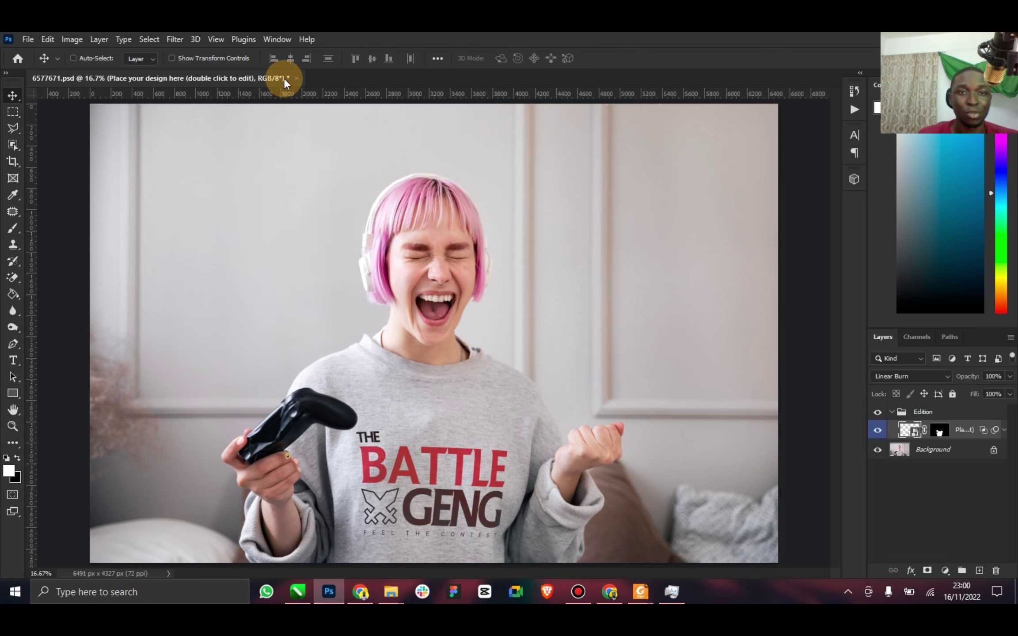
left_click(296, 78)
left_click(524, 250)
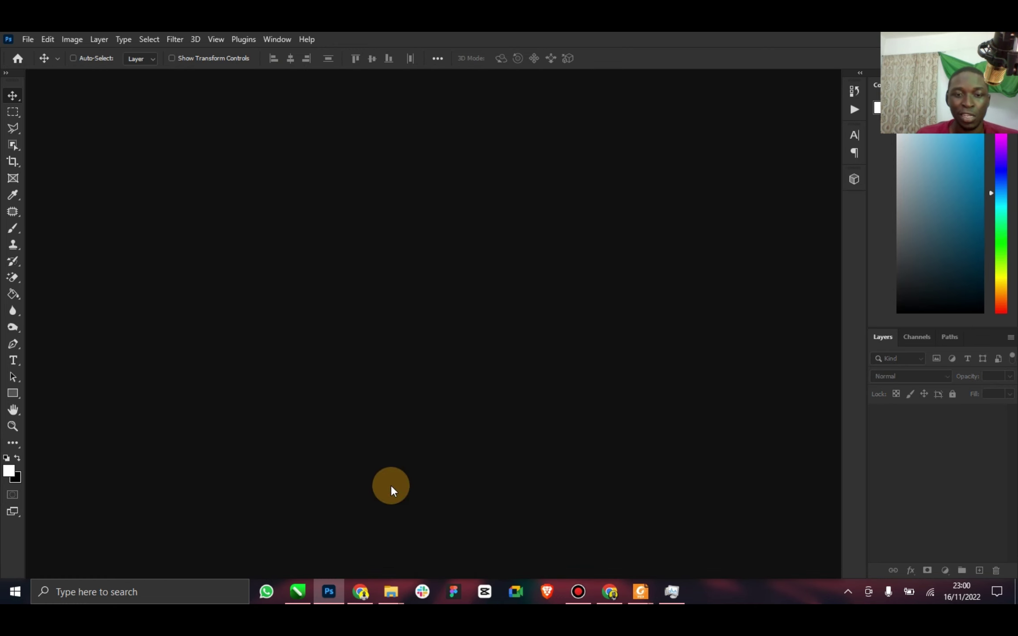
Import the 6577671 copy image from the Desktop into page 11 in CorelDRAW and scale it down to about 557 mm wide.
mouse_move(392, 587)
left_click(461, 548)
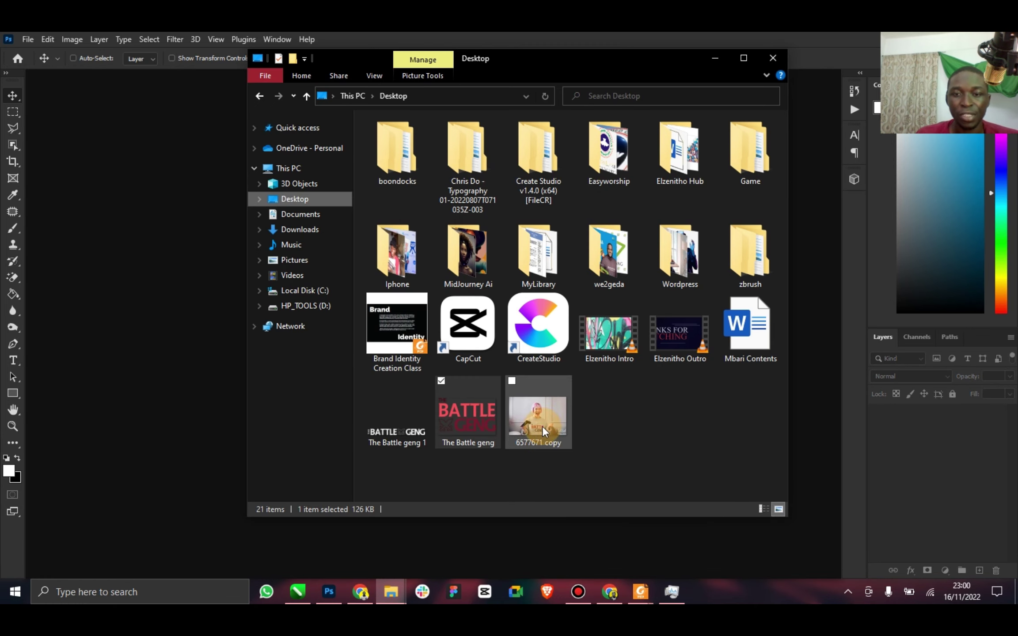
left_click_drag(539, 417, 270, 176)
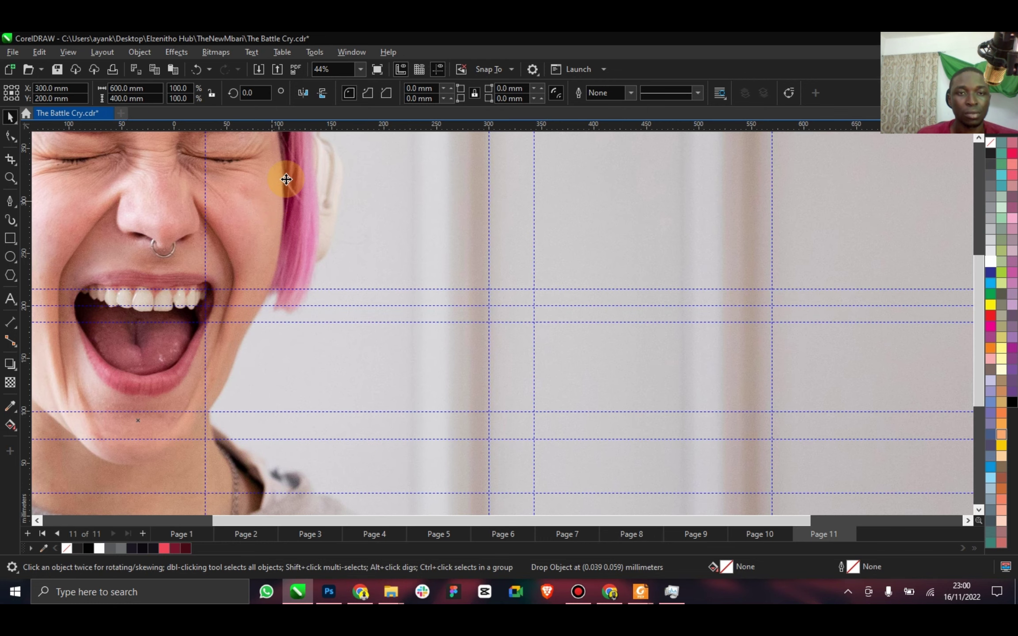
left_click(361, 69)
left_click(341, 90)
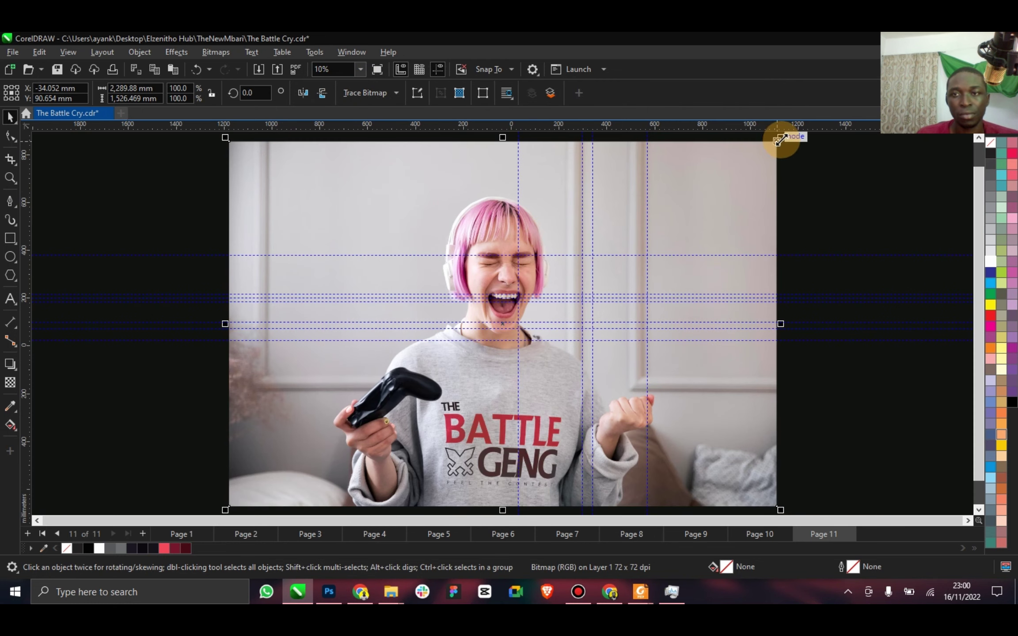
left_click_drag(780, 140, 572, 277)
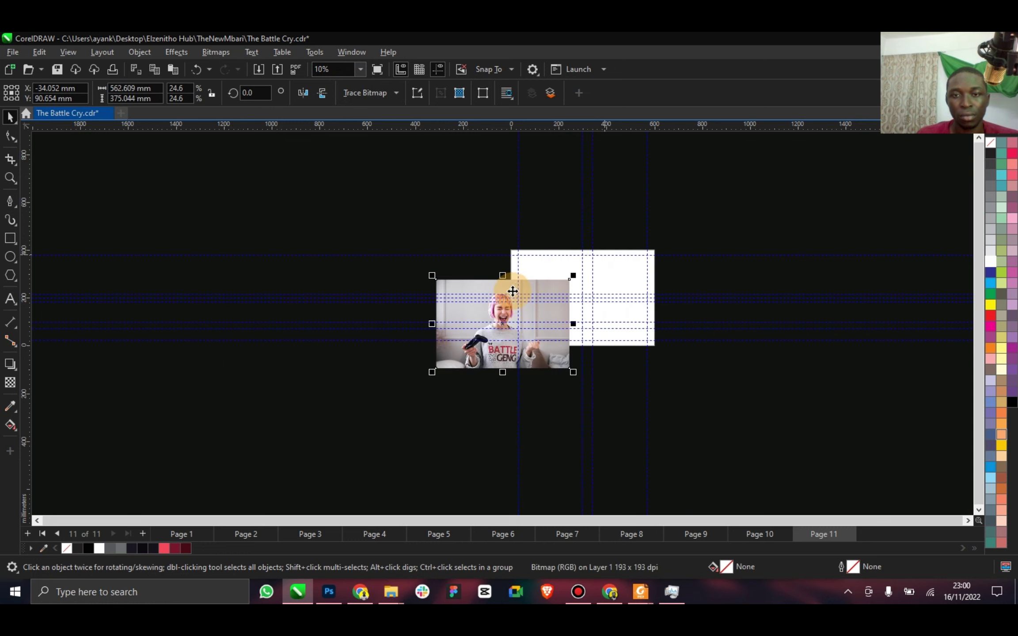
PowerClip the mockup image inside the page-sized rectangle and enlarge the clipped image to about 705 by 470 mm.
left_click_drag(500, 284, 579, 264)
left_click(627, 304)
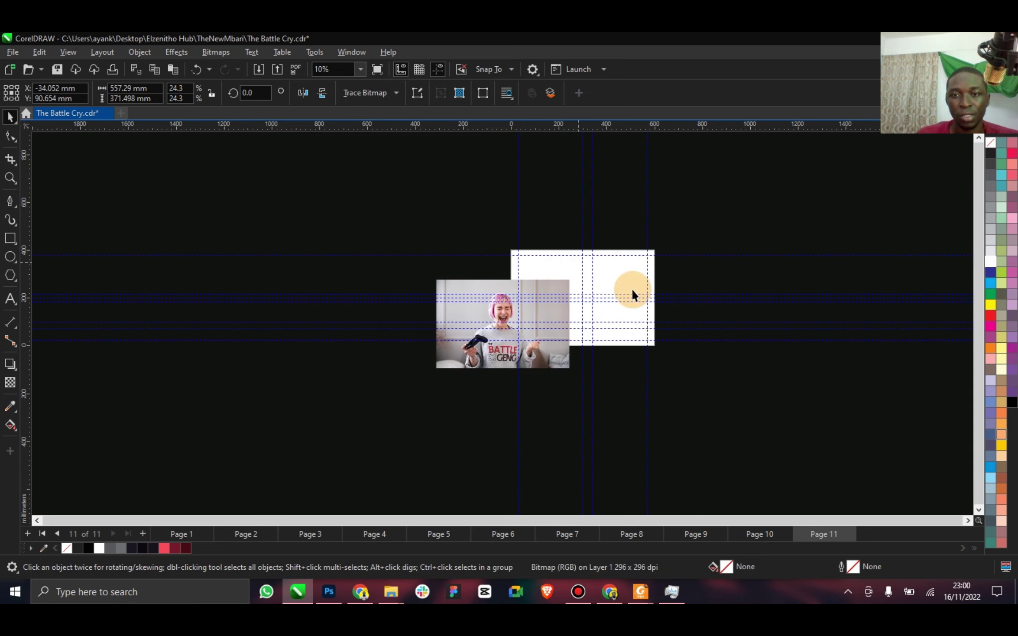
double_click(650, 268)
left_click_drag(657, 252, 682, 241)
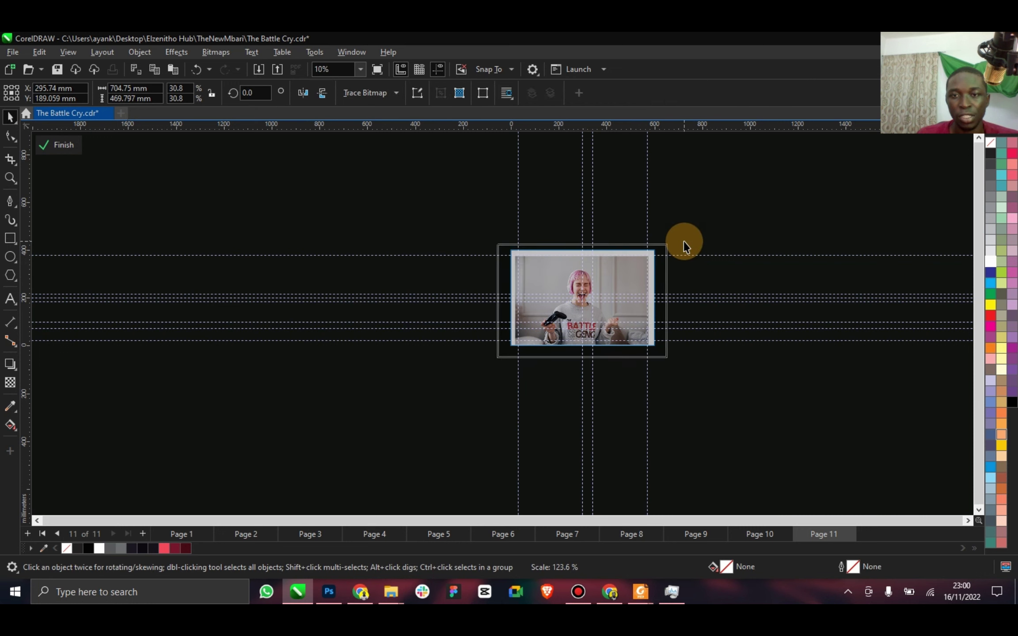
left_click(57, 144)
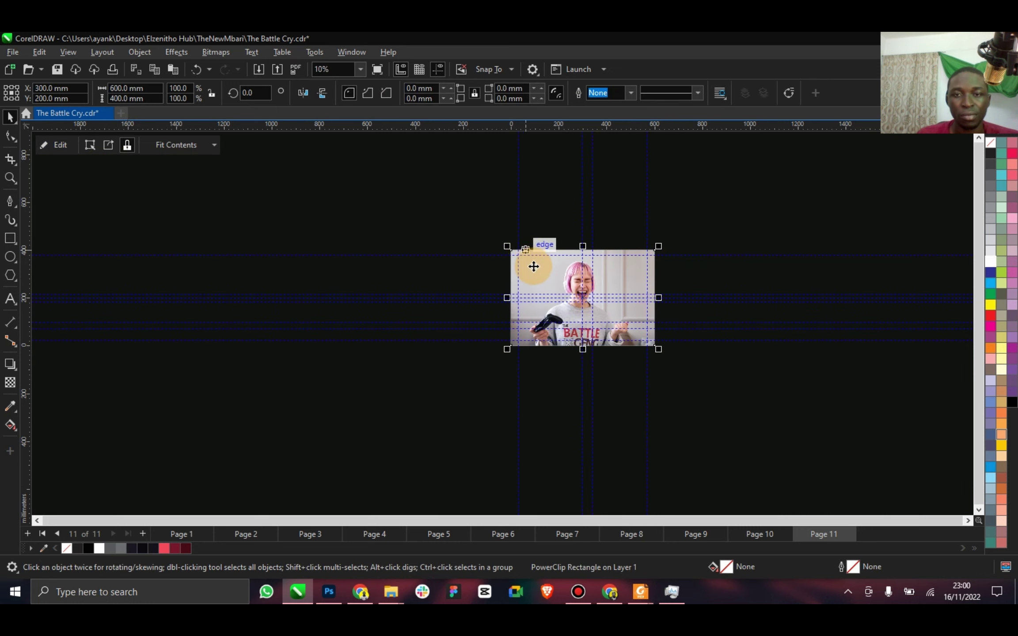
Move the clipped image up inside its frame to about Y 230 mm so the full sweatshirt logo fits, and finish editing the PowerClip.
double_click(550, 292)
scroll(553, 295, "up", 2)
left_click_drag(552, 281, 544, 282)
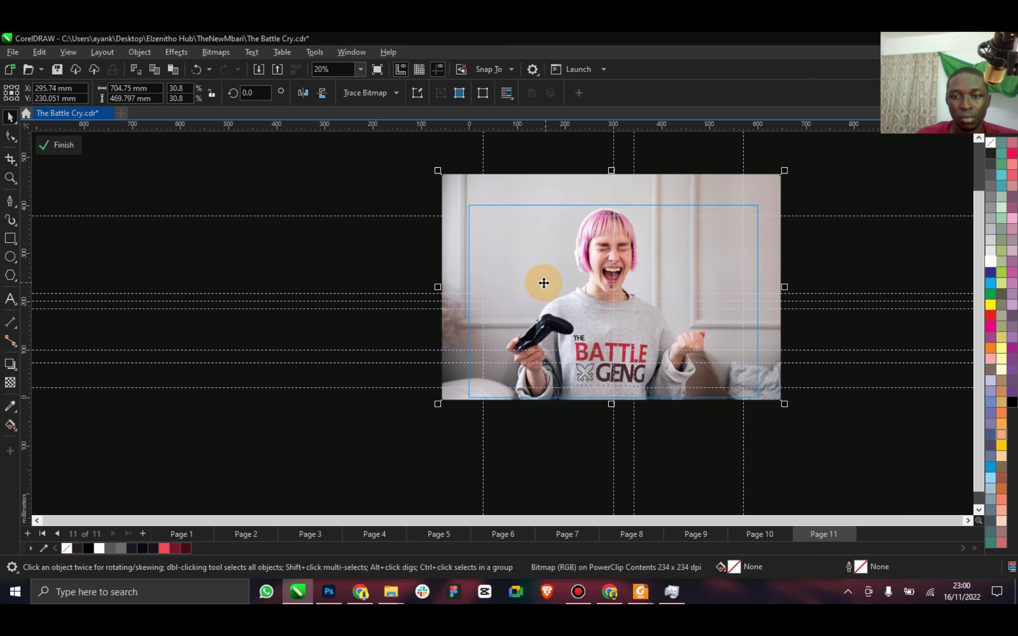
left_click(67, 144)
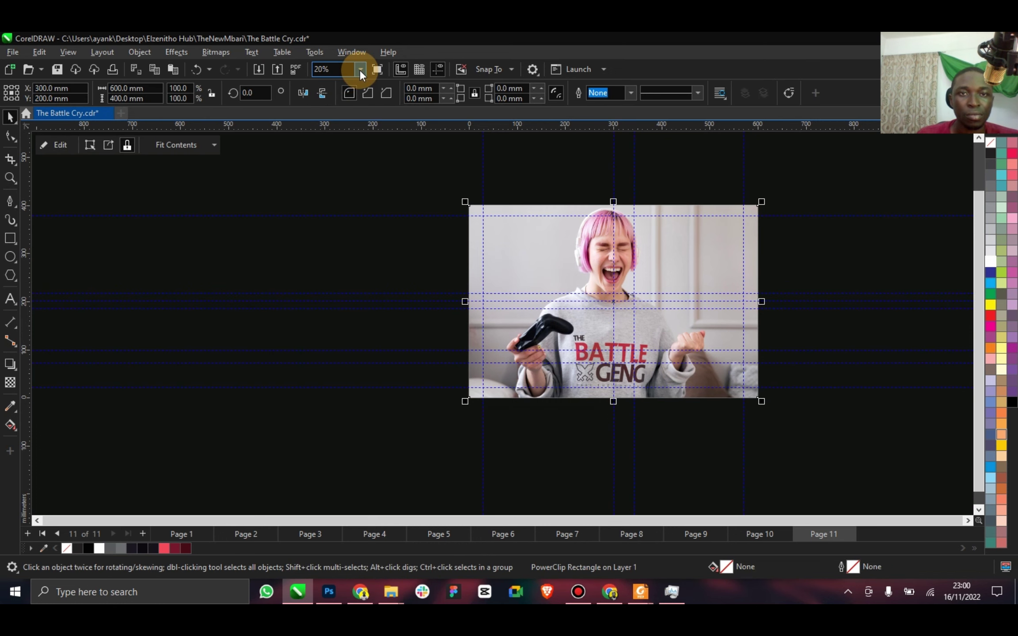
left_click(359, 69)
left_click(333, 106)
left_click(140, 233)
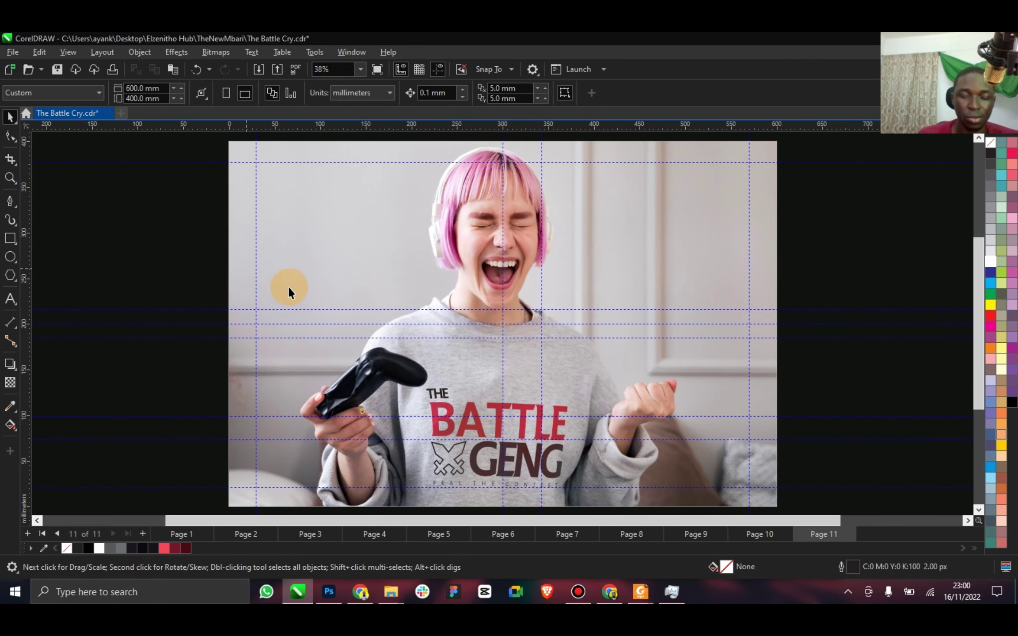
Add page 12 and create a 600 by 400 mm page-frame rectangle on it with no outline.
left_click(142, 534)
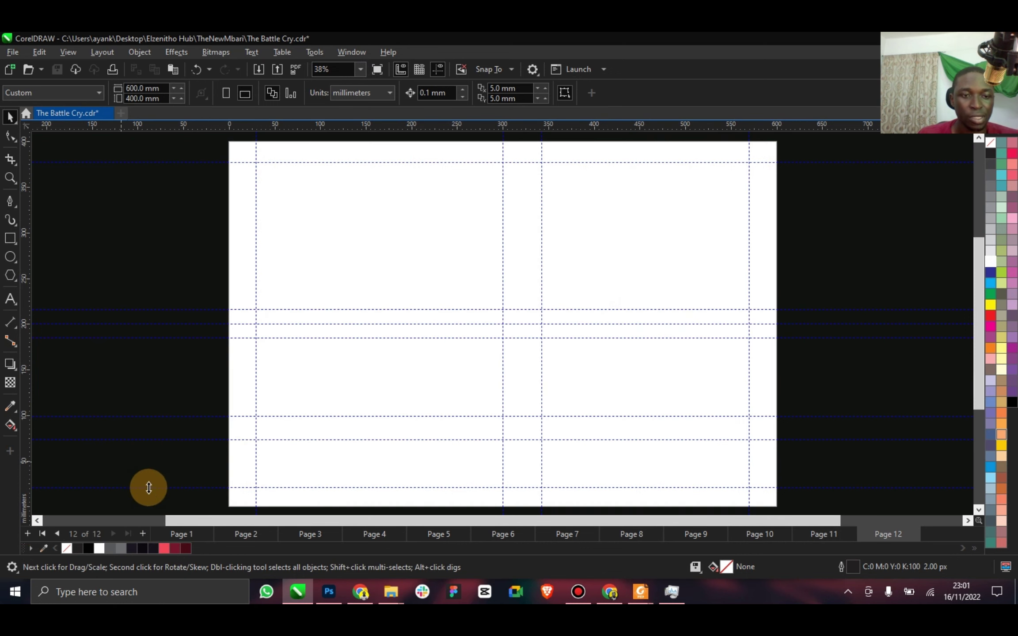
double_click(10, 238)
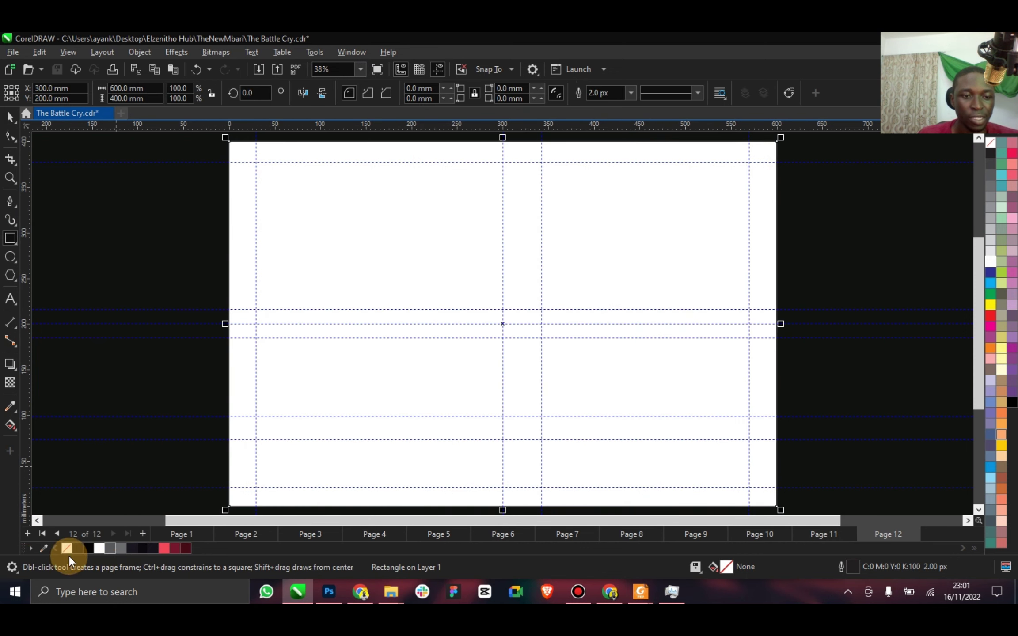
right_click(60, 549)
left_click(10, 117)
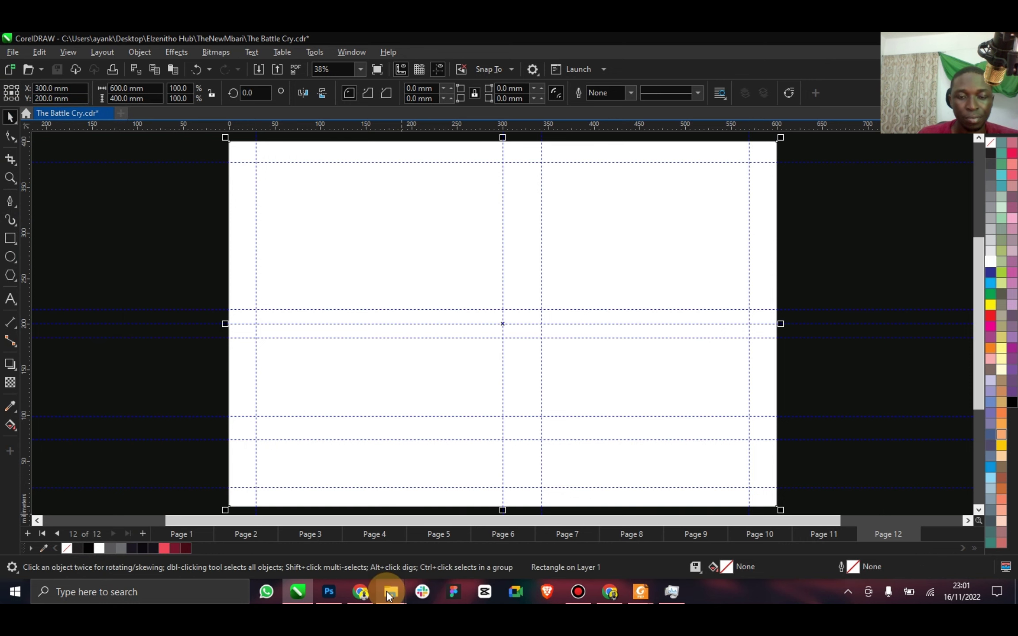
Move the gaming-headphones-mockup-perspective.jpg archive from the Compressed folder to Downloads and return to the Downloads folder.
mouse_move(379, 583)
left_click(365, 536)
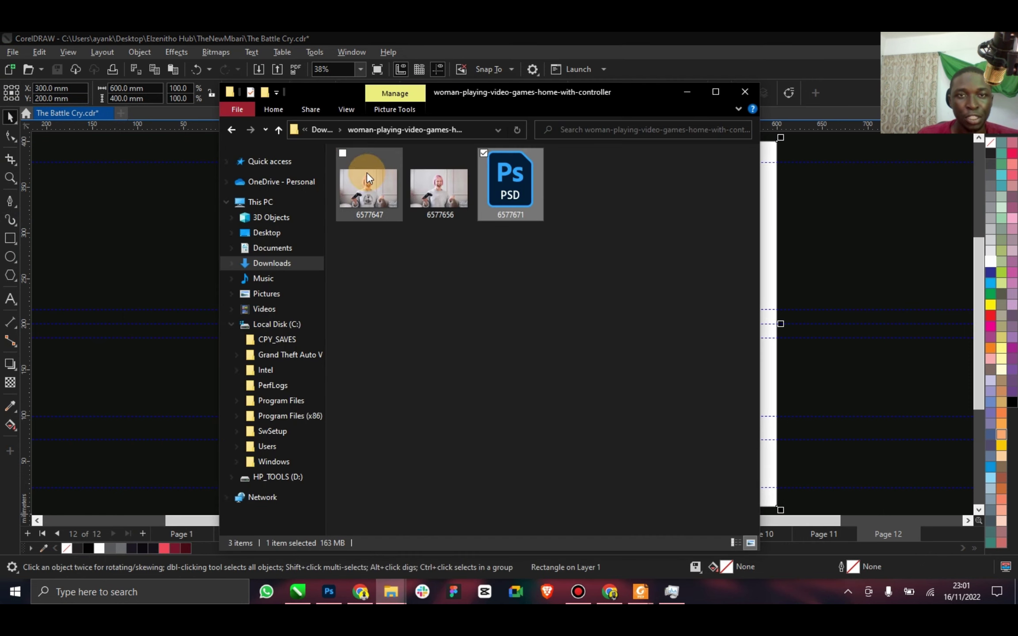
left_click(318, 131)
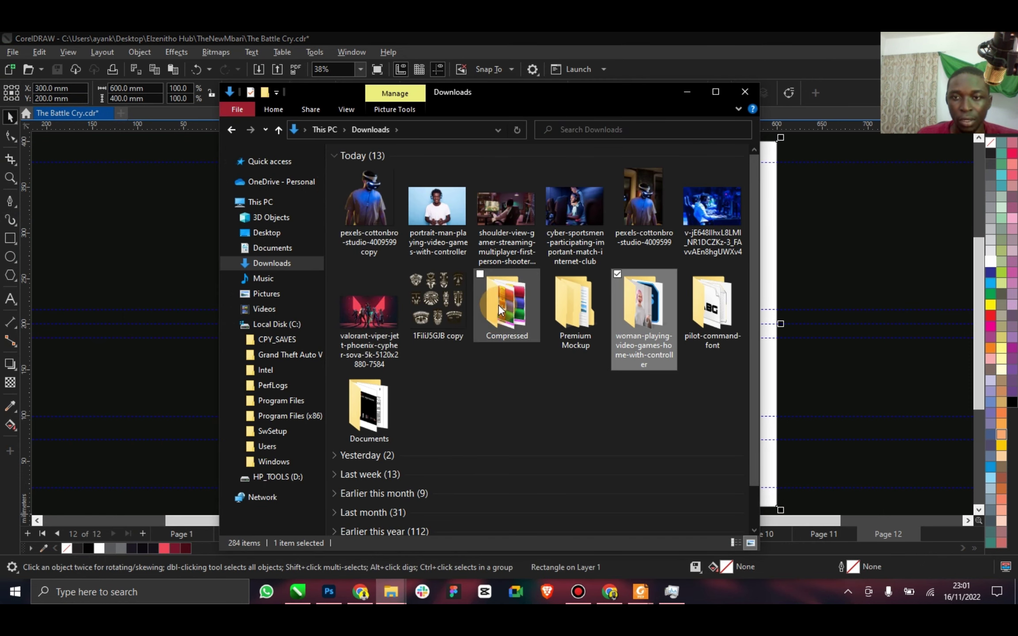
double_click(511, 304)
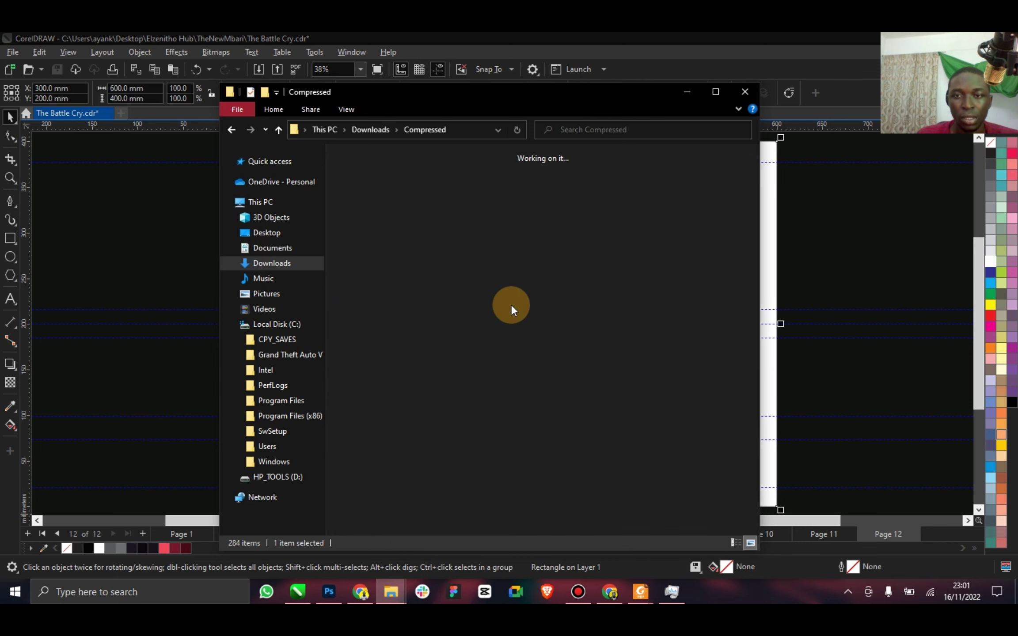
left_click_drag(752, 309, 751, 384)
left_click_drag(713, 353, 378, 134)
left_click(376, 129)
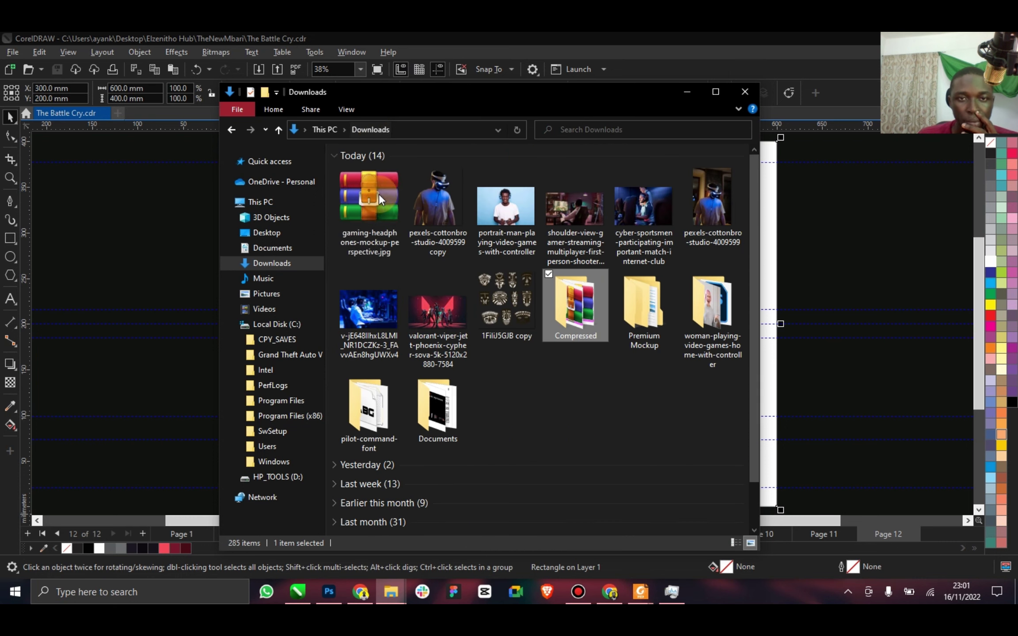
Extract the gaming-headphones-mockup-perspective.jpg archive into its own folder in Downloads.
left_click(383, 206)
right_click(383, 207)
left_click(289, 287)
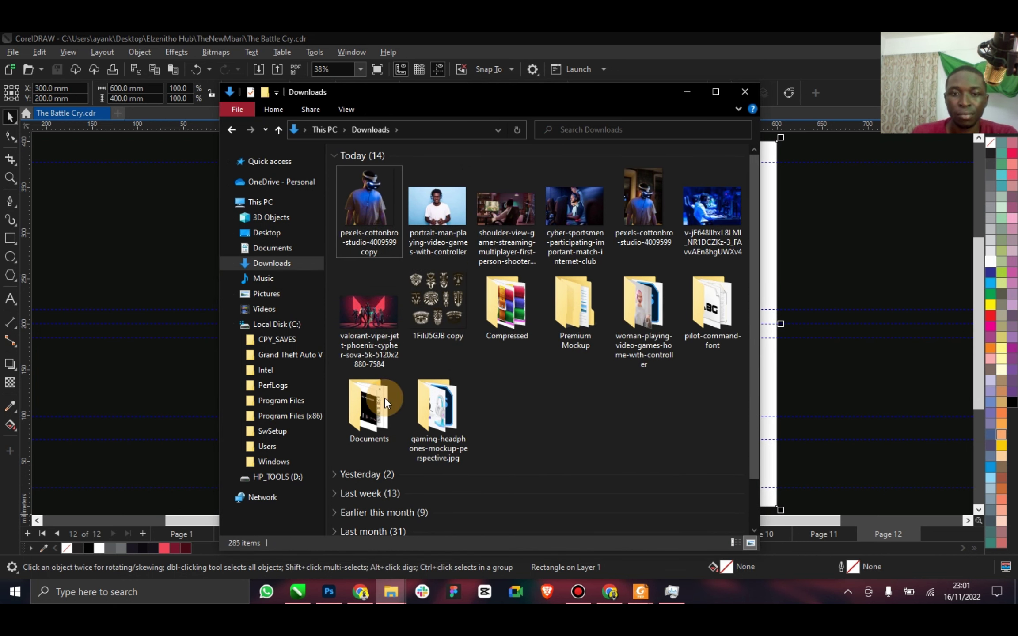
Open gaming_headphones_mockup_perspective.psd from its extracted folder to check the mockup, and close it without editing.
double_click(439, 393)
double_click(433, 194)
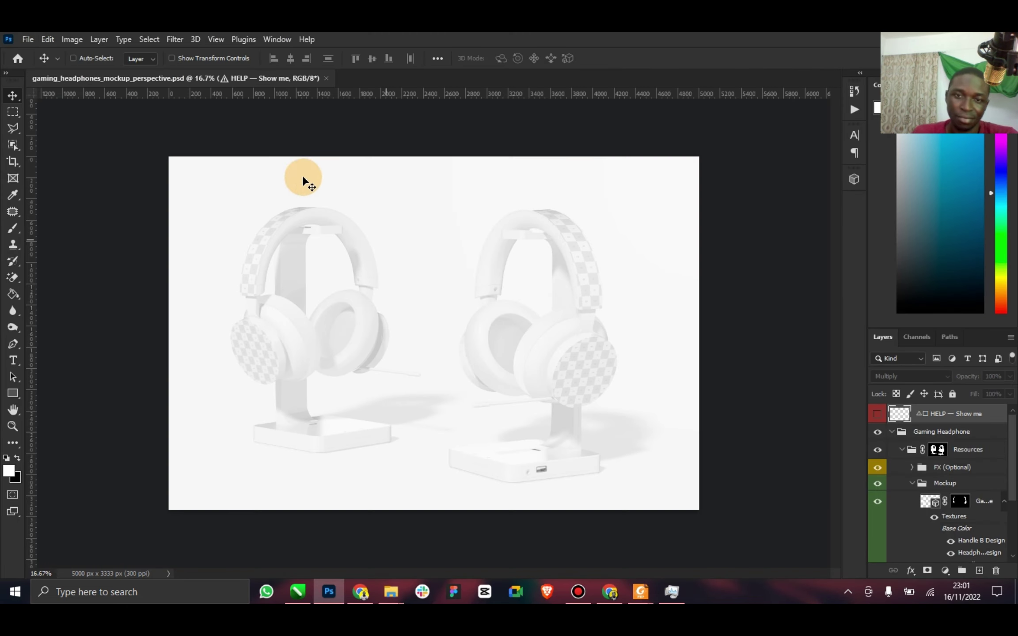
left_click(326, 78)
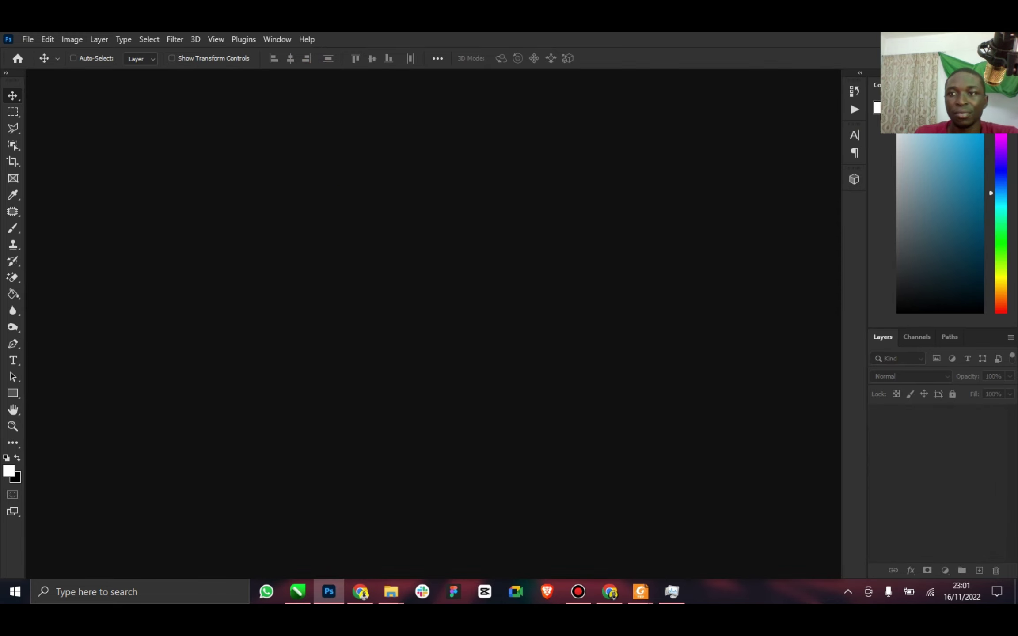
Return to the Downloads folder and delete the extracted gaming-headphones-mockup-perspective.jpg folder.
mouse_move(393, 591)
left_click(359, 544)
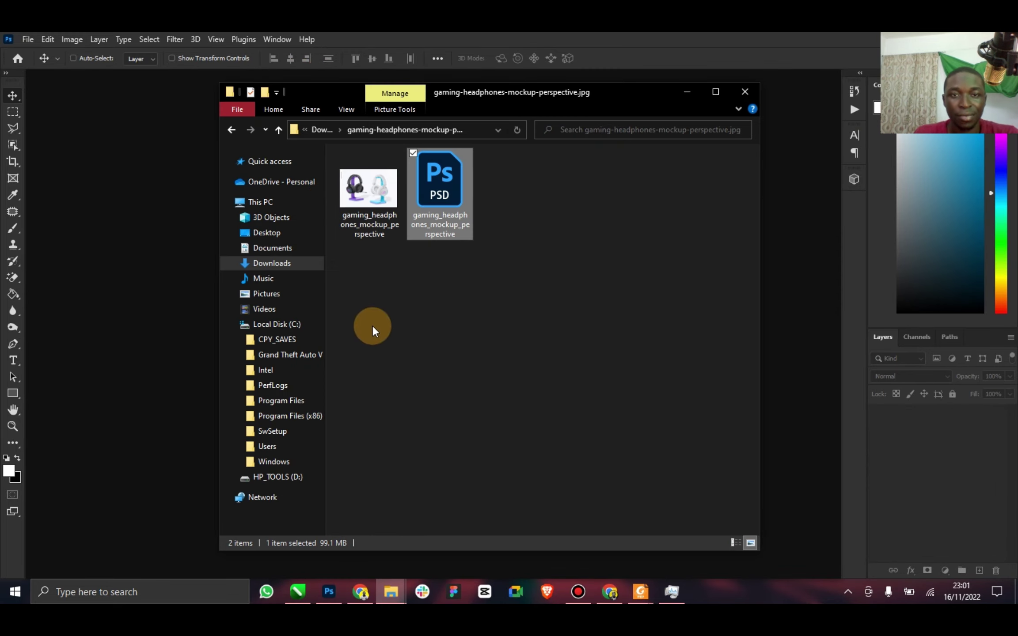
left_click(324, 133)
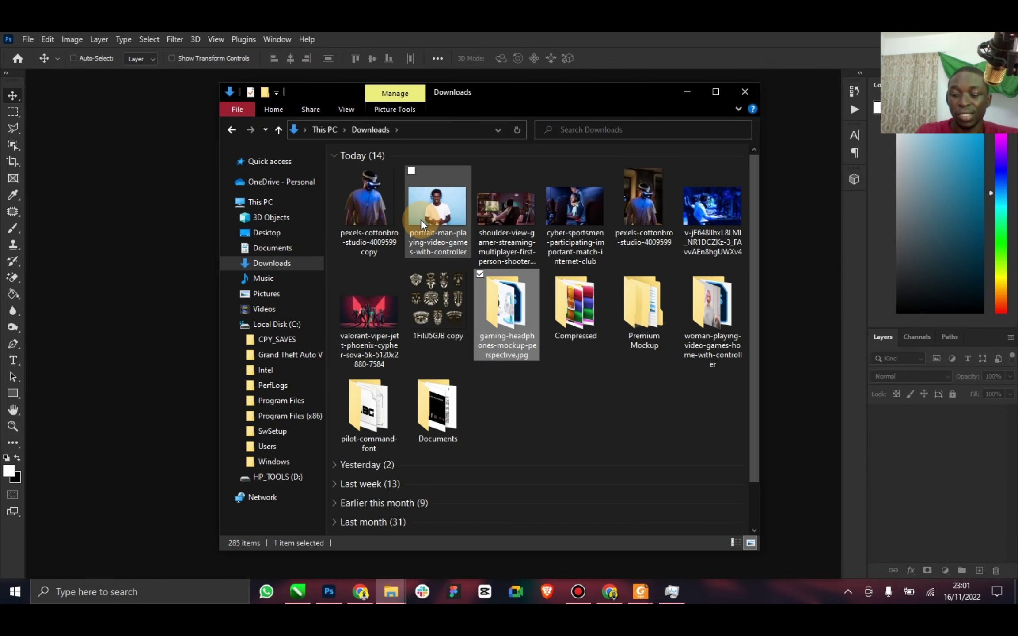
key("Delete")
key("Return")
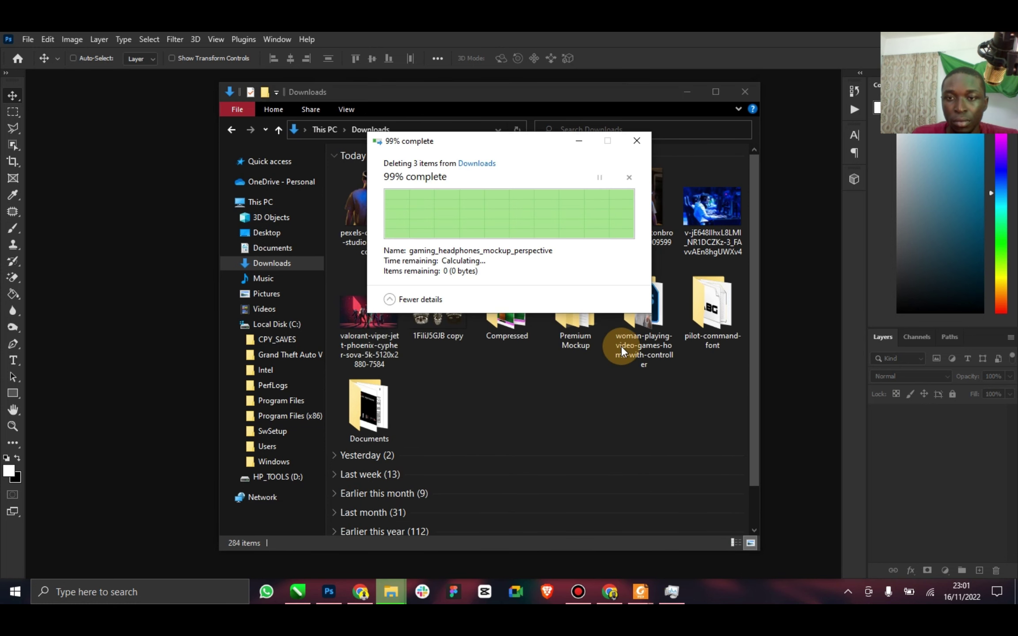
Check the Logo folder inside Premium Mockup for a suitable logo mockup and return to the Premium Mockup folder.
double_click(574, 321)
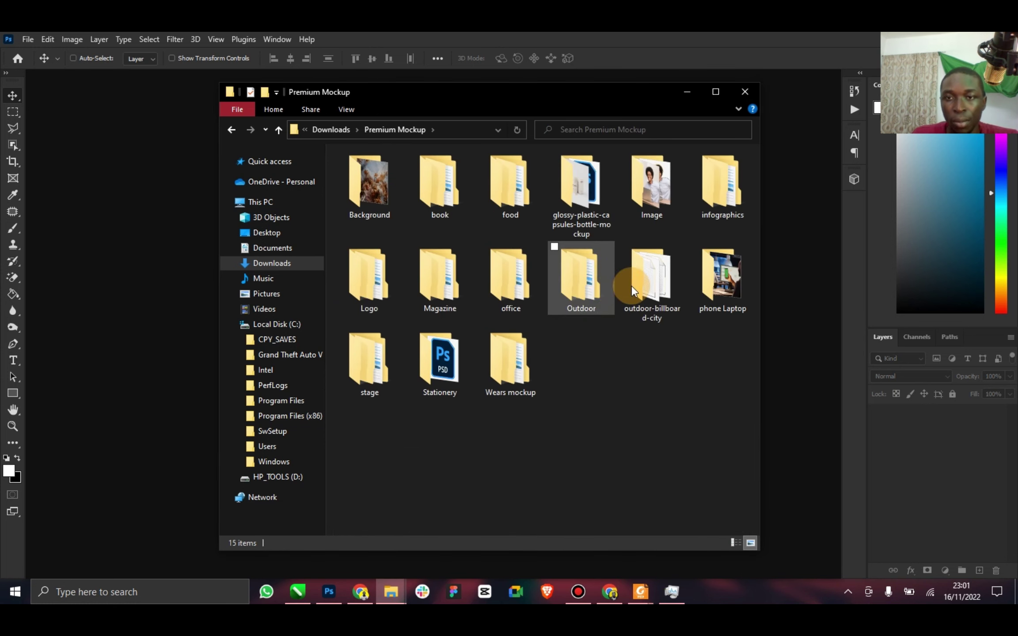
double_click(384, 299)
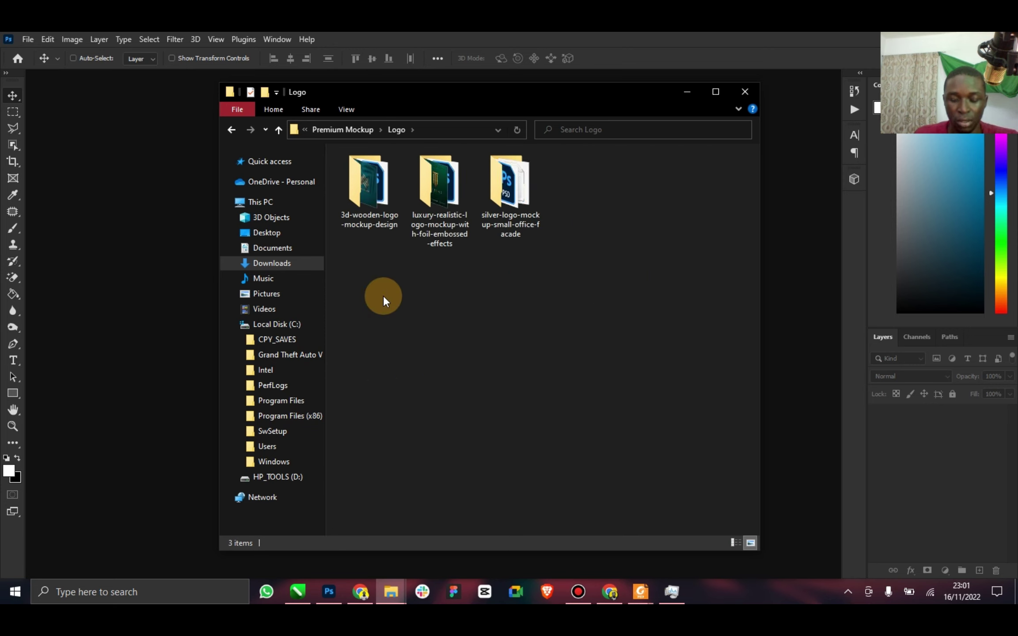
double_click(527, 197)
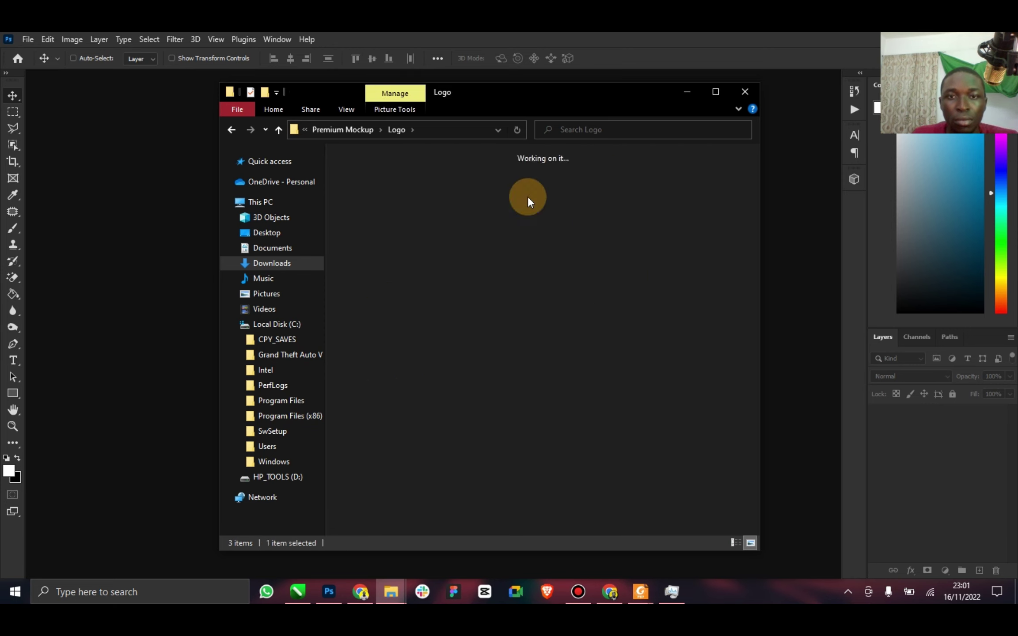
left_click(235, 133)
left_click(367, 129)
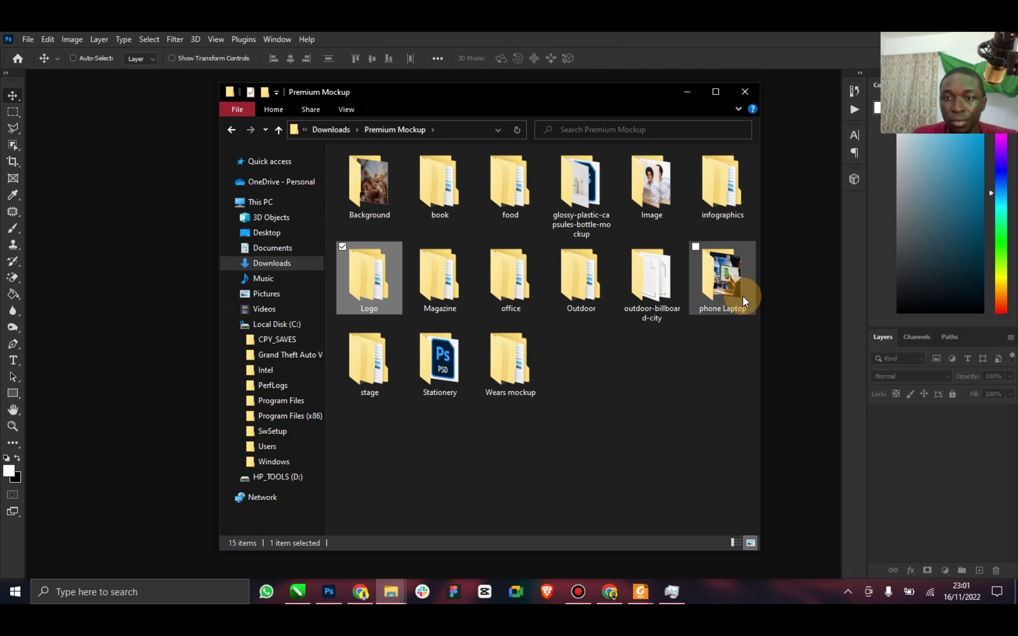
Look through the outdoor-billboard-city folder and its logo-mockup-sign-white-office-facade subfolder for a suitable mockup.
double_click(658, 281)
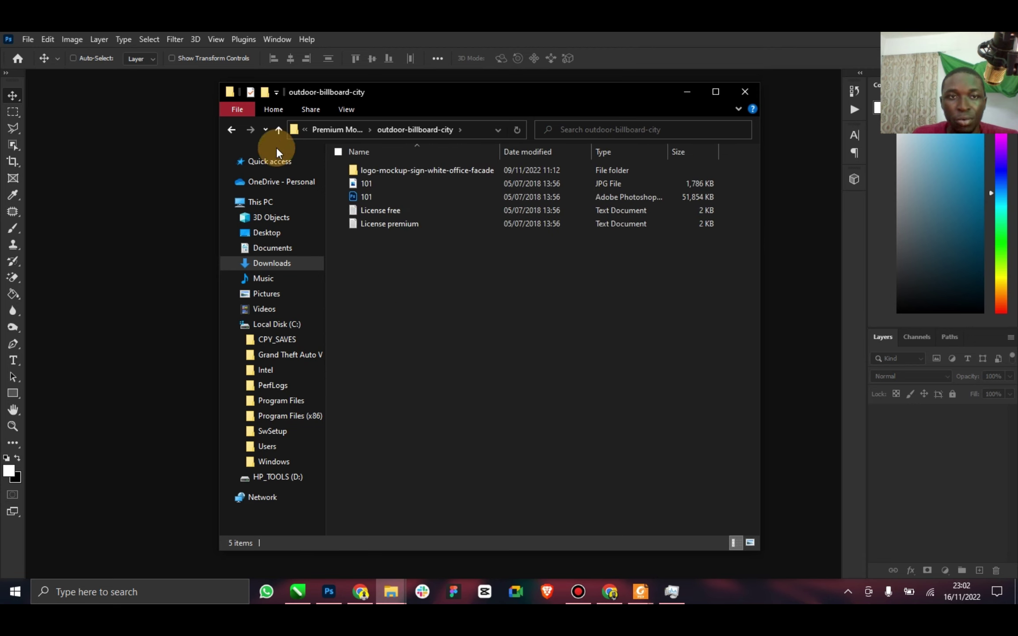
left_click(419, 172)
double_click(419, 170)
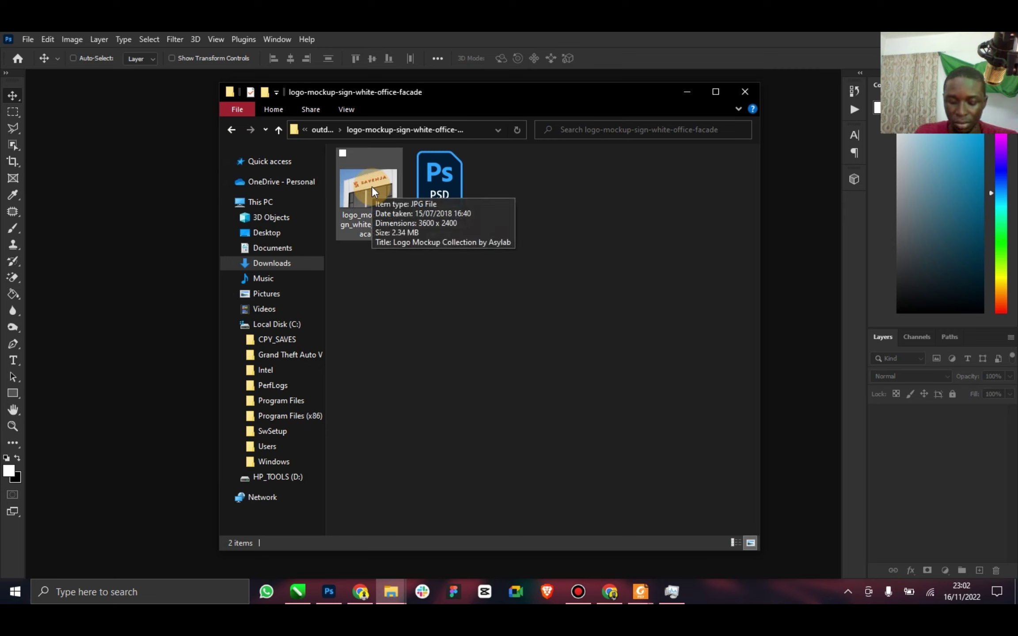
left_click(228, 128)
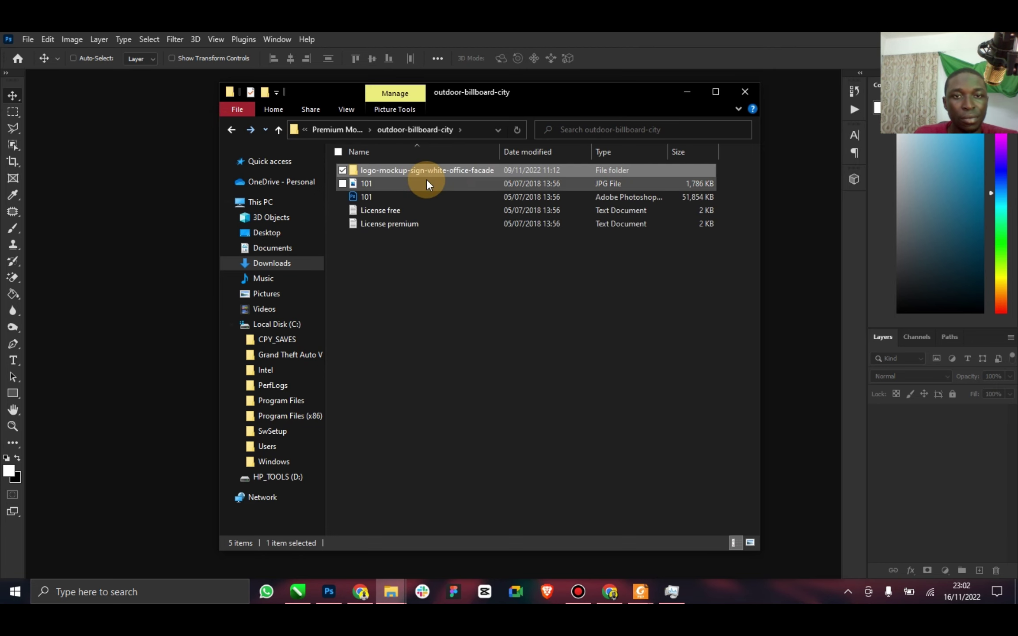
Open the outdoor billboard mockup file 101 to inspect it, close it and return to the outdoor-billboard-city folder.
double_click(389, 198)
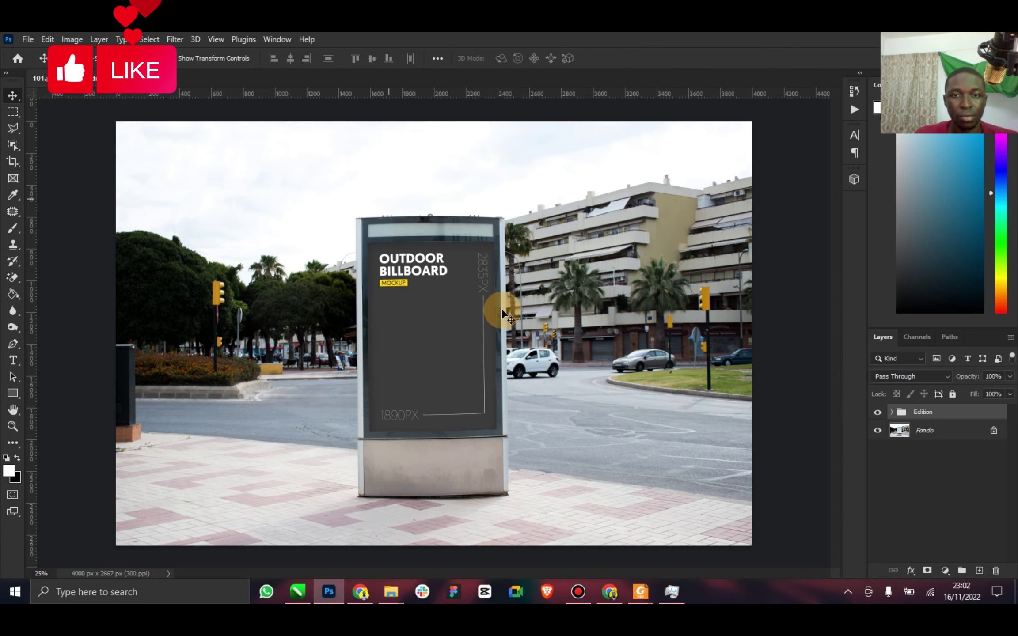
left_click(141, 78)
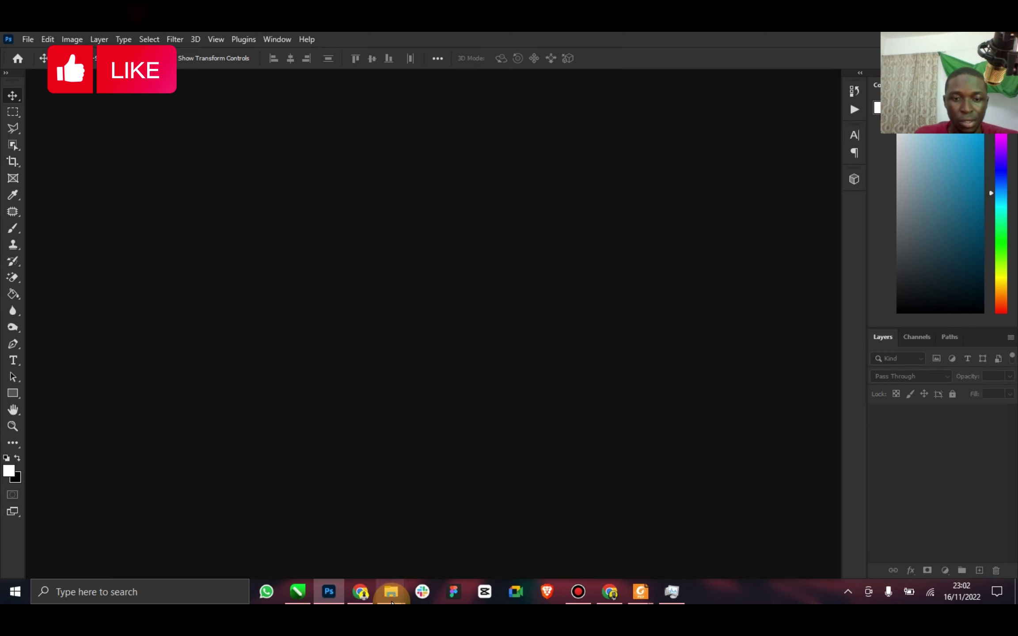
mouse_move(391, 591)
left_click(357, 541)
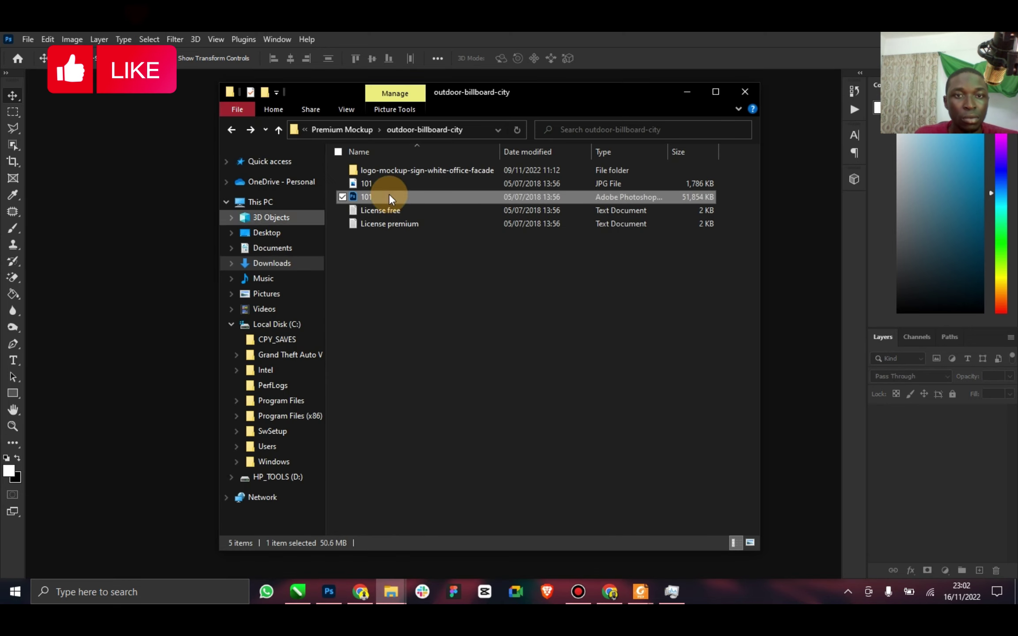
Open logo_mockup_sign_white_office_facade.psd and go into its nested REPLACE THIS SCREEN and REPLACE THIS LOGO smart objects.
double_click(384, 170)
double_click(428, 185)
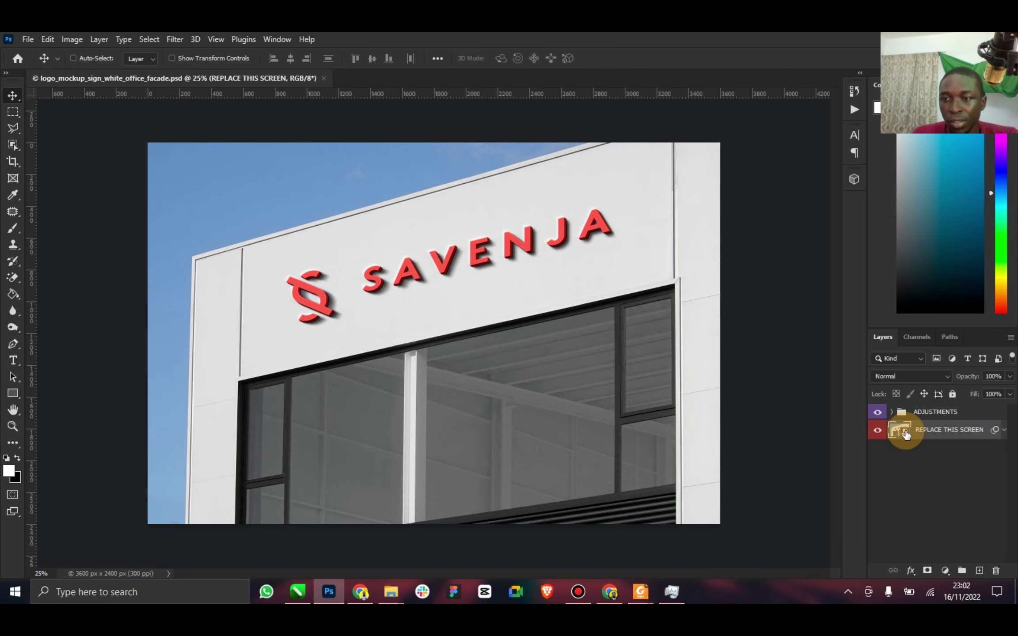
left_click_drag(900, 431, 883, 422)
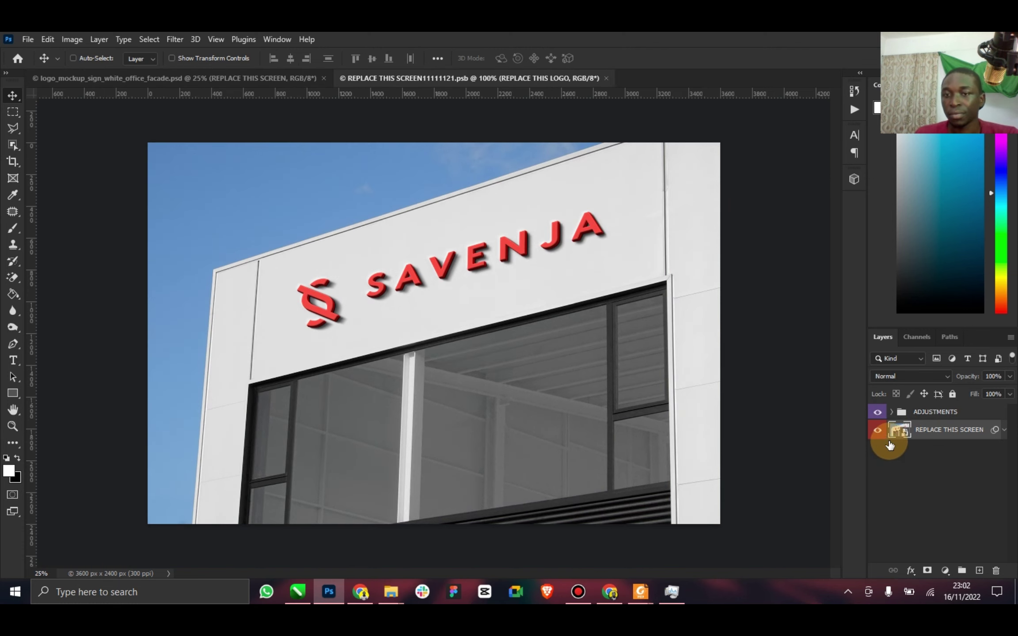
double_click(899, 413)
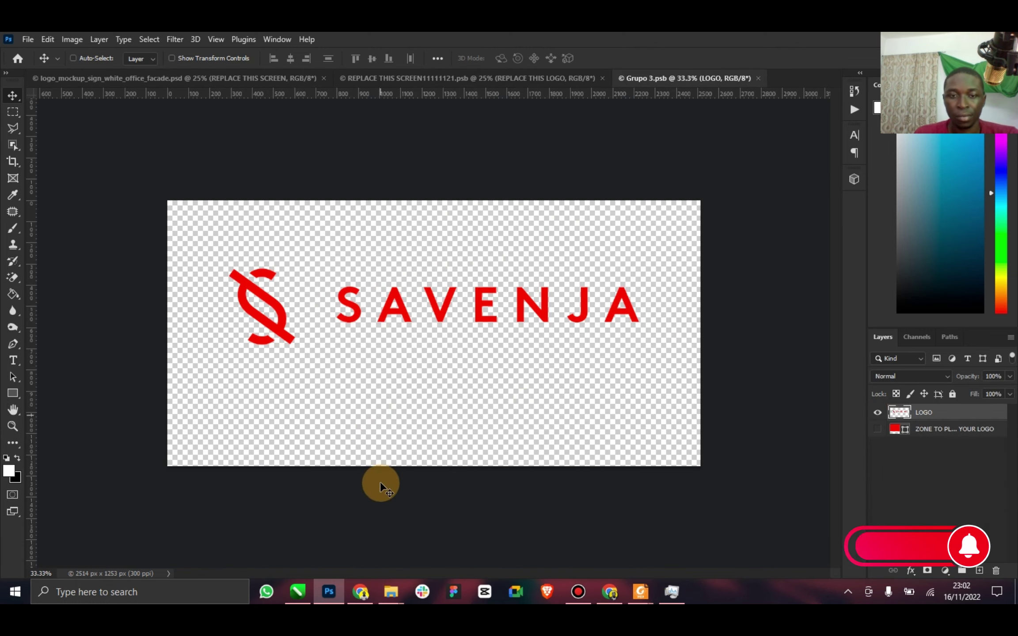
Place The Battle geng 1 image from the Desktop over the SAVENJA logo, scaled to about 32% and centred at about Y 522 px.
mouse_move(396, 582)
left_click(442, 546)
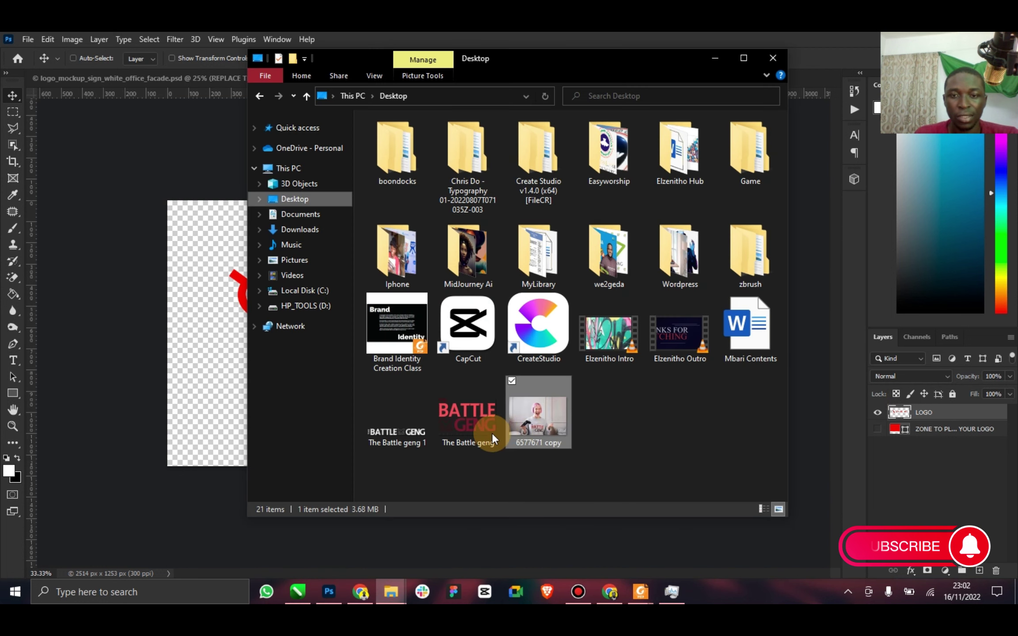
left_click_drag(388, 431, 239, 382)
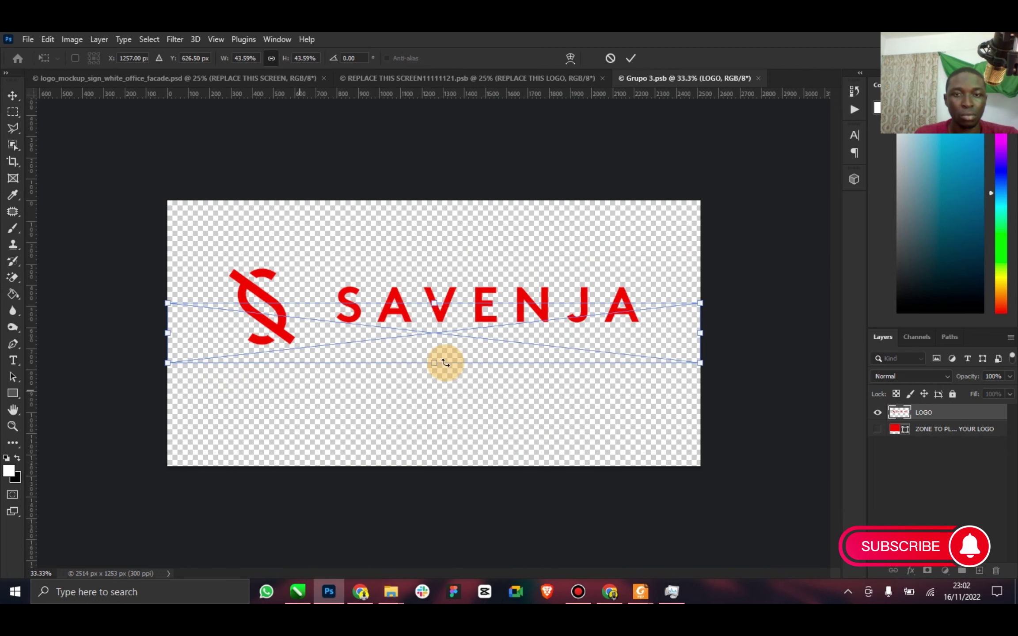
left_click_drag(699, 363, 630, 354)
left_click_drag(571, 339, 573, 318)
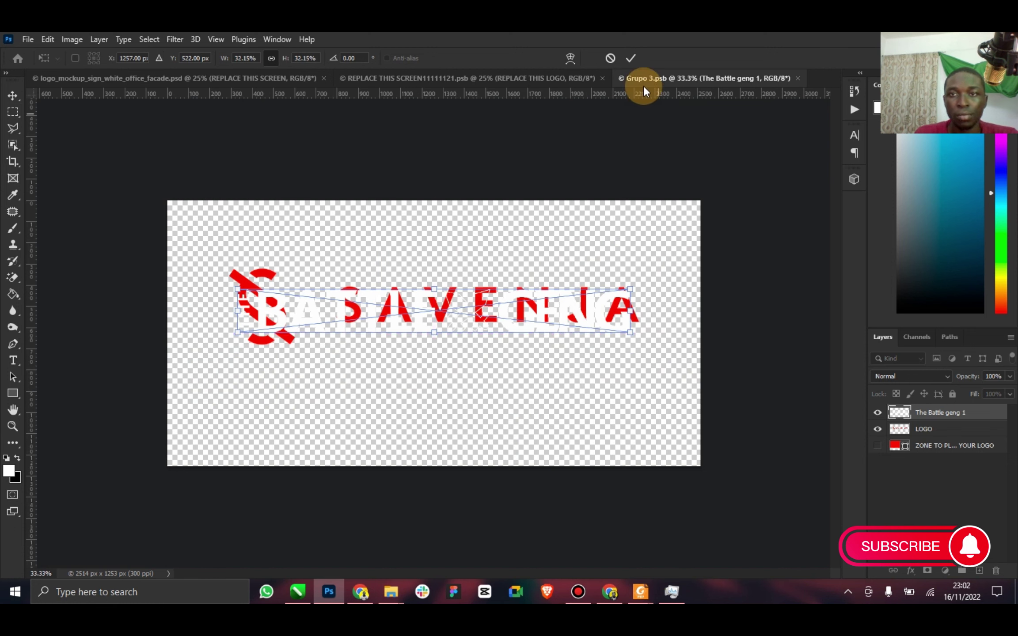
left_click(634, 62)
Rasterize The Battle geng 1 layer and hide the original LOGO layer.
right_click(932, 412)
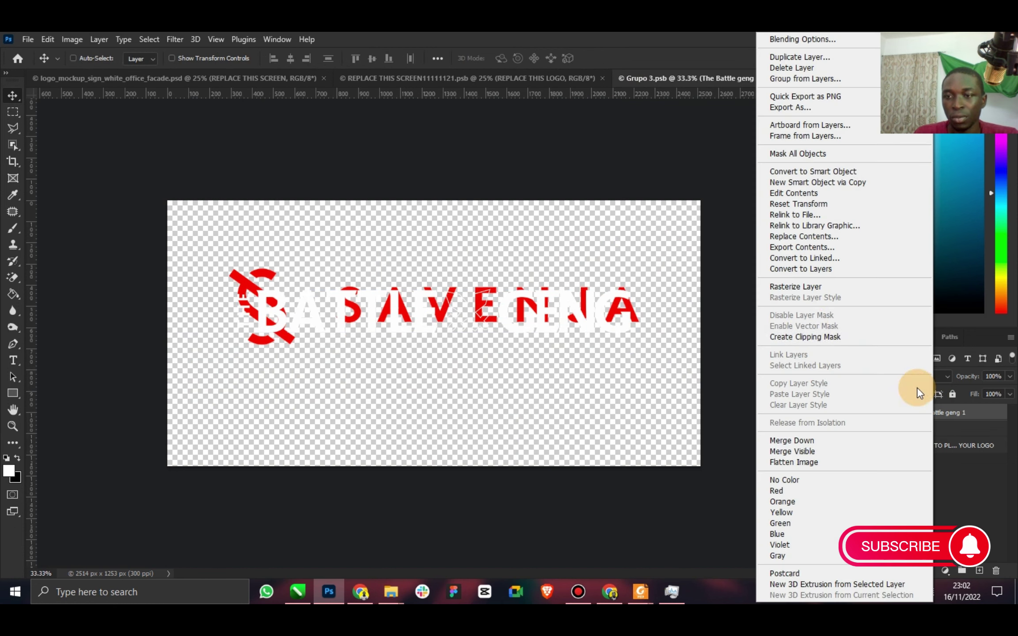
left_click(808, 287)
left_click(877, 428)
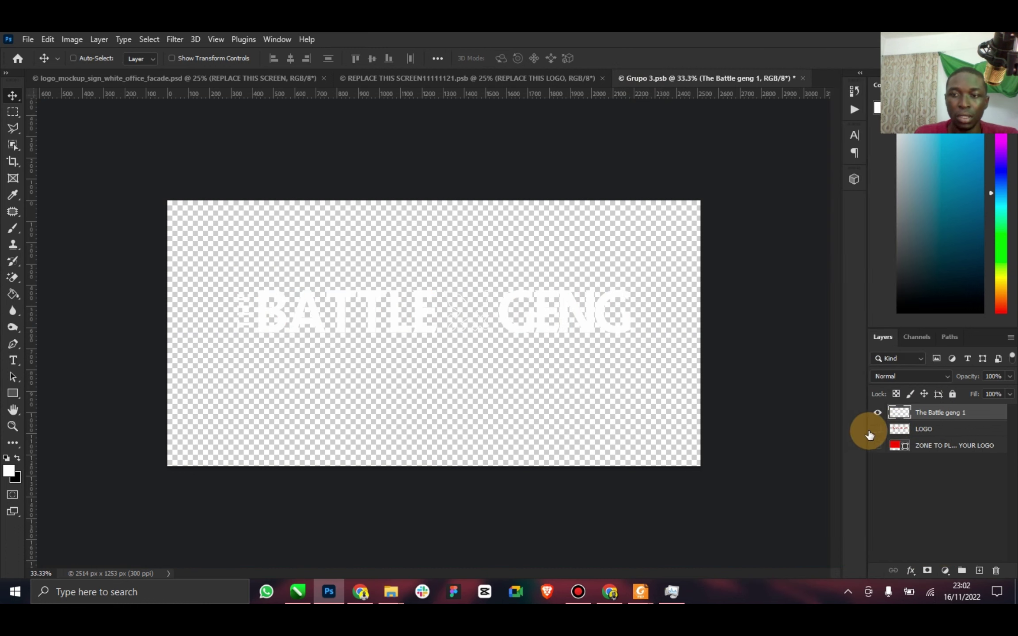
Turn the white Battle Geng logo black with a Hue/Saturation adjustment at Lightness -100.
left_click(54, 41)
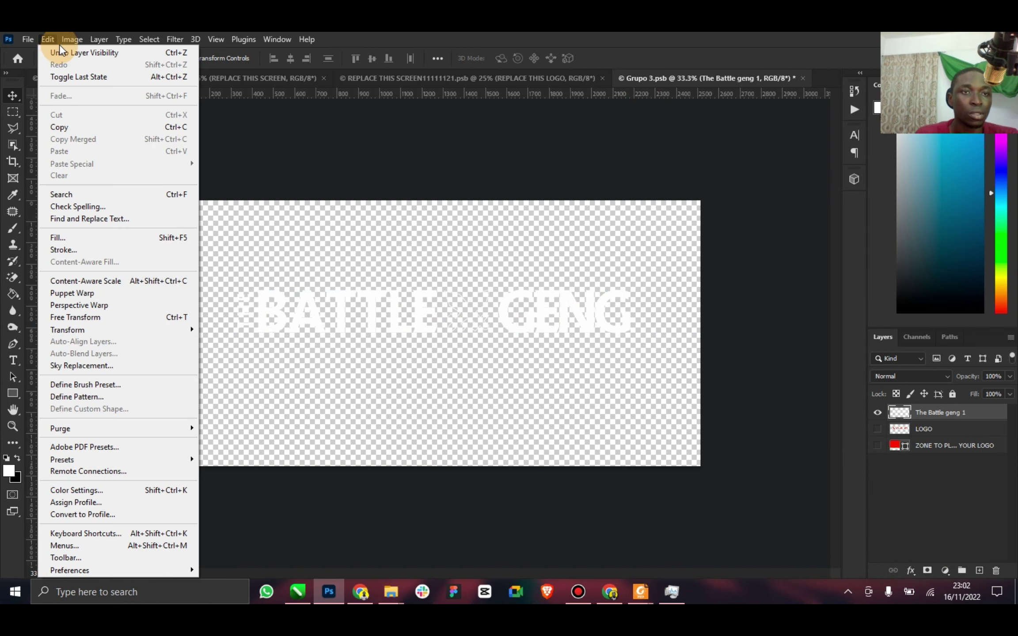
mouse_move(66, 39)
mouse_move(93, 71)
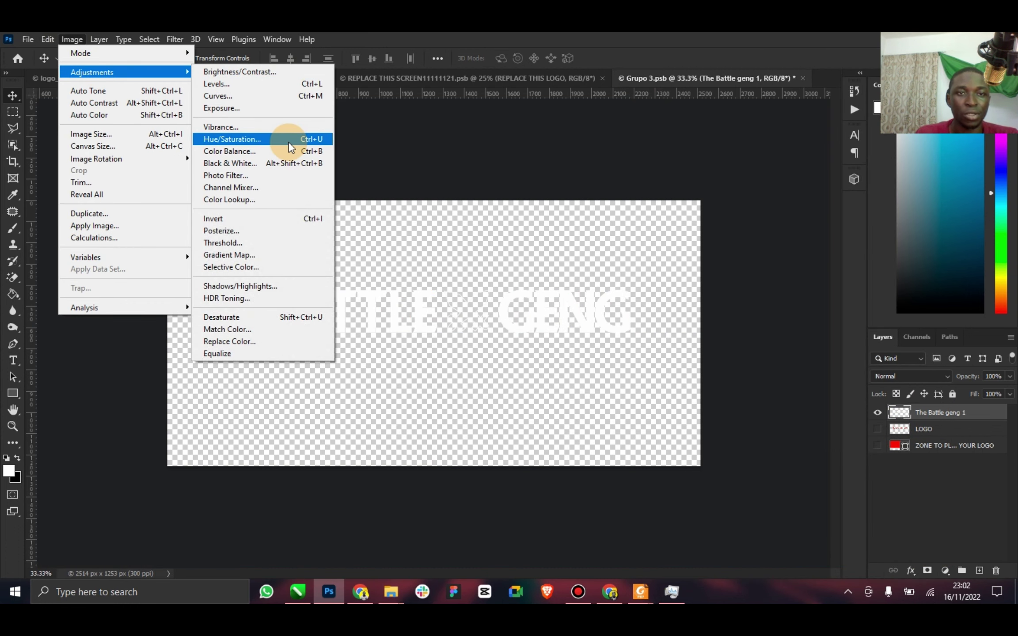
left_click(288, 141)
left_click_drag(785, 273, 702, 271)
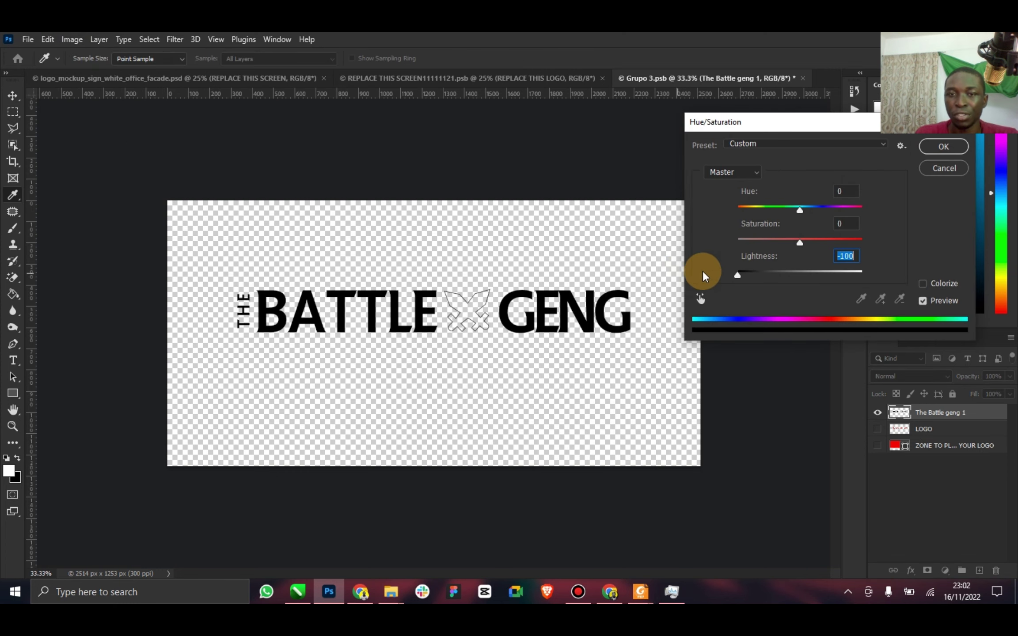
left_click(933, 150)
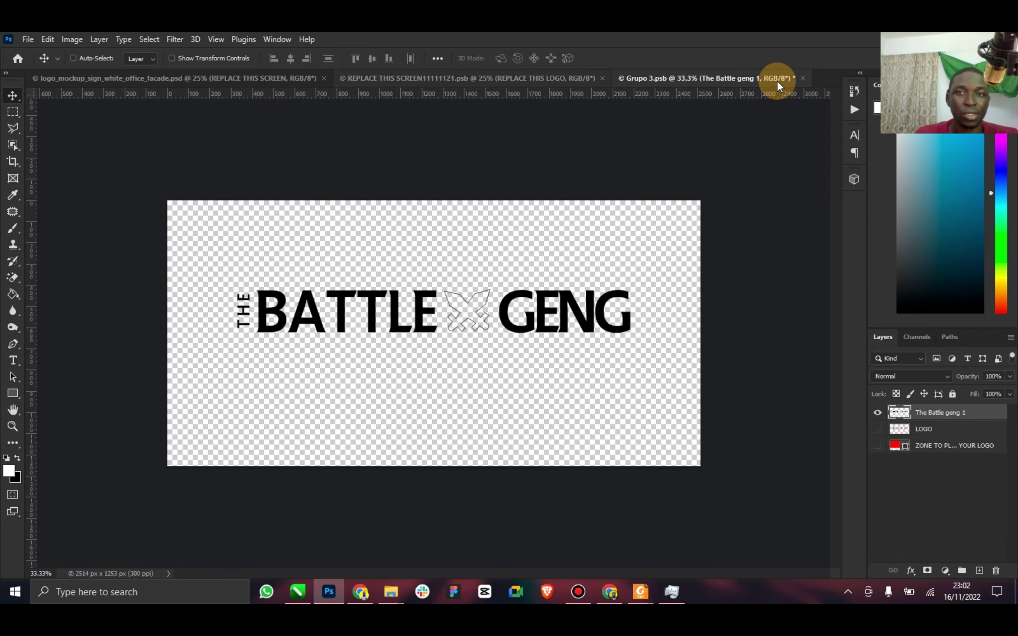
Save and close the Grupo 3.psb and REPLACE THIS SCREEN smart objects to update the office-facade mockup with the logo.
left_click(804, 78)
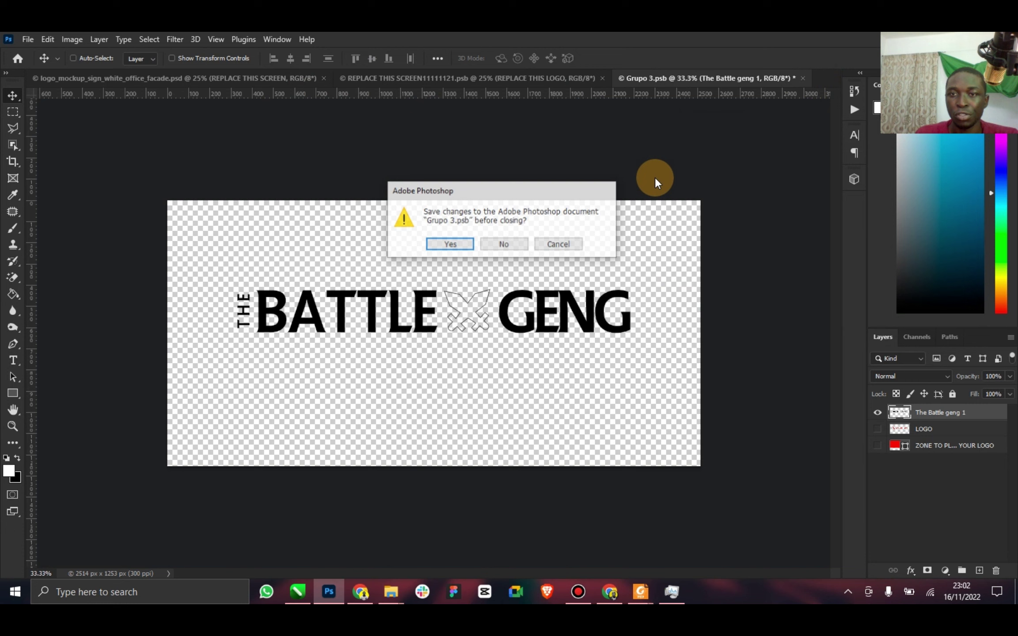
left_click(446, 243)
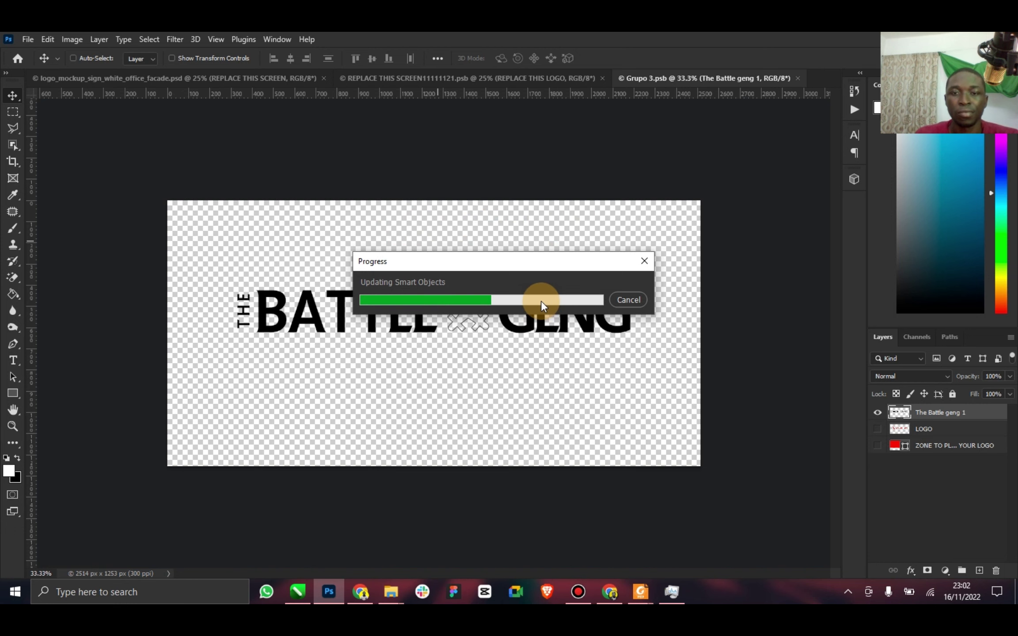
key("ctrl+w")
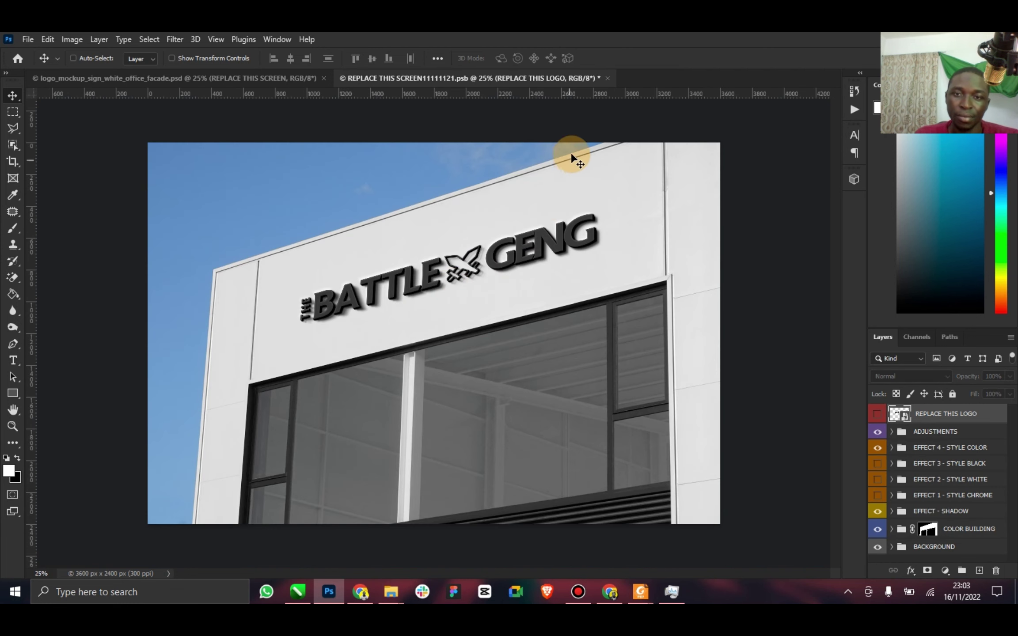
left_click(610, 80)
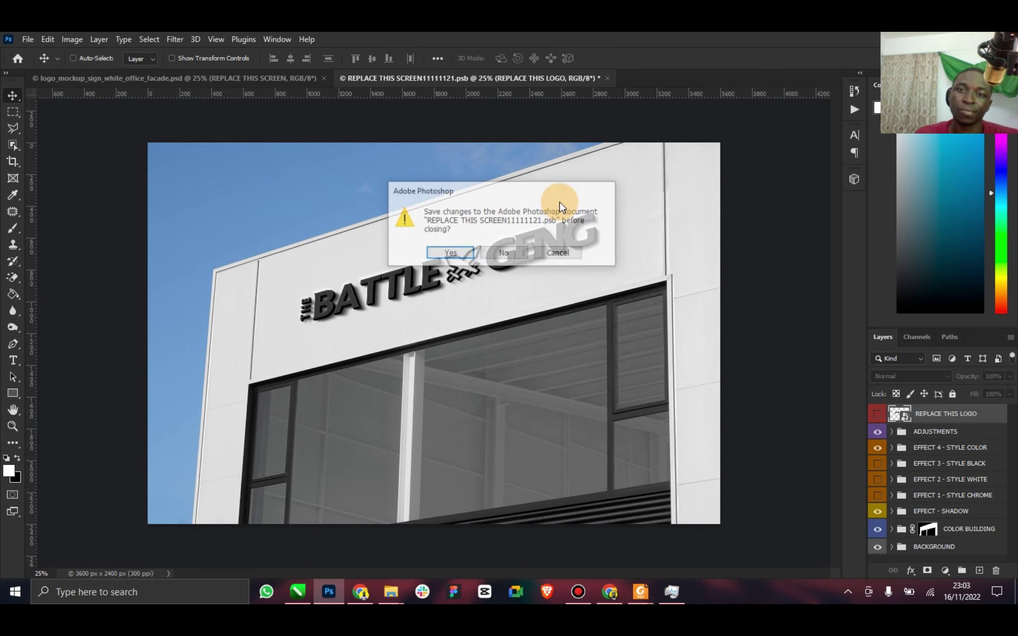
left_click(470, 253)
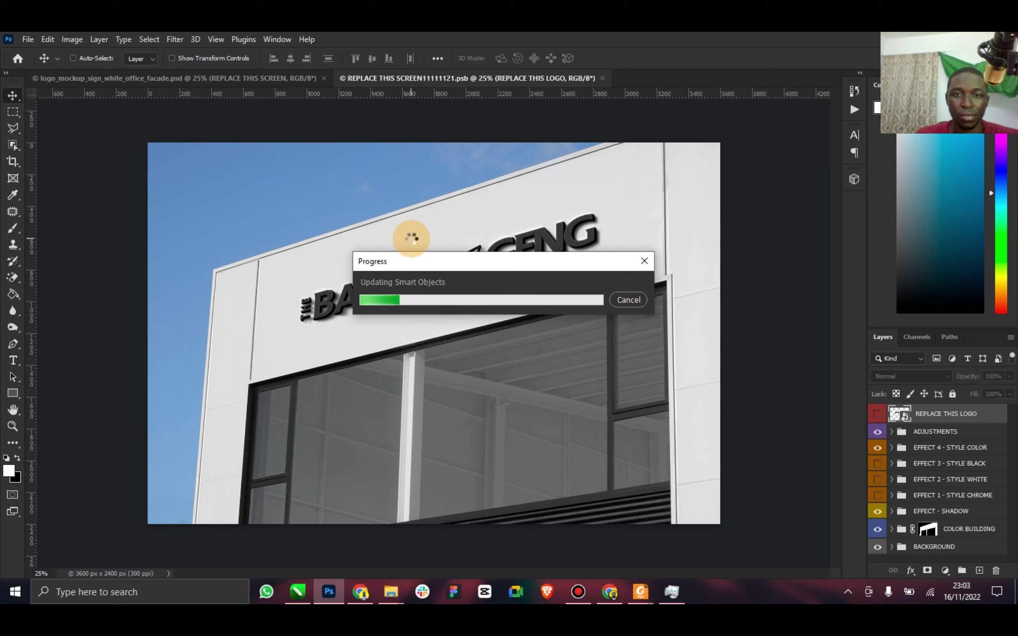
key("ctrl+w")
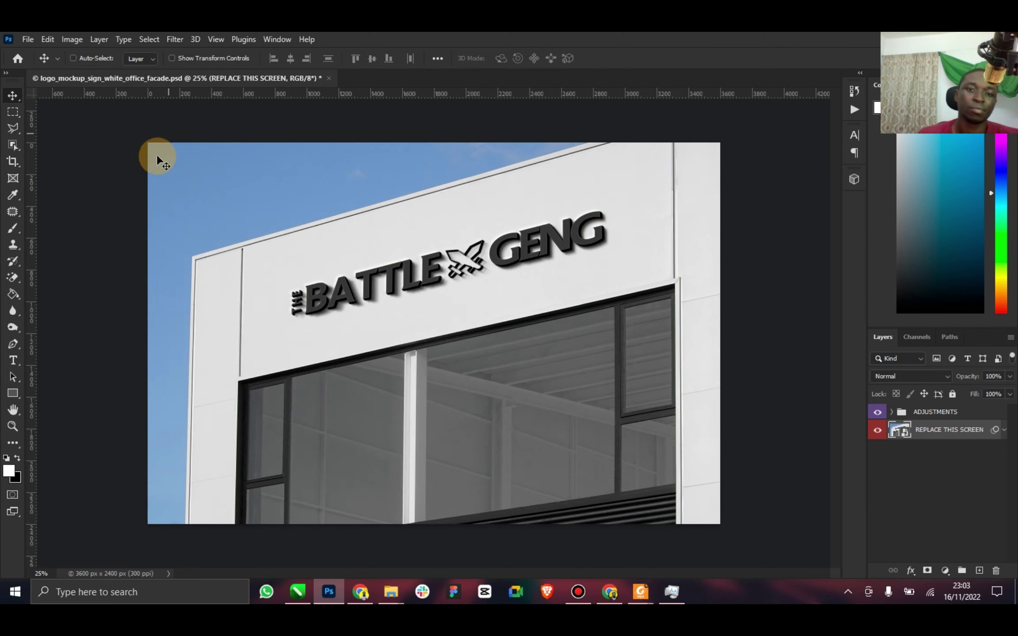
Save a JPEG copy of the office-facade mockup to the Desktop and close the PSD without saving its changes.
left_click(29, 40)
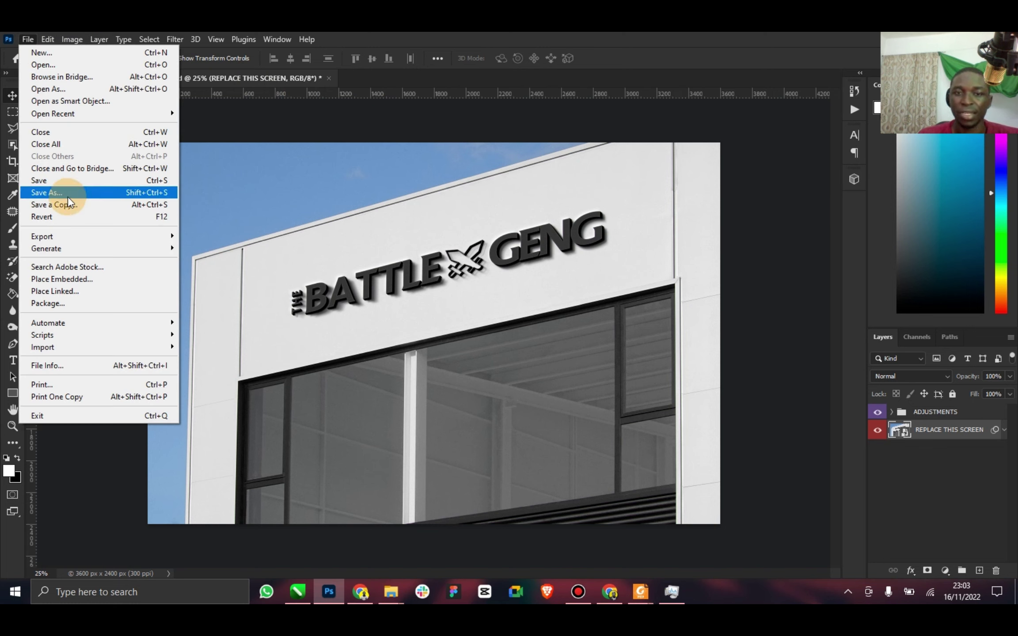
left_click(92, 210)
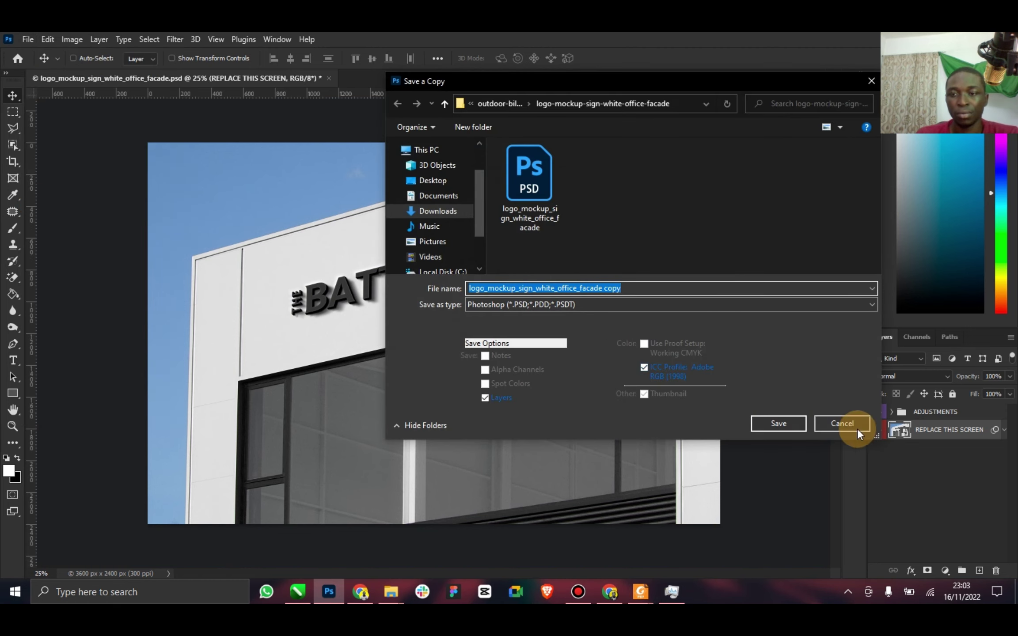
left_click(458, 185)
left_click(595, 304)
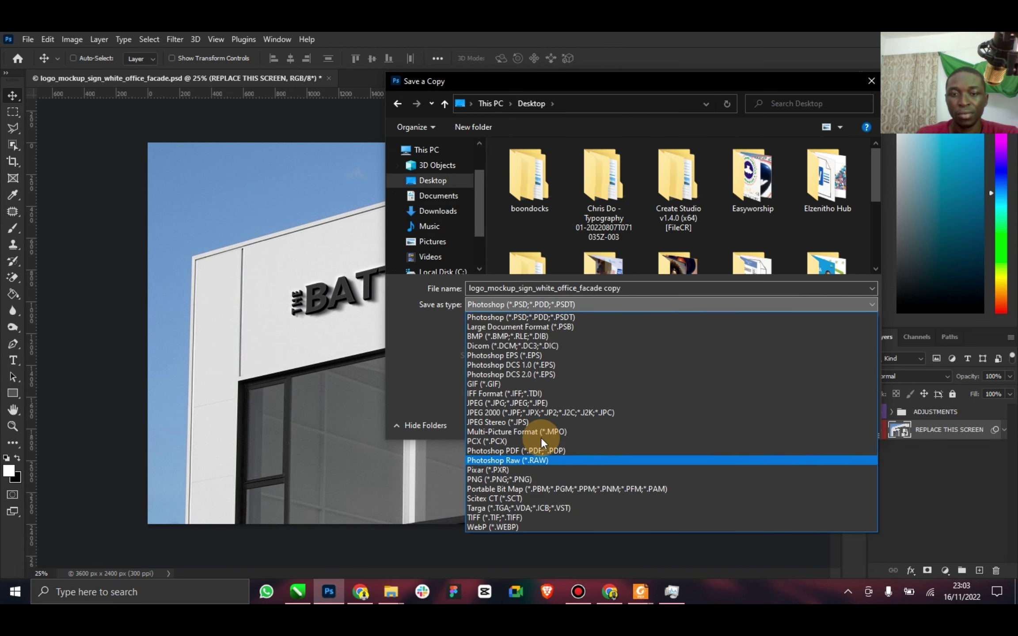
left_click(530, 403)
left_click(784, 425)
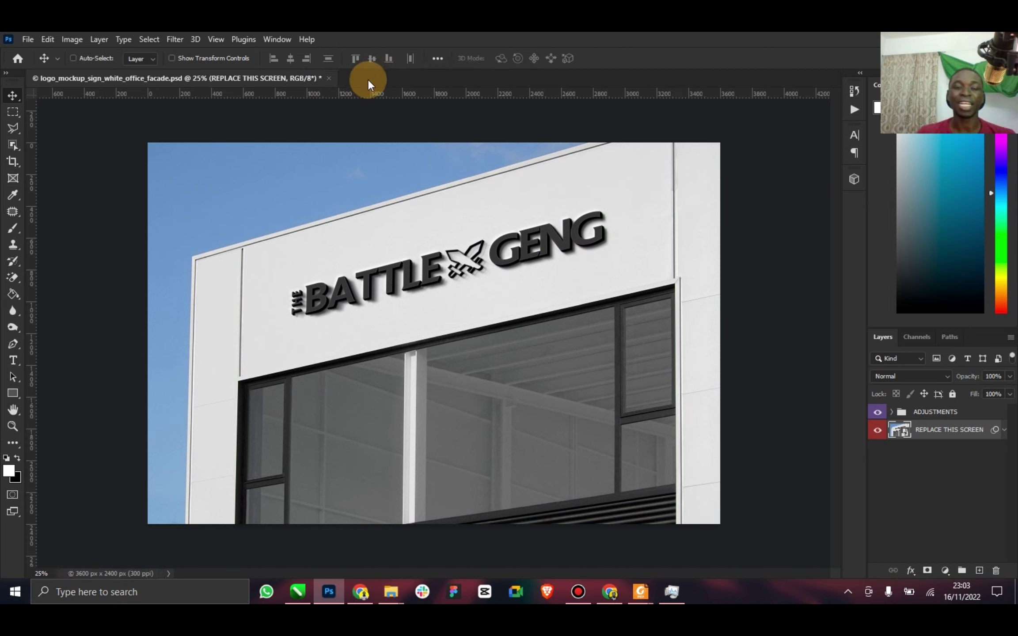
left_click(329, 79)
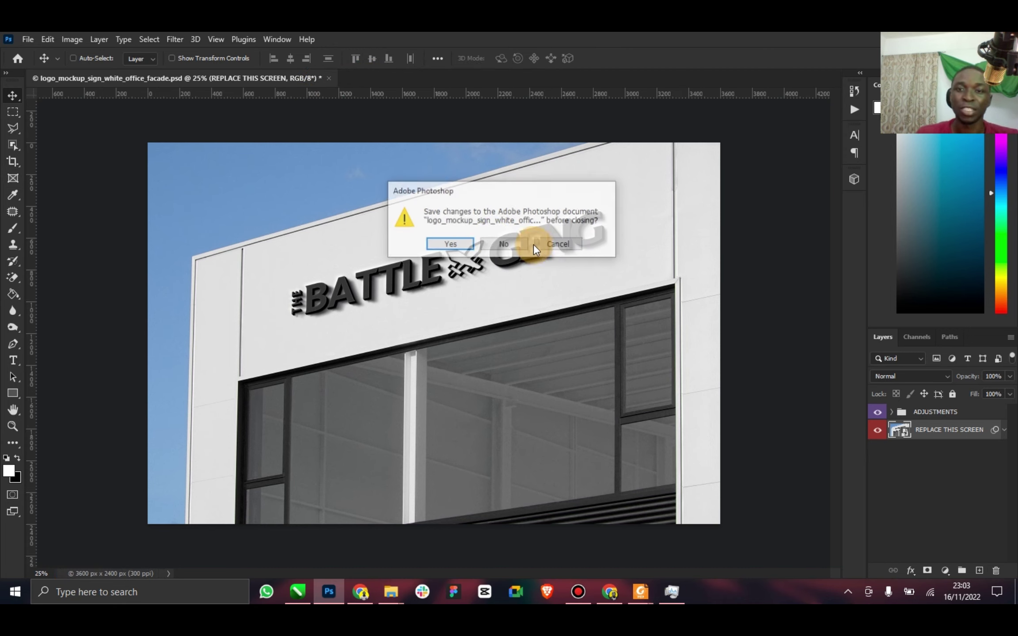
left_click(504, 242)
Bring the logo_mockup_sign_white_office_facade copy image from the Desktop onto CorelDRAW Page 12 and PowerClip it inside the page-sized rectangle.
mouse_move(398, 584)
left_click(435, 530)
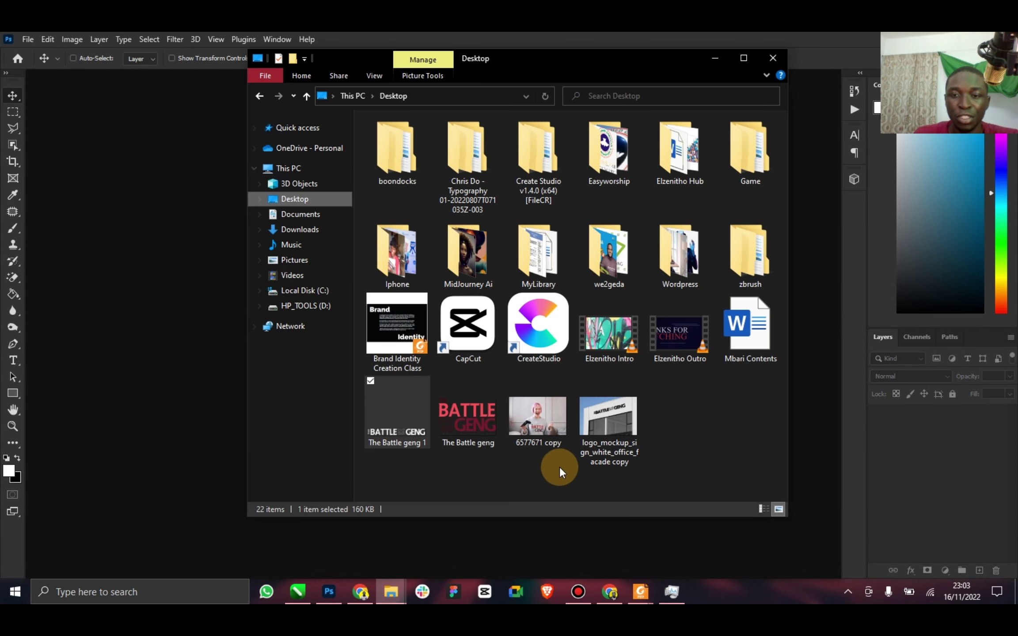
left_click_drag(598, 432, 178, 423)
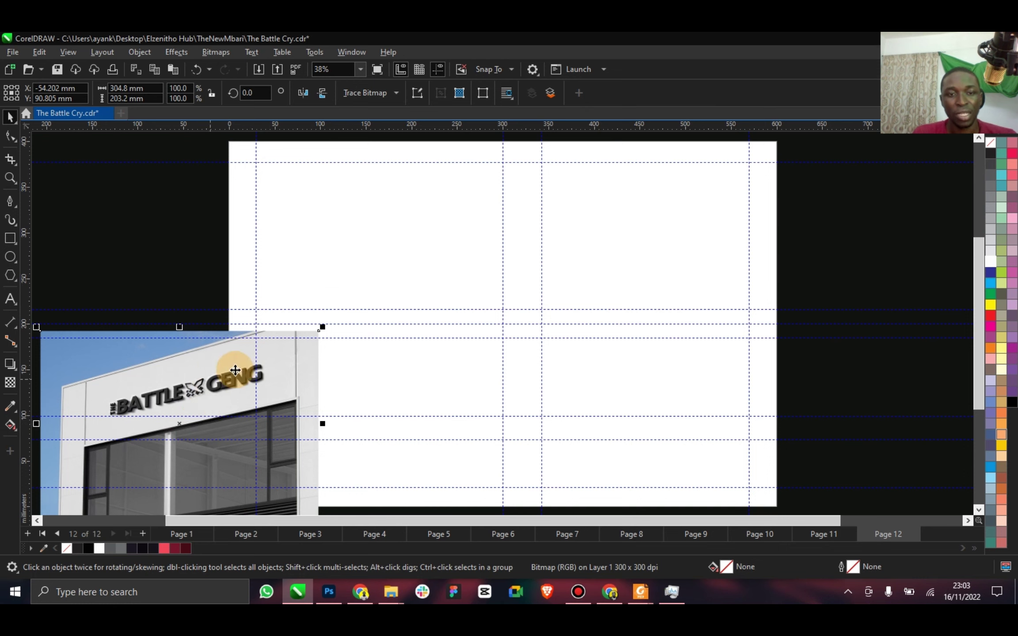
left_click_drag(202, 373, 409, 280)
left_click(509, 328)
Scale the clipped facade image to about 203.4% so it fills Page 12, finish the PowerClip edit and save the presentation.
left_click(513, 264, "ctrl")
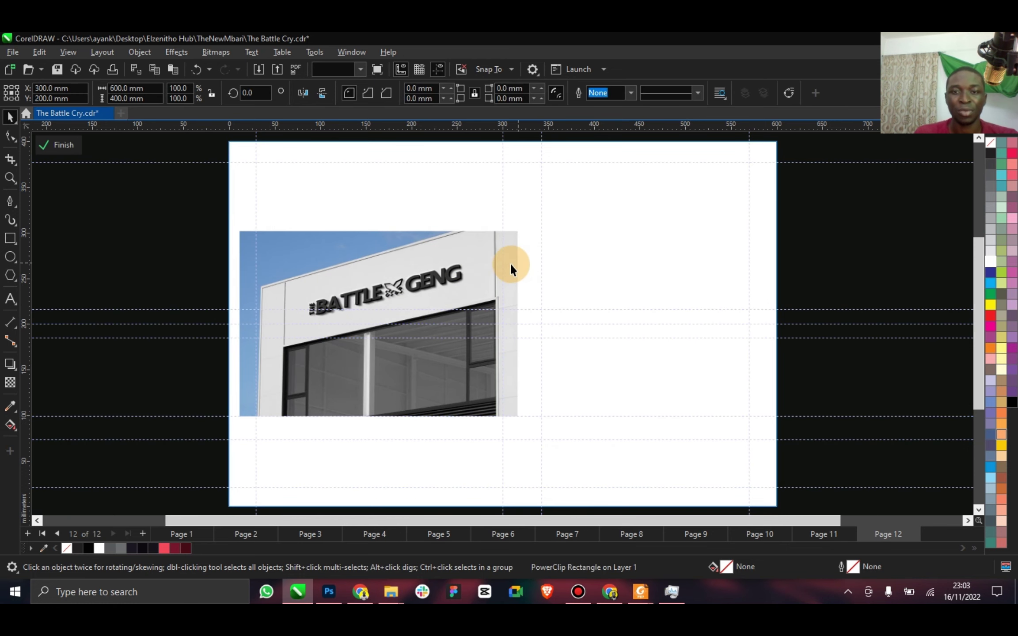
scroll(535, 300, "down", 1)
left_click_drag(600, 368, 778, 432)
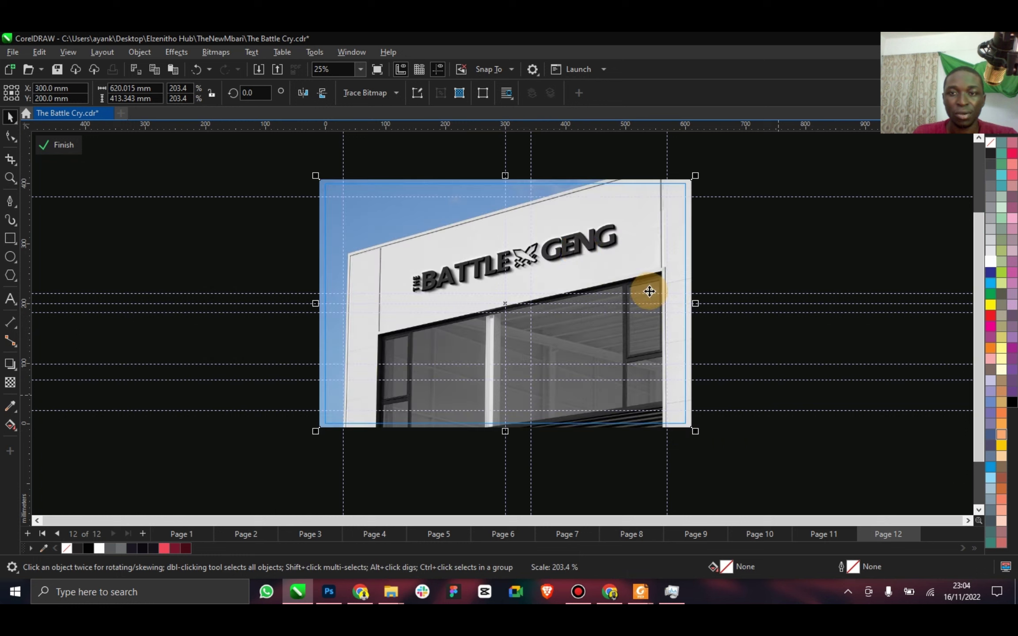
left_click(50, 140)
left_click(360, 69)
left_click(339, 78)
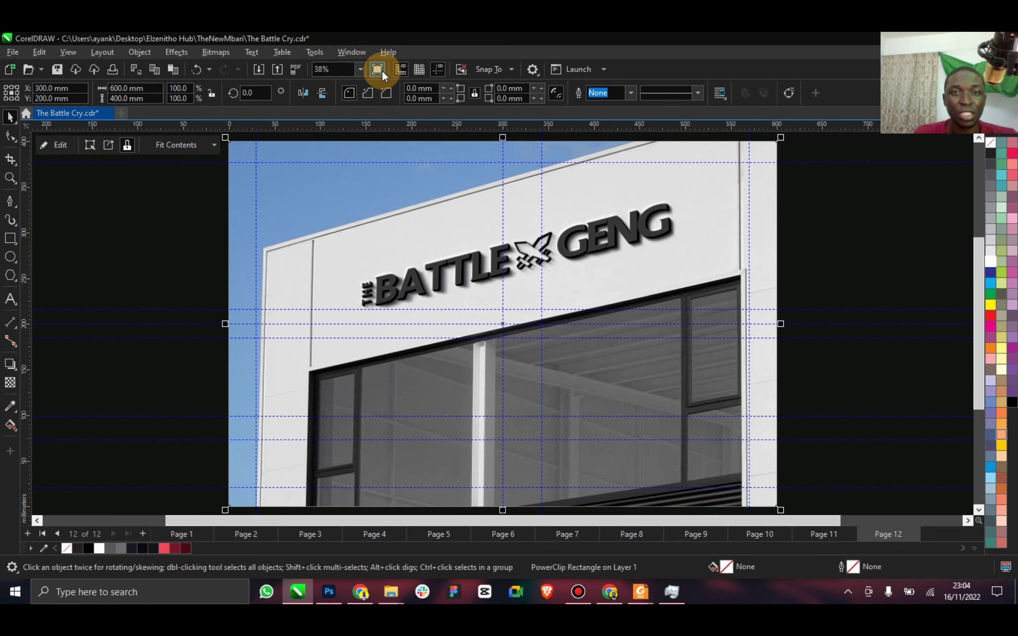
left_click(377, 69)
left_click(355, 241)
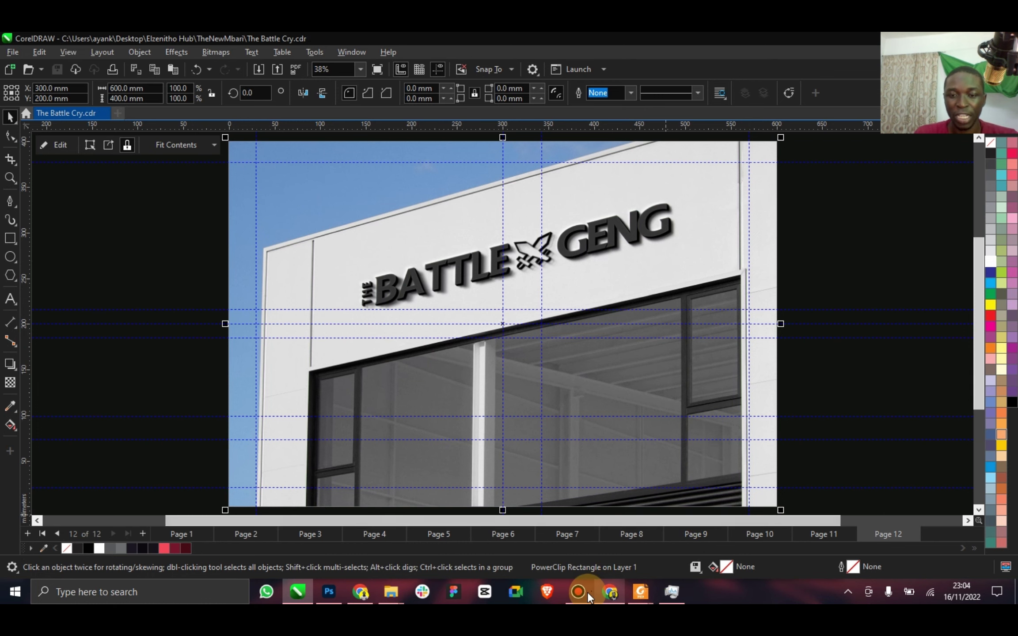
mouse_move(391, 594)
left_click(349, 515)
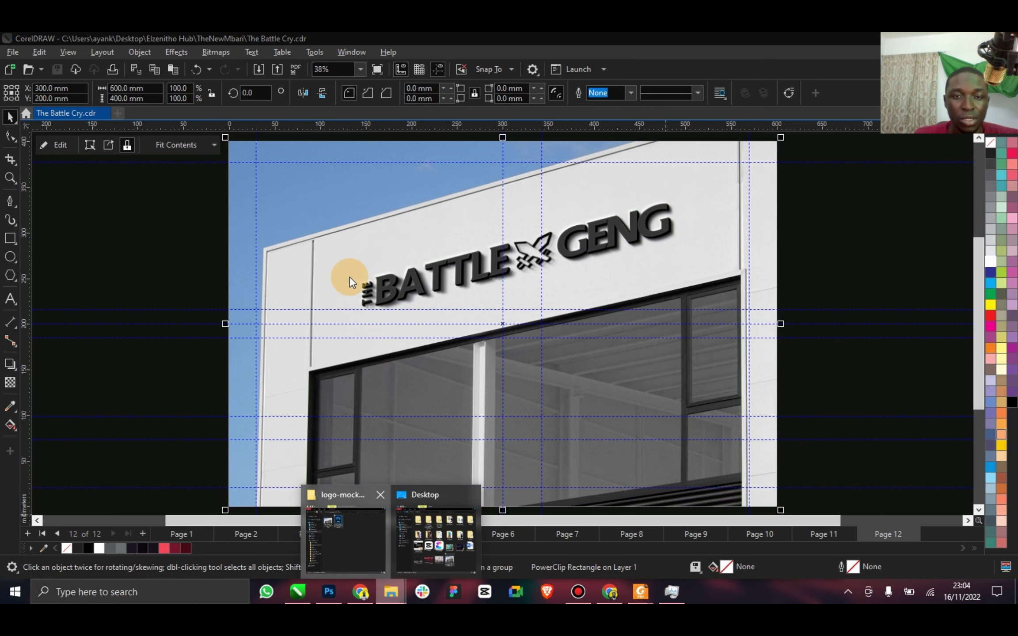
left_click(327, 130)
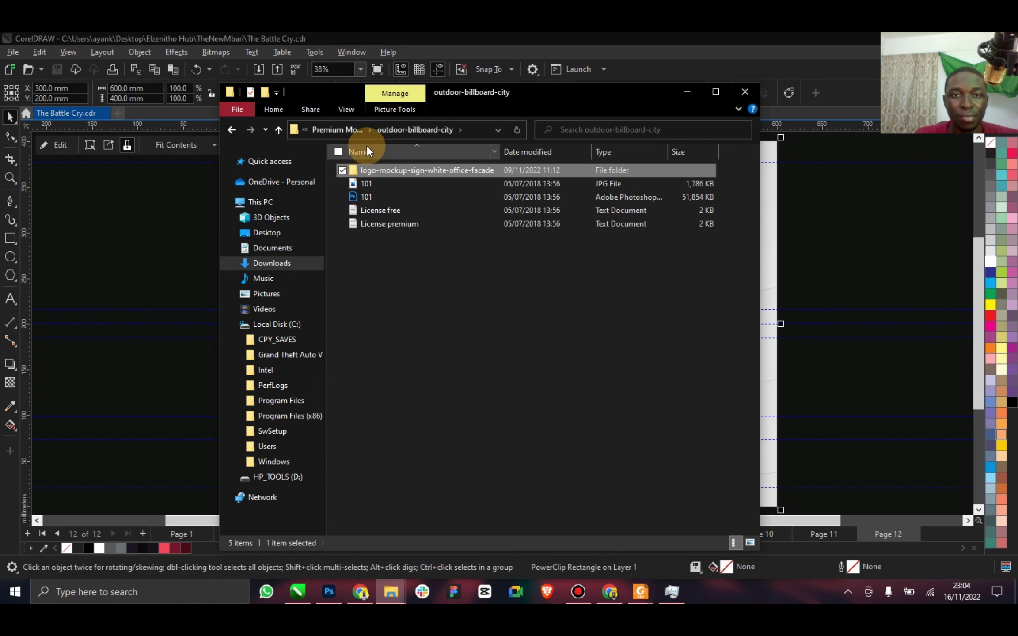
left_click(337, 131)
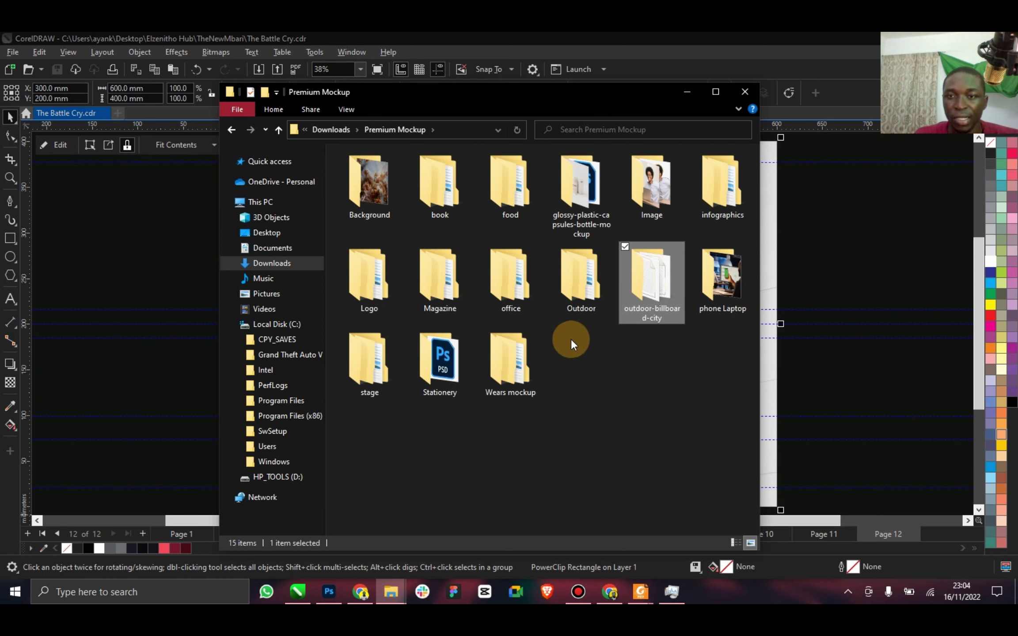
double_click(718, 282)
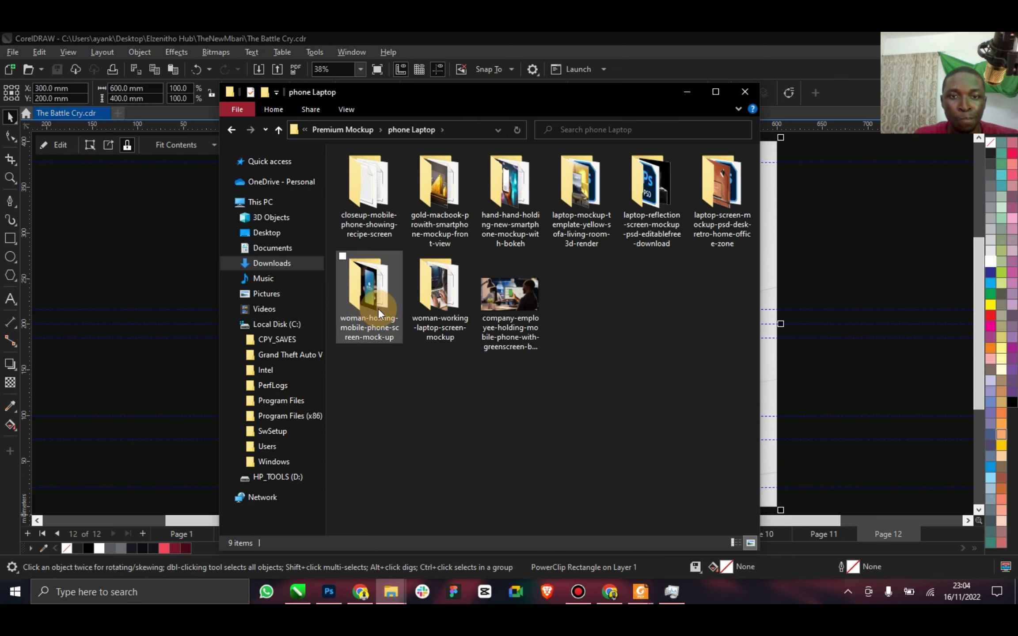
double_click(562, 190)
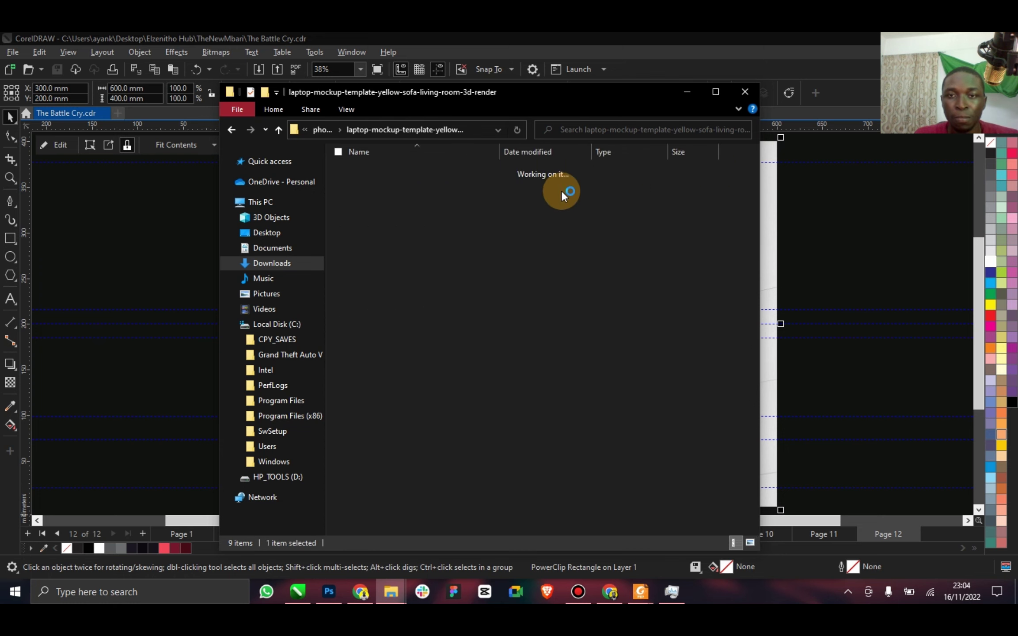
left_click(232, 130)
double_click(636, 205)
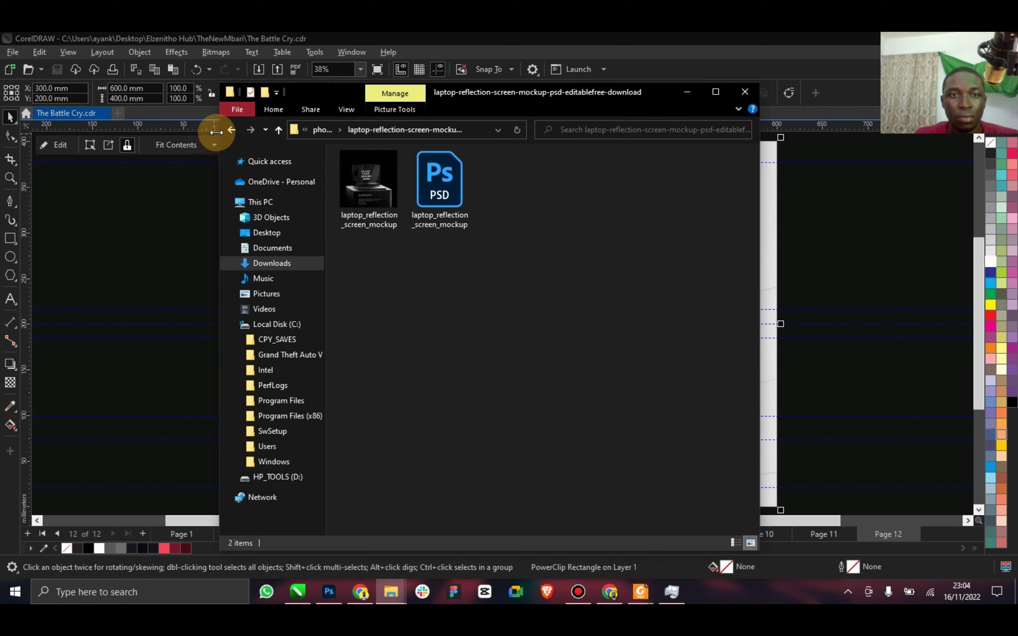
left_click(231, 130)
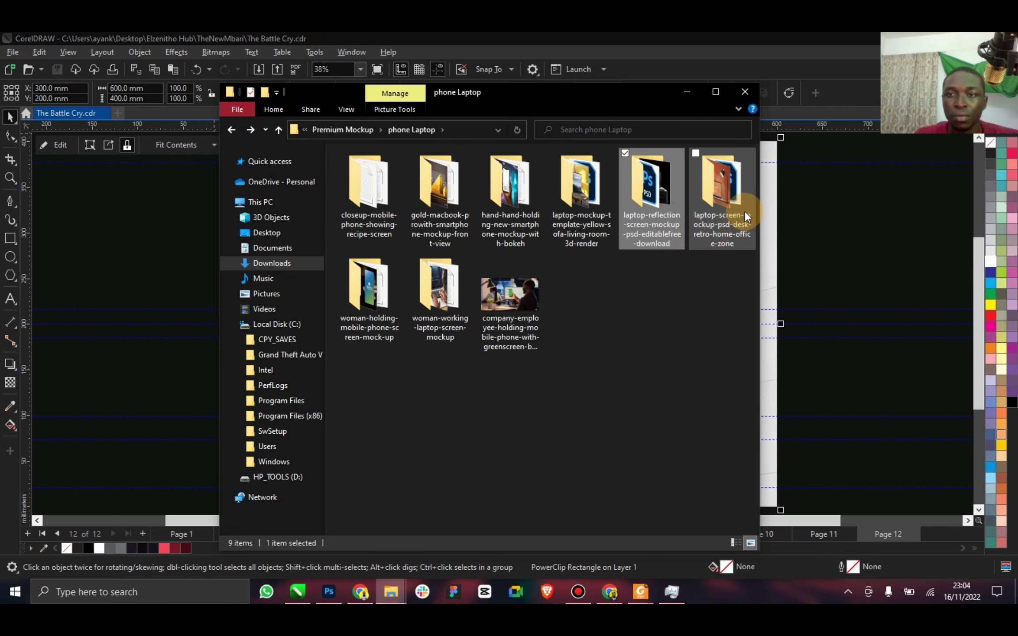
double_click(722, 199)
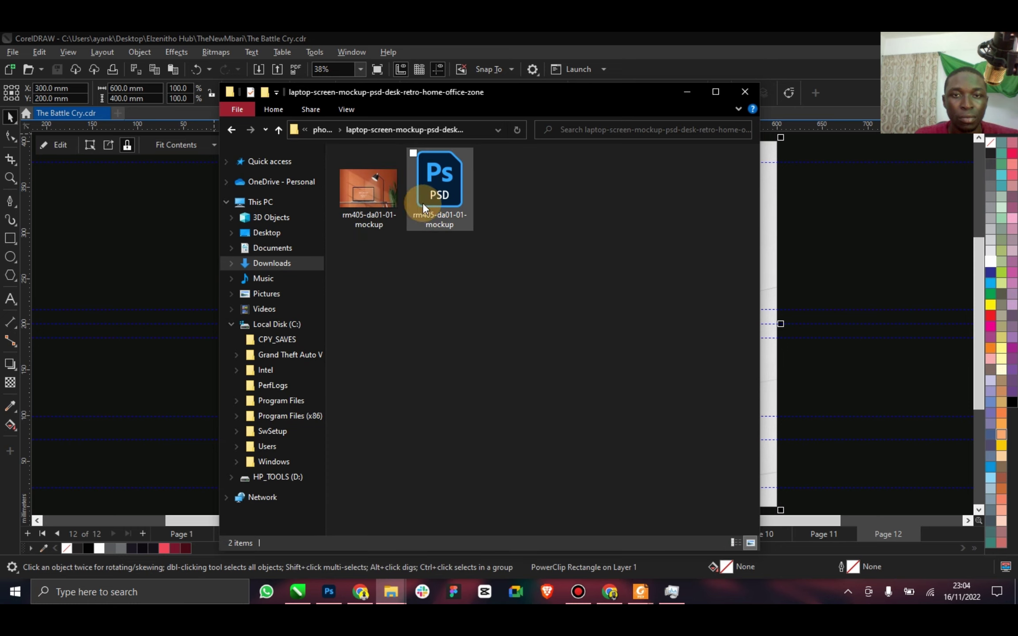
left_click(441, 198)
double_click(440, 198)
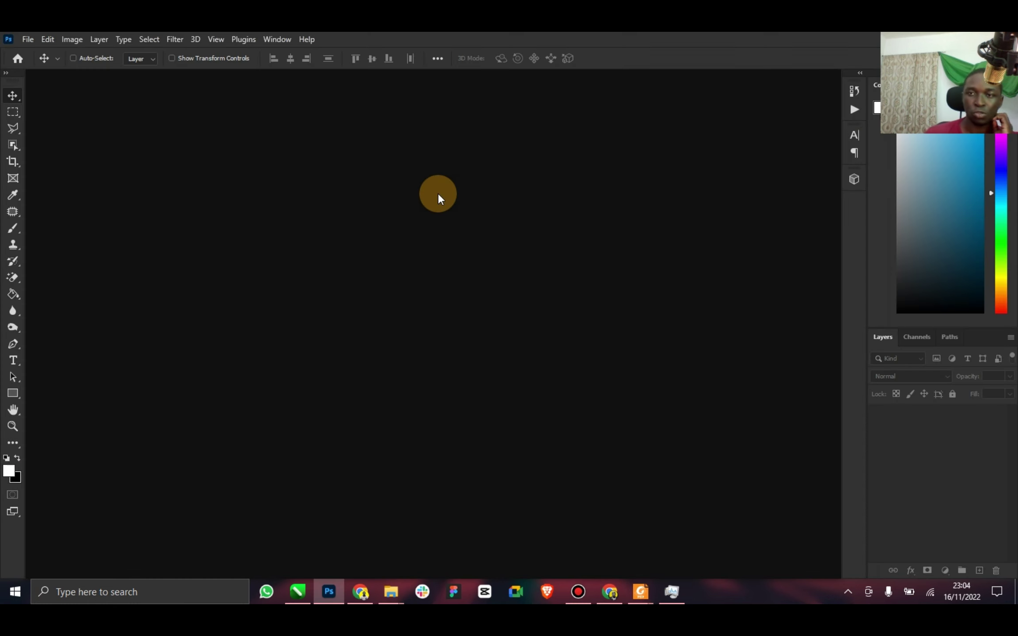
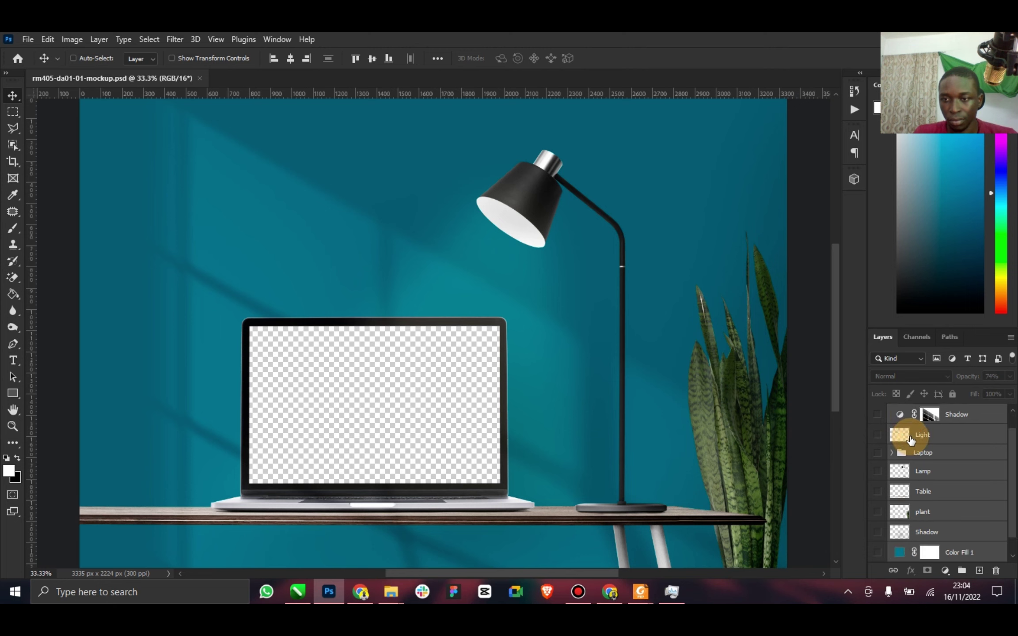
Select the Shadow adjustment layer directly beneath Layer 1 and inspect the layer stack by hiding and reshowing Layer 1.
left_click(928, 435)
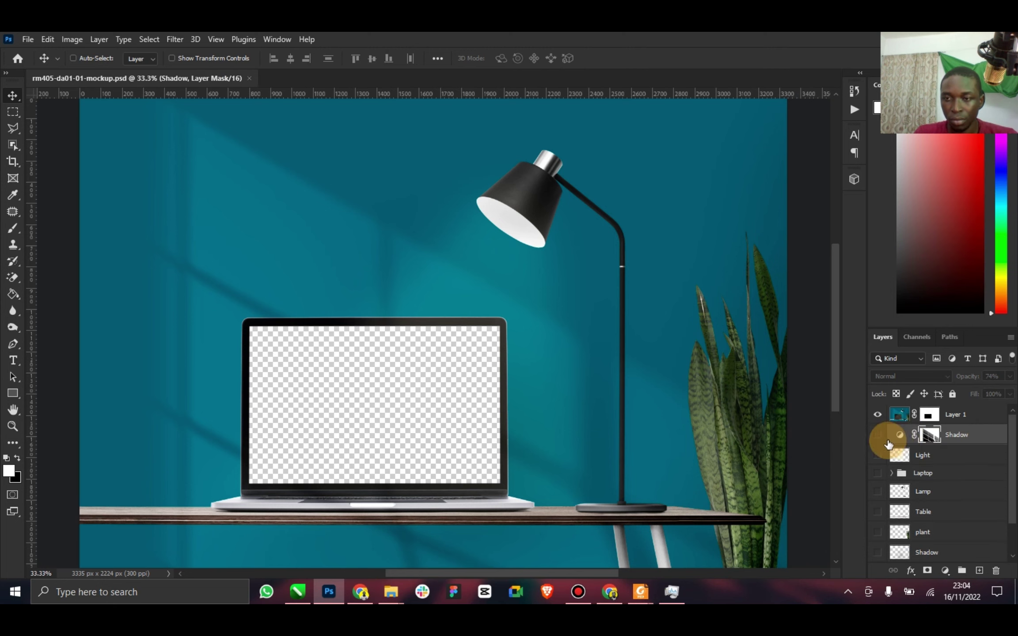
left_click(878, 416)
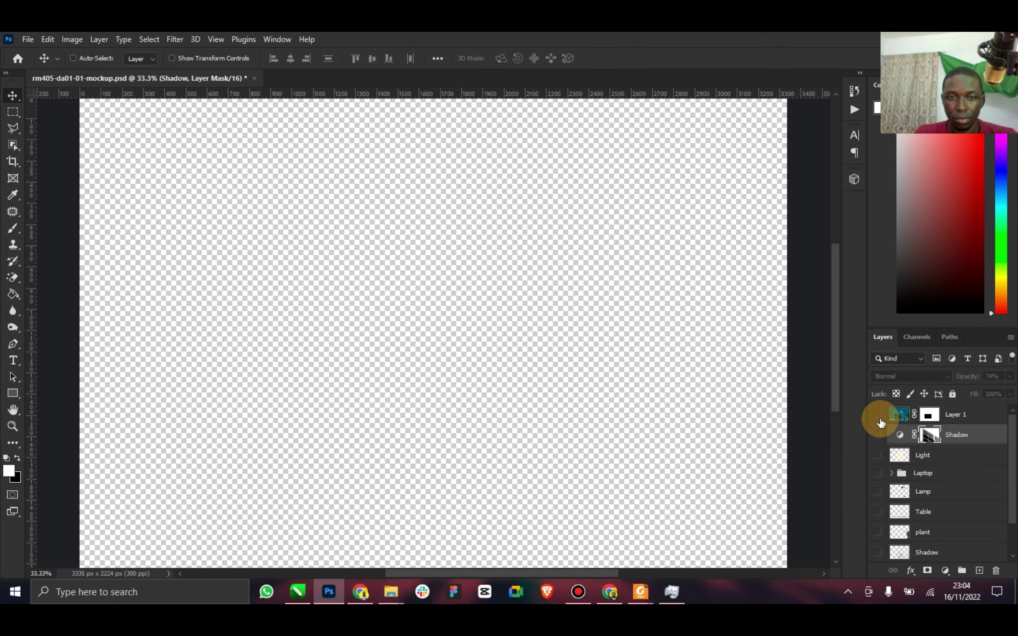
left_click(878, 415)
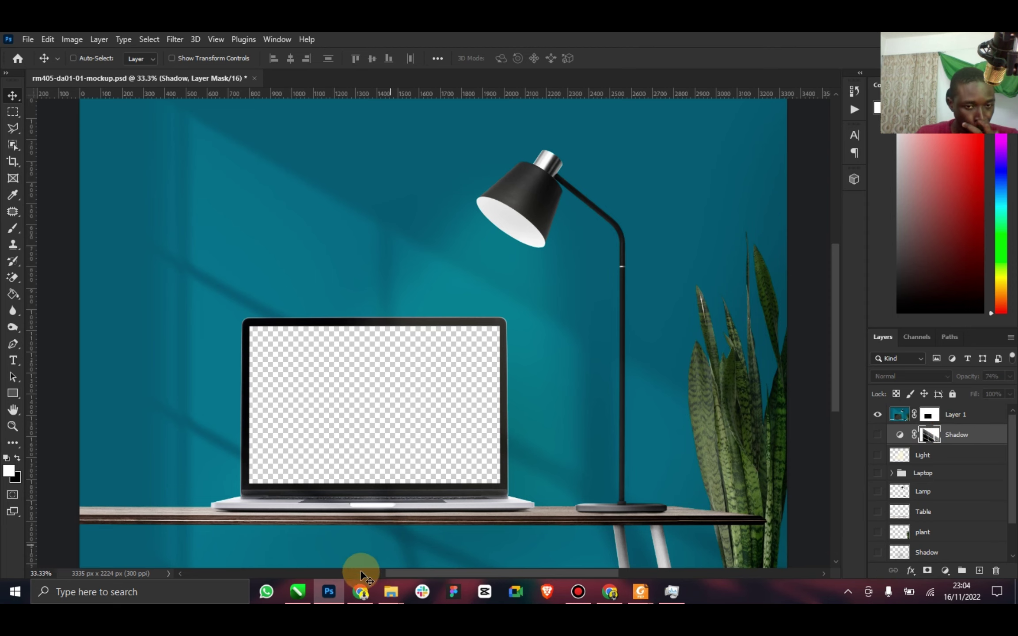
scroll(909, 485, "down", 2)
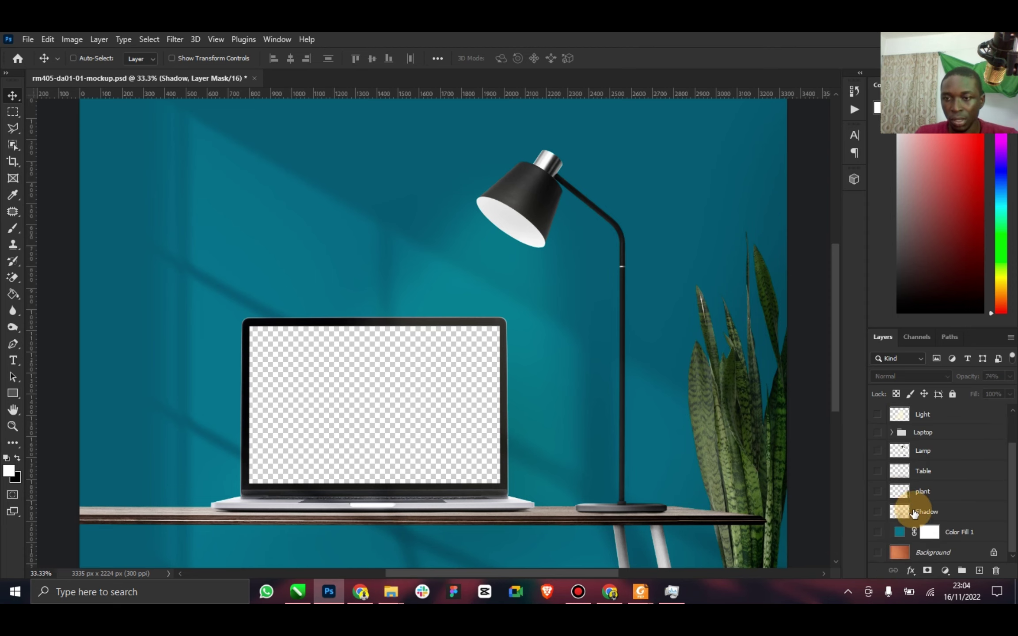
Place the Valorant 5120x2880-7584 wallpaper from Downloads beneath Layer 1, scaled to about 6.99% and positioned to fill the laptop screen.
left_click(390, 587)
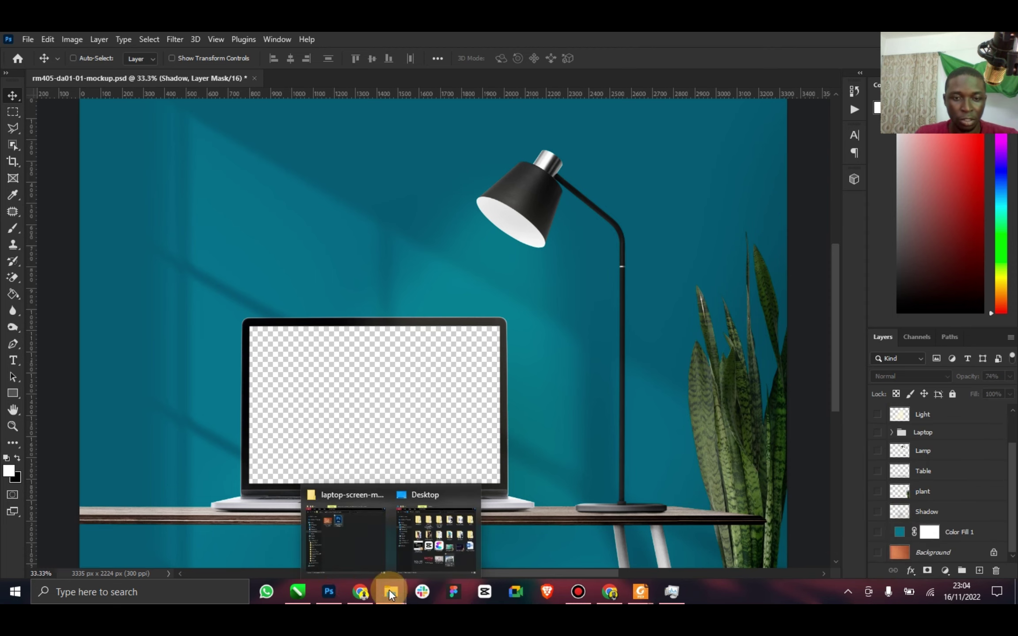
left_click(343, 555)
left_click(272, 265)
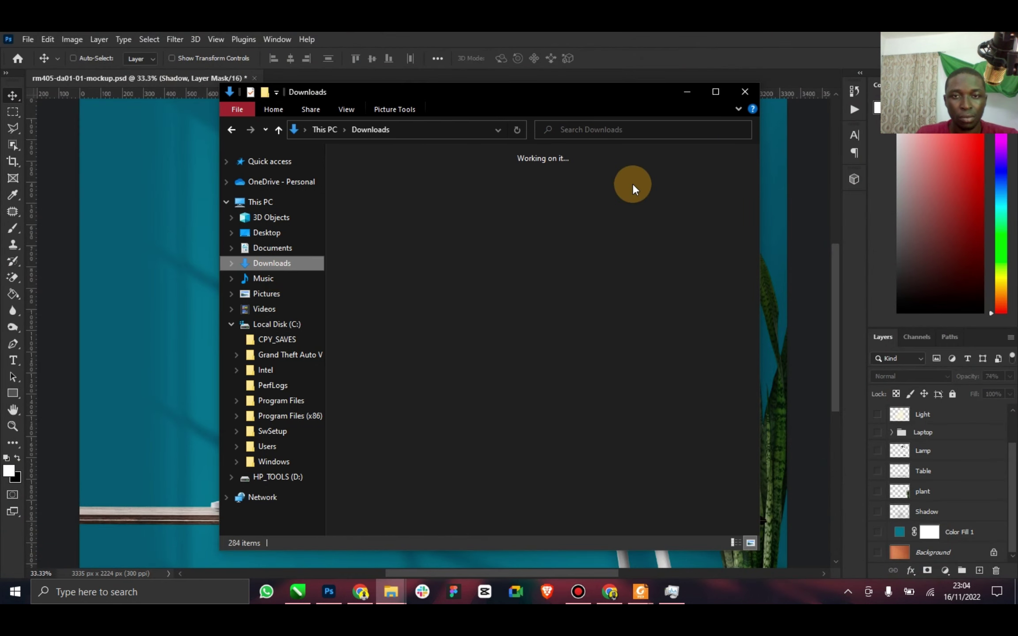
left_click_drag(368, 324, 208, 342)
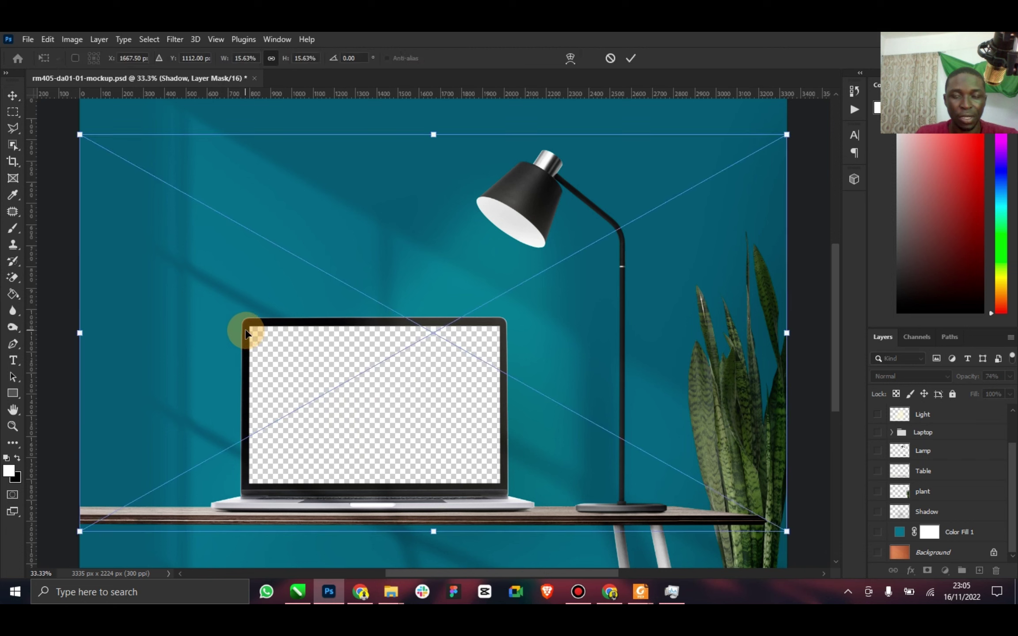
left_click_drag(786, 135, 398, 352)
left_click_drag(234, 407, 405, 368)
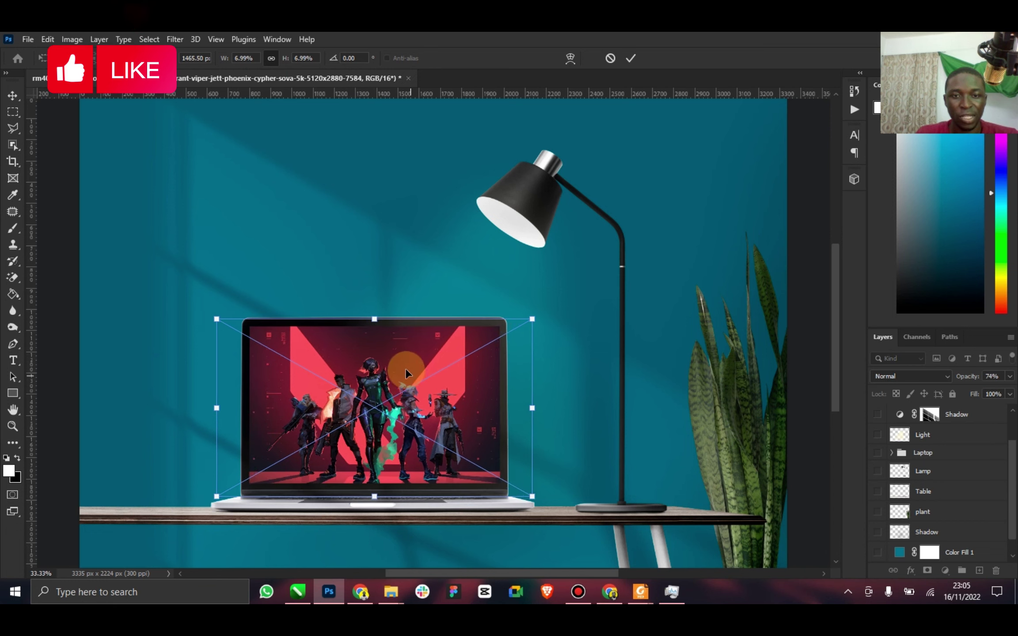
left_click(630, 59)
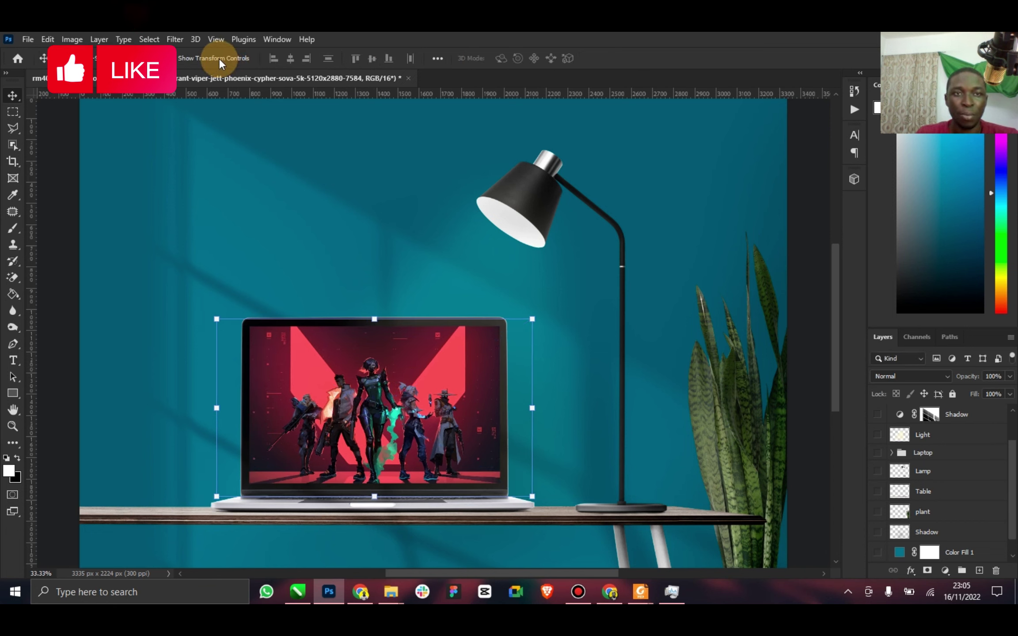
left_click(219, 58)
Place The Battle geng 1 logo from the Desktop above the wallpaper characters, scaled to about 10.84% and centred at about Y 1198 px.
mouse_move(396, 597)
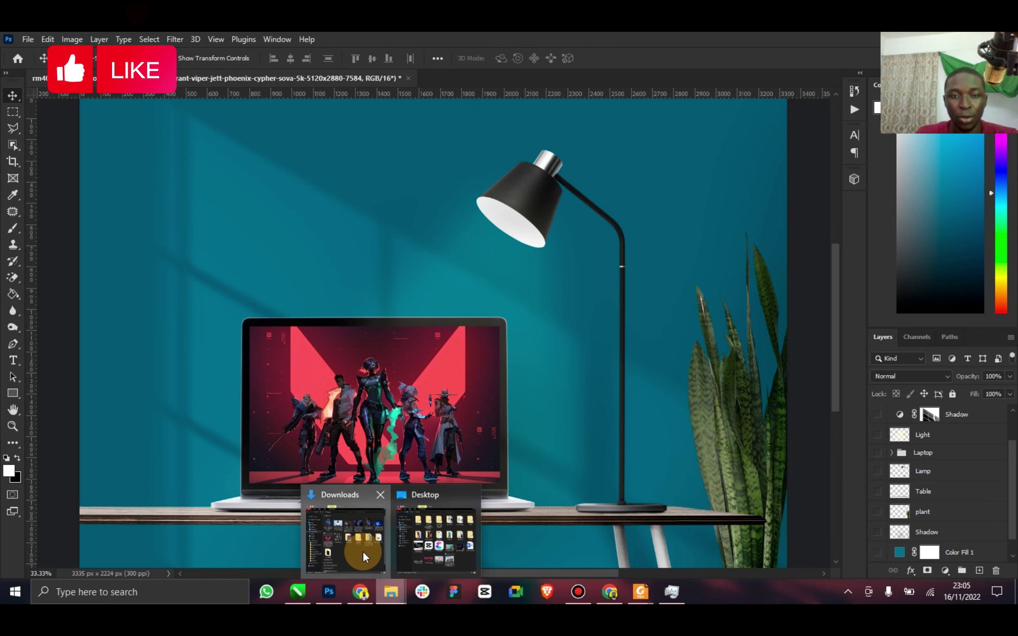
left_click(438, 551)
left_click_drag(420, 422, 254, 436)
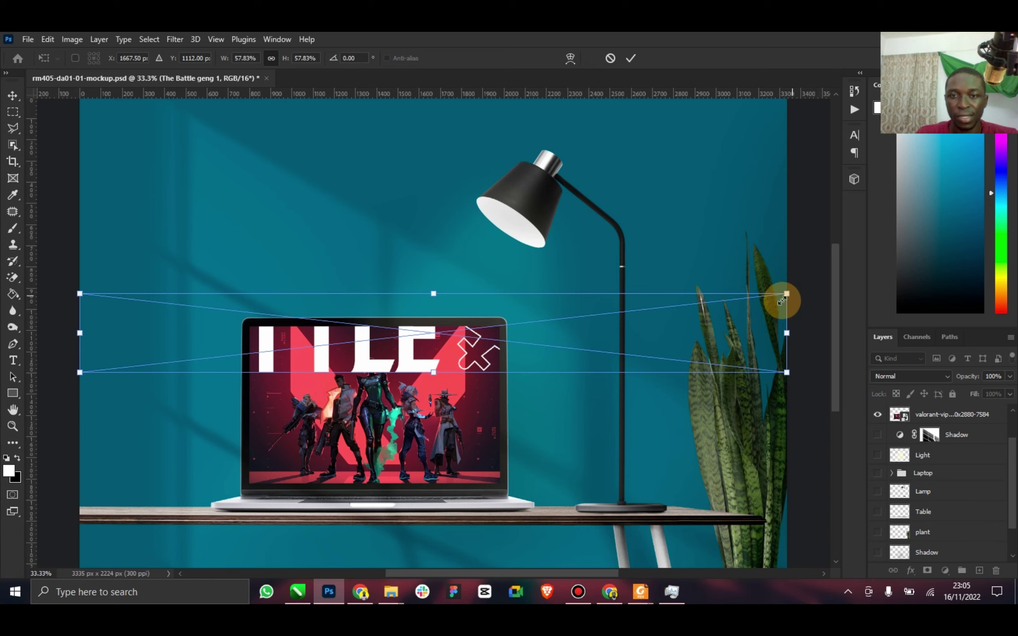
left_click_drag(781, 301, 243, 380)
left_click_drag(177, 367, 390, 357)
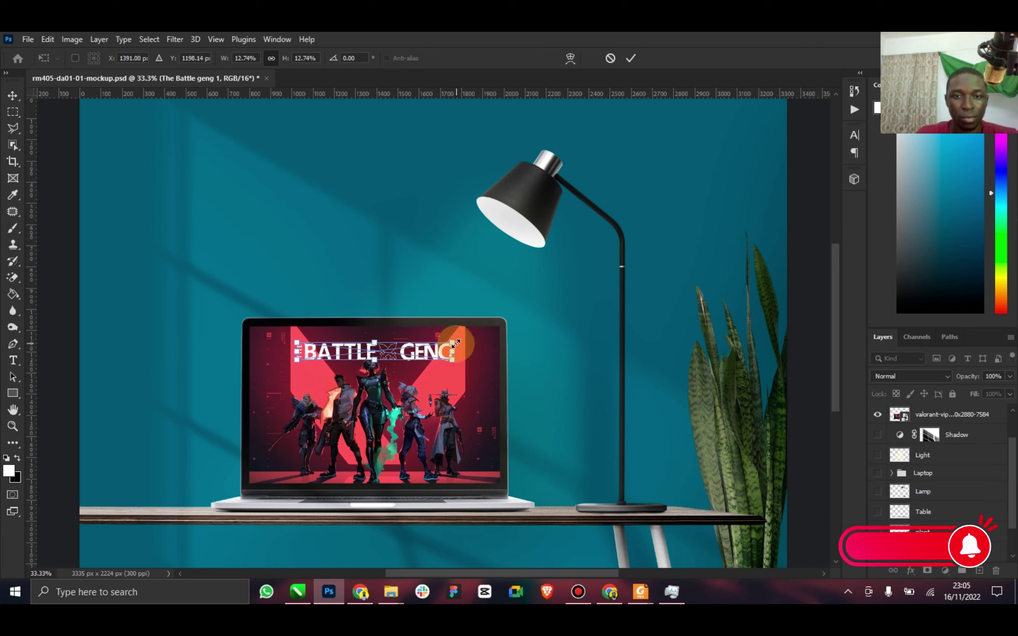
left_click_drag(455, 342, 443, 343)
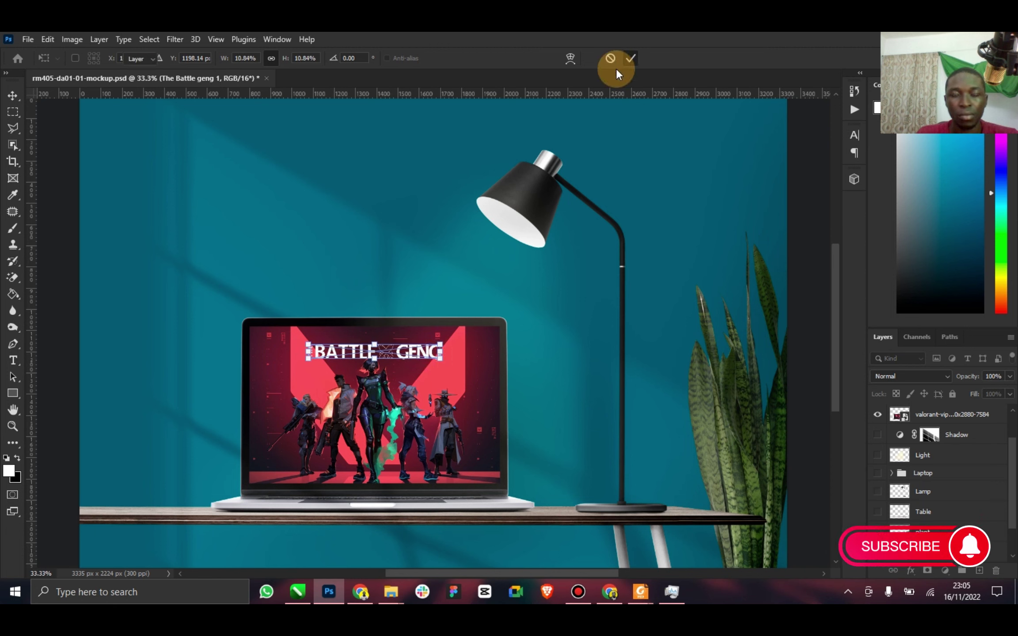
key("Return")
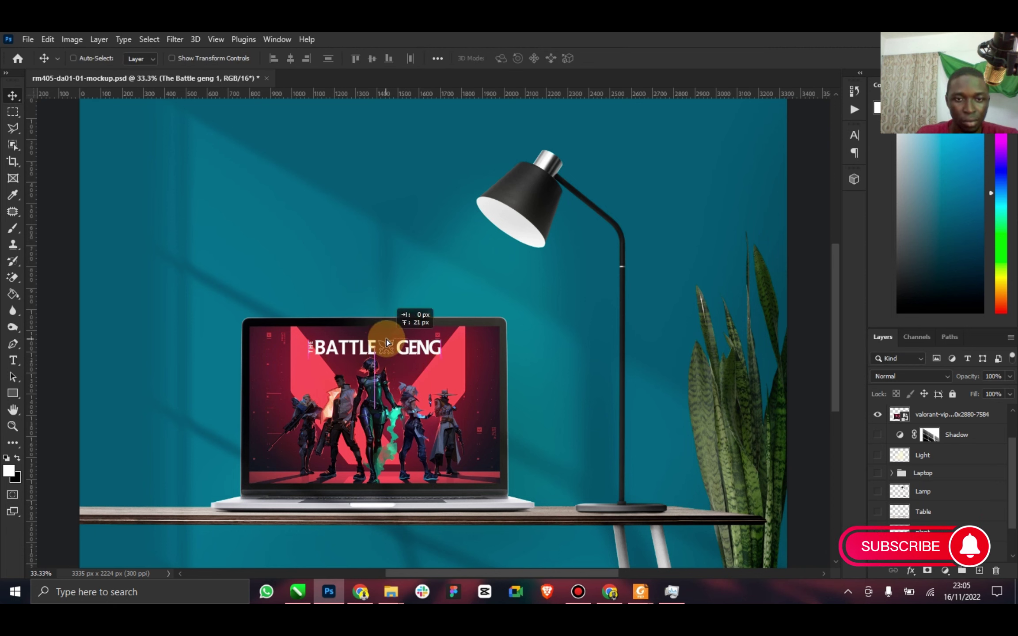
Nudge The Battle geng logo into place above the characters and rasterize the Valorant wallpaper layer beneath it.
left_click_drag(386, 342, 391, 357)
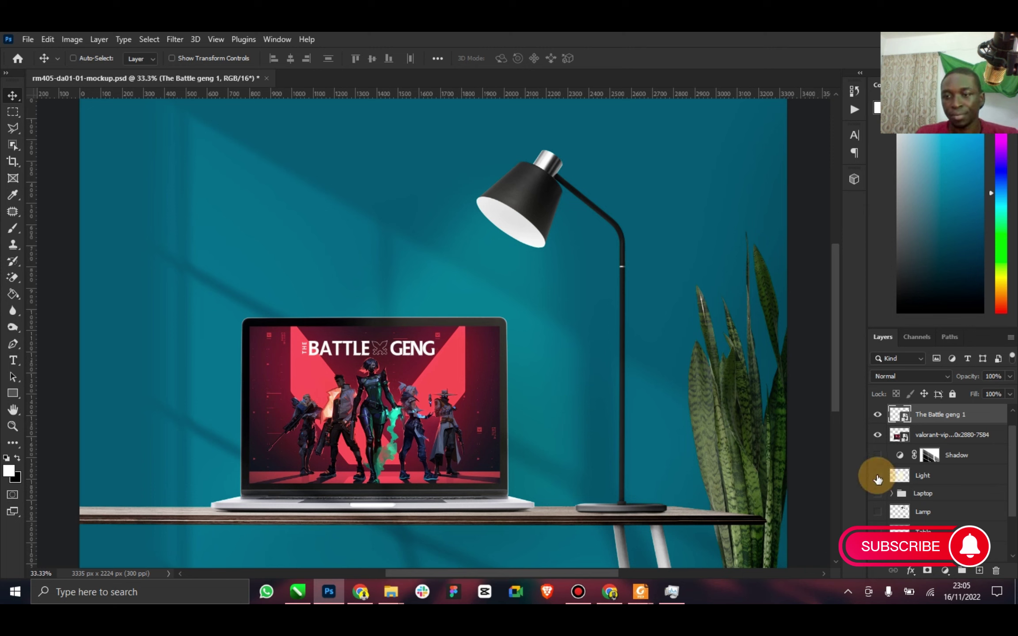
left_click(952, 435)
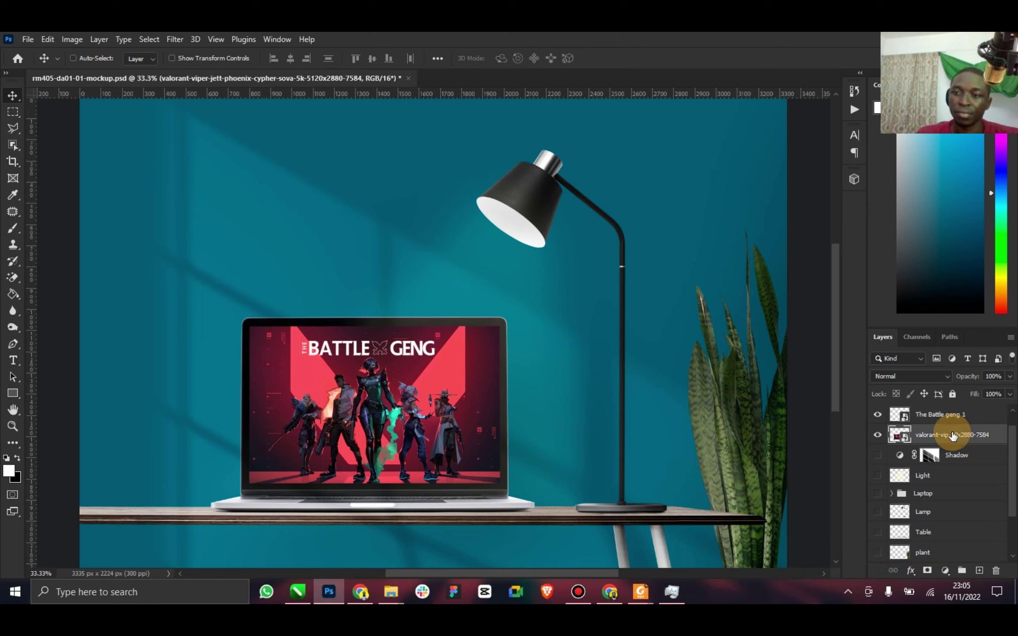
left_click(72, 40)
mouse_move(174, 40)
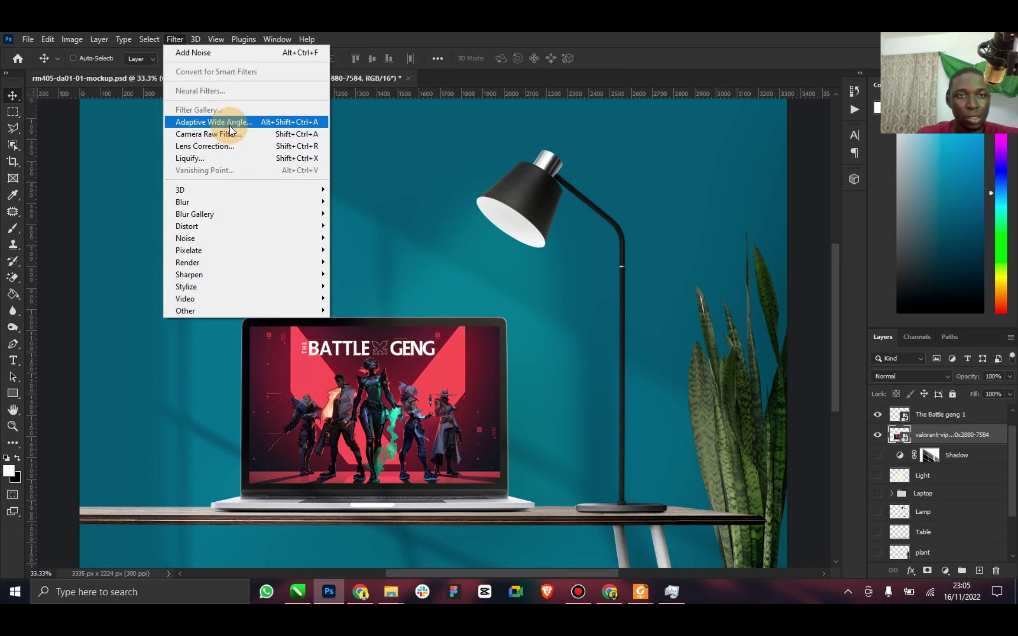
left_click(629, 290)
right_click(959, 439)
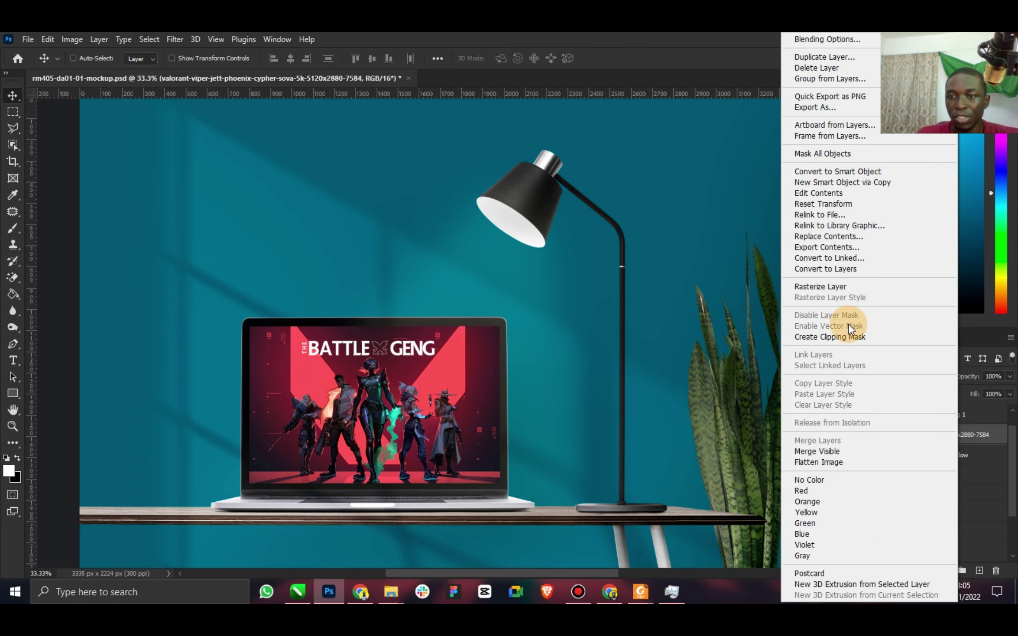
left_click(836, 287)
Examine which filters are available for the rasterized wallpaper layer and check that layer by hiding and reshowing it.
left_click(175, 39)
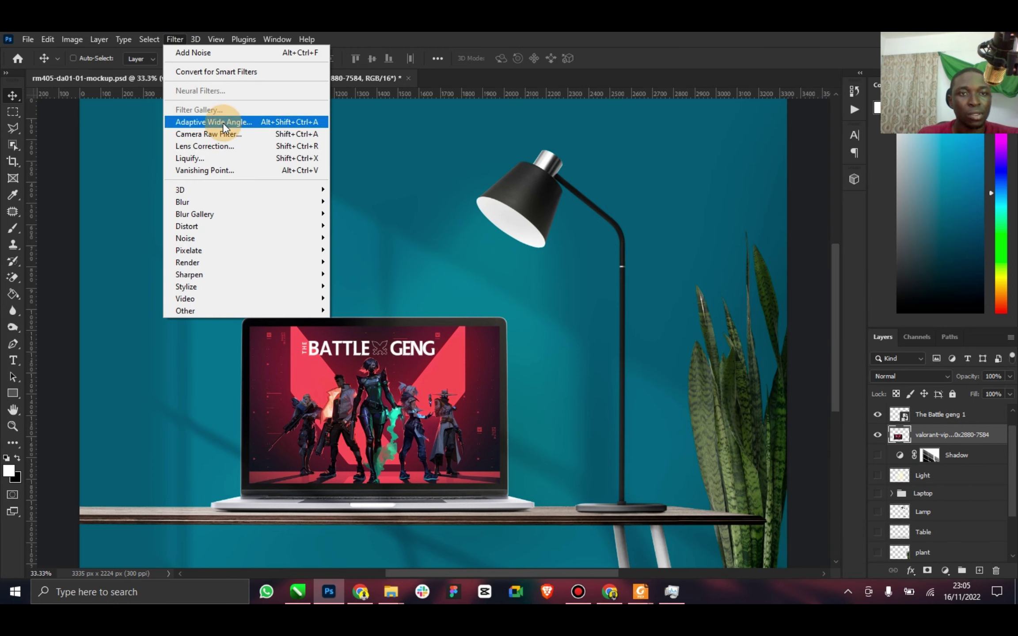
left_click(934, 435)
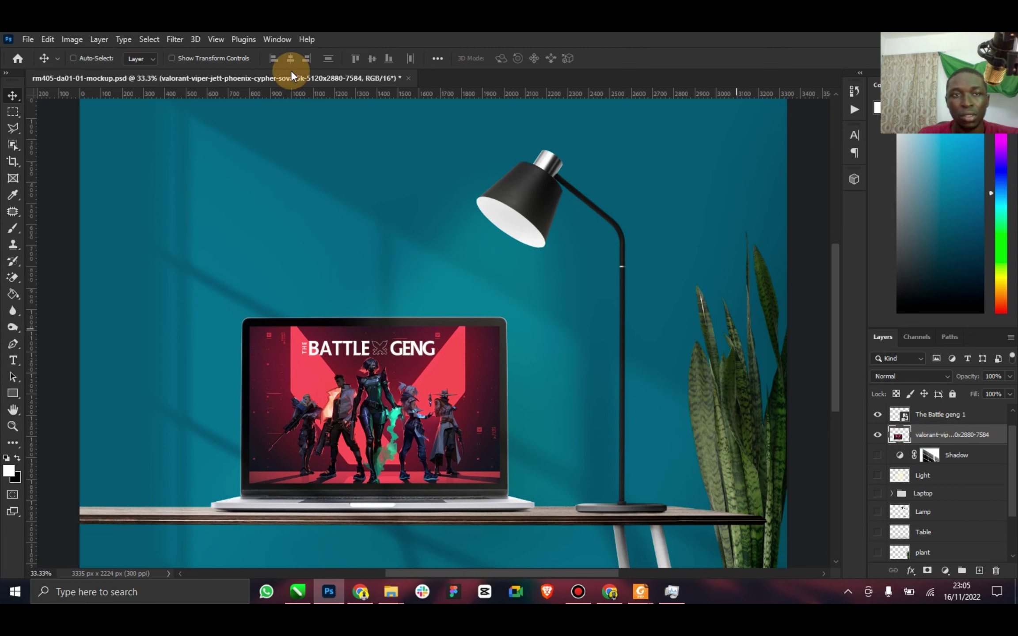
left_click(166, 42)
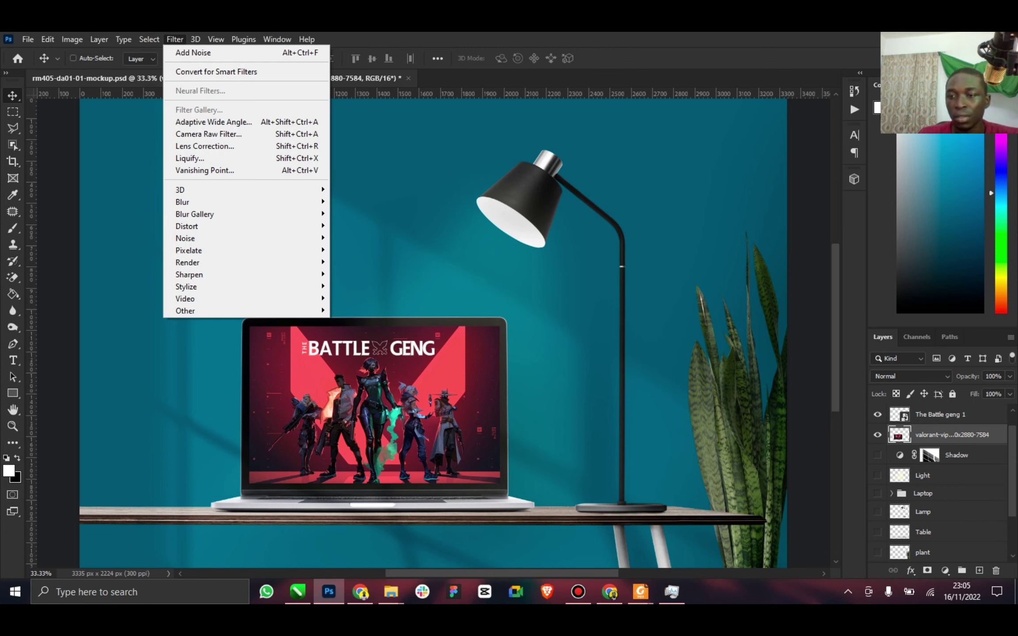
left_click(941, 456)
left_click(886, 436)
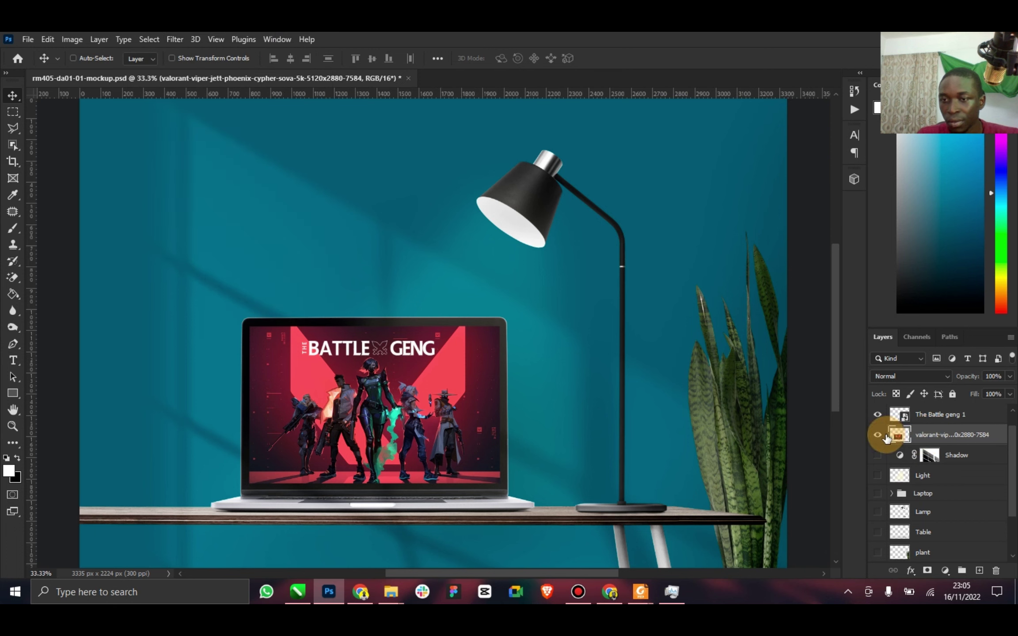
left_click(877, 435)
left_click(878, 435)
left_click(942, 436)
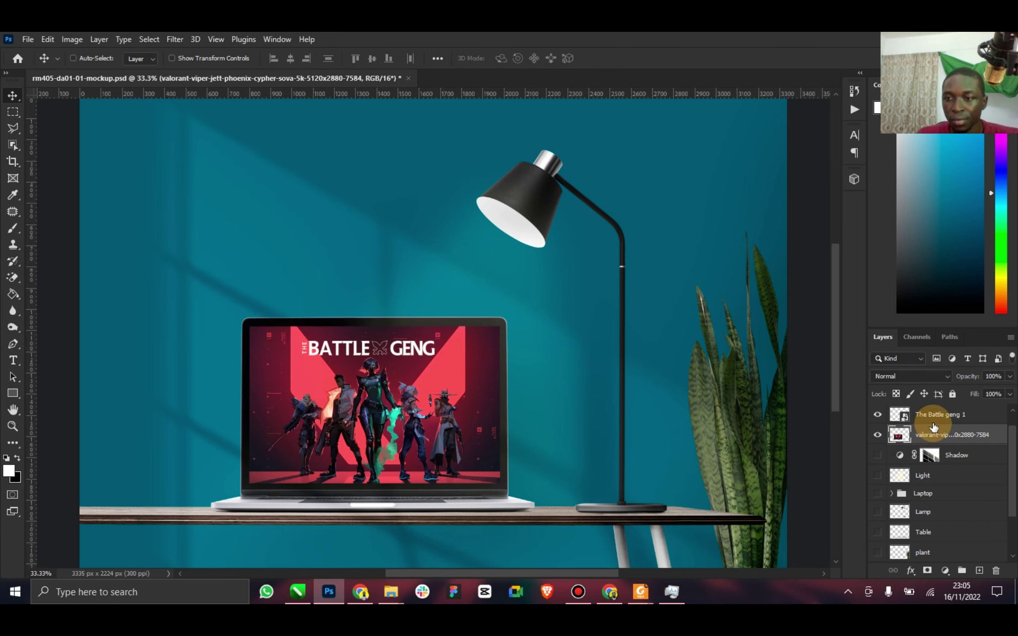
left_click(179, 39)
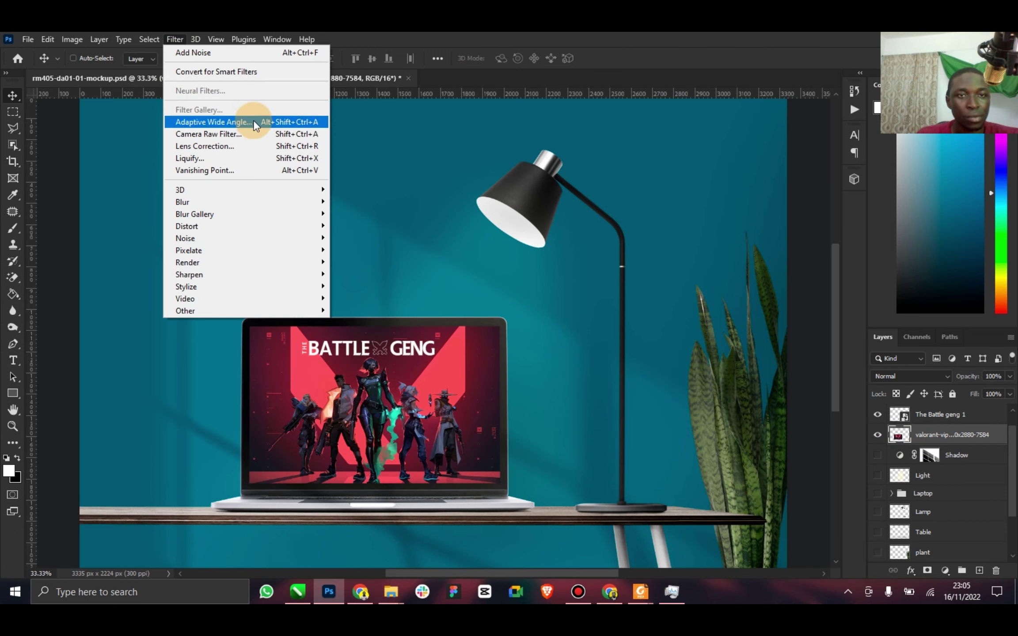
left_click(234, 132)
Save a JPEG copy of the laptop mockup to the Desktop and close the PSD without saving its changes.
left_click(30, 36)
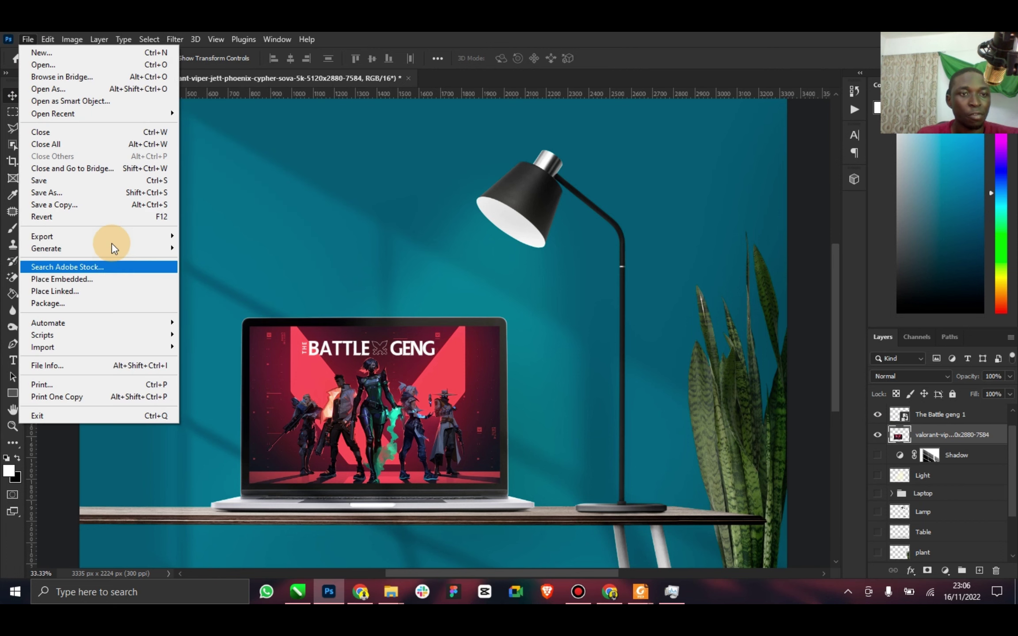
left_click(109, 205)
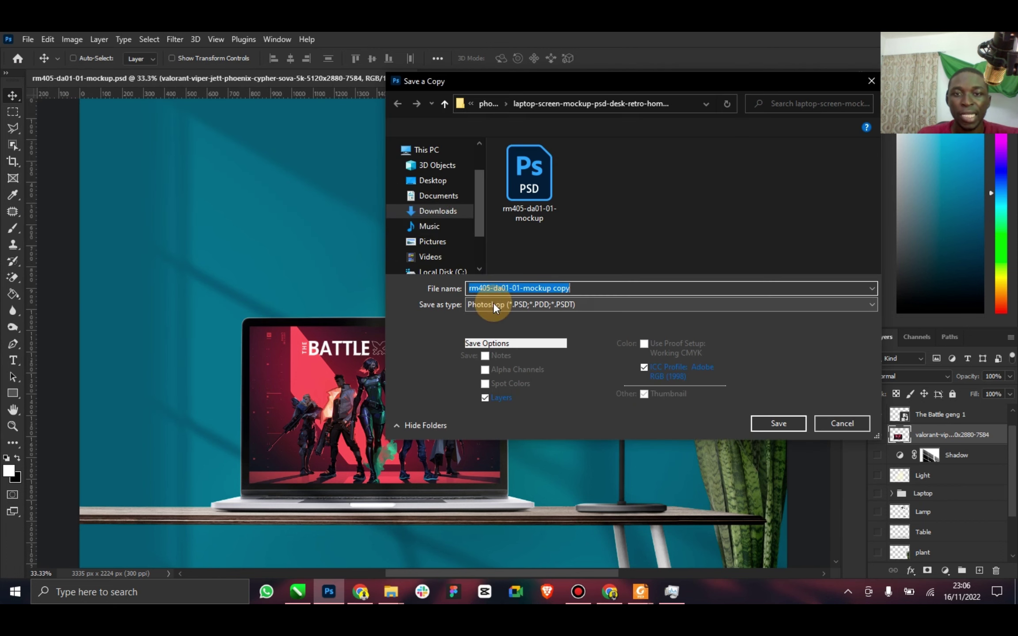
left_click(427, 181)
left_click(553, 308)
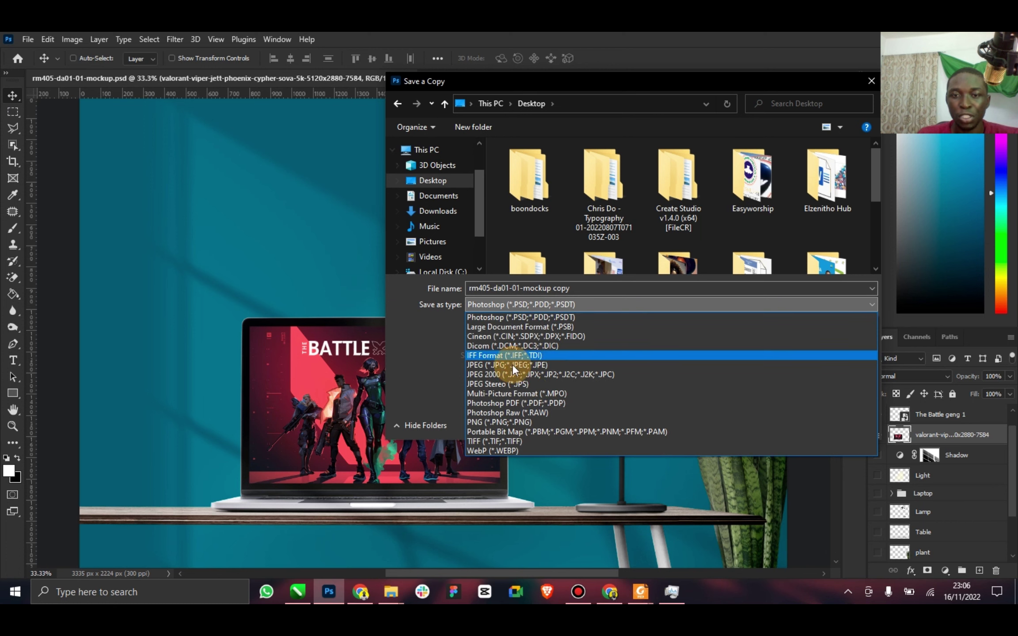
left_click(733, 415)
left_click(788, 424)
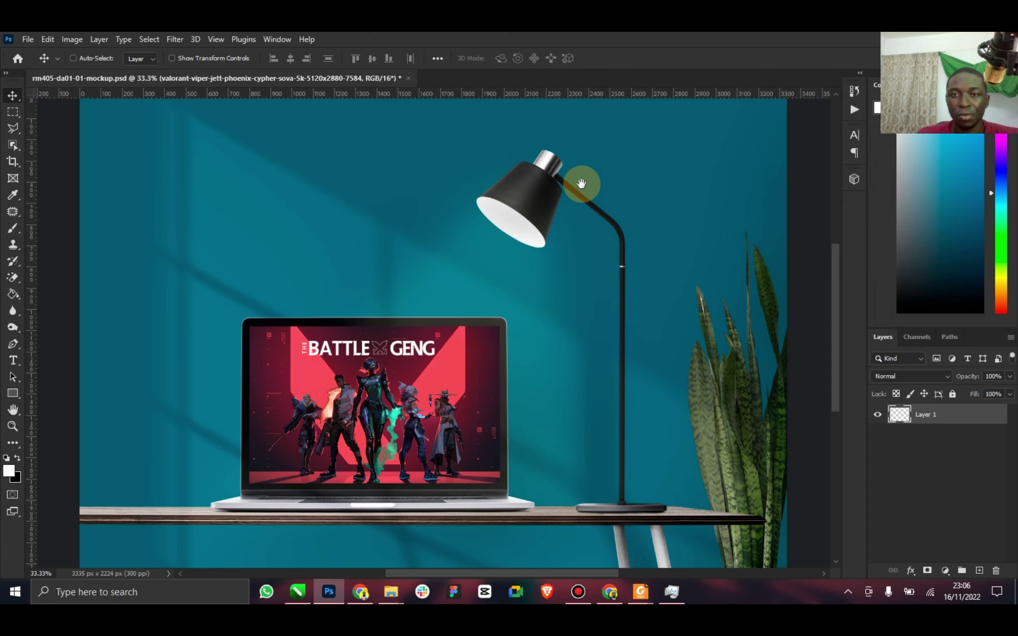
left_click(416, 166)
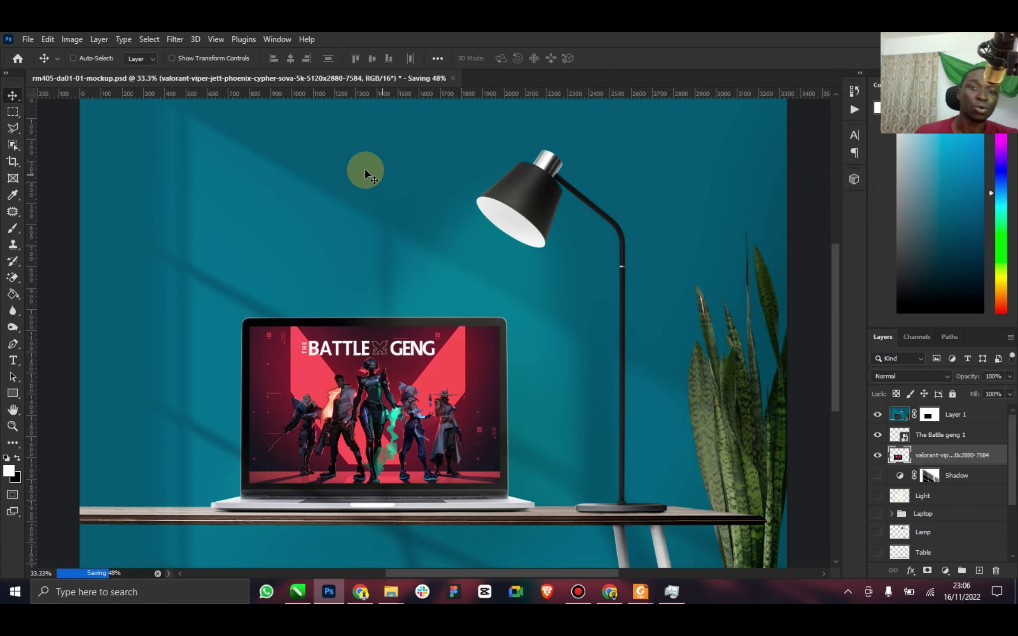
left_click(407, 78)
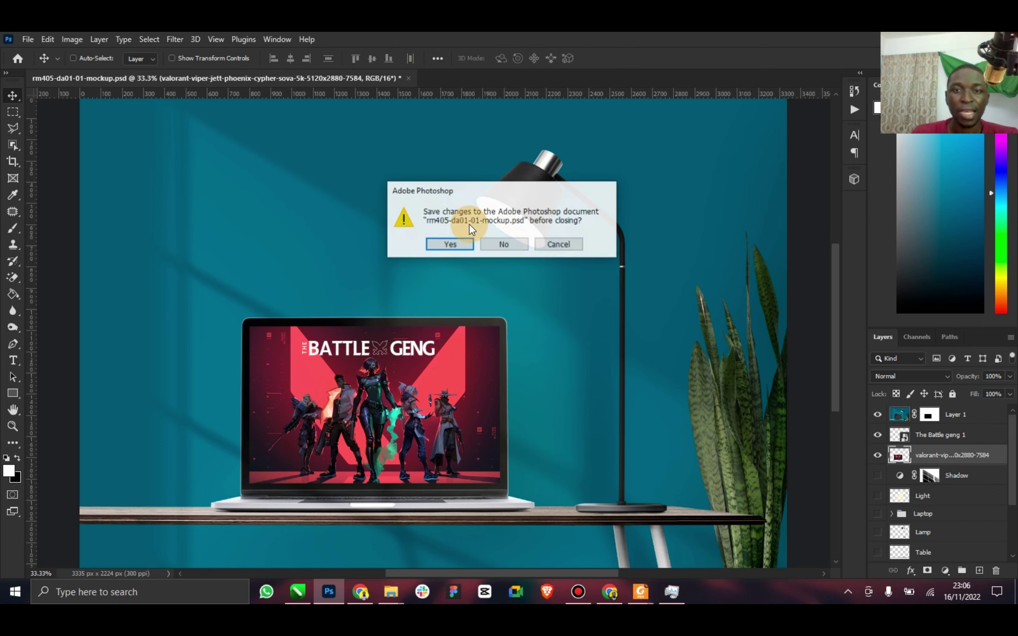
left_click(501, 243)
Switch to The Battle Cry.cdr in CorelDRAW and add page 13 with a 600 x 400 mm page-frame rectangle without outline.
mouse_move(390, 601)
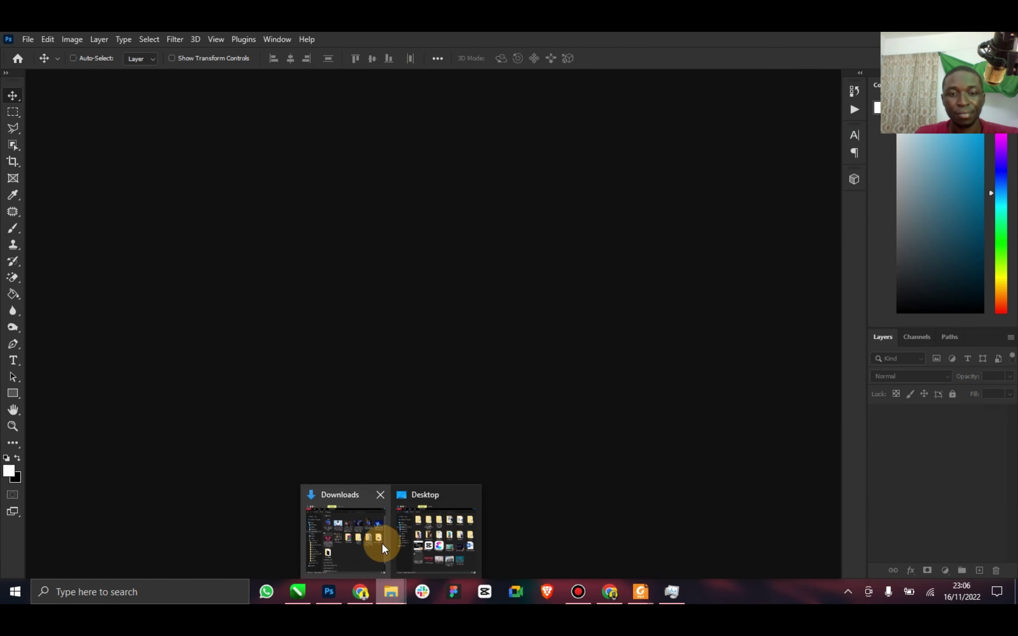
left_click(435, 535)
left_click(297, 590)
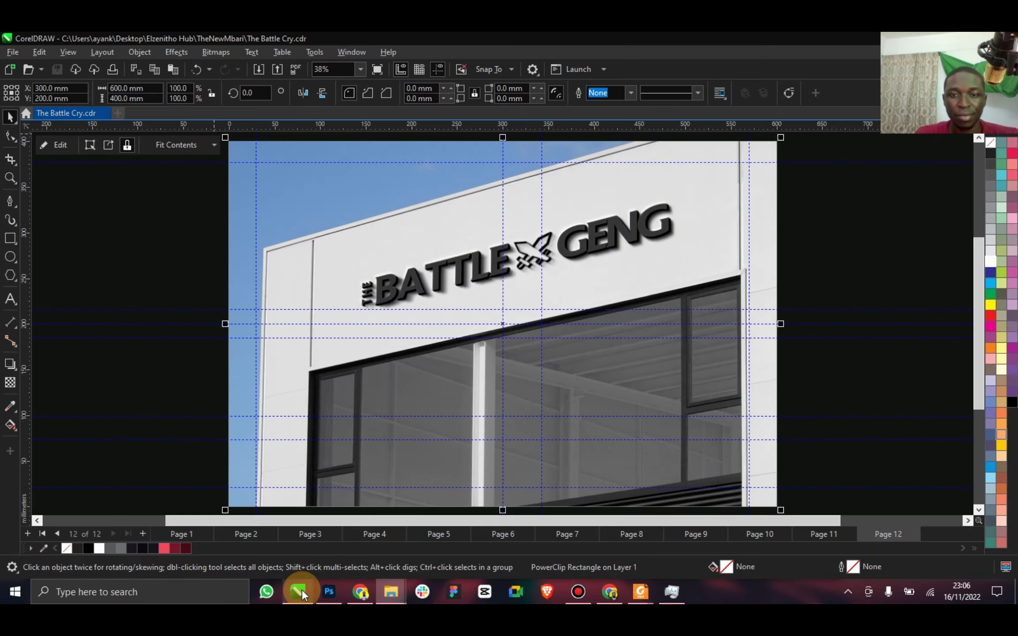
left_click(143, 533)
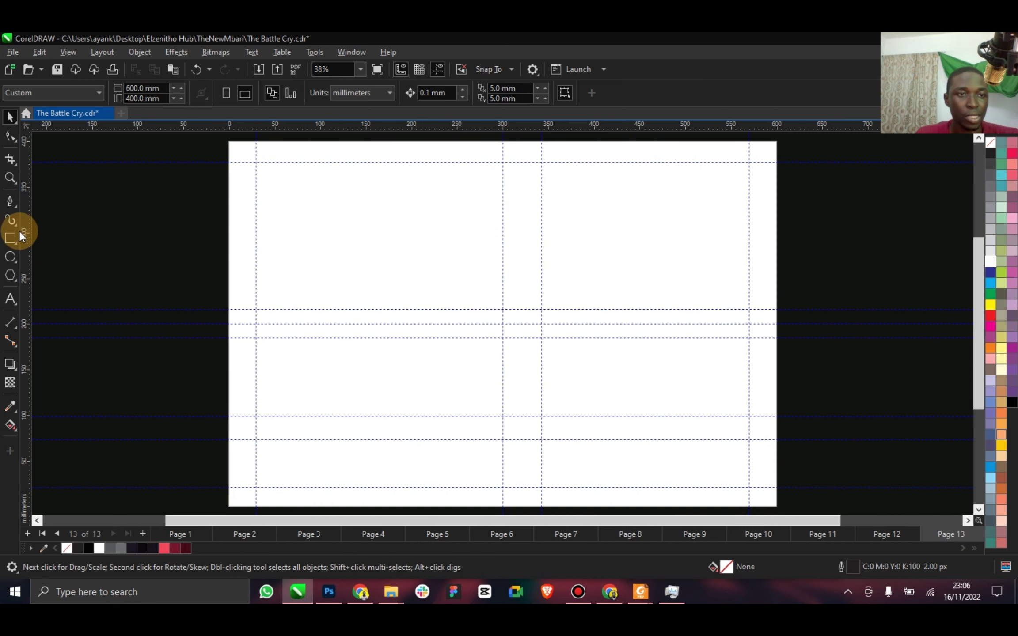
double_click(18, 236)
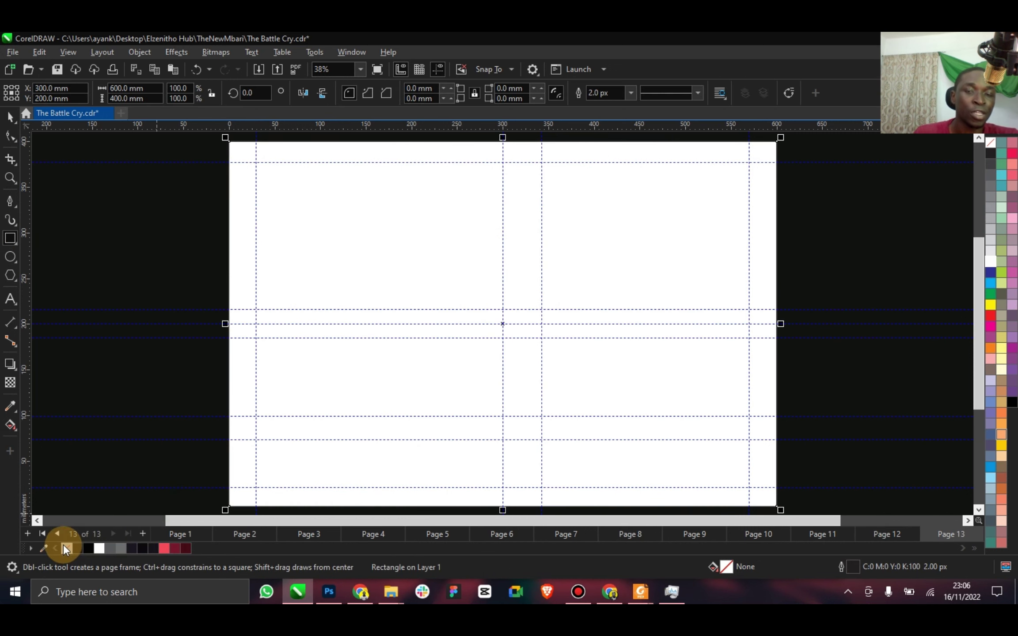
right_click(66, 548)
left_click(11, 116)
scroll(511, 295, "down", 1)
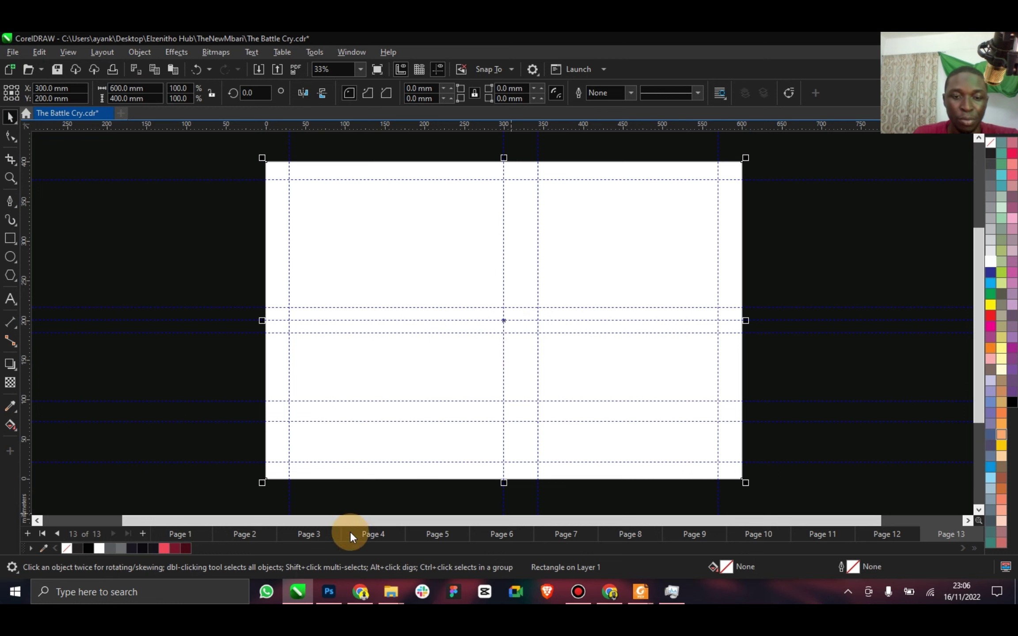
Import rm405-da01-01-mockup copy from the Desktop onto page 13, centred on the page and enlarged to about 231.1%.
mouse_move(396, 585)
left_click(445, 543)
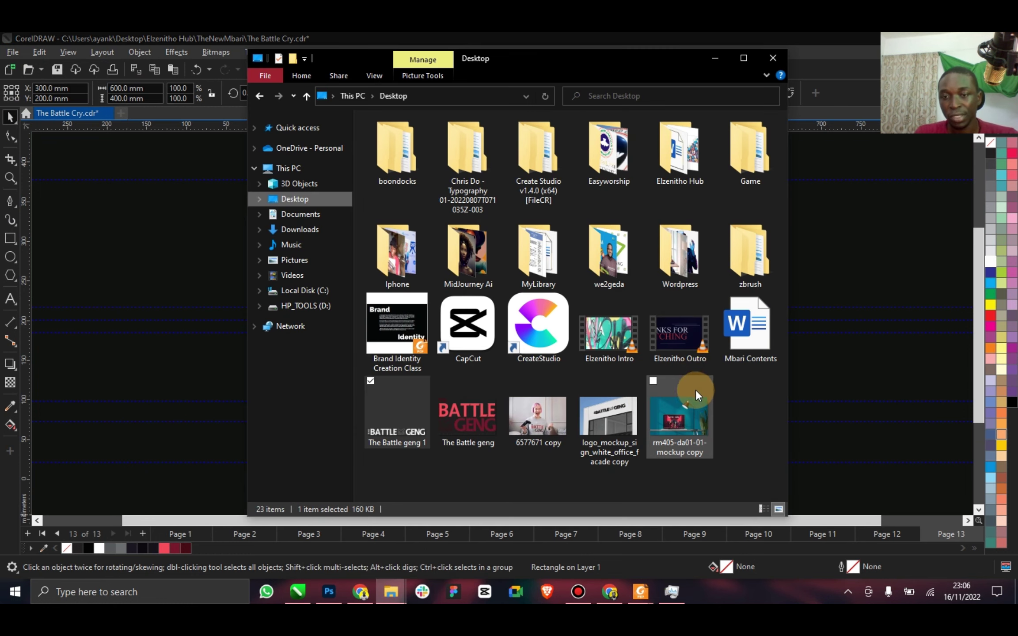
left_click_drag(679, 415, 211, 409)
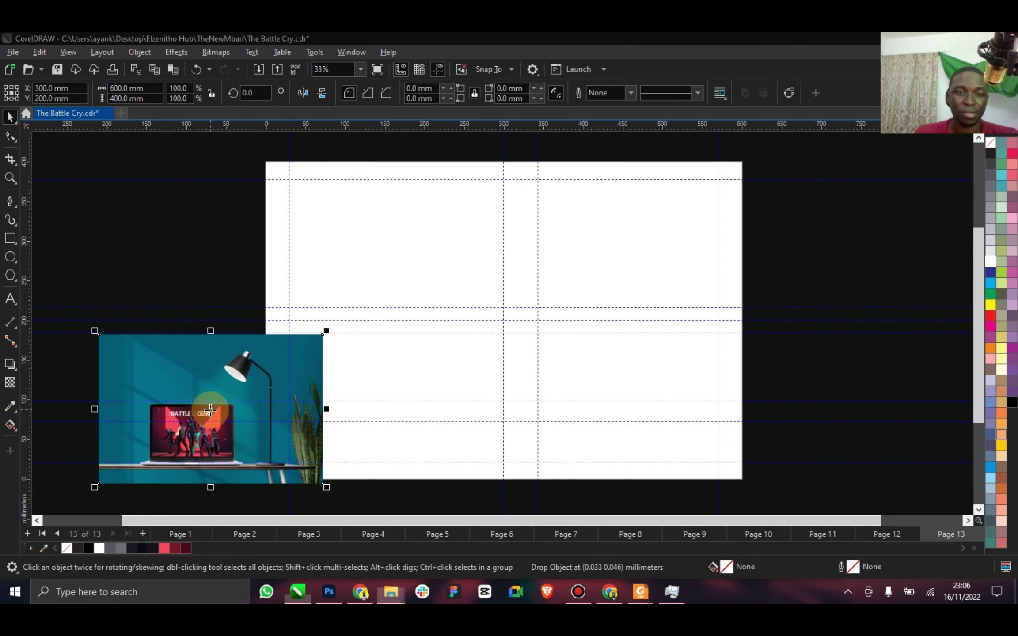
key("p")
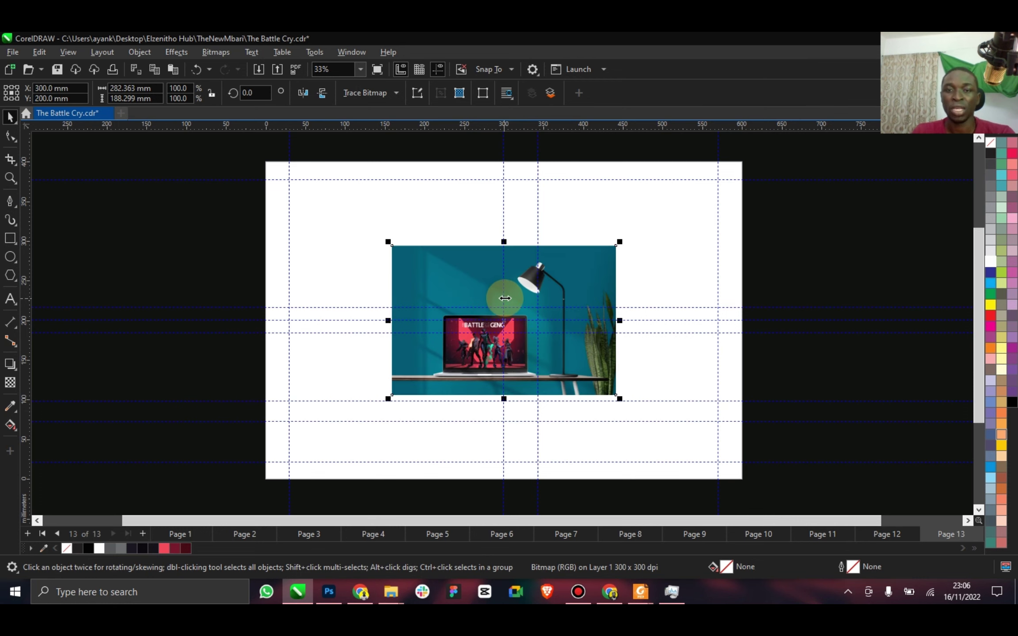
scroll(525, 300, "down", 1)
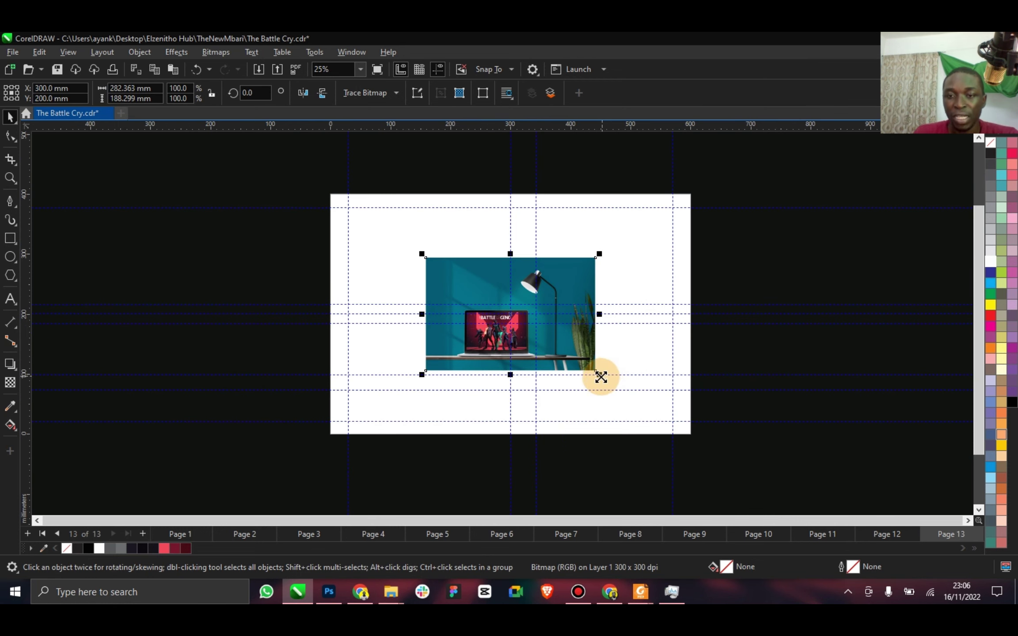
left_click_drag(601, 377, 707, 444)
Shift the laptop mockup image aside to expose the page frame and PowerClip the image inside that rectangle.
left_click_drag(662, 352, 567, 348)
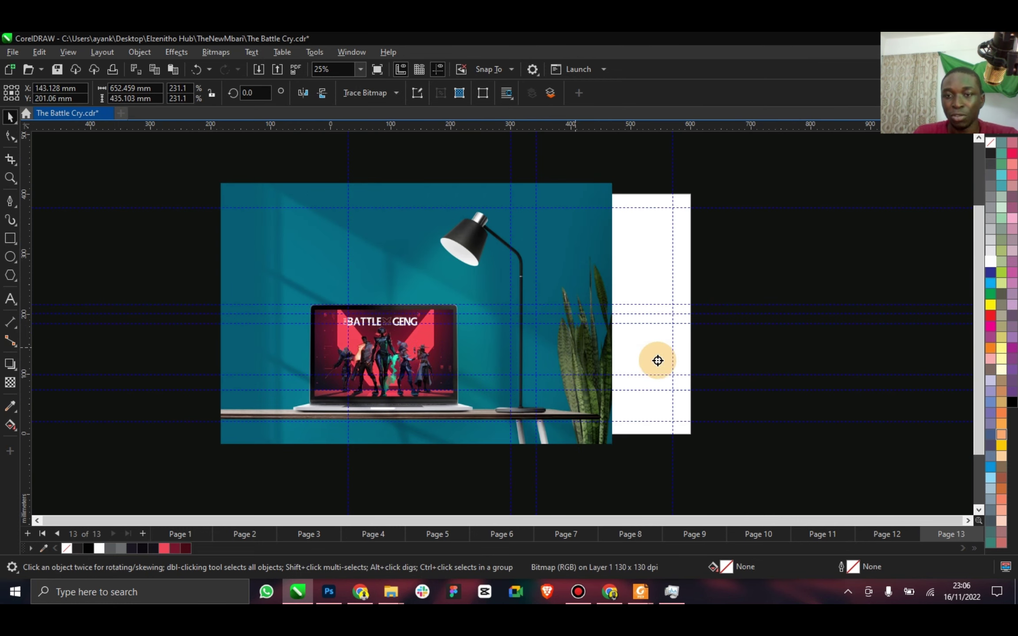
right_click(665, 358)
left_click(714, 397)
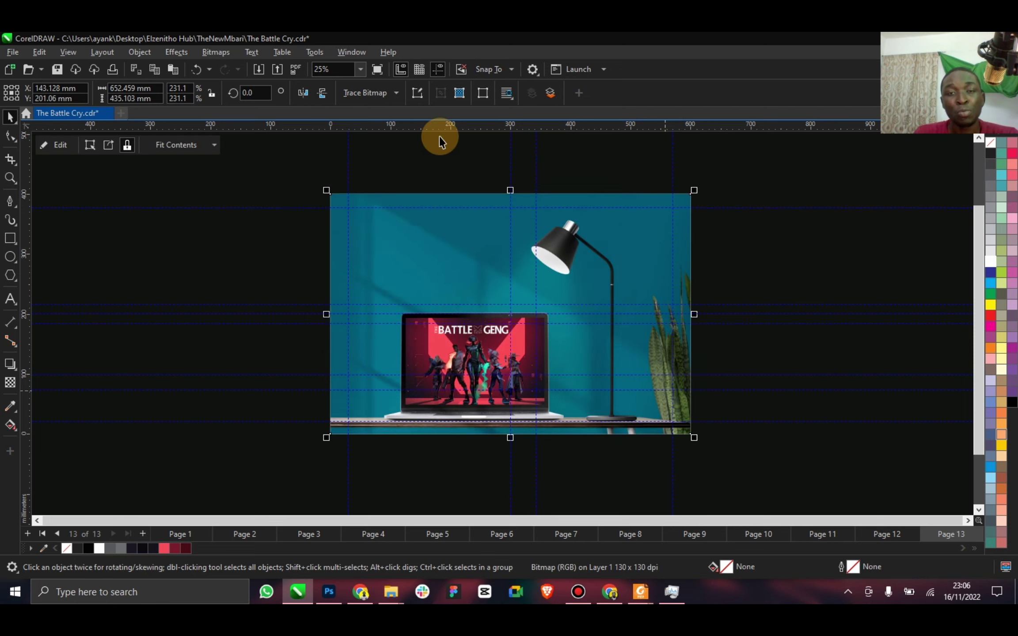
Preview page 13 full screen and reposition the mockup inside its PowerClip to about X 309 mm, Y 197 mm.
left_click(360, 69)
left_click(335, 116)
key("F9")
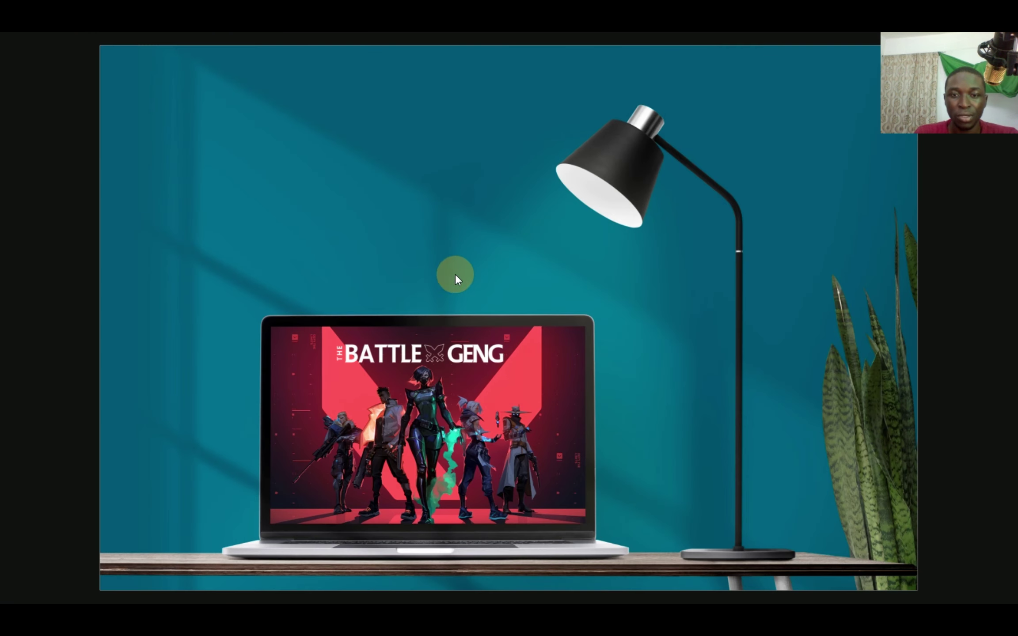
left_click(439, 331)
double_click(431, 309)
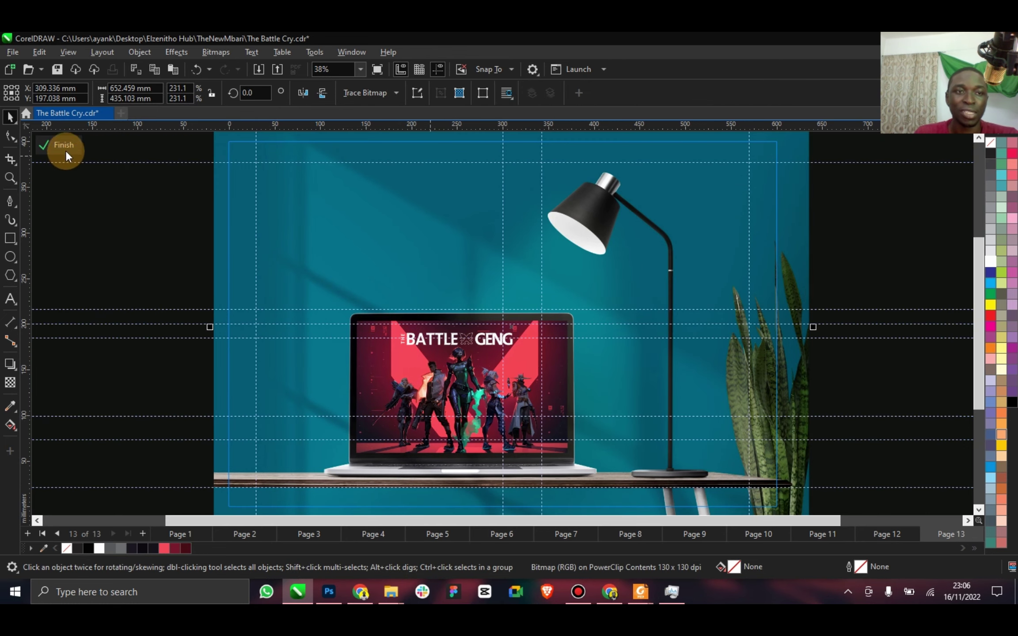
left_click(61, 145)
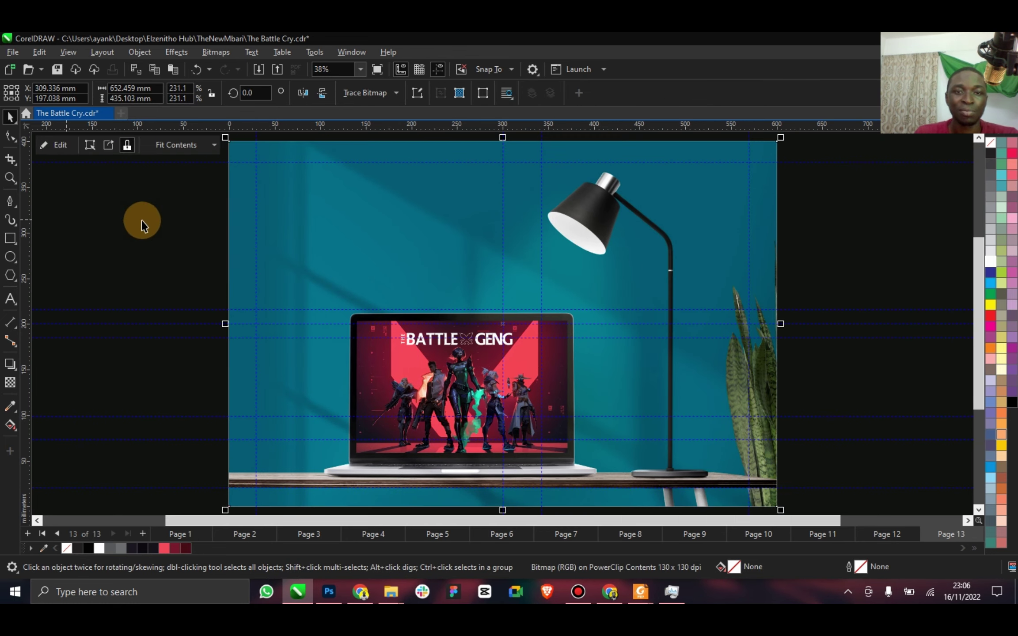
left_click(198, 280)
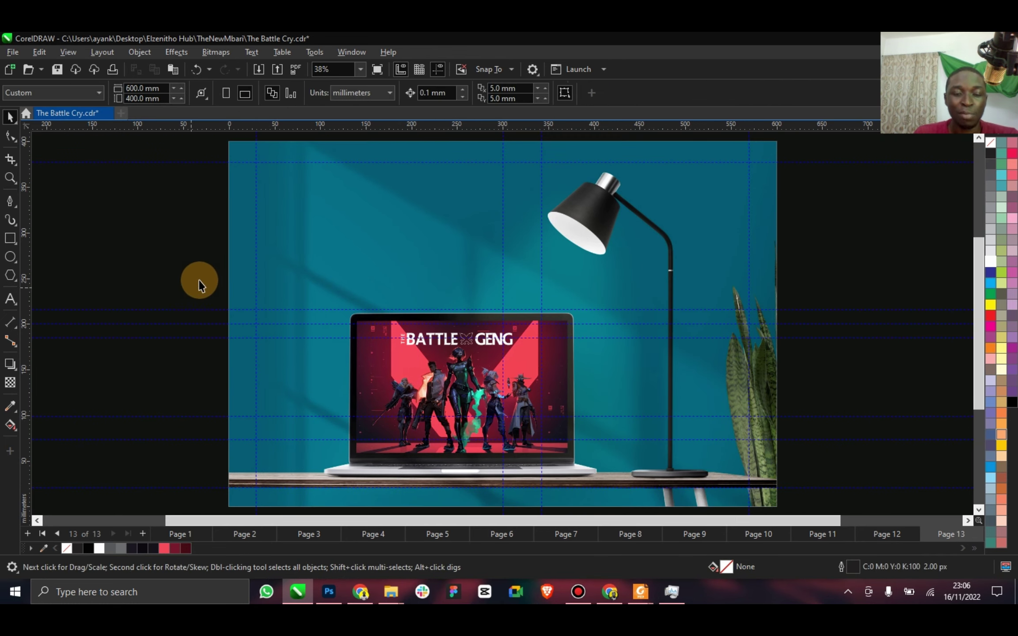
Add page 14 with a 600 x 400 mm page-frame rectangle without outline.
left_click(142, 532)
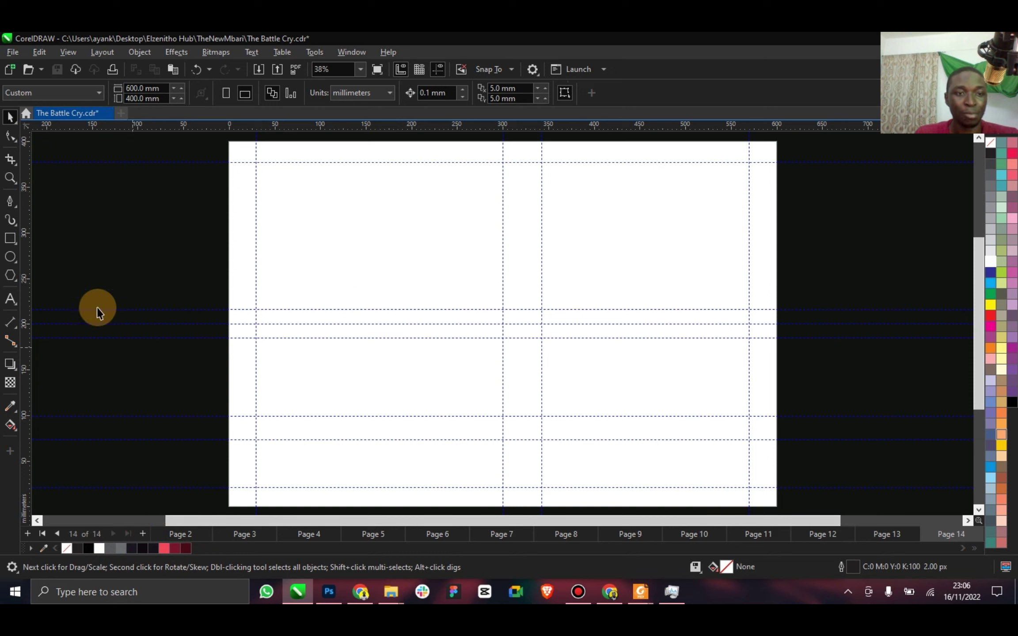
double_click(22, 238)
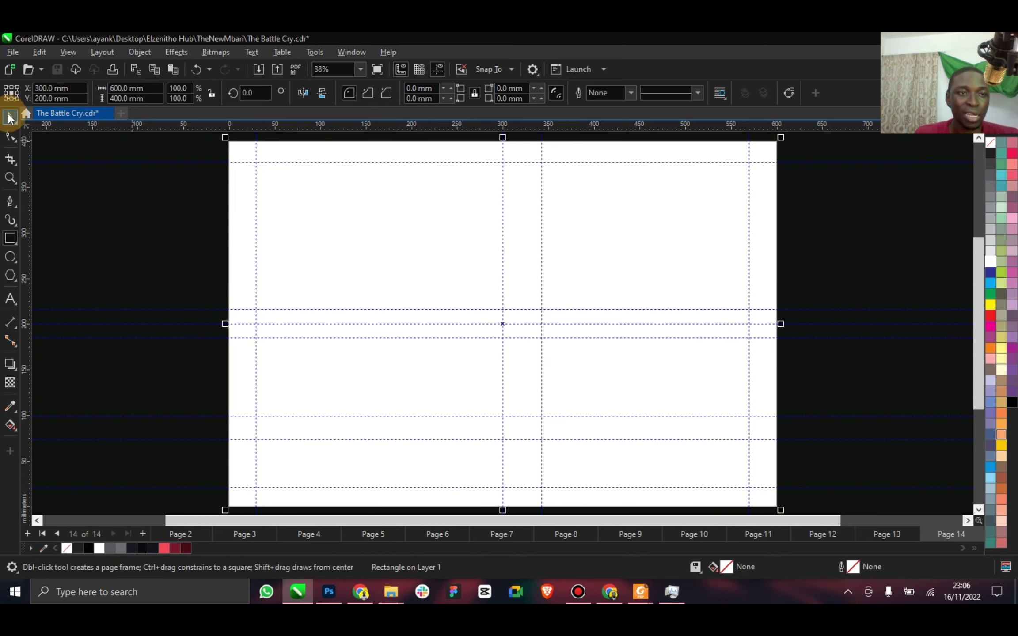
left_click(10, 117)
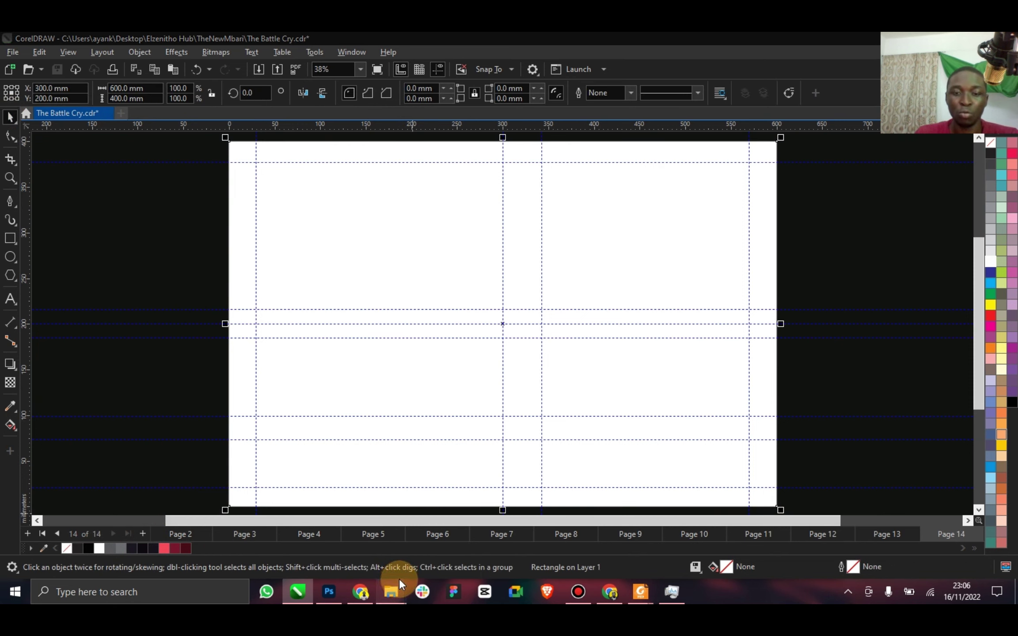
Bring the cyber-sportsmen-participating-important-match image from Downloads onto page 14 and PowerClip it inside the page-frame rectangle.
mouse_move(399, 578)
left_click(379, 515)
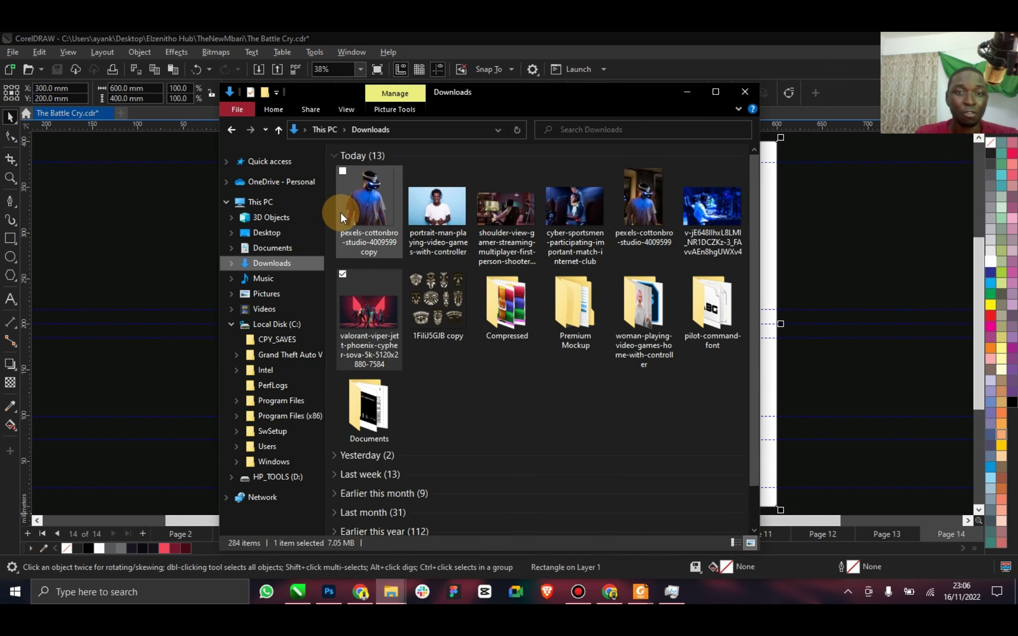
left_click_drag(341, 216, 255, 254)
left_click(352, 233)
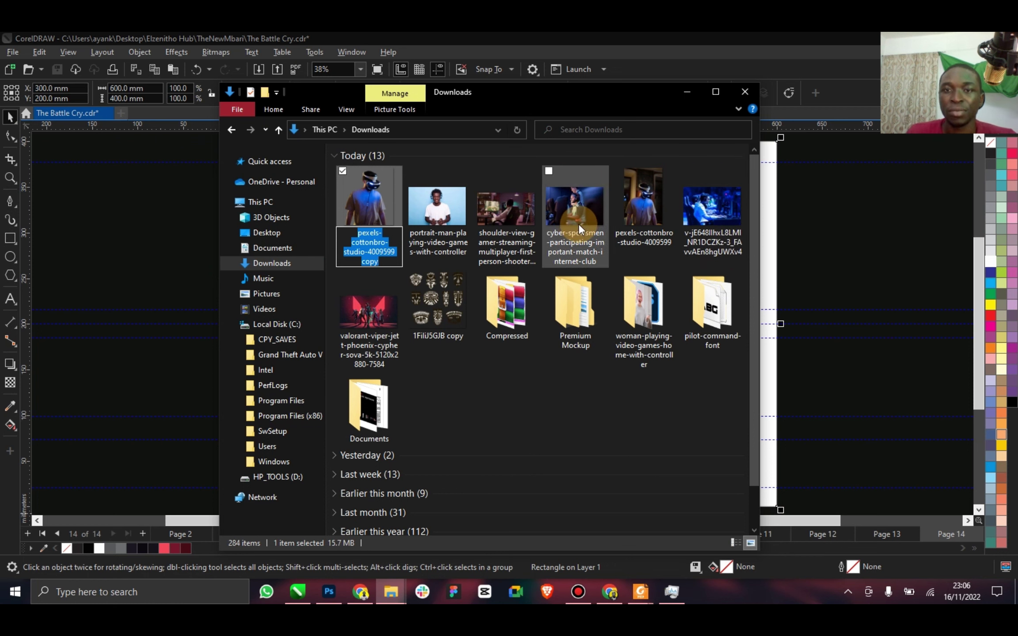
left_click_drag(581, 218, 590, 251)
left_click(634, 287)
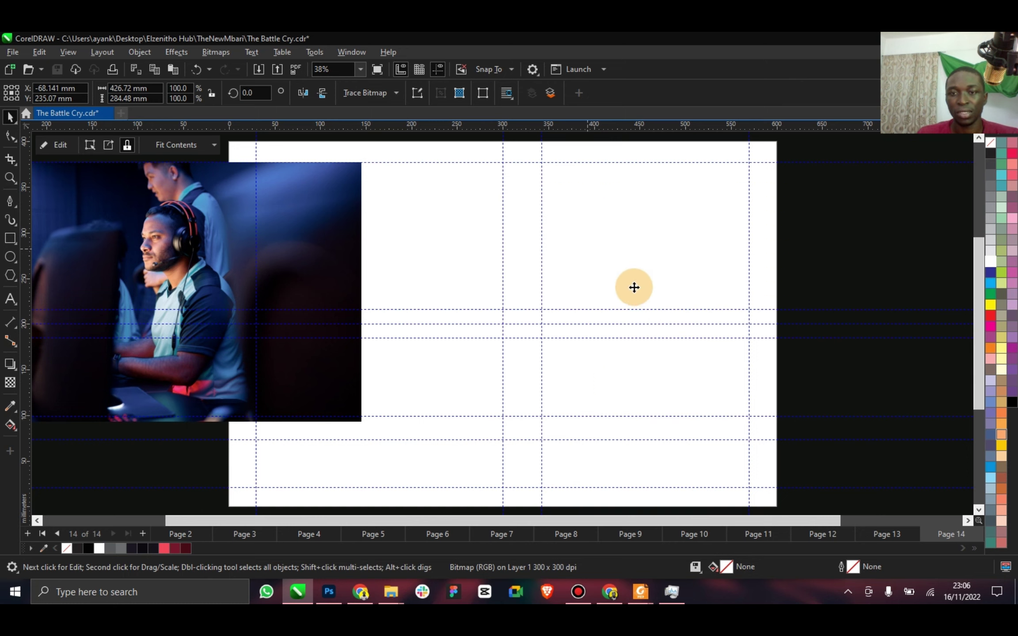
Inside the page 14 PowerClip, centre the photo, enlarge it to about 160.5%, shift it slightly right and finish editing.
double_click(631, 258)
scroll(596, 305, "down", 1)
key("p")
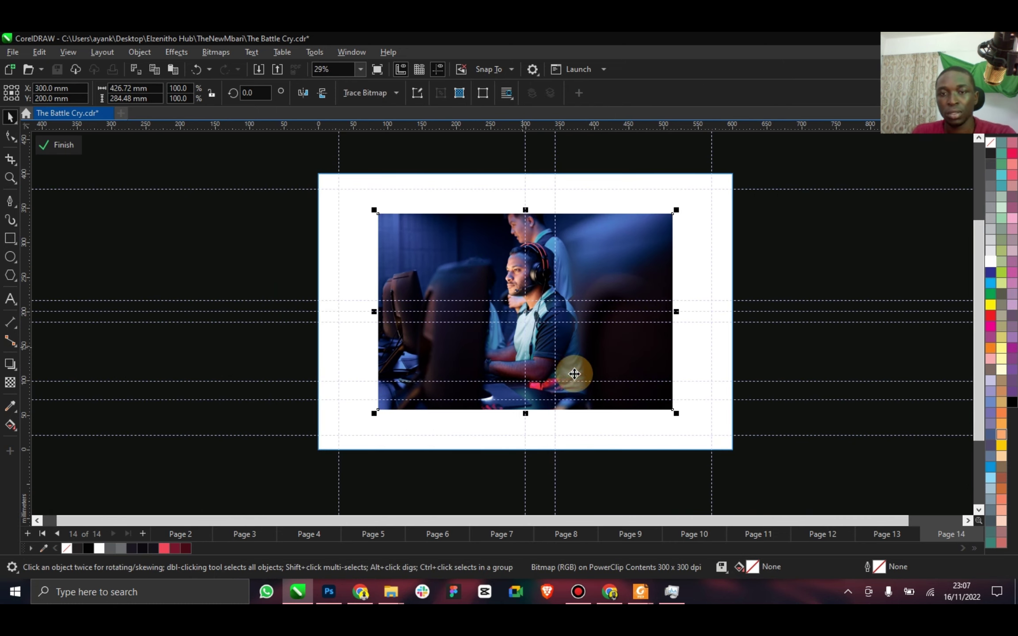
scroll(574, 371, "down", 1)
left_click_drag(668, 410, 758, 455)
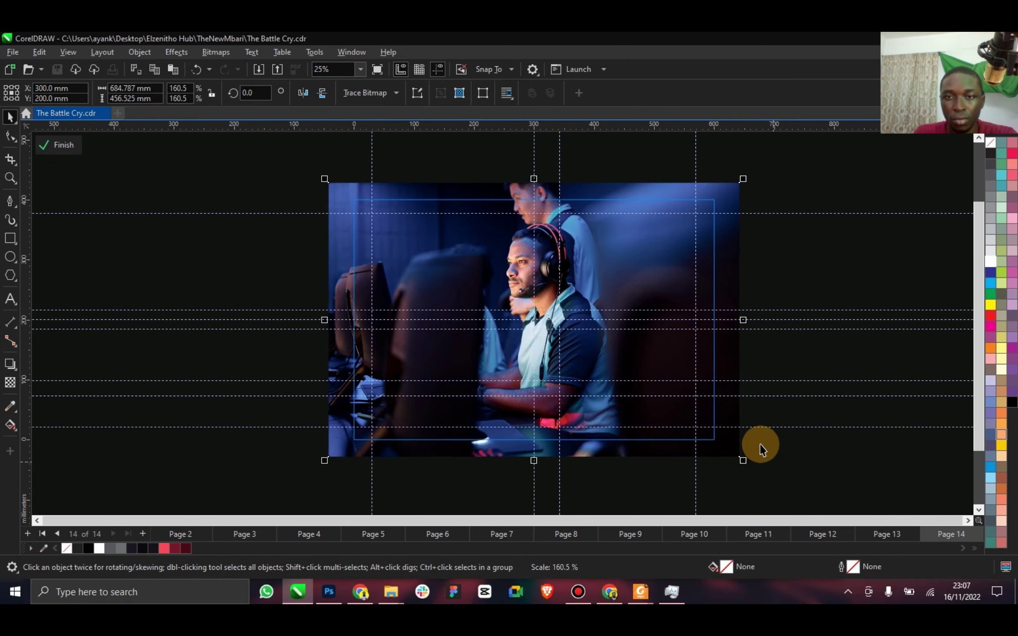
left_click_drag(618, 299, 634, 300)
left_click(76, 142)
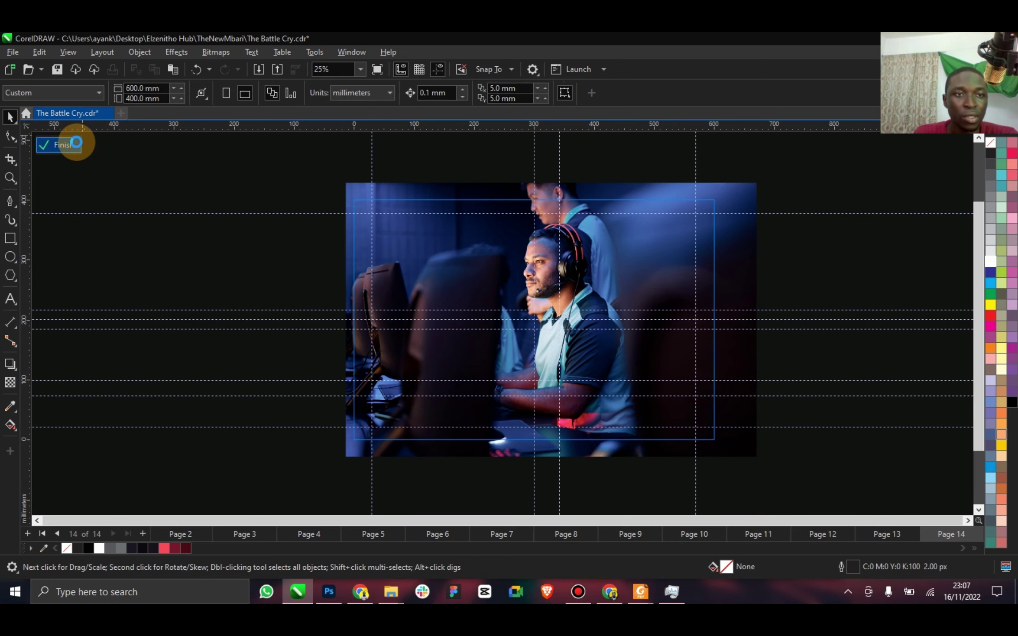
left_click(361, 69)
left_click(341, 86)
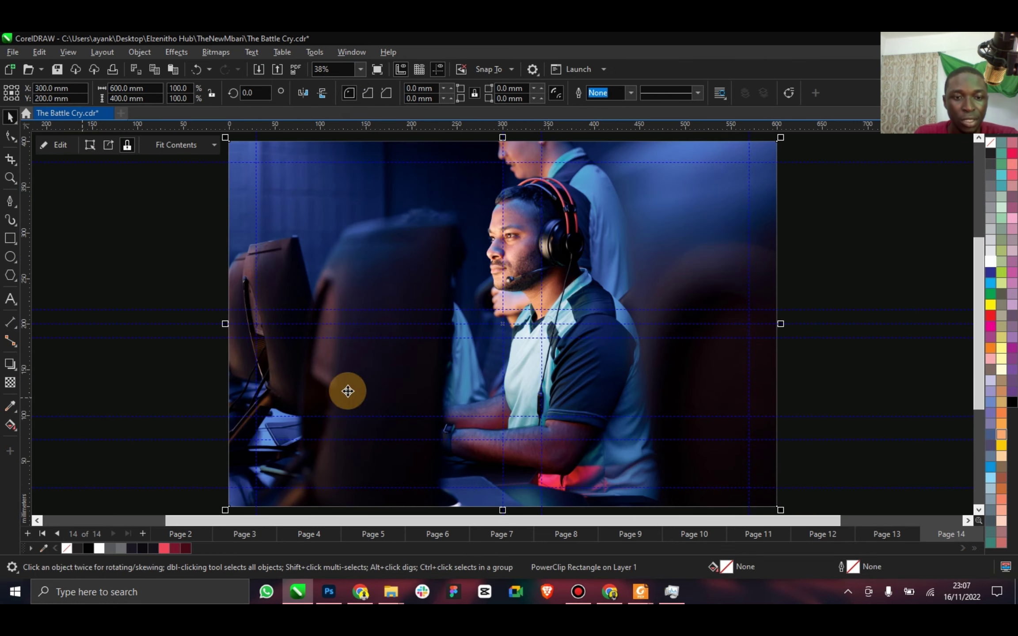
Copy the white and red Battle Geng logo, without its callout lines, from page 4 and paste it onto page 14.
left_click(230, 533)
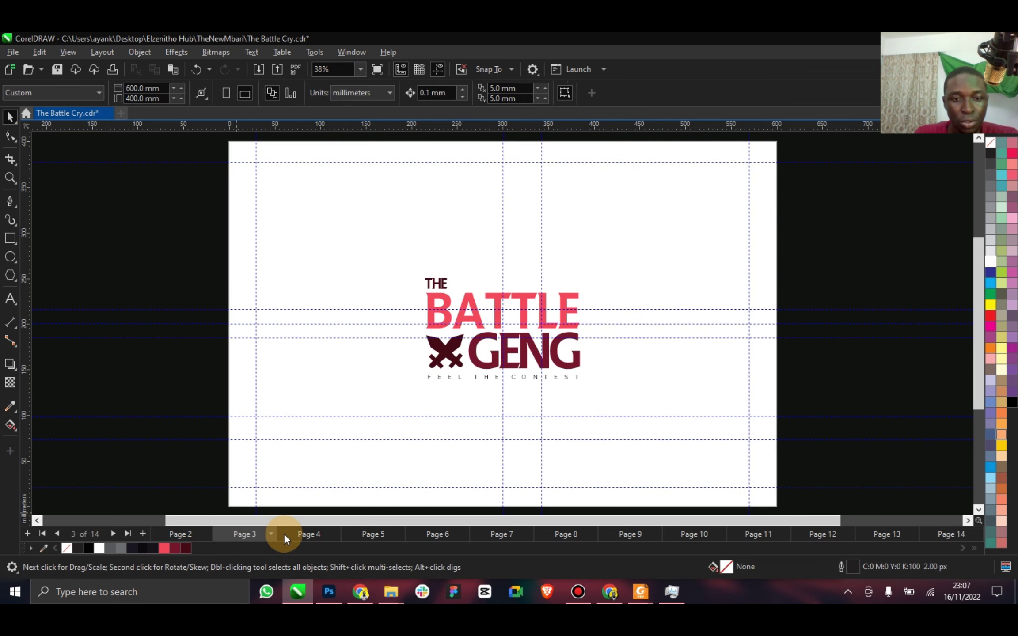
left_click(318, 533)
left_click(470, 314)
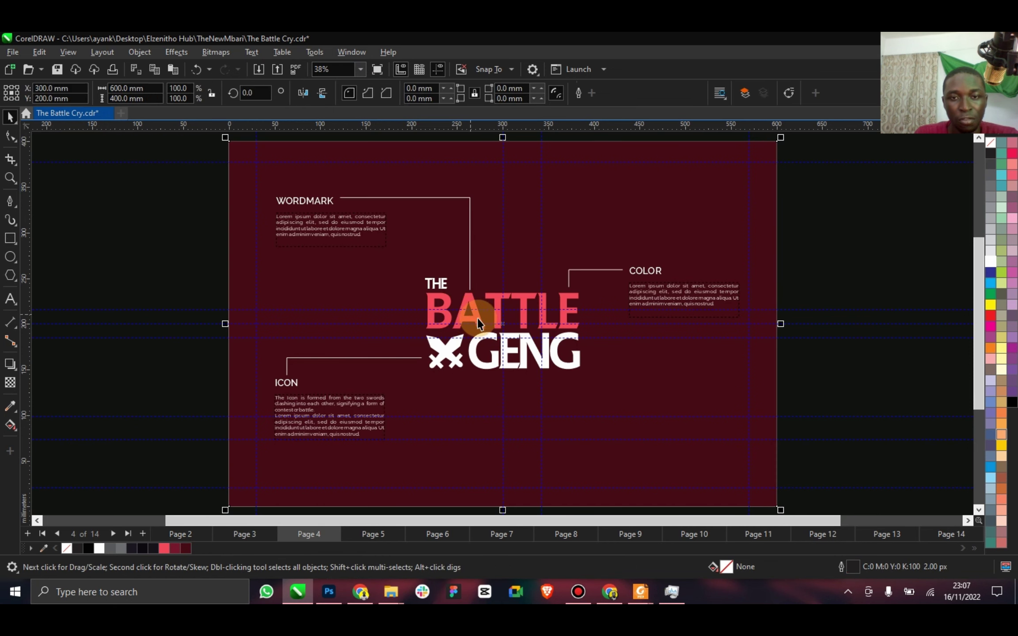
left_click_drag(196, 261, 586, 377)
scroll(827, 486, "down", 2)
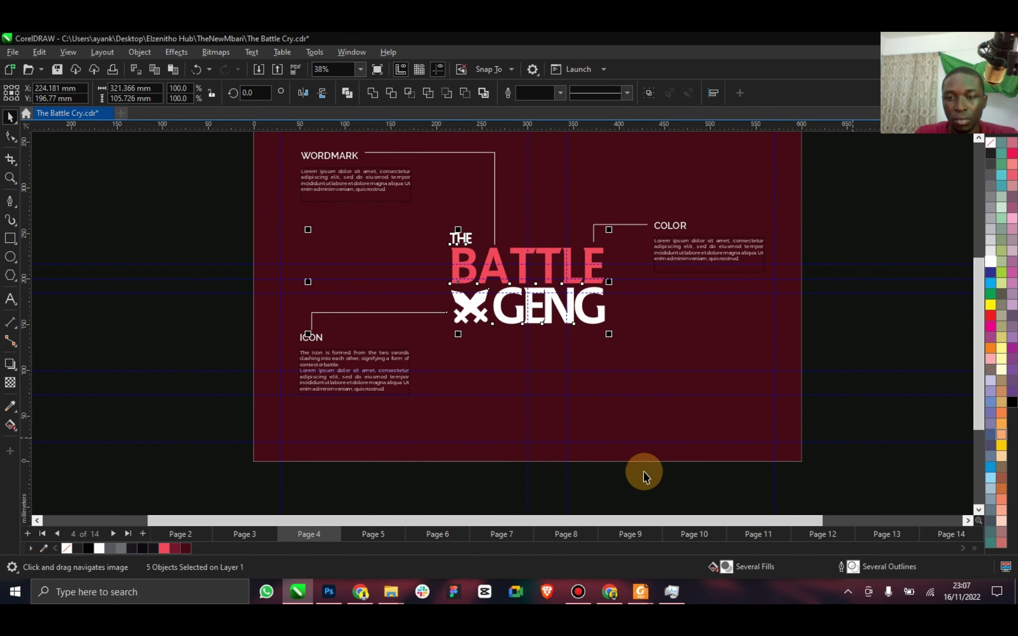
left_click_drag(685, 481, 411, 218)
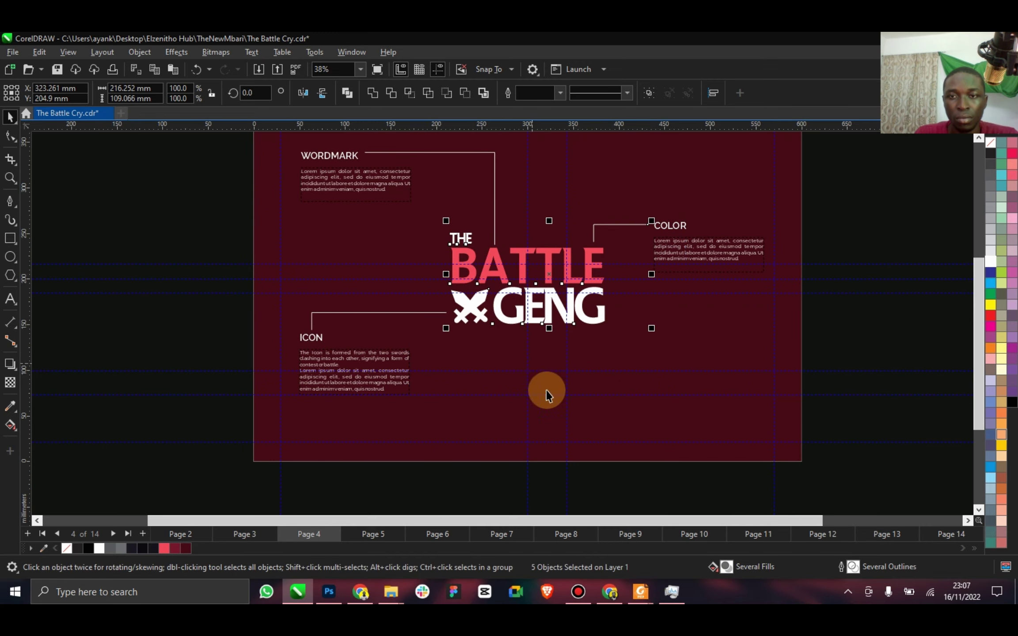
left_click_drag(631, 484, 427, 216)
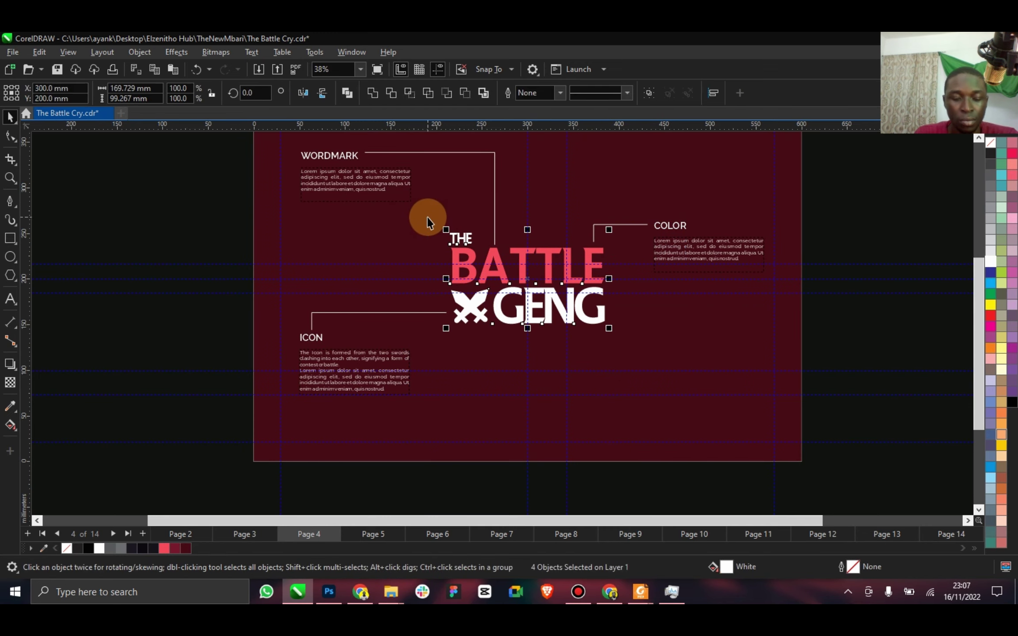
left_click(143, 533)
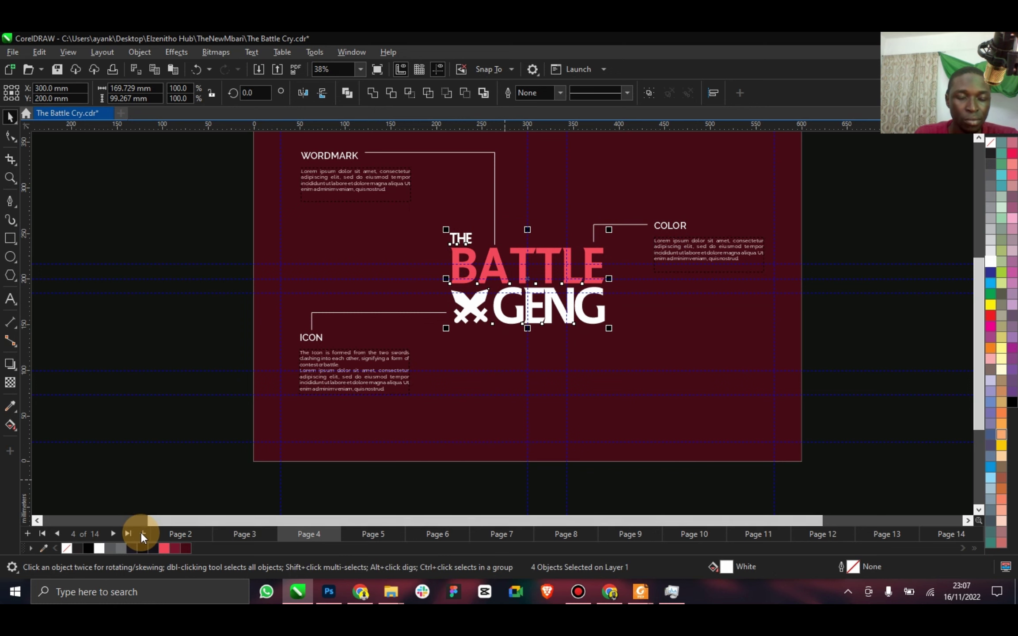
key("ctrl+z")
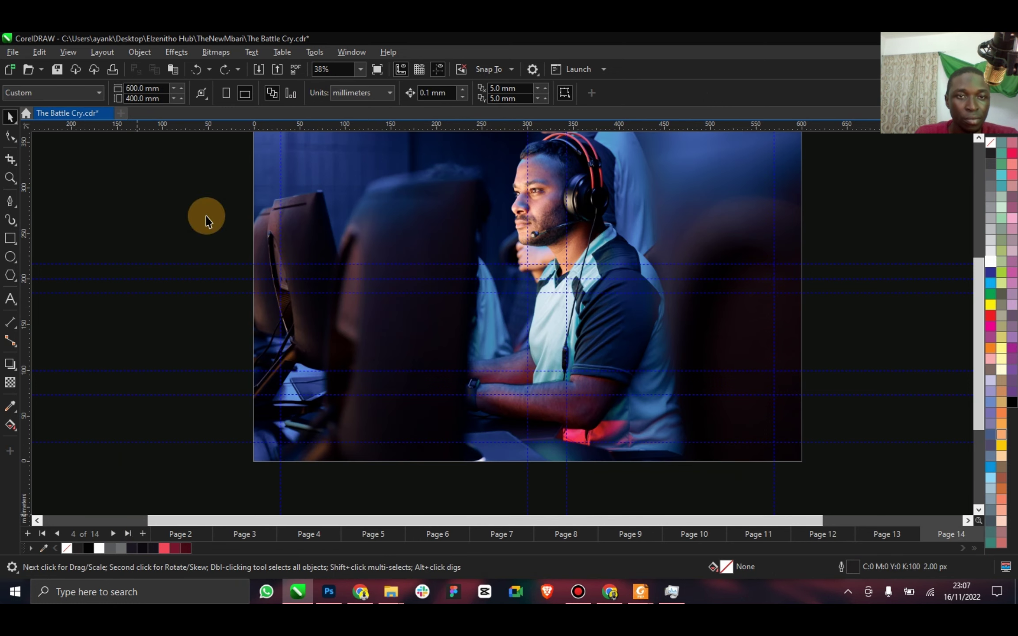
left_click(360, 69)
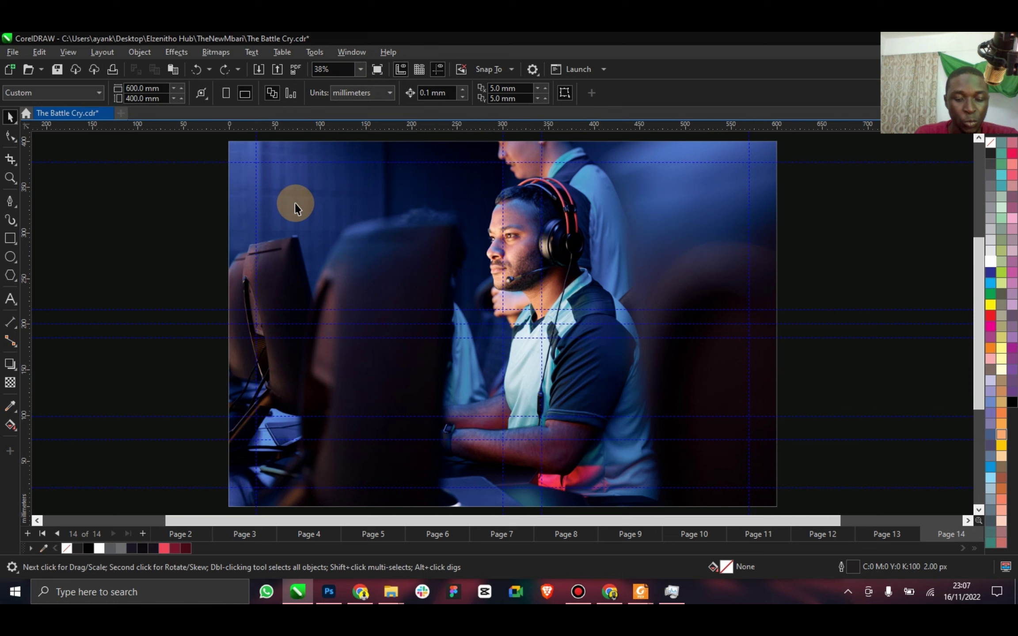
key("ctrl+v")
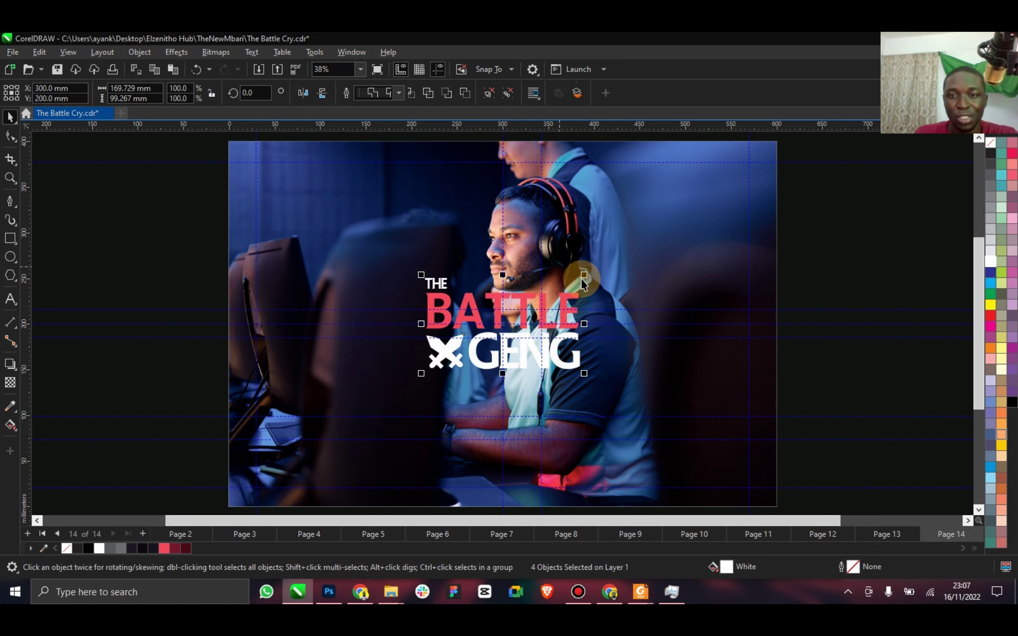
Group the logo, shrink it to about 60 x 35 mm near the page's upper-right corner and preview page 14 full screen.
key("ctrl+g")
left_click_drag(569, 287, 694, 204)
left_click(832, 230)
left_click(721, 211)
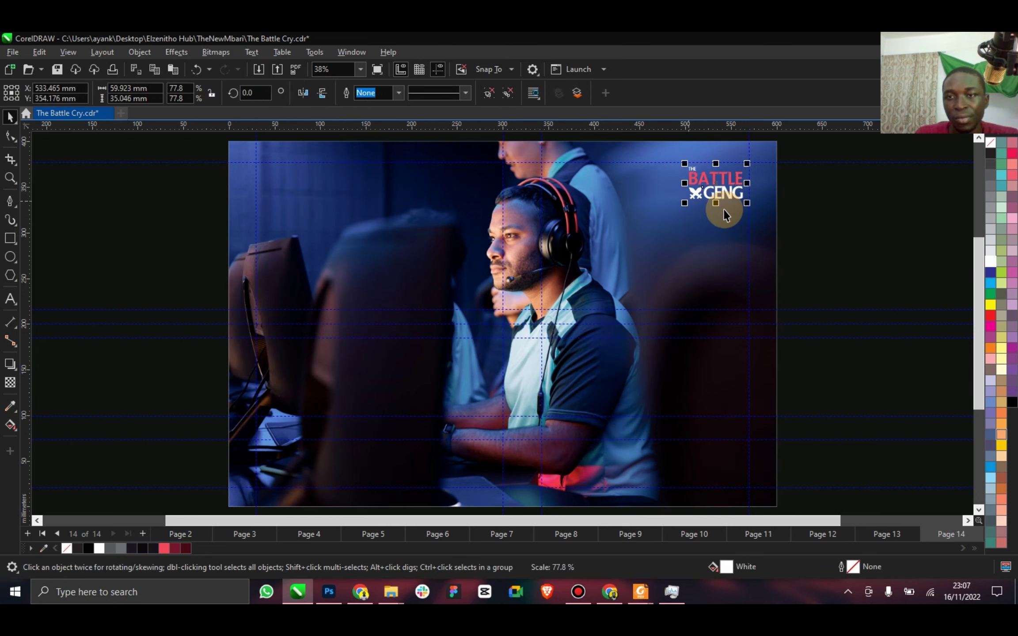
left_click(735, 210)
left_click(347, 73)
left_click(376, 69)
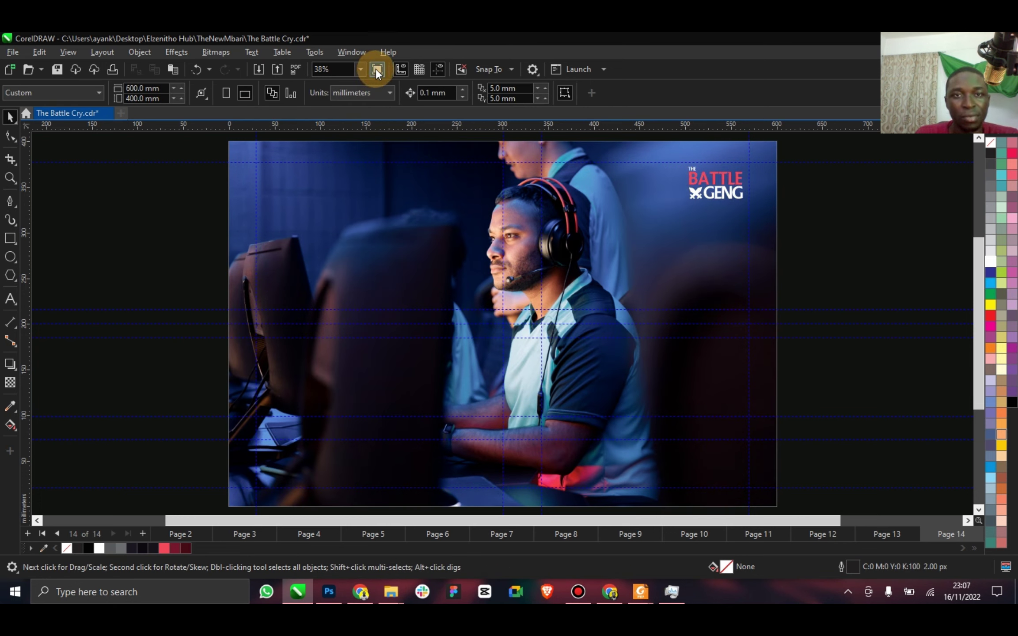
left_click(376, 69)
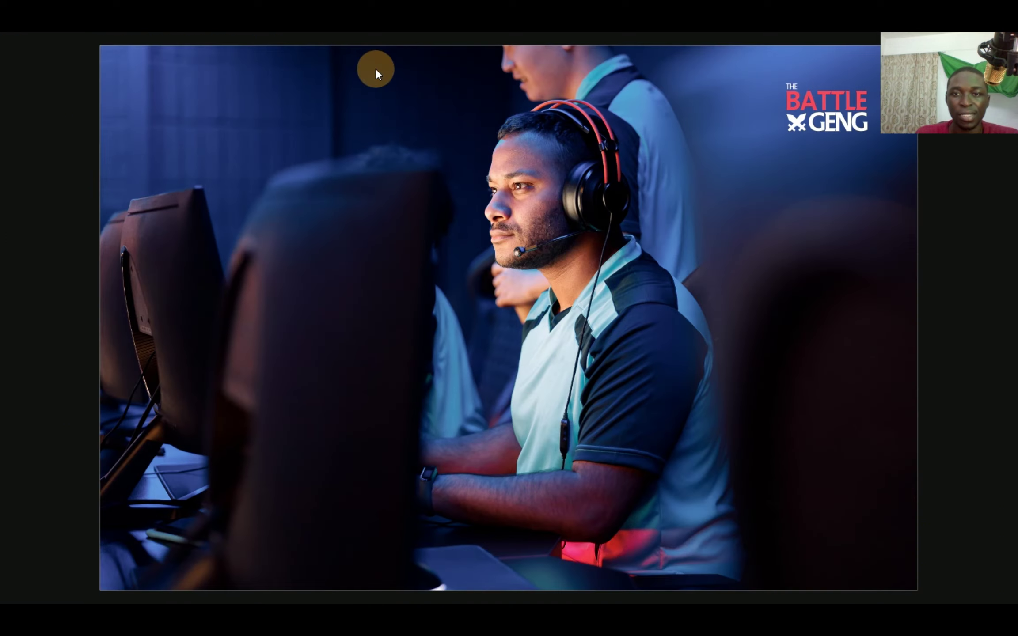
left_click(469, 223)
Move the logo straight down to the page's lower-right corner, about X 533 mm, Y 40 mm, and save the document.
left_click(716, 188)
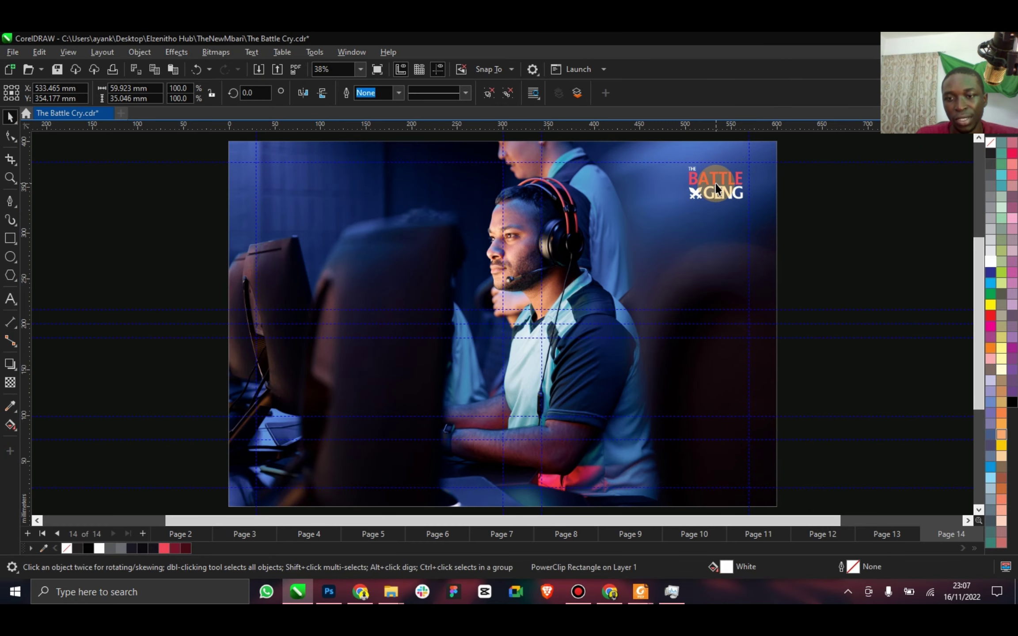
left_click_drag(716, 187, 708, 397)
left_click_drag(717, 470, 718, 470)
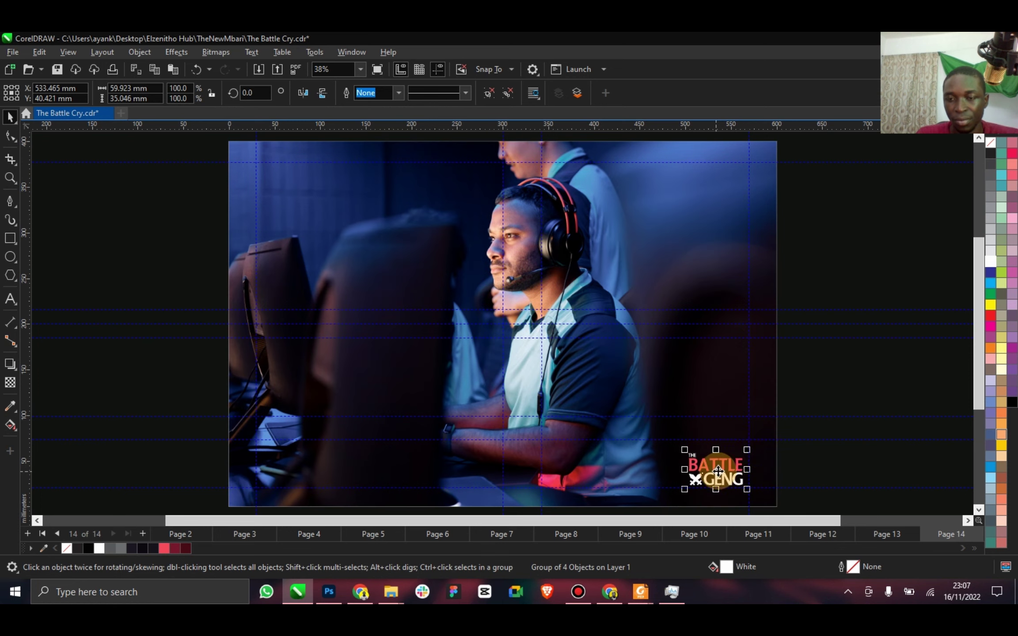
left_click(802, 409)
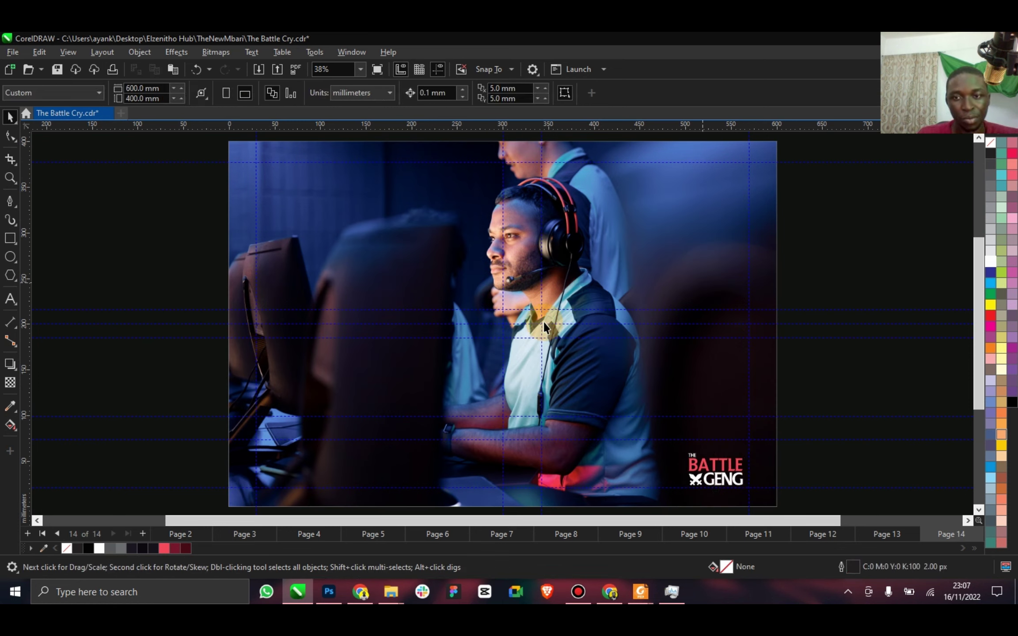
key("ctrl+s")
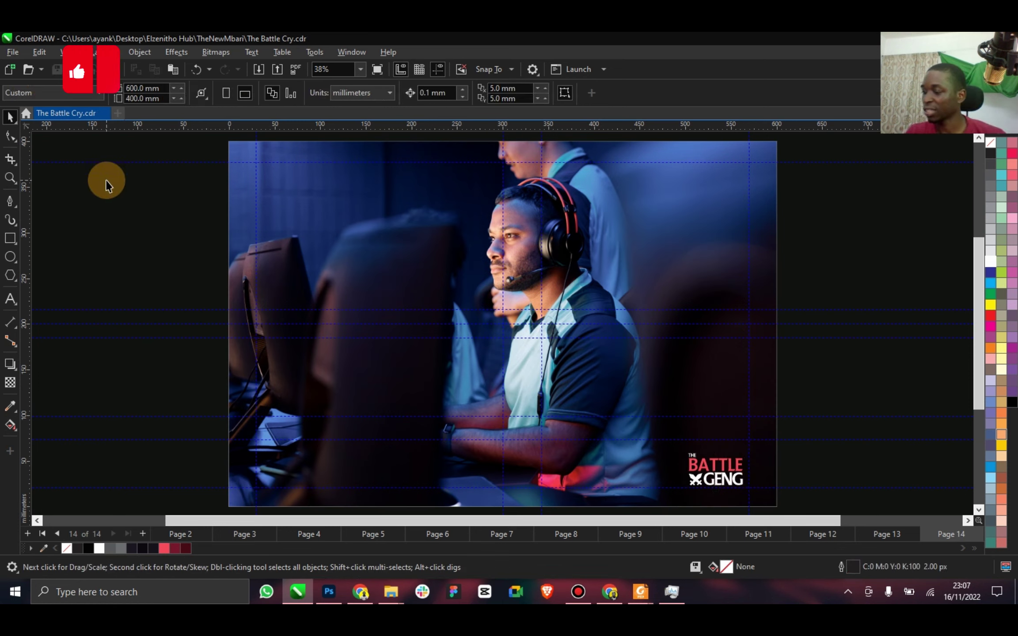
Add the two-line text "Feel the Cntest" over the photo, enlarge it to about 168.8 pt and save the document.
left_click(368, 227)
left_click(17, 300)
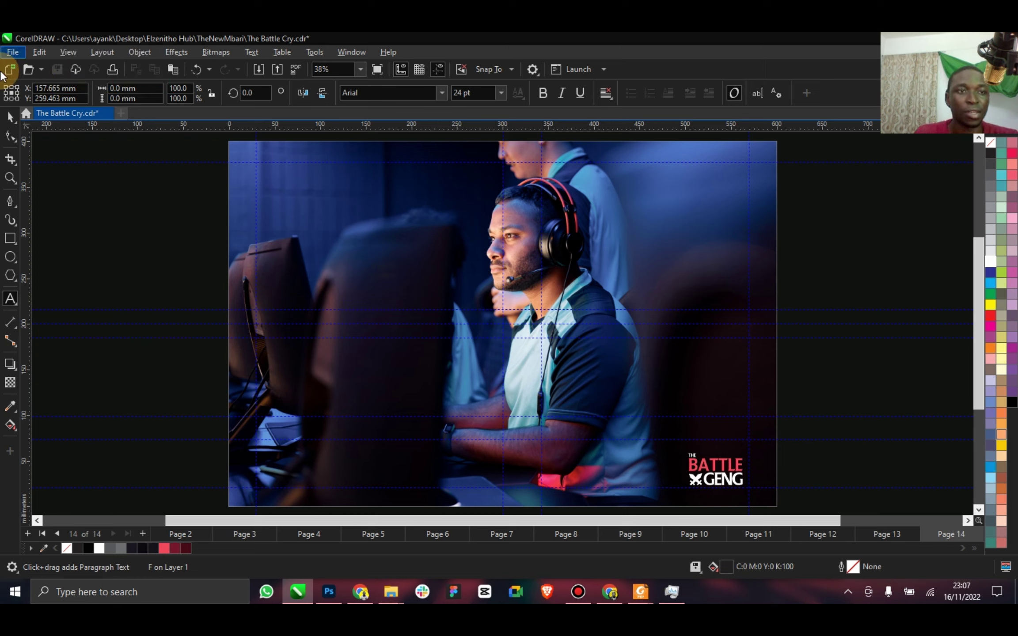
left_click(8, 117)
left_click(404, 291)
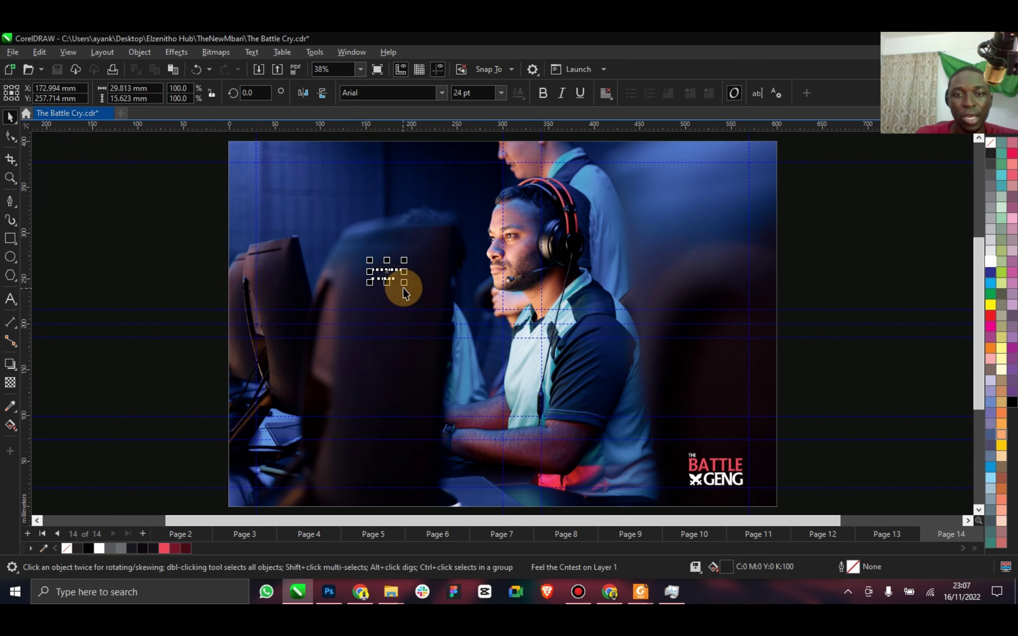
left_click_drag(403, 283, 672, 368)
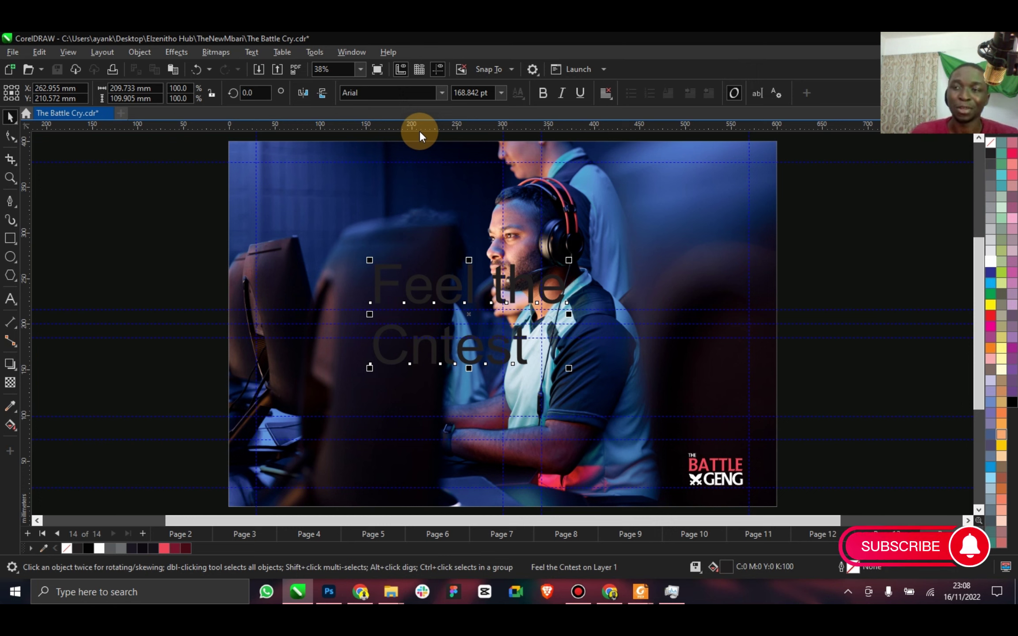
key("ctrl+s")
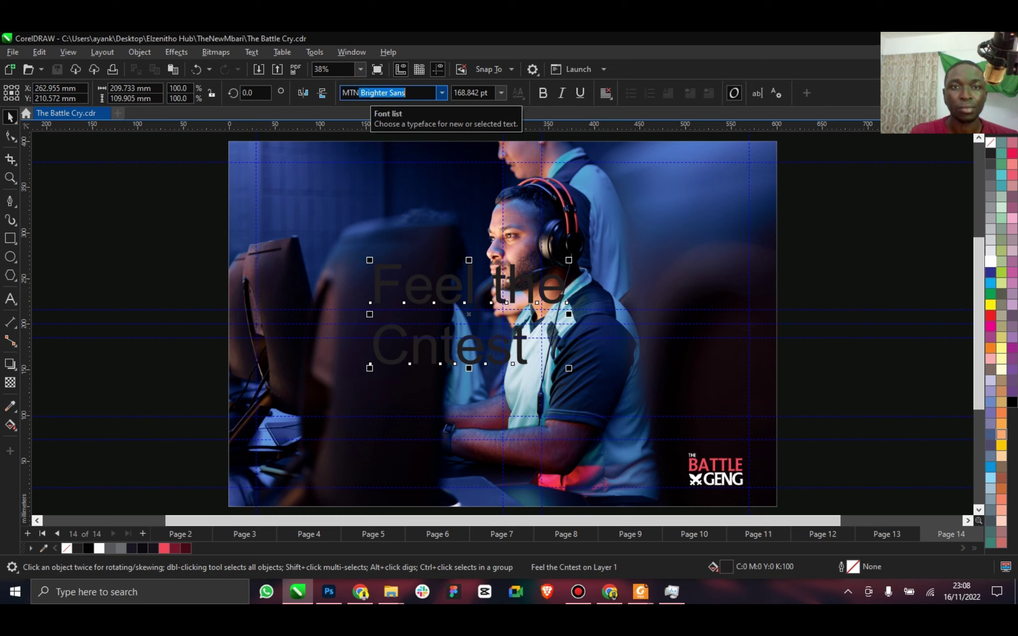
Set the tagline's font to MTN Brighter Sans Bold and correct its second word to "Contest".
key("Return")
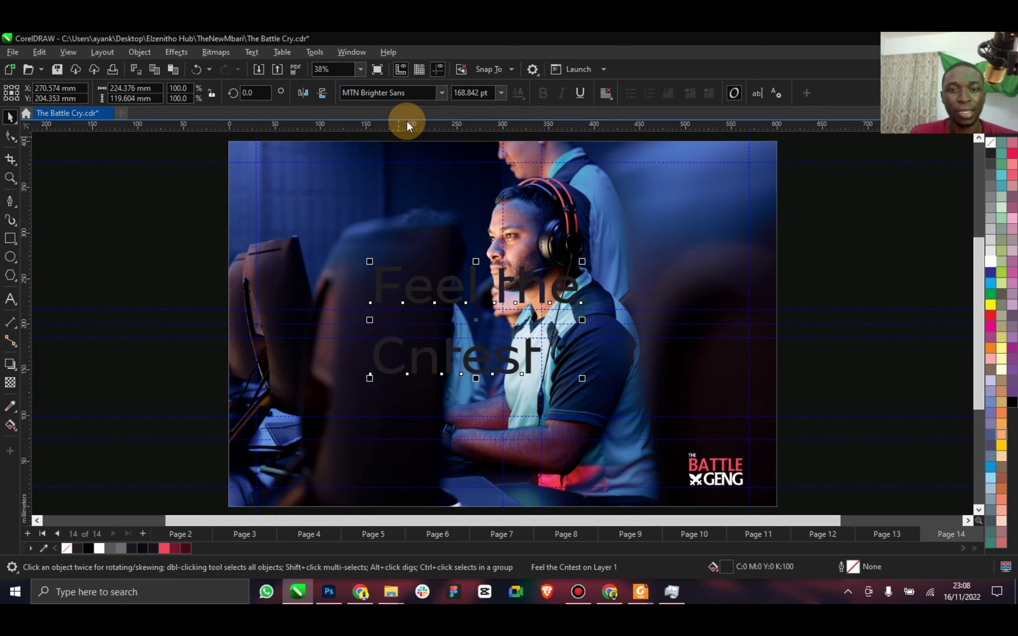
left_click(441, 93)
mouse_move(478, 218)
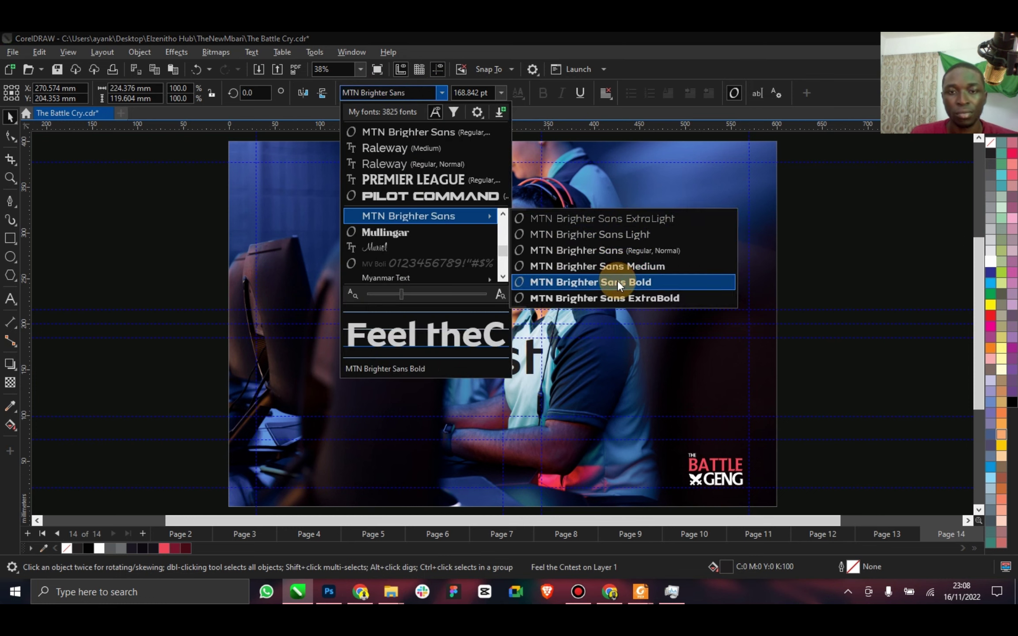
left_click(617, 282)
double_click(410, 367)
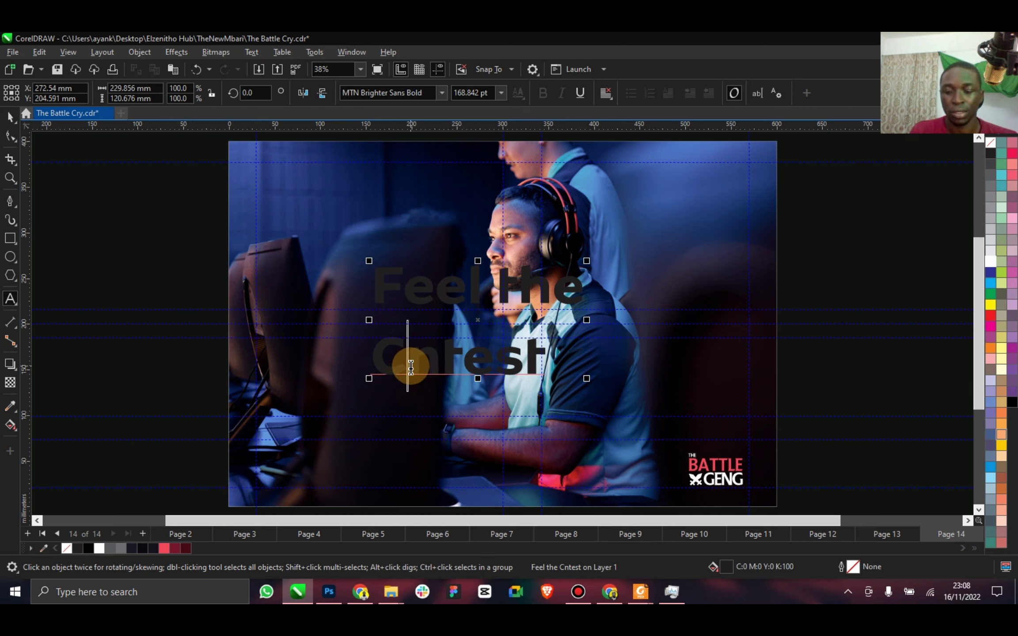
type("o")
left_click(9, 117)
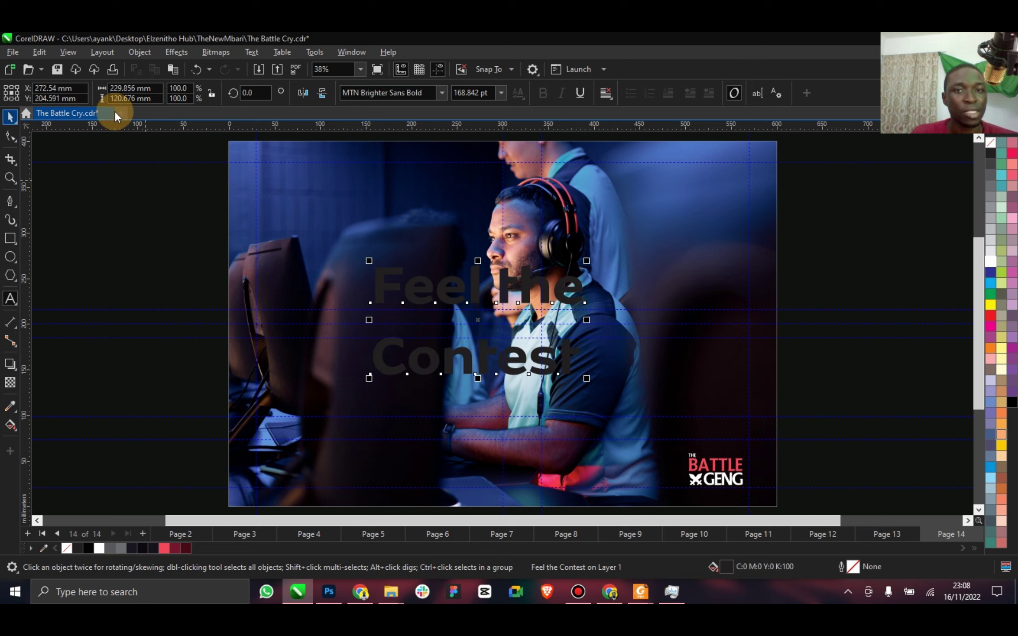
Reapply MTN Brighter Sans Bold to the tagline using a font search for "brighter", and fill the text white.
left_click(441, 93)
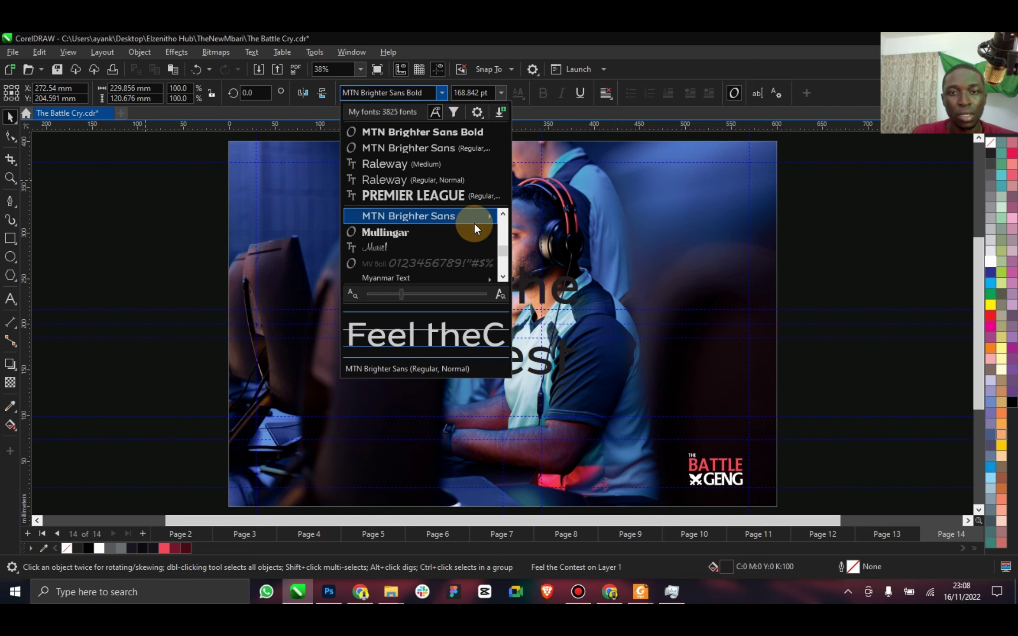
mouse_move(475, 223)
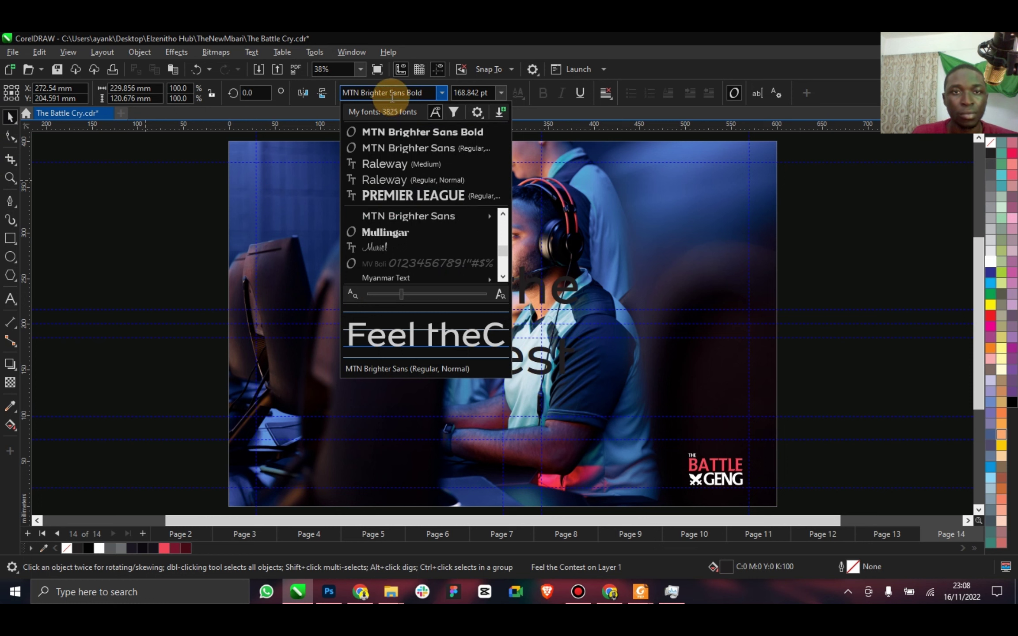
key("ctrl+a")
type("bri")
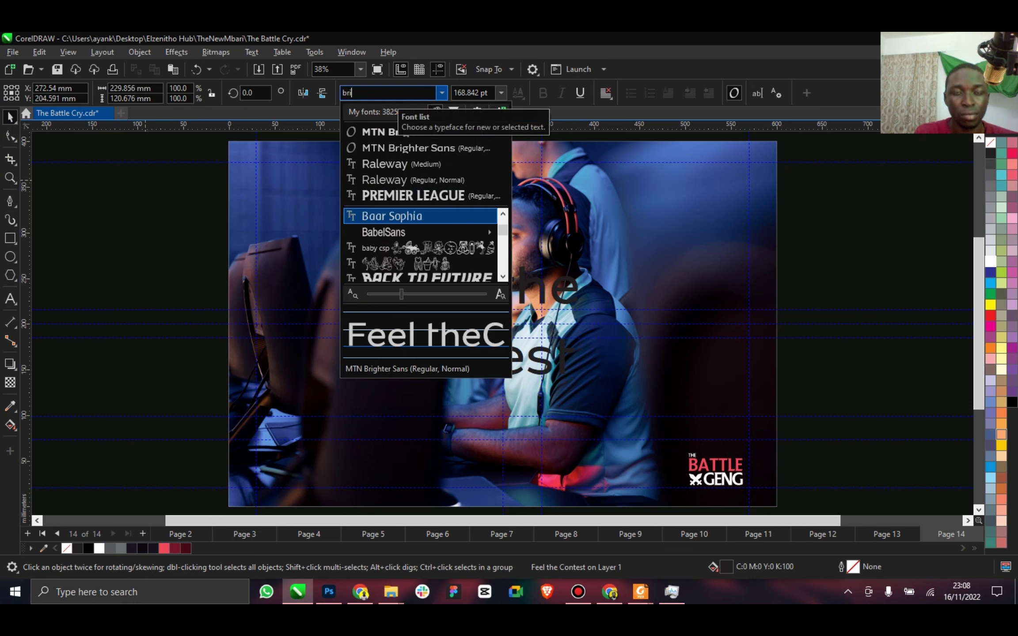
type("ghter")
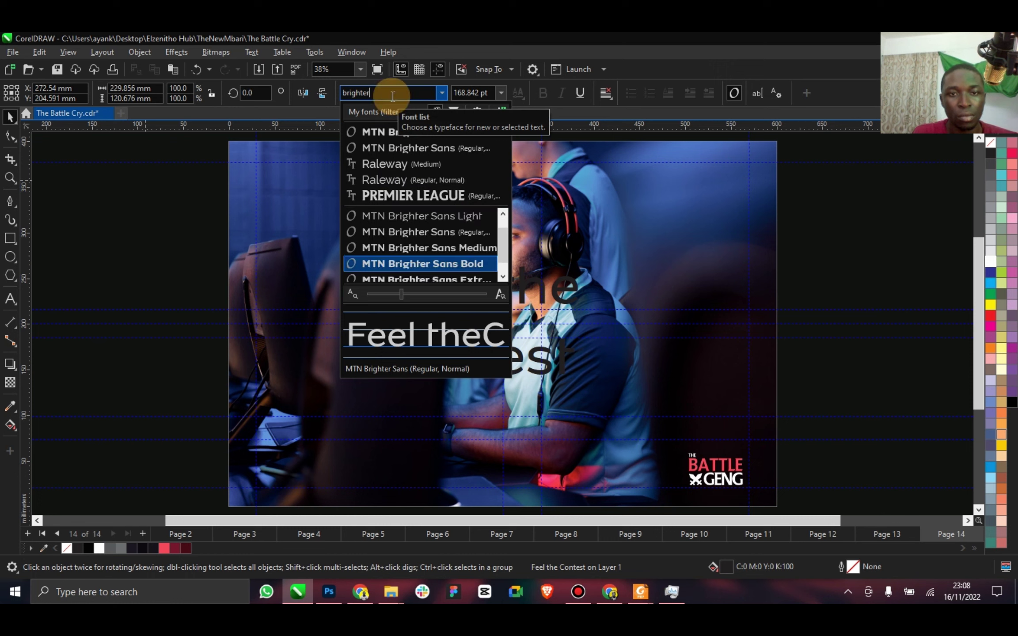
scroll(427, 254, "down", 1)
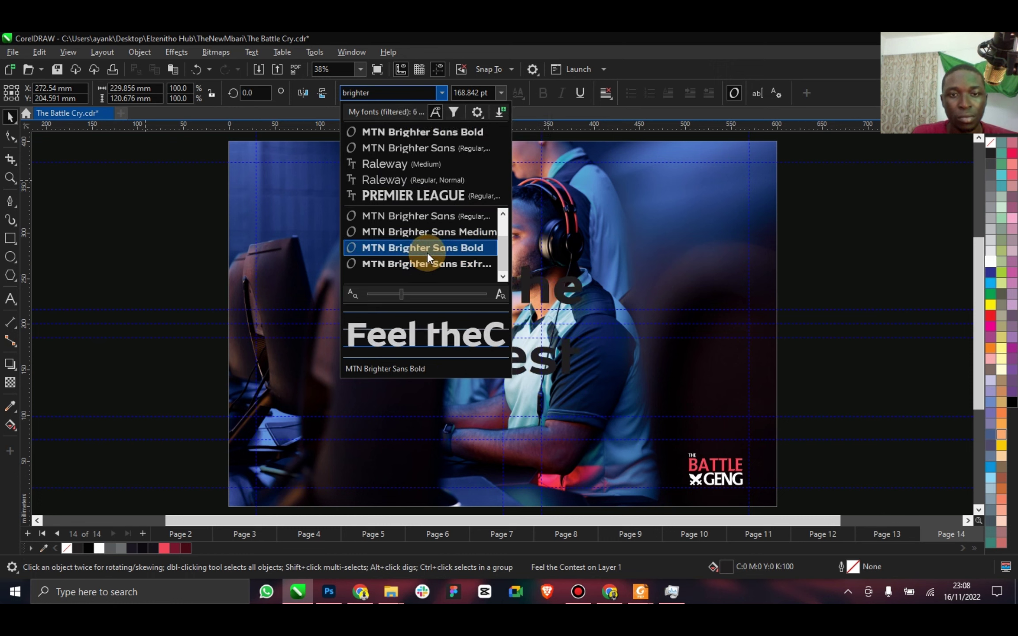
left_click(427, 251)
left_click(401, 352)
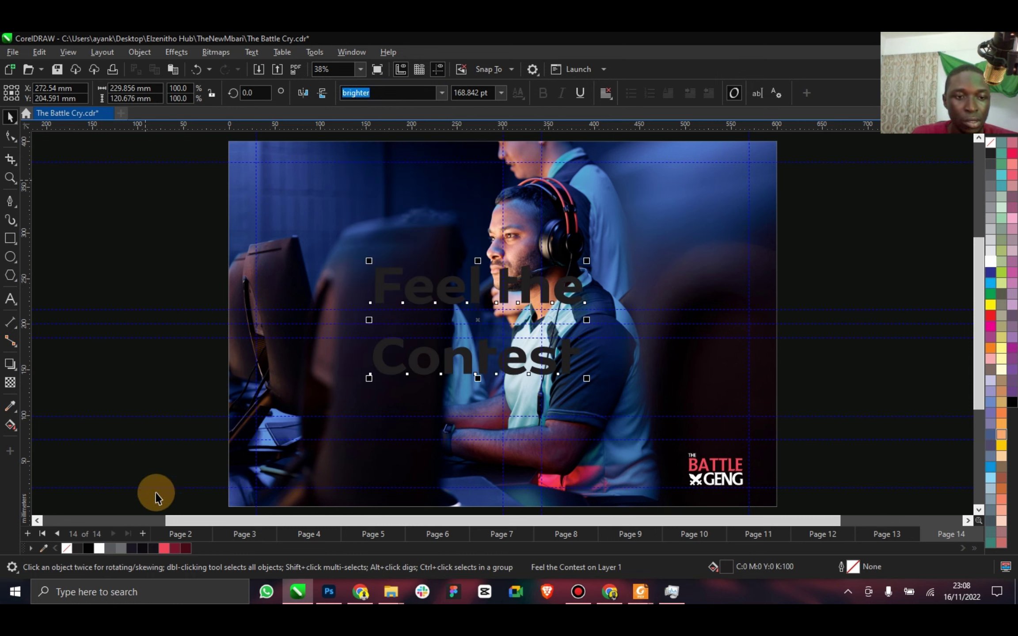
left_click(99, 548)
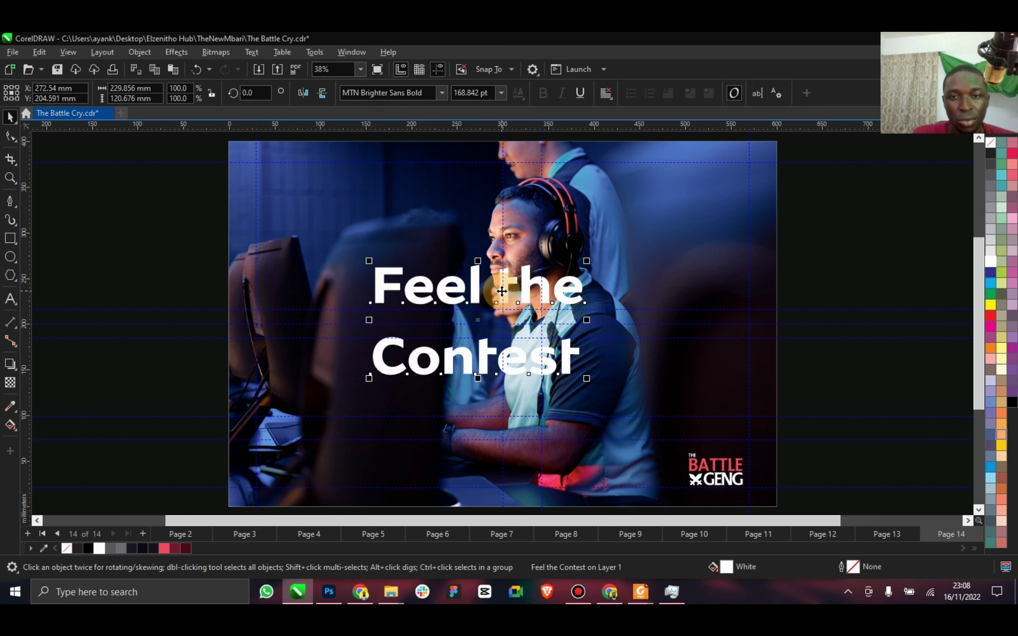
Skew the tagline horizontally into an italic slant and tighten the spacing between its two lines.
left_click(502, 290)
left_click(497, 271)
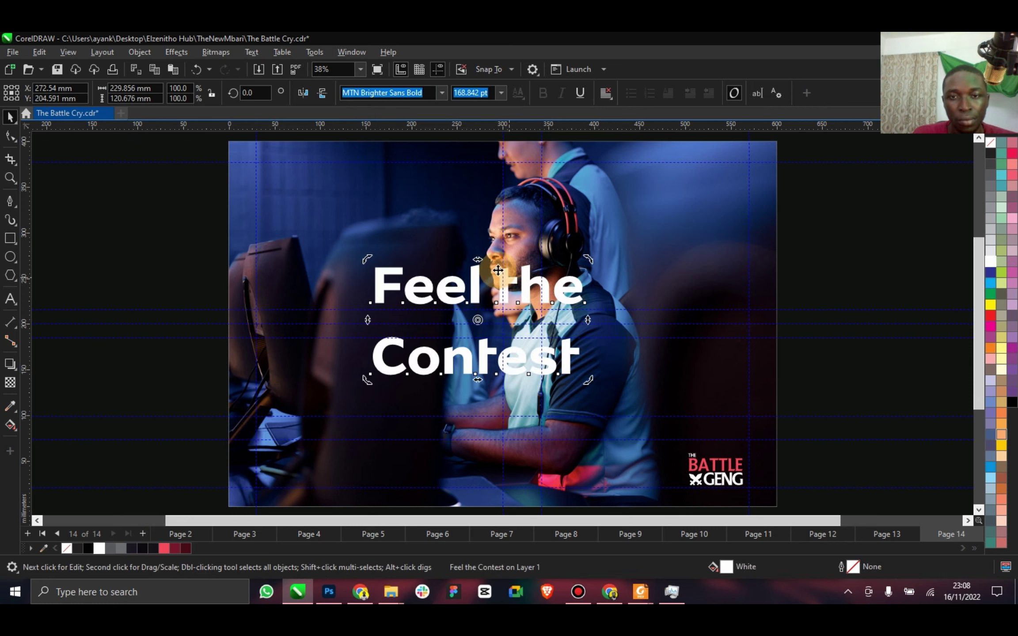
left_click_drag(479, 261, 489, 261)
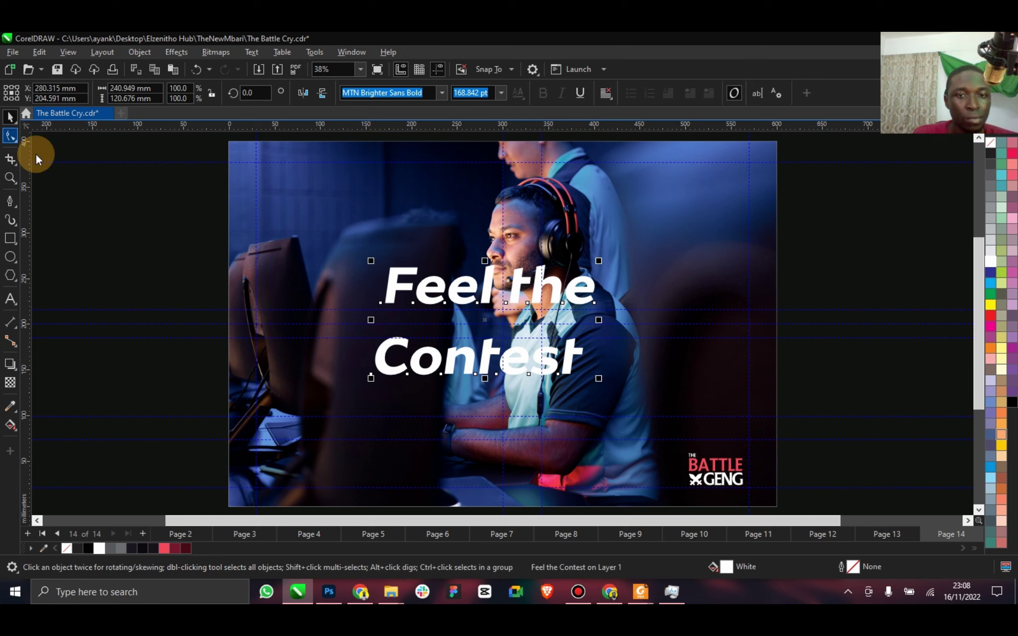
left_click(10, 136)
left_click_drag(357, 381, 360, 357)
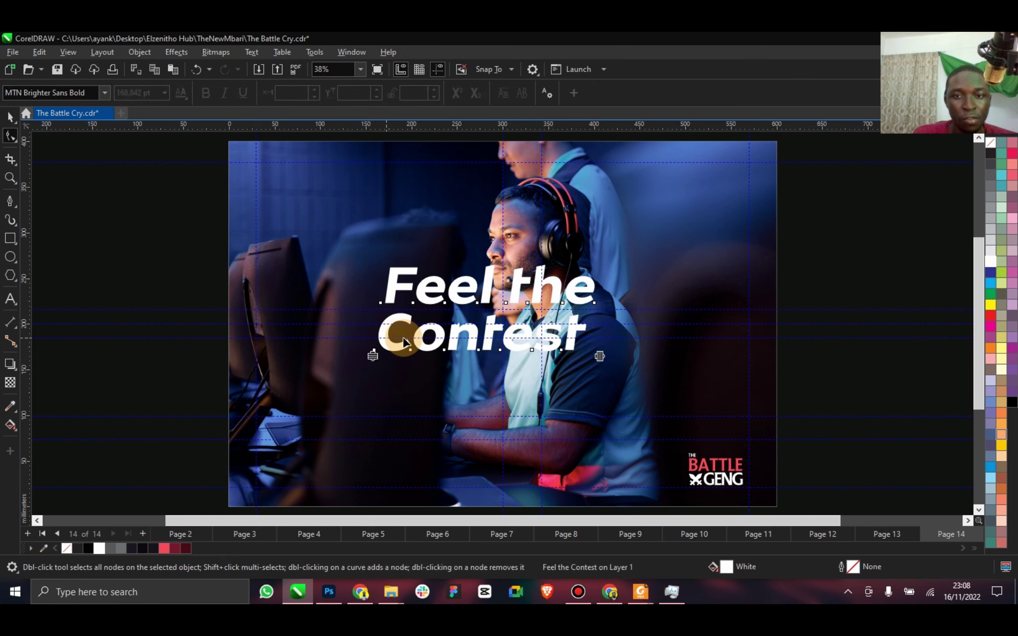
Indent the tagline's second line and add "..." after "Contest".
double_click(383, 332)
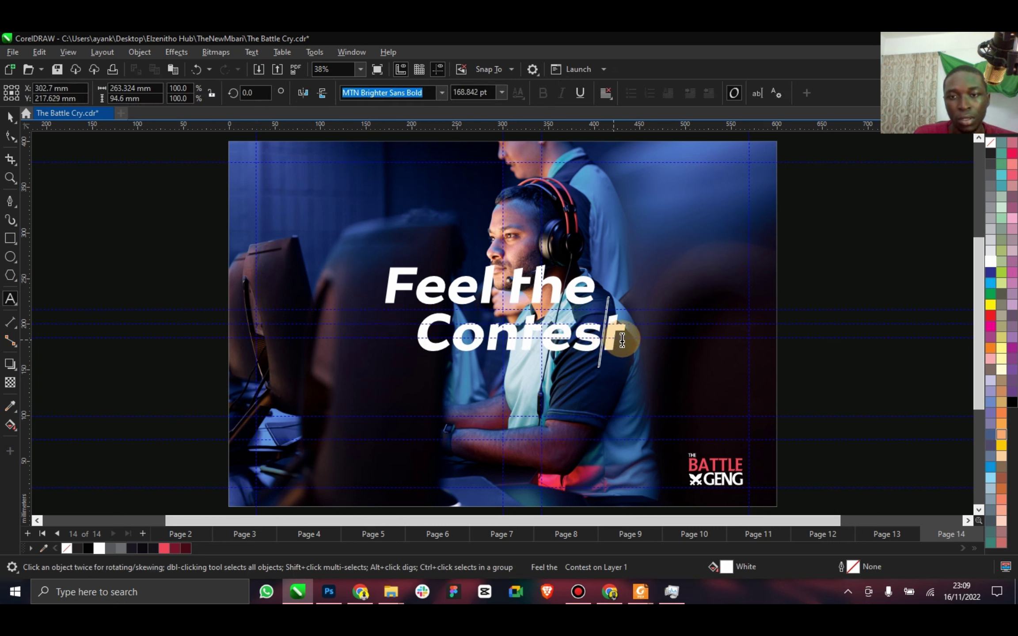
type("...")
left_click(11, 117)
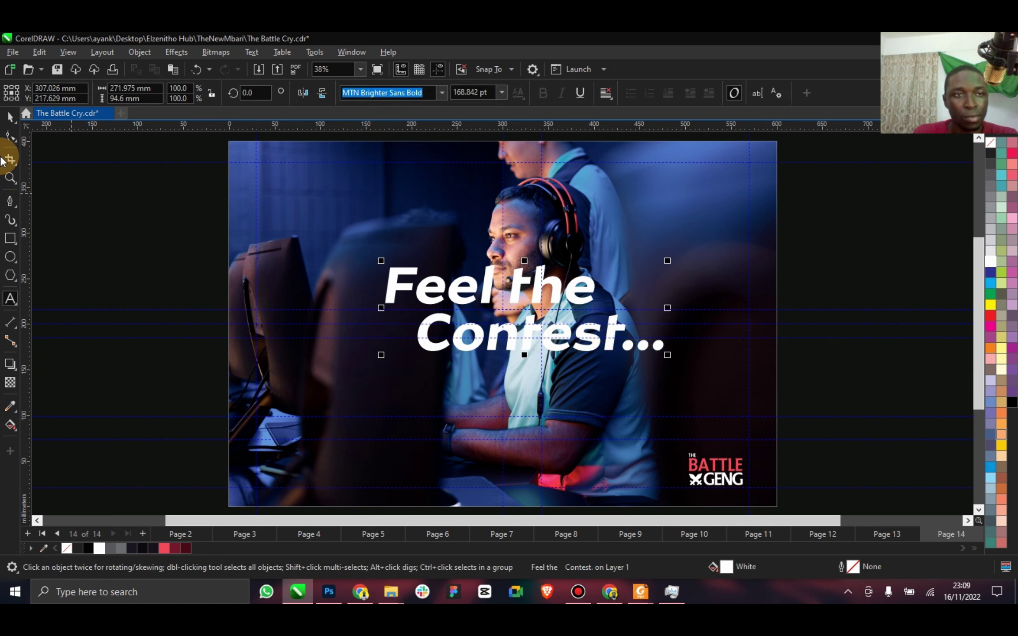
Move the tagline to the lower-left part of the page, about X 190 mm, Y 138 mm, and save the document.
left_click(557, 351)
left_click(446, 424)
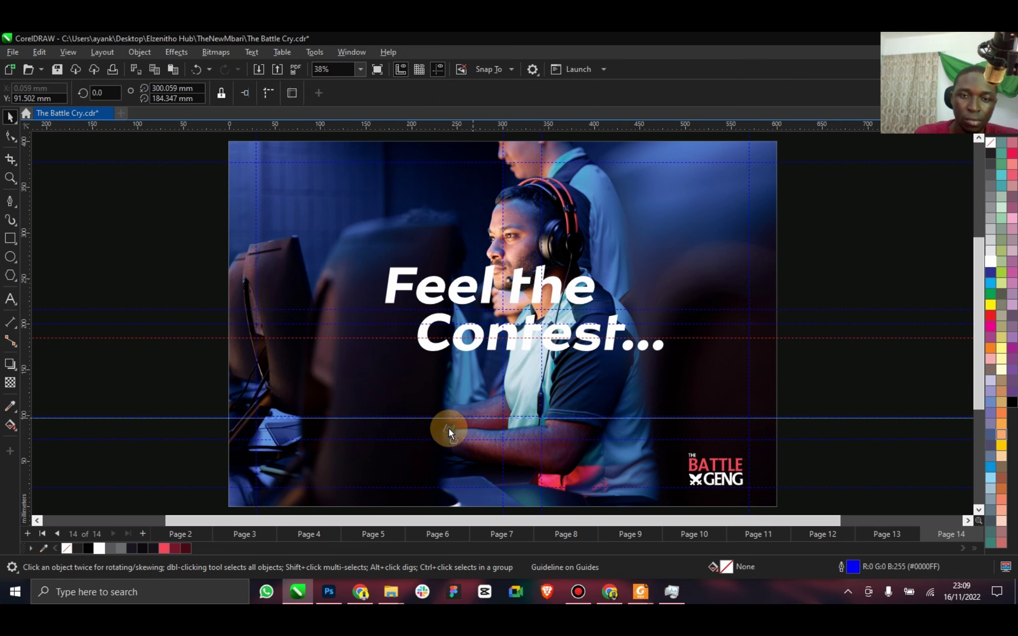
left_click(520, 339)
left_click_drag(510, 349, 392, 416)
key("ctrl+s")
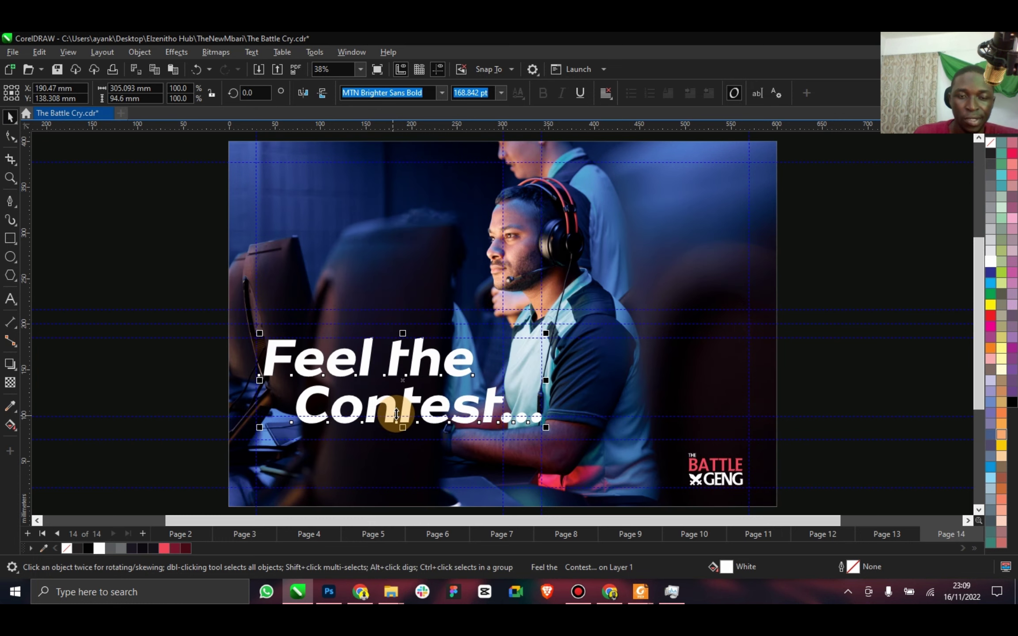
Switch to Chrome, search Google Images for "mtn logo png" and open the black oval MTN logo from 1000 Logos.
left_click(360, 592)
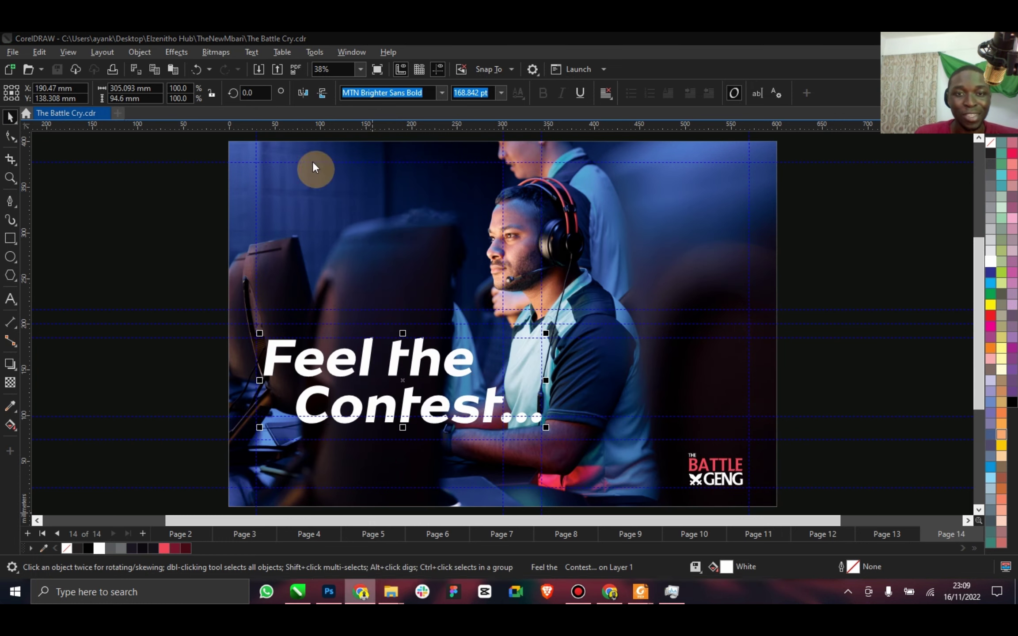
left_click(289, 147)
type("mtn logo")
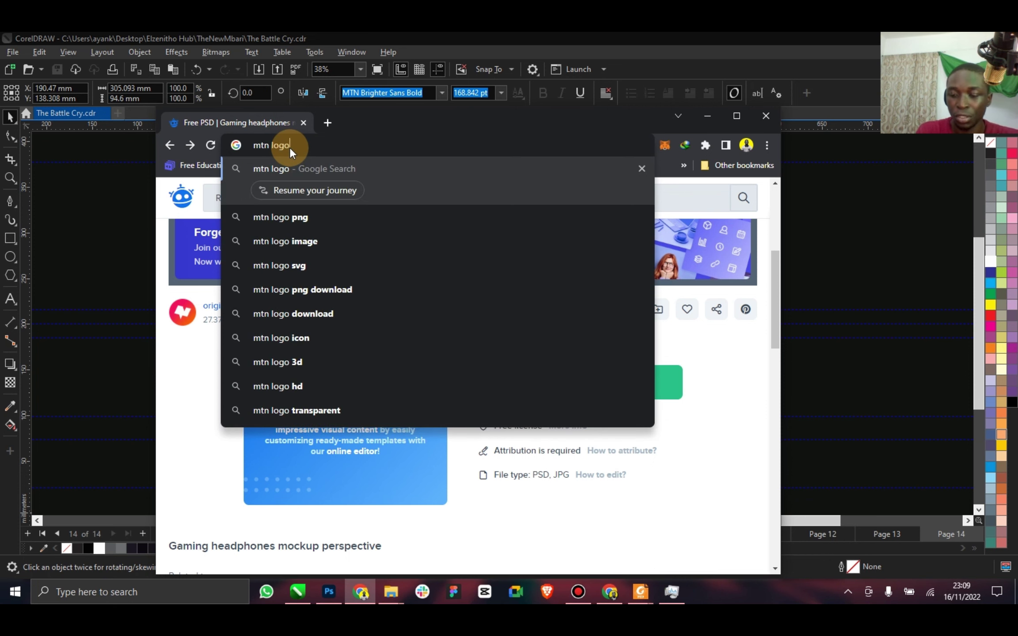
key("Down")
key("Return")
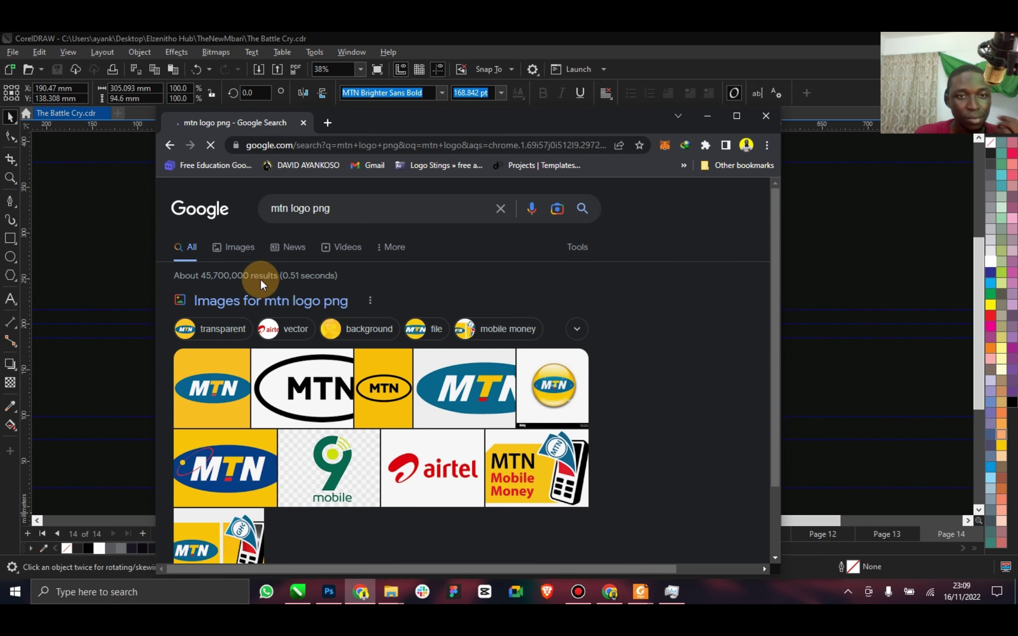
left_click(295, 301)
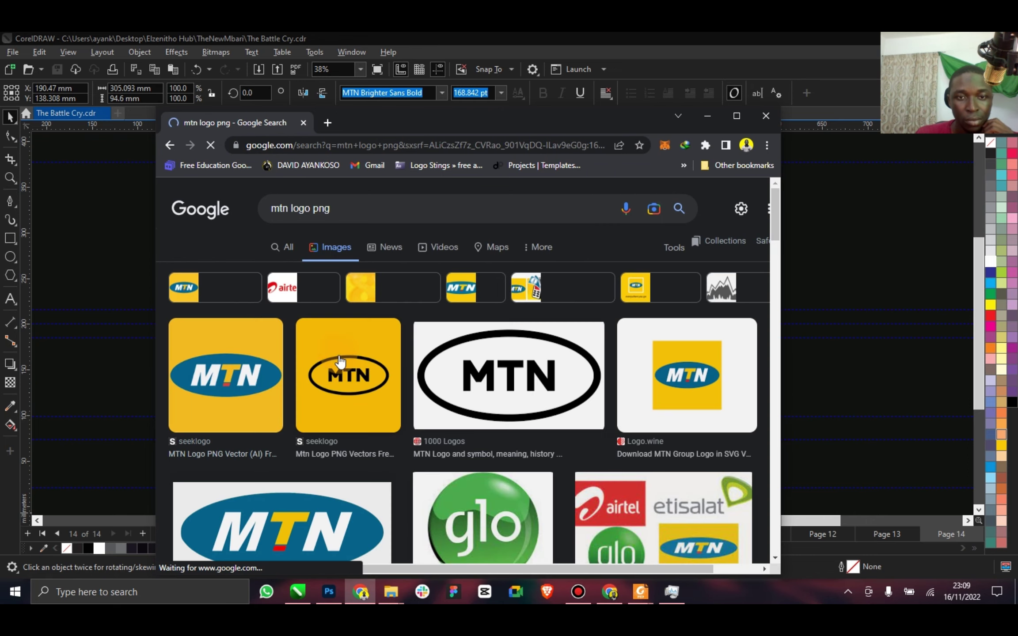
left_click(505, 399)
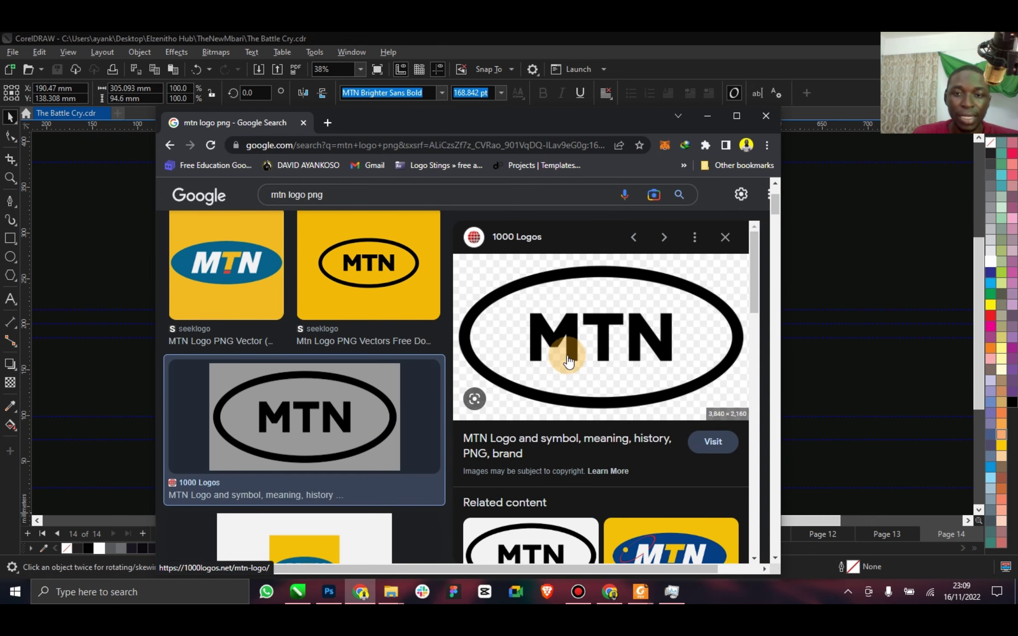
Open the full-size logo image in a new tab and save it to Downloads as the PNG file MTN-Logo.
right_click(569, 363)
left_click(622, 237)
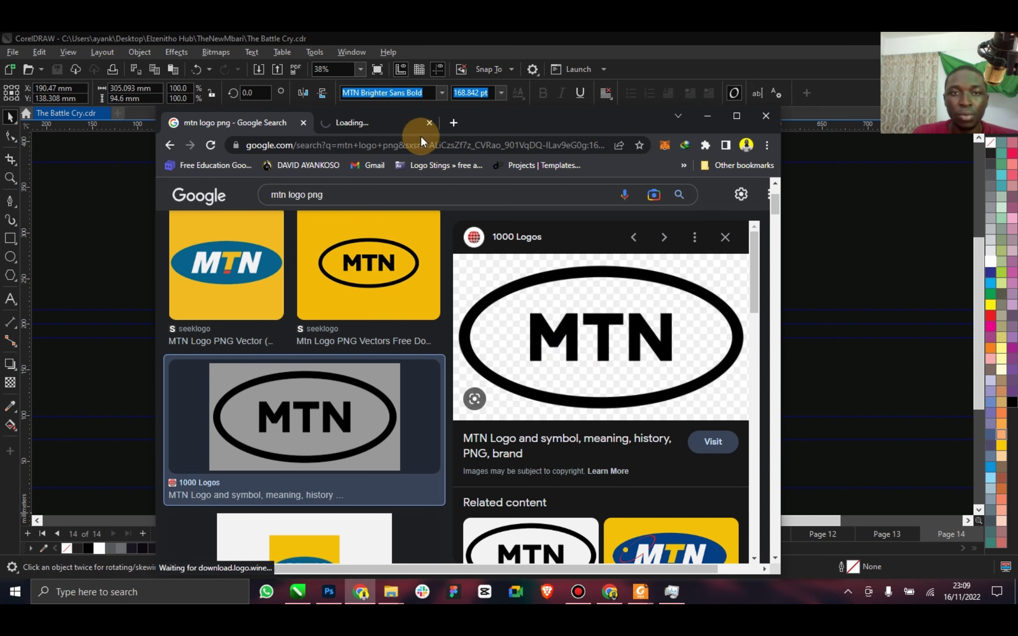
left_click(351, 122)
right_click(471, 360)
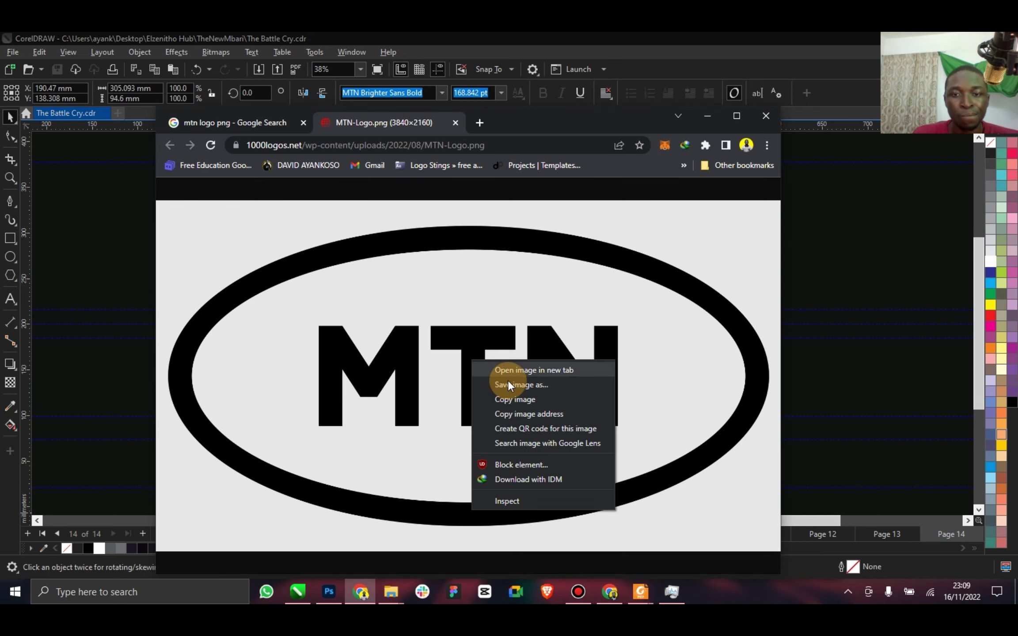
left_click(508, 385)
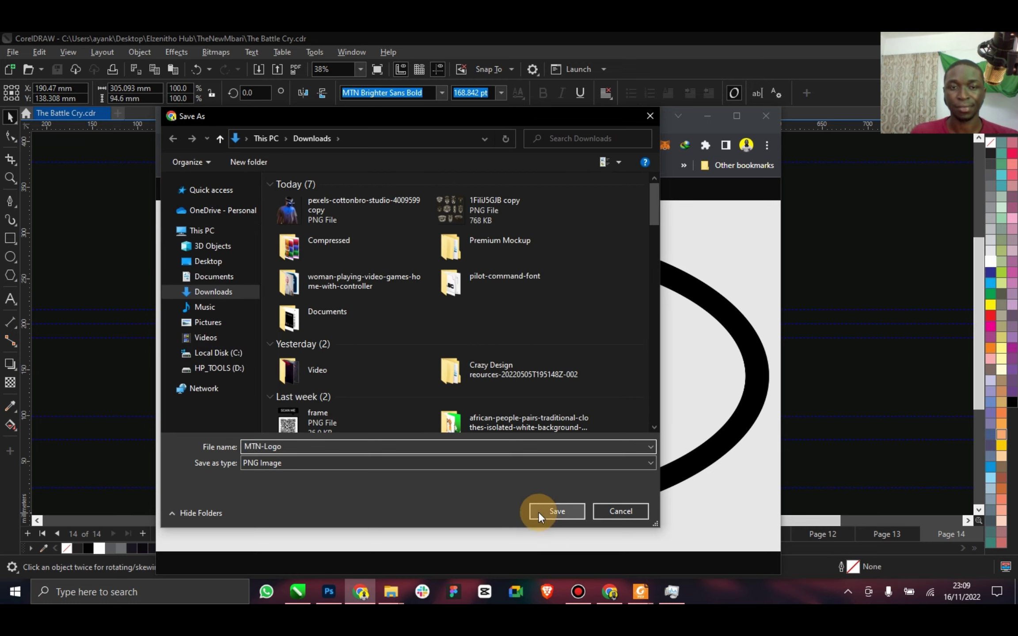
left_click(538, 511)
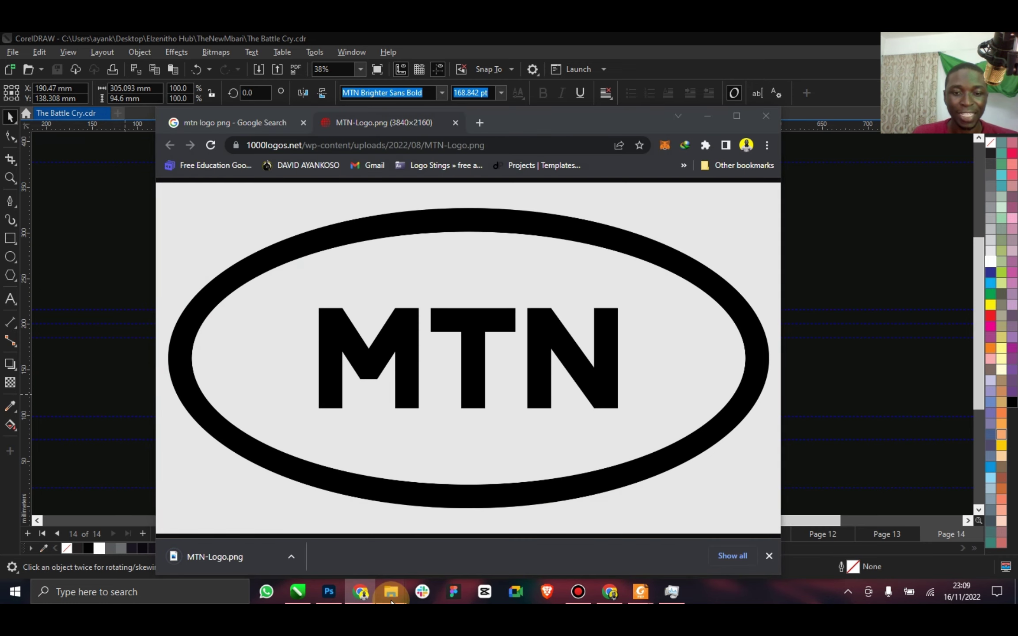
Bring the downloaded MTN-Logo.png into page 14 of the CorelDRAW document.
mouse_move(391, 600)
left_click(367, 539)
left_click_drag(459, 406, 129, 380)
left_click_drag(186, 363, 484, 231)
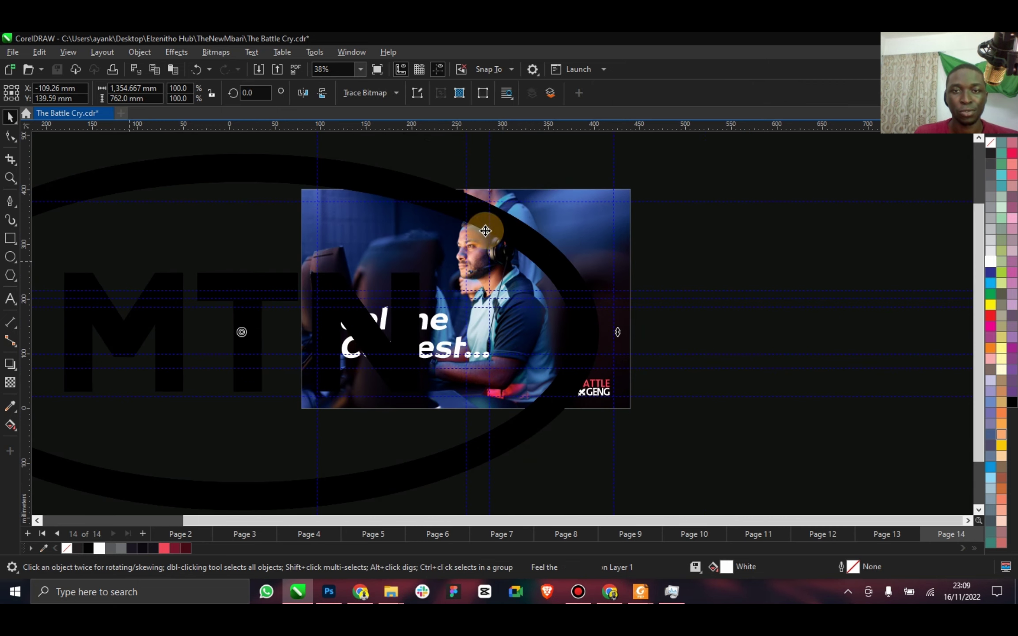
Shrink the MTN logo to about 58 x 33 mm, place it in the page's lower-left corner below the tagline, and save.
scroll(594, 346, "down", 1)
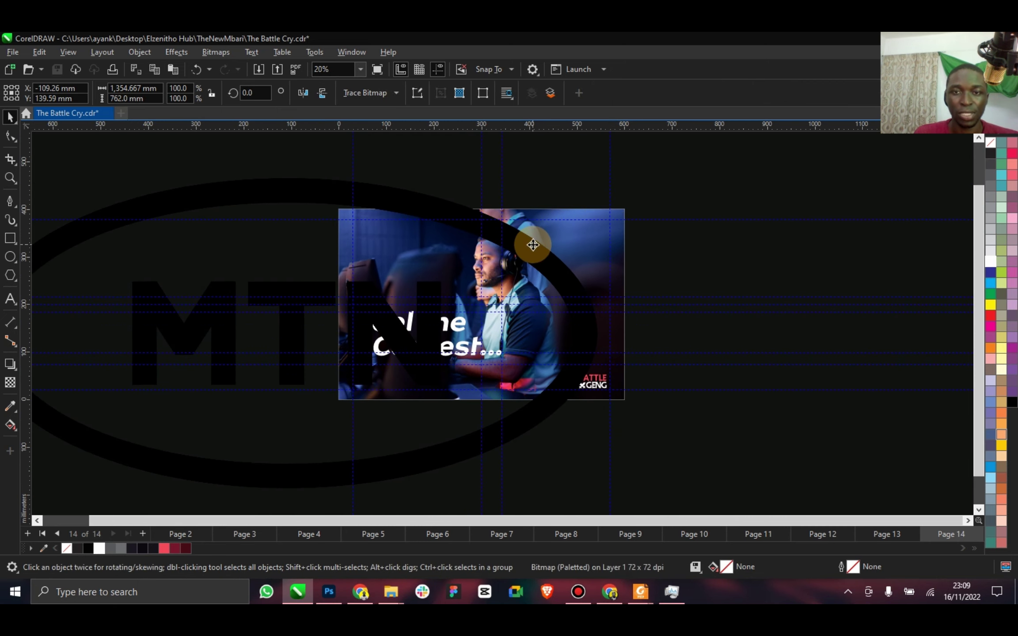
left_click_drag(609, 150, 529, 437)
scroll(302, 349, "up", 4)
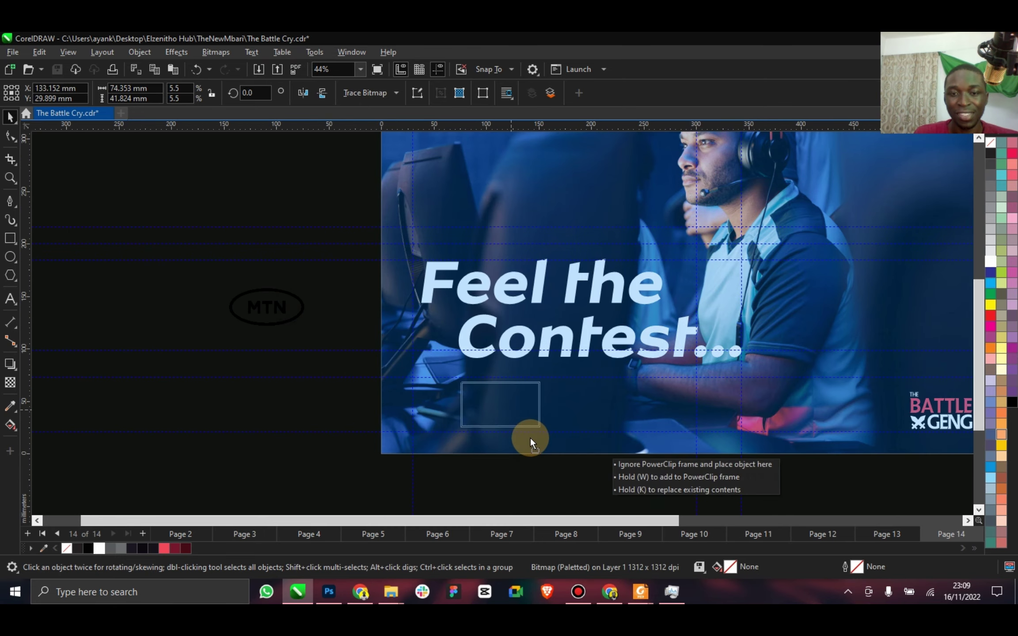
left_click_drag(464, 416, 463, 416)
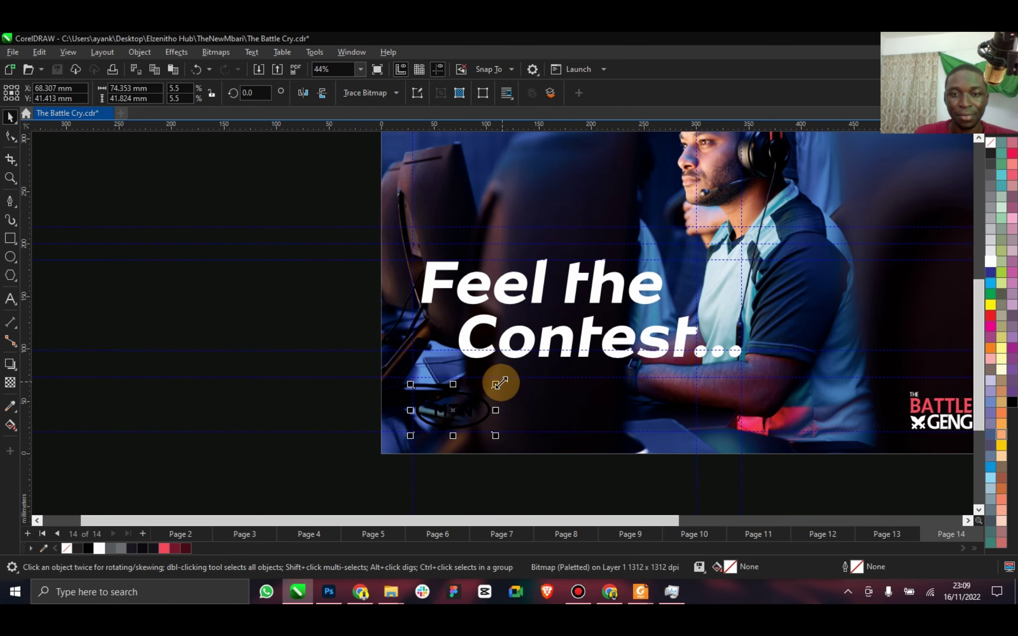
left_click_drag(500, 383, 482, 394)
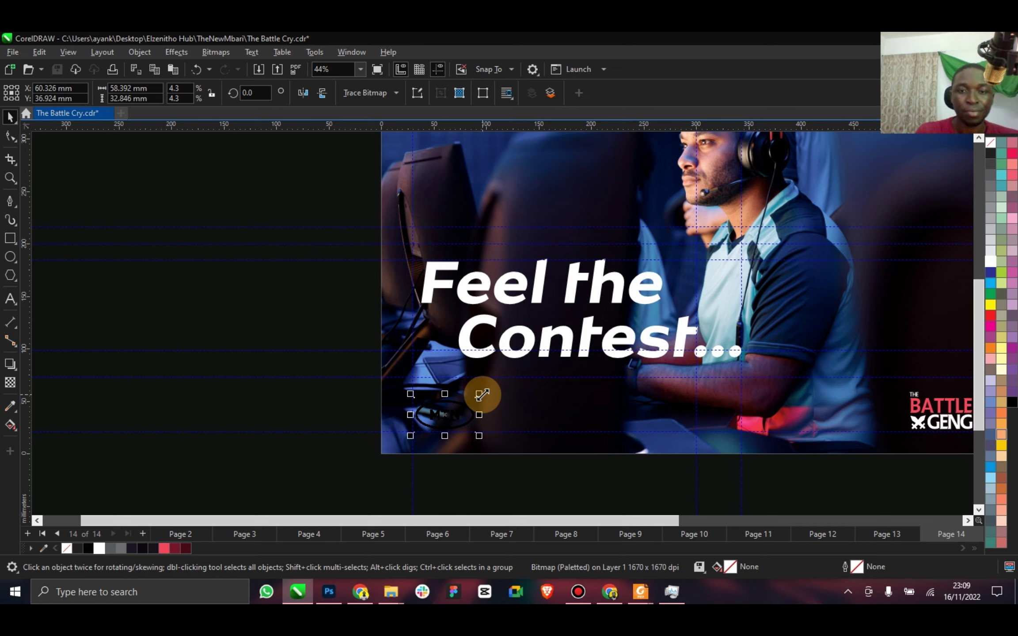
left_click(611, 345)
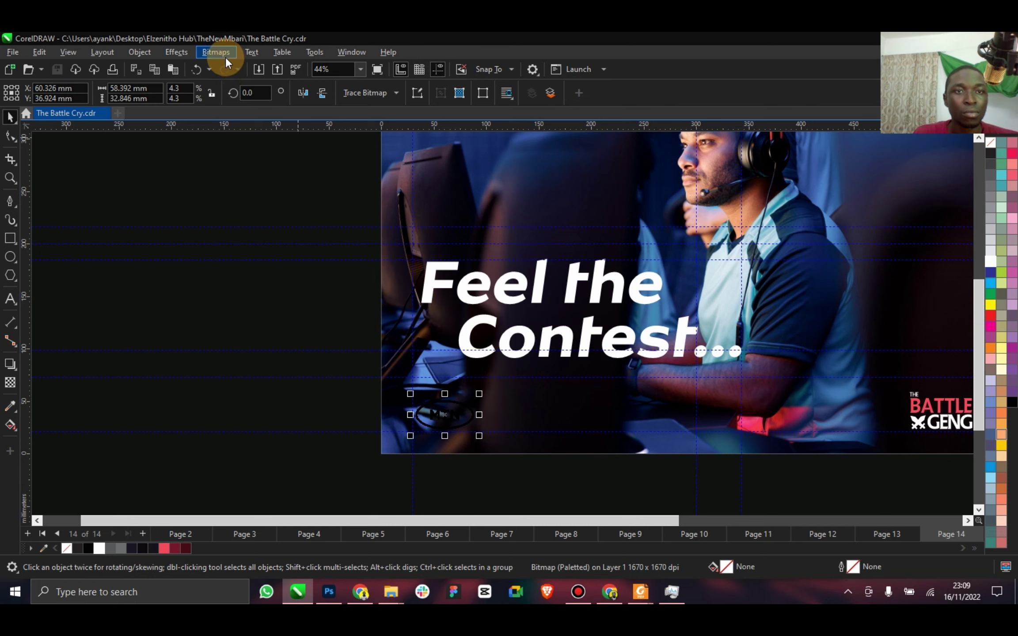
Convert the MTN logo to a 300 dpi CMYK bitmap with transparent background and set its lightness to 100 in Hue/Saturation/Lightness.
left_click(225, 57)
left_click(400, 292)
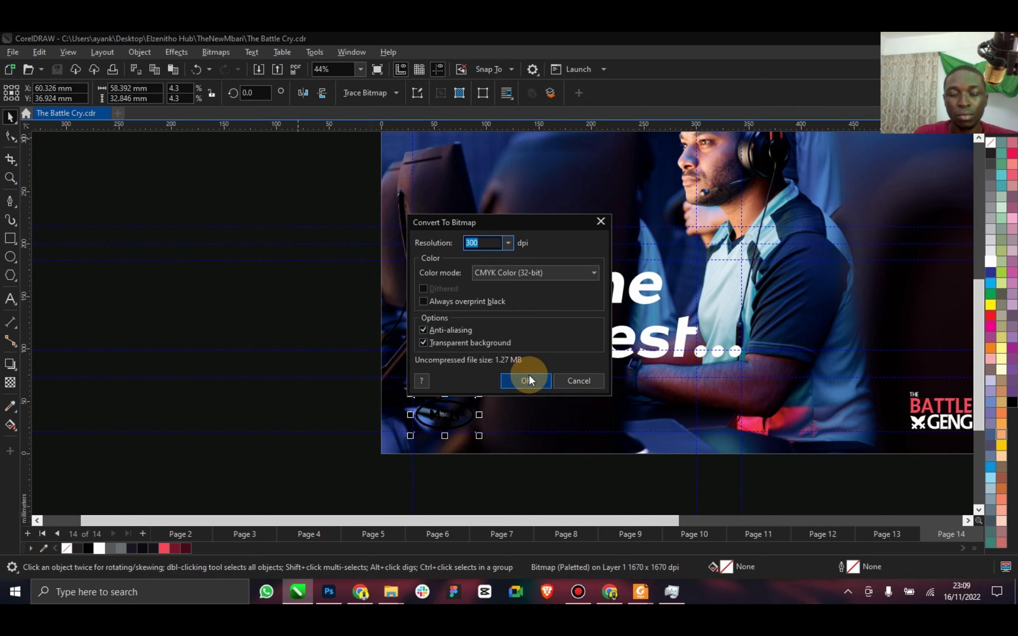
left_click(528, 377)
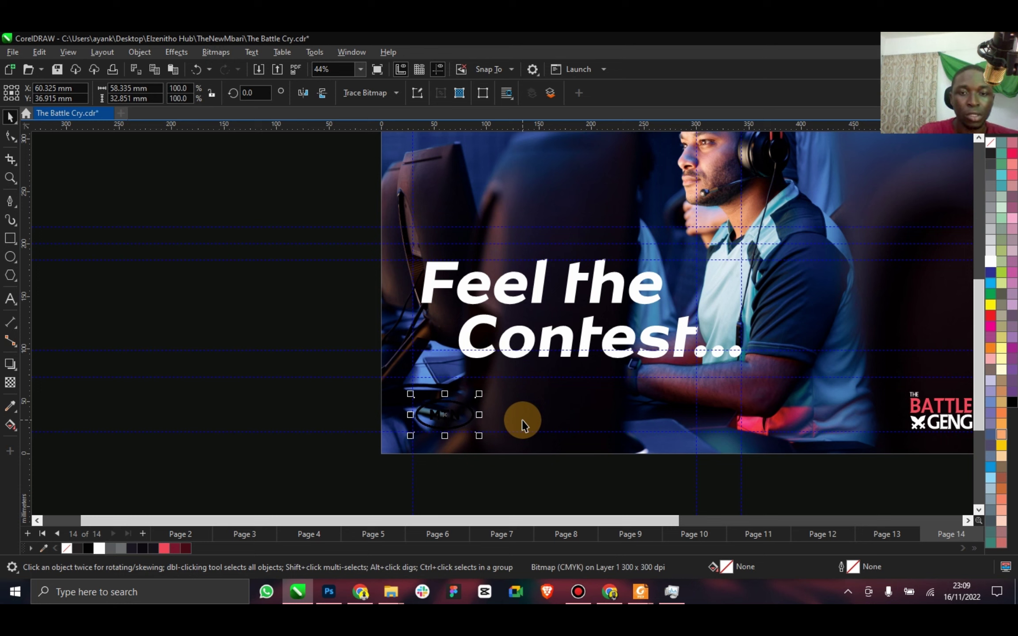
key("ctrl+shift+u")
left_click_drag(513, 365, 595, 365)
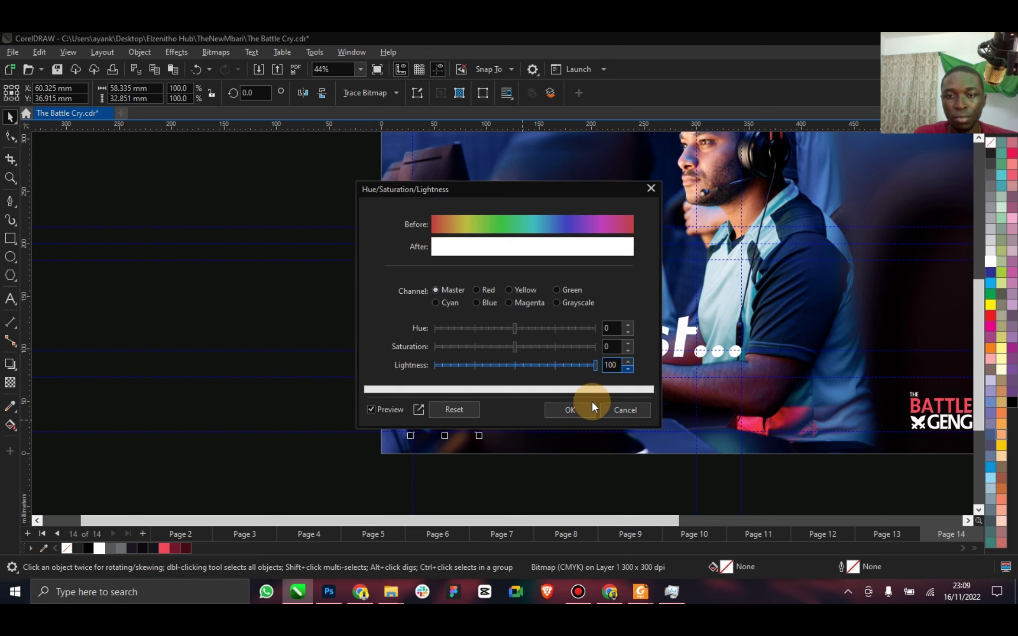
left_click(572, 409)
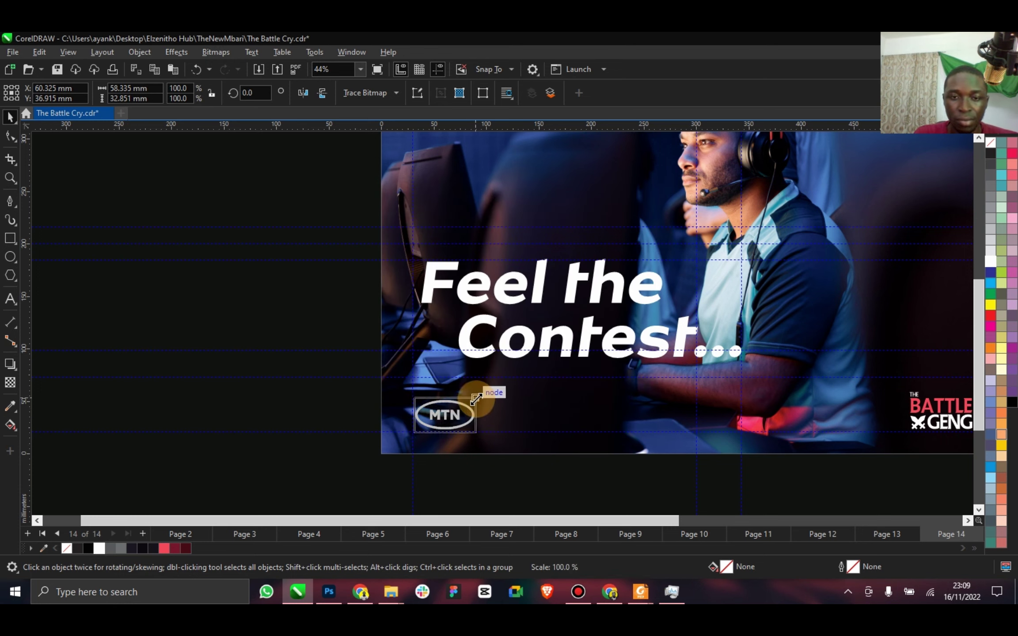
Fit page 14 in the view and preview it full screen to check the tagline and both logos.
left_click(361, 69)
left_click(332, 116)
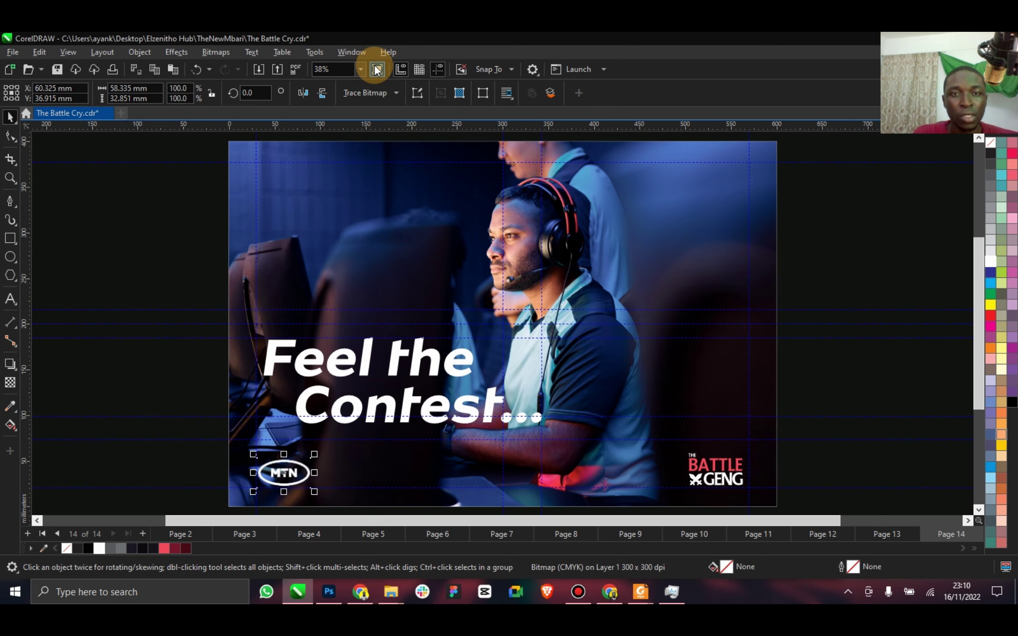
key("F9")
left_click(388, 372)
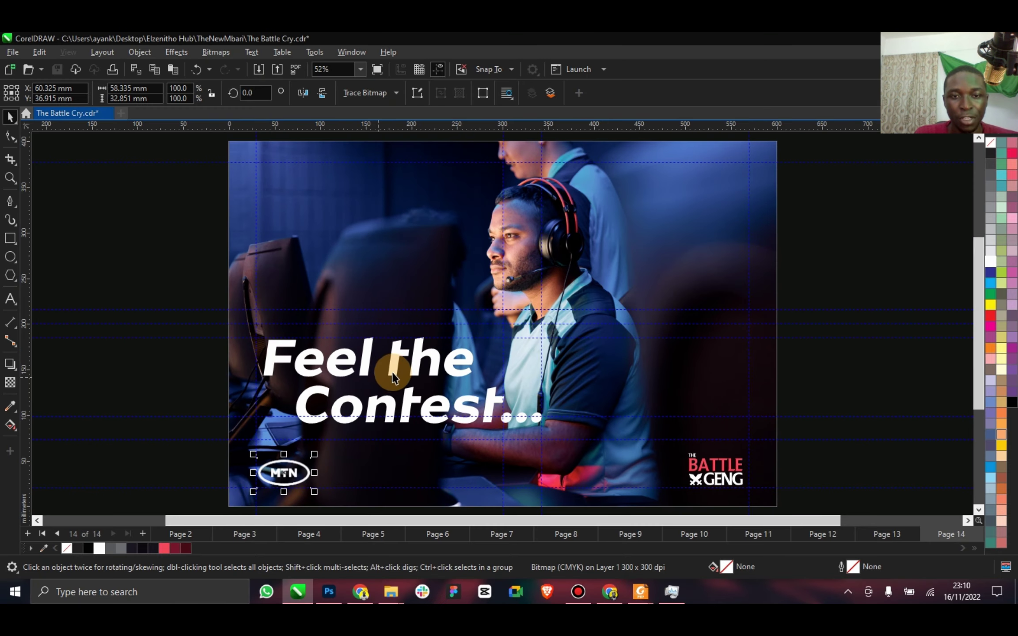
Raise the tagline to uncover the clipped photo, and enlarge the photo inside its PowerClip to about 759 x 506 mm.
left_click_drag(391, 353, 396, 248)
left_click(396, 242)
double_click(396, 236)
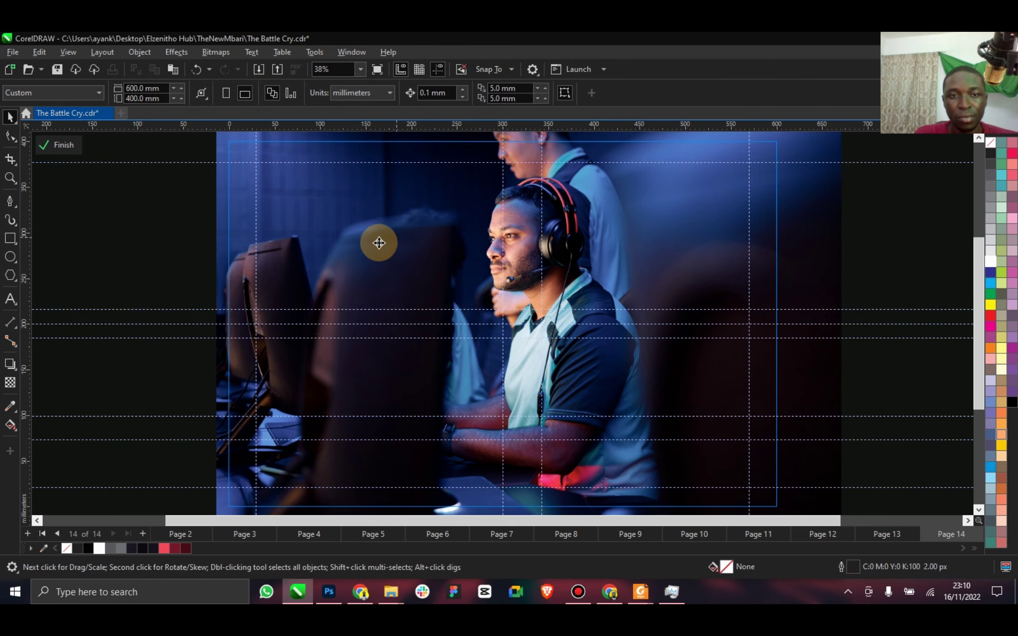
scroll(379, 259, "down", 2)
left_click_drag(651, 423, 692, 450)
left_click_drag(567, 306, 566, 296)
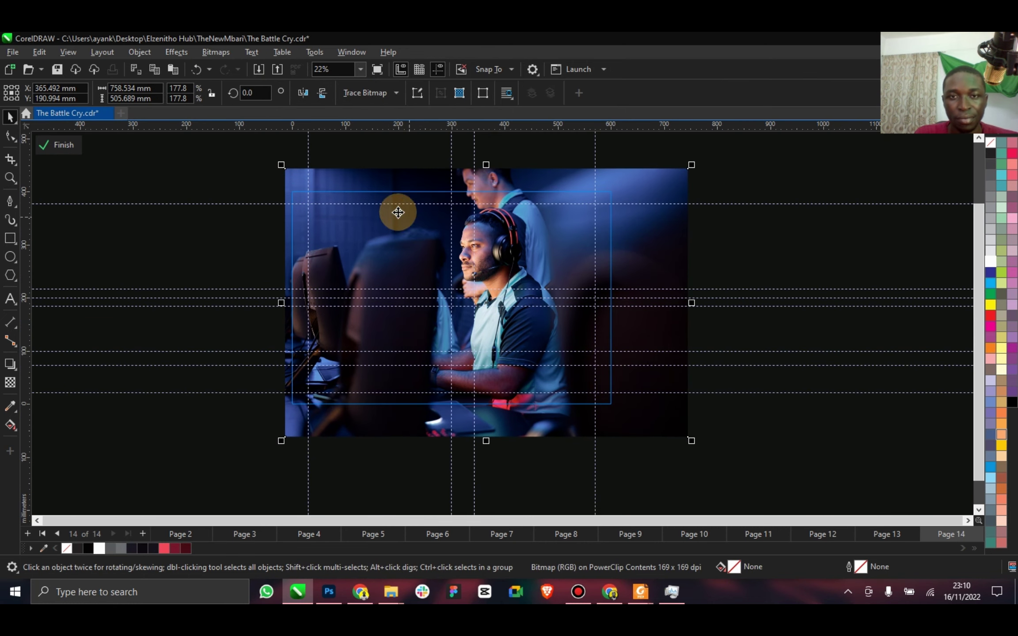
left_click(70, 140)
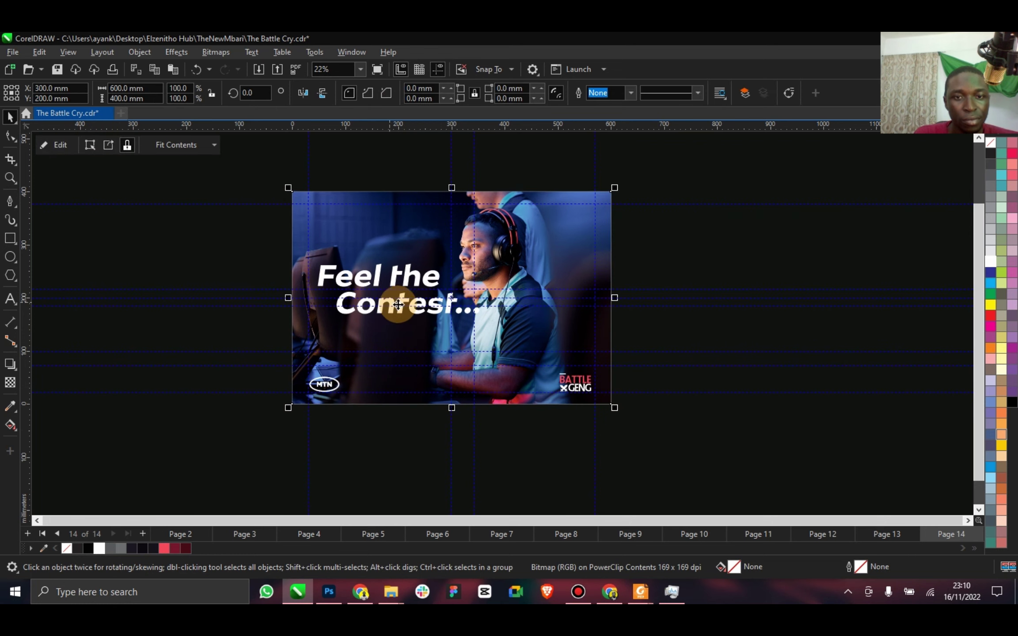
Reposition the tagline around the page's mid-height on the left half, just in front of the seated gamer, and save.
left_click_drag(406, 311, 403, 324)
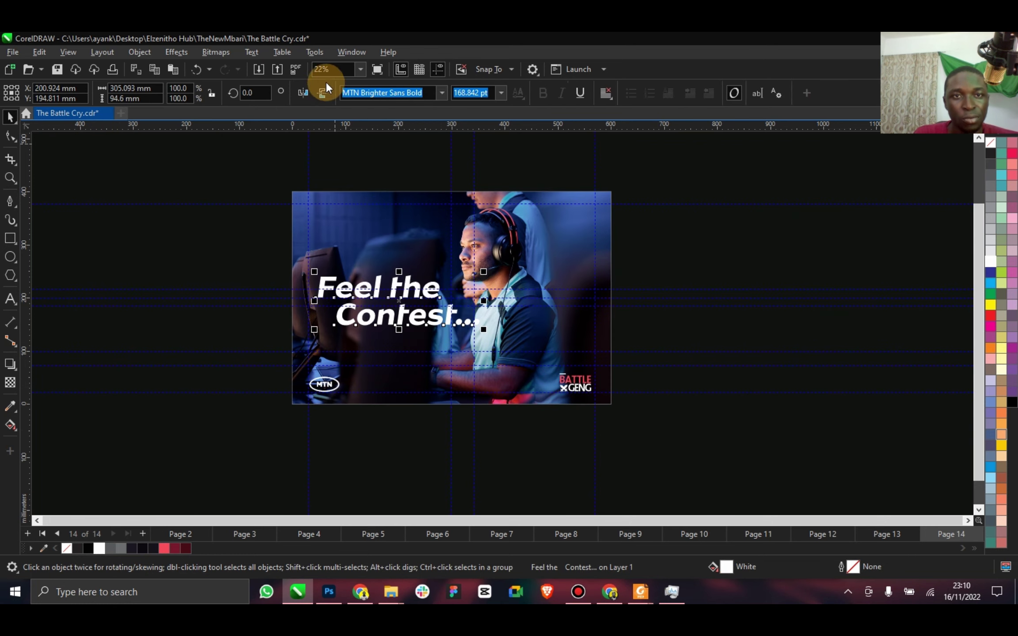
left_click(361, 69)
left_click(336, 87)
left_click(361, 70)
left_click(336, 98)
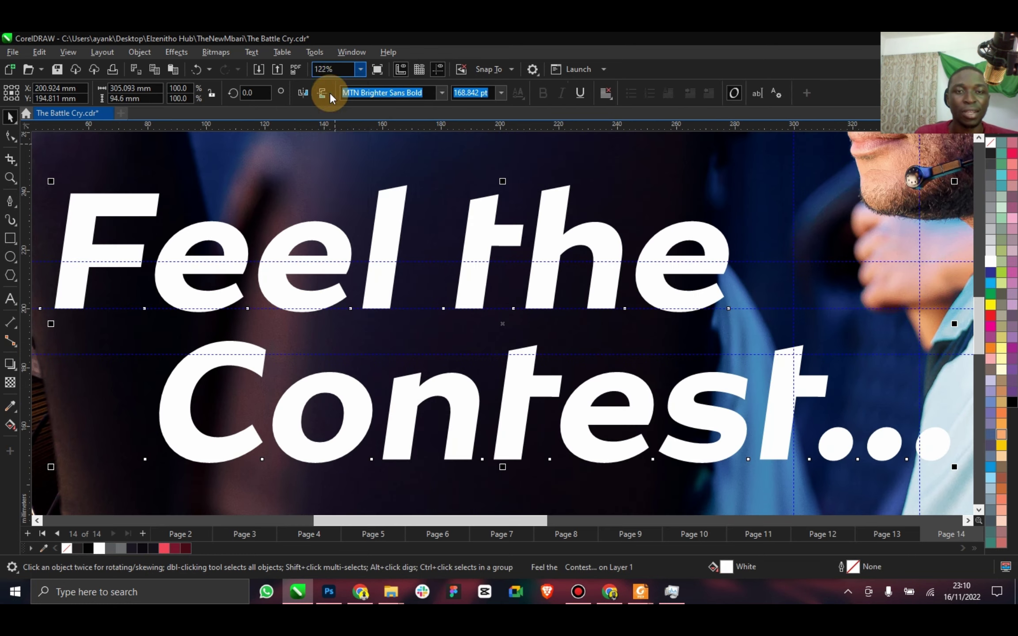
left_click(168, 281)
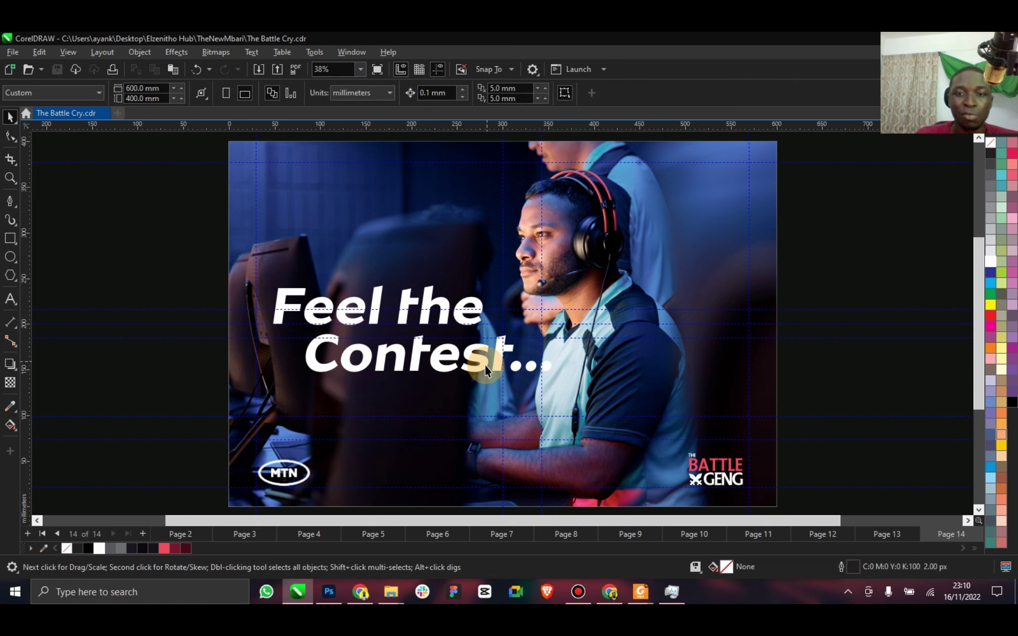
left_click_drag(484, 365, 474, 337)
left_click(184, 237)
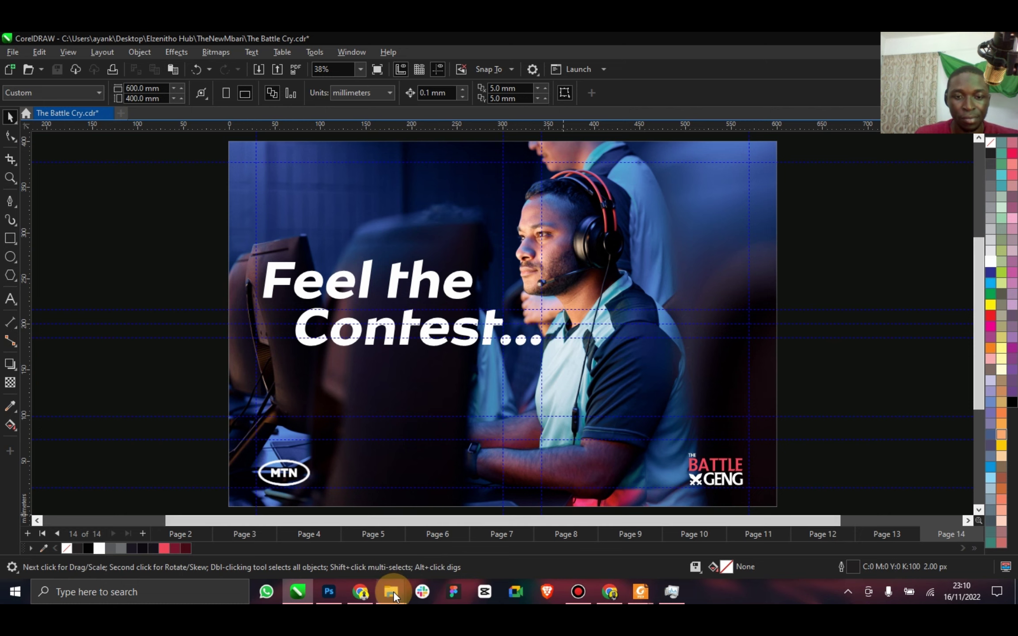
Add page 15 with a full-page 600 x 400 mm rectangle, no outline and dark maroon fill #450B15.
left_click(142, 534)
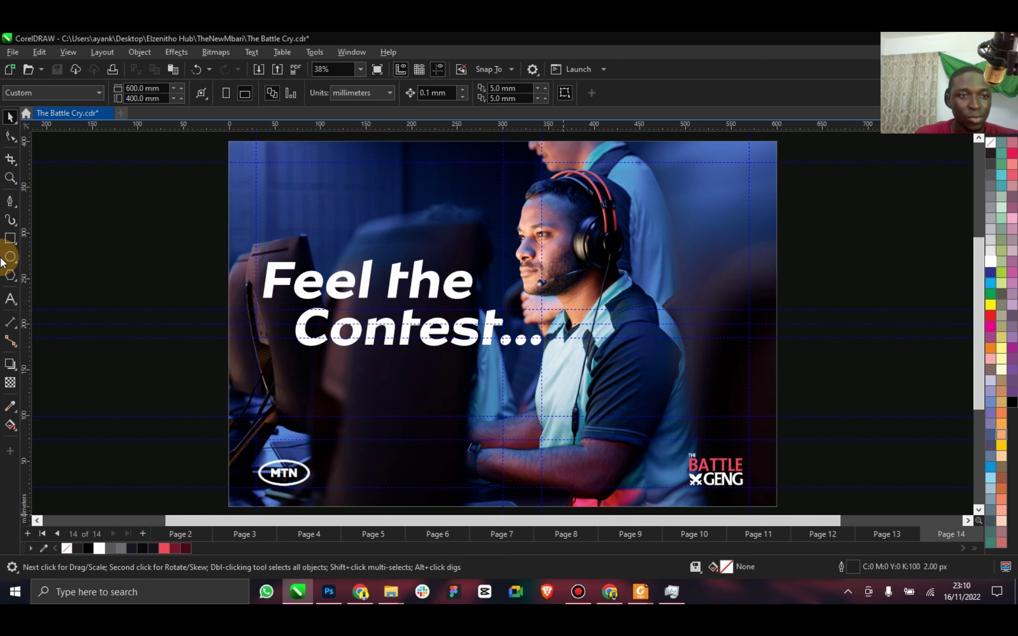
double_click(11, 239)
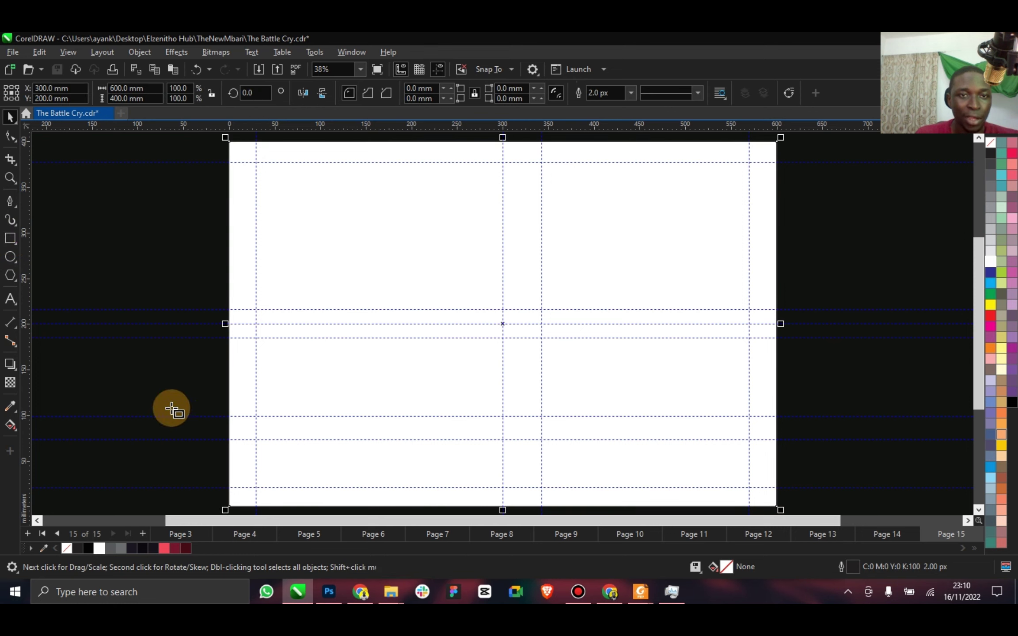
right_click(67, 547)
left_click(10, 117)
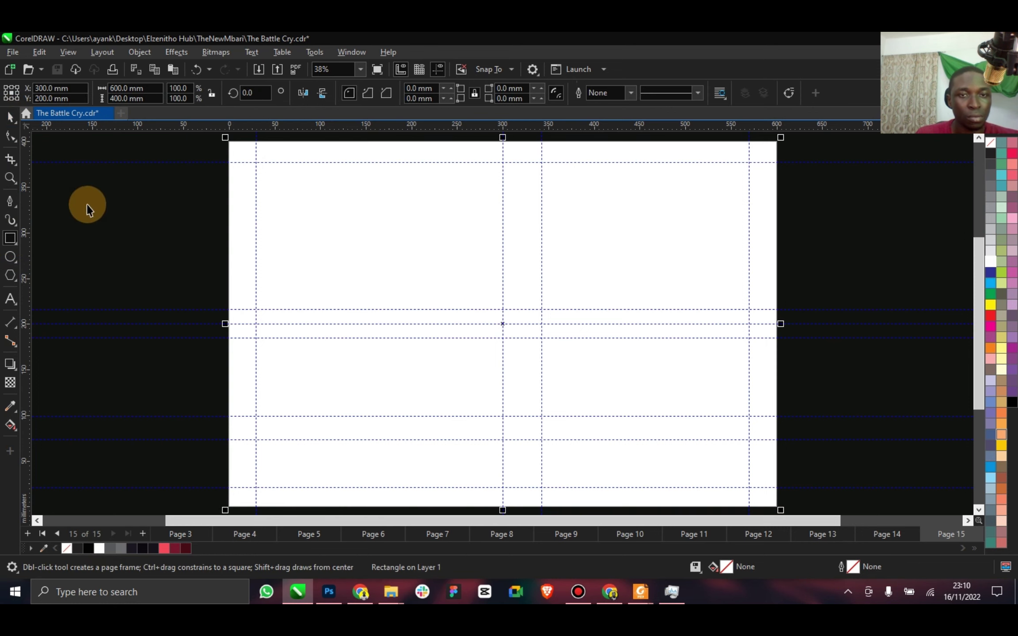
left_click(336, 416)
left_click(245, 507)
left_click(185, 549)
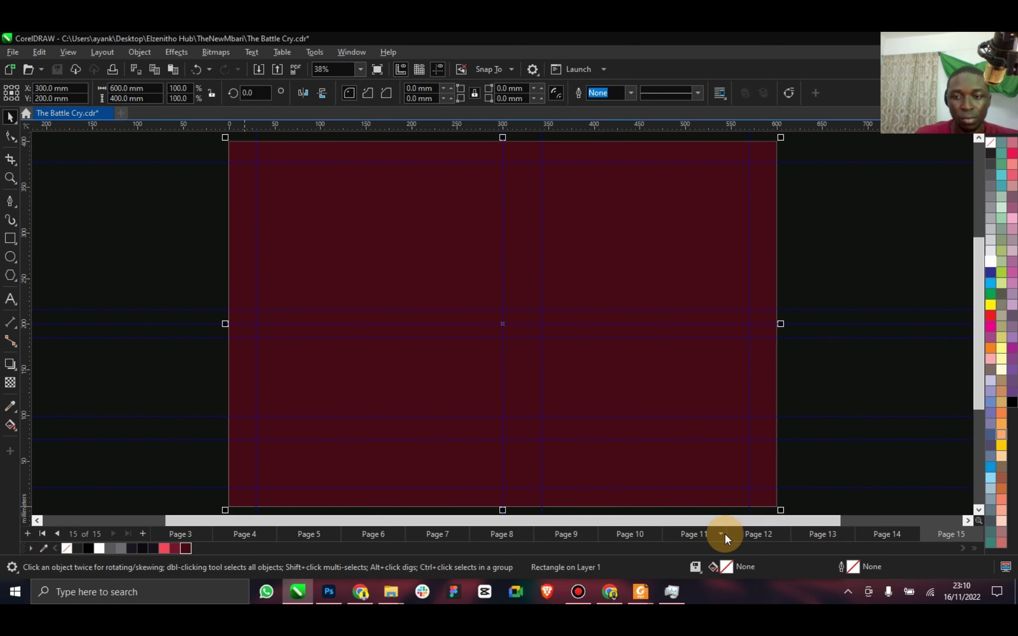
Copy the white crossed-swords outline from the red panel on page 5 onto page 15.
left_click(490, 534)
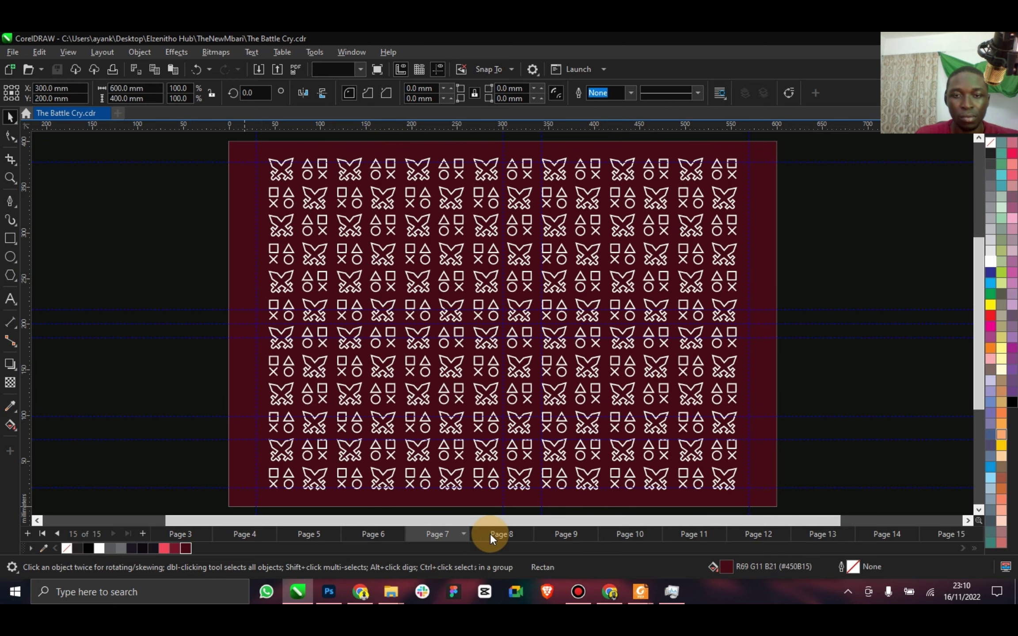
left_click(411, 533)
left_click(388, 532)
left_click(322, 536)
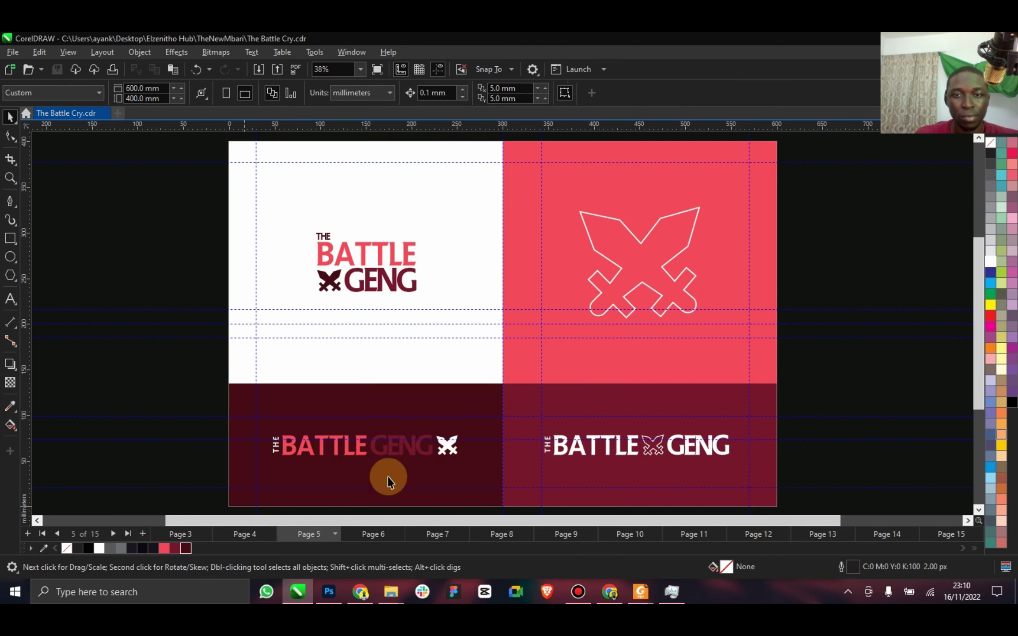
left_click(631, 287)
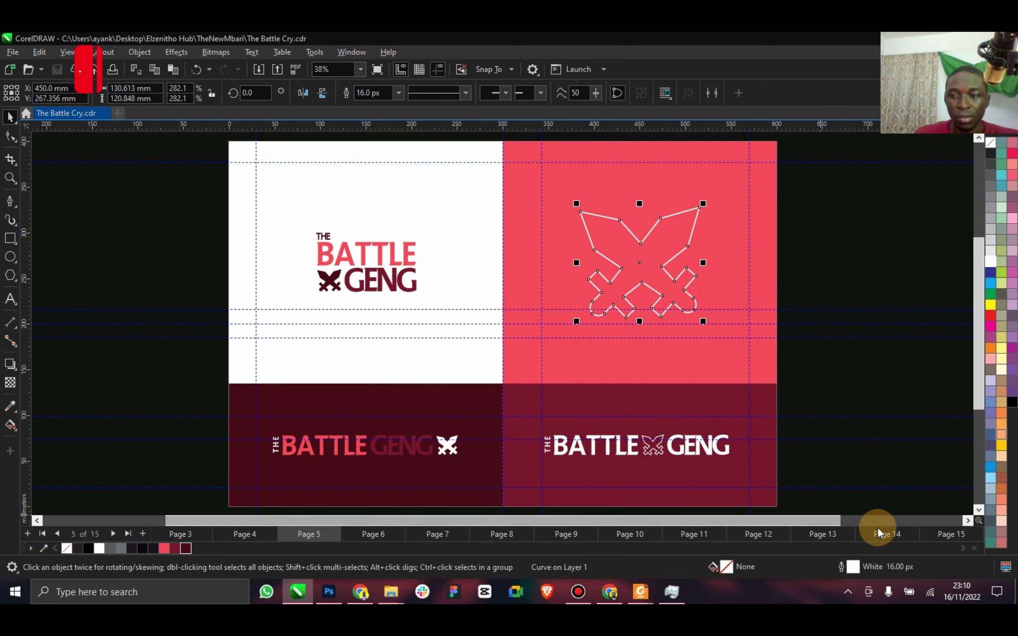
key("ctrl+c")
left_click(128, 533)
key("ctrl+v")
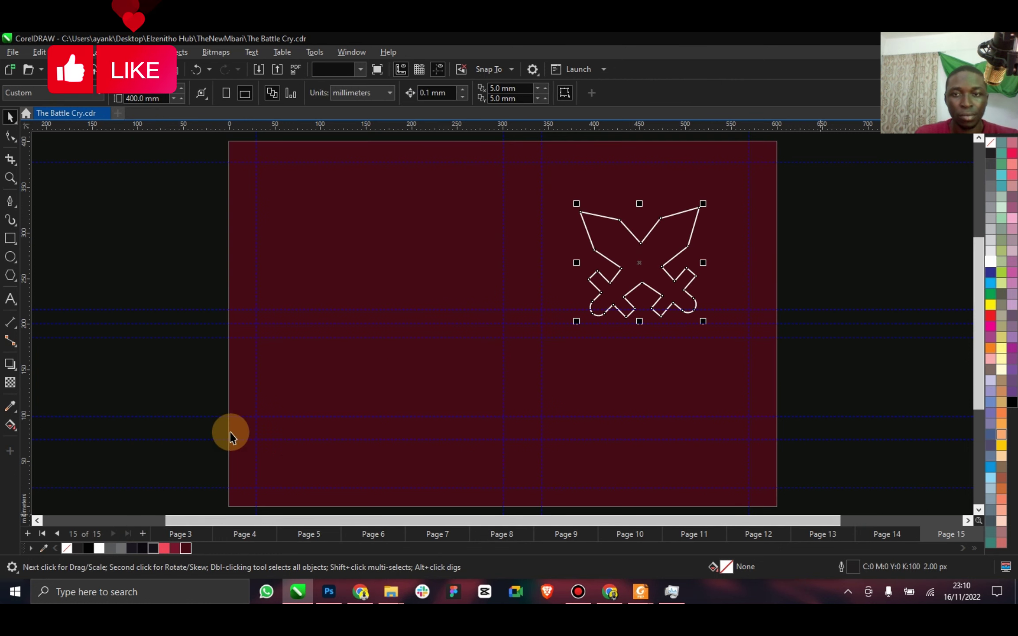
Centre the swords outline on page 15, enlarge it to about 221 x 204 mm, and save.
key("p")
left_click_drag(570, 385, 636, 422)
key("ctrl+s")
Bring the cutout photo of the man in the VR headset from the Downloads folder onto page 15.
left_click(380, 592)
left_click(341, 547)
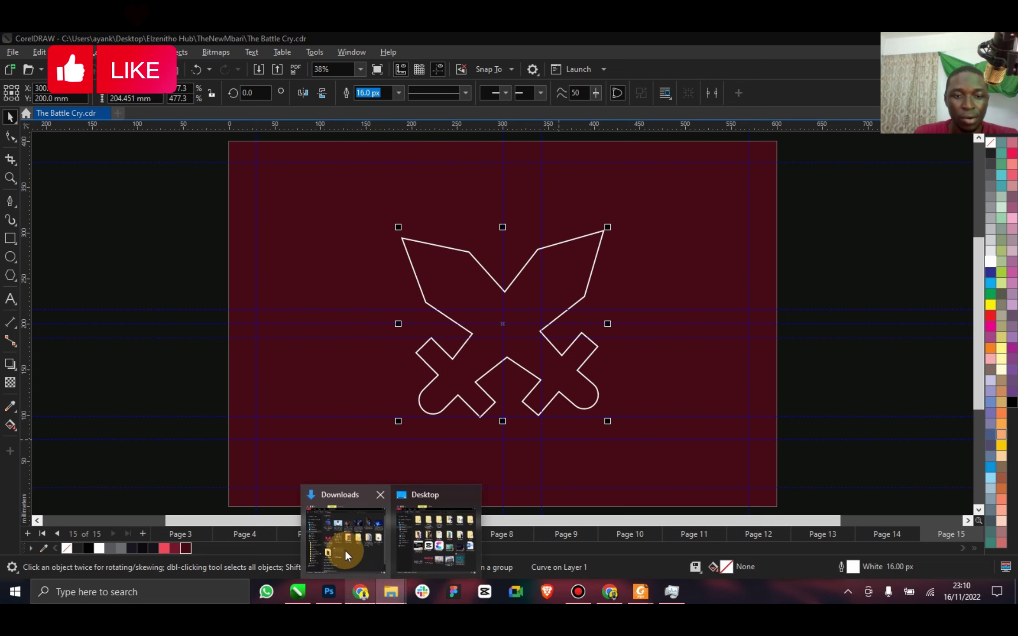
left_click_drag(370, 201, 195, 293)
scroll(195, 293, "down", 2)
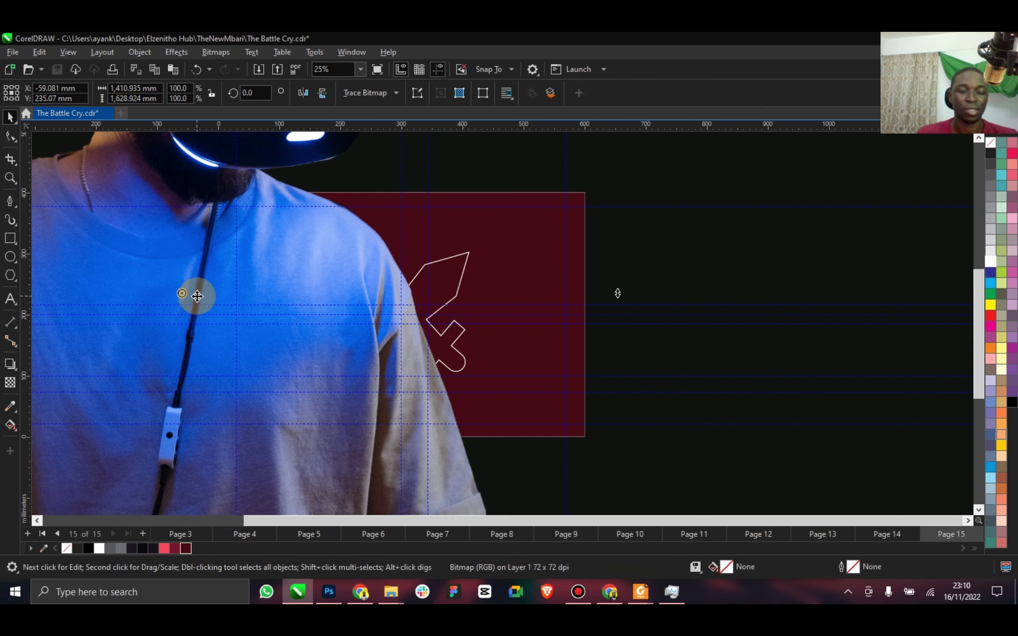
left_click(361, 70)
left_click(330, 86)
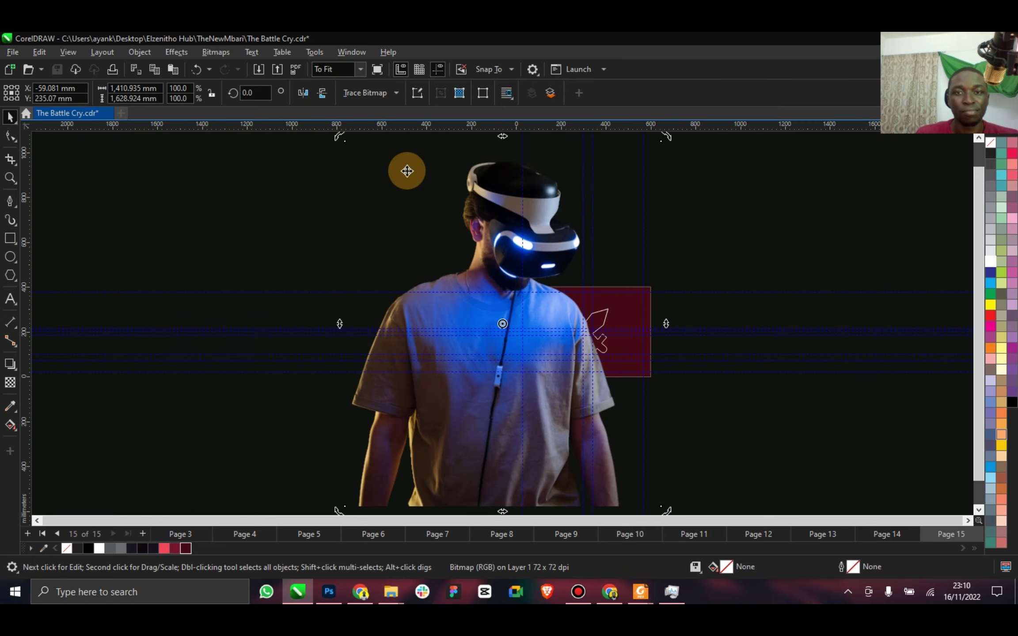
Shrink the VR headset cutout to about 339 x 391 mm and centre it on the page.
left_click_drag(662, 139, 556, 281)
scroll(554, 281, "up", 3)
key("p")
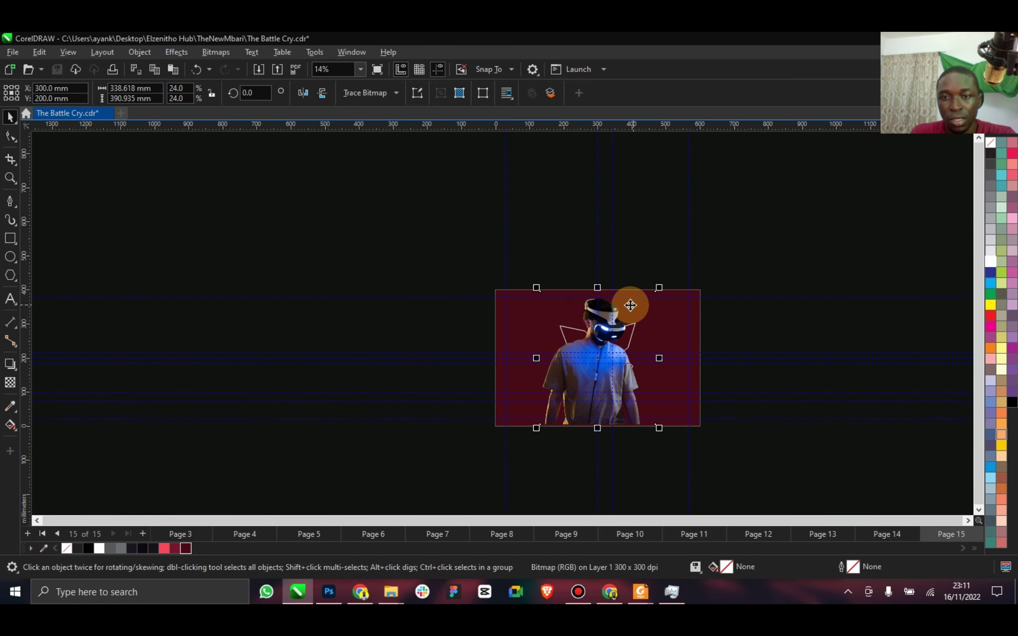
left_click(361, 69)
left_click(329, 97)
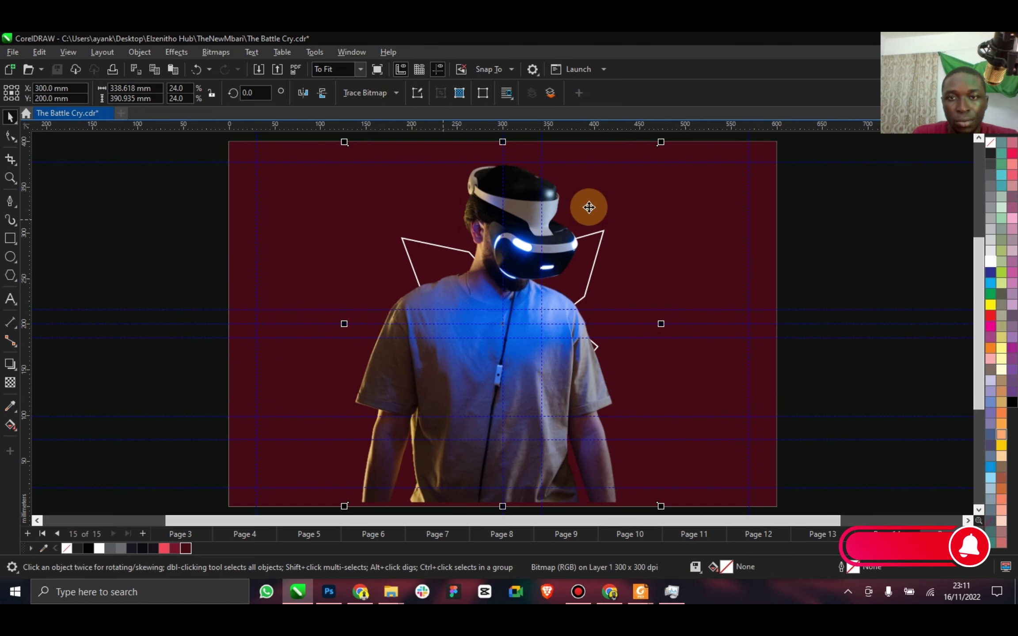
Resize the VR headset cutout to about 286 x 330 mm and place it slightly right of the page centre.
key("ctrl+z")
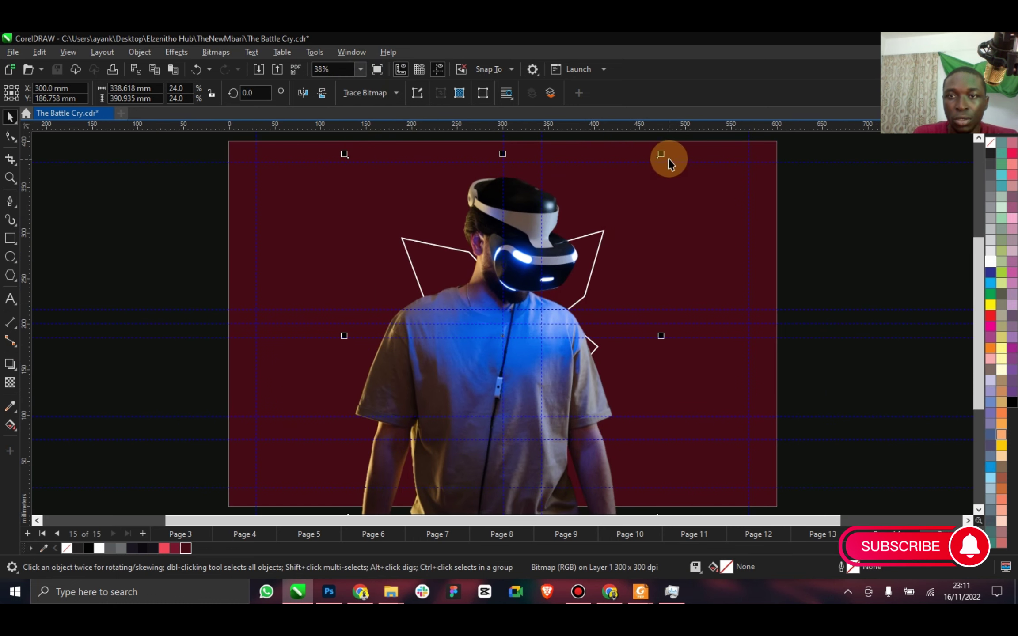
left_click_drag(664, 154, 612, 212)
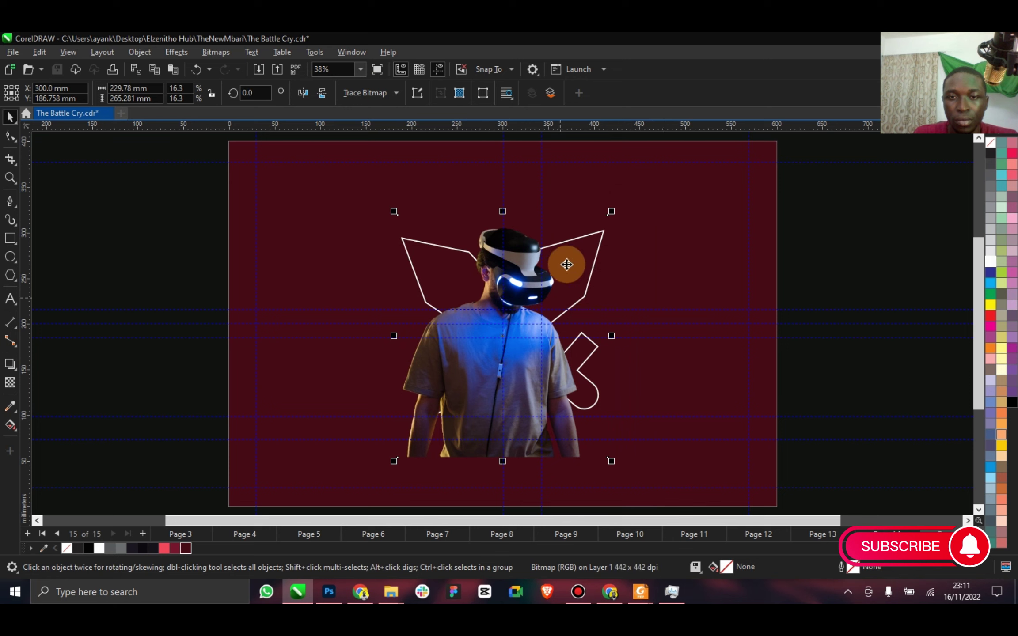
left_click(582, 246)
mouse_move(582, 246)
left_mouse_down()
mouse_move(556, 236)
mouse_move(592, 242)
left_mouse_up()
key("p")
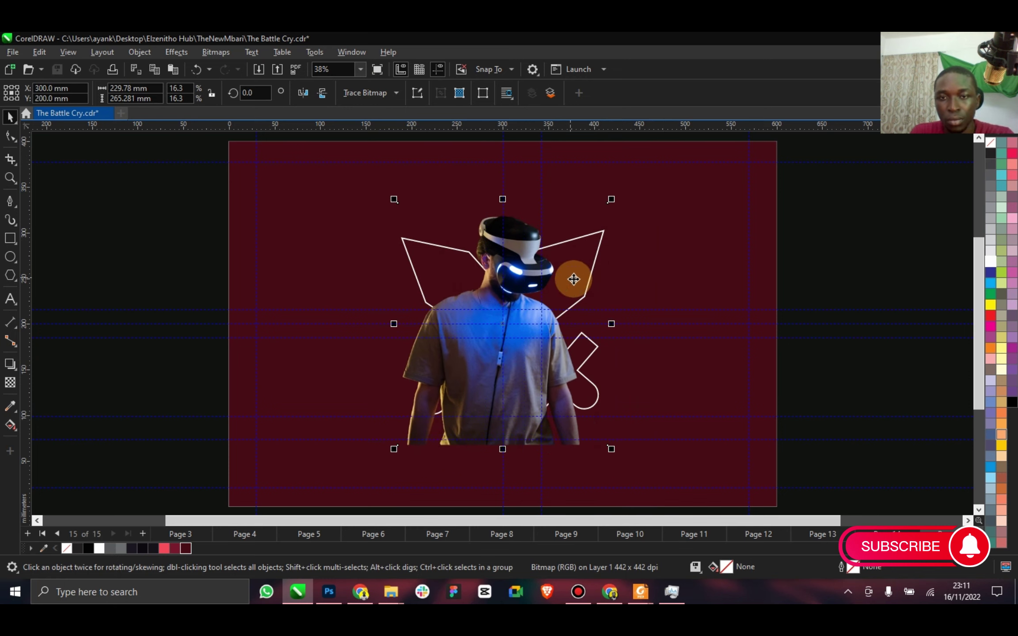
left_click_drag(611, 453, 639, 480)
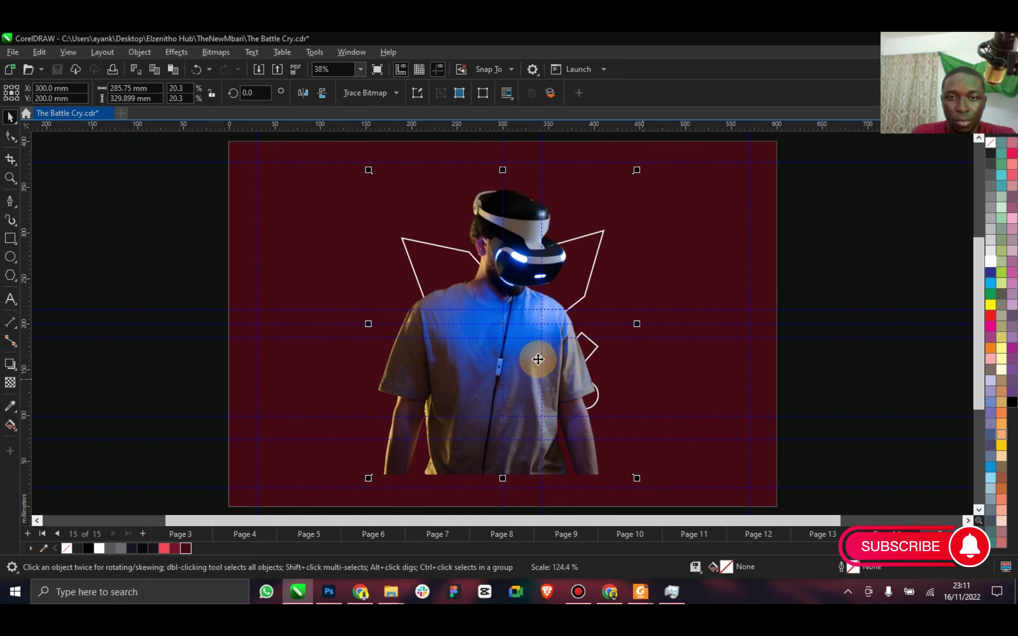
left_click_drag(536, 358, 548, 357)
Enlarge the swords outline to about 247 x 228 mm, place it over the man's torso, and save.
left_click_drag(855, 459, 311, 191)
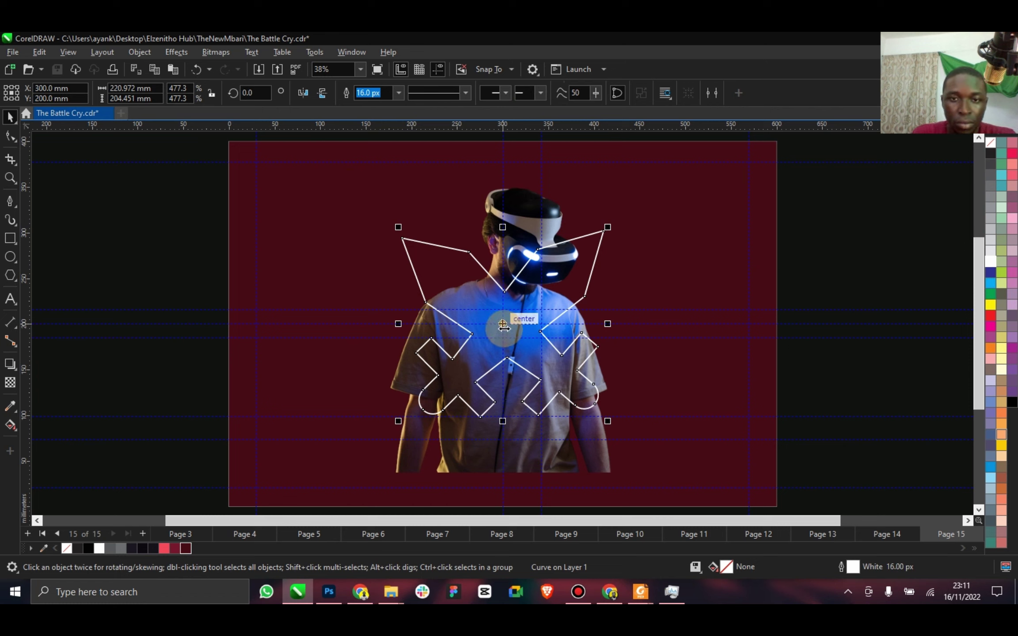
left_click_drag(606, 263, 615, 250)
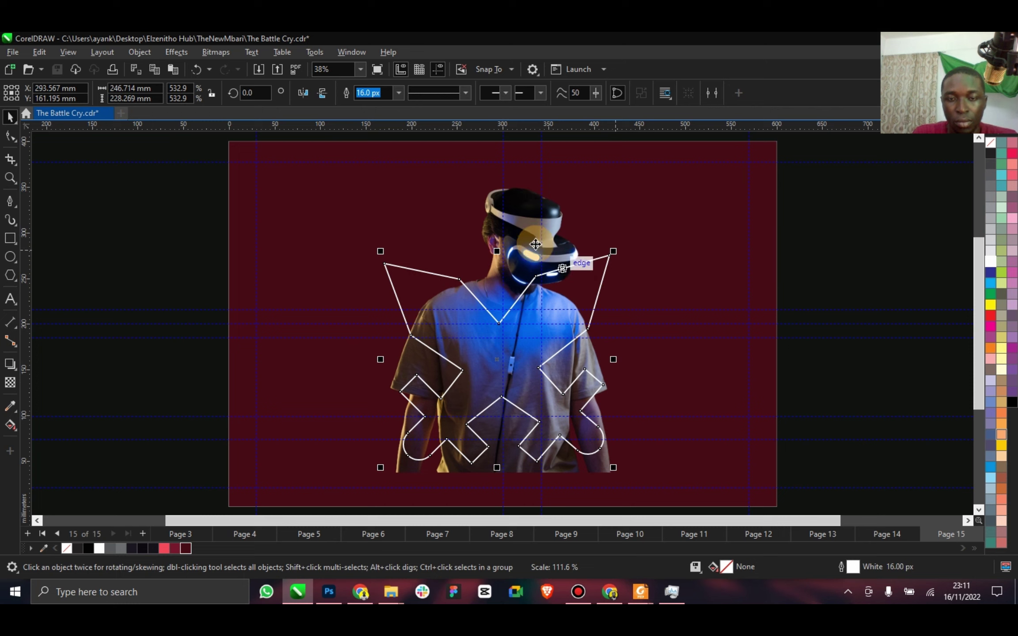
left_click(529, 263)
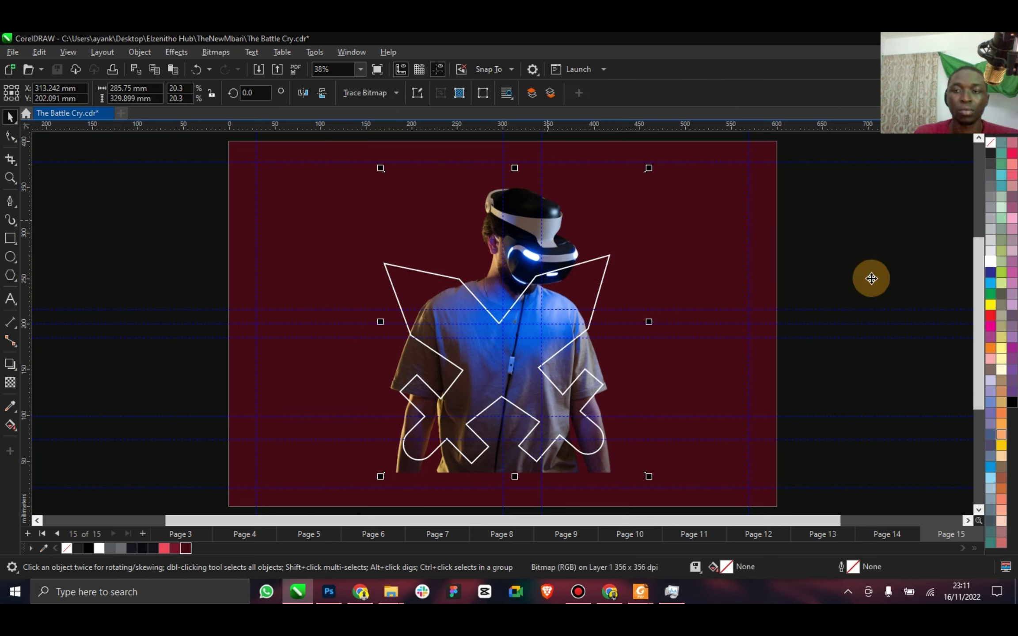
key("shift+F10")
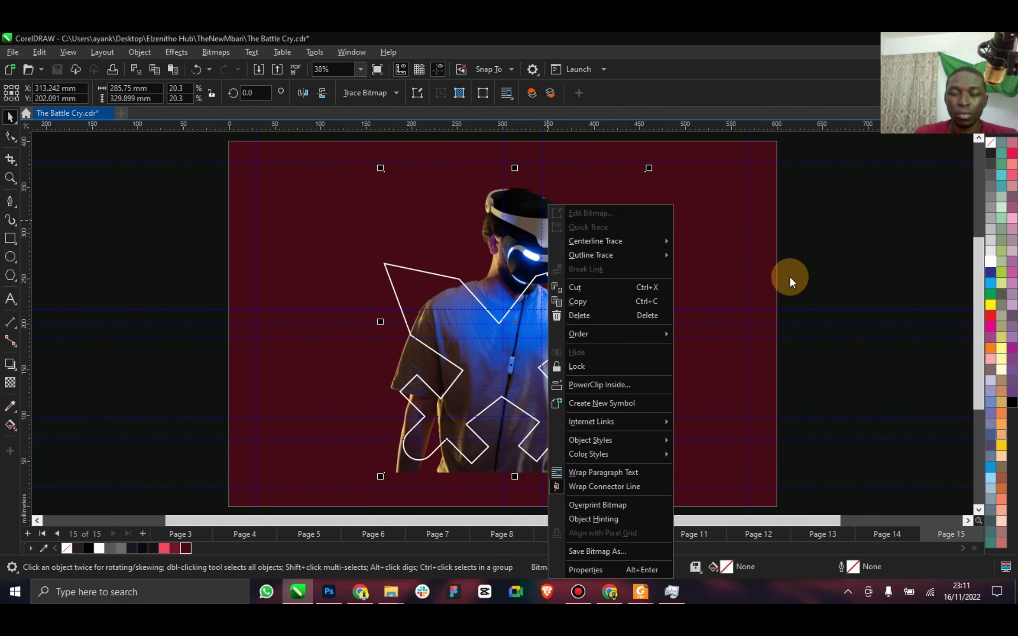
key("Escape")
left_click(833, 248)
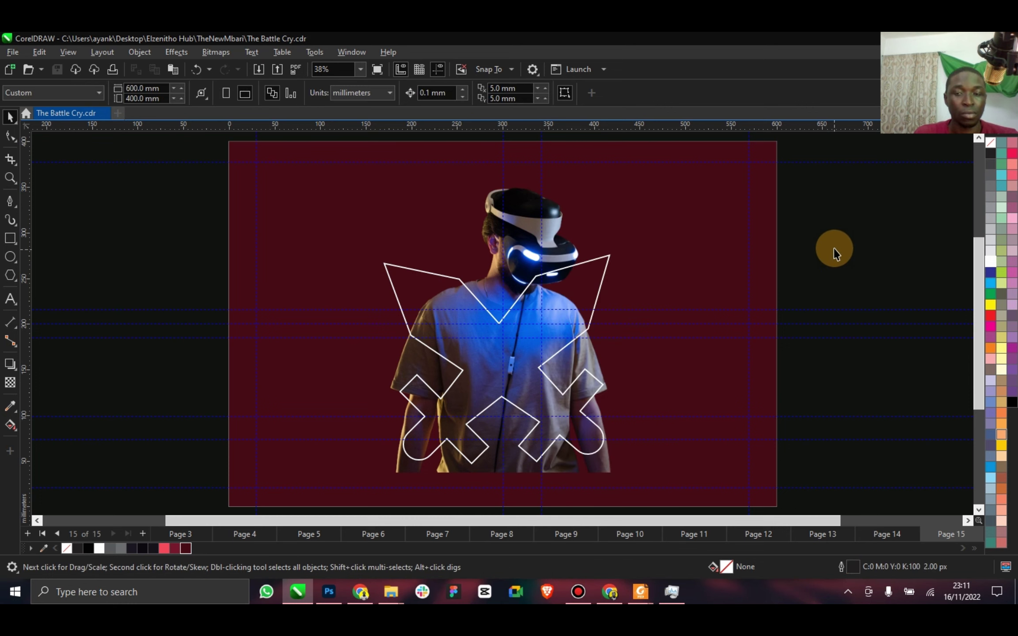
key("ctrl+s")
Crop the empty right margin of the VR headset cutout with the Shape tool, moving its edge about 37 mm inward.
left_click(510, 218)
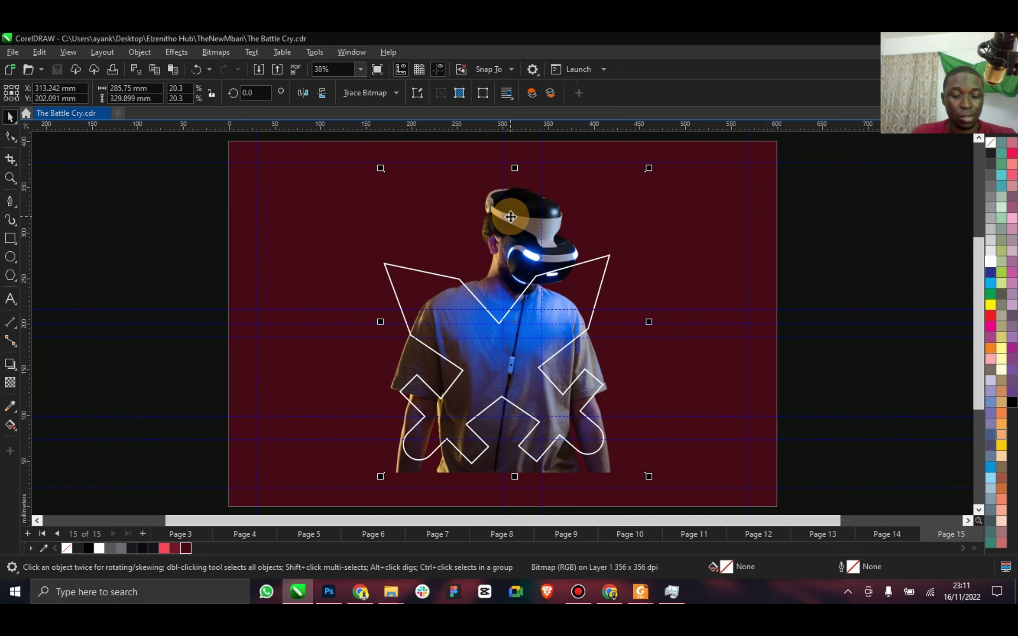
left_click(11, 137)
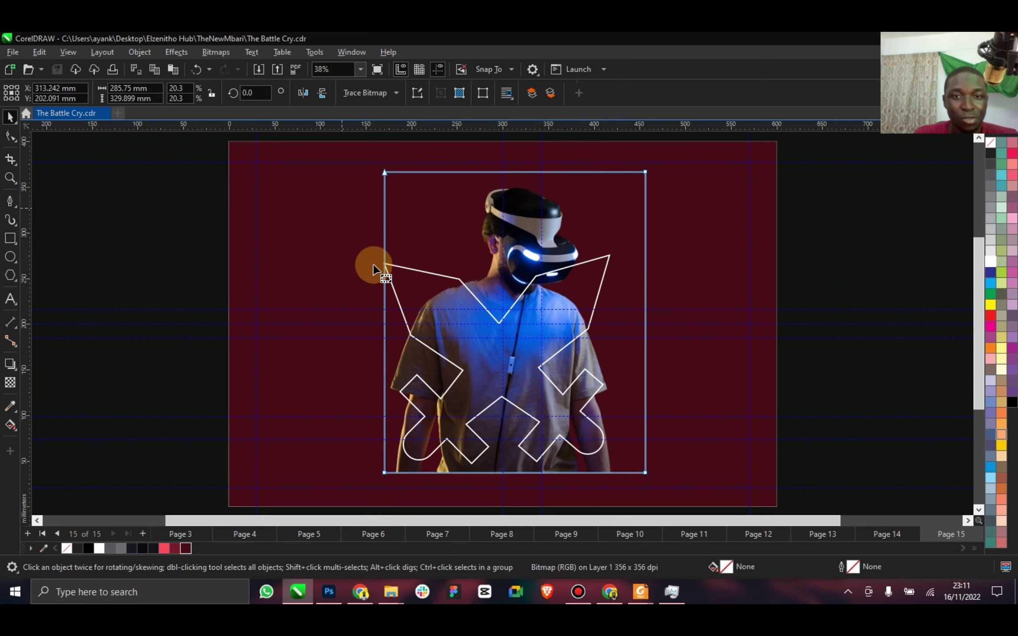
left_click_drag(645, 368, 612, 368)
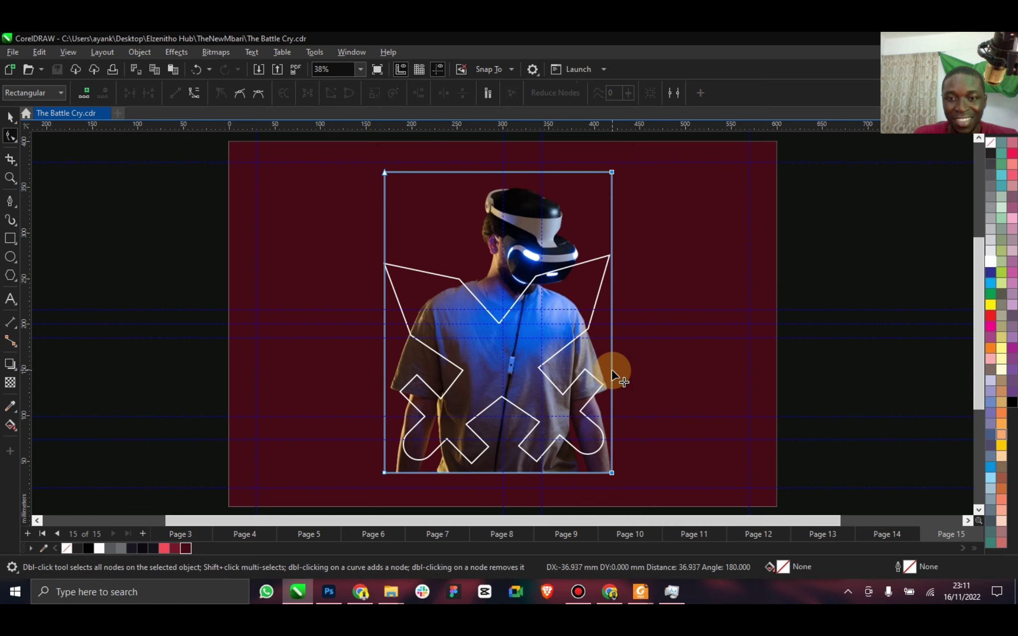
left_click(5, 126)
PowerClip the VR headset man inside the swords outline and position him within it at about X 300, Y 208 mm.
left_click(489, 214)
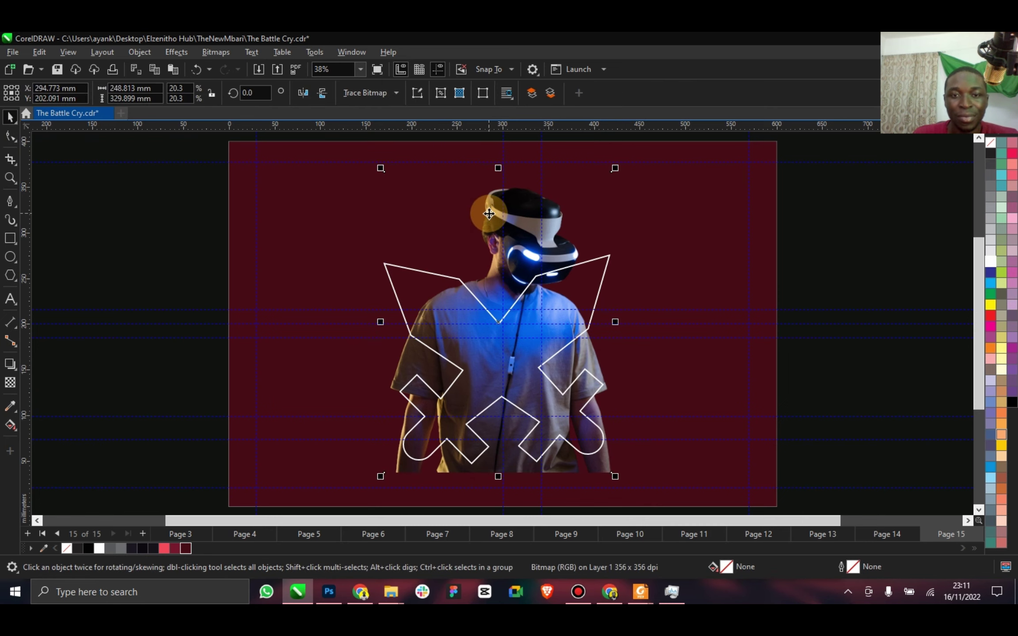
left_click_drag(488, 214, 493, 318)
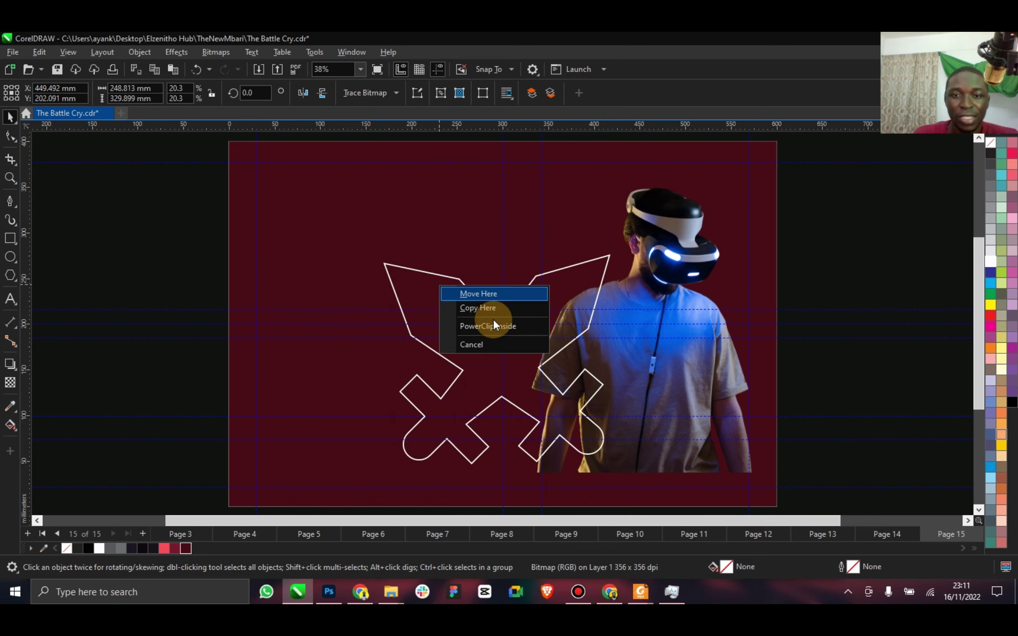
left_click(500, 328)
left_click(44, 144)
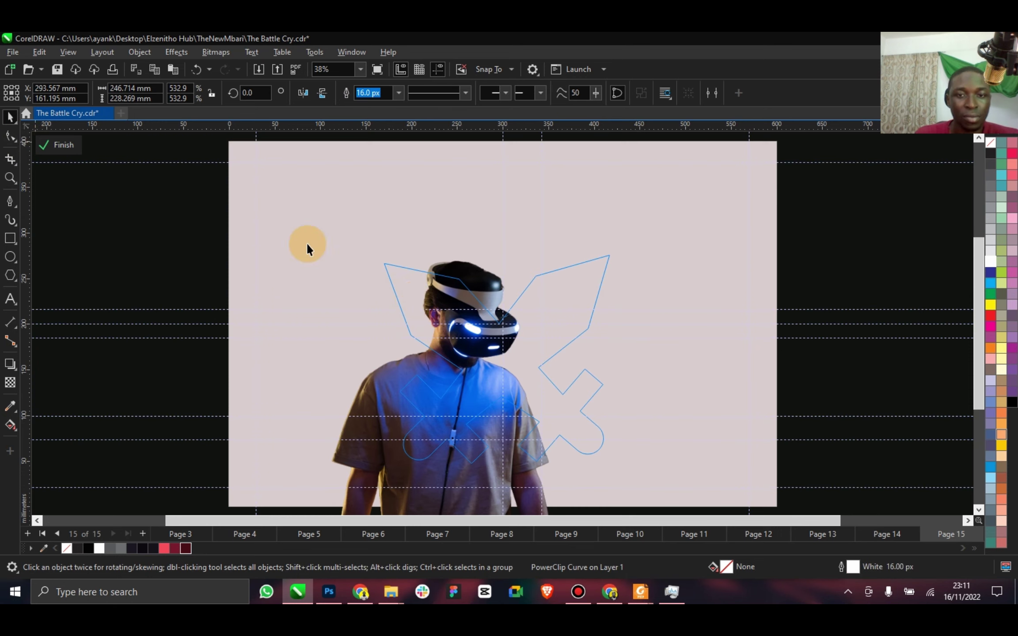
left_click(456, 396)
left_click_drag(456, 395, 521, 304)
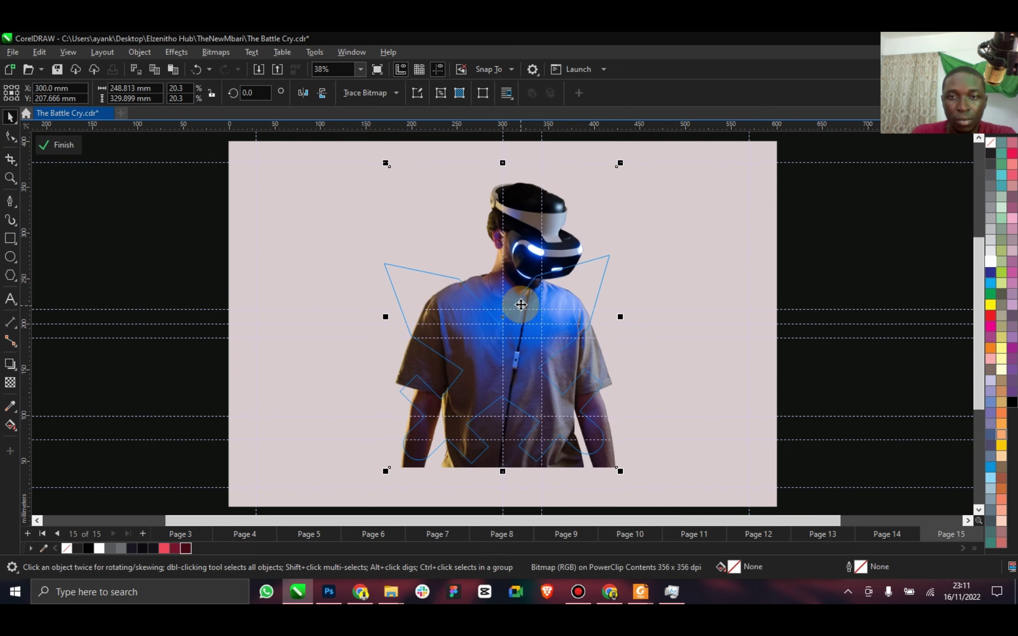
left_click(75, 148)
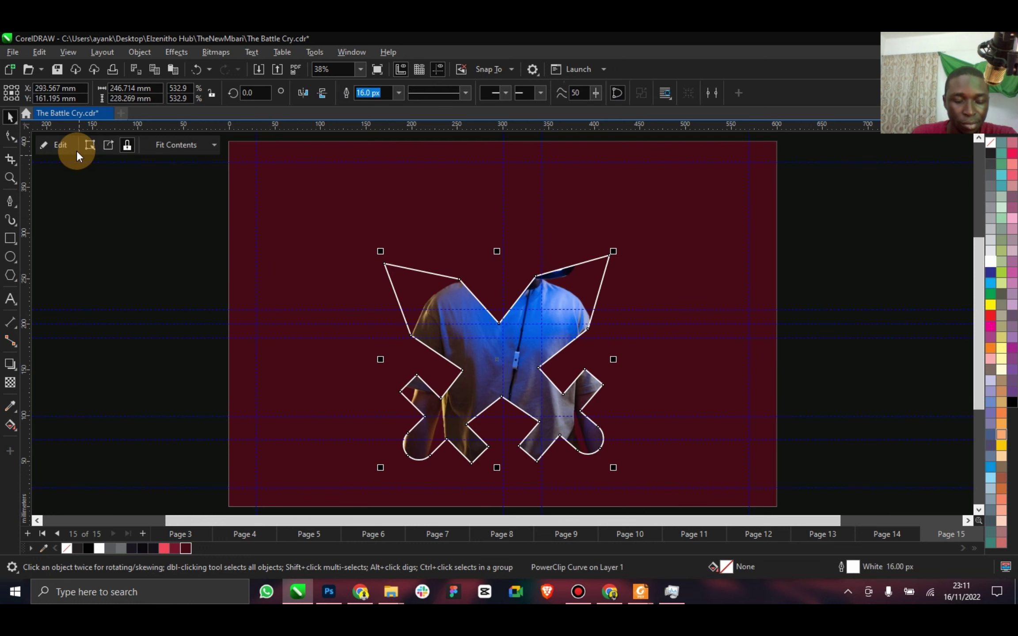
Paste a copy of the man over the swords and crop its bottom edge up to the lower shirt with the Shape tool.
left_click(84, 151)
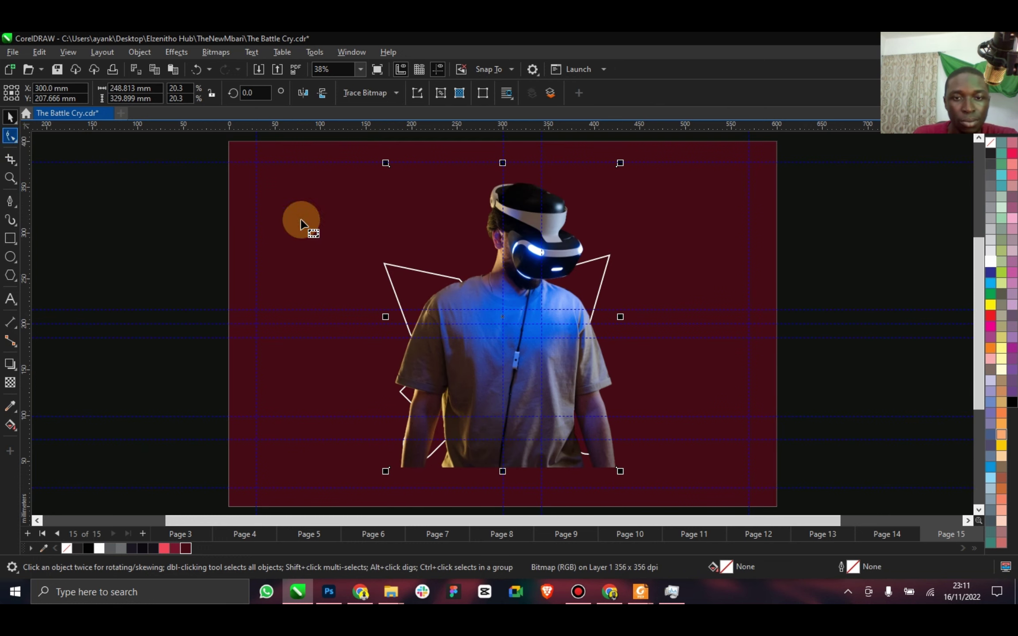
key("F10")
left_click_drag(533, 472, 532, 420)
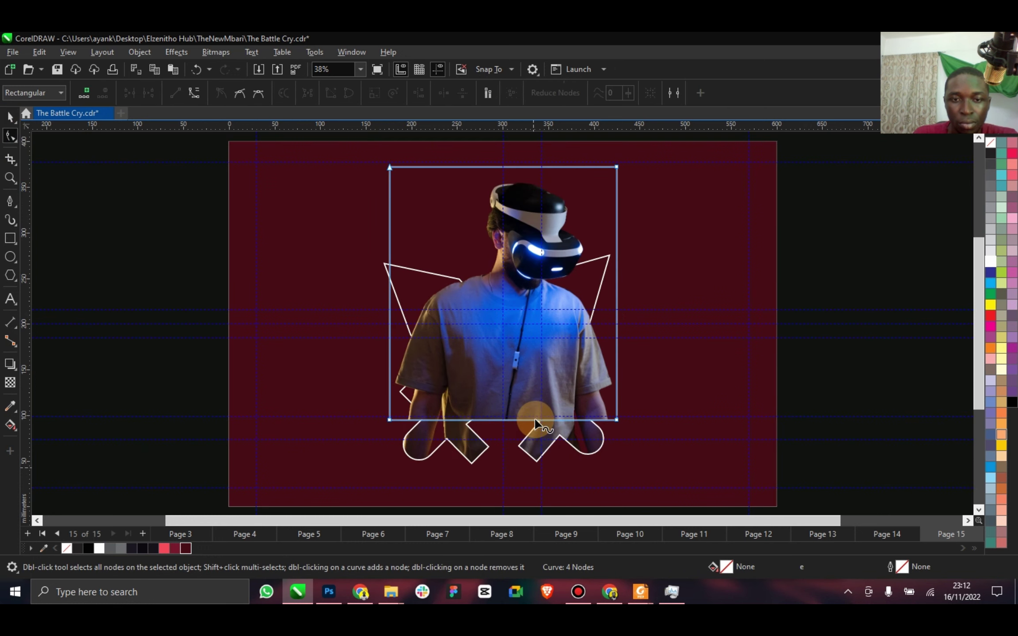
Add nodes at the copy's lower-left crop corner, pull that corner in toward the sleeve hem, and raise the bottom edge about 10 mm.
double_click(389, 404)
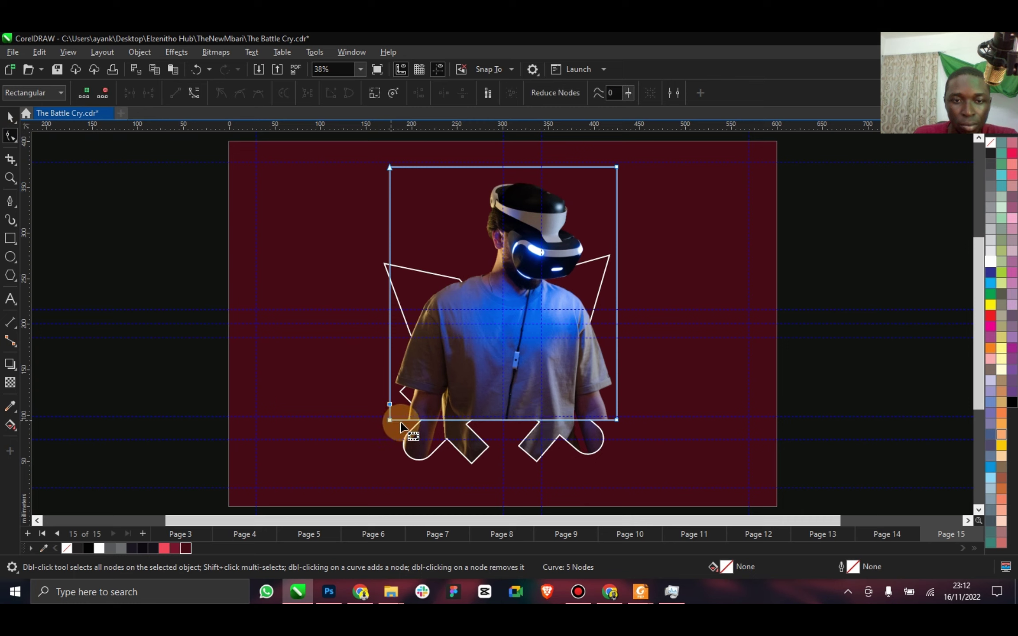
double_click(428, 419)
left_click_drag(386, 424, 423, 398)
left_click(511, 425)
left_click(493, 419)
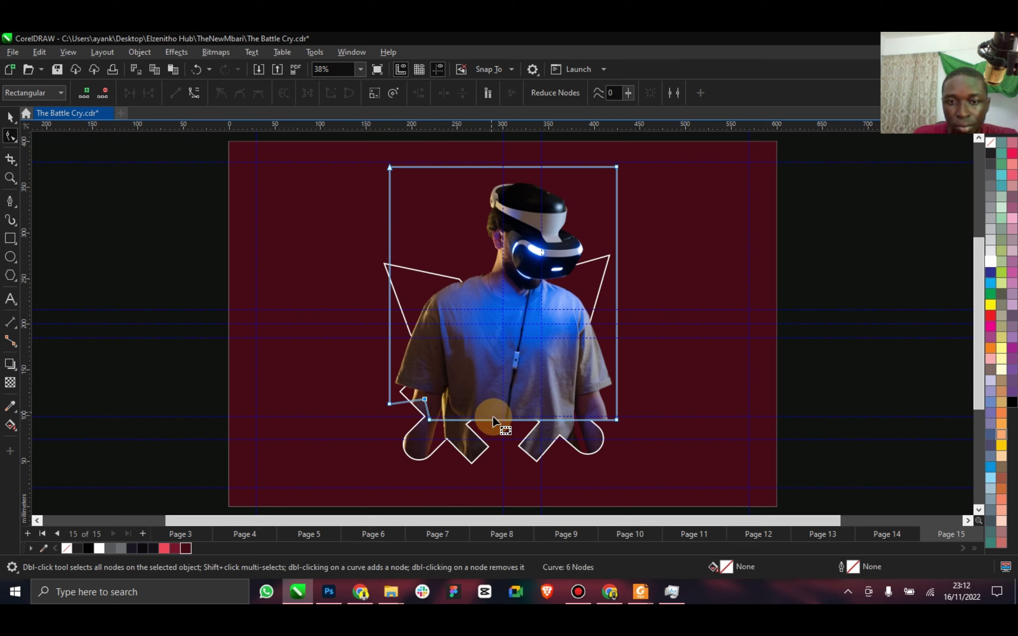
left_click_drag(494, 420, 495, 411)
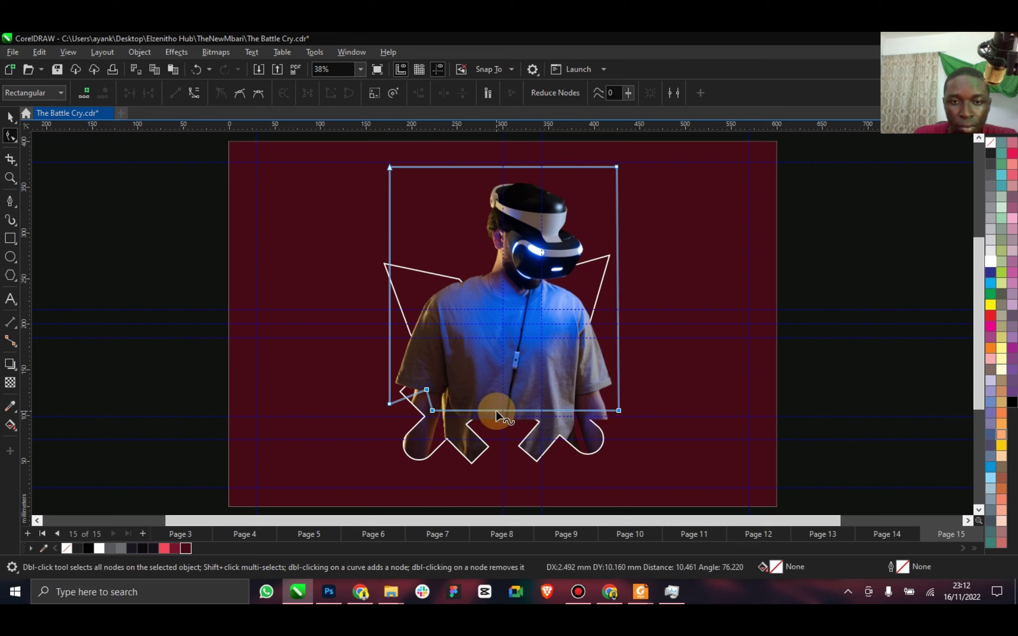
Add a node midway along the copy's bottom crop edge, raise it into a peak, and move the lower-right corner down and inward.
left_click(523, 411)
double_click(491, 410)
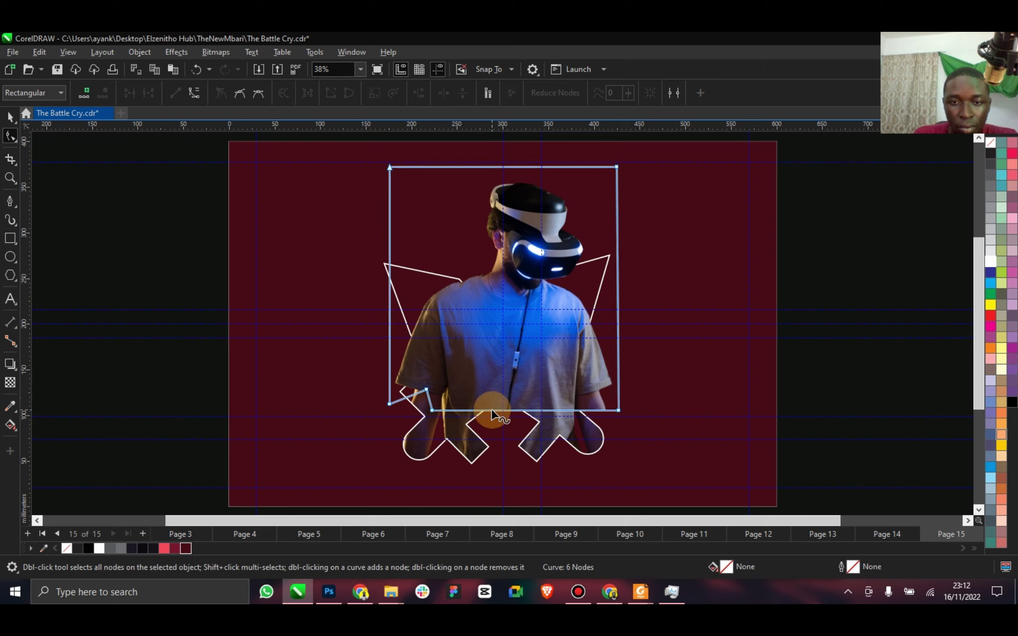
left_click_drag(492, 411, 497, 382)
left_click(583, 408)
left_click(618, 410)
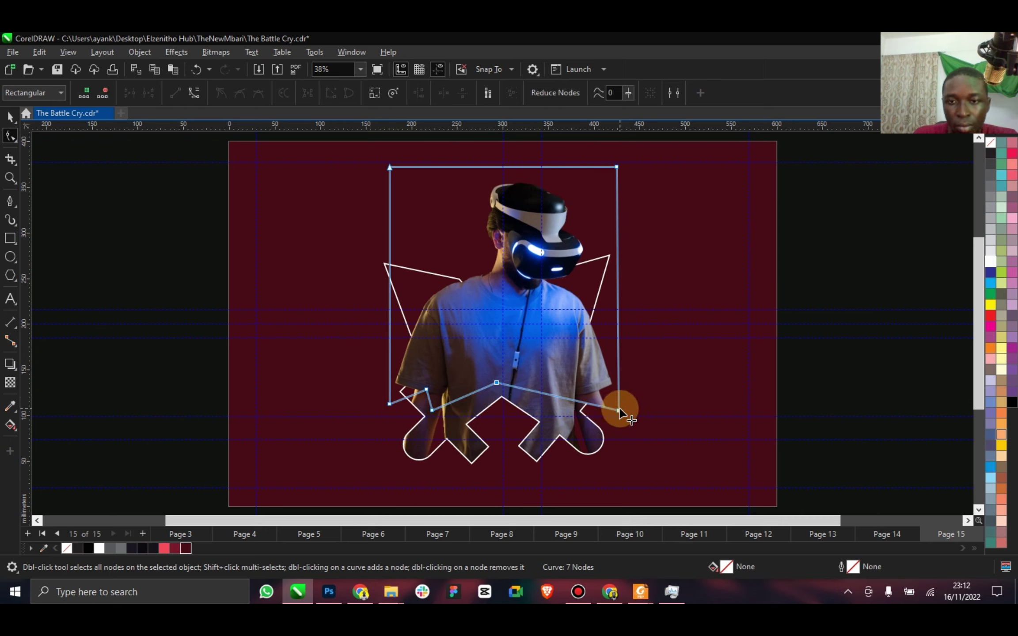
mouse_move(618, 410)
left_mouse_down()
mouse_move(596, 423)
mouse_move(604, 417)
left_mouse_up()
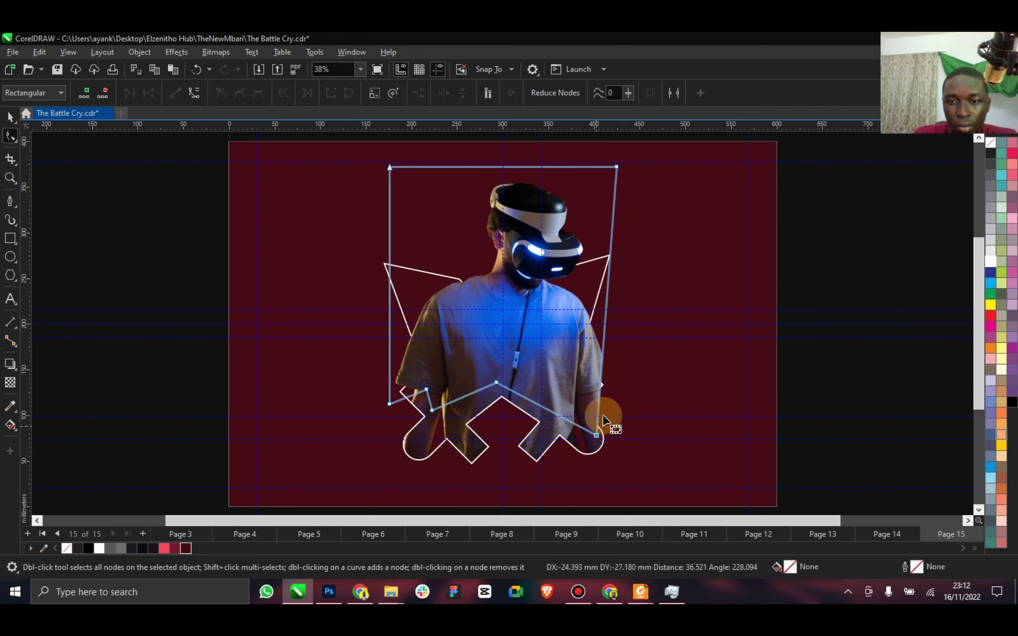
Add nodes on the copy's right crop edge and pull them in around the right forearm and shoulder.
left_click(600, 386)
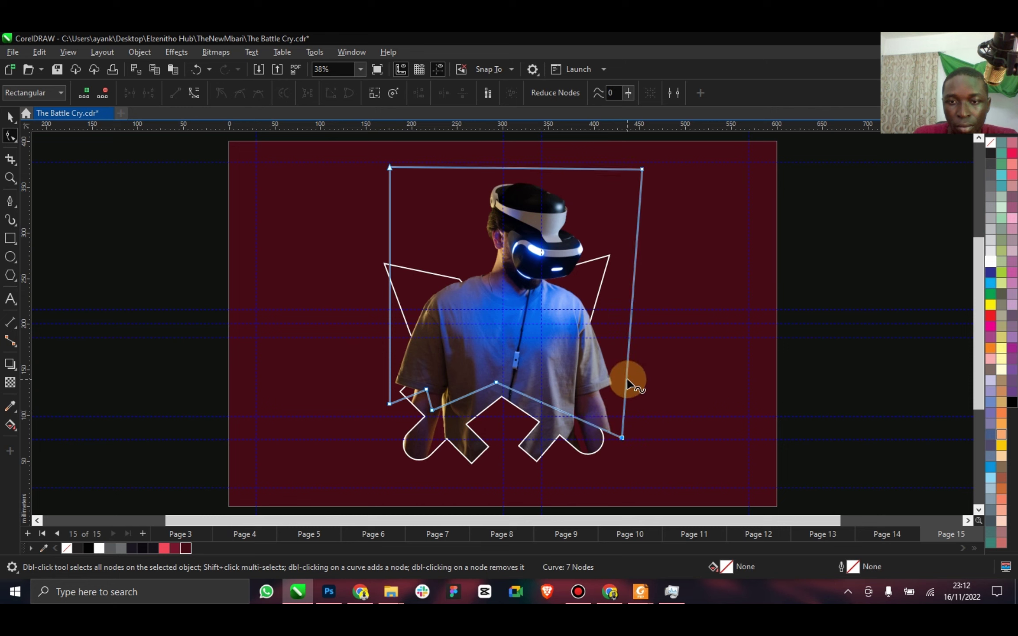
double_click(597, 403)
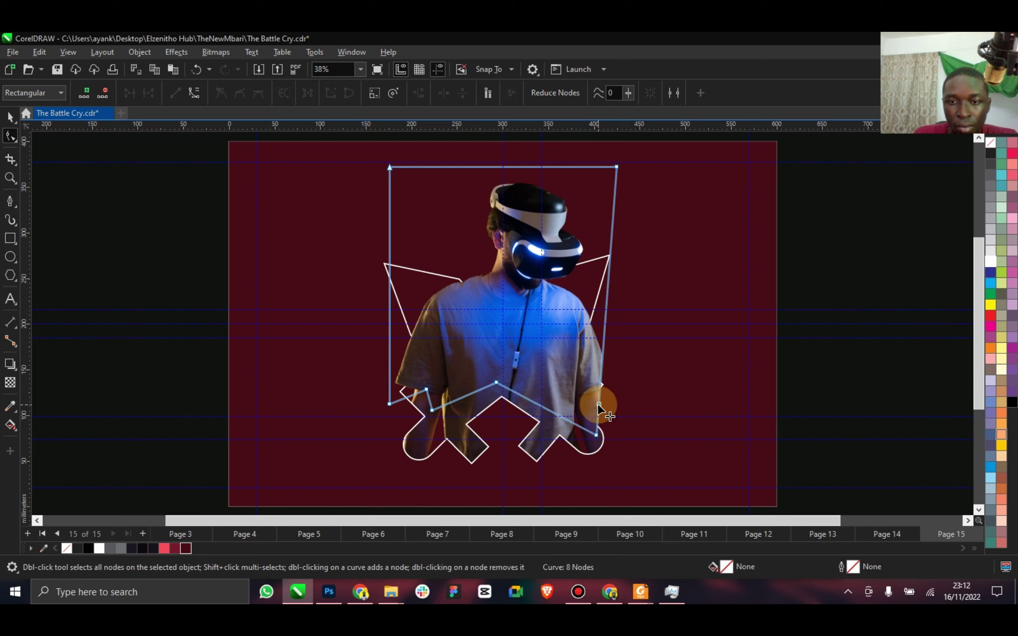
left_click_drag(597, 403, 577, 431)
left_click(608, 414)
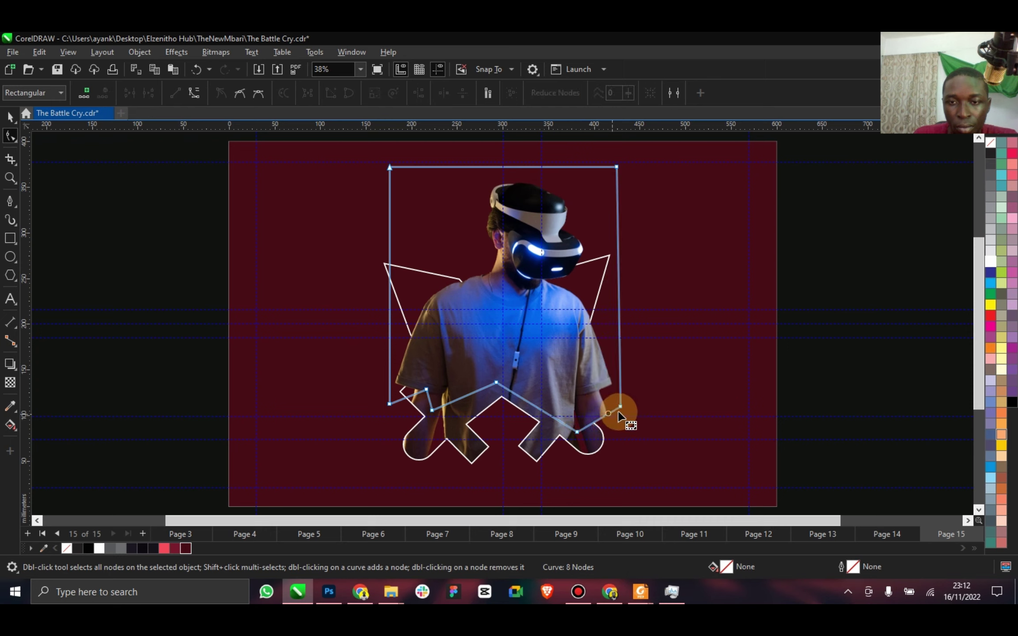
double_click(608, 414)
left_click_drag(608, 414, 592, 294)
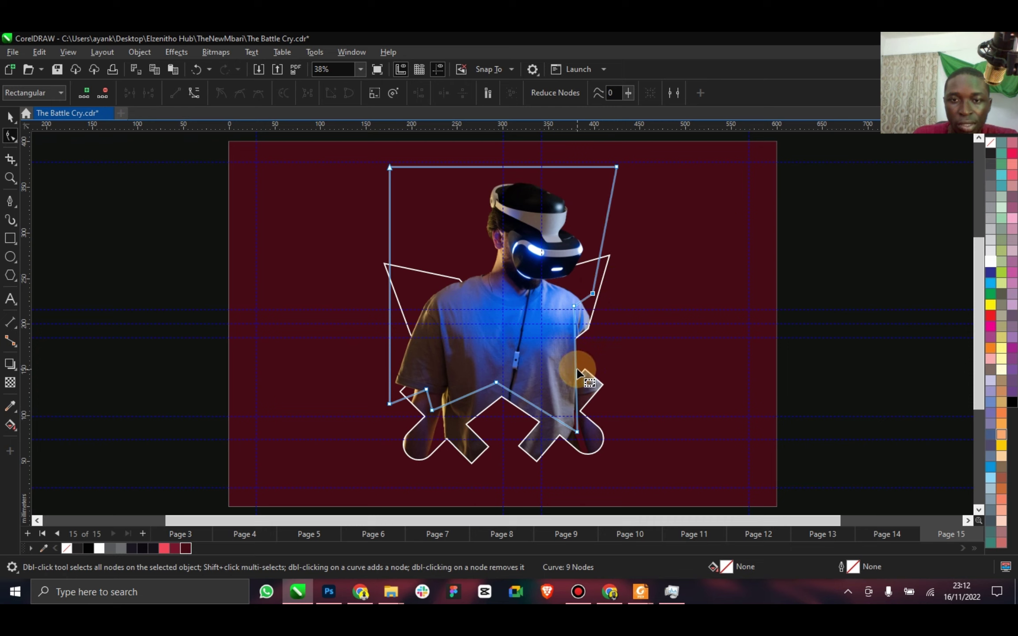
Move the copy's right crop edge inward to the headset cable and lower its top edge about 12 mm.
left_click(575, 367)
left_click_drag(574, 372, 541, 366)
left_click_drag(545, 429, 541, 404)
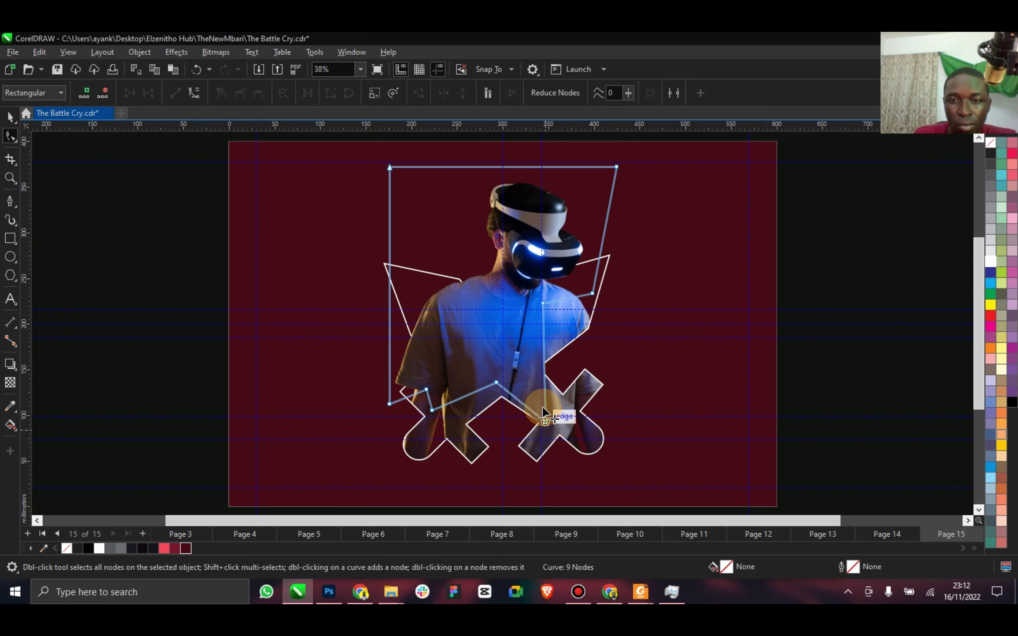
left_click_drag(541, 362, 523, 359)
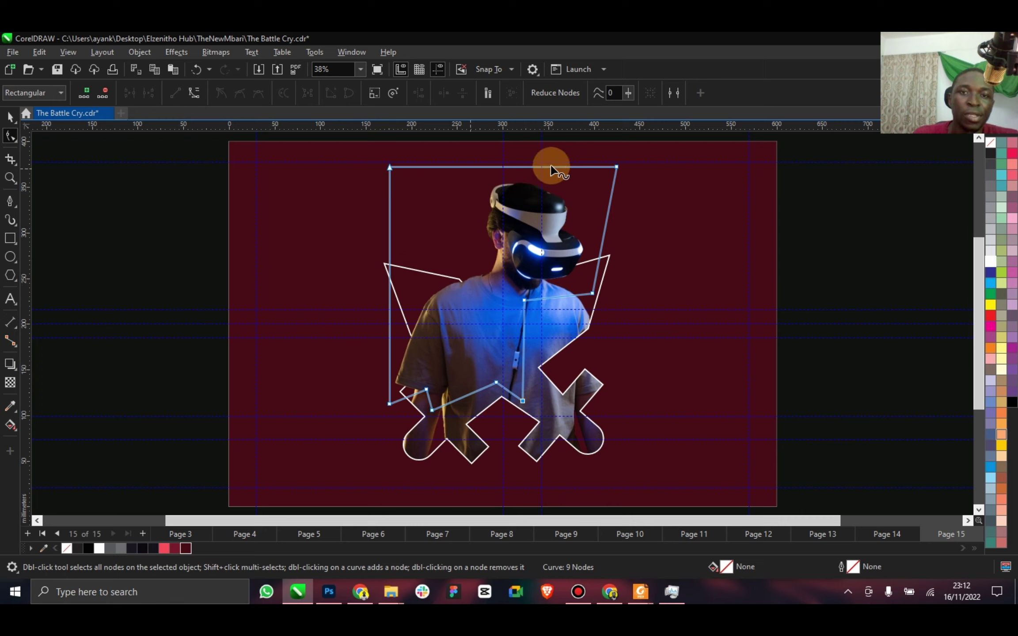
left_click(522, 176)
left_click_drag(521, 178, 521, 189)
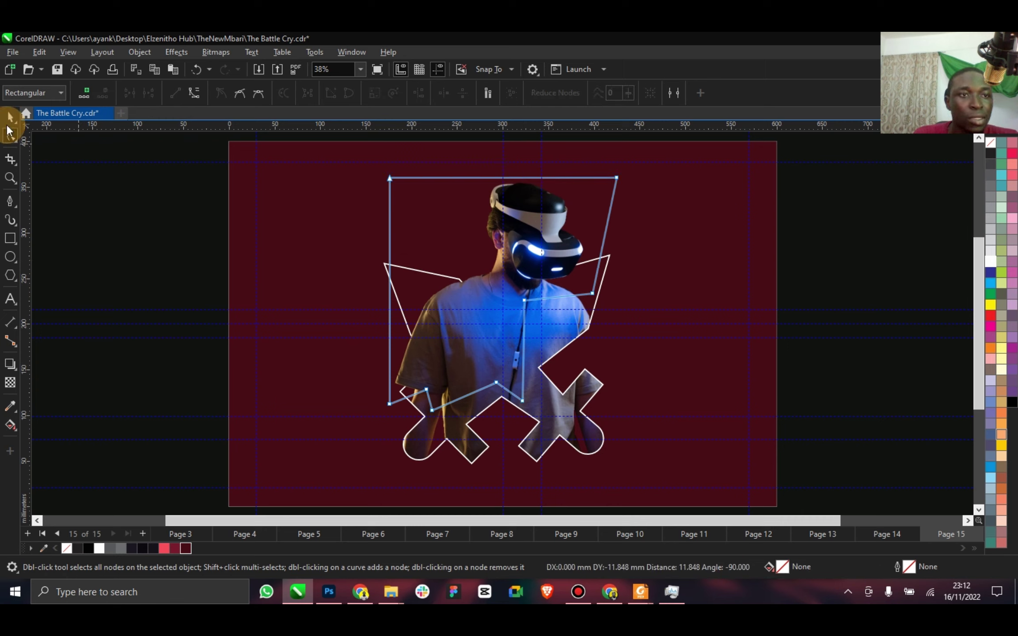
left_click(4, 116)
Preview page 15 full screen to check how the man merges with the swords outline.
left_click(352, 75)
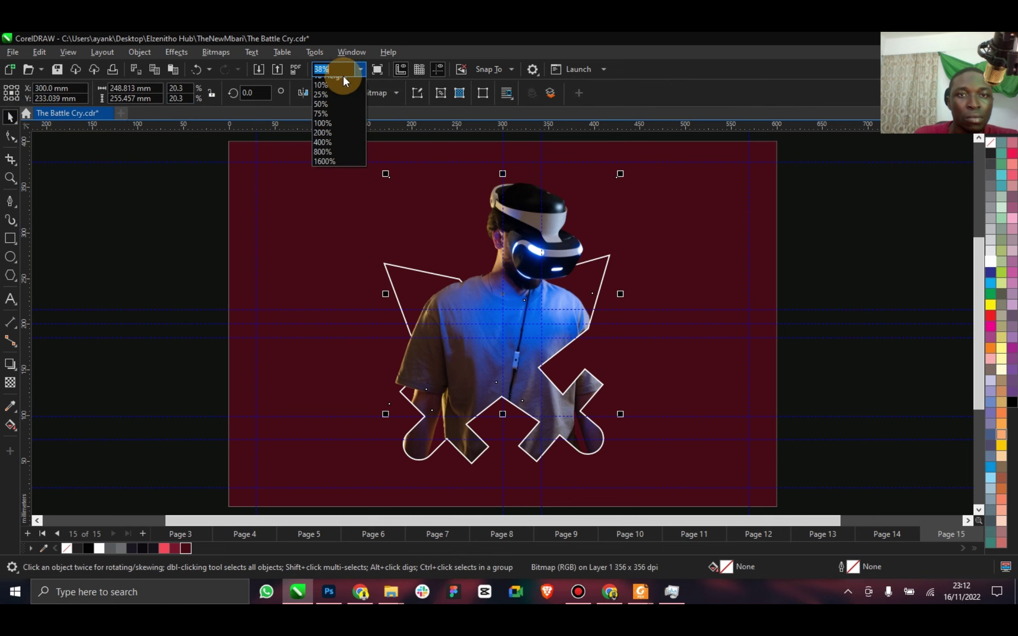
left_click(356, 72)
left_click(361, 69)
left_click(341, 79)
left_click(376, 69)
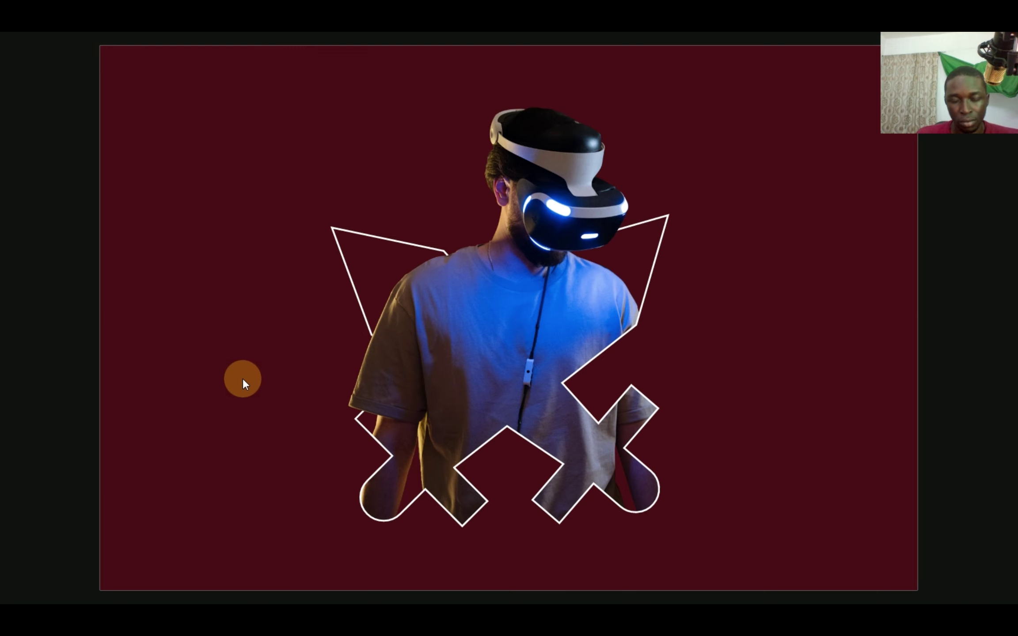
left_click(471, 433)
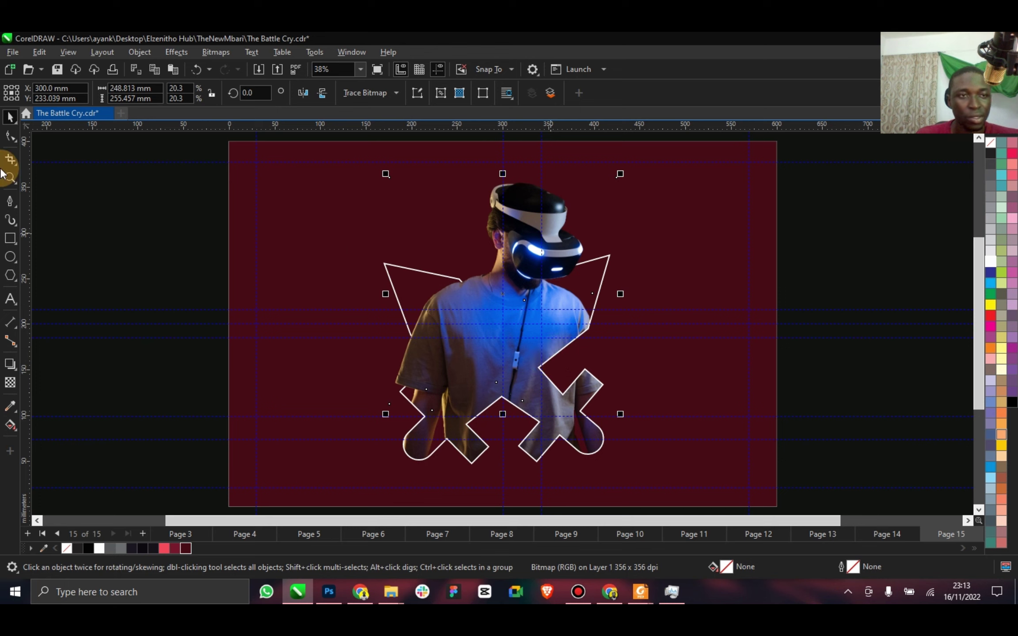
Delete the cropped copy of the man lying over the swords.
left_click(9, 139)
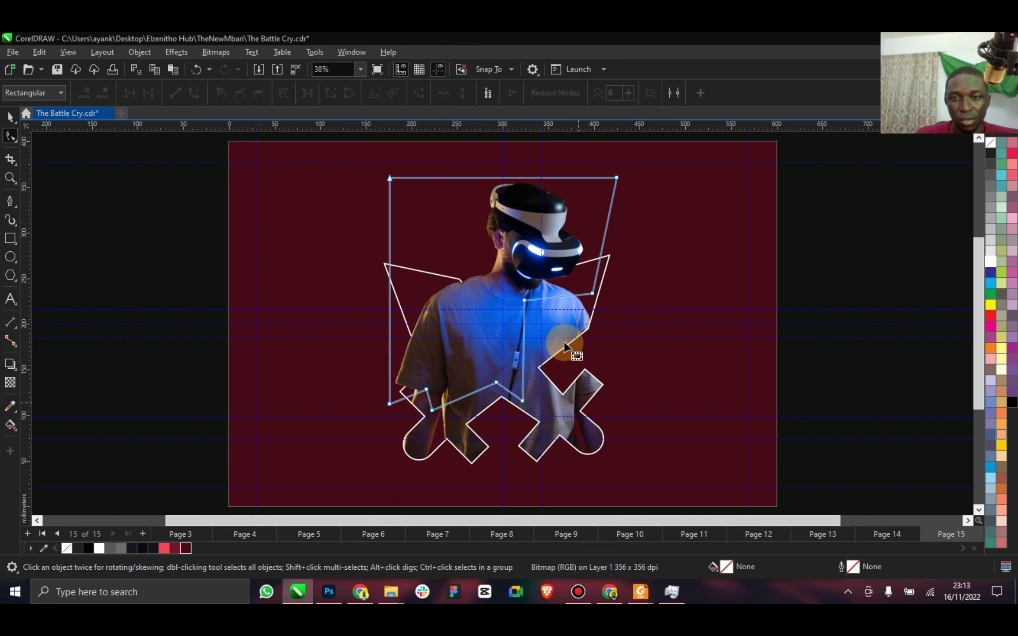
left_click(9, 119)
left_click(404, 284)
Edit the PowerClip contents, resizing the man to about 235 x 312 mm and placing him at about X 297, Y 205 mm.
left_click(511, 307)
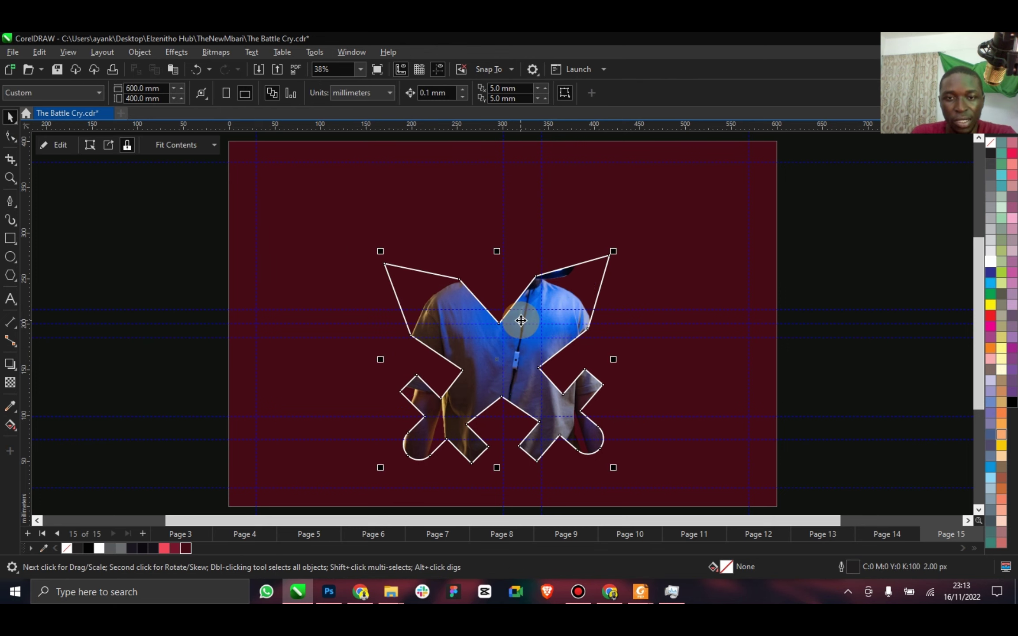
double_click(520, 324)
left_click(9, 116)
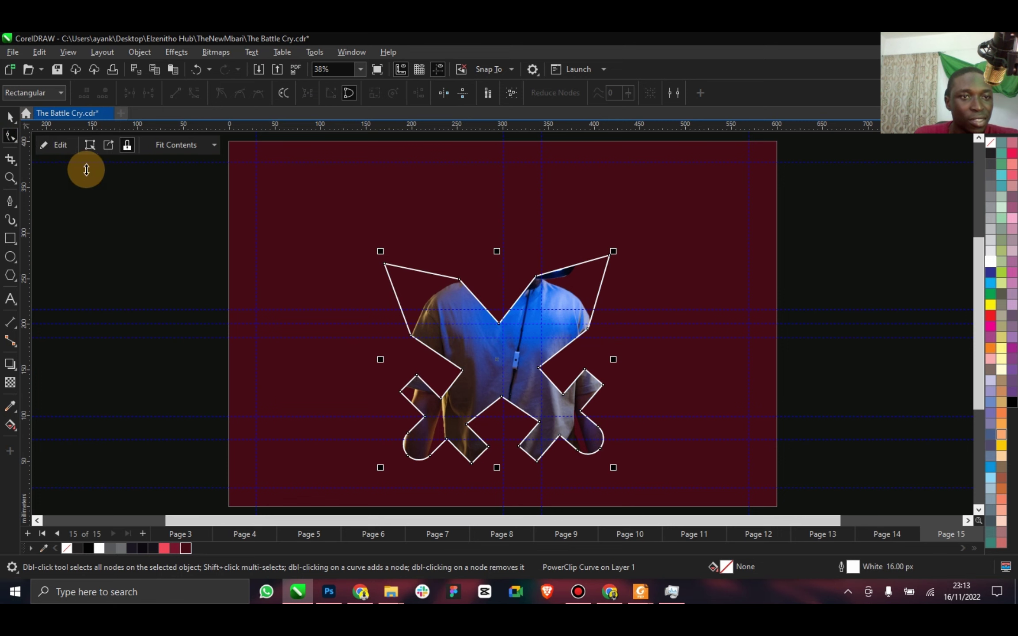
left_click(57, 144)
left_click(493, 323)
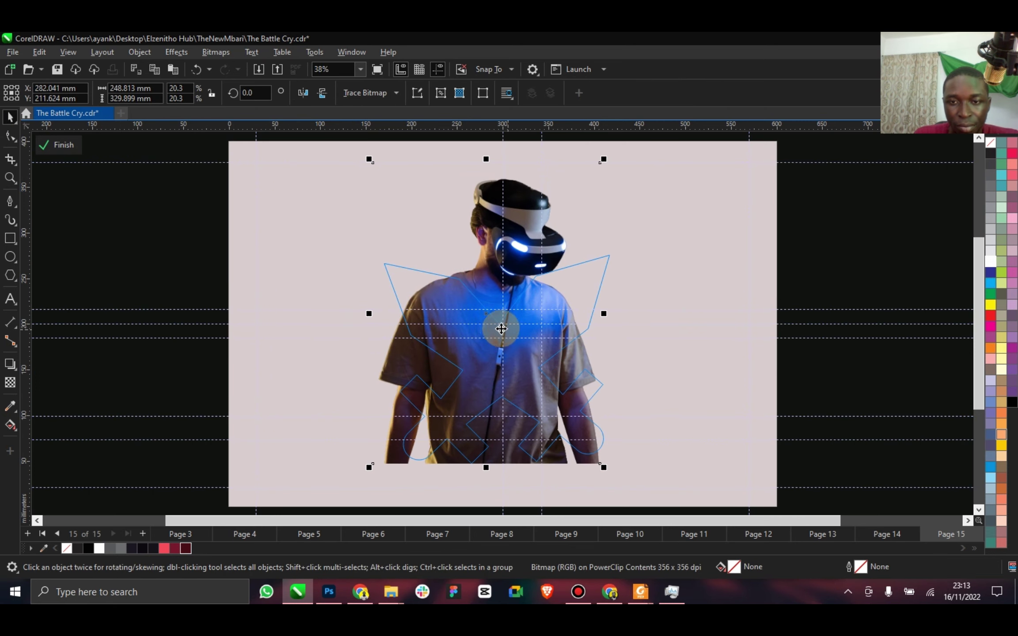
left_click_drag(502, 328, 494, 327)
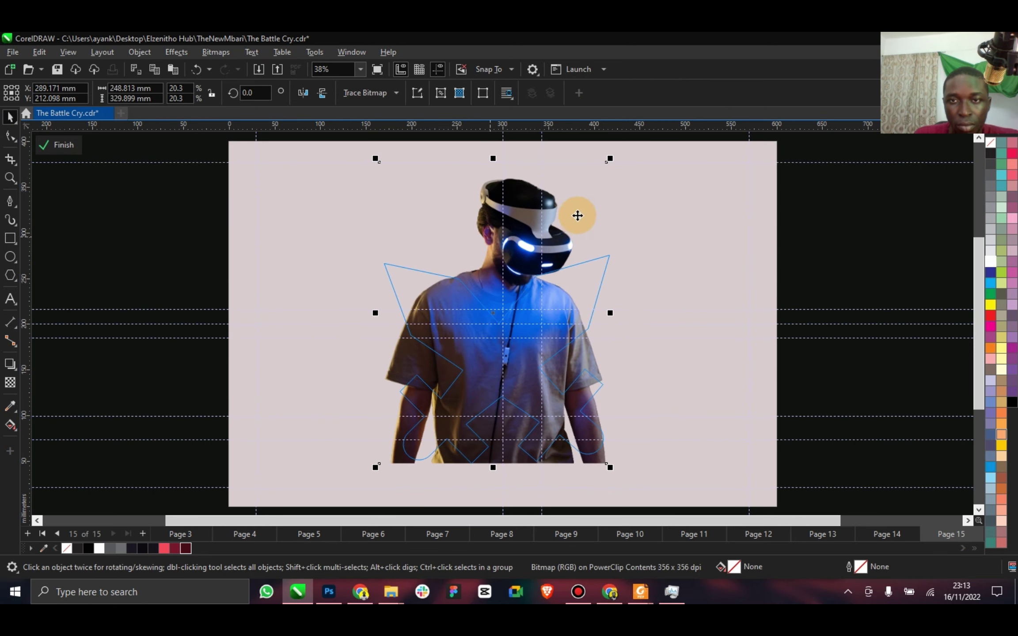
left_click_drag(611, 159, 604, 172)
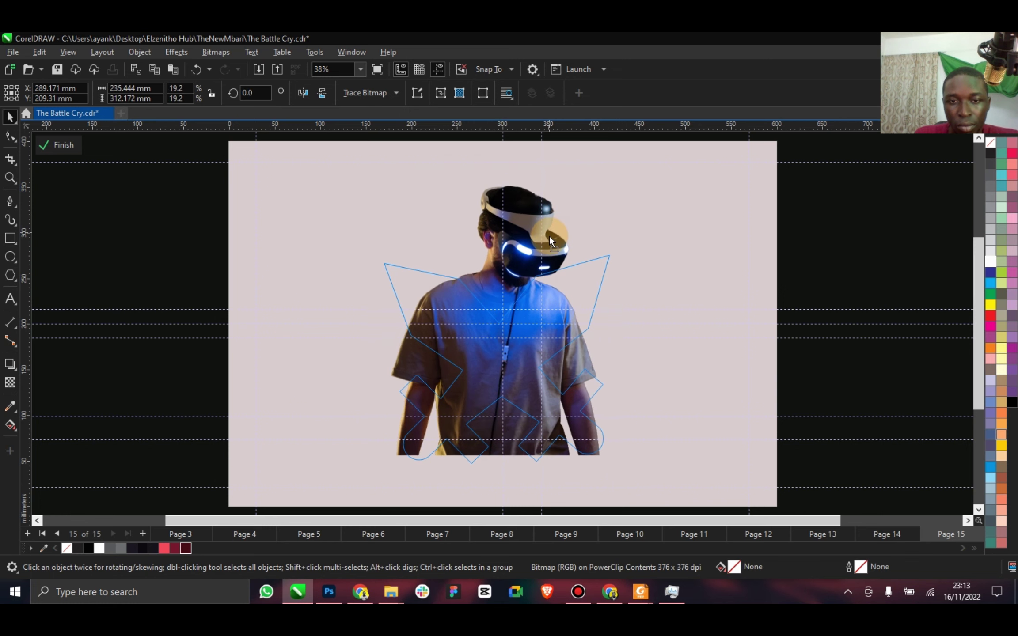
left_click_drag(552, 236, 543, 238)
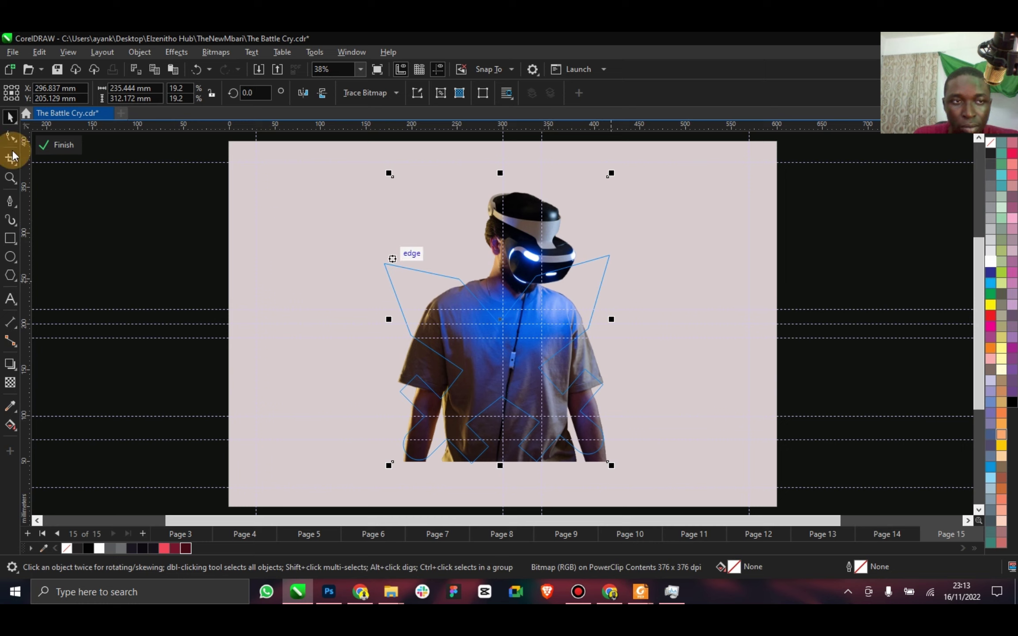
left_click(70, 147)
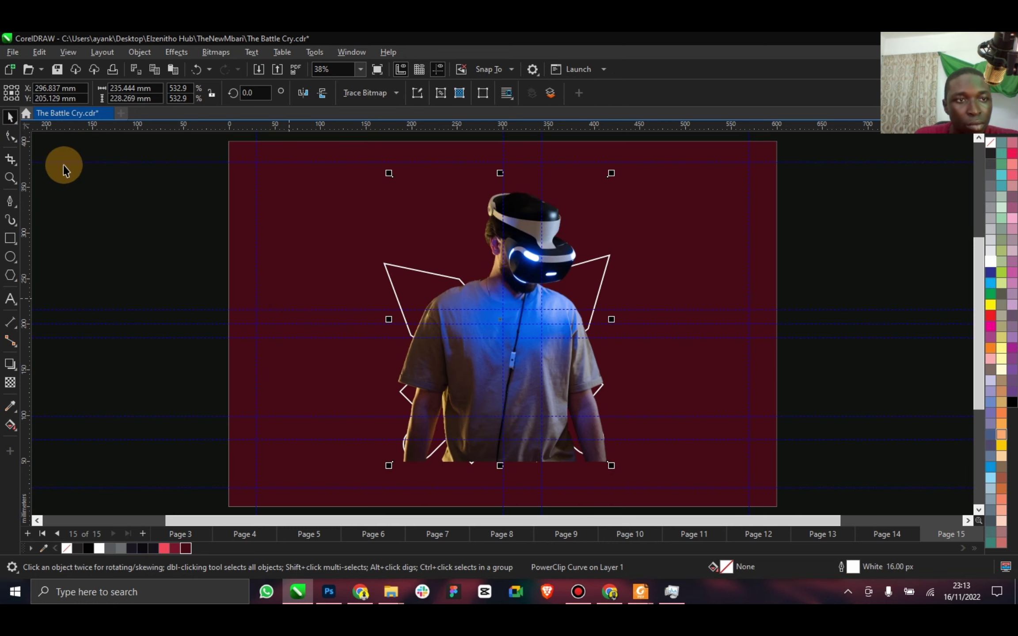
Raise the bottom crop edge of the man's front copy to just below the peak of the swords' central notch.
left_click(11, 135)
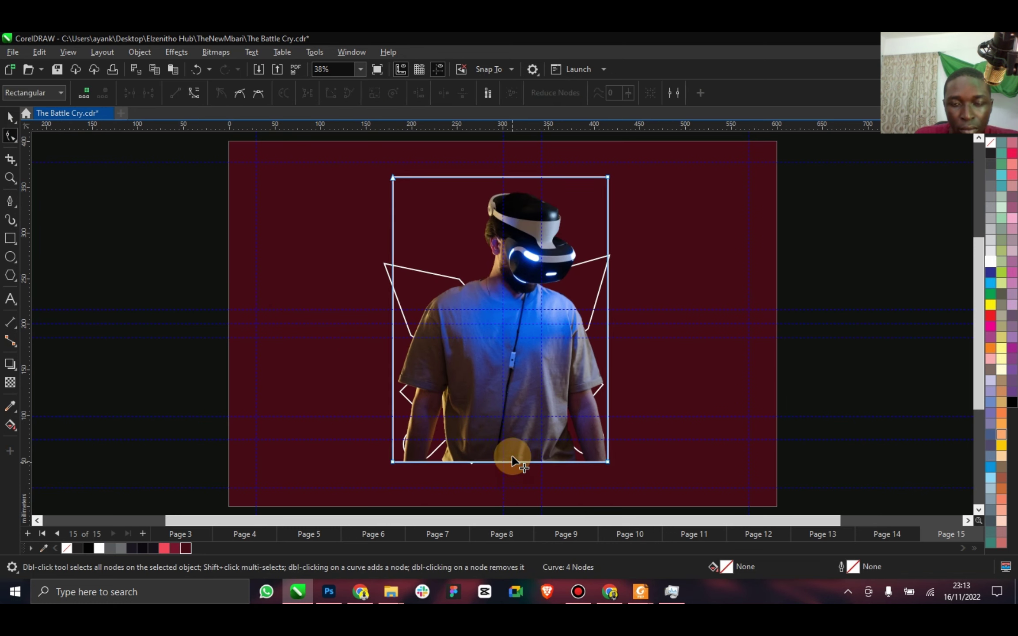
left_click_drag(512, 458, 515, 398)
scroll(454, 400, "up", 5)
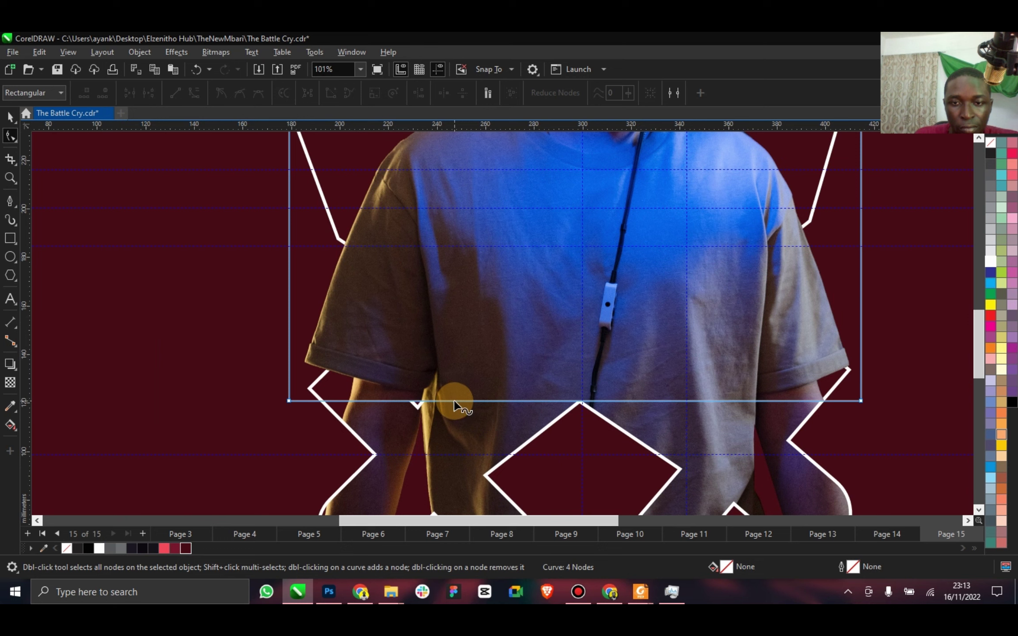
left_click_drag(454, 402, 454, 415)
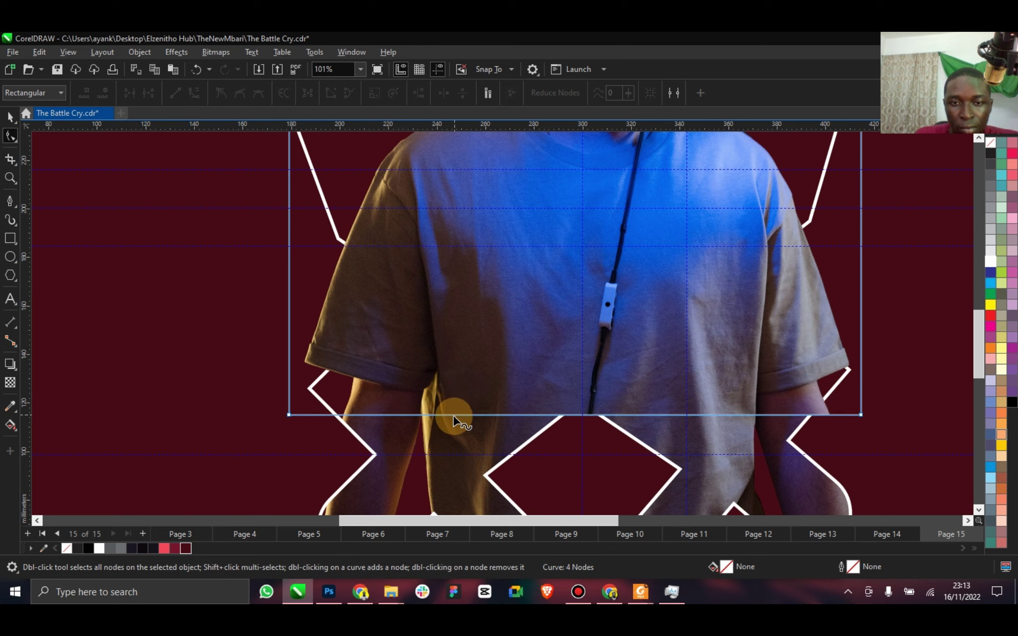
Add two nodes to the crop's lower edge, bend it above the swords' central peak with its right end about 8 mm higher, and save.
left_click(564, 415)
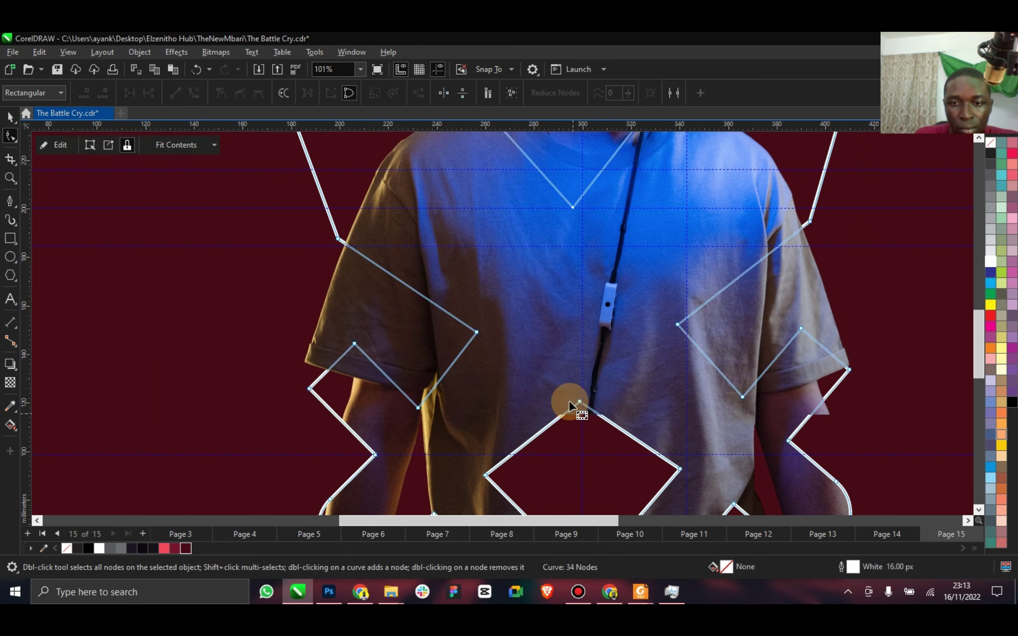
left_click(581, 415)
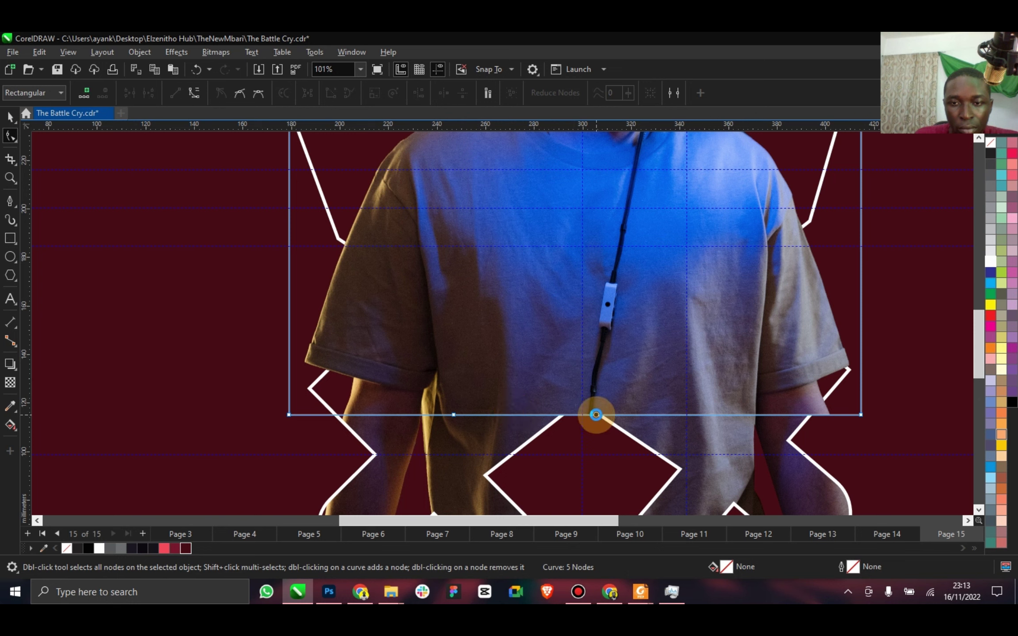
double_click(596, 414)
left_click_drag(596, 414, 589, 381)
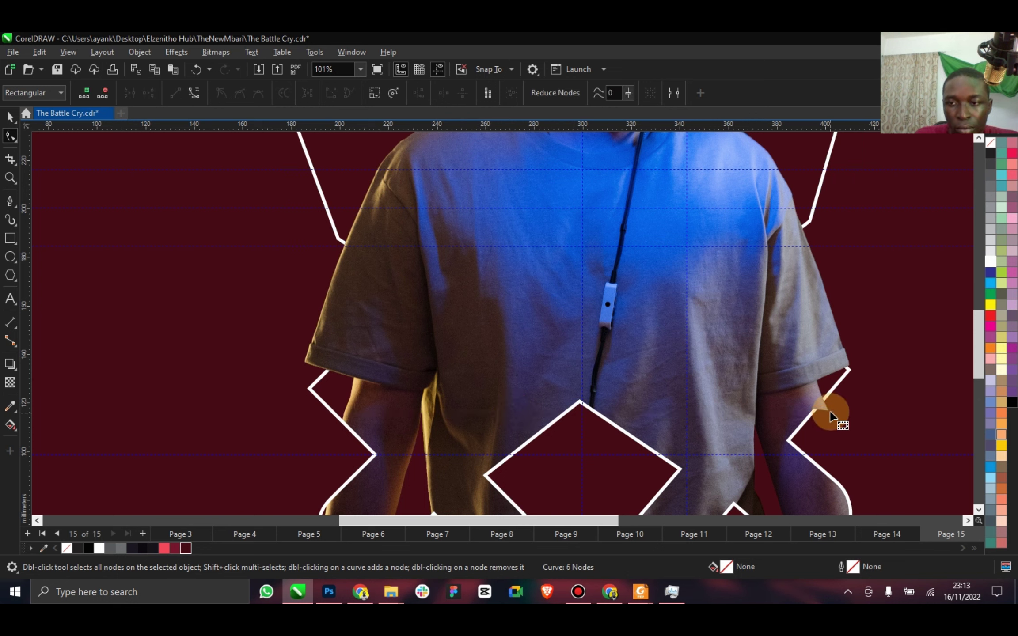
left_click_drag(830, 411, 829, 392)
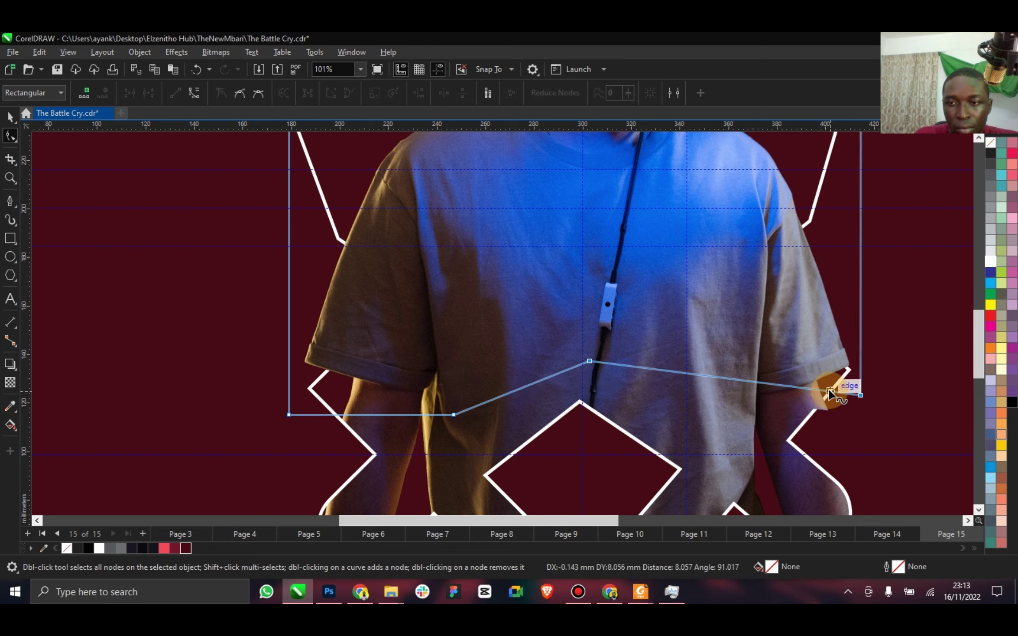
left_click(9, 118)
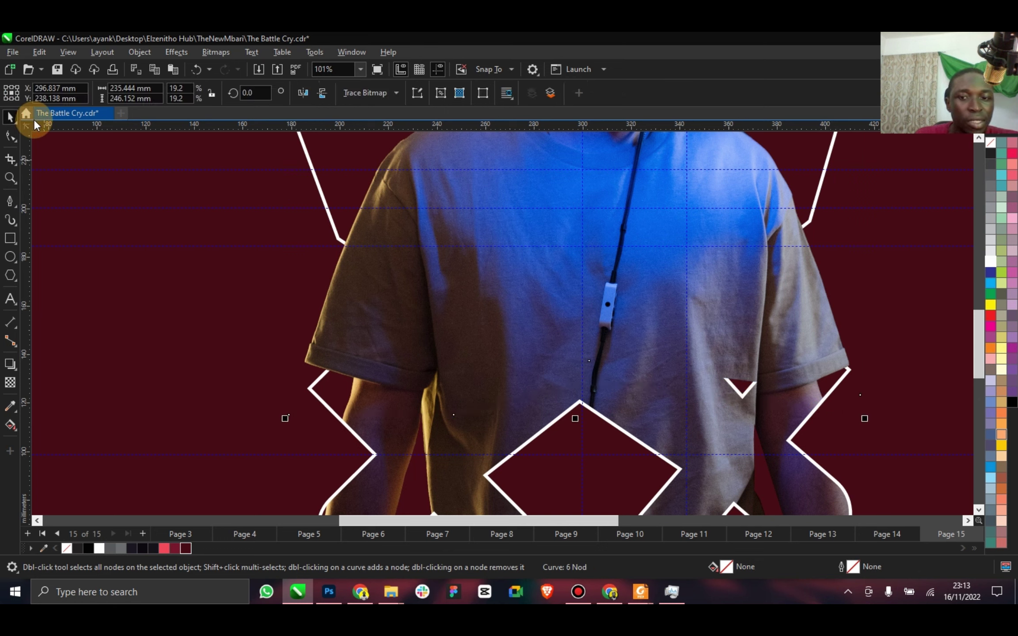
left_click(360, 69)
left_click(332, 103)
left_click(144, 287)
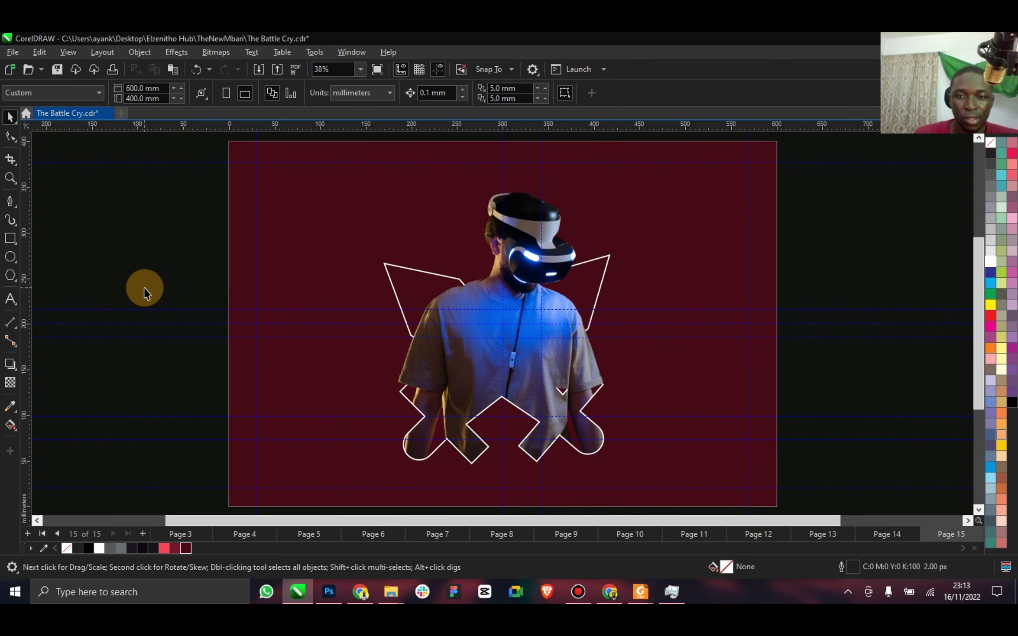
key("ctrl+s")
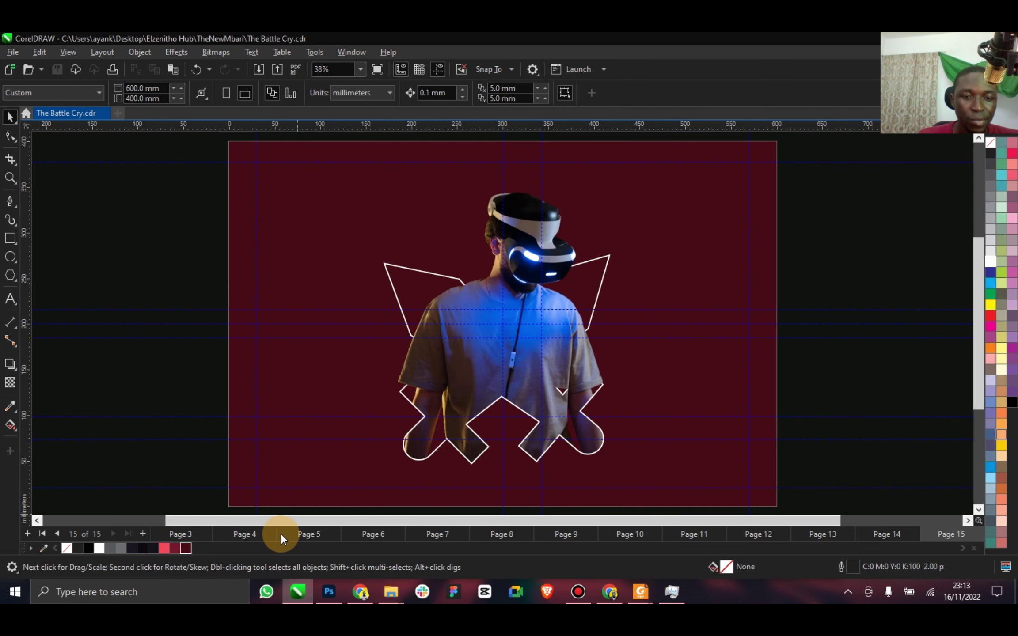
Copy the white swords-and-symbols pattern group from page 7 and paste it onto page 15.
left_click(406, 537)
scroll(461, 430, "down", 2)
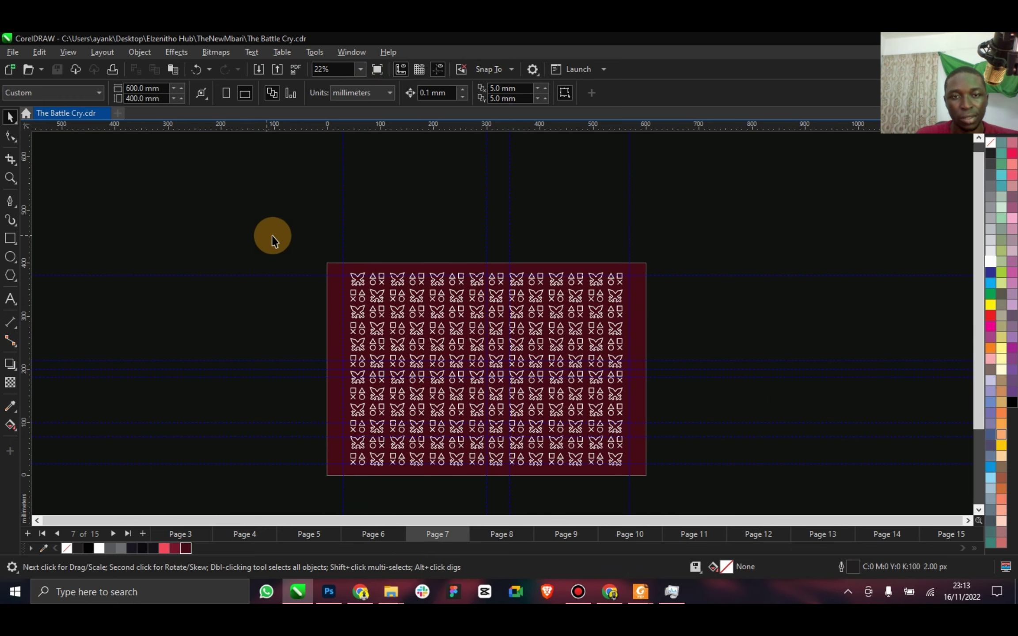
left_click_drag(267, 235, 635, 479)
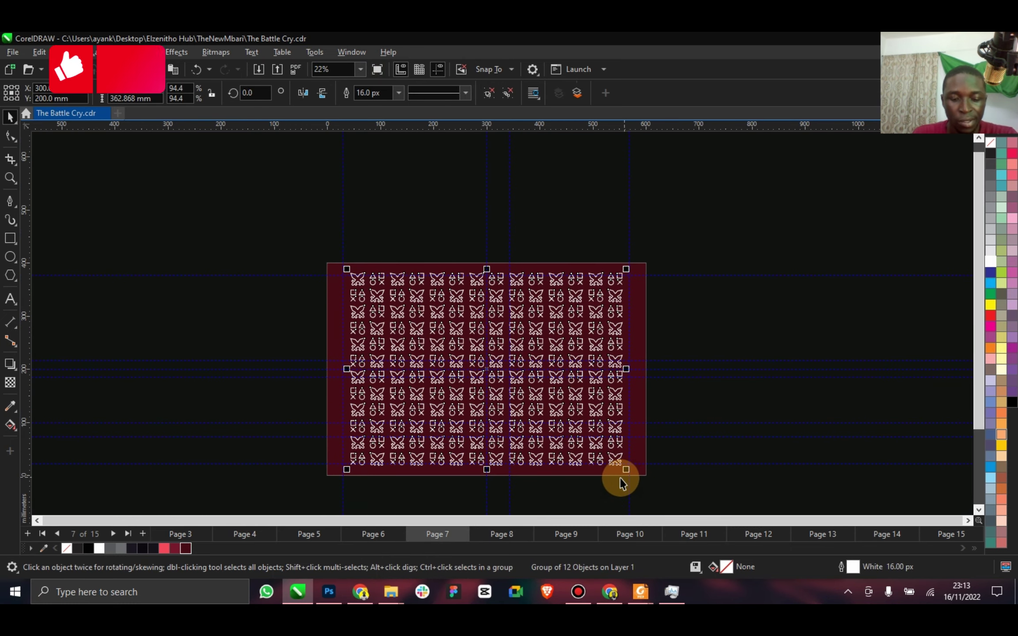
left_click(127, 534)
key("ctrl+v")
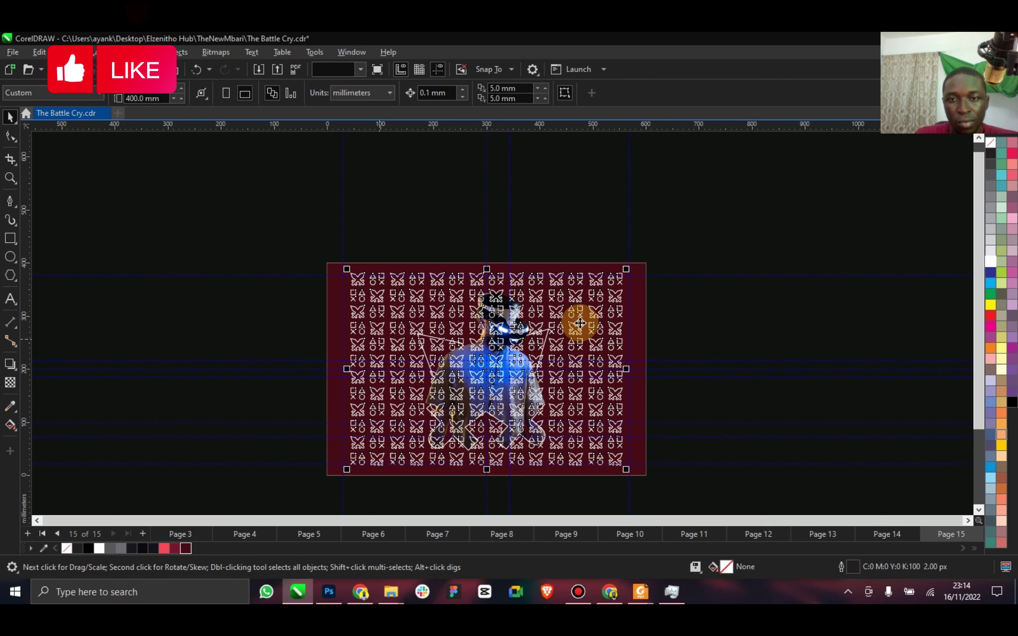
PowerClip the pasted pattern inside page 15's maroon background rectangle.
right_click(628, 311)
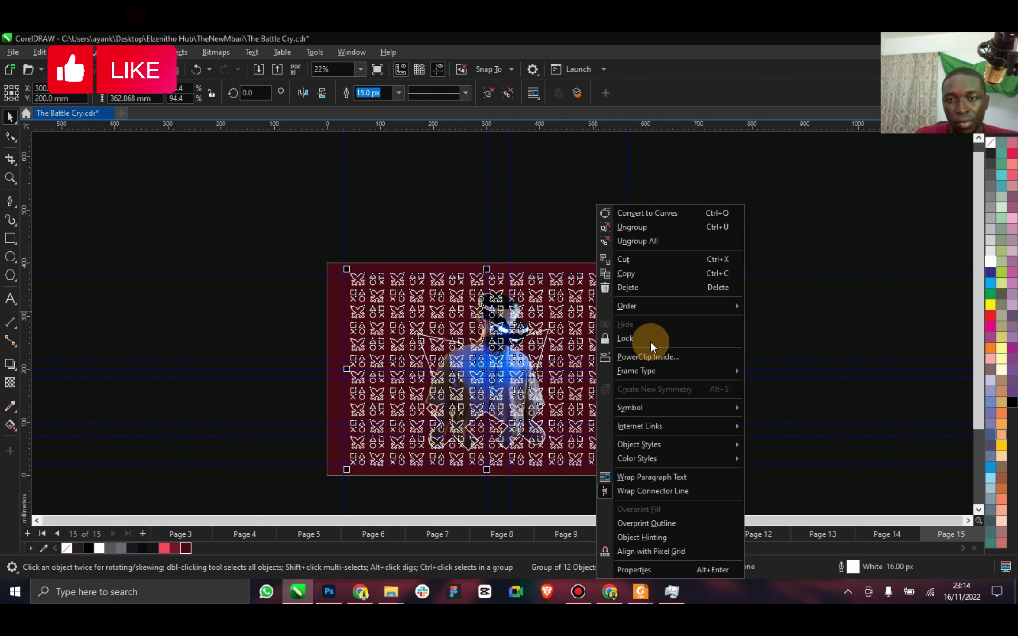
left_click(673, 358)
left_click(635, 324, "ctrl")
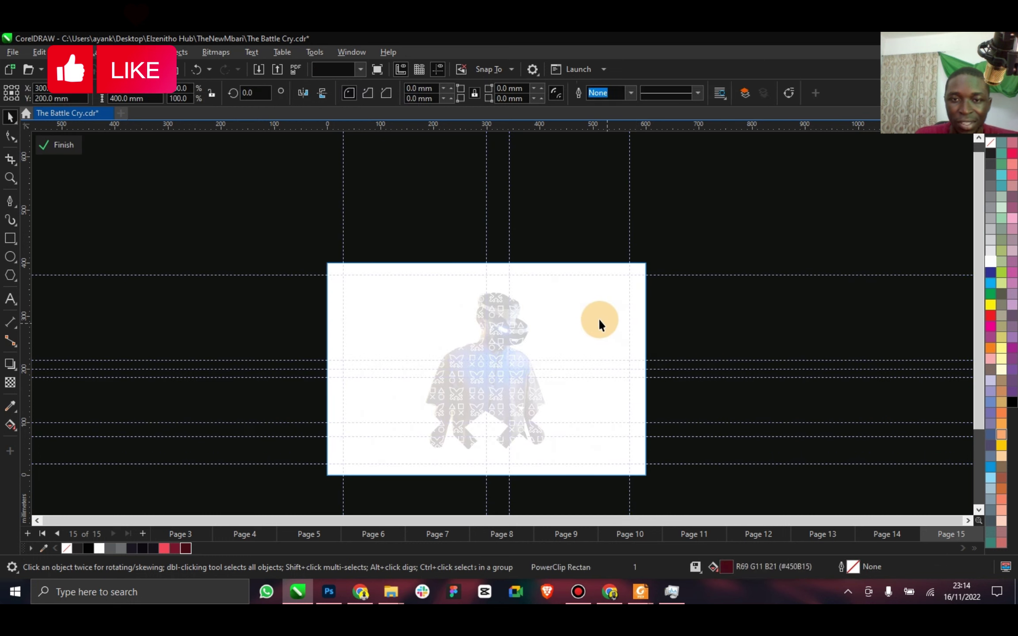
Convert the clipped pattern to a 300 dpi RGB Color (24-bit) bitmap with anti-aliasing and a transparent background.
left_click(492, 305)
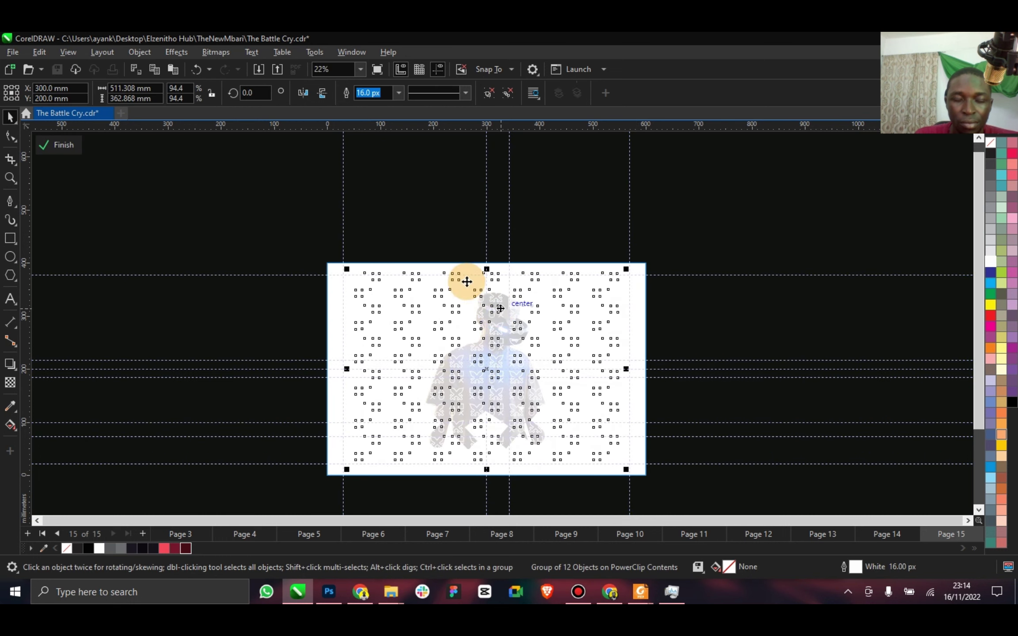
left_click(216, 51)
left_click(230, 68)
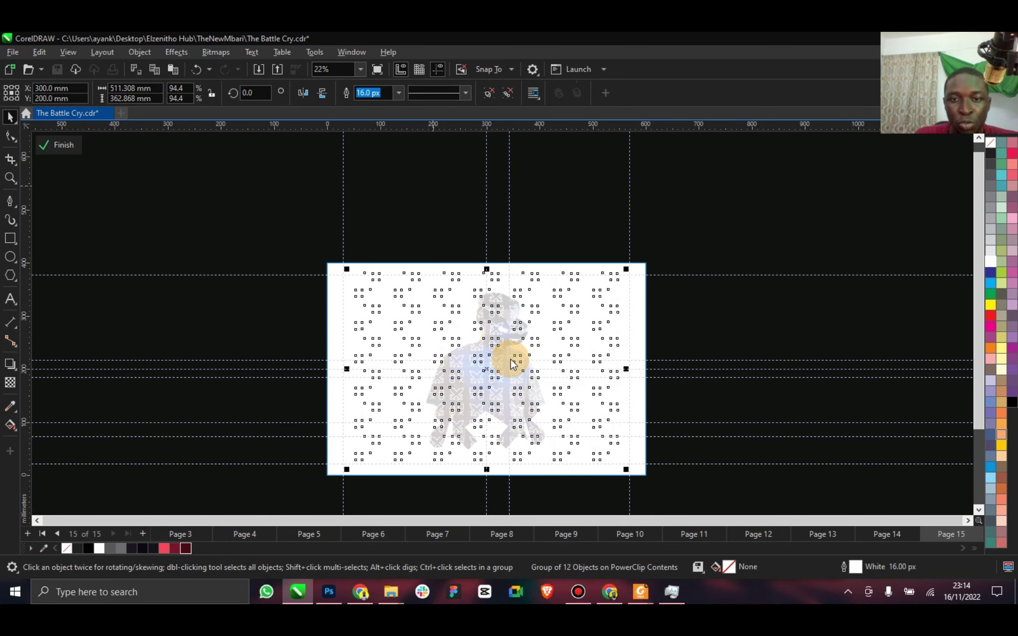
left_click(555, 279)
left_click(518, 326)
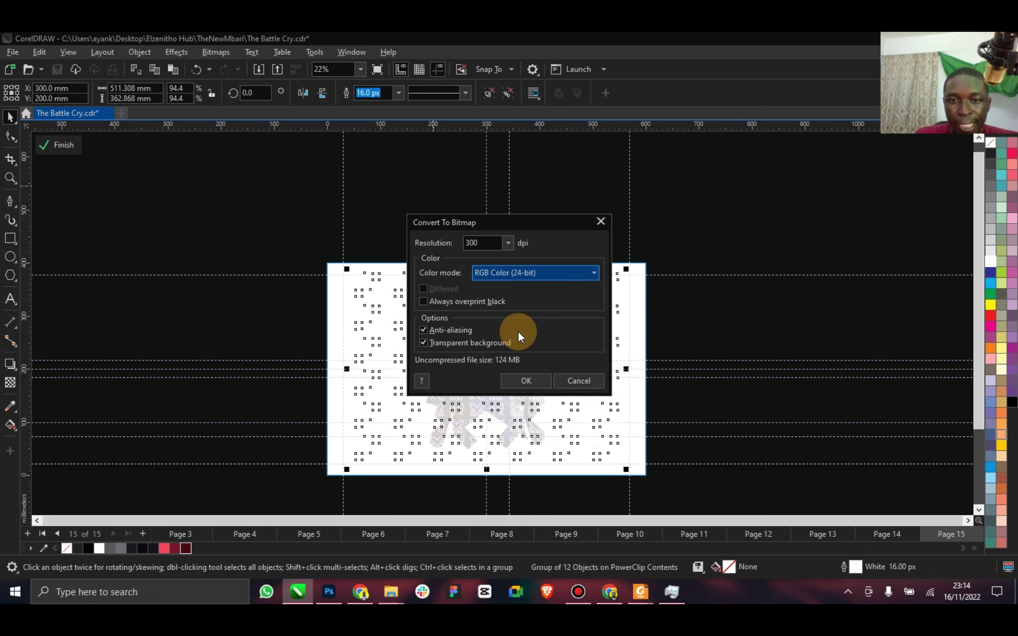
left_click(526, 376)
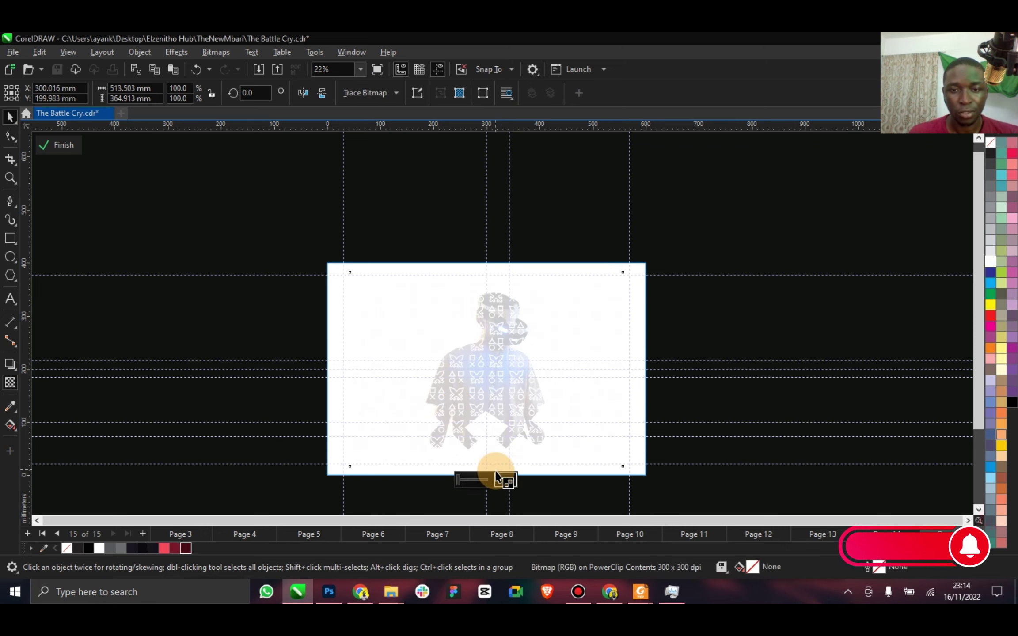
Set the pattern bitmap's uniform transparency to 91 inside the background PowerClip and save the file.
left_click_drag(495, 471, 481, 481)
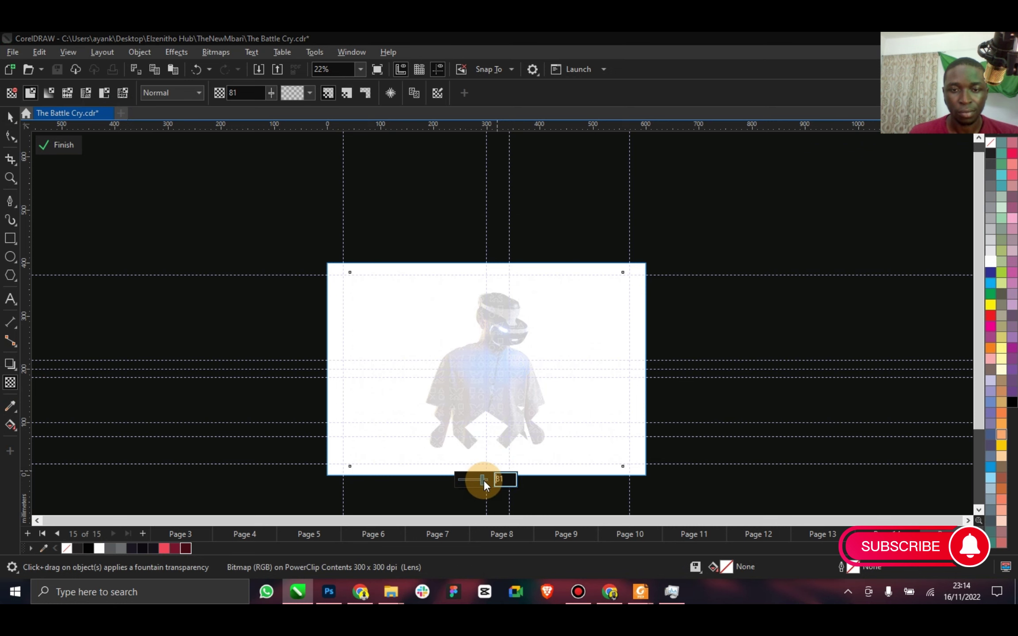
left_click(10, 116)
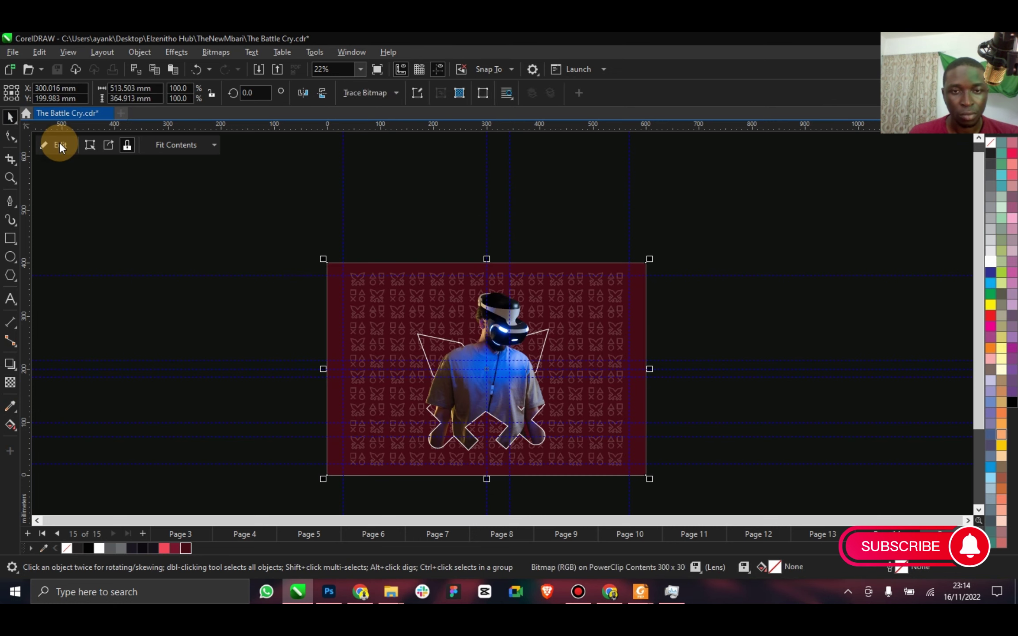
left_click(60, 146)
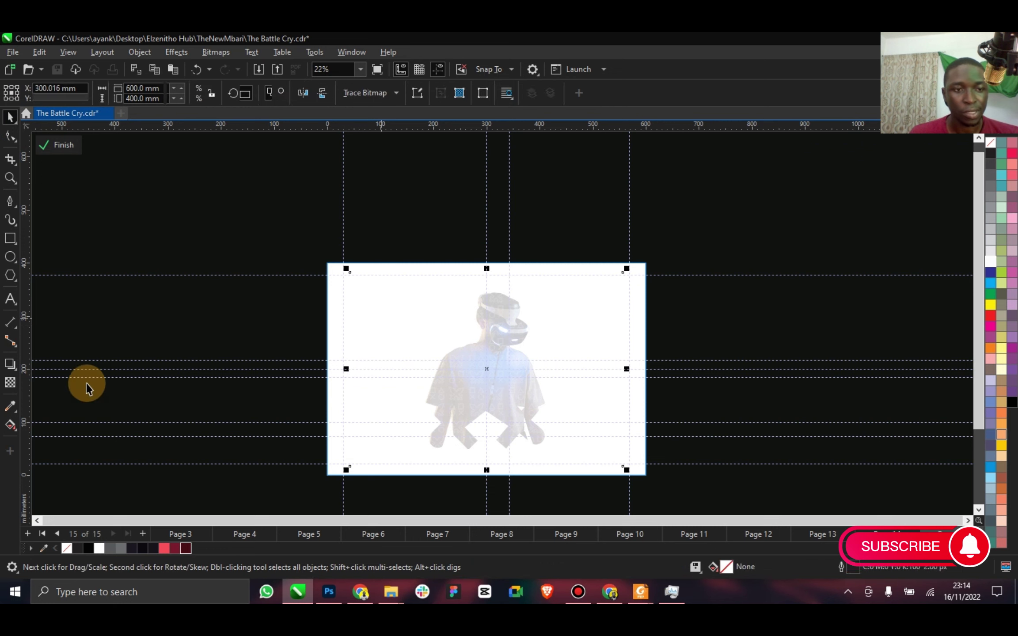
left_click(10, 383)
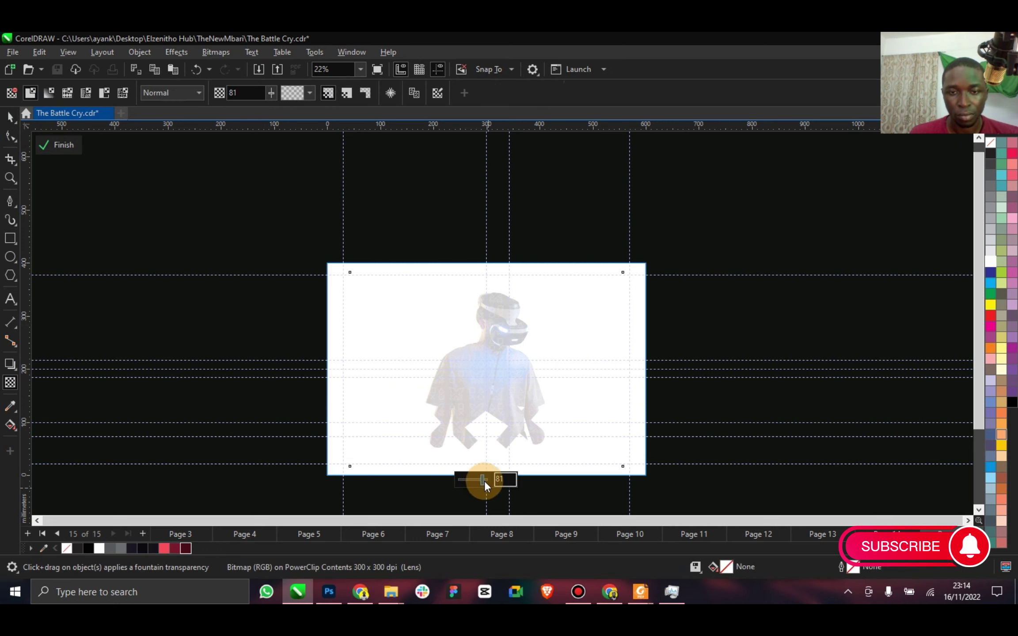
left_click_drag(485, 481, 486, 481)
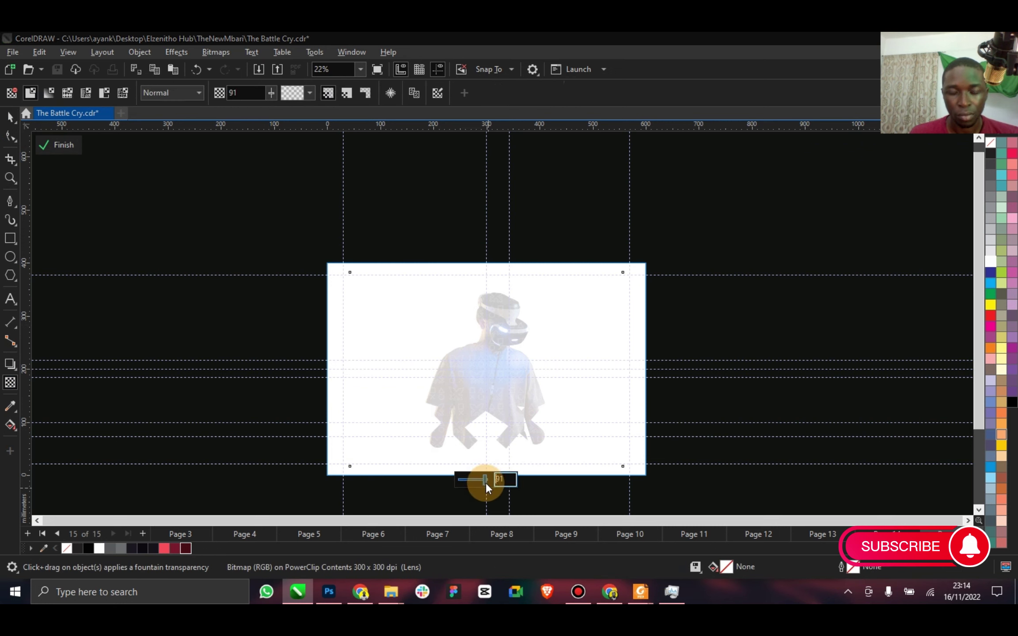
left_click(61, 144)
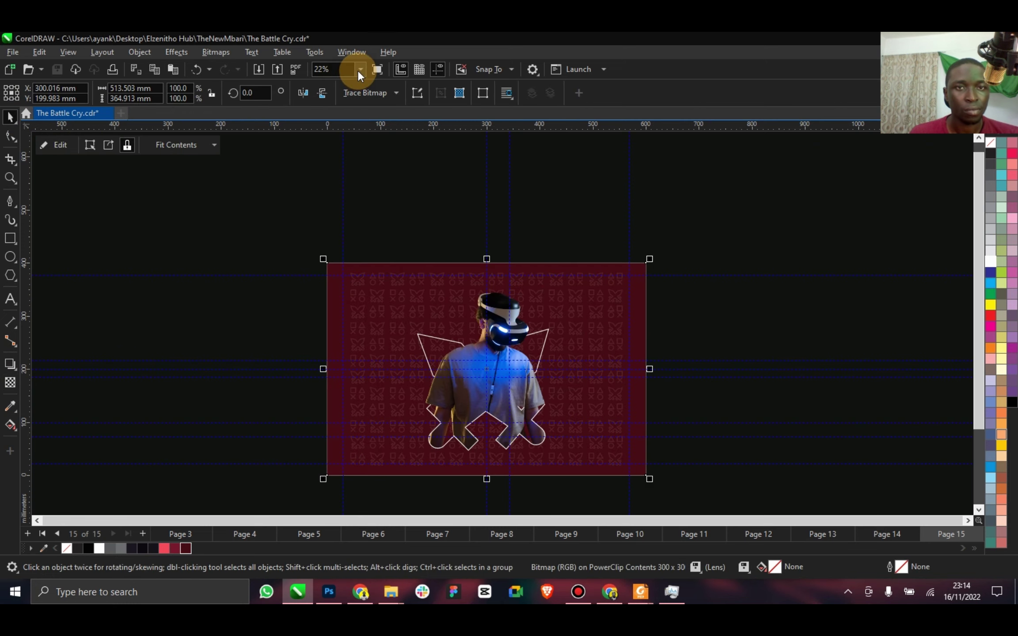
left_click(359, 73)
left_click(378, 70)
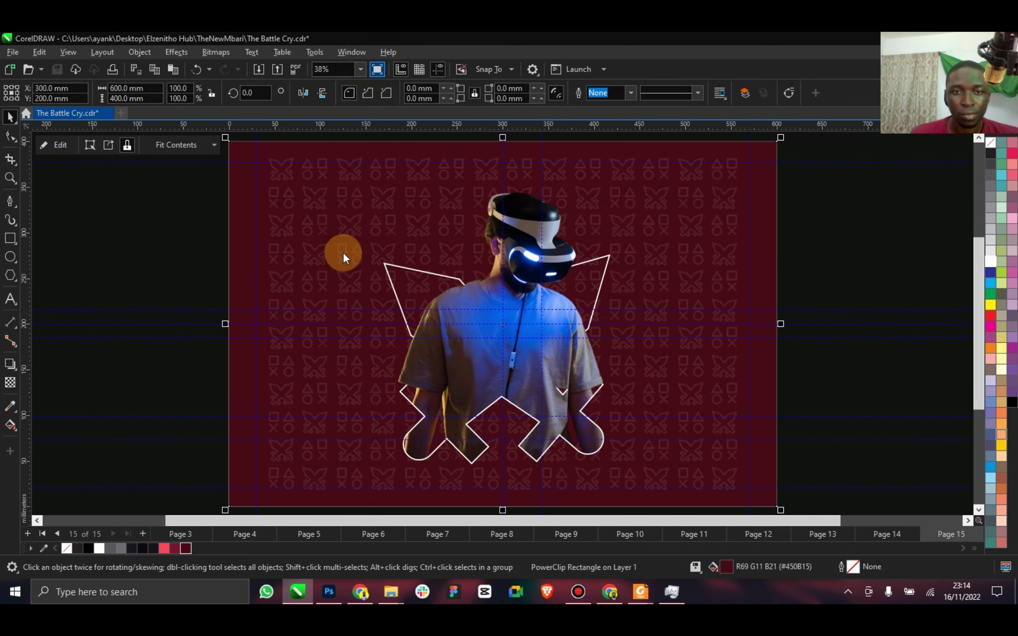
key("ctrl+s")
Fill the swords PowerClip curve behind the man with dark maroon #450B15.
left_click(391, 272, "ctrl")
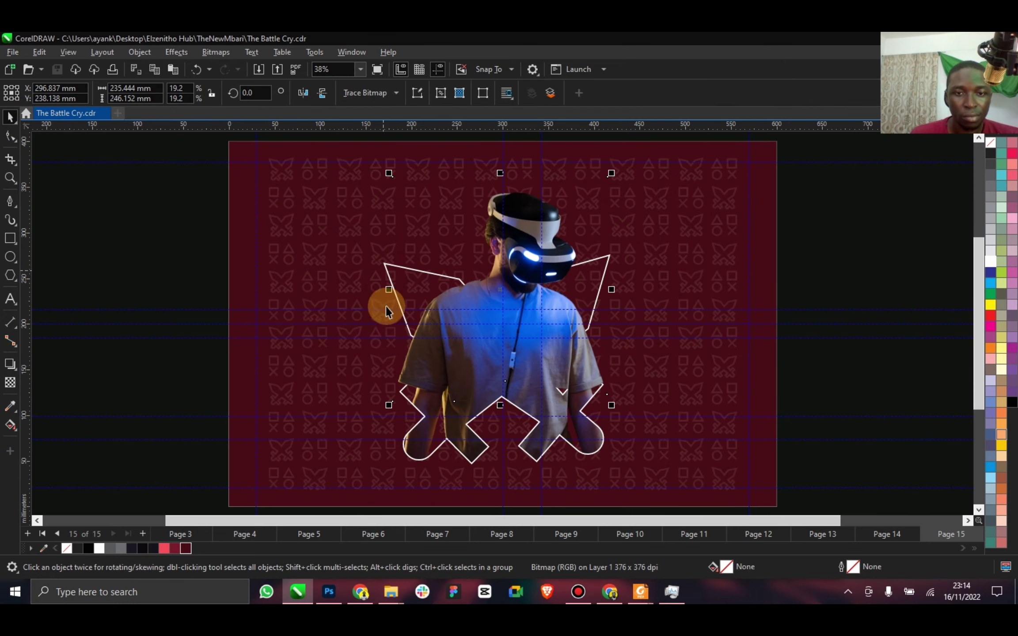
left_click(415, 448)
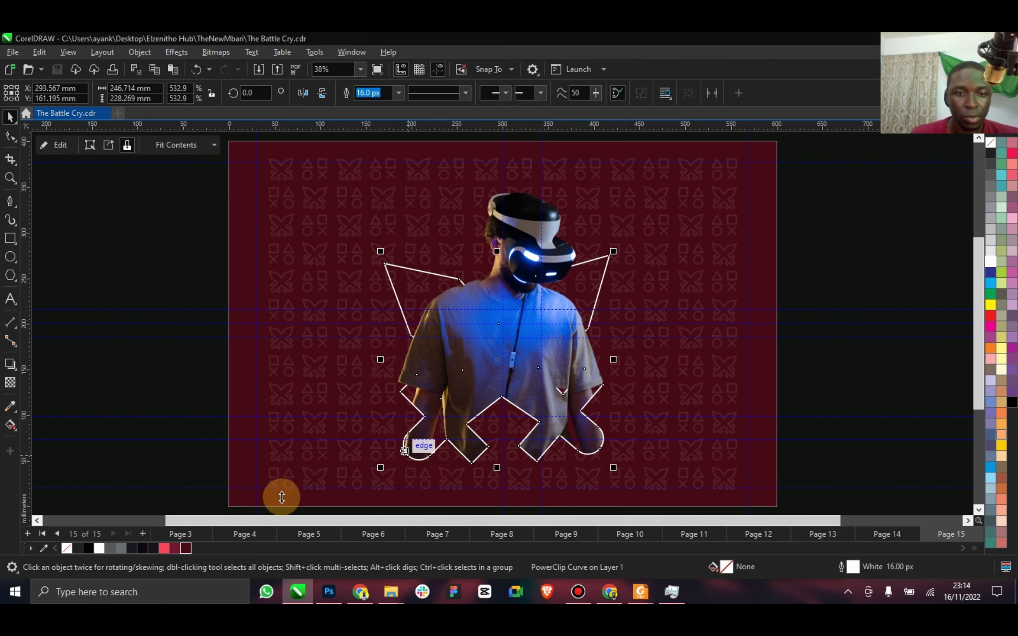
left_click(186, 548)
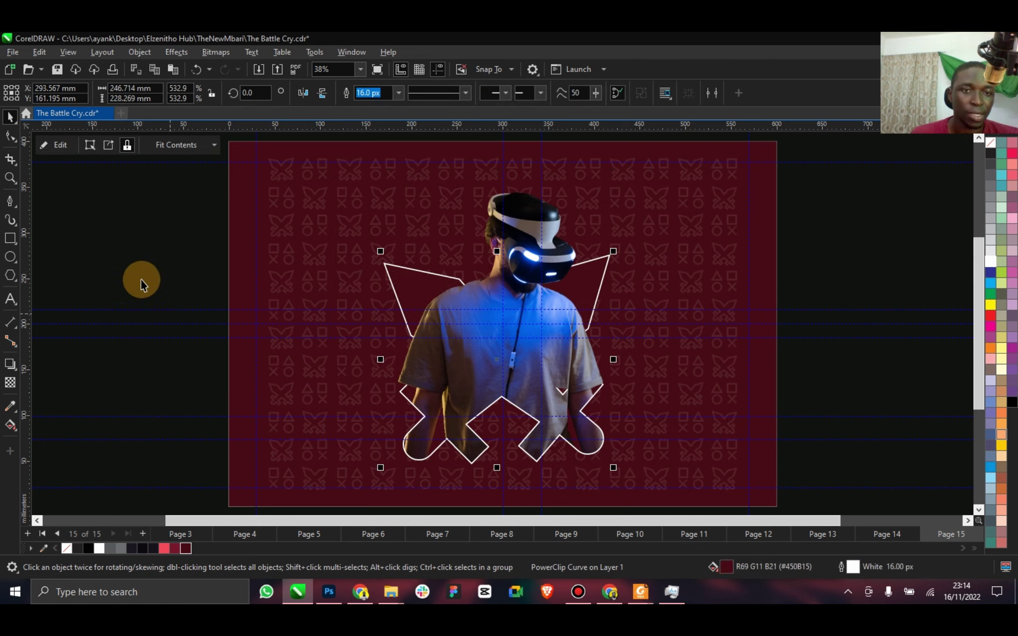
Try the fills #F24759 and #74162D on the swords curve, and return it to #450B15.
left_click(414, 443)
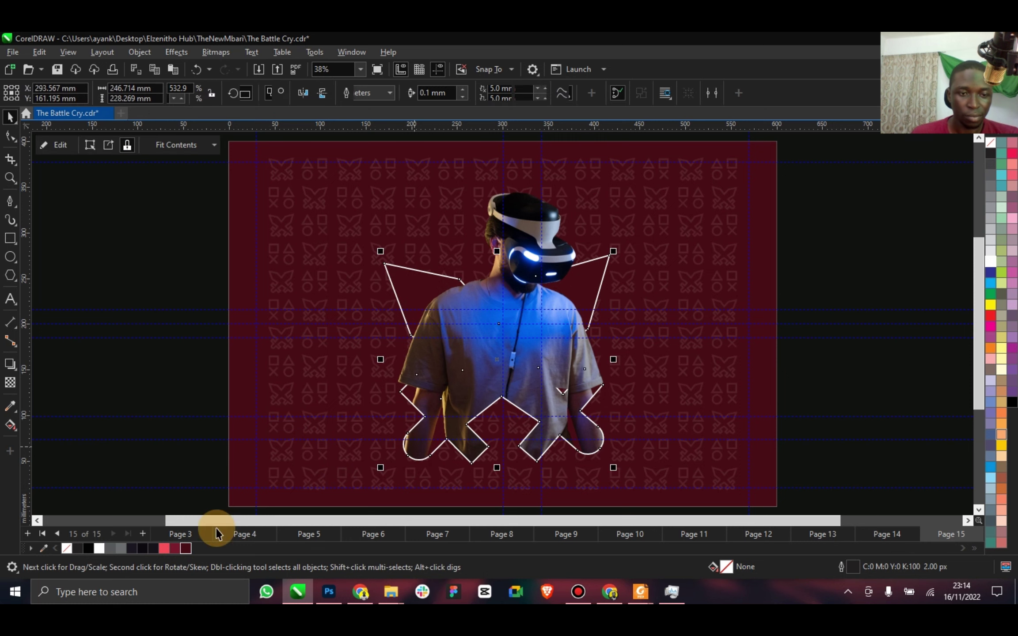
left_click(164, 549)
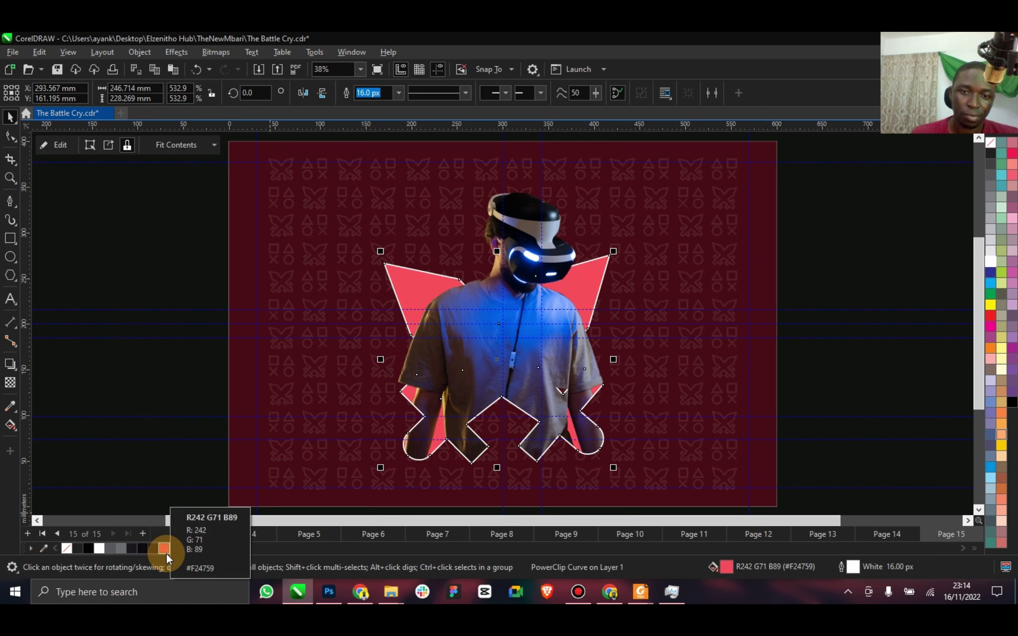
left_click(175, 550)
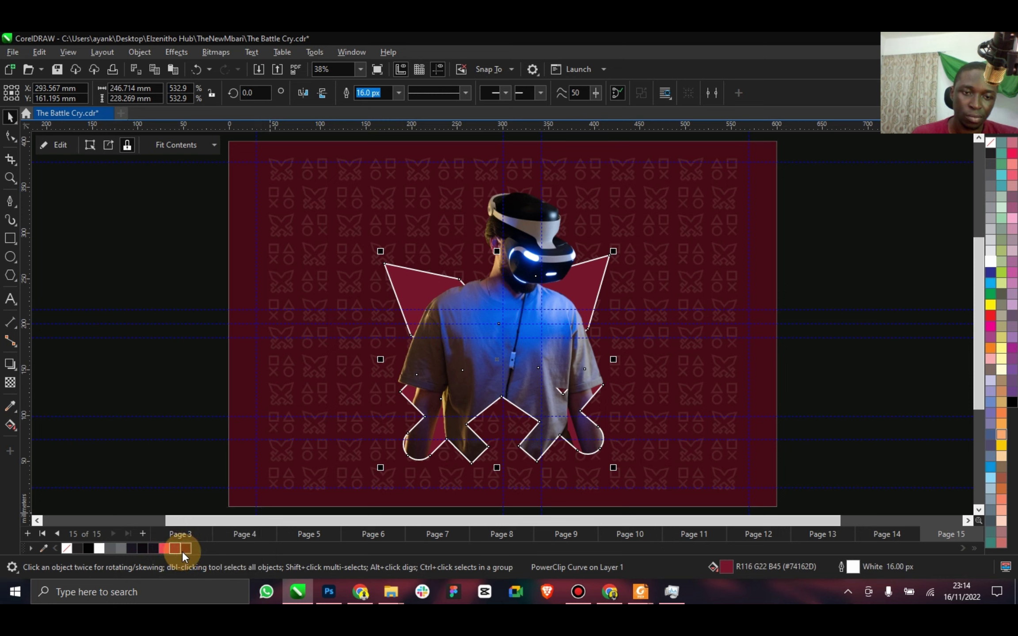
Save the file and go back to page 1, the Moodboard page.
left_click(108, 247)
key("ctrl+s")
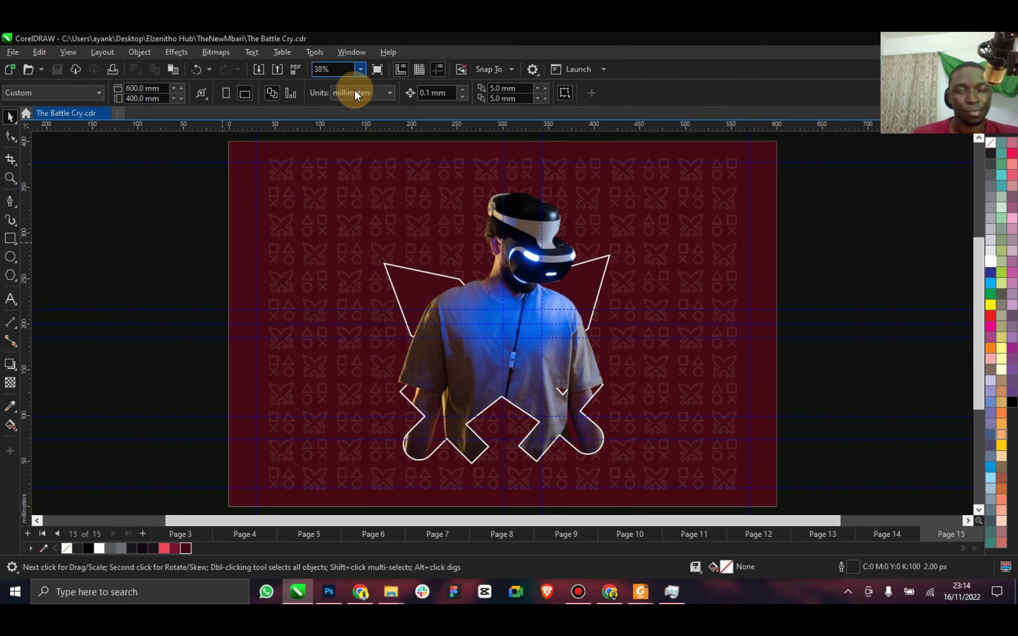
left_click(361, 70)
left_click(363, 71)
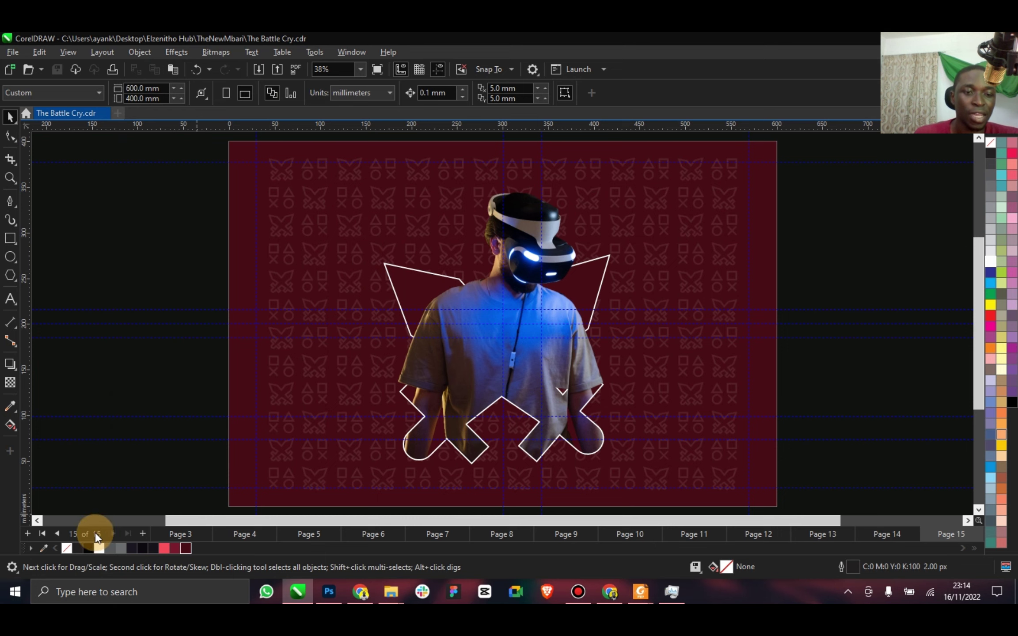
left_click(42, 534)
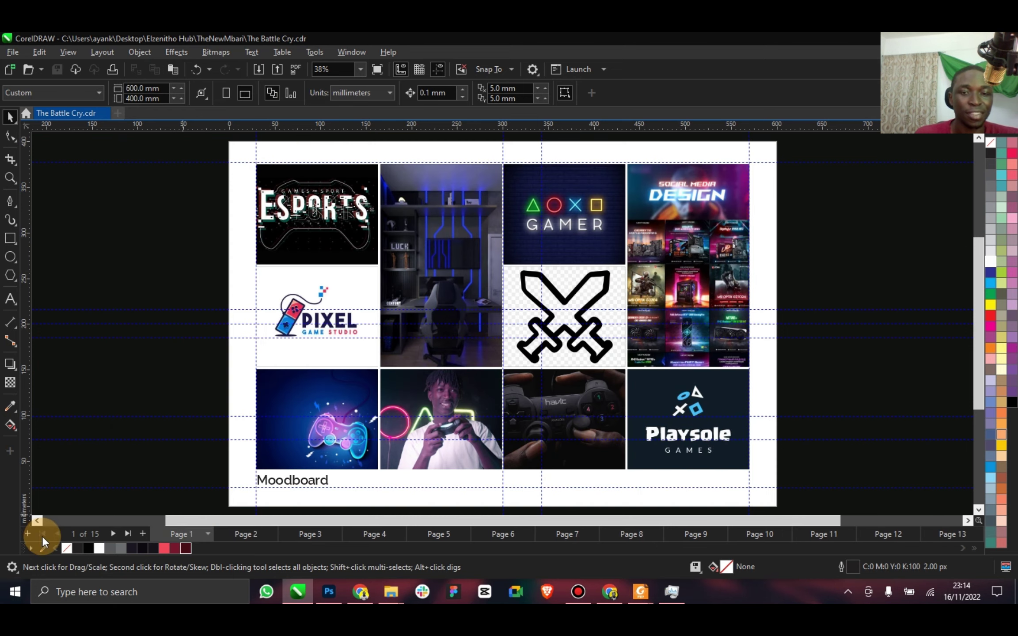
Review the presentation in full-screen preview, from the Moodboard through the brand summary, logo, logo breakdown and logo variations to the pattern page.
left_click(373, 72)
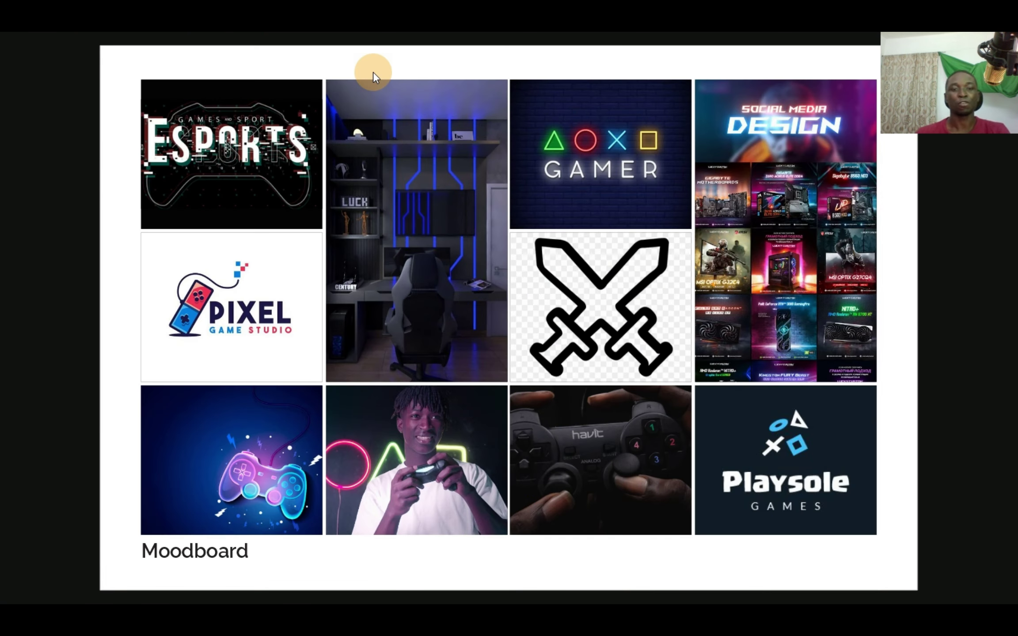
left_click(373, 71)
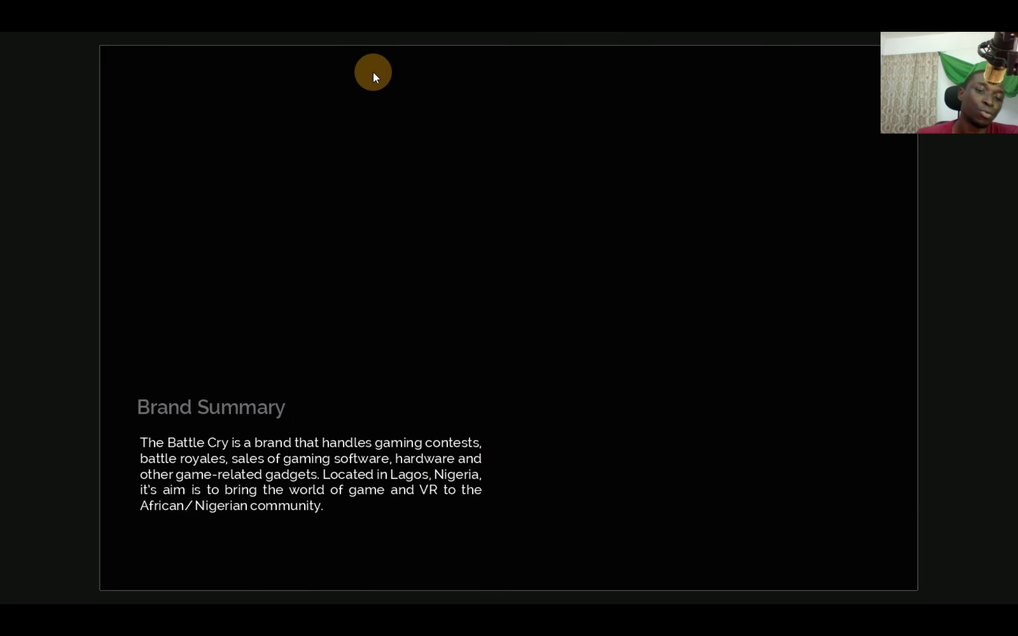
left_click(373, 72)
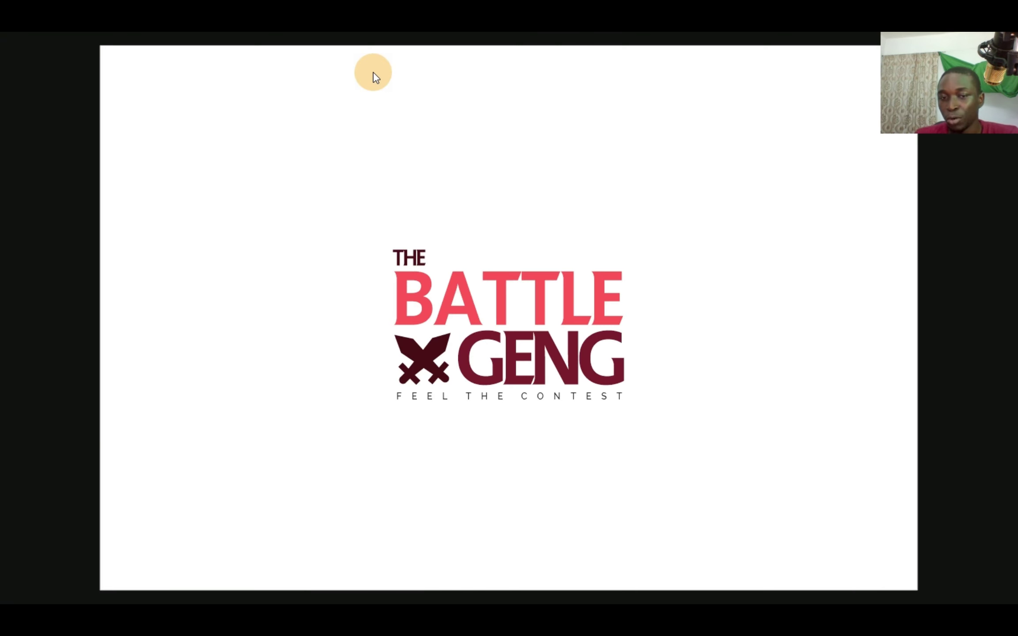
left_click(375, 77)
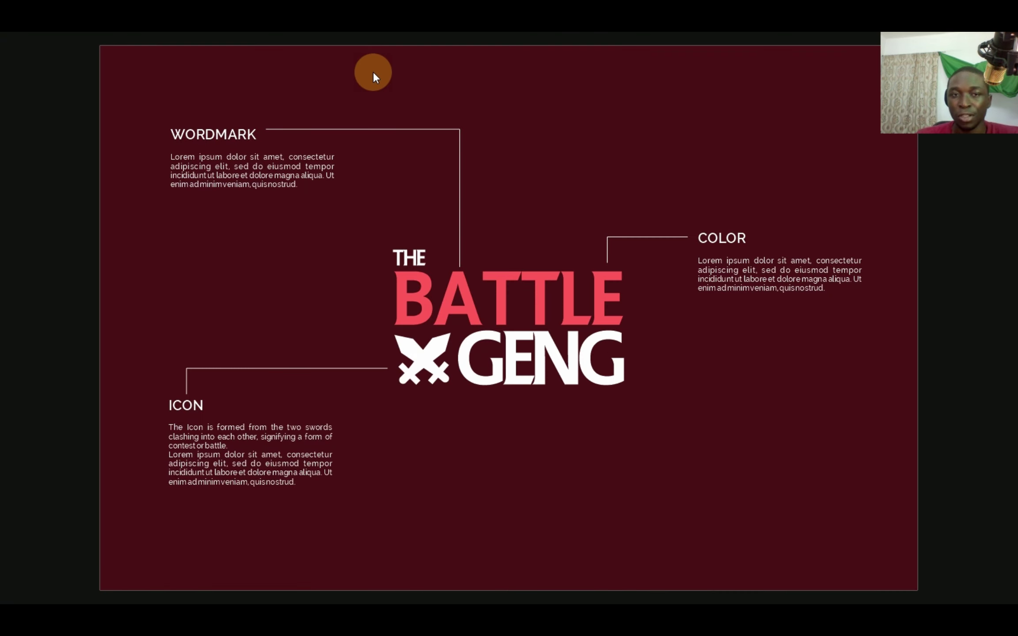
left_click(374, 76)
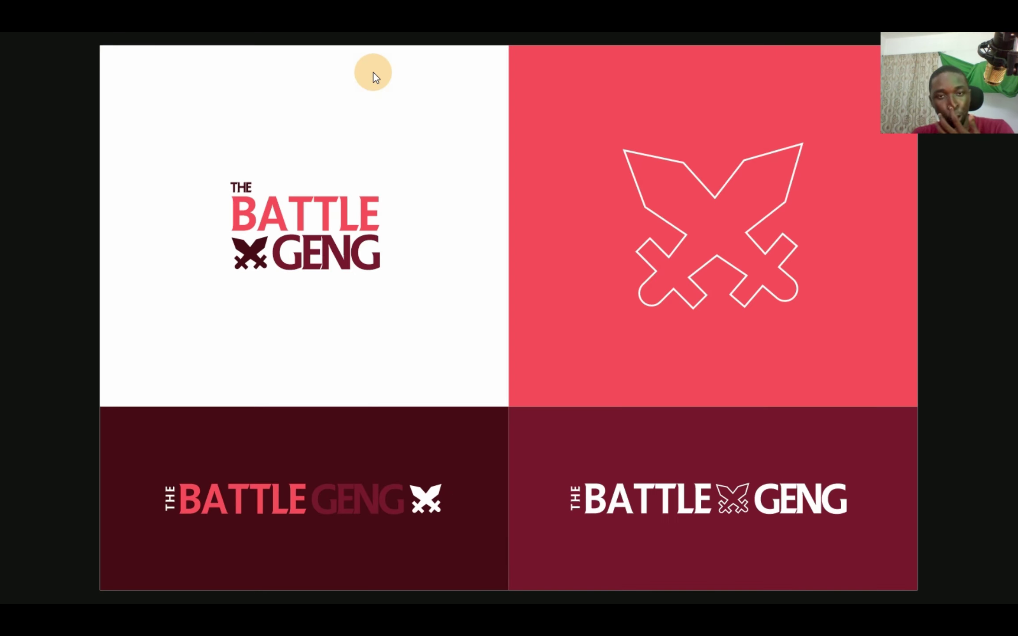
left_click(374, 77)
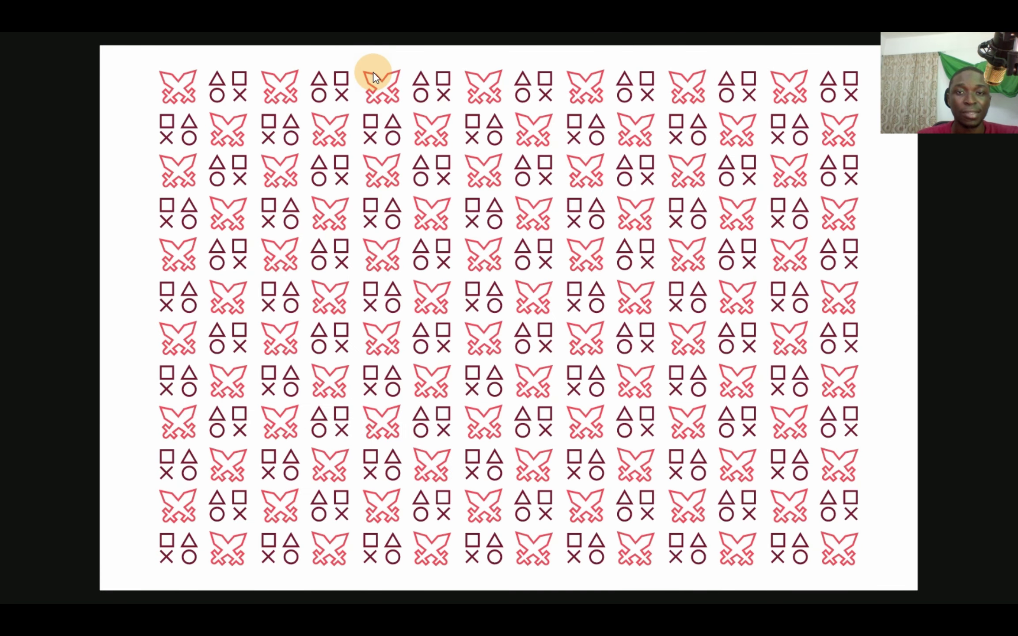
left_click(373, 72)
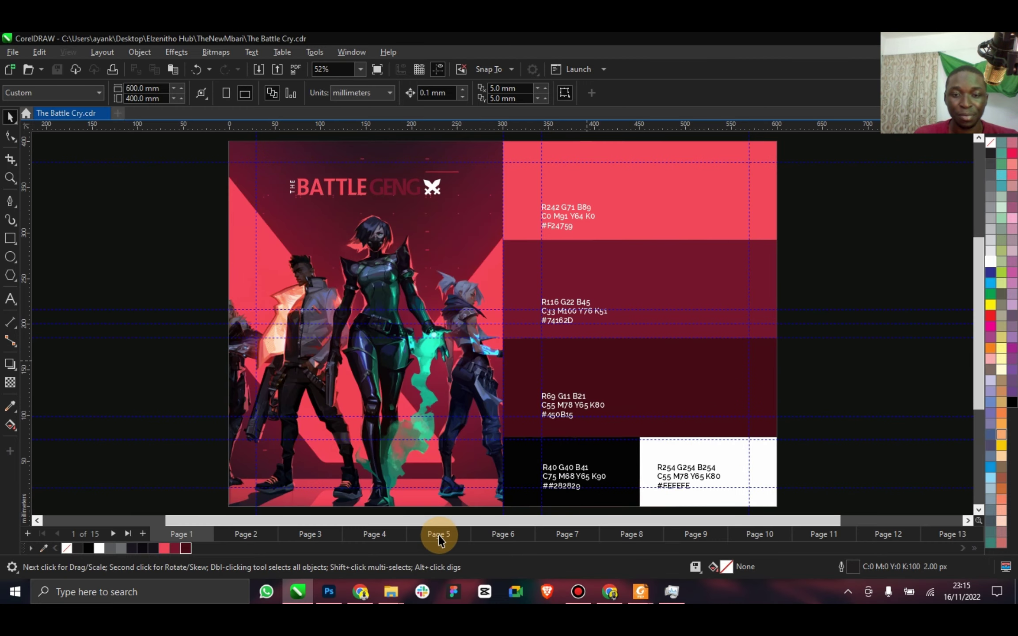
Go to page 8 and review the color palette, typography and brand application mockups in full-screen preview up to the VR headset page.
left_click(439, 535)
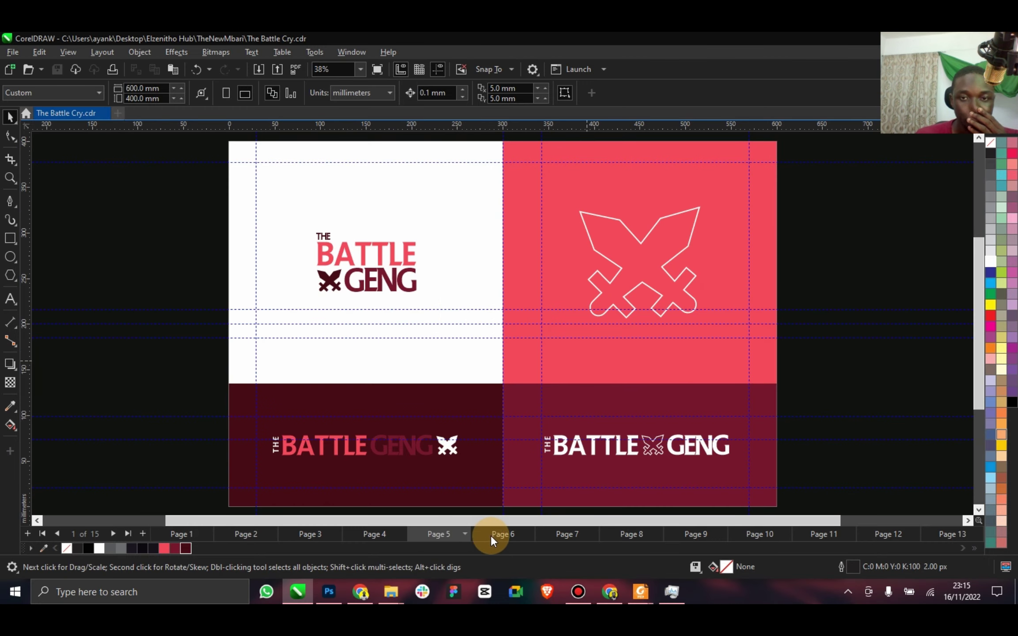
left_click(521, 536)
left_click(574, 534)
left_click(612, 534)
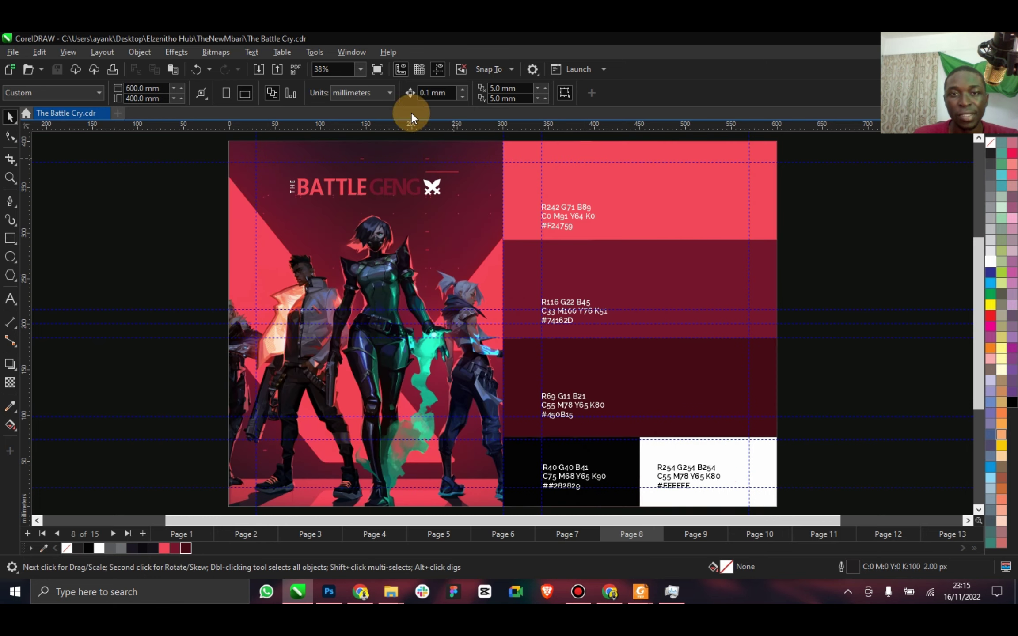
left_click(375, 68)
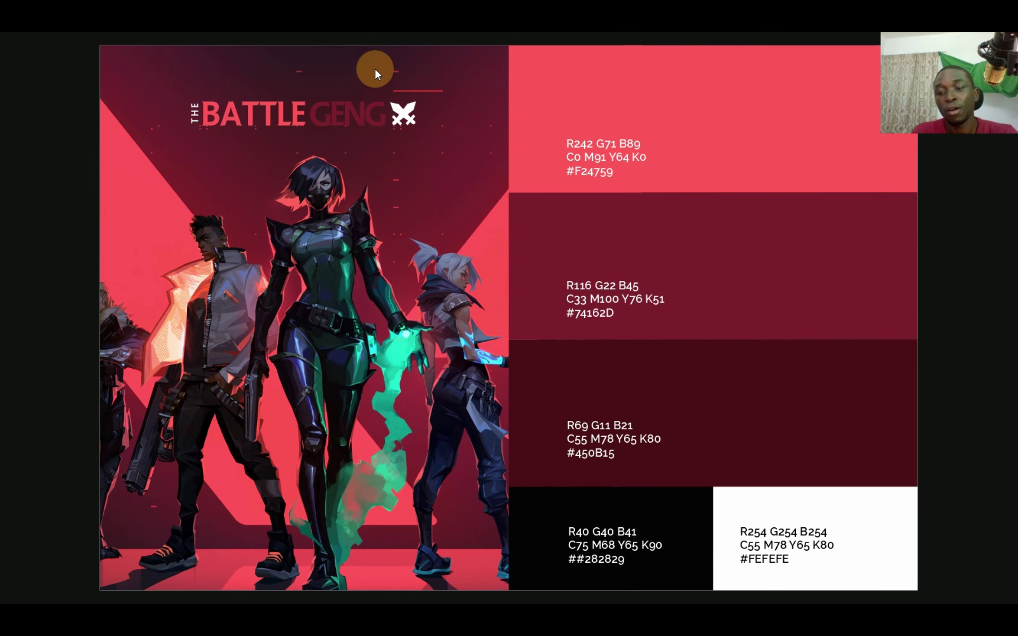
key("Right")
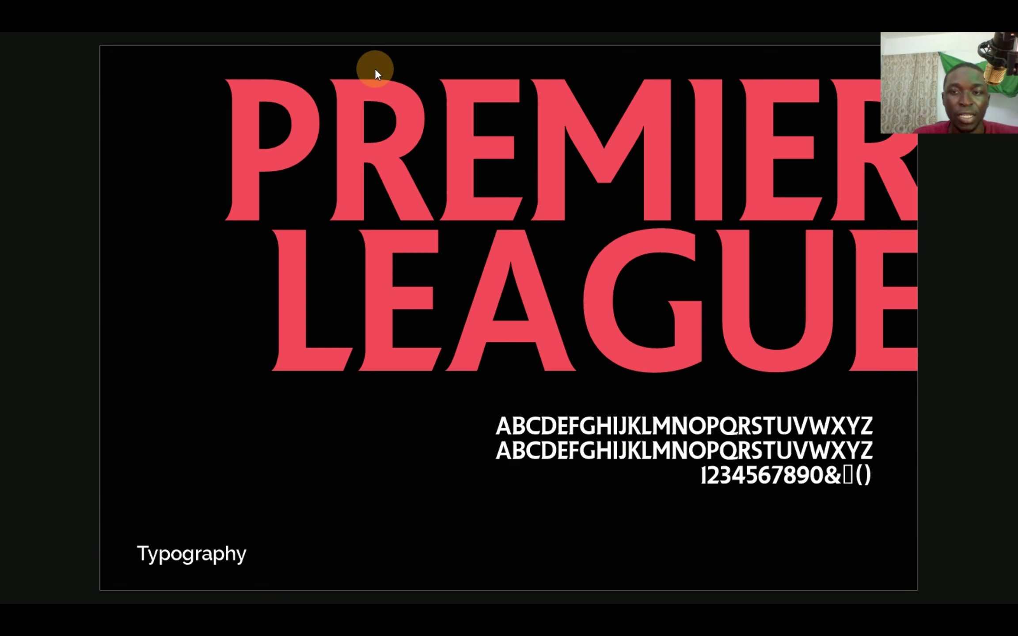
key("Right")
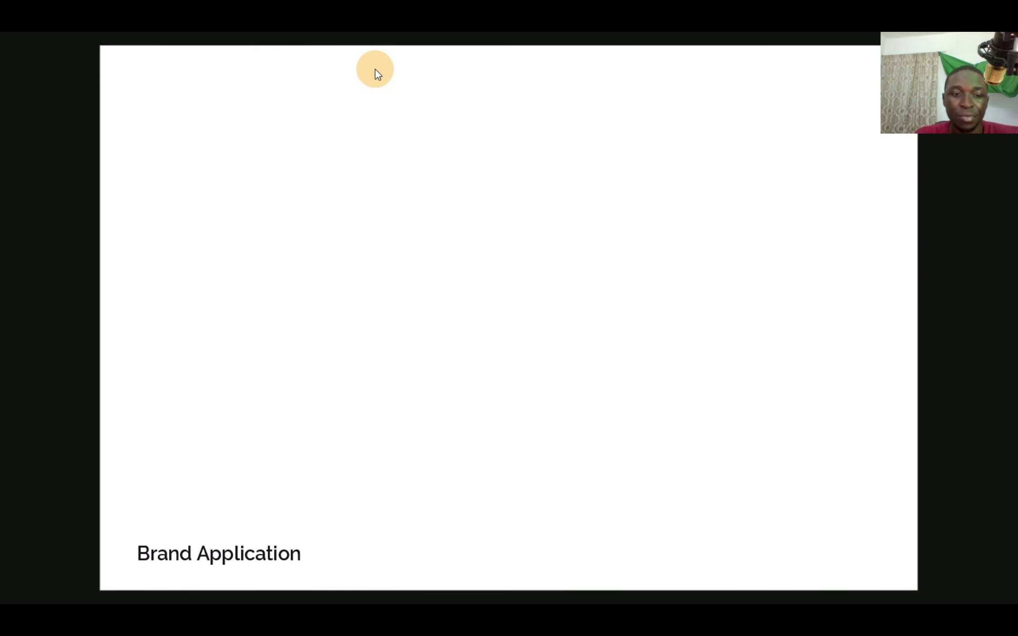
key("Right")
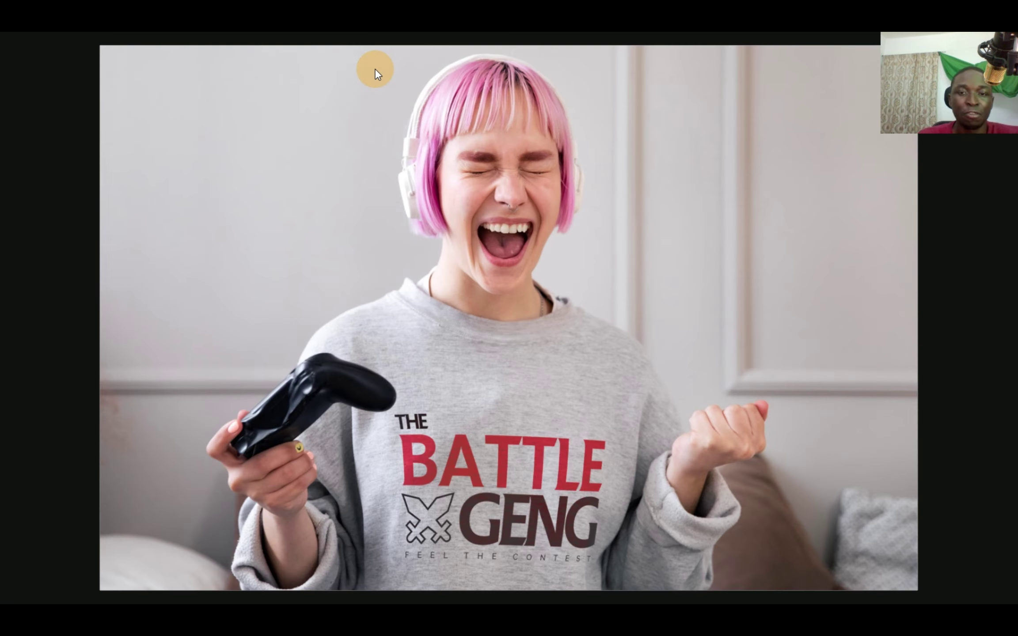
key("Right")
key("Right")
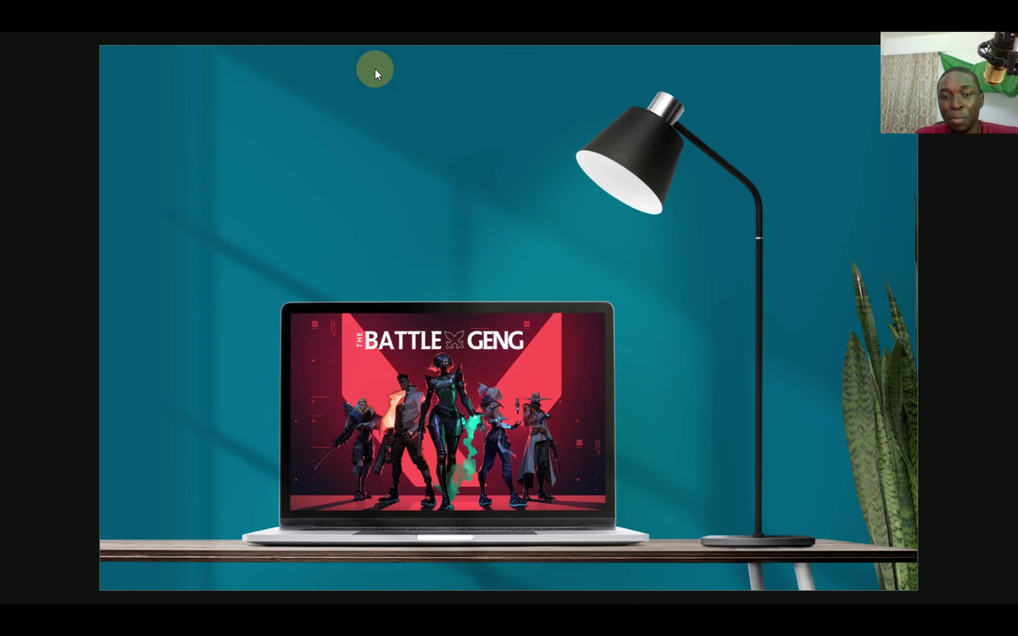
key("Right")
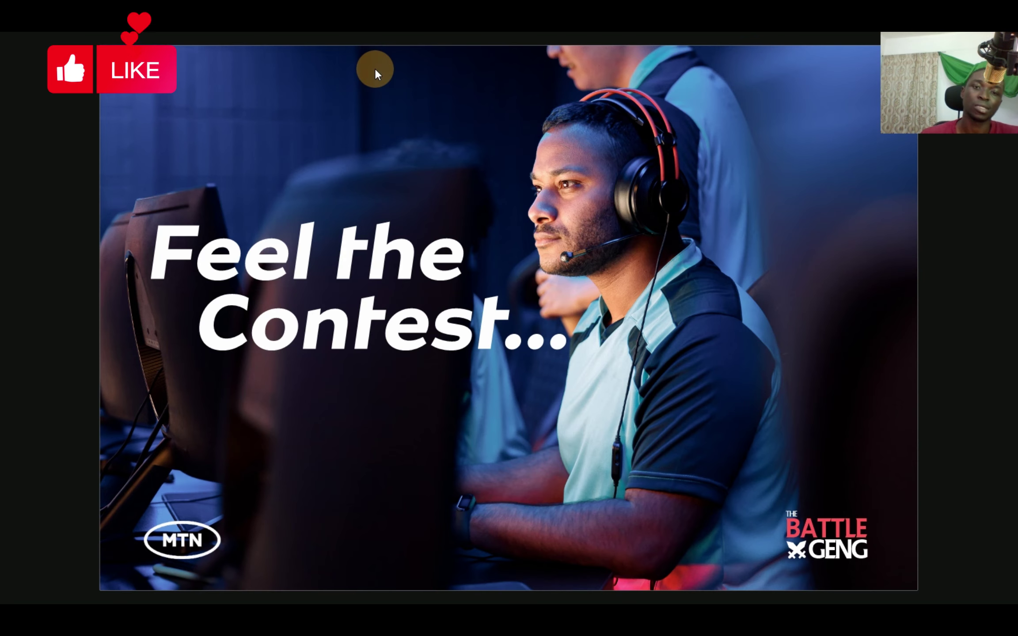
key("Right")
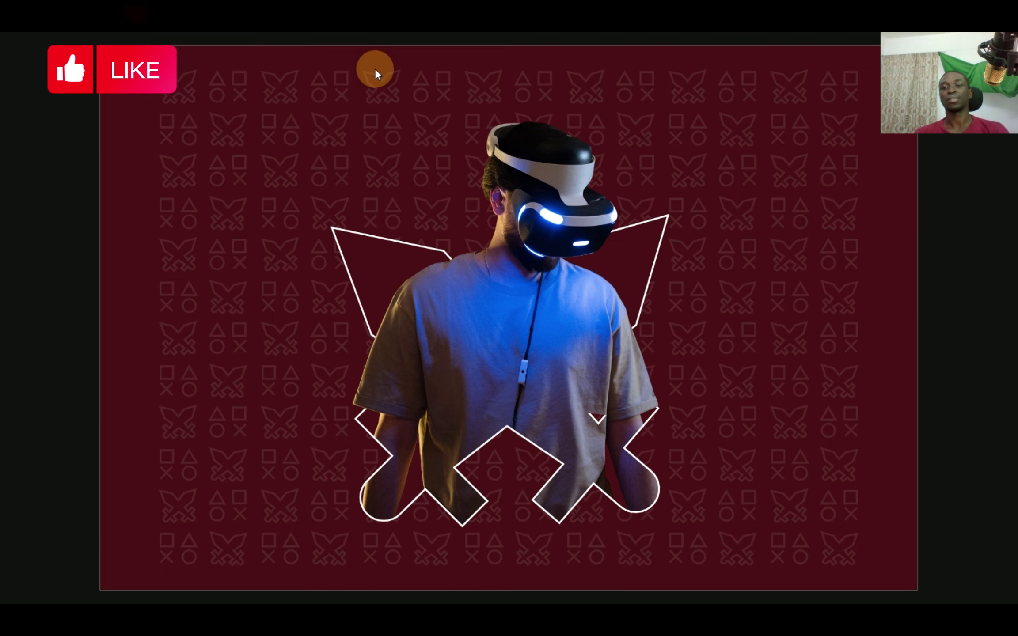